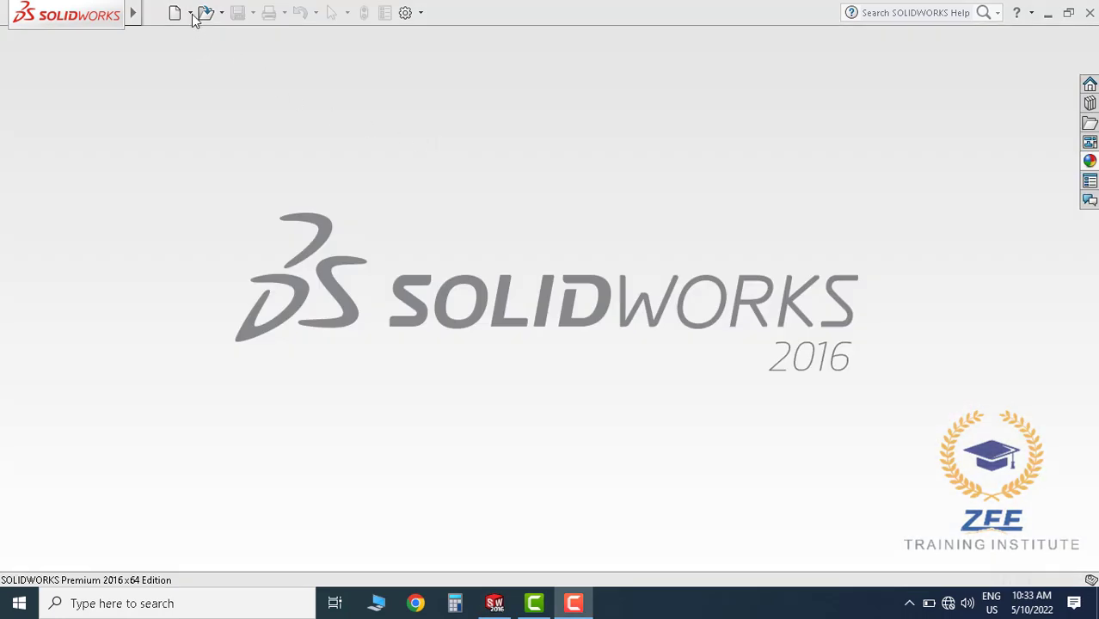
Create a new part document and start a sketch on the Right Plane
click(190, 14)
click(203, 35)
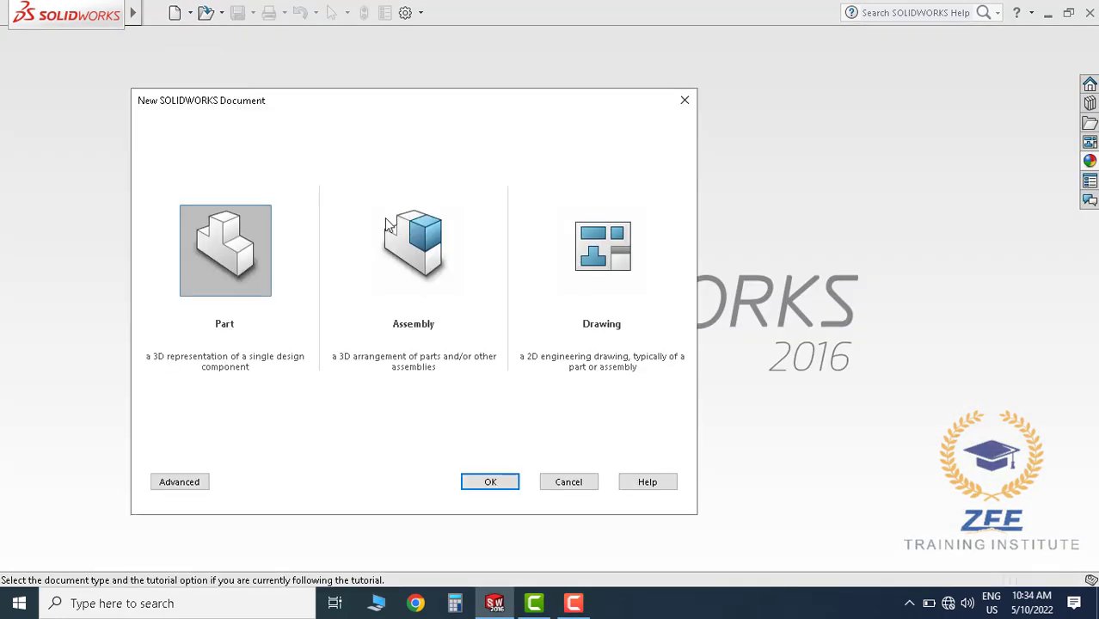
click(490, 483)
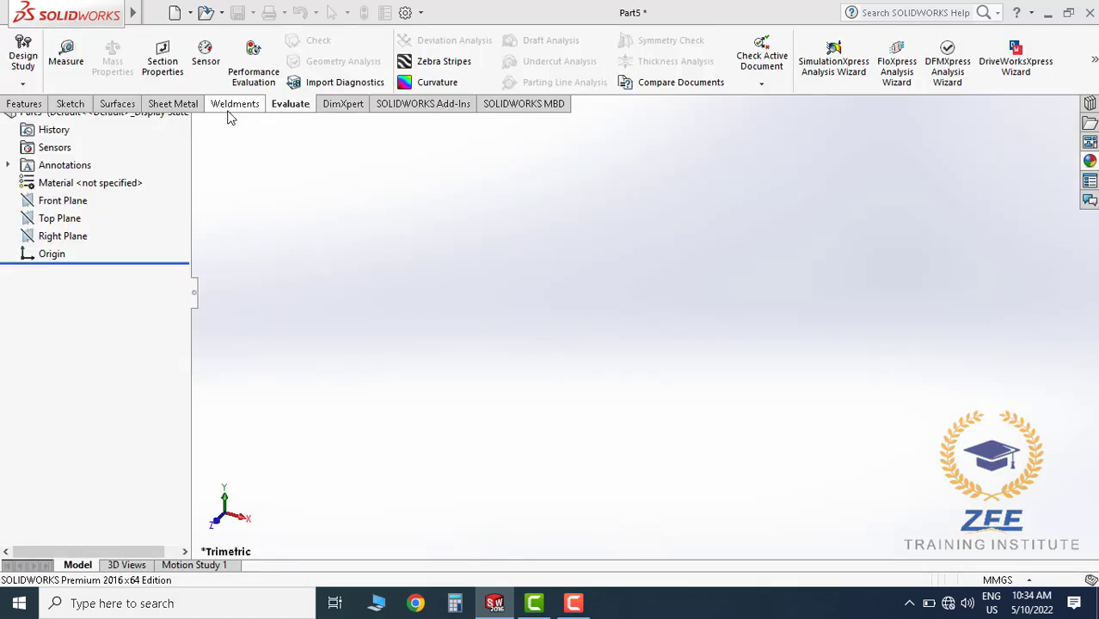
click(70, 104)
click(22, 53)
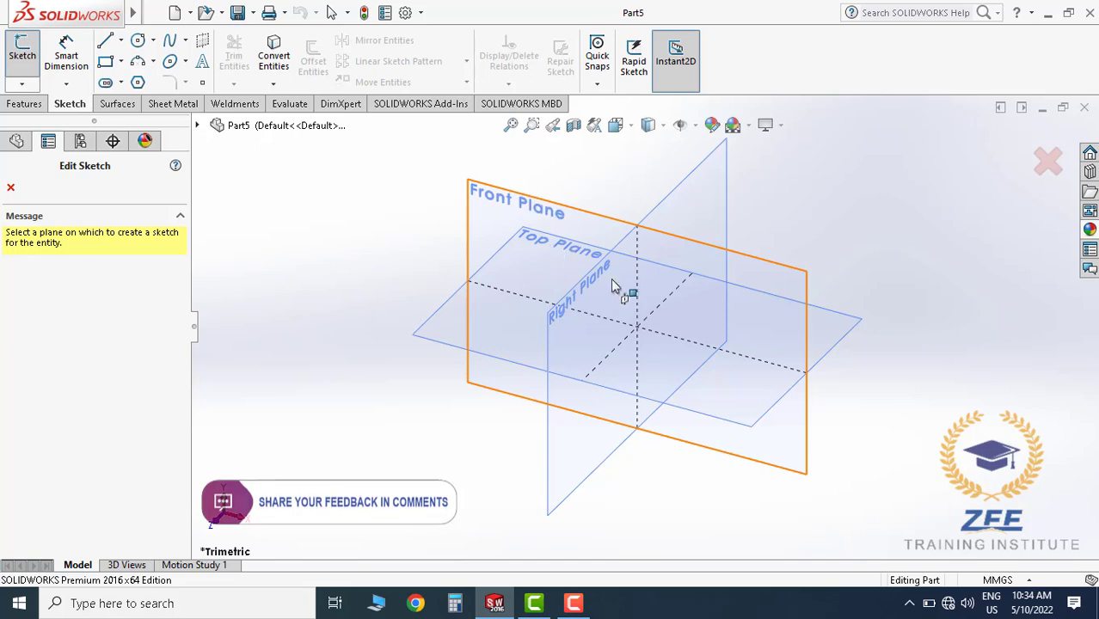
click(588, 279)
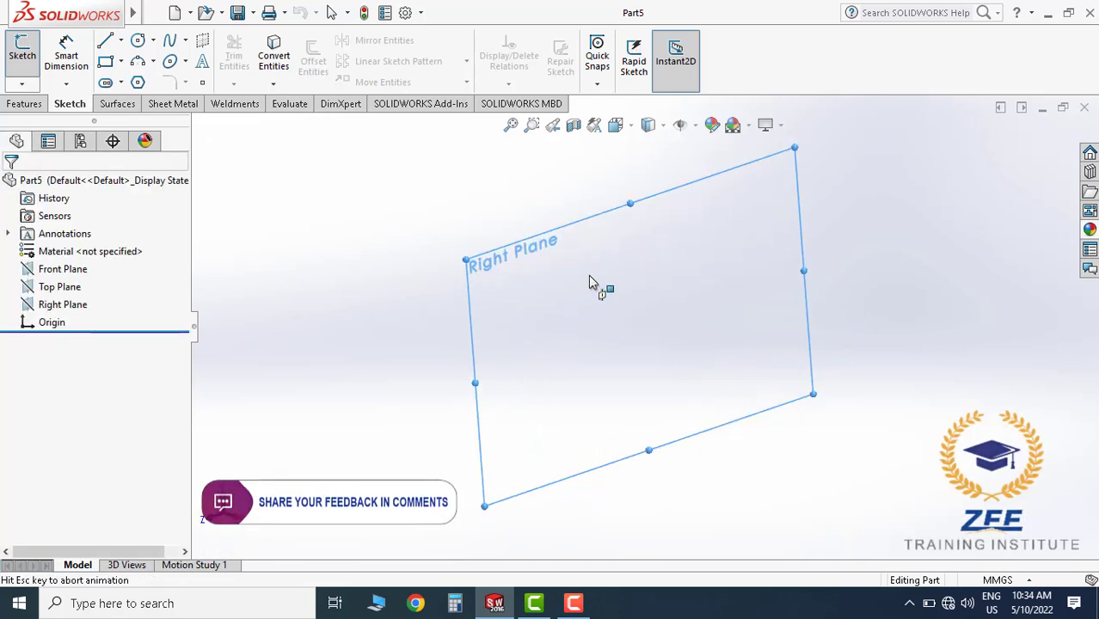
Sketch a circle centred on the origin with a radius of about 60 mm
click(137, 41)
click(643, 325)
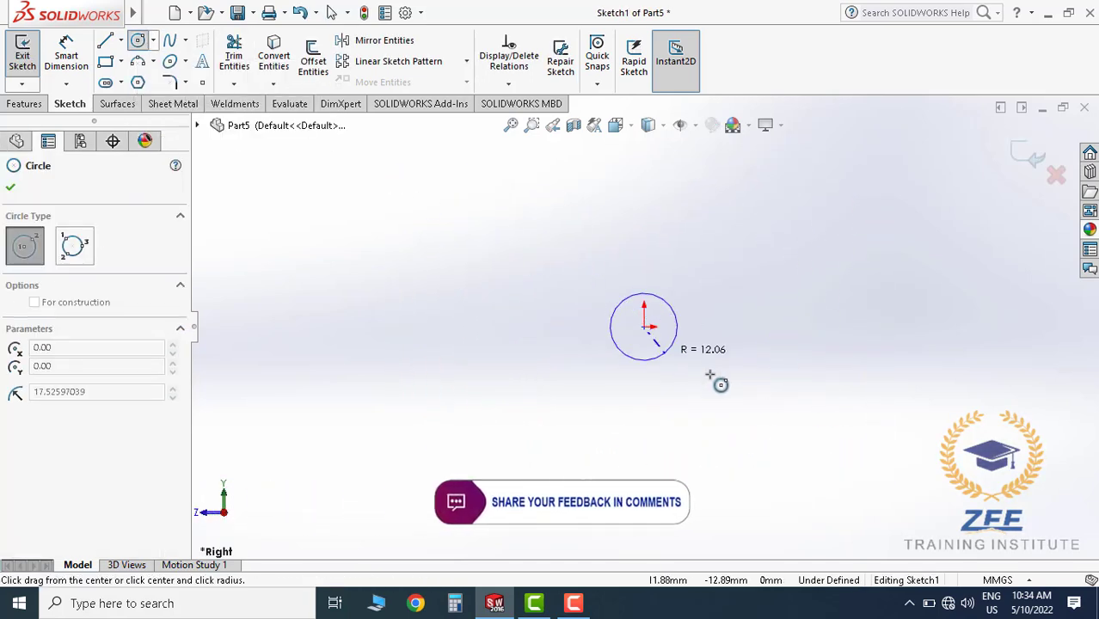
click(788, 411)
Dimension the circle's diameter and set it to 2036 mm
click(66, 56)
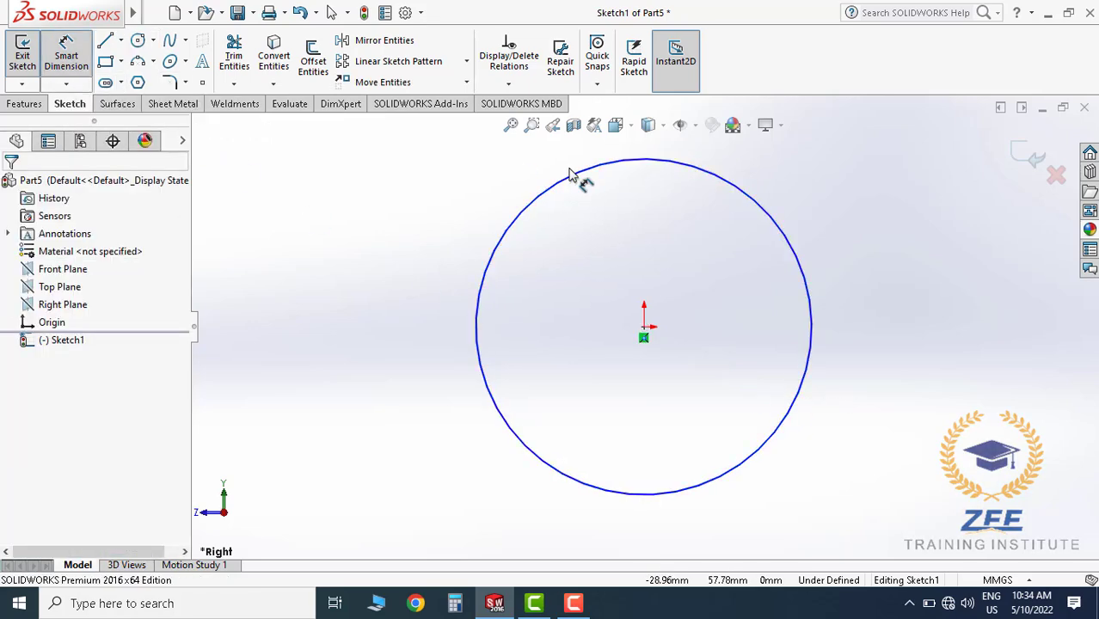
click(650, 165)
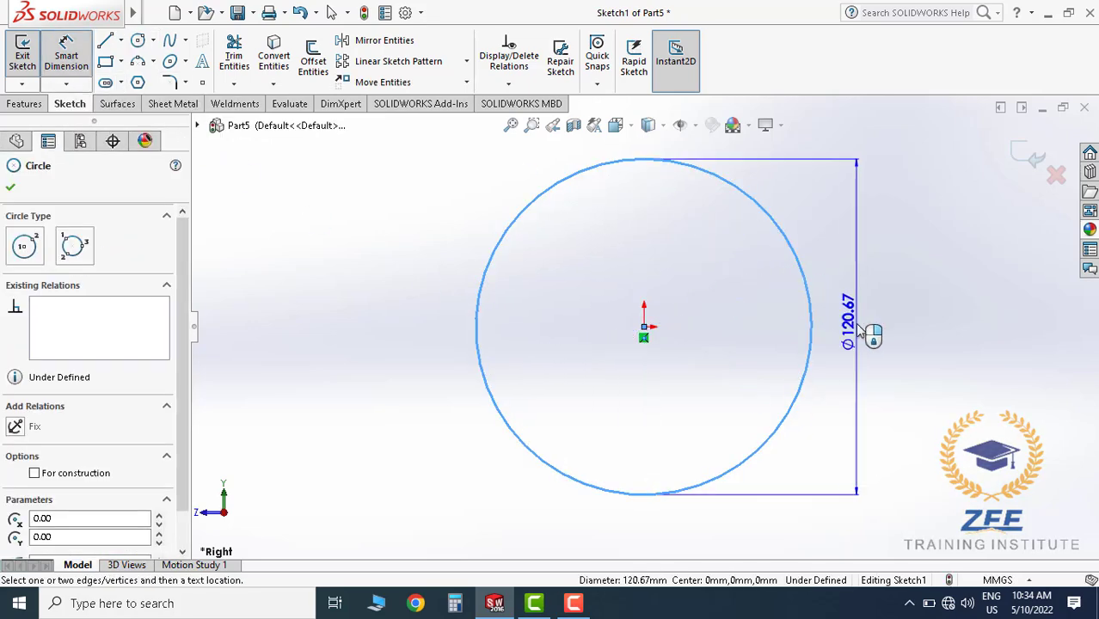
click(857, 328)
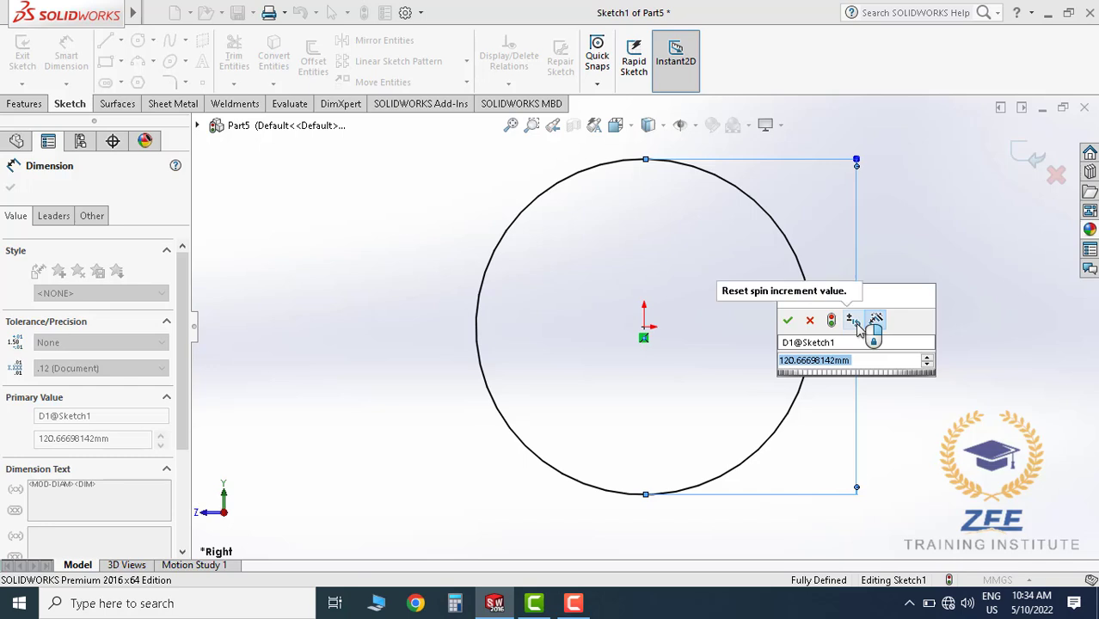
text(2)
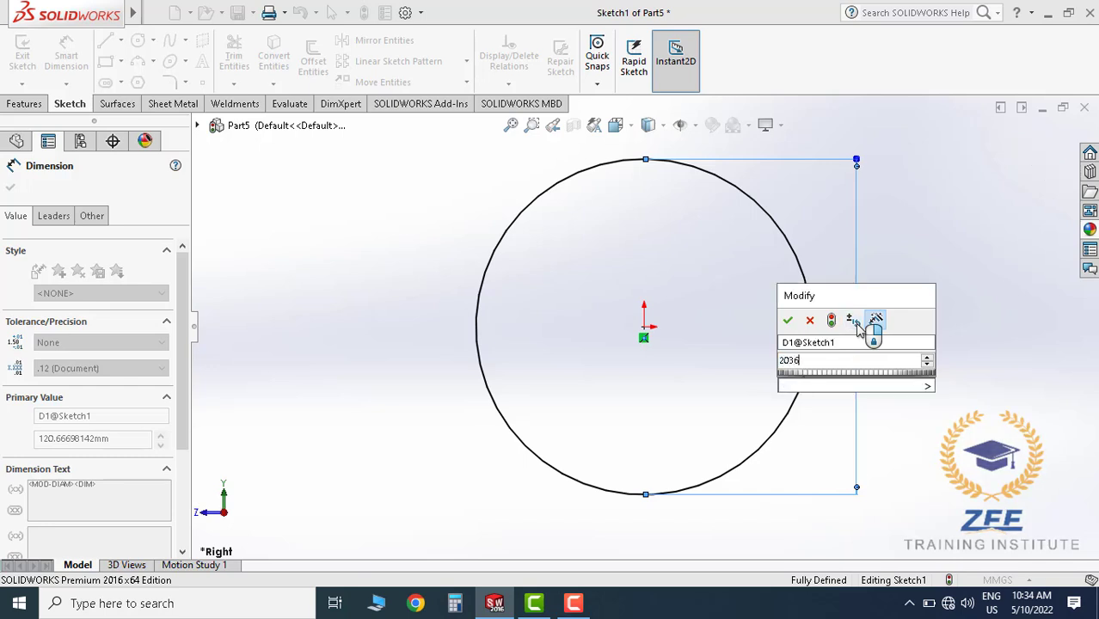
text(036)
key(Return)
key(Escape)
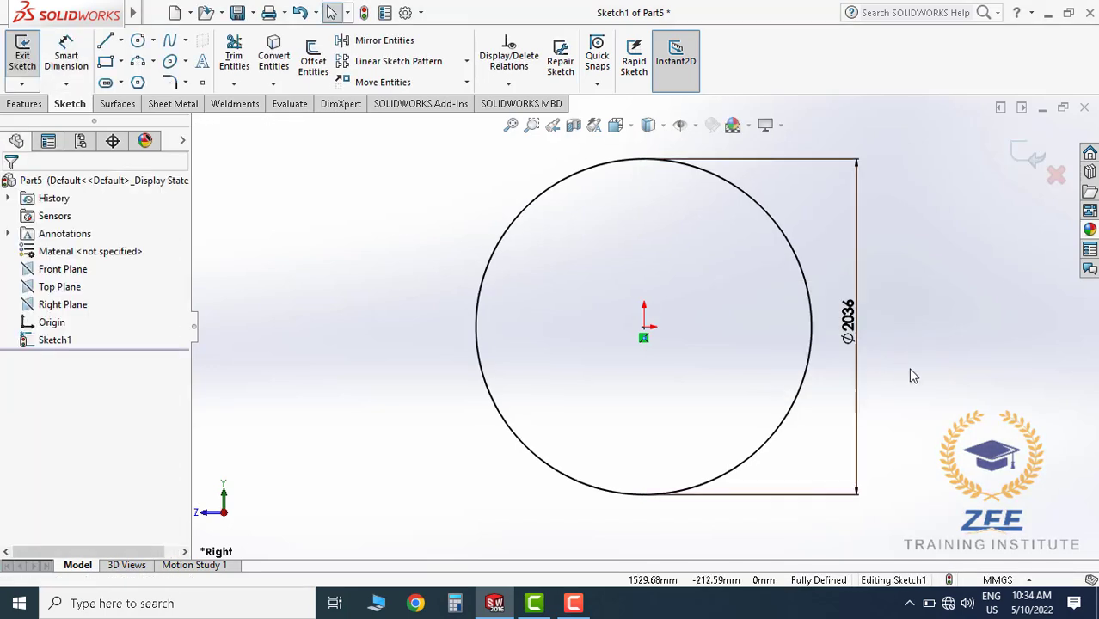
Offset the circle inward by 6 mm with the direction reversed and the offset dimension added
click(315, 58)
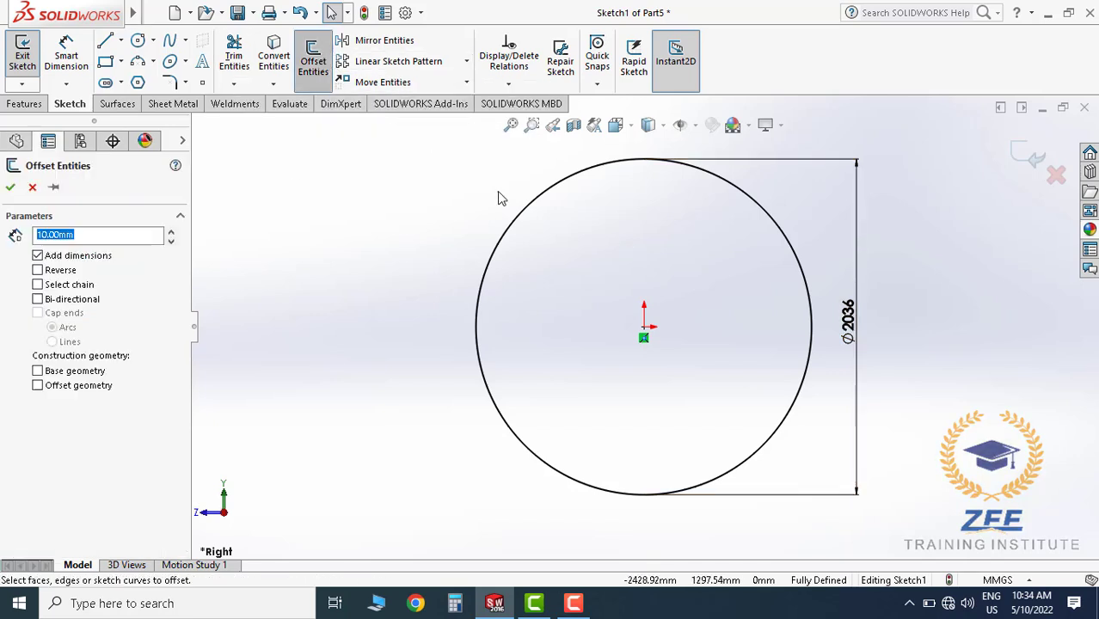
click(538, 208)
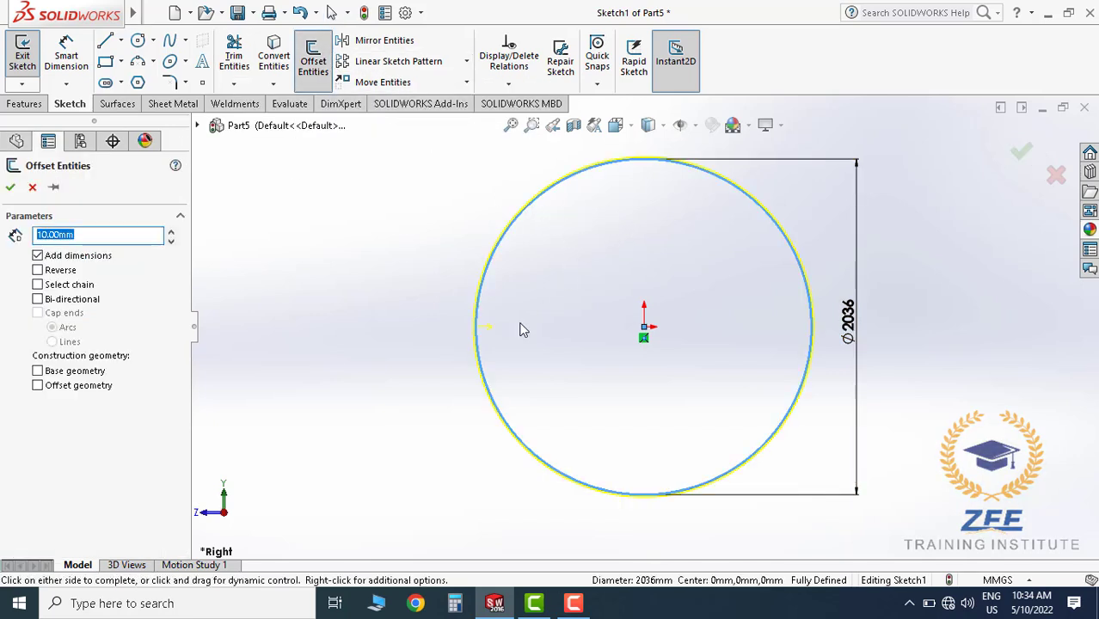
scroll(524, 330, down, 5)
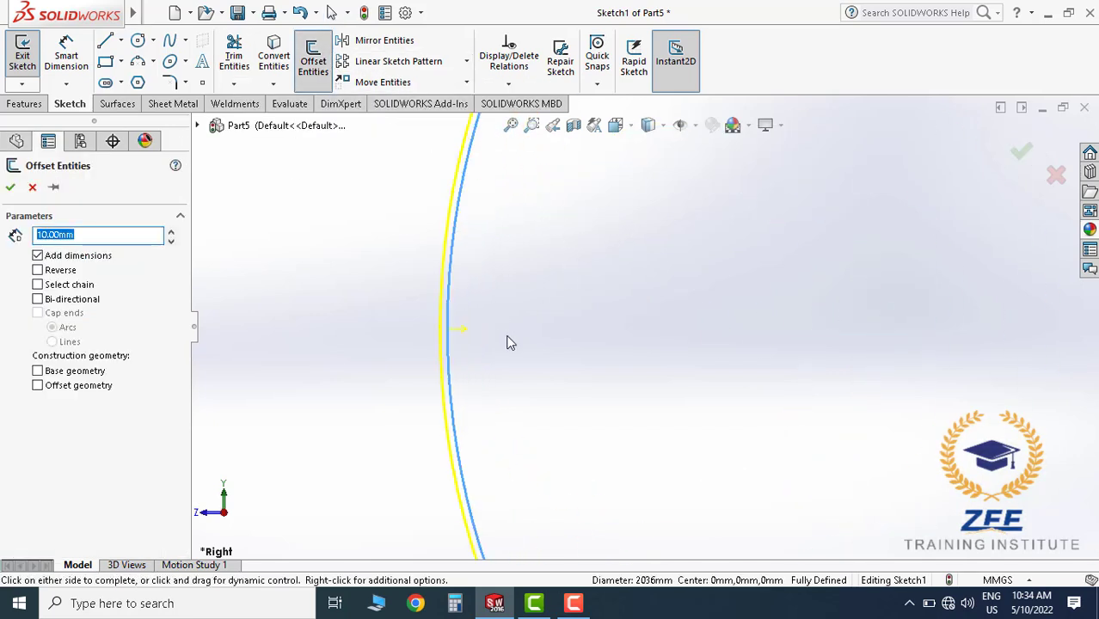
click(38, 270)
click(40, 271)
click(39, 271)
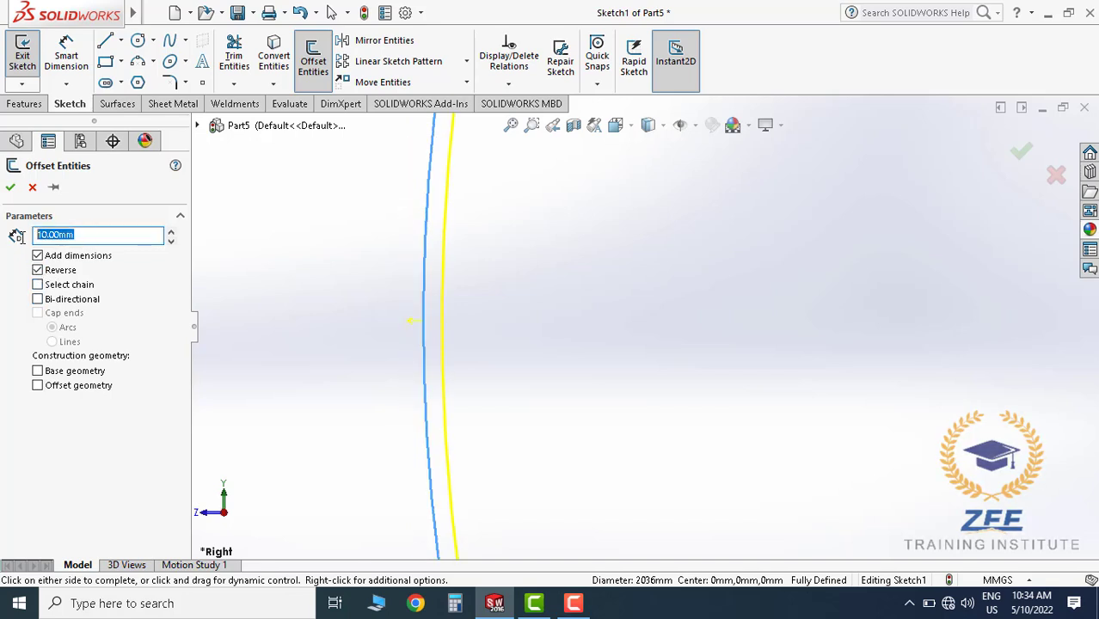
text(6)
key(Return)
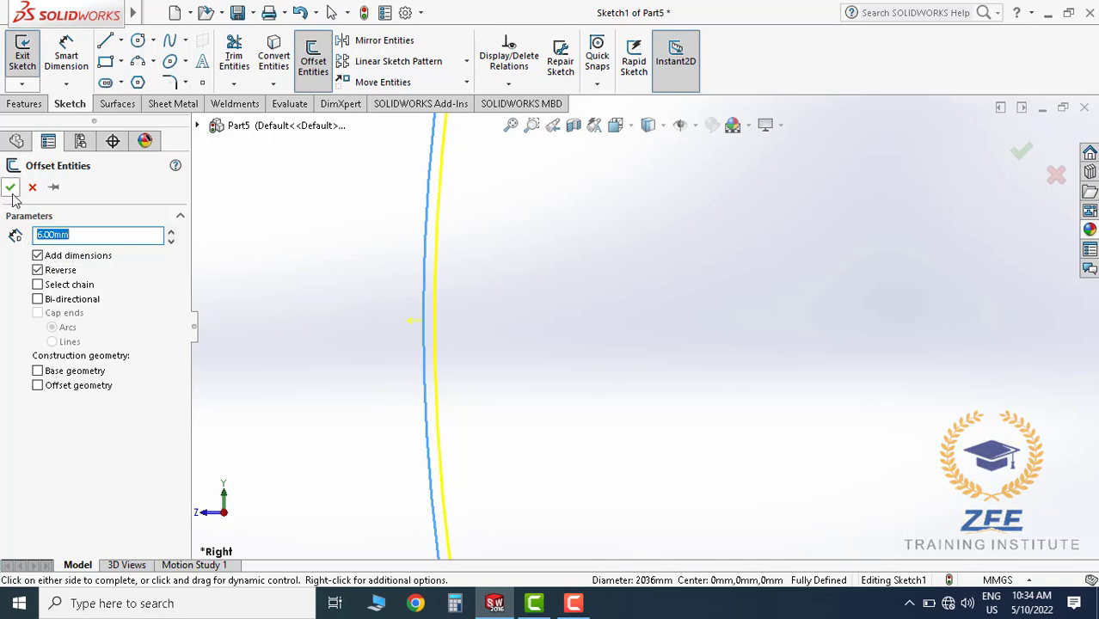
click(12, 188)
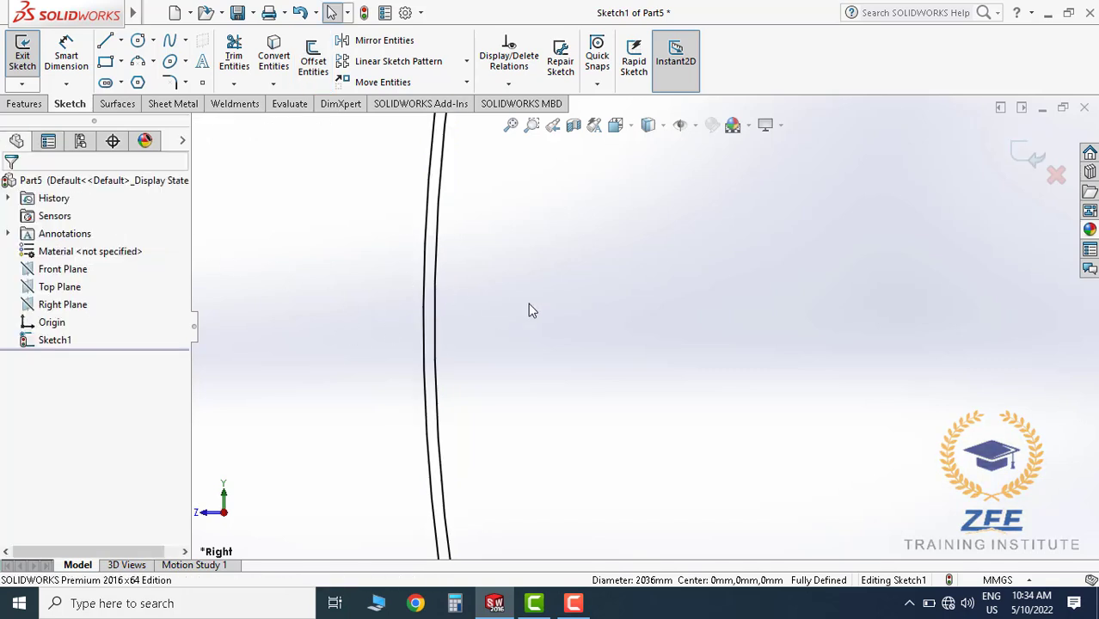
Extrude the ring profile to a depth of 5850 mm with the Mid Plane end condition
scroll(668, 338, up, 10)
scroll(688, 265, down, 1)
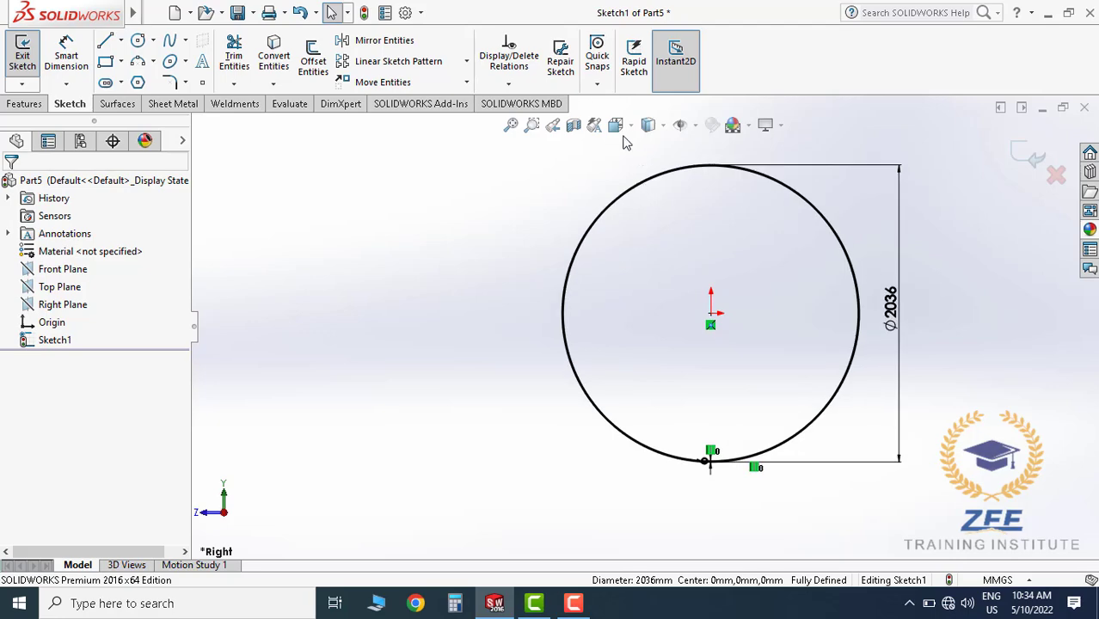
click(29, 104)
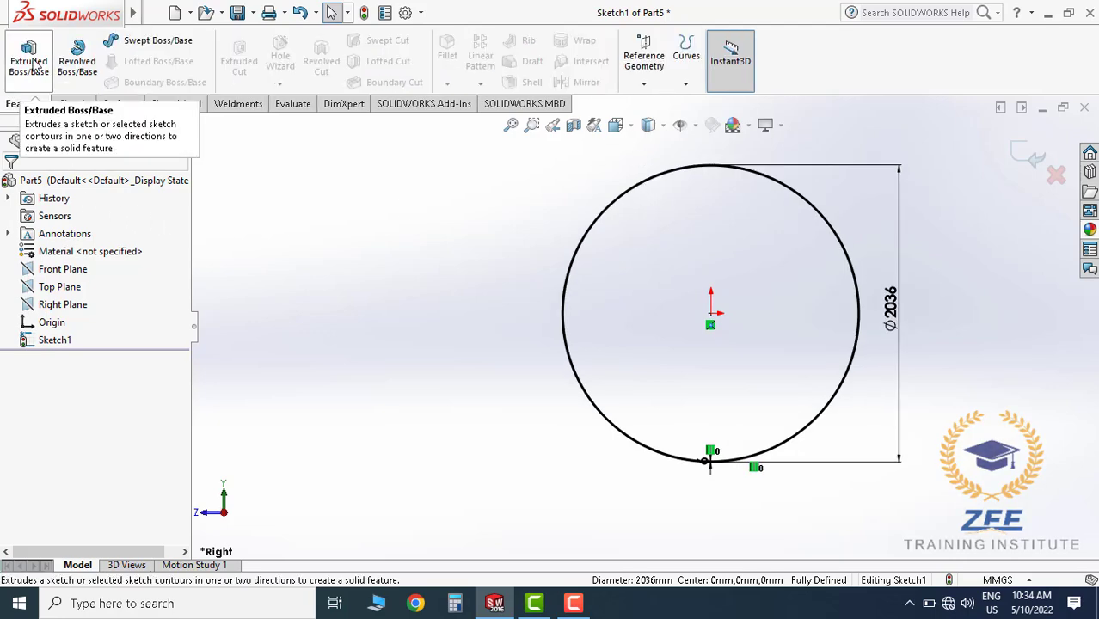
click(31, 62)
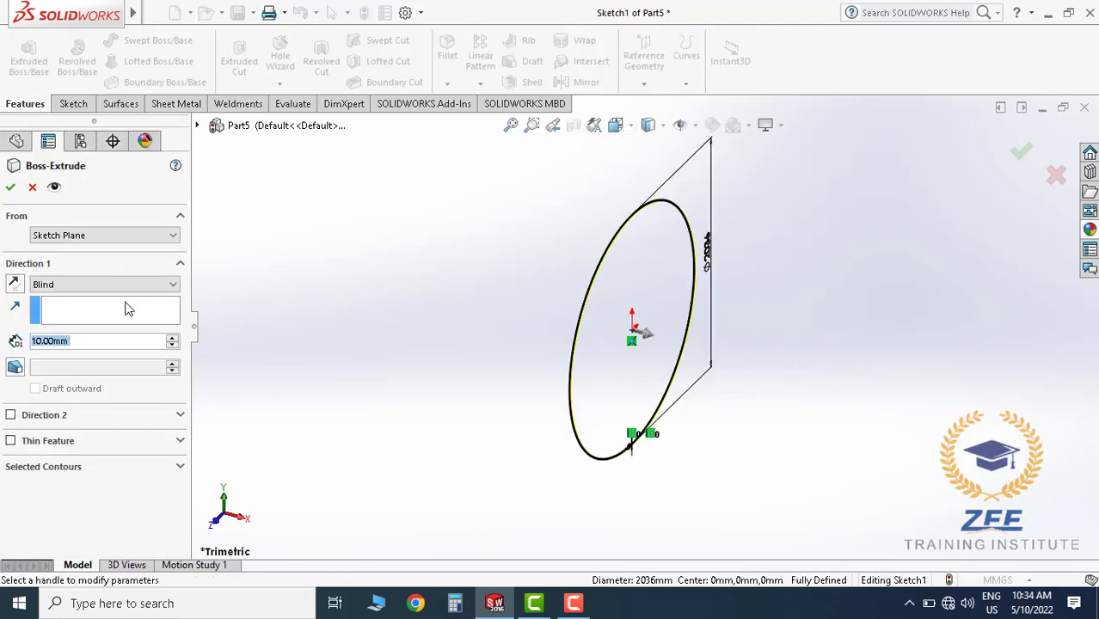
click(92, 343)
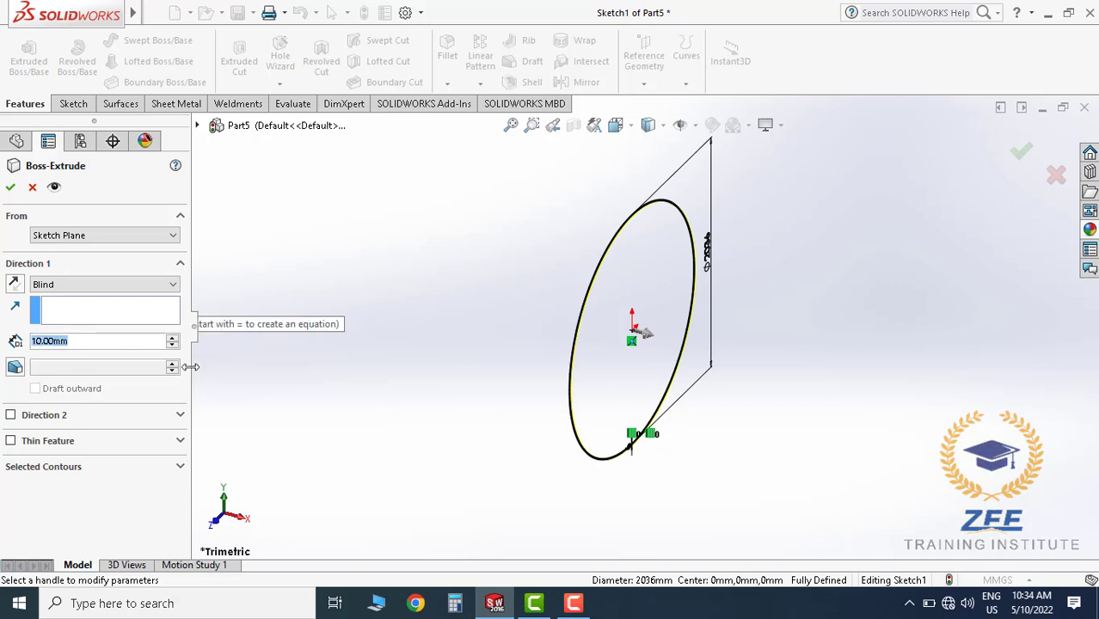
text(5)
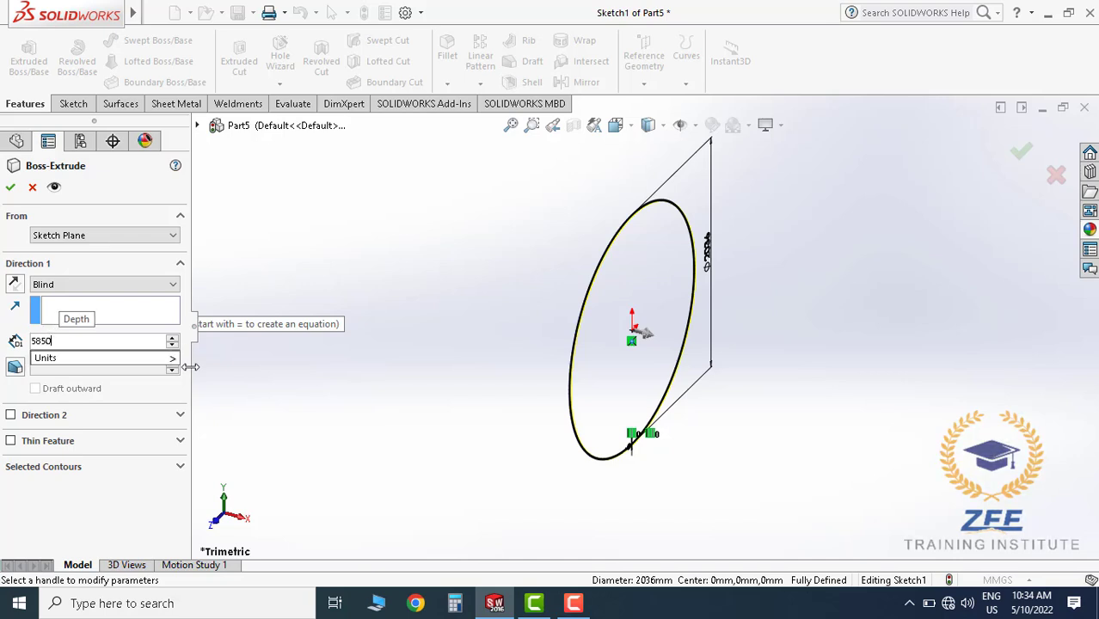
text(850)
key(Return)
click(90, 286)
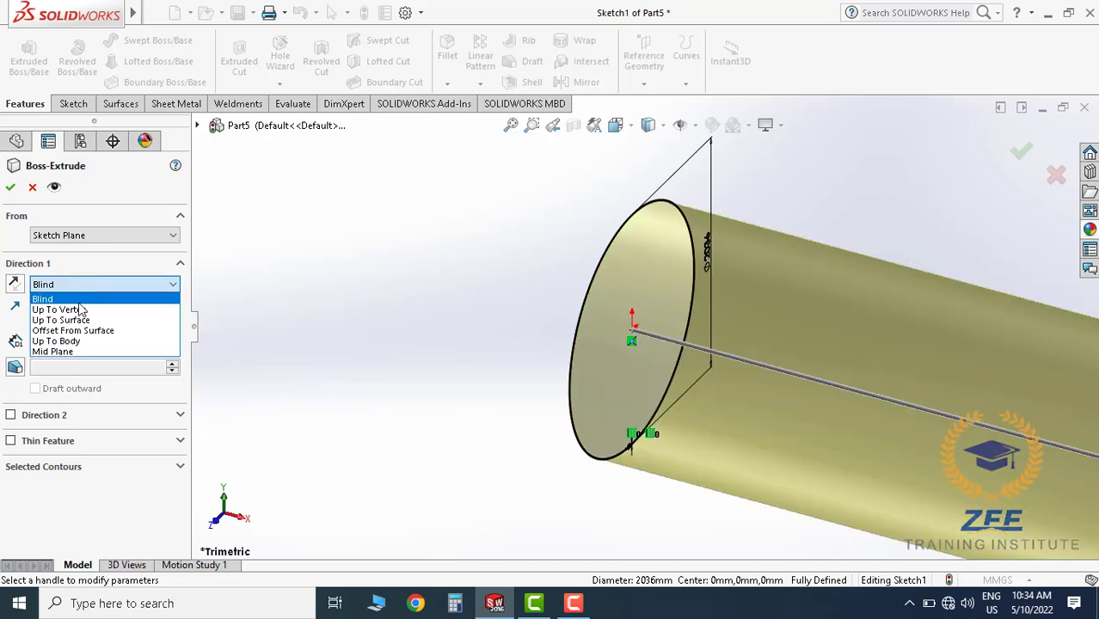
click(52, 350)
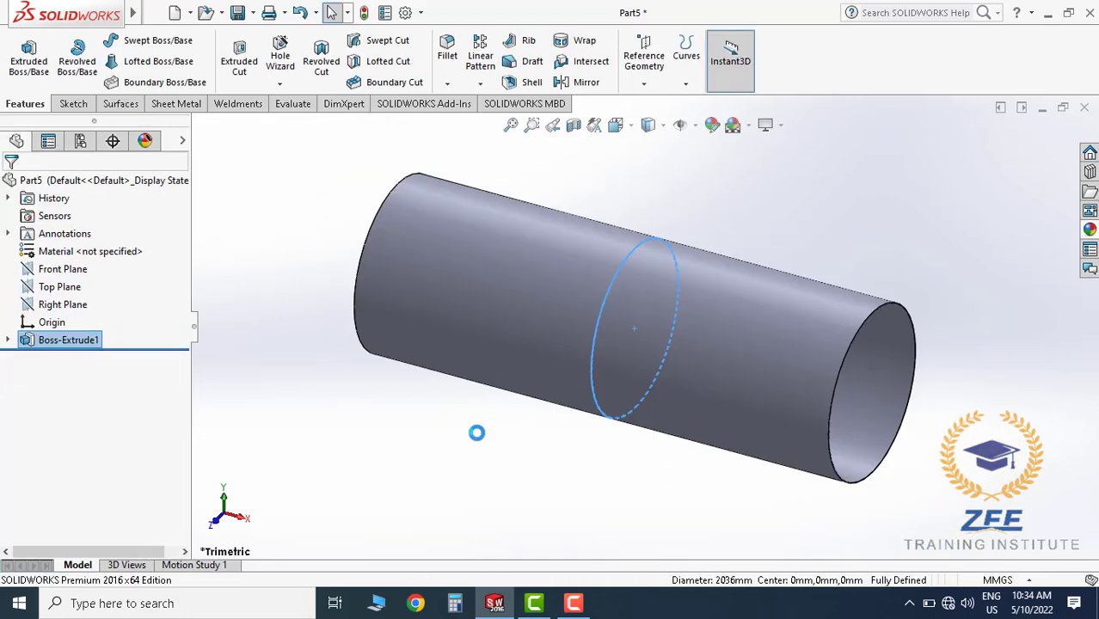
Measure the outer cylindrical face of the pipe
middle_drag(605, 452, 515, 385)
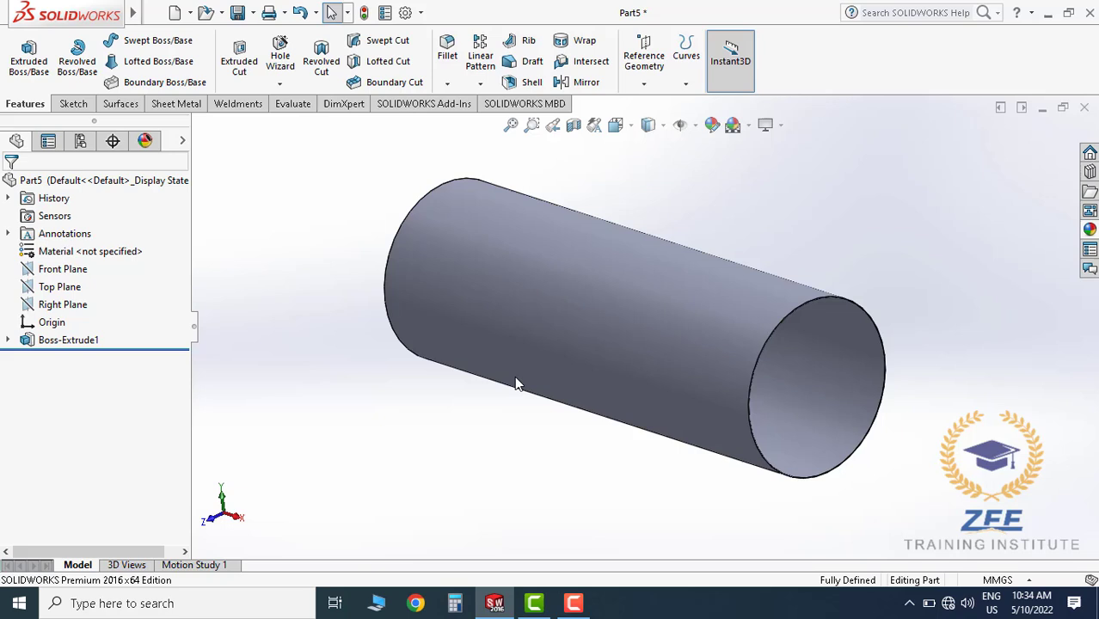
click(292, 103)
click(65, 57)
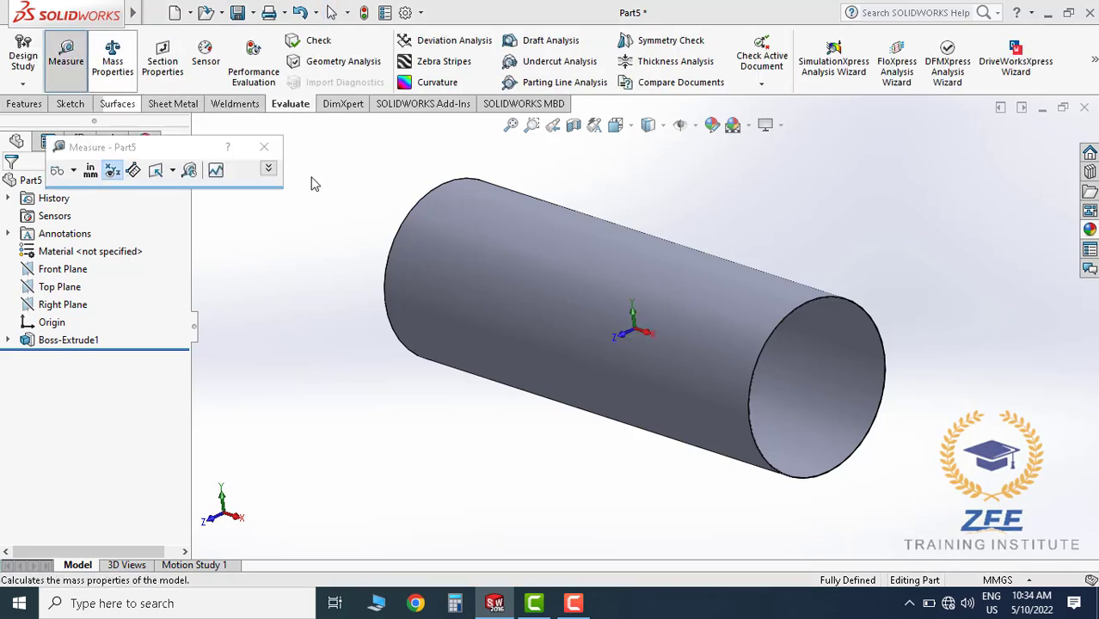
click(565, 247)
key(Escape)
Start a sketch on the Top Plane and orient the view normal to it
scroll(650, 318, up, 3)
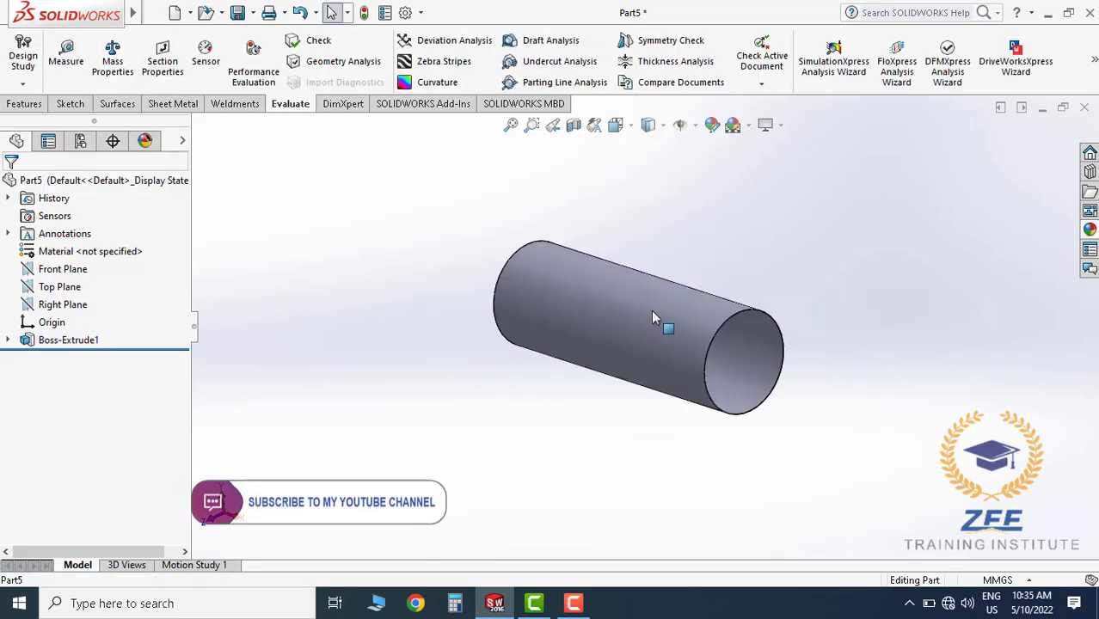
scroll(651, 311, down, 2)
mouse_move(637, 307)
middle_down()
mouse_move(687, 334)
mouse_move(644, 312)
middle_up()
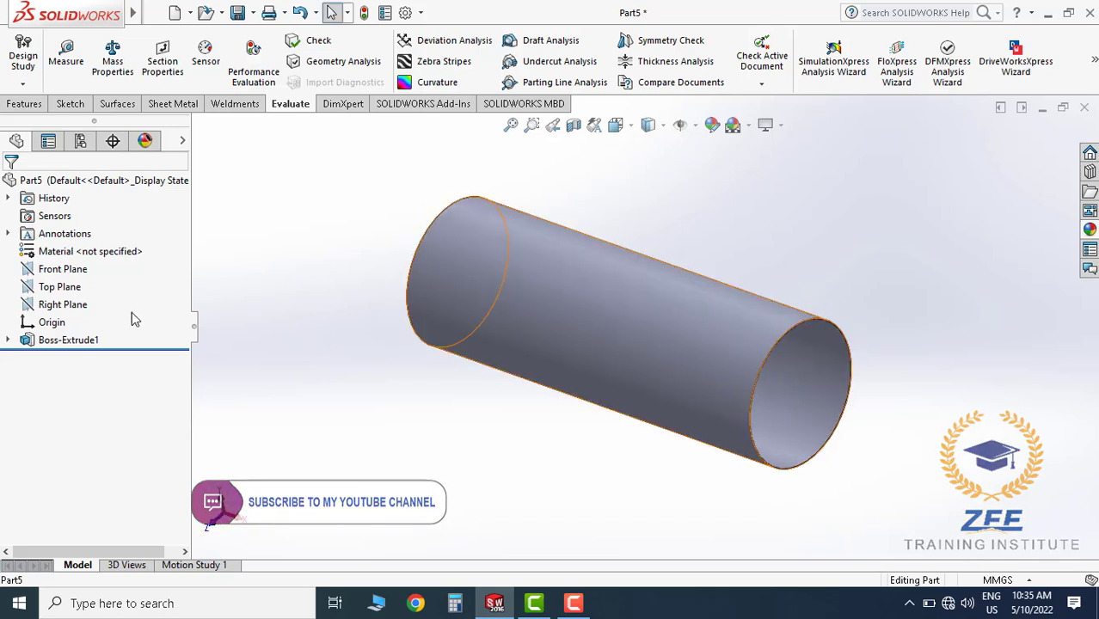
click(77, 286)
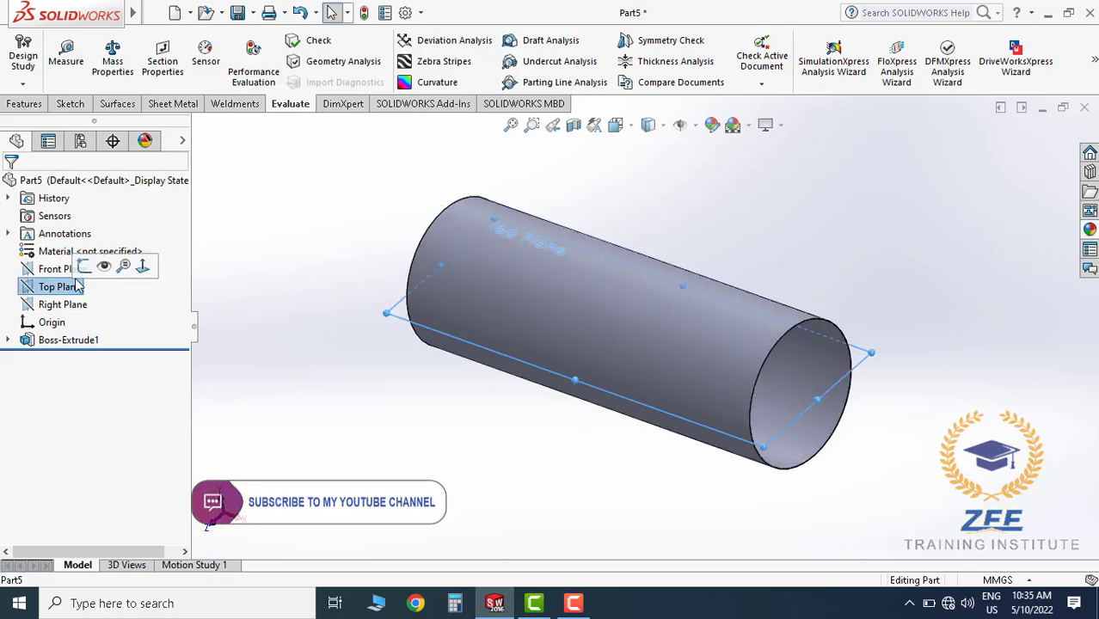
click(84, 267)
click(616, 125)
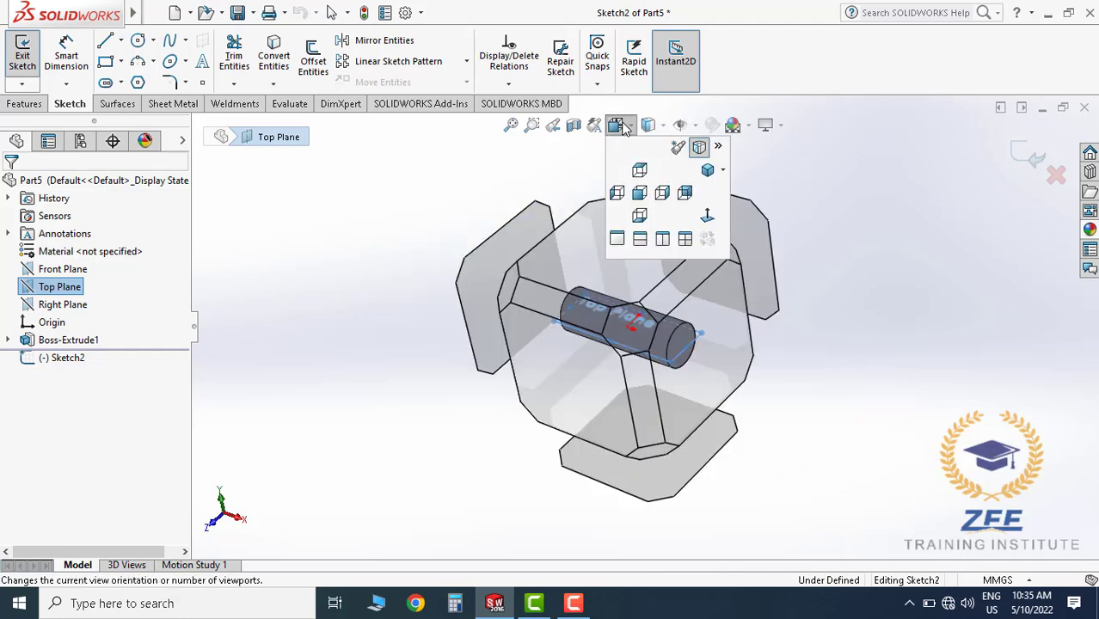
click(706, 217)
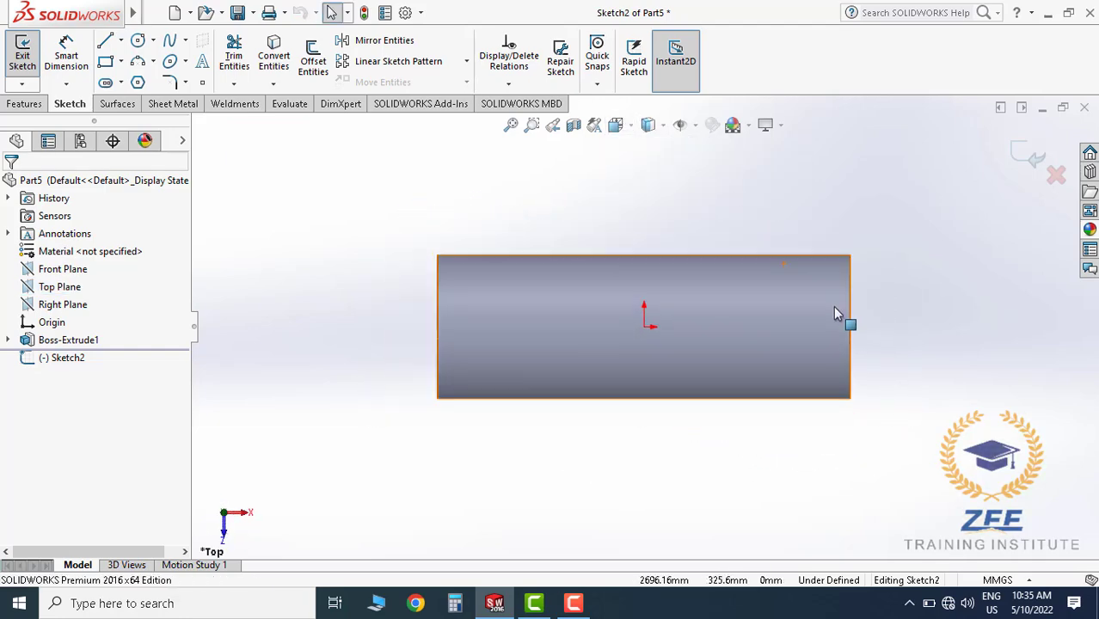
Sketch a circle about 668 mm in diameter on the pipe's axis, about 1713 mm along positive X from the origin
click(138, 41)
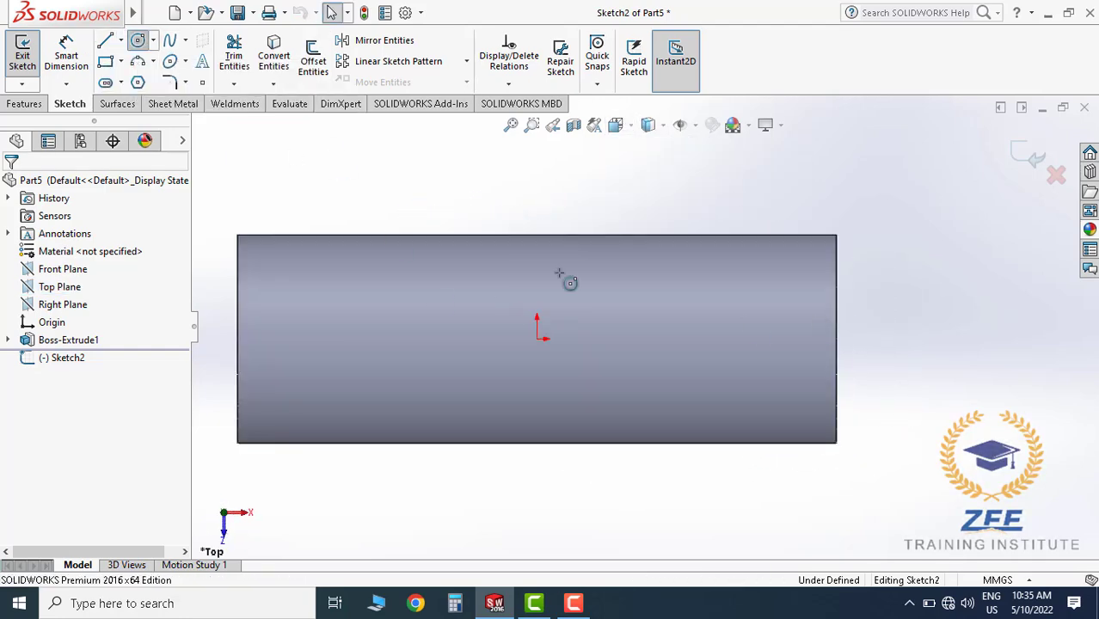
click(711, 339)
click(737, 367)
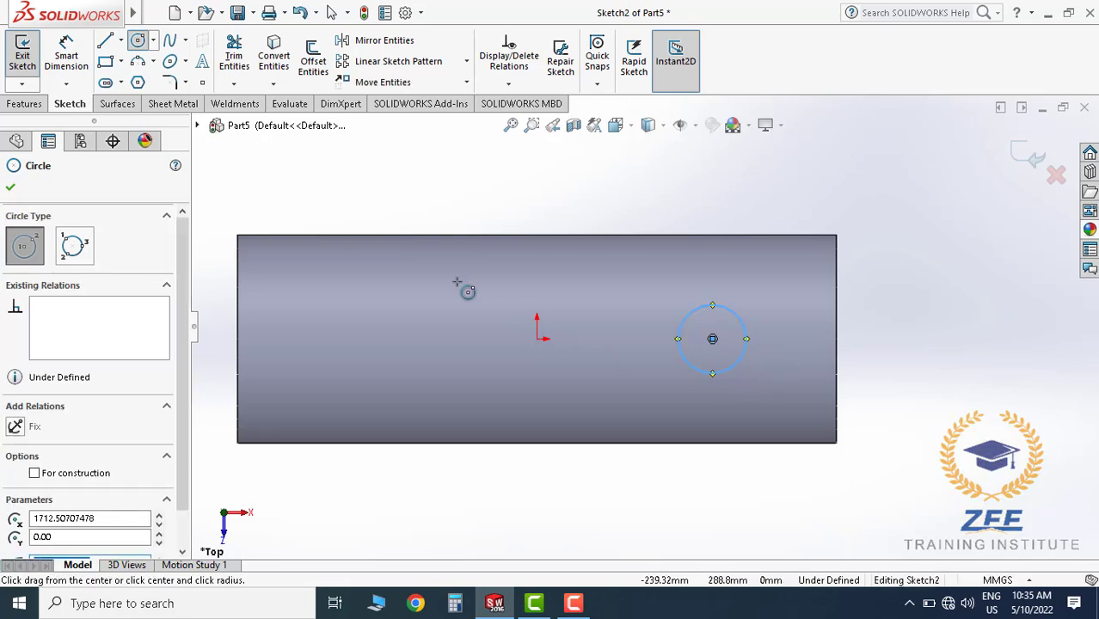
Dimension the sketched circle's diameter as 626 mm
click(66, 53)
click(746, 329)
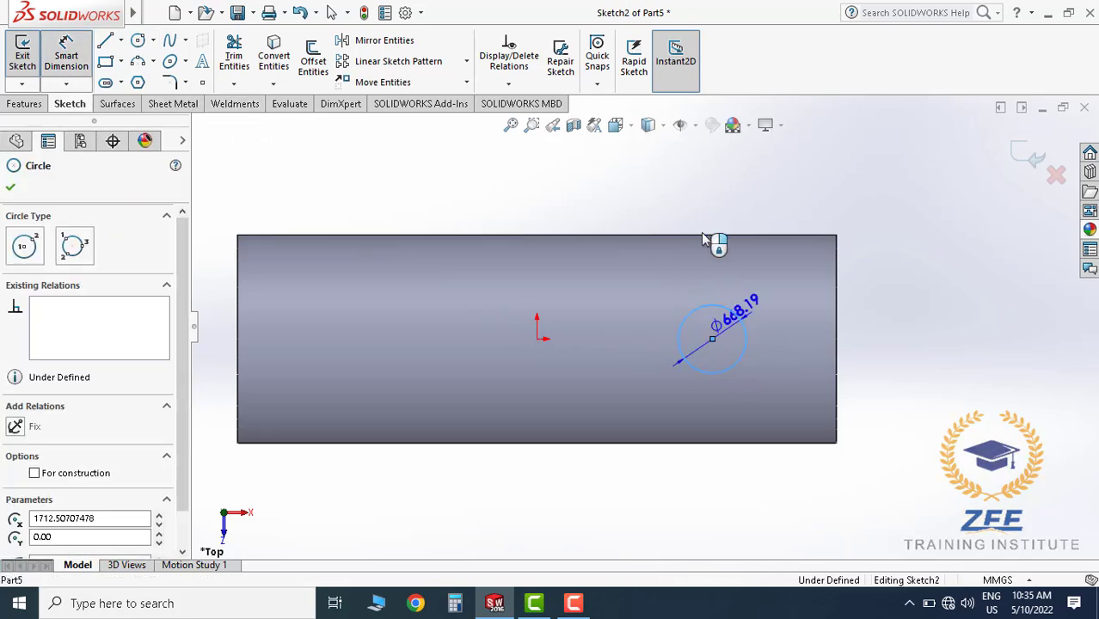
click(707, 220)
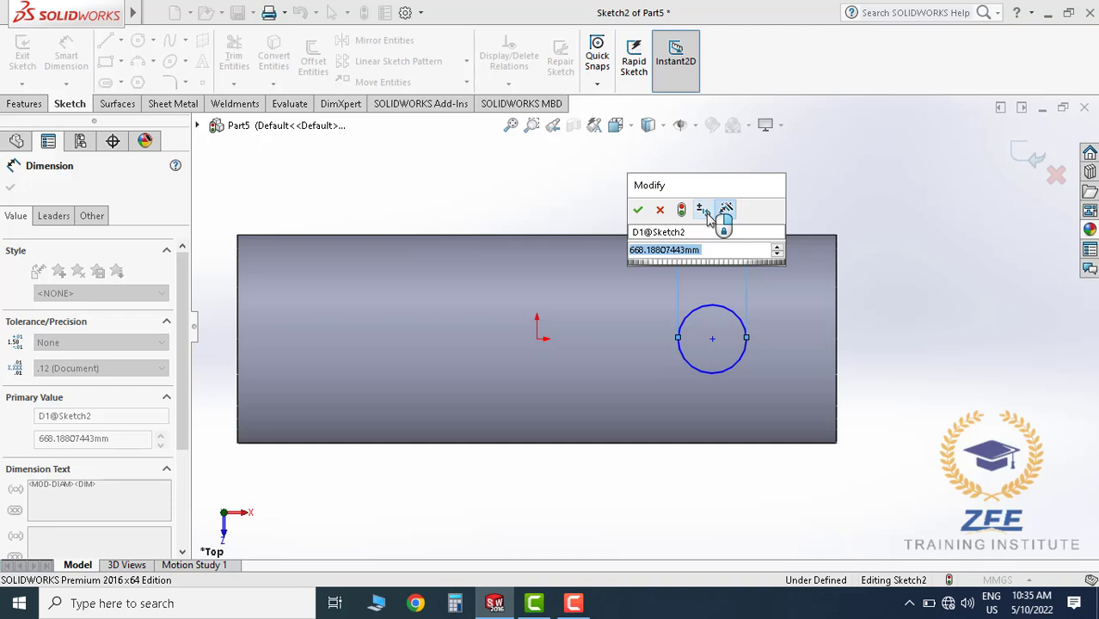
text(62)
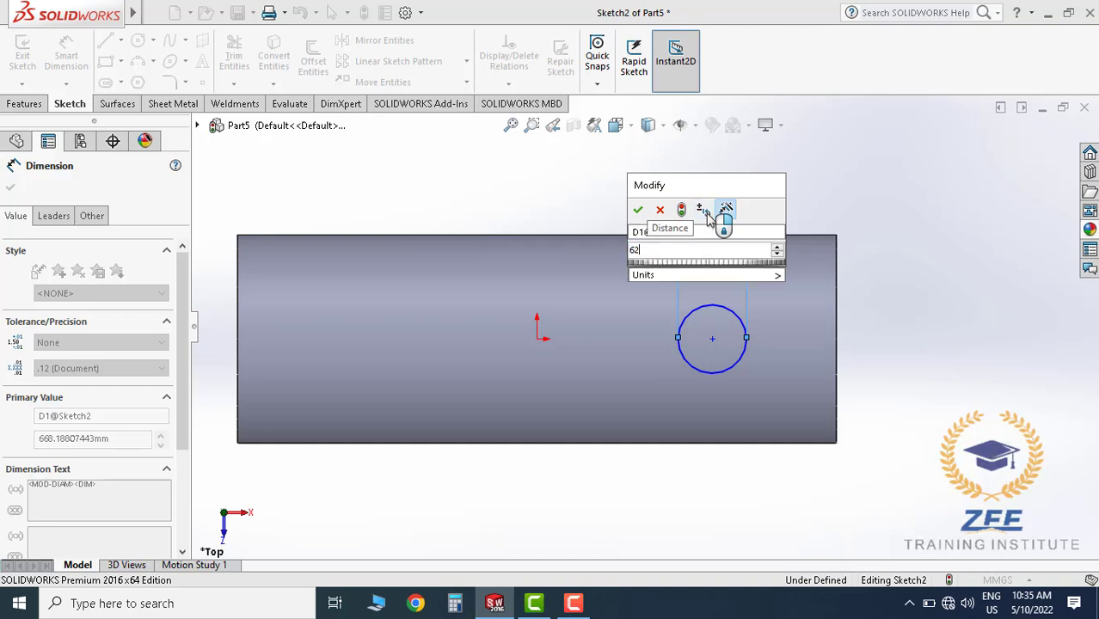
text(6)
key(Return)
key(Escape)
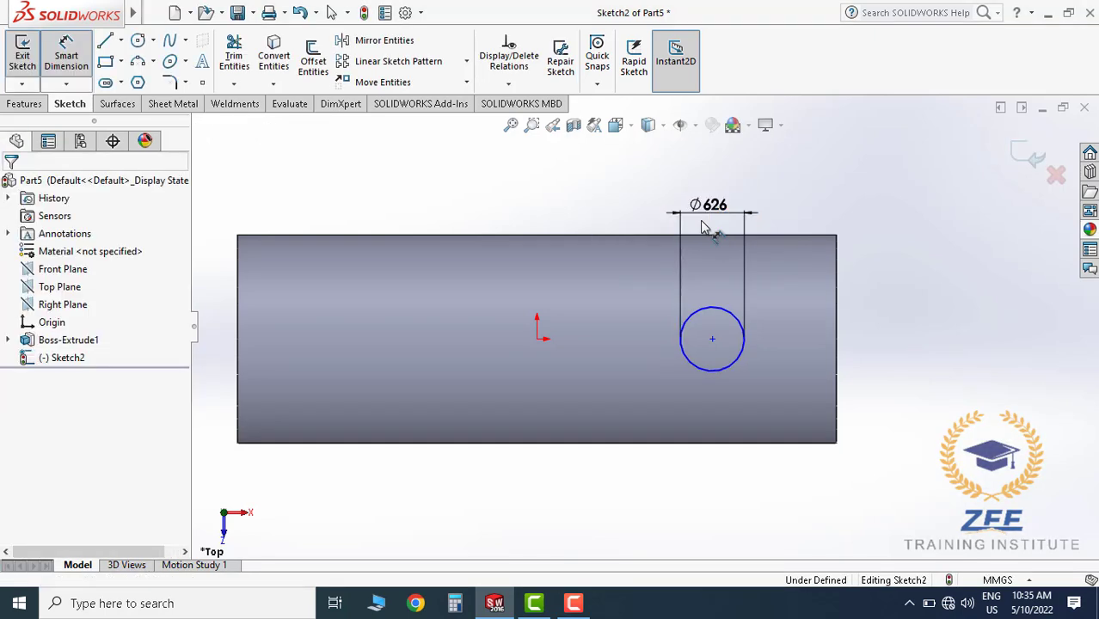
Dimension the circle's centre 1200 mm from the shell's end edge on the positive X side
click(68, 60)
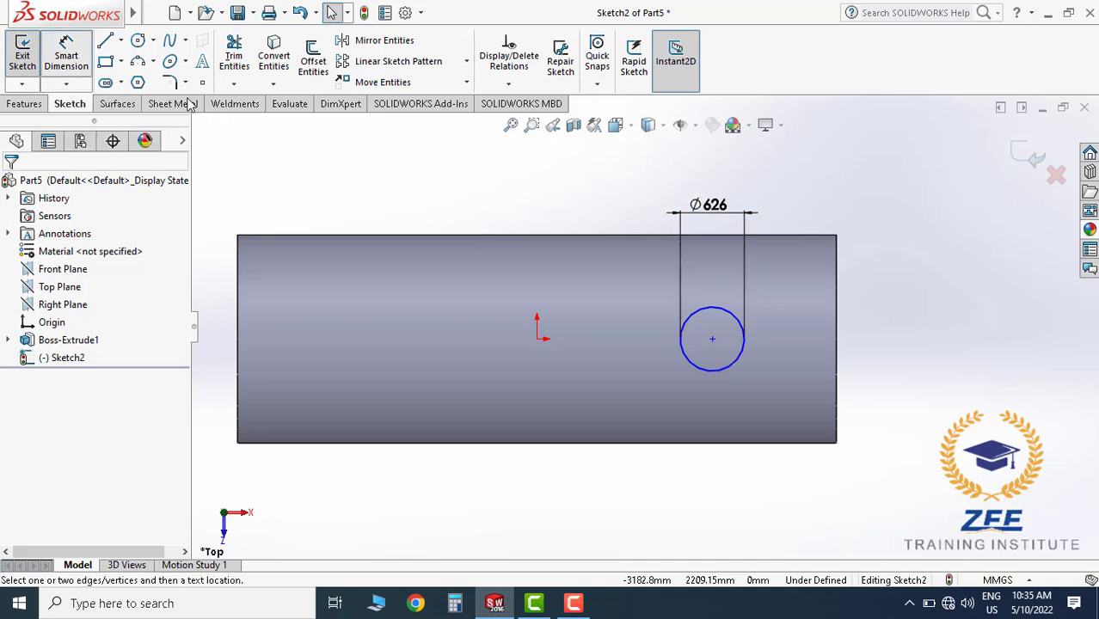
click(713, 340)
click(836, 395)
click(814, 482)
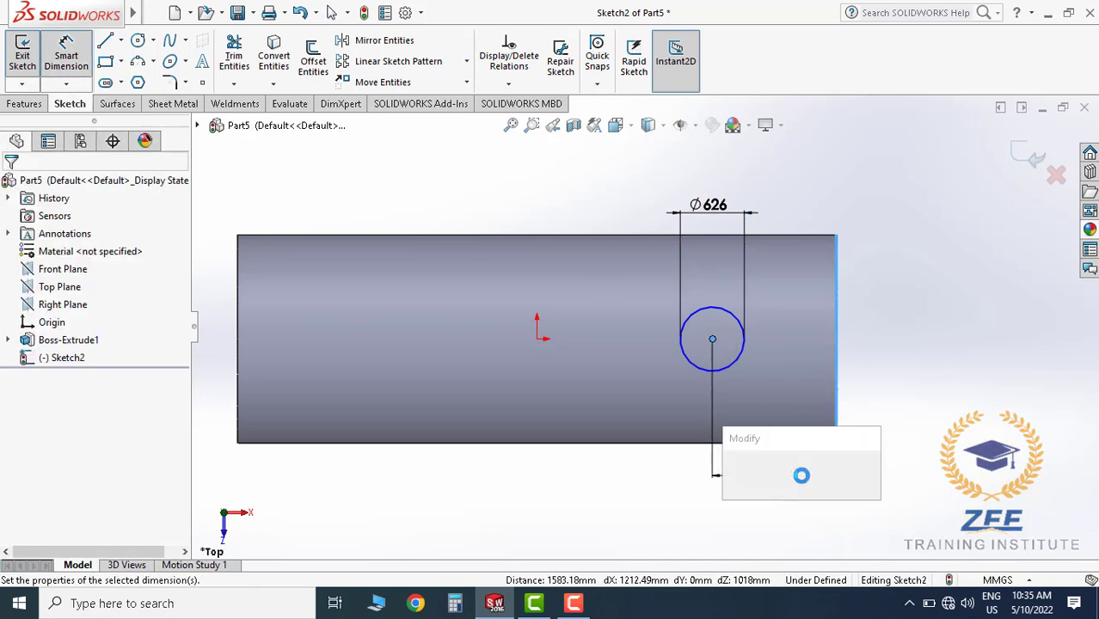
text(12)
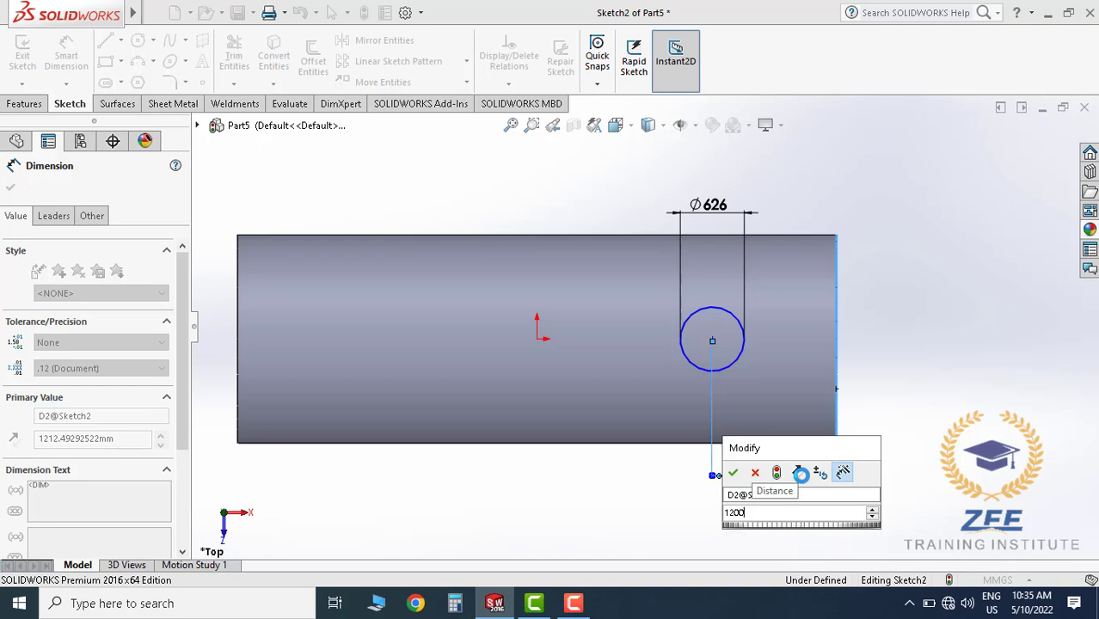
text(00)
key(Return)
key(Escape)
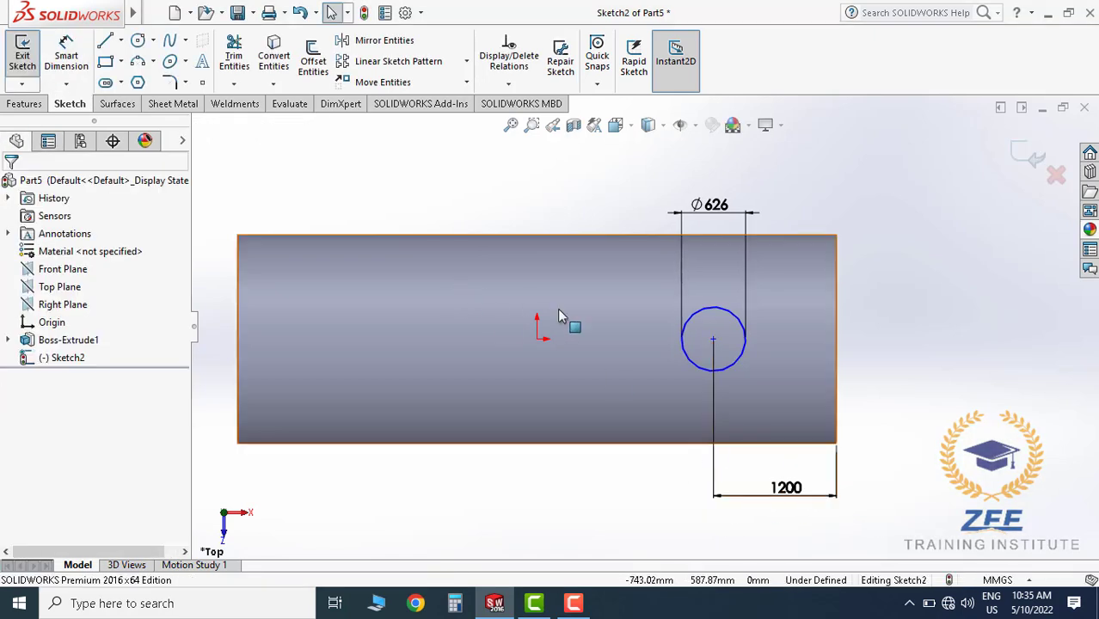
Add a Horizontal relation between the origin and the circle's centre point
click(536, 338)
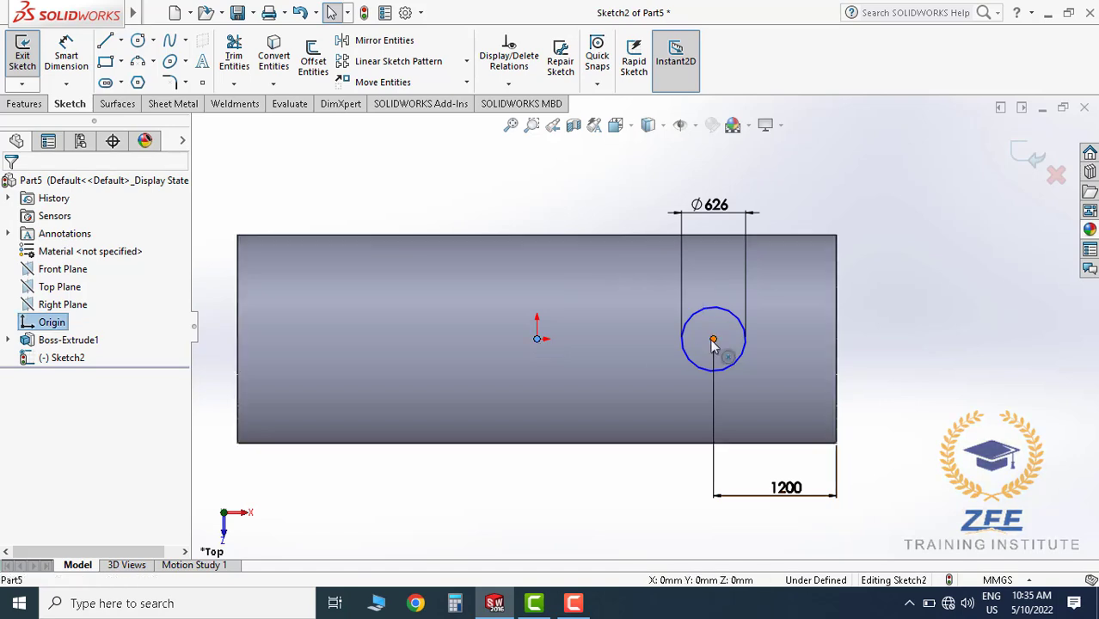
ctrl+click(713, 340)
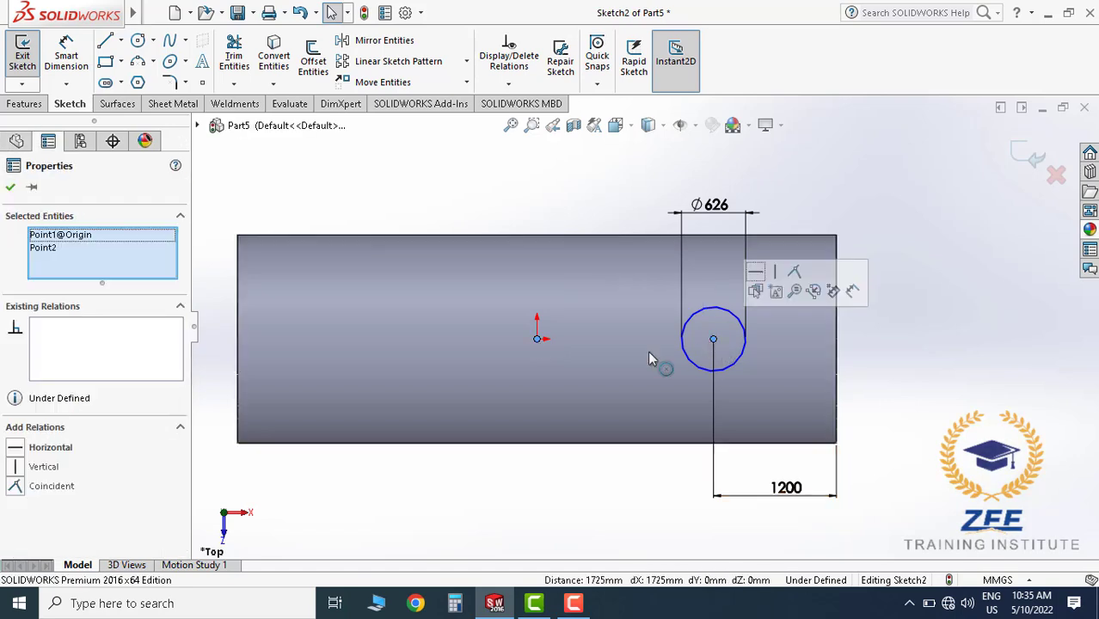
click(50, 448)
click(526, 490)
scroll(550, 468, up, 1)
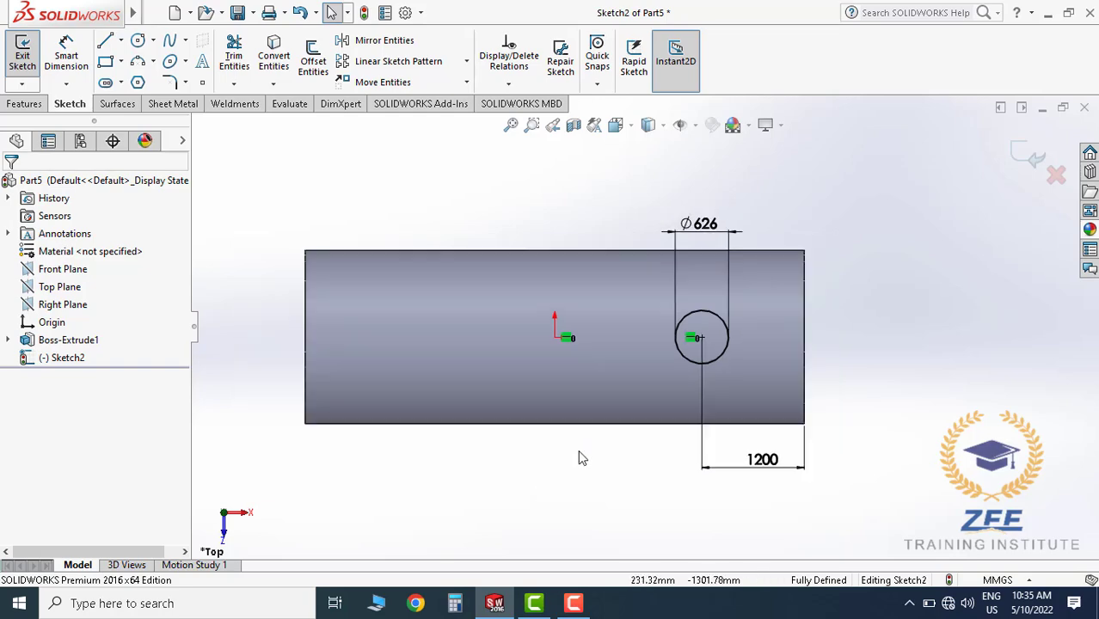
Extrude-cut the circle upward with the reversed direction and the Through All end condition, working in the isometric view
click(616, 125)
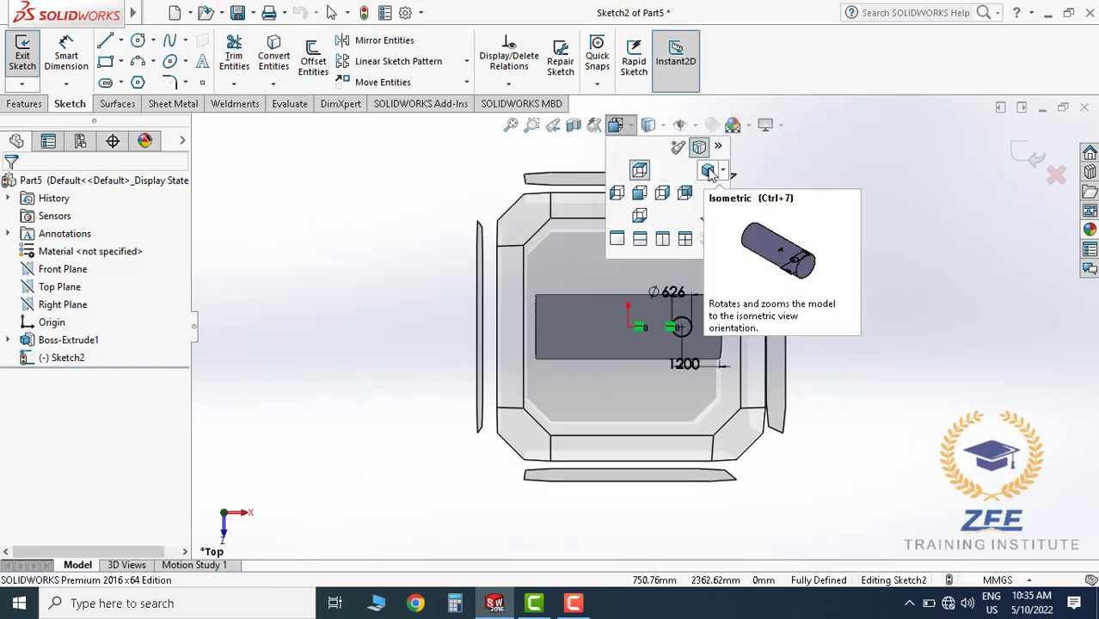
click(703, 146)
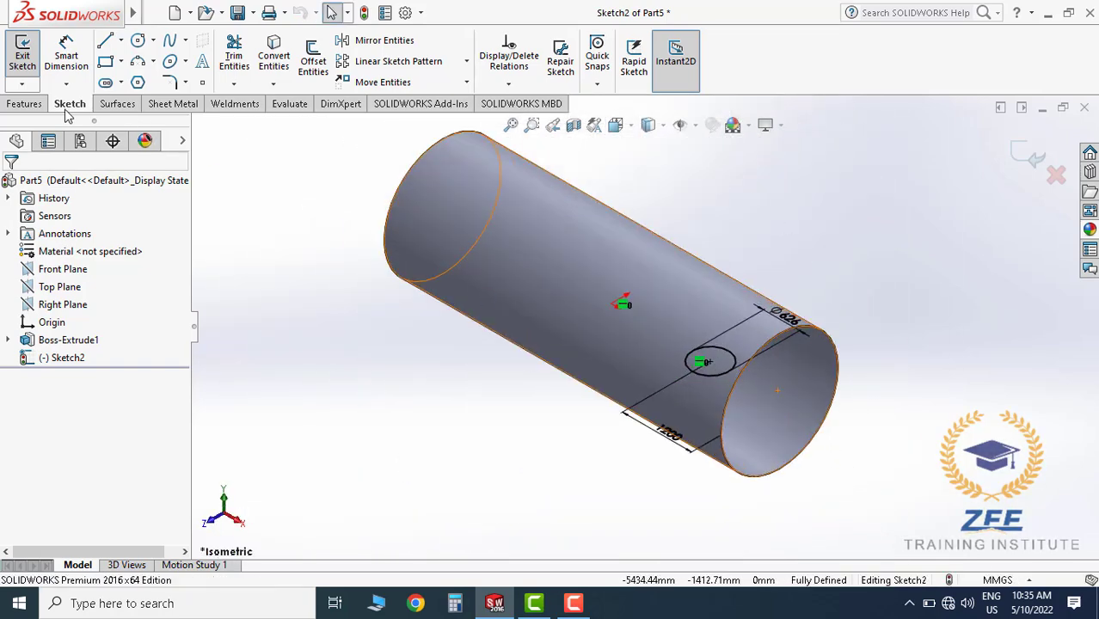
click(33, 105)
click(239, 57)
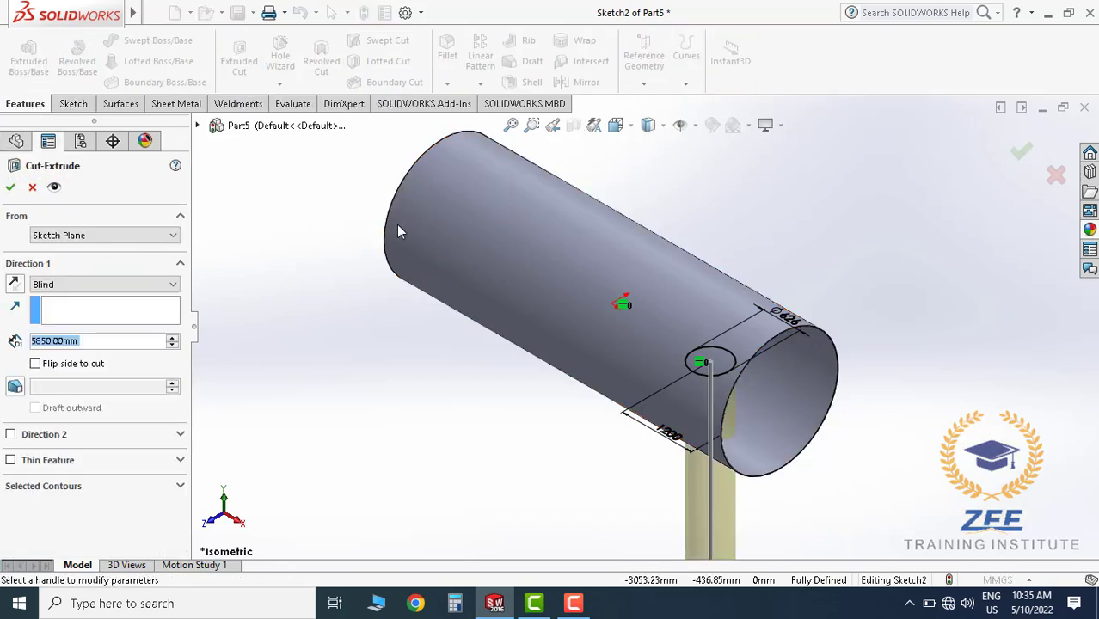
click(14, 284)
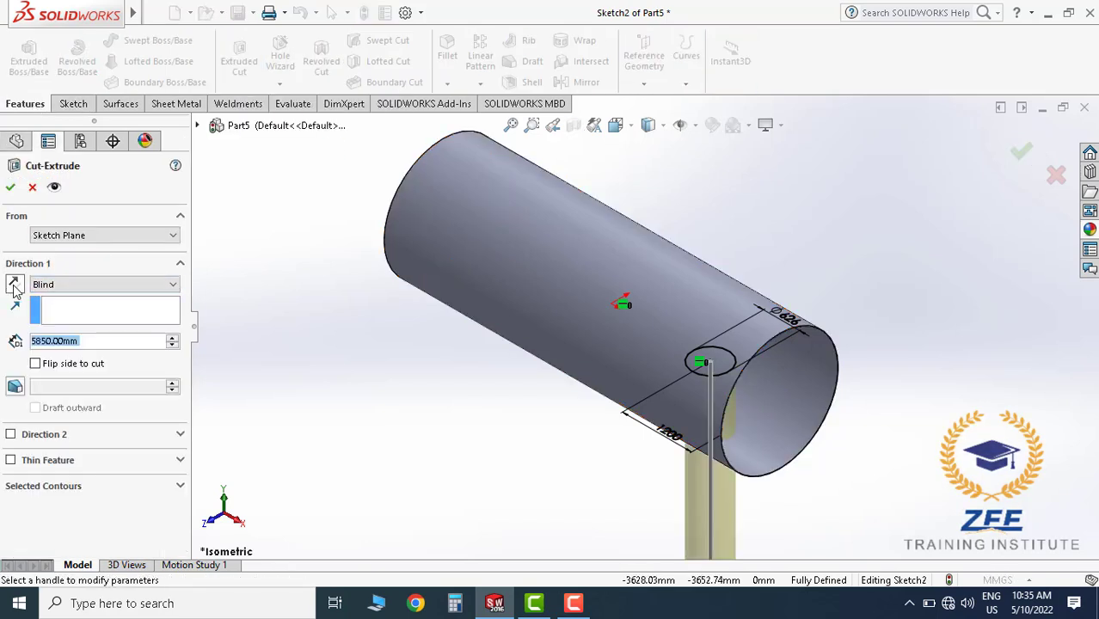
click(86, 286)
click(75, 310)
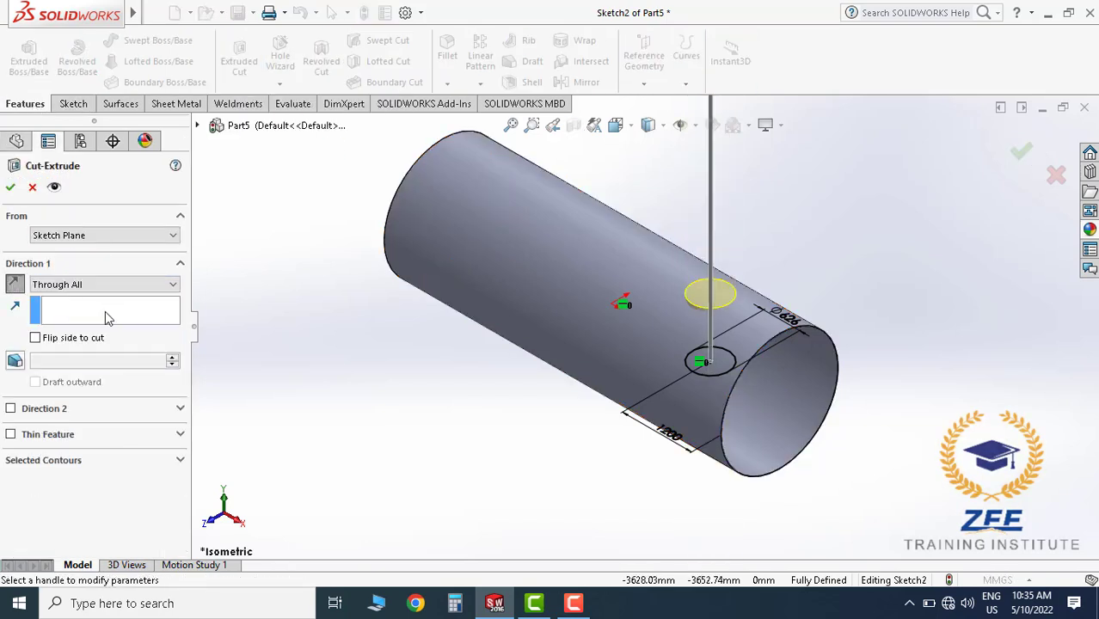
click(12, 188)
click(756, 233)
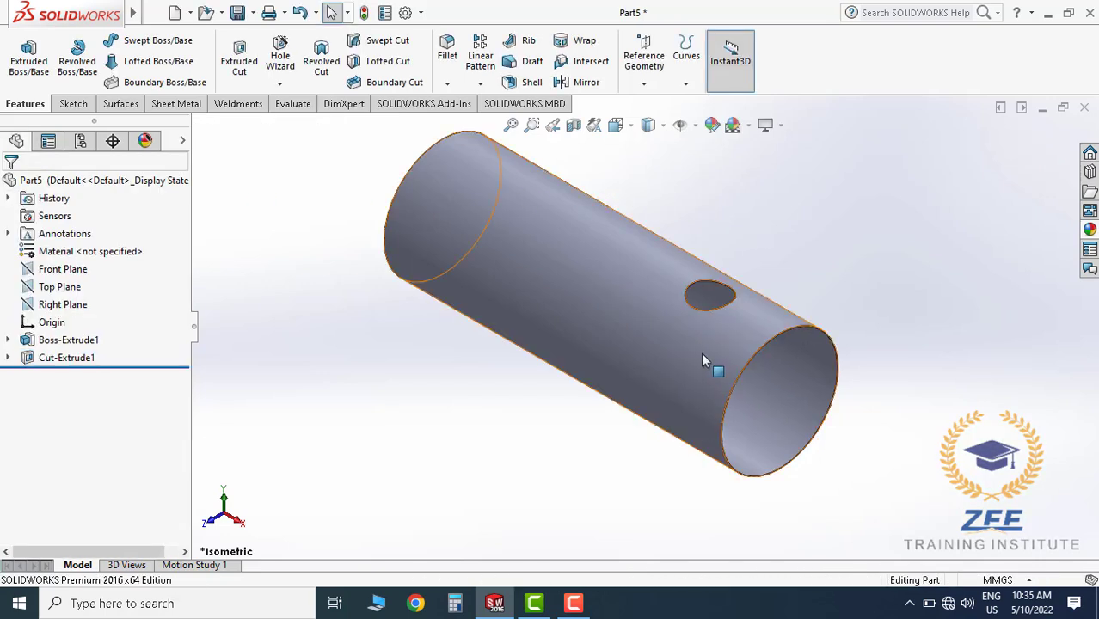
Assign ASTM A36 Steel from the Steel category as the part's material
middle_drag(702, 354, 652, 311)
scroll(654, 310, down, 3)
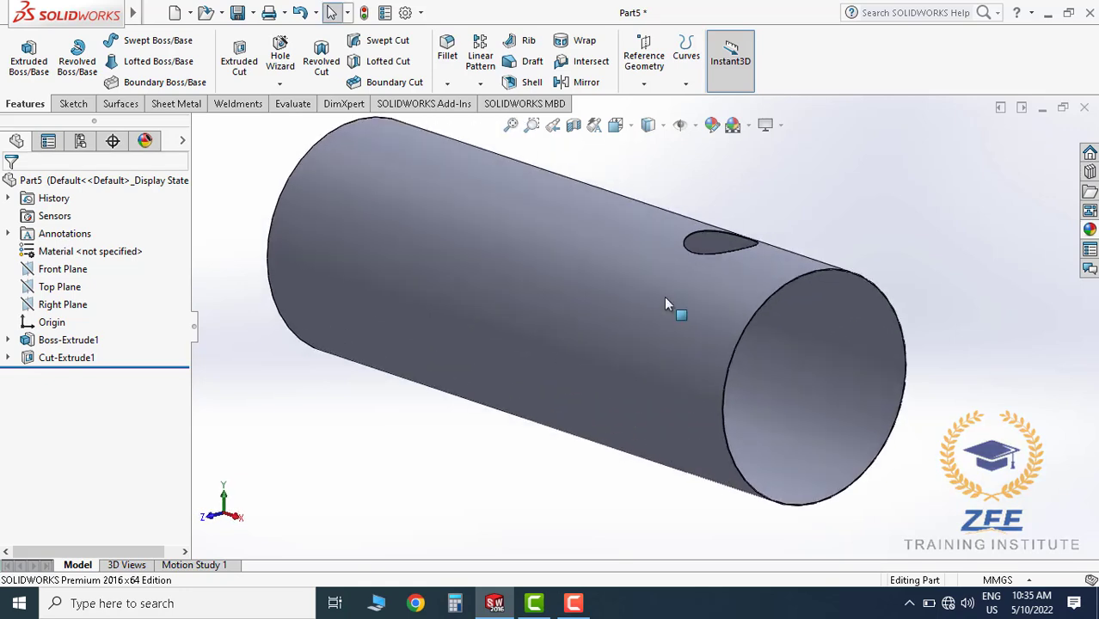
right_click(101, 256)
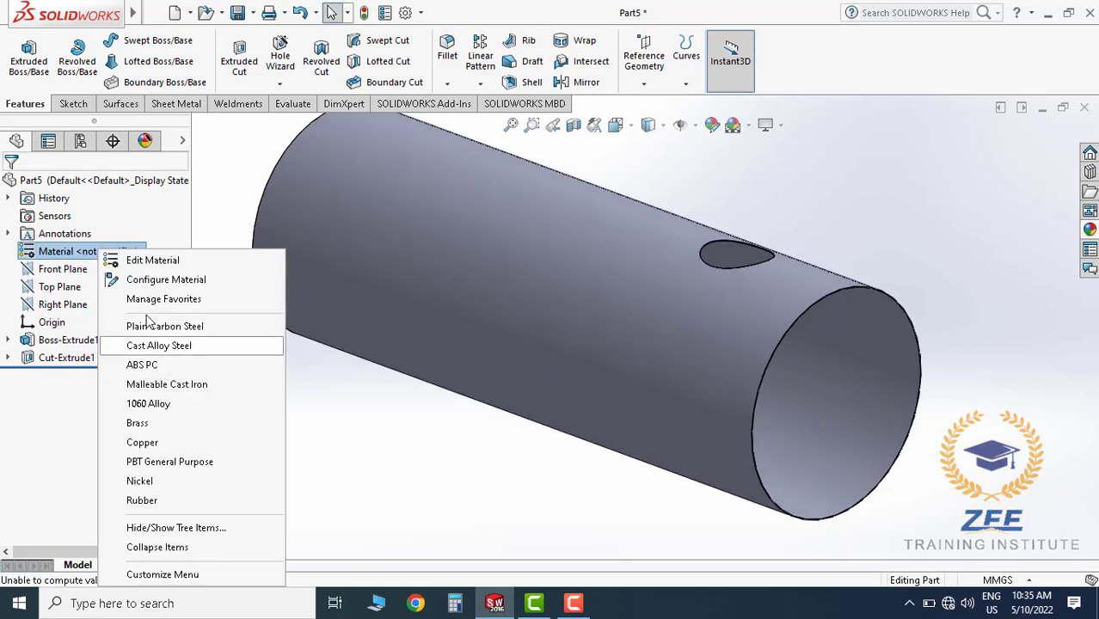
click(167, 267)
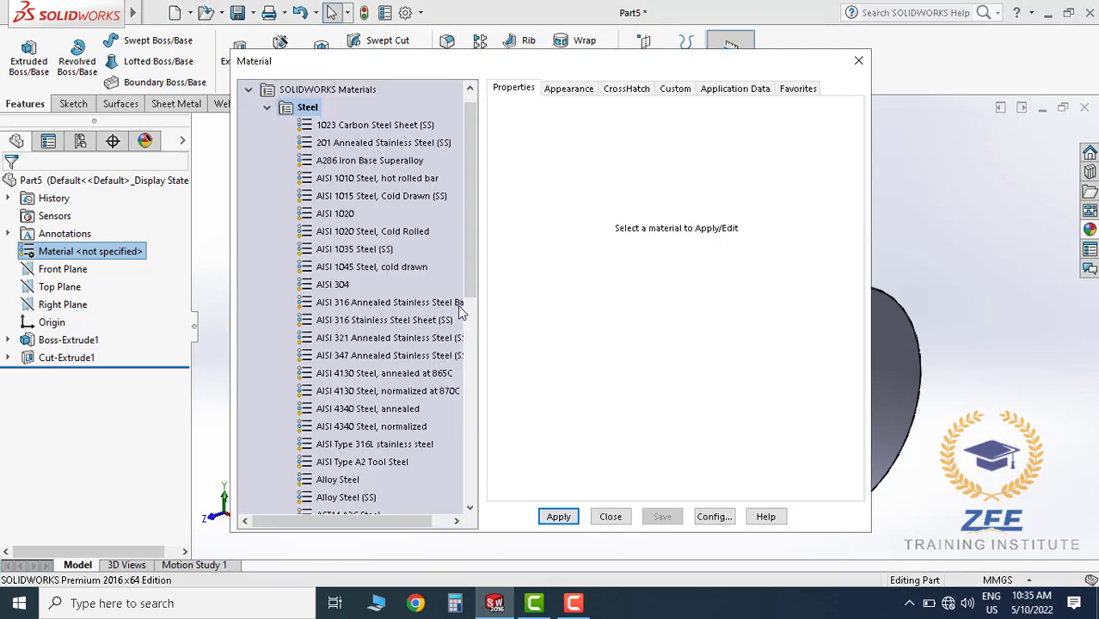
drag(469, 280, 474, 339)
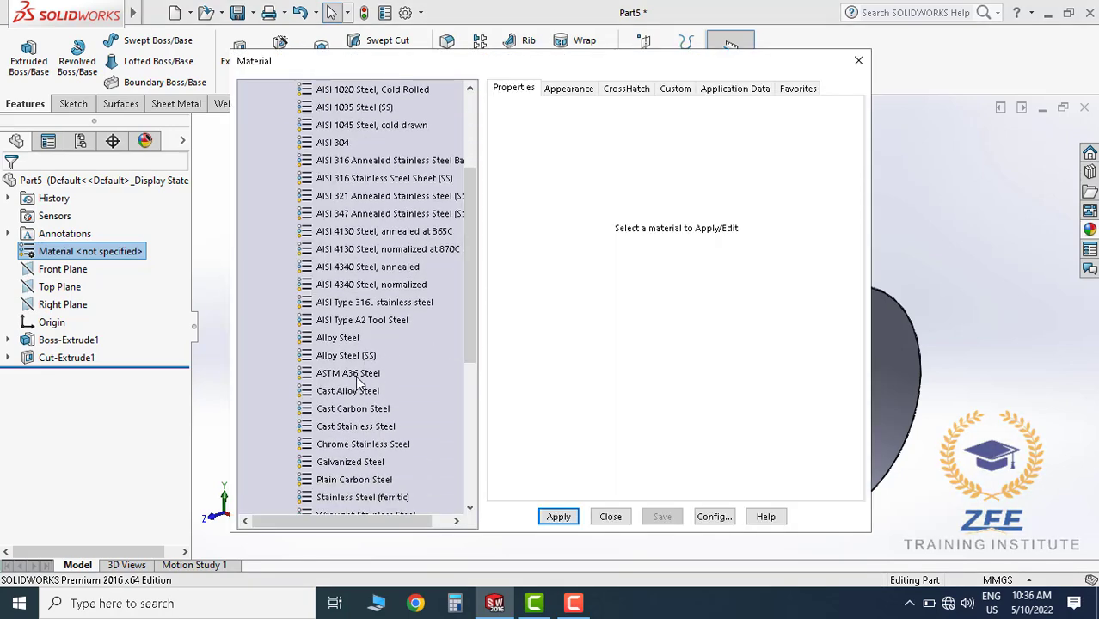
click(357, 377)
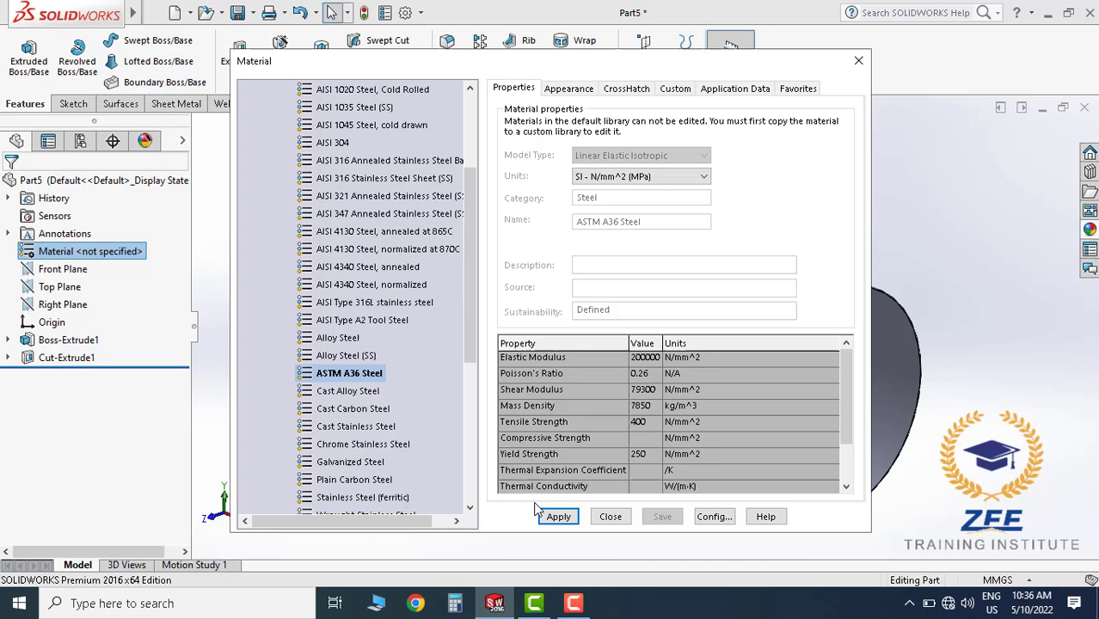
click(609, 517)
middle_drag(781, 215, 633, 329)
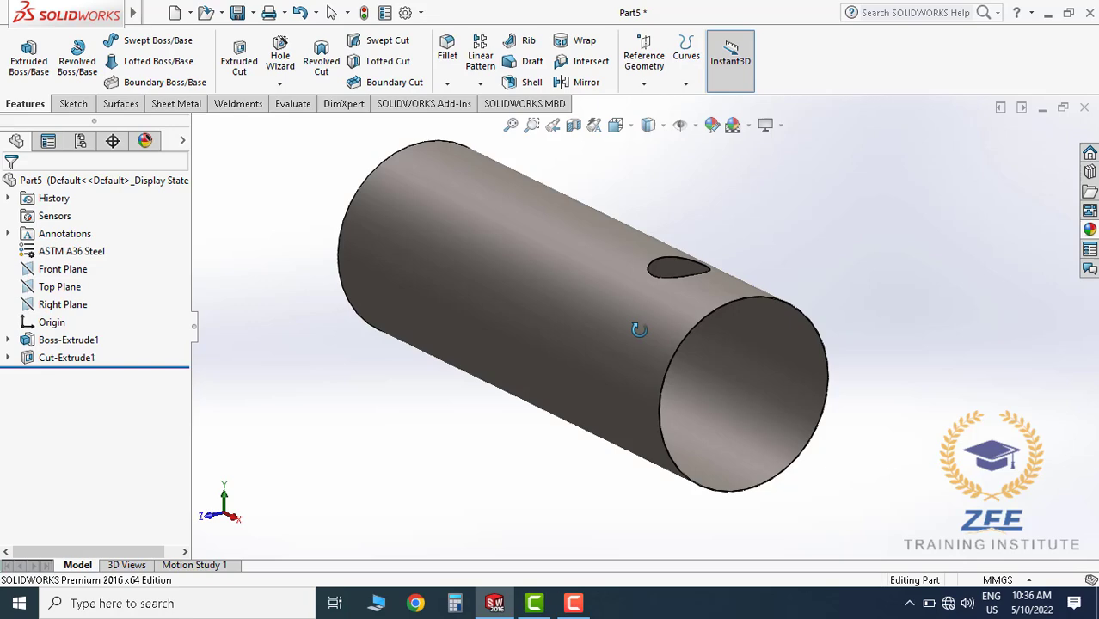
Save the part in the Acid Tank folder as Zee-P001, overwriting the existing file, and close it
click(238, 12)
click(470, 187)
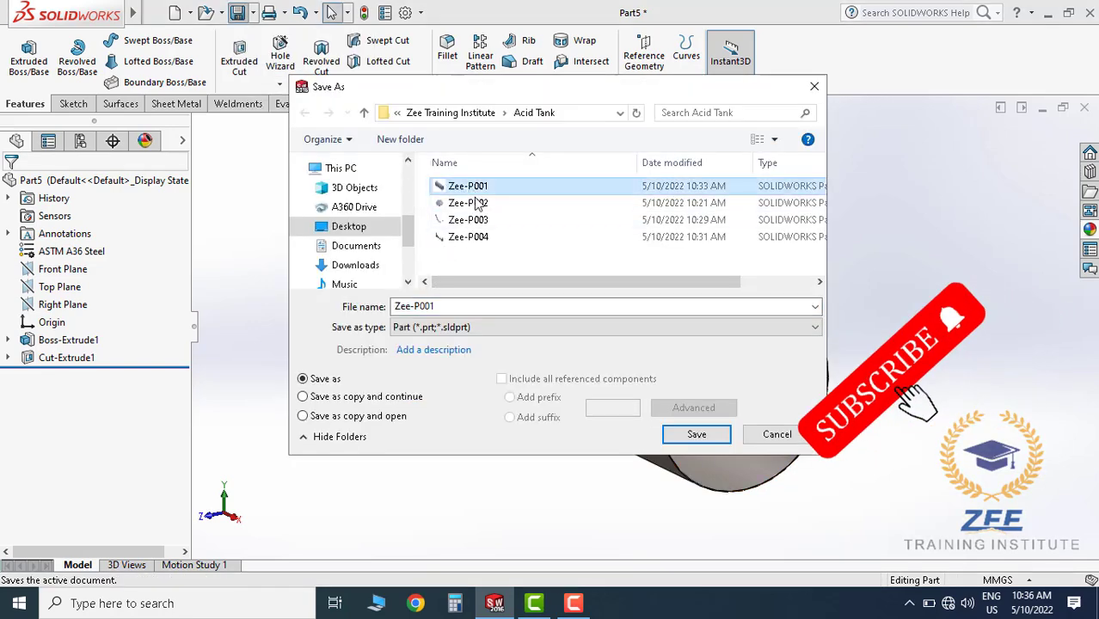
click(696, 434)
click(589, 299)
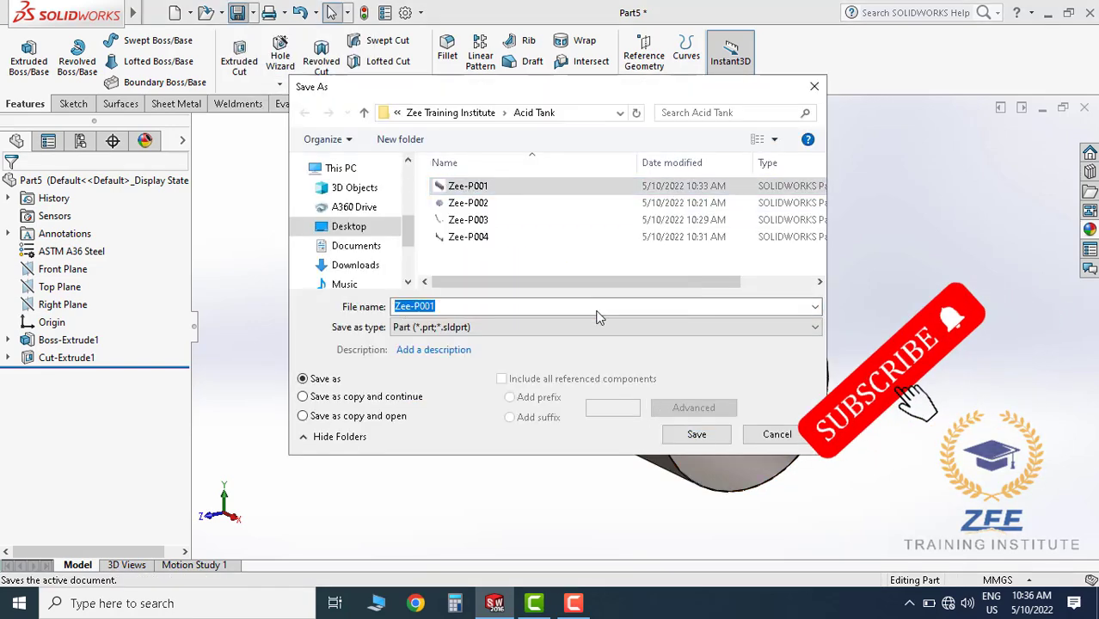
mouse_move(602, 295)
middle_down()
mouse_move(679, 324)
mouse_move(611, 287)
mouse_move(607, 296)
middle_up()
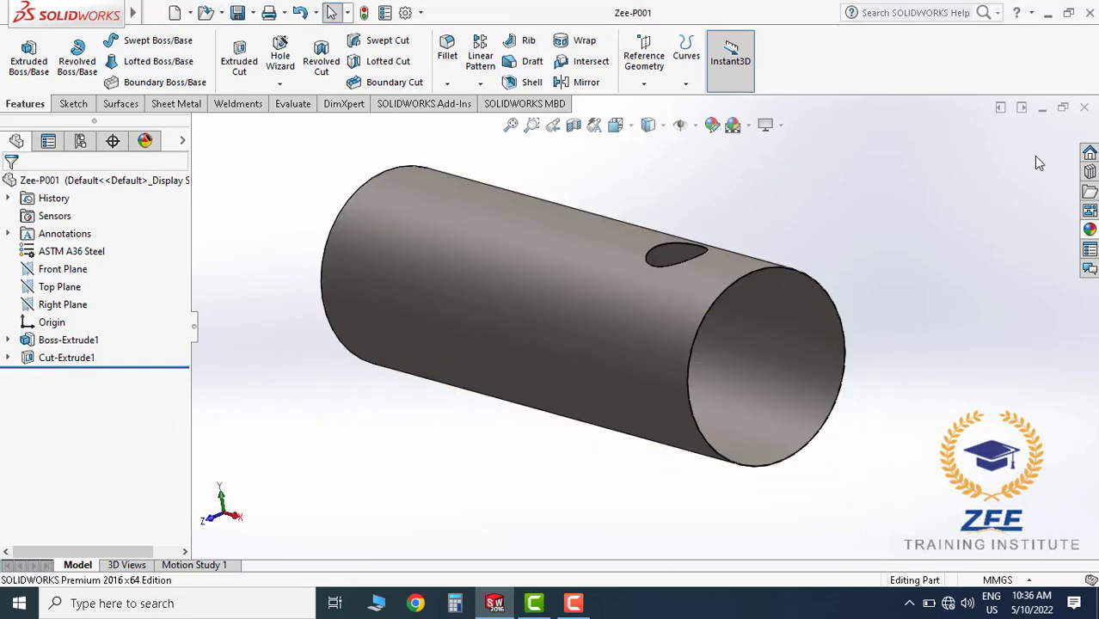
click(1085, 108)
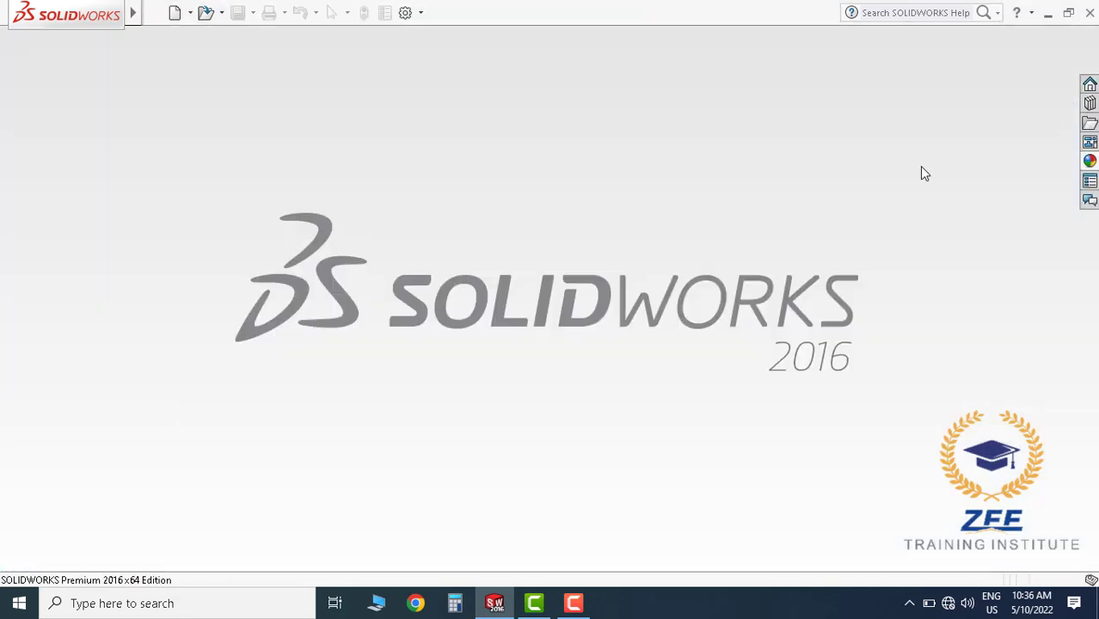
Create a new part and start a sketch on its Front Plane
click(205, 34)
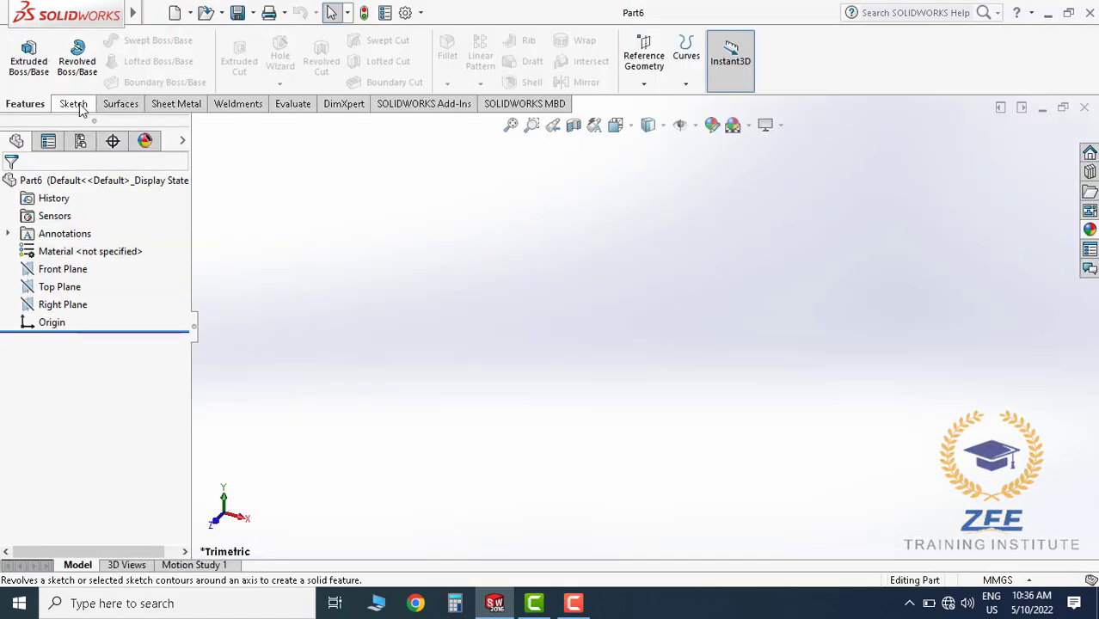
click(73, 103)
click(22, 52)
click(535, 205)
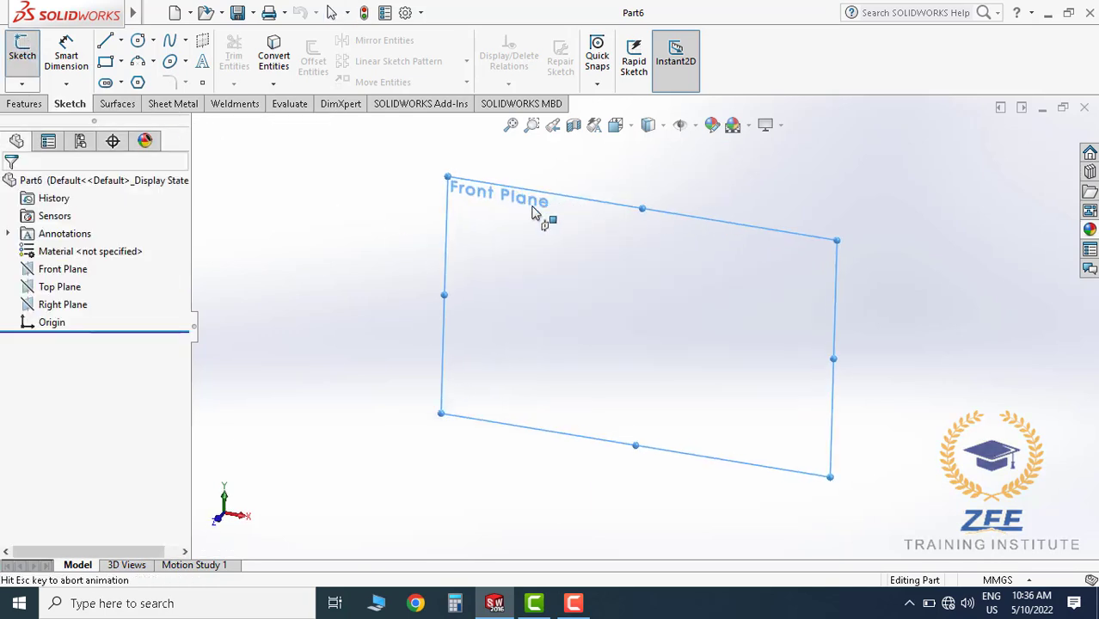
Sketch a horizontal line from the origin along positive X, followed by a short vertical line up from its far end
click(106, 41)
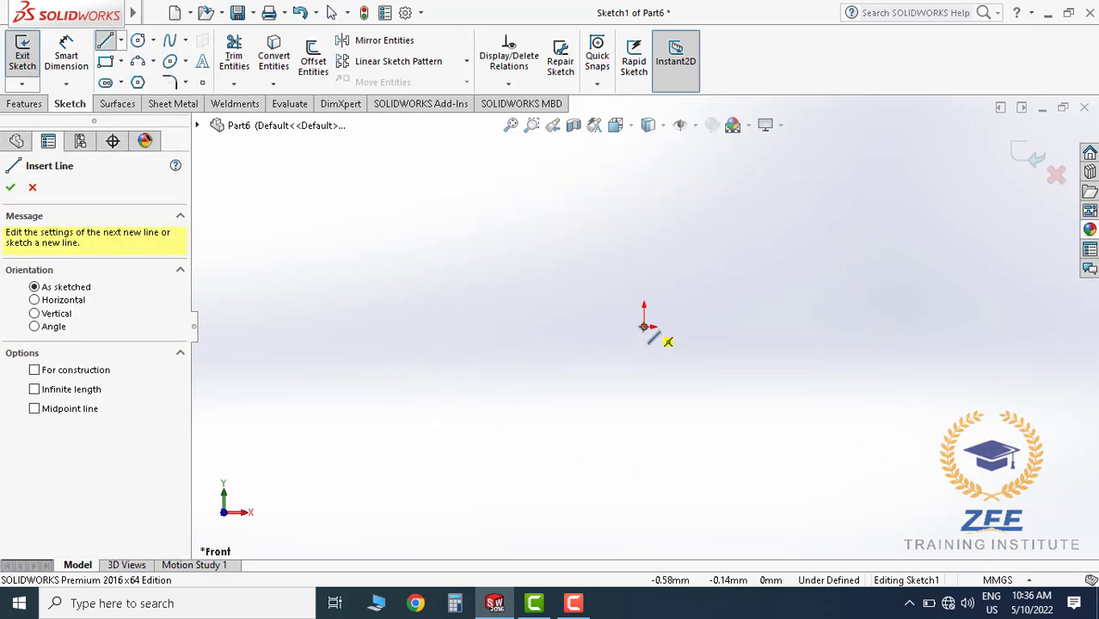
click(643, 327)
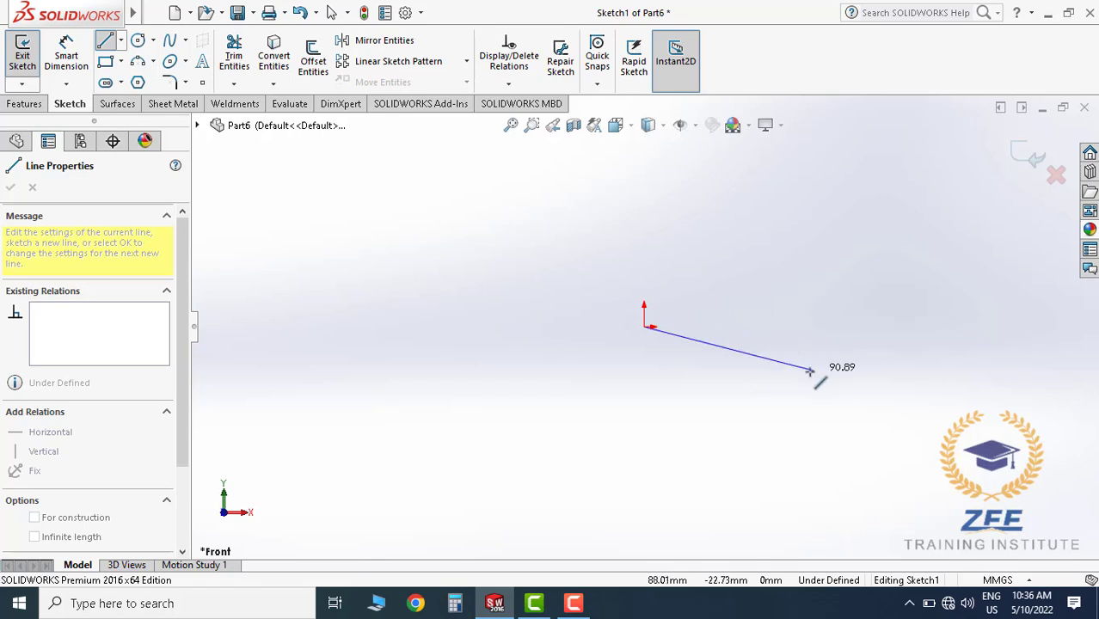
click(948, 326)
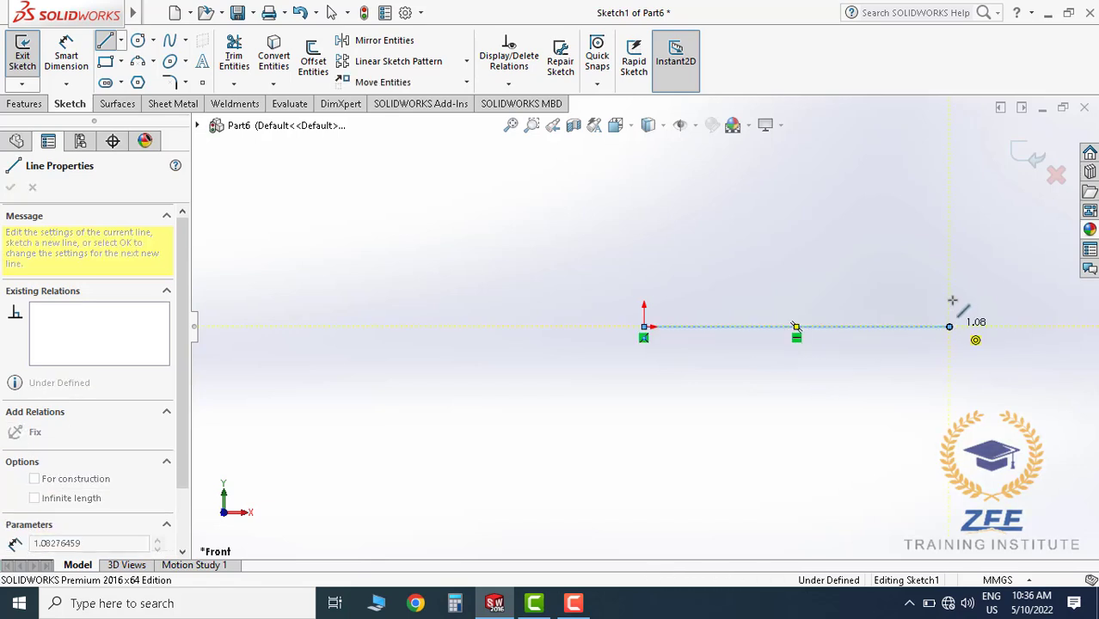
click(949, 299)
key(Escape)
scroll(949, 301, down, 3)
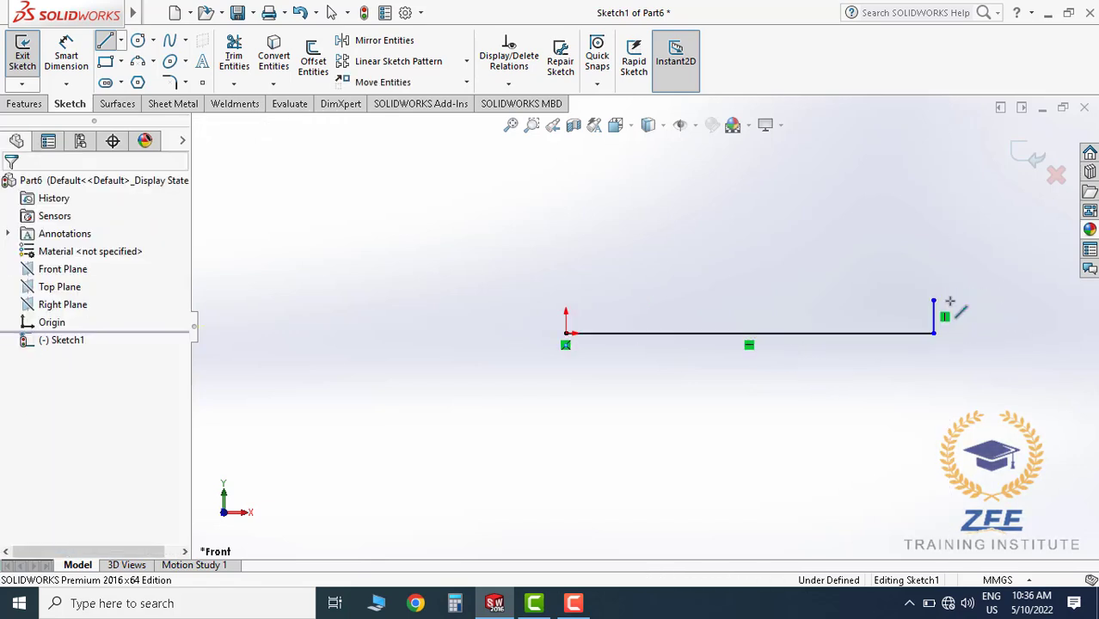
Sketch a vertical line upward from the origin, longer than the one at the horizontal line's far end
click(105, 41)
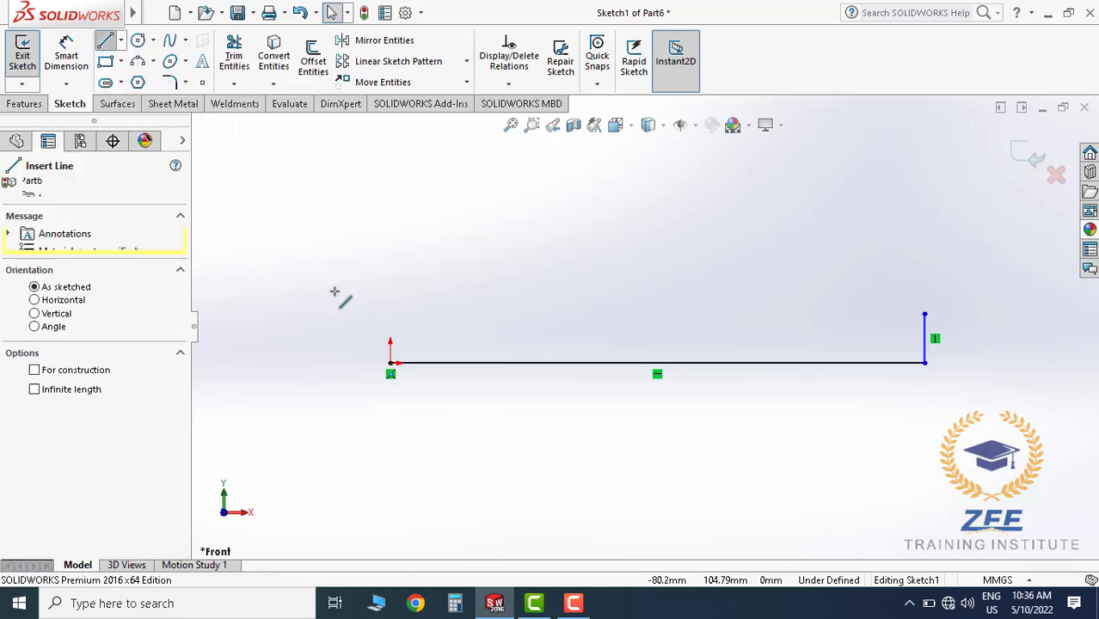
click(389, 364)
click(390, 234)
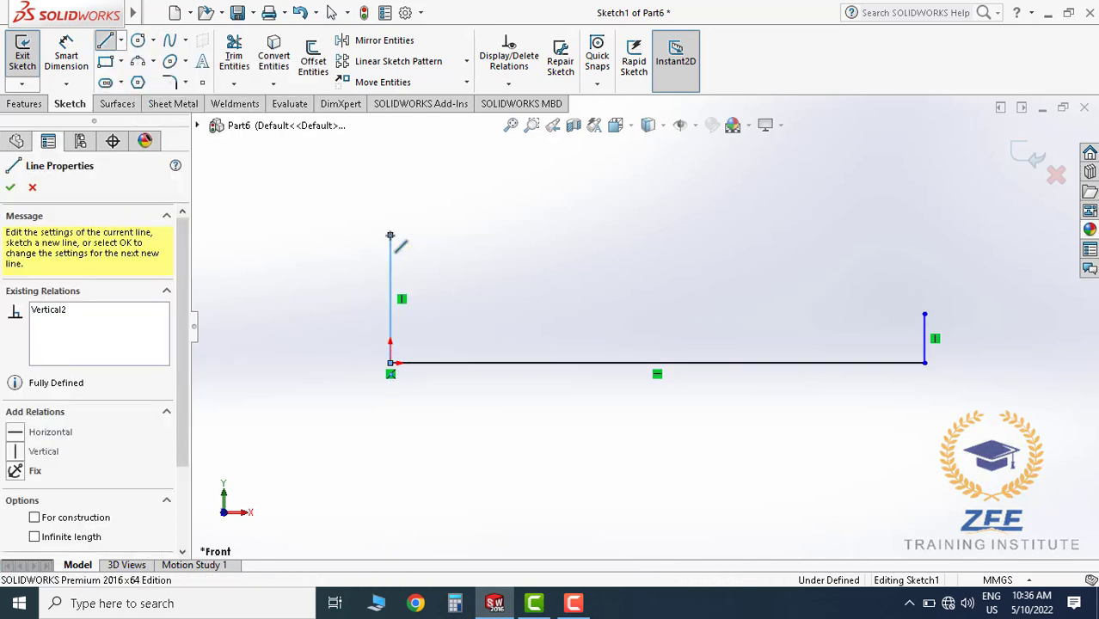
Dimension the horizontal base line to 1020.5 mm and place its dimension below the line
key(Escape)
click(632, 364)
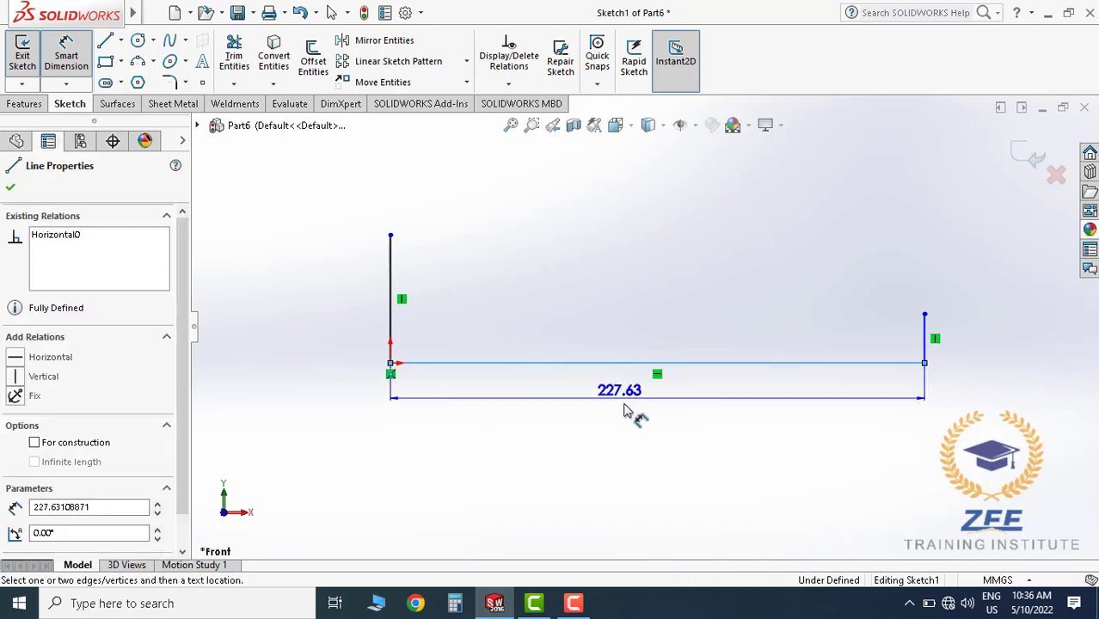
click(649, 412)
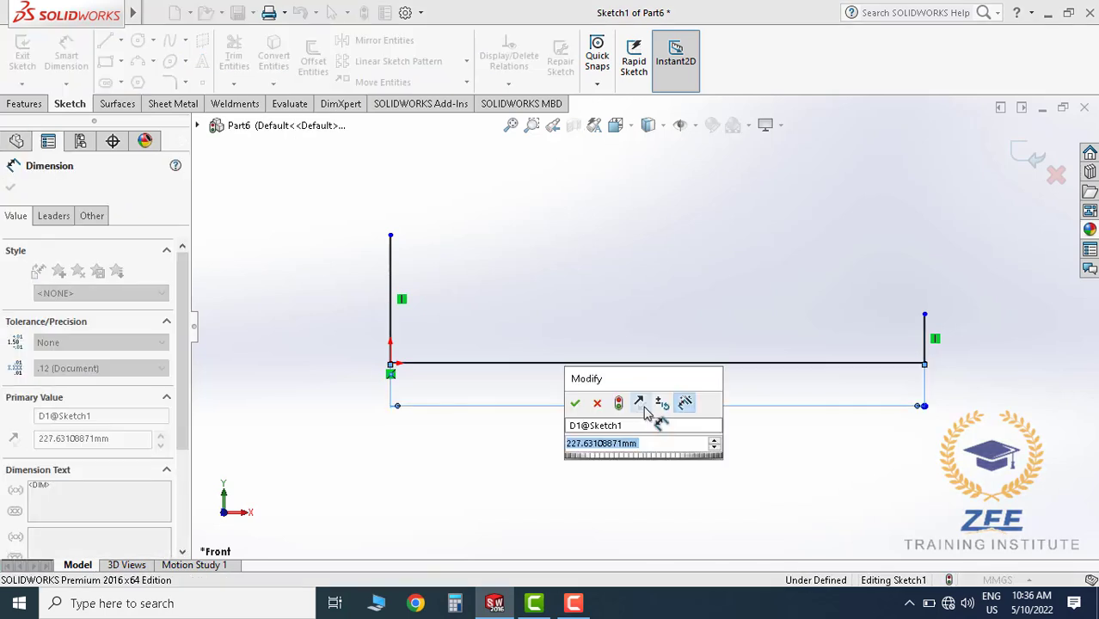
text(1)
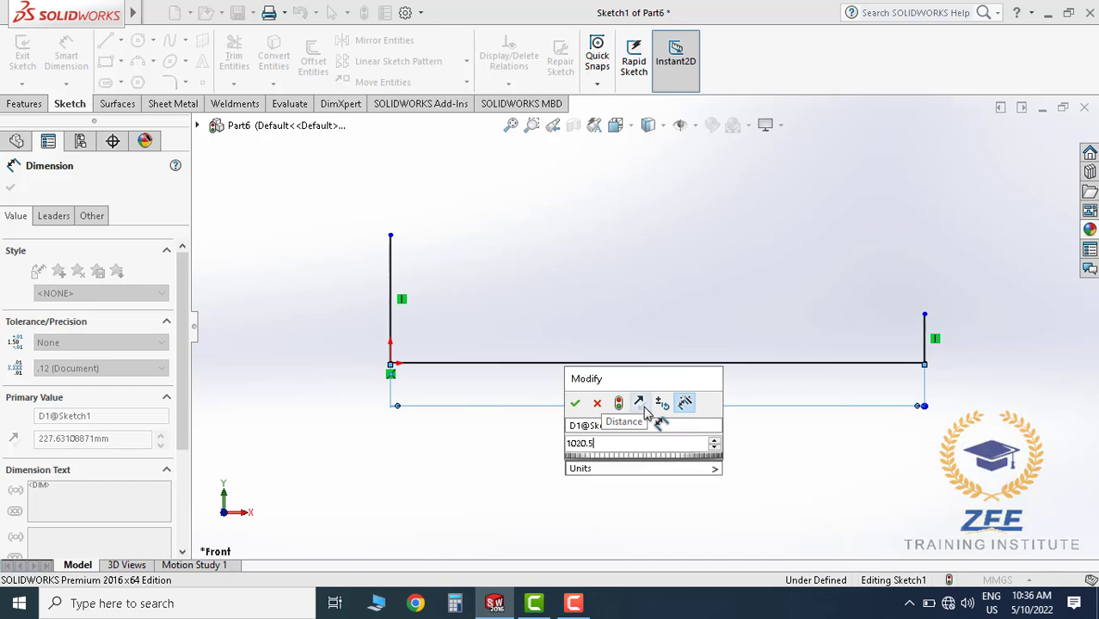
text(020.5)
key(Return)
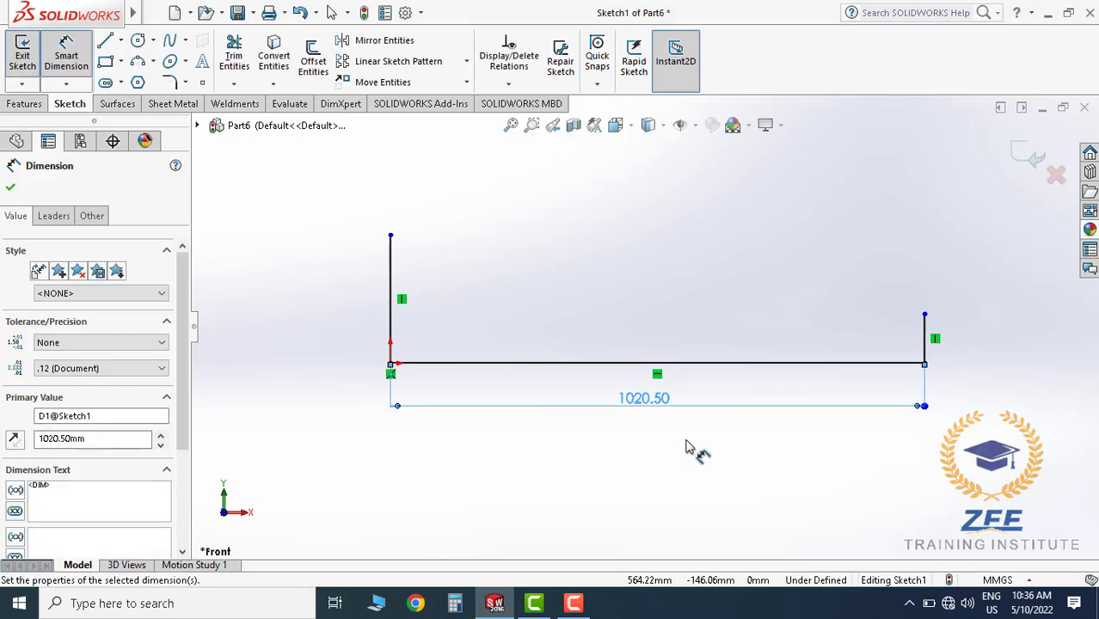
key(Escape)
drag(649, 405, 660, 427)
key(Escape)
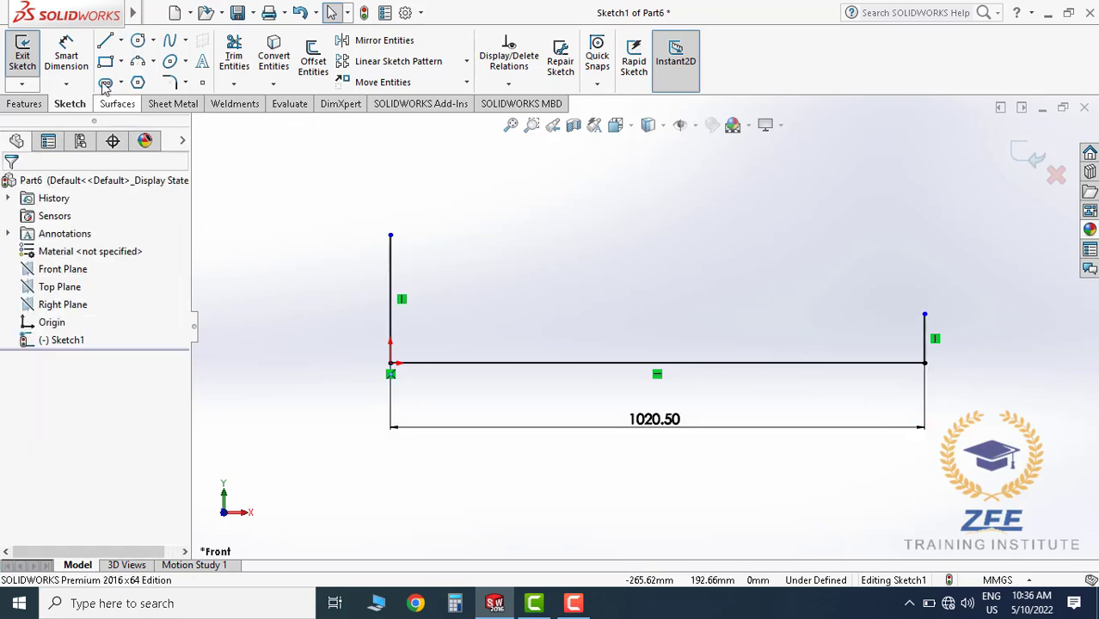
Dimension the vertical line at the origin to a height of 250 mm
click(66, 53)
click(391, 275)
click(337, 292)
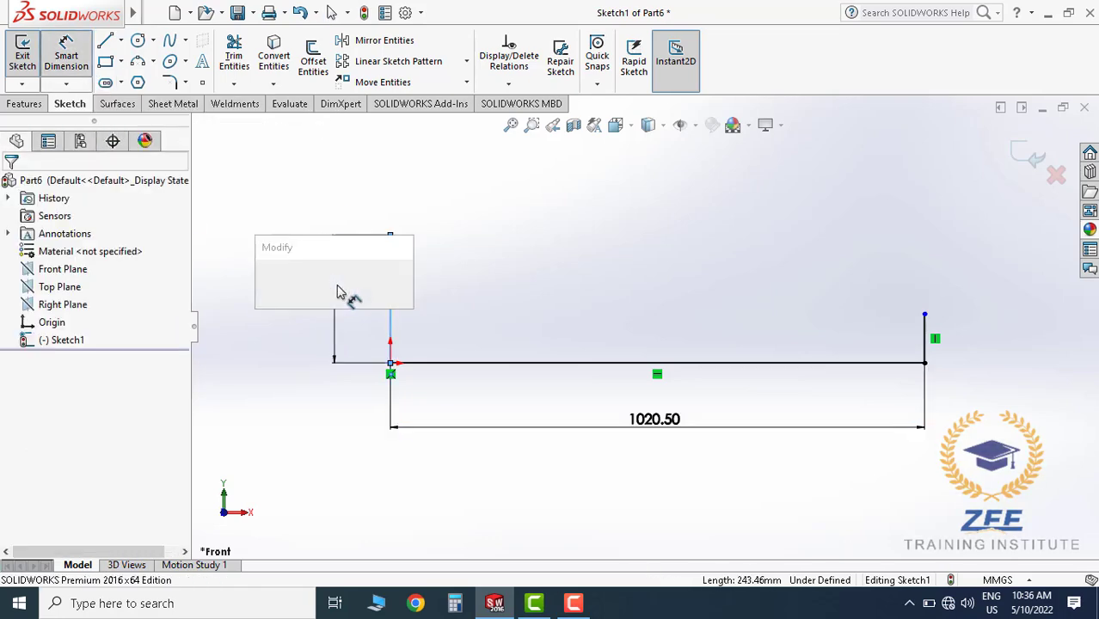
text(250)
key(Return)
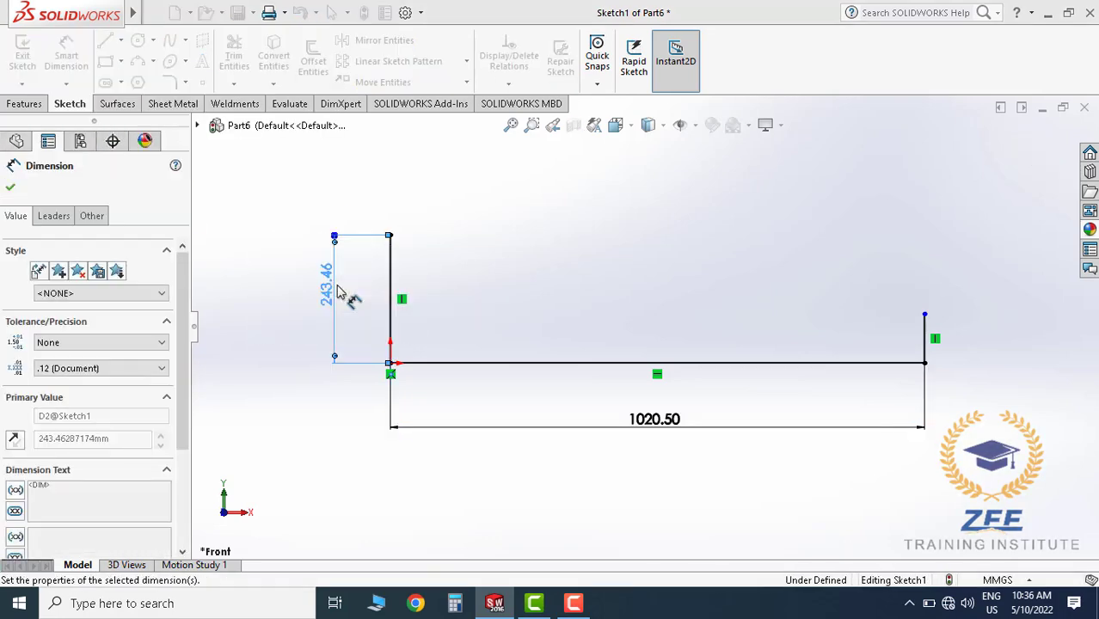
key(Escape)
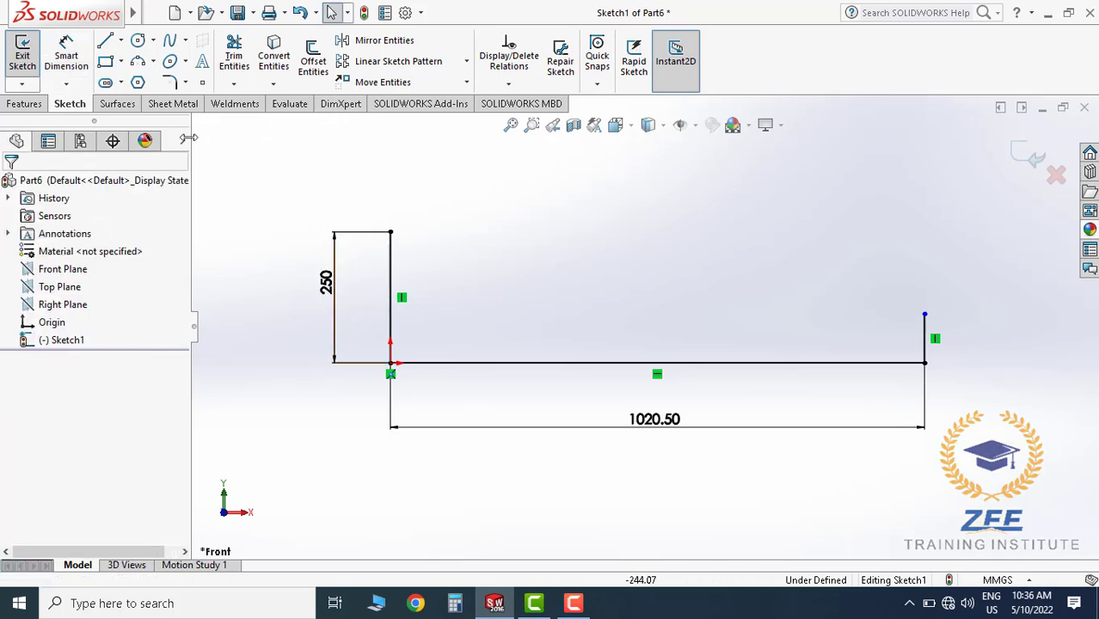
Dimension the short vertical line at the far end of the base to 60 mm
click(67, 58)
click(924, 344)
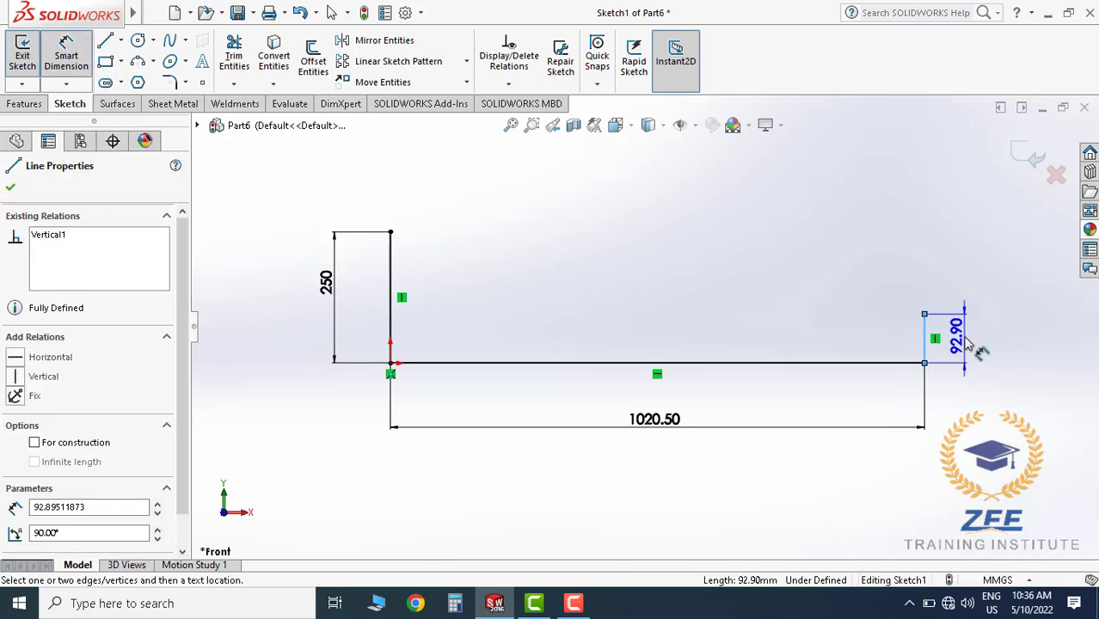
click(972, 344)
text(6)
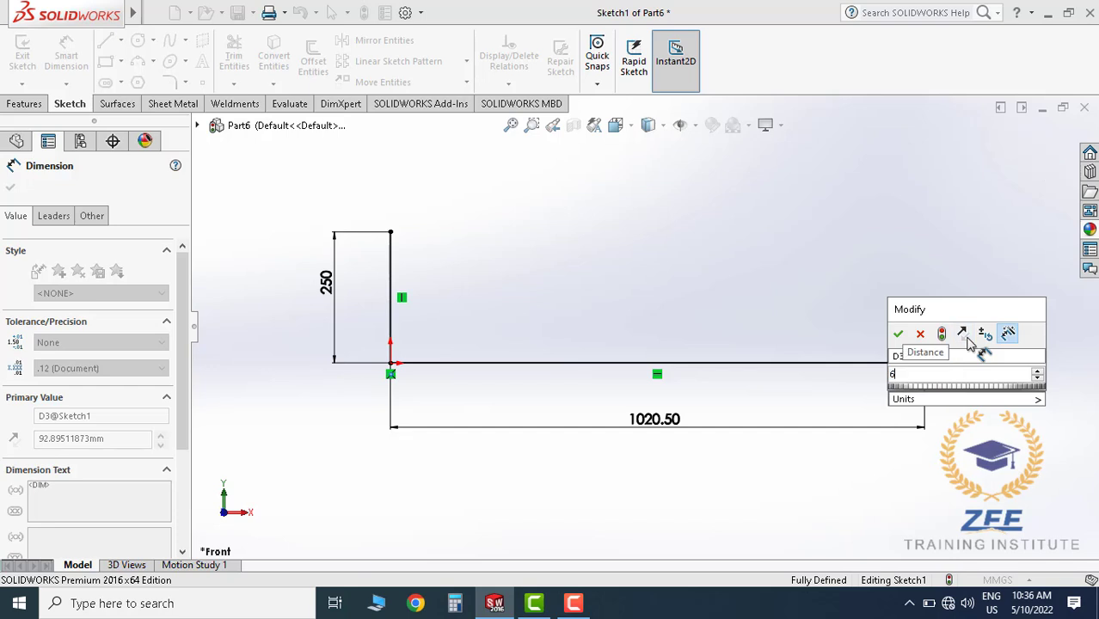
text(0)
key(Return)
key(Escape)
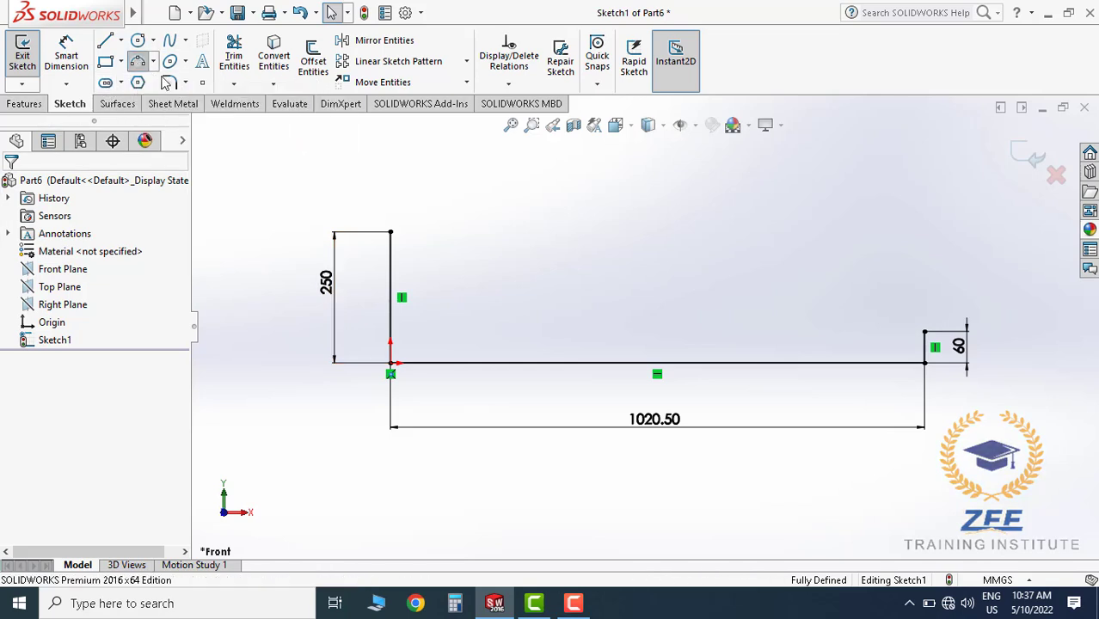
Sketch a three-point arc of about 2425 mm radius, bulging upward, joining the top ends of the two vertical lines
click(138, 61)
click(389, 232)
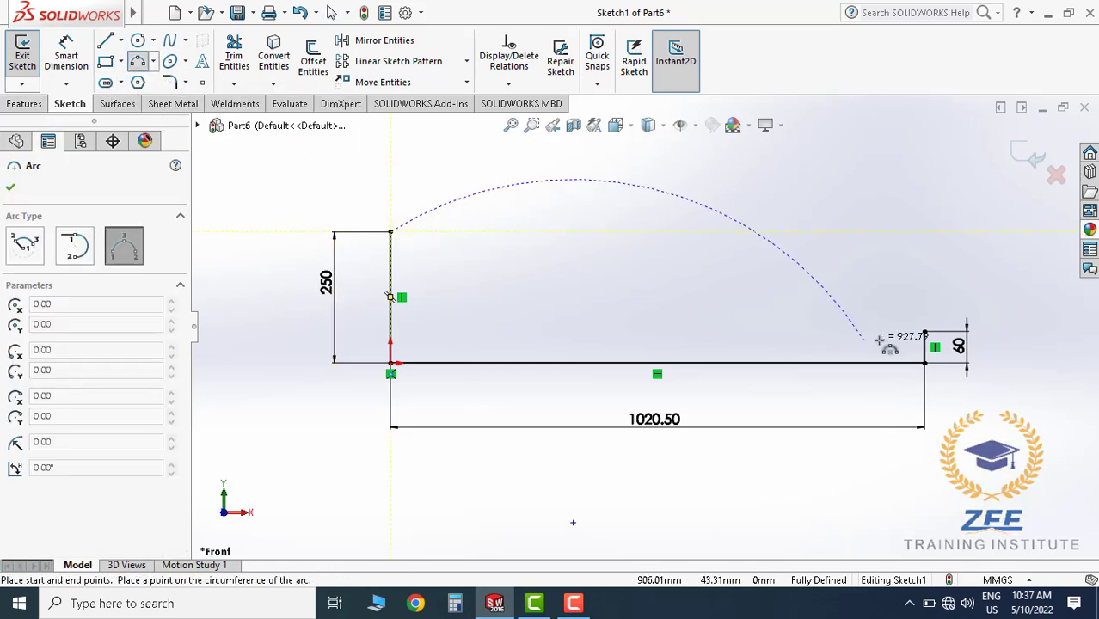
click(924, 331)
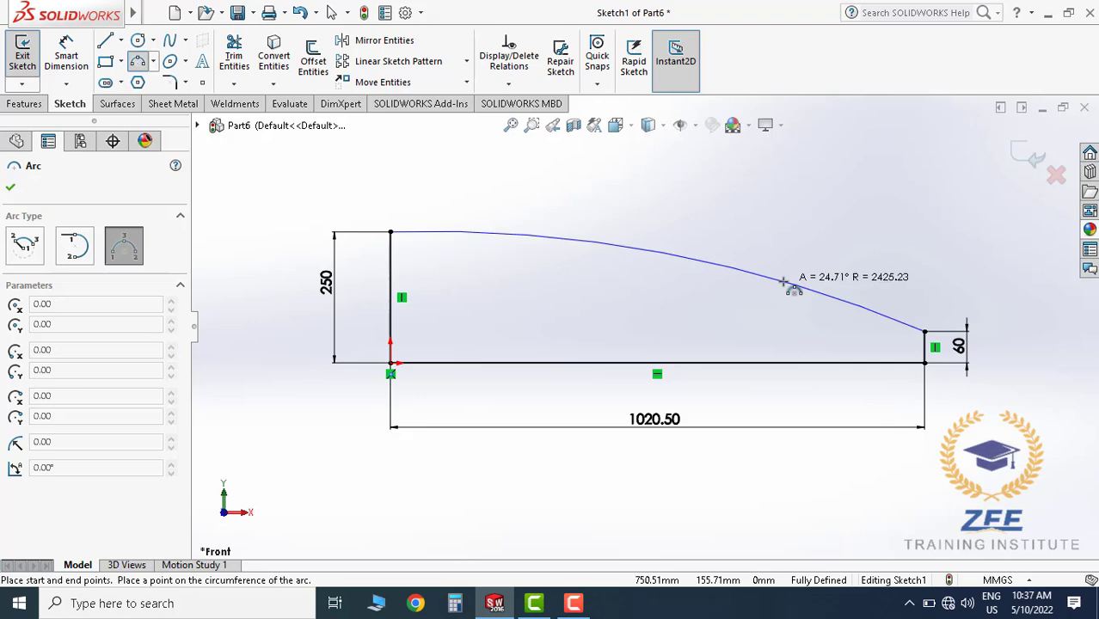
click(777, 307)
key(Escape)
Dimension the arc's radius to 2714.5 mm
click(66, 56)
click(574, 244)
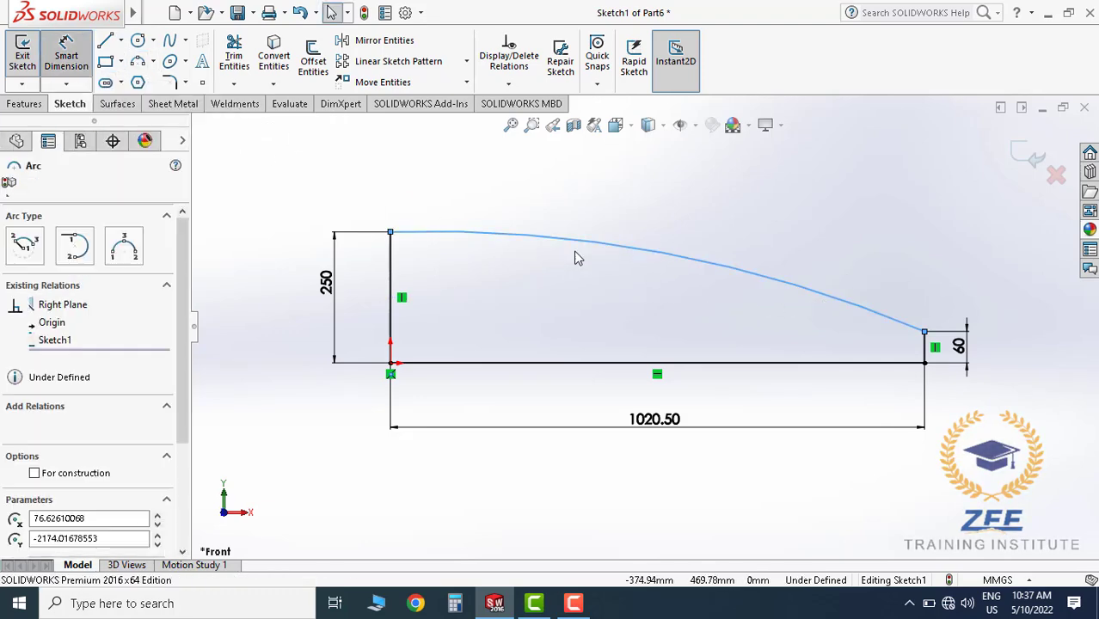
click(606, 290)
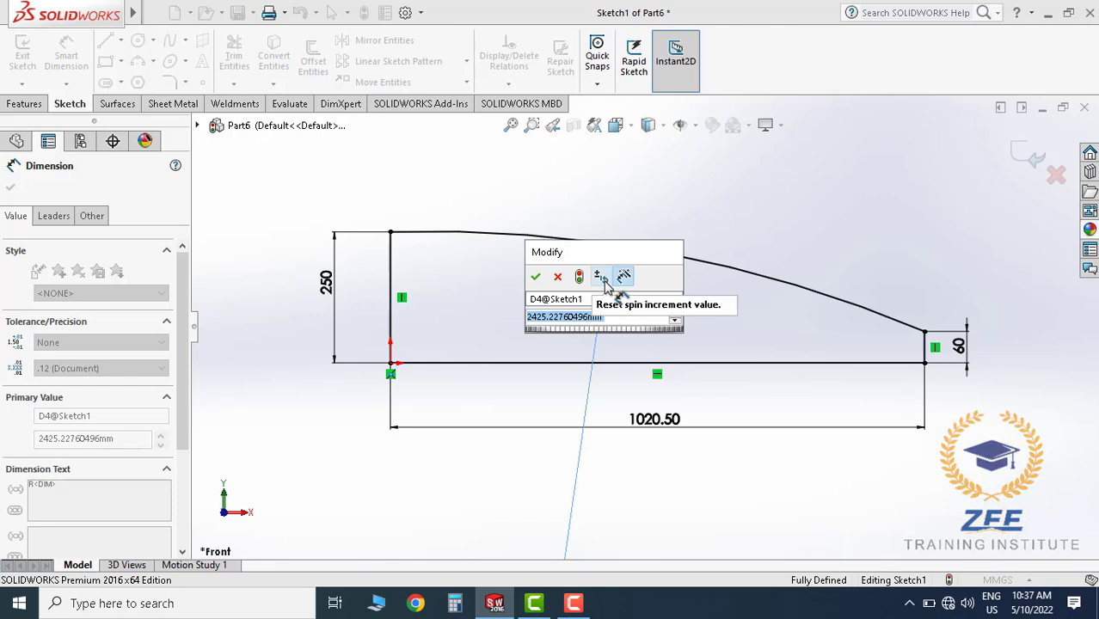
text(2)
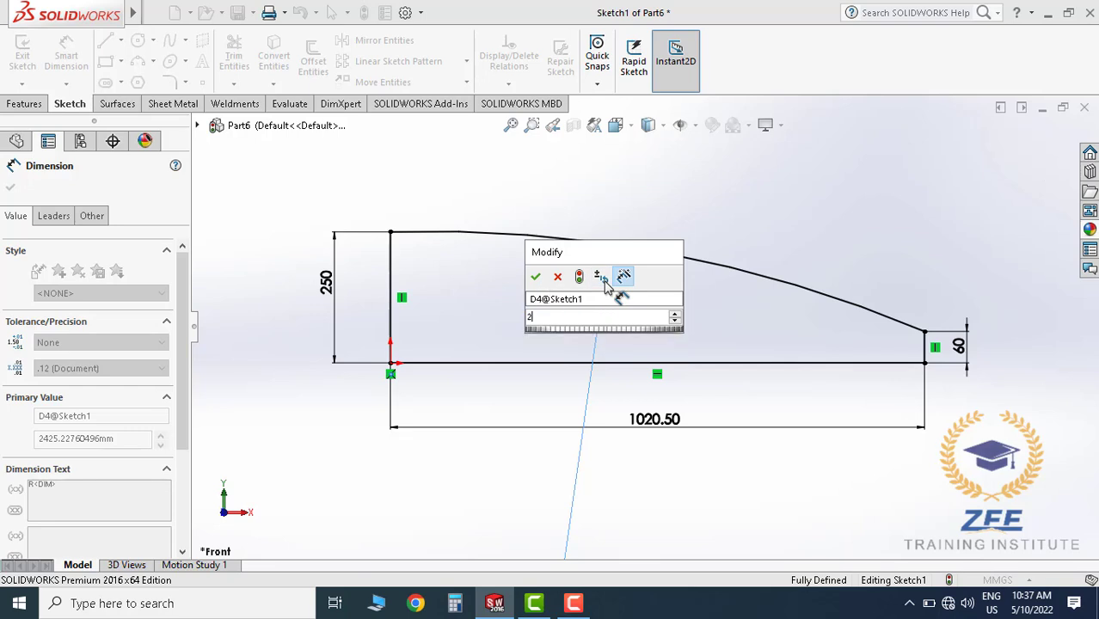
text(714.5)
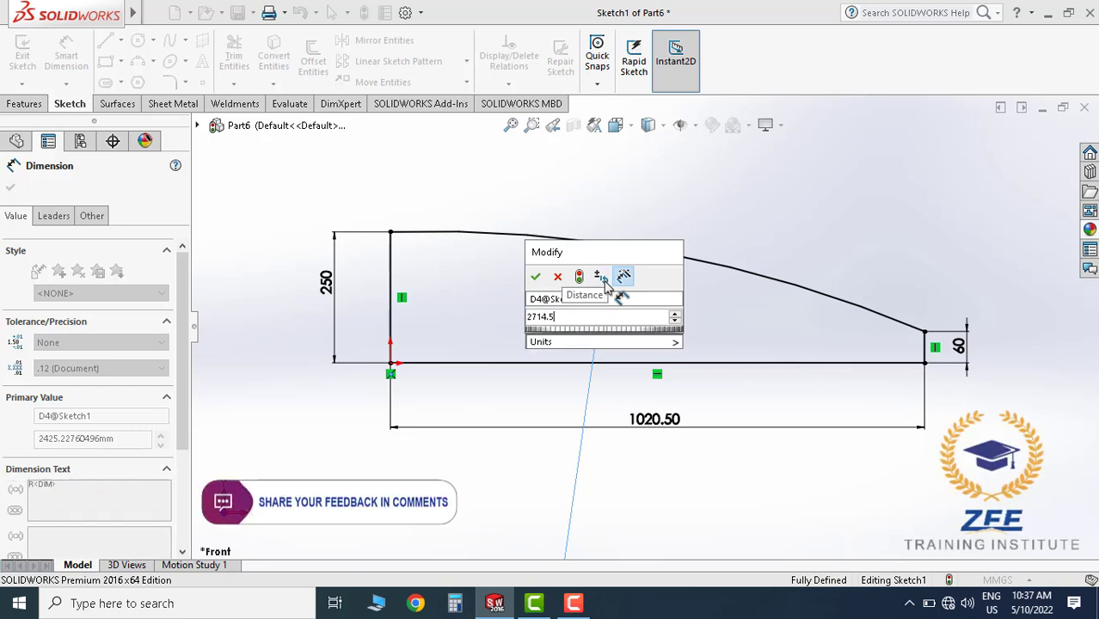
key(Return)
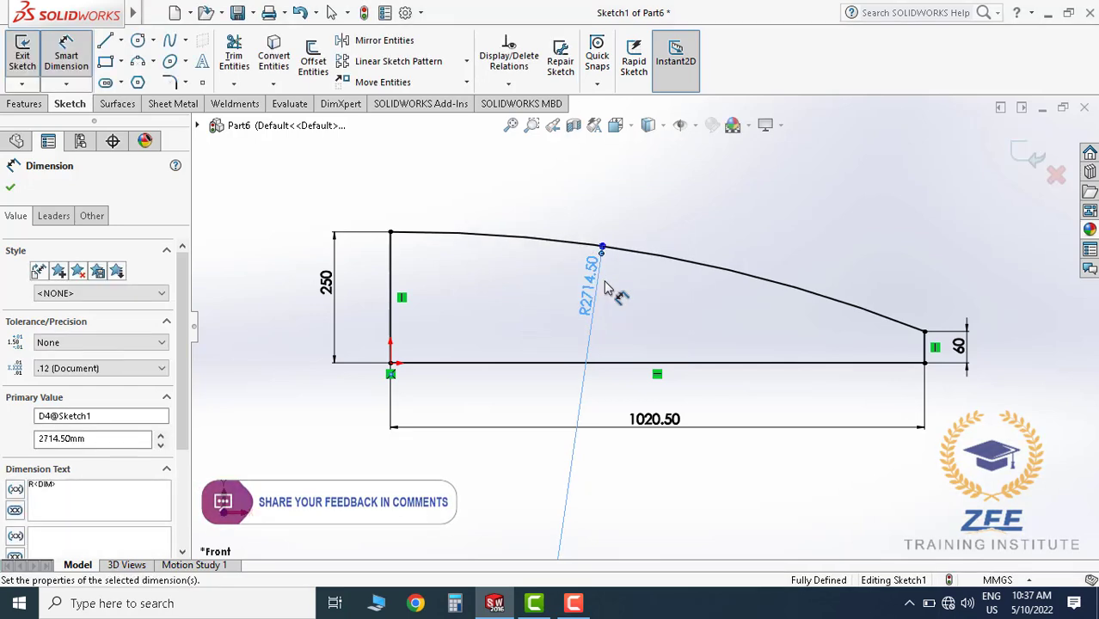
key(Escape)
Add a 50 mm sketch fillet at the corner between the arc and the 60 mm vertical line
scroll(860, 363, up, 1)
scroll(860, 363, down, 3)
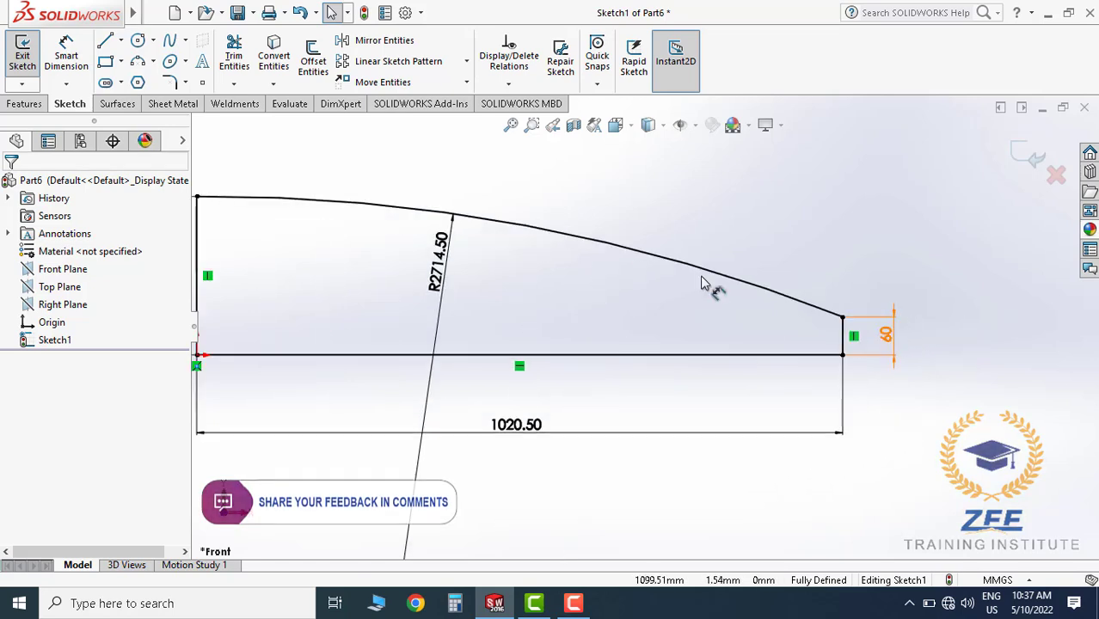
click(182, 79)
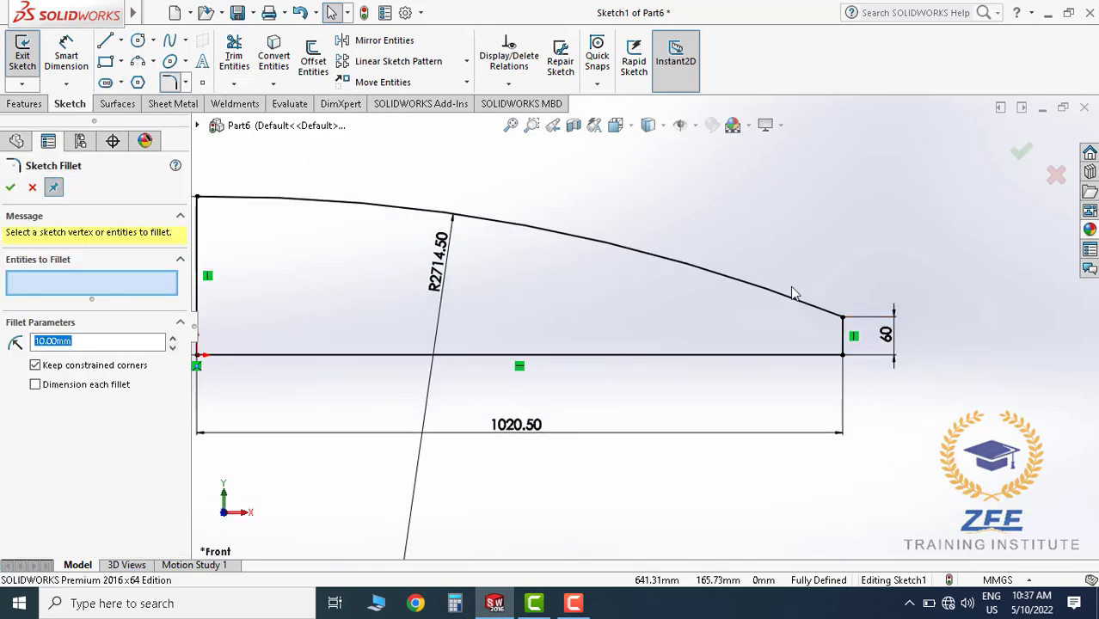
click(842, 320)
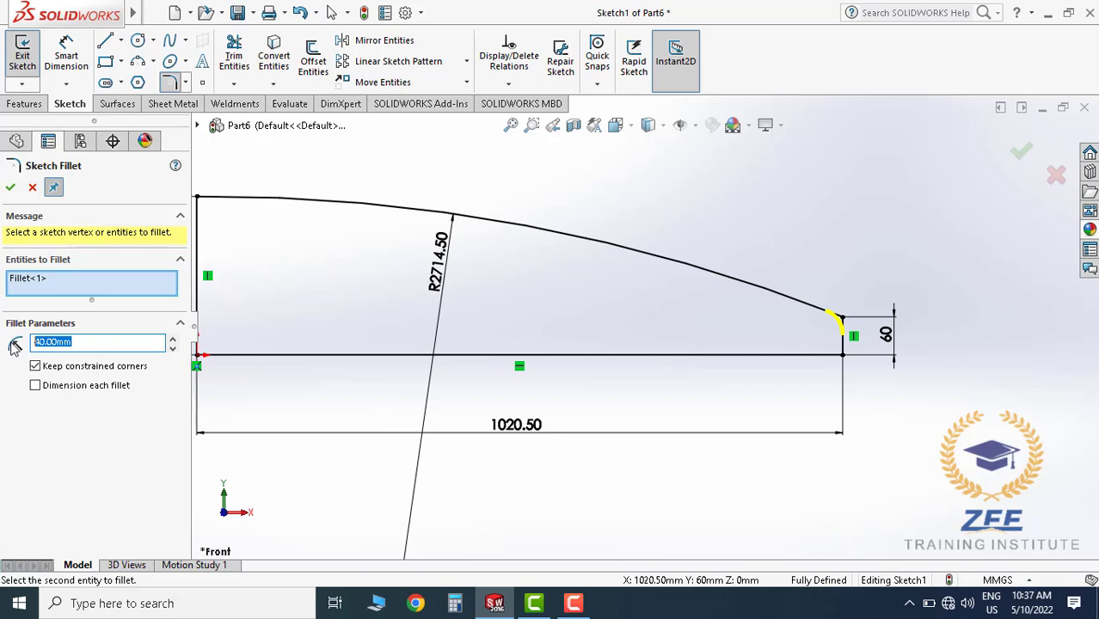
click(10, 188)
key(f)
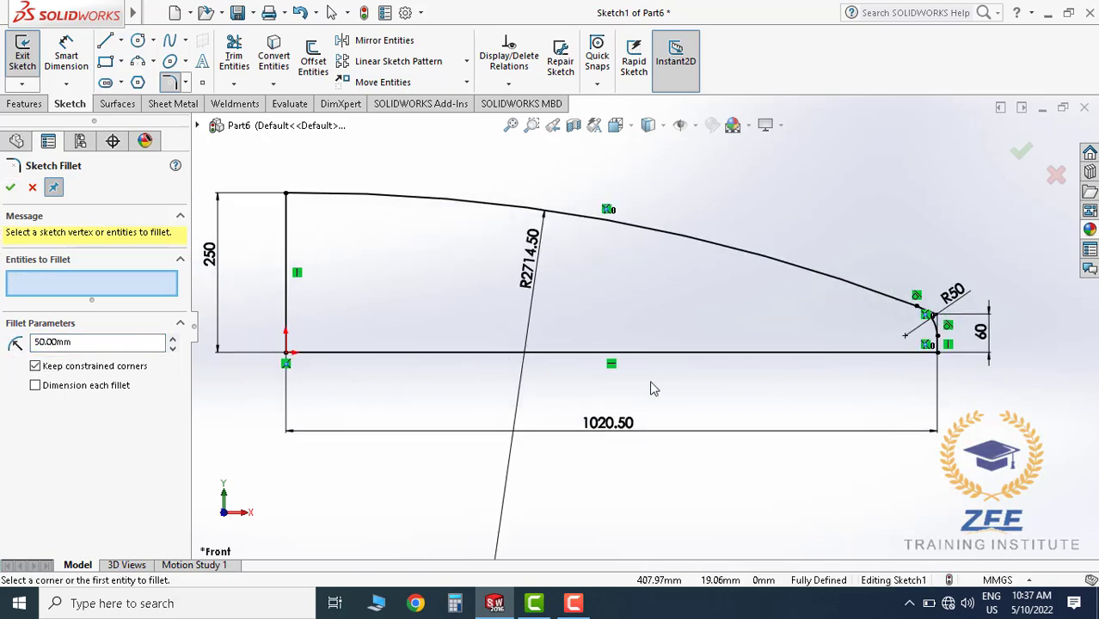
Sketch a vertical centerline from the origin up past the top of the 250 mm line
click(121, 43)
click(147, 76)
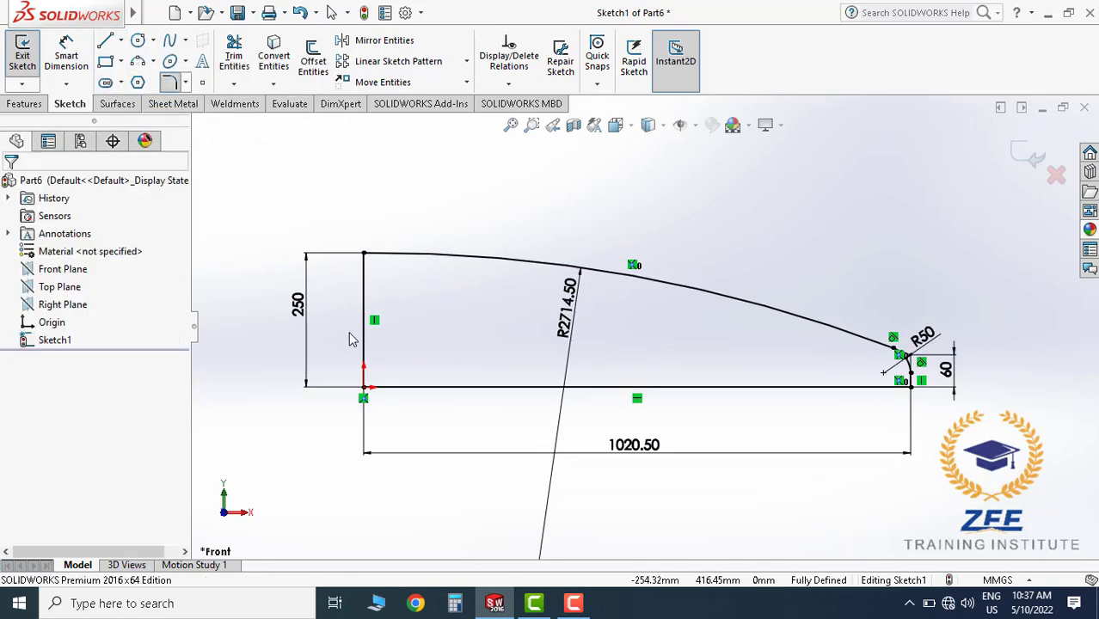
click(364, 386)
click(410, 198)
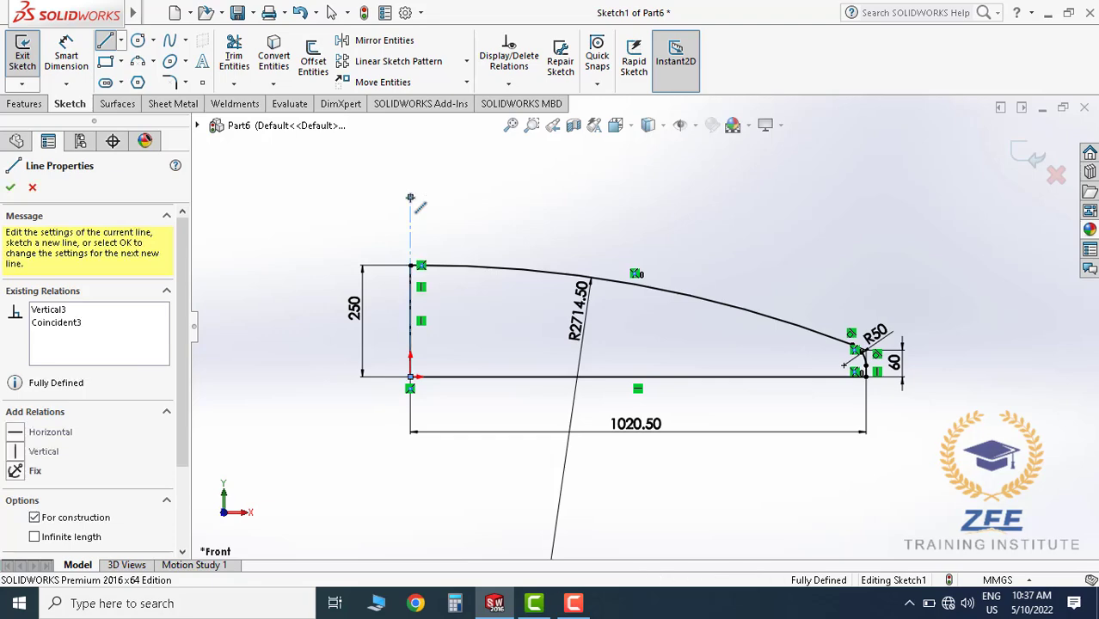
key(Escape)
Revolve the closed profile 360 degrees about the vertical centerline into a solid dome
click(24, 103)
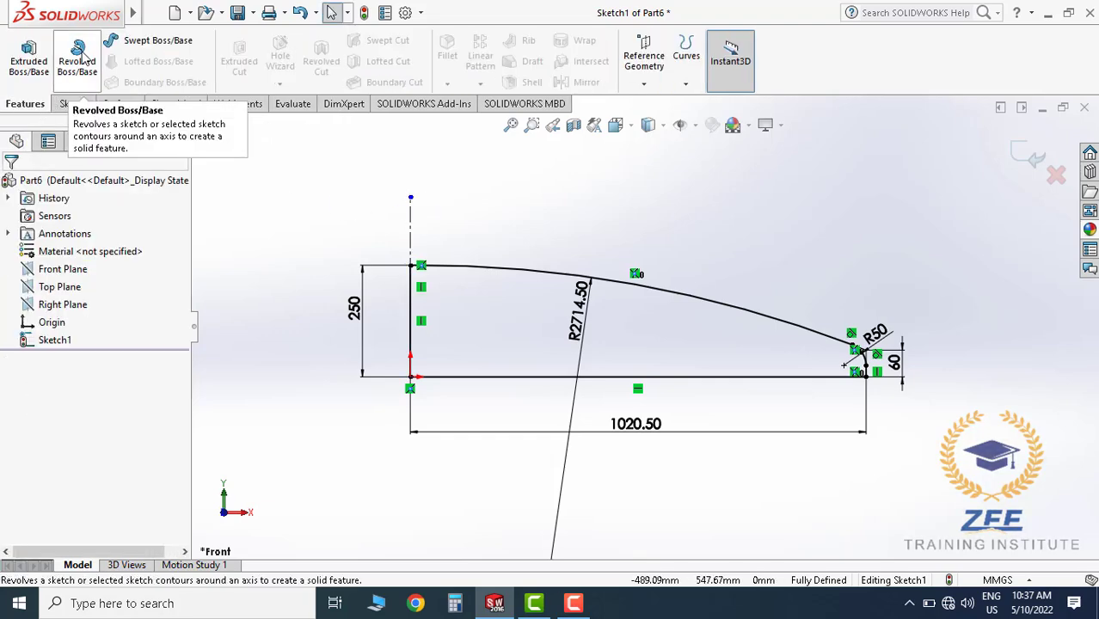
click(76, 58)
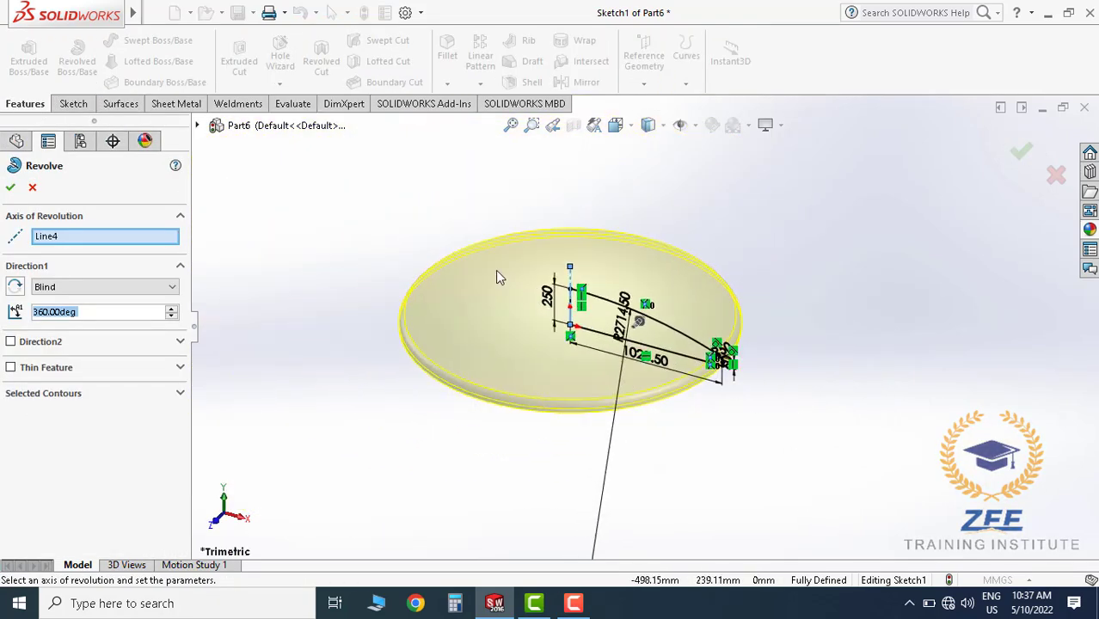
click(10, 189)
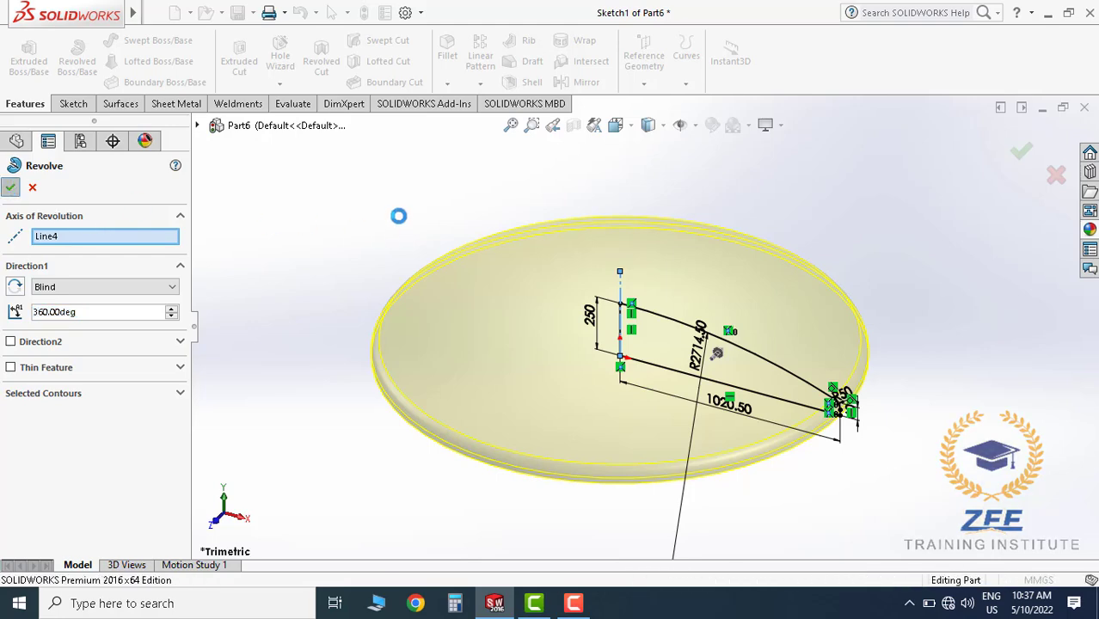
Shell the dome to a 6 mm wall thickness, removing its flat underside face
middle_drag(534, 399, 633, 296)
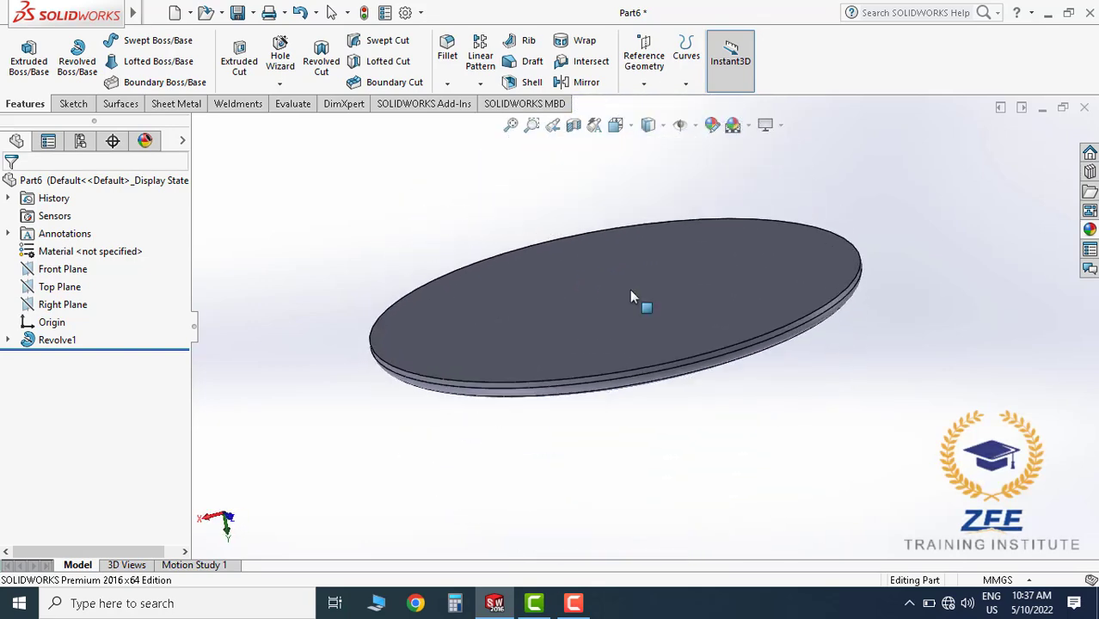
click(531, 83)
click(584, 252)
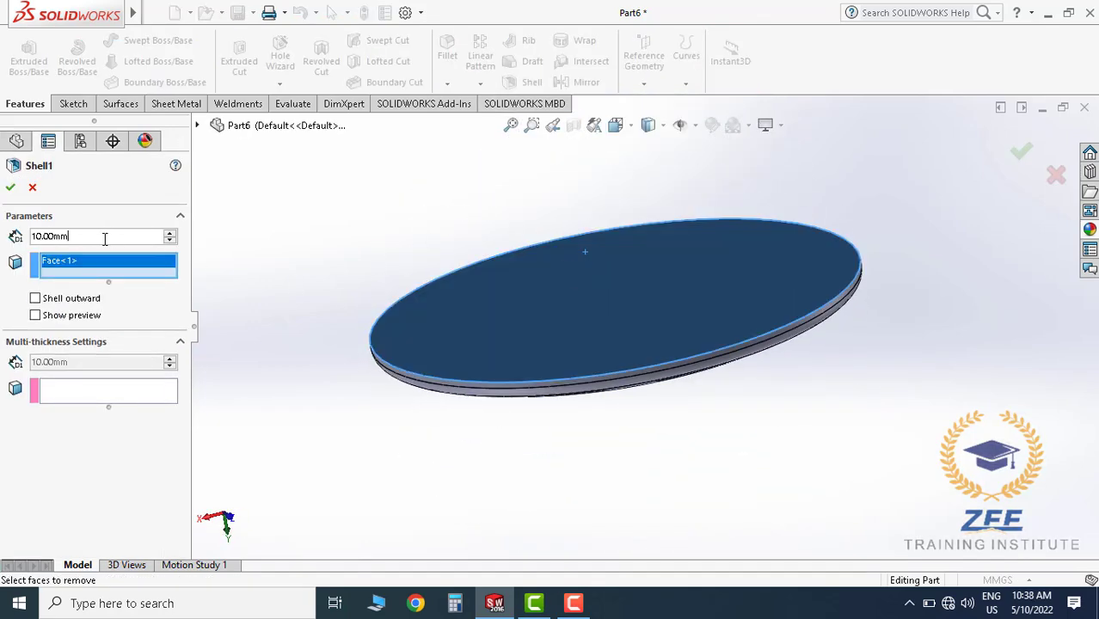
text(6)
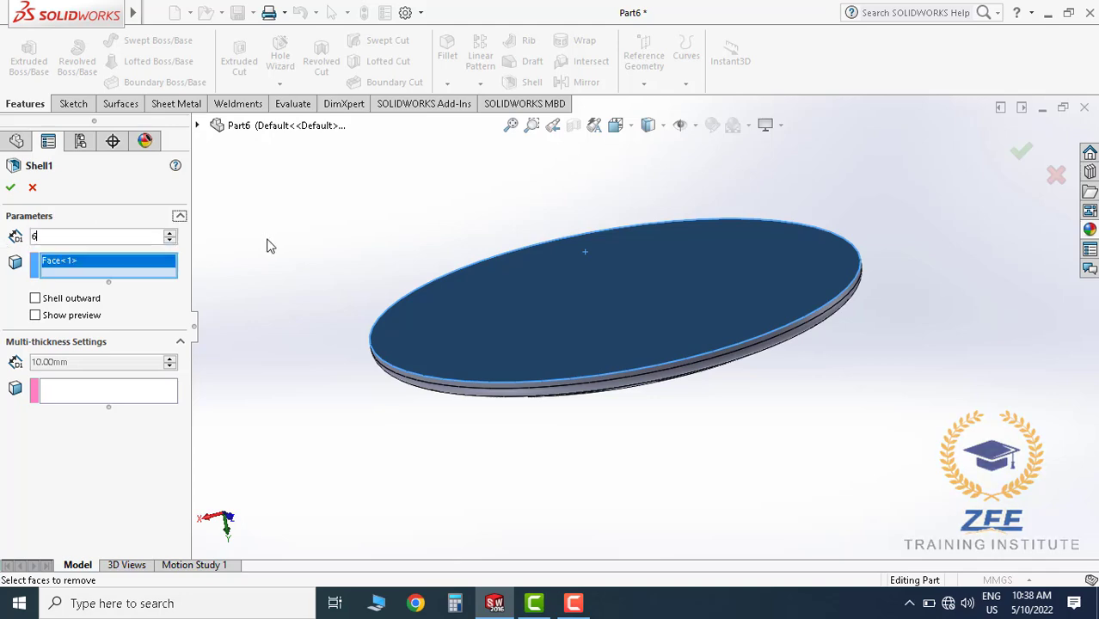
key(Return)
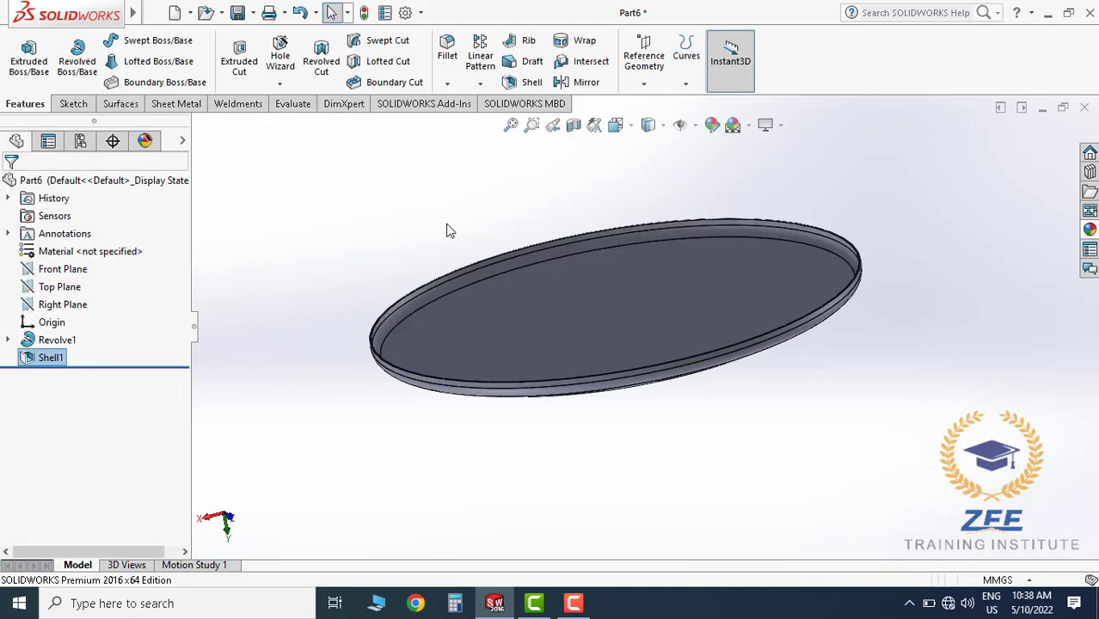
Examine the shelled dome's wall in a section view cut at the Front Plane, and turn the section off
middle_drag(657, 269, 547, 192)
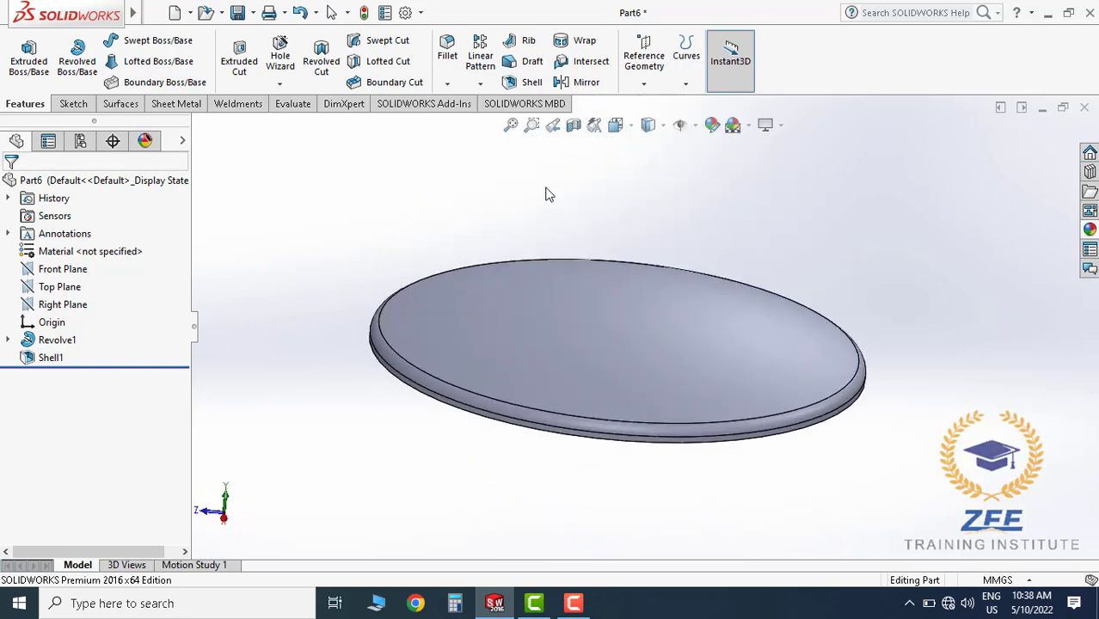
click(574, 125)
middle_drag(657, 278, 718, 342)
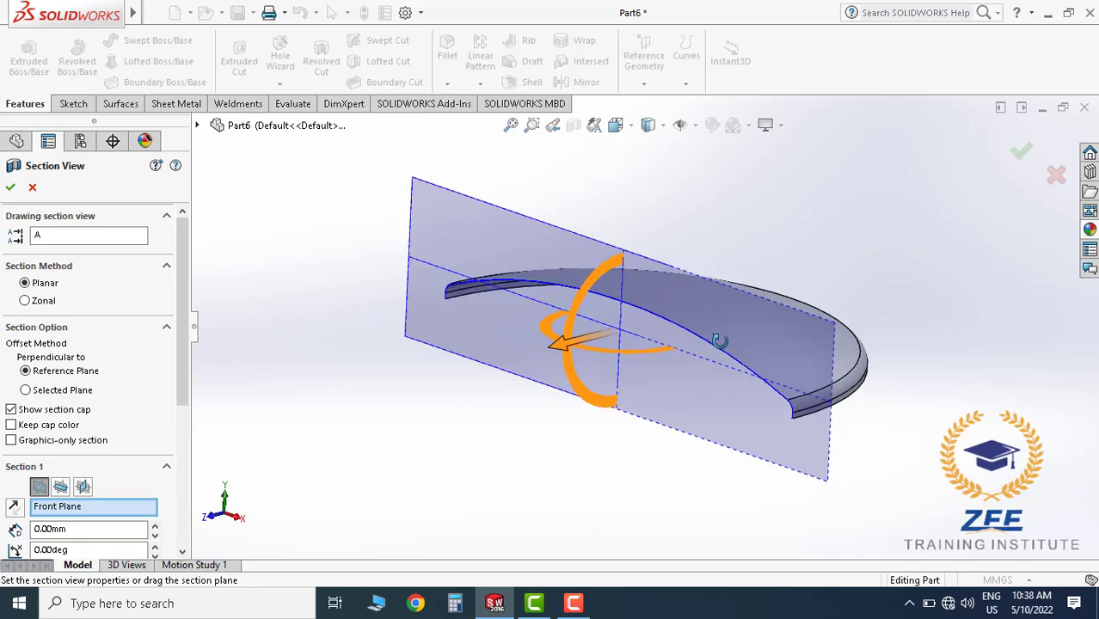
click(11, 188)
mouse_move(657, 323)
middle_down()
mouse_move(697, 228)
mouse_move(657, 339)
mouse_move(650, 331)
middle_up()
click(574, 126)
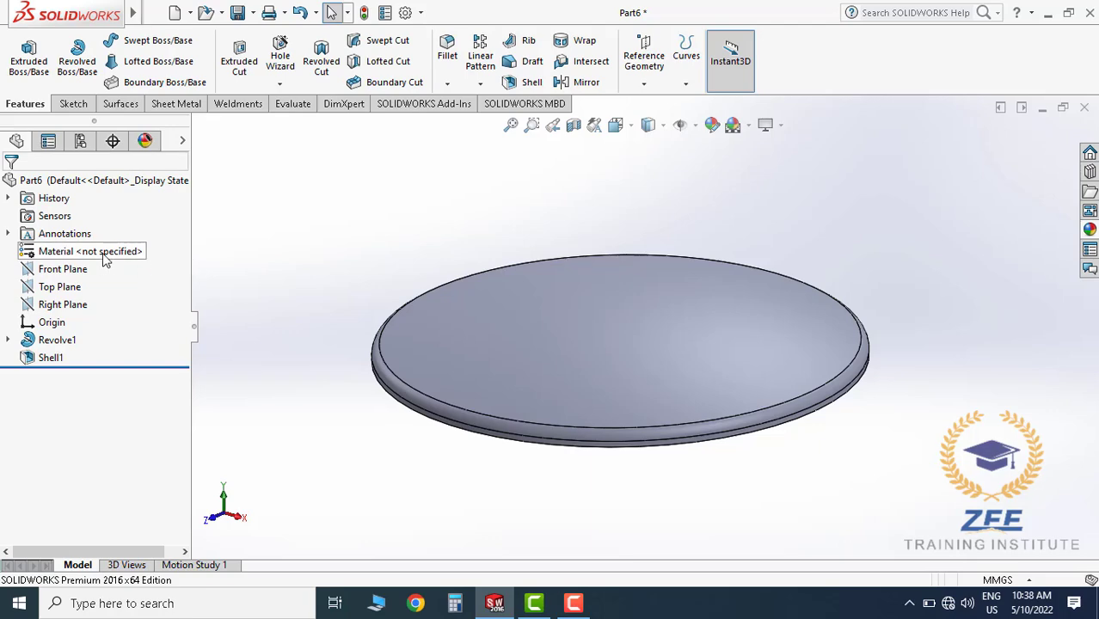
Assign ASTM A36 Steel as the material of the domed end part
right_click(103, 260)
click(172, 261)
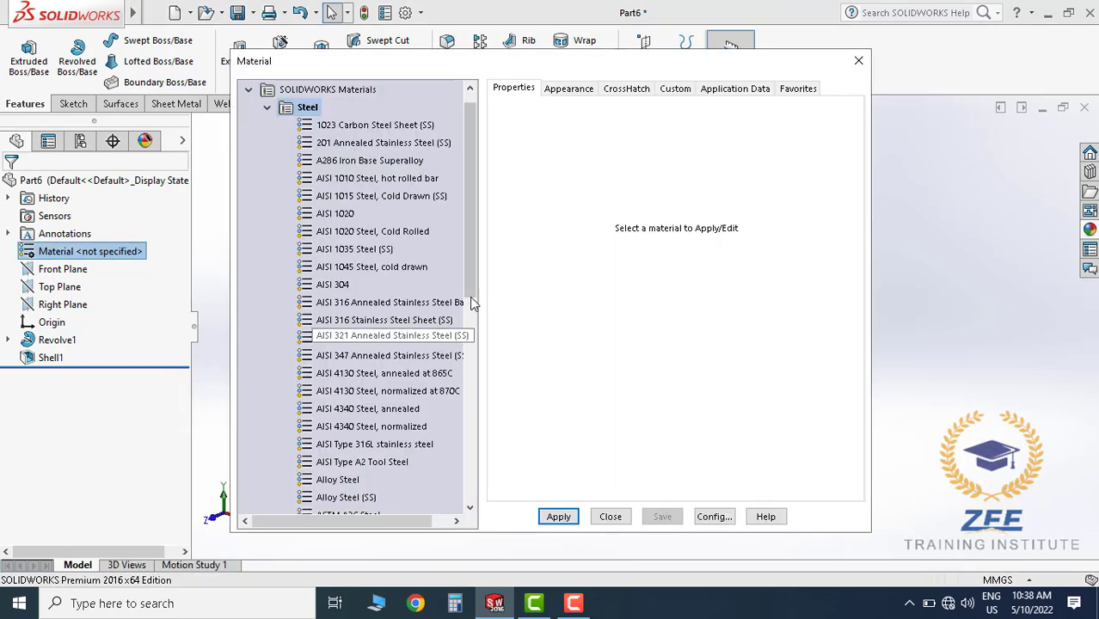
drag(471, 303, 471, 335)
click(362, 446)
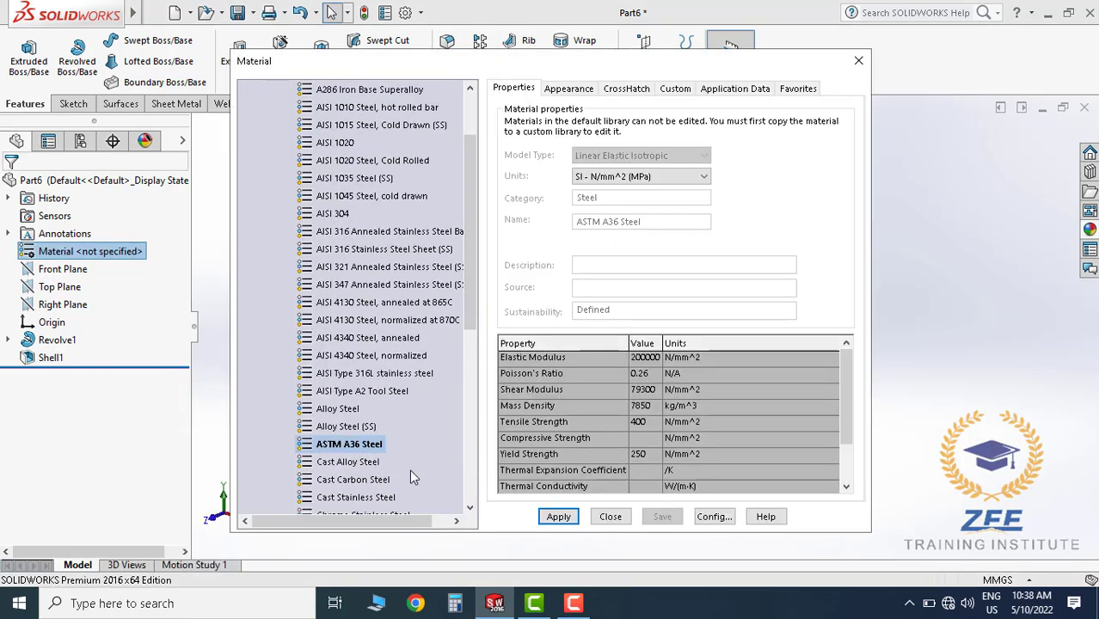
click(557, 516)
click(610, 516)
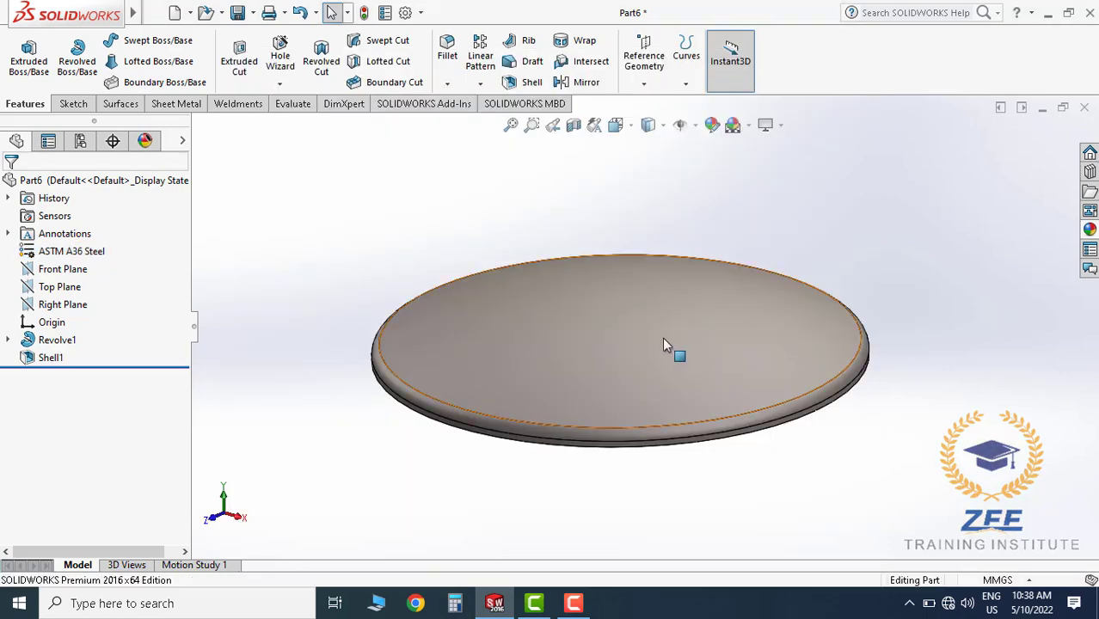
Save the dome part as Zee-P002 in the Acid Tank folder, replacing the existing file, and close the part
middle_drag(663, 339, 663, 352)
key(ctrl+s)
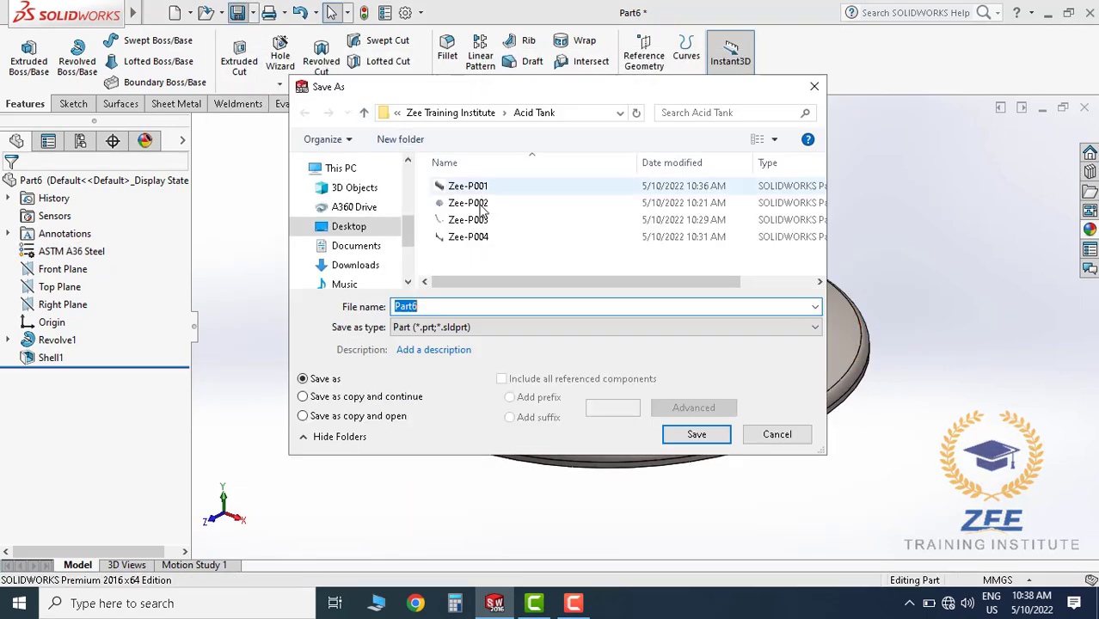
click(469, 202)
click(695, 435)
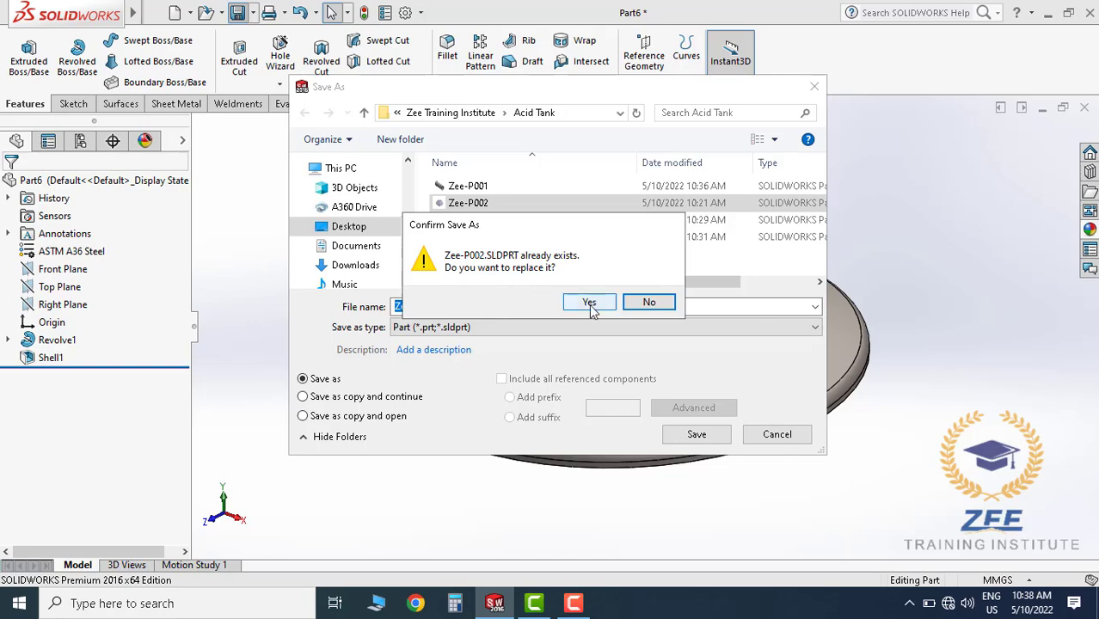
click(589, 304)
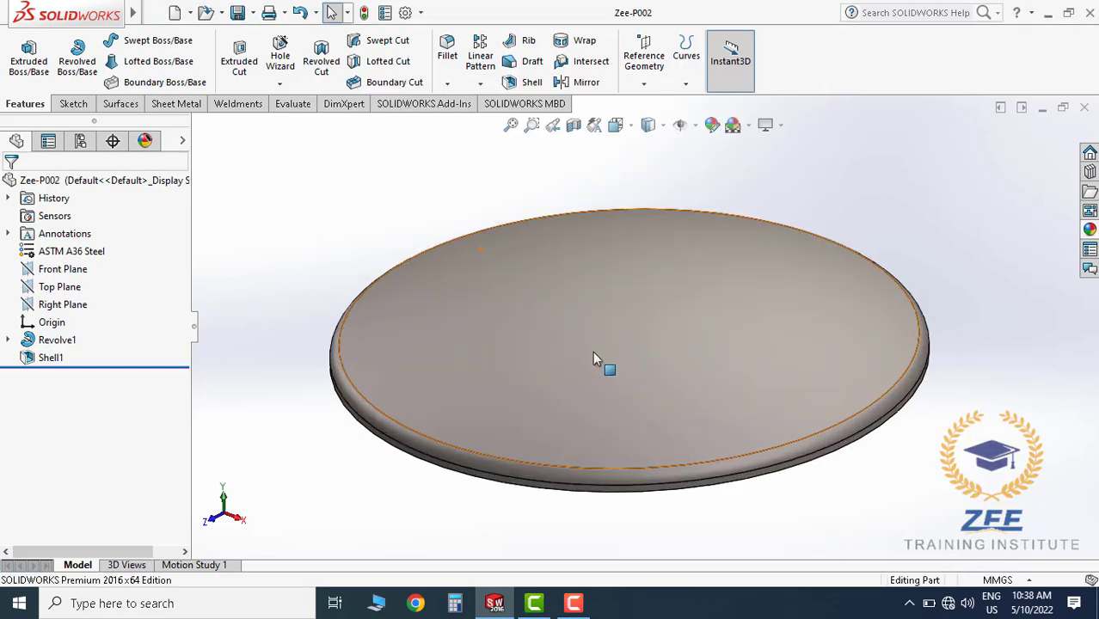
middle_drag(592, 359, 569, 285)
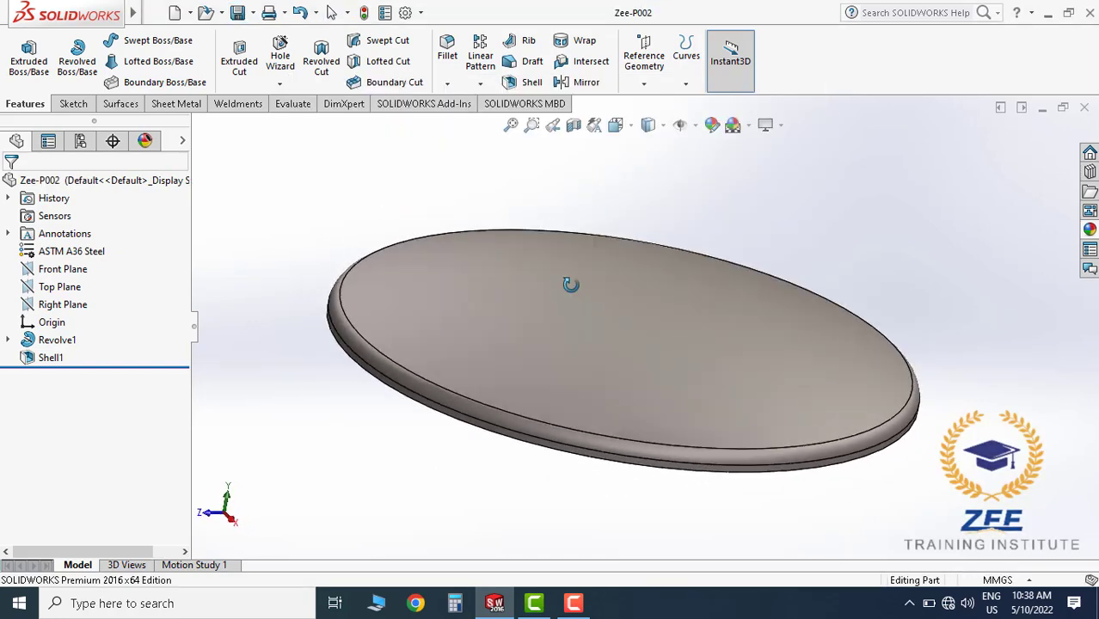
click(1084, 108)
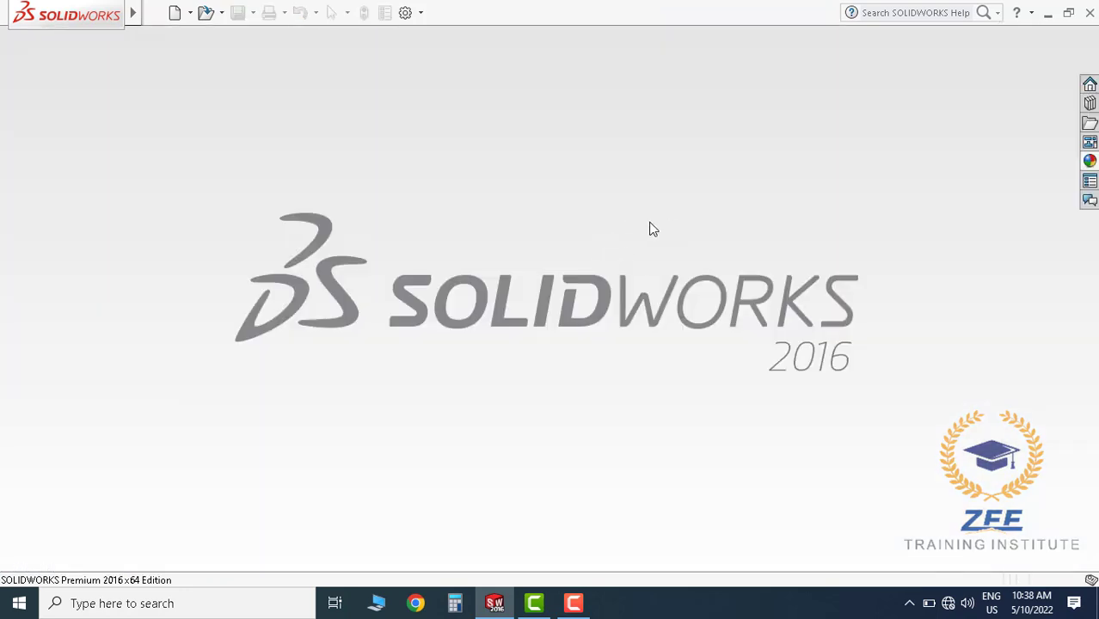
click(190, 13)
click(209, 36)
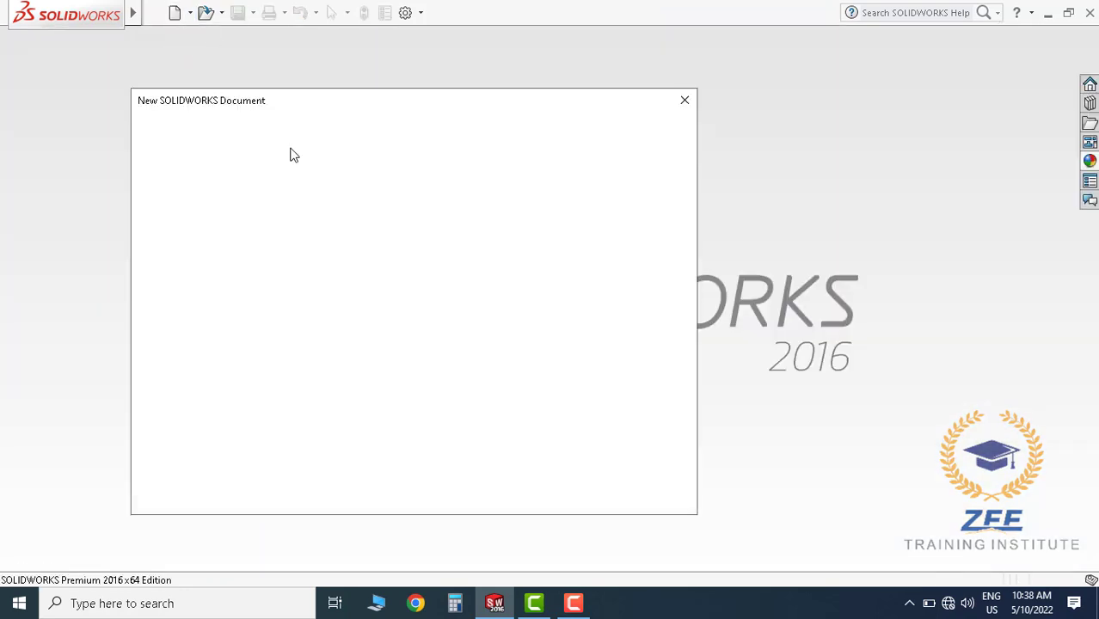
click(419, 275)
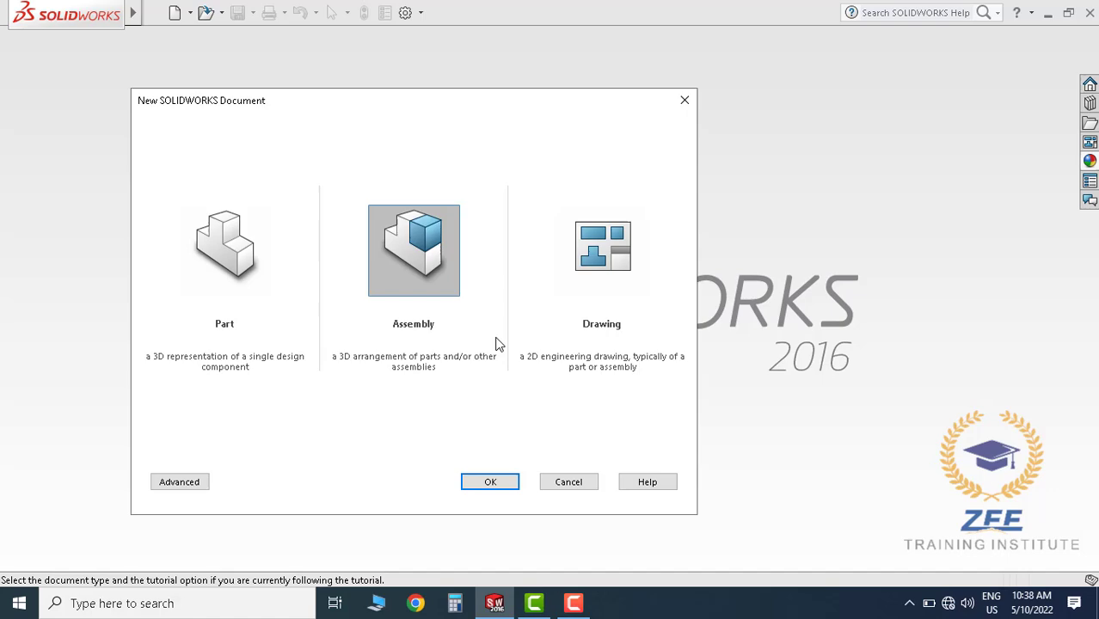
click(492, 483)
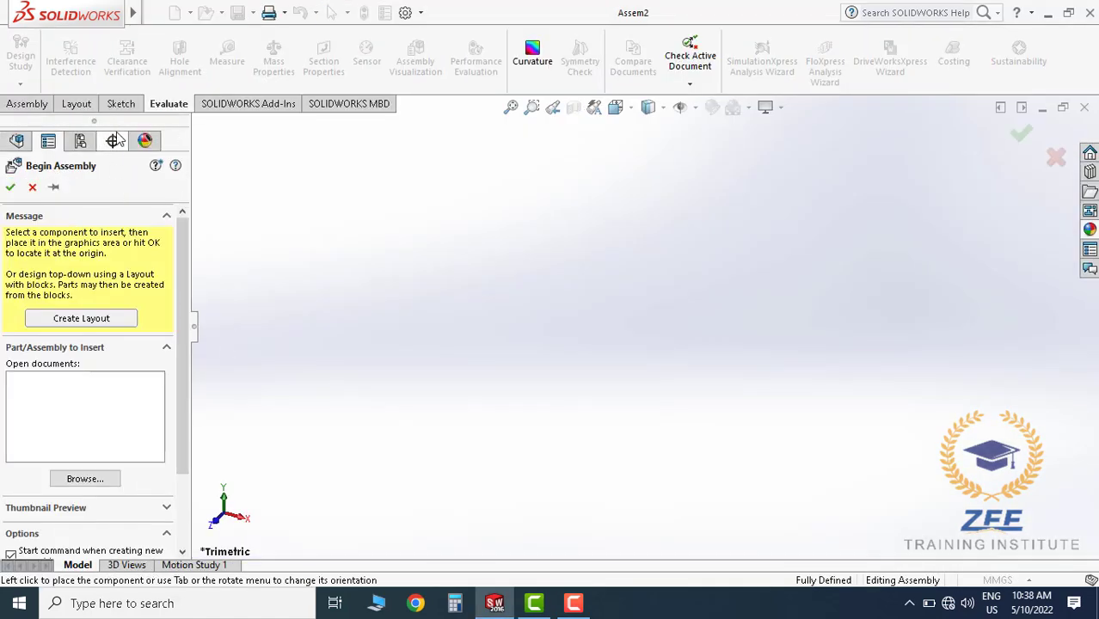
click(116, 483)
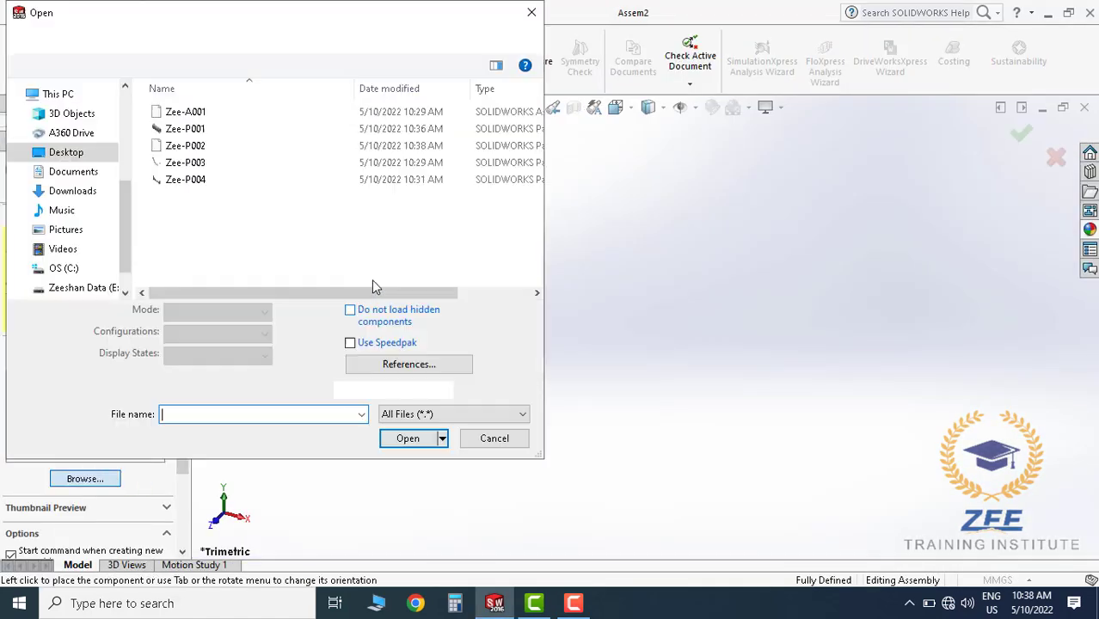
click(197, 113)
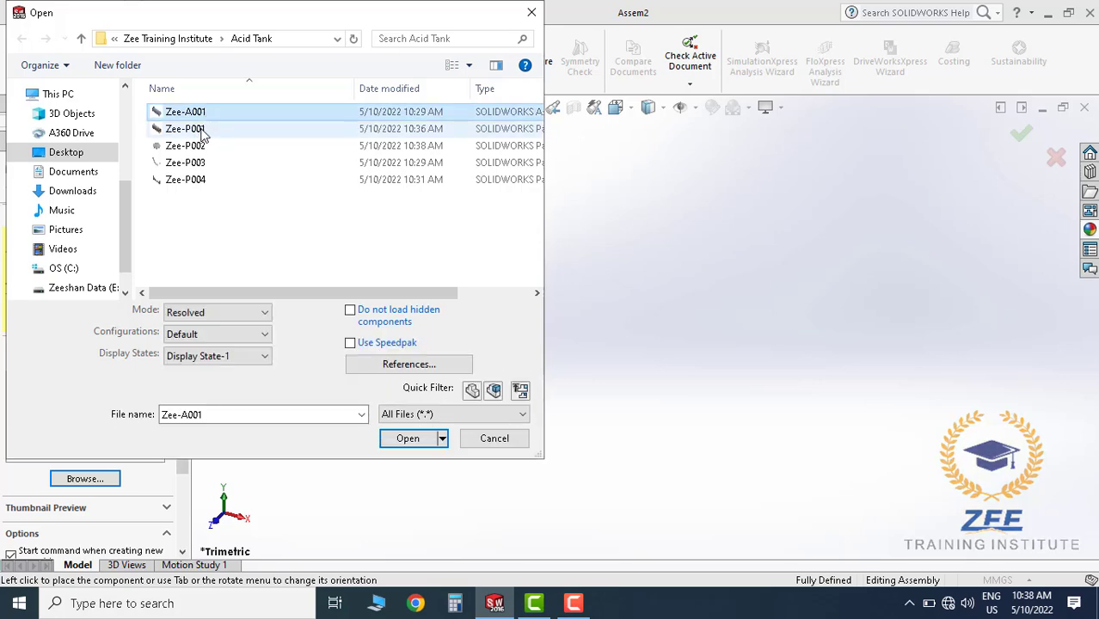
ctrl+click(198, 129)
click(408, 439)
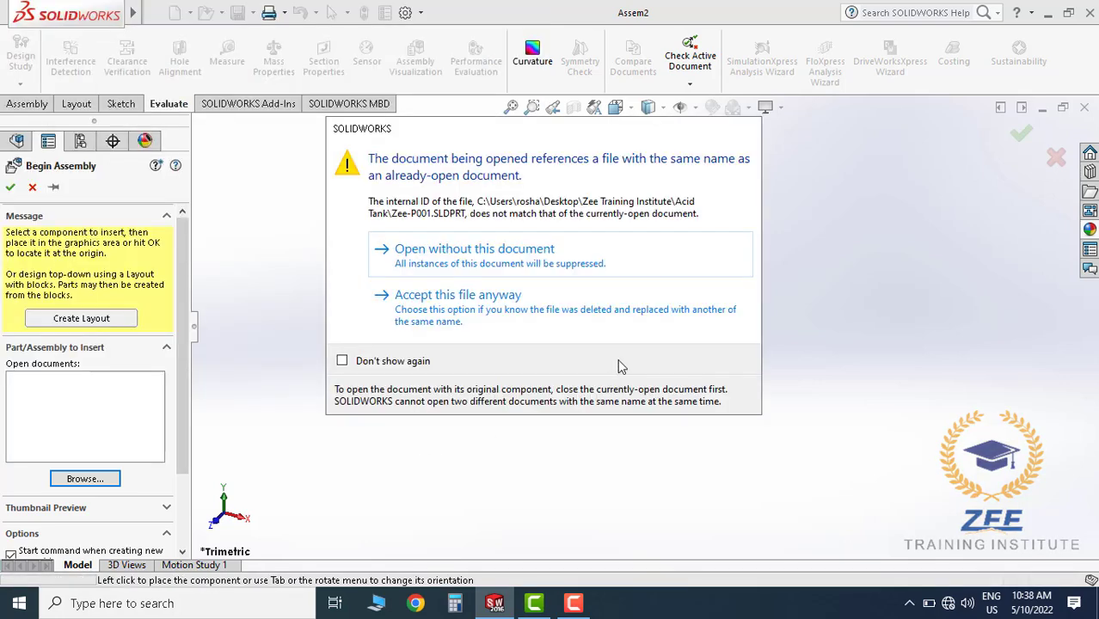
click(471, 292)
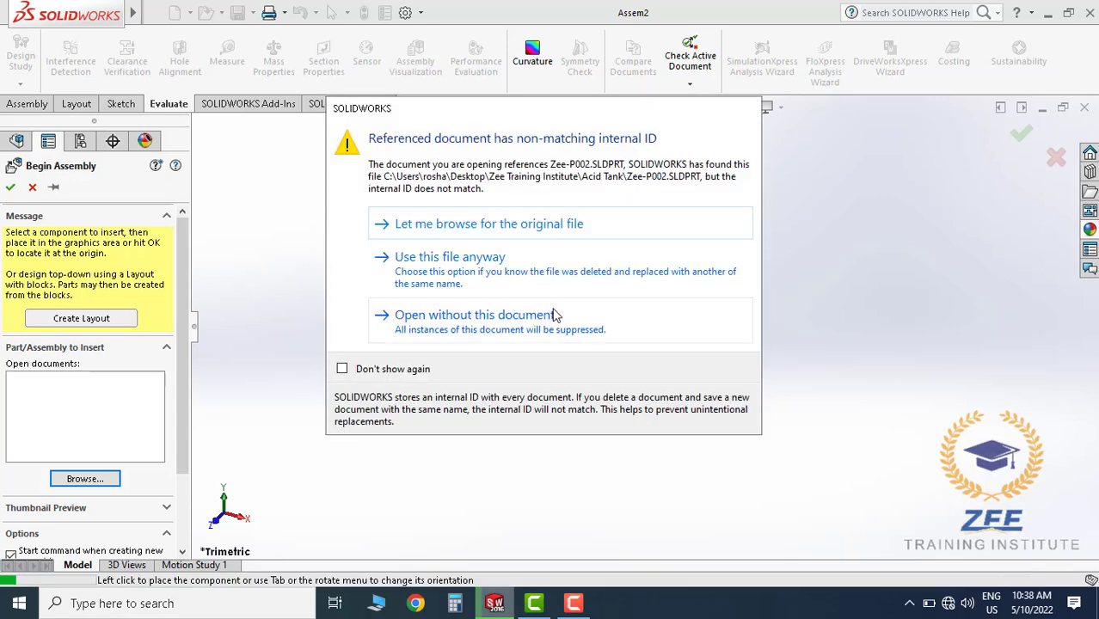
click(467, 318)
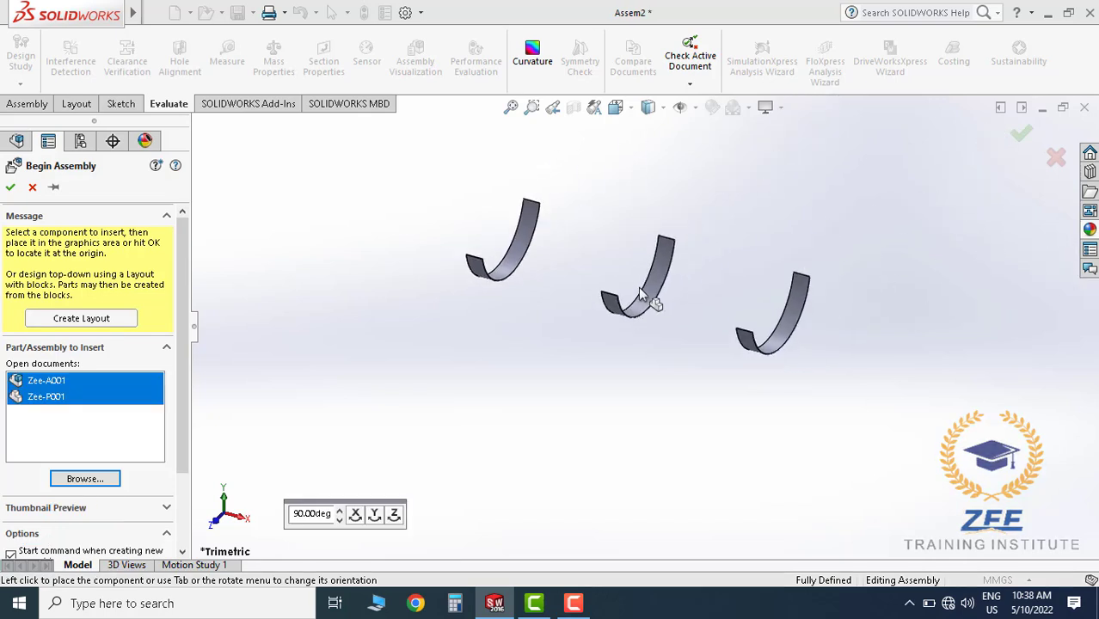
key(Escape)
click(559, 337)
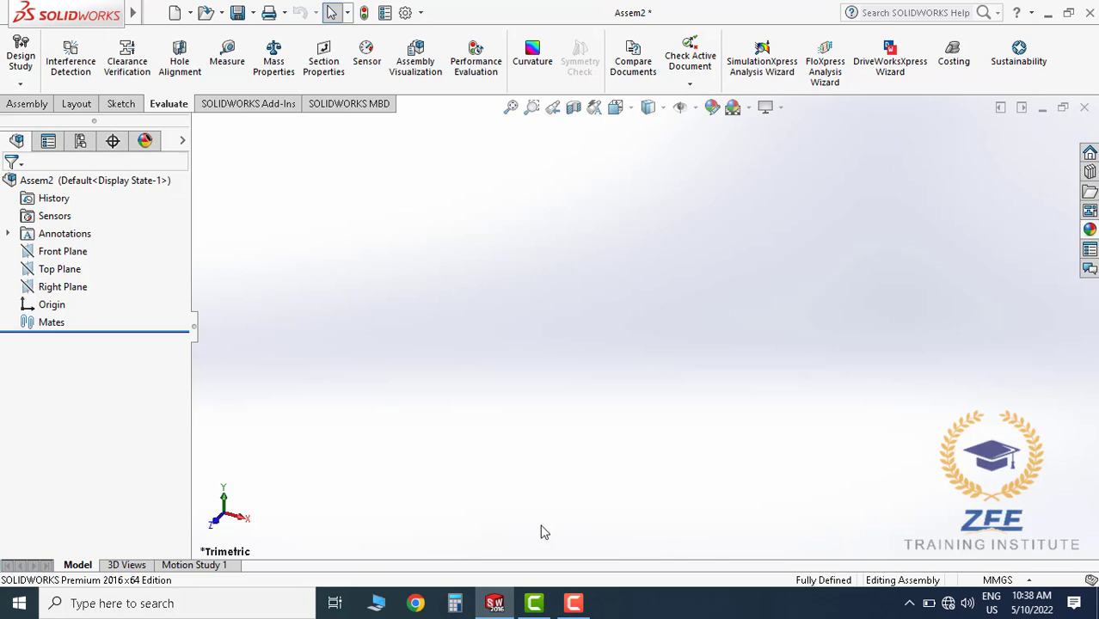
click(577, 601)
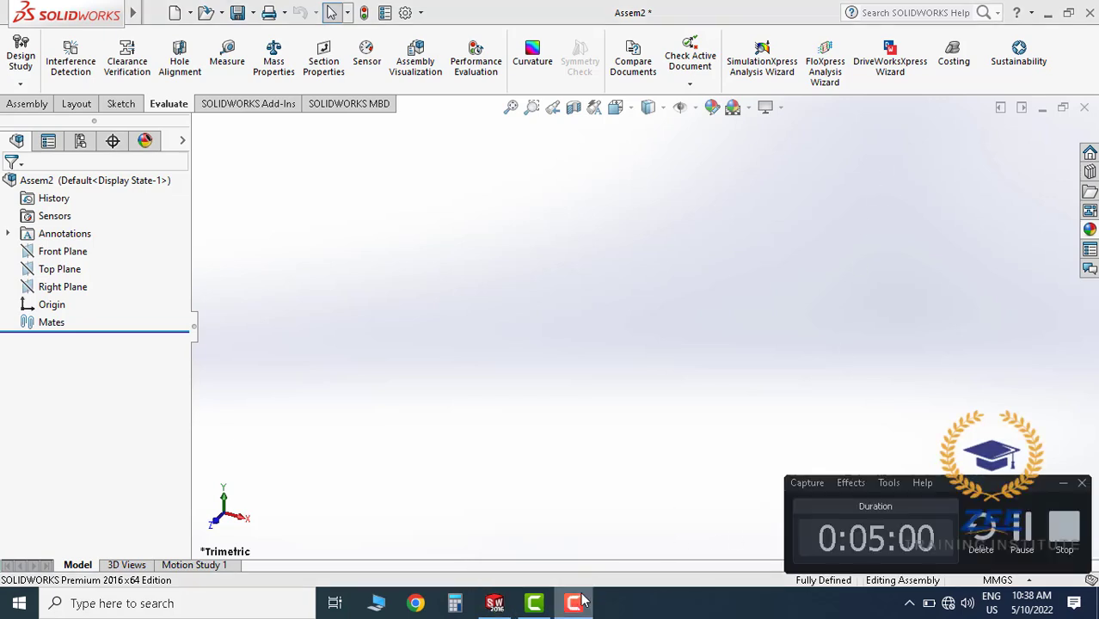
click(1021, 537)
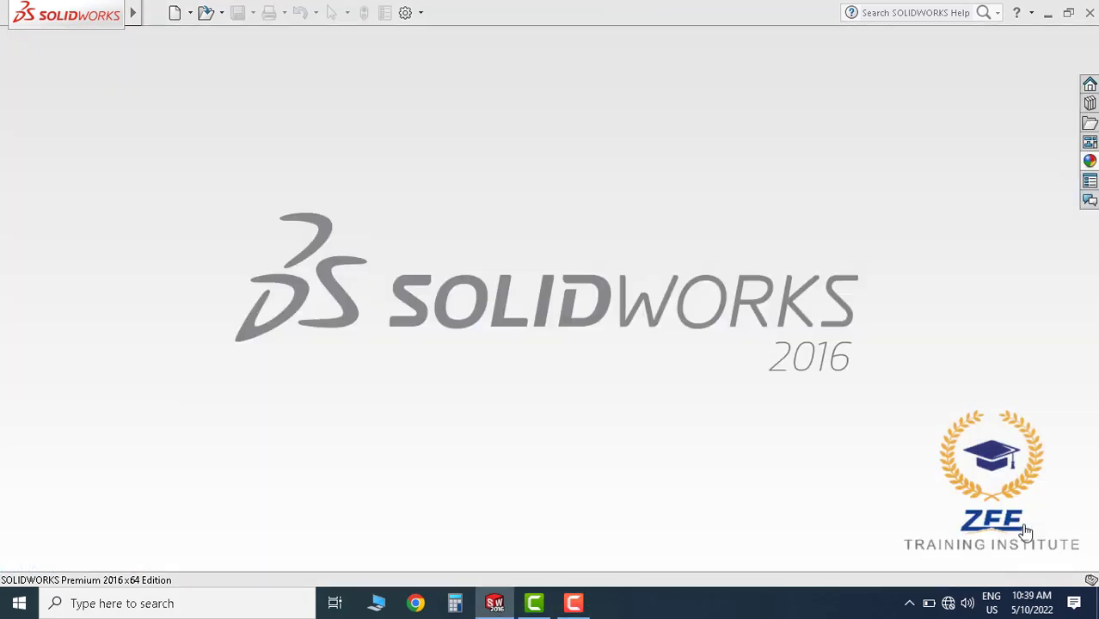
Create a new assembly and insert the shell Zee-P001 with the dome Zee-P002 beside its open end near the hole
click(206, 35)
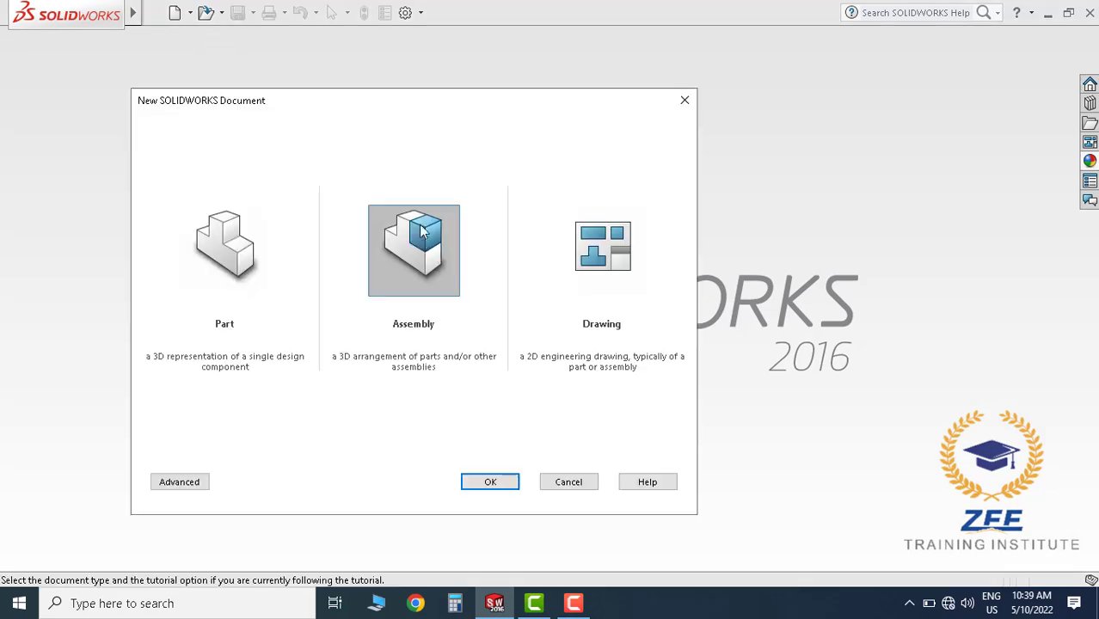
click(488, 482)
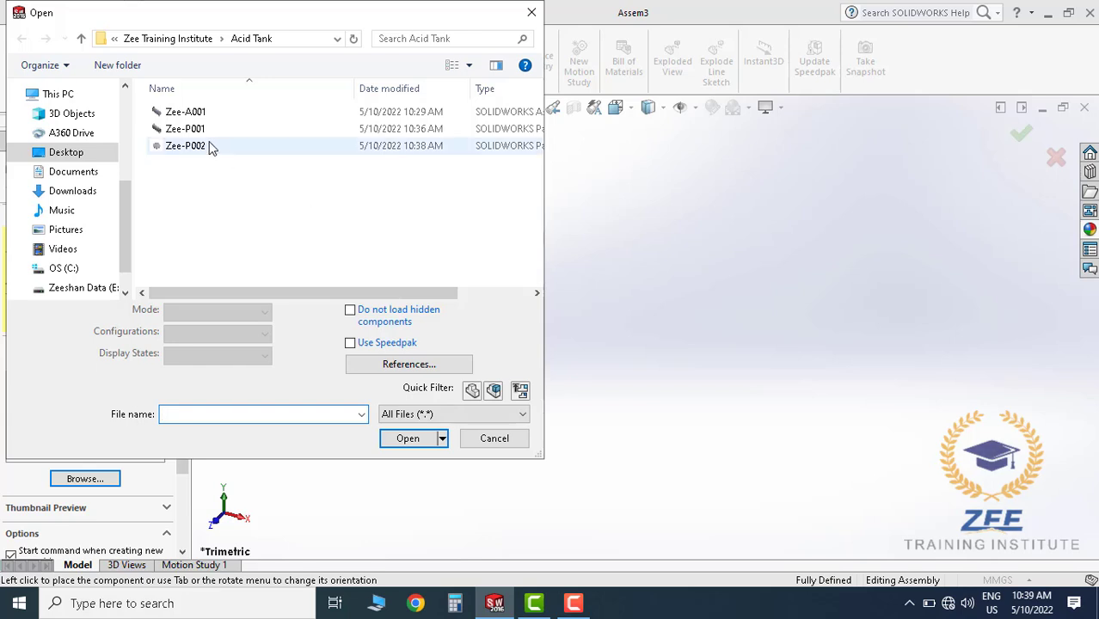
click(184, 129)
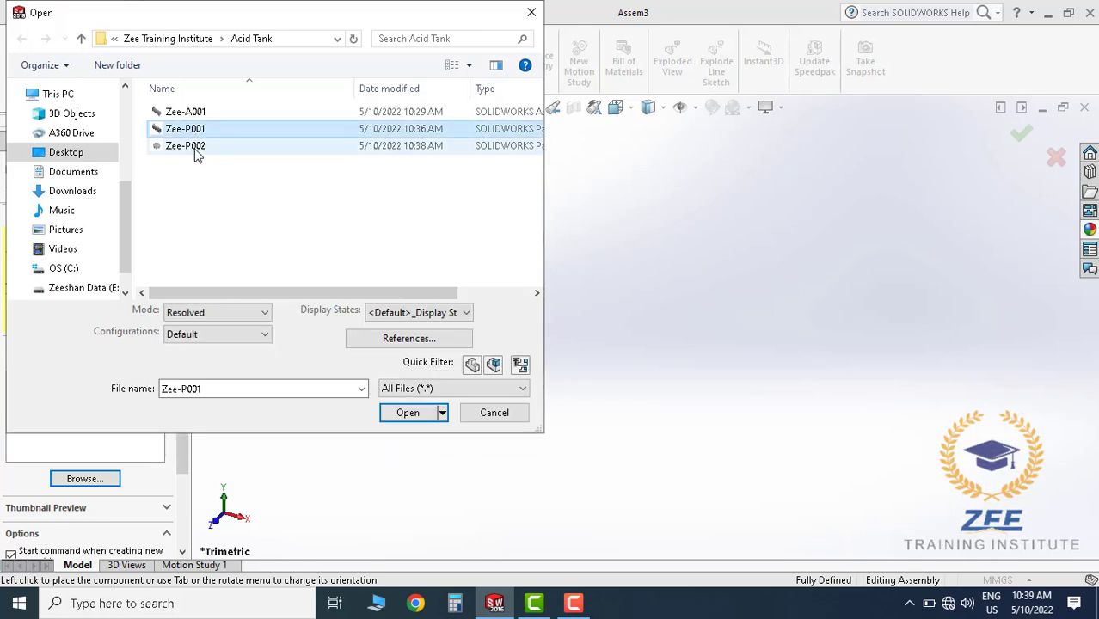
ctrl+click(196, 146)
click(408, 438)
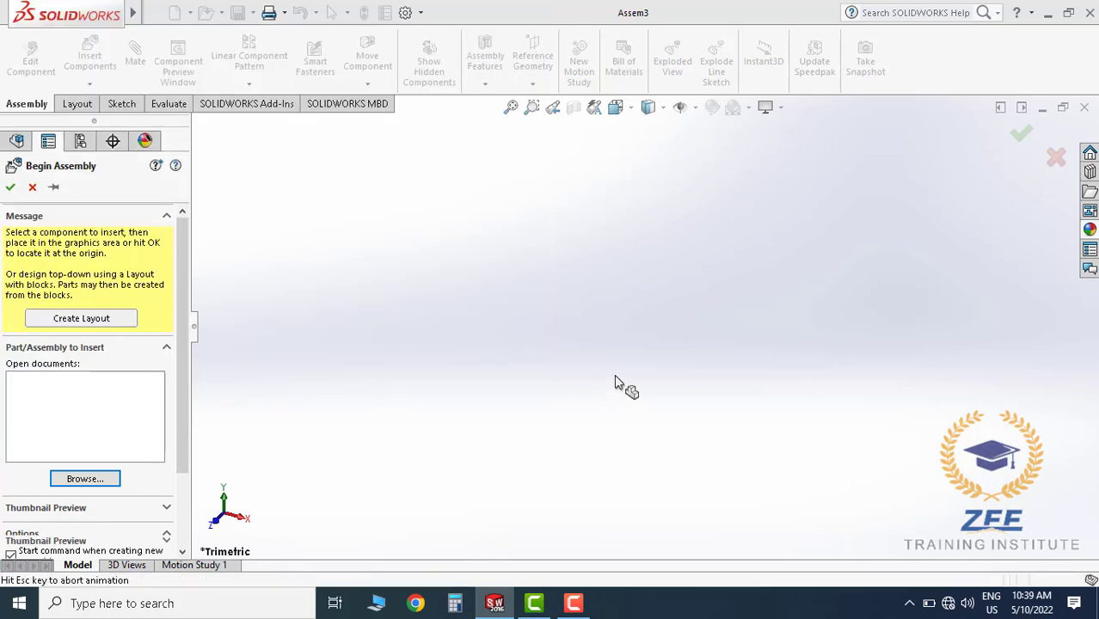
click(634, 303)
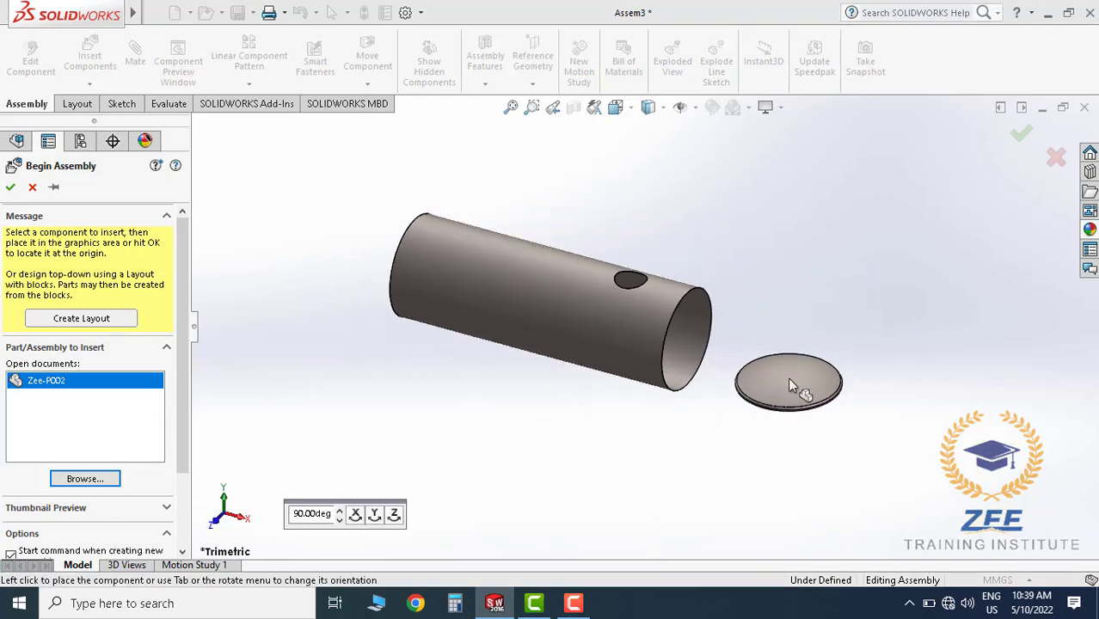
click(789, 380)
Rotate the Zee-P002 dome upright so that it roughly faces the shell's open end
scroll(777, 389, down, 2)
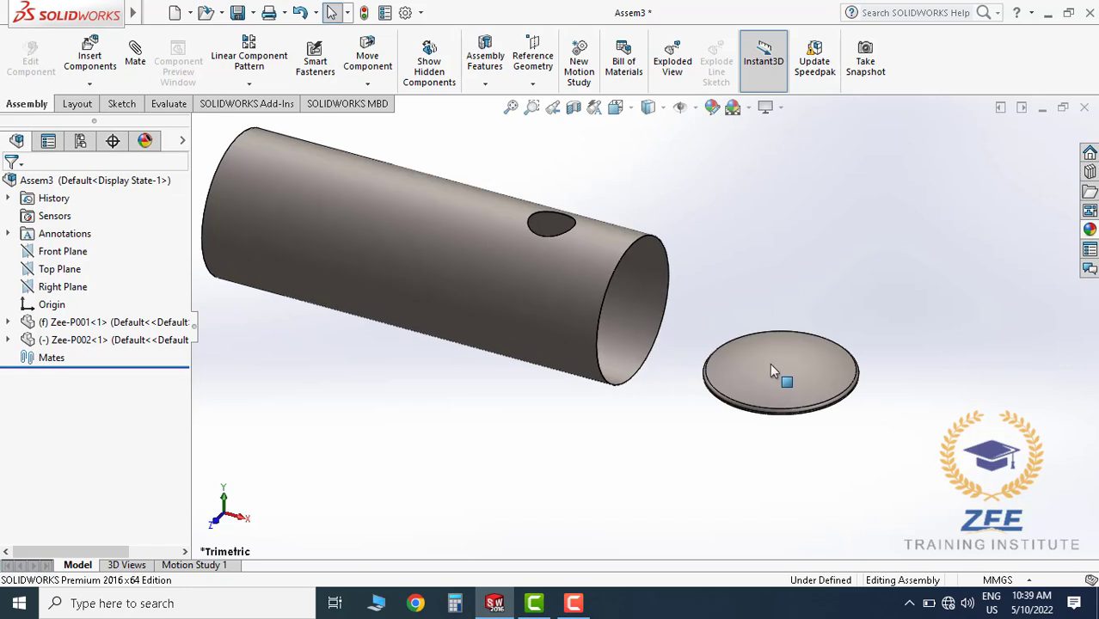
right_drag(769, 364, 825, 479)
click(825, 479)
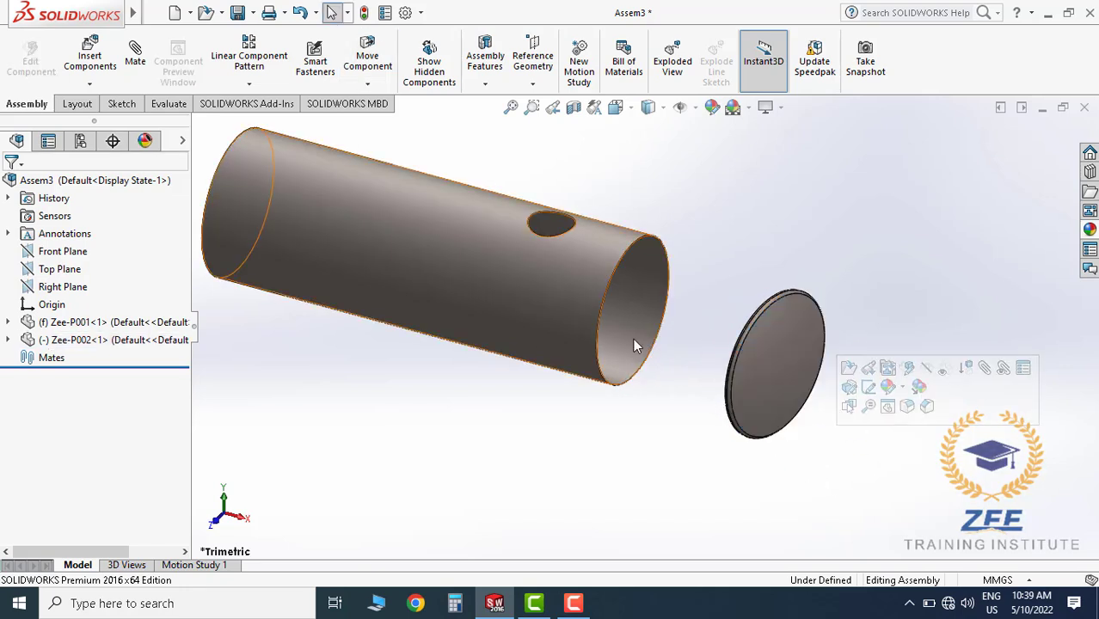
Add a second instance of Zee-P002 beyond the shell's far end and rotate it upright to face that end
scroll(621, 356, down, 2)
scroll(568, 353, up, 4)
scroll(557, 354, down, 1)
scroll(559, 351, up, 1)
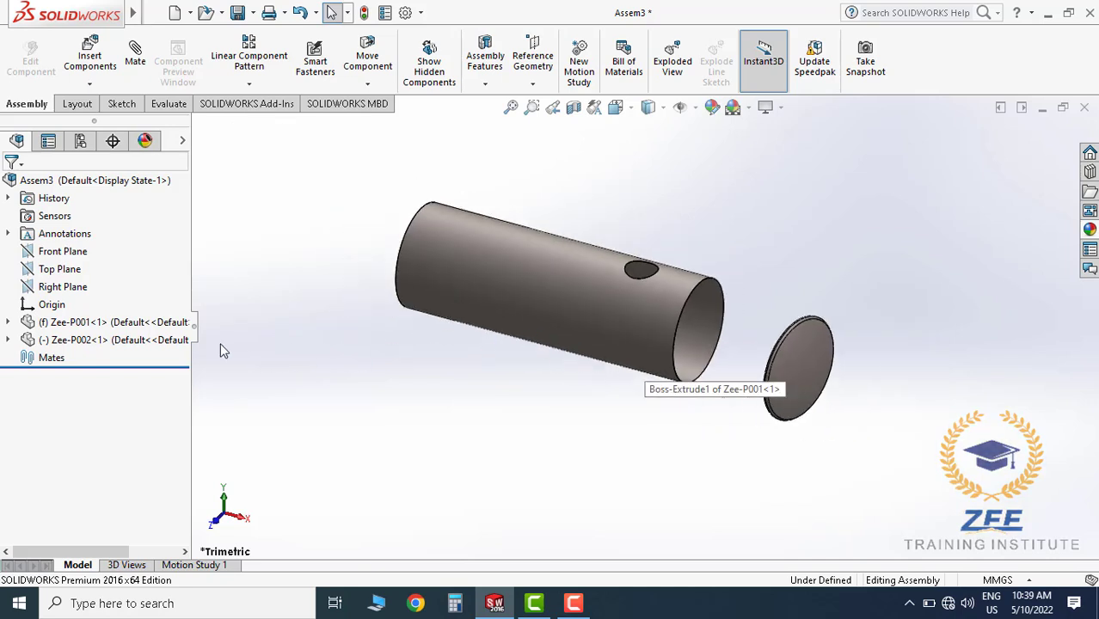
drag(142, 340, 333, 257)
right_drag(323, 241, 322, 329)
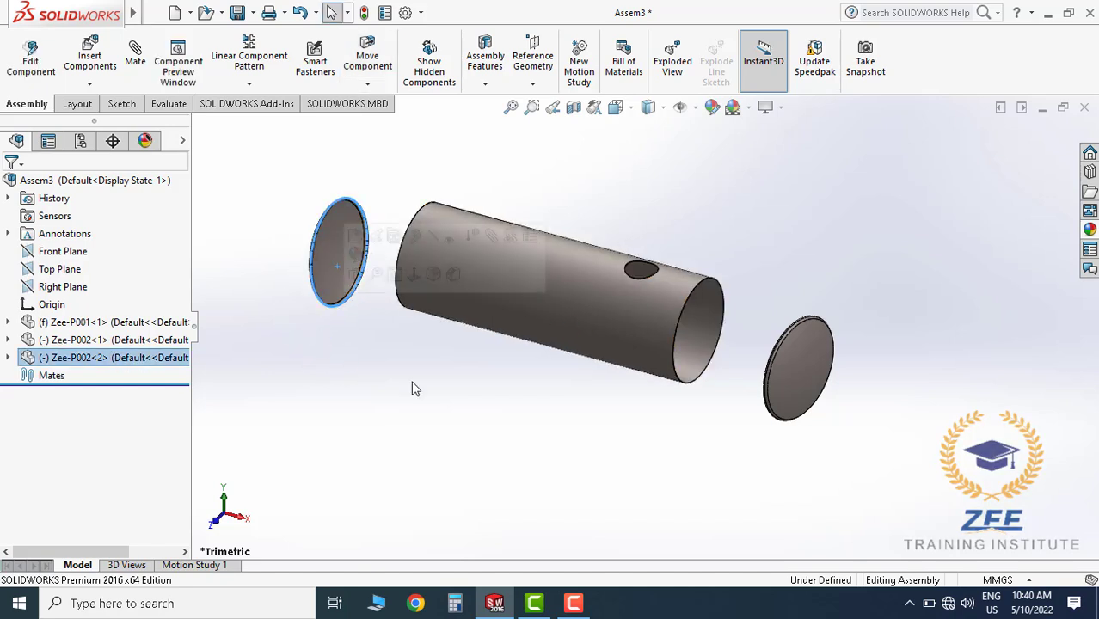
click(415, 388)
middle_drag(402, 322, 390, 352)
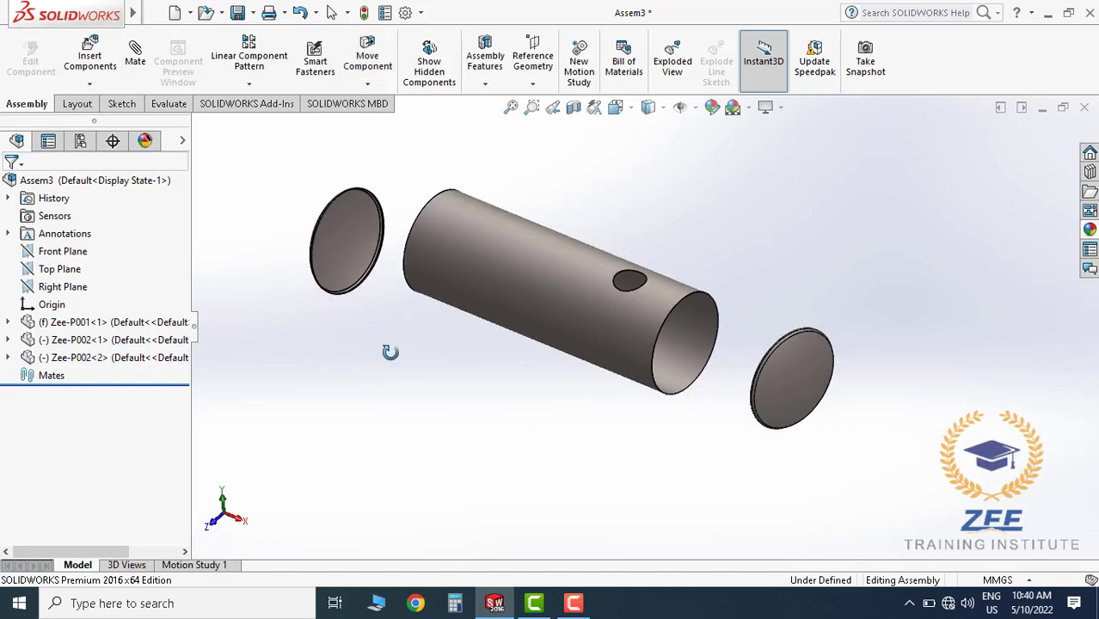
Delete the second Zee-P002 dome from the assembly
click(357, 267)
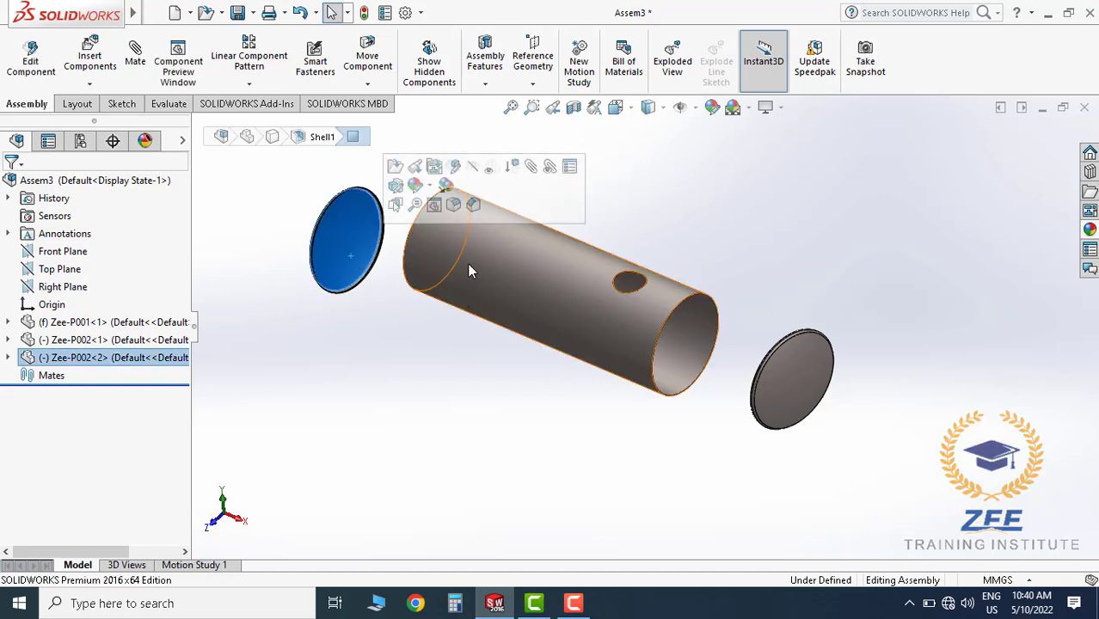
key(Delete)
click(660, 228)
Float the fixed shell component Zee-P001
scroll(752, 361, down, 3)
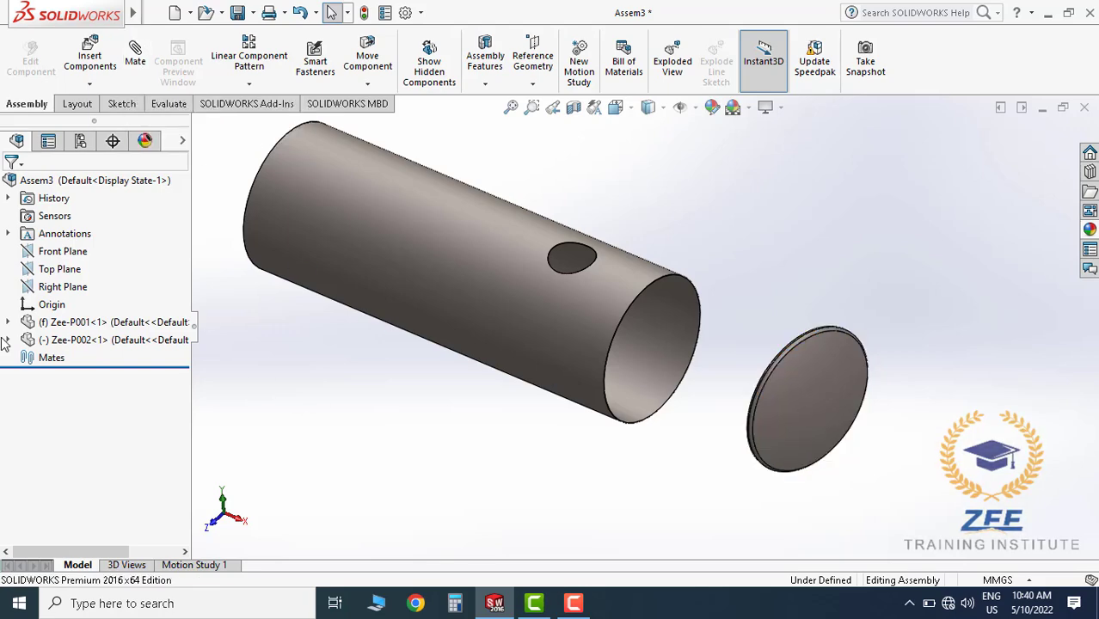
right_click(112, 325)
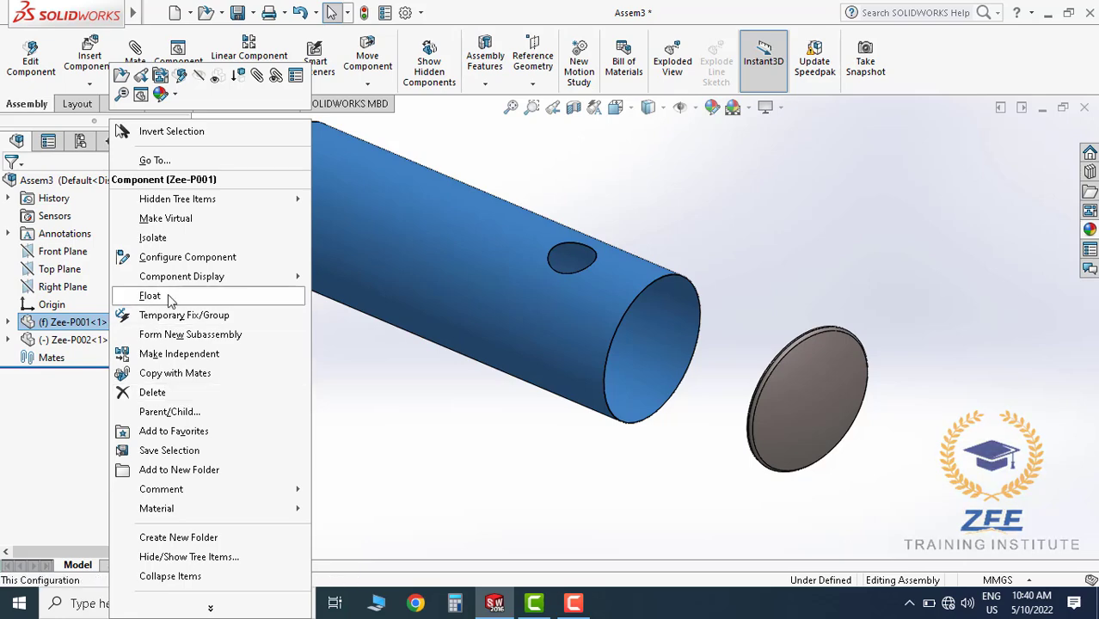
click(169, 296)
Add a coincident mate between the Zee-P001 shell's Front Plane and the assembly's Front Plane
click(9, 322)
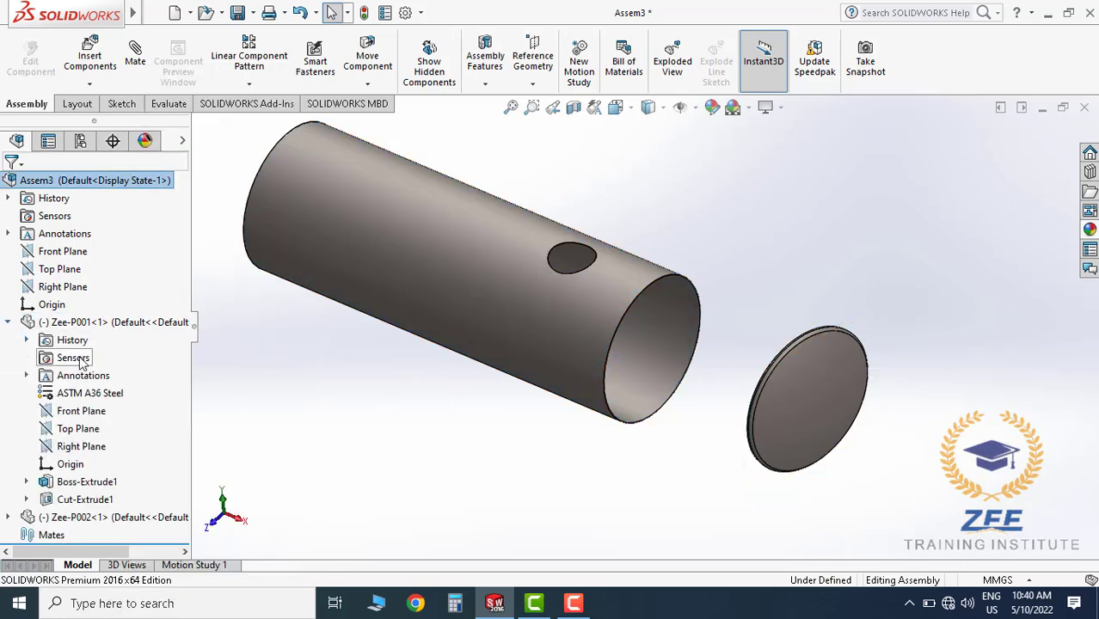
click(76, 410)
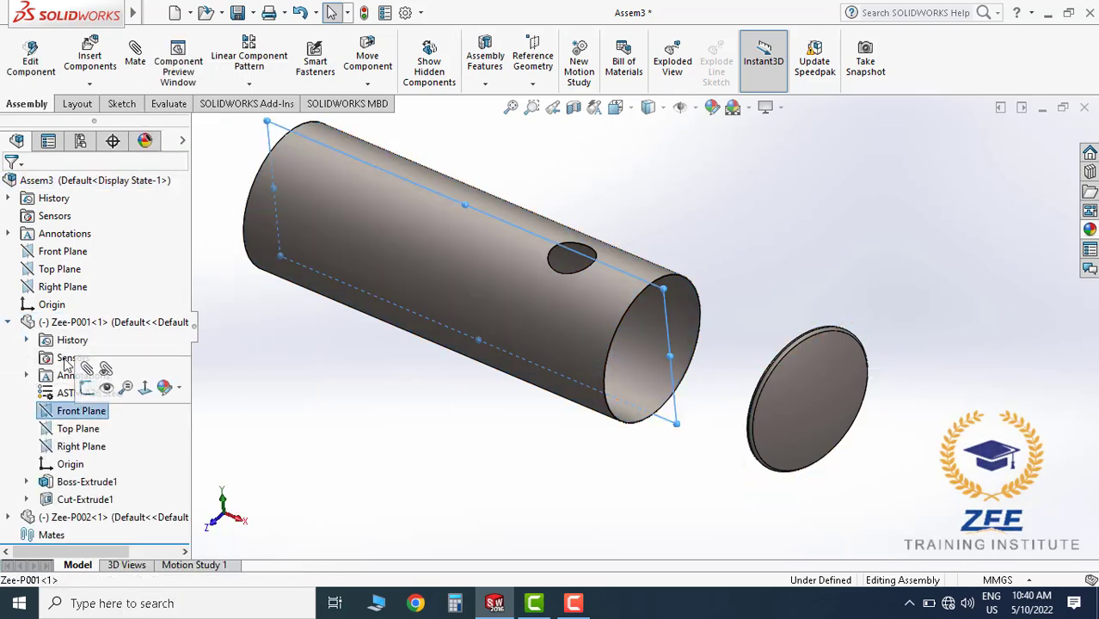
ctrl+click(62, 251)
click(135, 59)
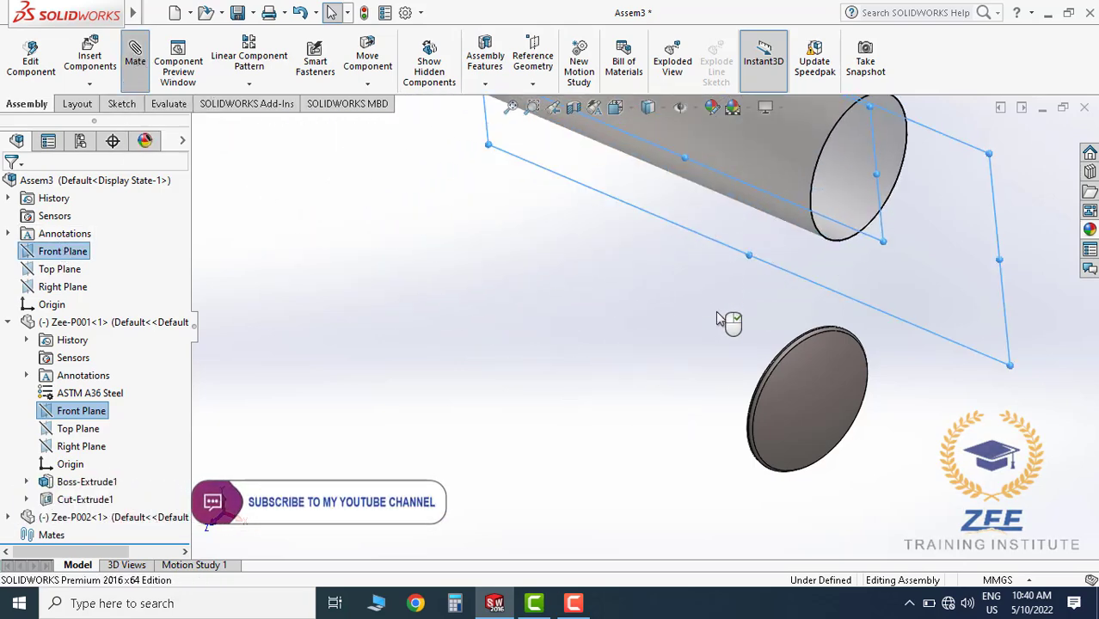
scroll(707, 323, up, 4)
scroll(679, 268, down, 3)
middle_drag(674, 271, 682, 242)
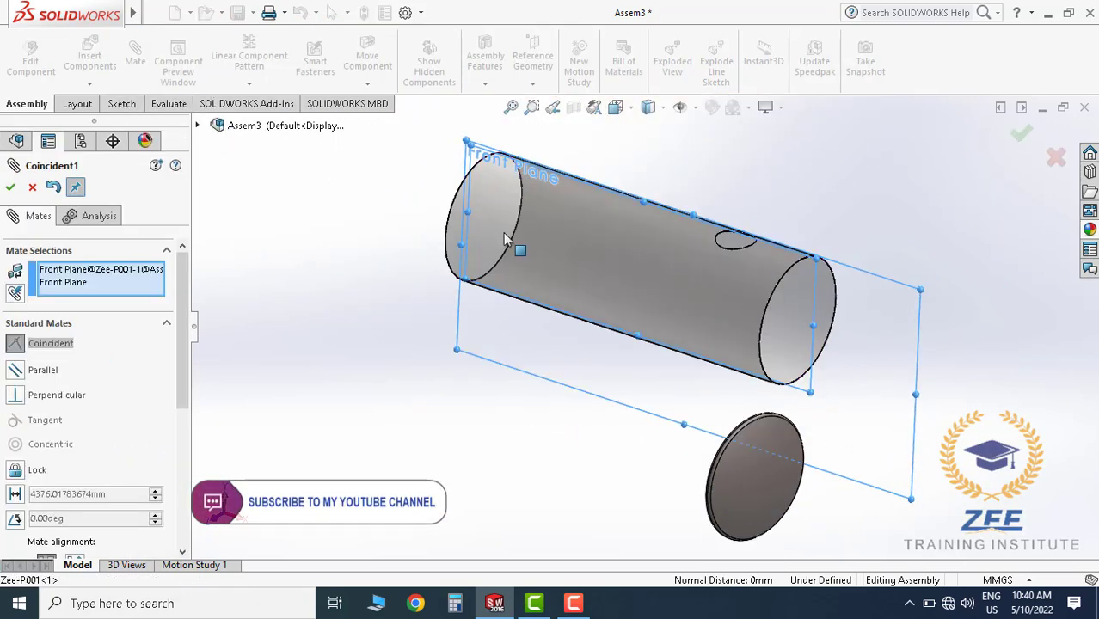
click(10, 187)
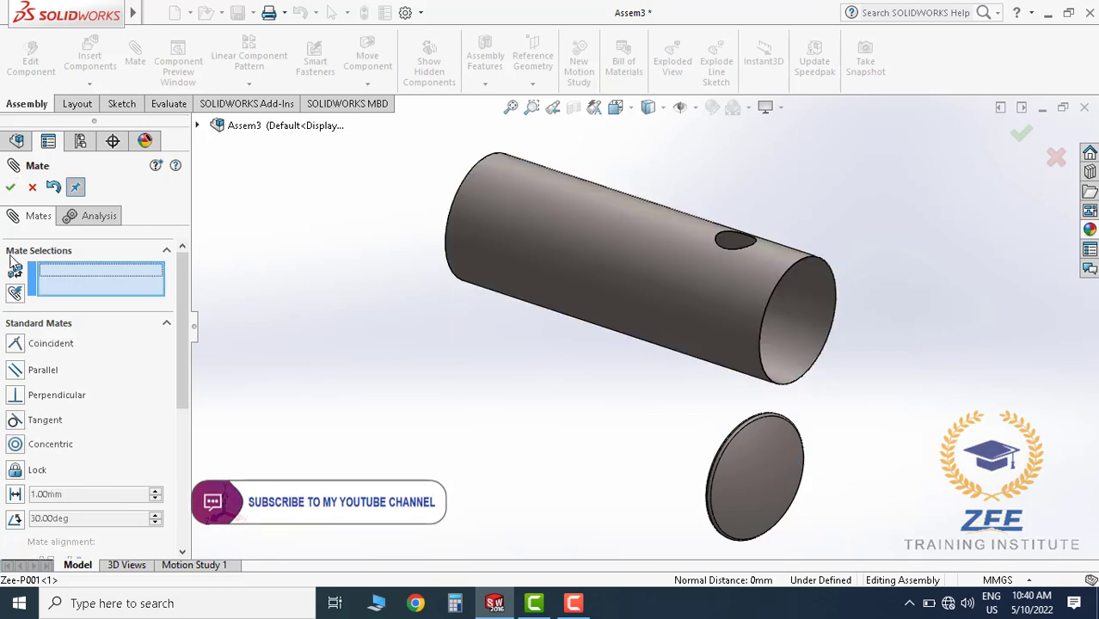
click(11, 188)
Add a coincident mate between the assembly's Top Plane and the Zee-P001 shell's Top Plane
click(68, 273)
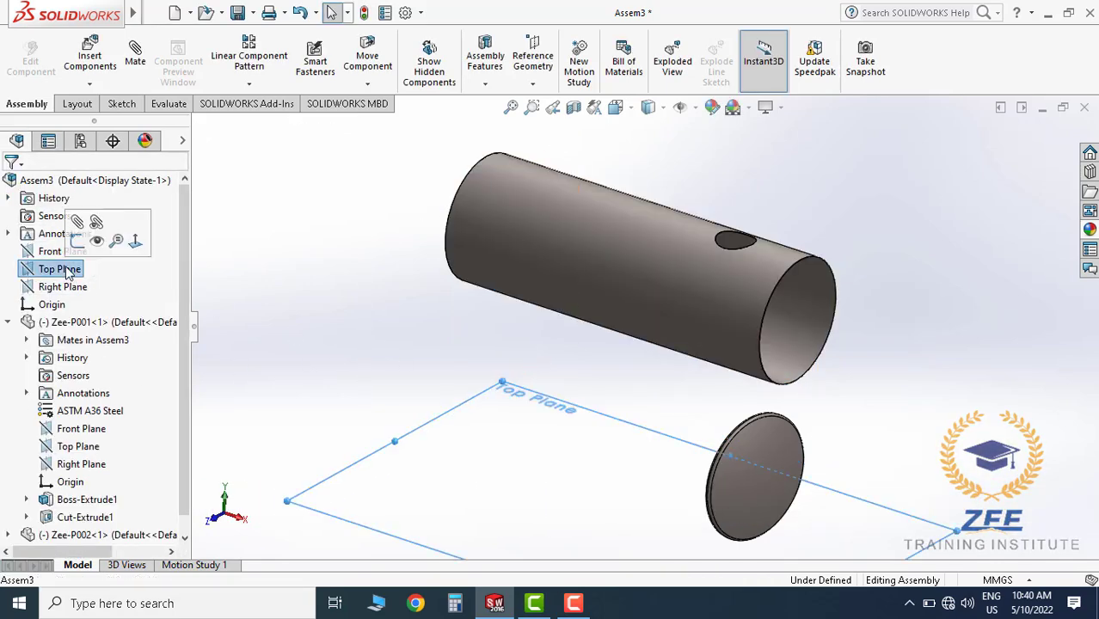
ctrl+click(79, 446)
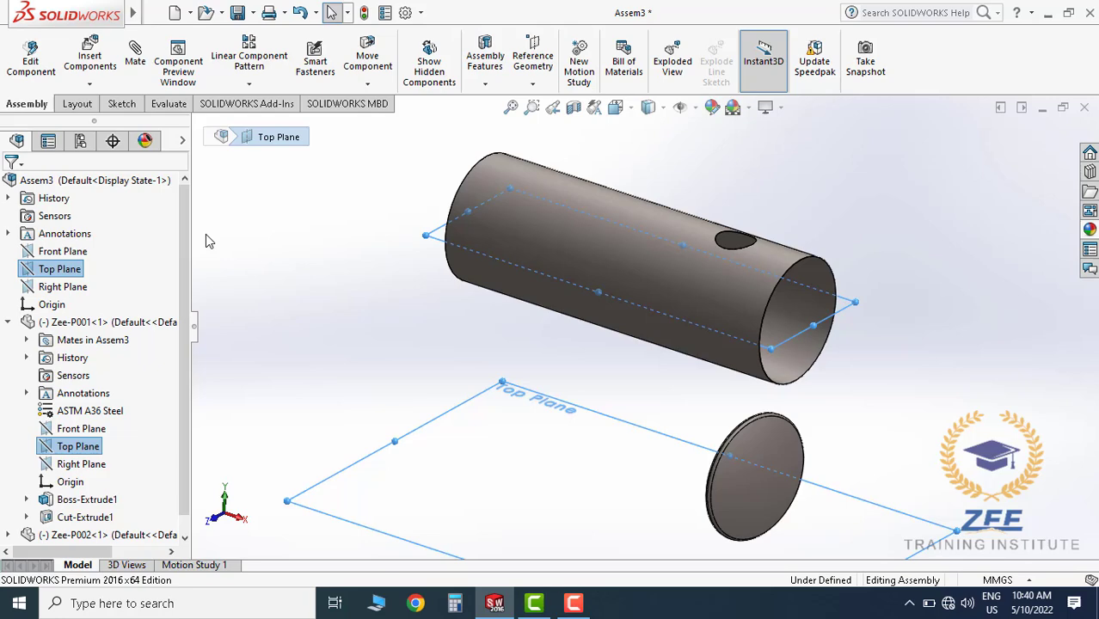
click(135, 56)
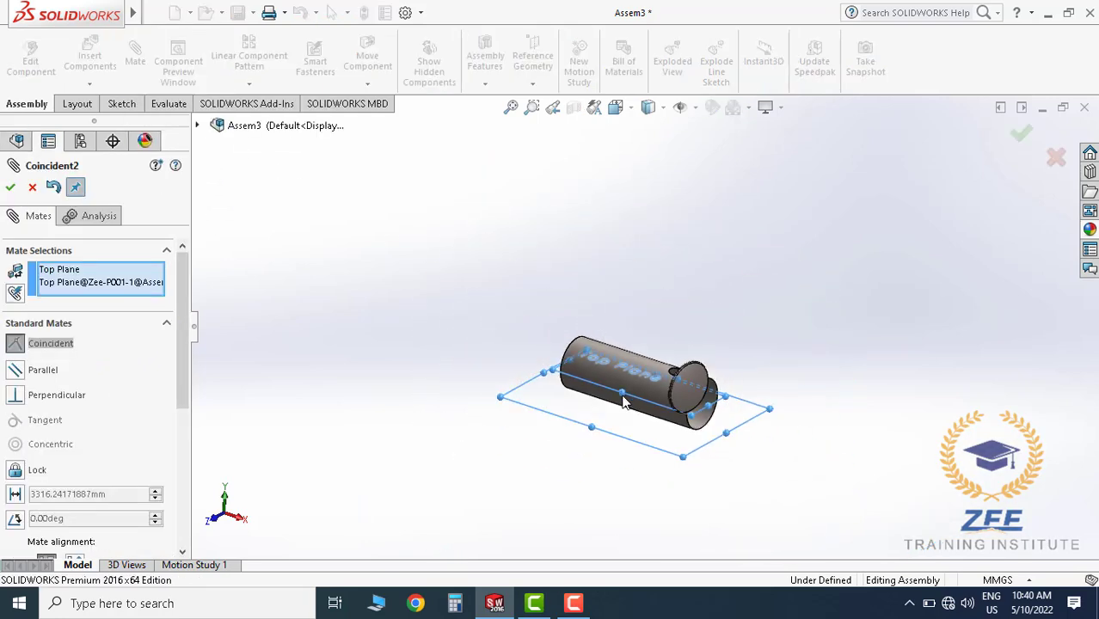
click(11, 187)
click(10, 188)
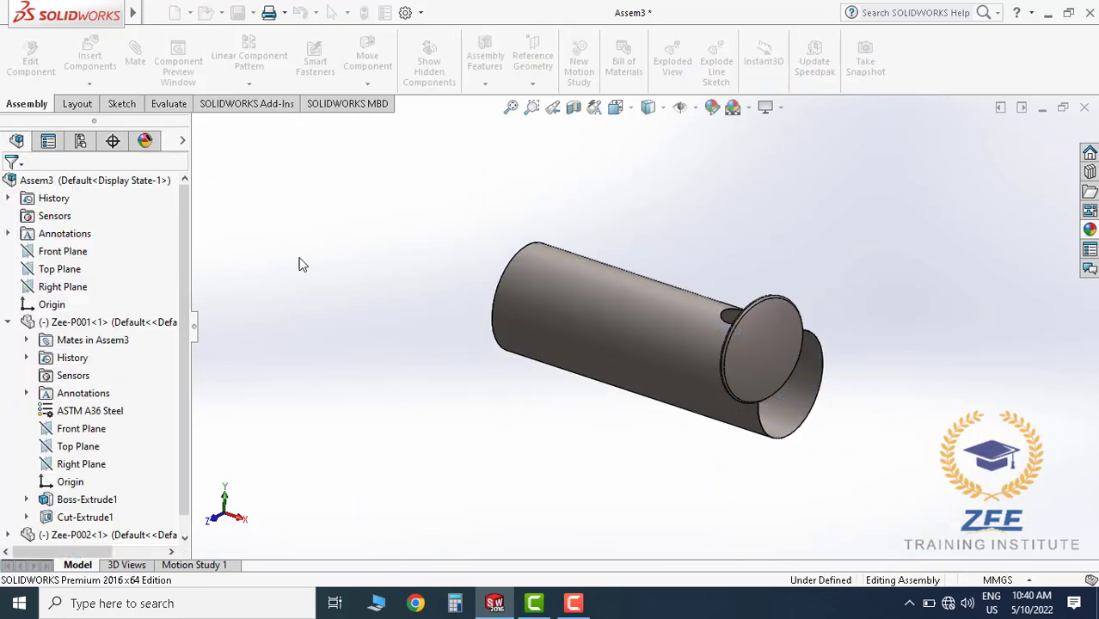
Add a coincident mate between the assembly's Right Plane and the Zee-P001 shell's Right Plane
click(67, 287)
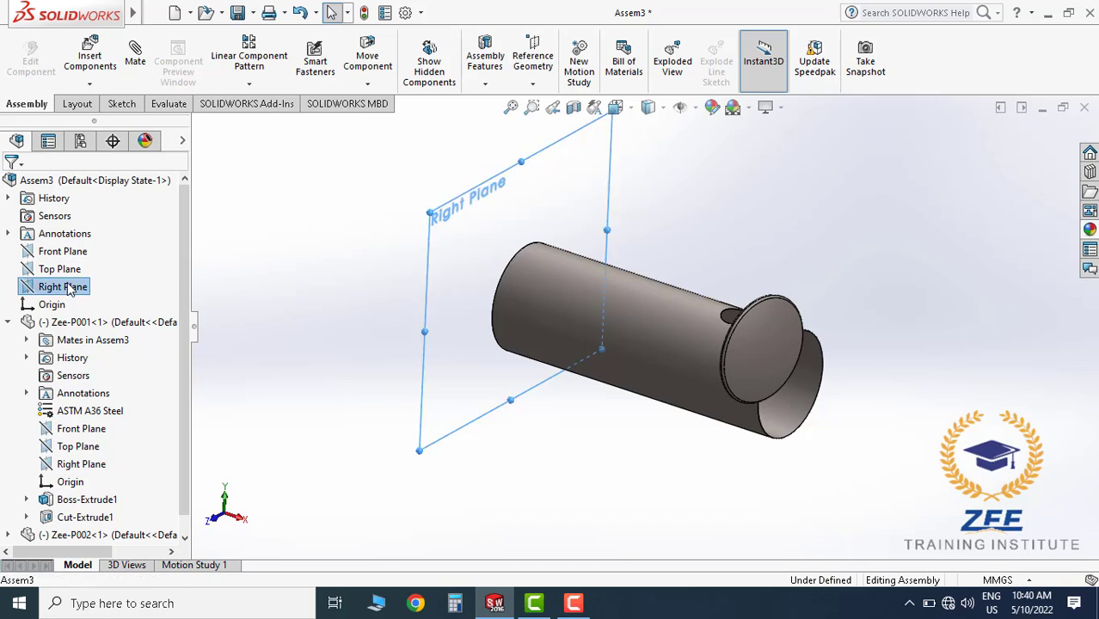
ctrl+click(81, 463)
click(137, 62)
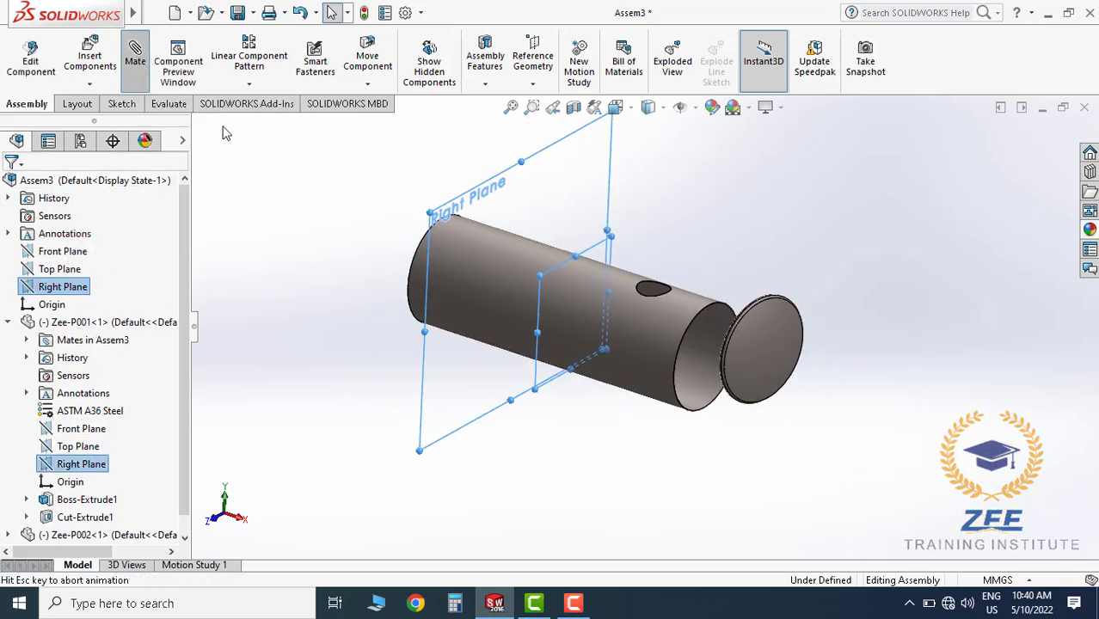
click(11, 187)
click(10, 187)
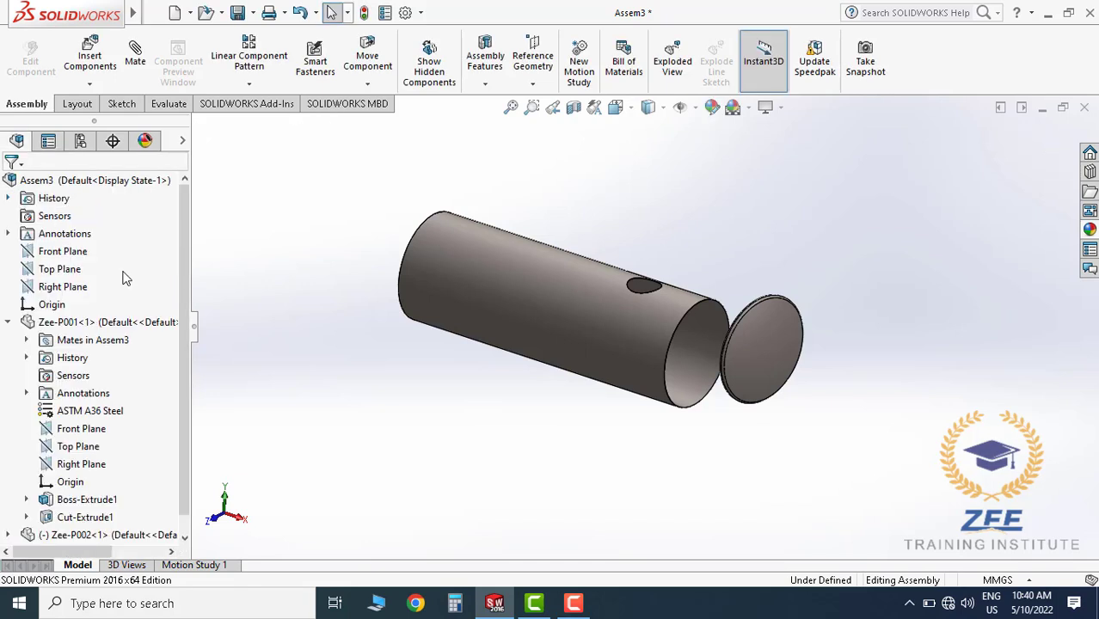
Shrink the displayed extents of the assembly's Front, Top and Right planes to sit close around the shell
click(9, 322)
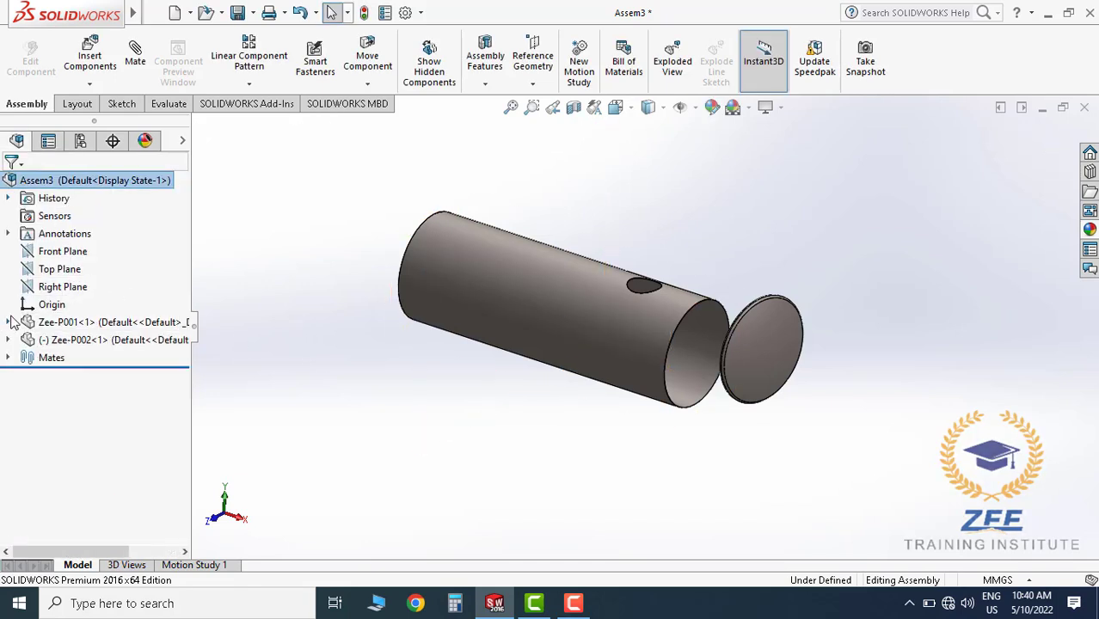
click(60, 251)
drag(901, 246, 738, 276)
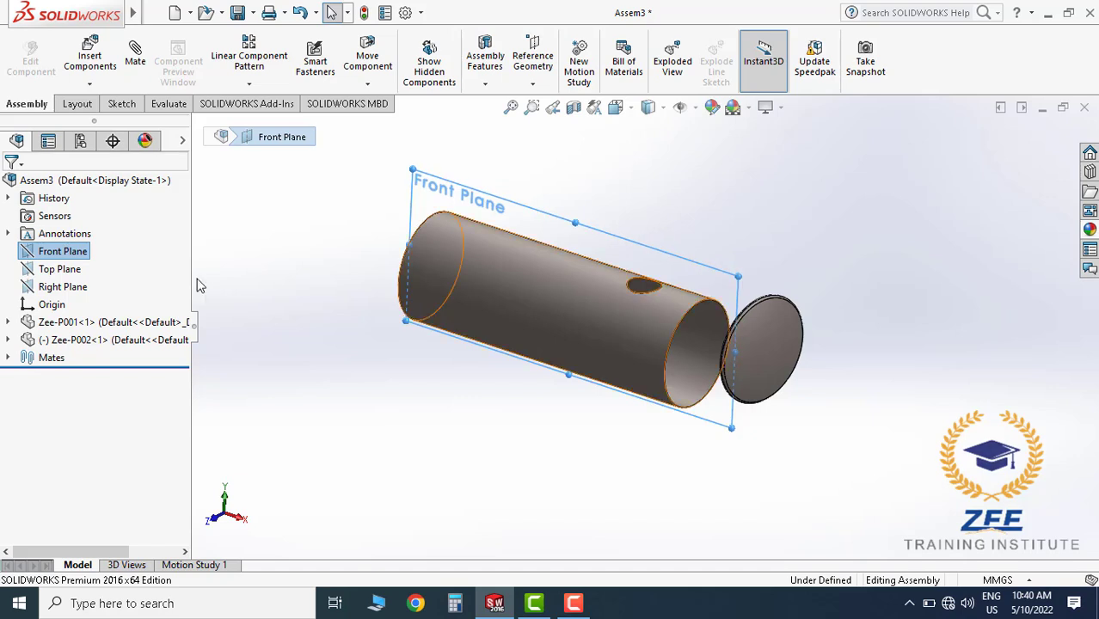
click(59, 270)
drag(756, 497, 676, 411)
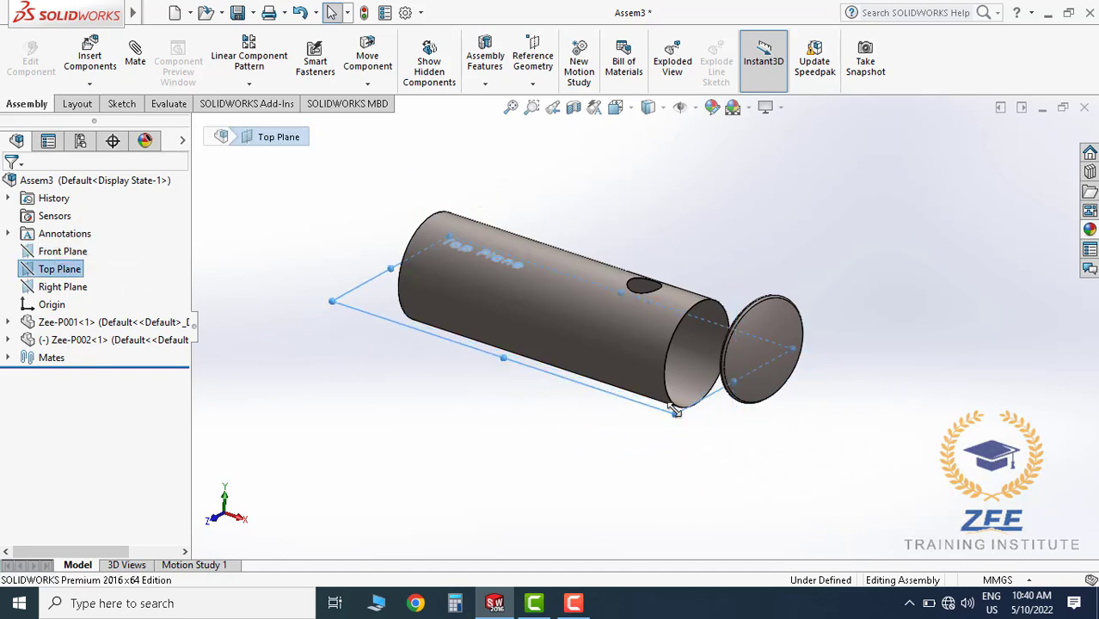
click(62, 287)
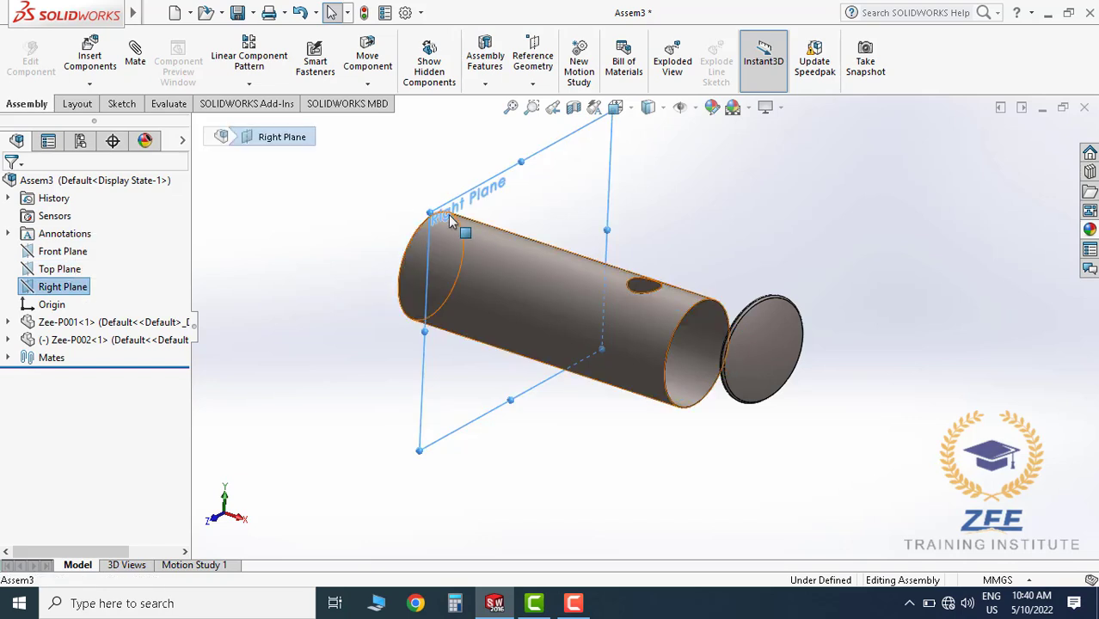
drag(431, 212, 515, 262)
middle_drag(575, 319, 553, 331)
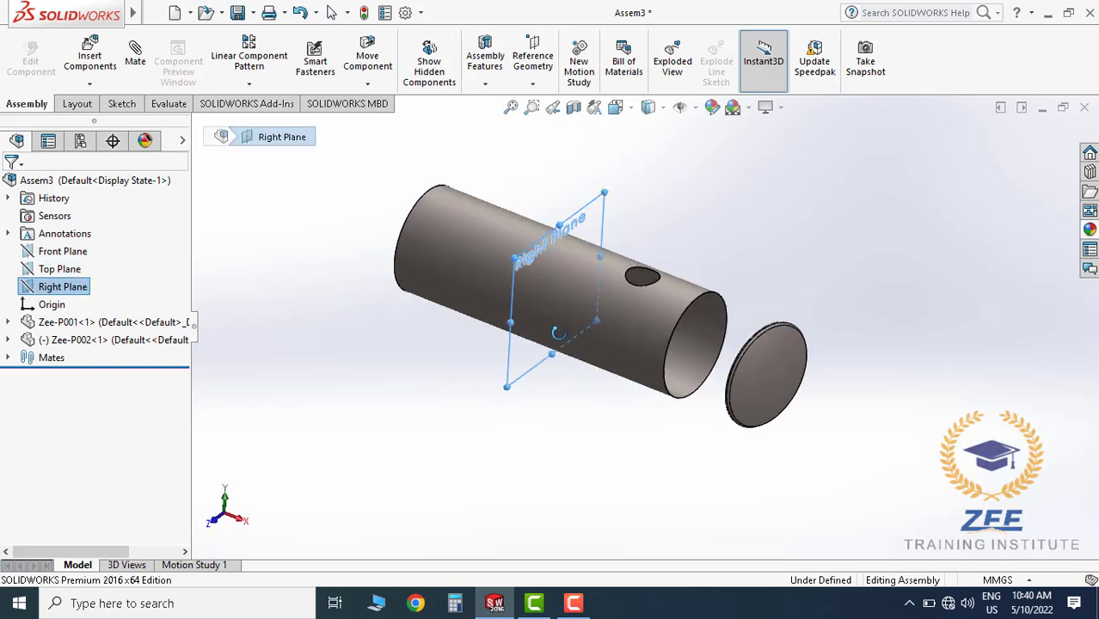
click(326, 399)
Add a coincident mate between the Zee-P002 dome's Front Plane and the assembly's Front Plane
click(7, 341)
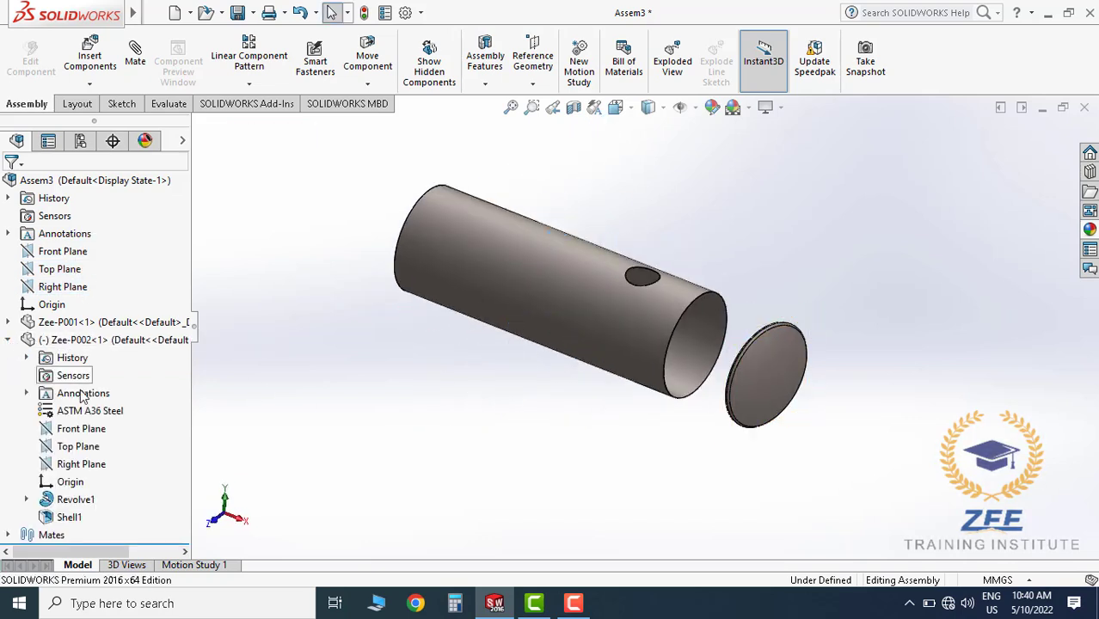
click(79, 428)
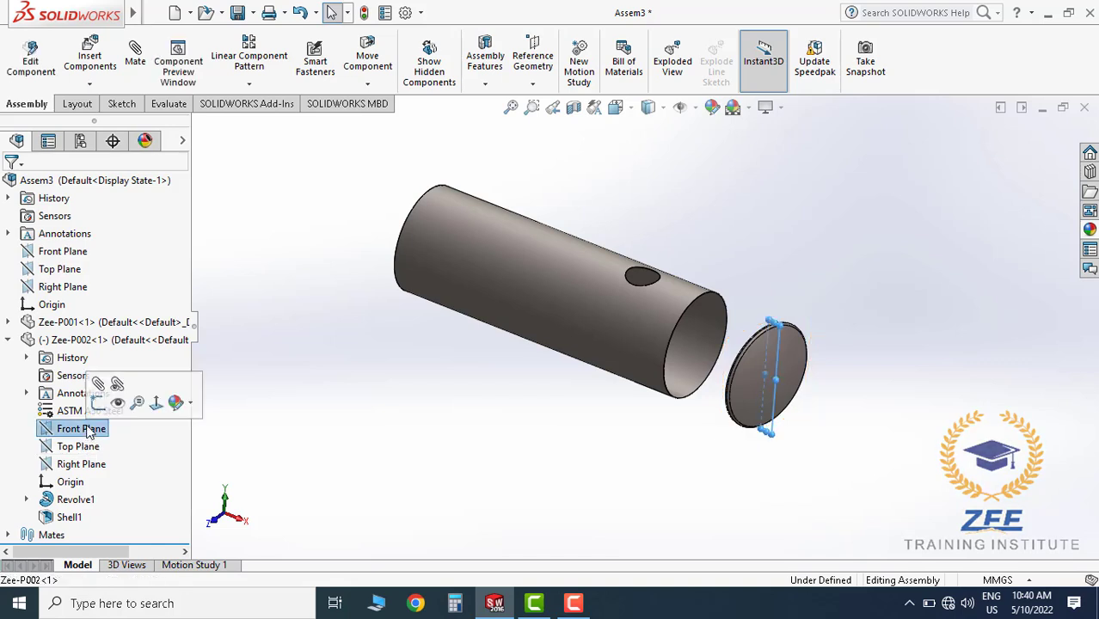
ctrl+click(65, 251)
click(135, 56)
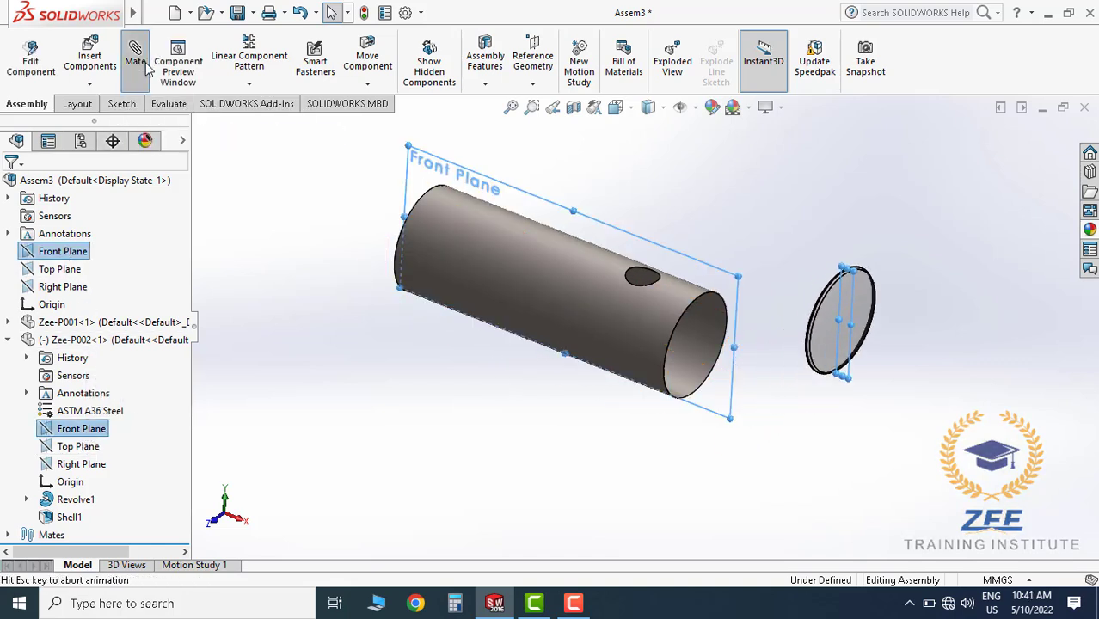
click(10, 189)
click(10, 189)
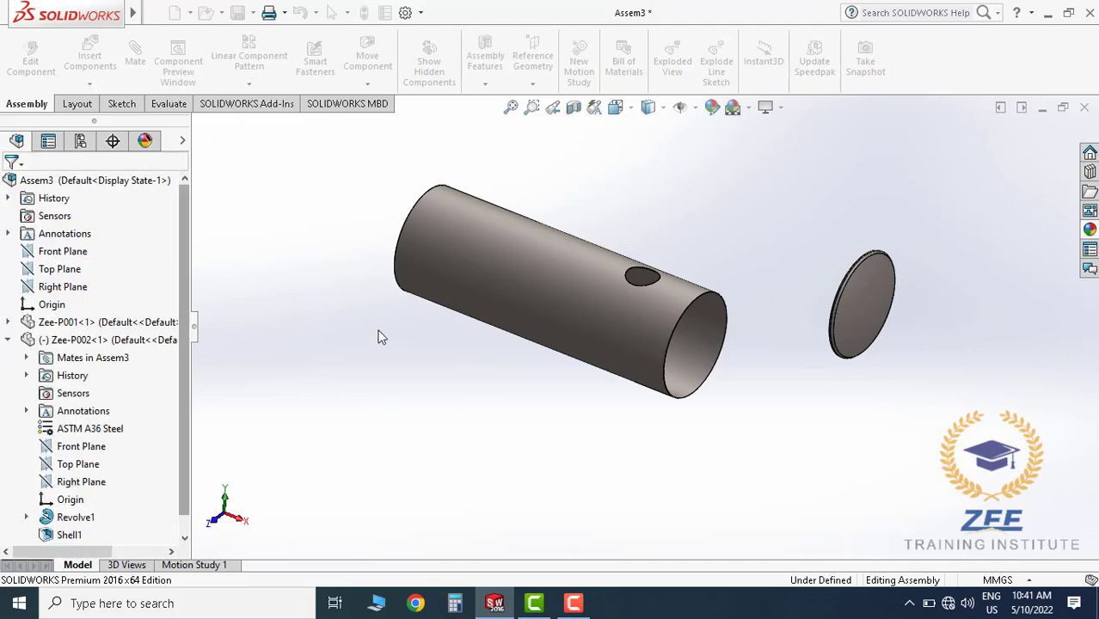
Move the dome close to the shell's open end and mate its cylindrical rim concentric with the shell's cylindrical face
click(854, 322)
drag(788, 340, 690, 358)
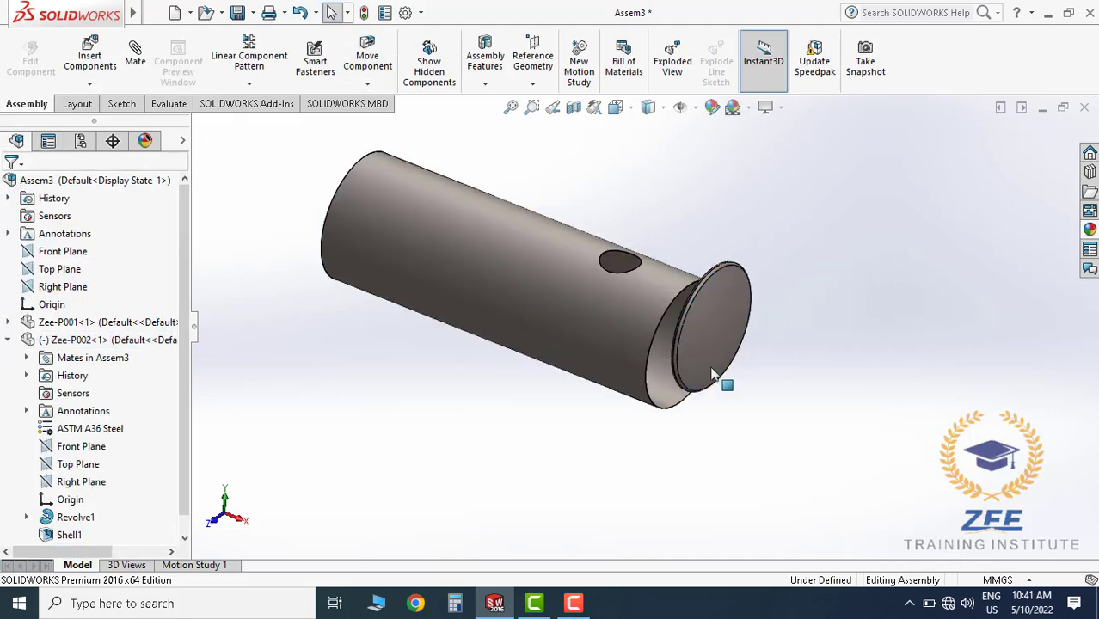
scroll(695, 302, down, 10)
click(135, 55)
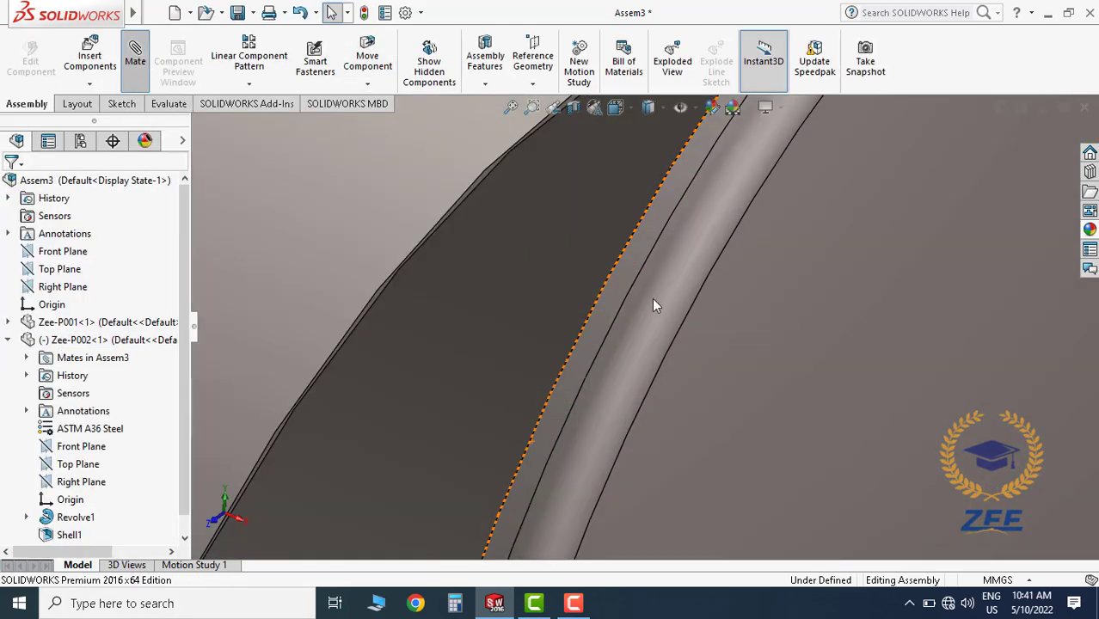
click(622, 279)
click(337, 253)
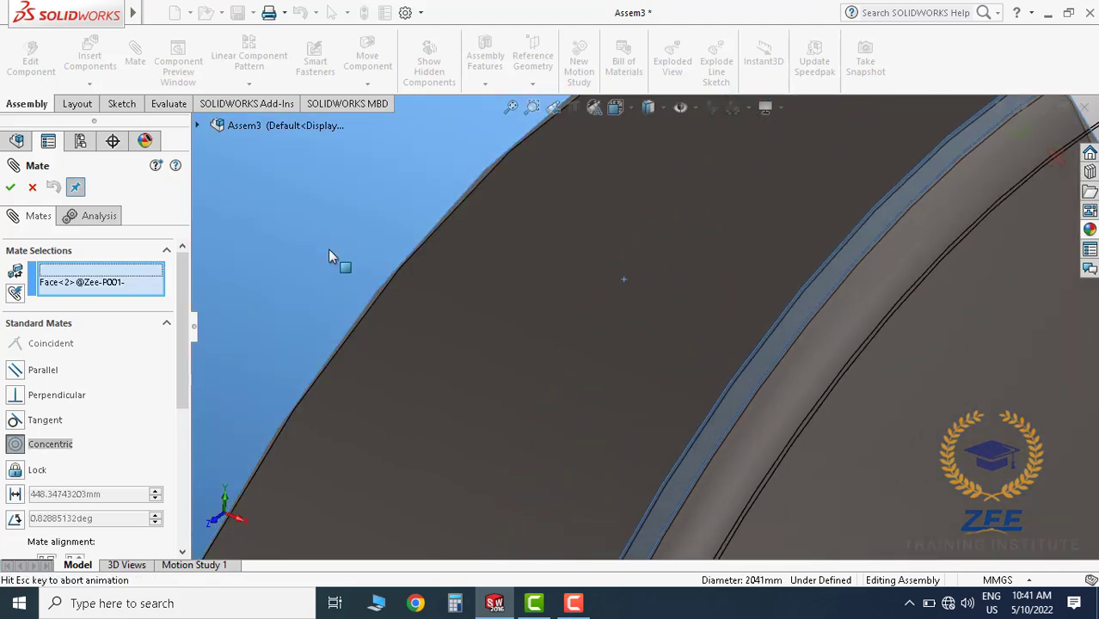
click(11, 187)
Add a coincident mate between the dome's annular rim face and the edge of the shell's open end
scroll(788, 399, up, 5)
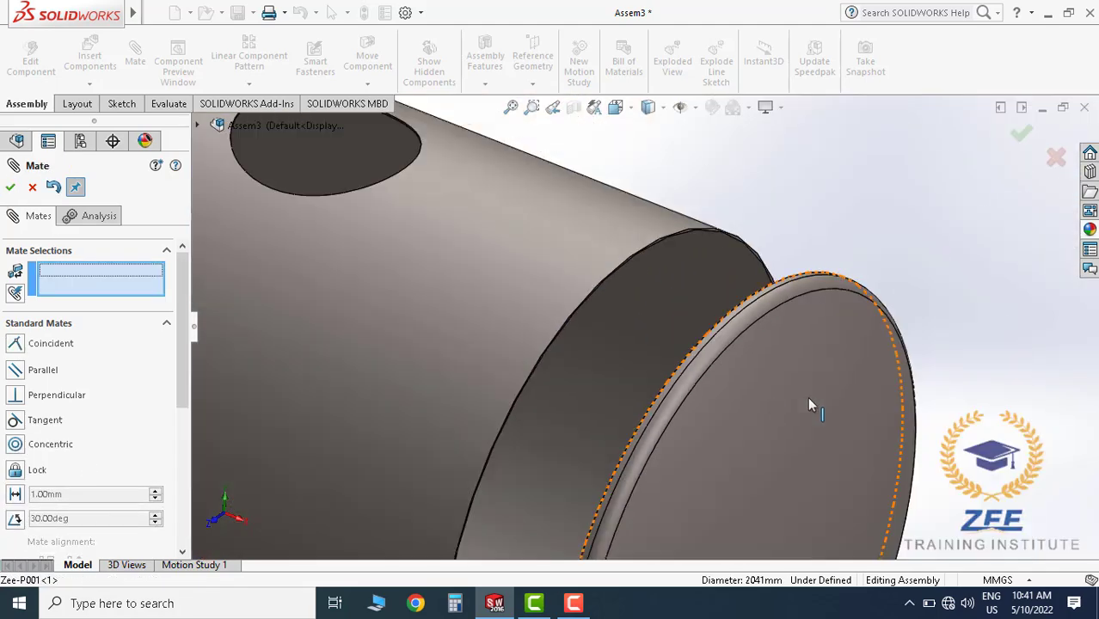
middle_drag(807, 396, 753, 309)
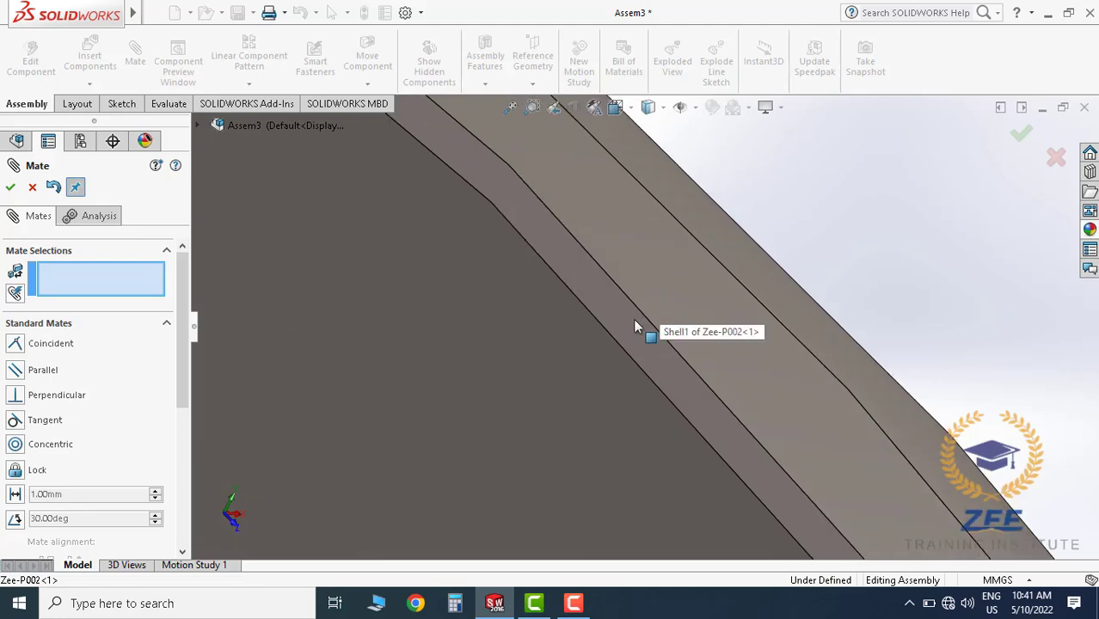
click(633, 320)
middle_drag(665, 336, 594, 329)
scroll(464, 215, down, 5)
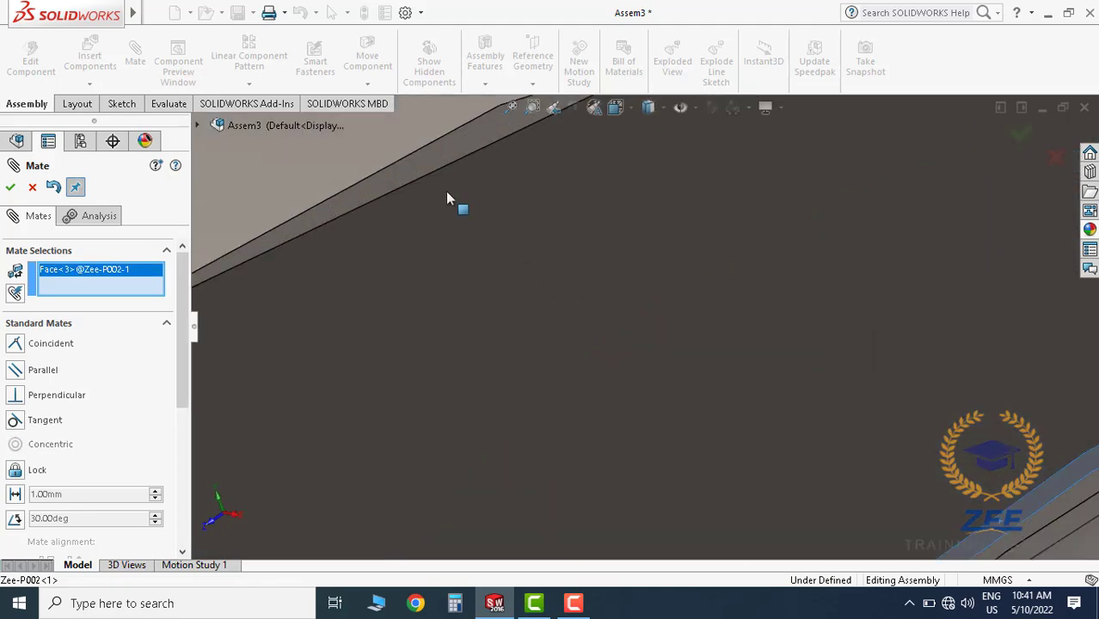
click(405, 176)
scroll(487, 226, up, 5)
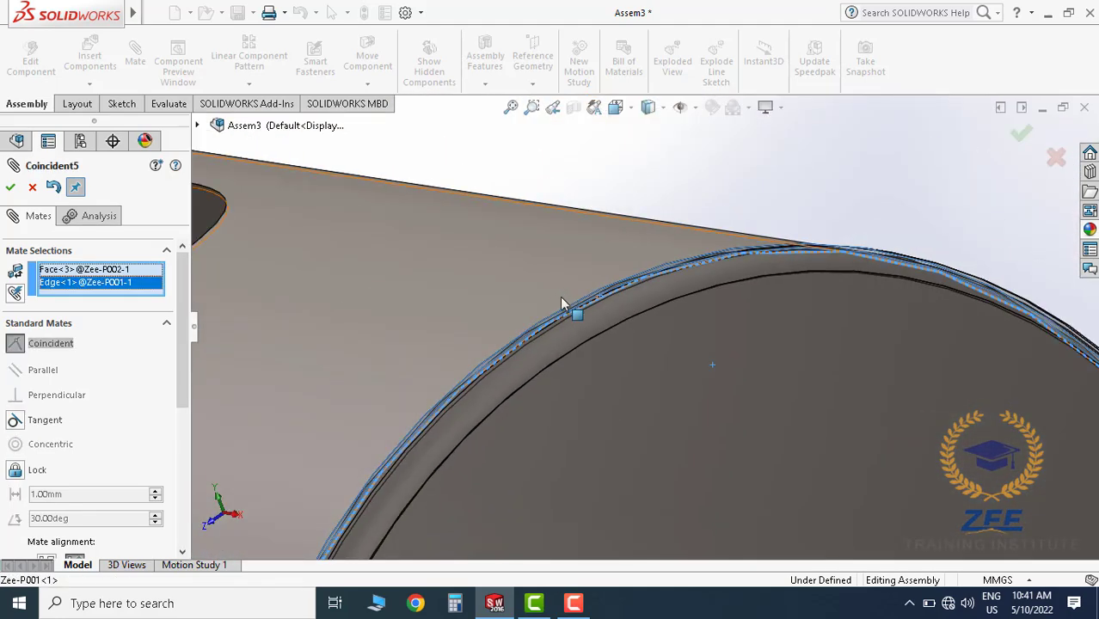
click(11, 187)
key(Escape)
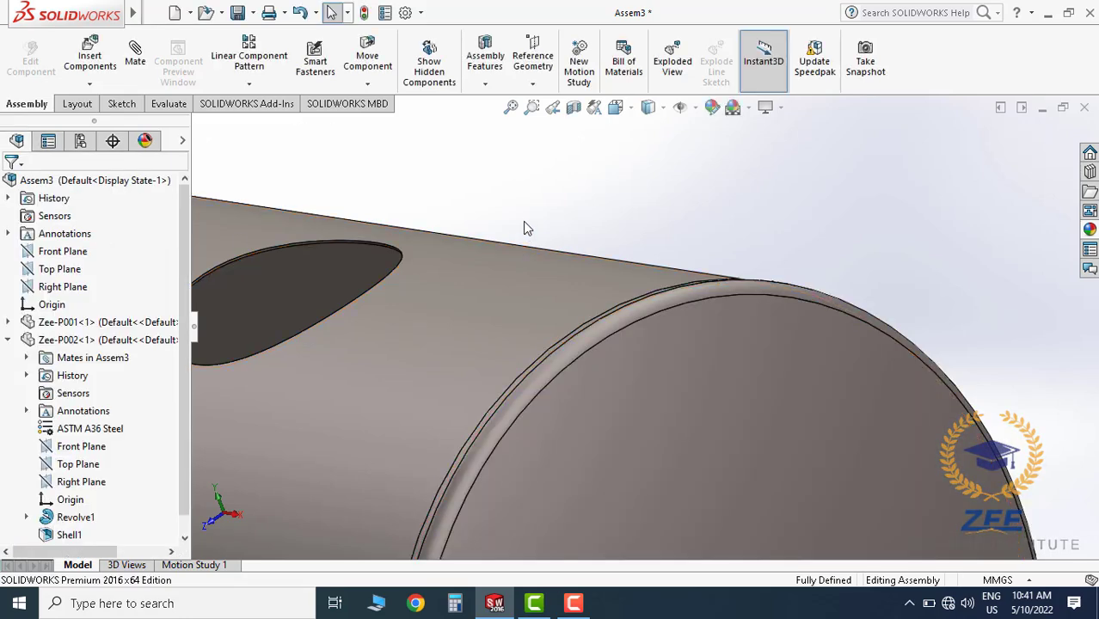
Inspect the joint between the dome and the shell up close and show the whole assembly in isometric view
scroll(612, 267, up, 4)
scroll(636, 337, down, 4)
middle_drag(656, 335, 602, 275)
scroll(664, 294, down, 4)
scroll(602, 275, up, 2)
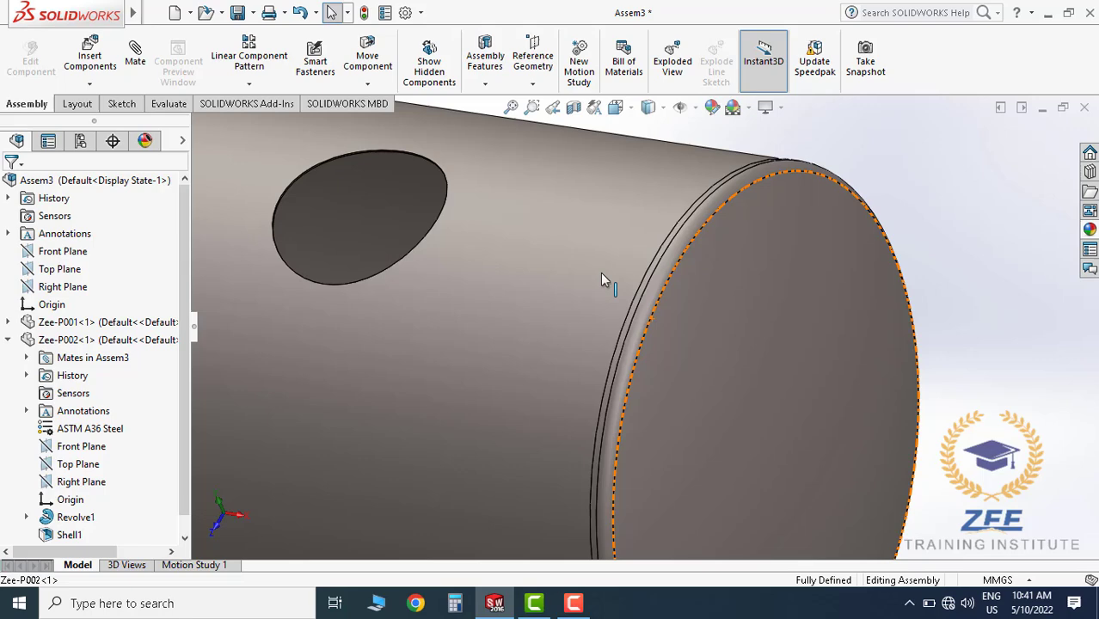
click(646, 109)
click(703, 154)
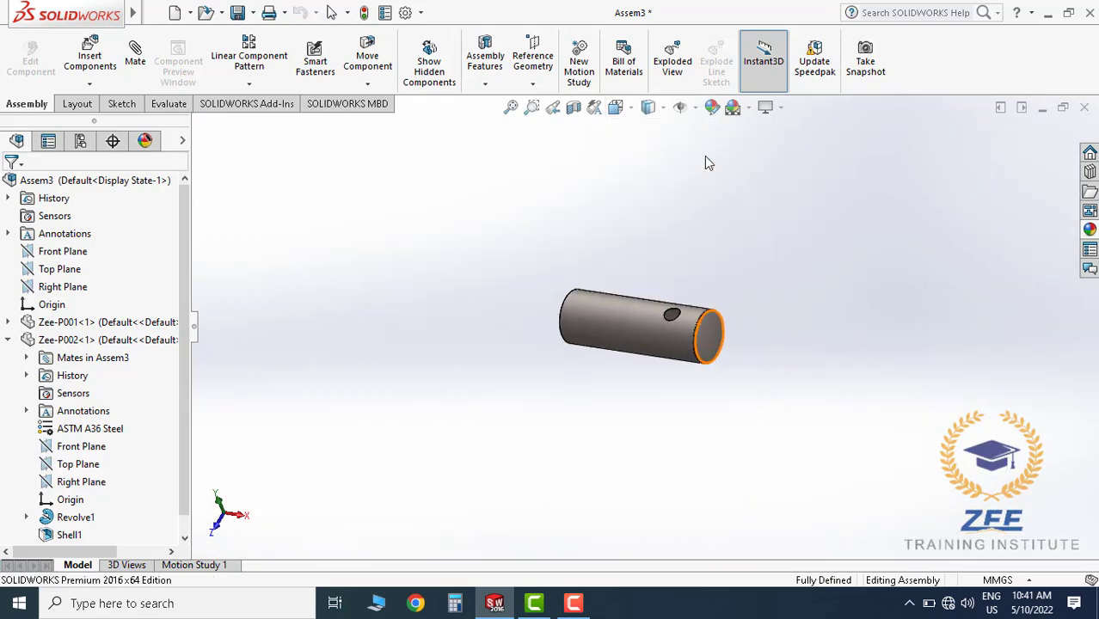
scroll(807, 258, up, 3)
scroll(637, 334, down, 2)
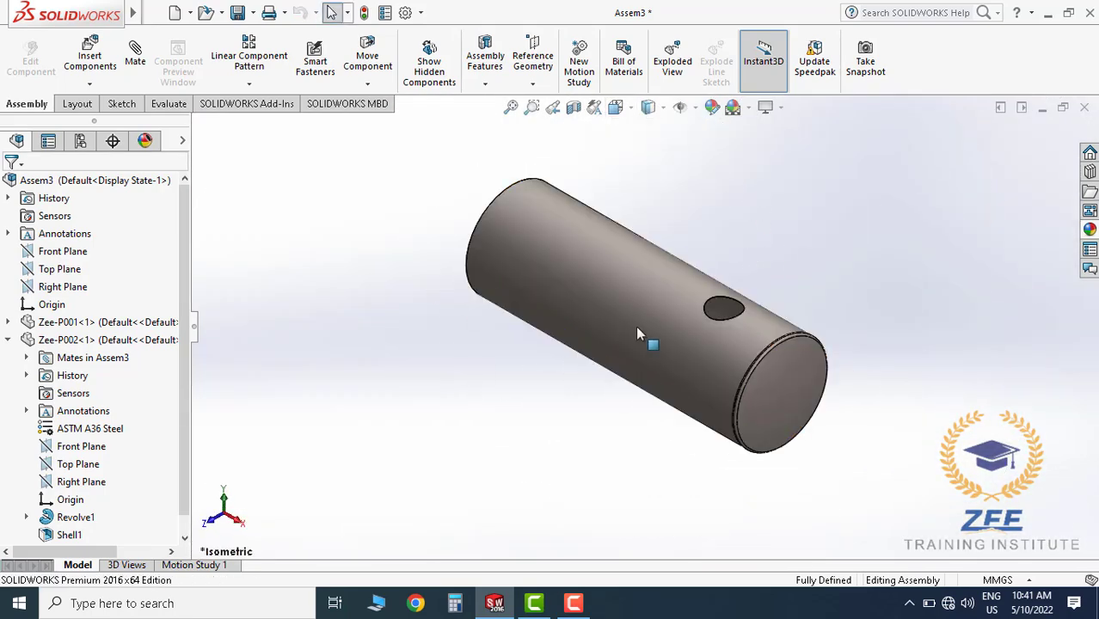
Mirror the Zee-P002 dome about the assembly's Right Plane onto the shell's other end
click(64, 287)
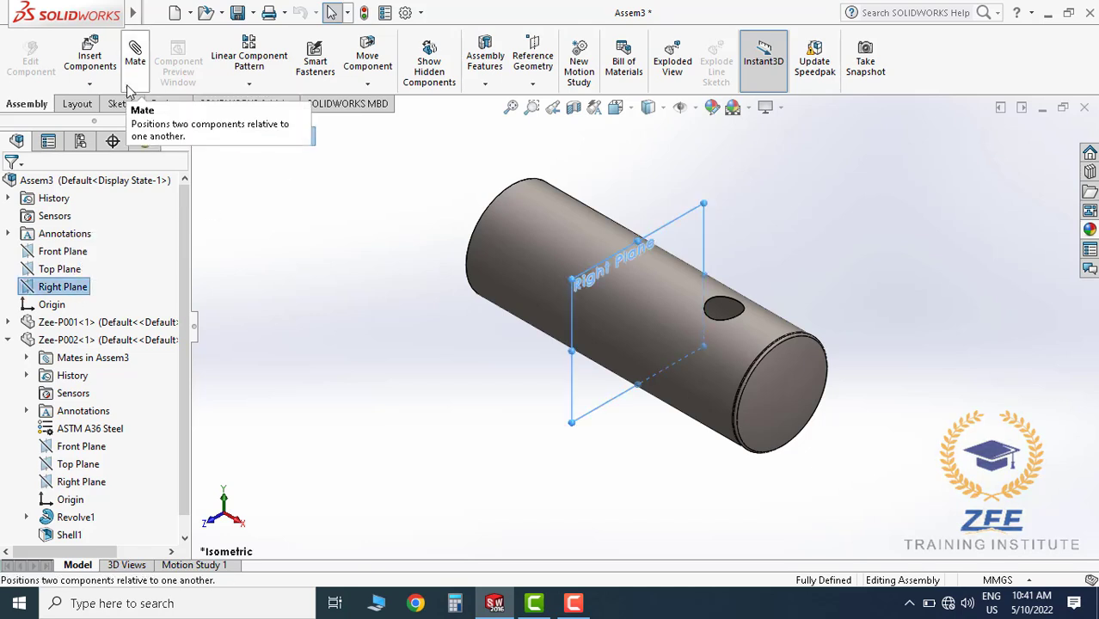
click(90, 85)
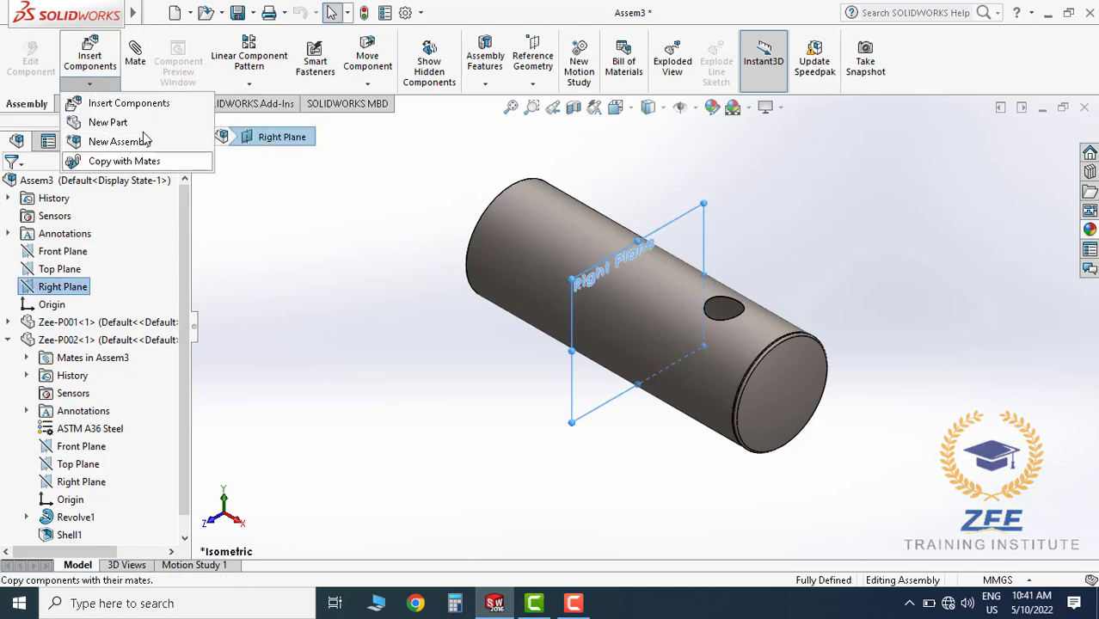
click(250, 85)
click(271, 218)
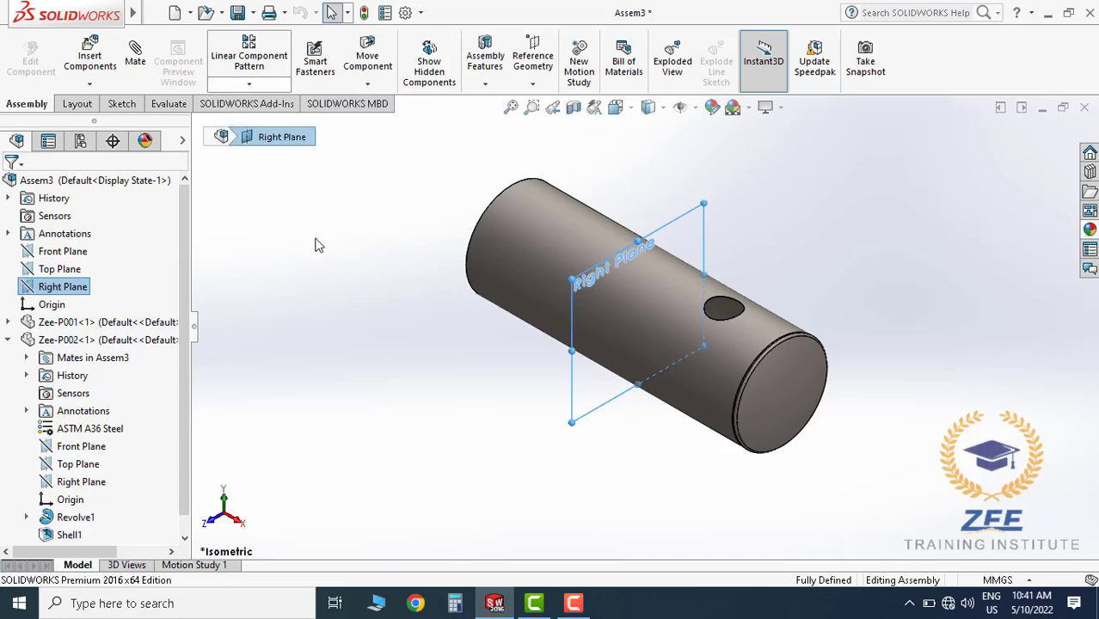
click(760, 389)
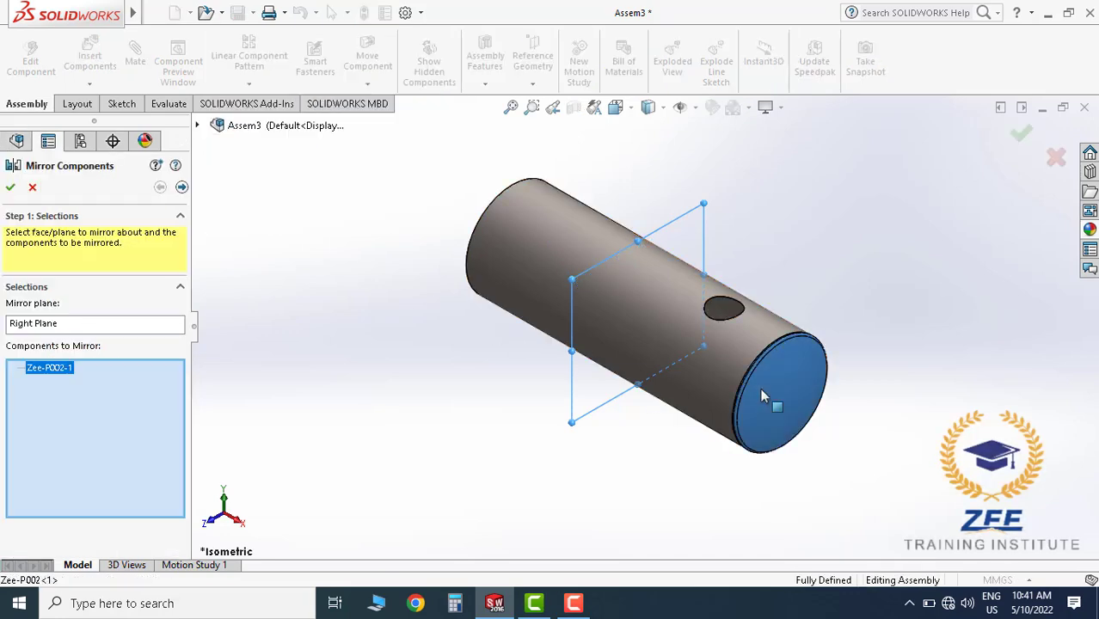
click(11, 187)
Save the assembly as Zee-A001 in the Acid Tank folder, replacing the existing file
middle_drag(605, 348, 616, 290)
click(648, 107)
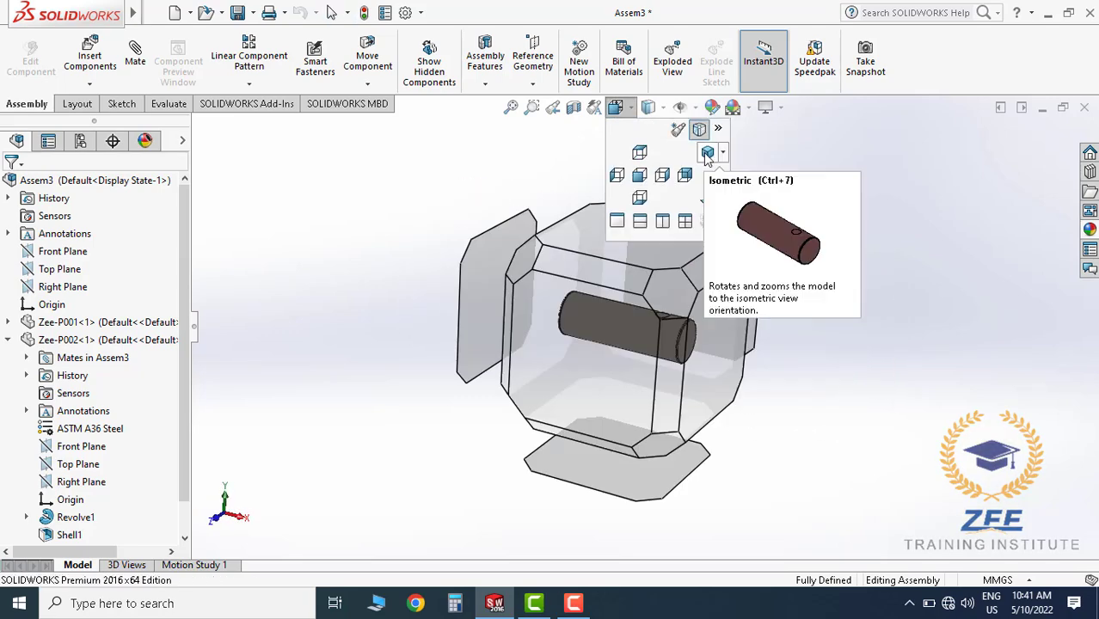
click(706, 150)
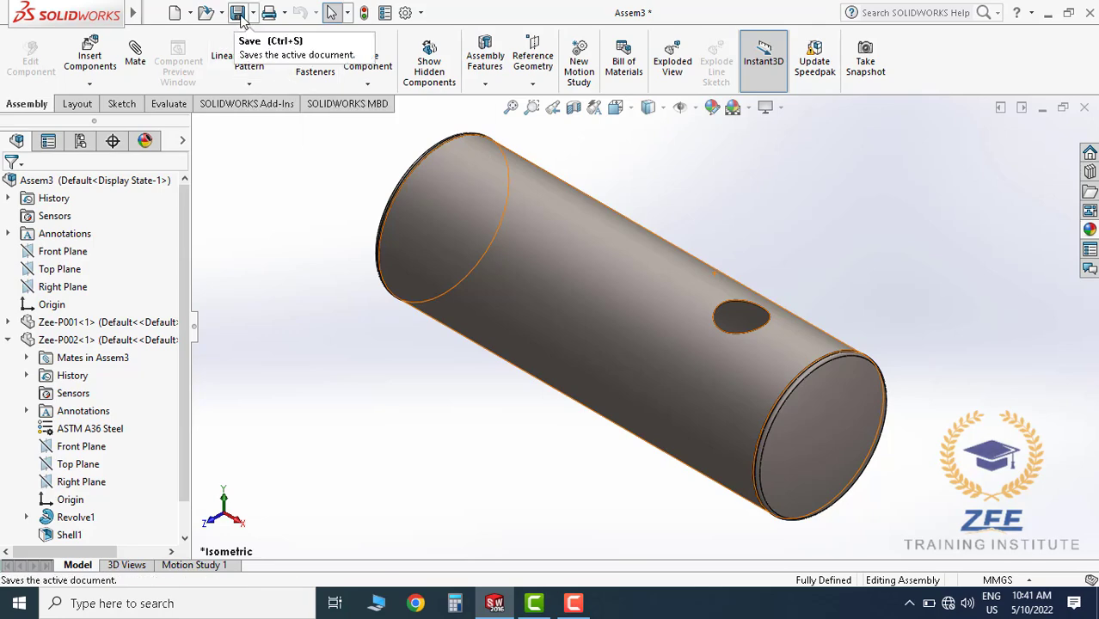
click(238, 12)
click(486, 188)
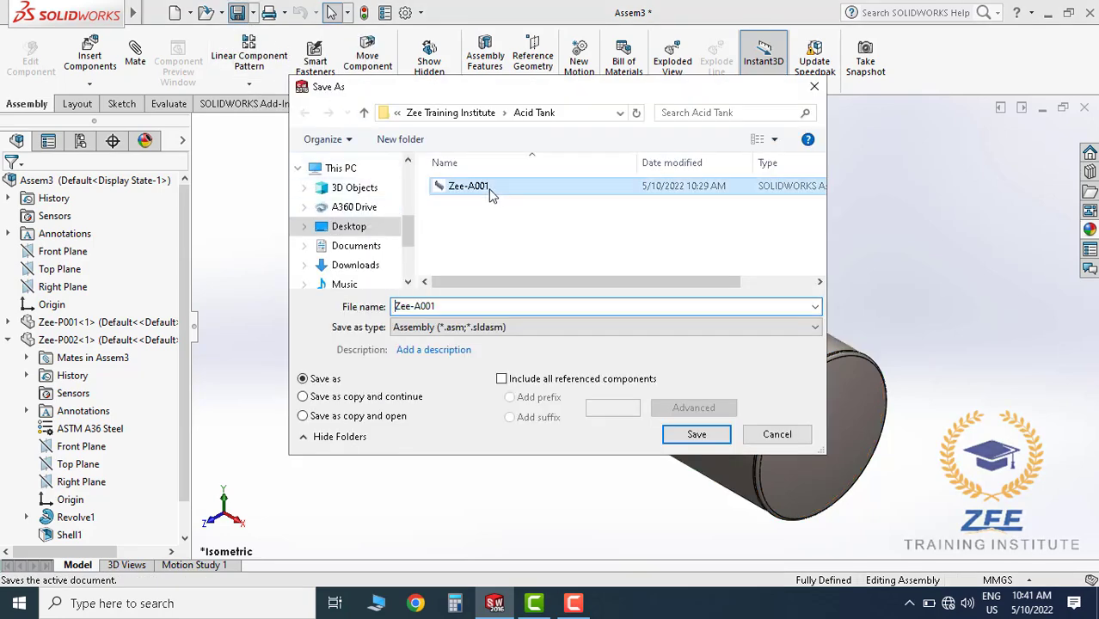
click(696, 434)
click(645, 301)
key(Return)
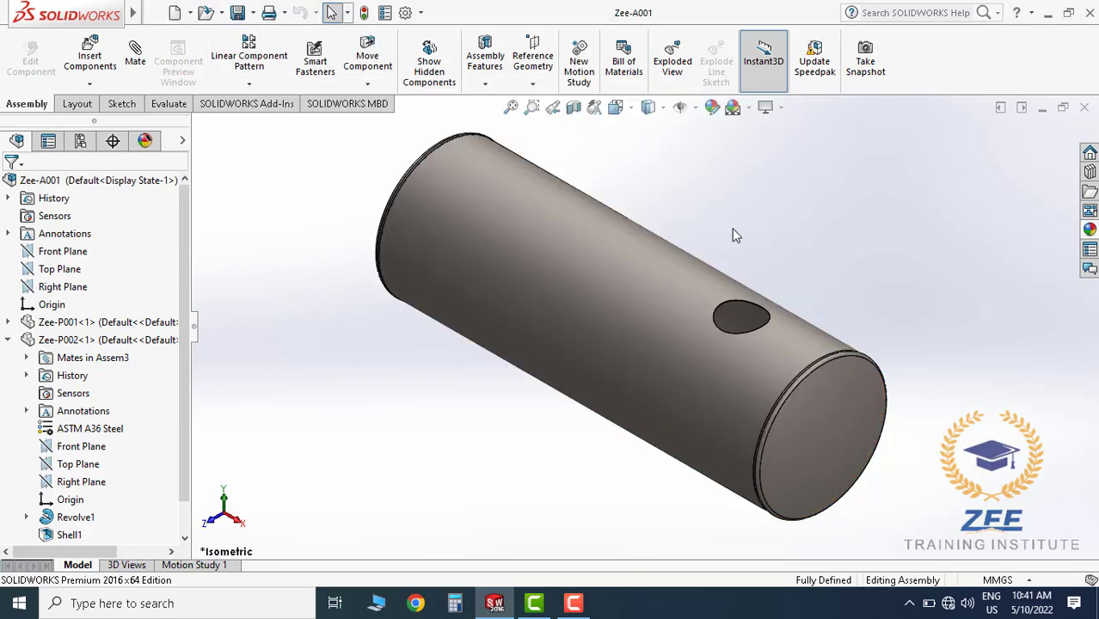
Create a new part document
middle_drag(722, 378, 754, 273)
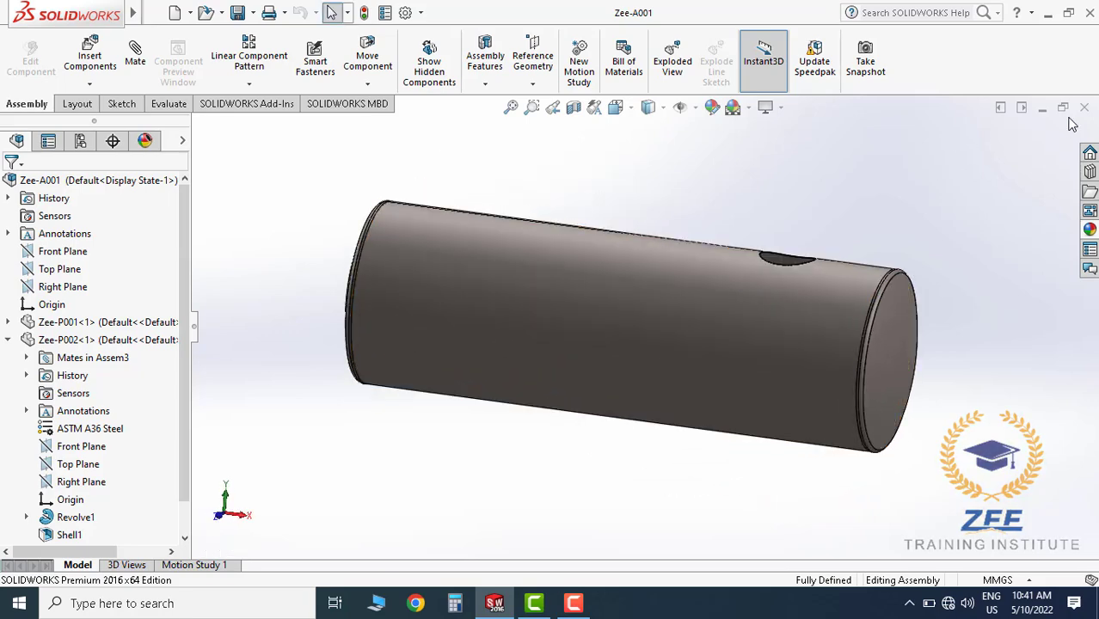
click(192, 13)
click(221, 33)
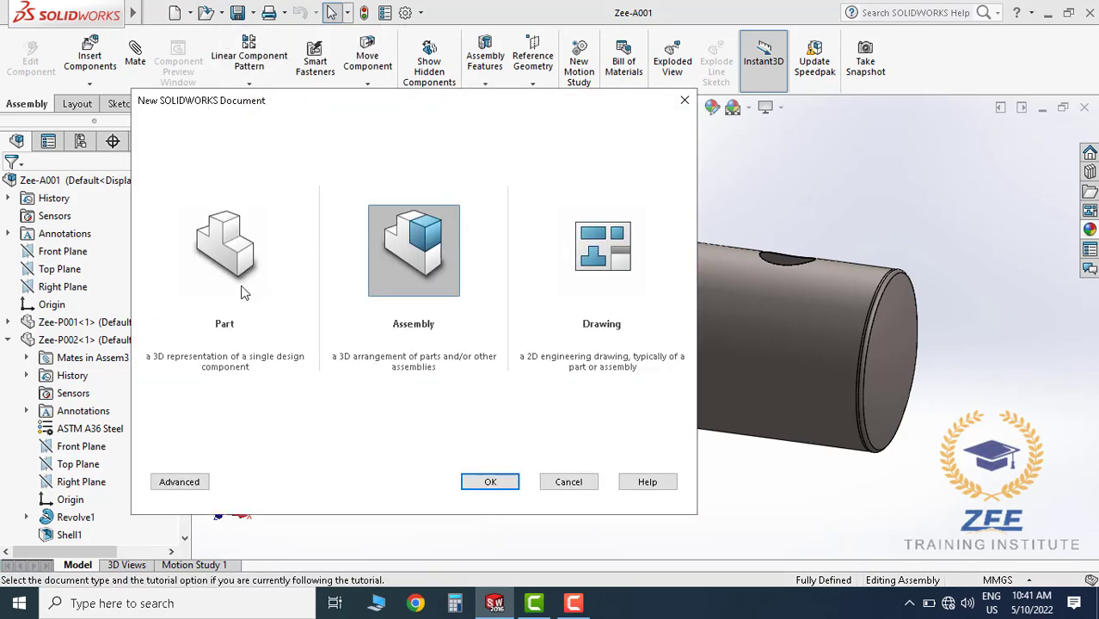
click(212, 258)
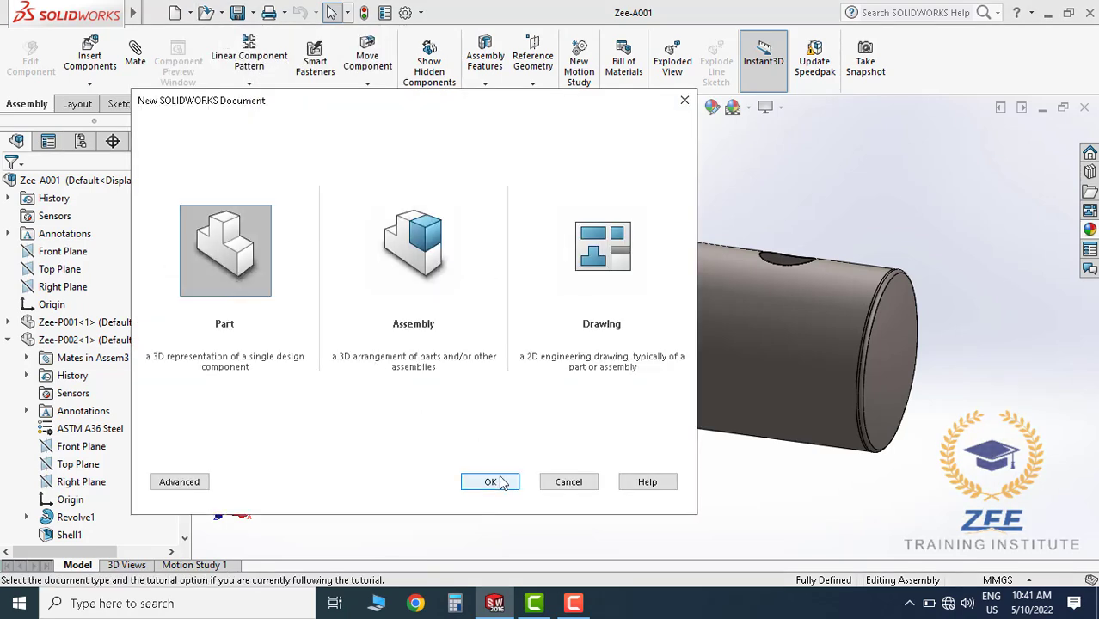
click(499, 482)
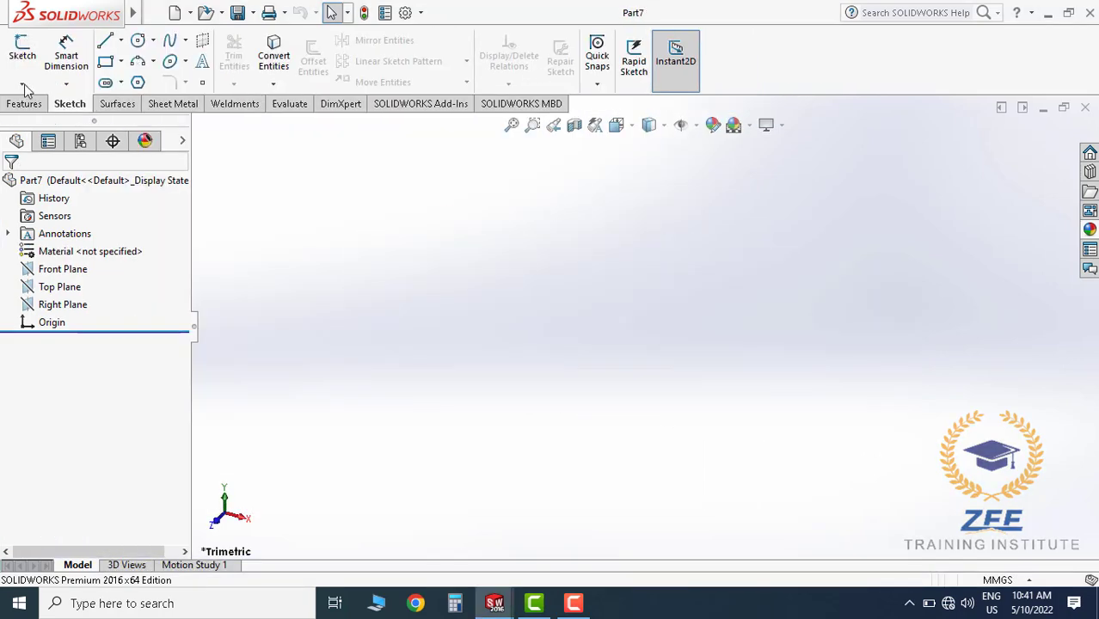
Start a sketch on the Front Plane and draw a circle centred on the origin with a radius of about 58 mm
click(22, 50)
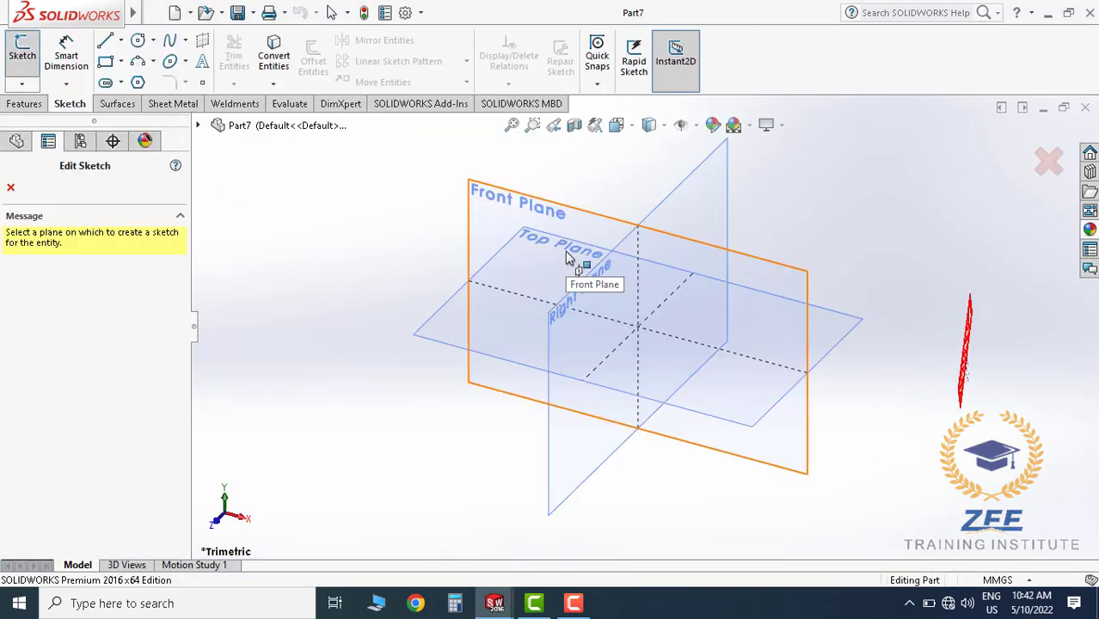
click(523, 203)
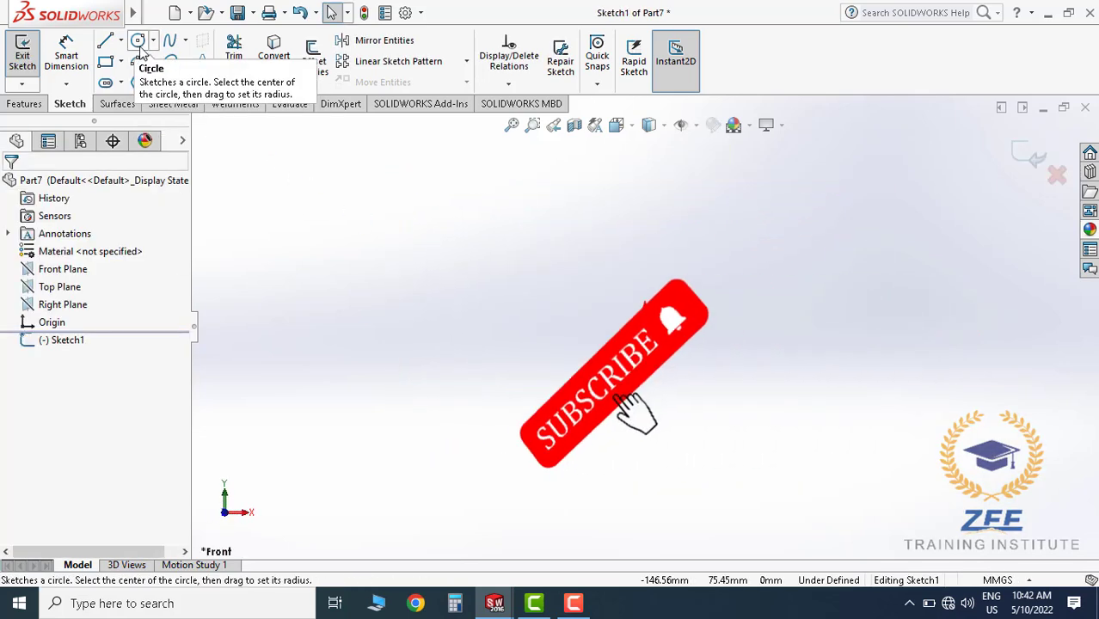
click(137, 40)
click(646, 328)
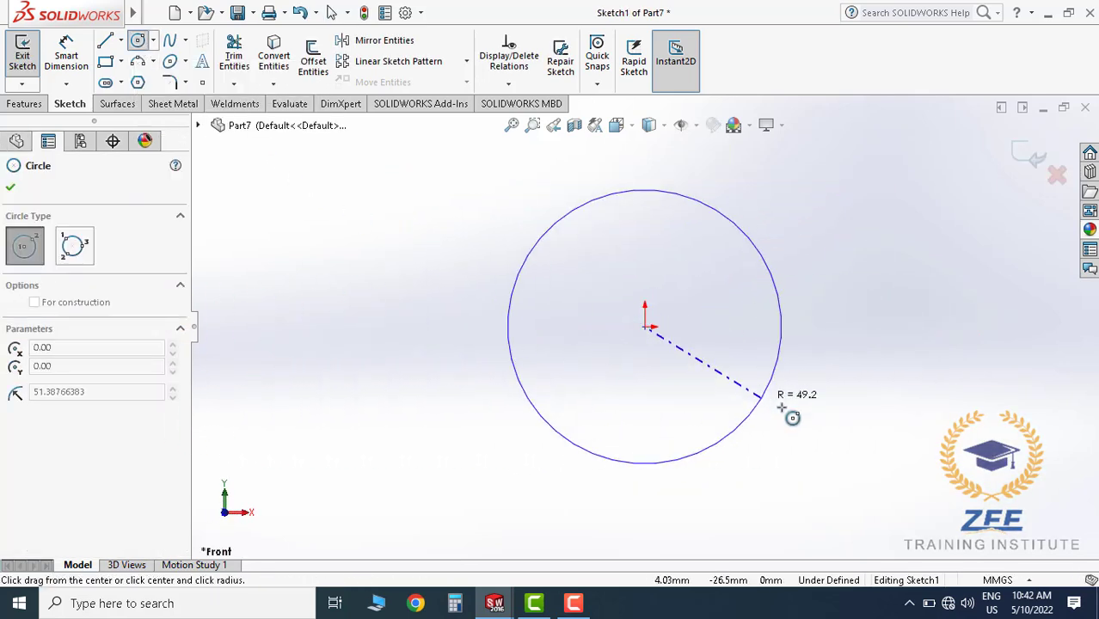
click(792, 418)
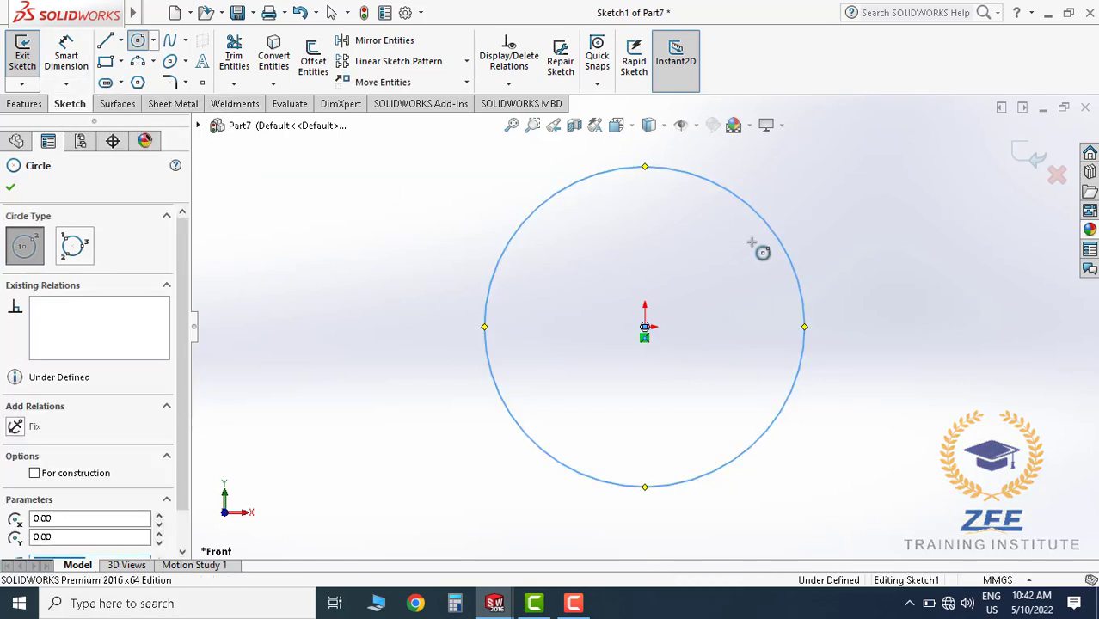
key(Escape)
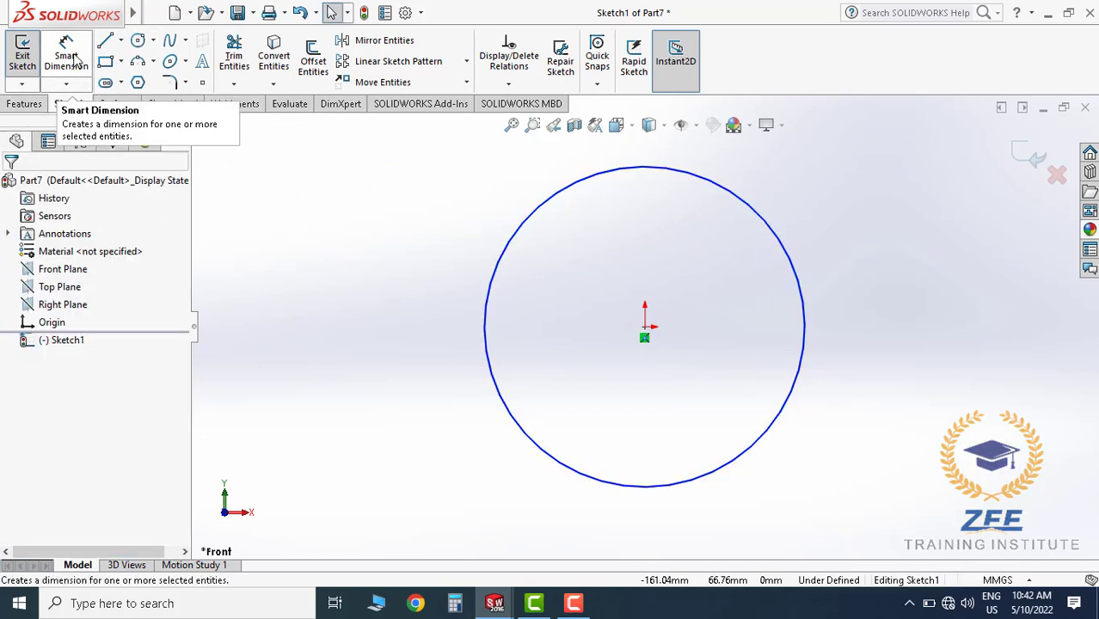
Dimension the circle's diameter to 2036 mm
click(722, 197)
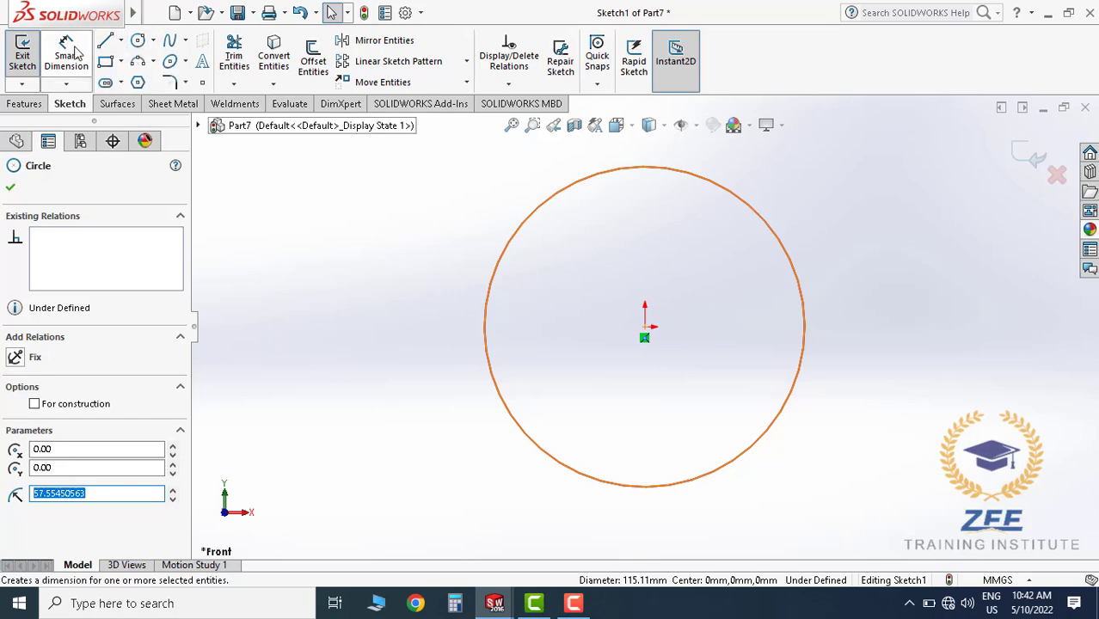
click(75, 54)
click(640, 169)
click(717, 314)
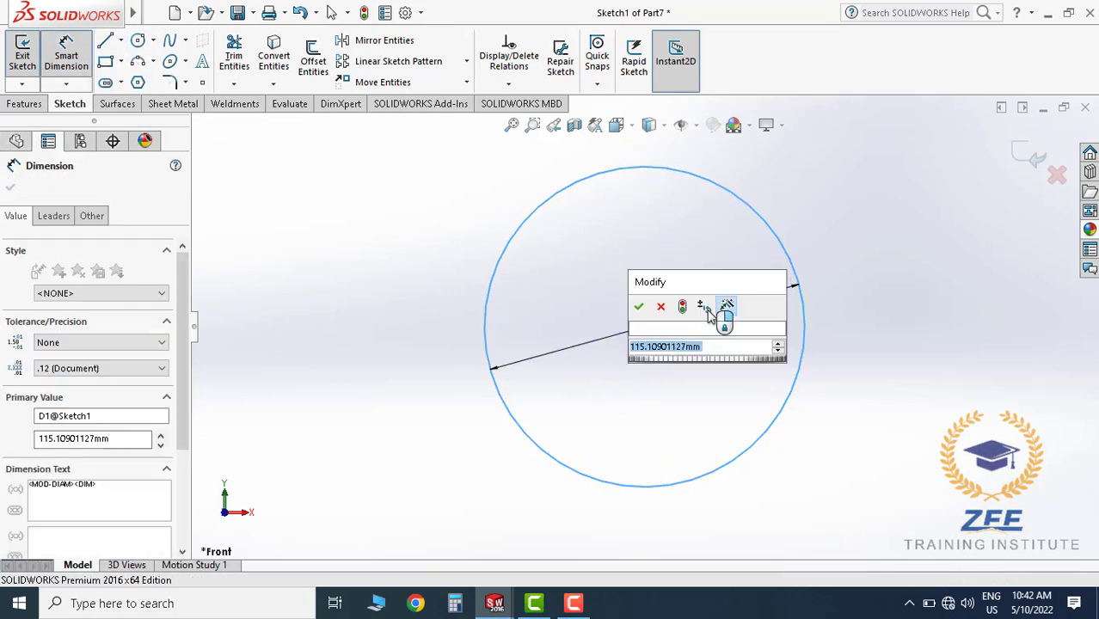
text(2036)
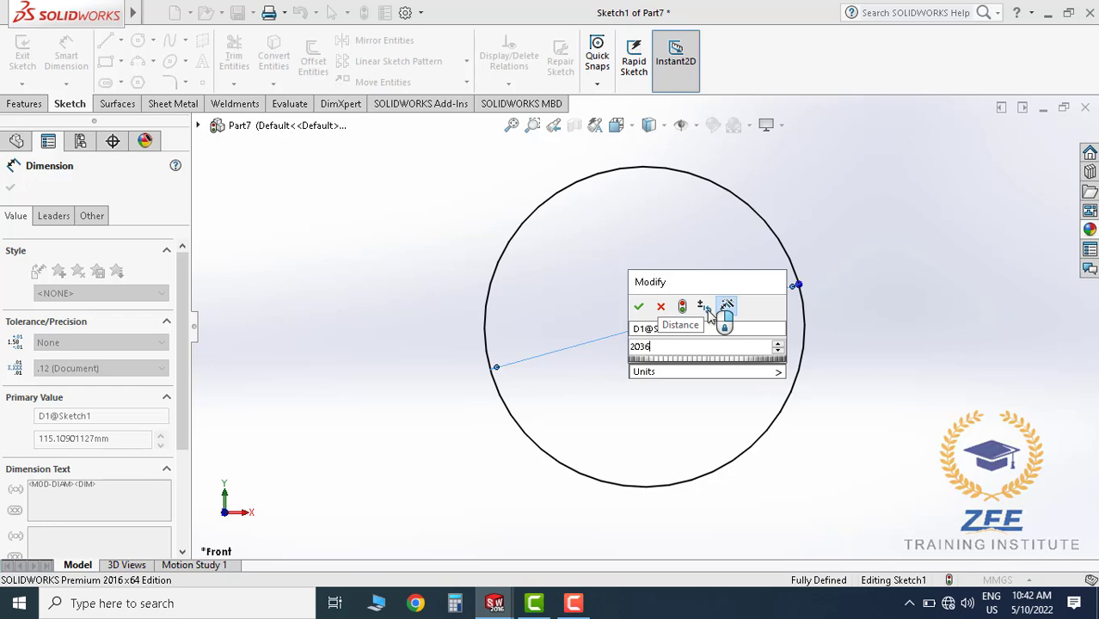
key(Return)
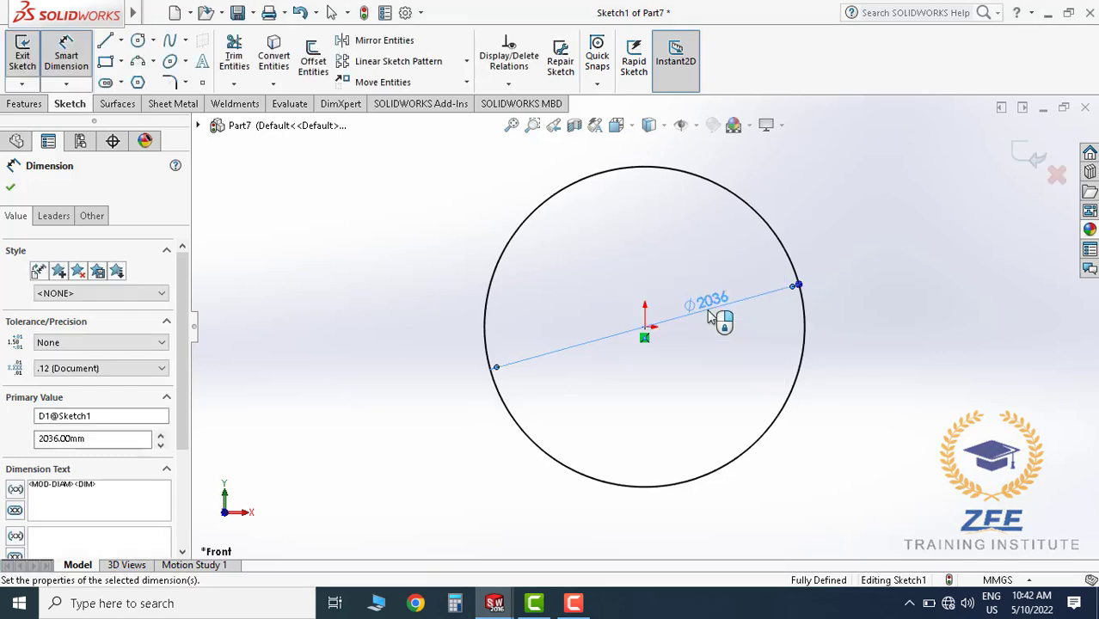
key(Escape)
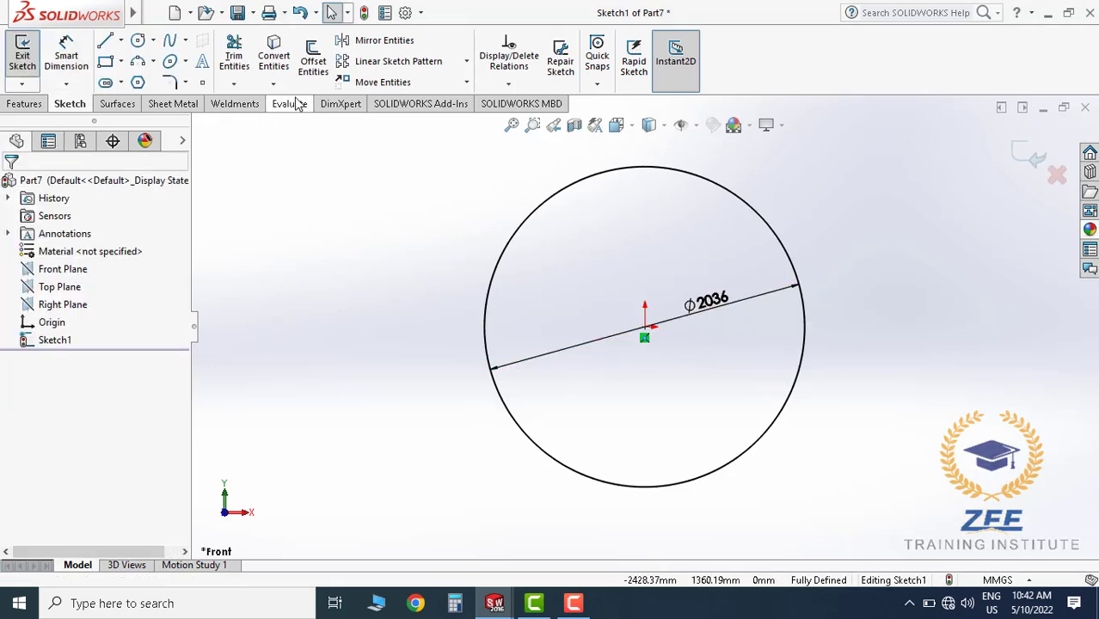
Sketch two centerlines from the origin to the circle, one to its lower-left side and one to its lower-right side
scroll(676, 367, down, 2)
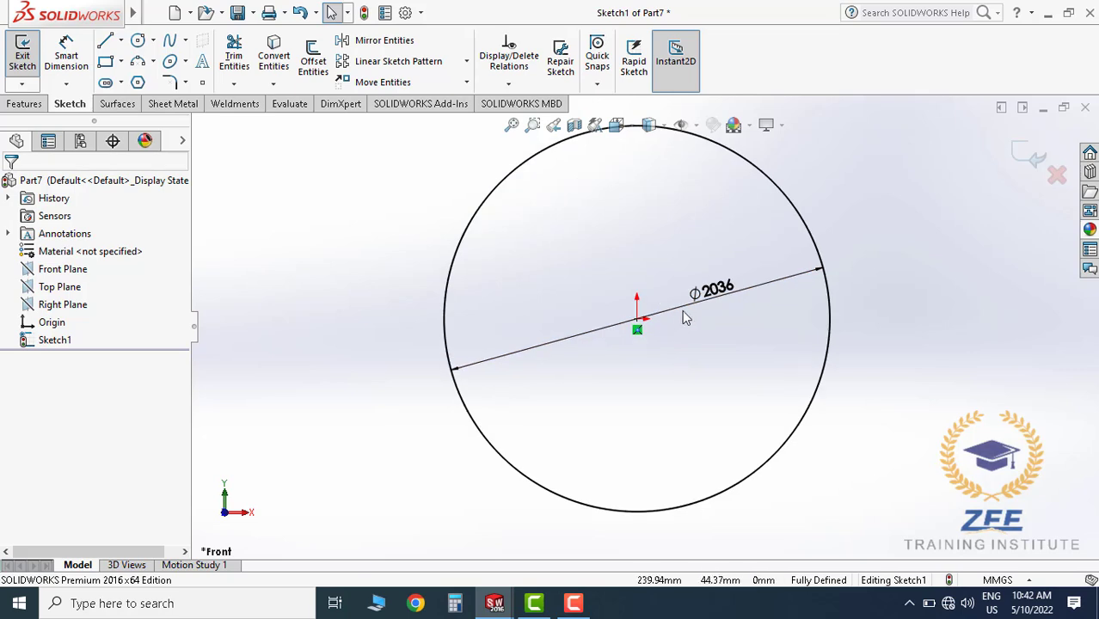
click(120, 40)
click(144, 80)
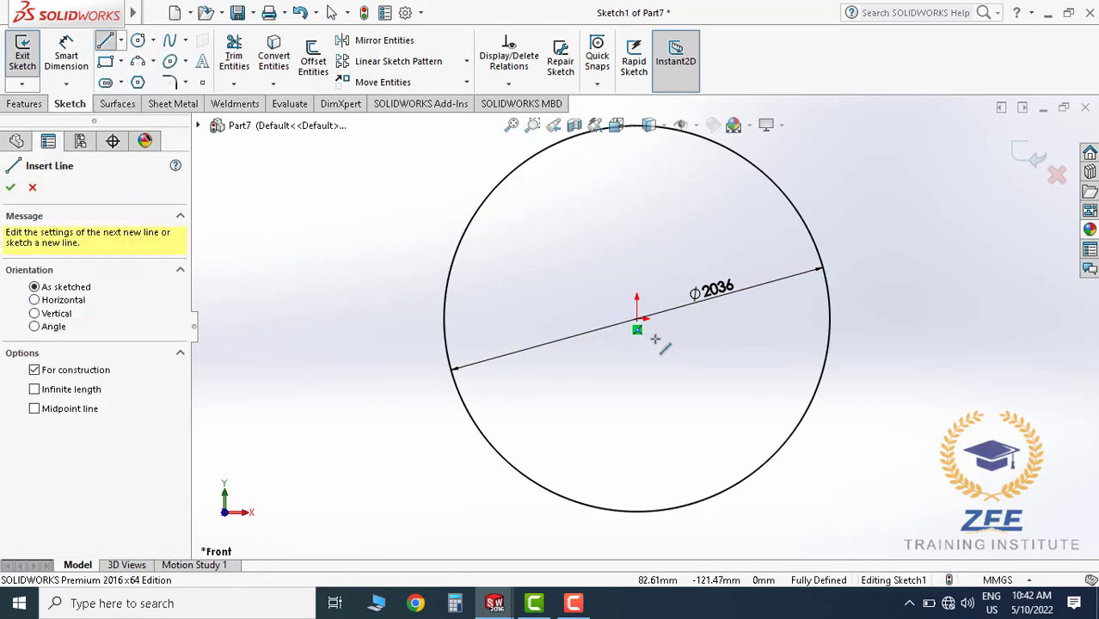
click(637, 323)
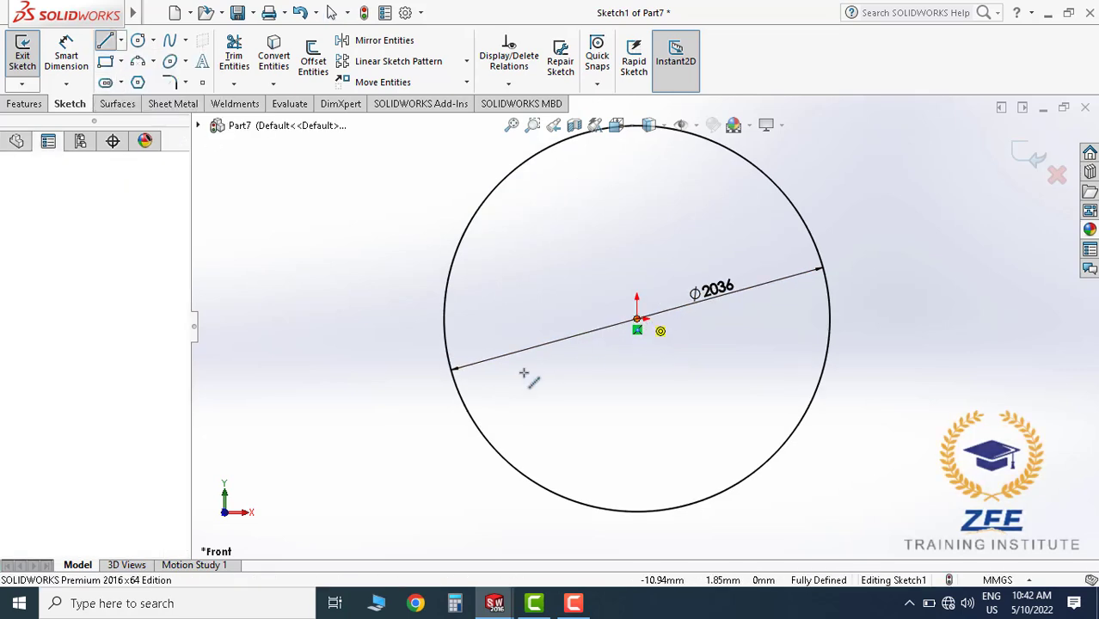
click(459, 393)
key(Escape)
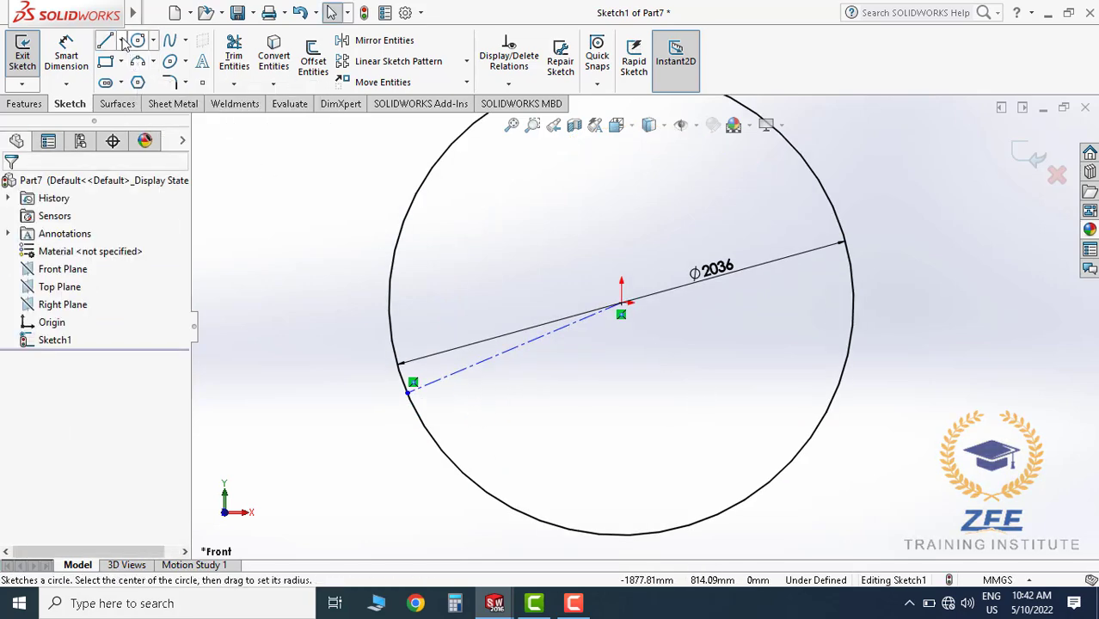
click(120, 41)
click(133, 80)
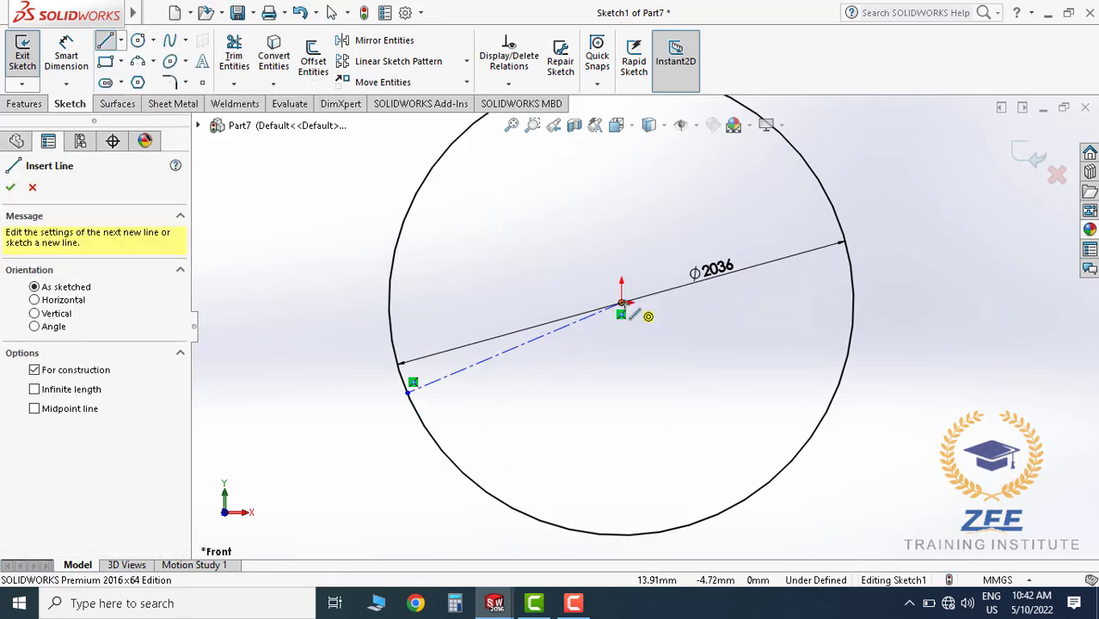
click(622, 304)
click(834, 393)
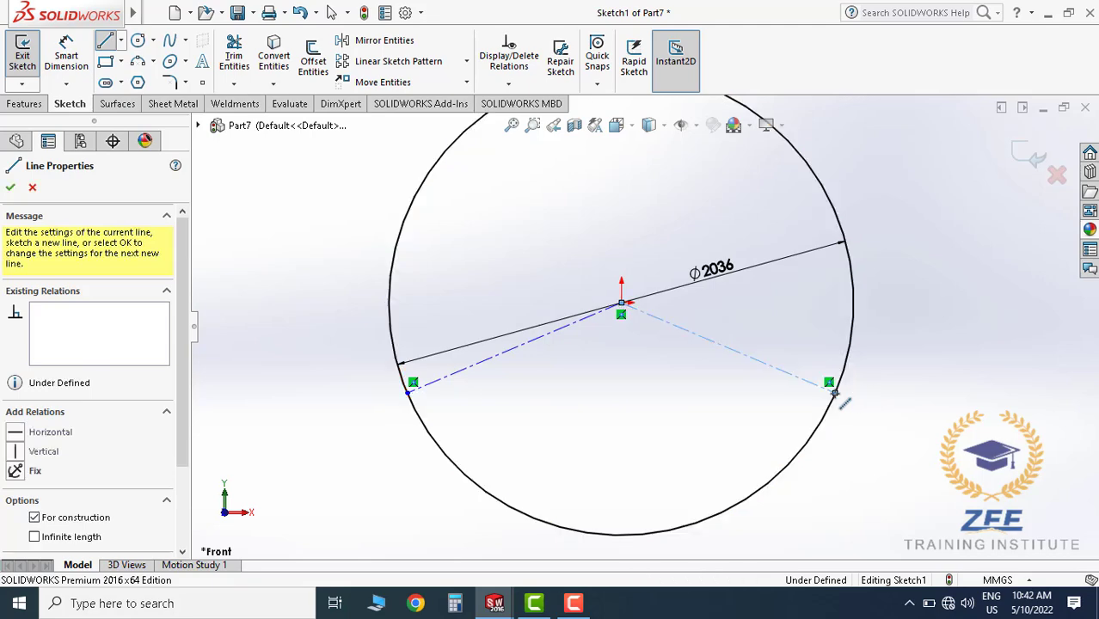
key(Escape)
Add a horizontal relation between the outer endpoints of the two centerlines
click(409, 394)
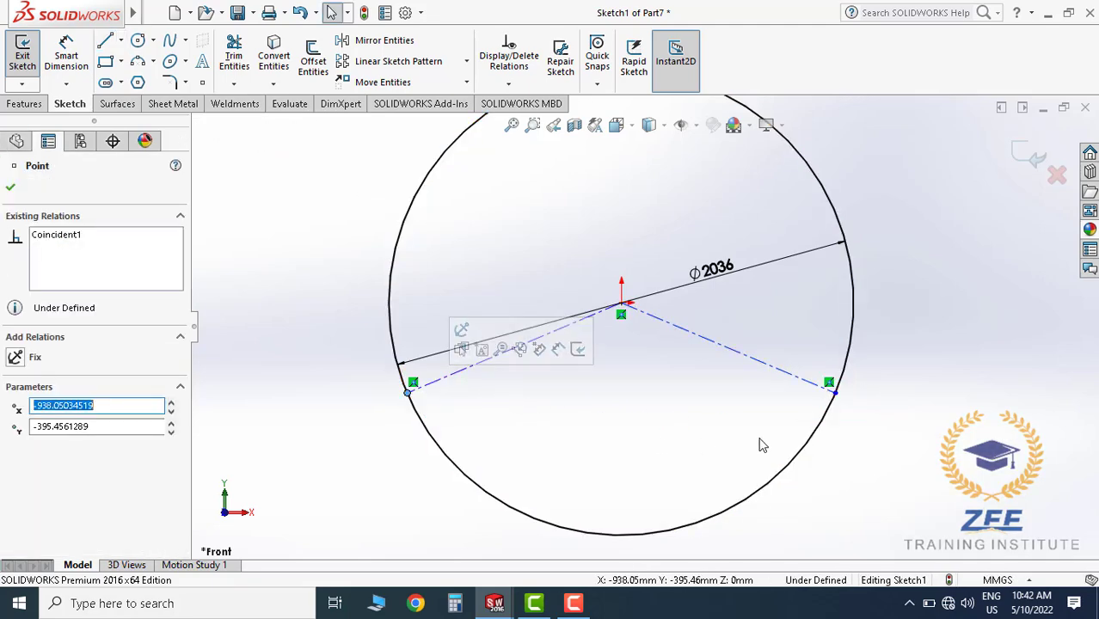
ctrl+click(835, 394)
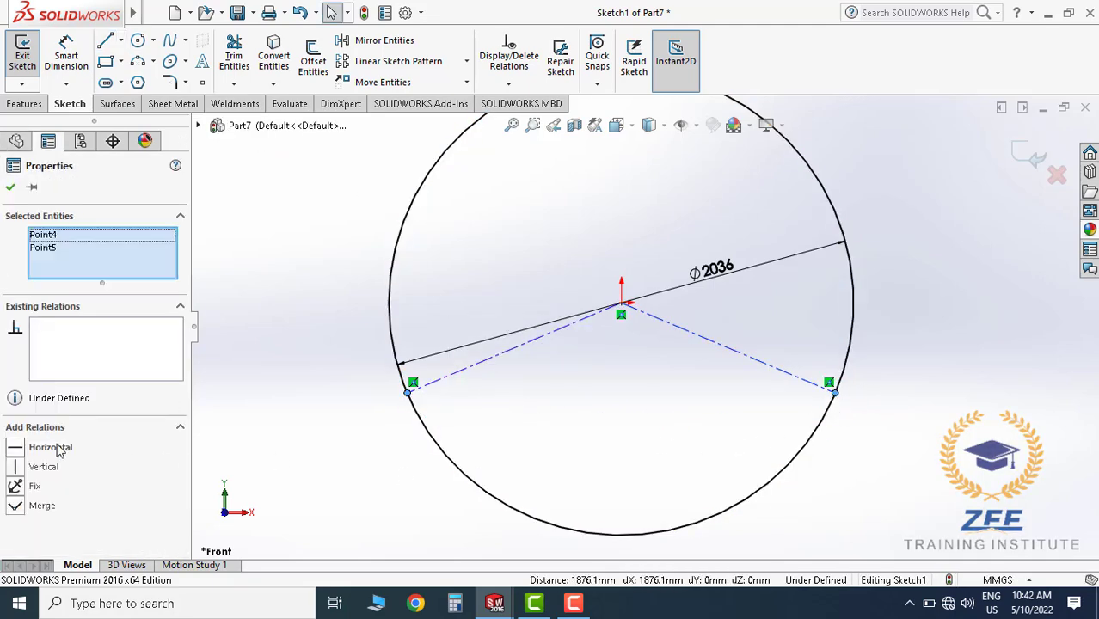
click(307, 478)
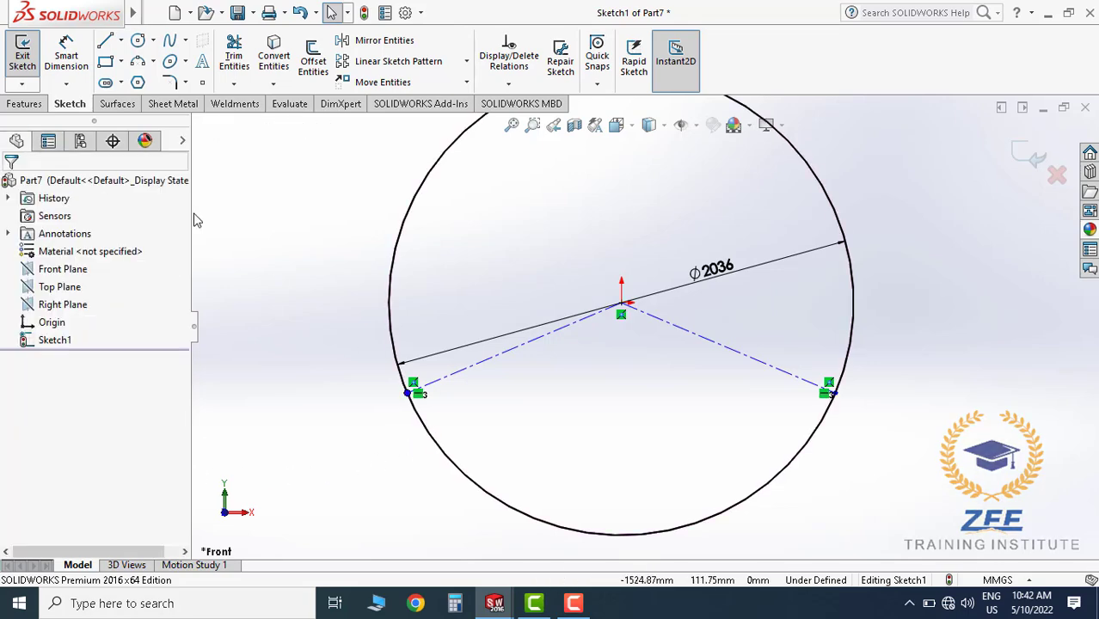
Dimension the angle between the two centerlines below the origin to 156°
click(66, 56)
click(530, 347)
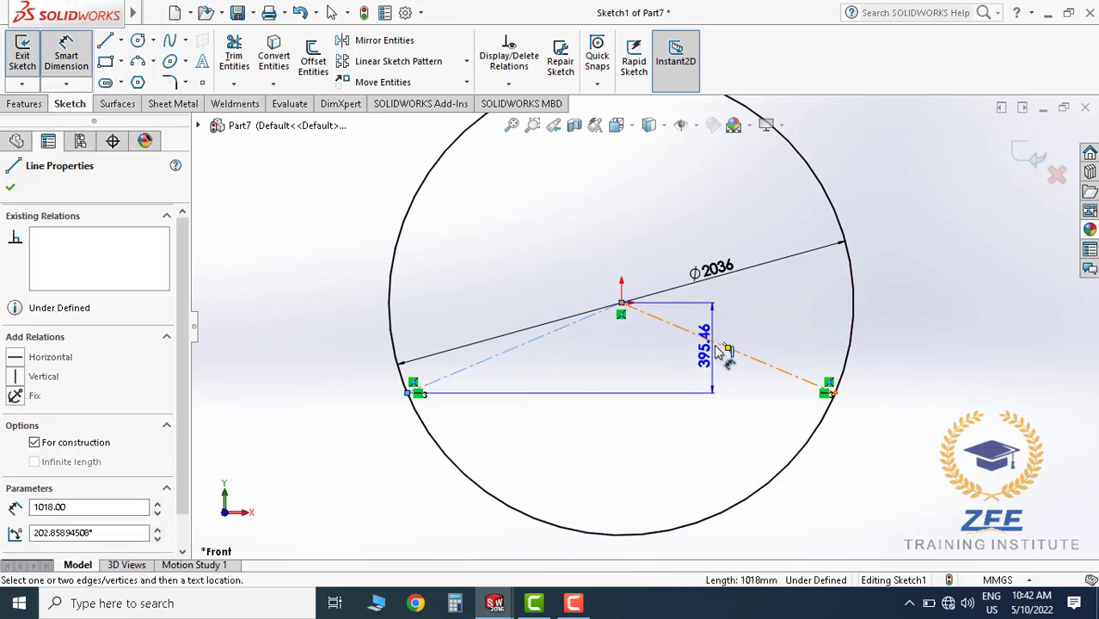
click(702, 351)
click(641, 388)
text(1)
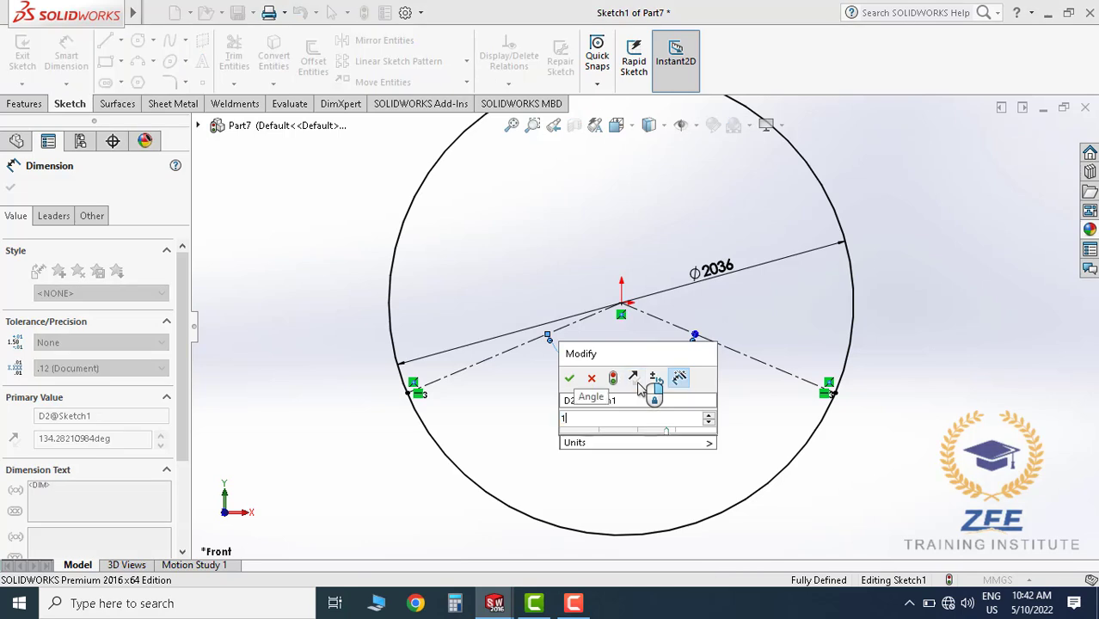
text(56)
key(Return)
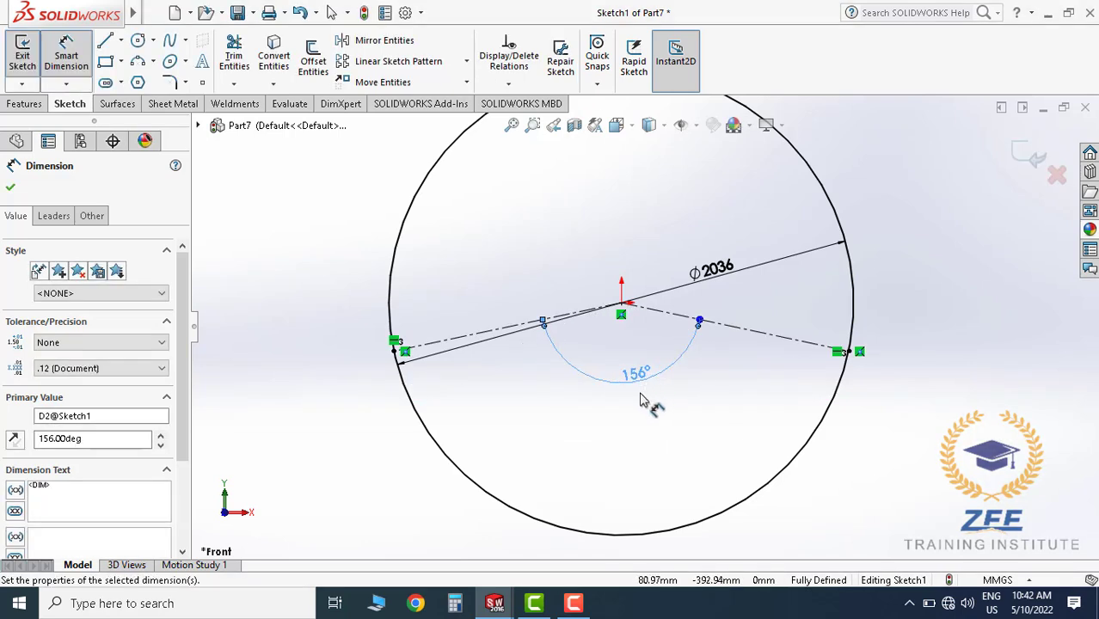
key(Escape)
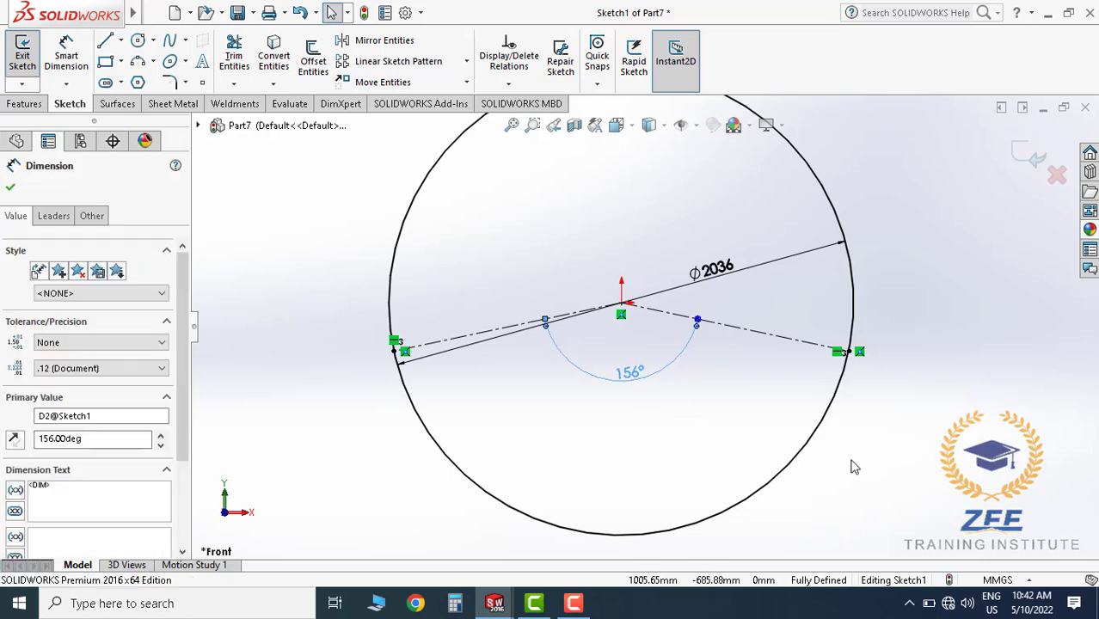
Trim away the upper part of the circle between the two centerline endpoints, leaving the lower arc
click(851, 465)
click(247, 63)
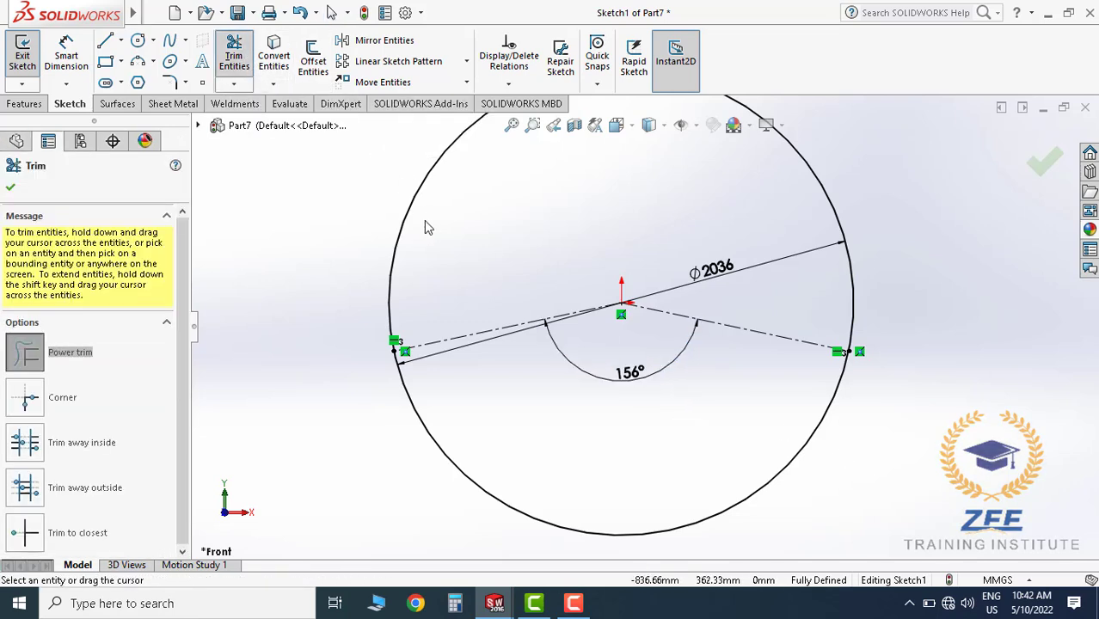
drag(429, 226, 400, 245)
key(Escape)
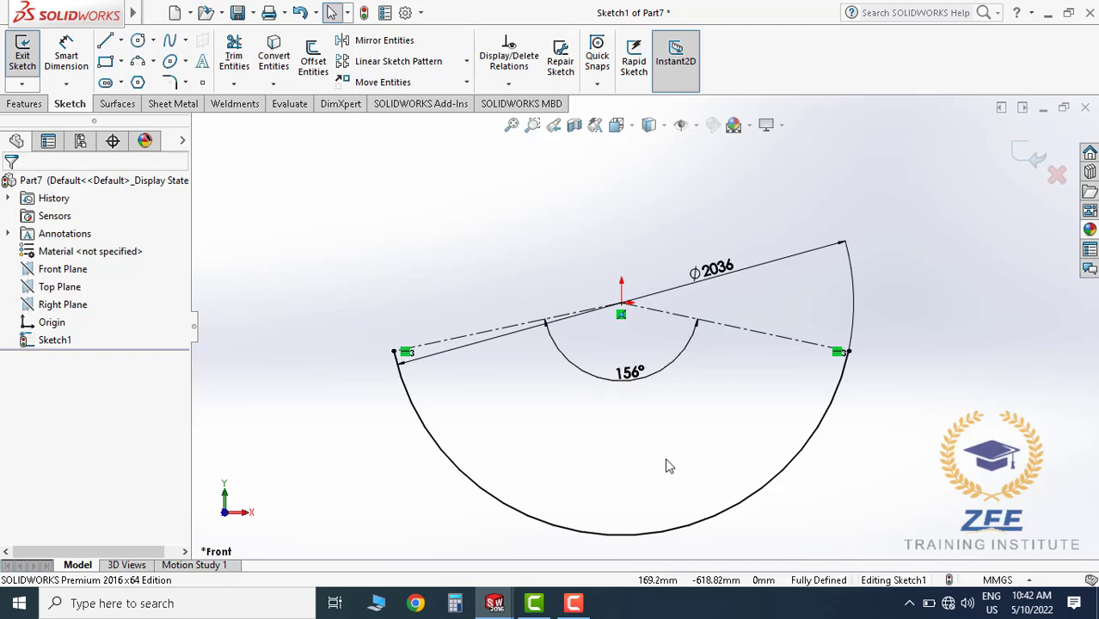
Offset the lower arc outward by 8 mm
scroll(663, 454, down, 2)
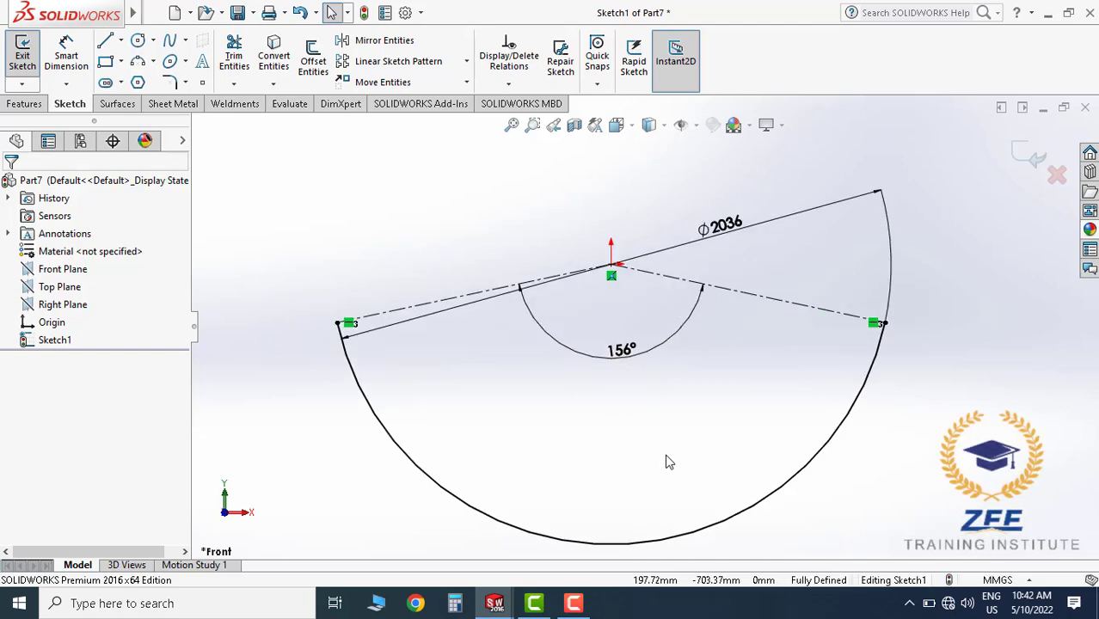
click(313, 60)
click(365, 366)
scroll(379, 319, down, 5)
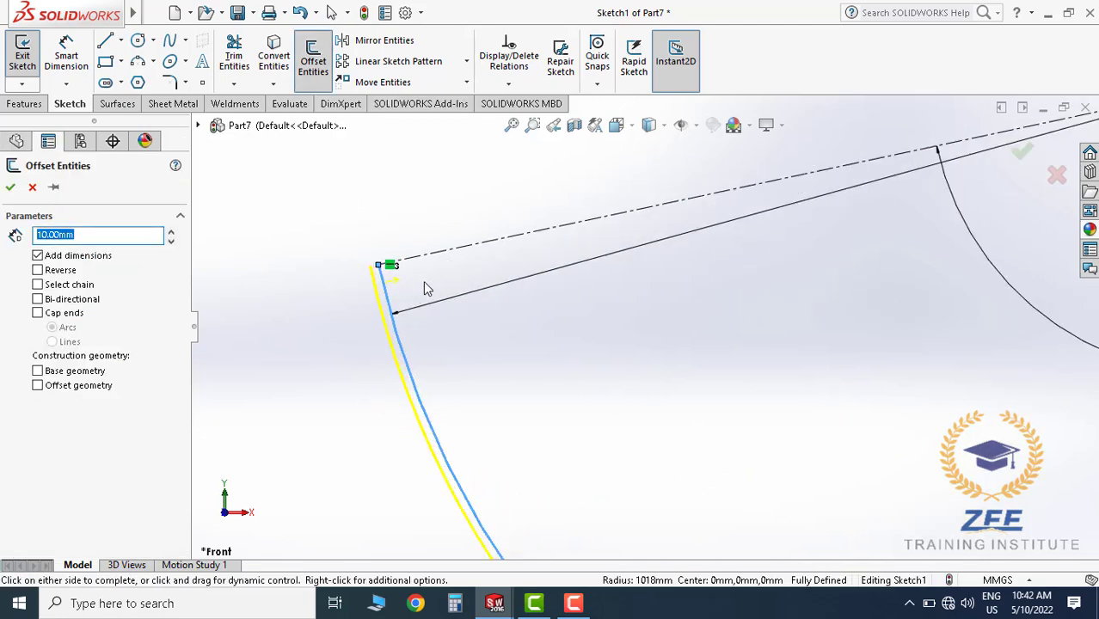
scroll(423, 289, down, 3)
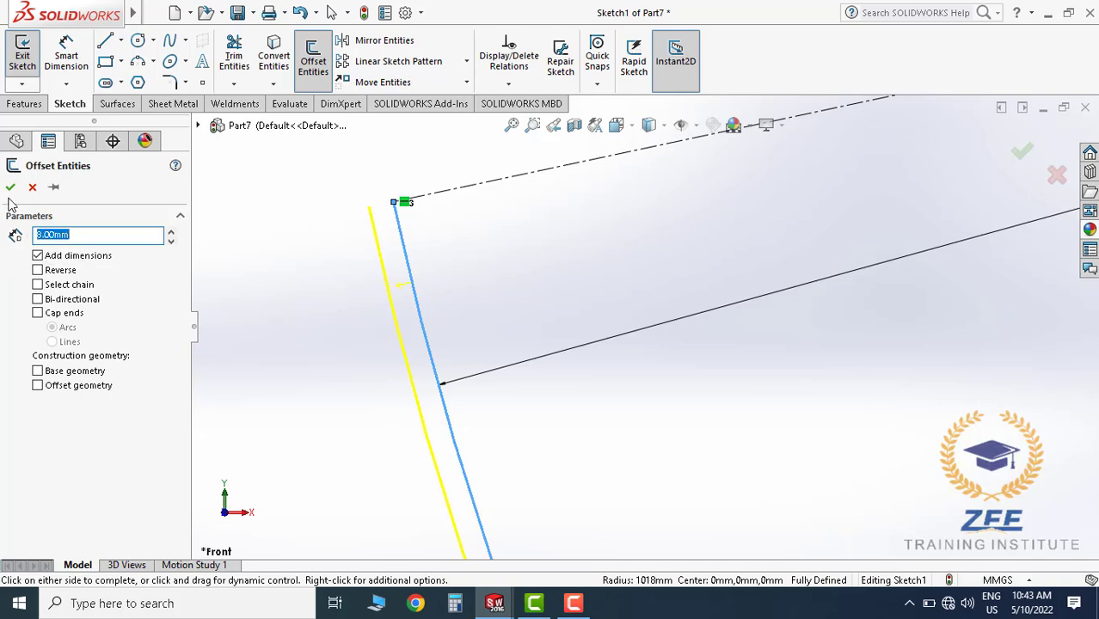
click(10, 189)
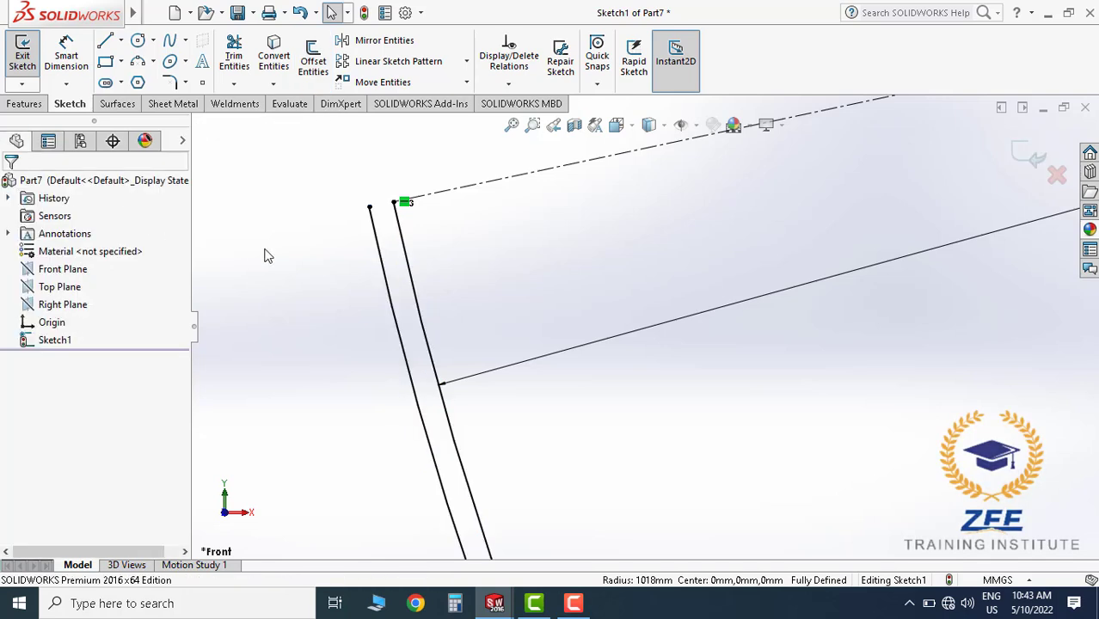
Close the left end of the two arcs with a line joining their endpoints
click(105, 40)
click(368, 208)
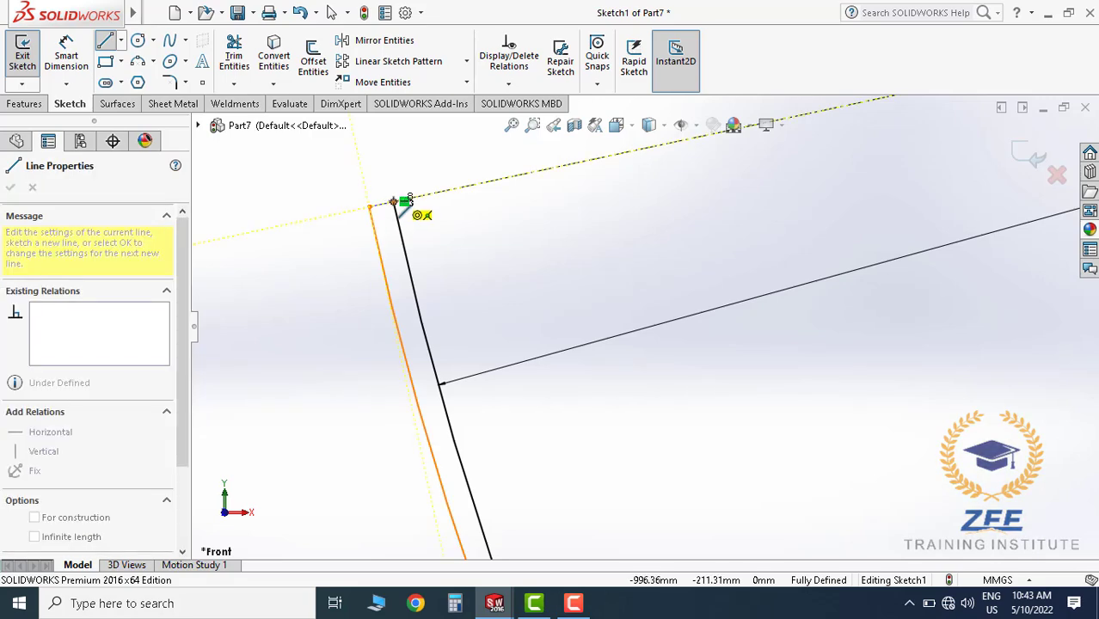
click(404, 203)
key(Escape)
scroll(829, 387, up, 6)
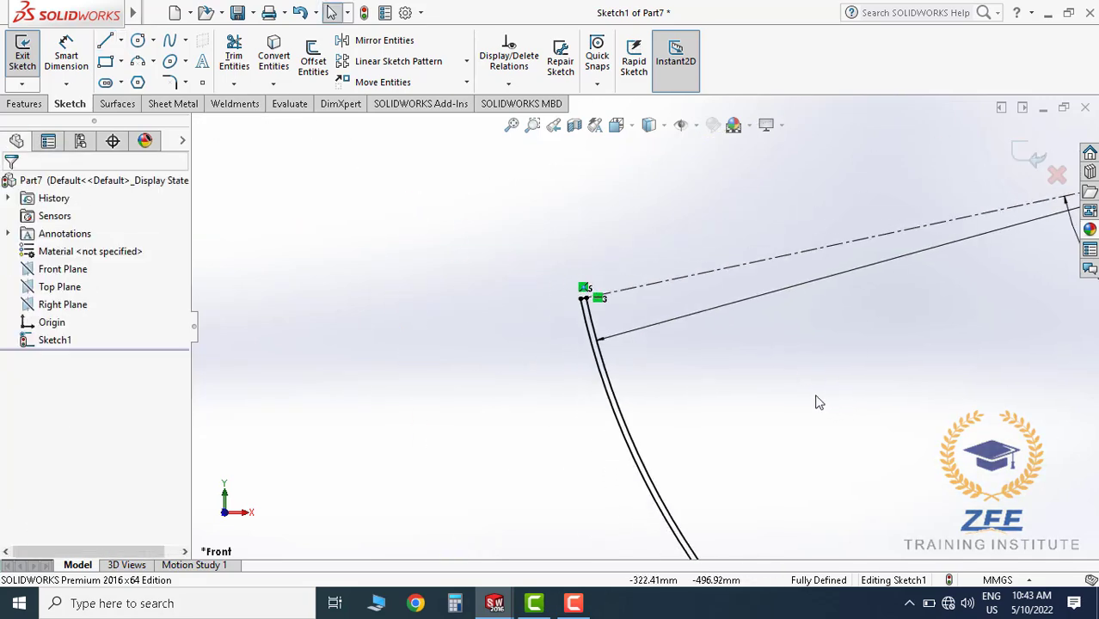
Close the right end of the two arcs with a line joining their endpoints
scroll(897, 341, down, 8)
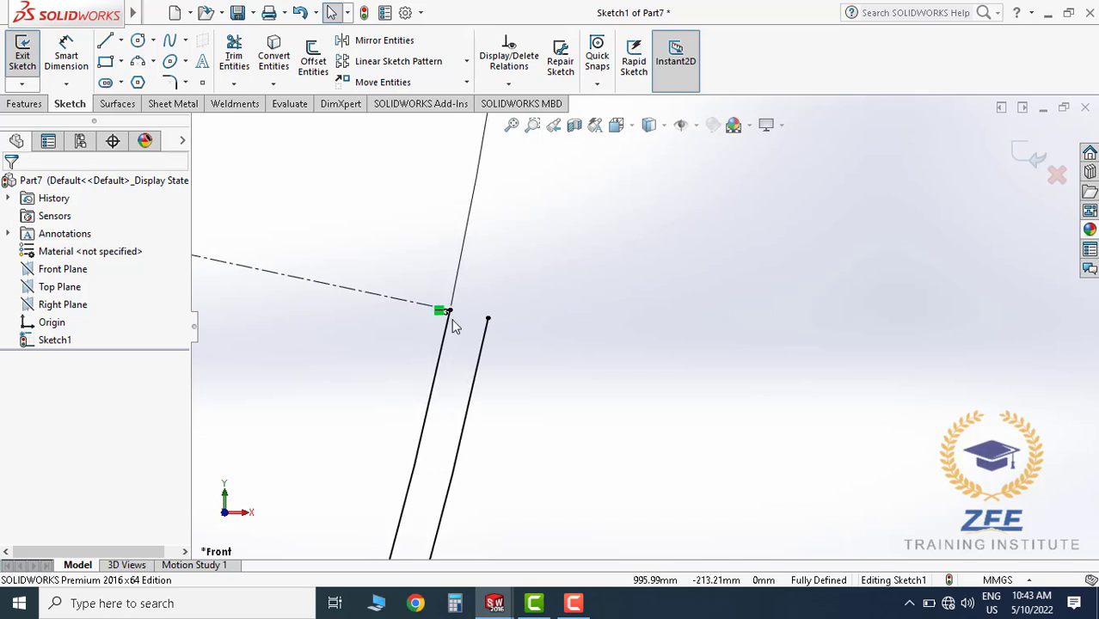
click(105, 42)
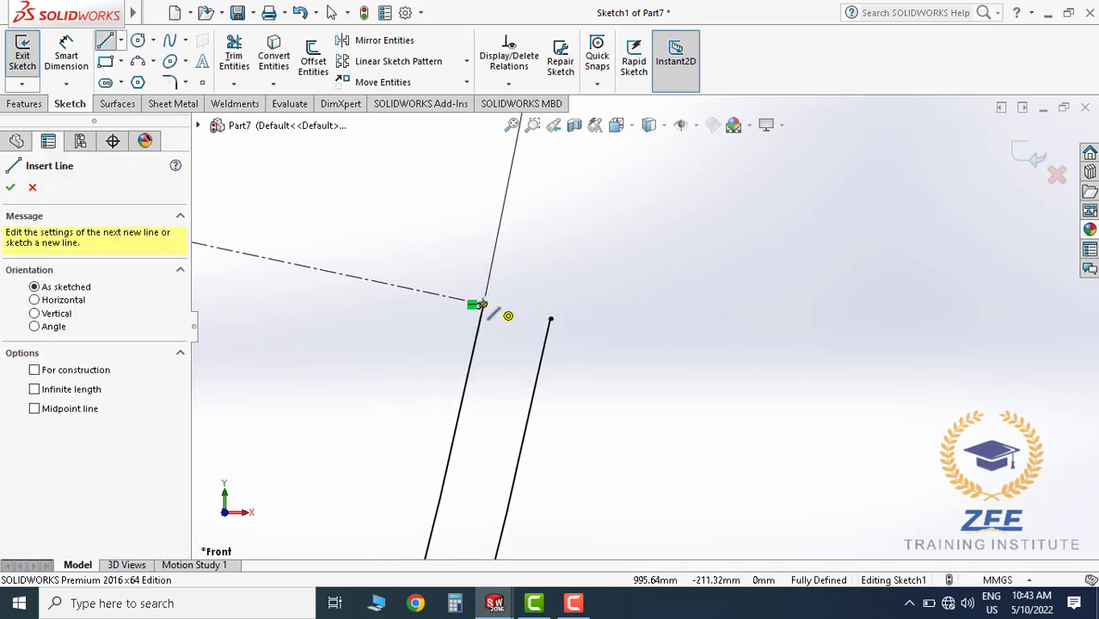
click(482, 305)
click(550, 319)
key(Escape)
scroll(563, 409, up, 3)
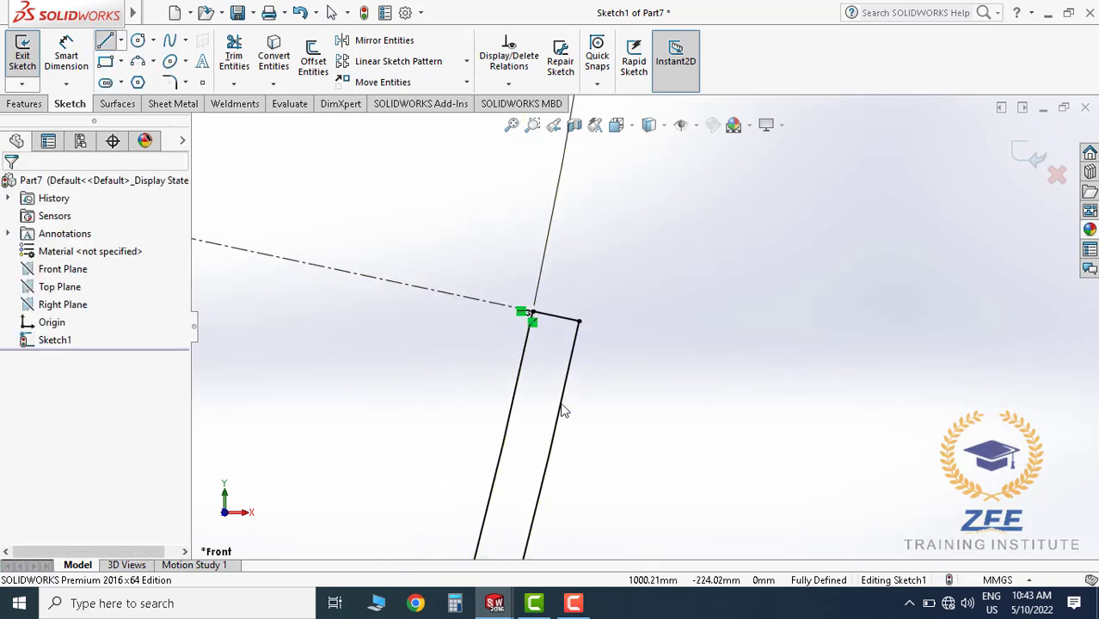
Extrude the closed arc profile 300 mm using the Mid Plane end condition
scroll(600, 425, up, 5)
scroll(589, 314, down, 2)
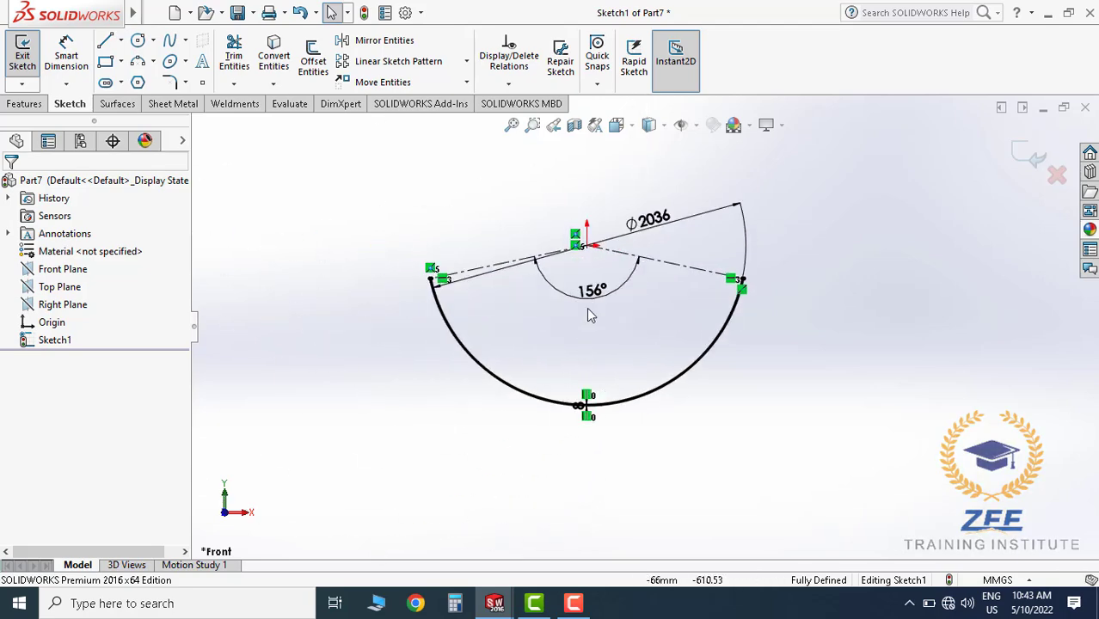
click(24, 103)
click(28, 58)
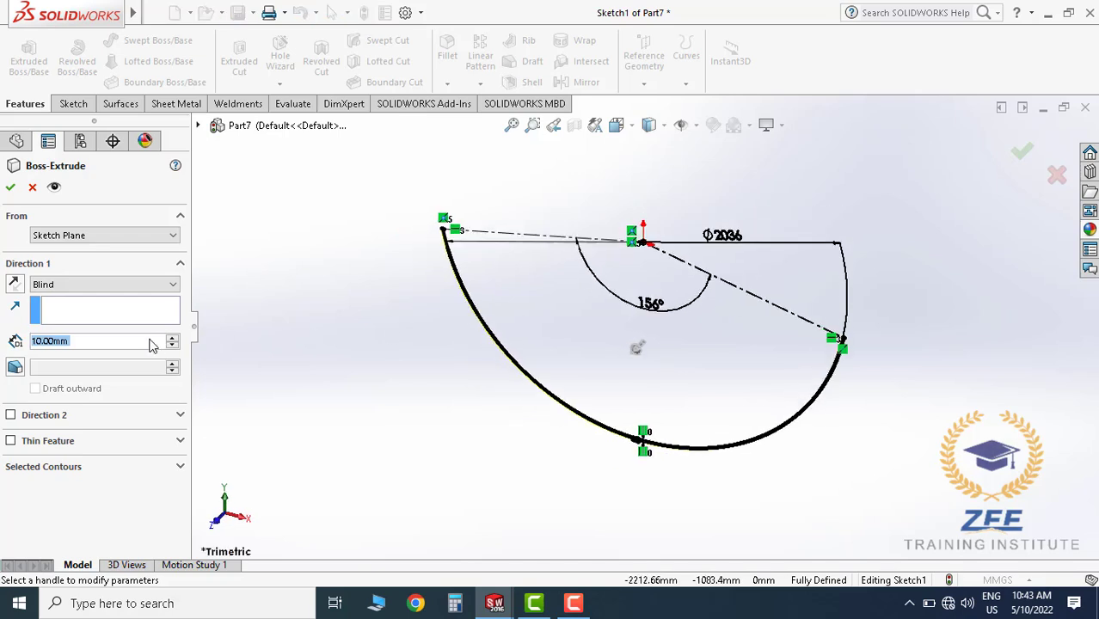
click(100, 341)
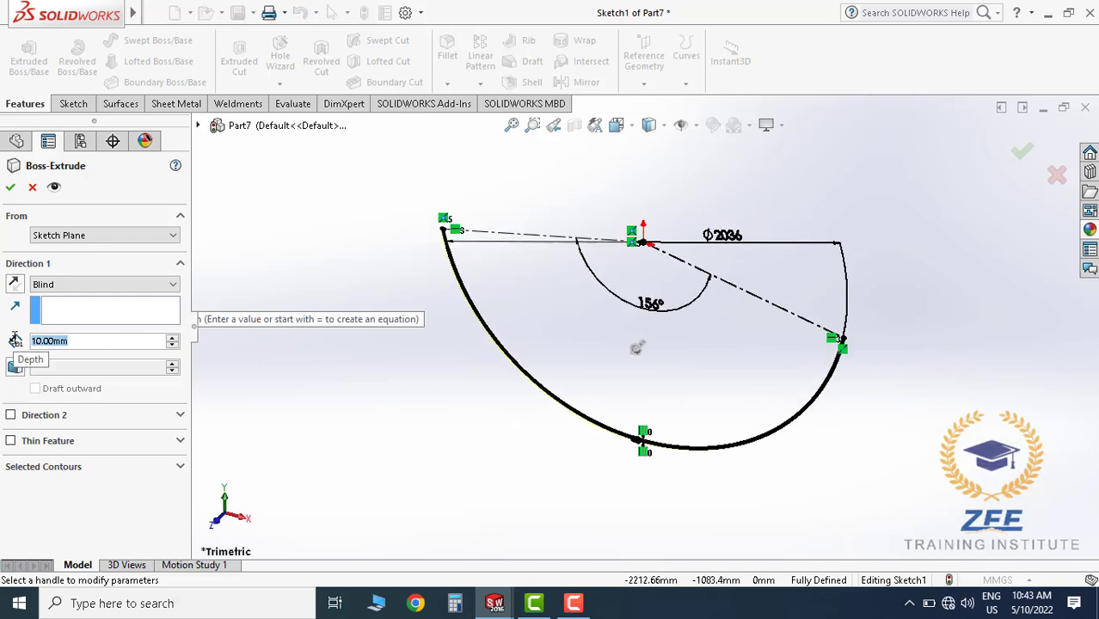
text(300)
key(Return)
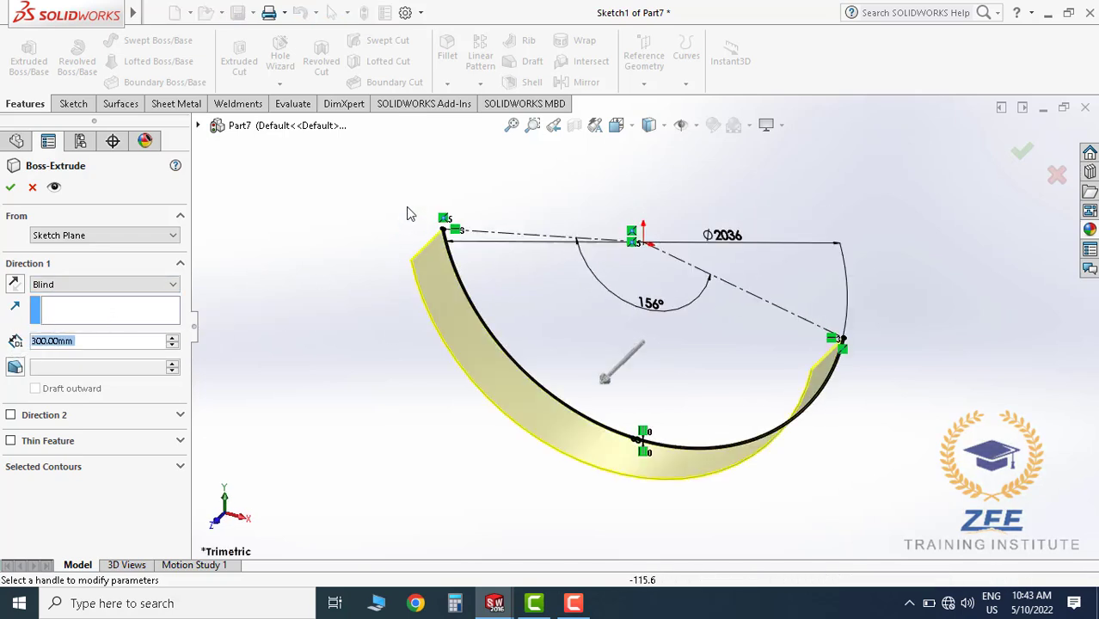
click(109, 288)
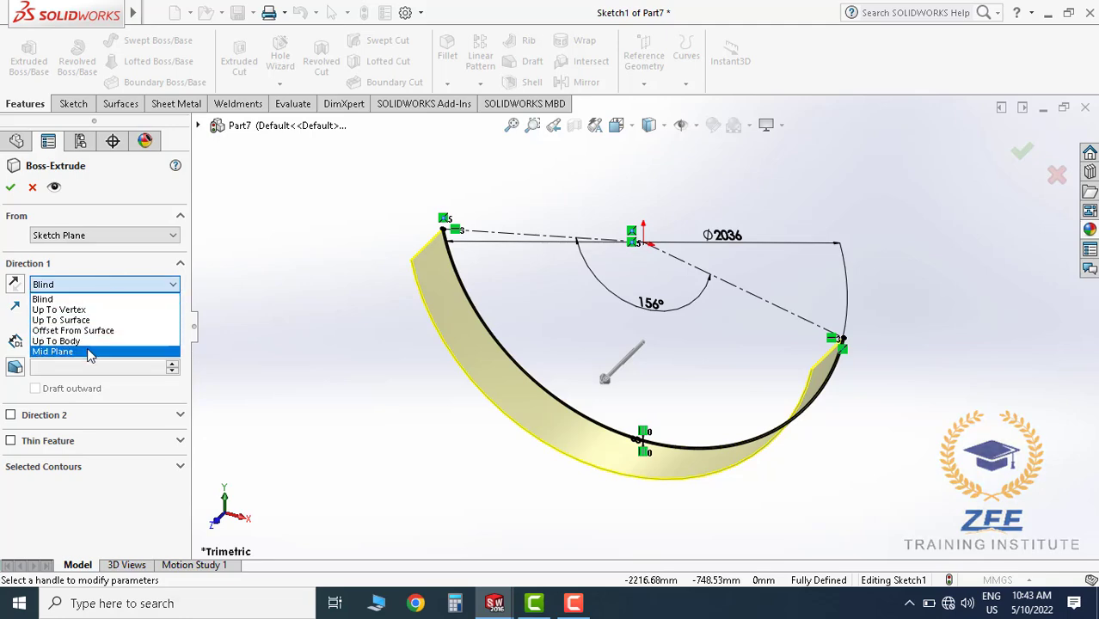
click(90, 356)
click(617, 125)
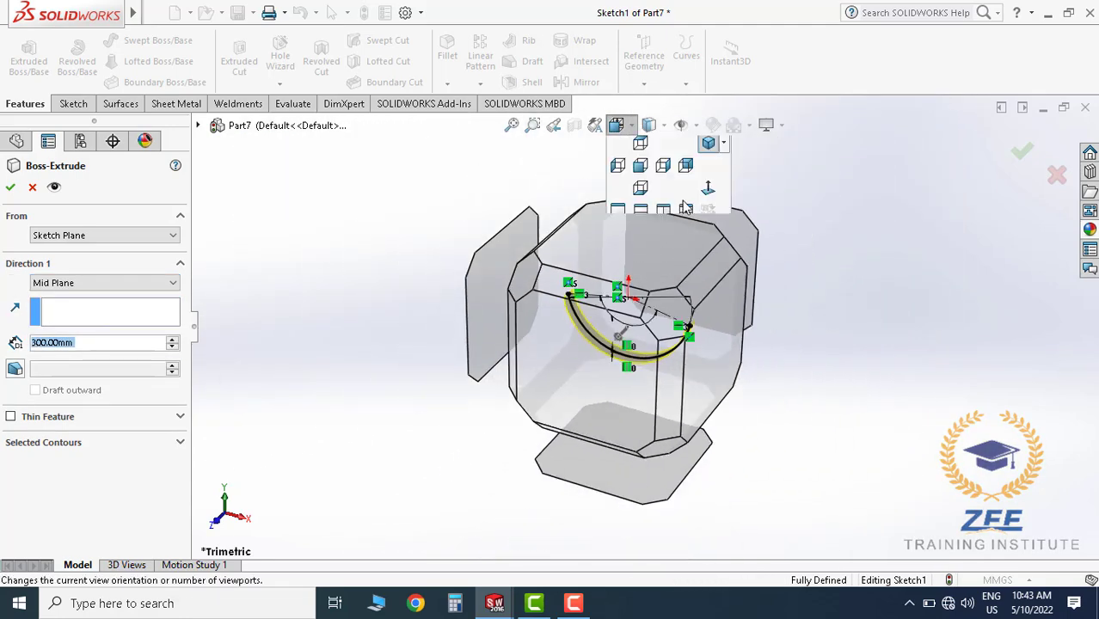
click(701, 176)
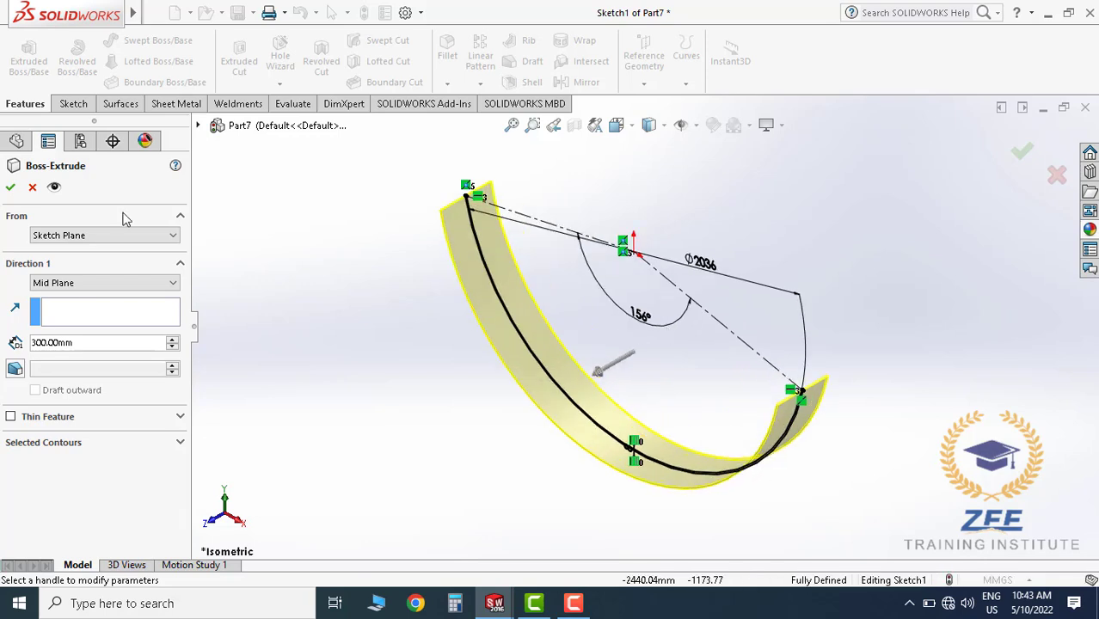
key(Return)
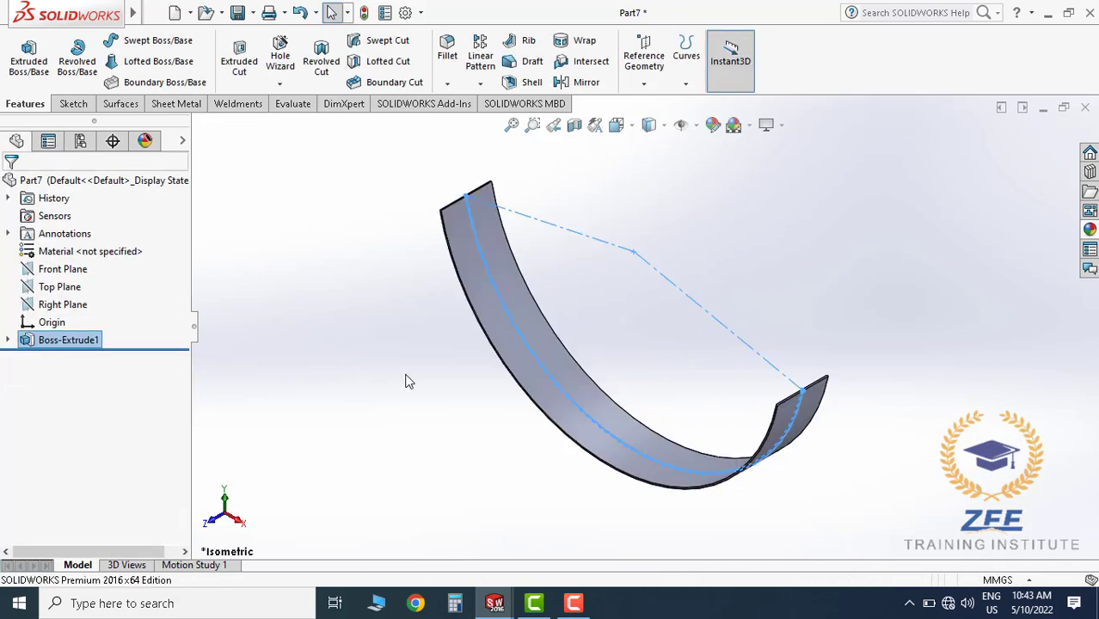
Set up a 30 mm radius fillet on the two short corner edges at one end of the curved plate
middle_drag(606, 442, 565, 351)
scroll(560, 351, down, 5)
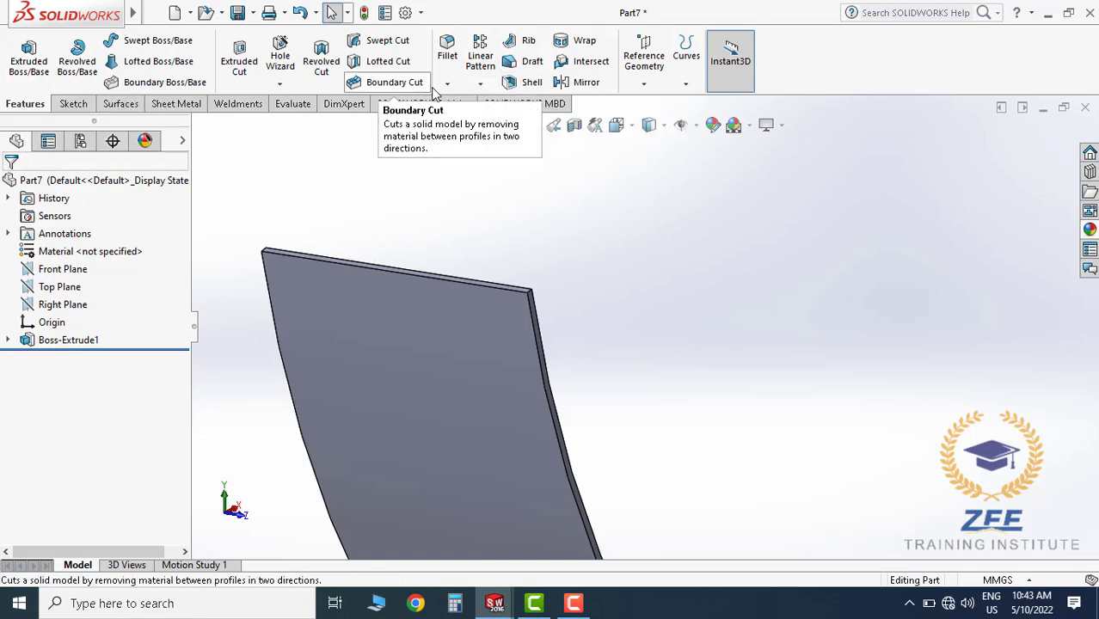
click(447, 52)
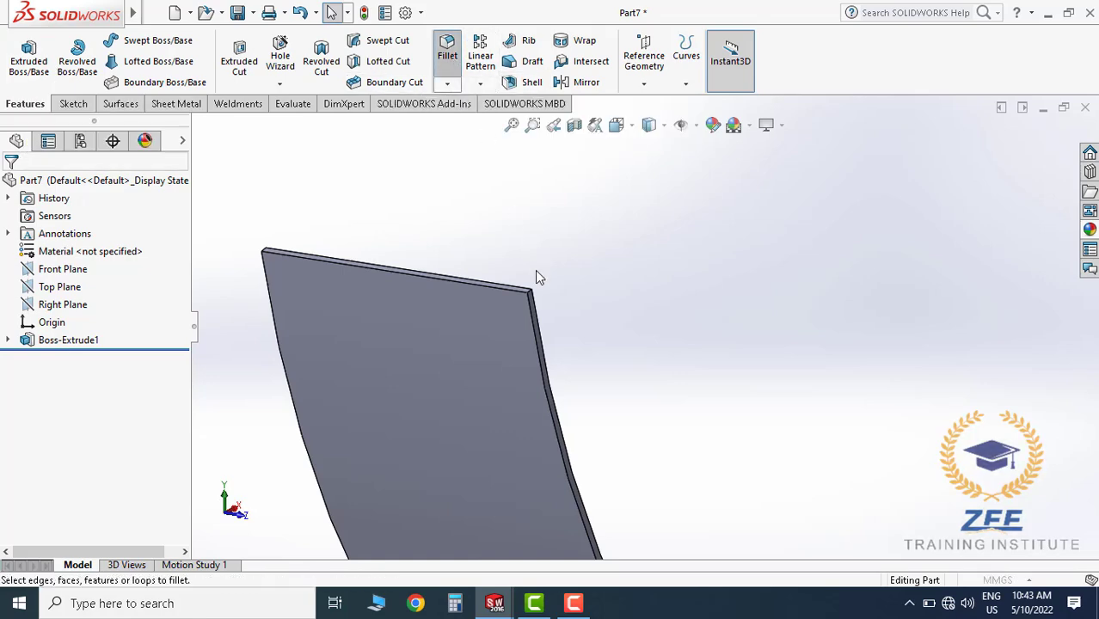
click(532, 298)
middle_drag(339, 311, 306, 226)
click(306, 226)
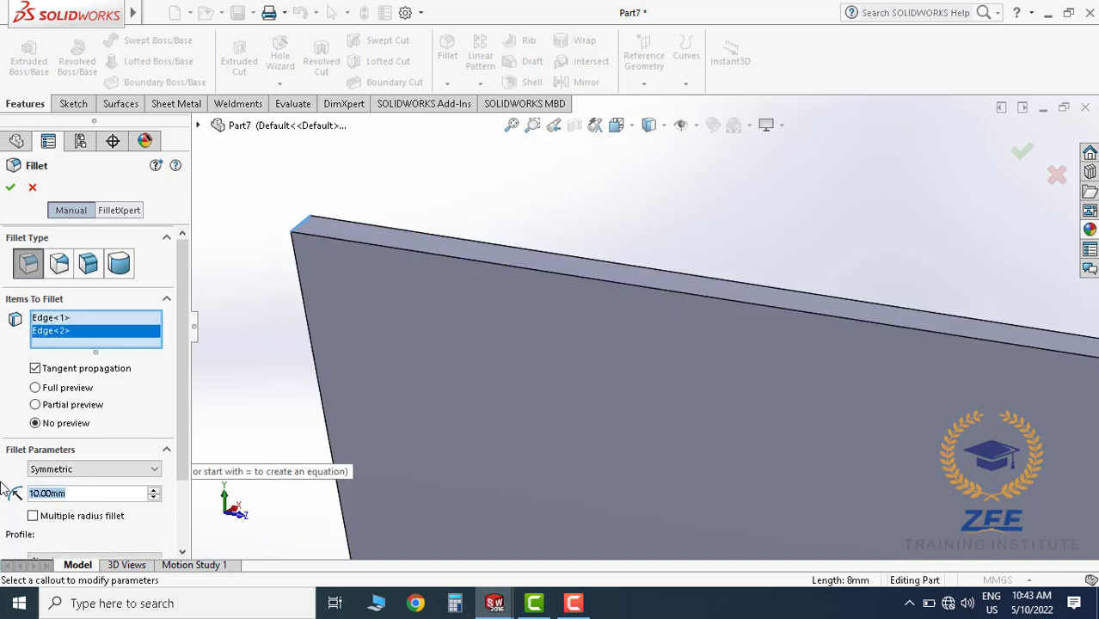
text(30)
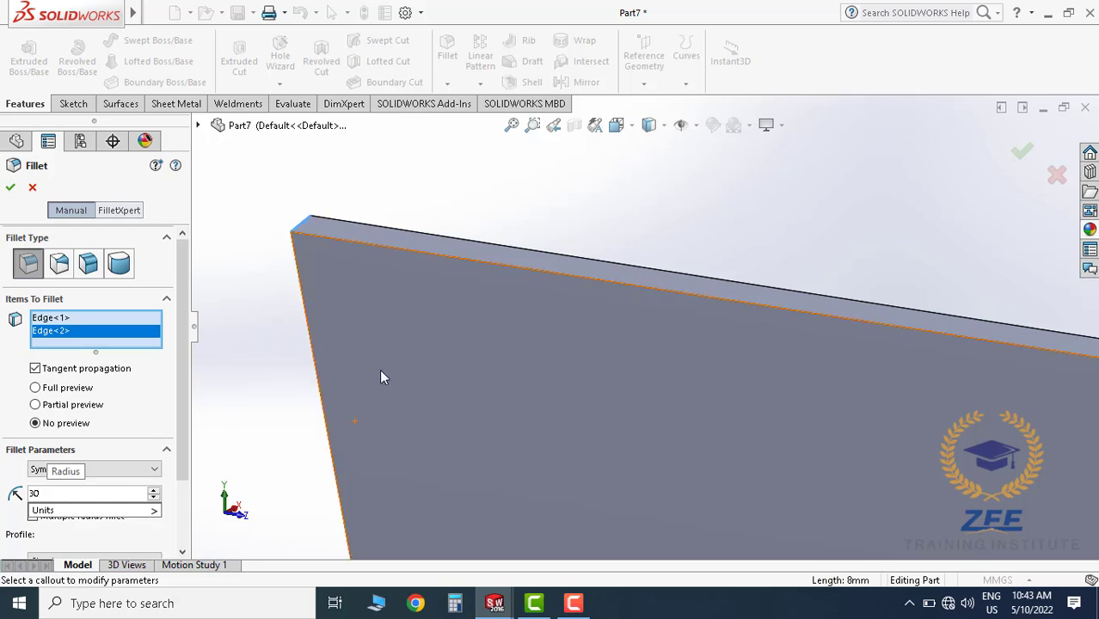
key(Return)
Add the two corner edges at the plate's other end to the fillet and complete it
middle_drag(267, 399, 815, 293)
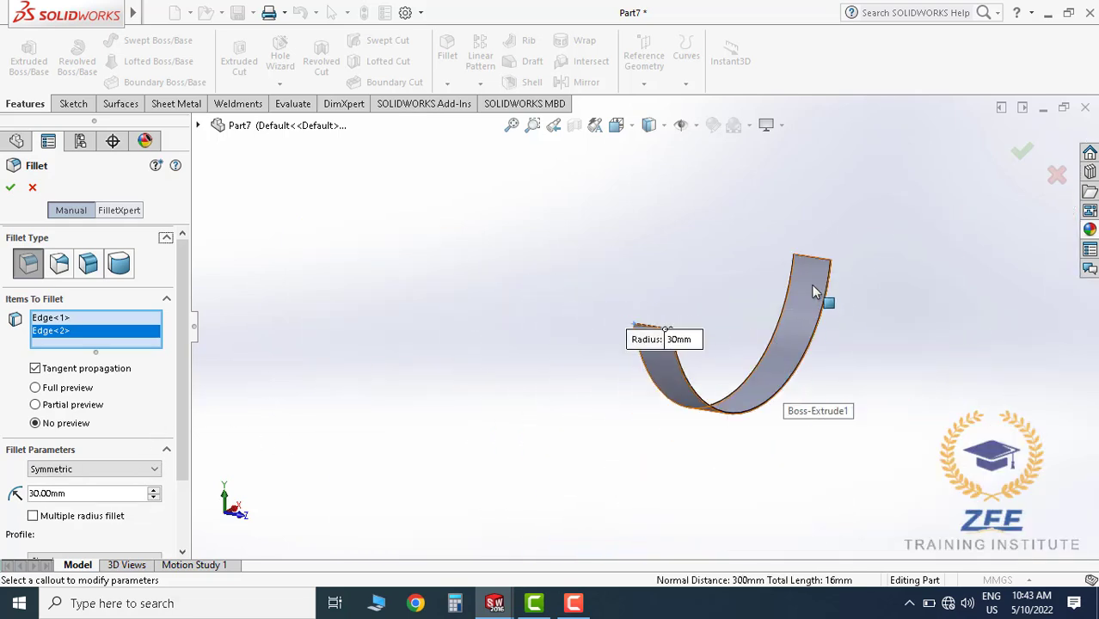
scroll(828, 263, down, 10)
click(673, 191)
scroll(620, 274, up, 4)
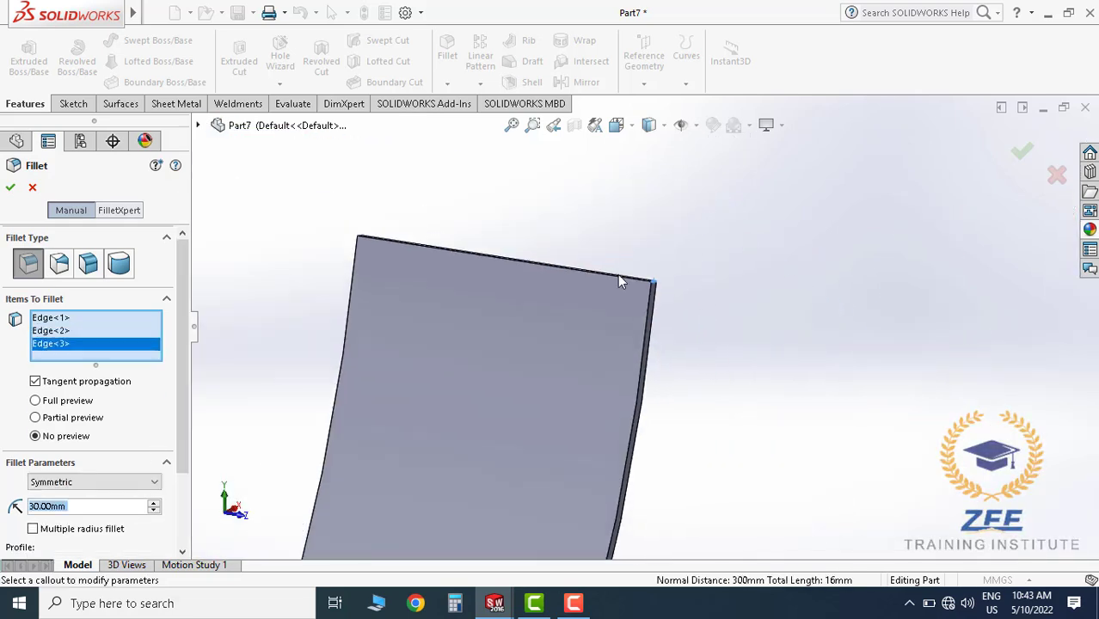
middle_drag(658, 256, 619, 257)
click(471, 321)
key(Return)
Apply the ASTM A36 Steel material to the part
click(621, 126)
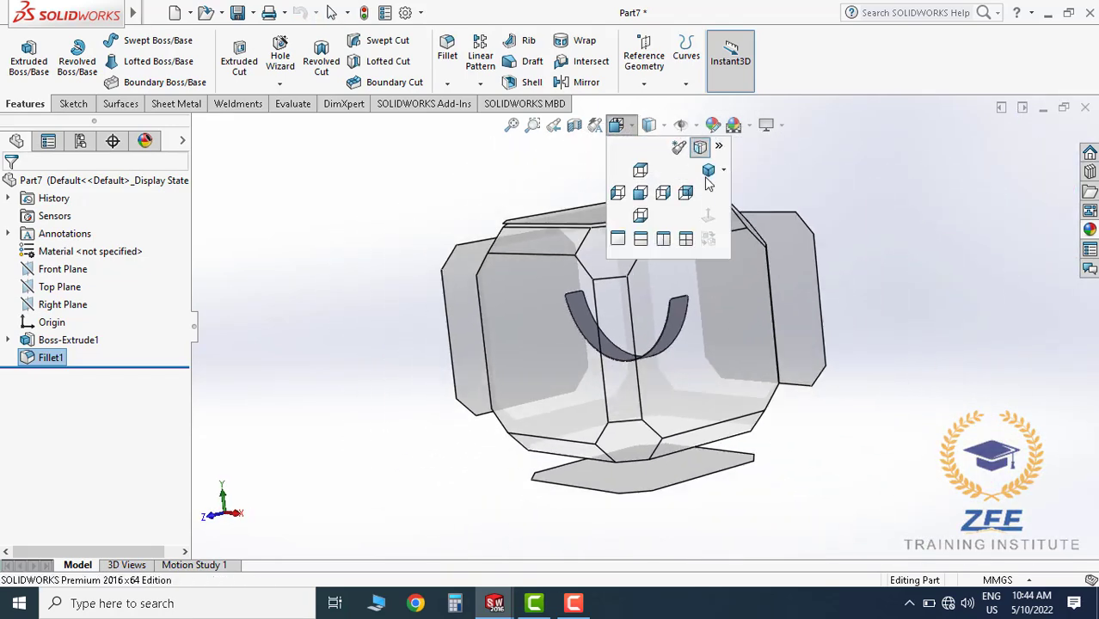
click(702, 177)
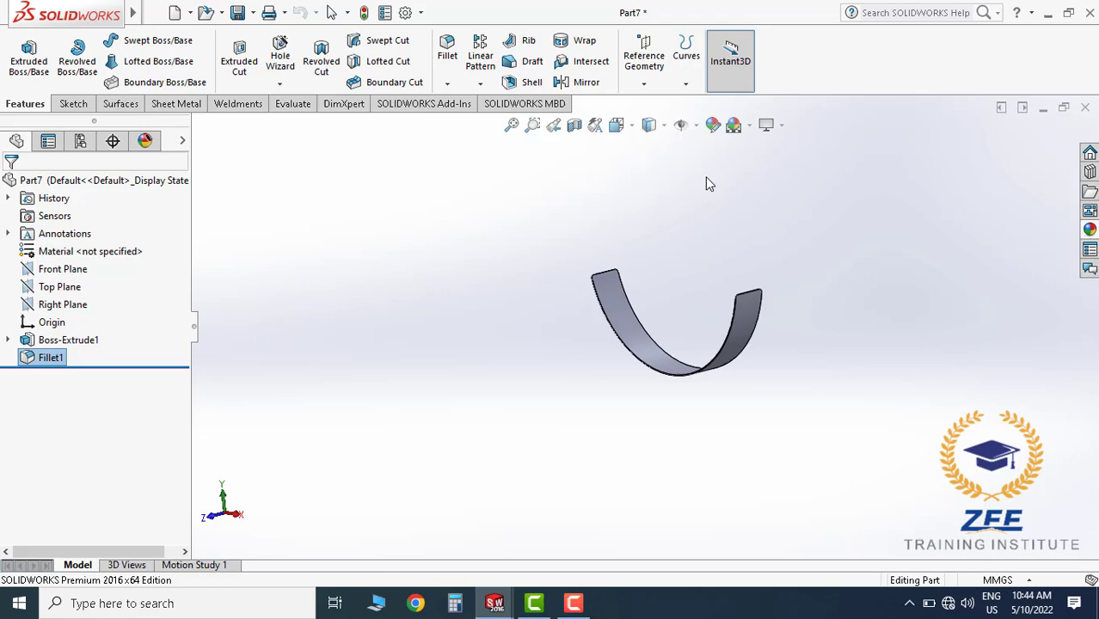
right_click(92, 258)
click(146, 260)
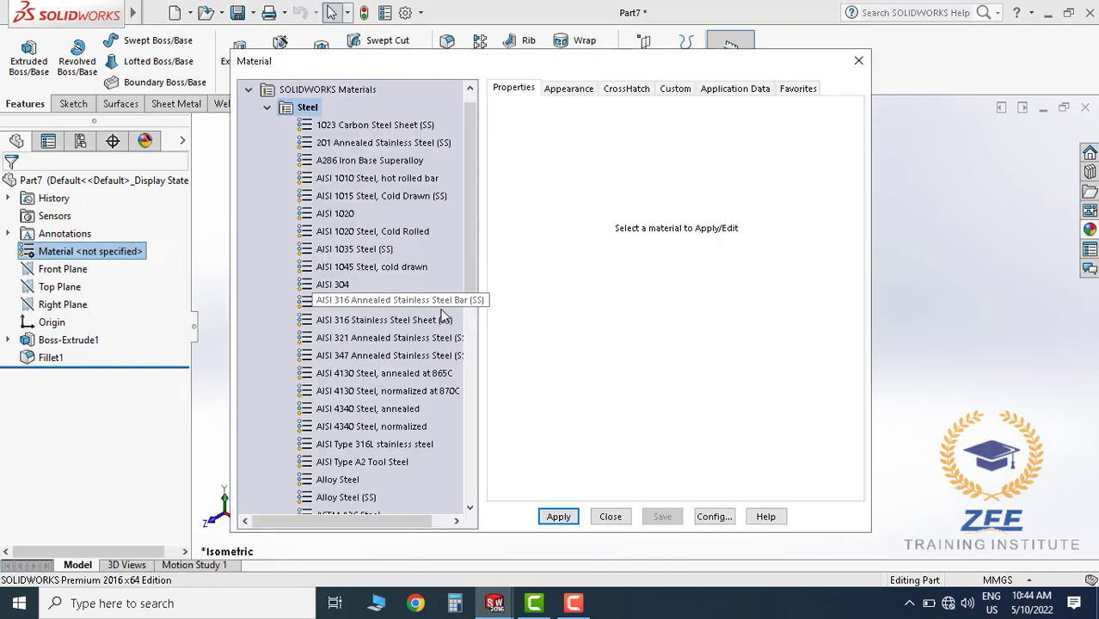
drag(472, 290, 484, 354)
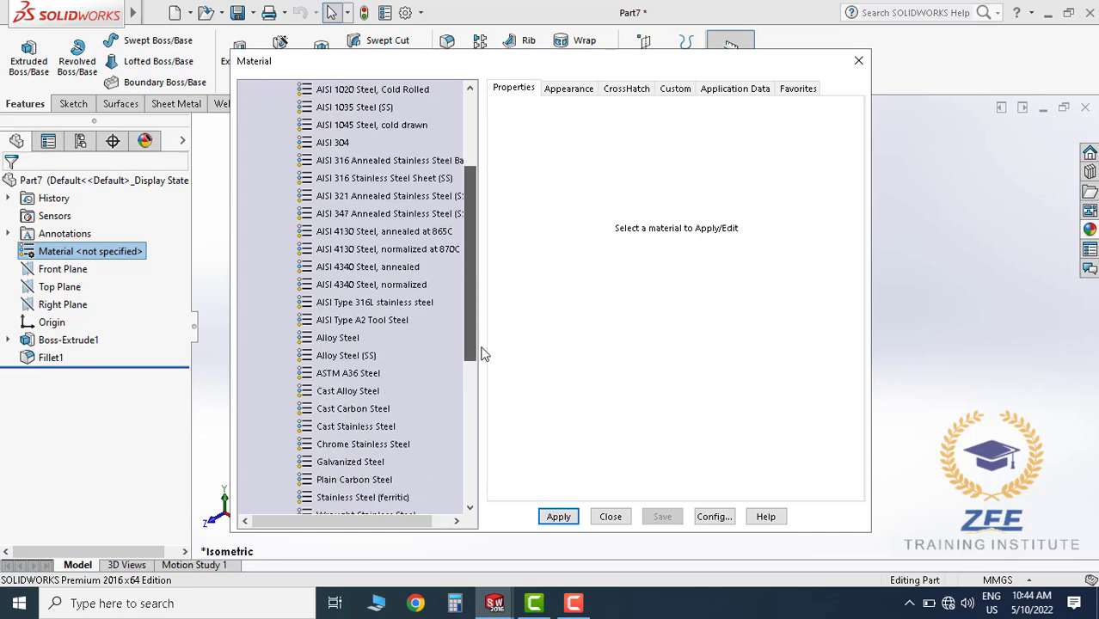
click(360, 375)
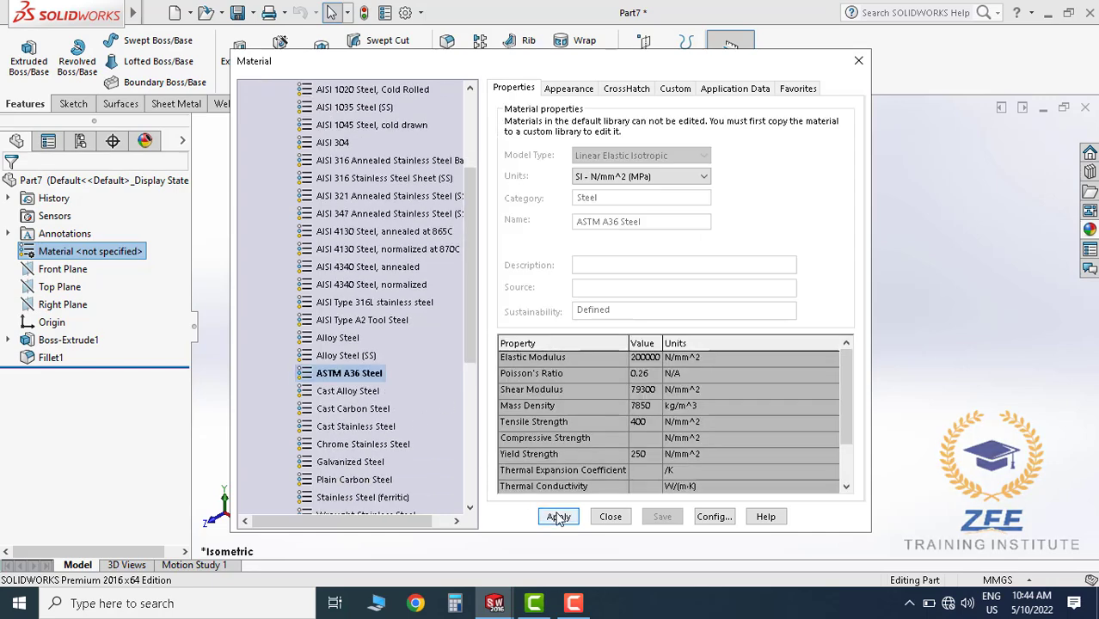
click(610, 516)
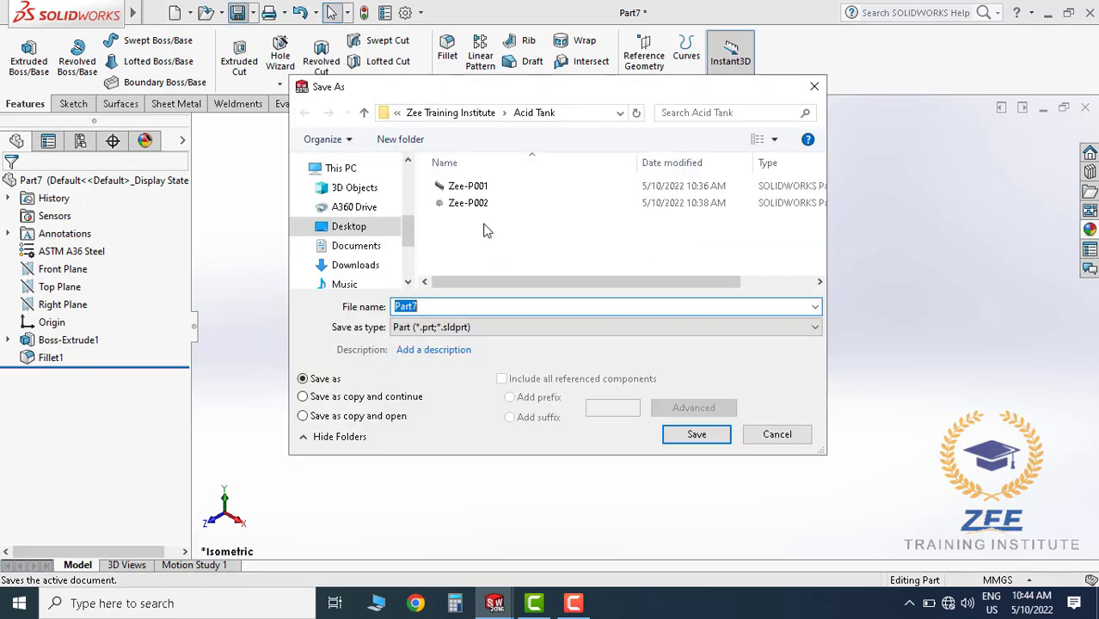
Save the part as Zee-P003 in the Acid Tank folder
click(481, 205)
click(462, 306)
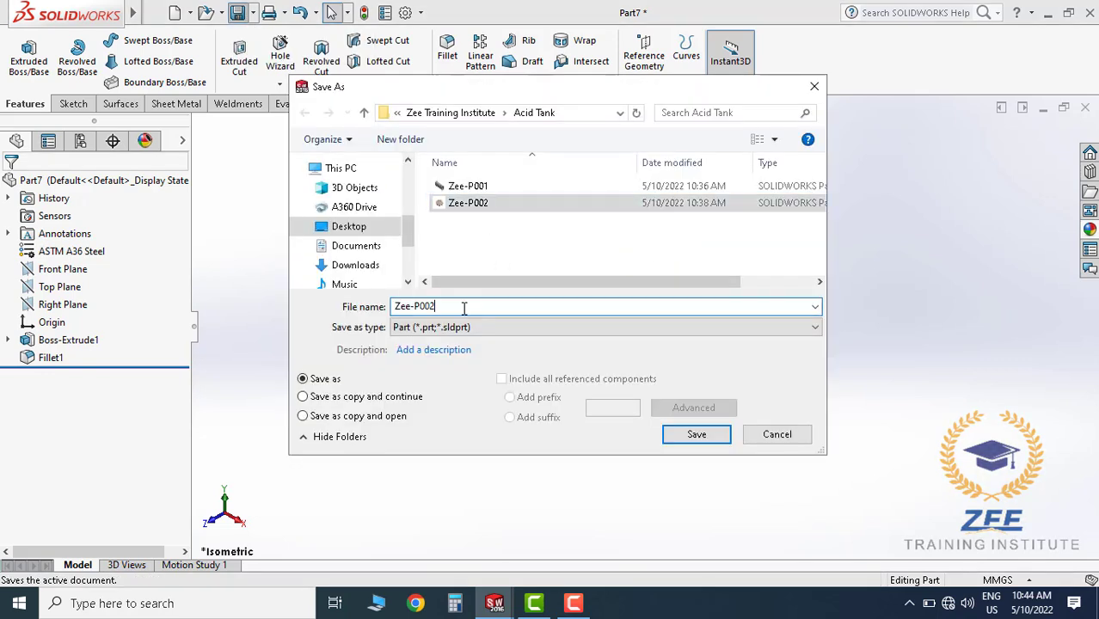
key(BackSpace)
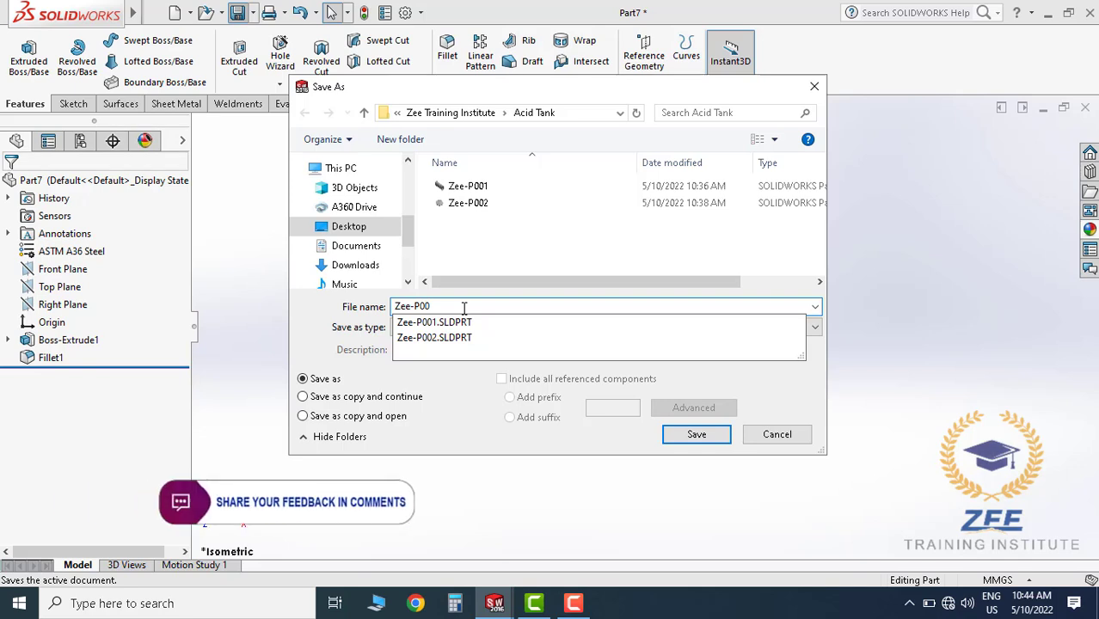
text(3)
click(692, 435)
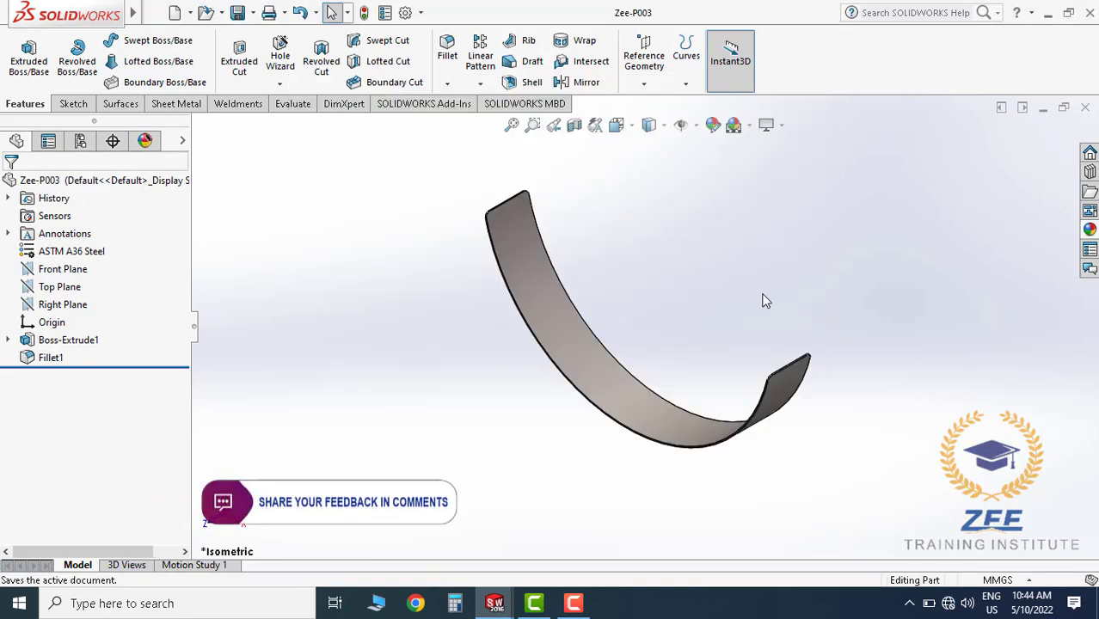
middle_drag(760, 299, 800, 275)
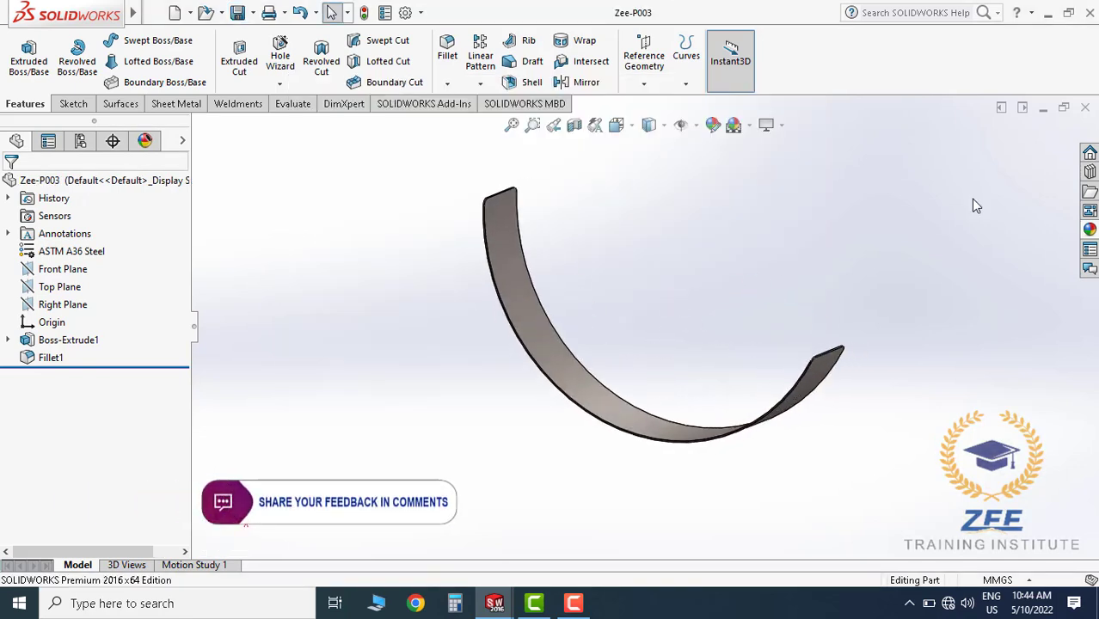
Return to the Zee-A001 assembly, insert Zee-P003 below the tank shell, and rotate the plate roughly crosswise to the shell
click(1085, 108)
middle_drag(645, 367, 596, 339)
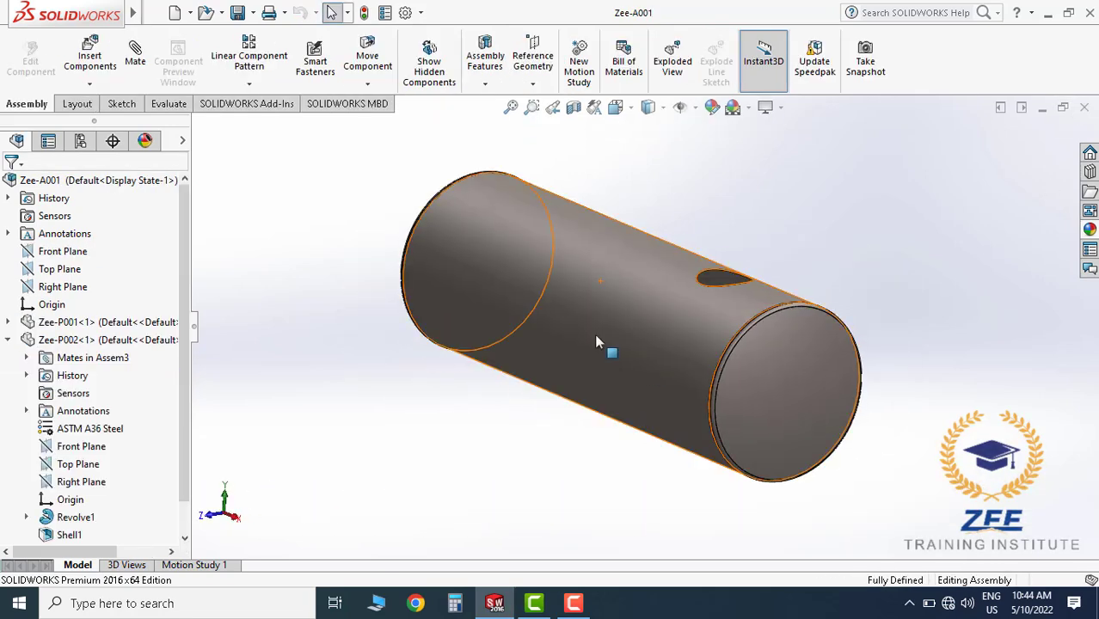
click(88, 51)
click(121, 464)
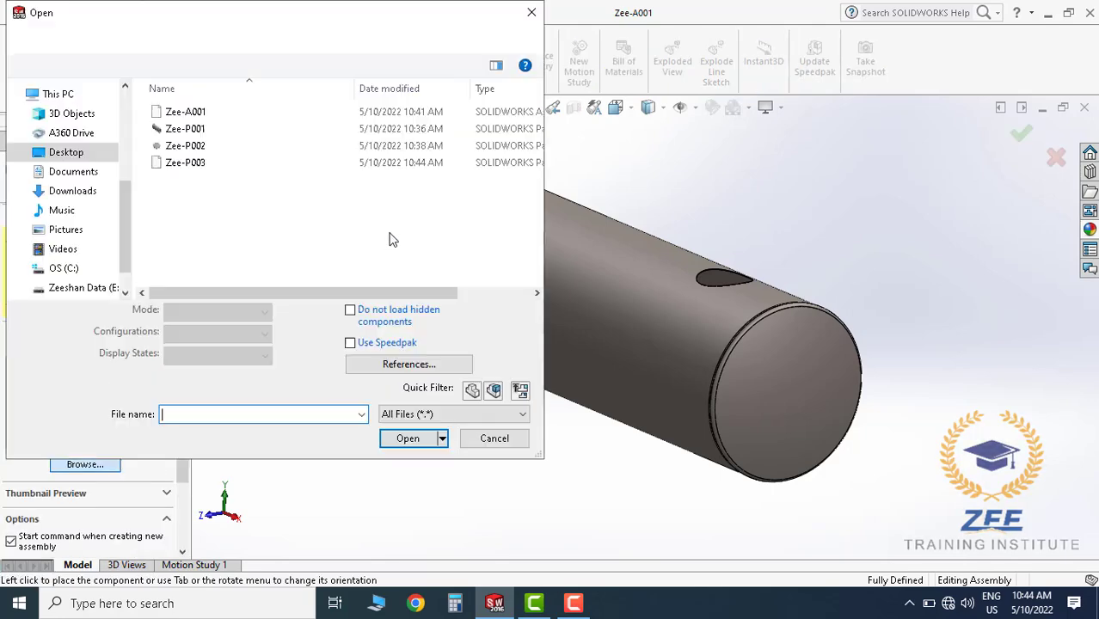
click(185, 162)
click(407, 413)
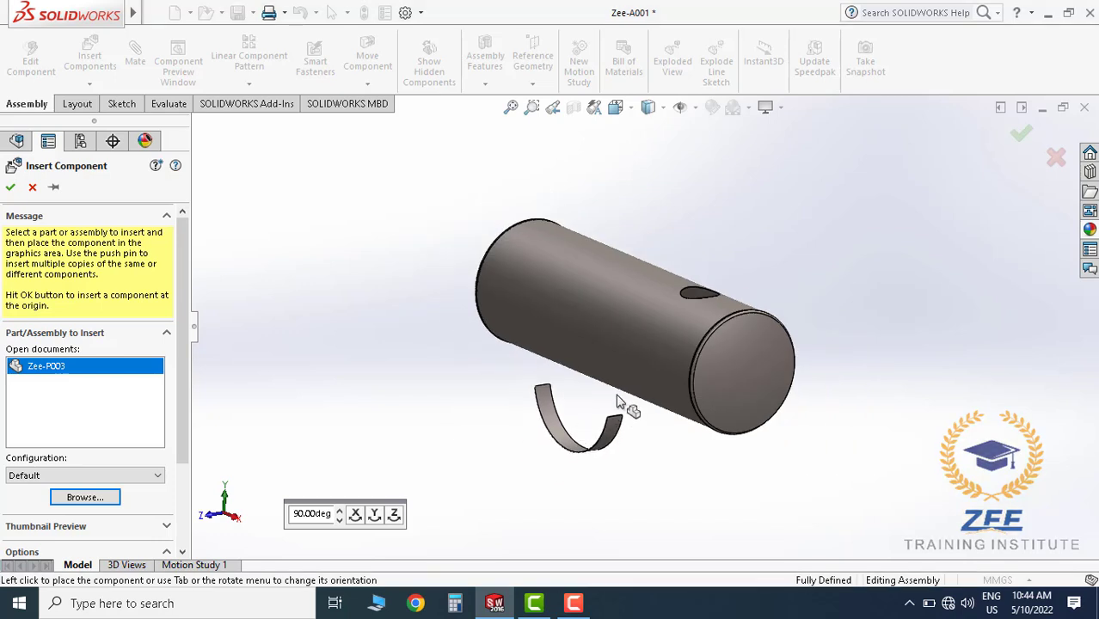
click(617, 401)
scroll(574, 439, down, 2)
right_drag(531, 415, 627, 492)
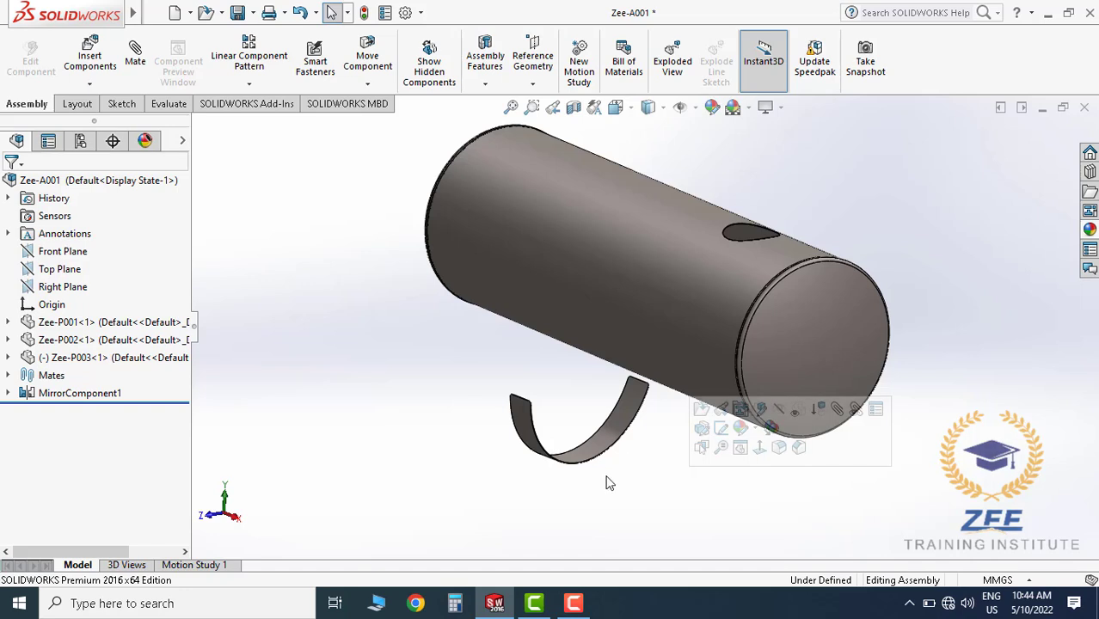
Mate the Front Plane of Zee-P003 coincident with the assembly's Right Plane
click(9, 359)
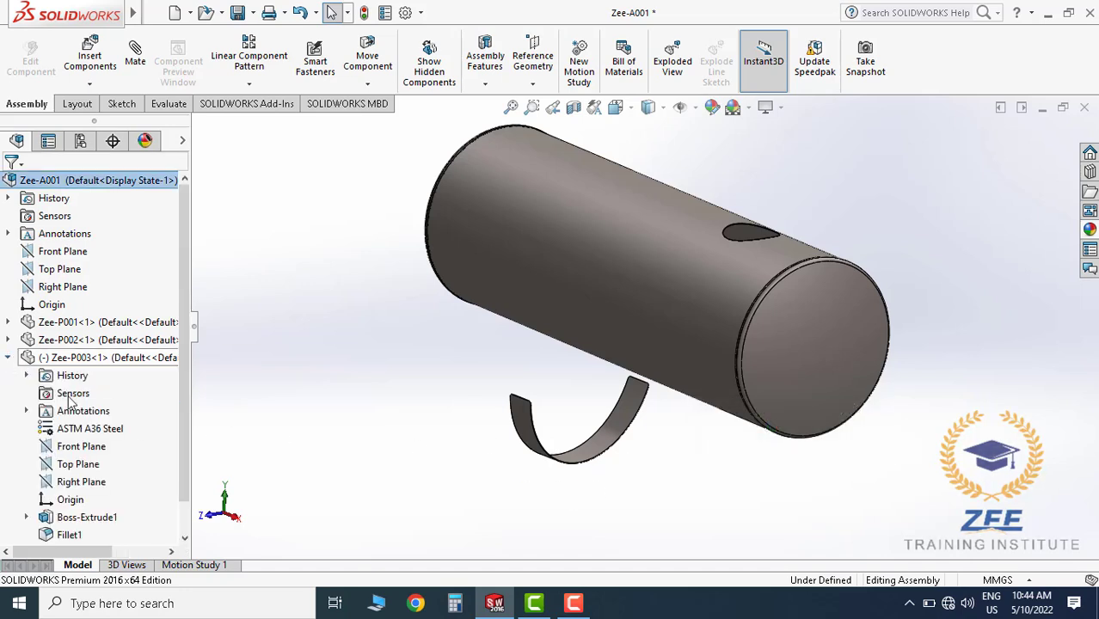
click(96, 447)
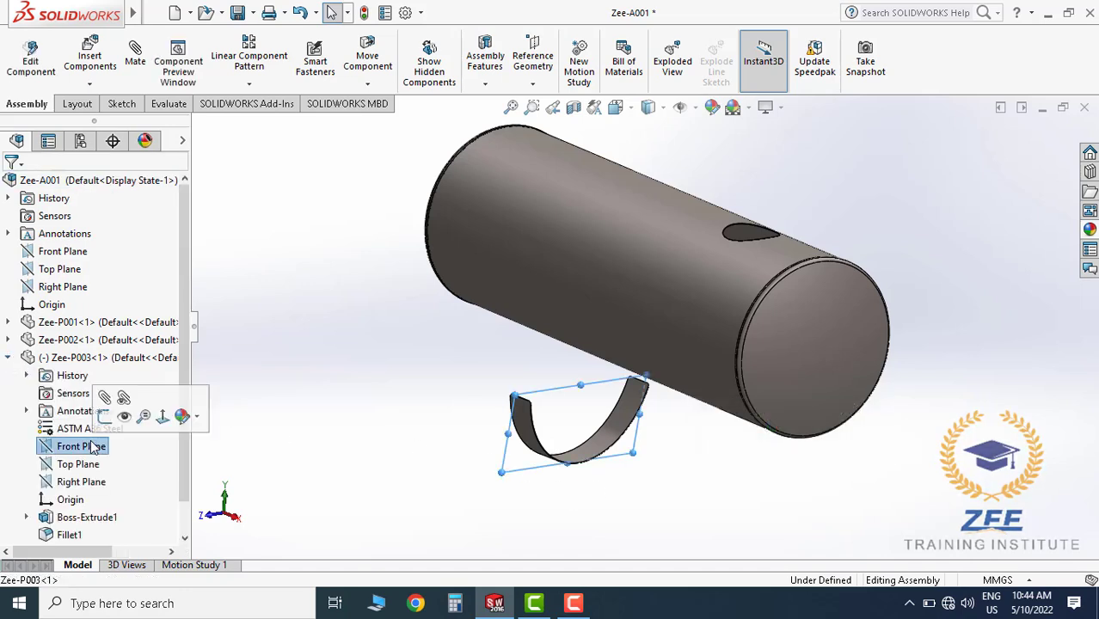
ctrl+click(62, 288)
click(135, 61)
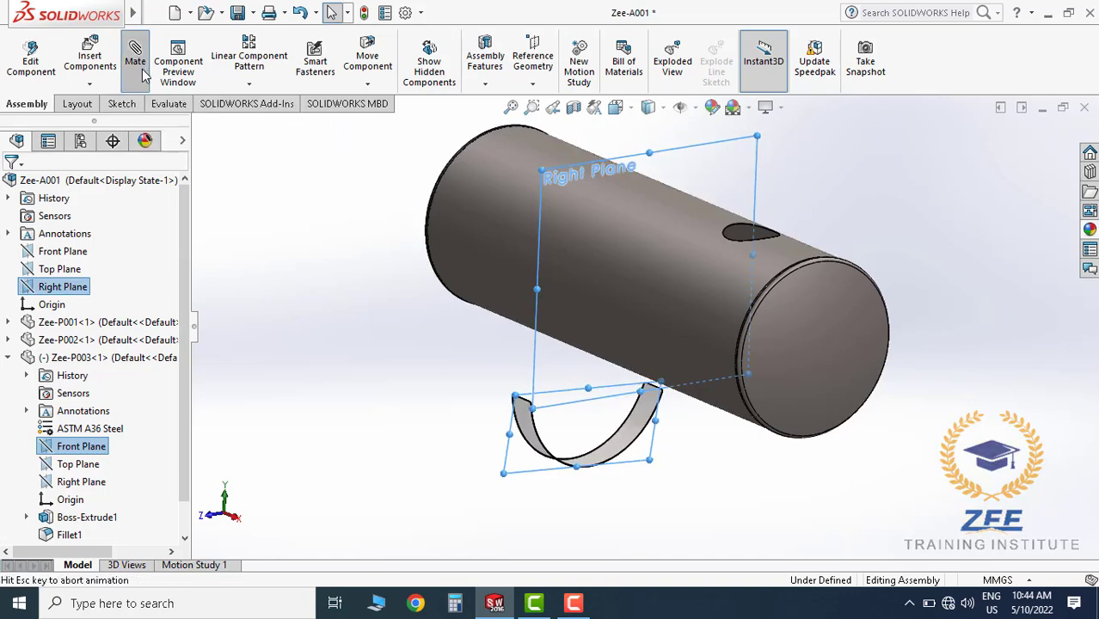
click(10, 187)
Add a concentric mate between the curved face of Zee-P003 and the cylindrical face of the tank shell
scroll(521, 426, down, 4)
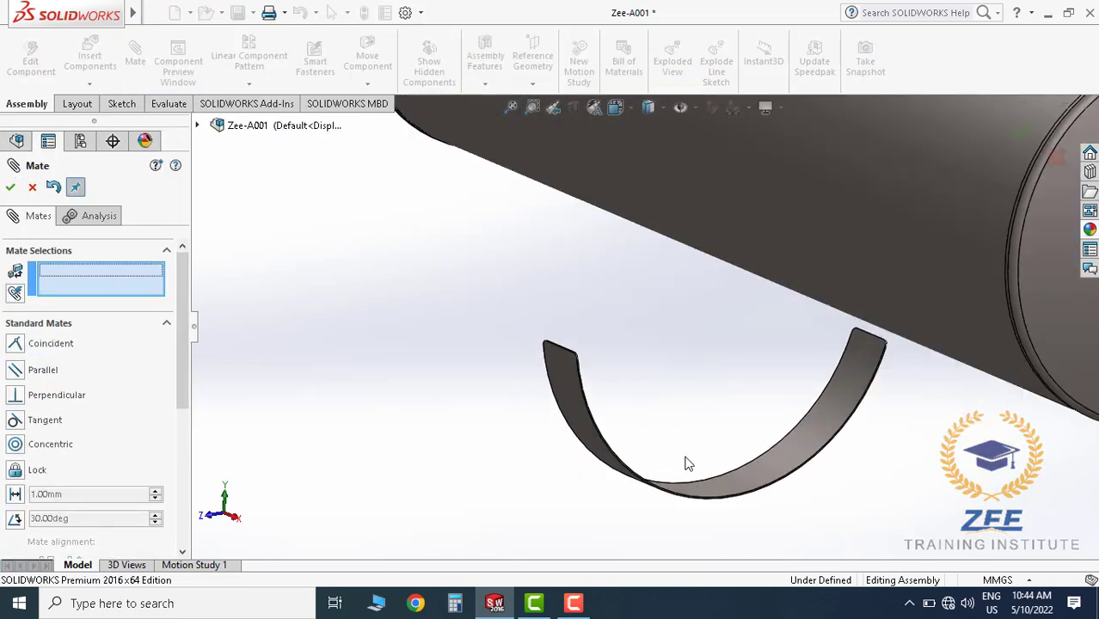
click(747, 481)
click(783, 252)
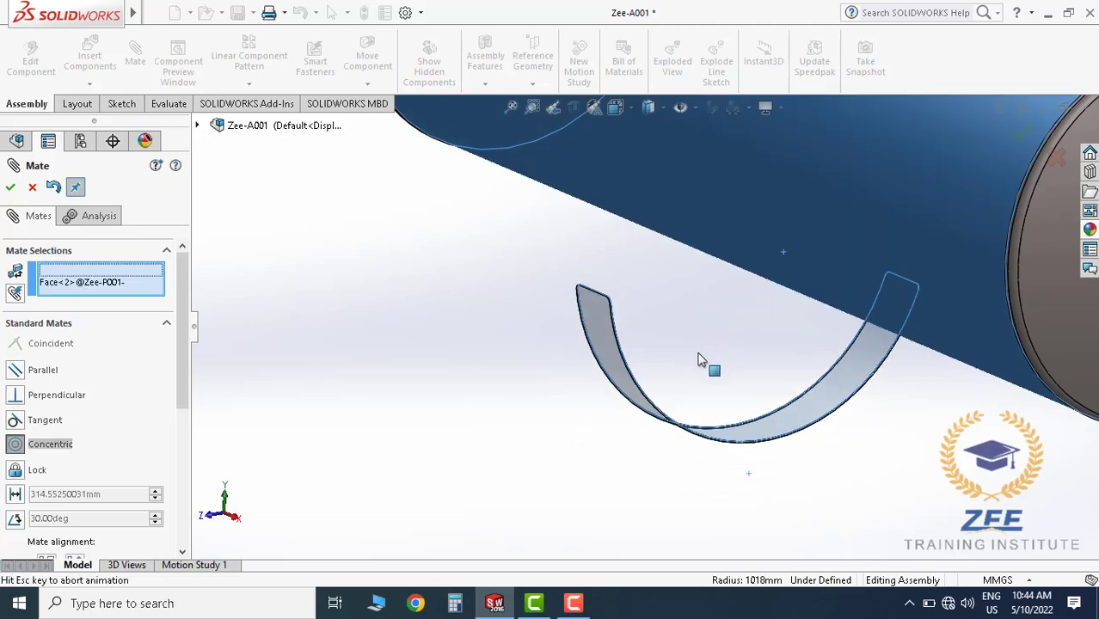
click(10, 187)
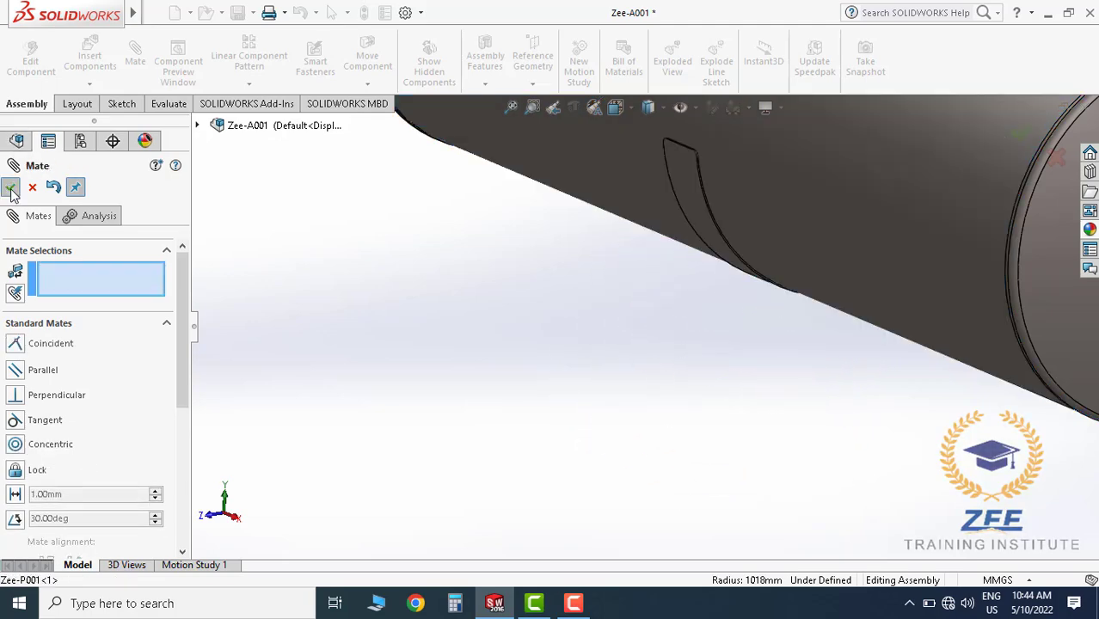
click(10, 188)
Mate the Right Plane of Zee-P003 coincident with the assembly's Front Plane
scroll(591, 276, up, 3)
scroll(78, 412, down, 1)
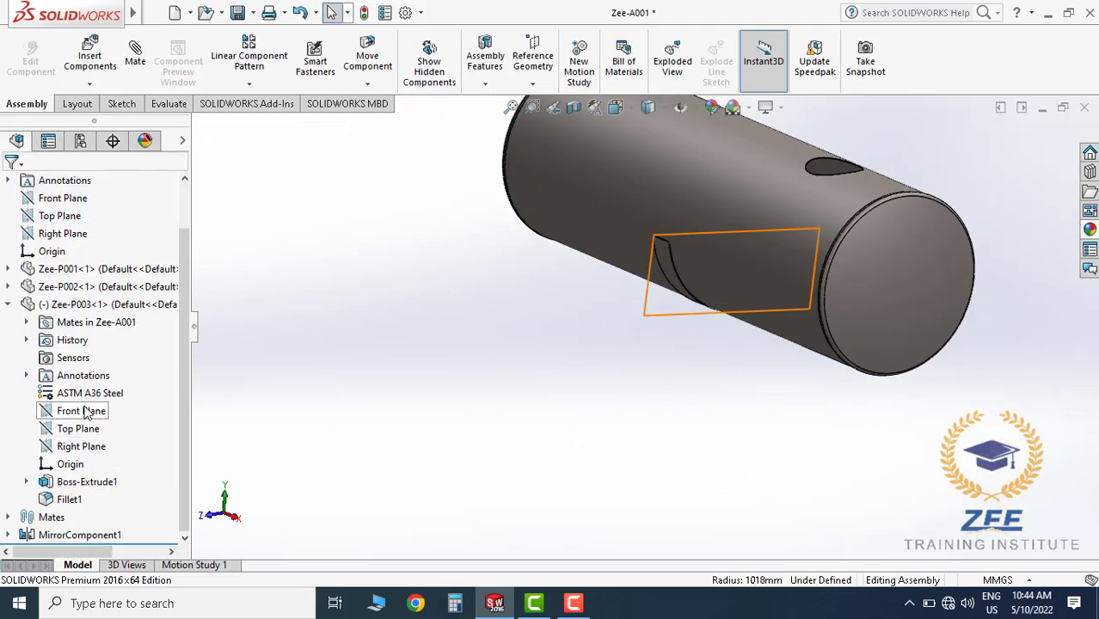
click(81, 446)
scroll(77, 429, up, 1)
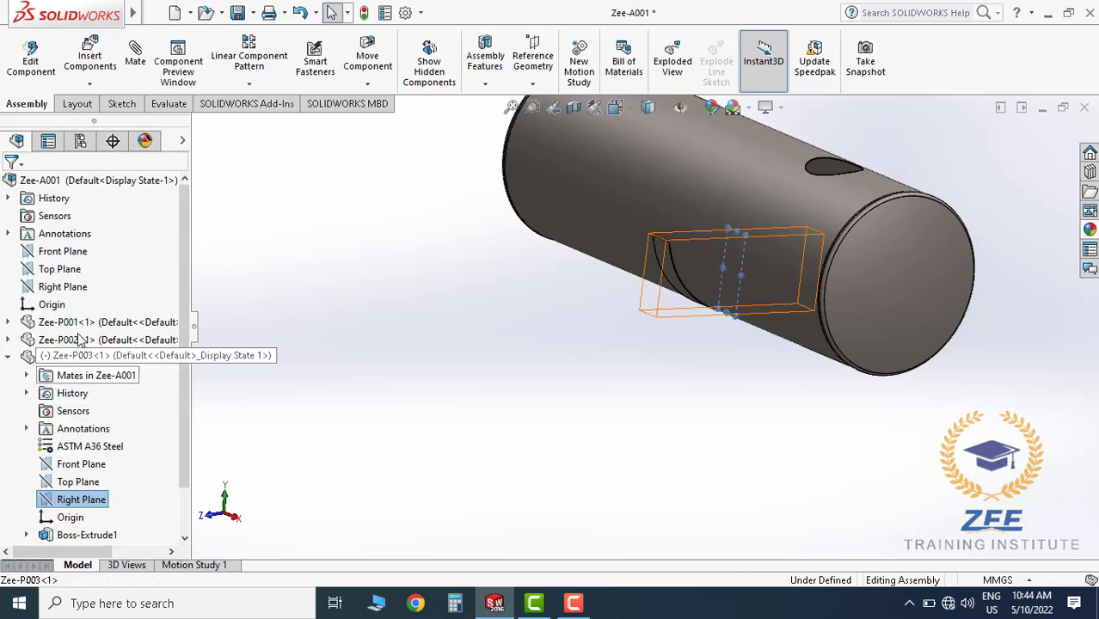
ctrl+click(71, 253)
scroll(708, 223, up, 3)
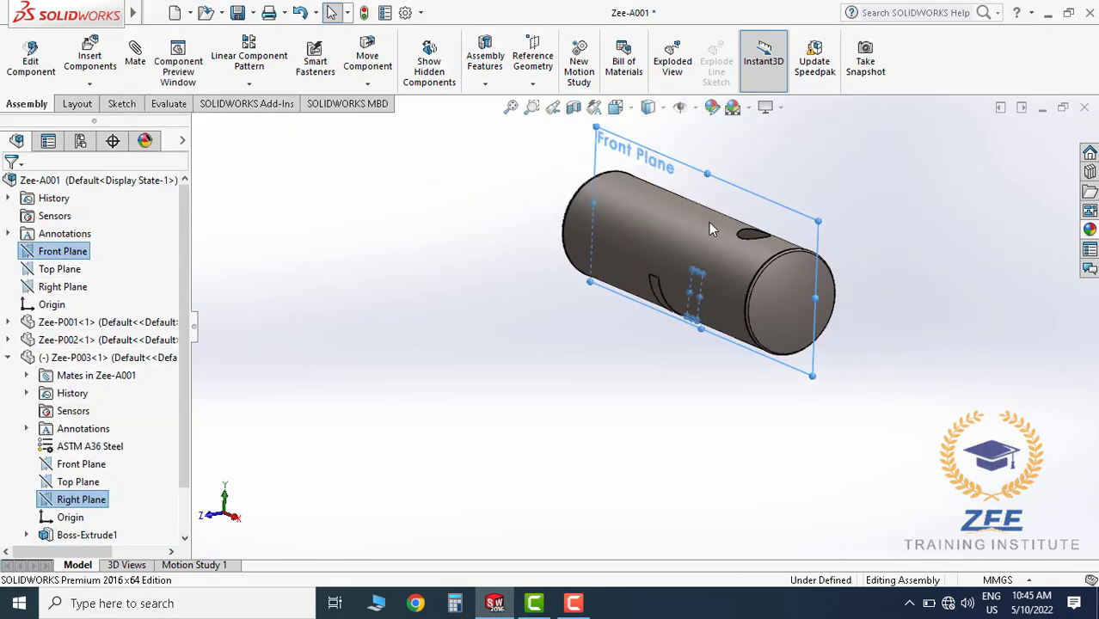
scroll(708, 223, down, 2)
middle_drag(610, 257, 612, 261)
click(136, 56)
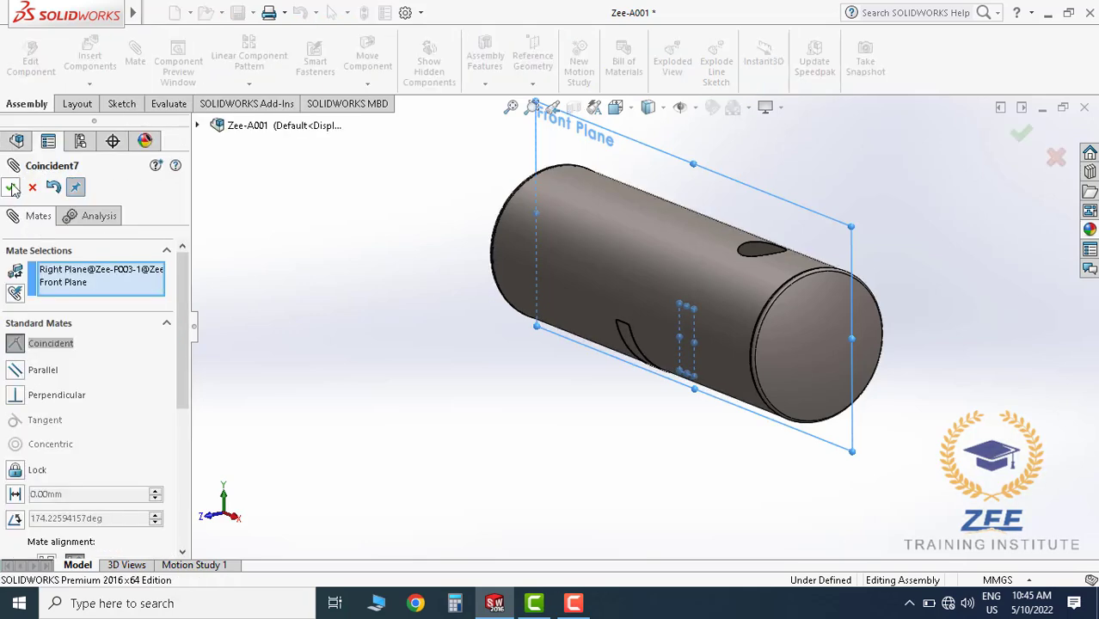
click(12, 184)
click(12, 184)
Open the mated curved plate Zee-P003 from the assembly in its own part window
scroll(654, 347, down, 10)
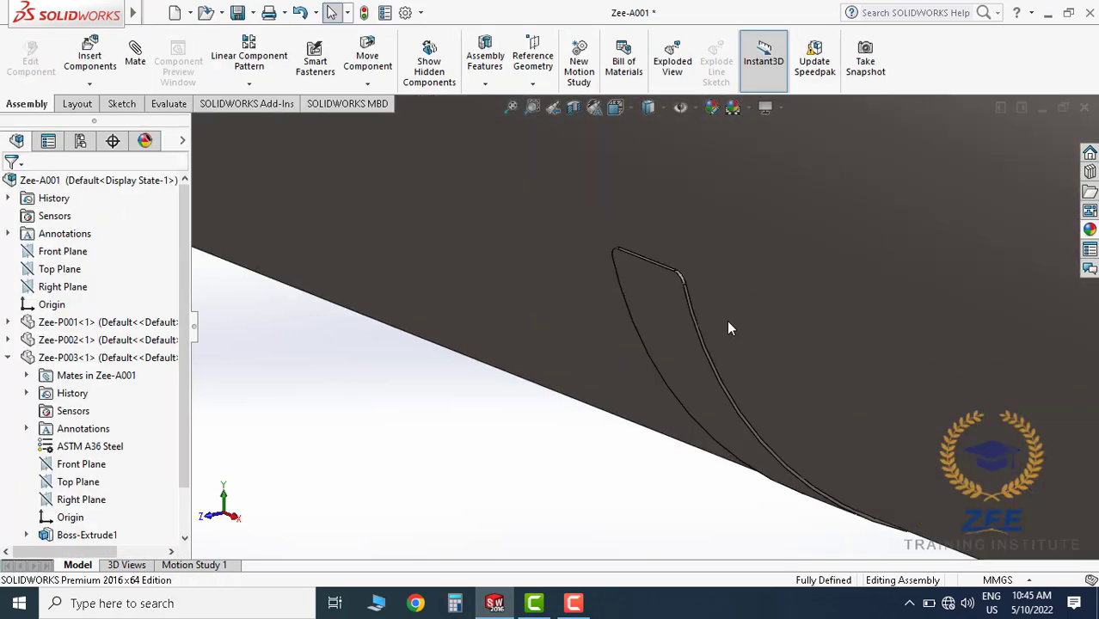
scroll(698, 355, up, 8)
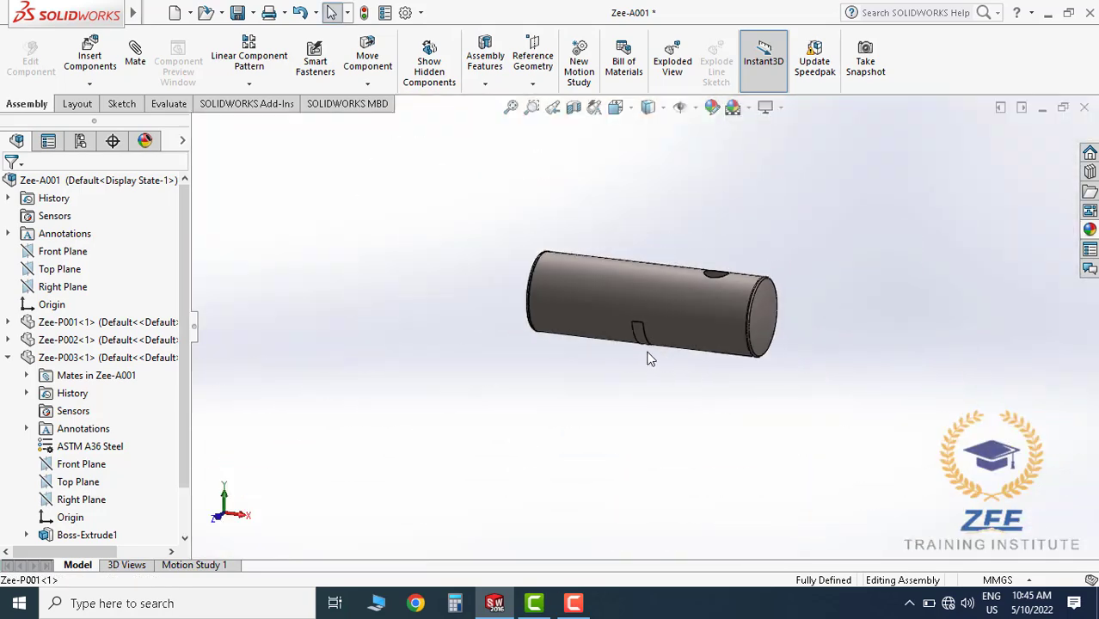
scroll(647, 356, down, 6)
click(584, 268)
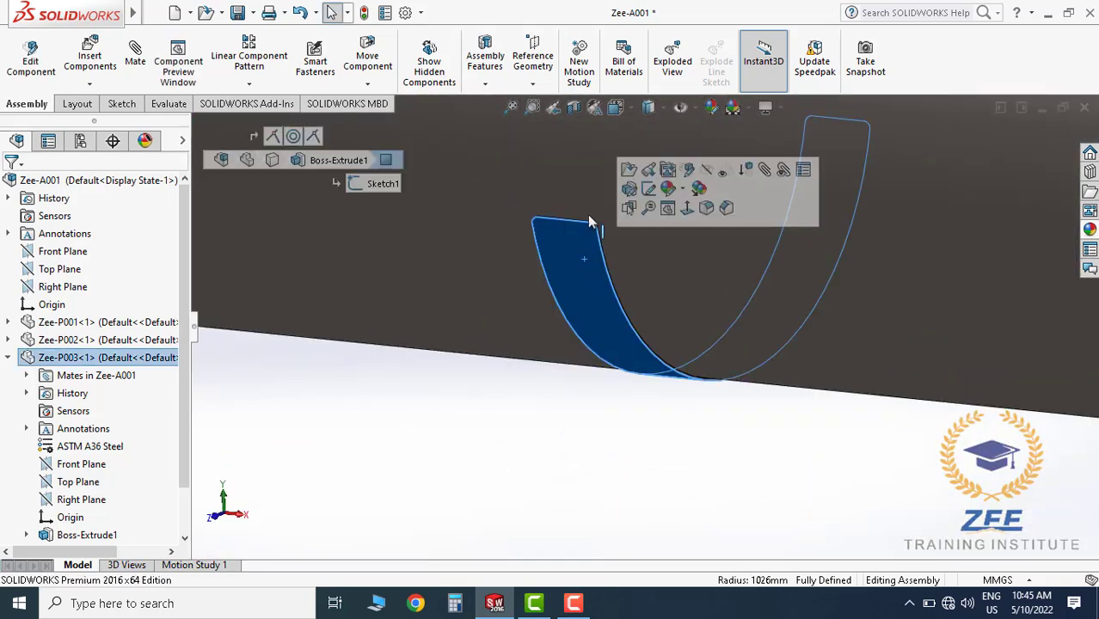
click(625, 170)
Apply the solid Yellow appearance to the whole body of the curved plate
click(1090, 230)
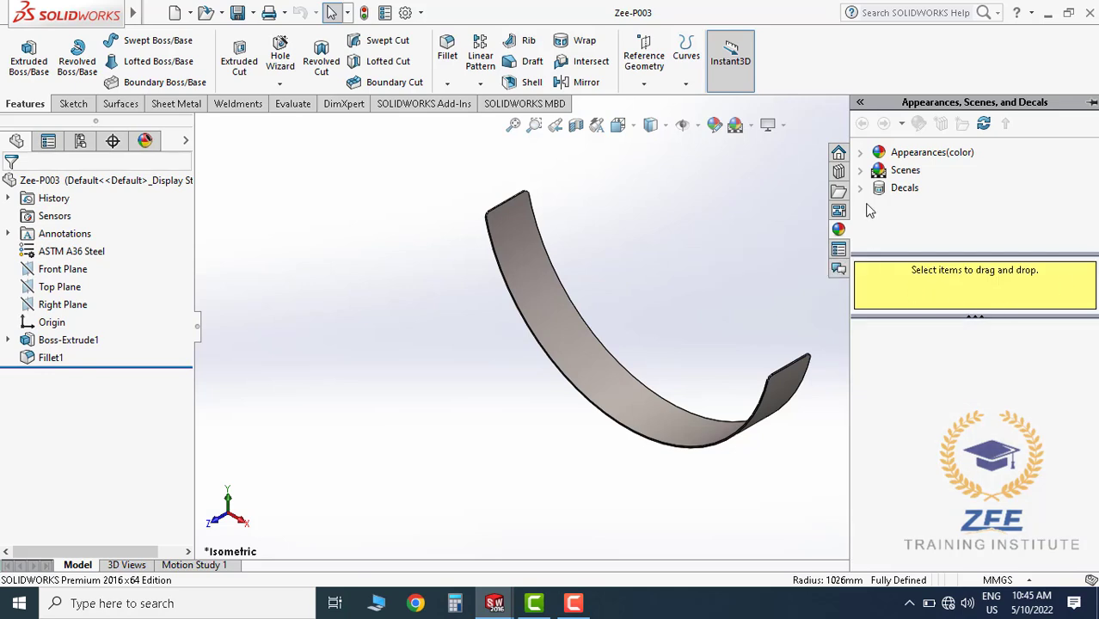
click(861, 153)
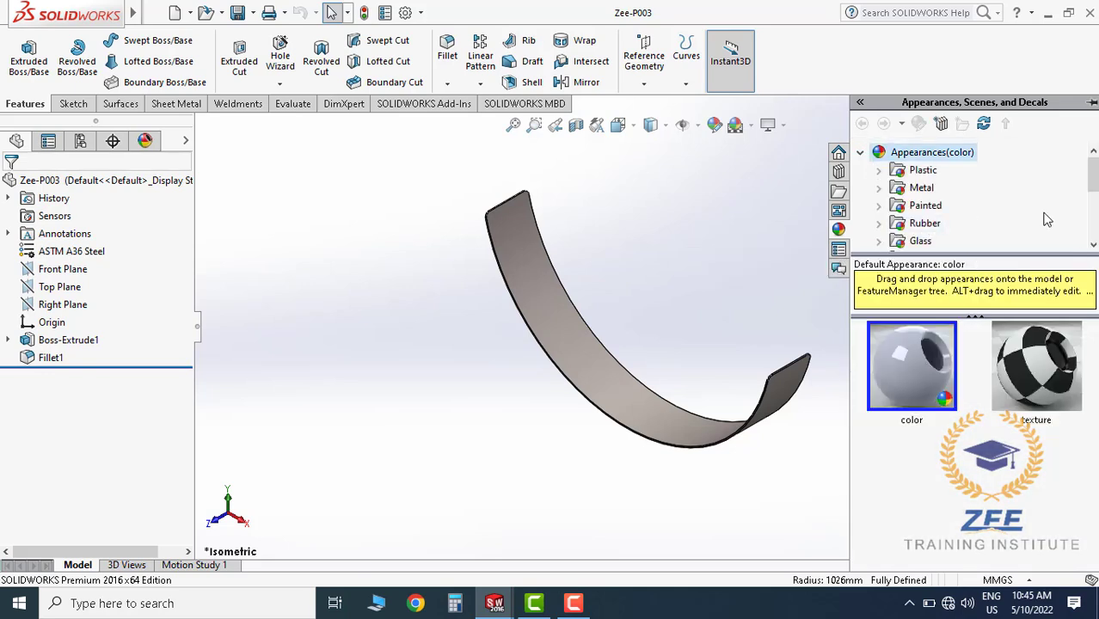
drag(1094, 176, 1094, 193)
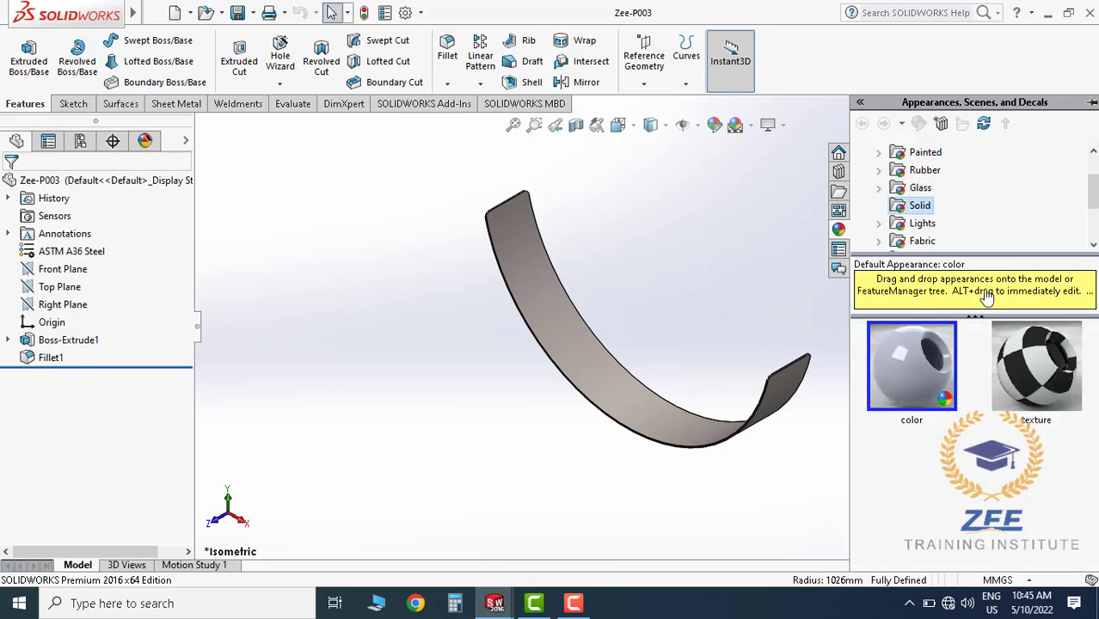
scroll(971, 447, down, 5)
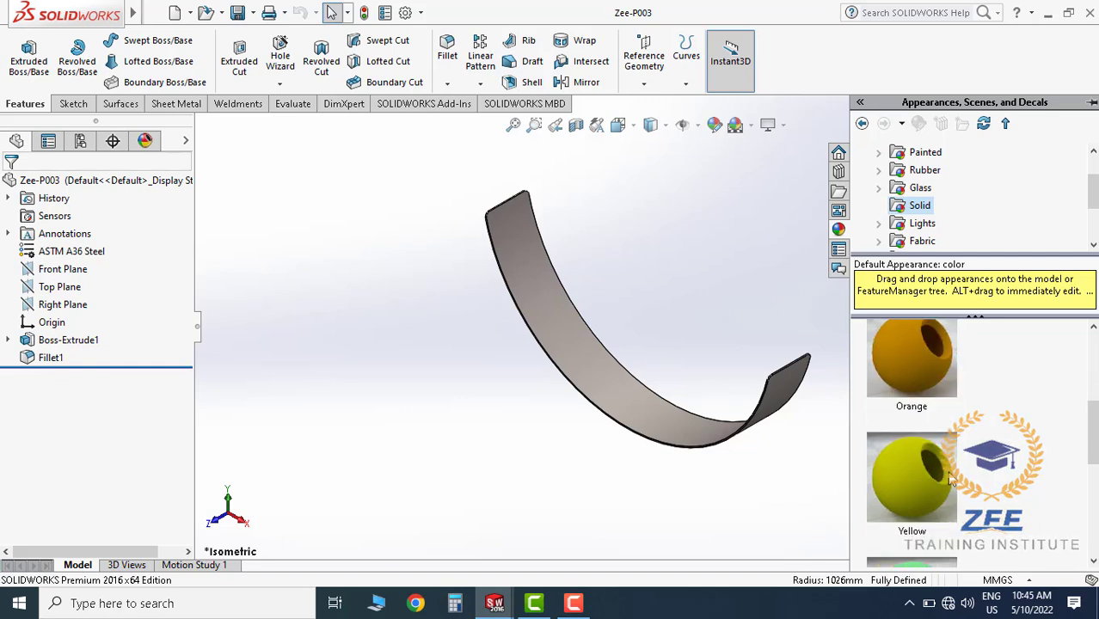
drag(950, 481, 639, 405)
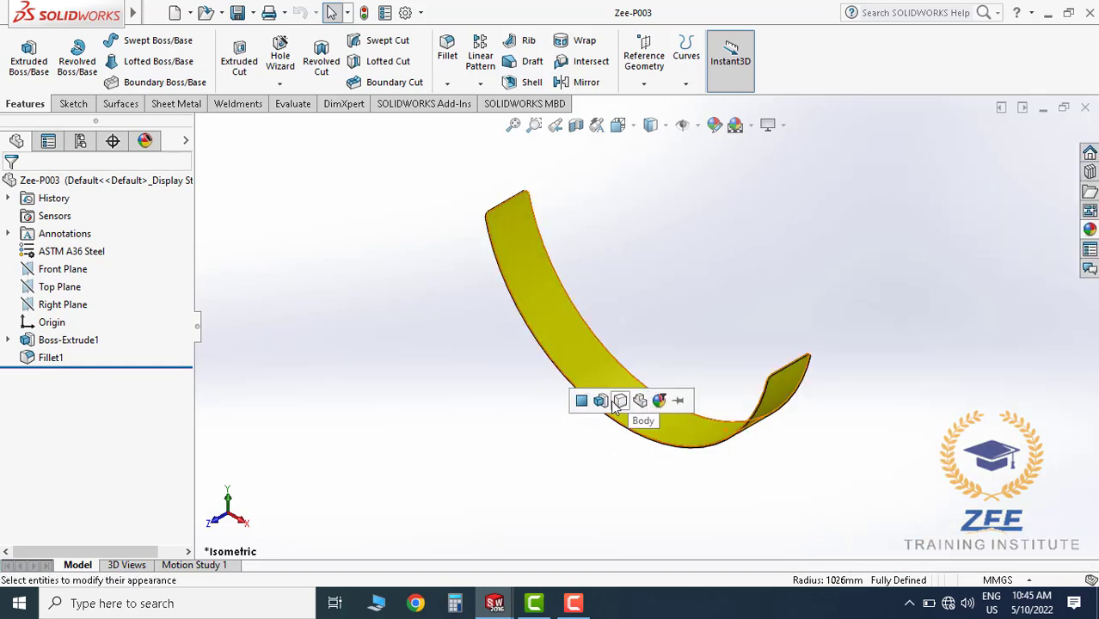
click(621, 404)
Close the recoloured part keeping its changes, and save the Zee-A001 assembly
middle_drag(706, 417, 1074, 176)
click(1086, 110)
click(543, 295)
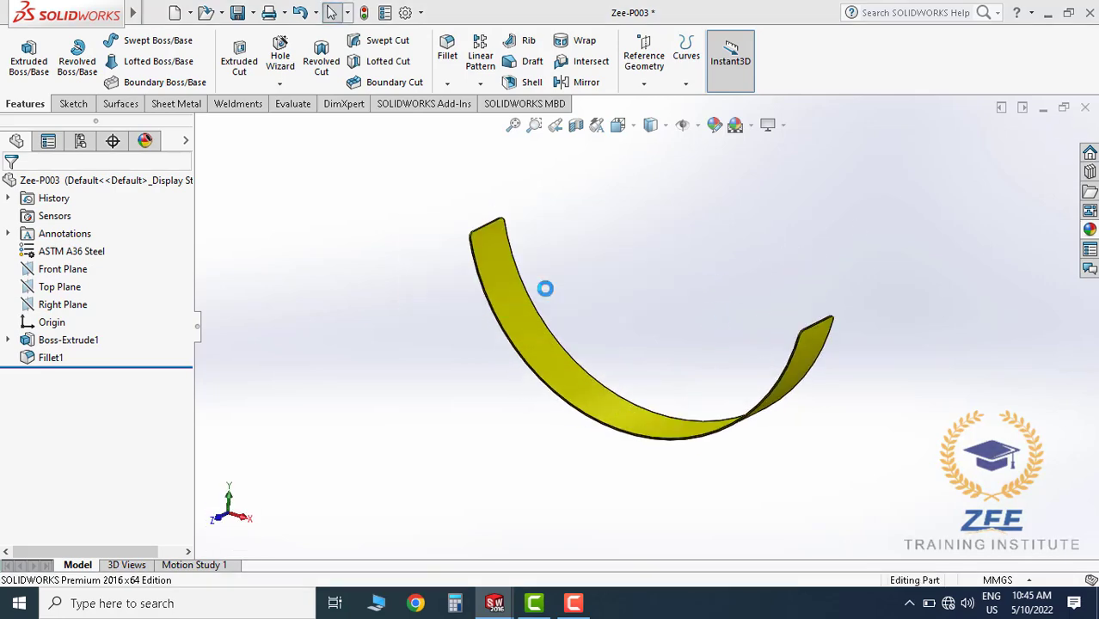
middle_drag(621, 340, 599, 300)
scroll(599, 300, down, 5)
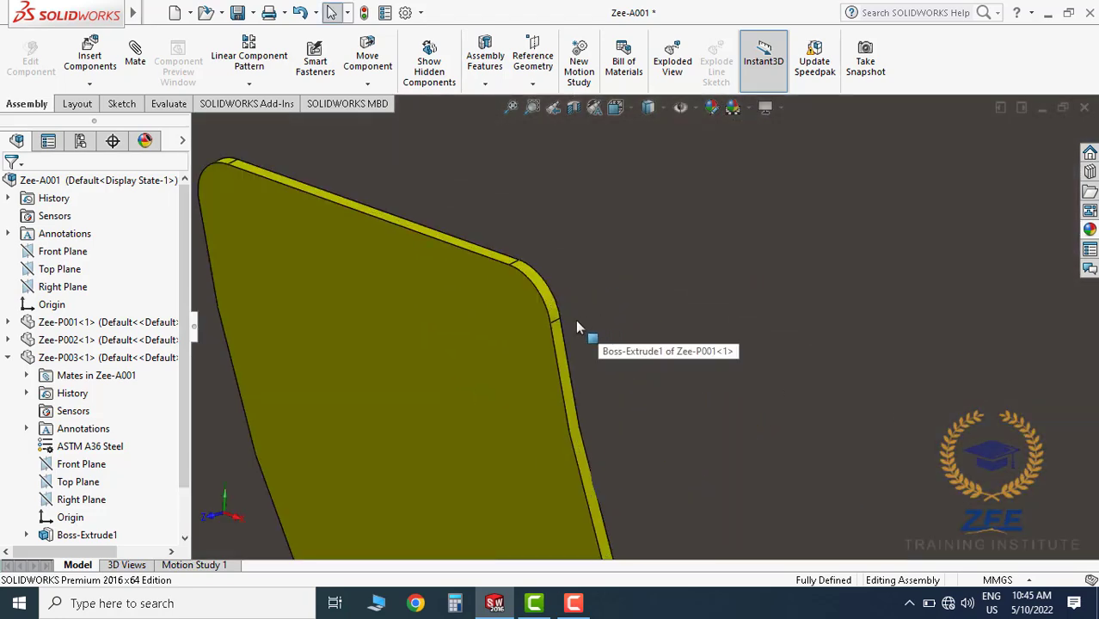
scroll(581, 321, up, 8)
middle_drag(675, 374, 656, 302)
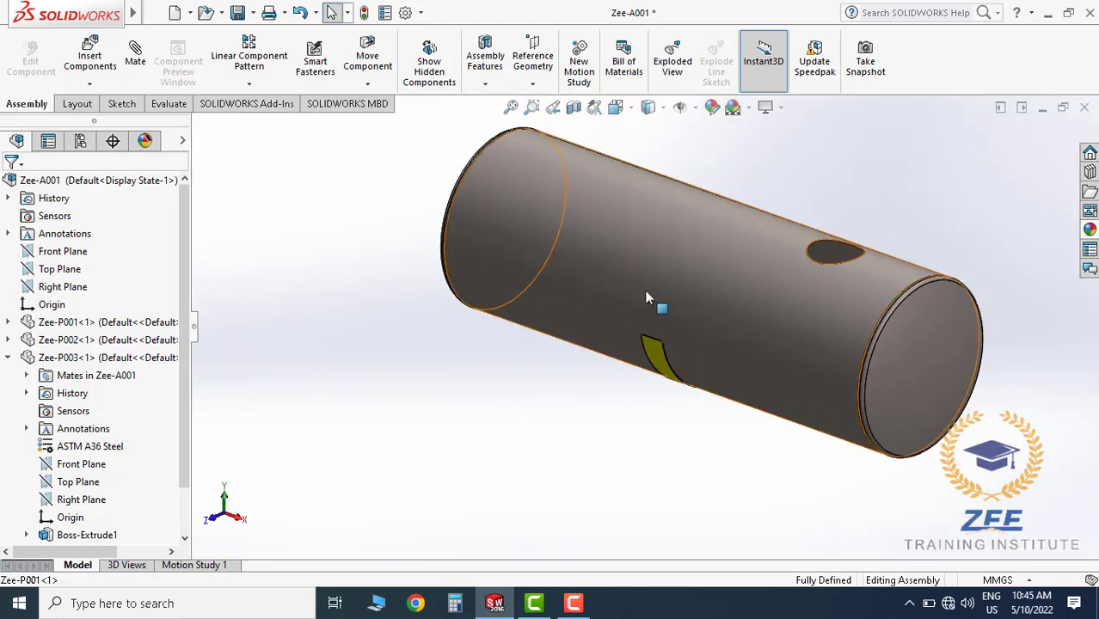
click(237, 12)
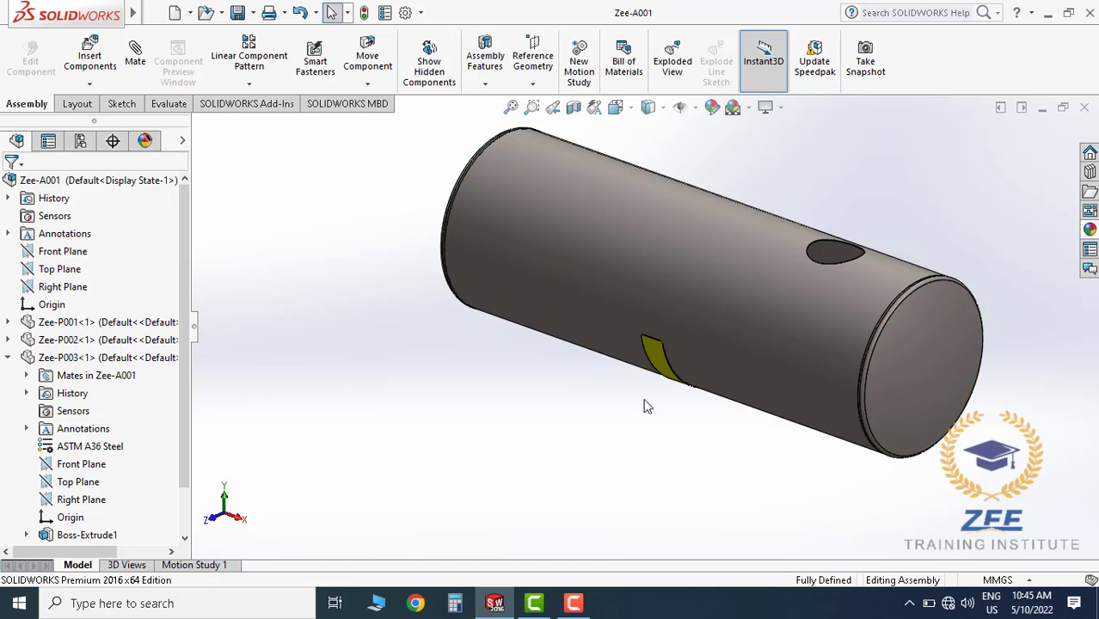
Collapse the Zee-P003 component tree and turn on the display of temporary axes in the assembly
middle_drag(643, 405, 581, 336)
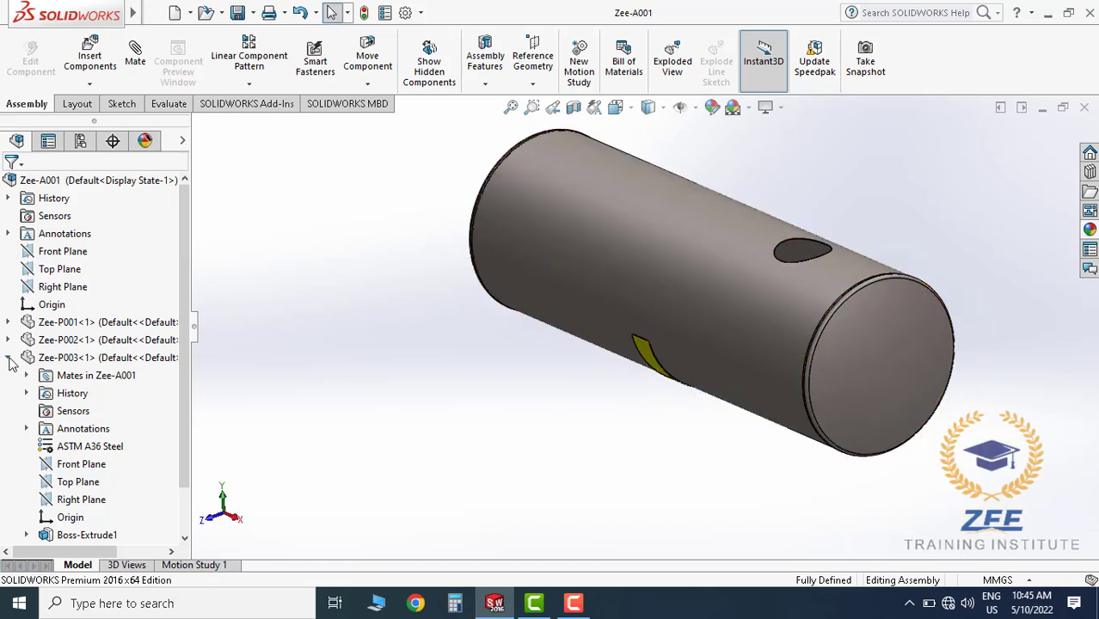
click(9, 358)
scroll(722, 307, up, 3)
scroll(722, 307, down, 3)
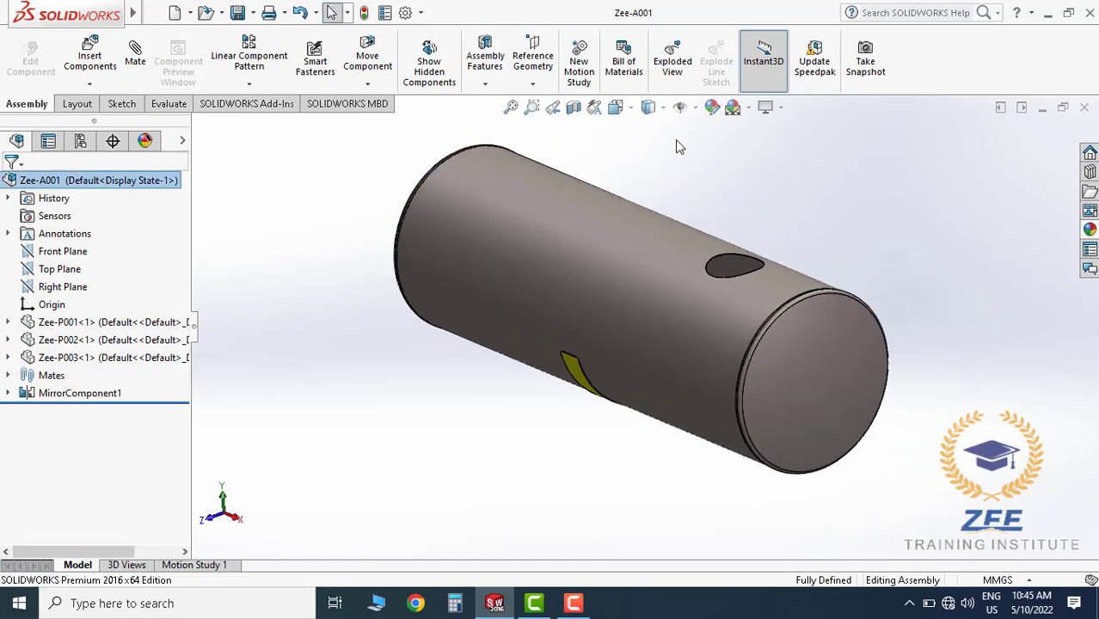
click(695, 107)
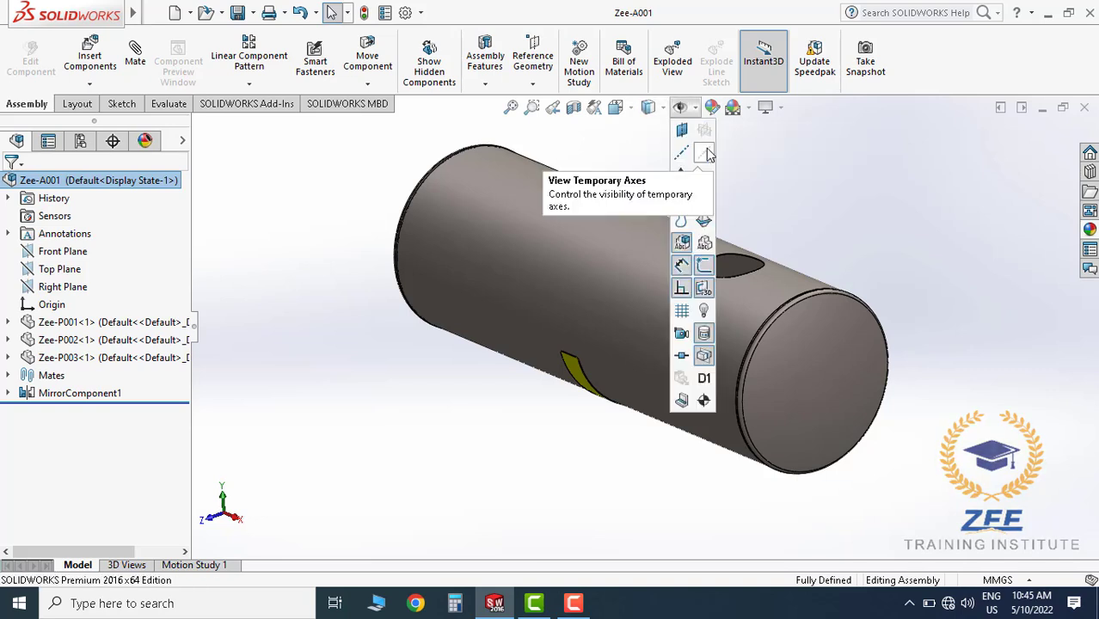
click(703, 152)
click(785, 220)
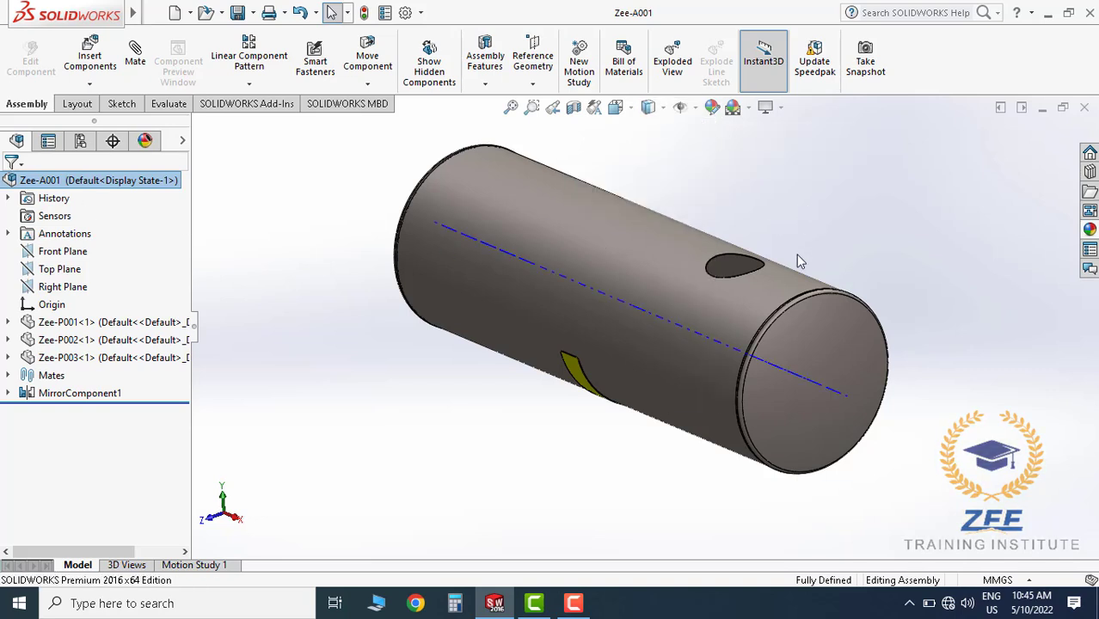
Set up a linear component pattern along the shell's temporary axis with a spacing of 2500 mm
scroll(703, 321, up, 1)
middle_drag(702, 323, 663, 327)
scroll(667, 328, down, 1)
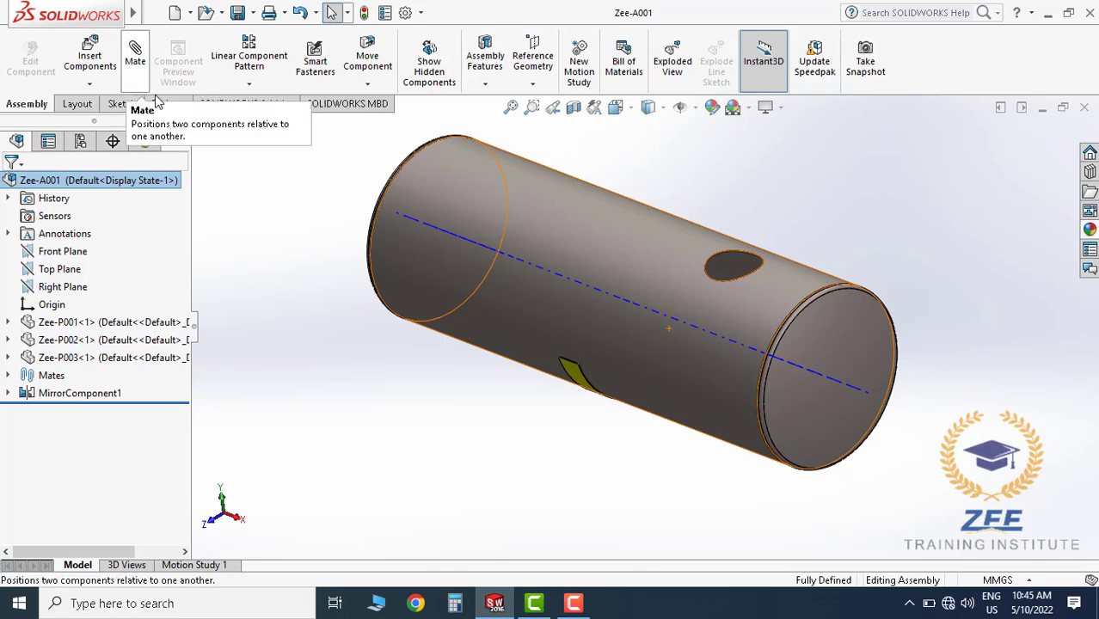
click(248, 84)
click(291, 105)
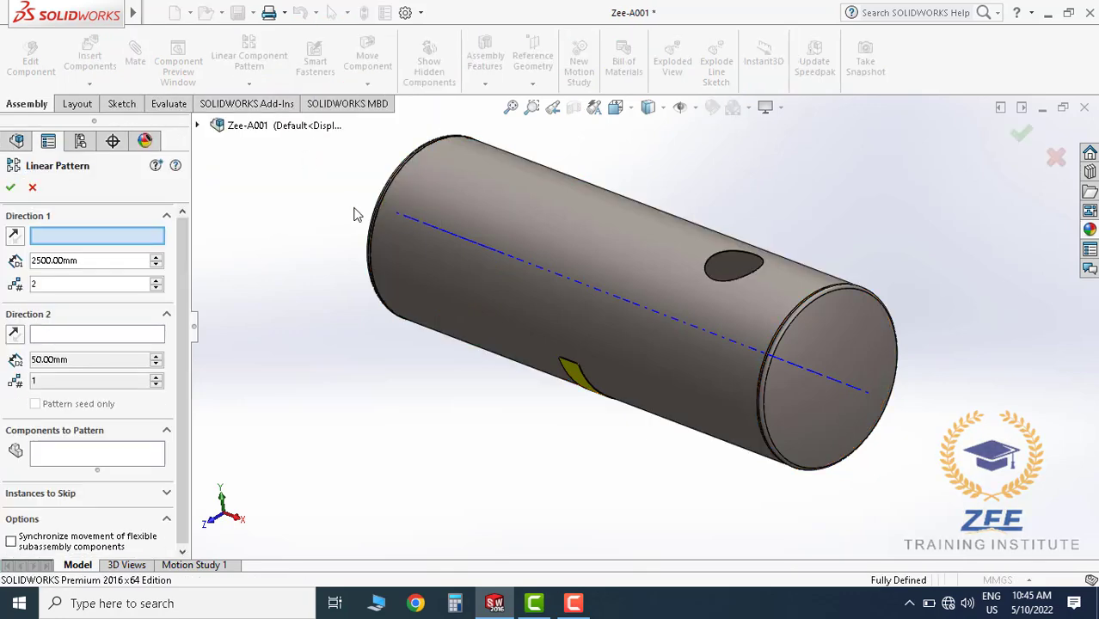
click(525, 263)
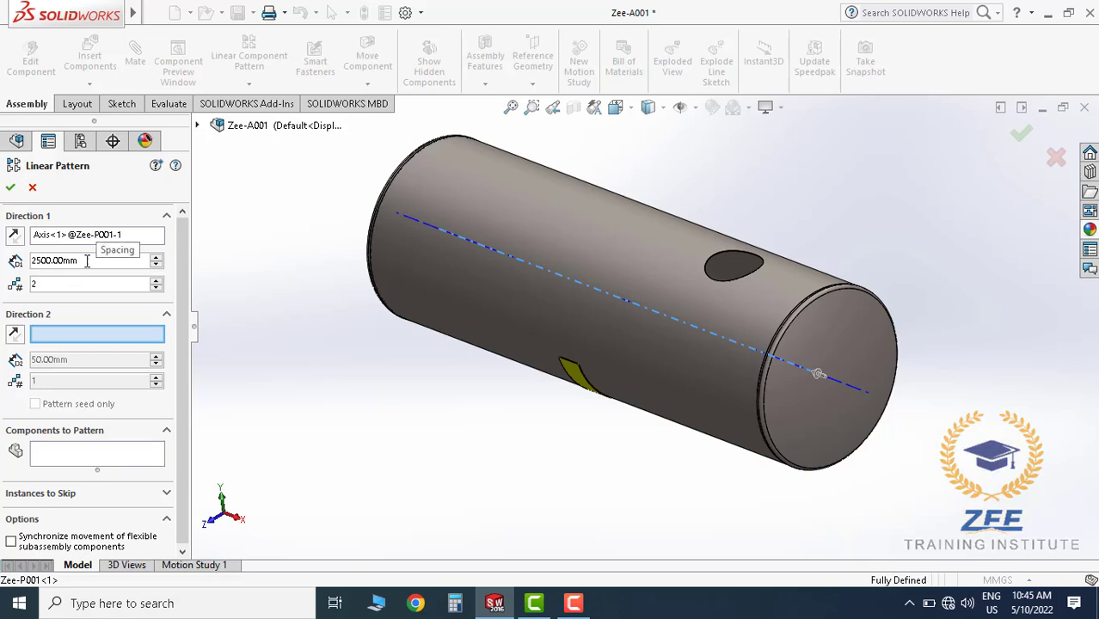
text(250)
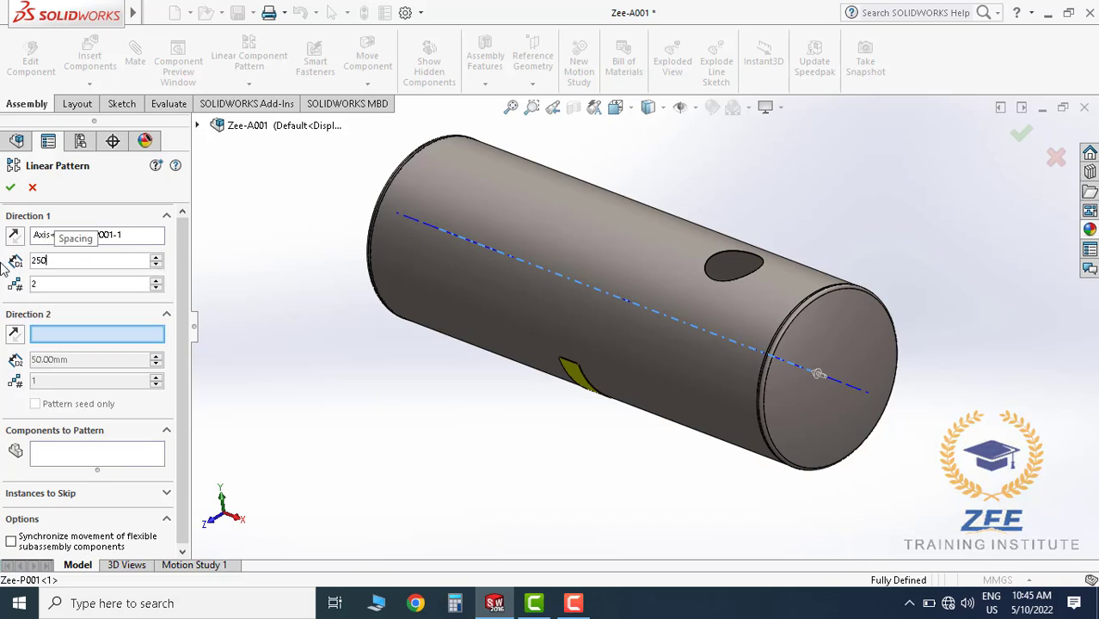
text(0)
Choose the curved plate Zee-P003 as the component to pattern and create the two-instance linear pattern
click(94, 454)
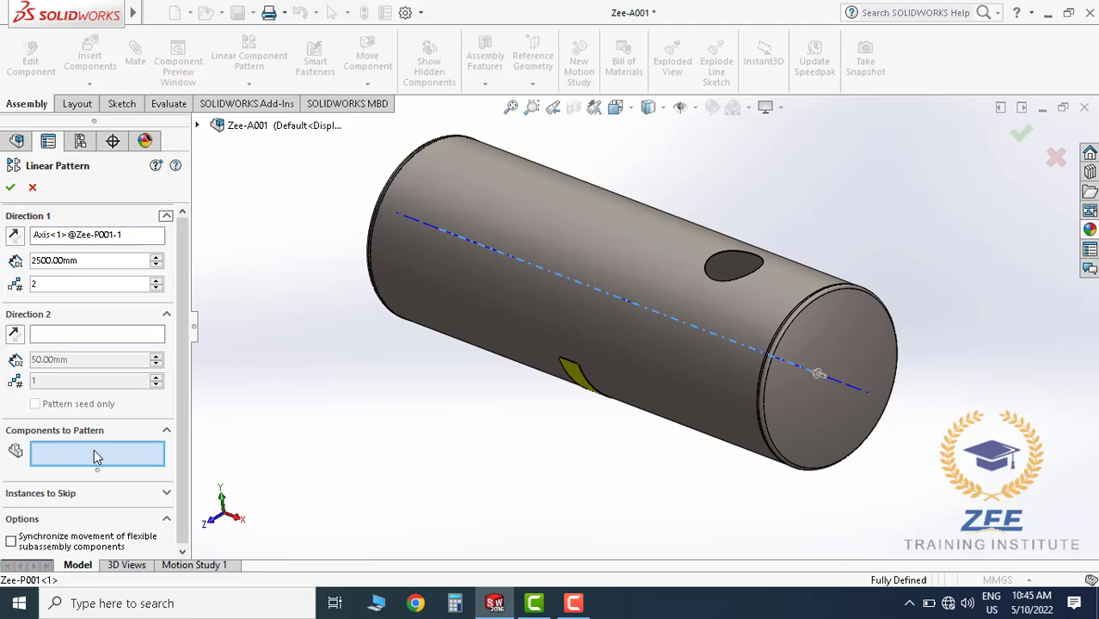
click(581, 382)
middle_drag(526, 400, 474, 375)
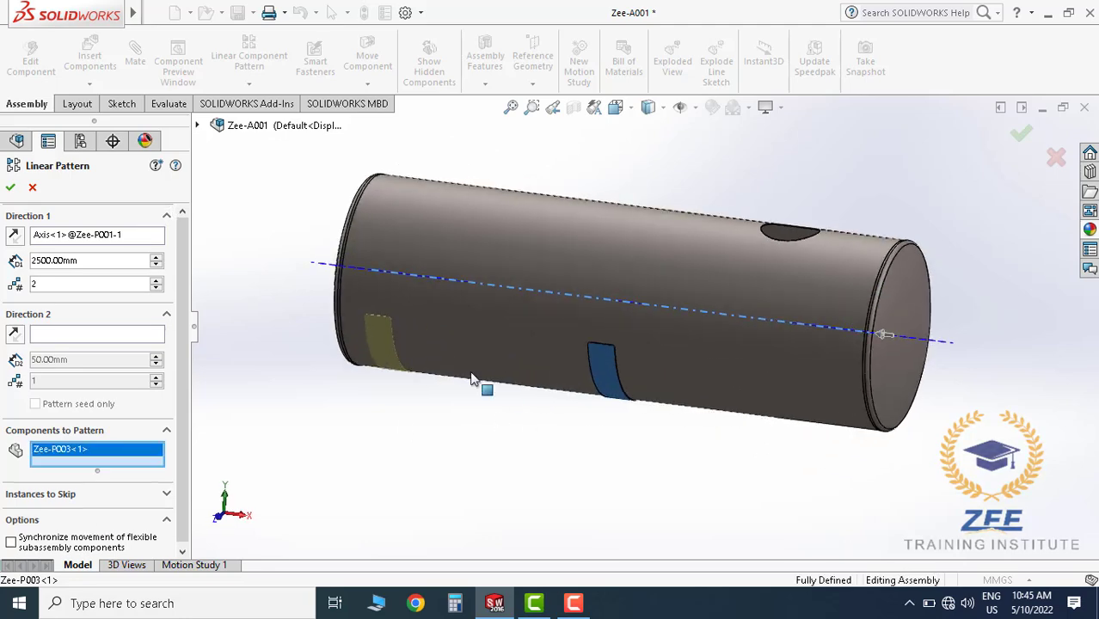
scroll(373, 301, down, 5)
middle_drag(393, 309, 439, 320)
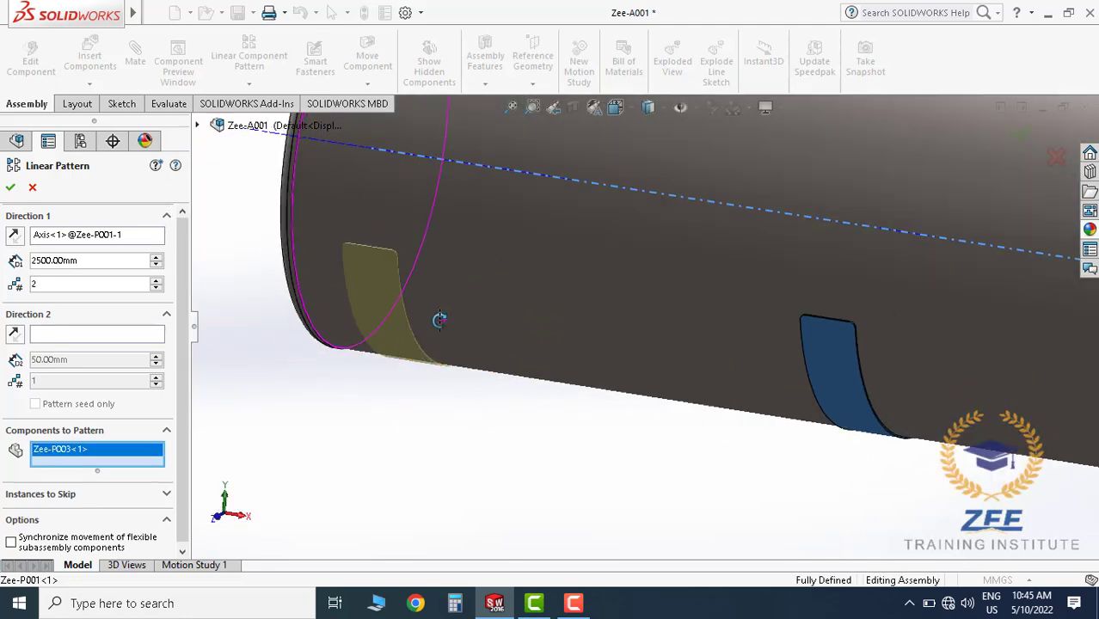
key(Return)
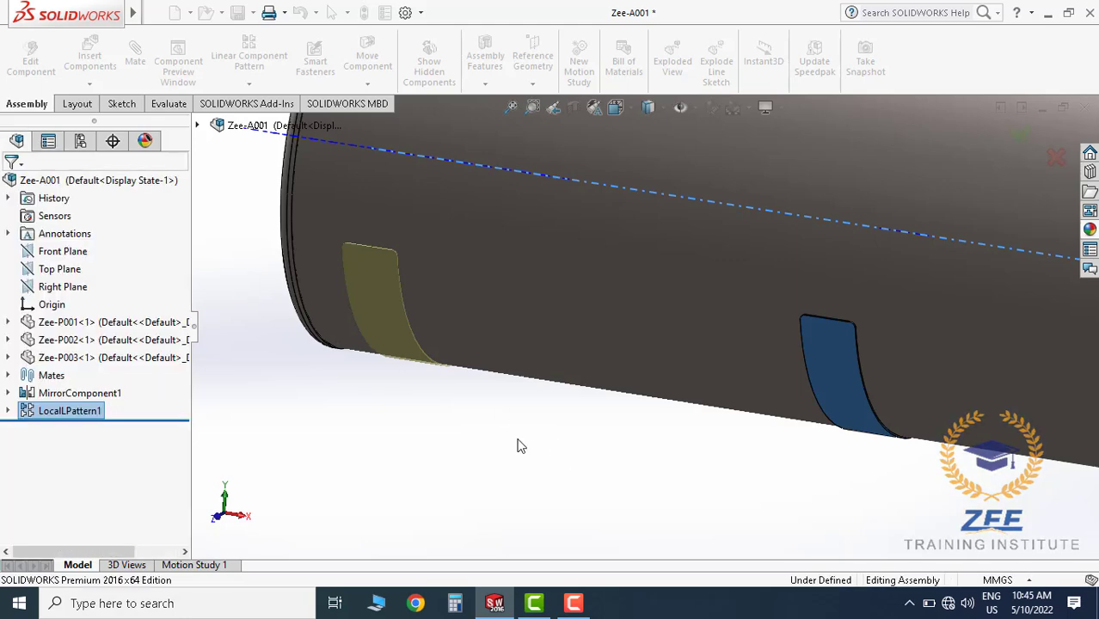
Pattern the original Zee-P003 plate in the opposite direction along the shell's axis, with 2 instances spaced 2500 mm
scroll(645, 465, up, 8)
middle_drag(775, 374, 799, 363)
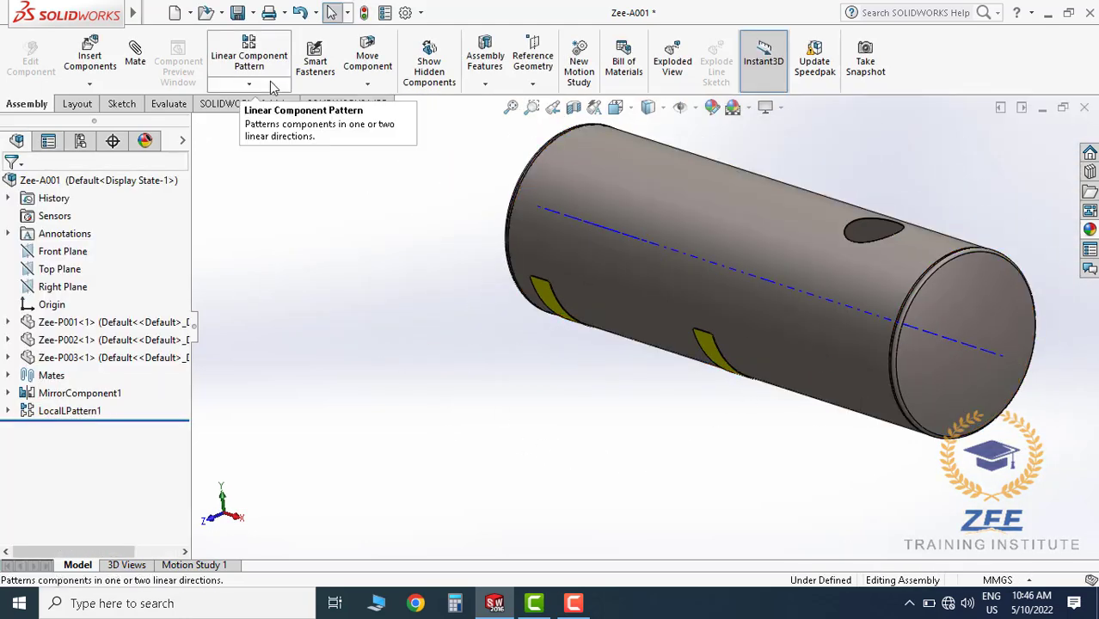
click(248, 56)
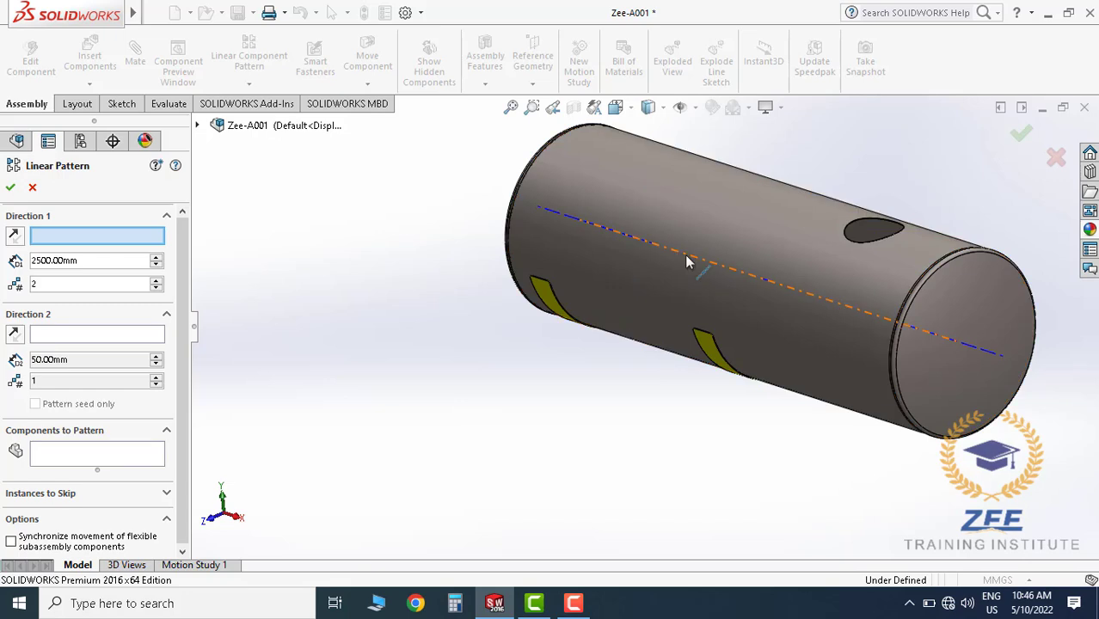
click(726, 267)
scroll(778, 343, down, 4)
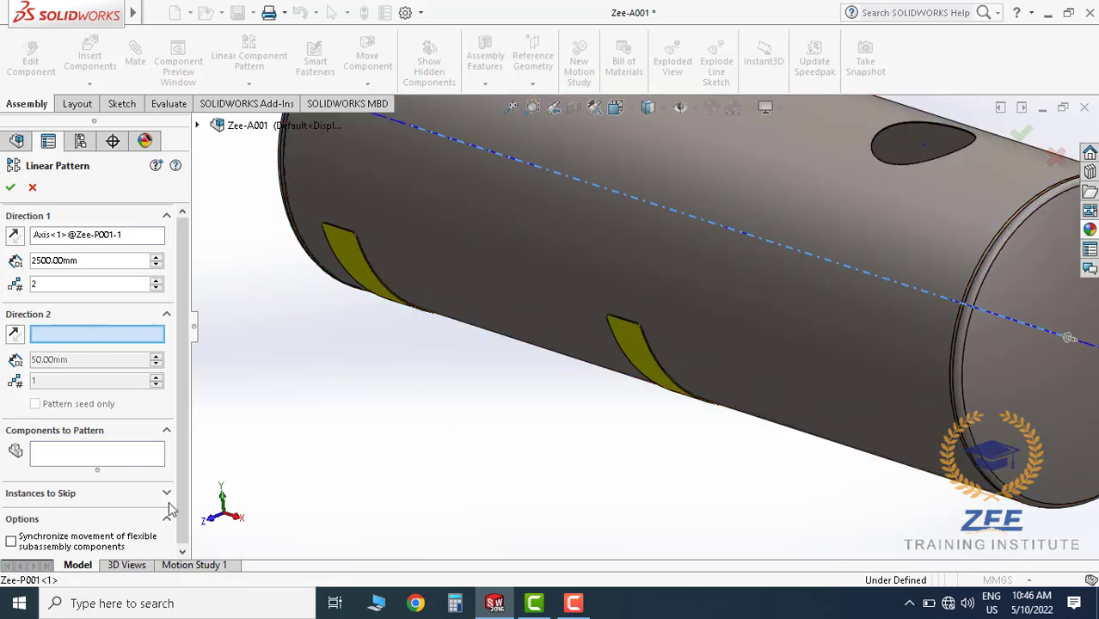
click(85, 460)
click(640, 368)
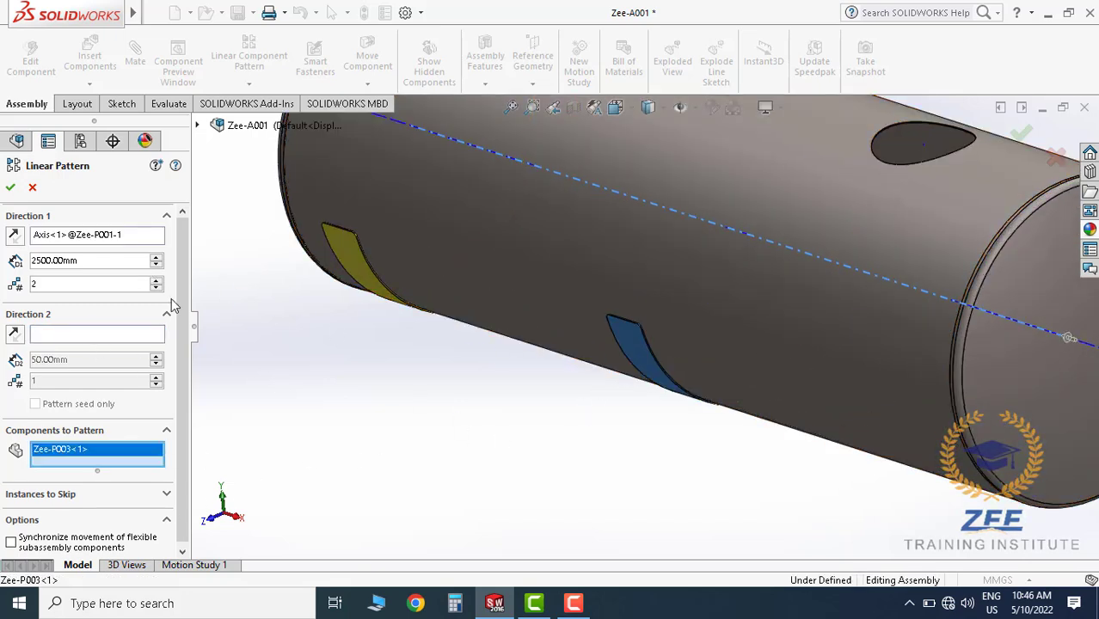
scroll(721, 427, up, 3)
scroll(837, 408, down, 1)
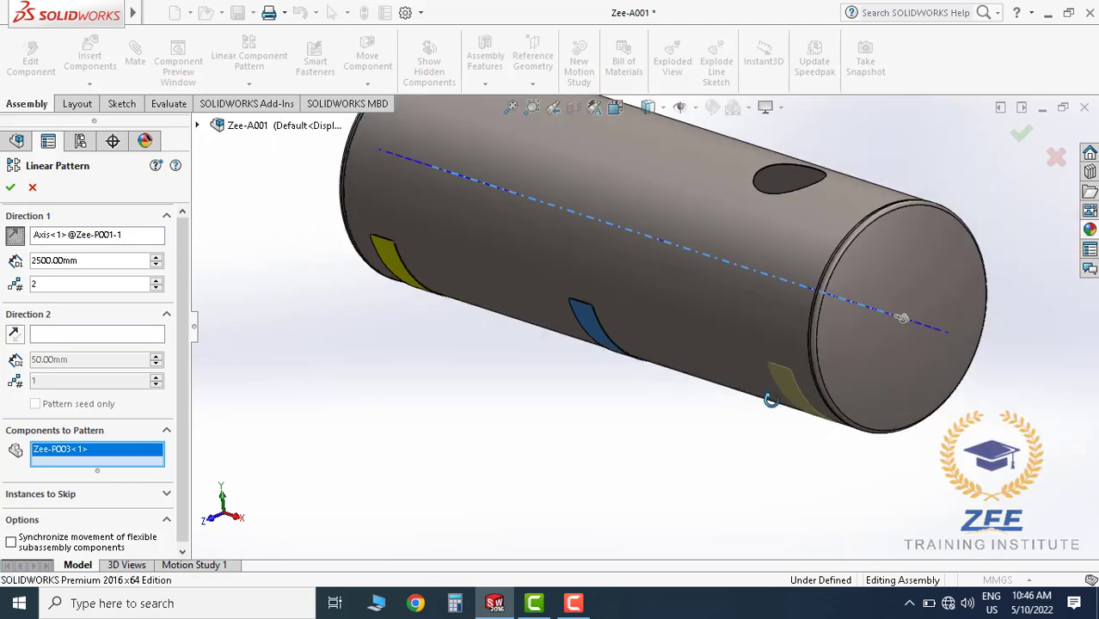
mouse_move(767, 400)
middle_down()
mouse_move(795, 395)
mouse_move(781, 402)
middle_up()
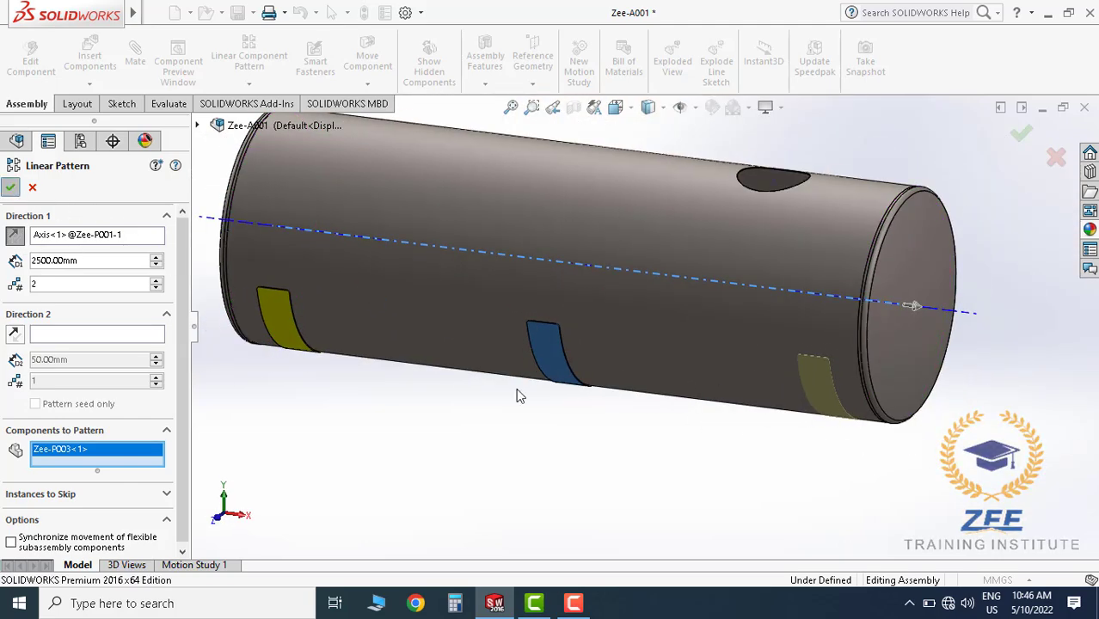
Hide the temporary axes in the Zee-A001 assembly
scroll(657, 442, up, 2)
middle_drag(630, 420, 584, 319)
scroll(583, 325, down, 2)
click(692, 107)
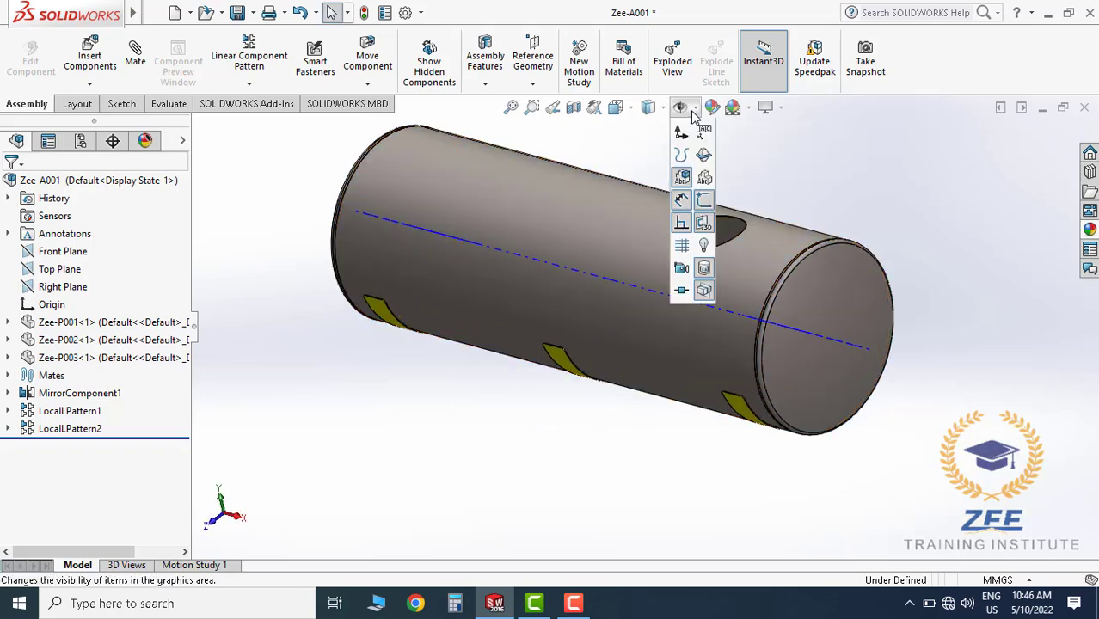
click(706, 152)
middle_drag(640, 350, 630, 294)
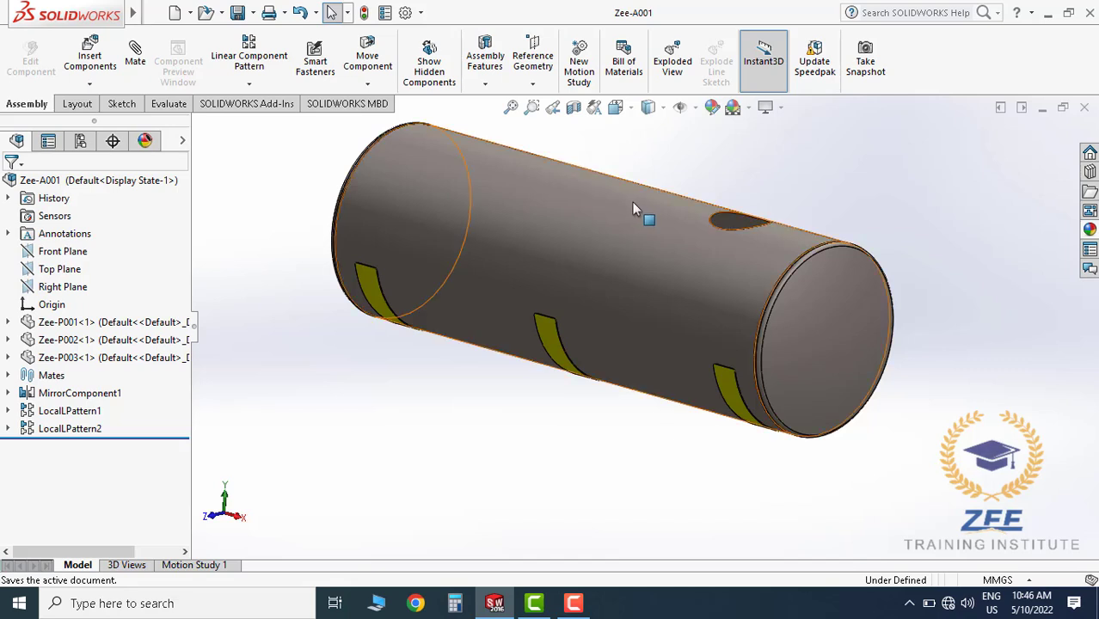
middle_drag(645, 214, 672, 207)
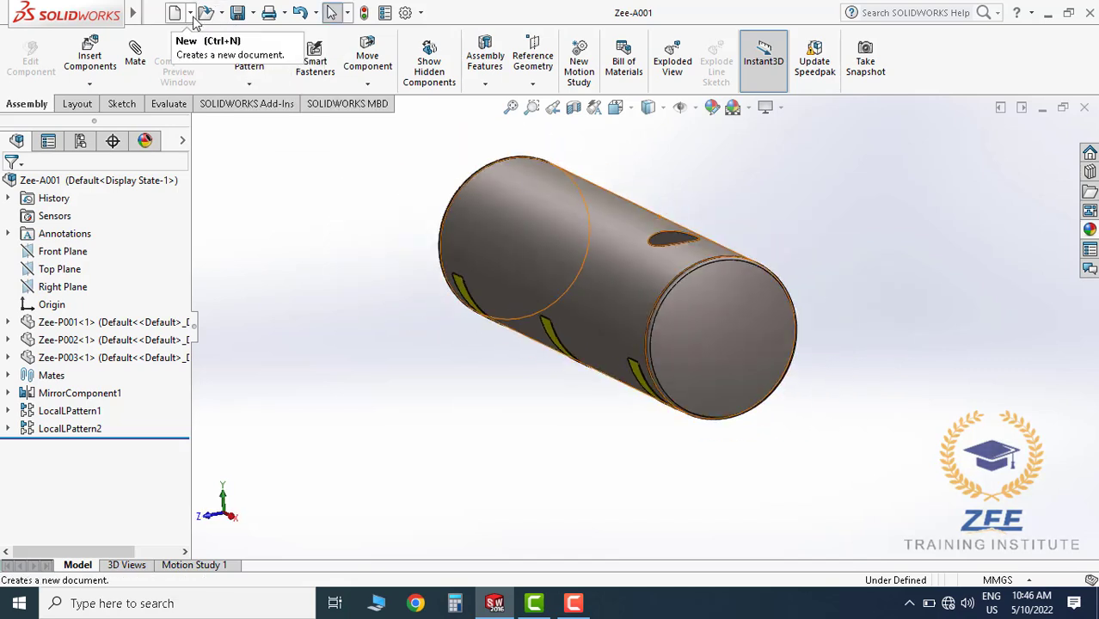
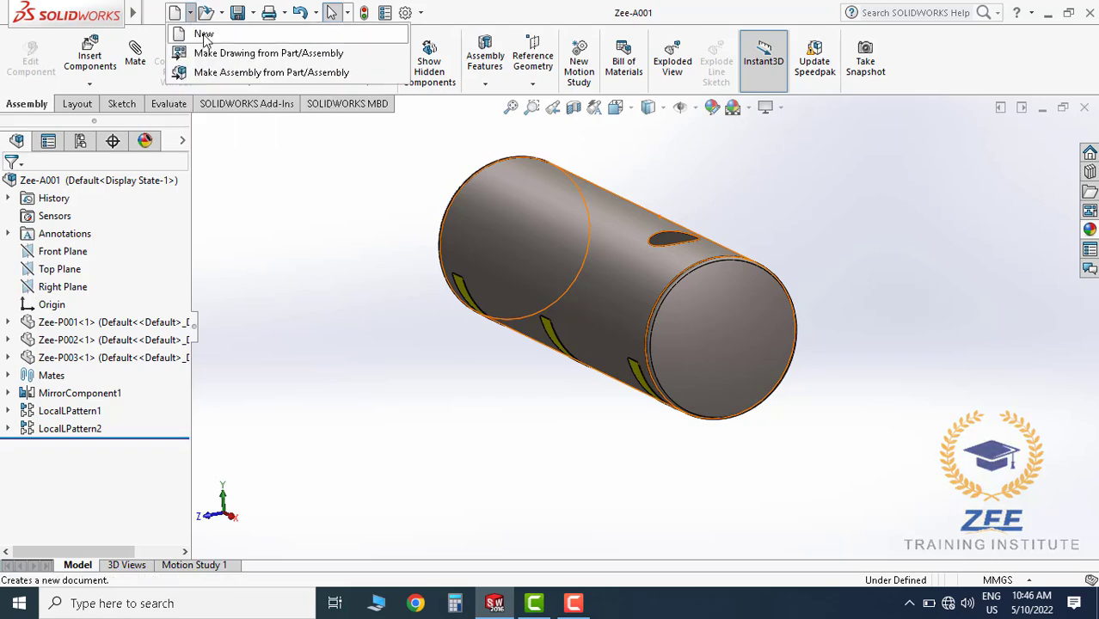
Create a new part document and start a sketch on its Front Plane
click(203, 32)
click(503, 473)
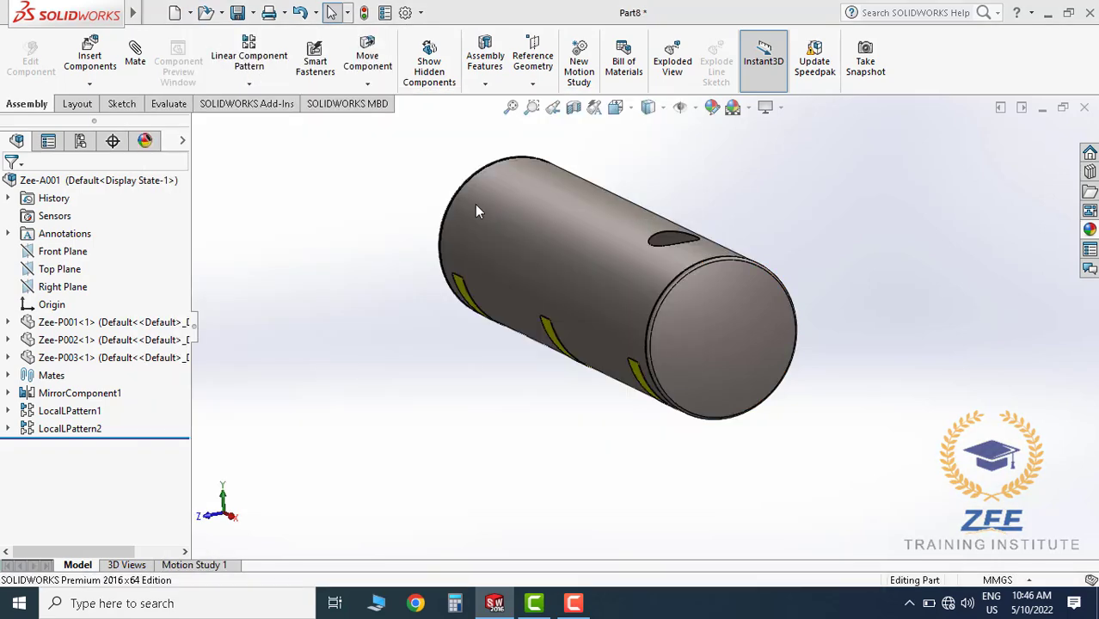
click(73, 103)
click(22, 52)
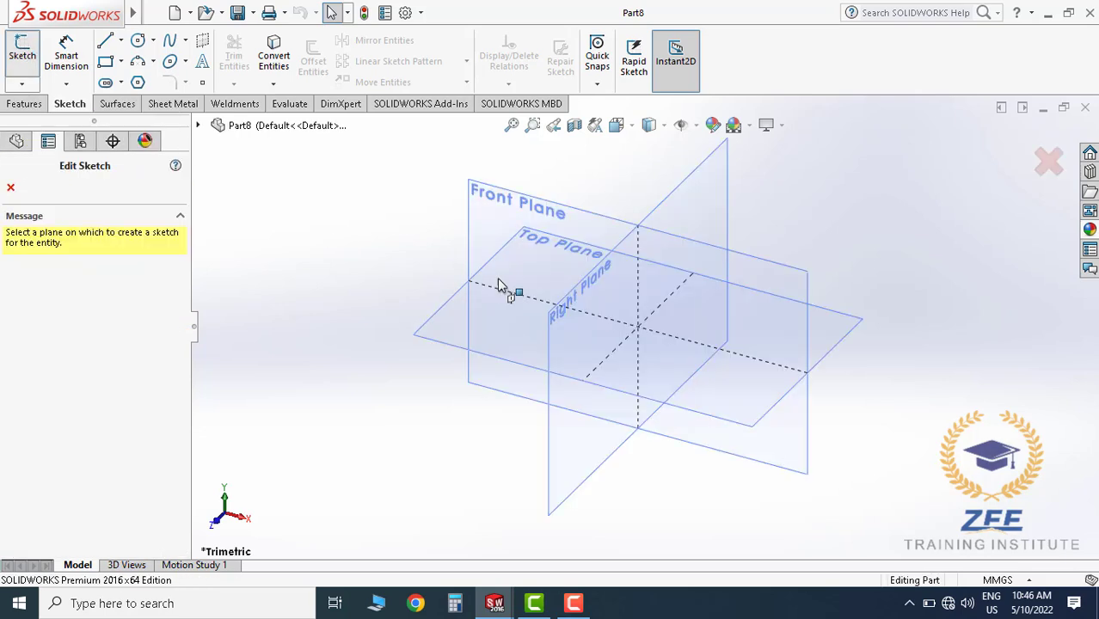
click(538, 198)
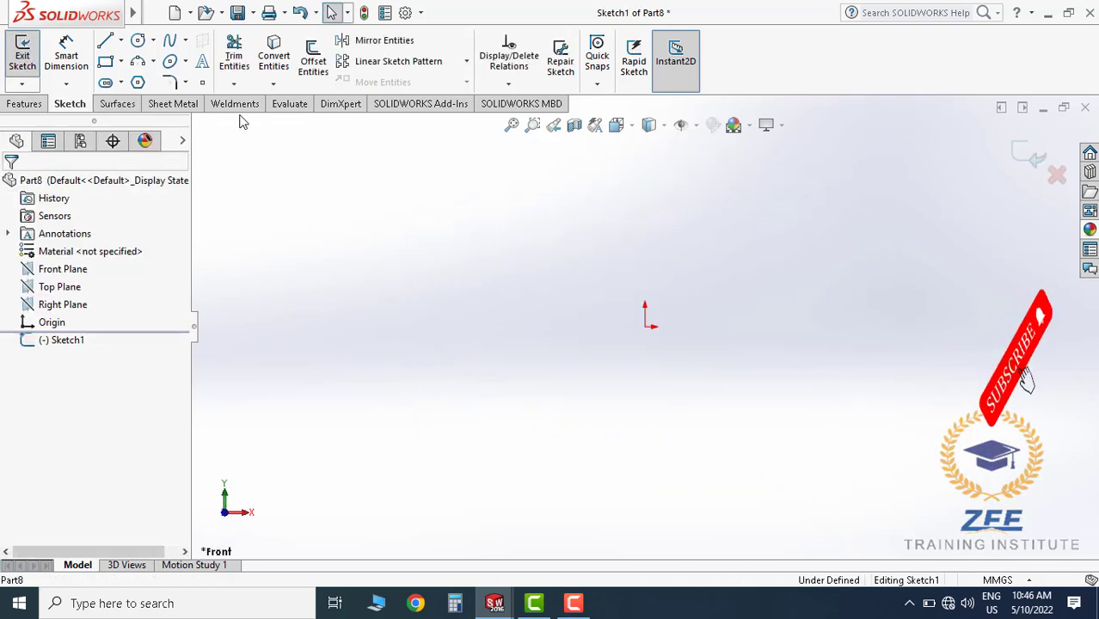
Sketch a horizontal line about 126 mm long through the origin and make the origin its midpoint
click(104, 40)
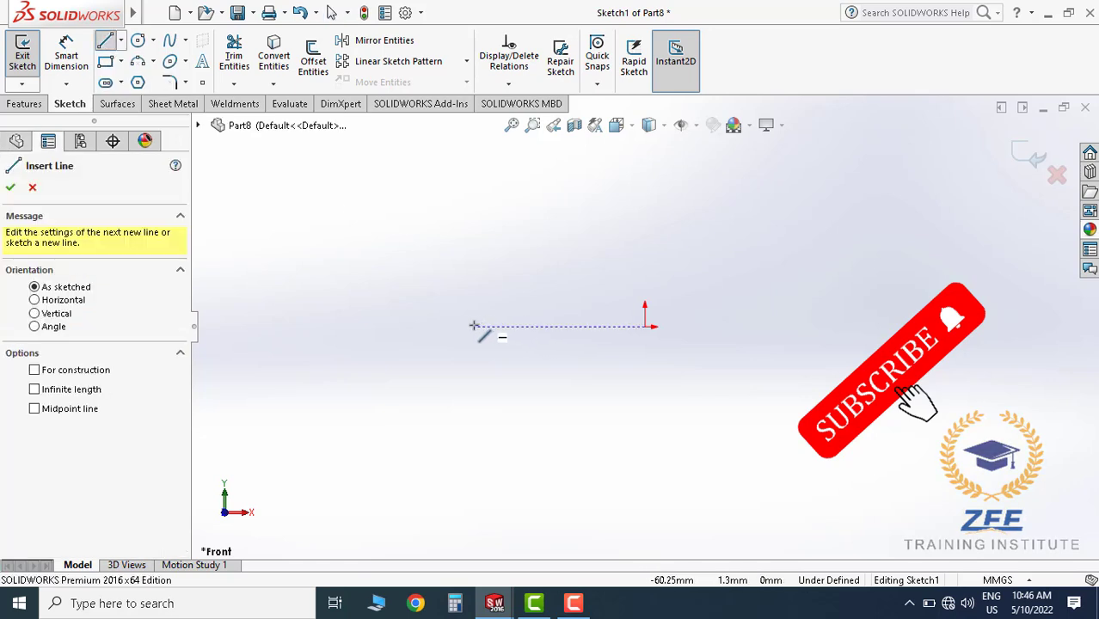
drag(469, 328, 794, 326)
key(Escape)
click(646, 330)
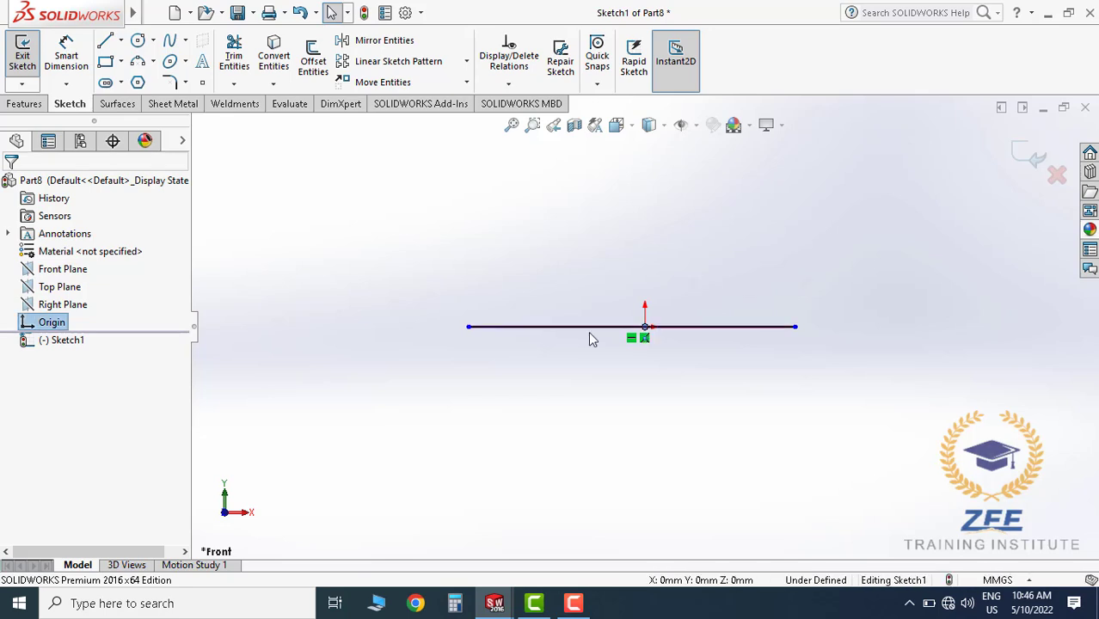
ctrl+click(567, 327)
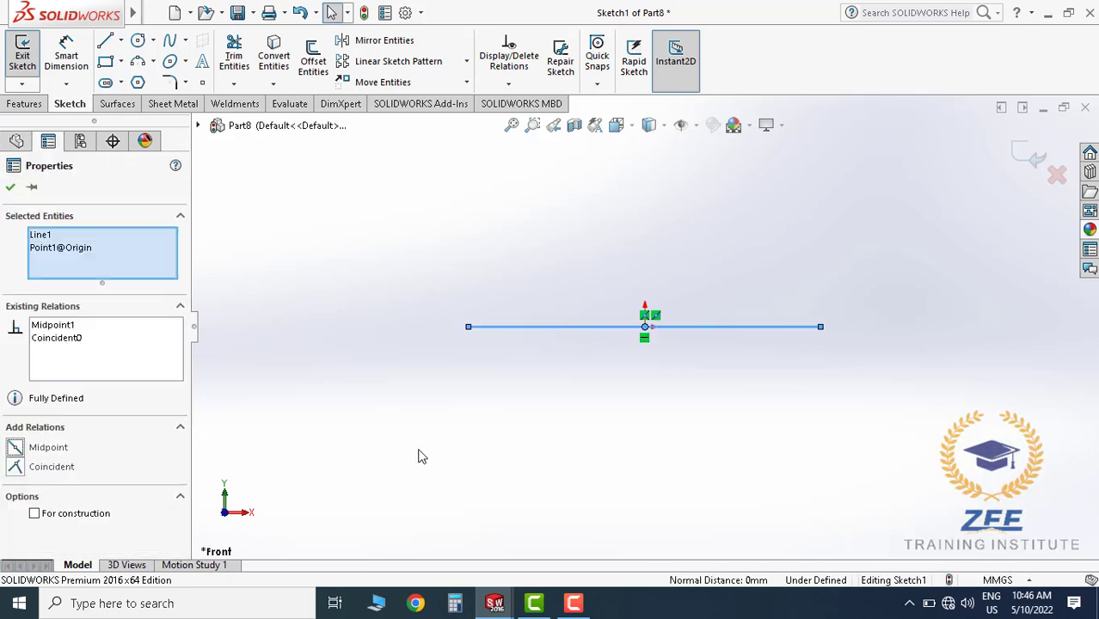
click(493, 451)
Sketch a vertical line upward from each end of the horizontal line, both equally high, to form an open U
click(105, 40)
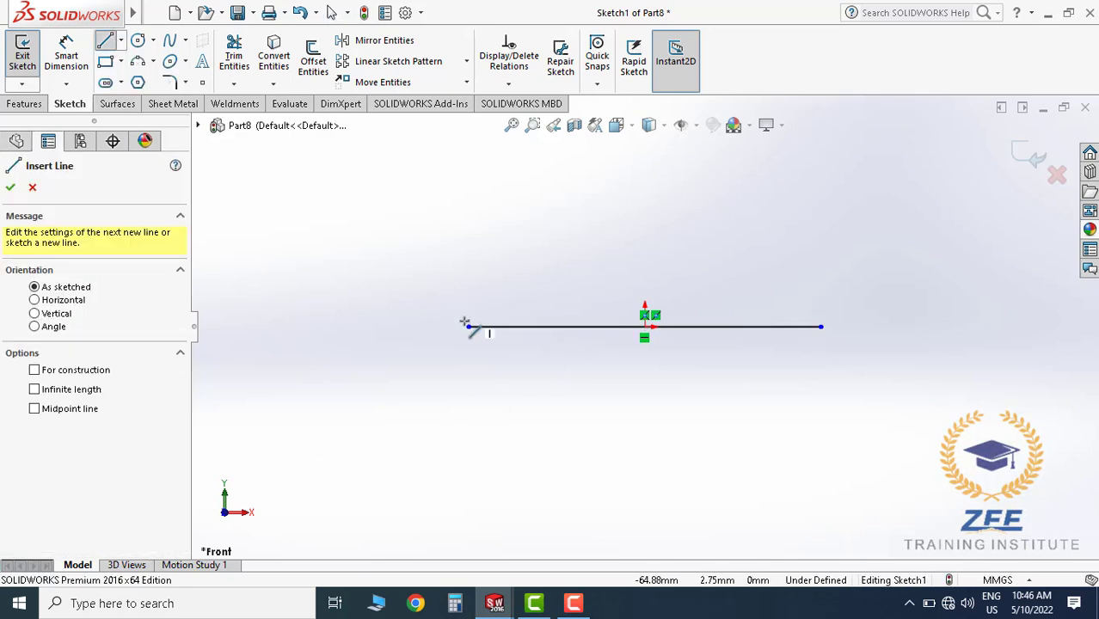
click(468, 326)
double_click(469, 216)
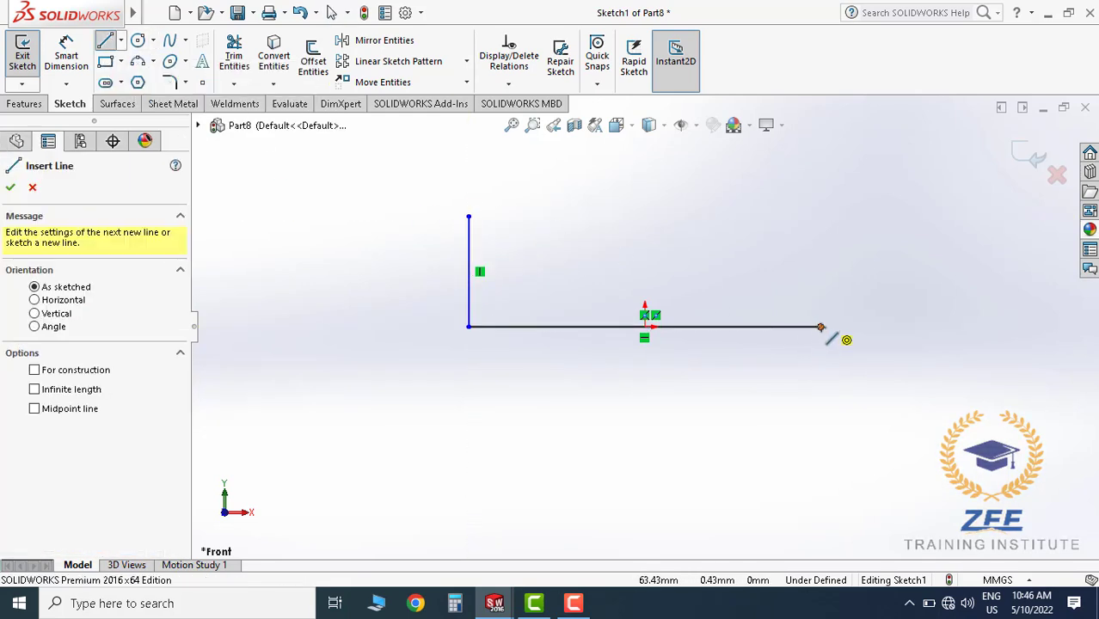
click(821, 327)
double_click(821, 216)
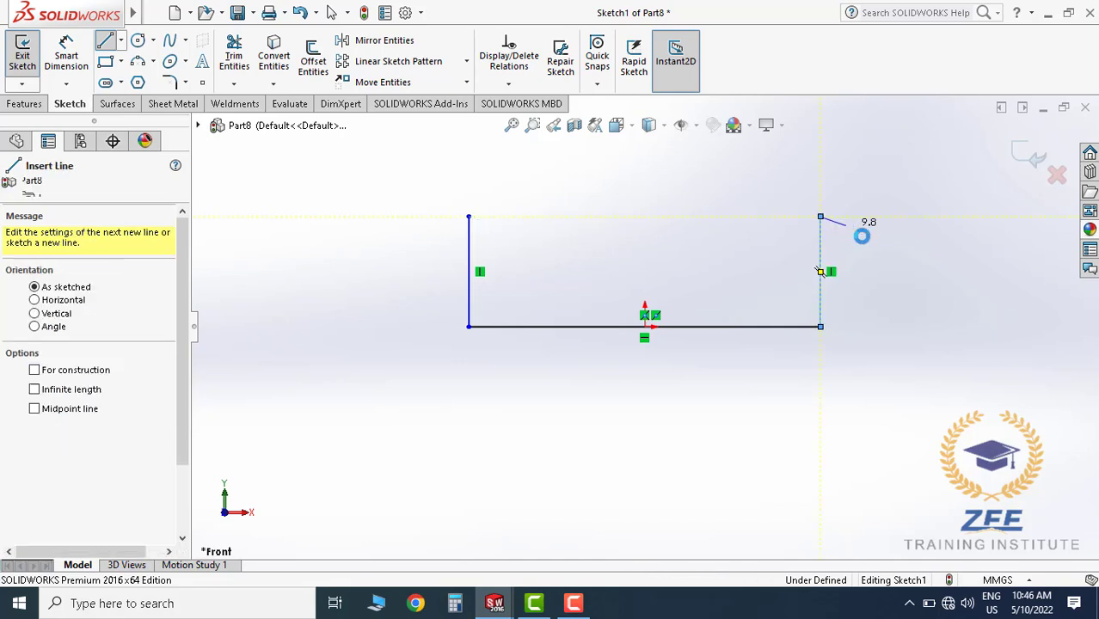
key(Escape)
ctrl+click(597, 328)
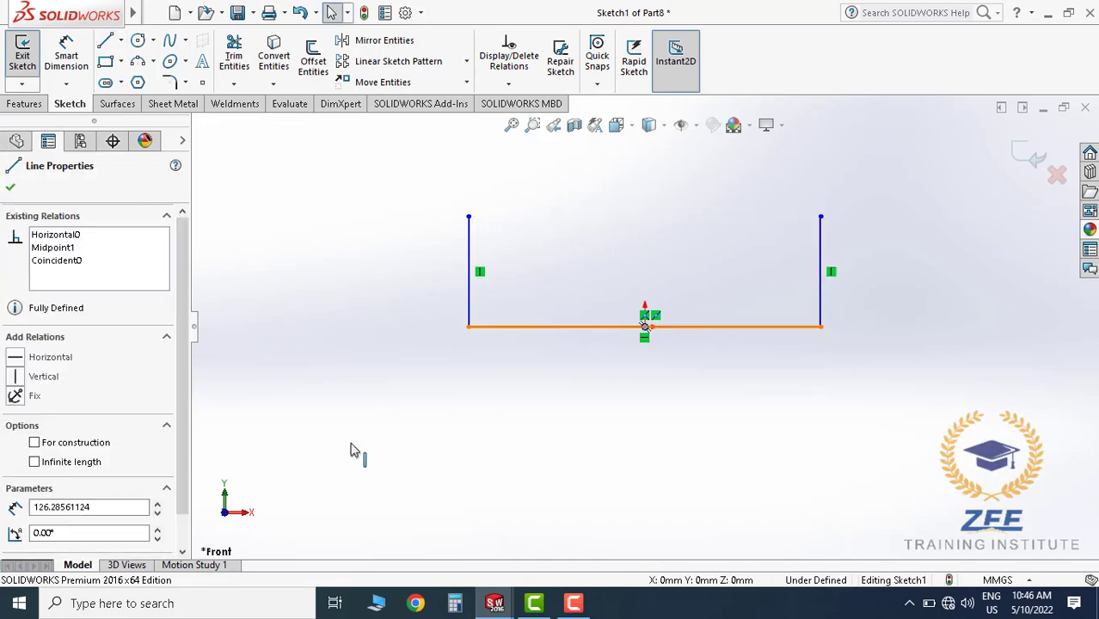
click(564, 450)
Dimension the horizontal base line of the U profile to 1968 mm
scroll(679, 413, up, 4)
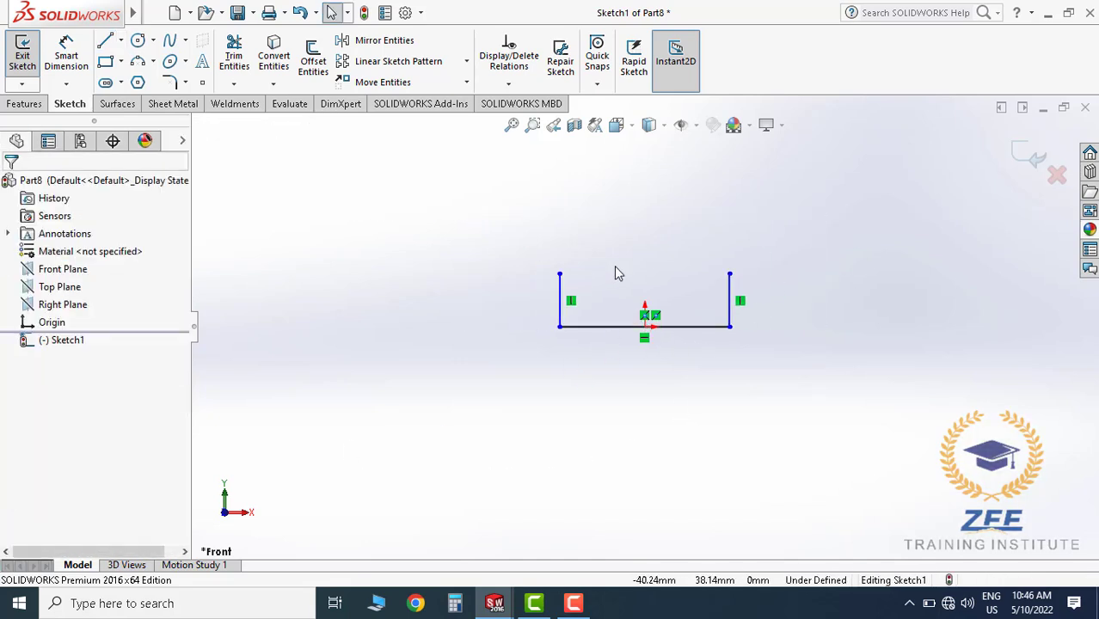
scroll(631, 278, down, 3)
click(74, 60)
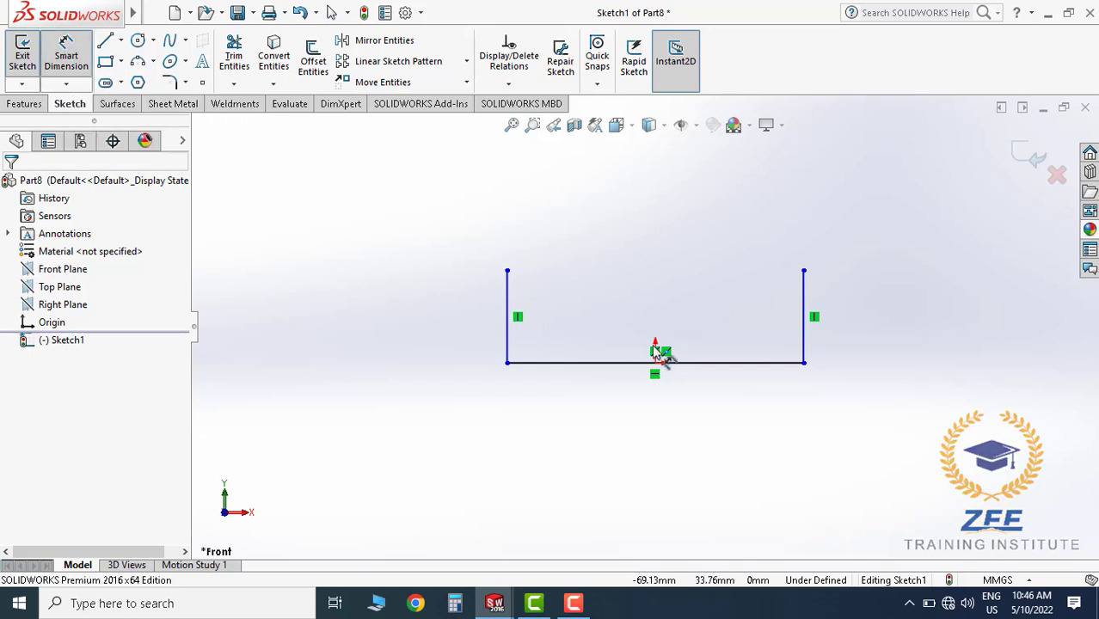
click(710, 365)
click(698, 406)
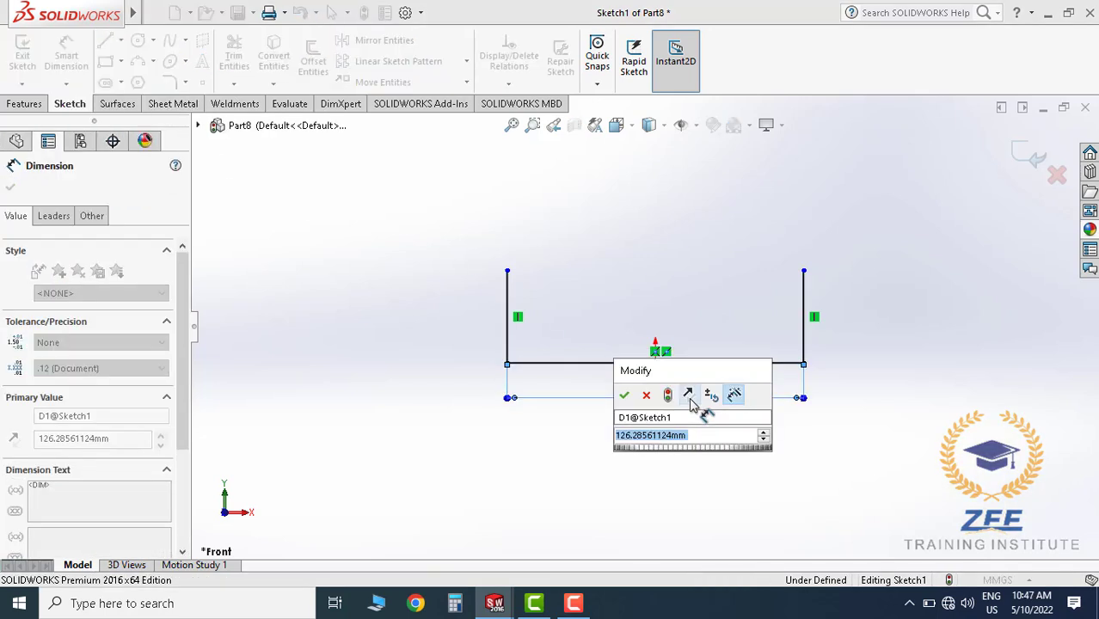
text(1968)
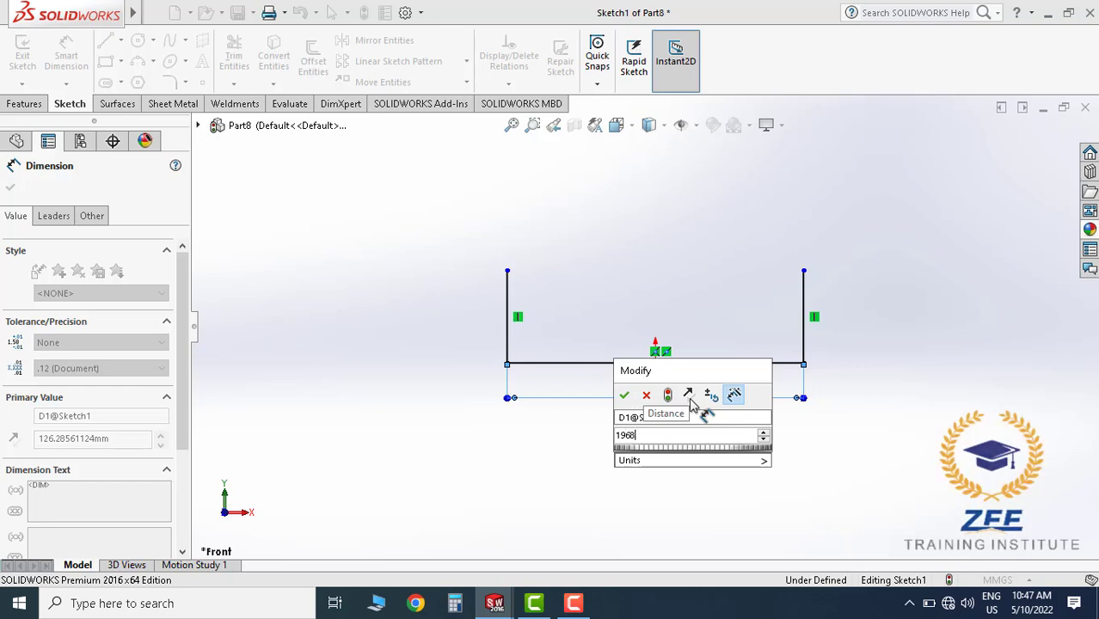
key(Return)
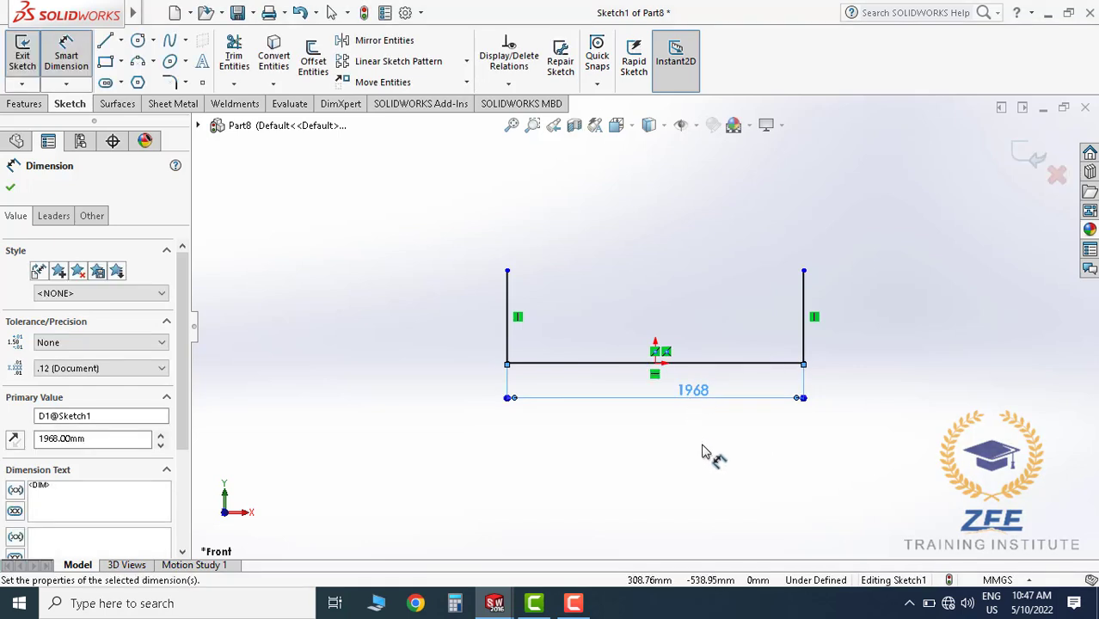
Dimension the right vertical line of the U profile to 880 mm
click(813, 340)
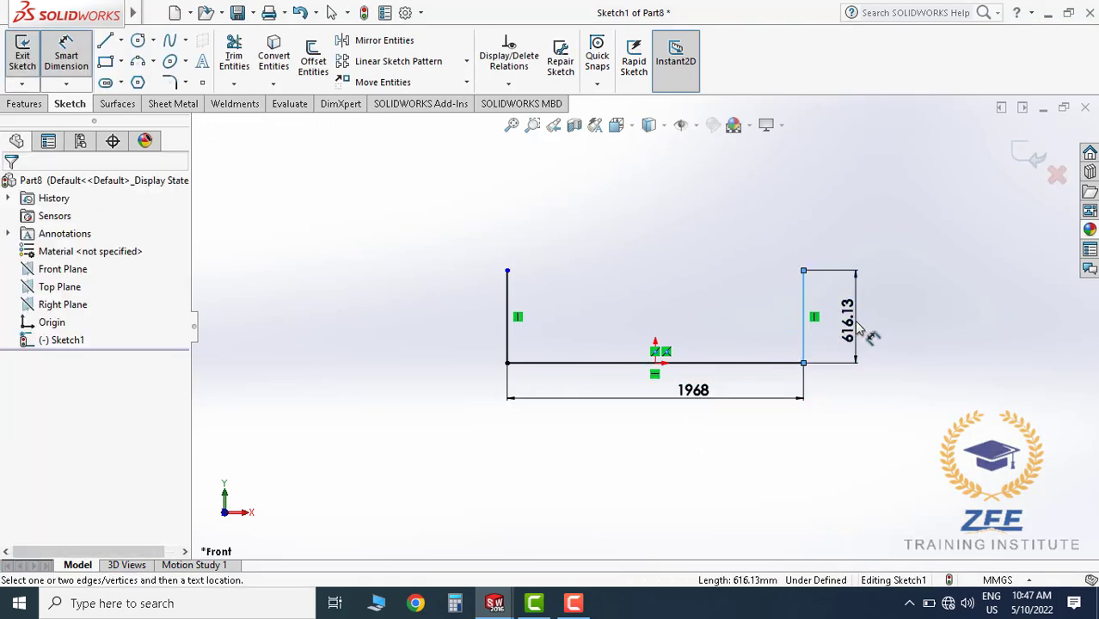
click(862, 331)
text(880)
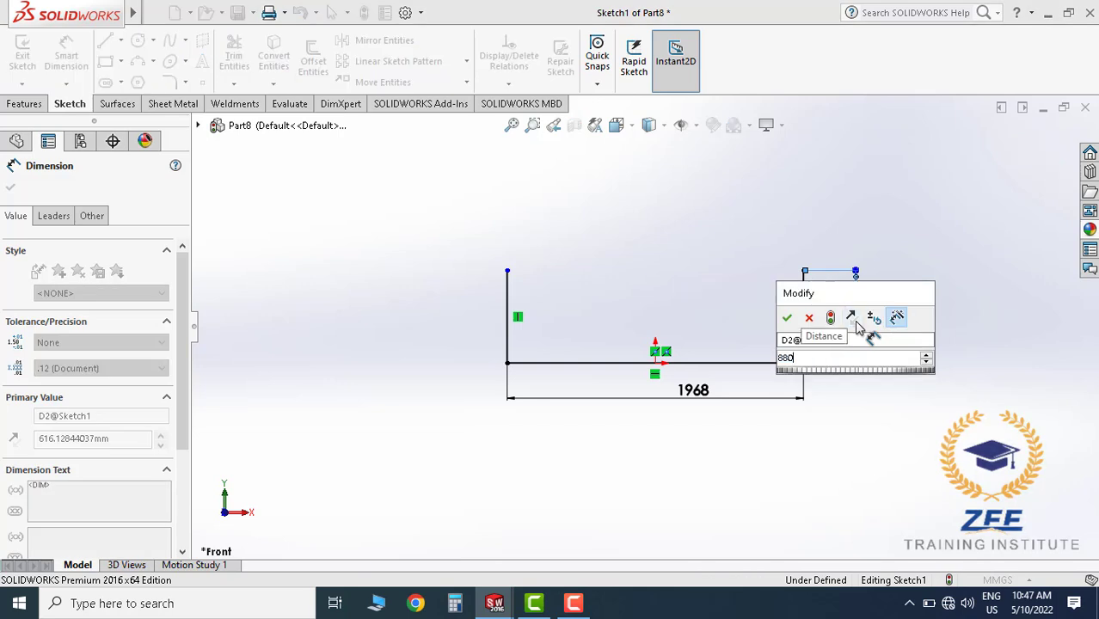
key(Return)
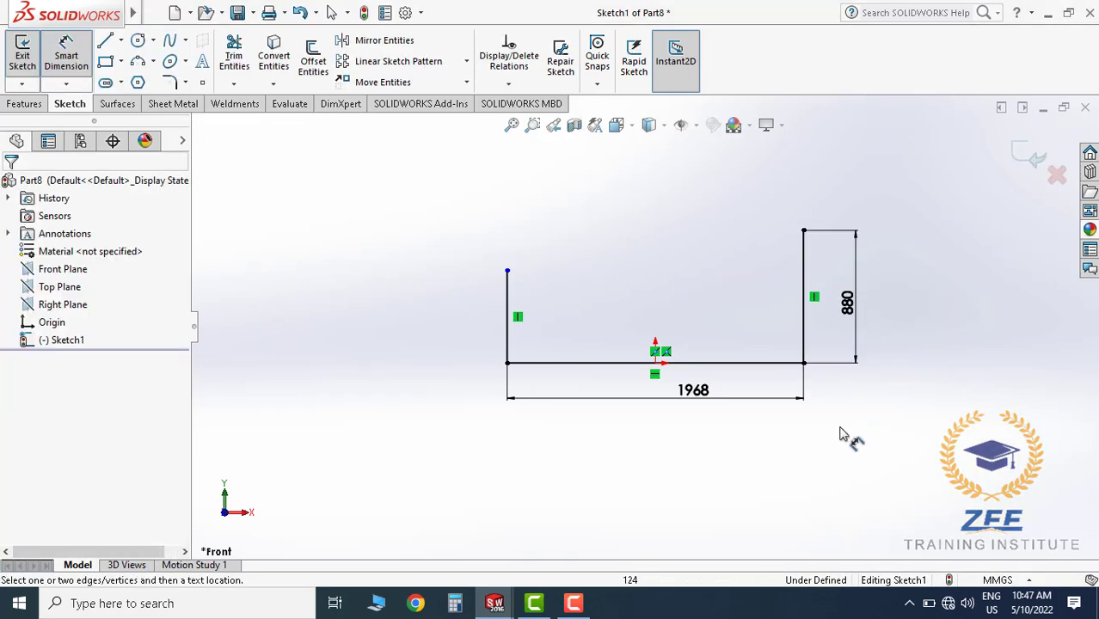
key(Escape)
Add an Equal relation between the two vertical lines of the U profile
click(805, 339)
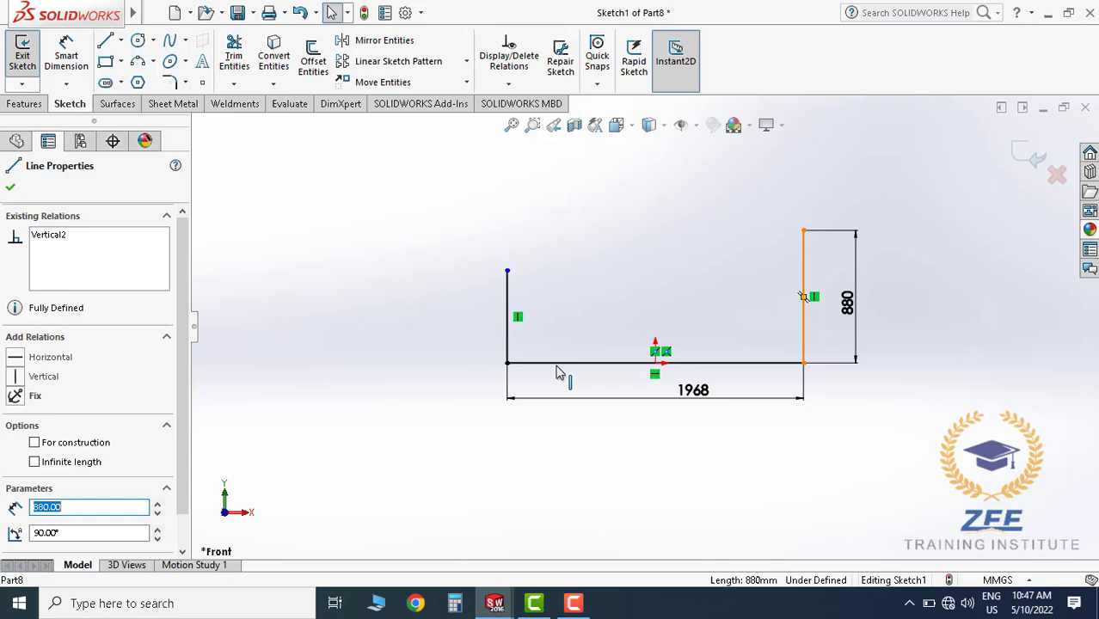
ctrl+click(508, 347)
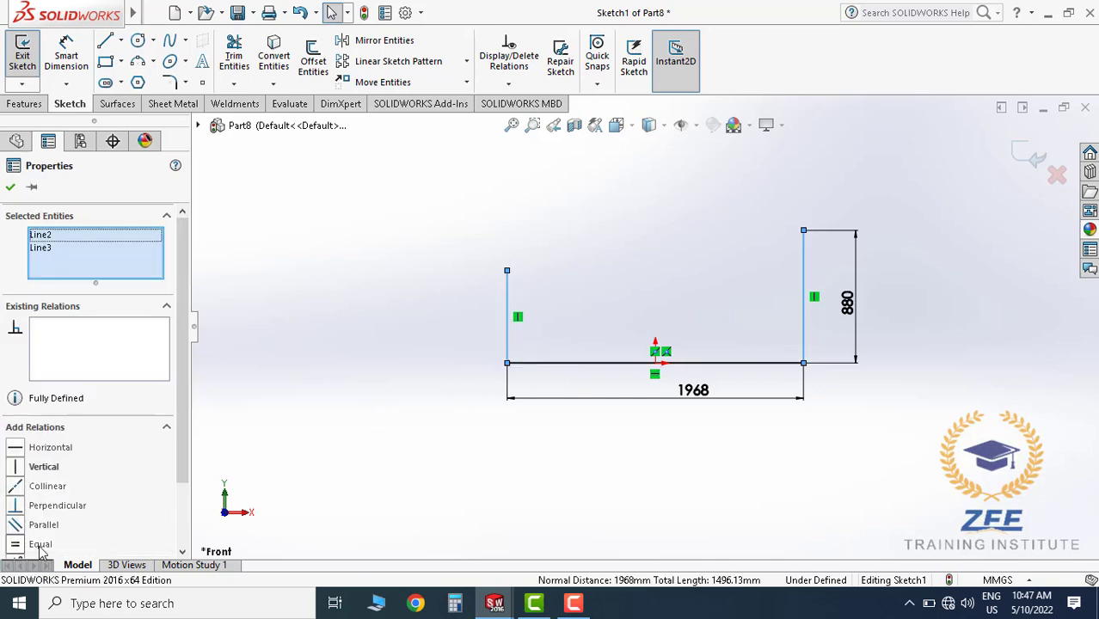
click(662, 483)
scroll(688, 325, up, 2)
scroll(688, 324, down, 2)
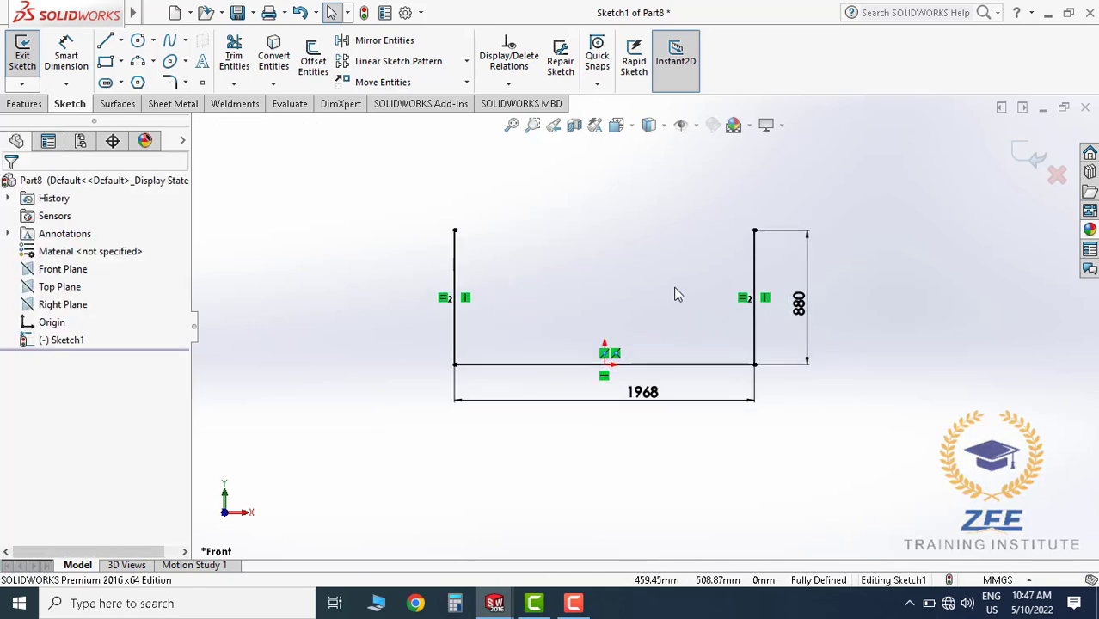
Sketch a downward-bulging three-point arc of about 1077 mm radius between the upper ends of the two vertical lines
scroll(704, 285, up, 1)
scroll(718, 307, down, 1)
scroll(726, 314, up, 1)
scroll(726, 313, down, 1)
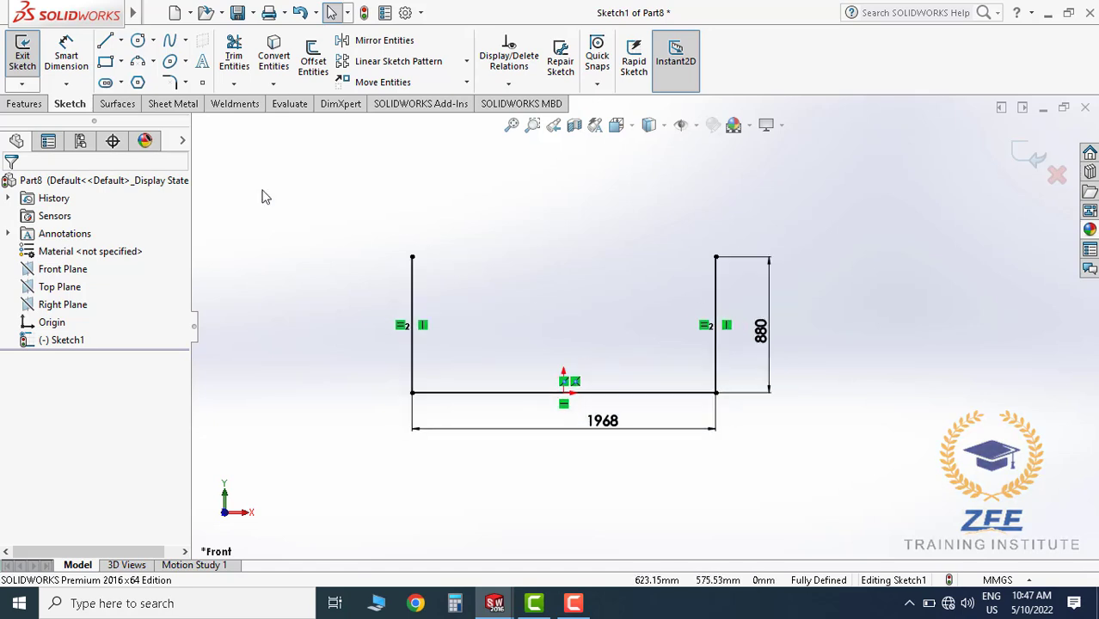
click(137, 61)
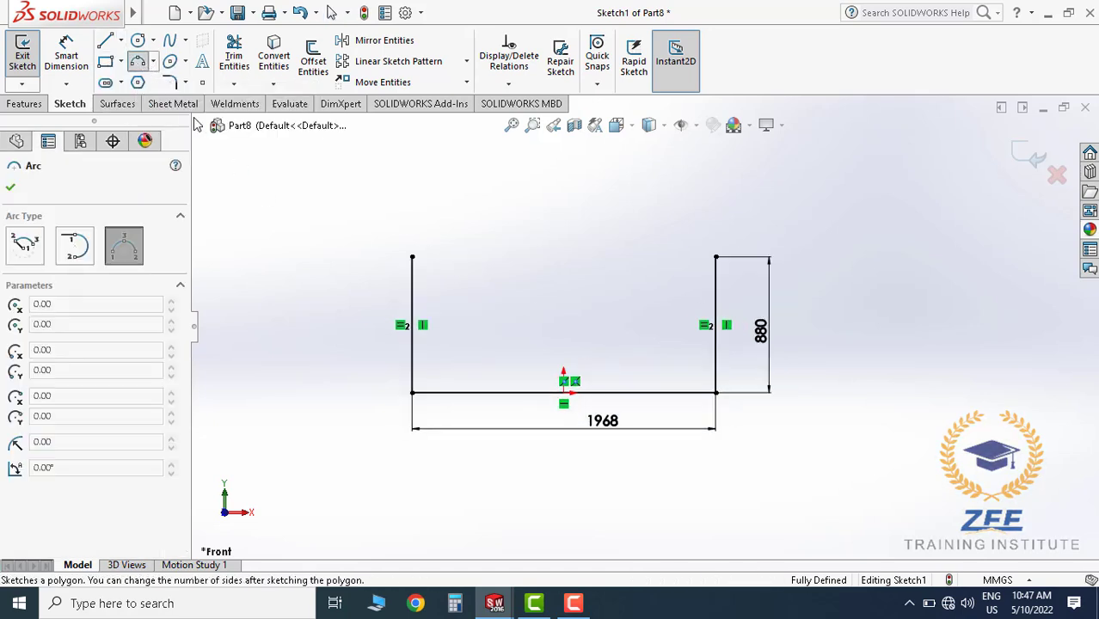
click(411, 258)
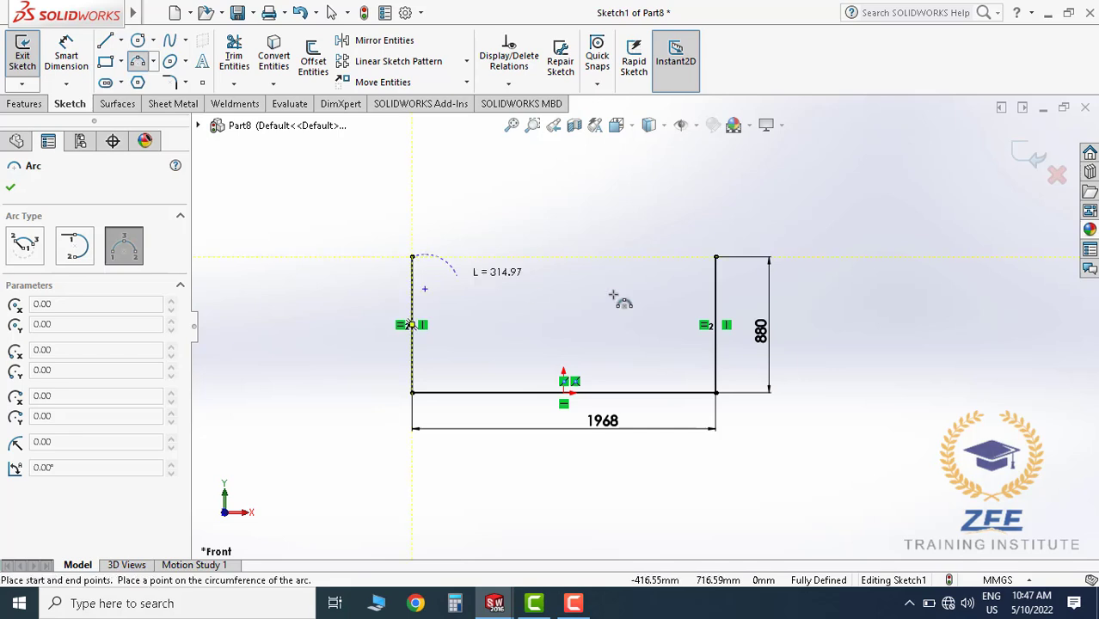
click(716, 258)
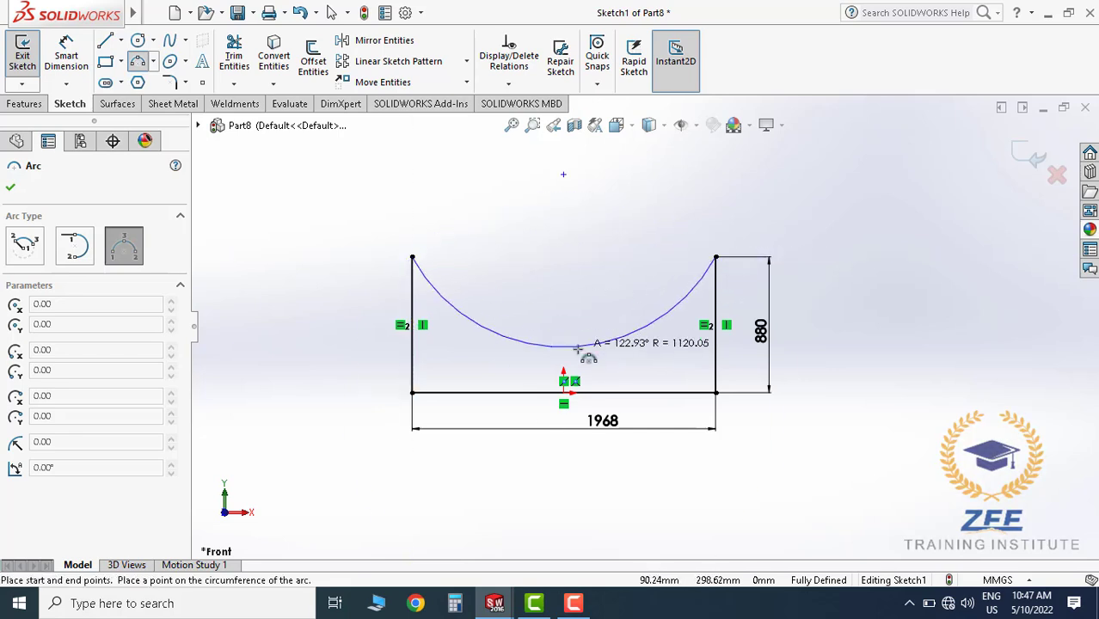
click(563, 354)
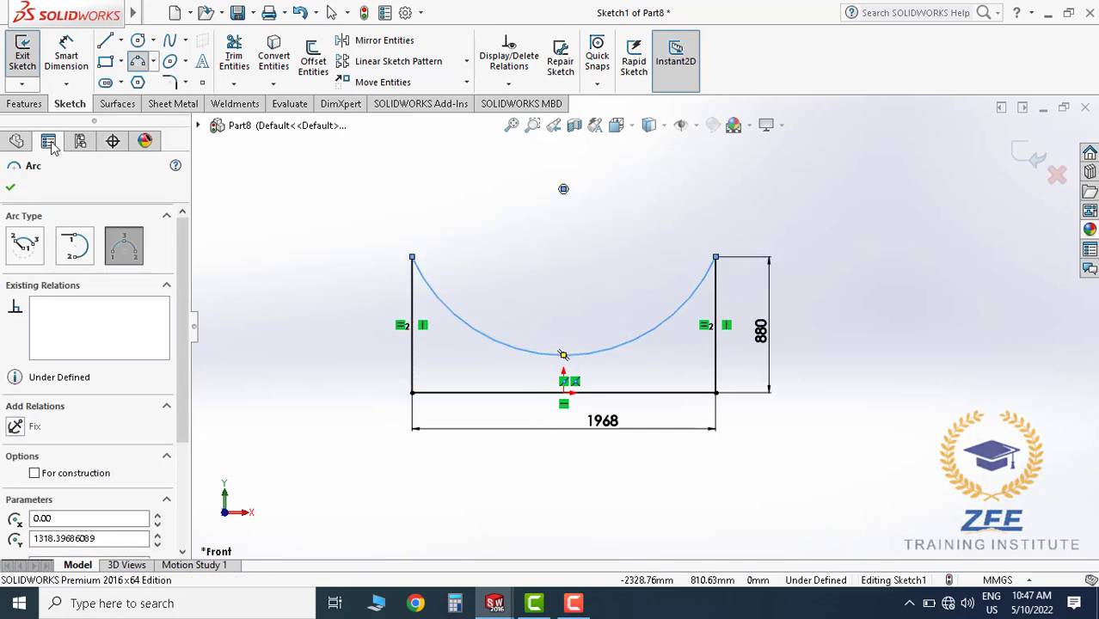
Dimension the arc's radius as 2036/2 mm
click(66, 53)
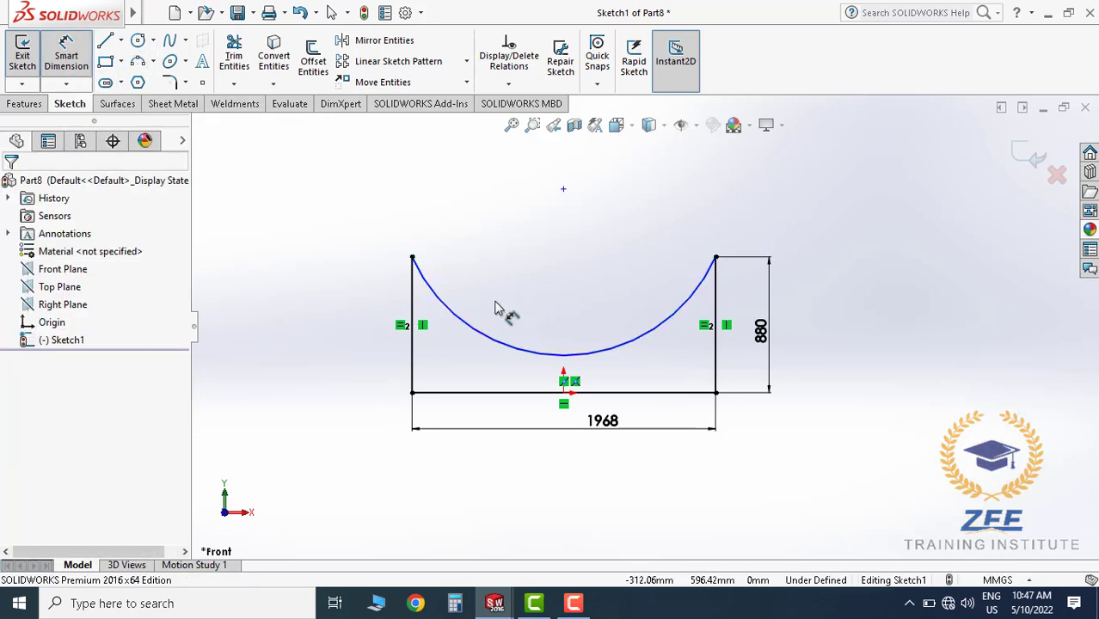
click(507, 346)
click(519, 305)
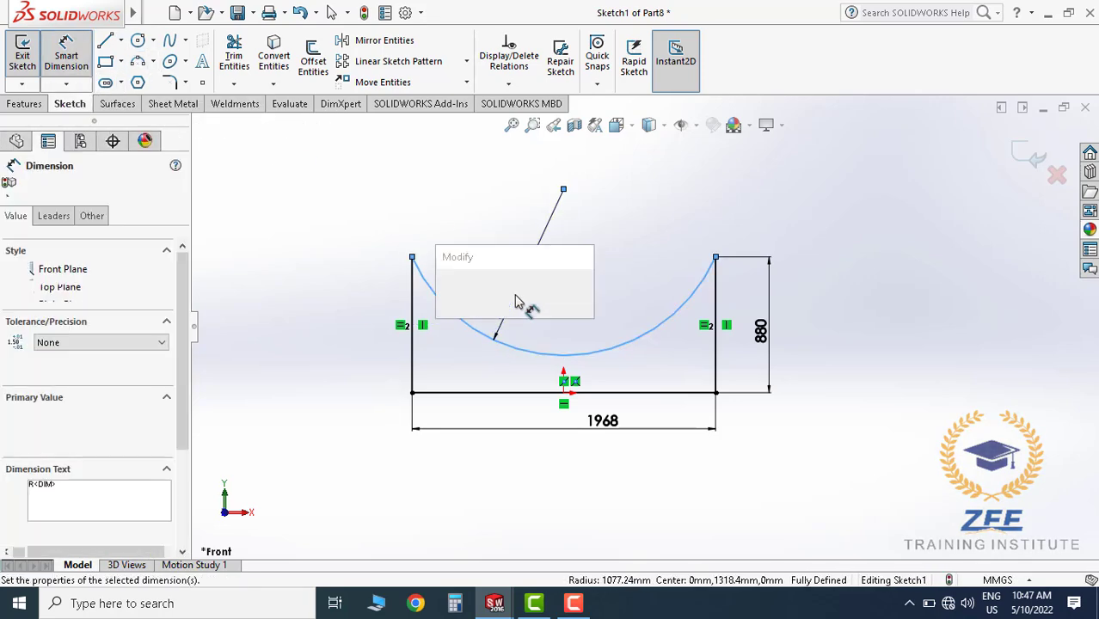
text(20)
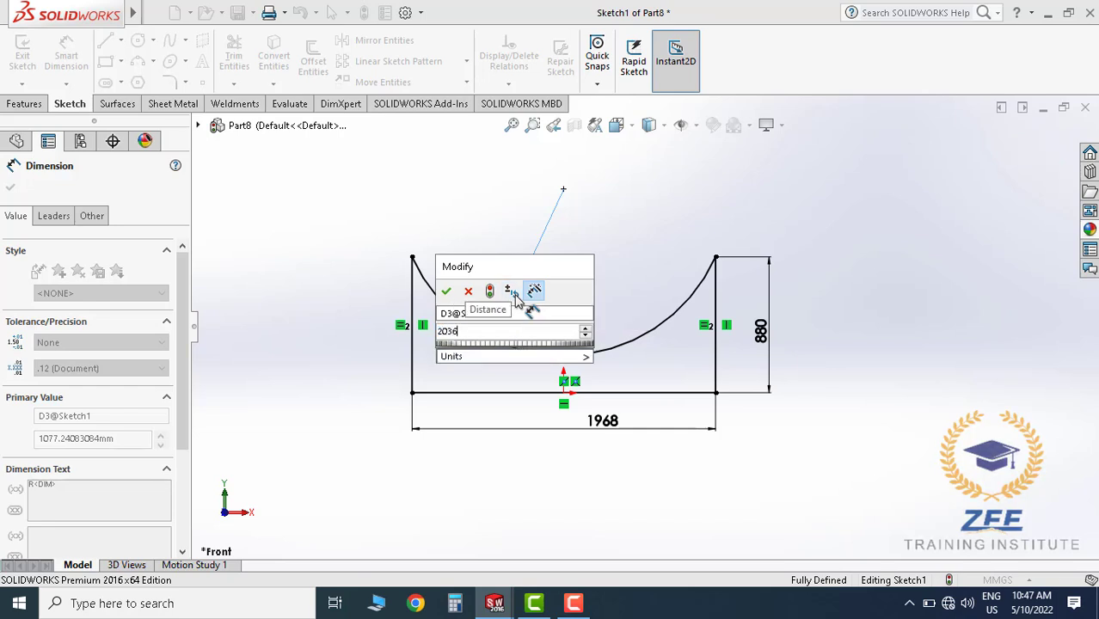
text(36/2)
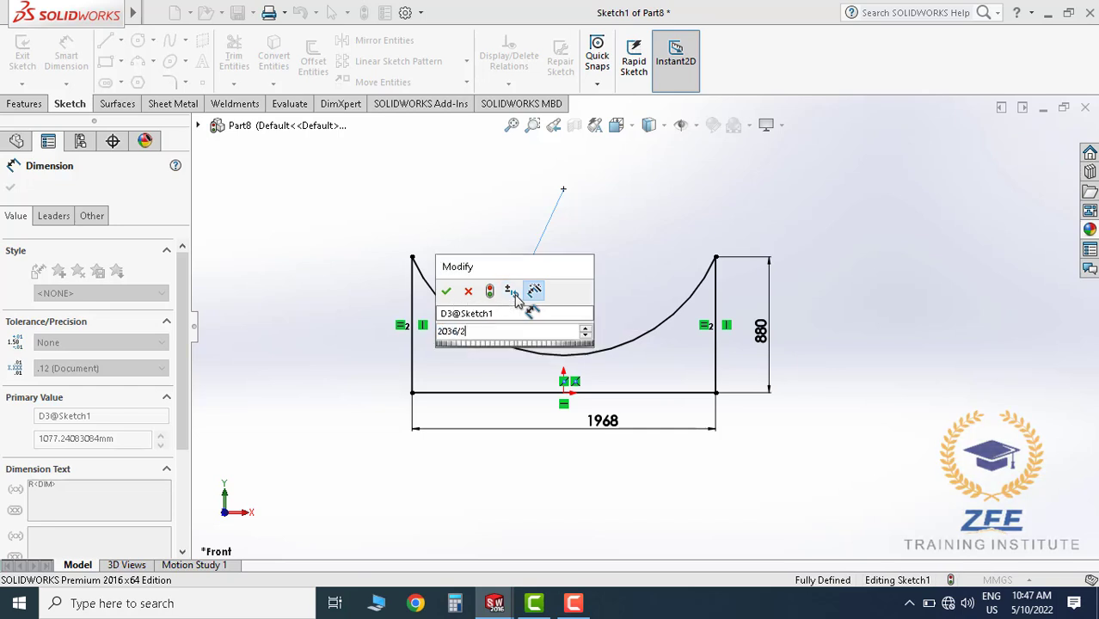
key(Return)
click(622, 289)
scroll(509, 324, down, 3)
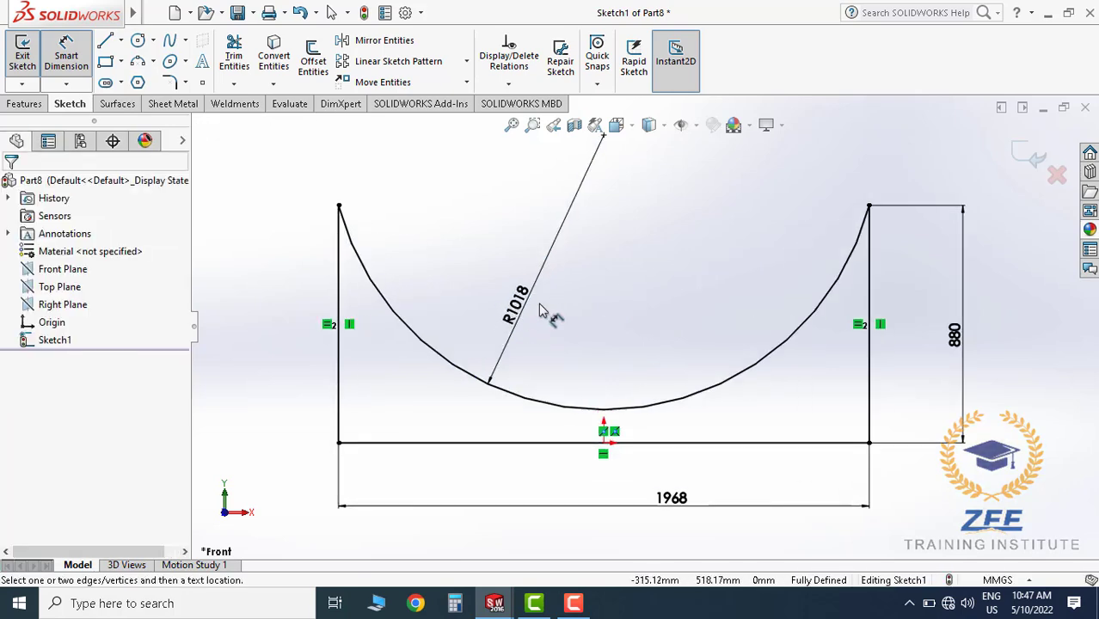
scroll(662, 314, up, 3)
scroll(657, 361, down, 4)
scroll(651, 325, up, 2)
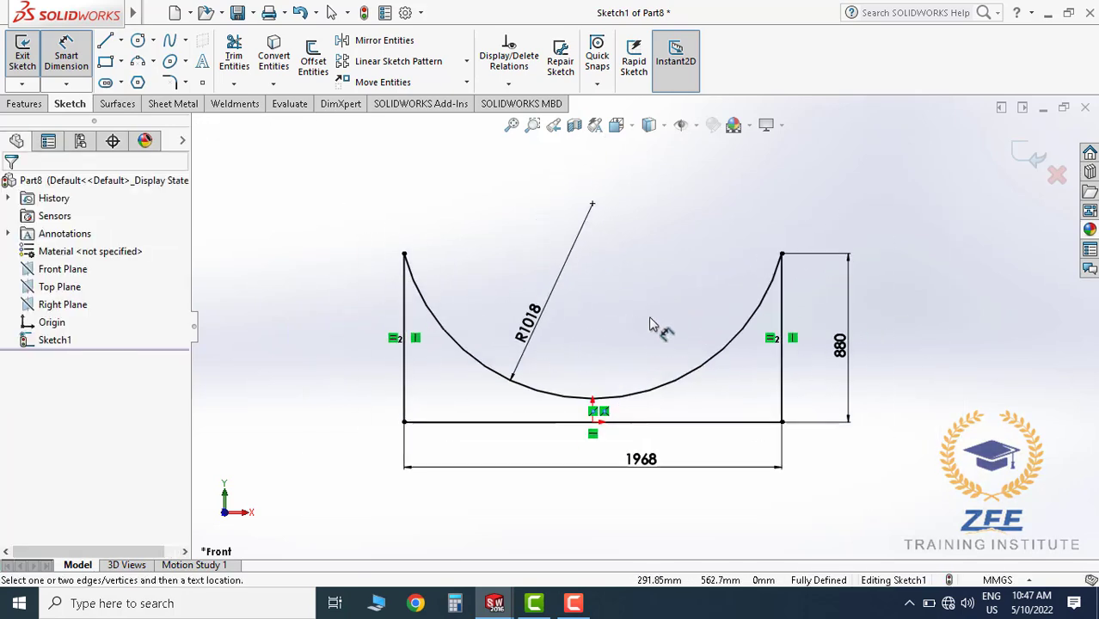
scroll(666, 366, down, 2)
scroll(667, 353, up, 3)
scroll(665, 348, down, 1)
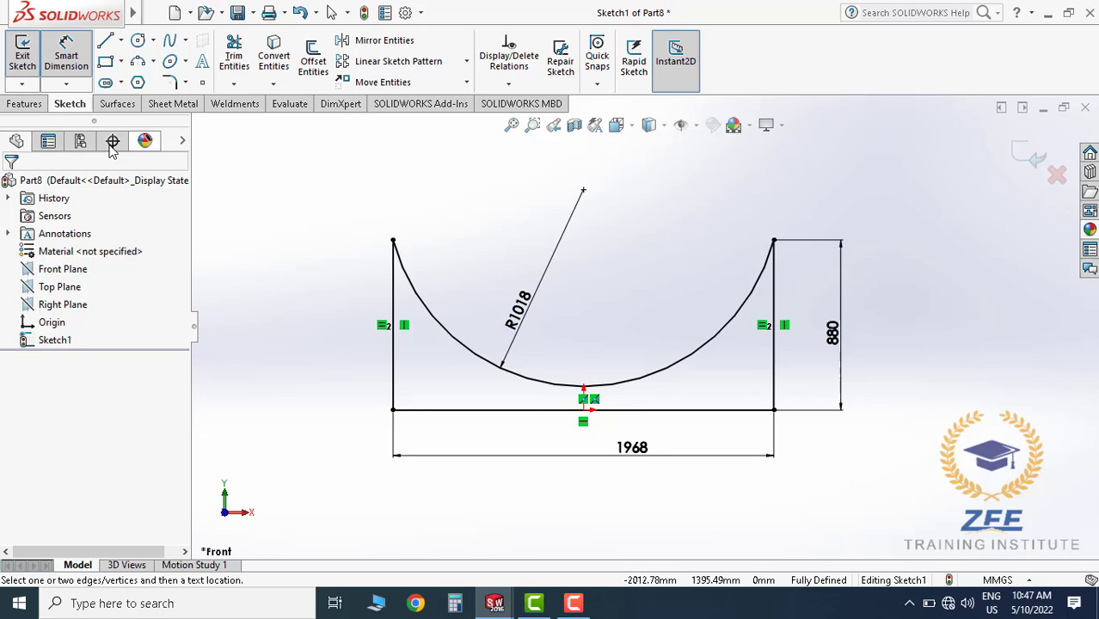
Extrude the closed saddle profile 8 mm with the Mid Plane end condition
click(26, 104)
click(26, 57)
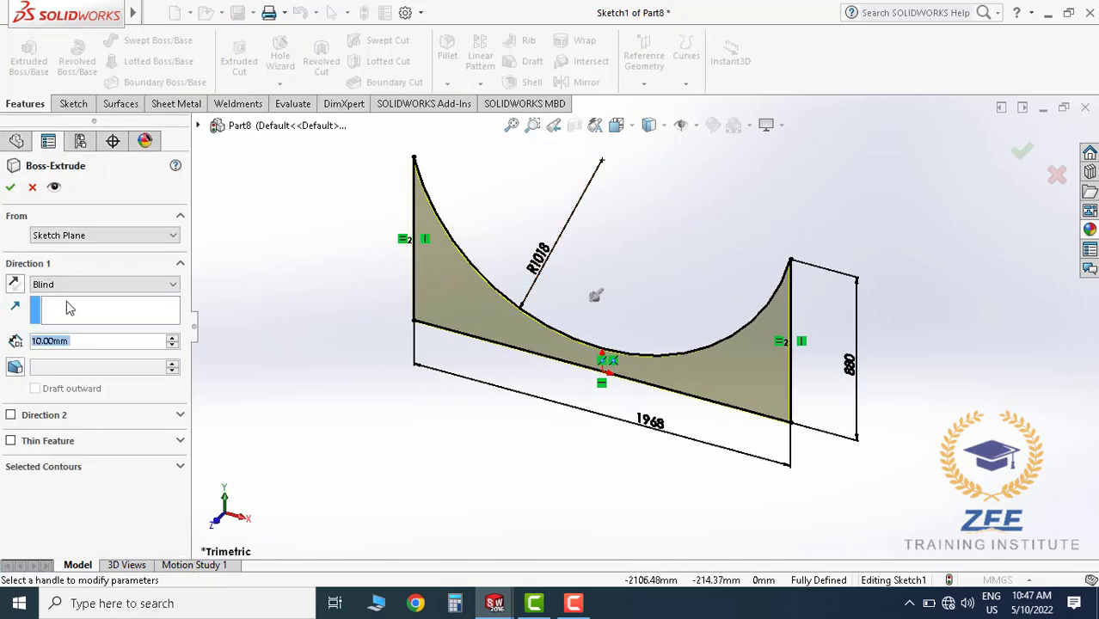
click(71, 286)
click(71, 353)
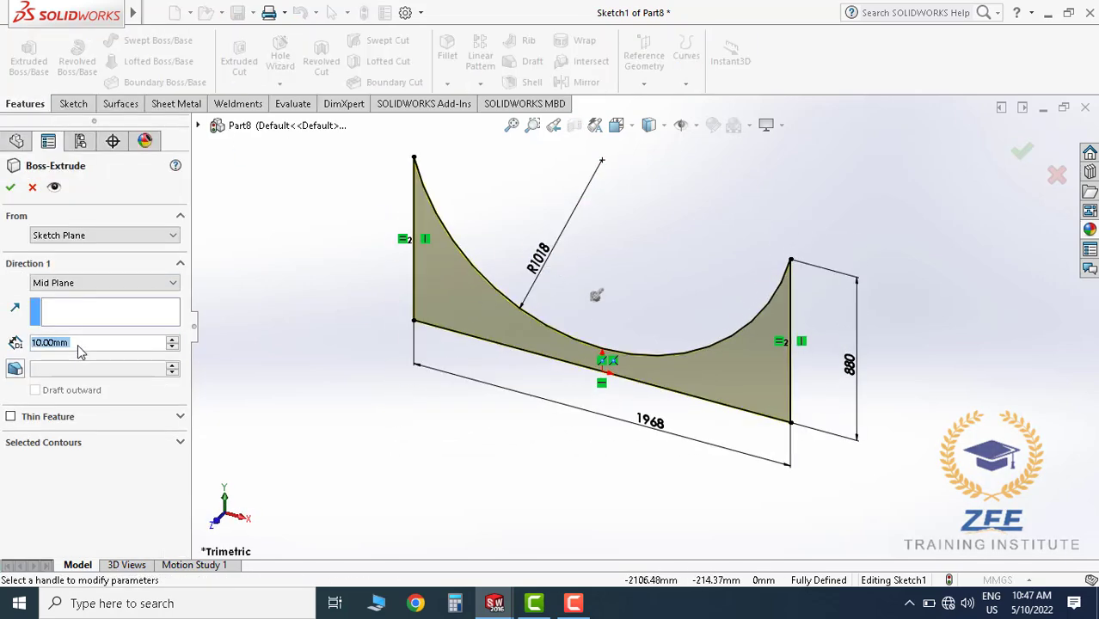
click(86, 343)
text(8)
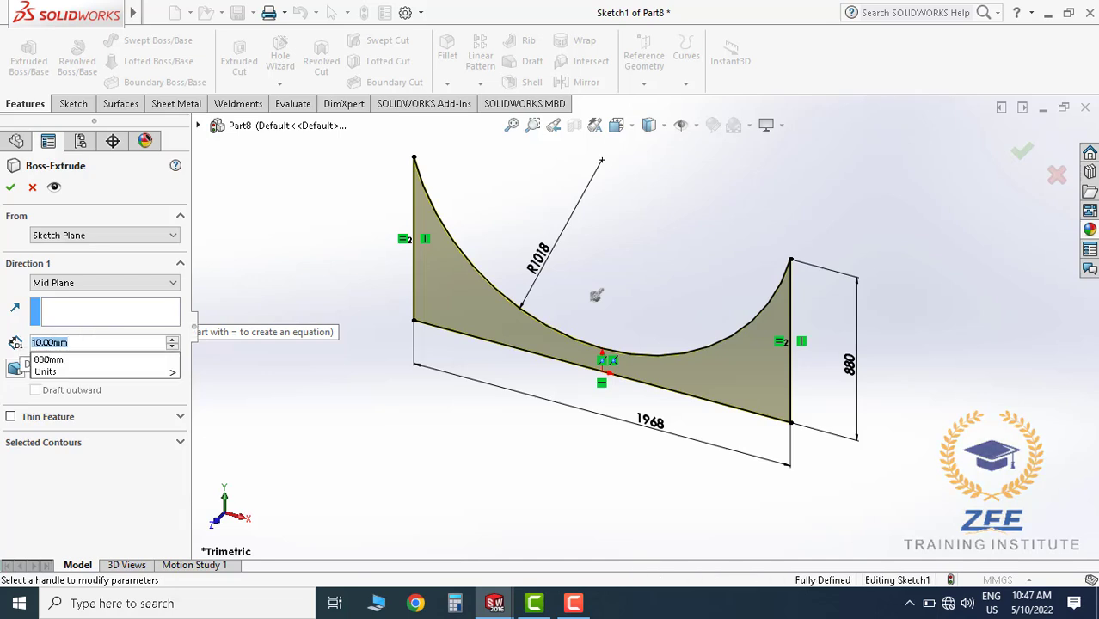
key(Return)
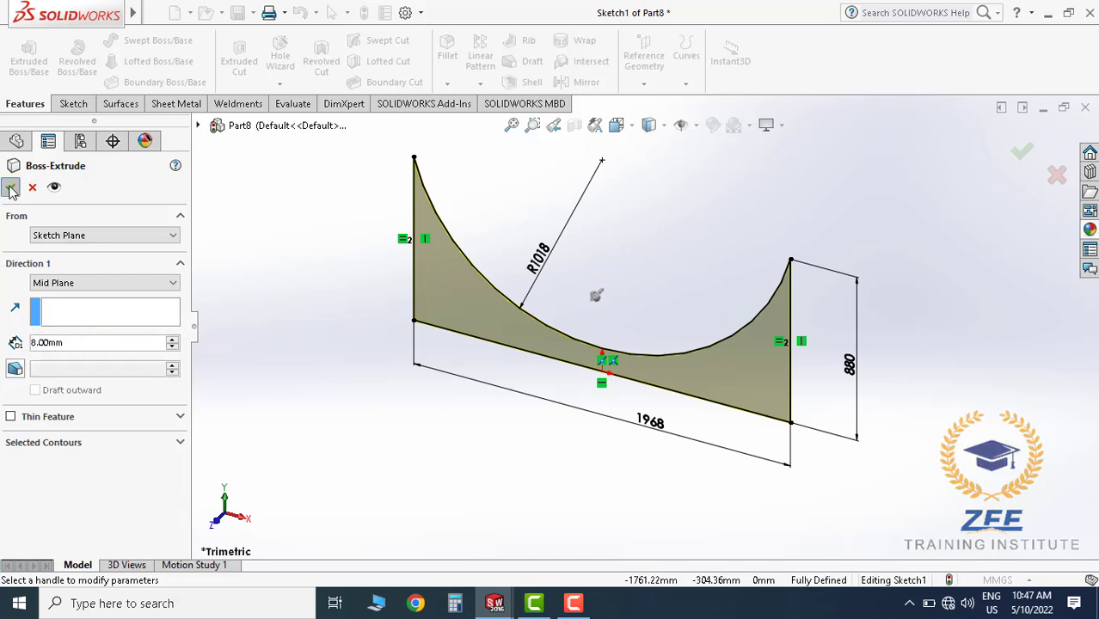
click(11, 187)
click(512, 441)
Assign ASTM A36 Steel as the material of the saddle plate
middle_drag(511, 441, 623, 330)
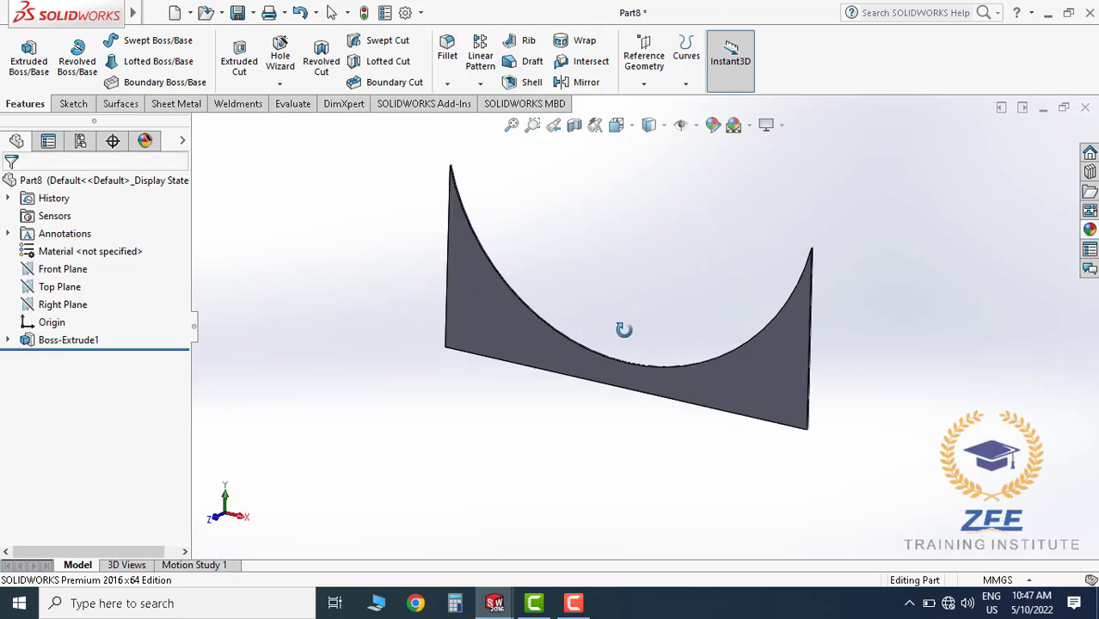
right_click(145, 252)
click(174, 258)
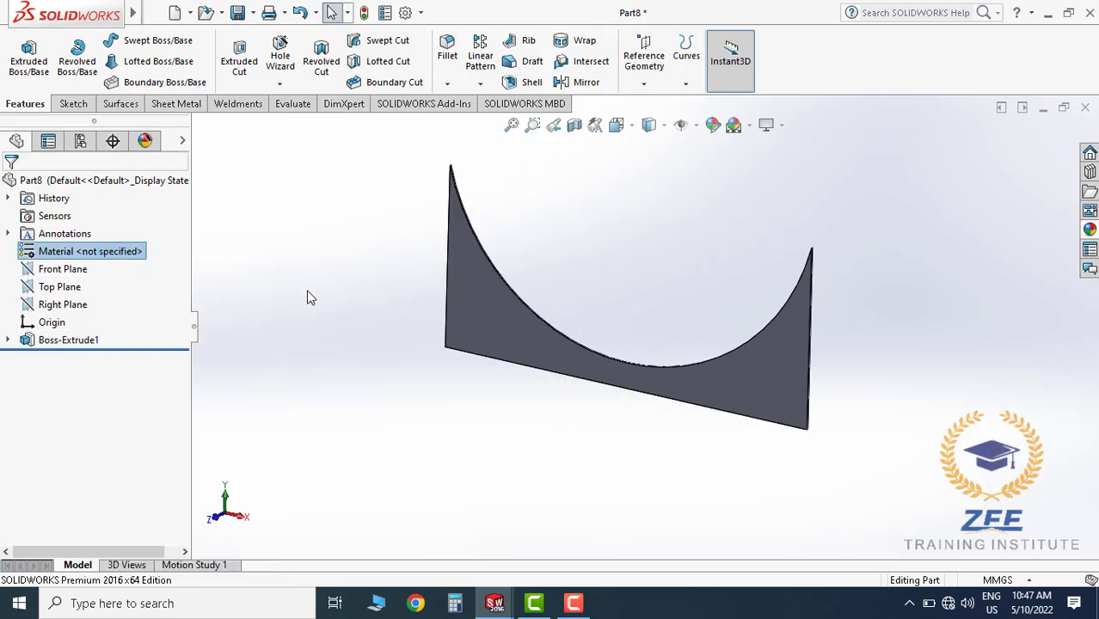
drag(474, 294, 472, 346)
click(349, 390)
click(558, 515)
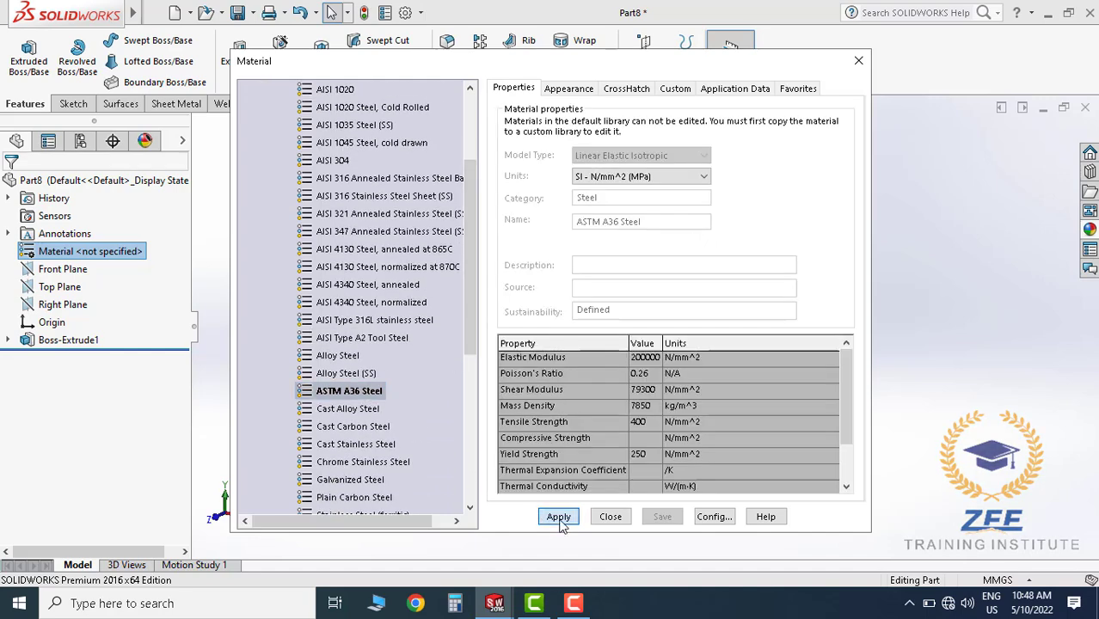
click(610, 517)
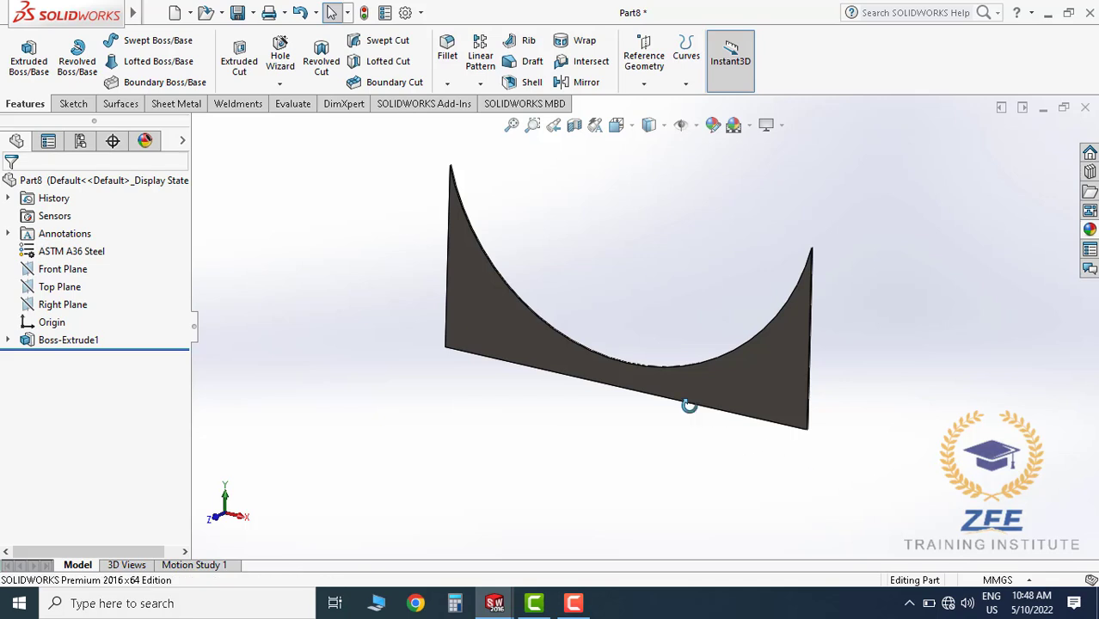
Apply a green appearance from the Solid category to the saddle plate's whole body
middle_drag(689, 402, 655, 294)
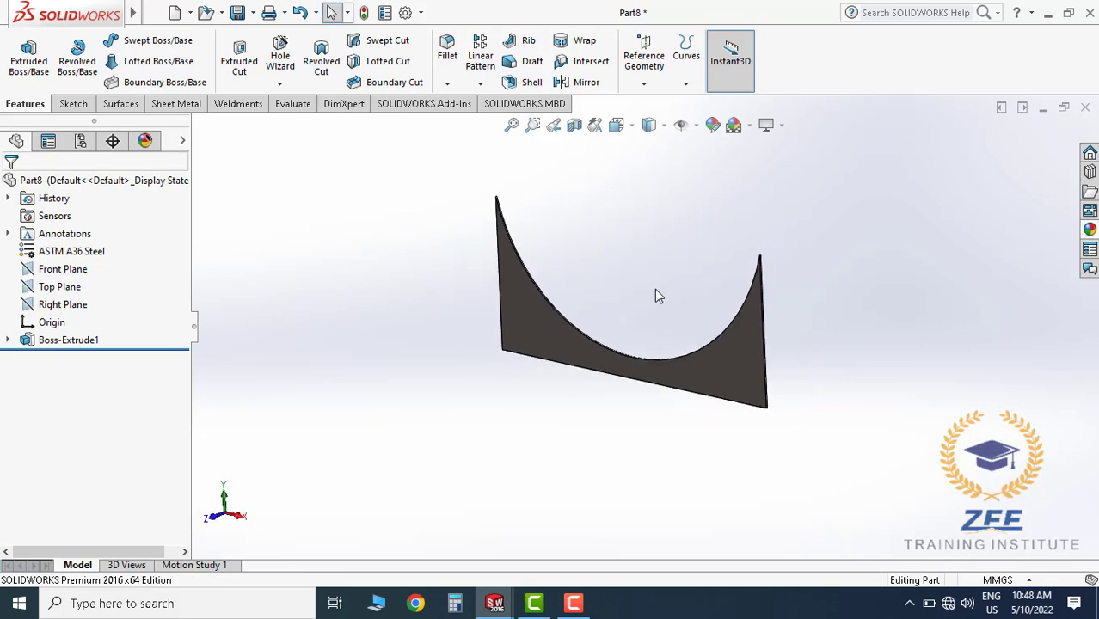
click(1088, 230)
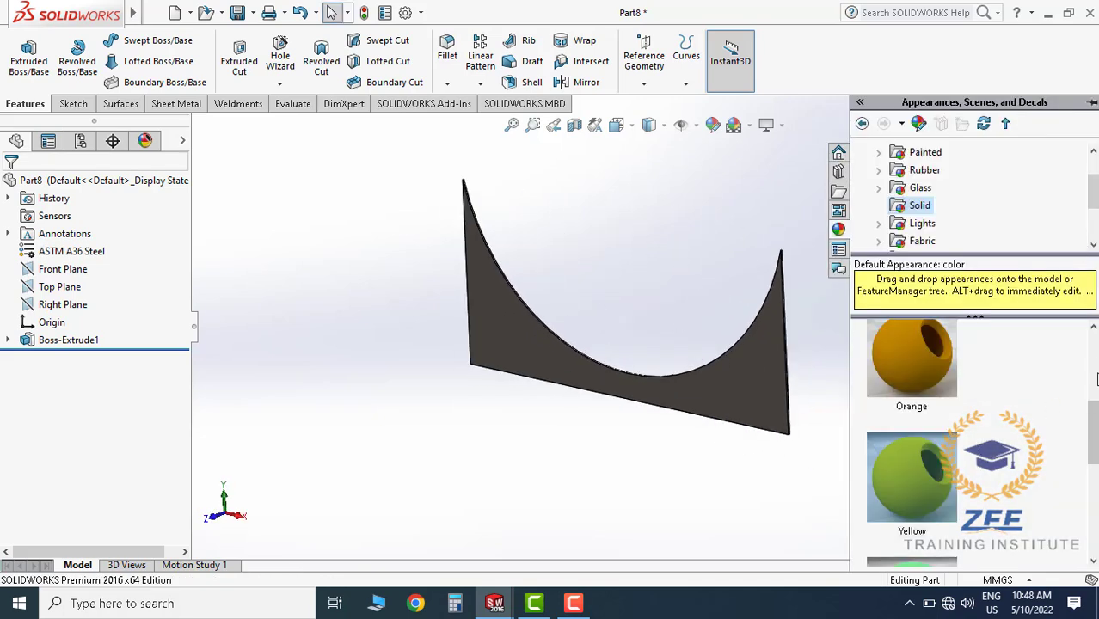
mouse_move(1095, 414)
mouse_down()
mouse_move(1094, 447)
mouse_move(1095, 432)
mouse_up()
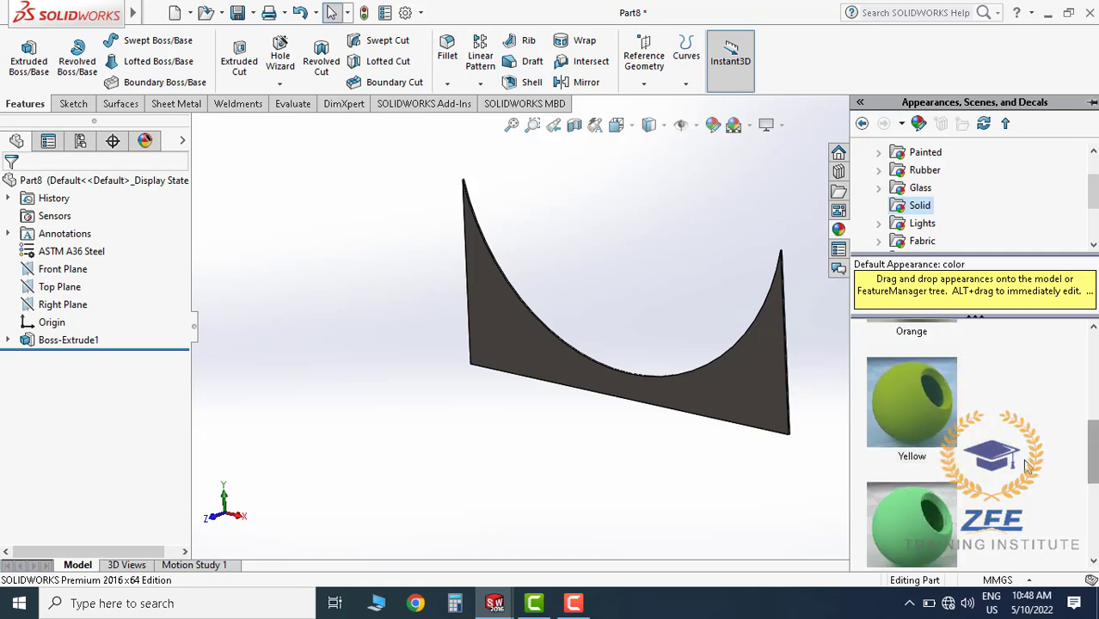
drag(903, 514, 740, 389)
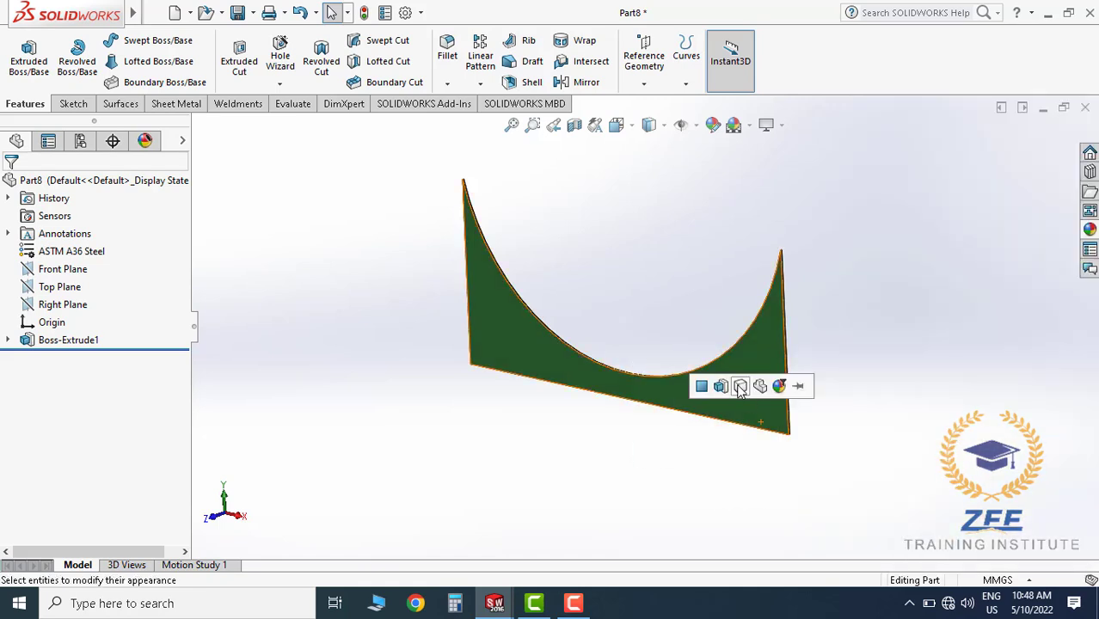
click(739, 387)
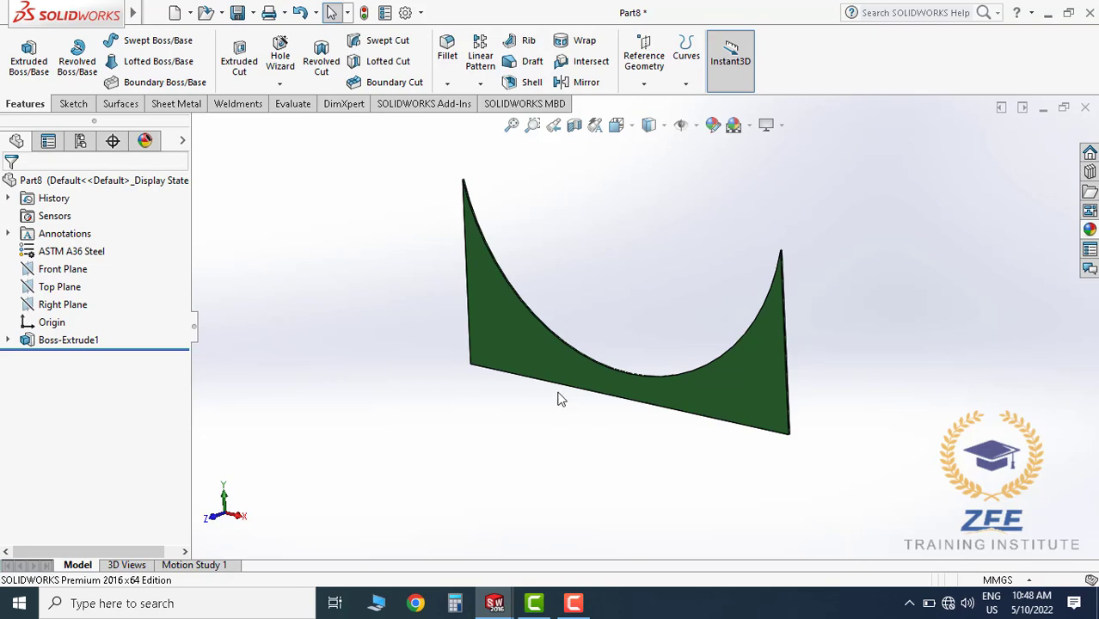
Save the part as Zee-P004 in the Acid Tank folder
middle_drag(558, 398, 686, 387)
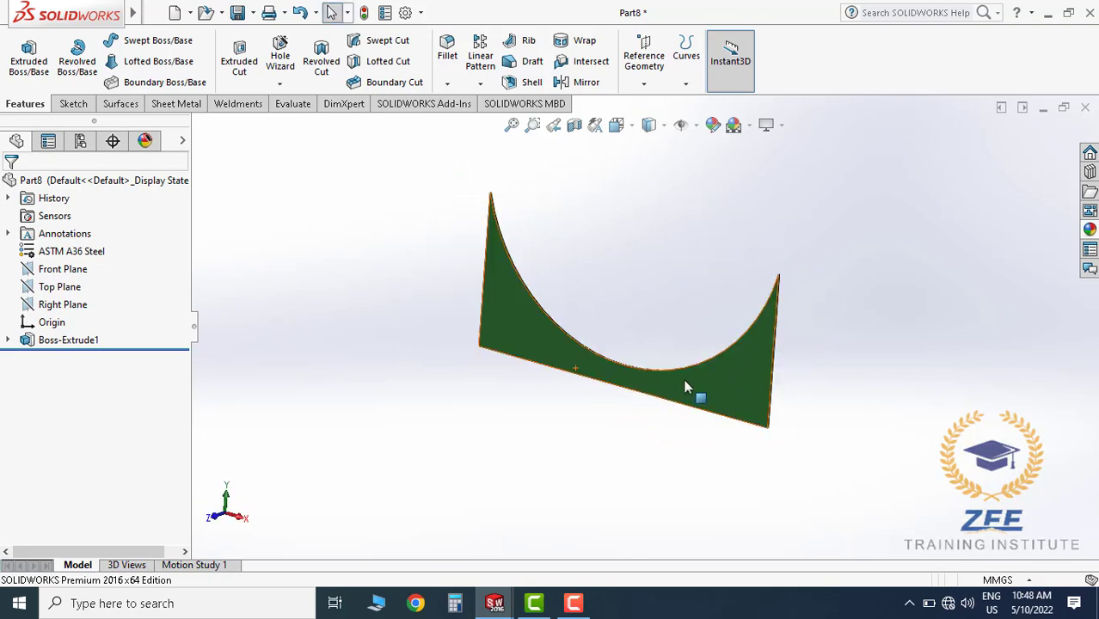
scroll(685, 387, down, 3)
click(237, 12)
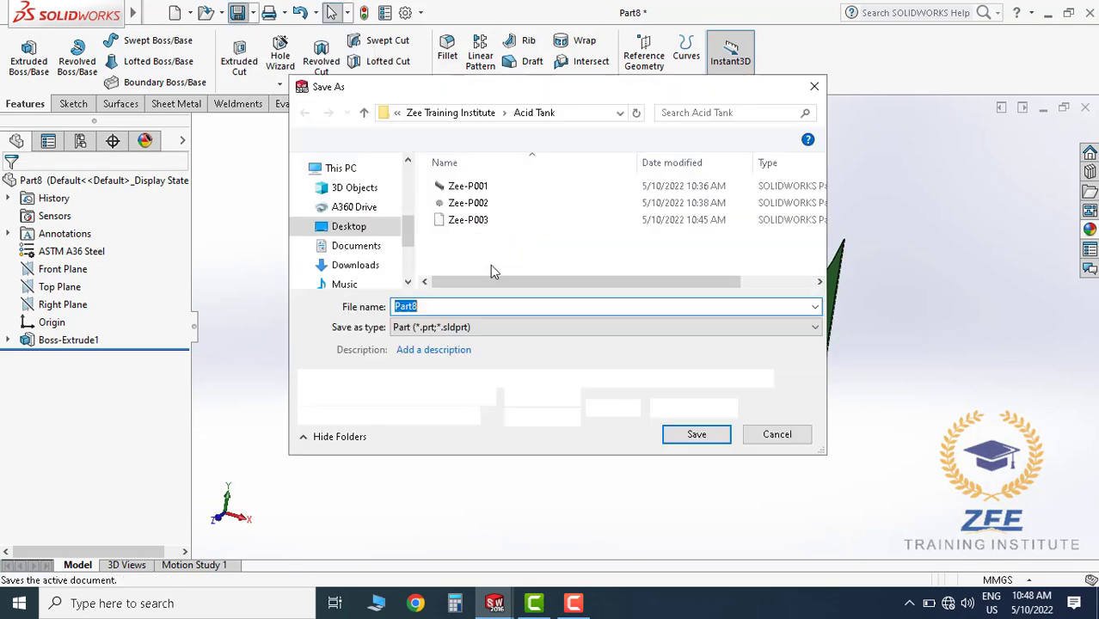
click(467, 220)
click(467, 308)
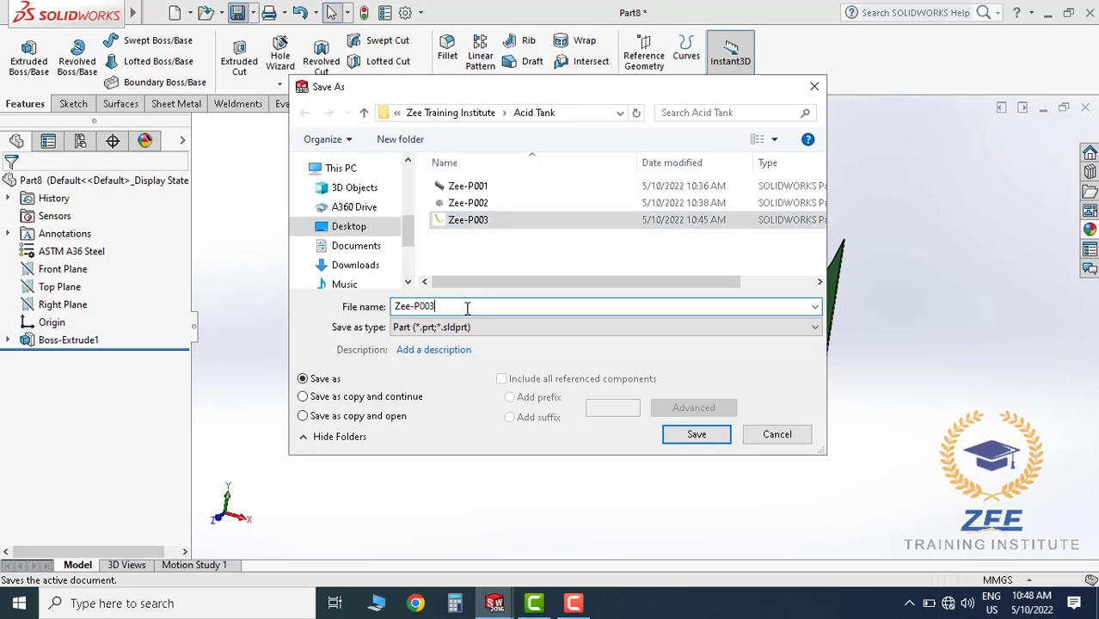
key(BackSpace)
text(4)
click(679, 433)
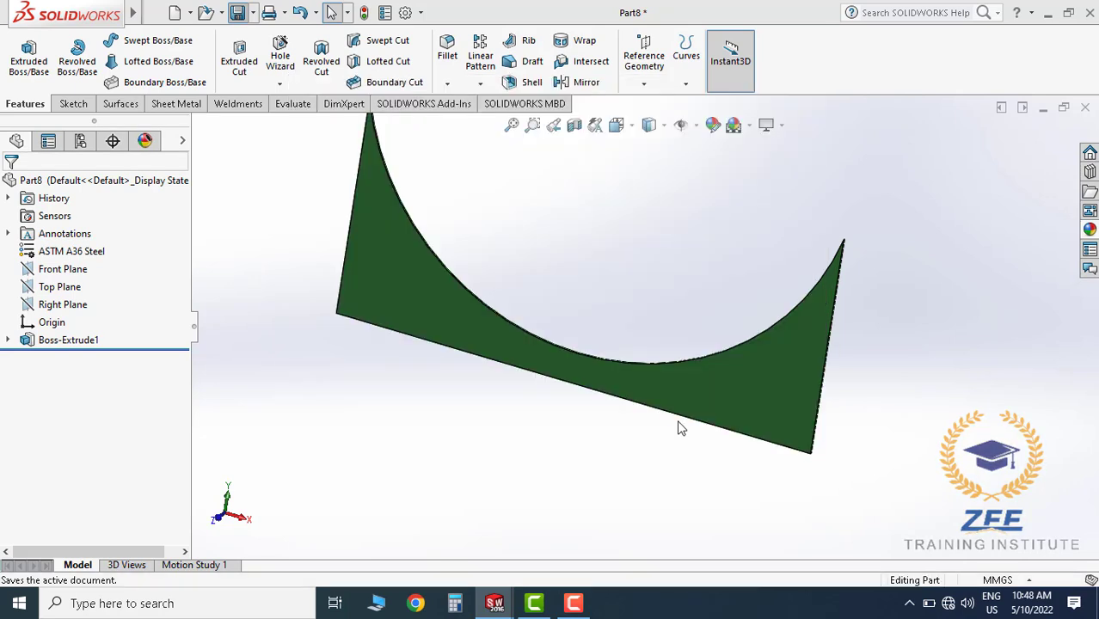
Close the open Zee-P004 part and the Zee-A001 assembly
middle_drag(661, 435, 610, 408)
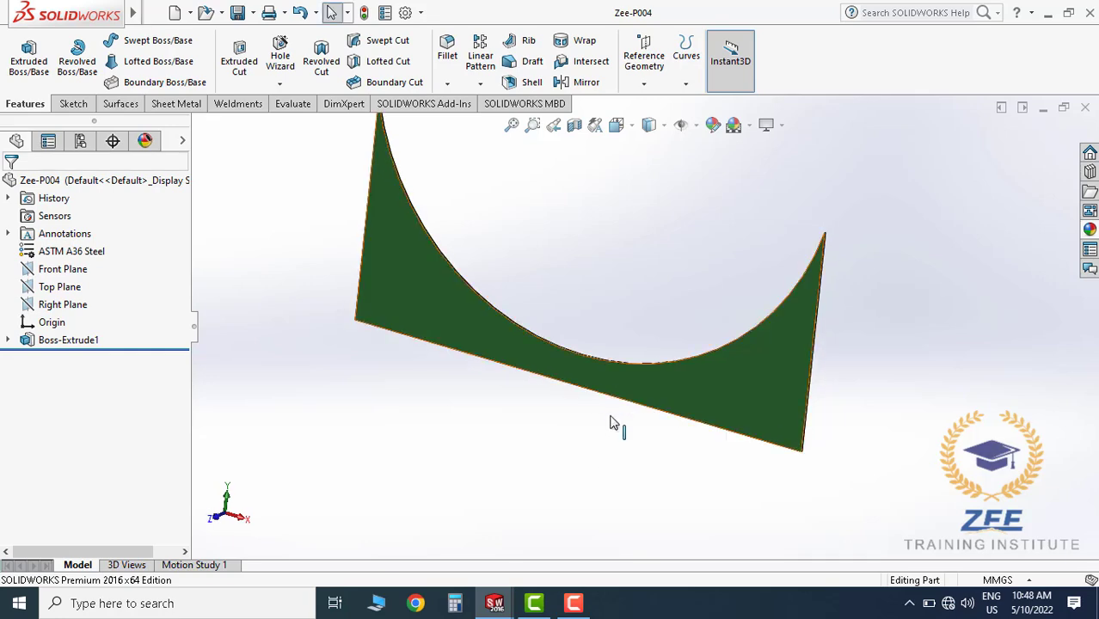
mouse_move(495, 601)
click(411, 538)
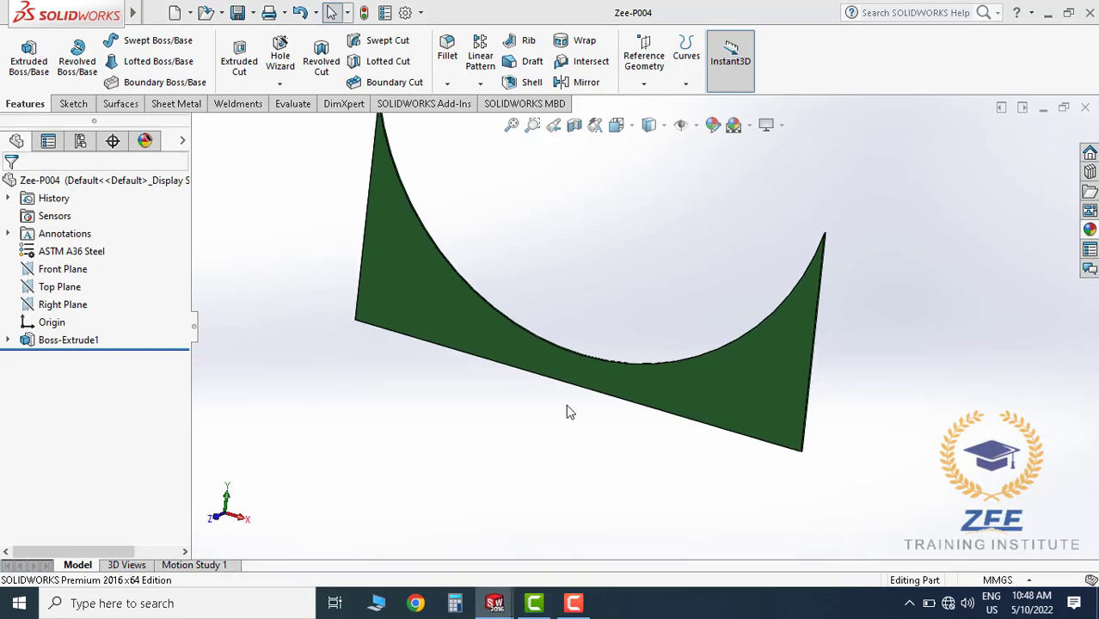
middle_drag(613, 380, 679, 326)
mouse_move(495, 603)
click(581, 541)
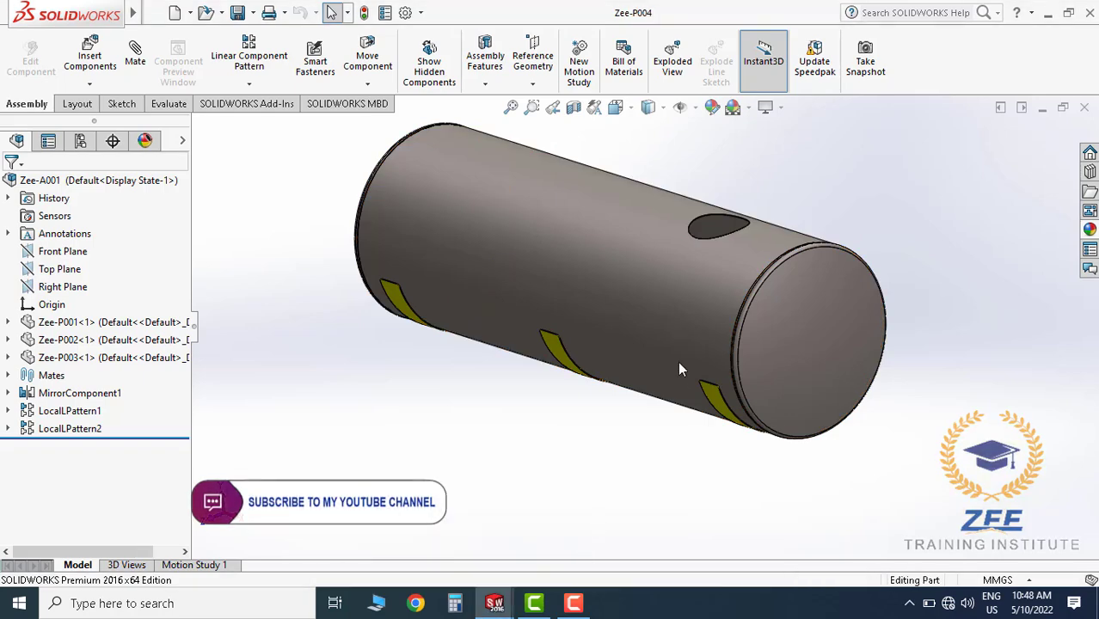
click(1084, 108)
click(1085, 109)
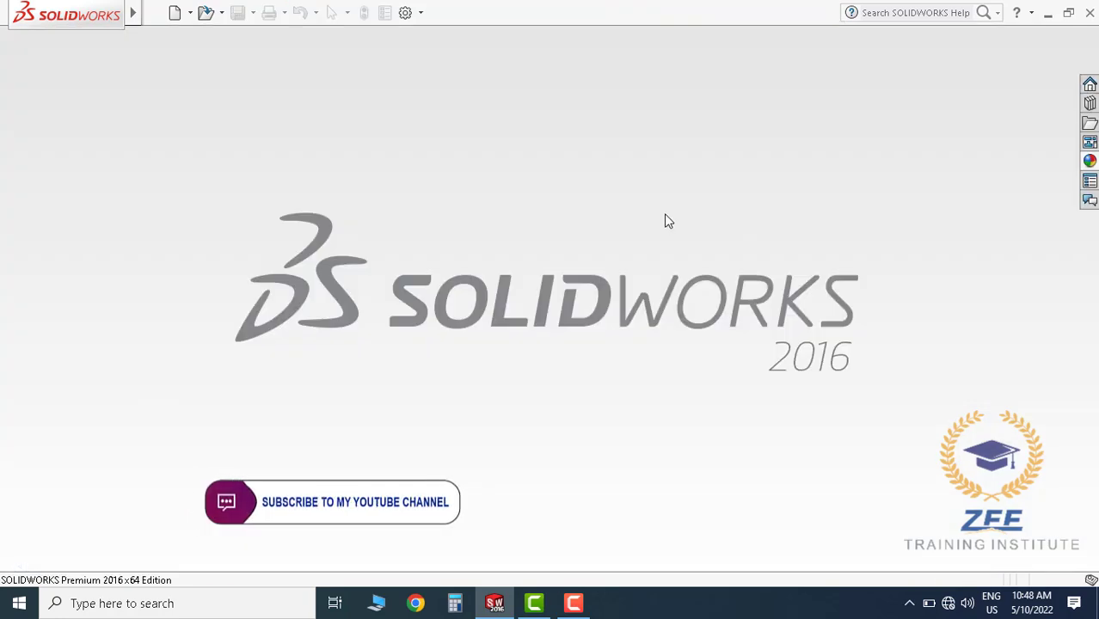
Create a new part document and start a sketch on its Front Plane
click(212, 34)
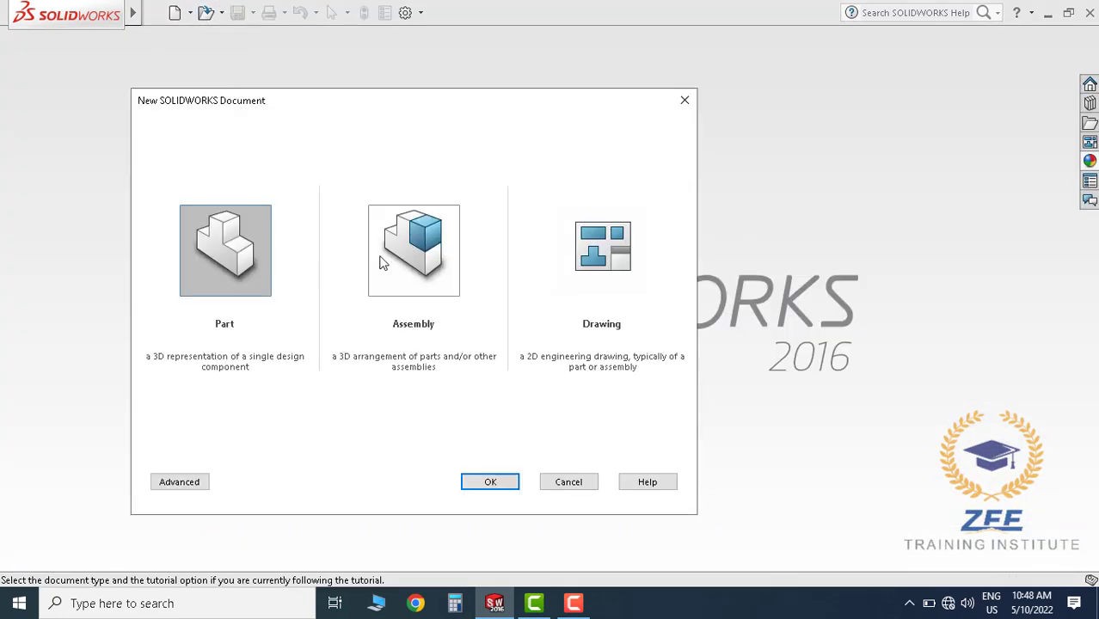
click(490, 482)
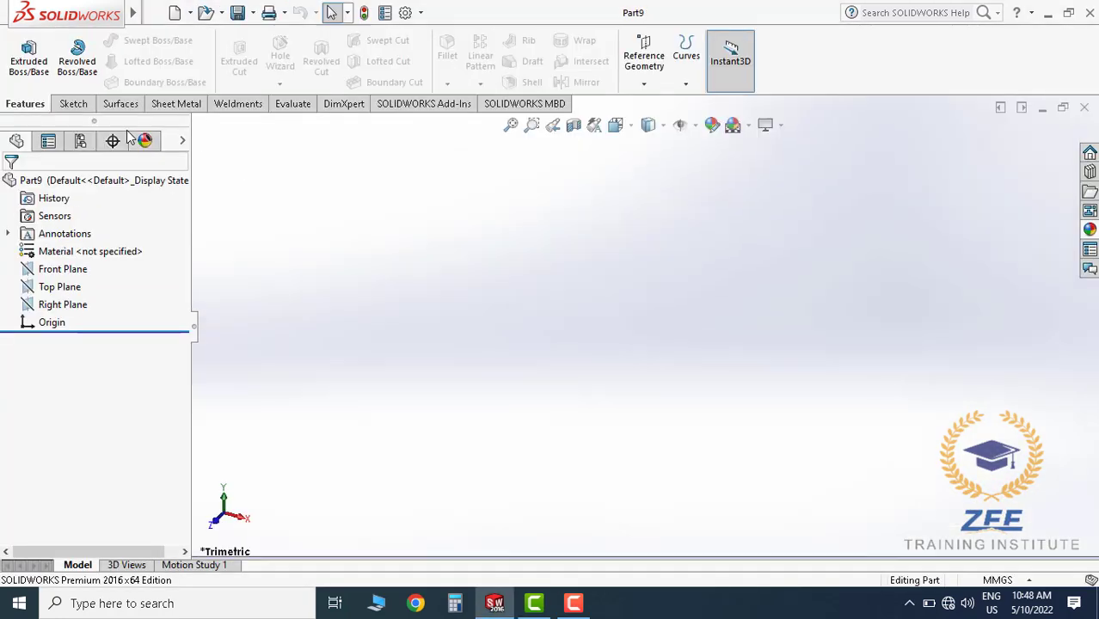
click(24, 57)
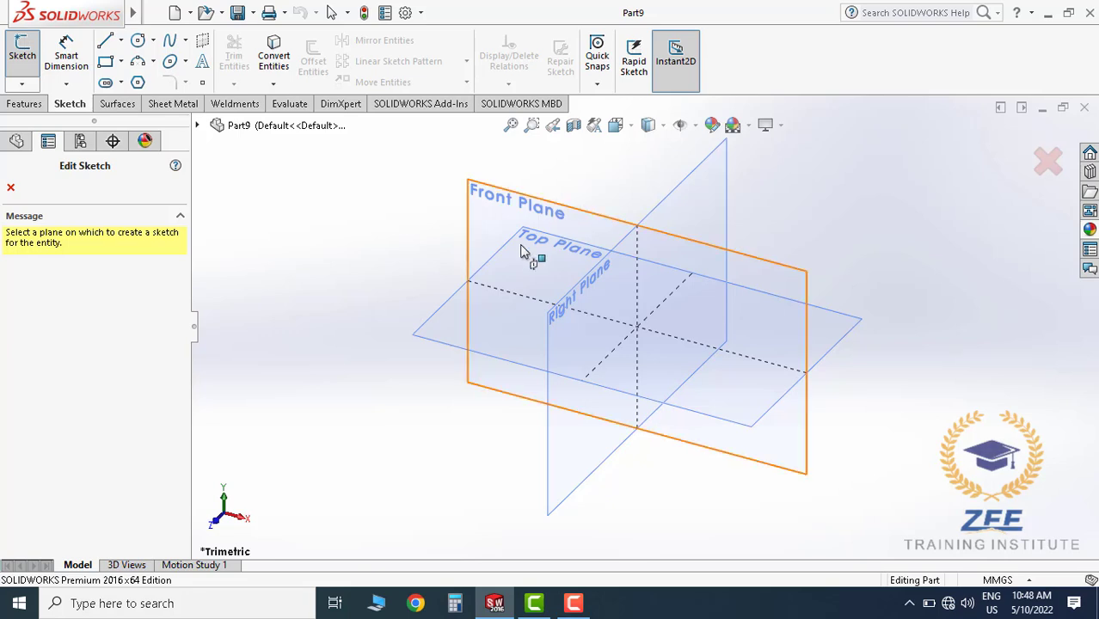
click(553, 202)
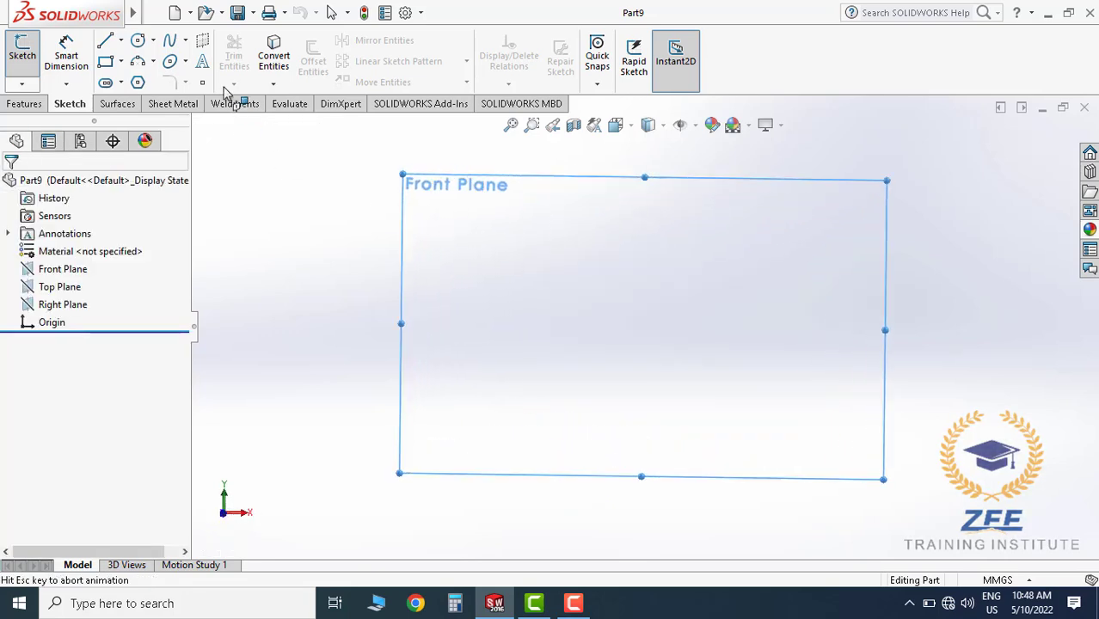
Sketch a narrow upright corner rectangle about 174 mm tall, with its lower-left corner at the origin
click(121, 62)
click(145, 80)
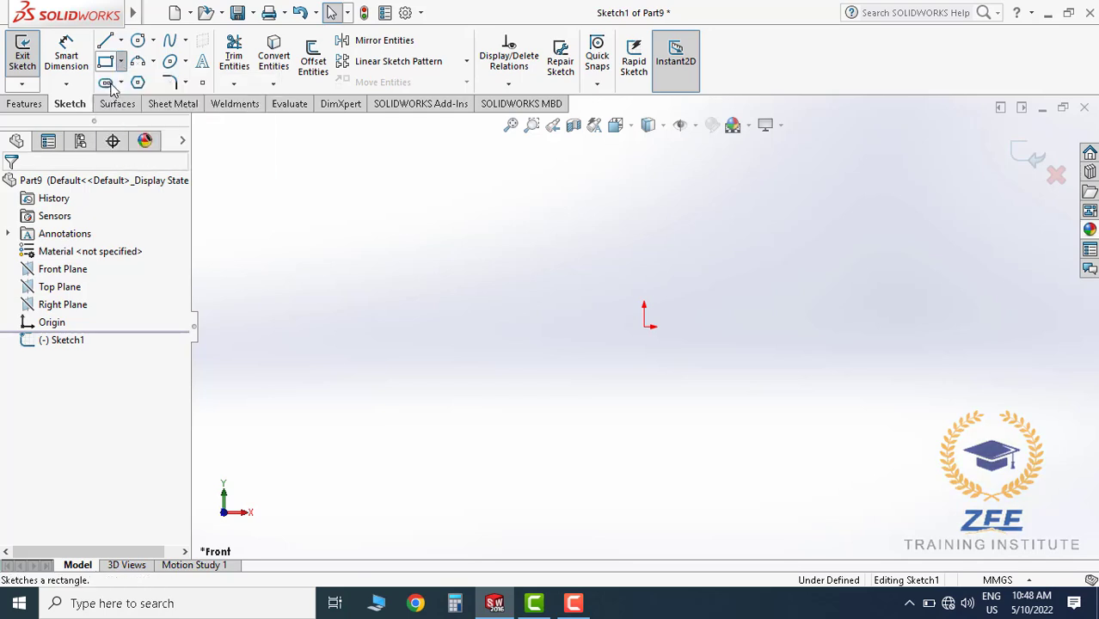
click(644, 326)
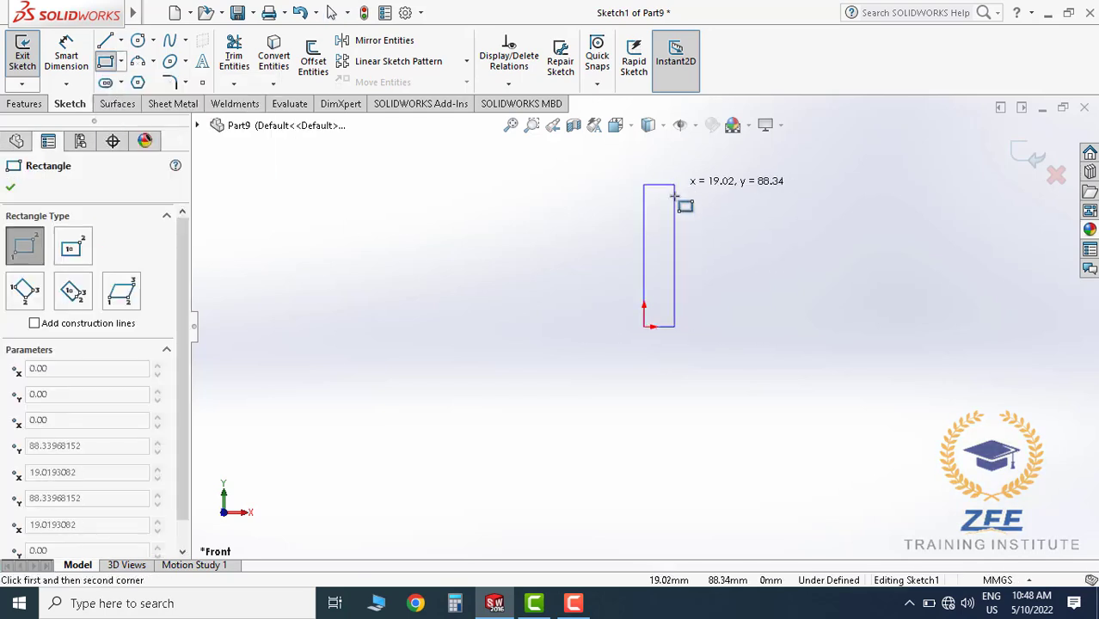
click(658, 163)
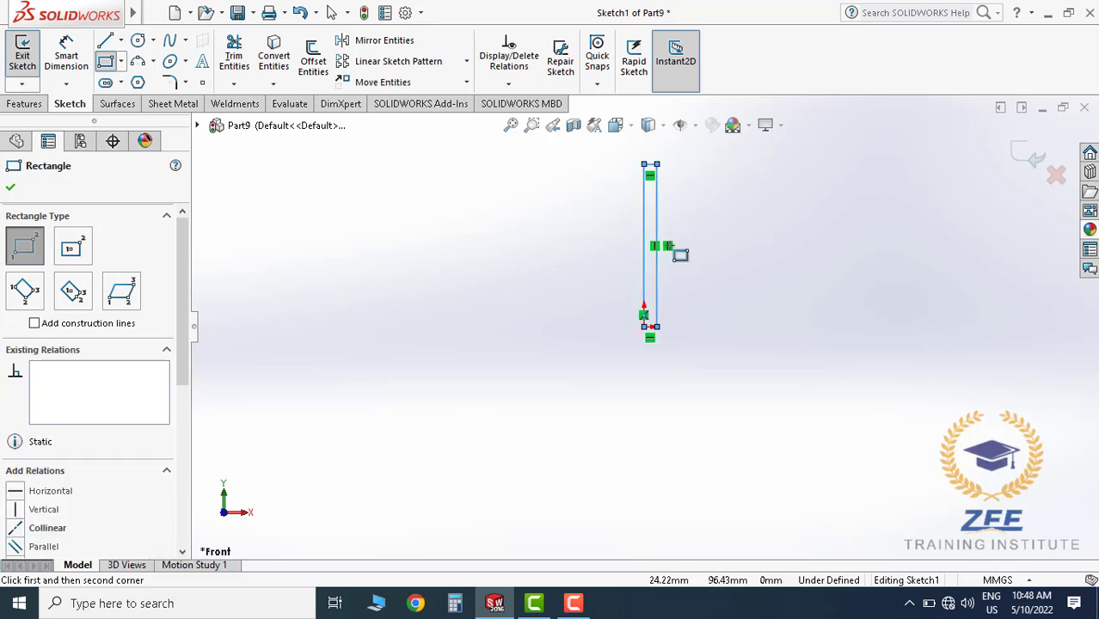
key(Escape)
Dimension the rectangle's left vertical edge to 896 mm
scroll(692, 318, down, 3)
click(66, 55)
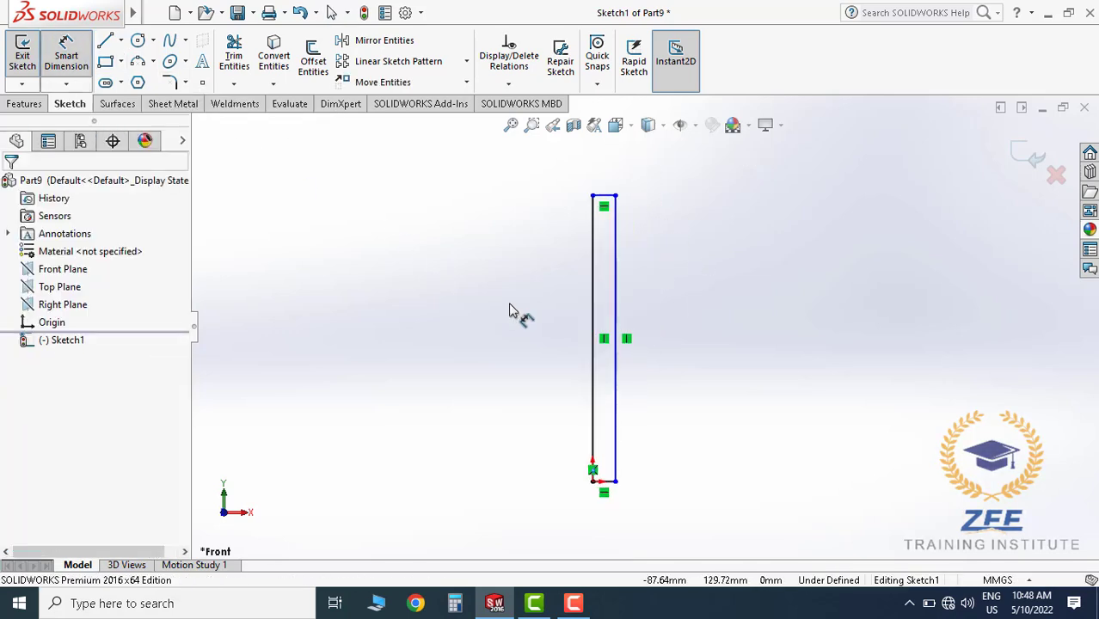
click(592, 311)
click(540, 310)
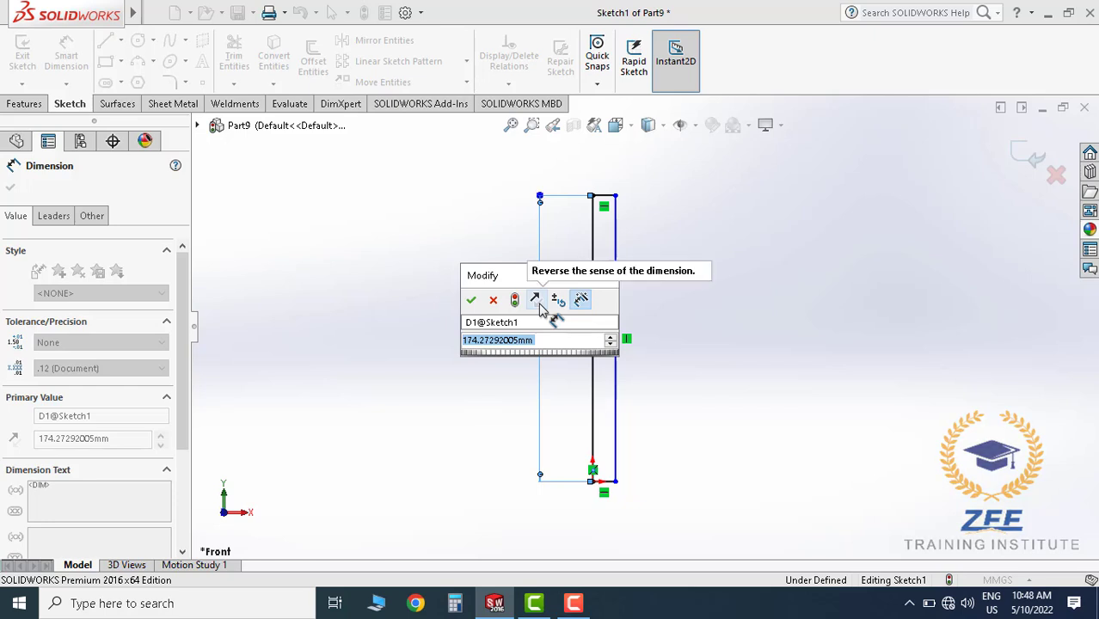
text(896)
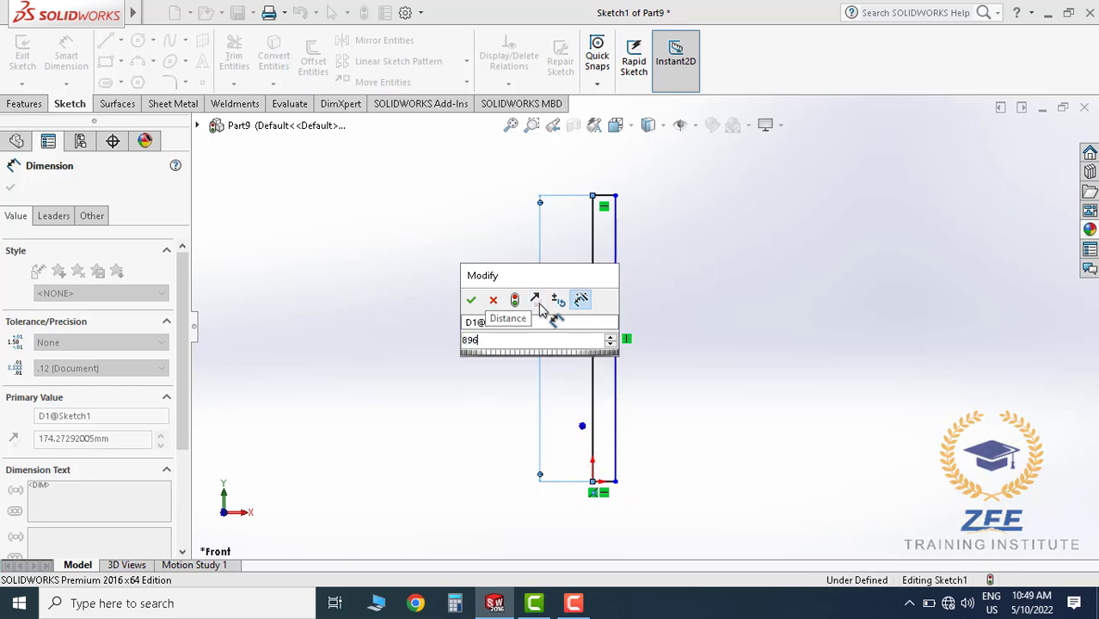
key(Return)
Dimension the rectangle's bottom edge to a width of 16 mm
scroll(639, 473, down, 5)
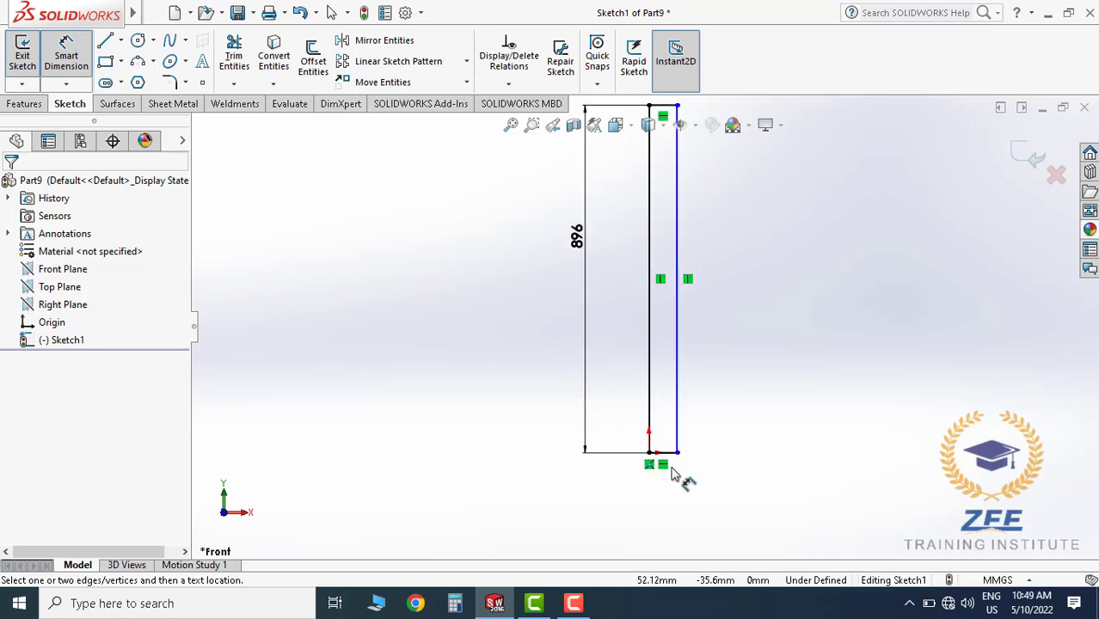
click(657, 391)
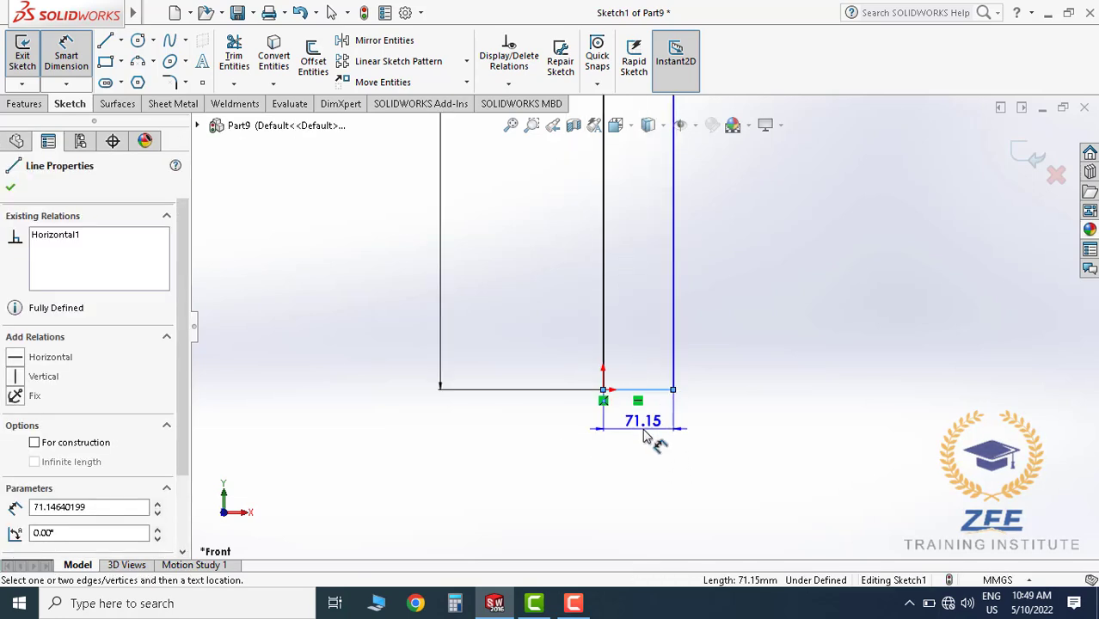
click(654, 435)
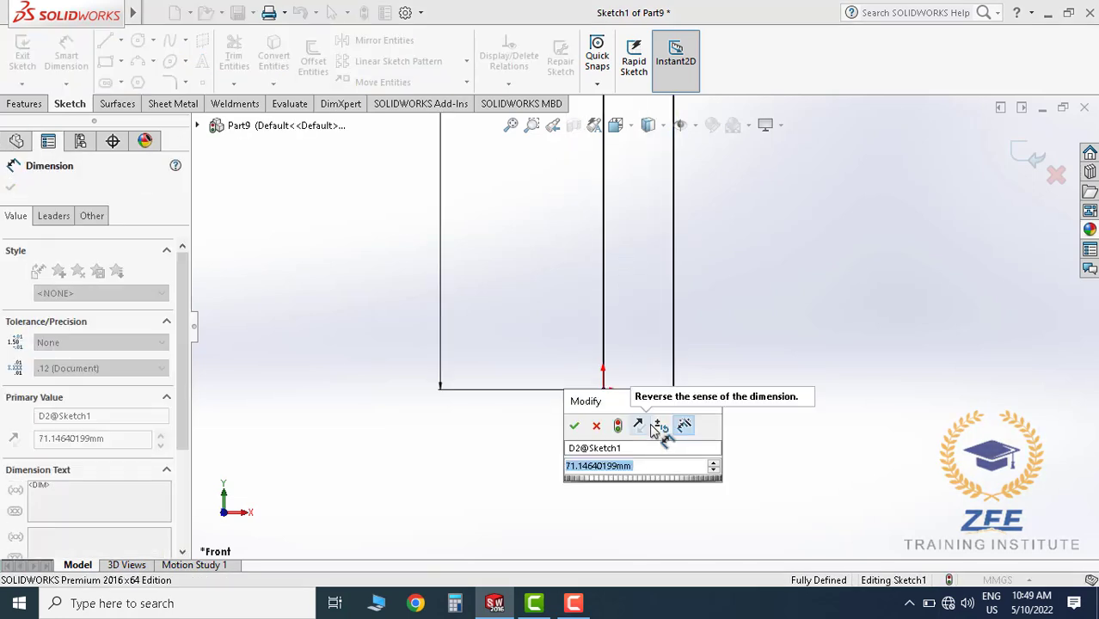
text(16)
key(Return)
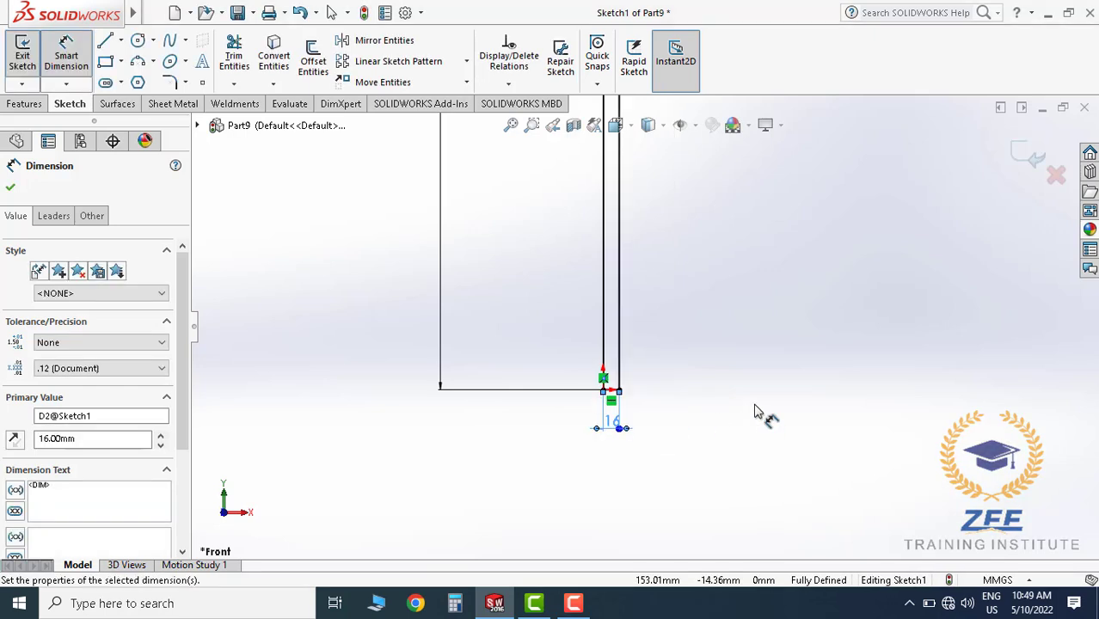
scroll(661, 357, up, 4)
scroll(666, 219, down, 4)
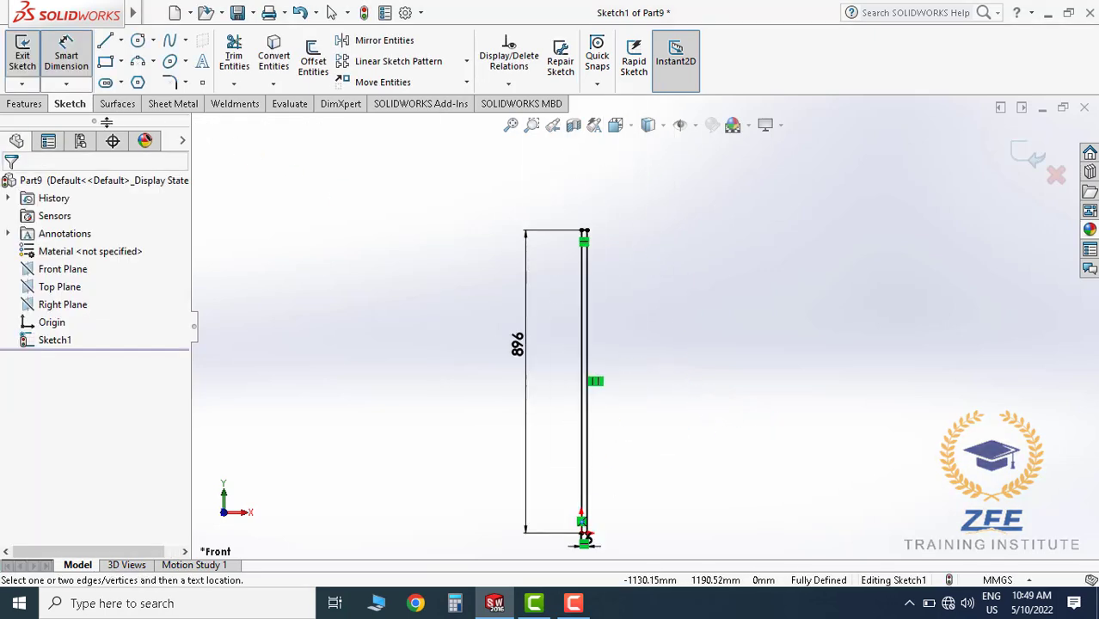
Extrude the 896 mm tall profile symmetrically with a Mid Plane end condition and a depth of 250 mm
click(38, 108)
click(25, 58)
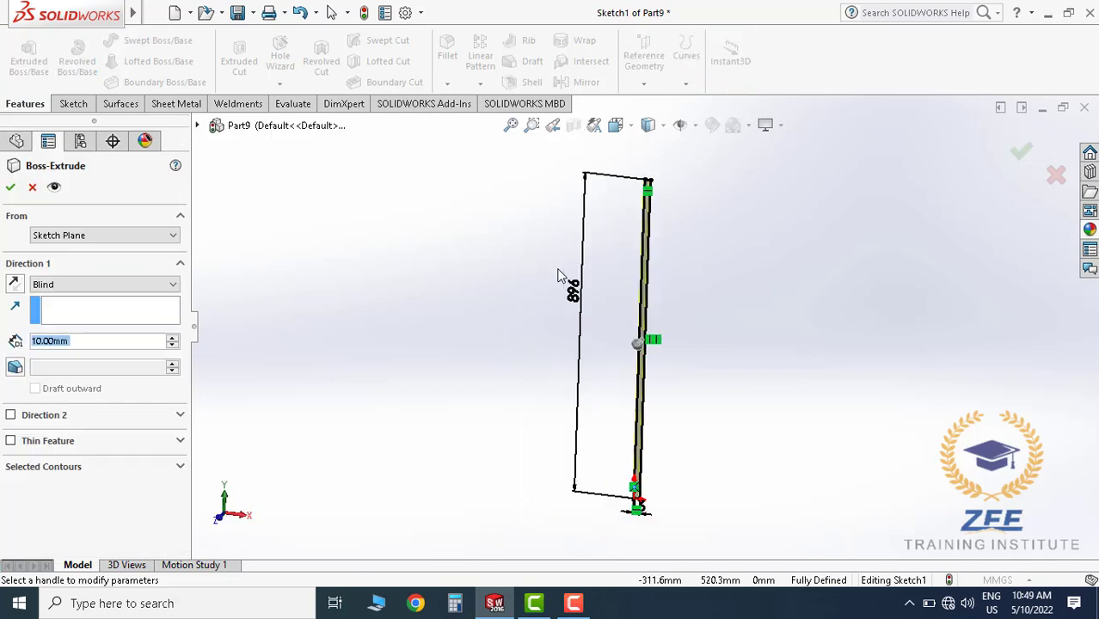
click(92, 292)
click(86, 296)
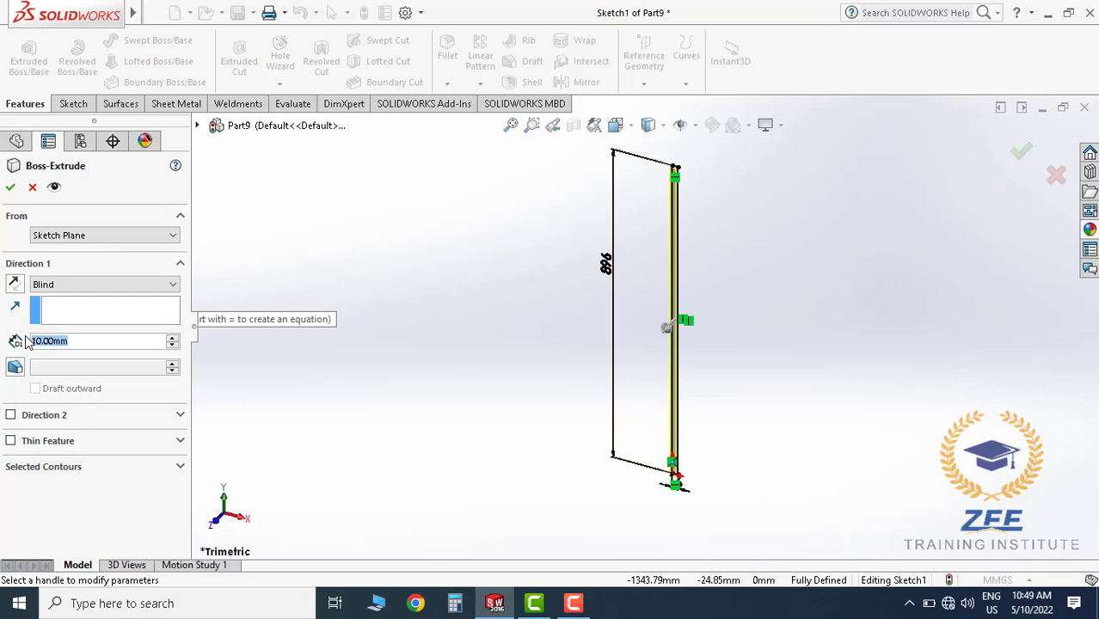
text(35)
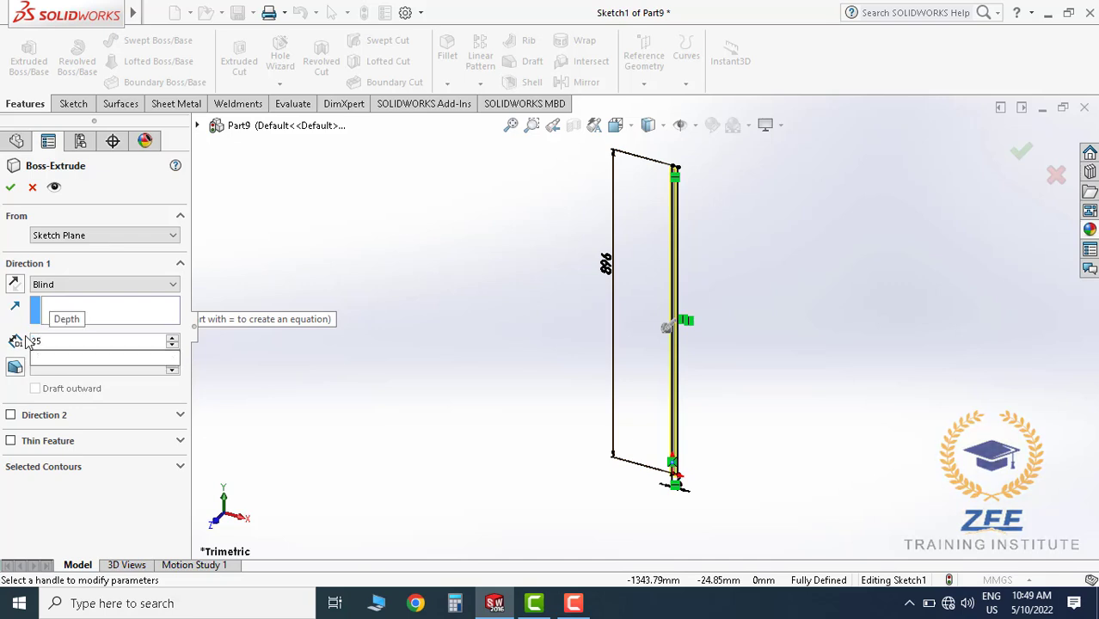
text(0)
key(Return)
click(86, 284)
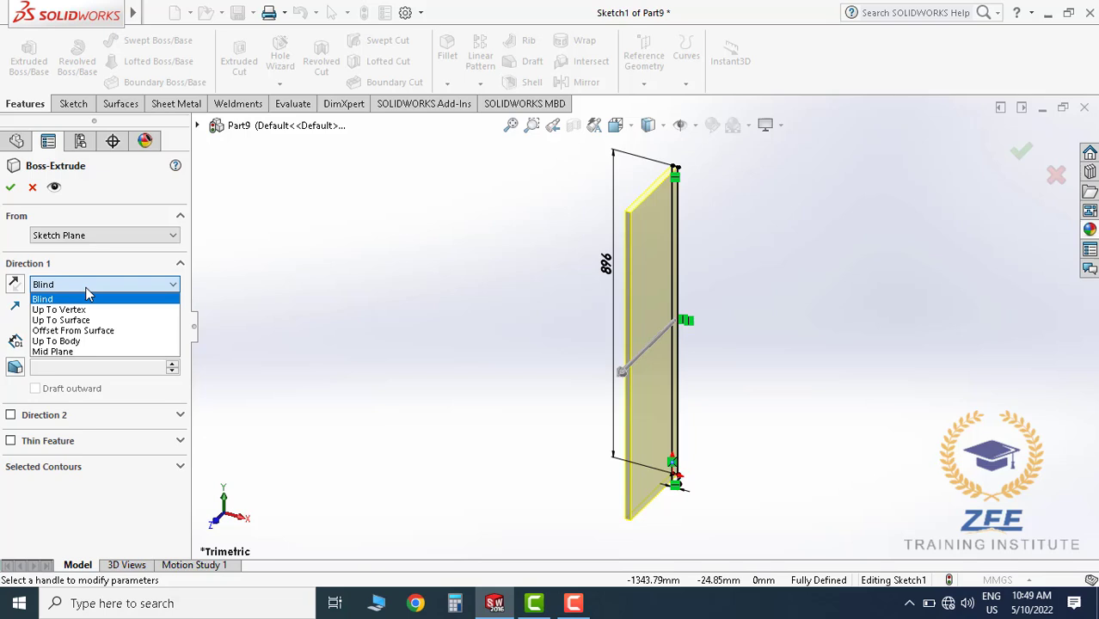
click(76, 354)
middle_drag(800, 348, 705, 349)
click(11, 188)
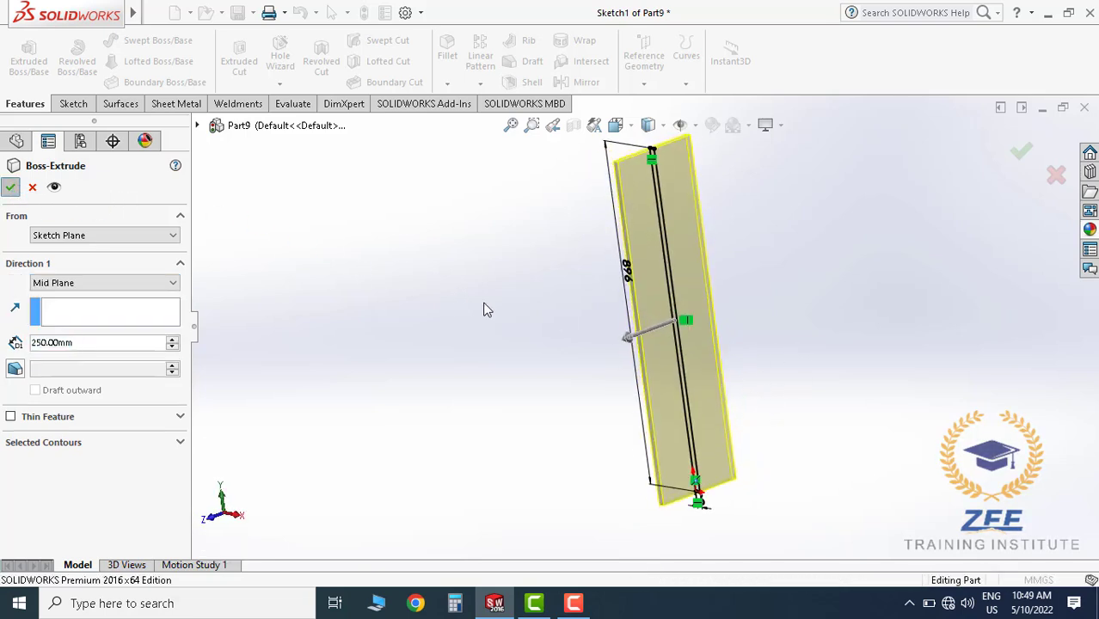
middle_drag(591, 319, 495, 336)
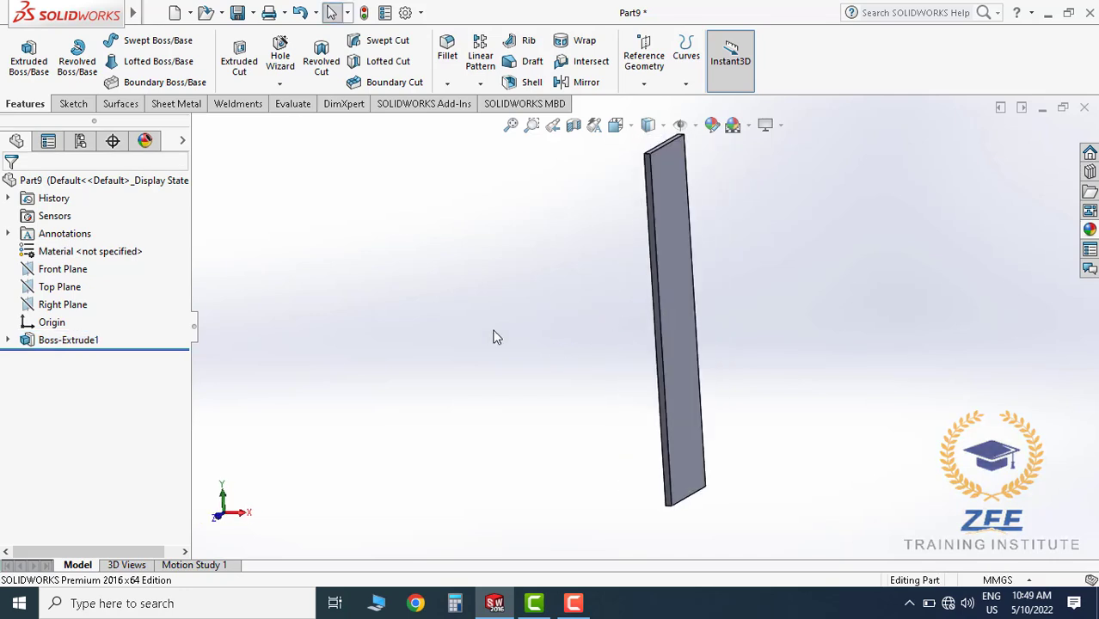
Assign ASTM A36 Steel as the material of the plate
right_click(100, 258)
click(170, 262)
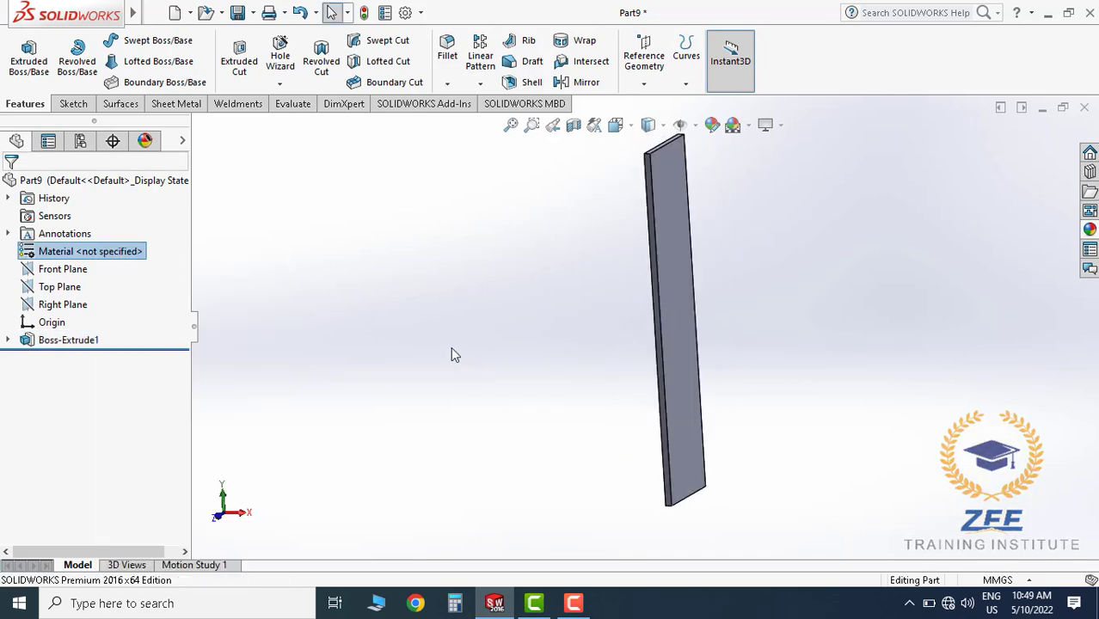
scroll(410, 431, down, 1)
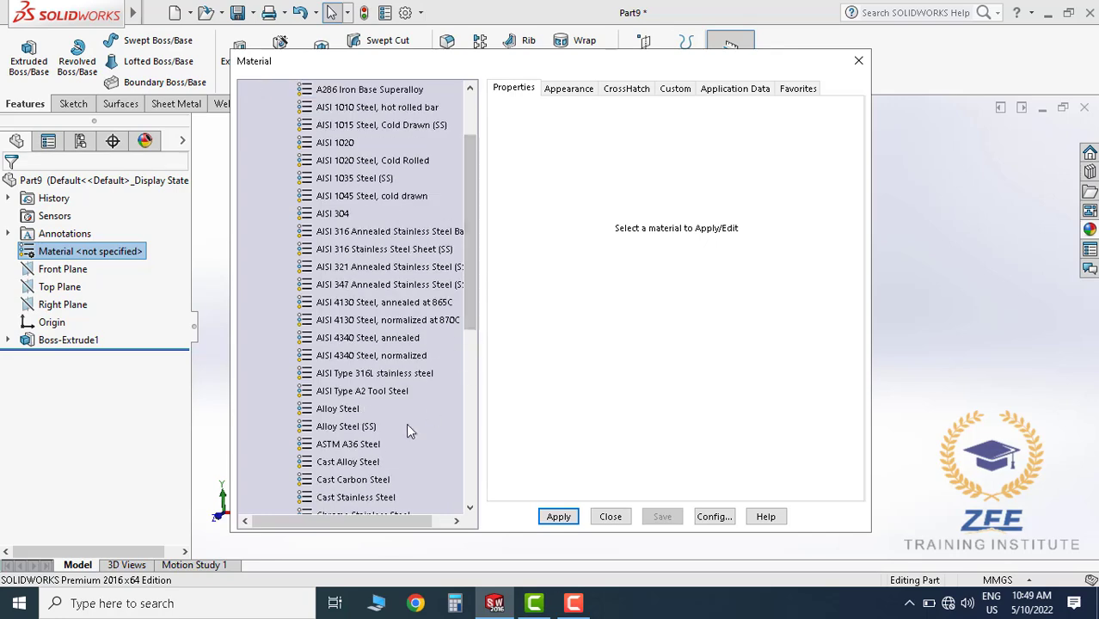
click(370, 444)
click(609, 517)
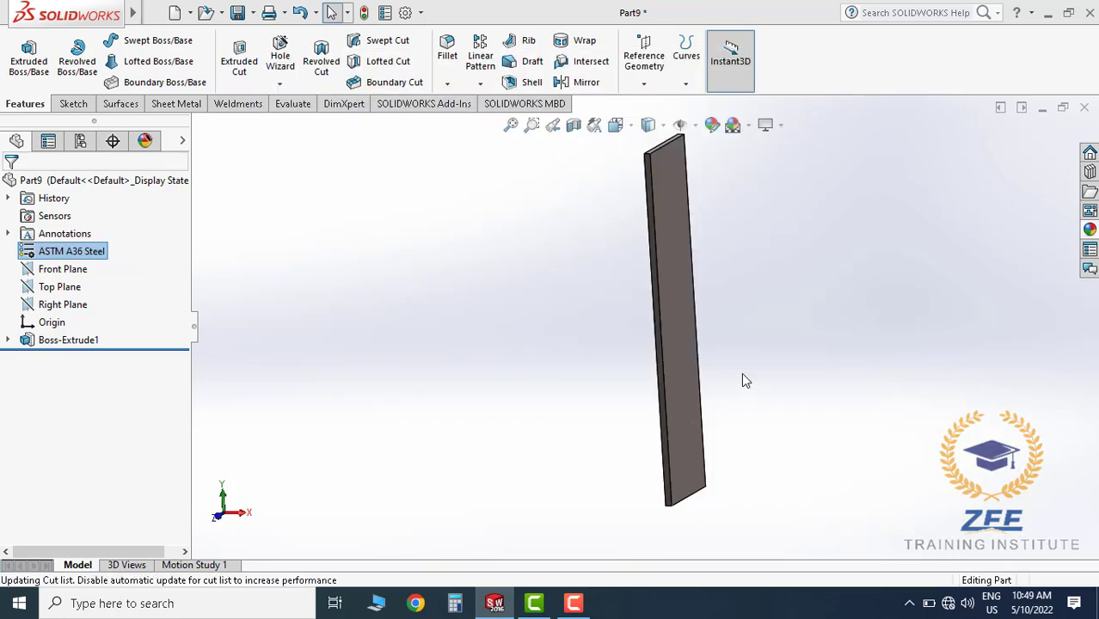
Apply a green appearance to the whole plate
click(1090, 230)
drag(914, 516, 680, 318)
click(681, 317)
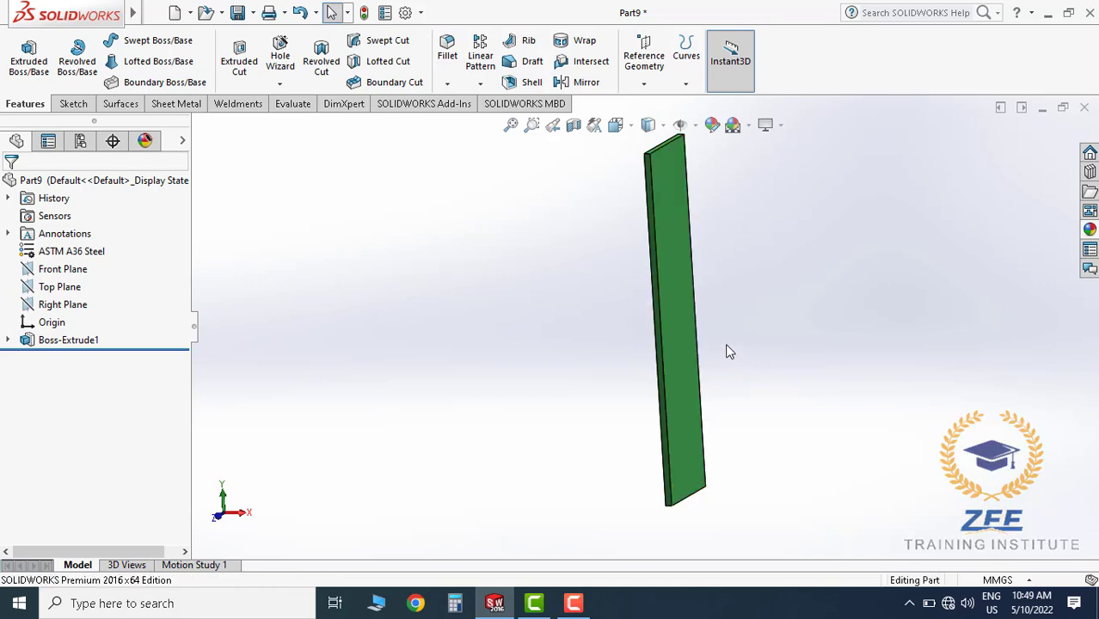
middle_drag(727, 347, 688, 318)
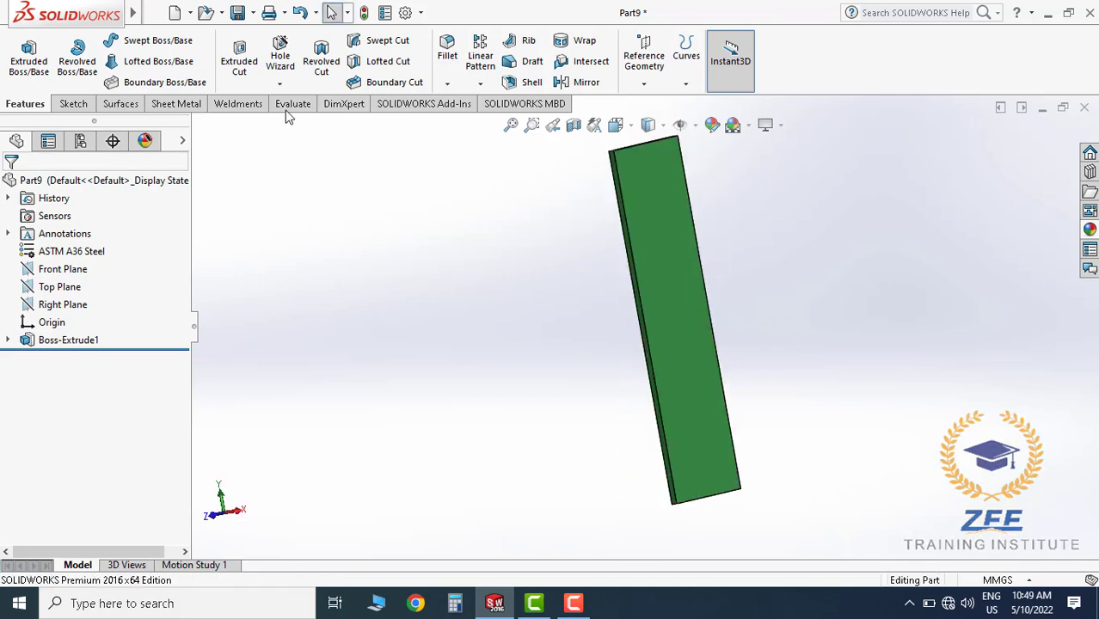
Save the part in the Acid Tank folder under the file name Zee-P005
click(239, 15)
click(468, 238)
double_click(468, 307)
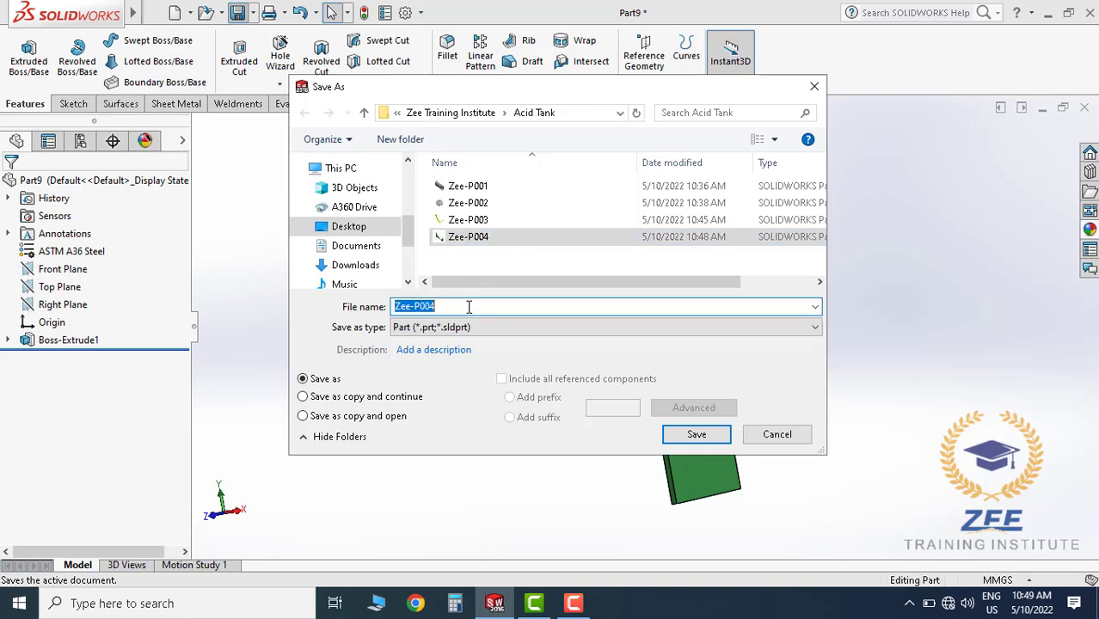
key(BackSpace)
text(5)
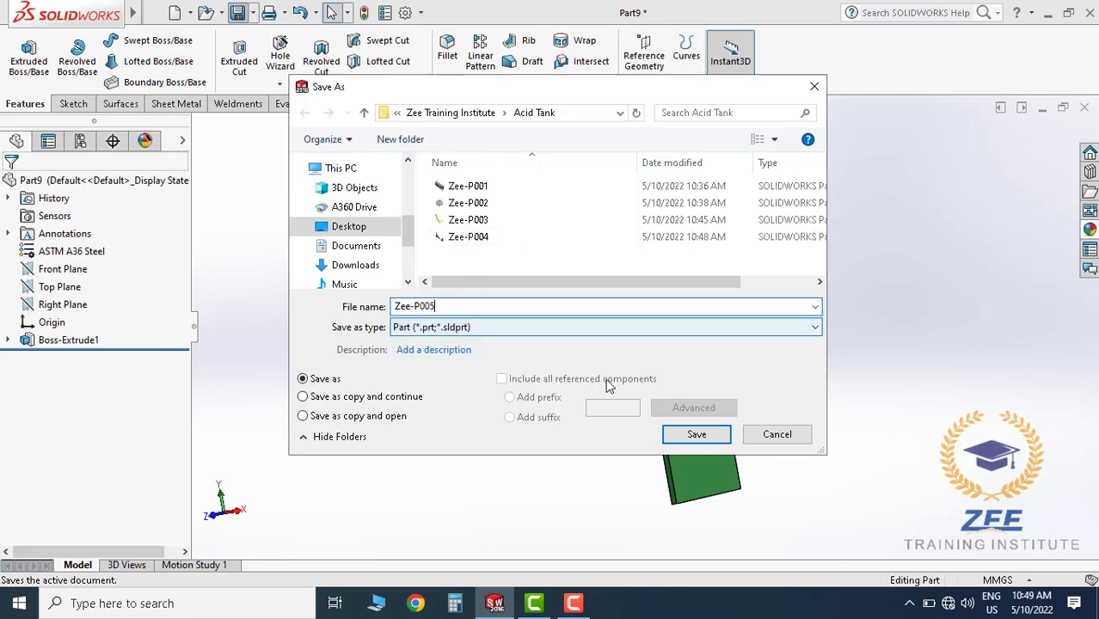
click(703, 435)
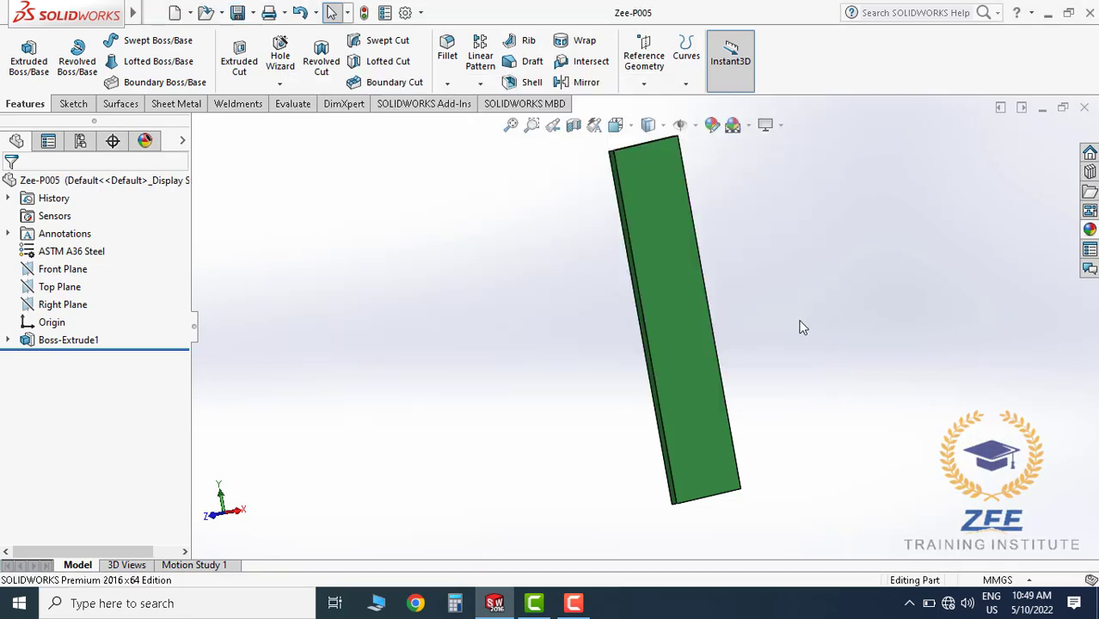
middle_drag(799, 325, 799, 297)
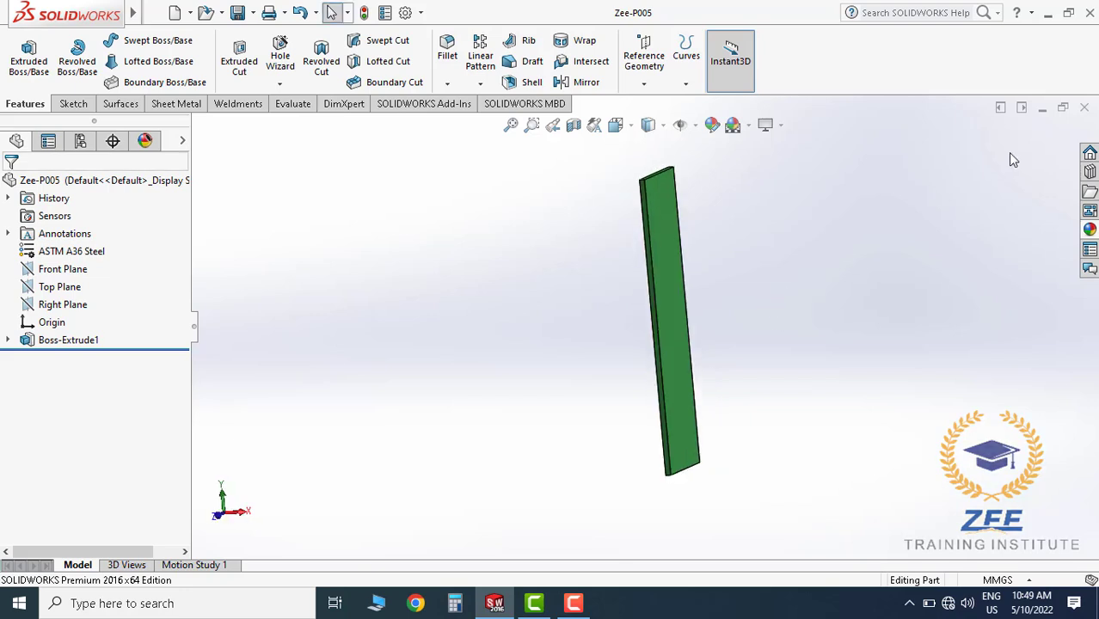
Close the saved plate and create a new part document
click(1084, 110)
click(186, 12)
click(505, 135)
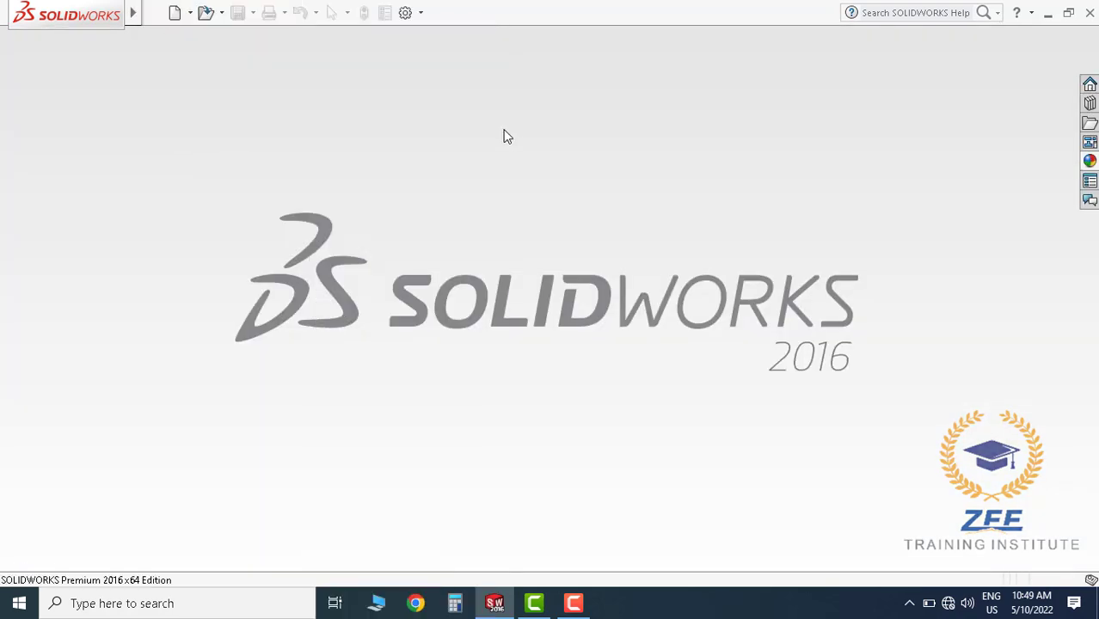
click(177, 12)
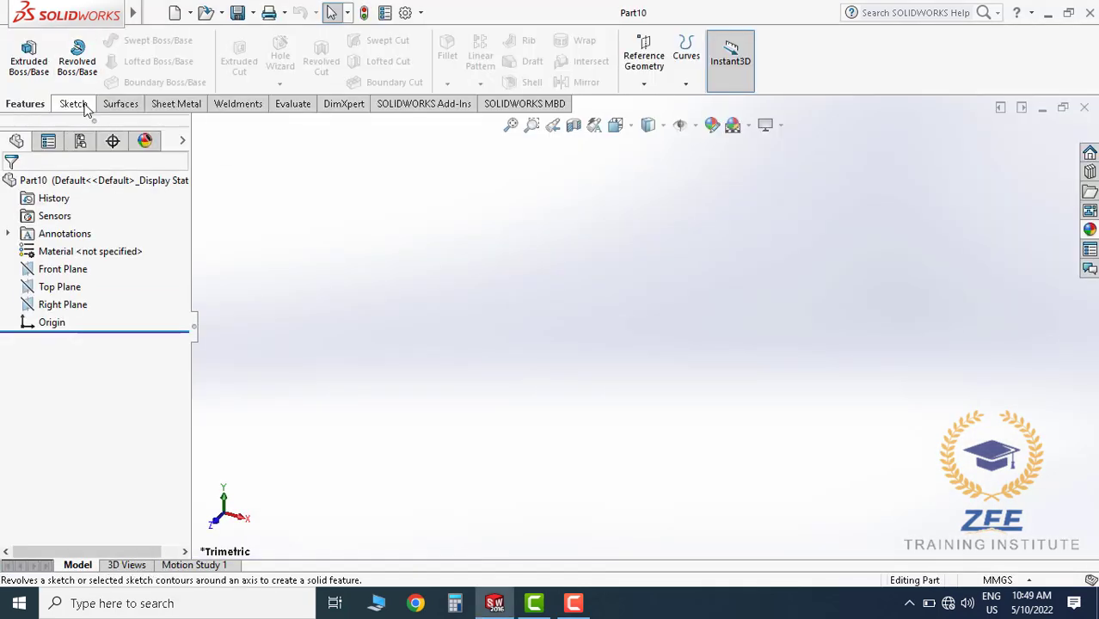
Start a sketch on the Top Plane and draw a center rectangle about 196 mm wide, centred on the origin
click(23, 53)
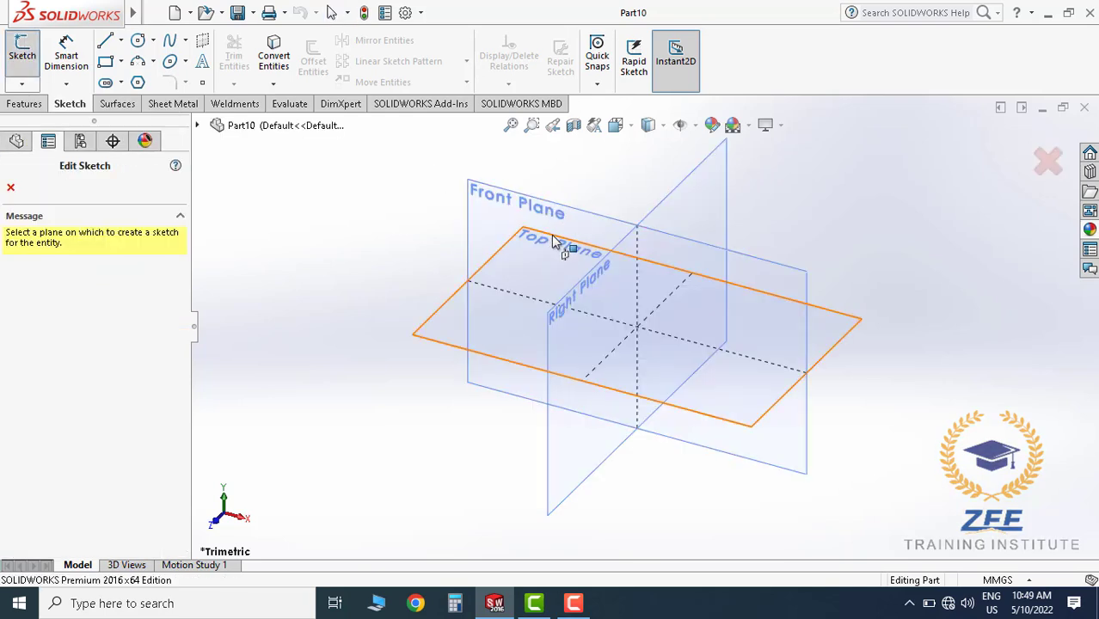
click(554, 243)
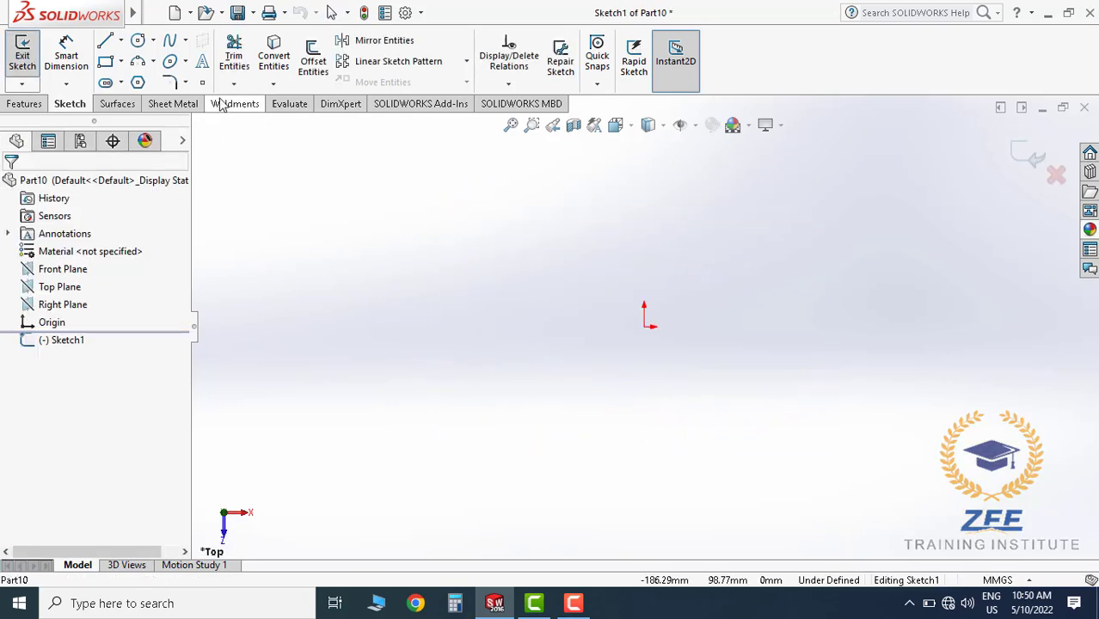
click(121, 62)
click(155, 101)
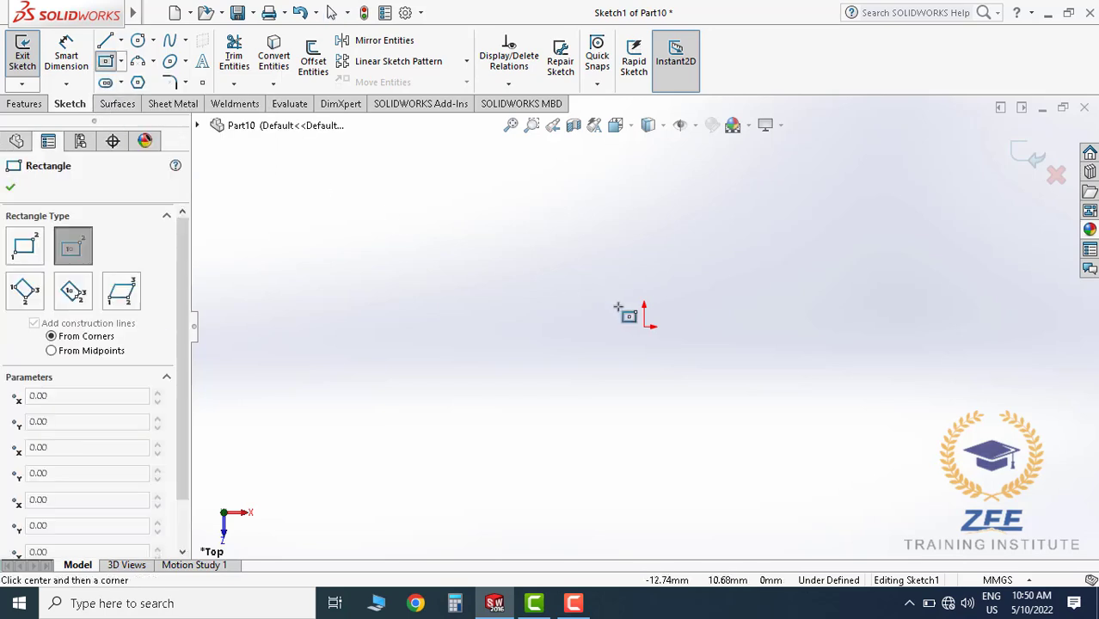
click(645, 327)
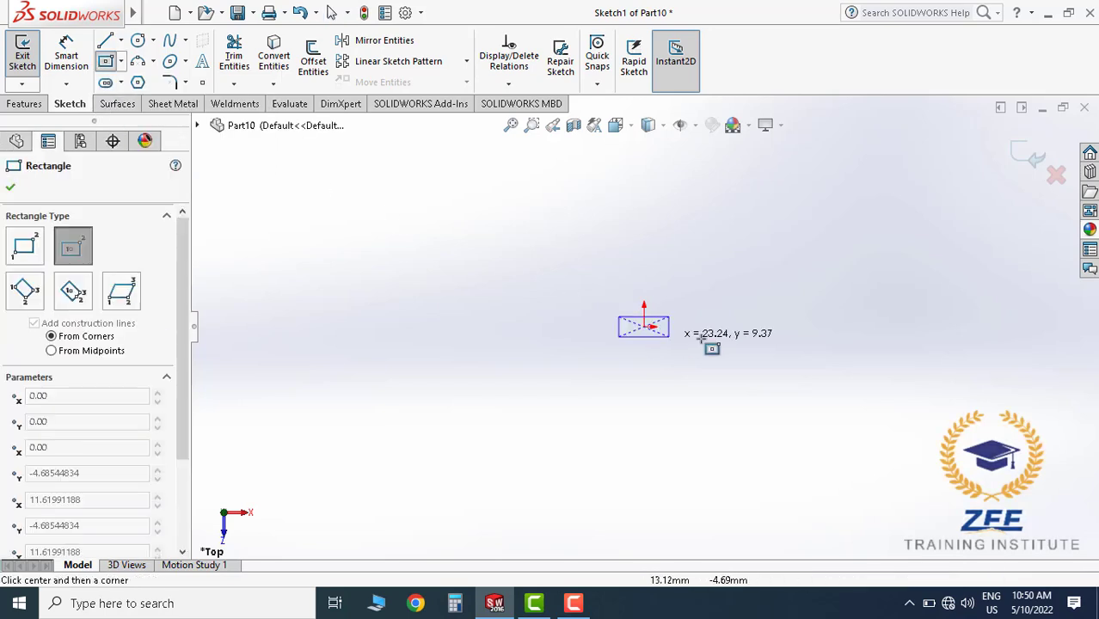
click(855, 350)
Dimension the rectangle's long horizontal edge and set its length to 1968 mm
click(66, 56)
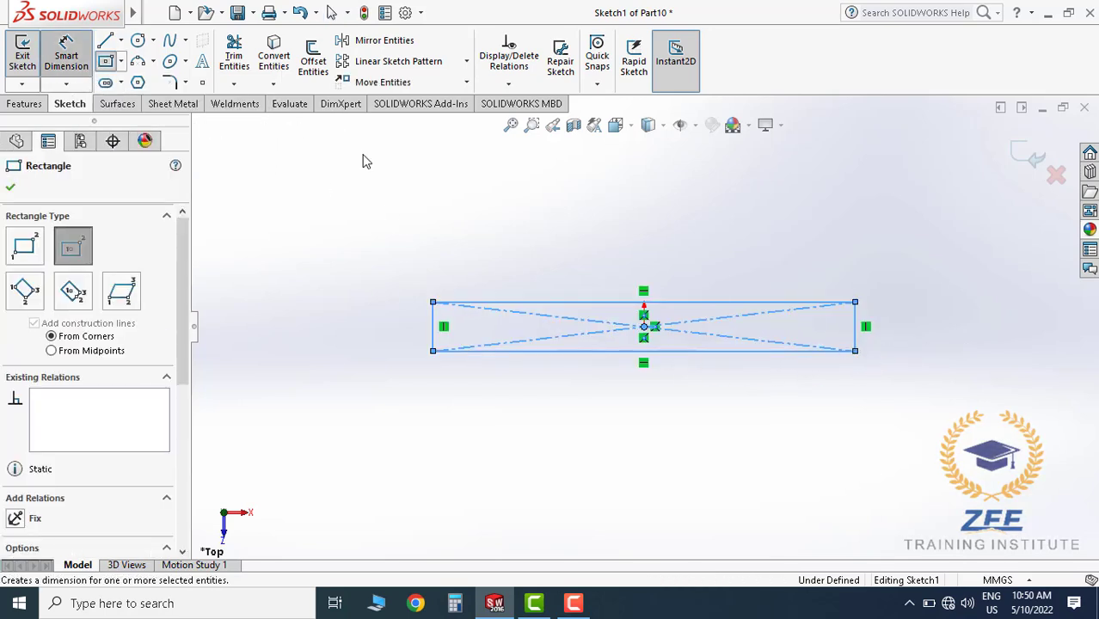
click(679, 297)
click(670, 258)
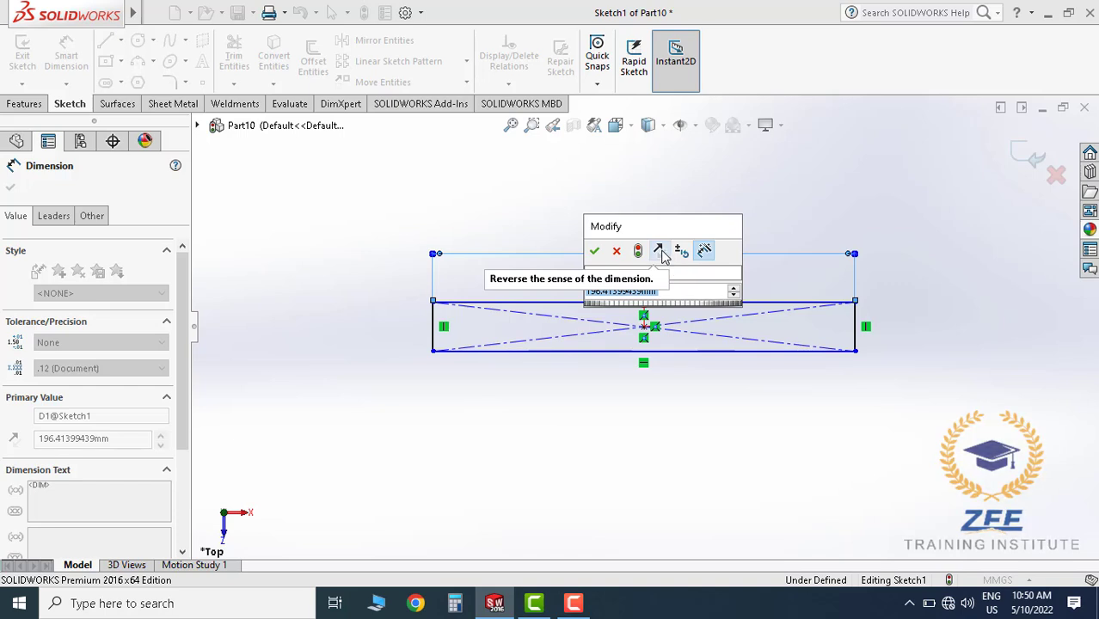
text(196)
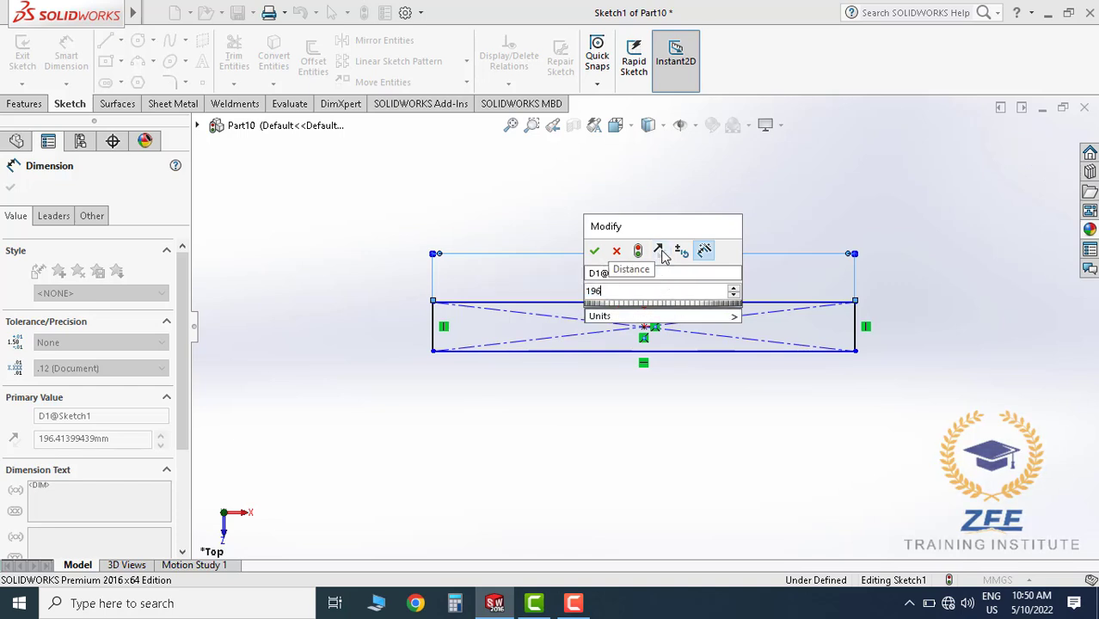
text(8)
key(Return)
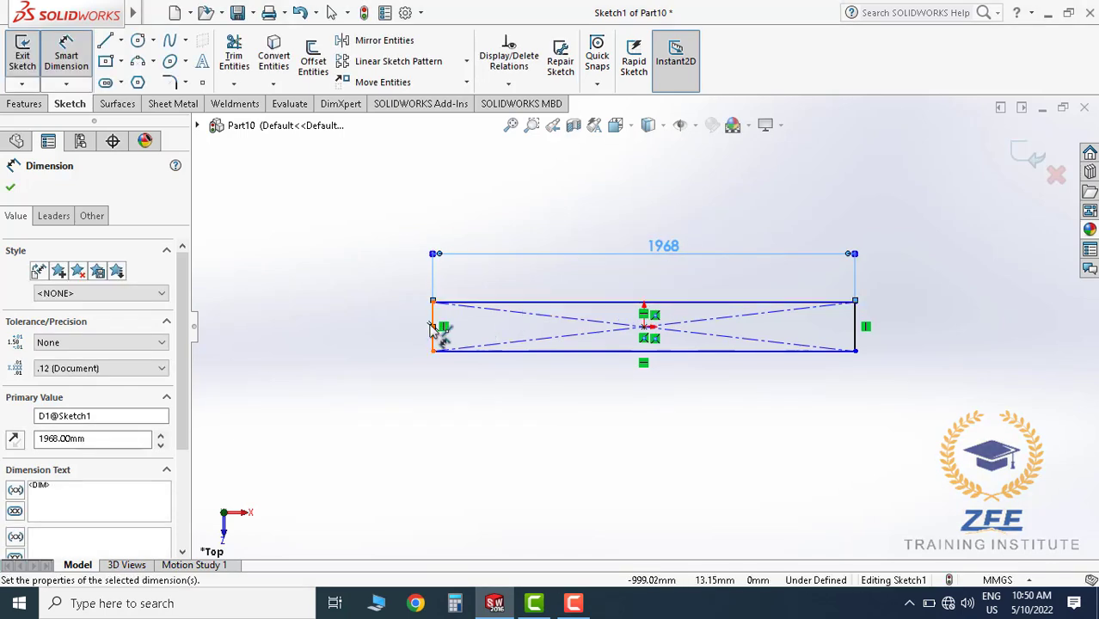
Dimension the rectangle's short vertical edge and set it to 250 mm
click(439, 344)
click(394, 331)
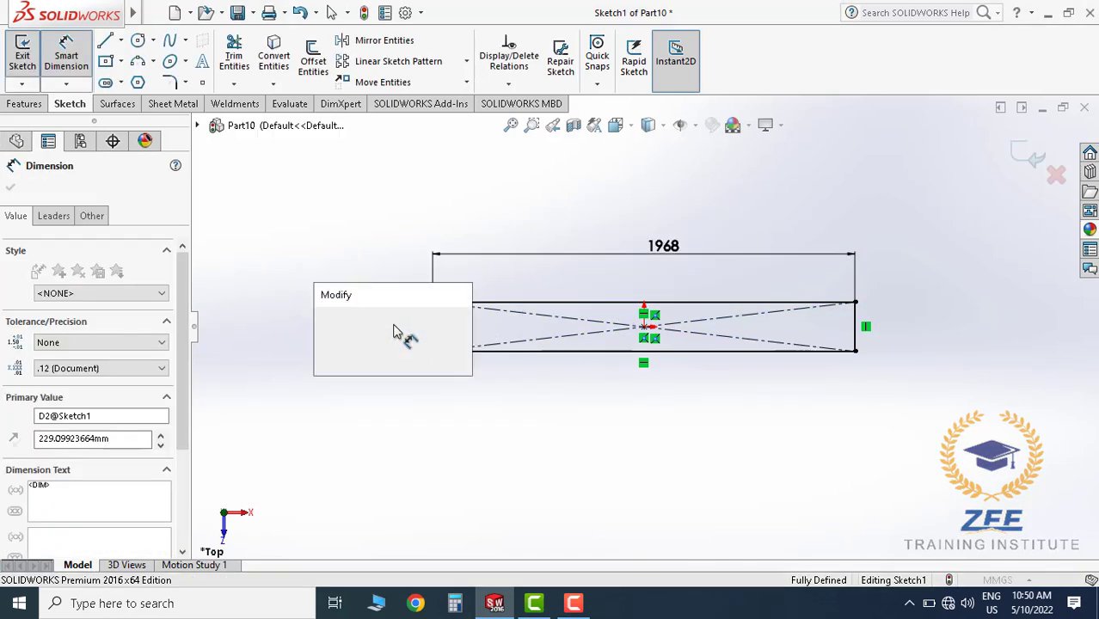
text(2)
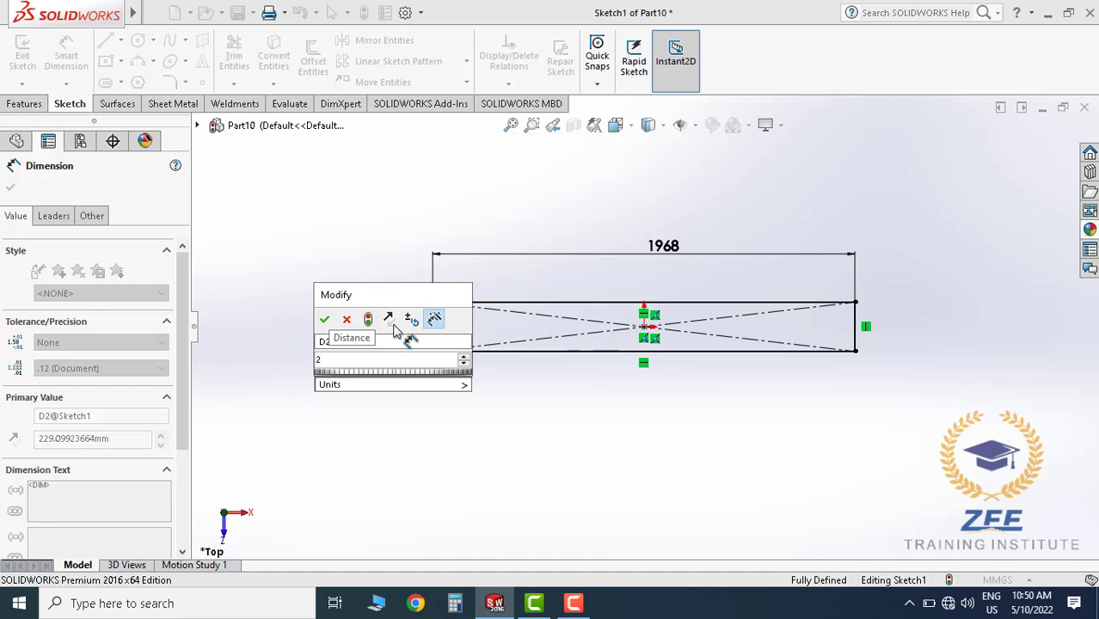
text(50)
key(Return)
click(498, 410)
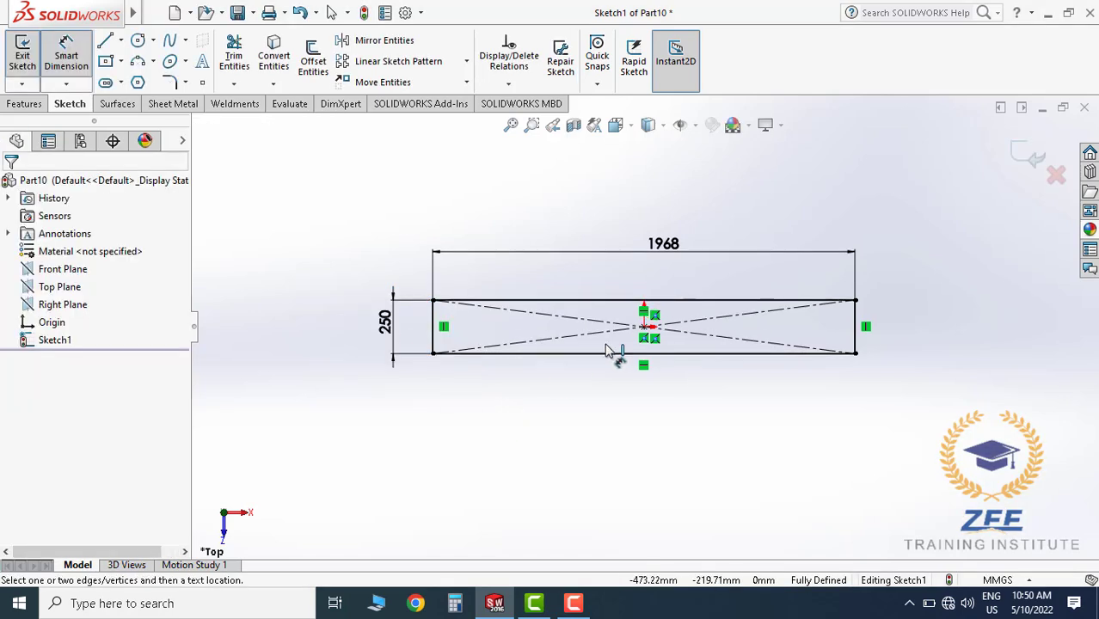
Extrude the rectangle 16 mm with a Blind end condition in the reversed direction, below the Top Plane
scroll(625, 316, down, 2)
scroll(733, 308, up, 2)
scroll(727, 305, down, 1)
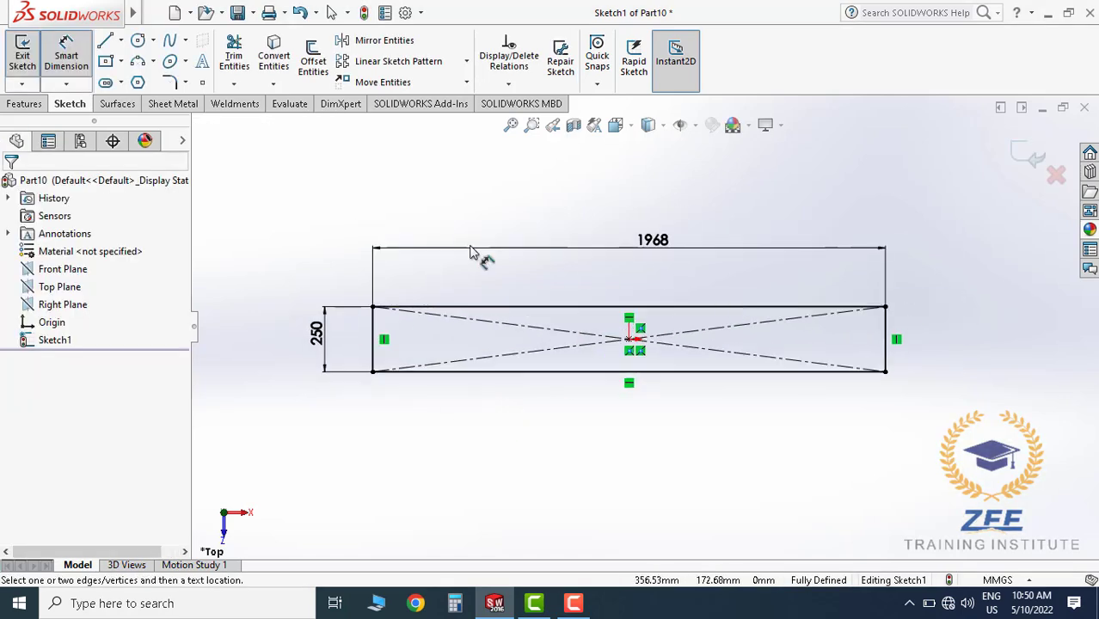
click(24, 103)
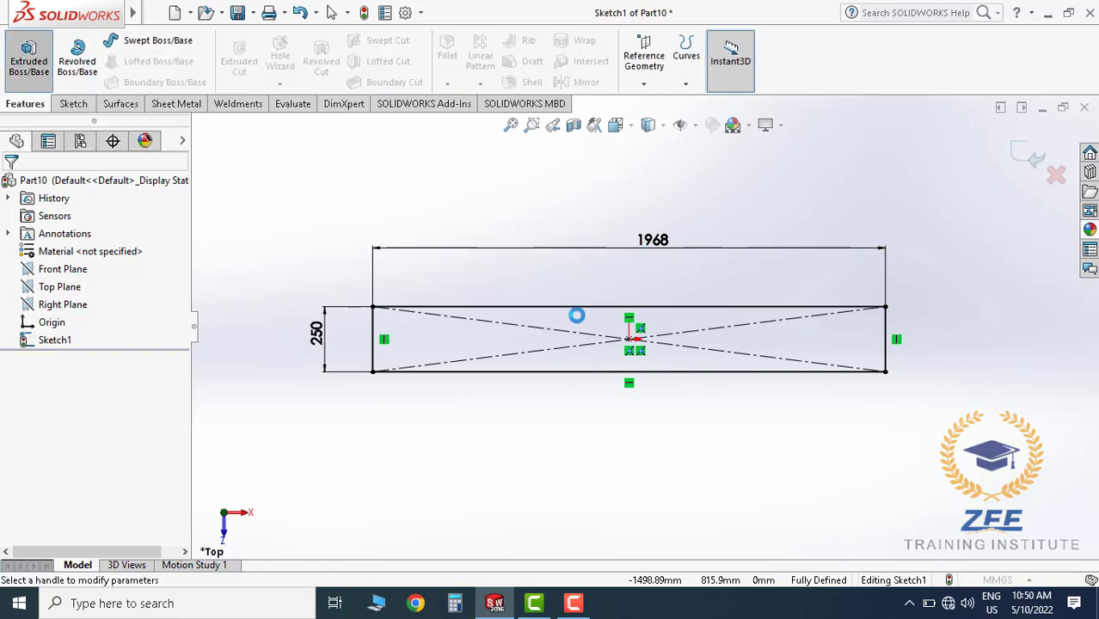
scroll(792, 378, down, 3)
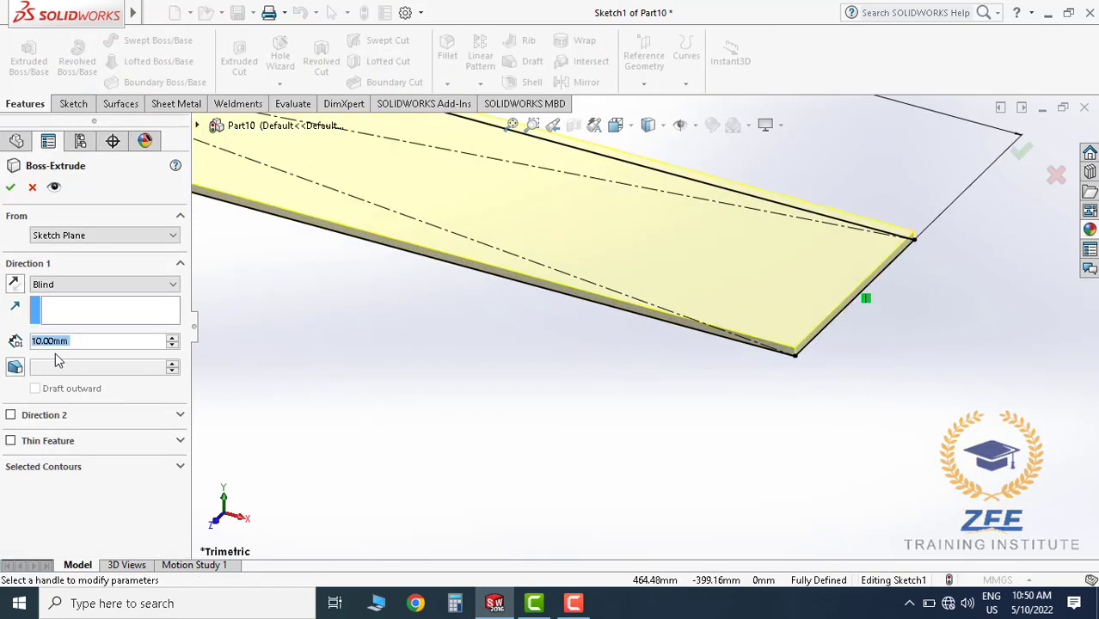
click(19, 290)
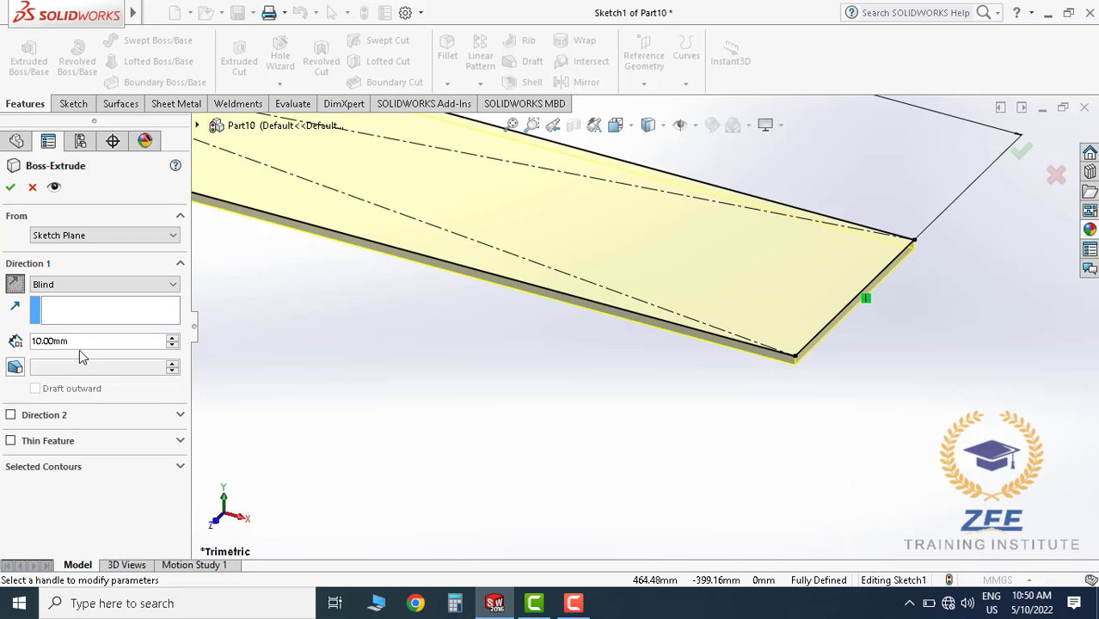
text(16)
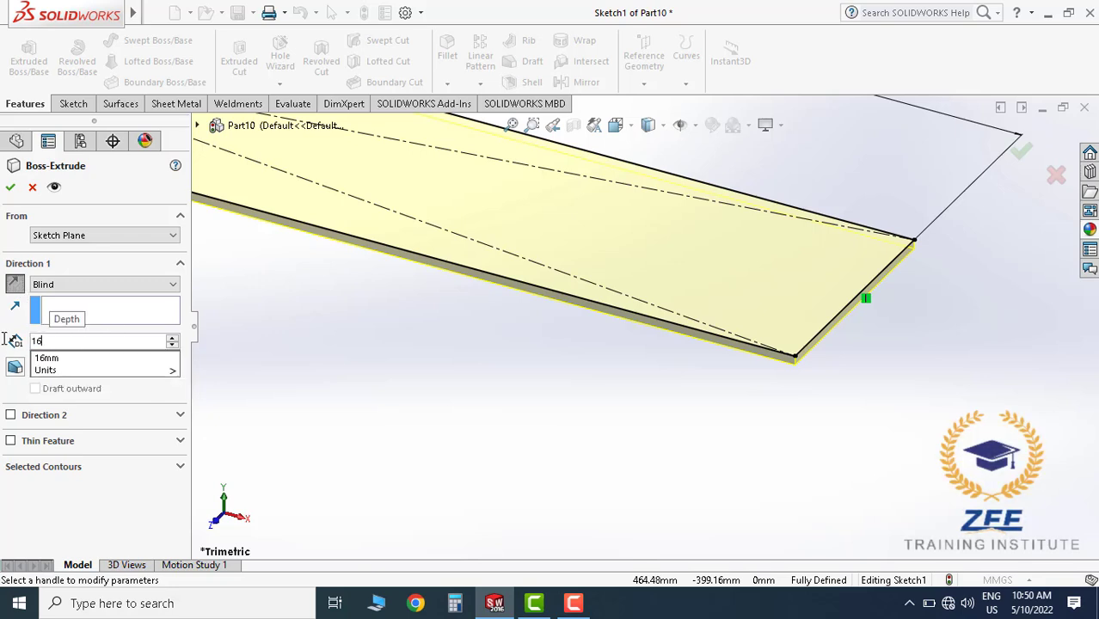
key(Return)
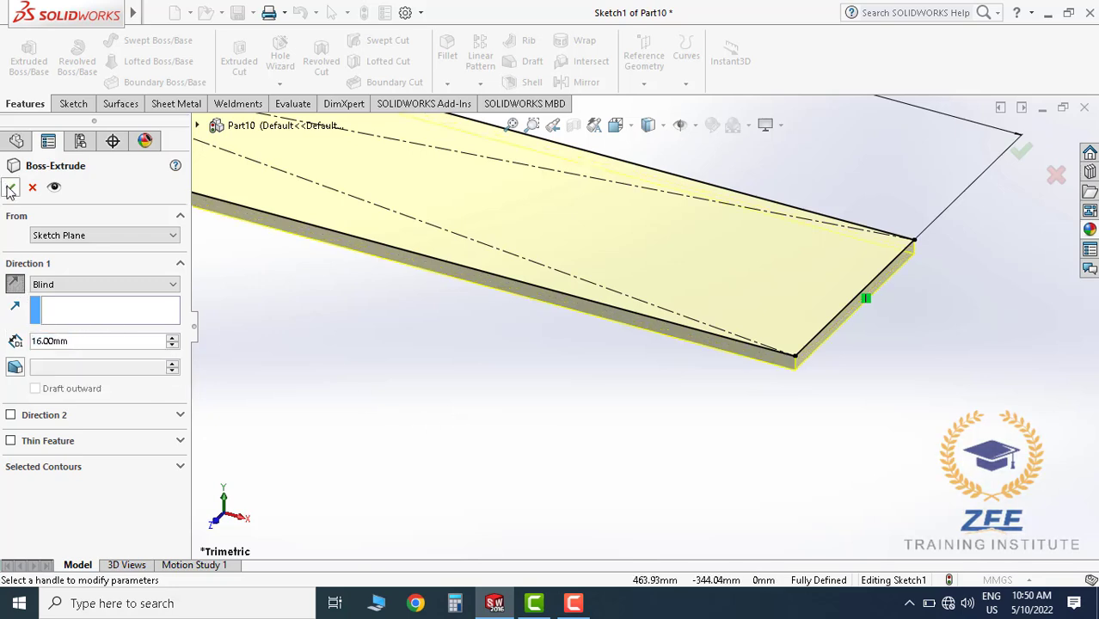
click(10, 189)
scroll(558, 399, up, 5)
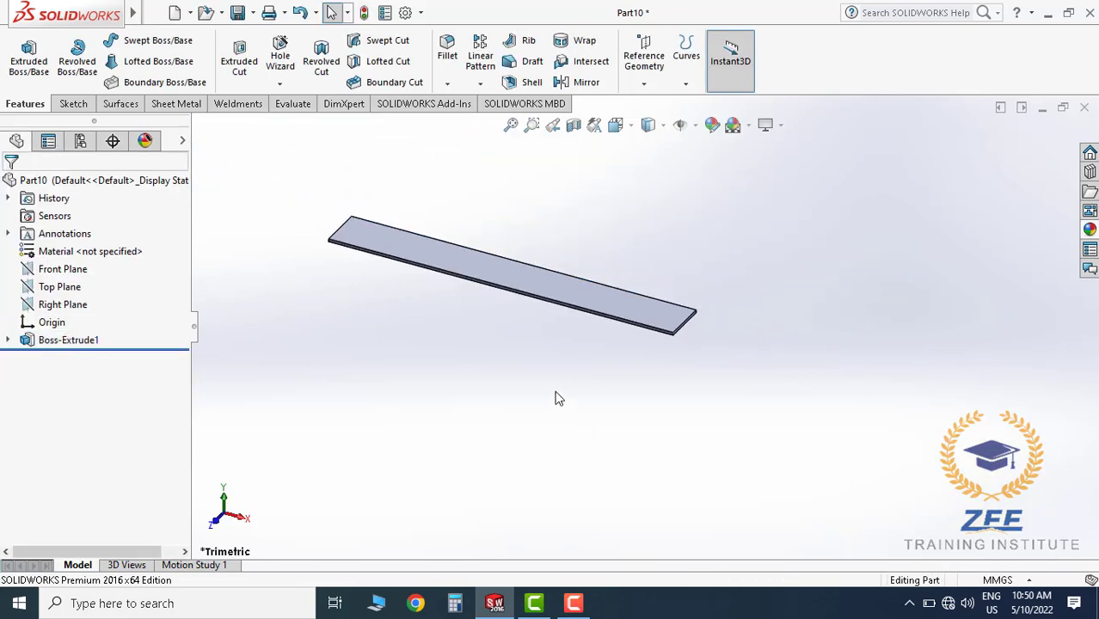
Assign ASTM A36 Steel as the material of the 16 mm plate
scroll(546, 303, down, 2)
right_click(135, 262)
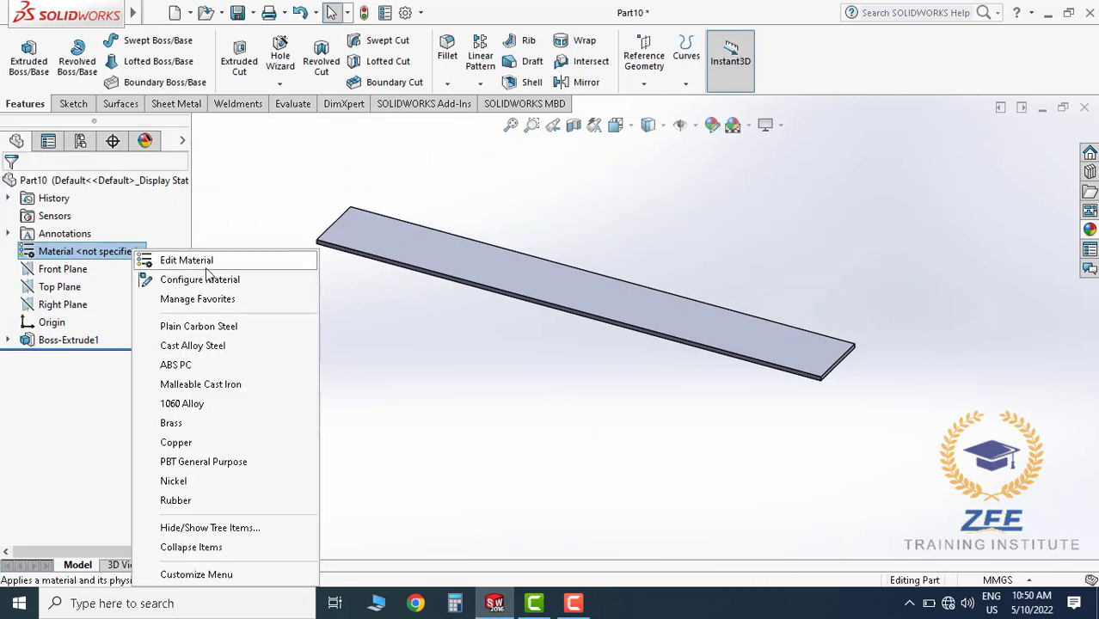
click(211, 256)
drag(472, 263, 472, 311)
click(370, 408)
click(557, 516)
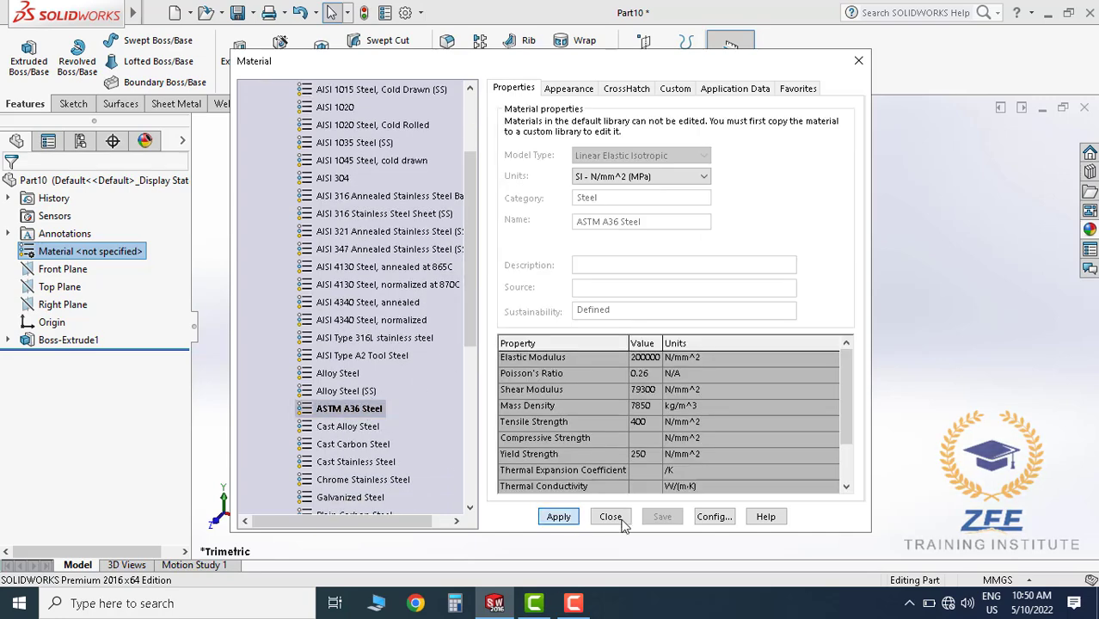
click(612, 517)
Apply the Green appearance from the Solid group to the whole plate
click(1089, 229)
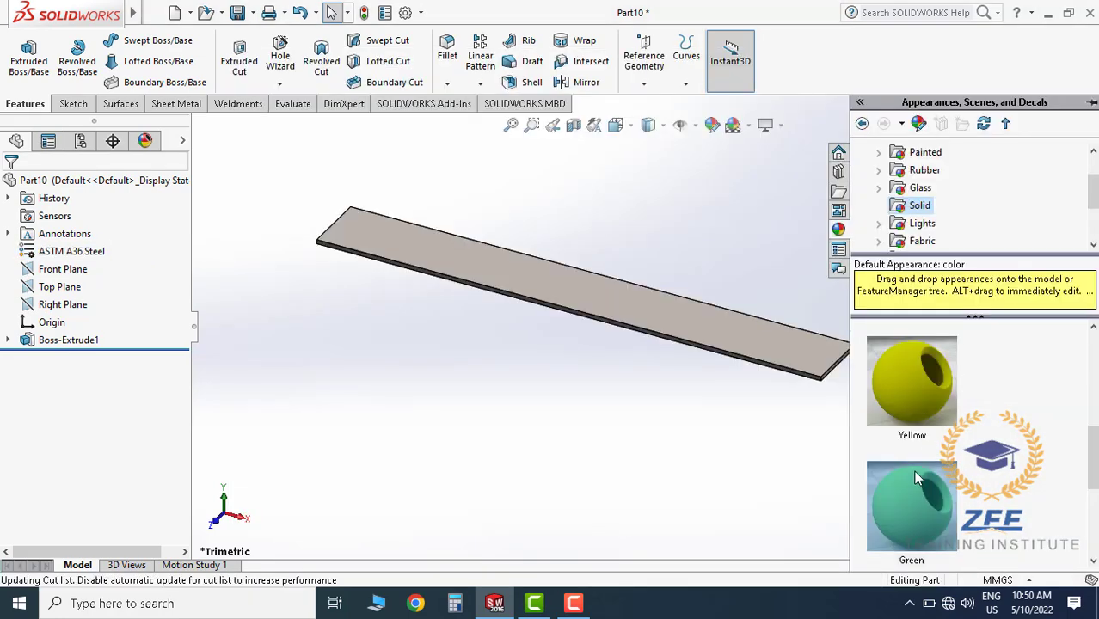
drag(913, 470, 688, 305)
click(688, 305)
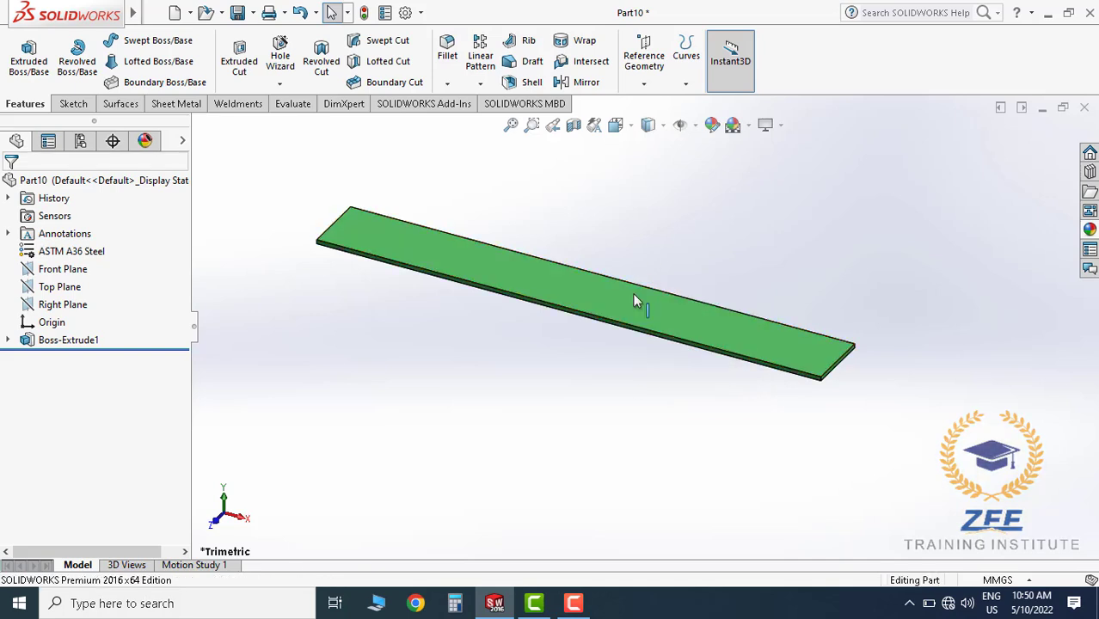
Save the plate as part file Zee-P006 in the Acid Tank folder
middle_drag(638, 295, 444, 192)
click(238, 14)
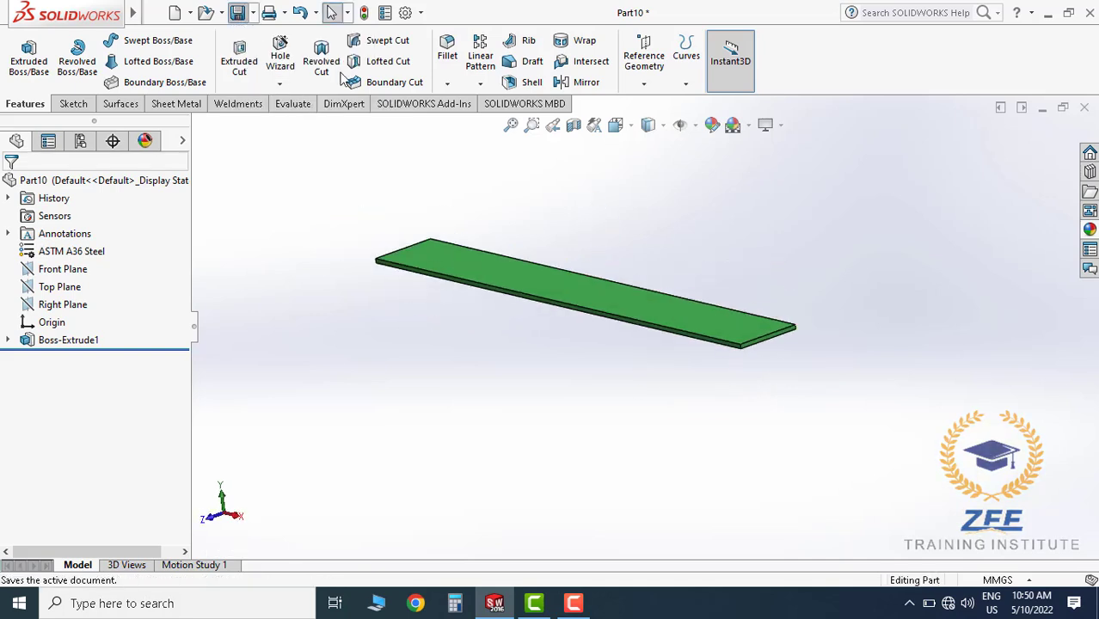
click(487, 255)
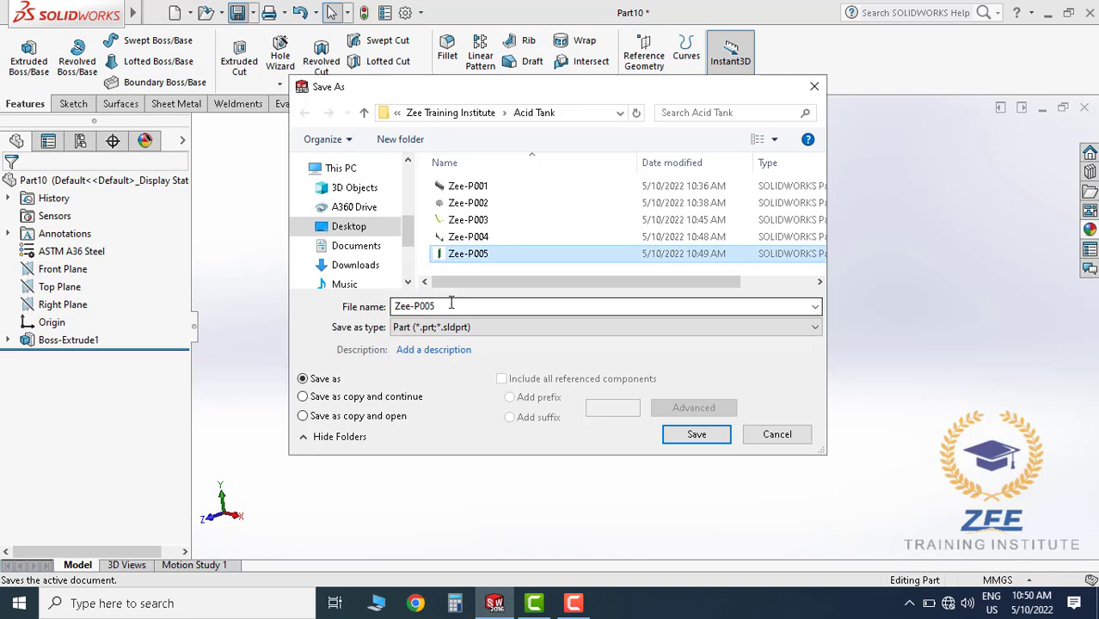
click(456, 307)
key(BackSpace)
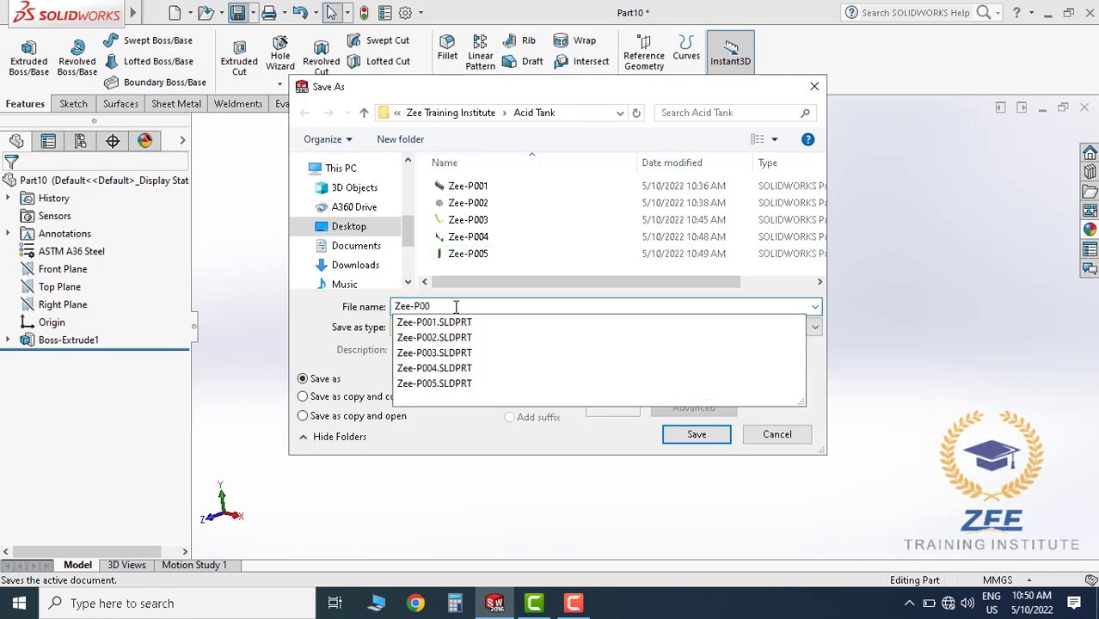
text(6)
click(695, 434)
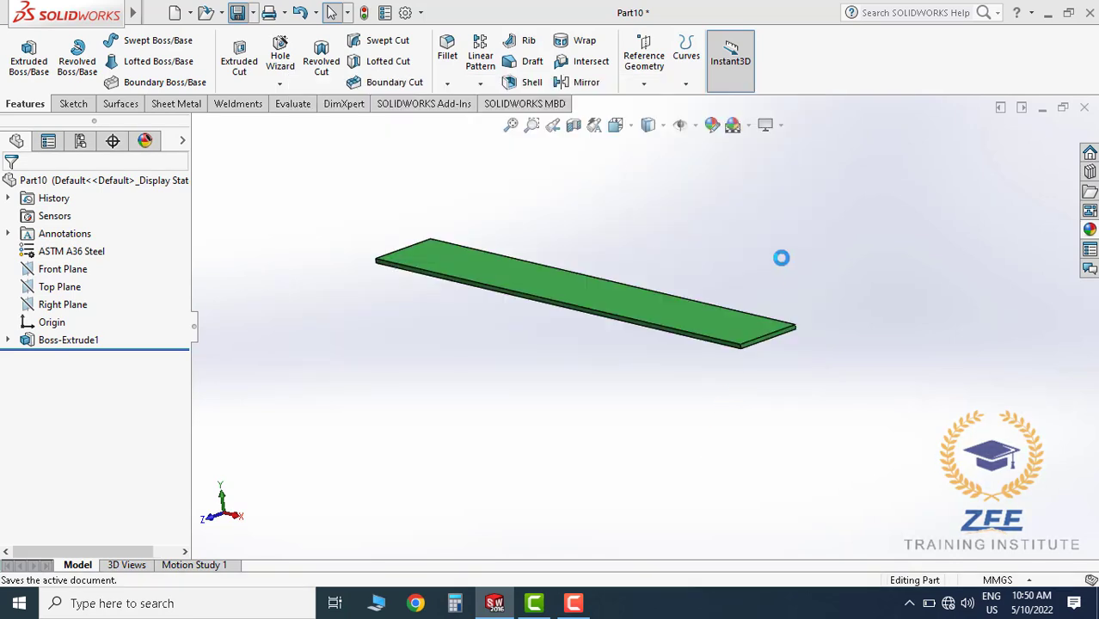
Close the saved plate part and create a new assembly document
middle_drag(769, 266, 715, 308)
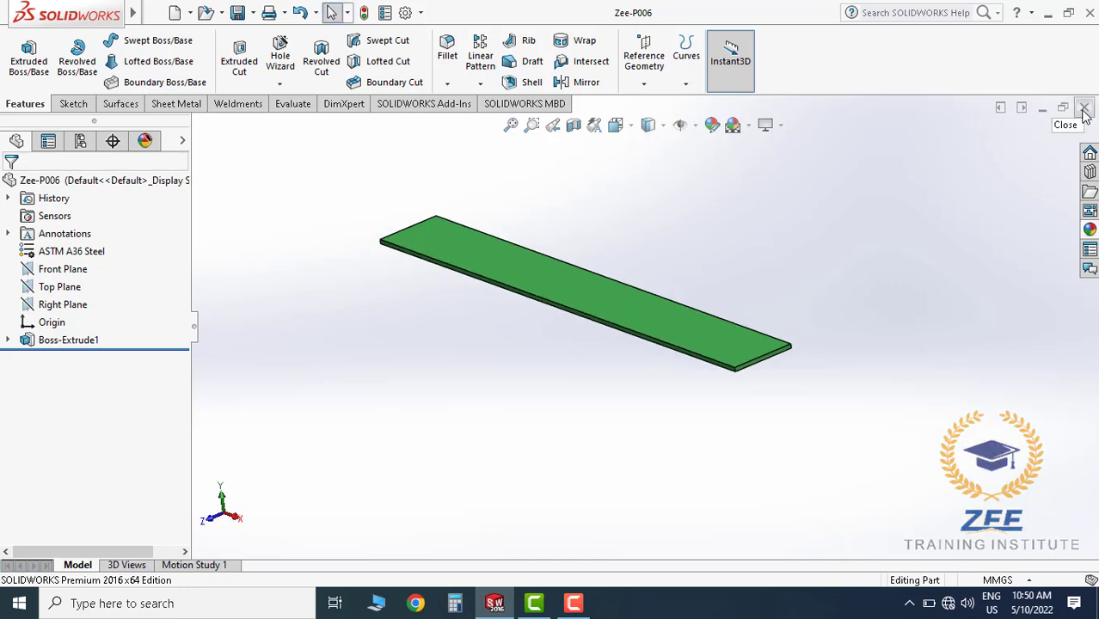
click(1084, 108)
click(192, 15)
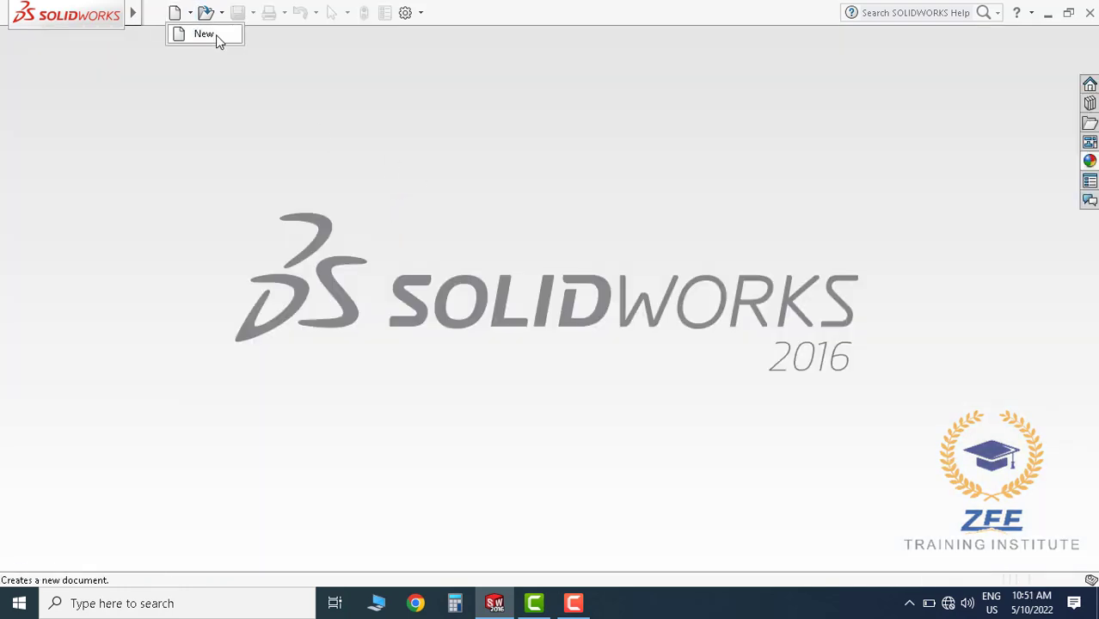
click(491, 483)
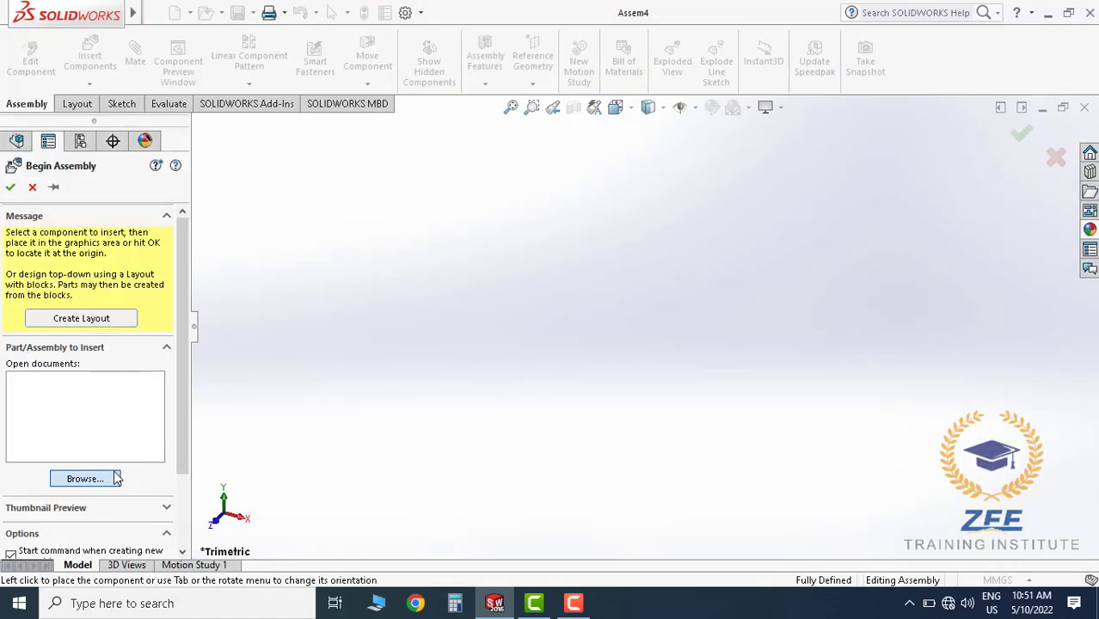
Insert Zee-P004, Zee-P005 and Zee-P006 from the Acid Tank folder, with Zee-P005 beside the curved plate and Zee-P006 below it
click(115, 476)
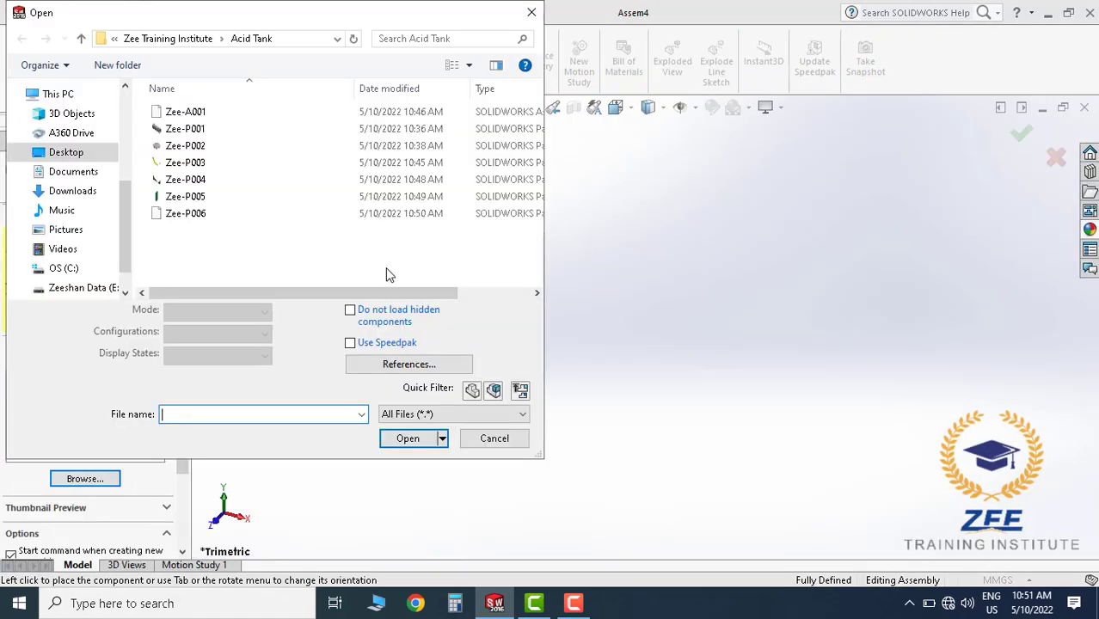
click(196, 180)
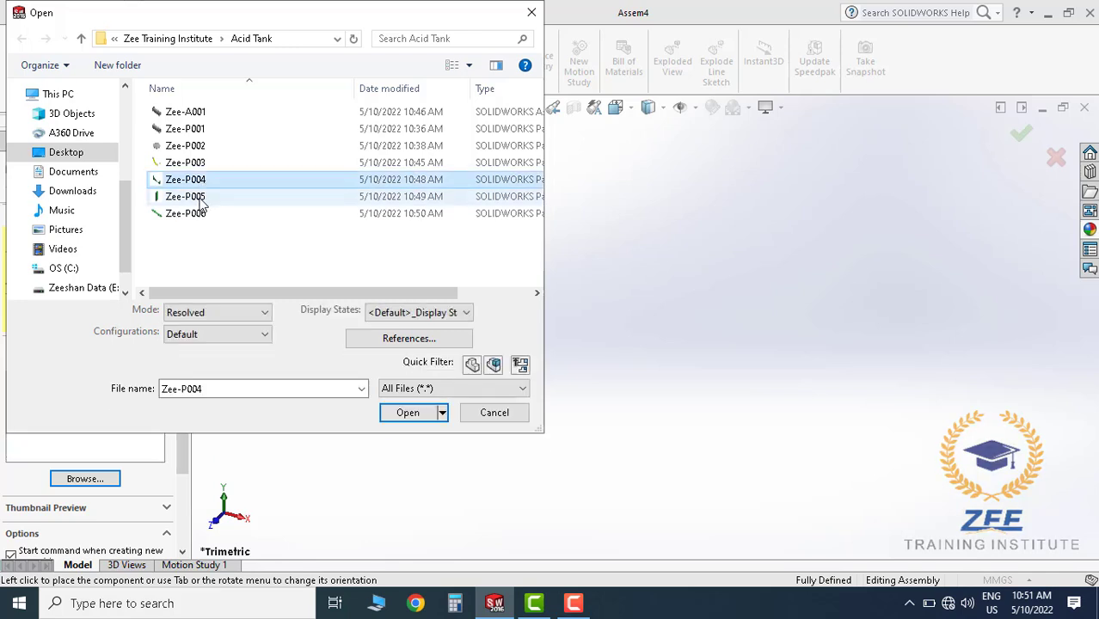
shift+click(196, 213)
click(407, 440)
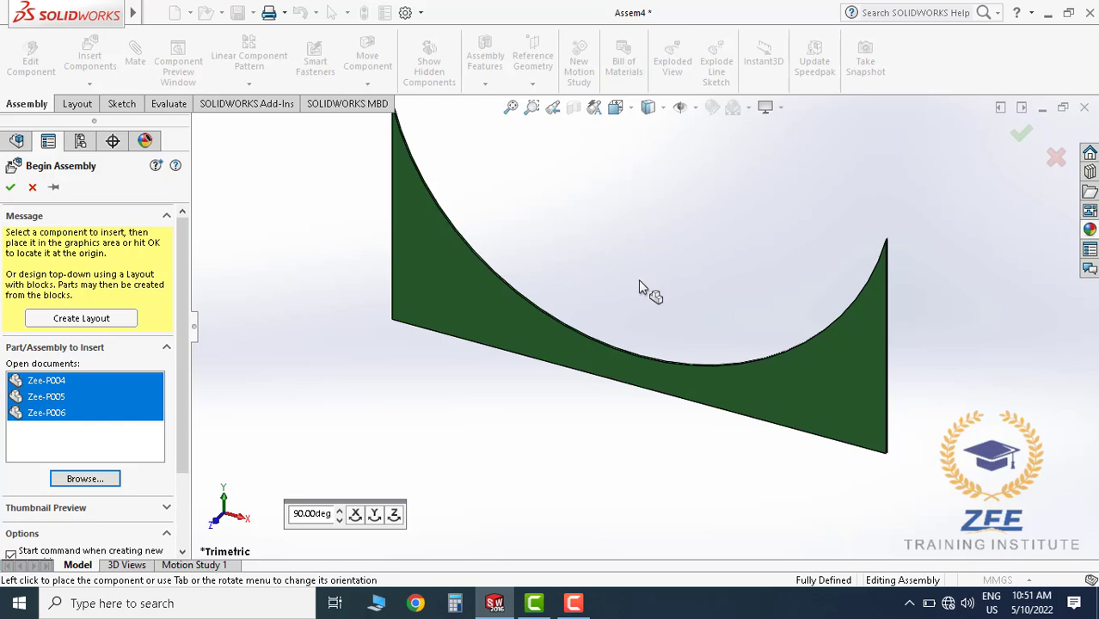
click(639, 281)
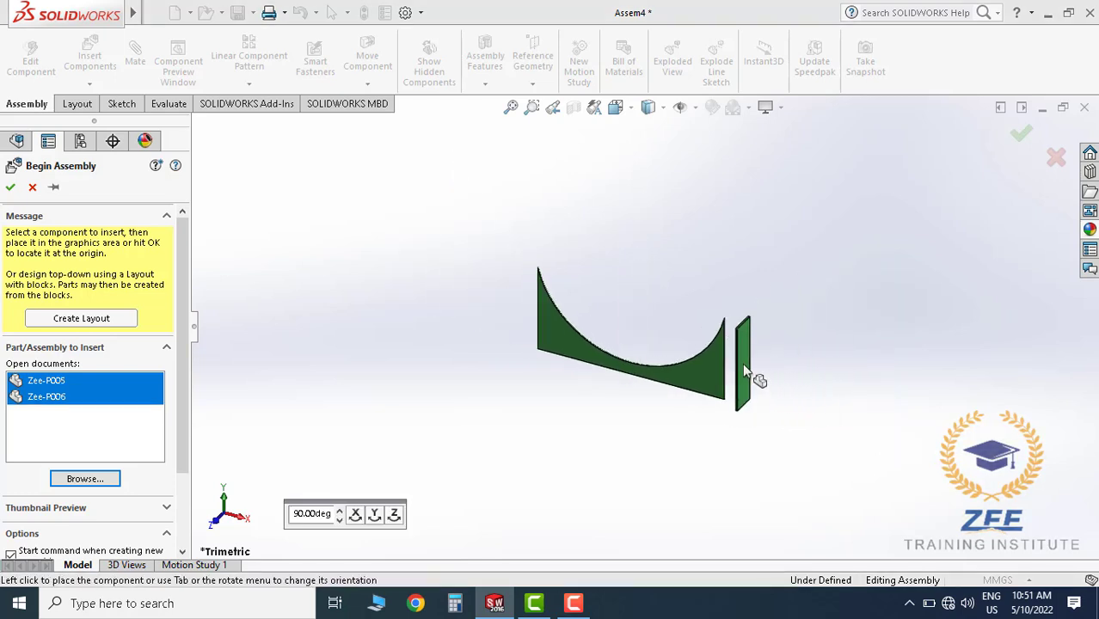
click(744, 370)
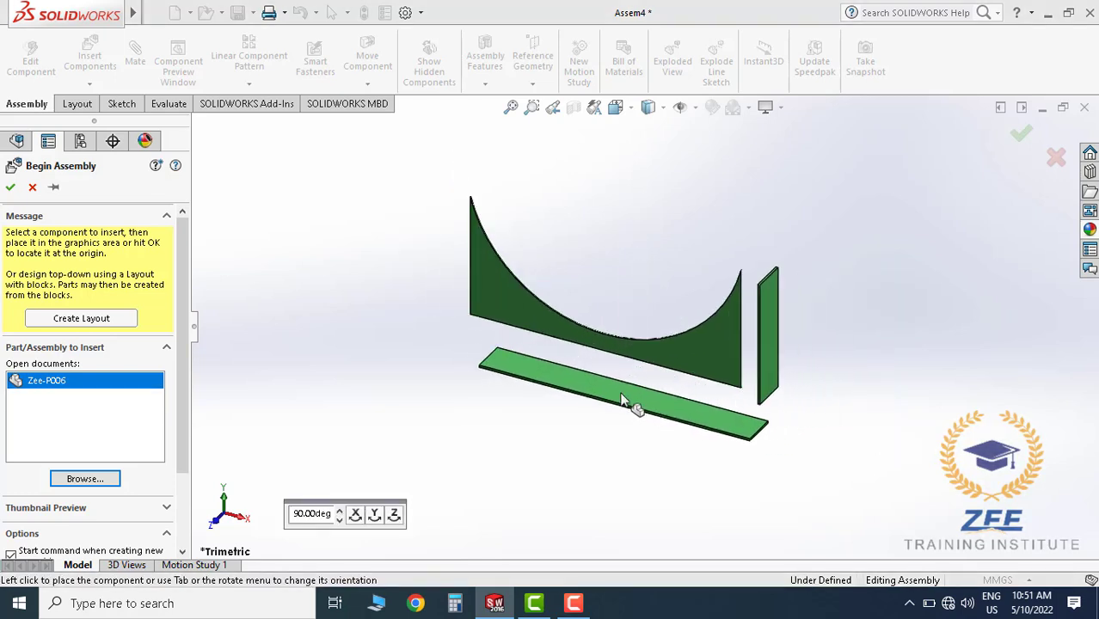
click(700, 473)
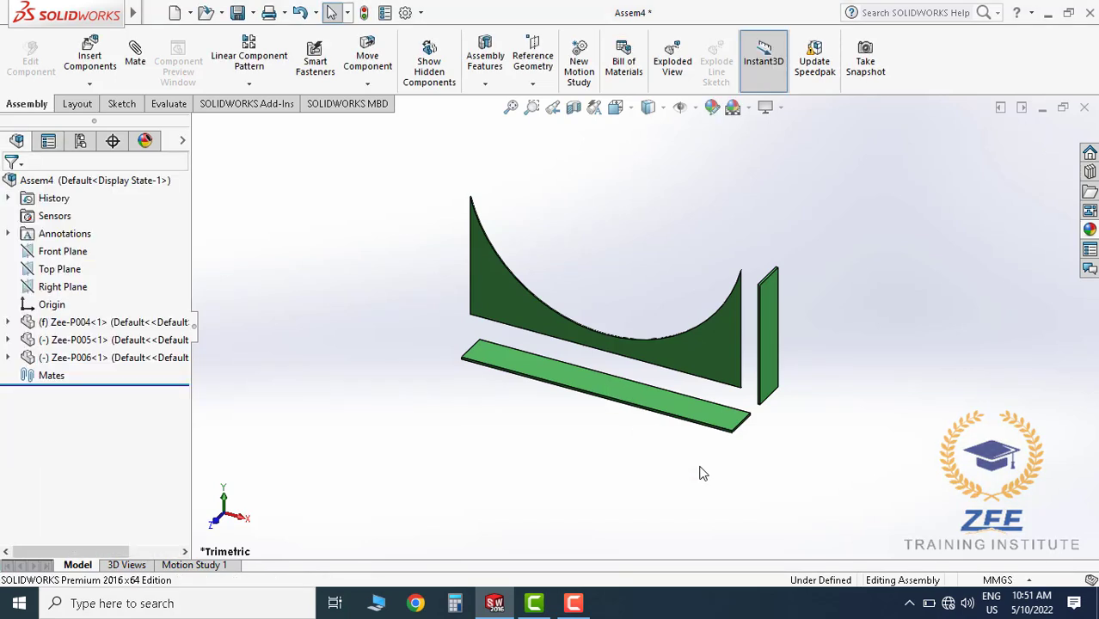
scroll(688, 381, down, 4)
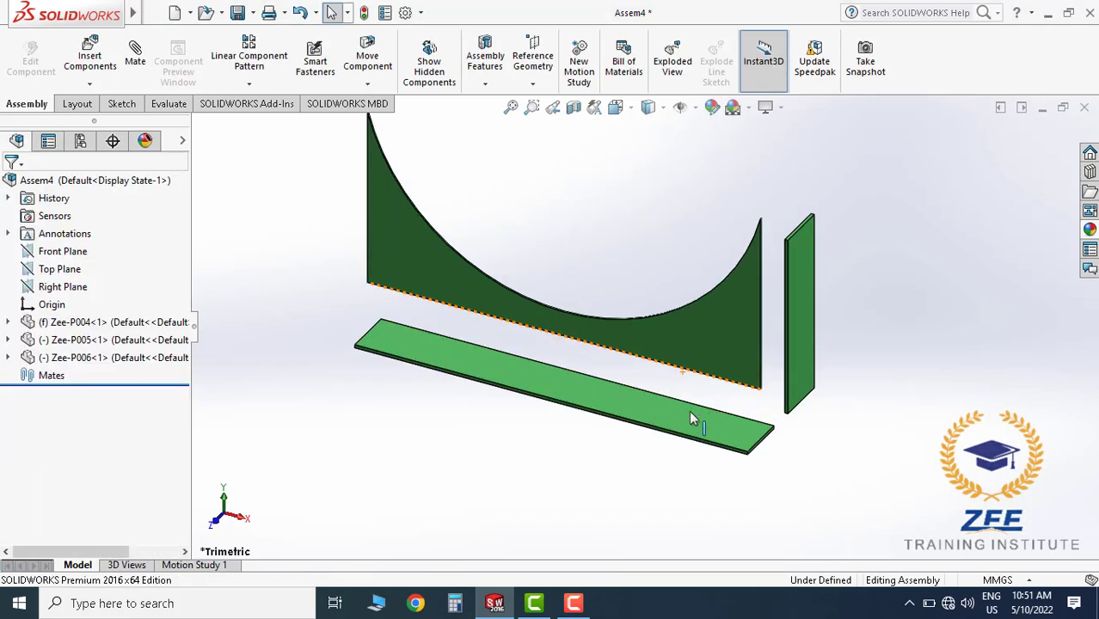
click(136, 53)
scroll(385, 251, up, 2)
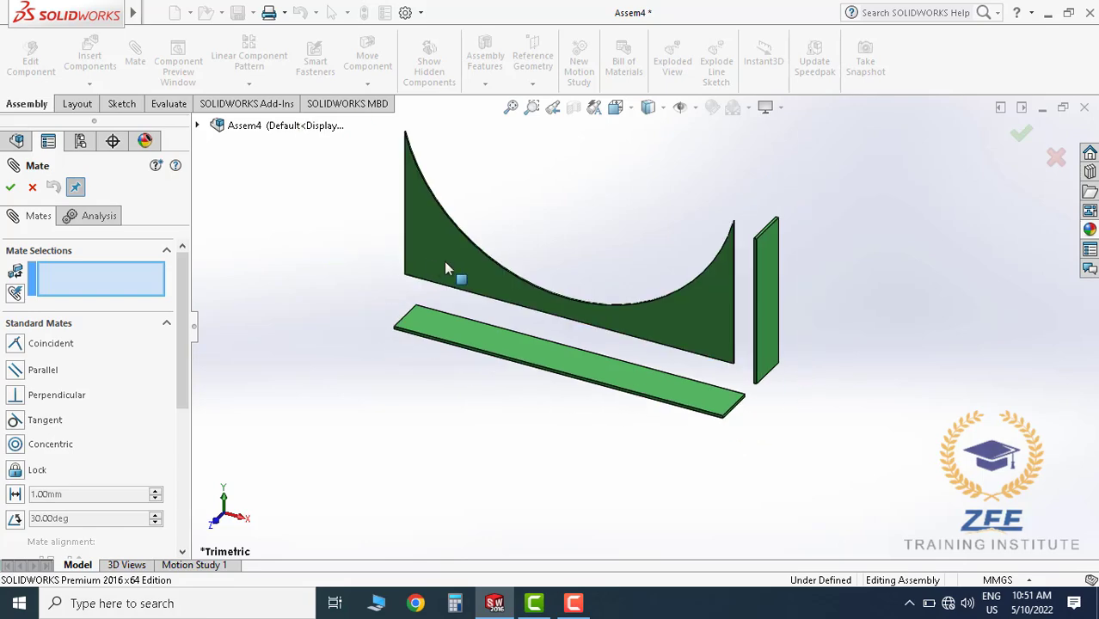
key(Escape)
Float the fixed curved plate Zee-P004 so it can be positioned with mates
click(89, 321)
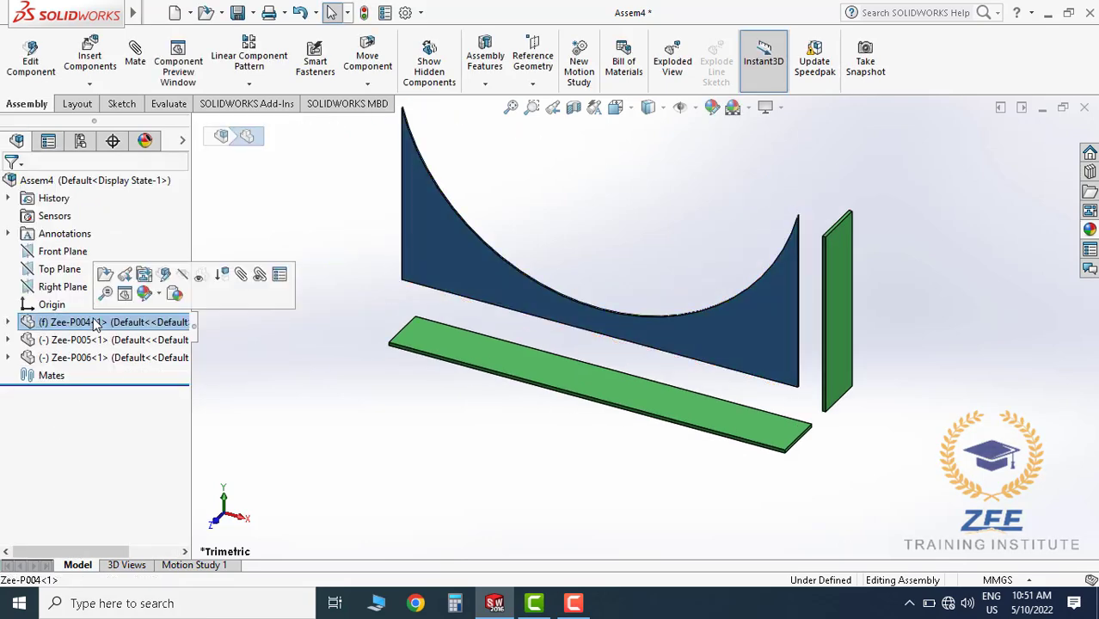
right_click(98, 323)
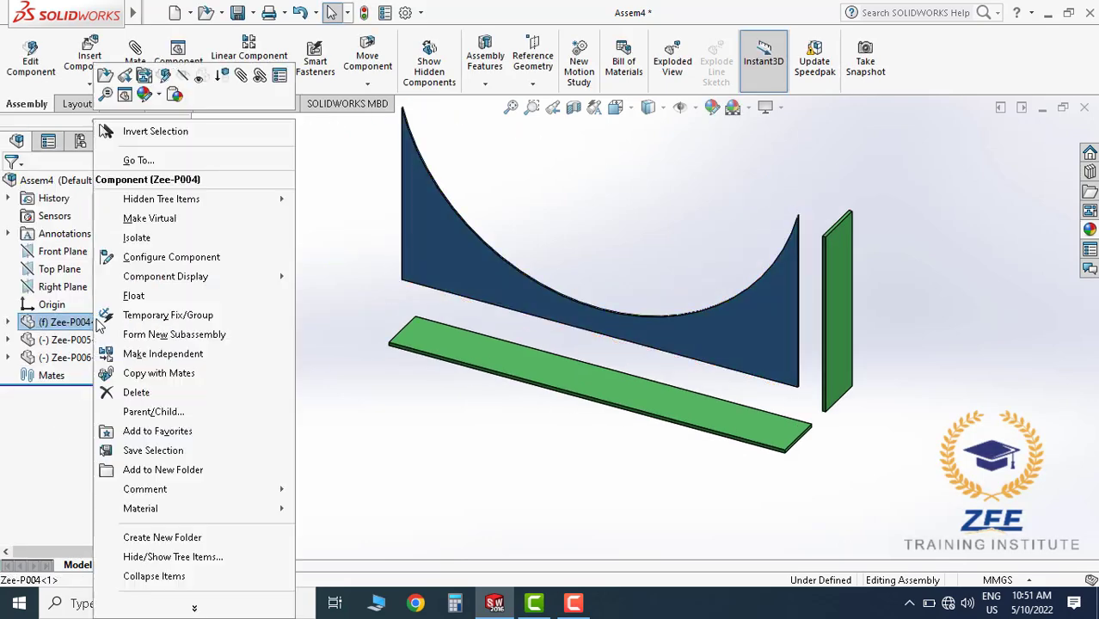
click(150, 298)
Mate the Front Plane of Zee-P004 coincident with the assembly's Front Plane
click(9, 322)
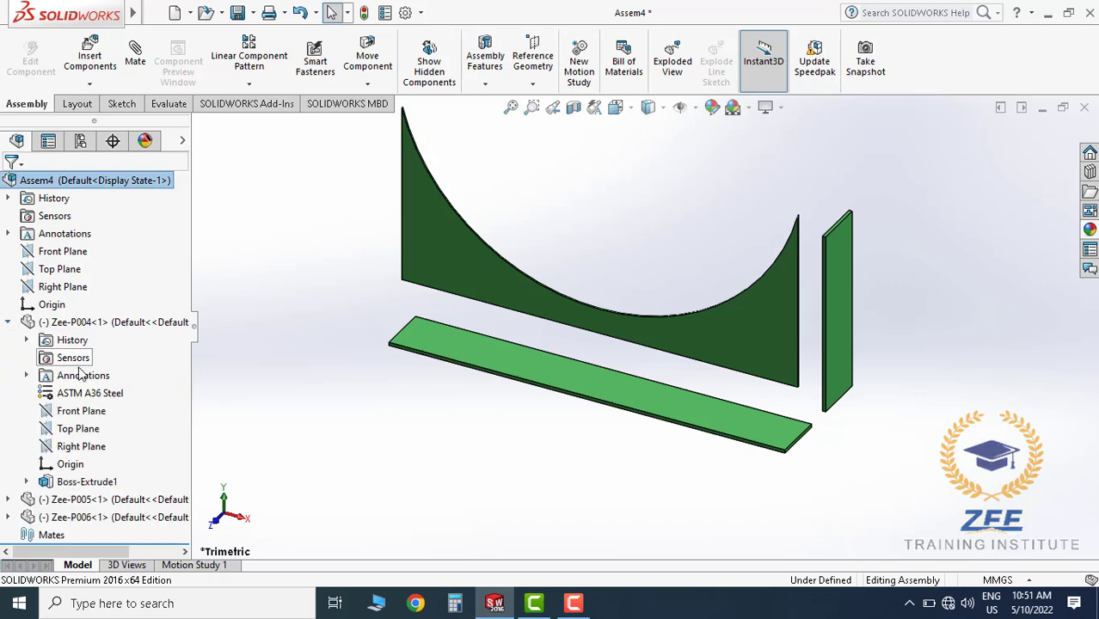
click(81, 411)
ctrl+click(62, 251)
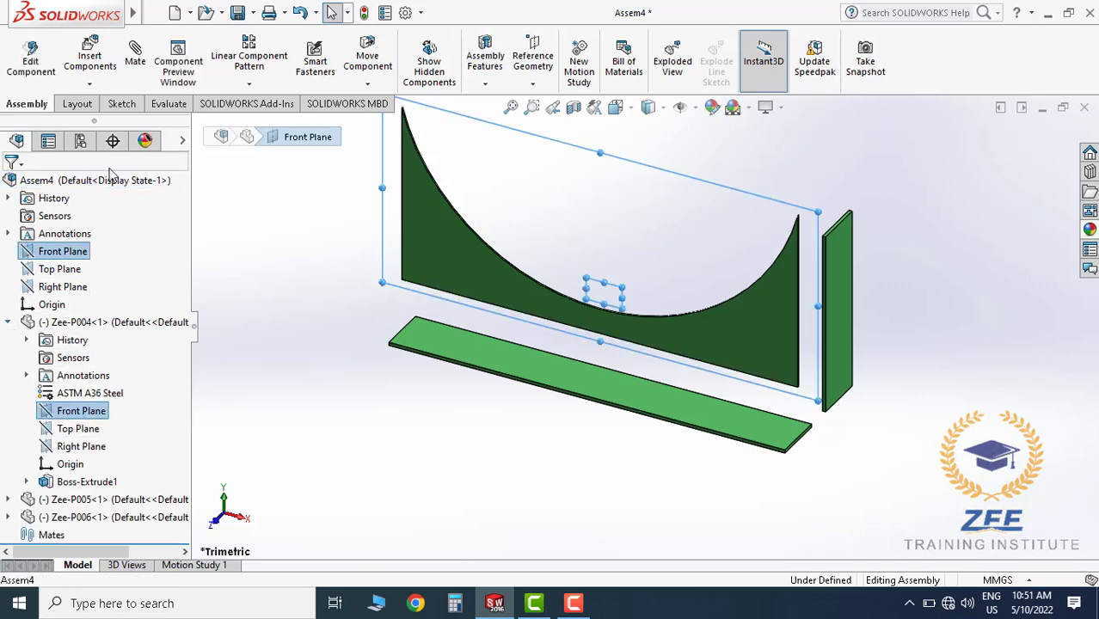
click(135, 56)
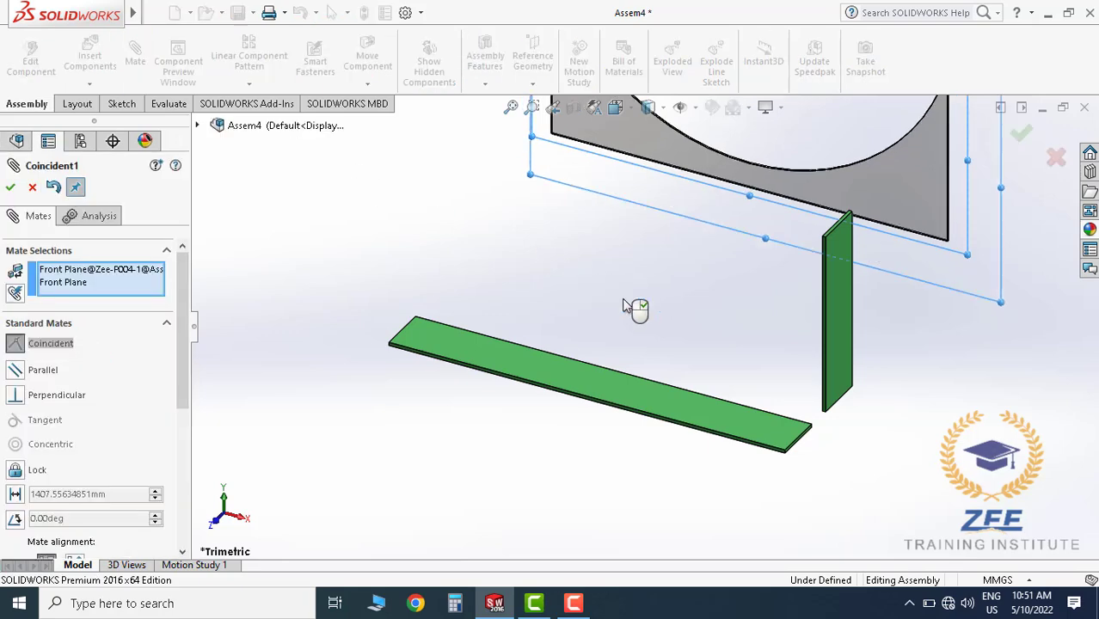
scroll(679, 255, down, 3)
click(10, 187)
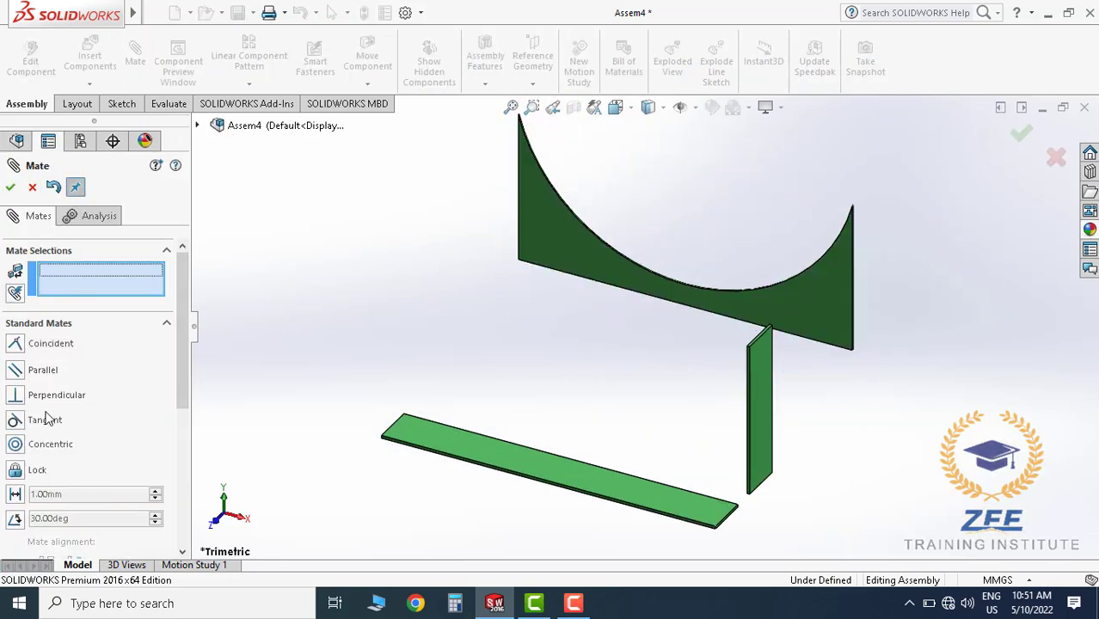
click(11, 188)
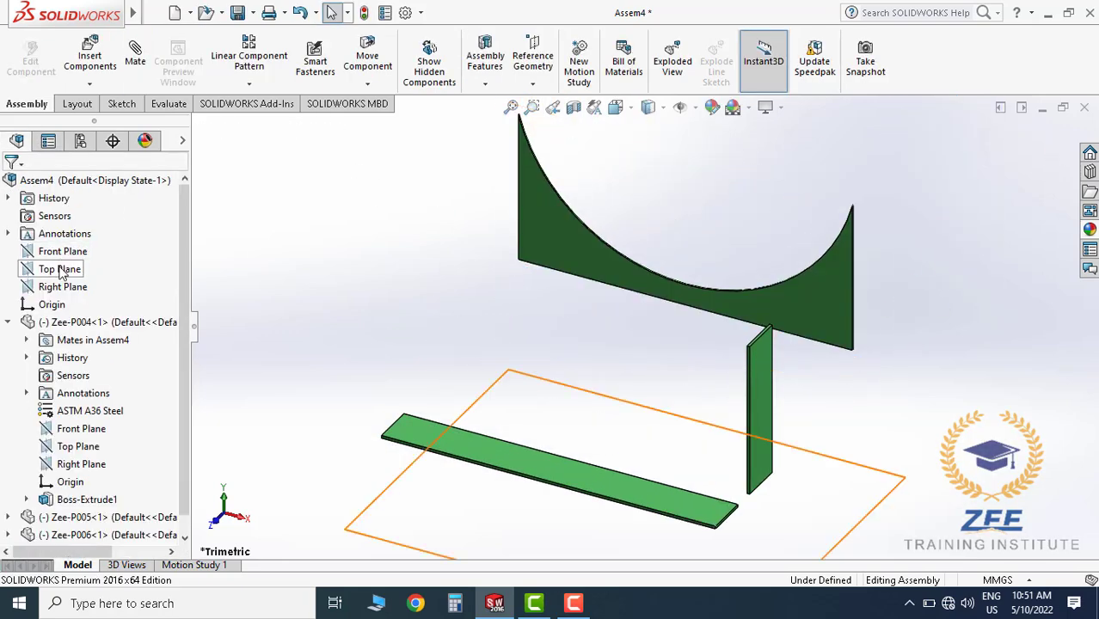
Mate the Top Plane of Zee-P004 coincident with the assembly's Top Plane
click(59, 269)
ctrl+click(79, 448)
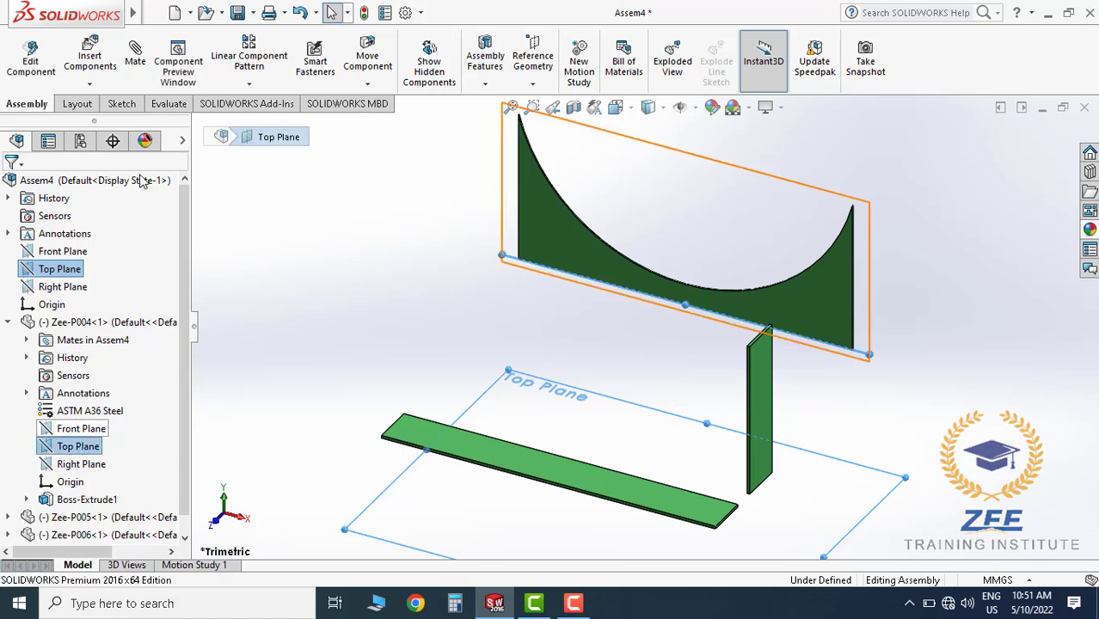
click(136, 72)
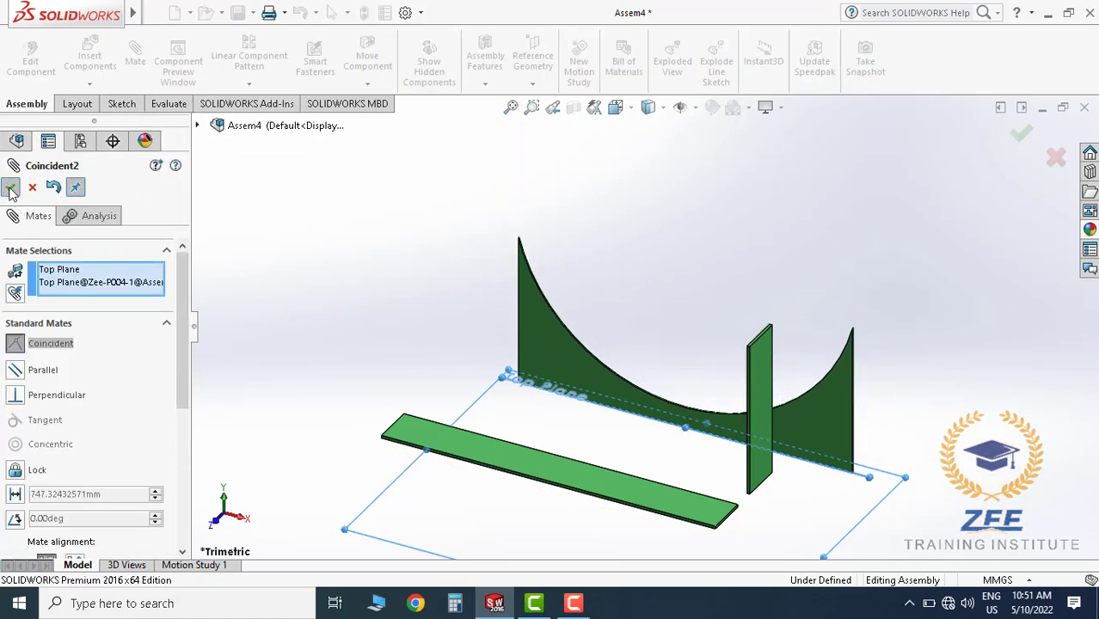
click(10, 188)
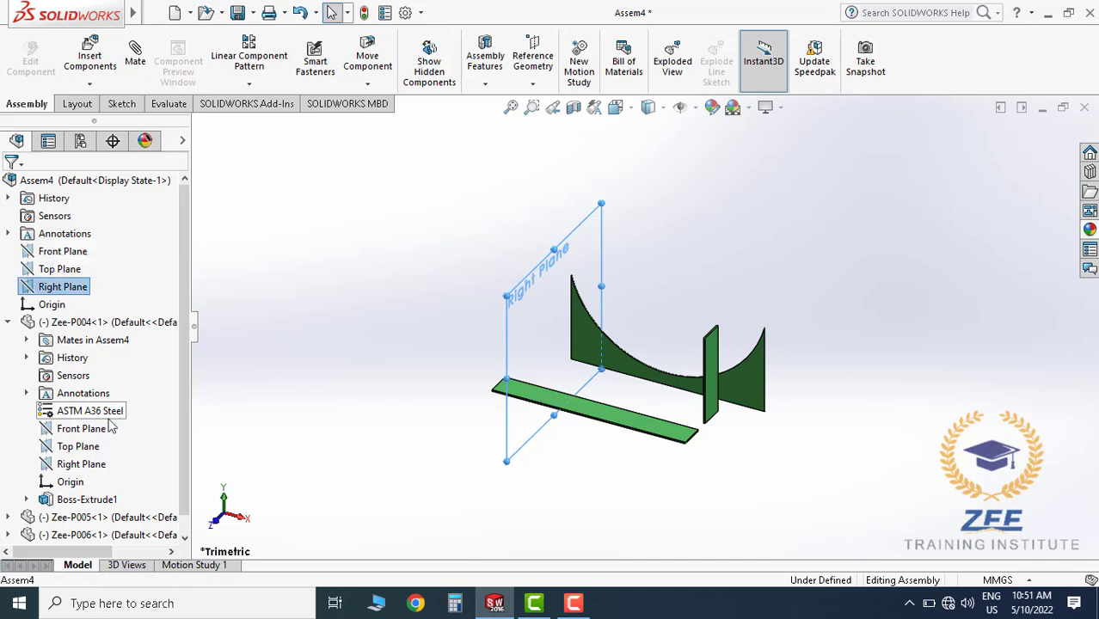
Mate the Right Plane of Zee-P004 coincident with the assembly's Right Plane
ctrl+click(82, 464)
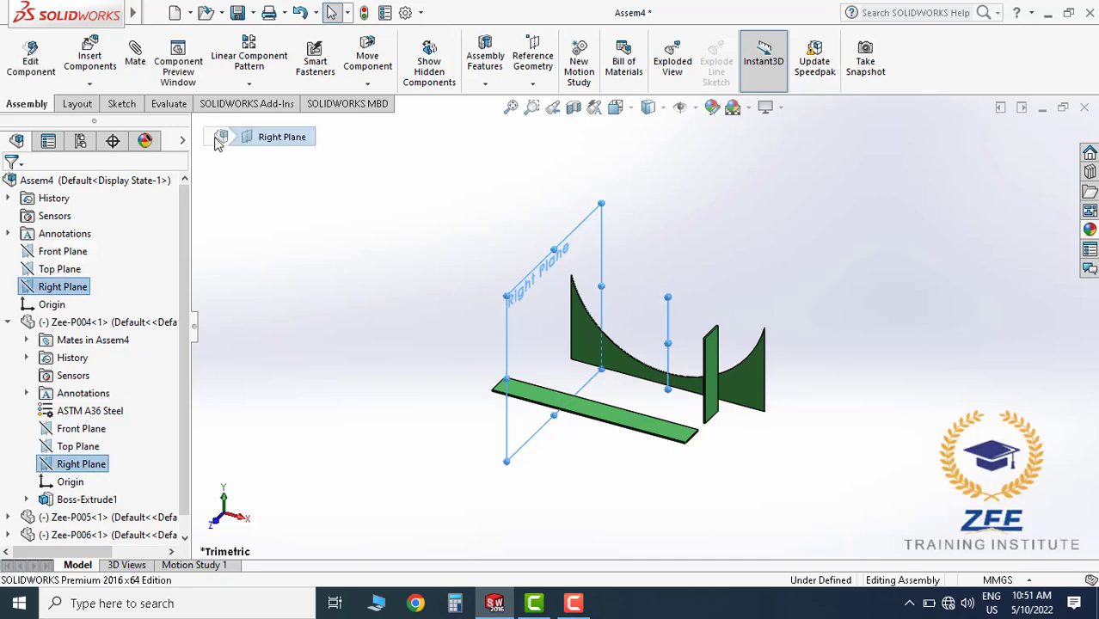
click(141, 76)
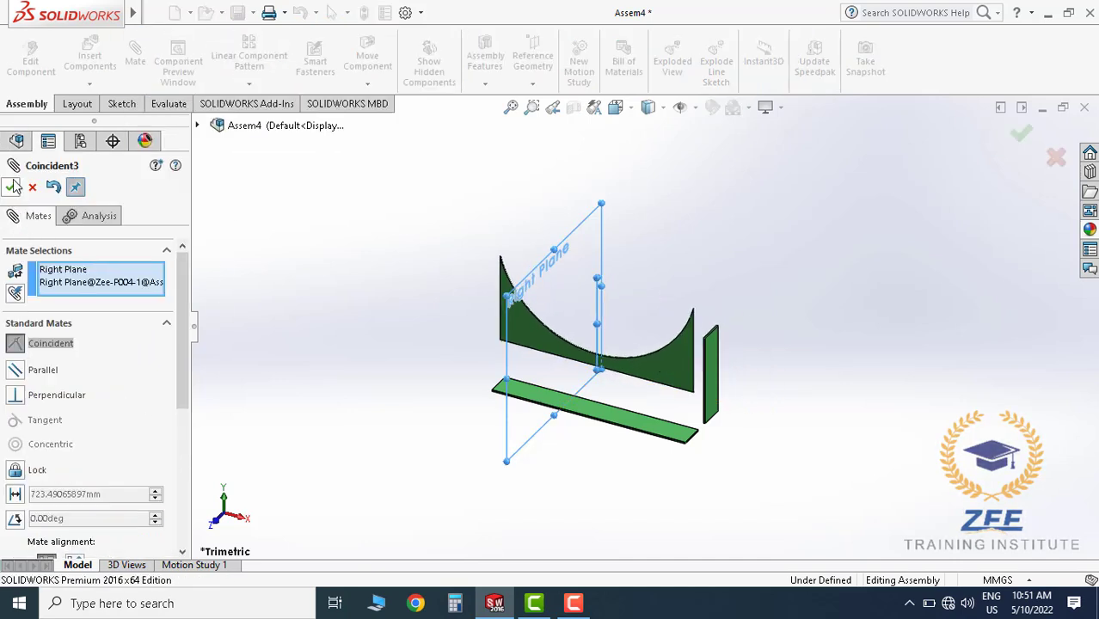
click(10, 188)
click(10, 188)
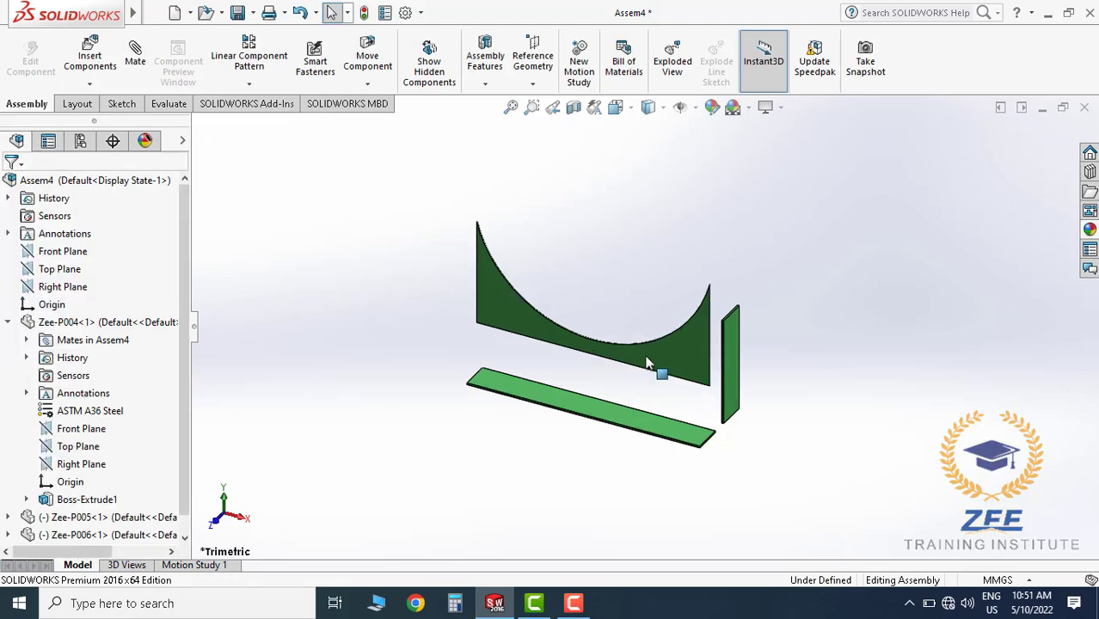
Mate the top face of plate Zee-P006 coincident with the straight bottom edge face of Zee-P004
scroll(653, 372, down, 3)
click(135, 59)
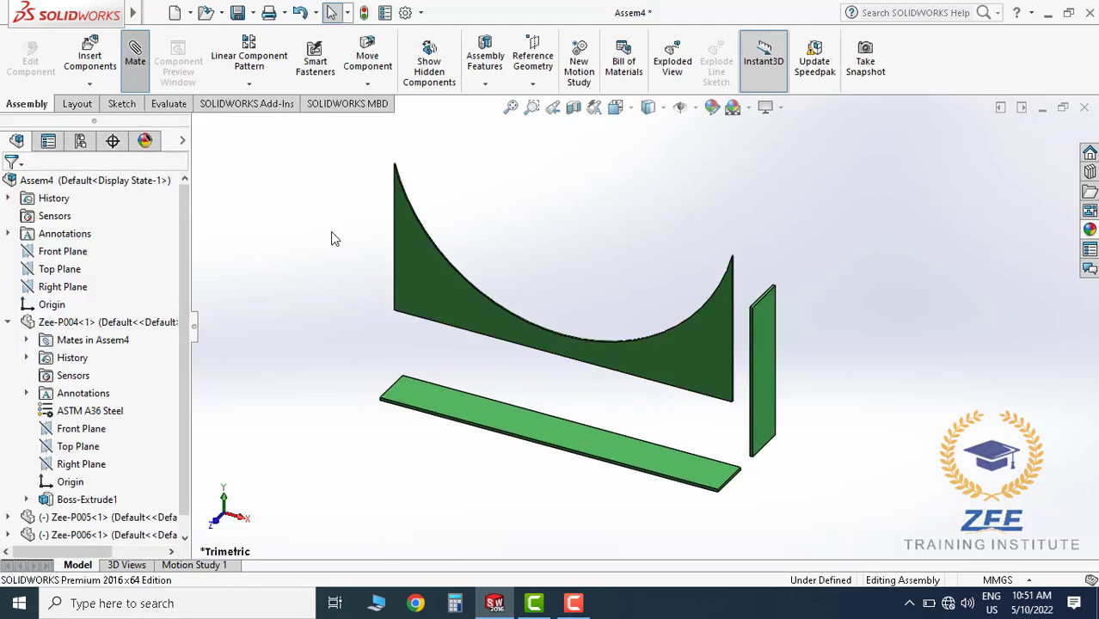
click(437, 398)
scroll(468, 338, down, 3)
middle_drag(471, 339, 421, 185)
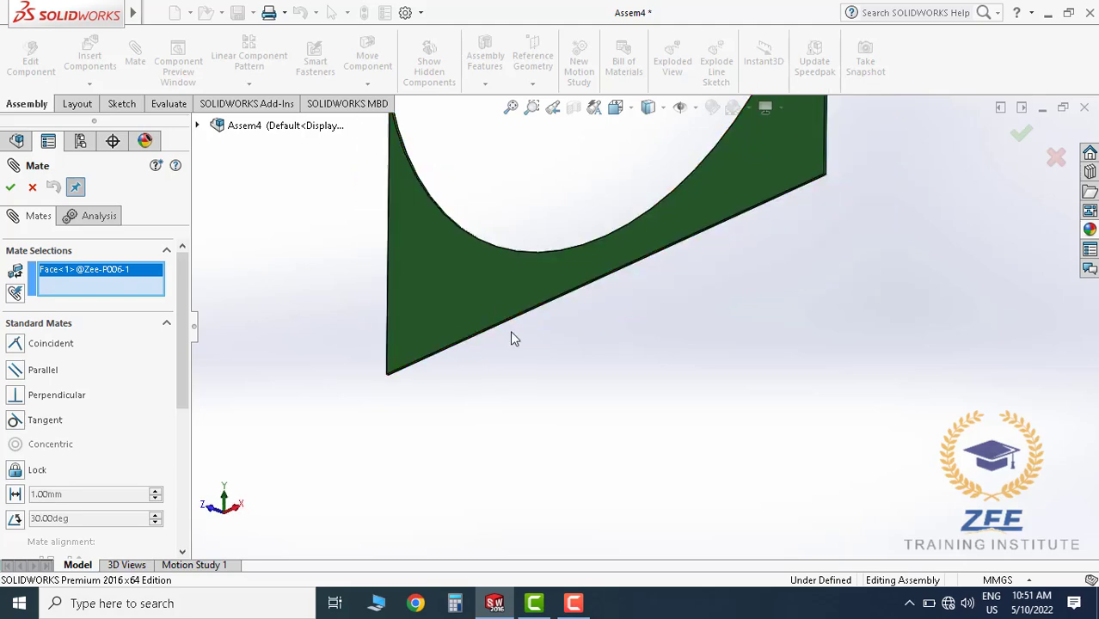
scroll(490, 348, down, 3)
click(448, 309)
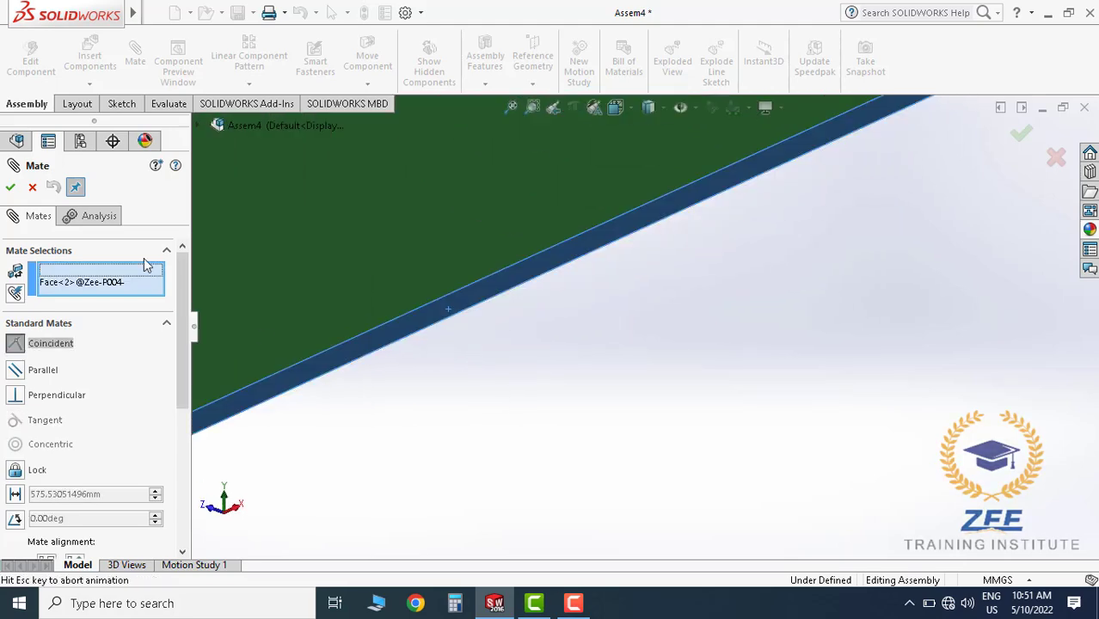
click(10, 187)
click(9, 187)
scroll(629, 292, up, 5)
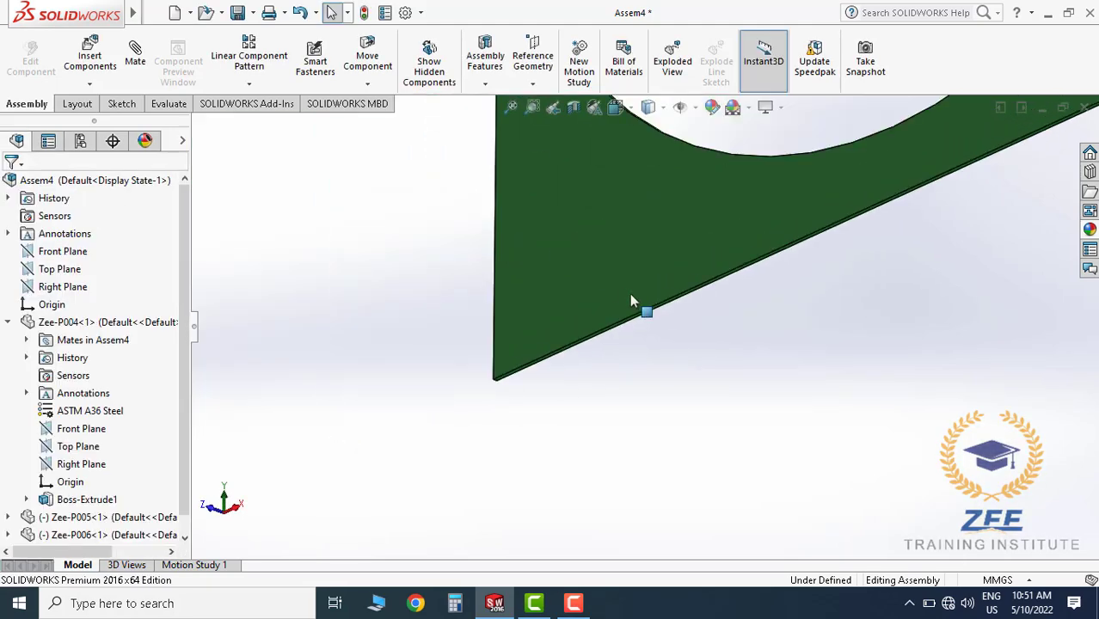
Mate the Front Plane of Zee-P006 coincident with the assembly's Front Plane
middle_drag(626, 279, 518, 436)
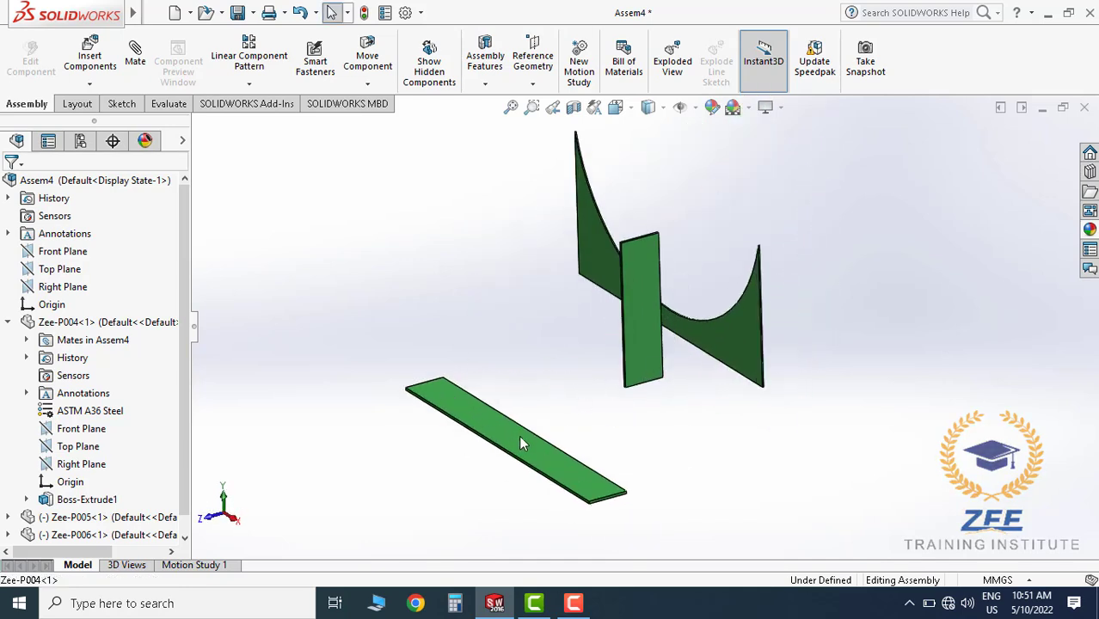
click(515, 440)
click(306, 352)
scroll(81, 425, down, 1)
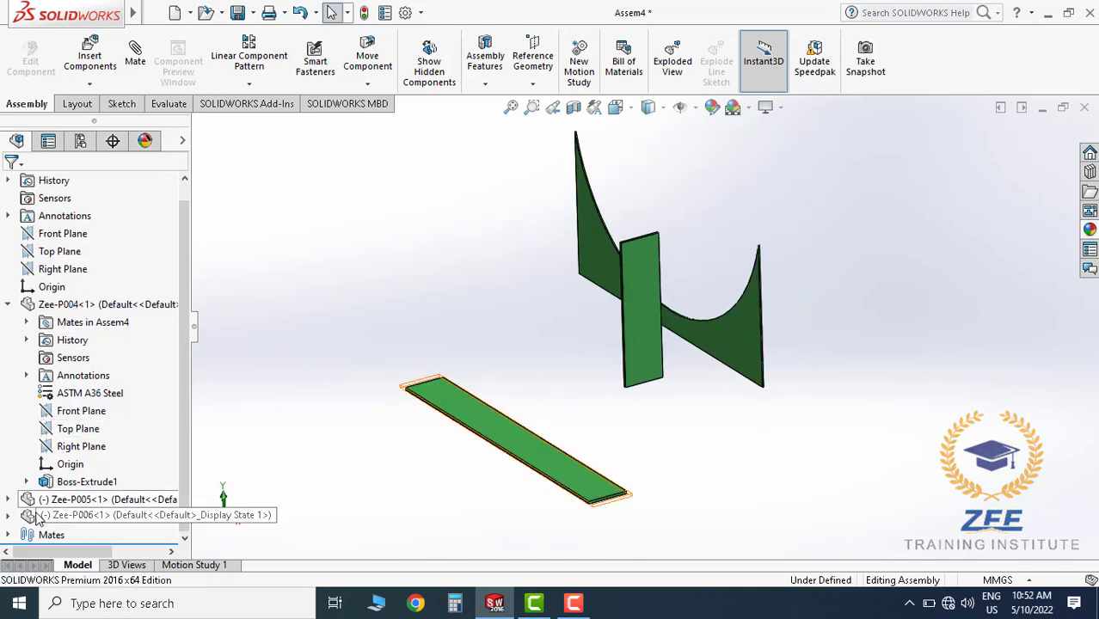
click(8, 516)
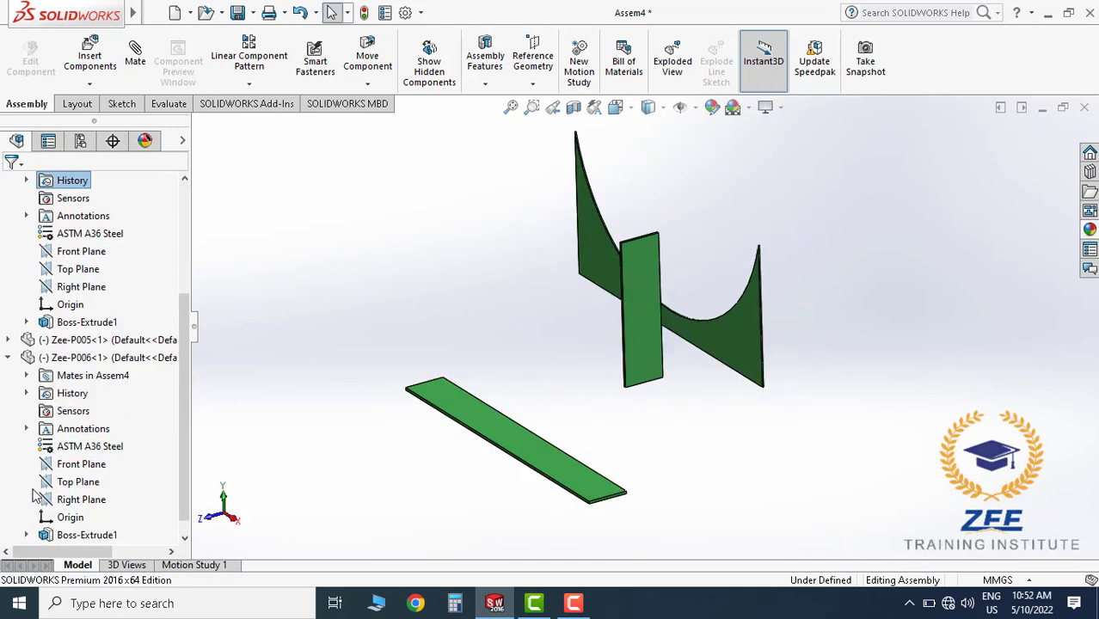
click(83, 464)
scroll(110, 301, up, 3)
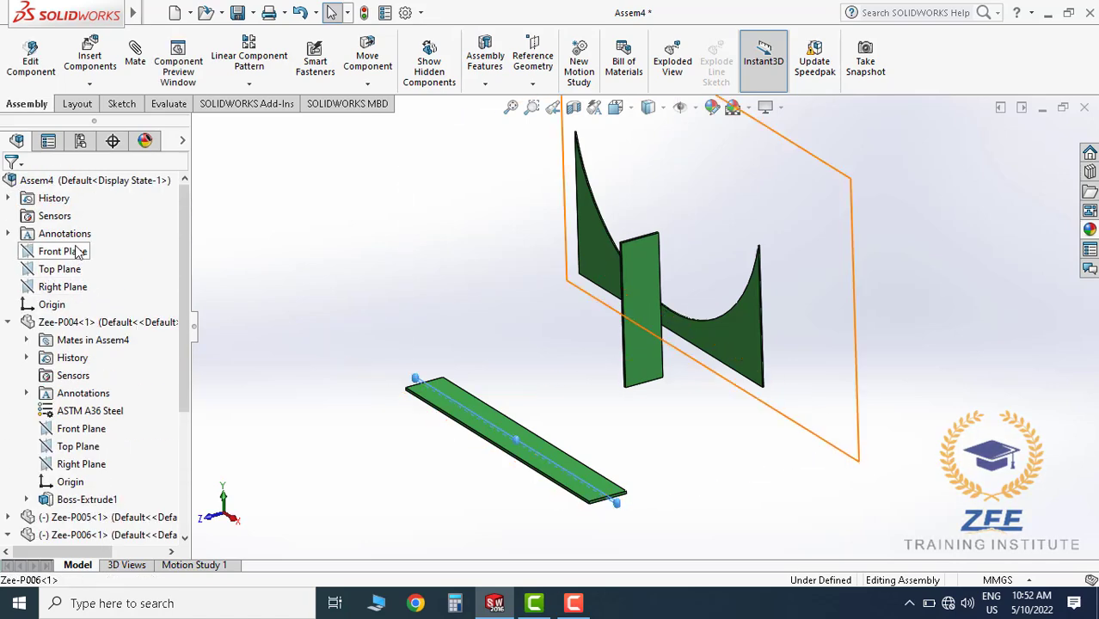
ctrl+click(61, 251)
click(135, 58)
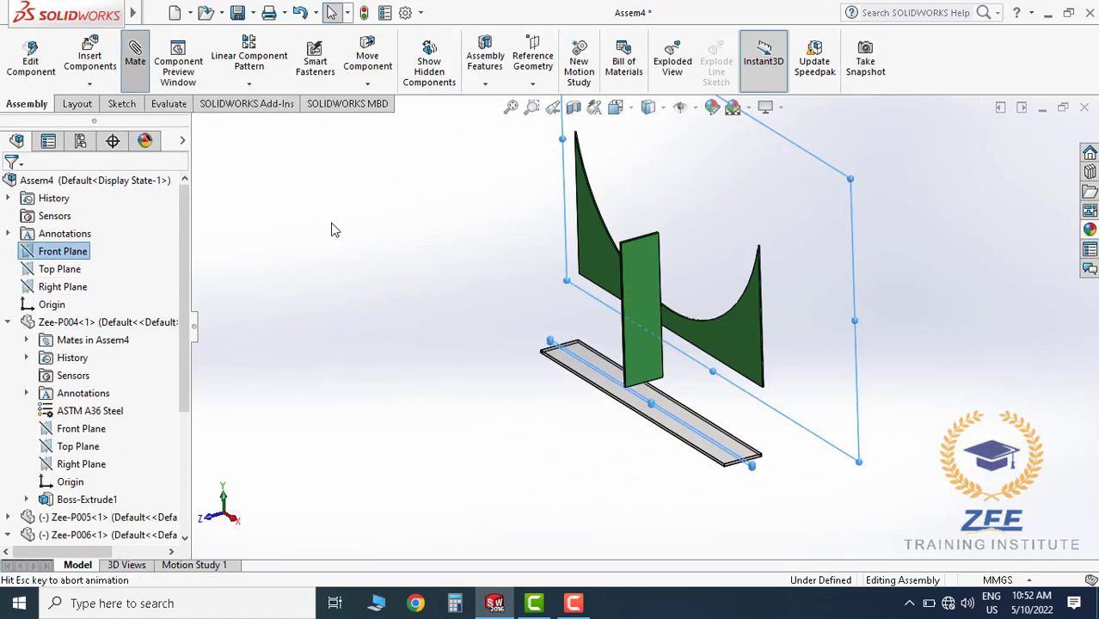
click(10, 188)
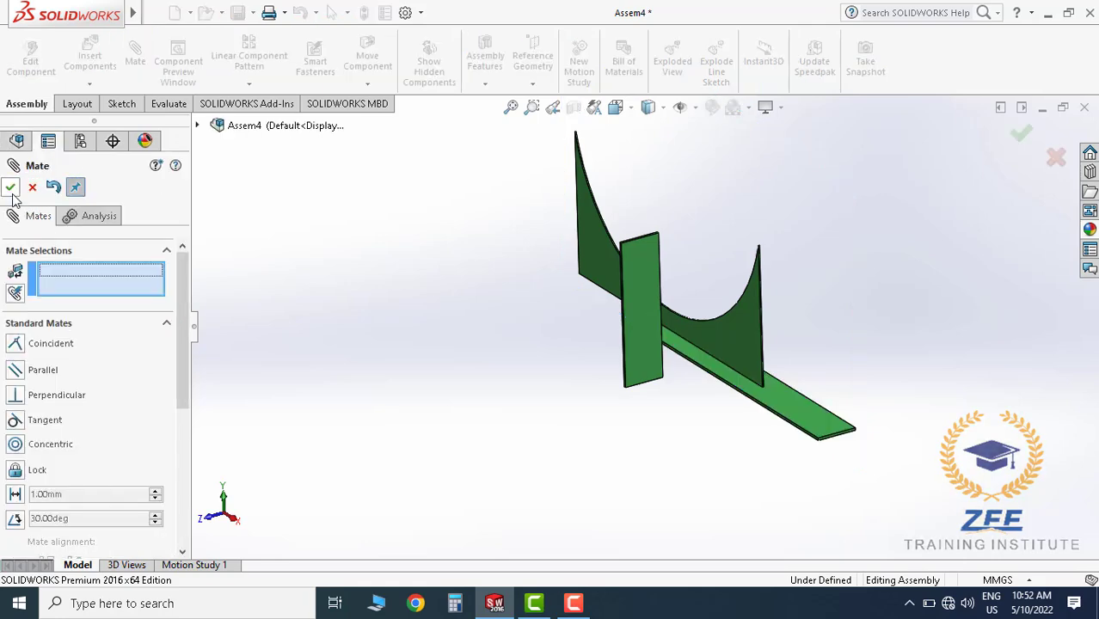
click(34, 188)
Mate the Right Plane of Zee-P006 coincident with the assembly's Right Plane
middle_drag(645, 290, 689, 311)
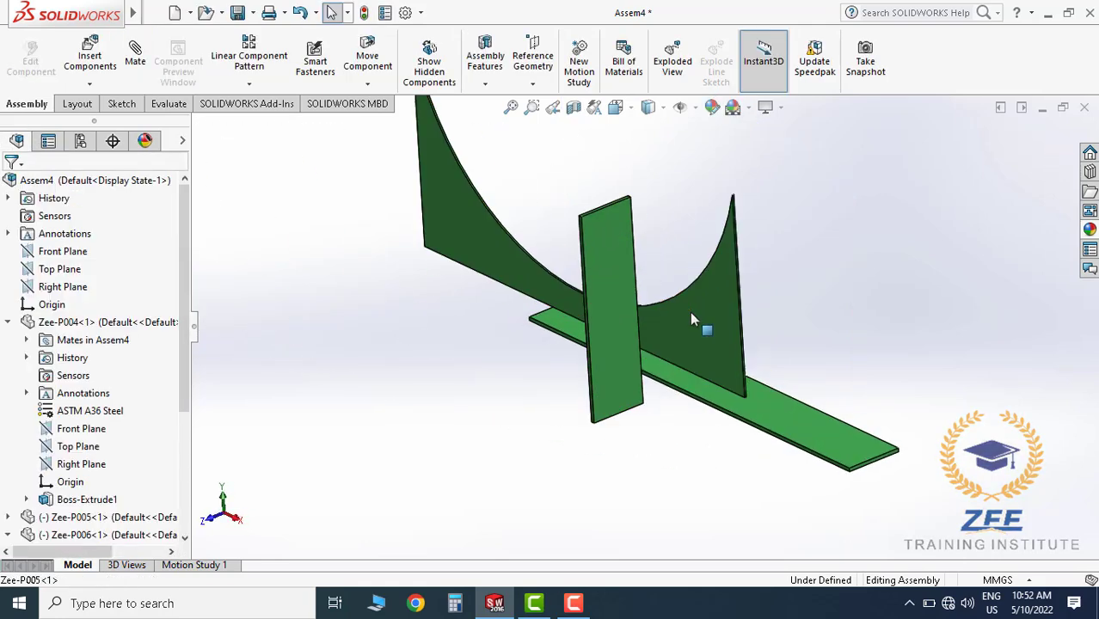
scroll(79, 449, down, 1)
scroll(79, 449, down, 3)
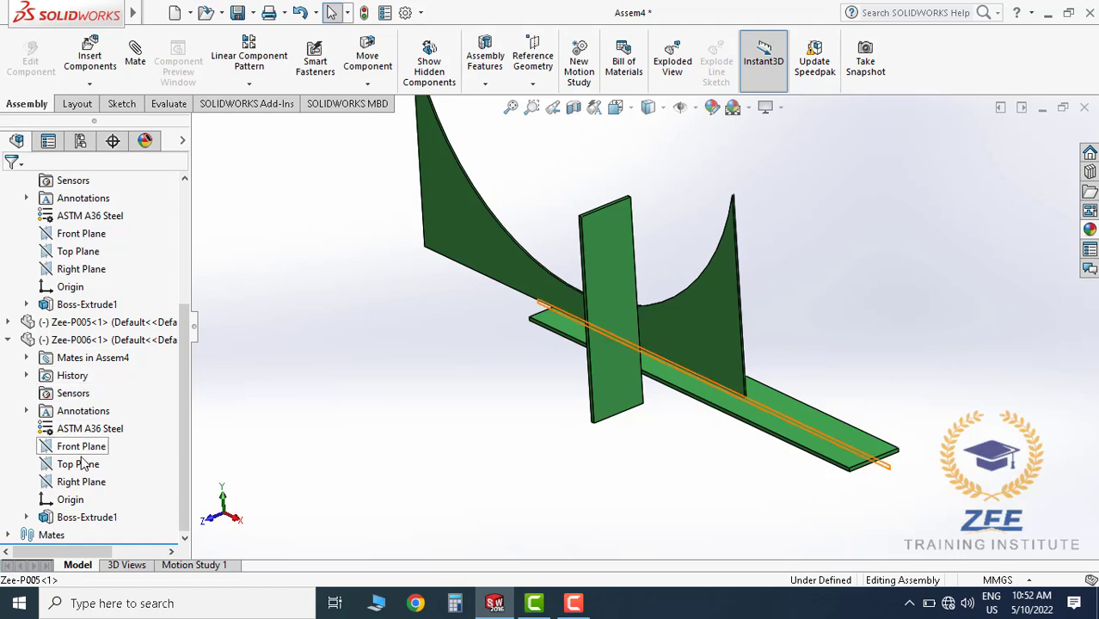
click(81, 481)
scroll(77, 404, up, 4)
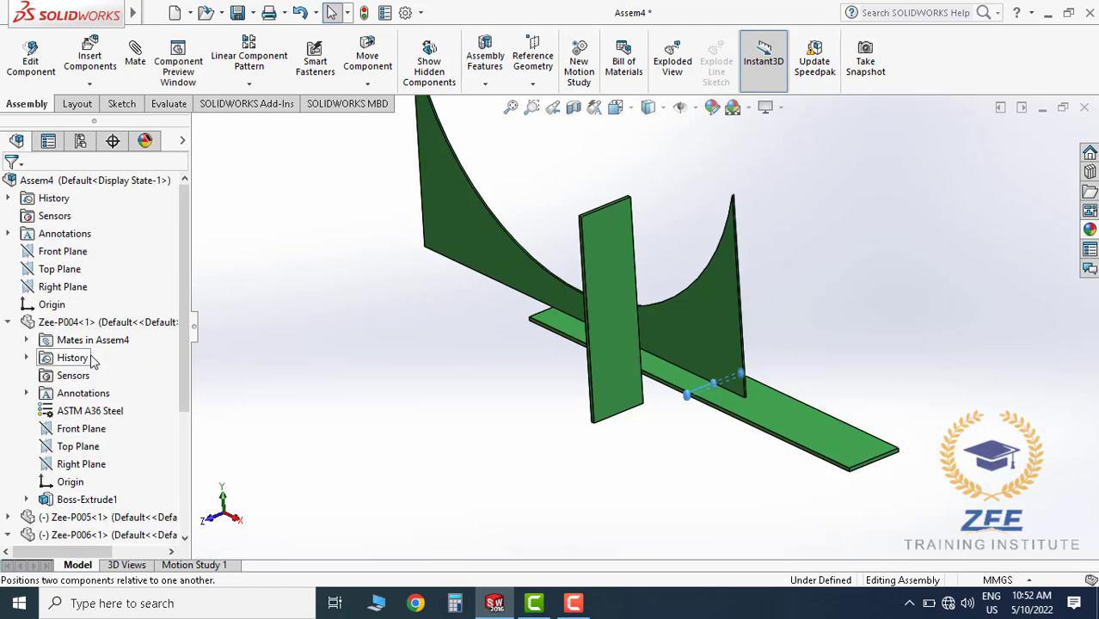
click(75, 289)
middle_drag(498, 299, 627, 266)
click(135, 60)
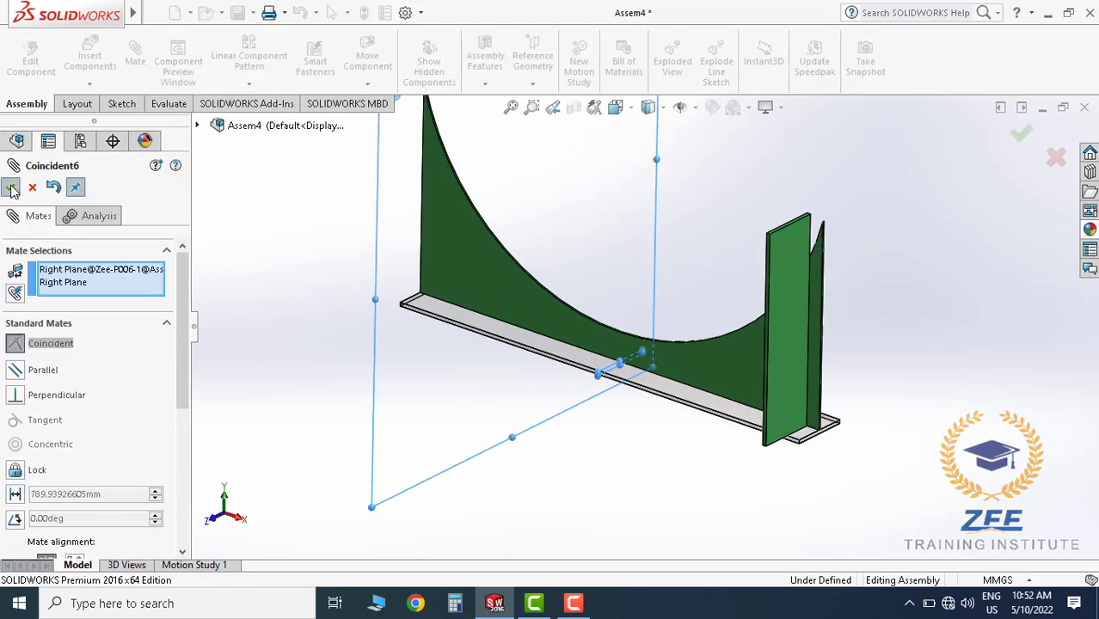
click(11, 189)
click(11, 188)
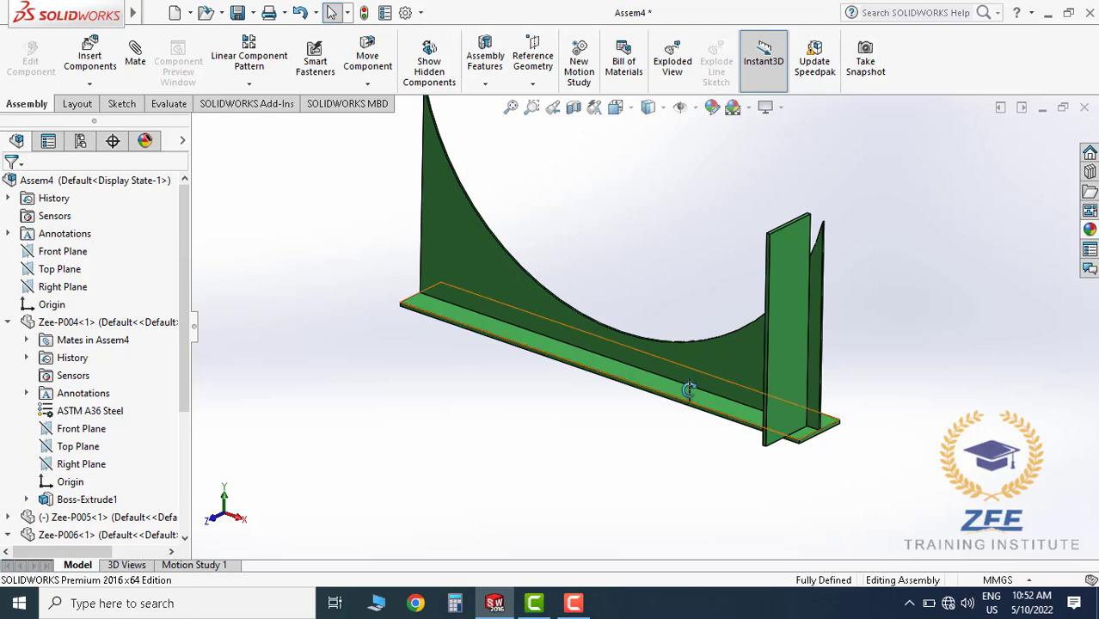
Mate the broad inner face of Zee-P005 coincident with the vertical end face of Zee-P004
middle_drag(688, 390, 726, 380)
scroll(811, 352, down, 3)
middle_drag(811, 351, 855, 354)
click(135, 54)
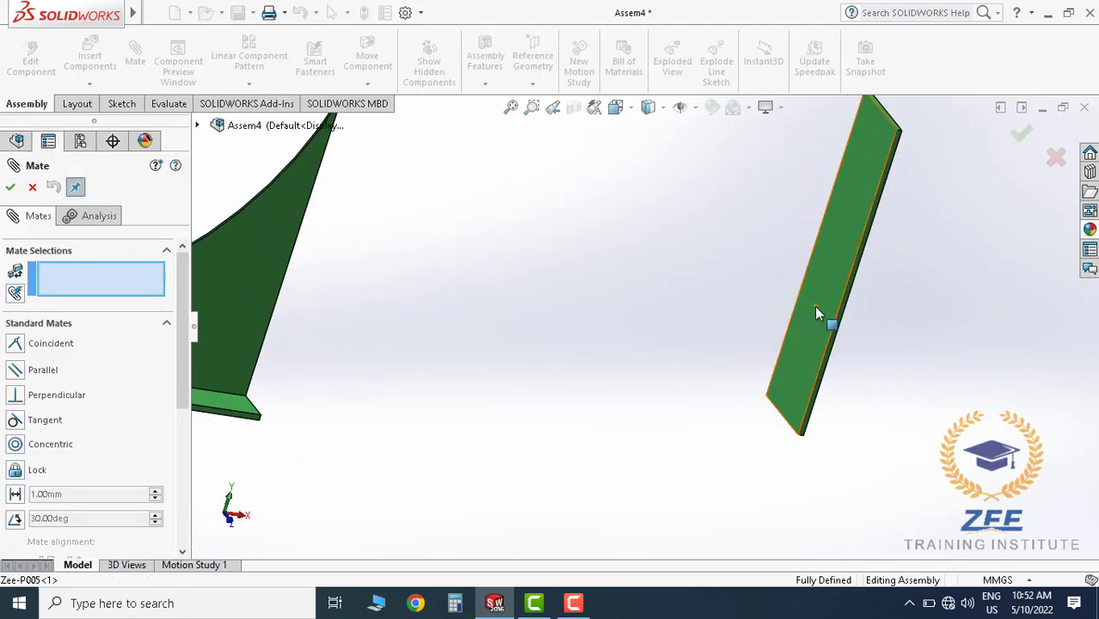
click(814, 306)
middle_drag(814, 305, 858, 417)
scroll(829, 426, down, 5)
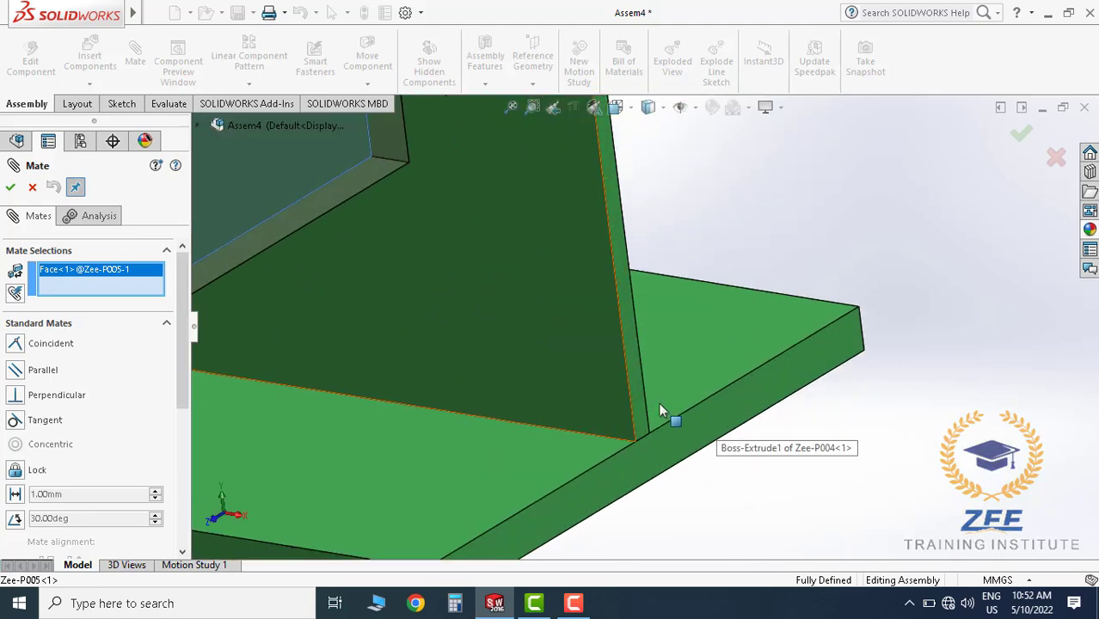
click(636, 398)
click(11, 186)
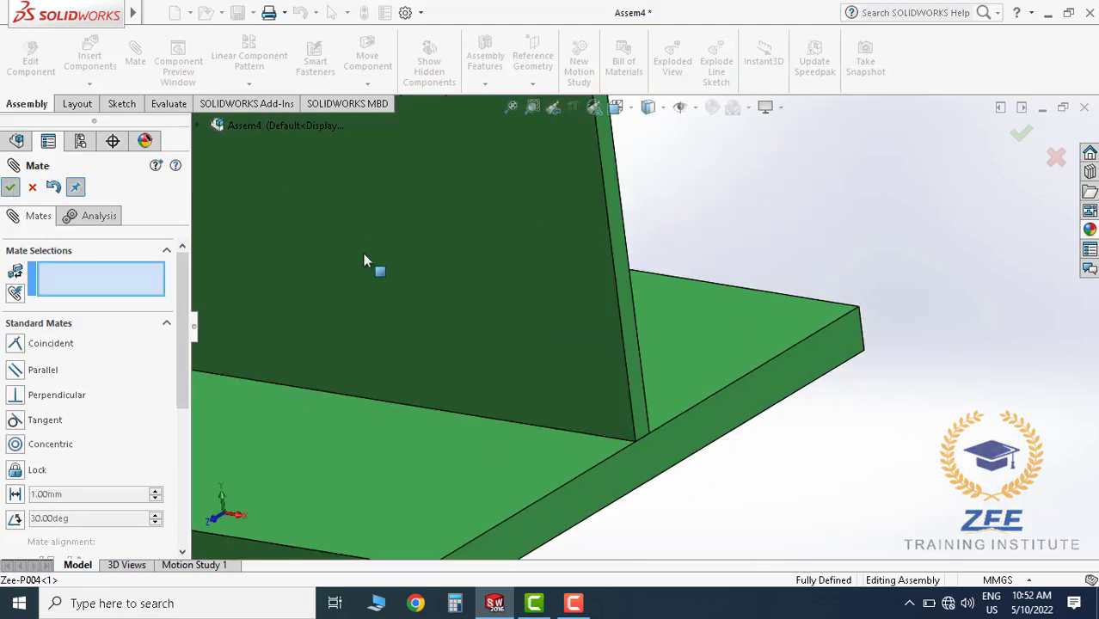
Mate the bottom end face of Zee-P005 coincident with the underside of base plate Zee-P006
scroll(365, 262, up, 5)
middle_drag(457, 284, 653, 345)
scroll(652, 345, down, 5)
scroll(572, 268, down, 4)
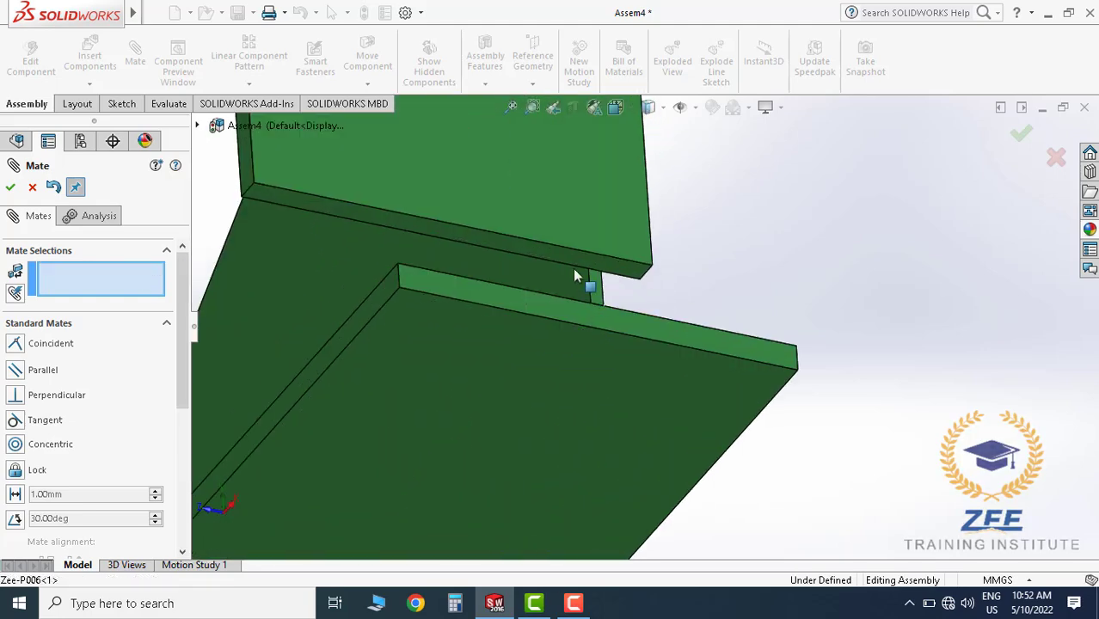
click(573, 259)
click(541, 352)
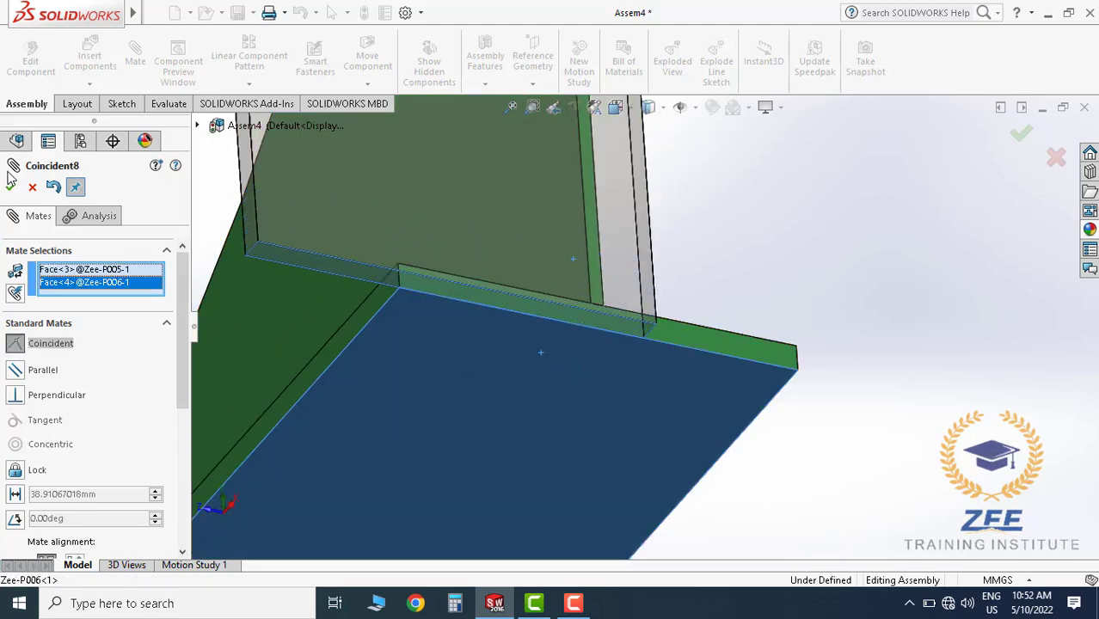
click(10, 187)
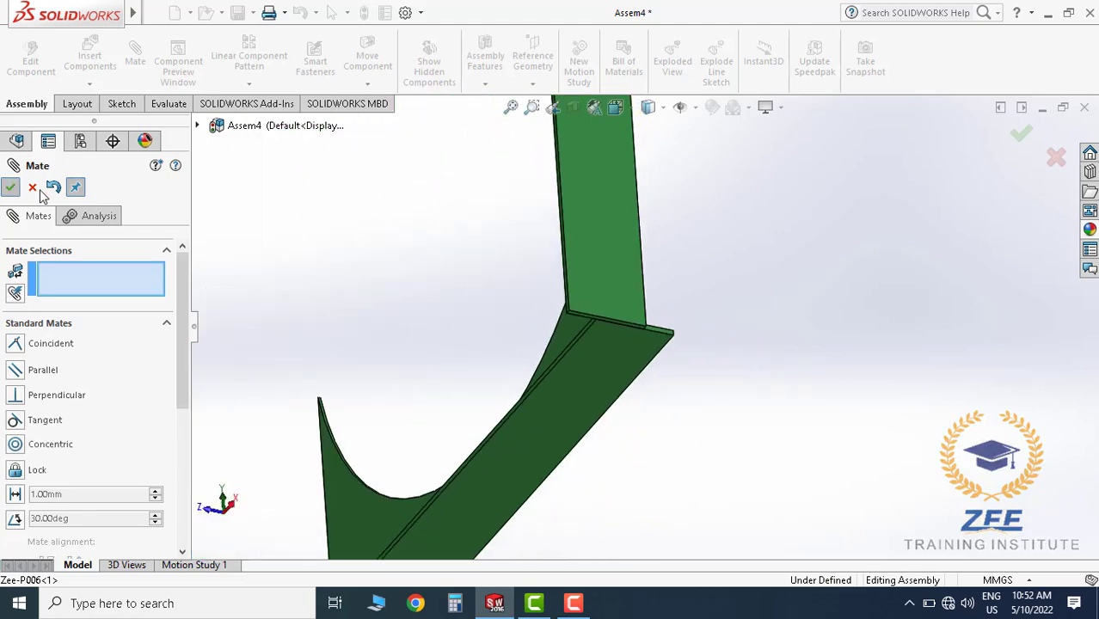
click(34, 187)
Mate the Front Plane of Zee-P005 coincident with the assembly's Front Plane
middle_drag(613, 227, 631, 284)
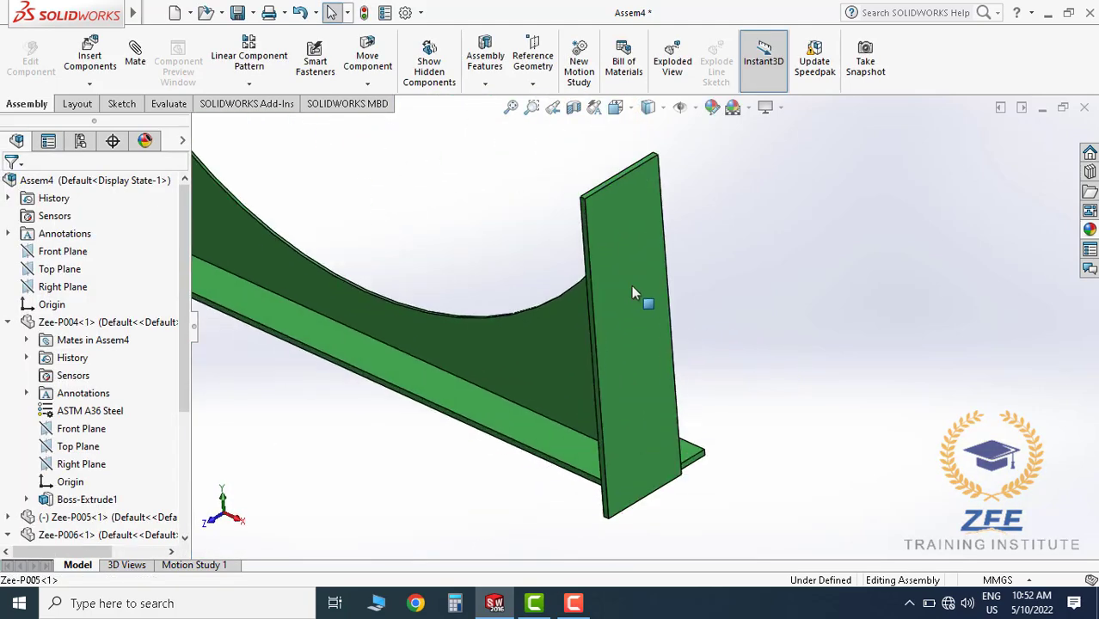
click(631, 285)
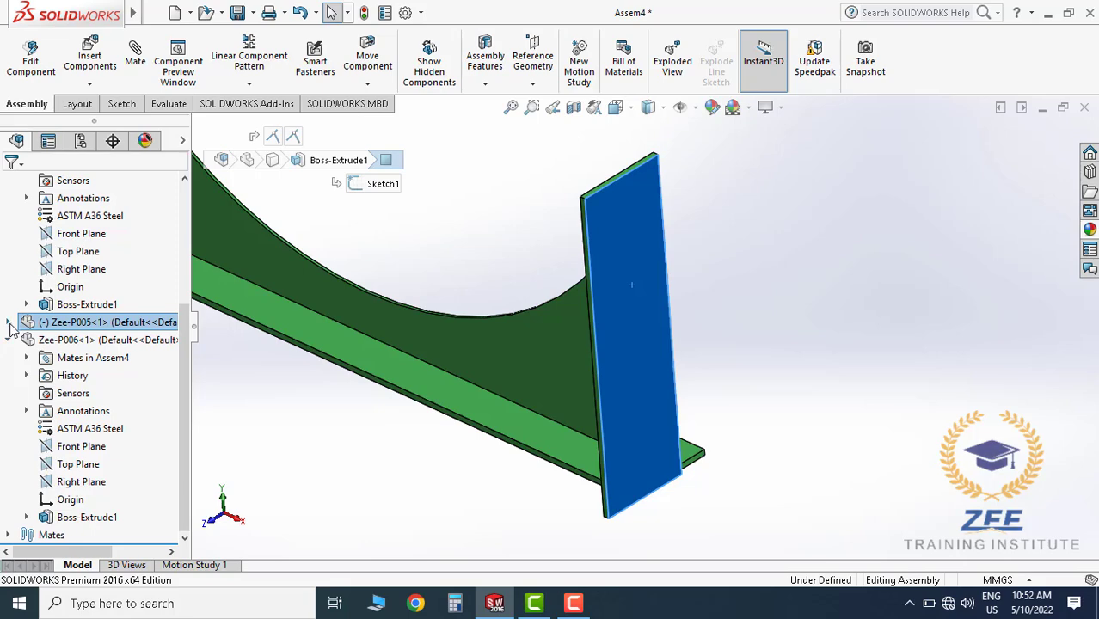
click(8, 323)
click(83, 431)
scroll(116, 297, up, 5)
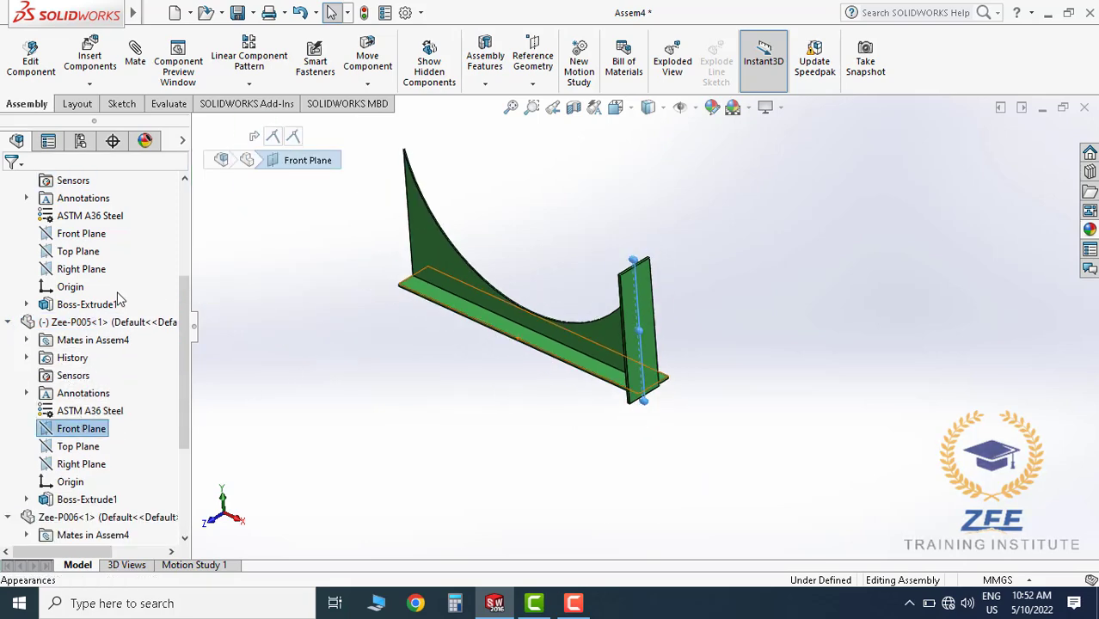
scroll(112, 295, up, 4)
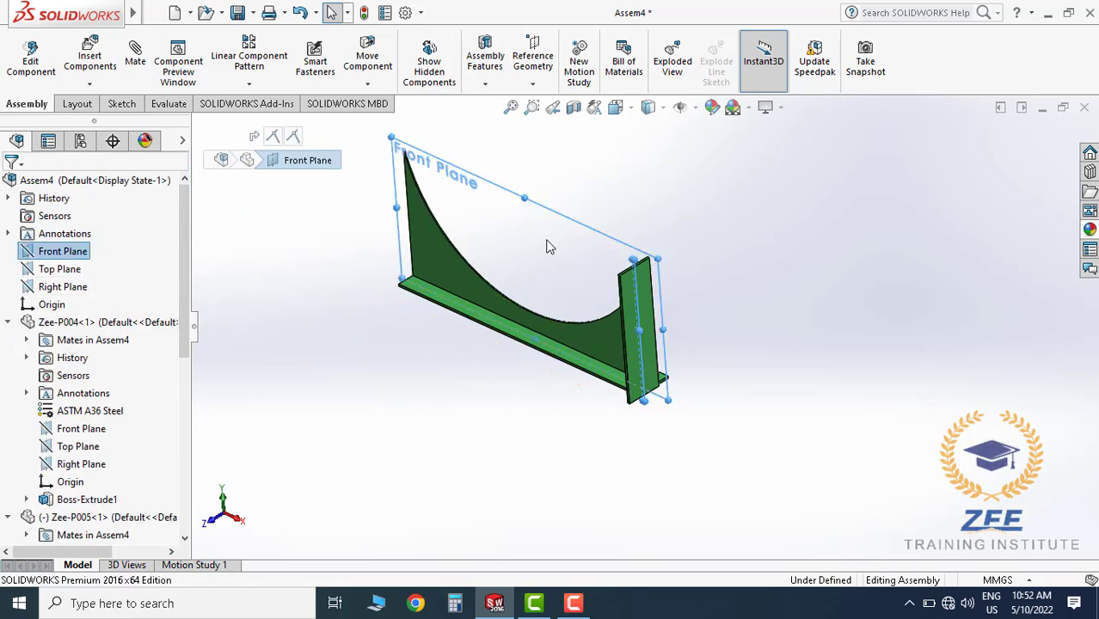
scroll(559, 245, down, 3)
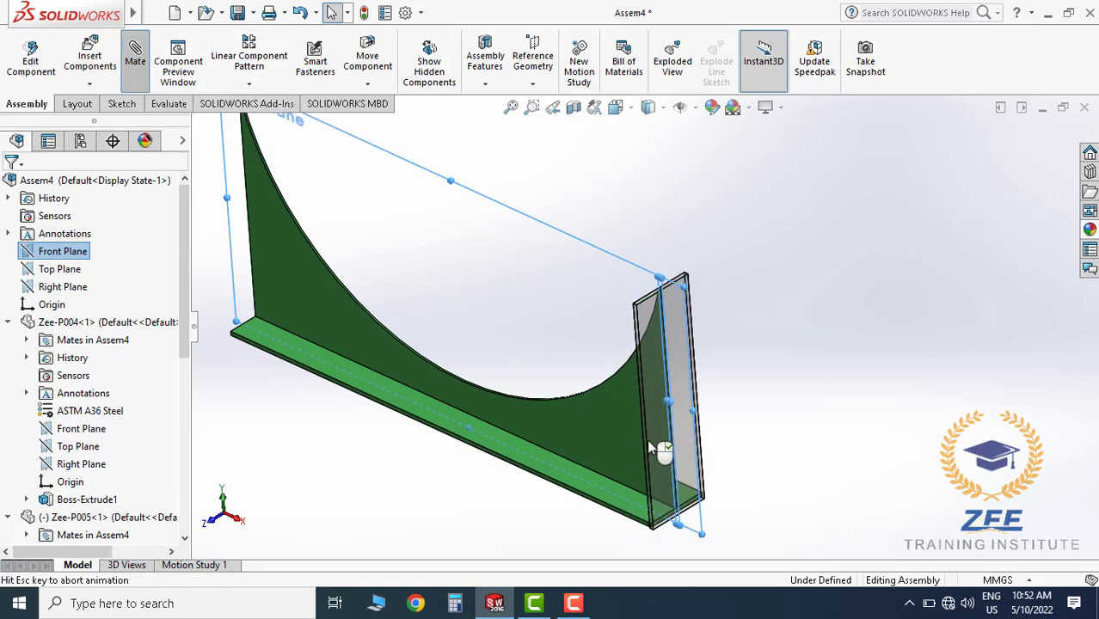
click(135, 60)
click(10, 187)
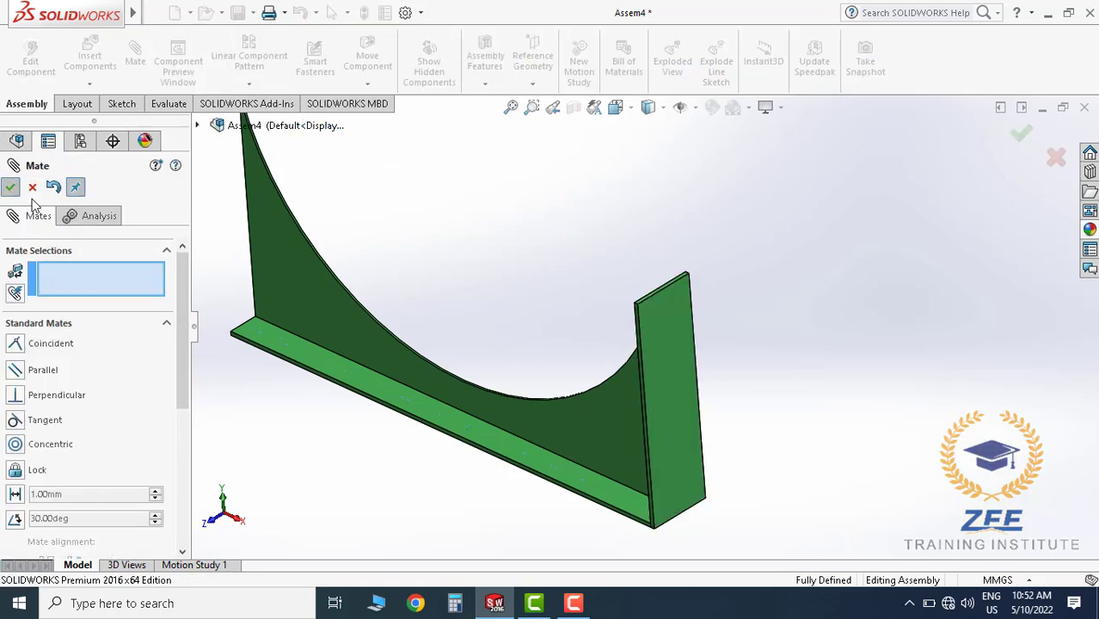
click(32, 187)
Inspect the mated plates, show the assembly in isometric view and collapse the three components in the feature tree
scroll(710, 322, down, 3)
middle_drag(709, 319, 573, 322)
scroll(710, 249, down, 5)
scroll(619, 413, up, 12)
scroll(620, 388, down, 4)
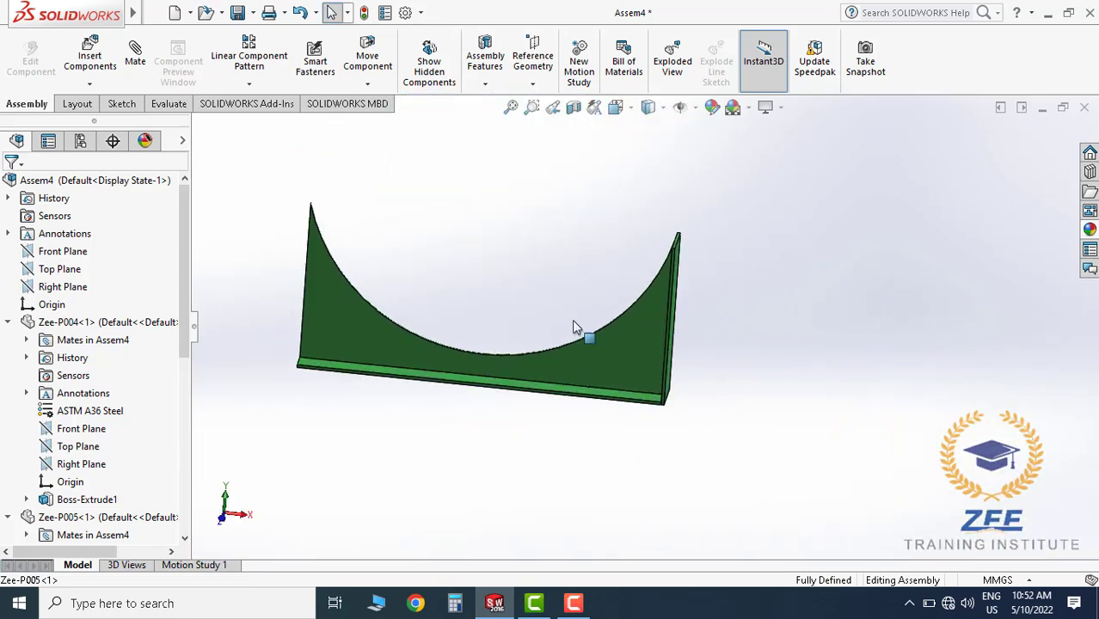
click(615, 106)
click(708, 157)
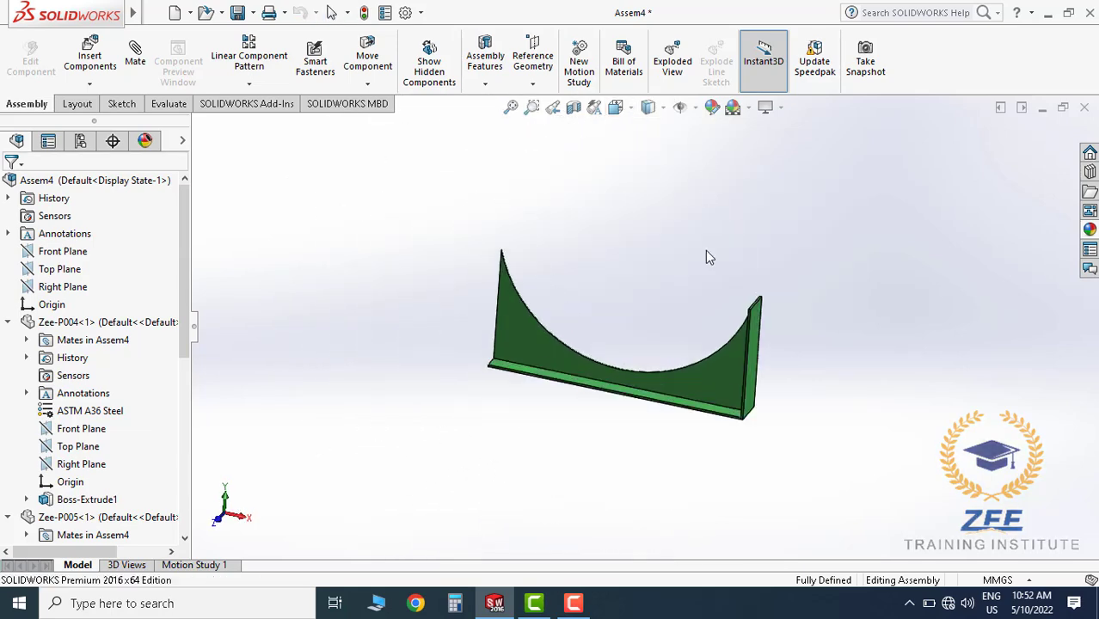
click(8, 322)
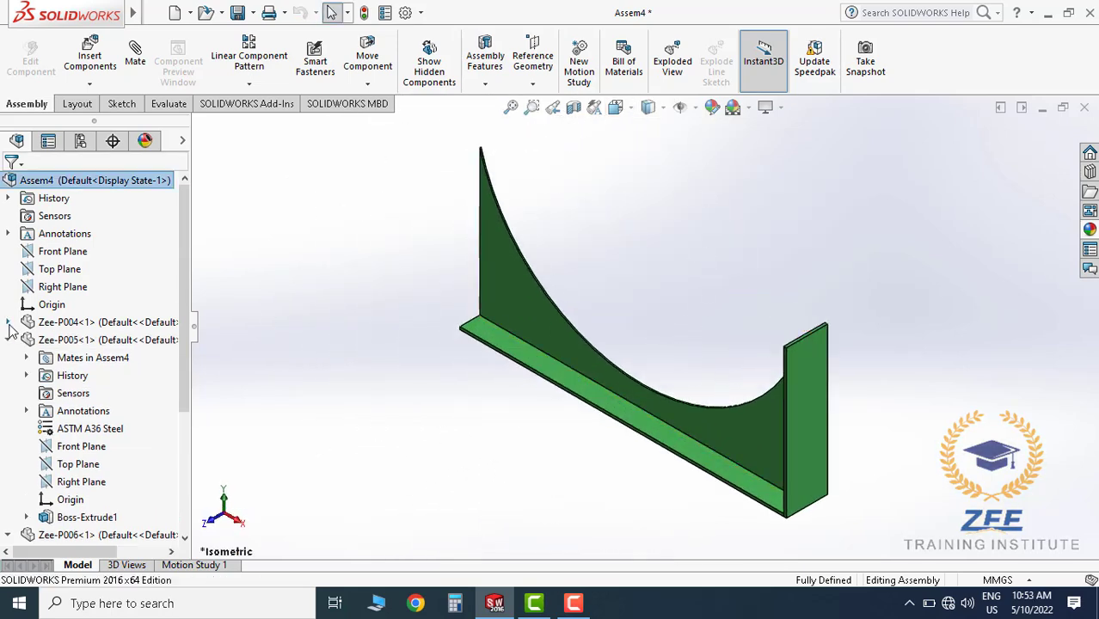
click(8, 340)
click(8, 358)
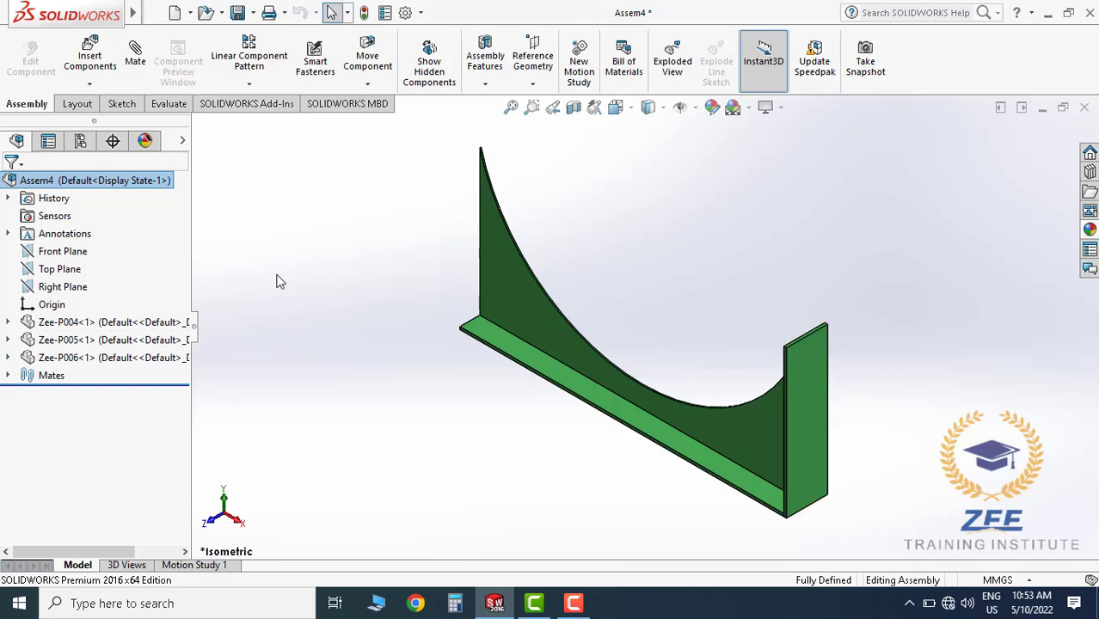
Mirror the vertical end plate Zee-P005 about the assembly's Right Plane using Mirror Components
click(76, 288)
click(248, 84)
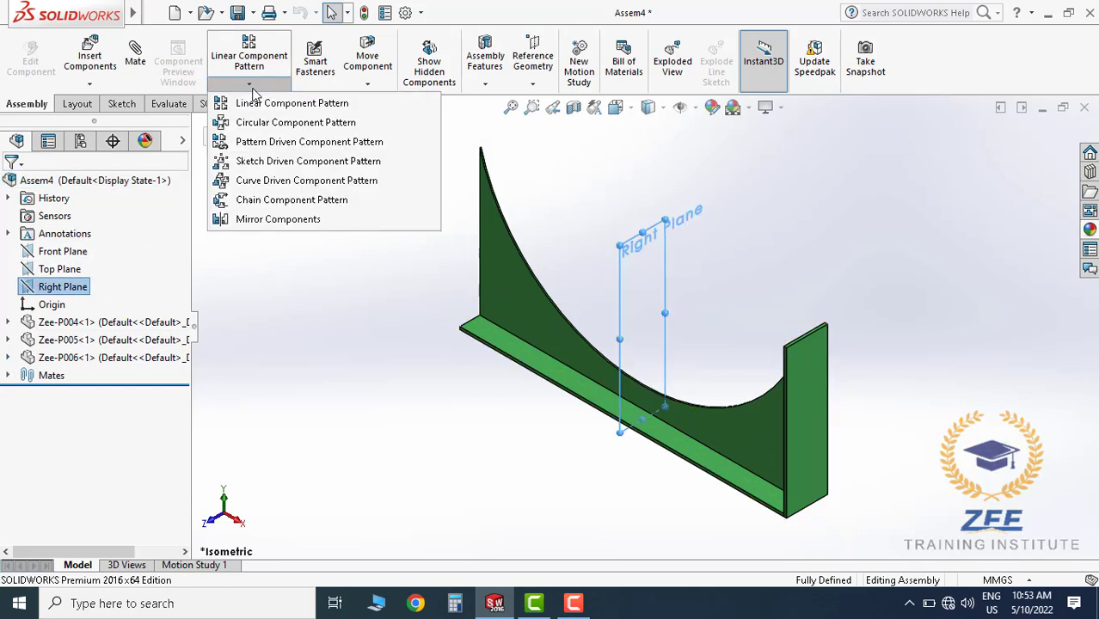
click(258, 221)
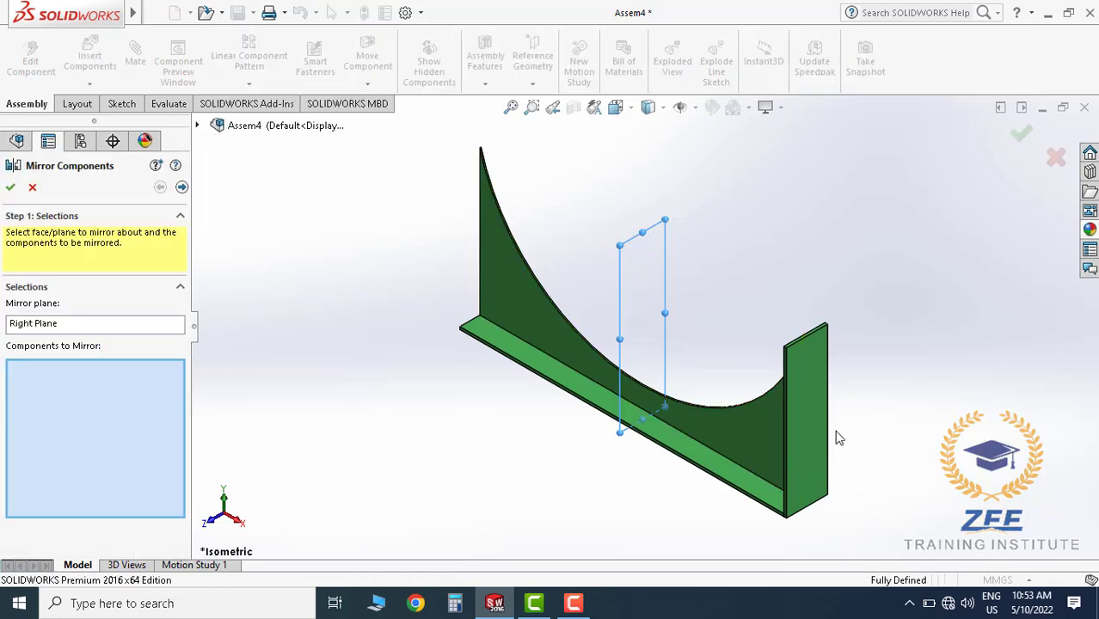
click(11, 189)
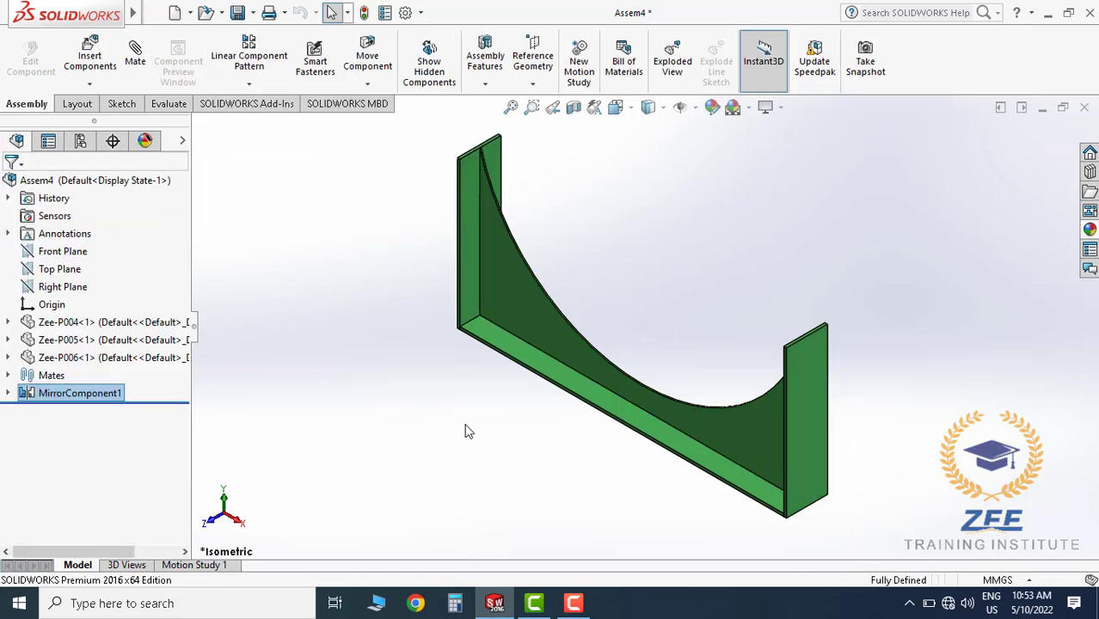
middle_drag(594, 461, 699, 402)
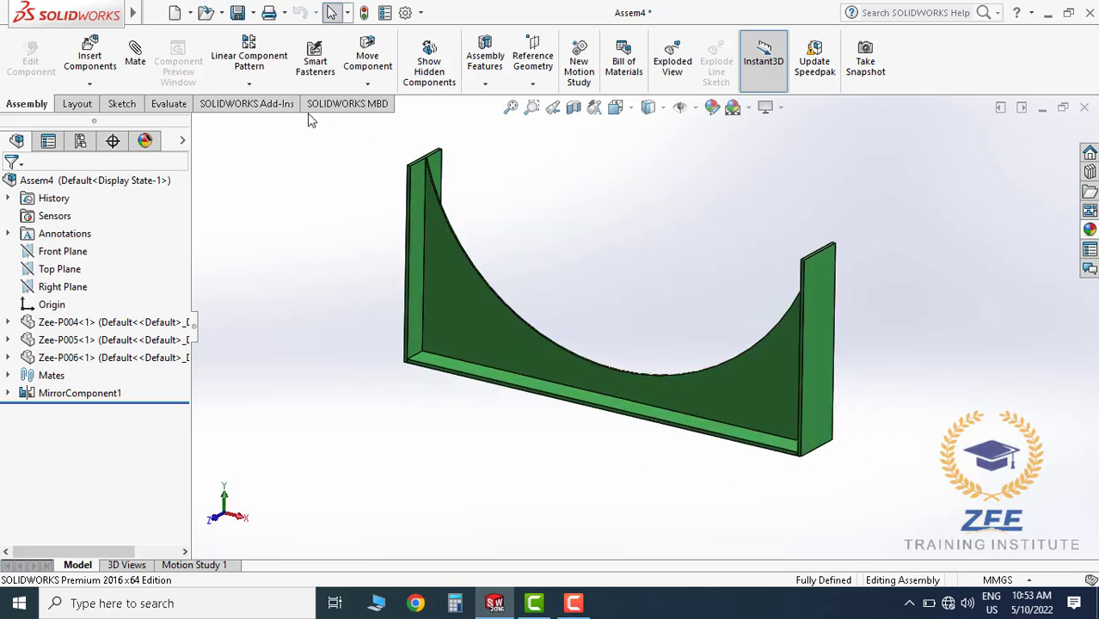
Save the assembly as Zee-A002 in the Acid Tank folder
click(237, 12)
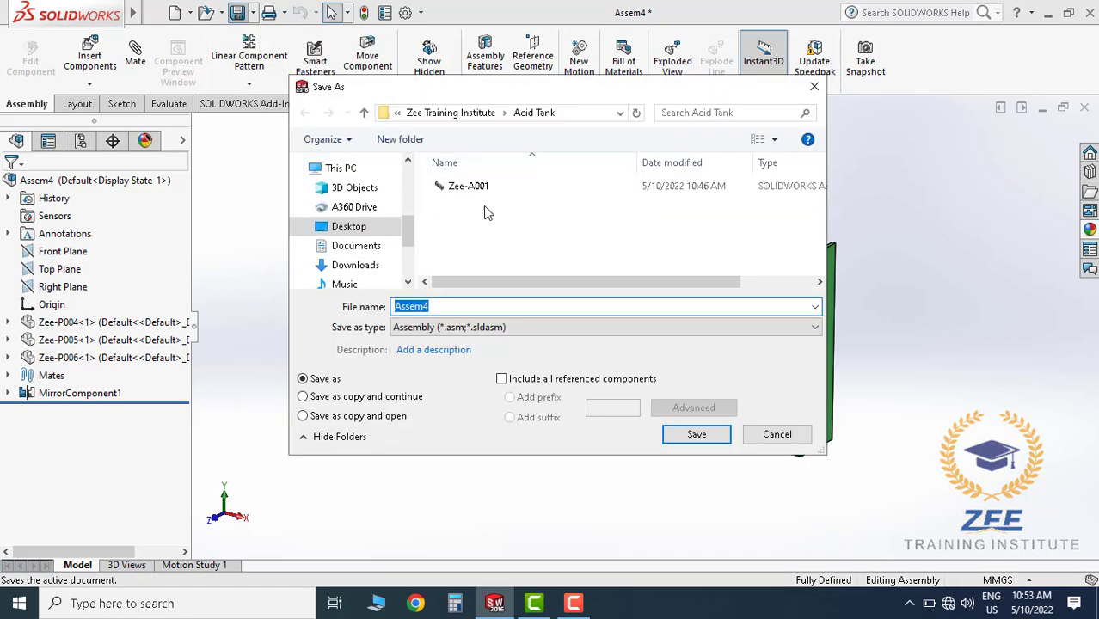
click(468, 186)
click(455, 306)
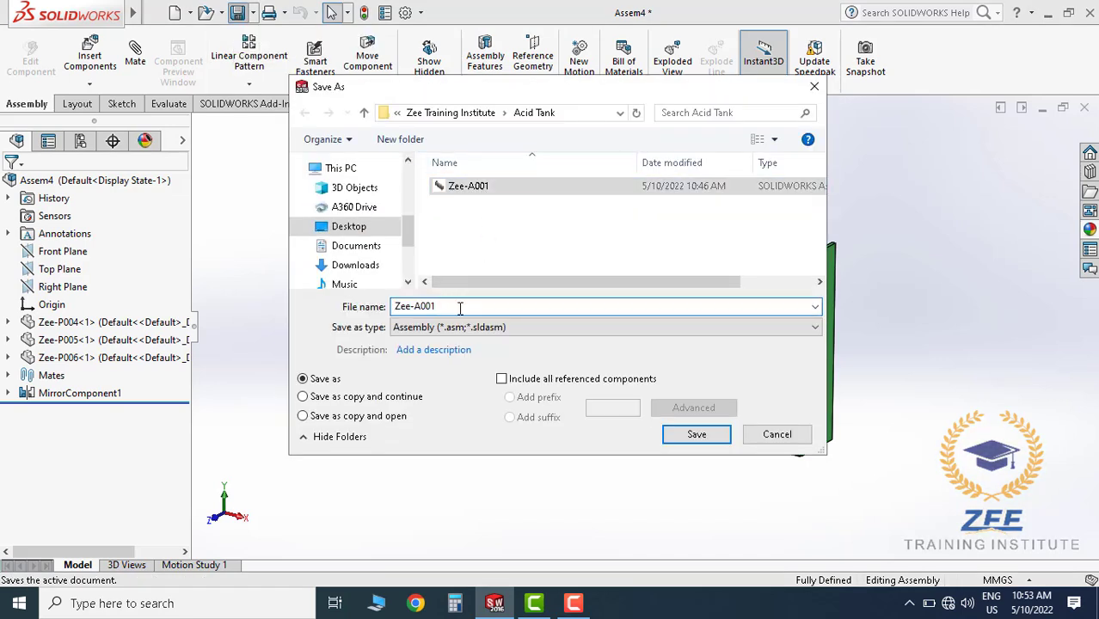
key(BackSpace)
text(2)
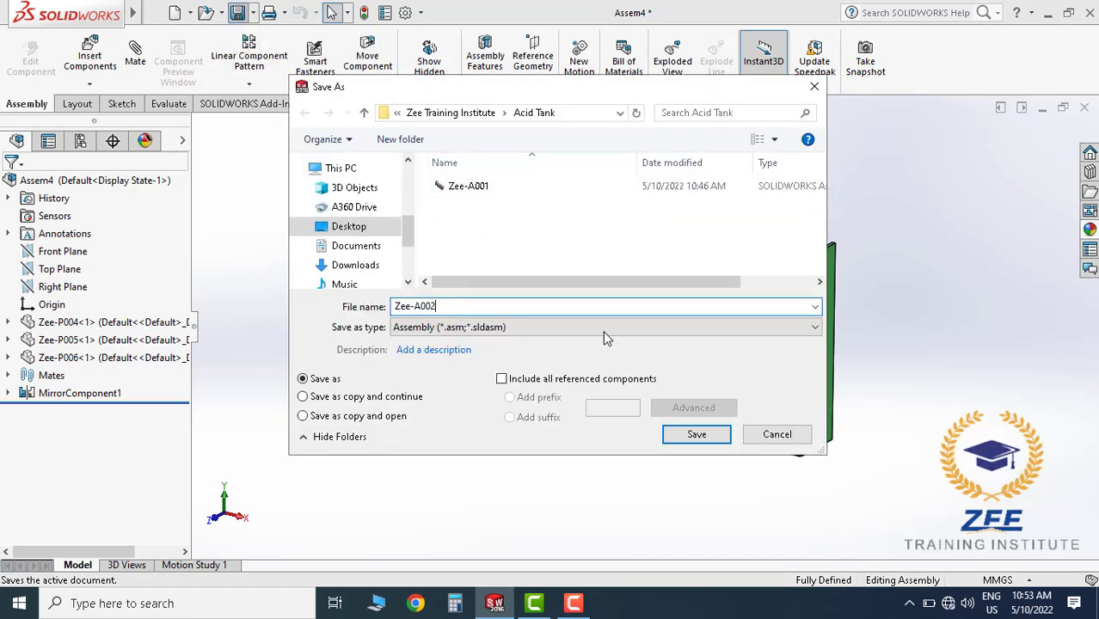
click(697, 436)
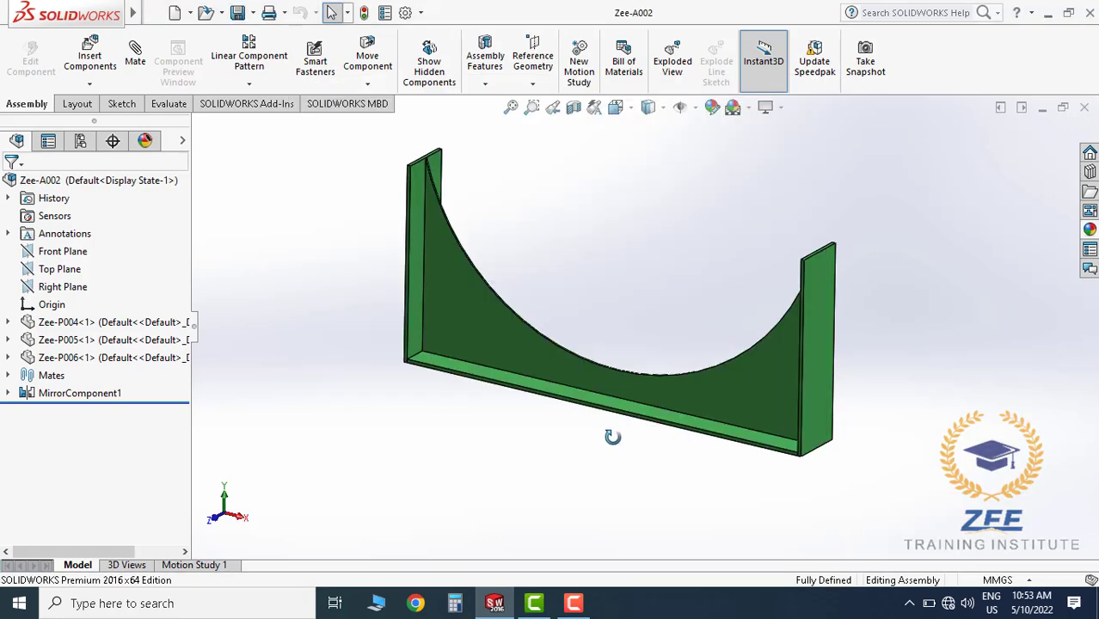
middle_drag(612, 436, 619, 318)
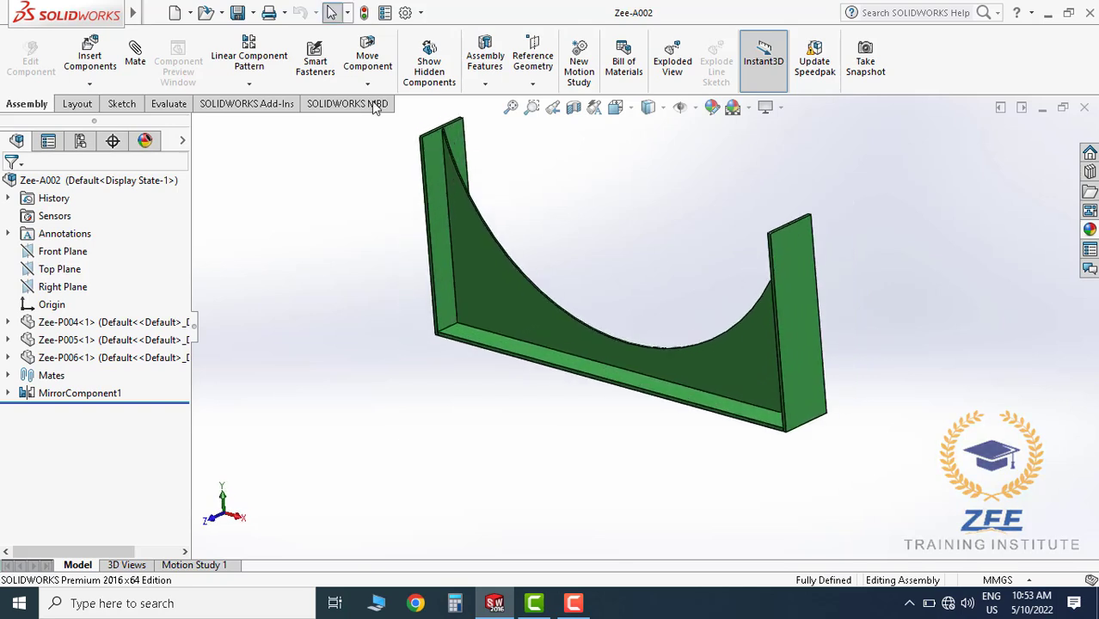
Create a new part document and start a sketch on the Front Plane
click(190, 12)
click(174, 12)
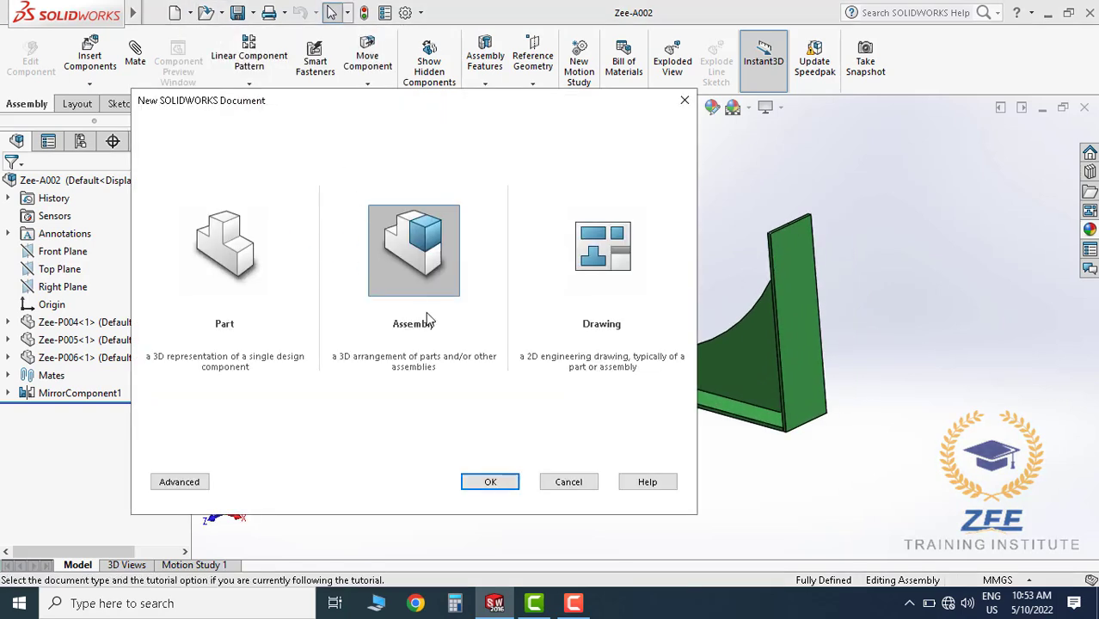
click(228, 271)
click(500, 481)
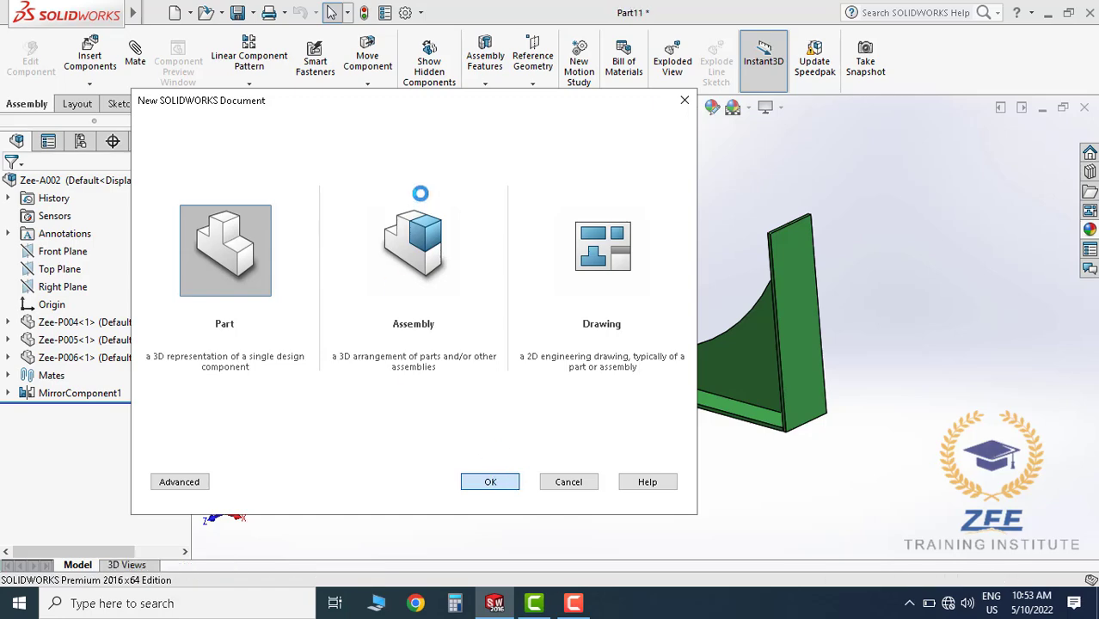
click(74, 103)
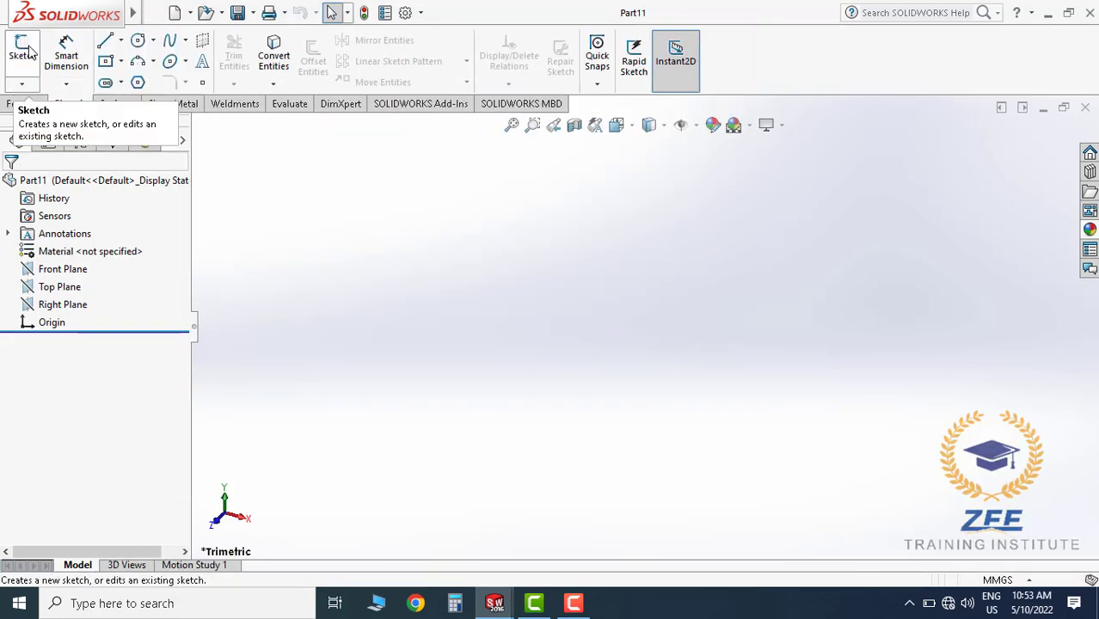
click(22, 50)
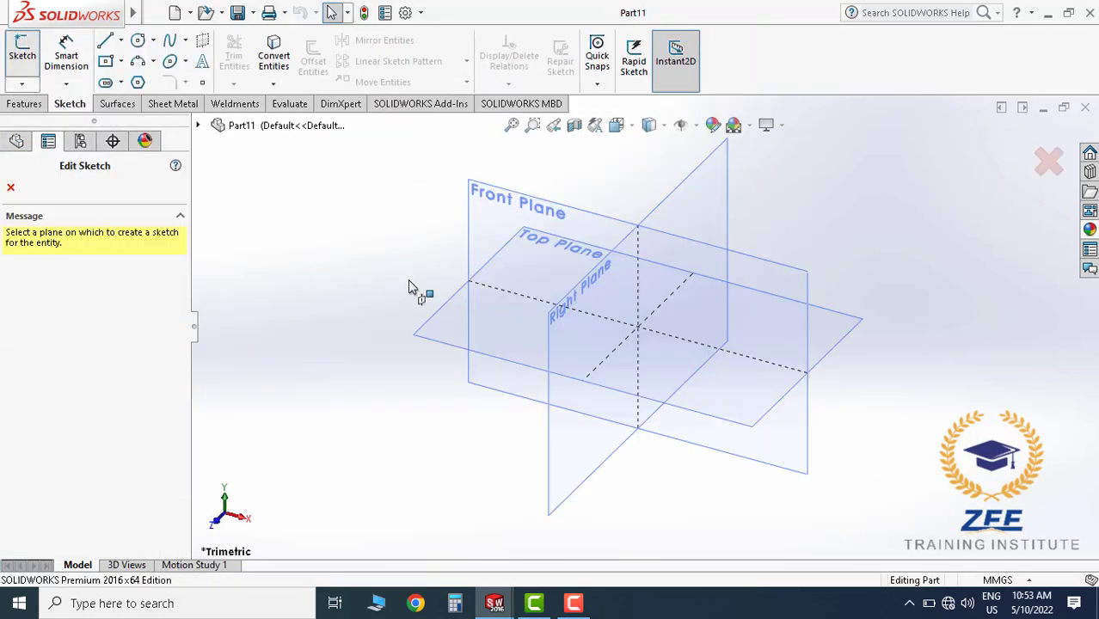
click(536, 198)
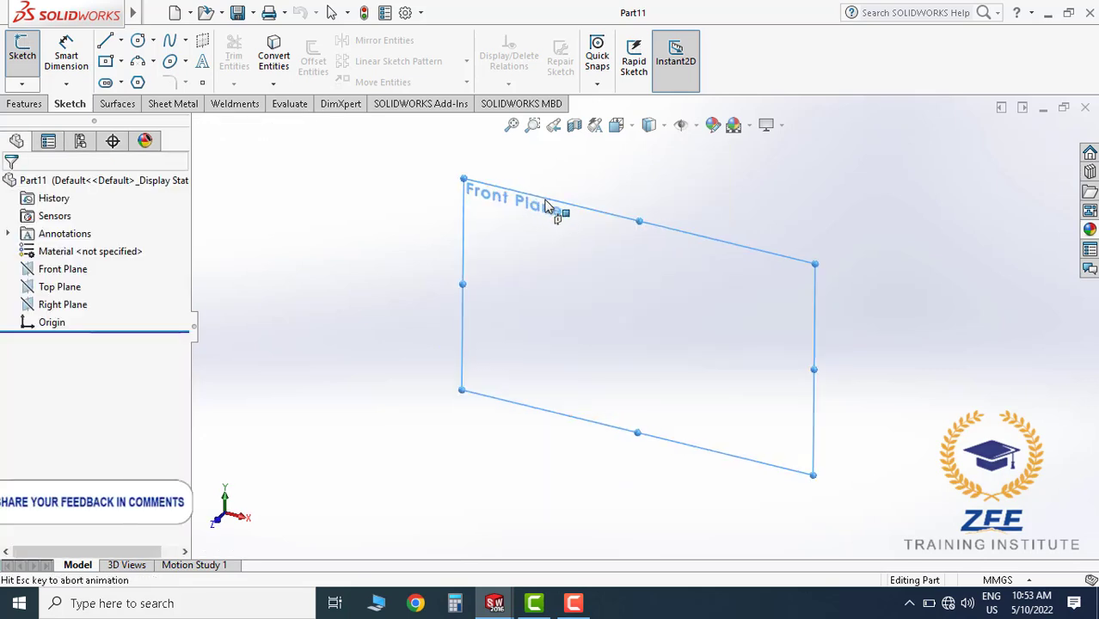
Sketch a closed narrow upright profile from the origin, about 77 mm tall and 5 mm wide, with a sloped top edge
click(107, 43)
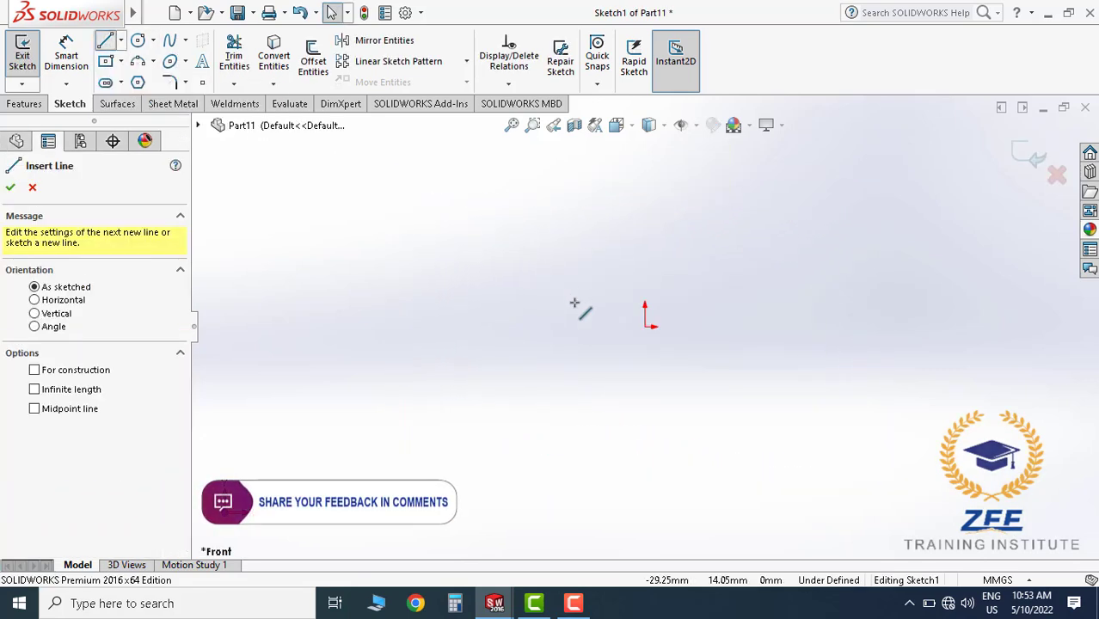
click(645, 326)
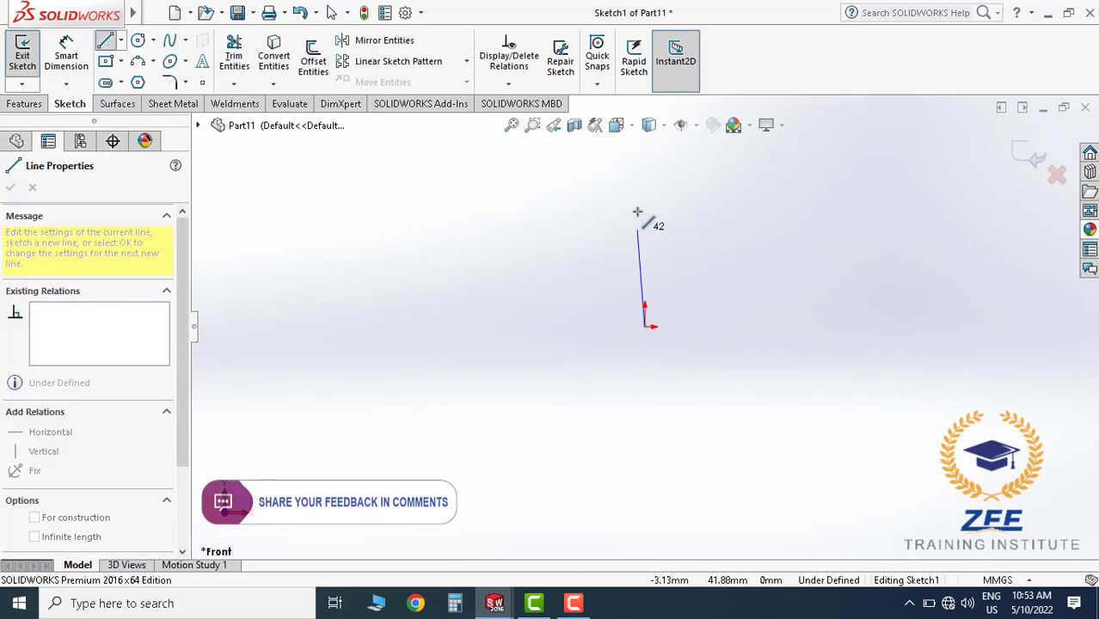
click(644, 152)
scroll(637, 316, down, 3)
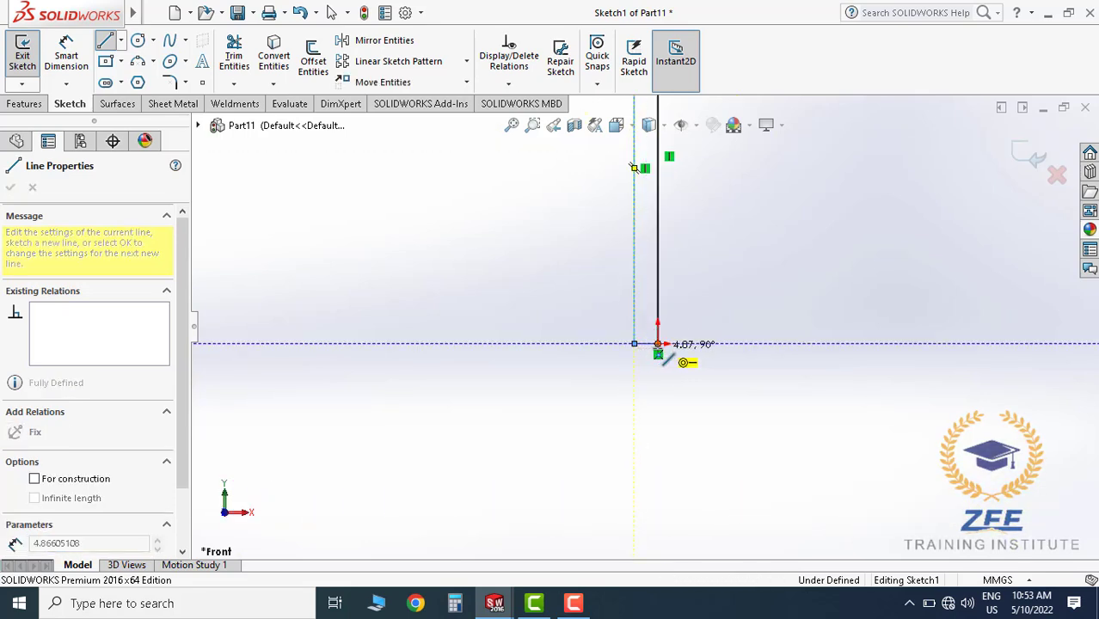
click(658, 351)
key(Escape)
scroll(695, 342, up, 2)
scroll(662, 342, down, 2)
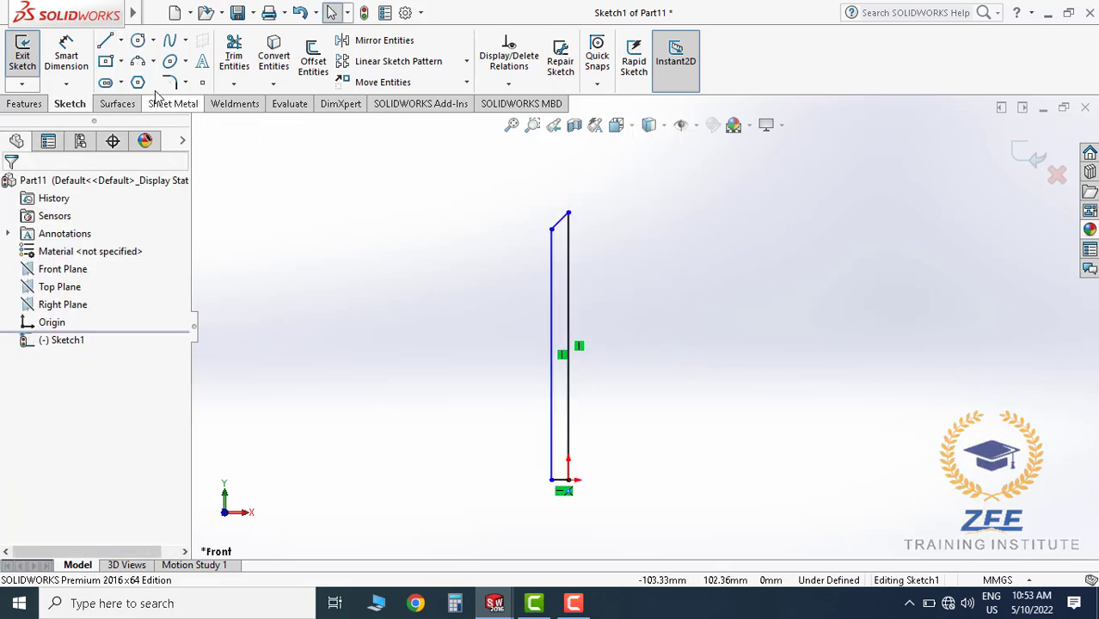
Dimension the profile's longer vertical edge through the origin to 264.89 mm
click(66, 53)
click(568, 309)
click(629, 327)
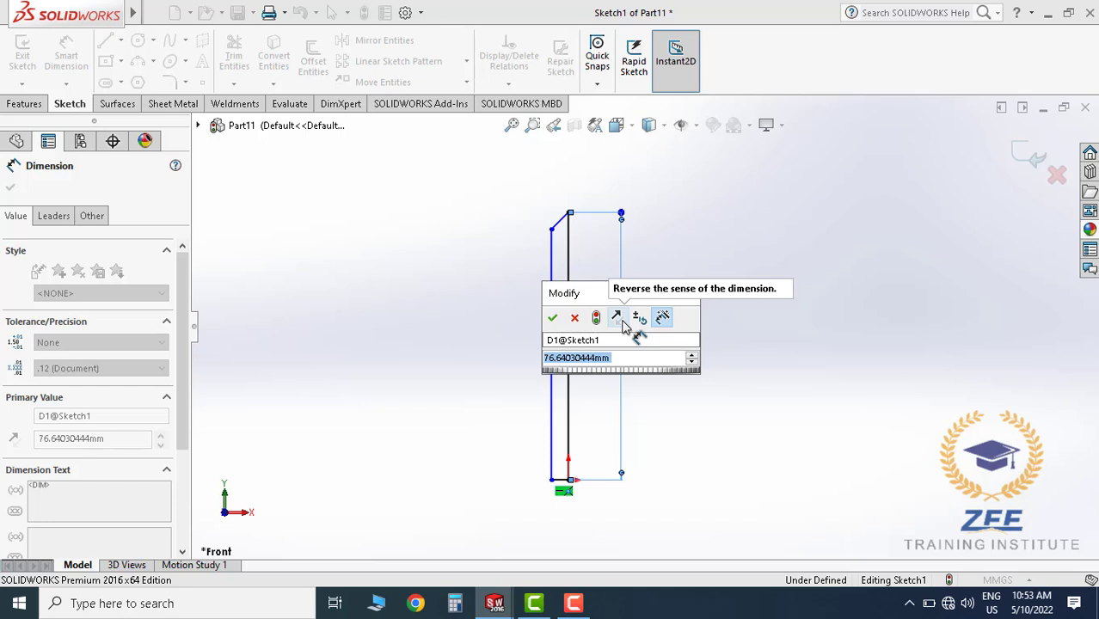
text(264.89)
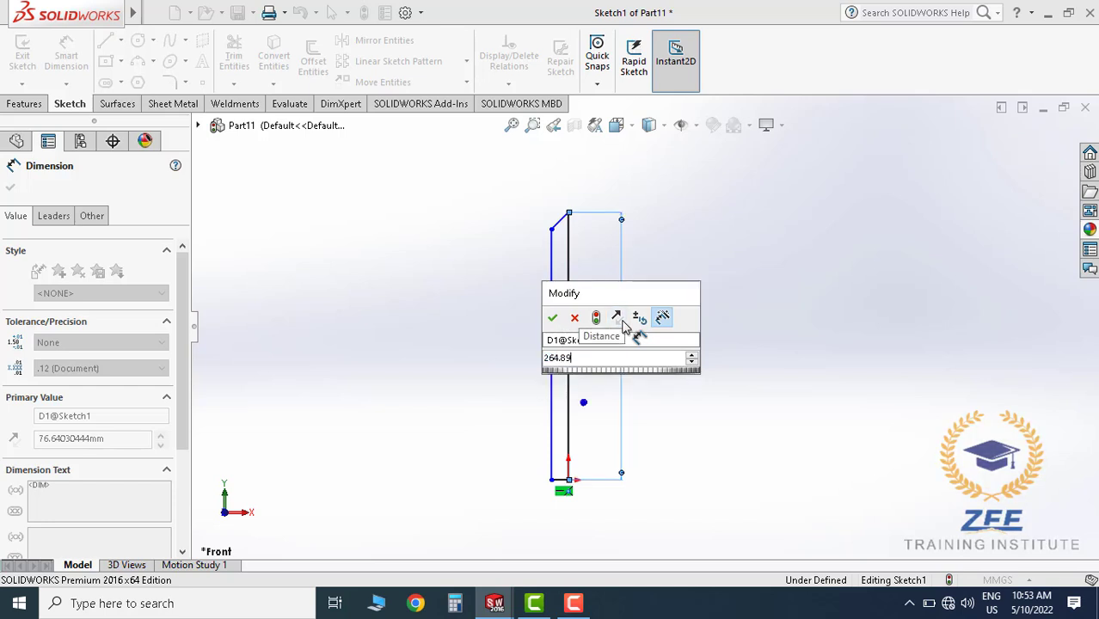
key(Return)
Dimension the profile's horizontal bottom edge to 16 mm
scroll(491, 442, down, 4)
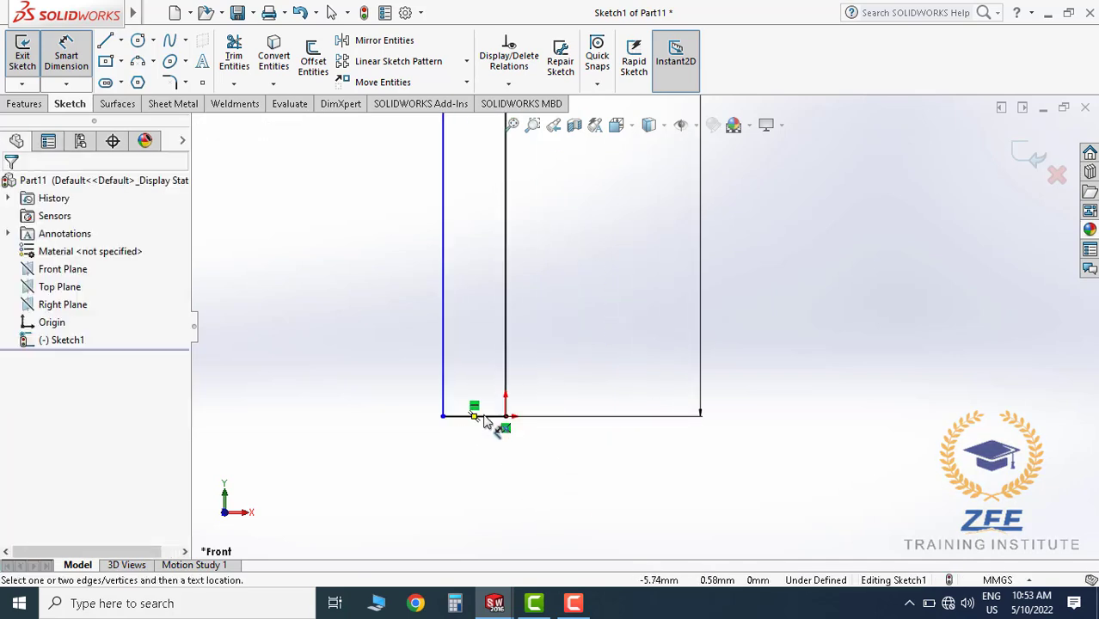
click(484, 416)
click(492, 462)
text(1)
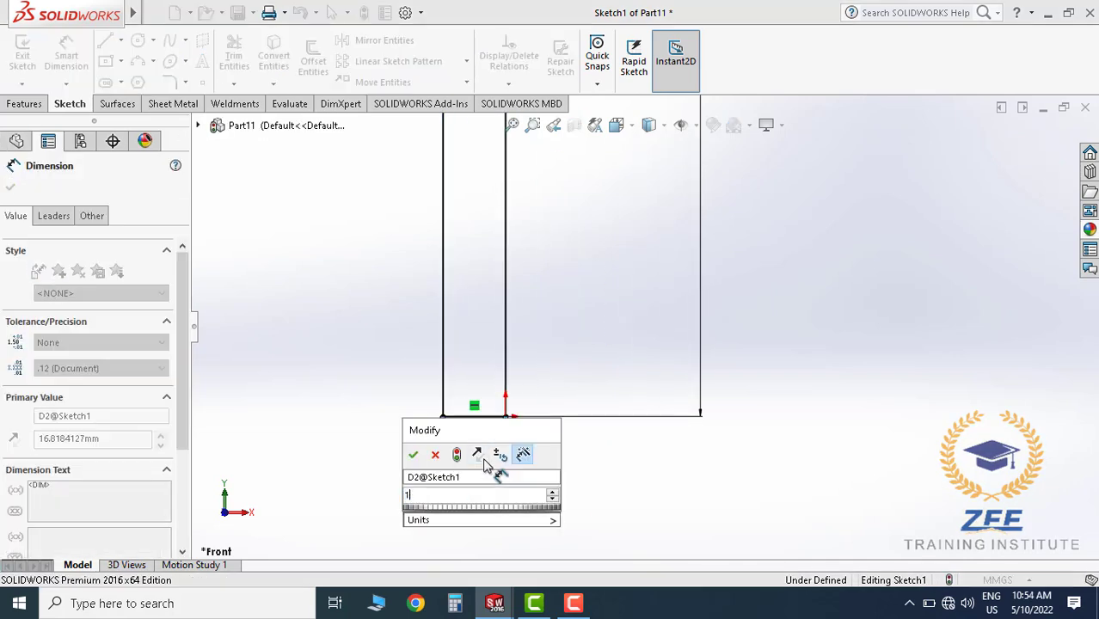
text(6)
key(Return)
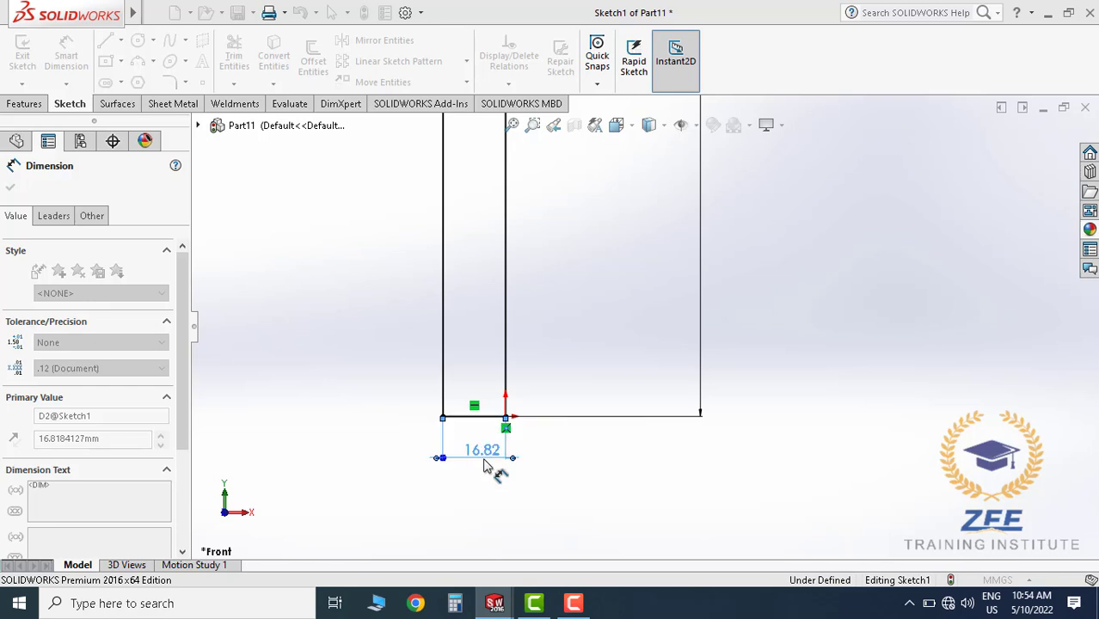
click(685, 478)
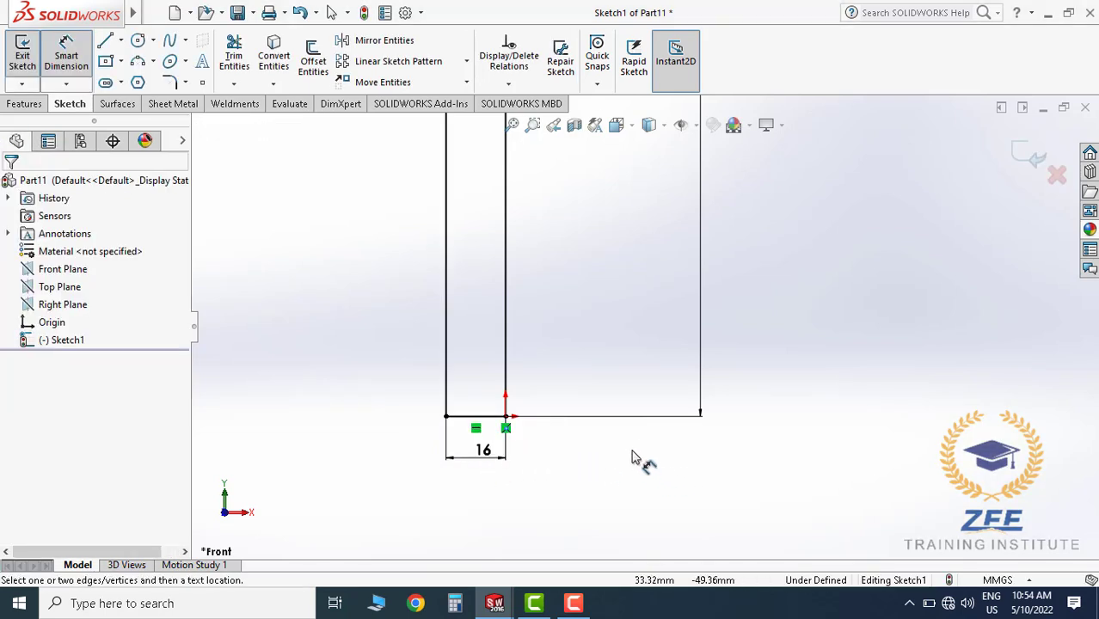
Dimension the profile's shorter vertical edge to 259.1 mm
scroll(618, 429, up, 5)
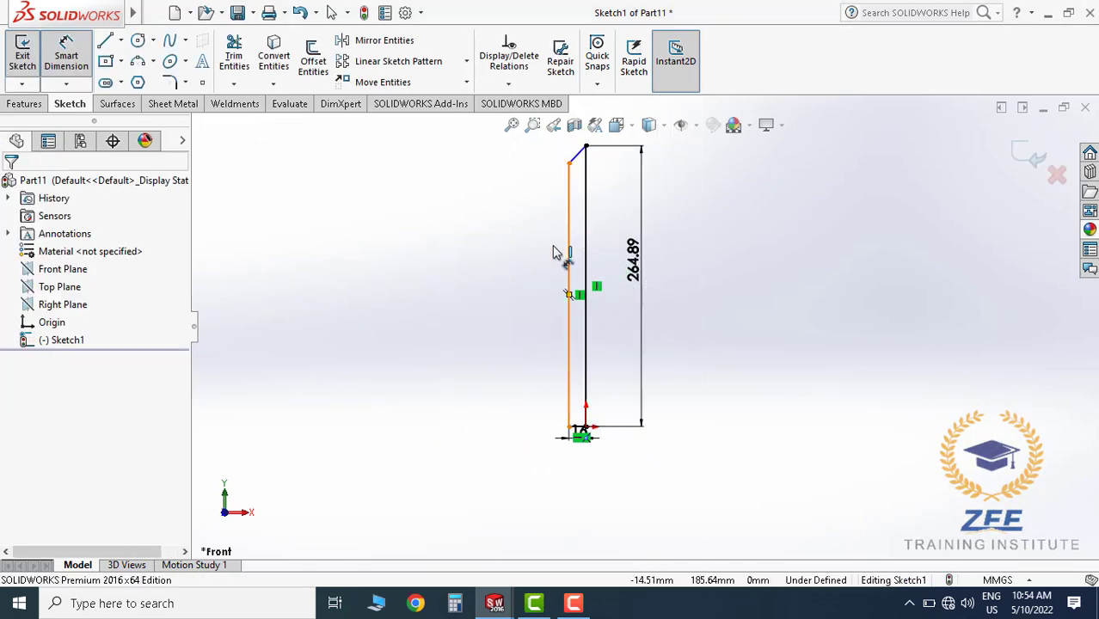
click(555, 253)
click(545, 282)
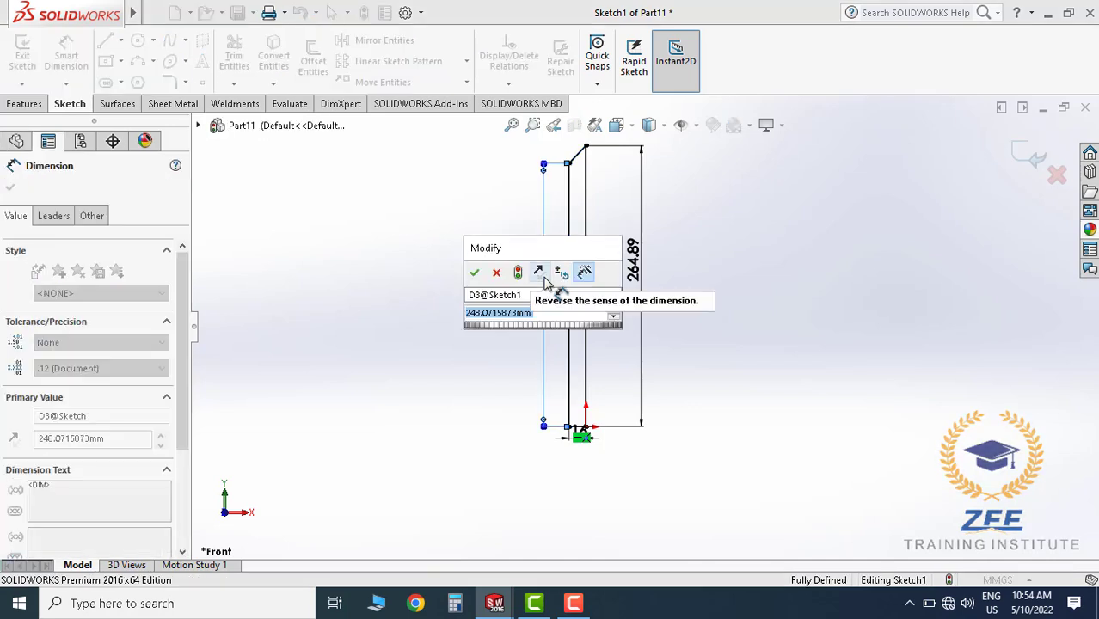
text(259.1)
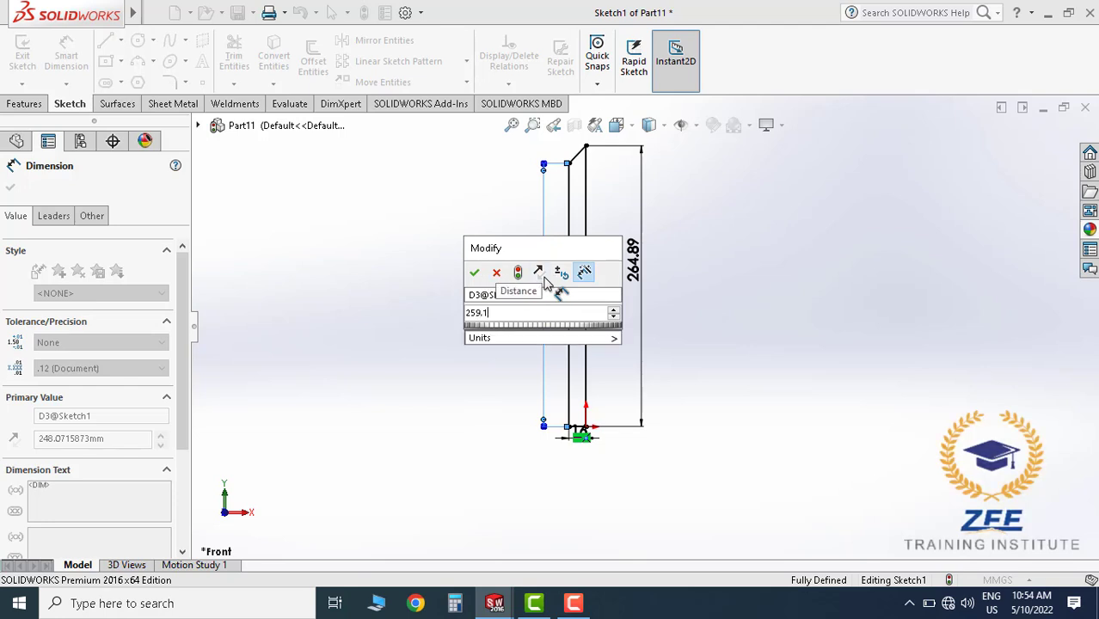
key(Return)
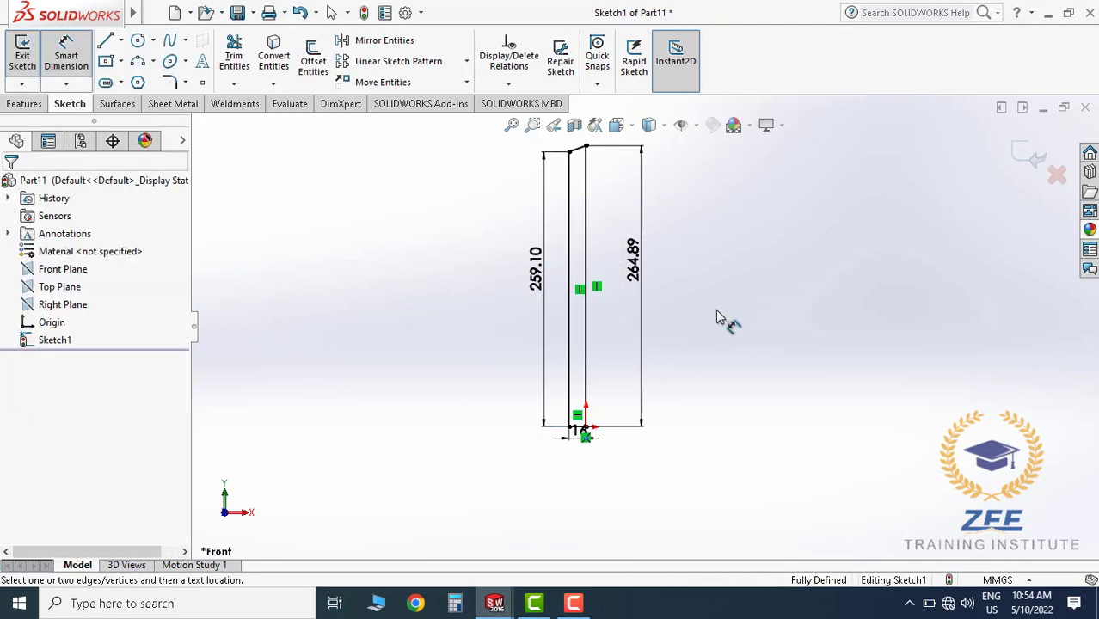
Extrude the profile as a blind boss 119 mm deep in the reversed direction
click(24, 103)
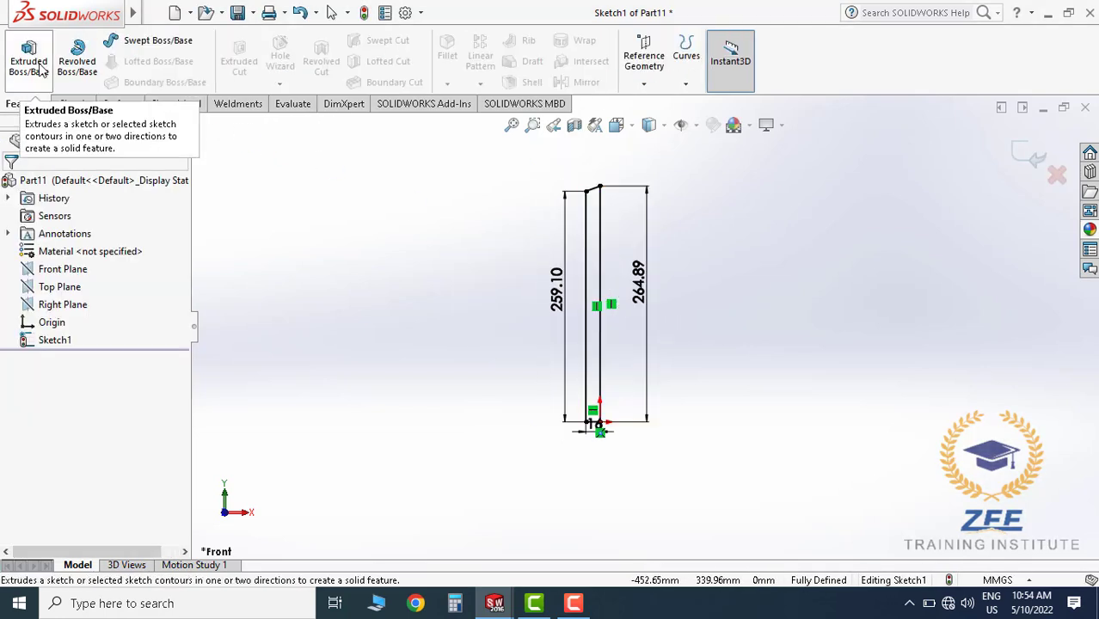
click(28, 56)
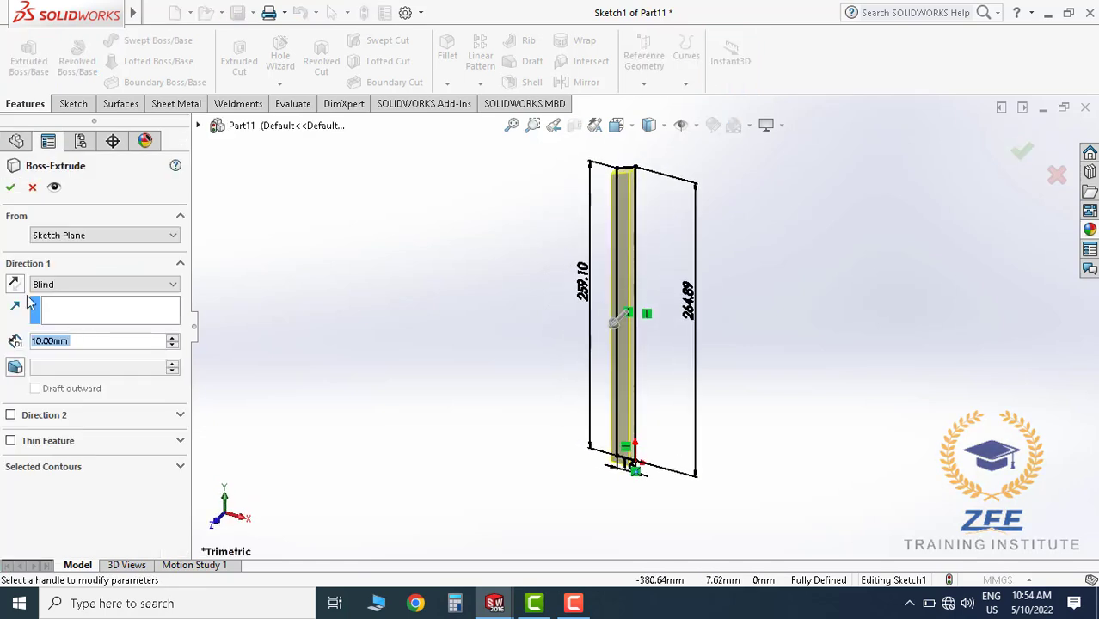
click(15, 284)
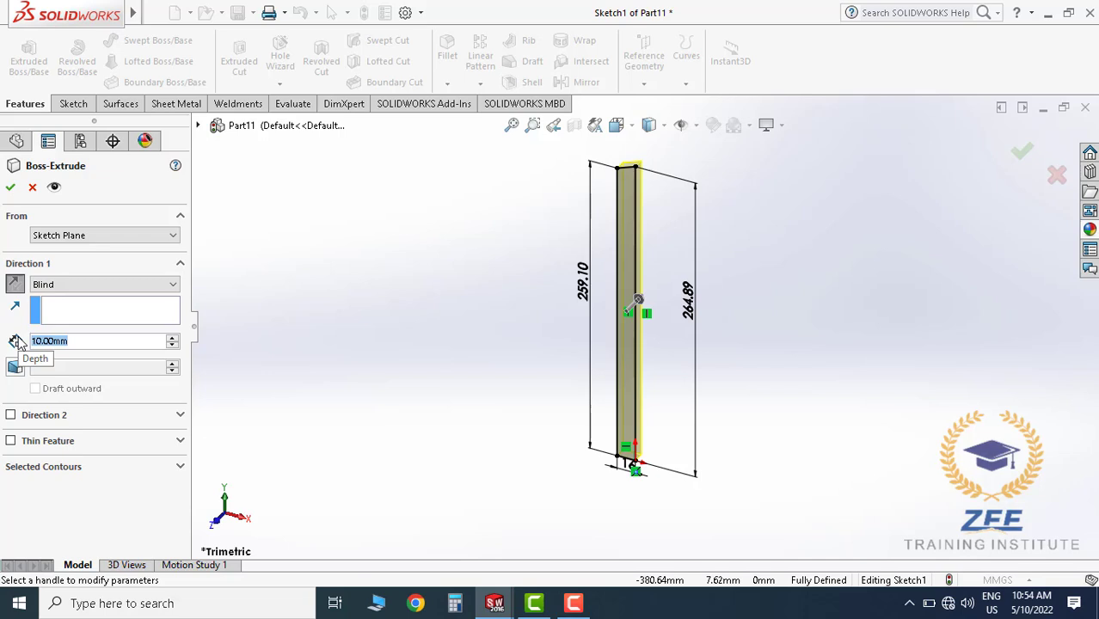
text(119)
key(Return)
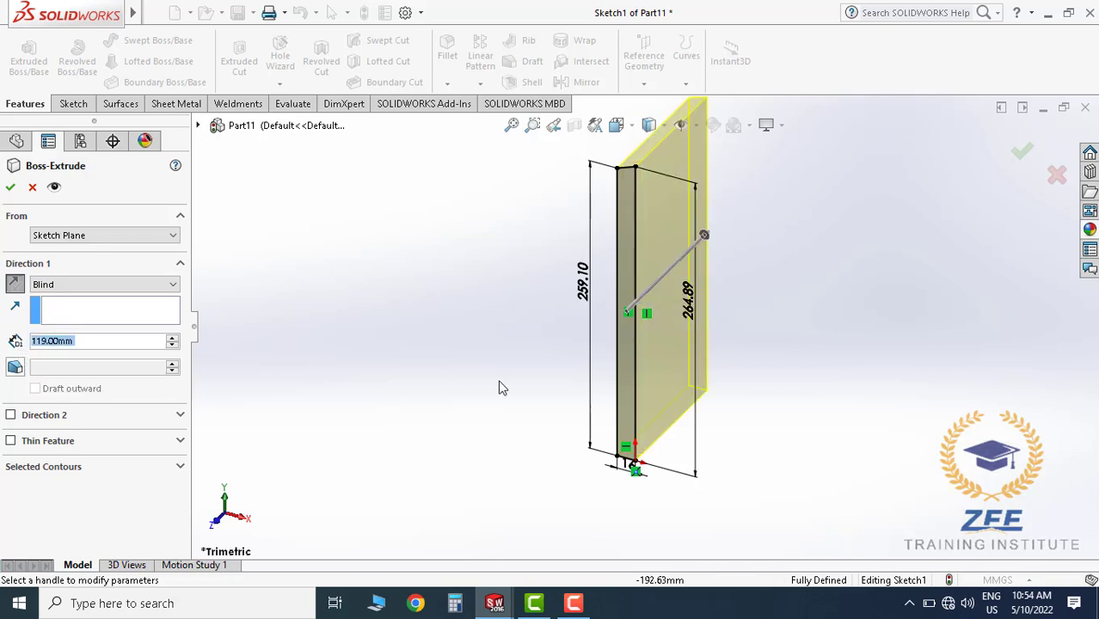
scroll(722, 381, up, 2)
scroll(626, 270, down, 1)
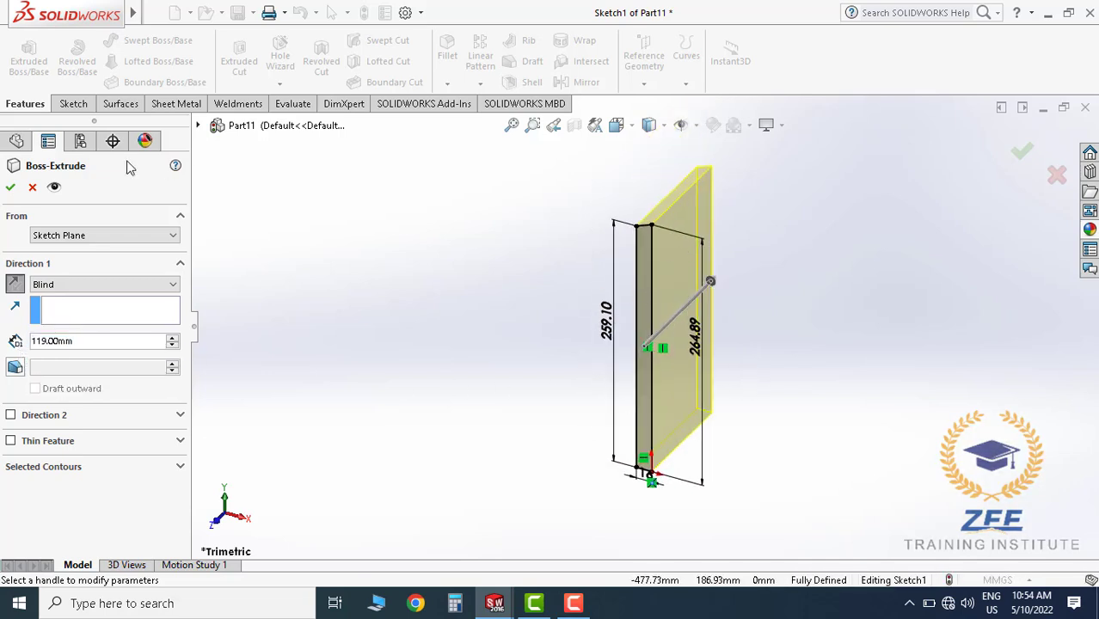
click(11, 188)
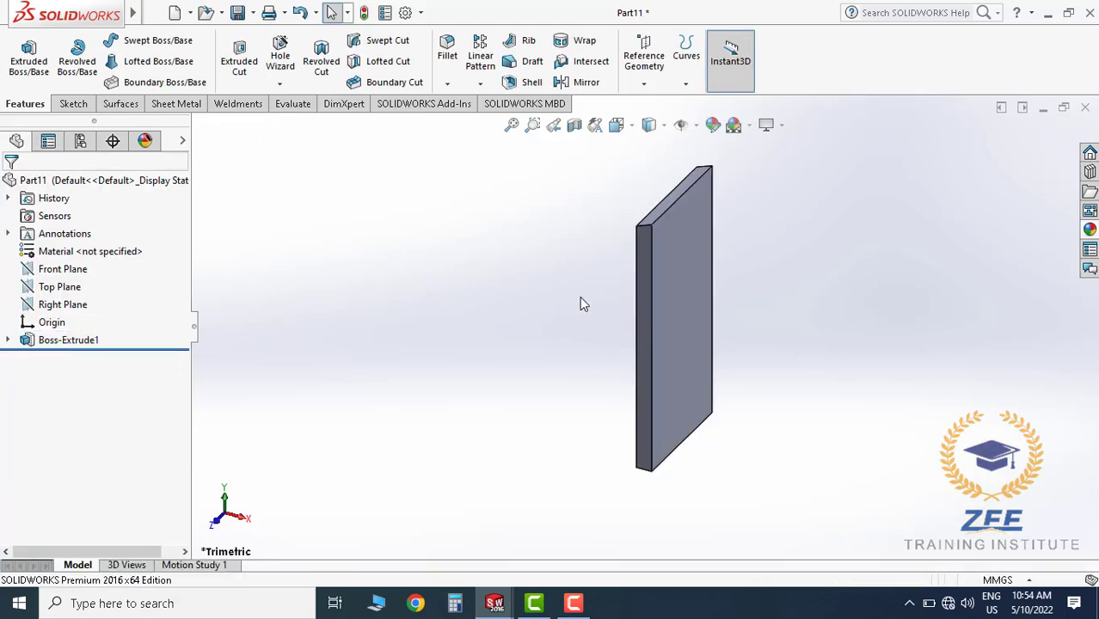
Assign ASTM A36 Steel as the plate's material
middle_drag(705, 315, 773, 309)
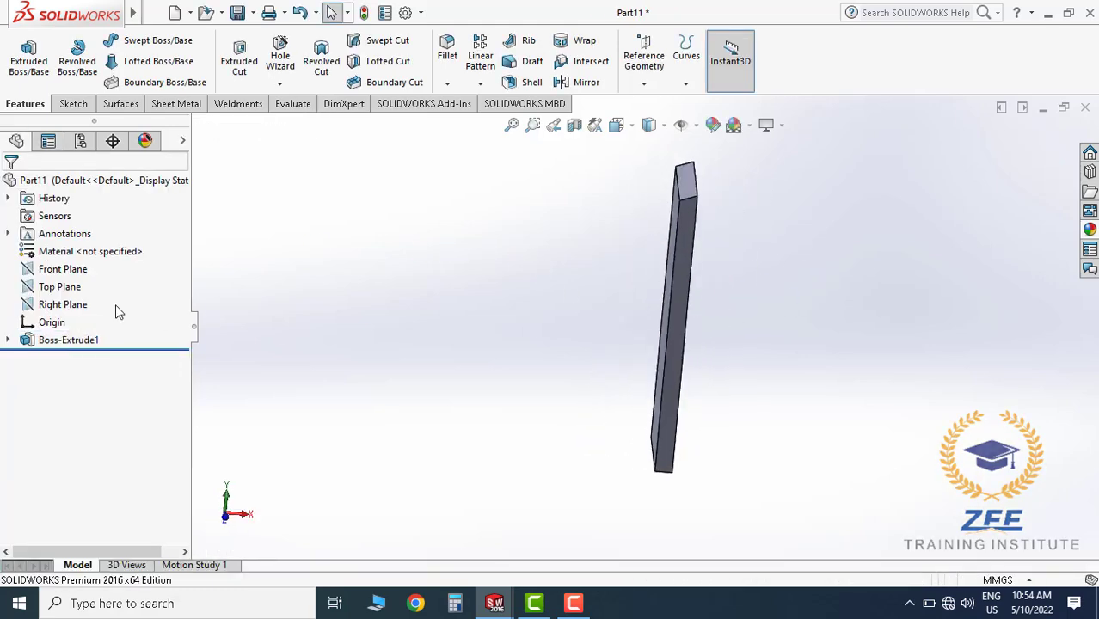
right_click(123, 250)
click(520, 325)
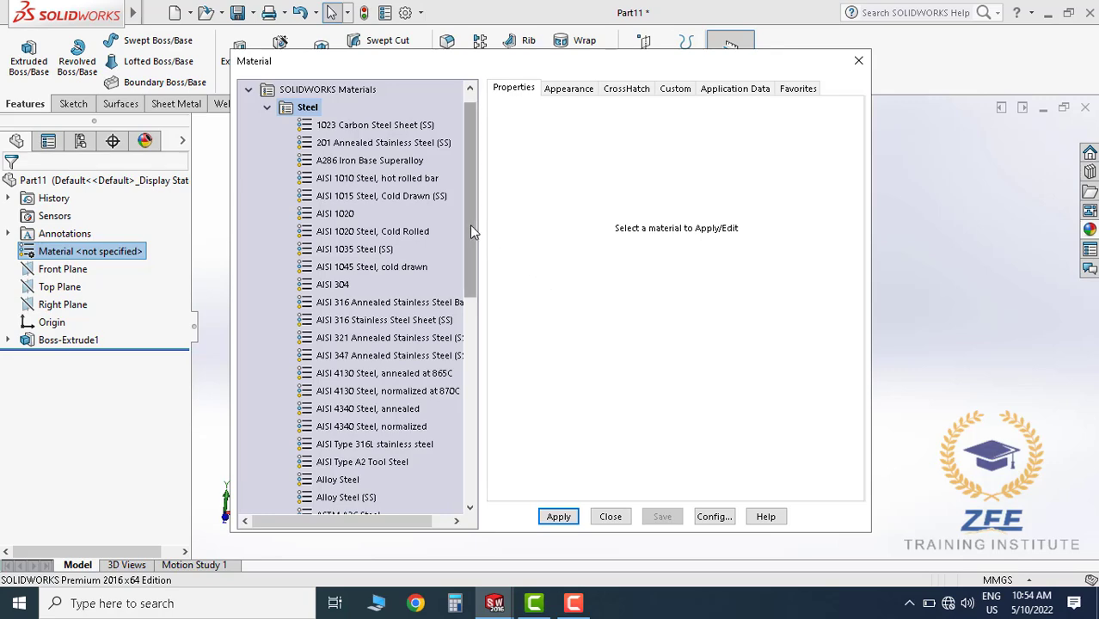
drag(470, 225, 472, 311)
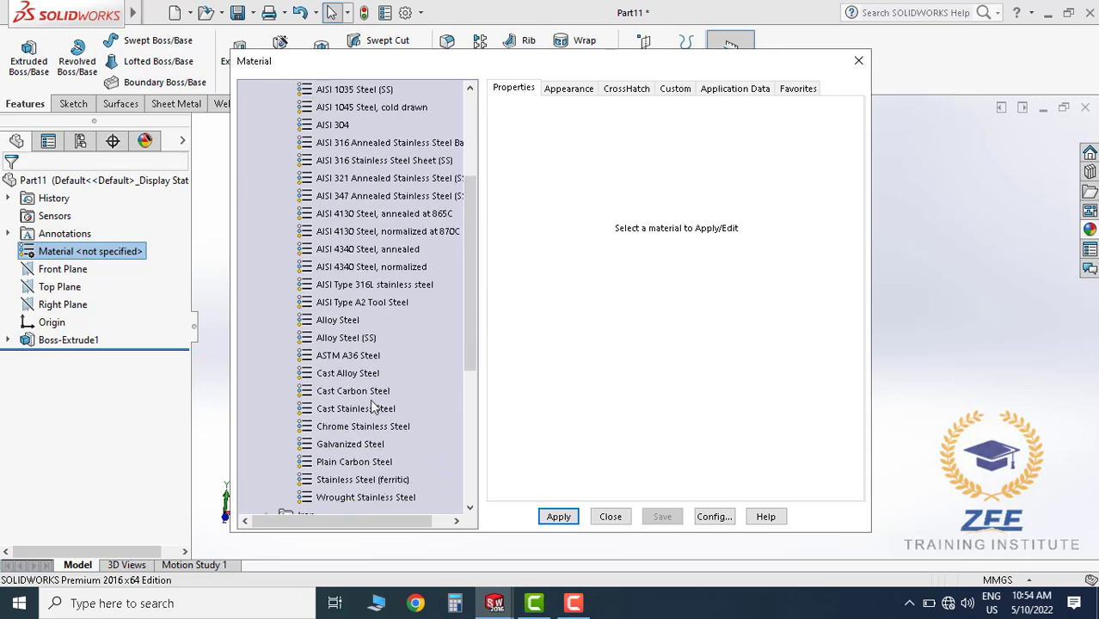
click(354, 359)
click(558, 516)
click(610, 515)
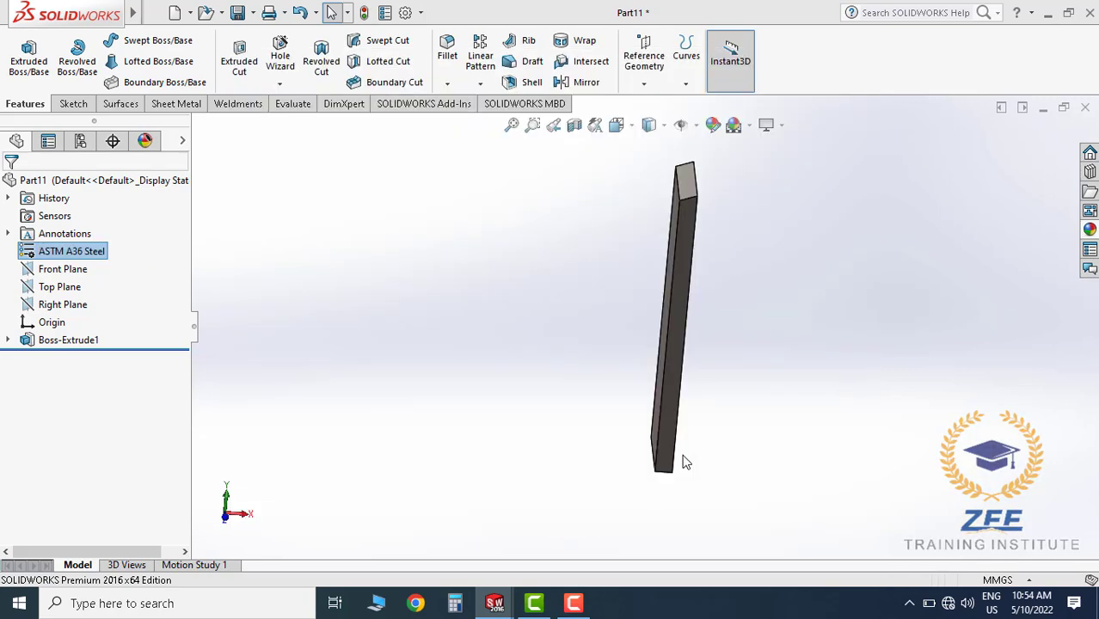
middle_drag(781, 381, 1003, 273)
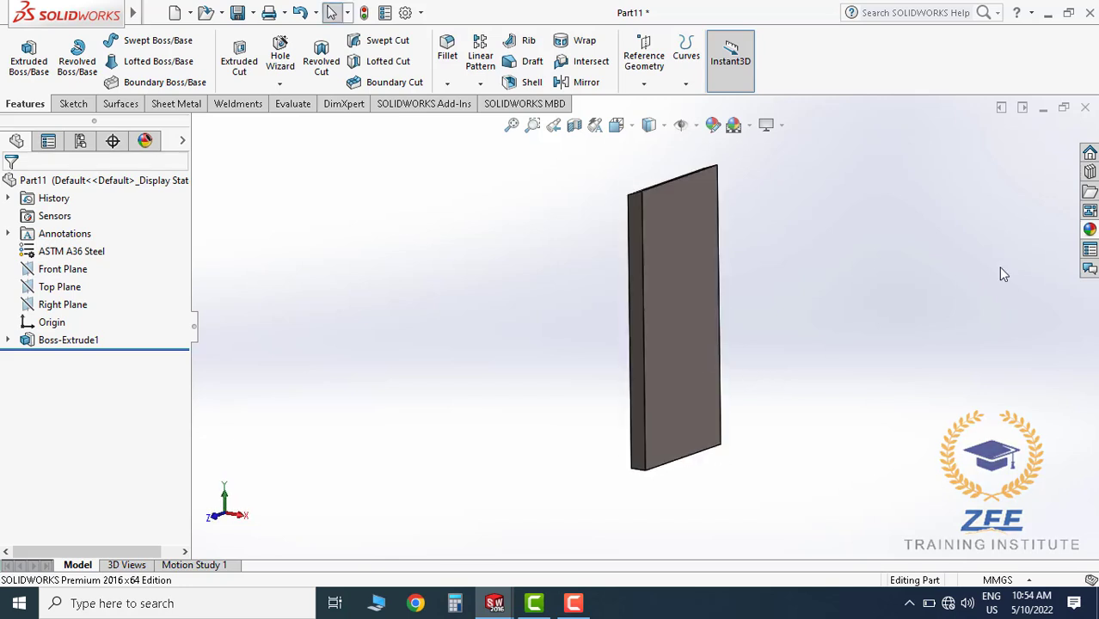
Apply a green appearance to the plate's whole body
click(1088, 230)
drag(927, 471, 711, 352)
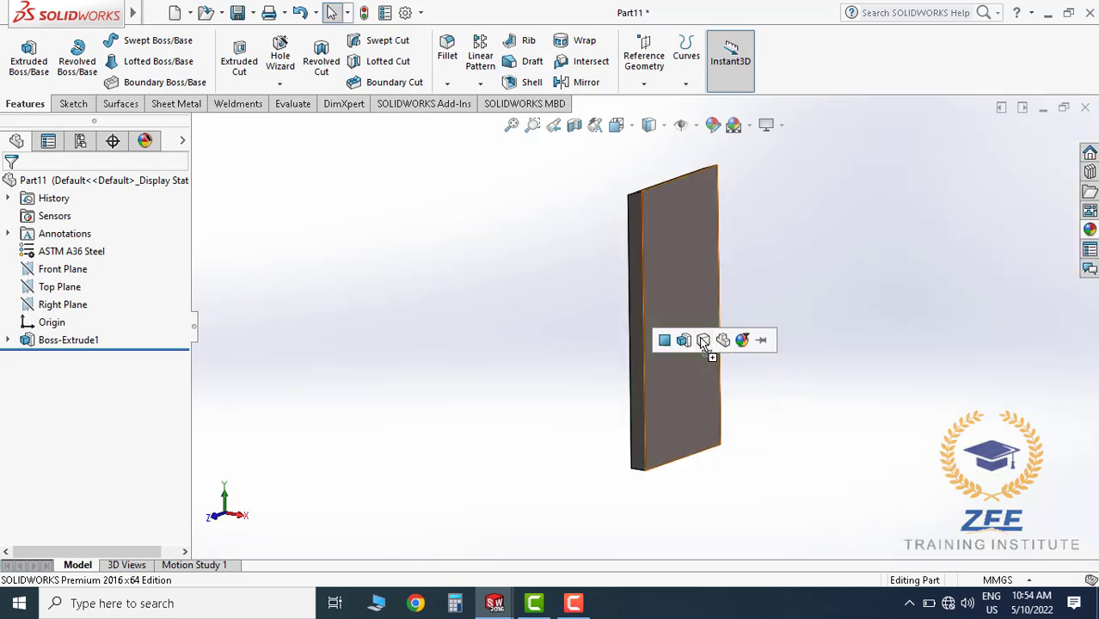
click(702, 341)
middle_drag(801, 295, 813, 294)
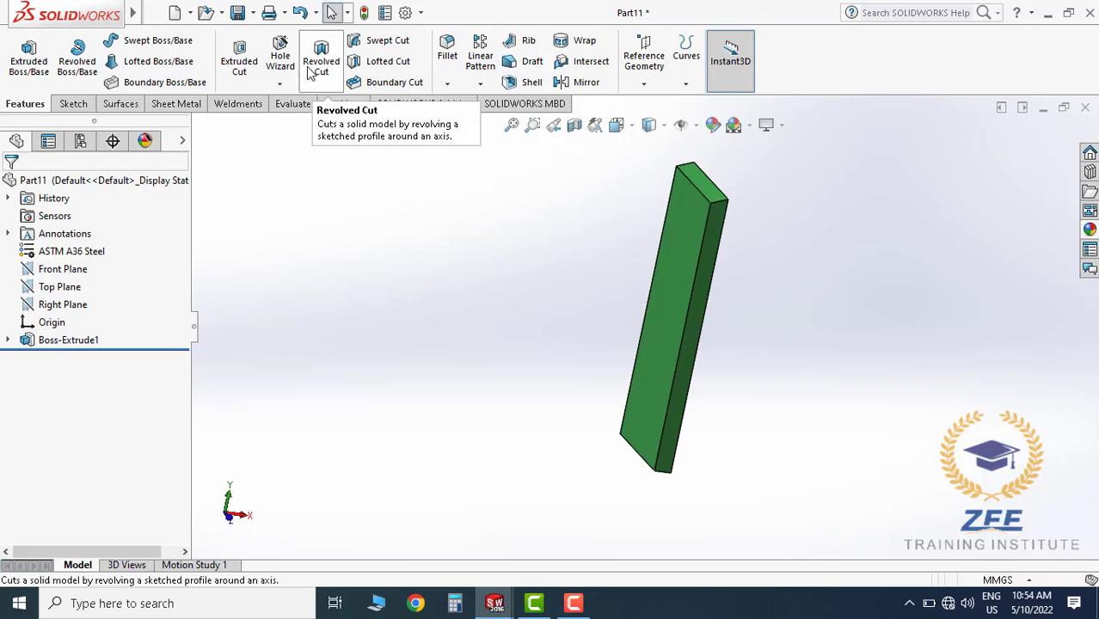
Save the plate as part Zee-P007 in the Acid Tank folder
click(238, 12)
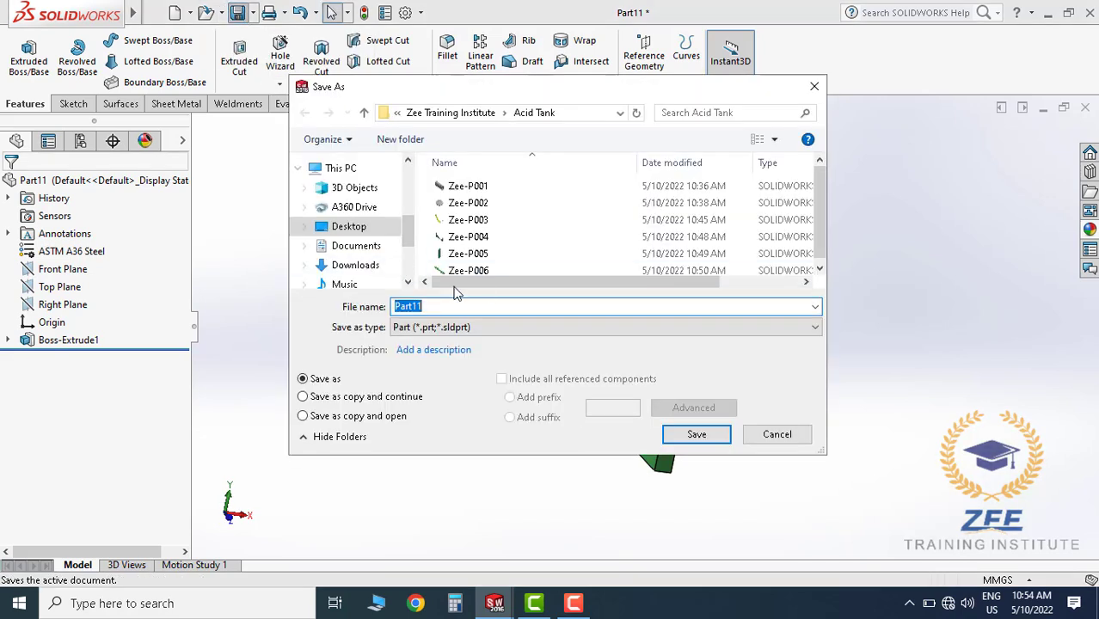
scroll(483, 272, down, 1)
click(473, 265)
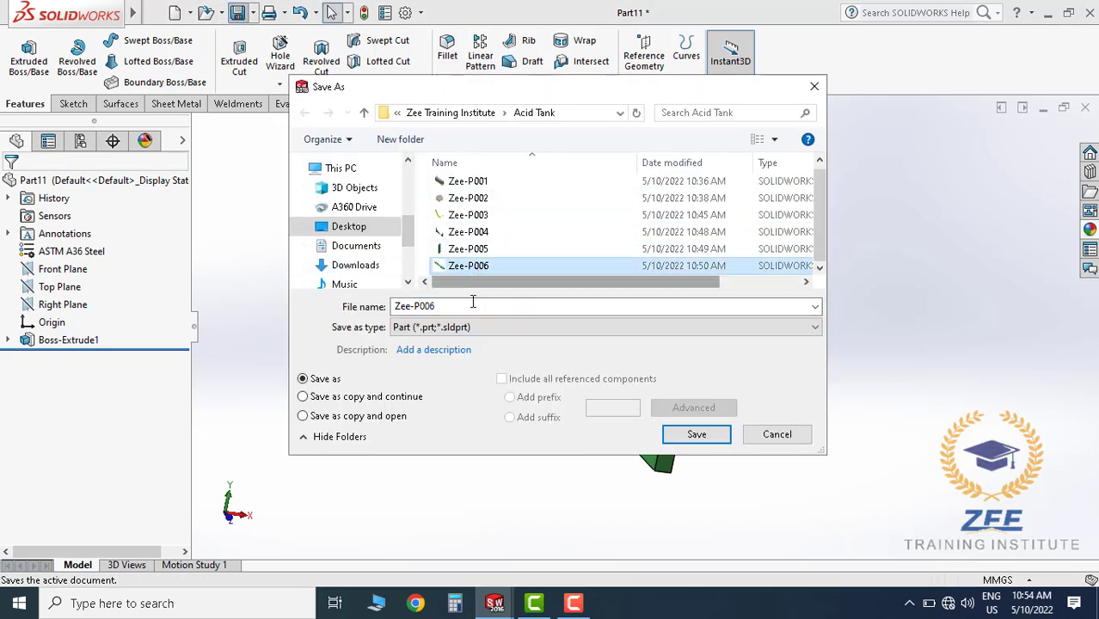
double_click(462, 307)
key(BackSpace)
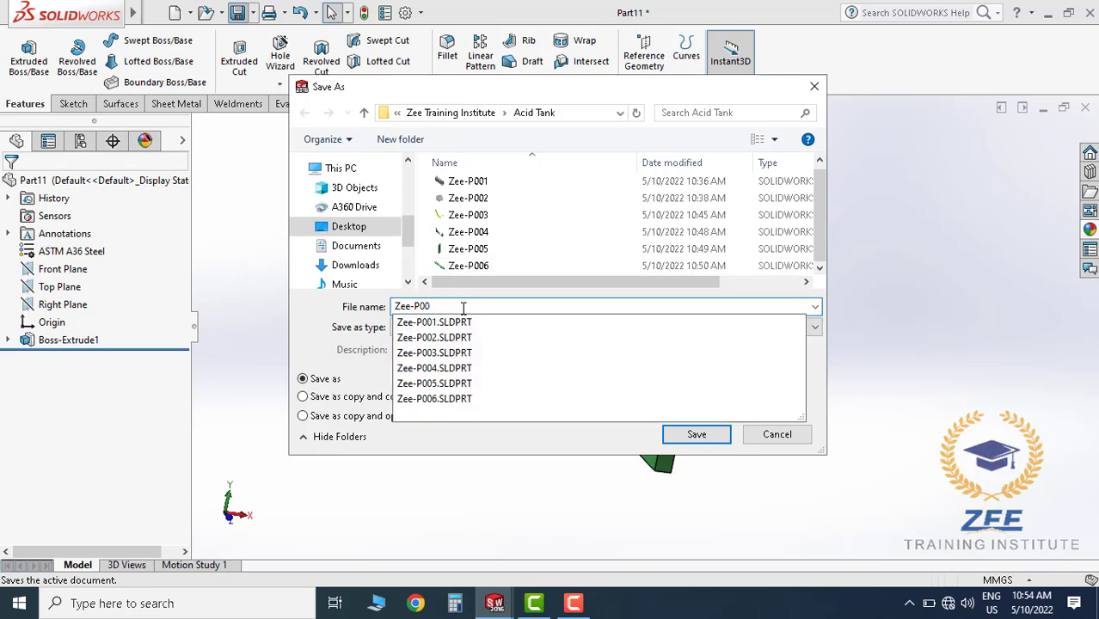
text(7)
click(692, 435)
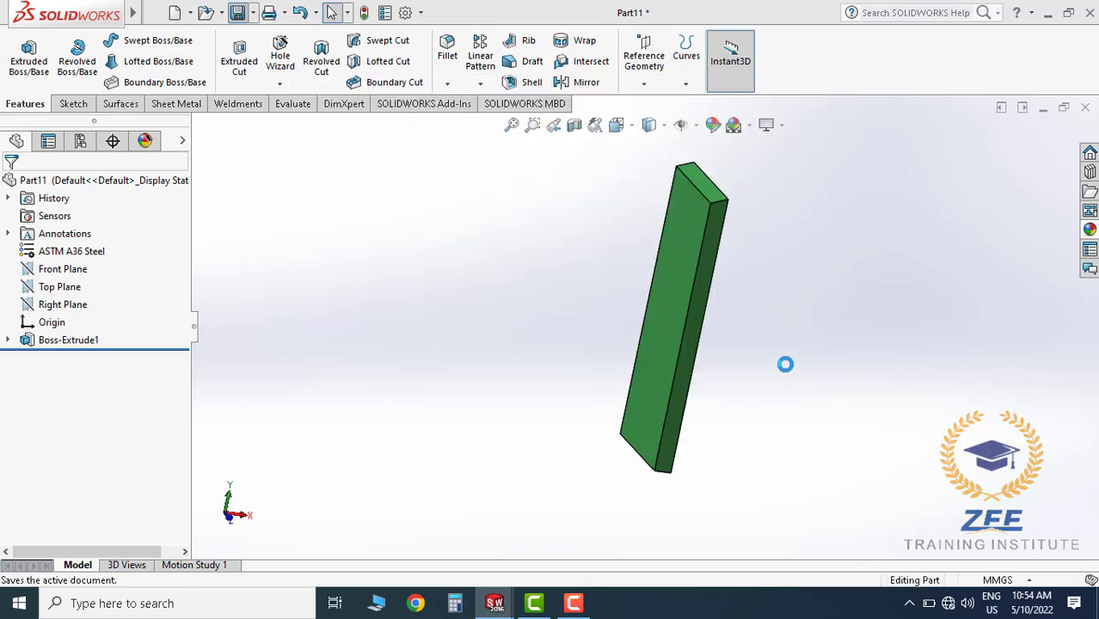
middle_drag(795, 363, 751, 331)
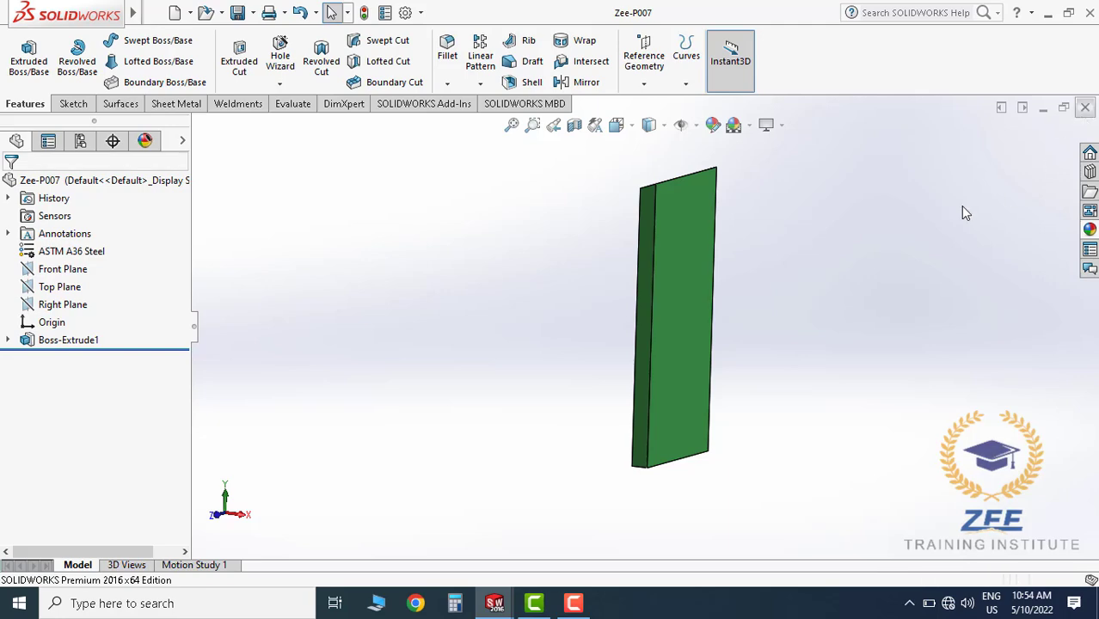
Insert part Zee-P007 into the Zee-A002 assembly, placing it near the middle of the base plate
scroll(724, 294, up, 1)
click(91, 62)
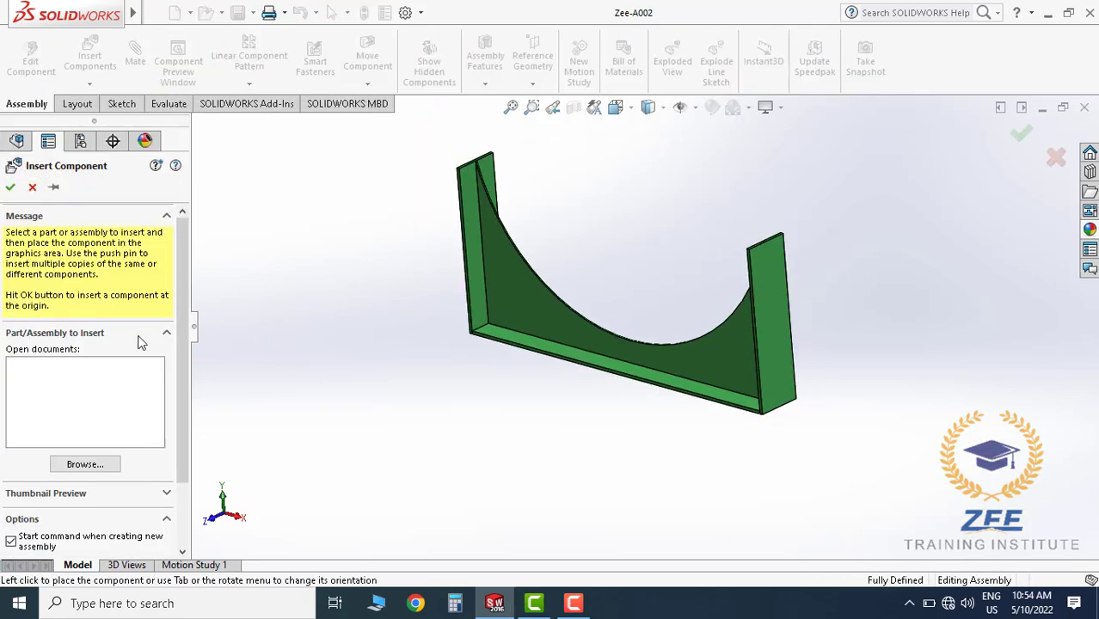
click(112, 464)
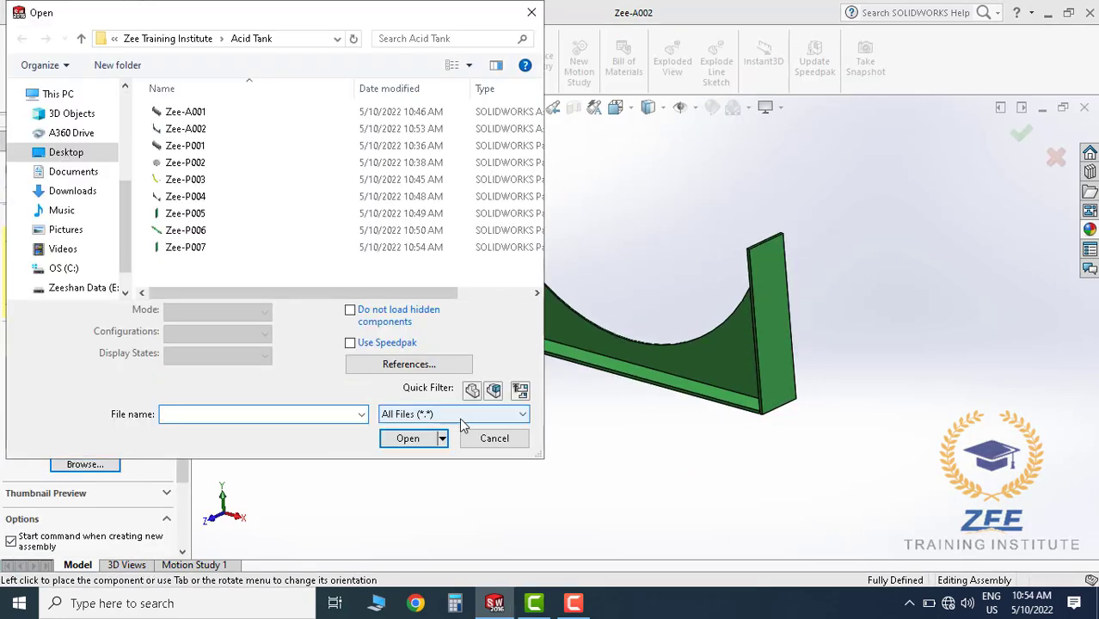
click(185, 247)
click(408, 413)
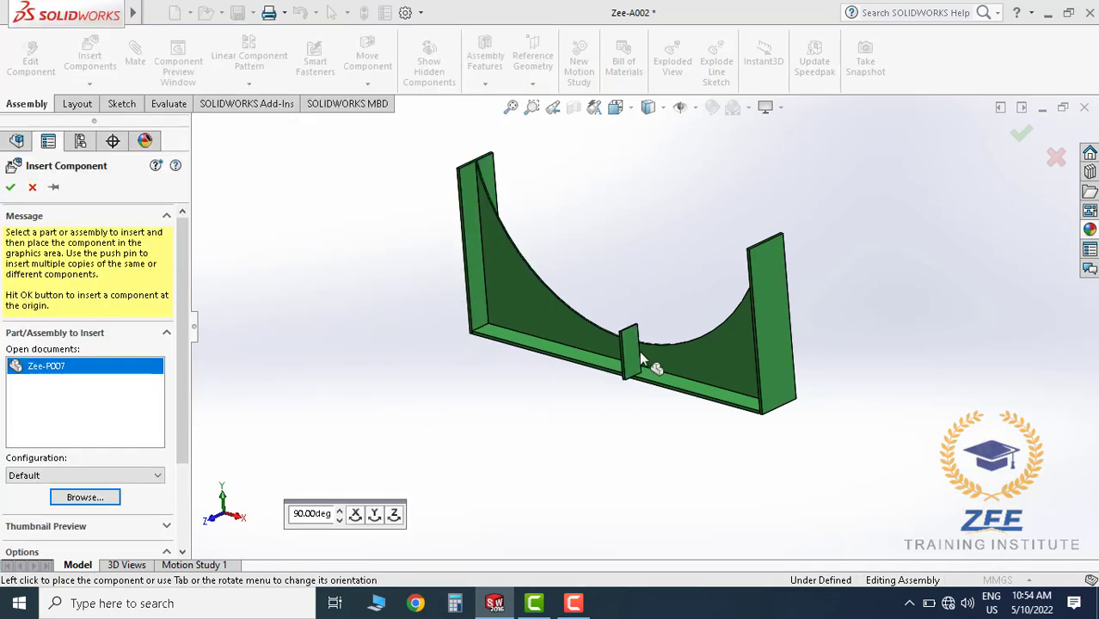
scroll(647, 354, down, 2)
click(652, 352)
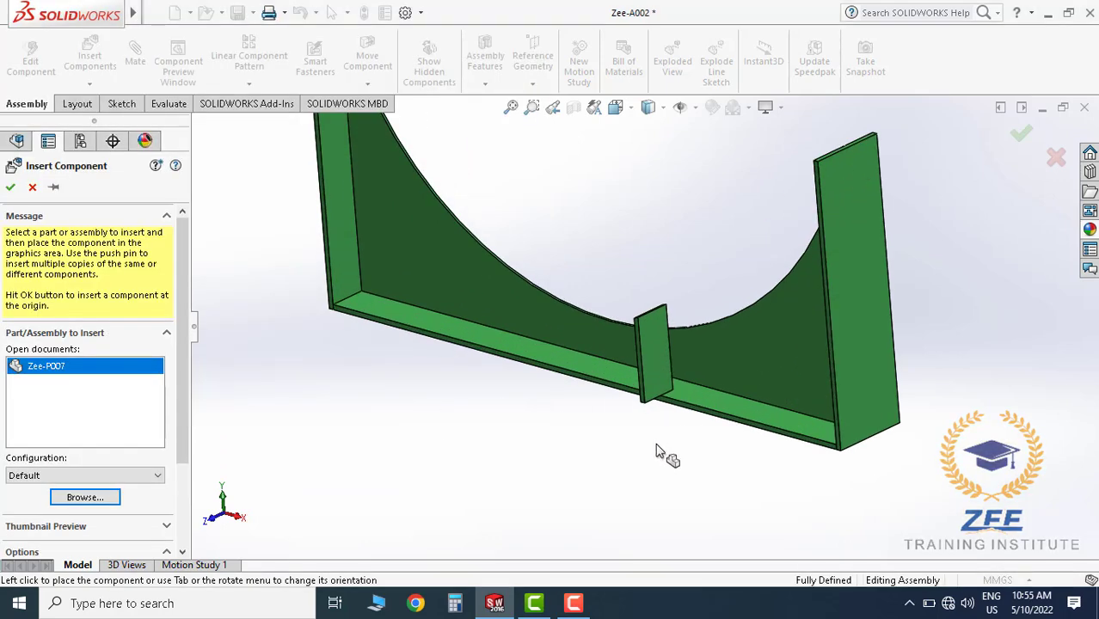
Mate the bottom face of stiffener Zee-P007 coincident with the top face of base plate Zee-P006
scroll(638, 378, down, 3)
middle_drag(637, 378, 621, 172)
scroll(498, 360, down, 4)
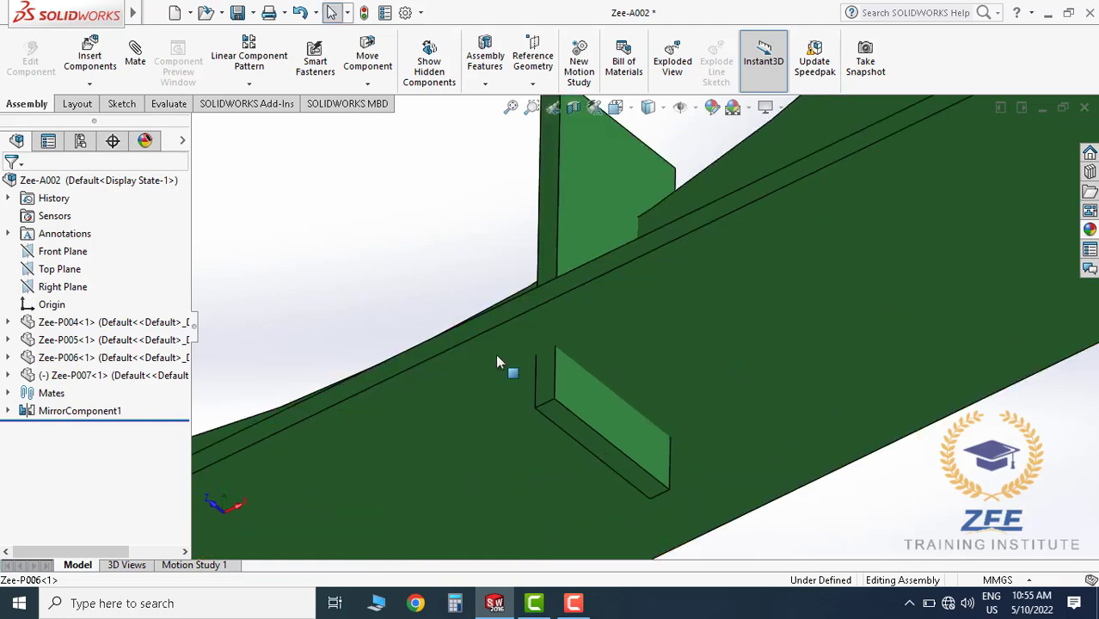
click(141, 65)
click(556, 431)
middle_drag(556, 432, 708, 299)
click(720, 275)
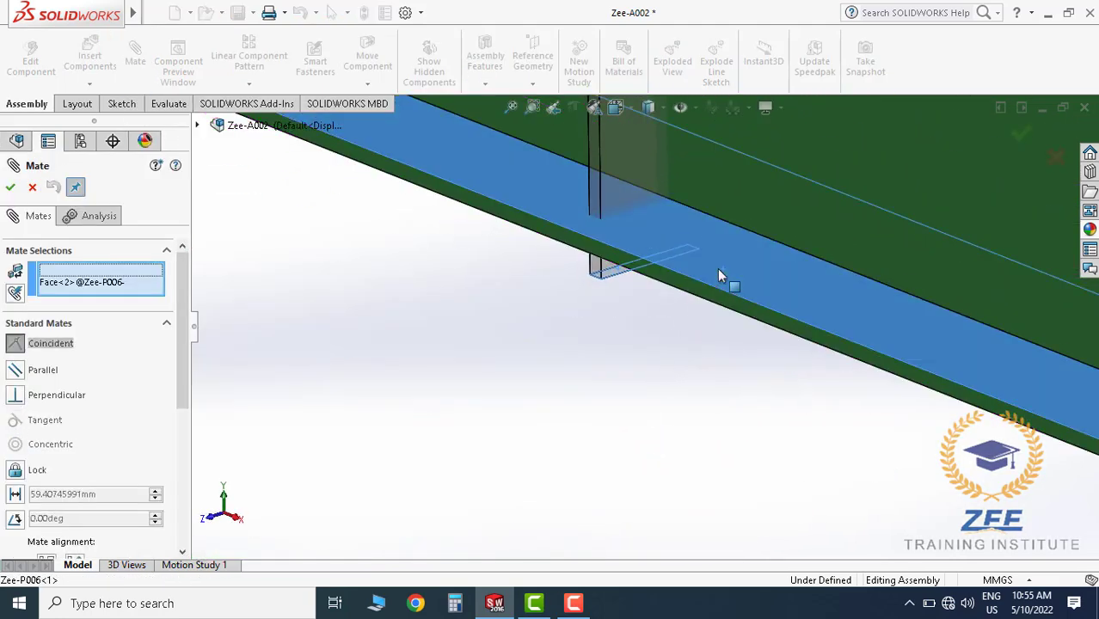
click(11, 186)
Mate the stiffener's narrow front face coincident with the long front edge face of base plate Zee-P006
scroll(574, 224, down, 3)
click(632, 214)
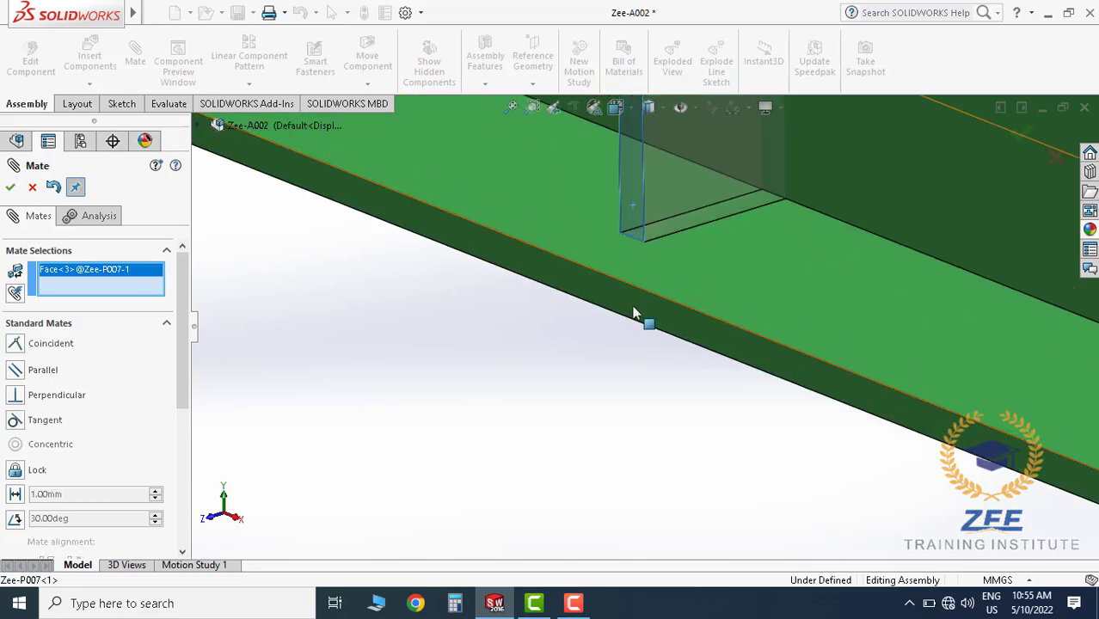
click(628, 303)
click(11, 186)
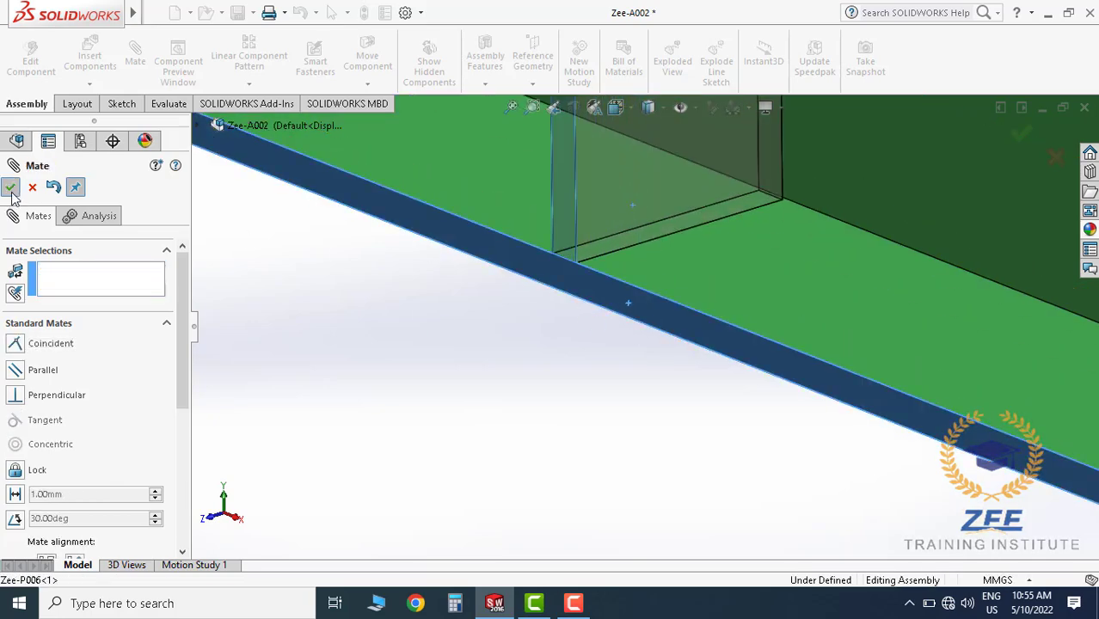
click(11, 187)
Slide the stiffener along the base plate toward the side plate in the positive X direction
scroll(690, 242, up, 5)
drag(649, 289, 738, 303)
click(664, 368)
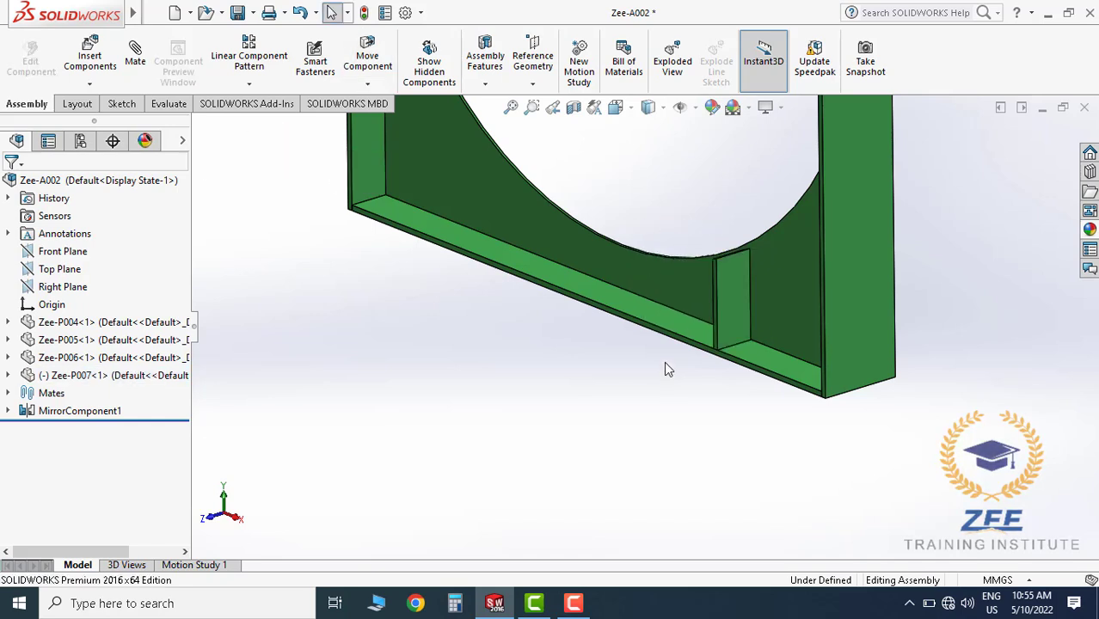
middle_drag(664, 368, 490, 404)
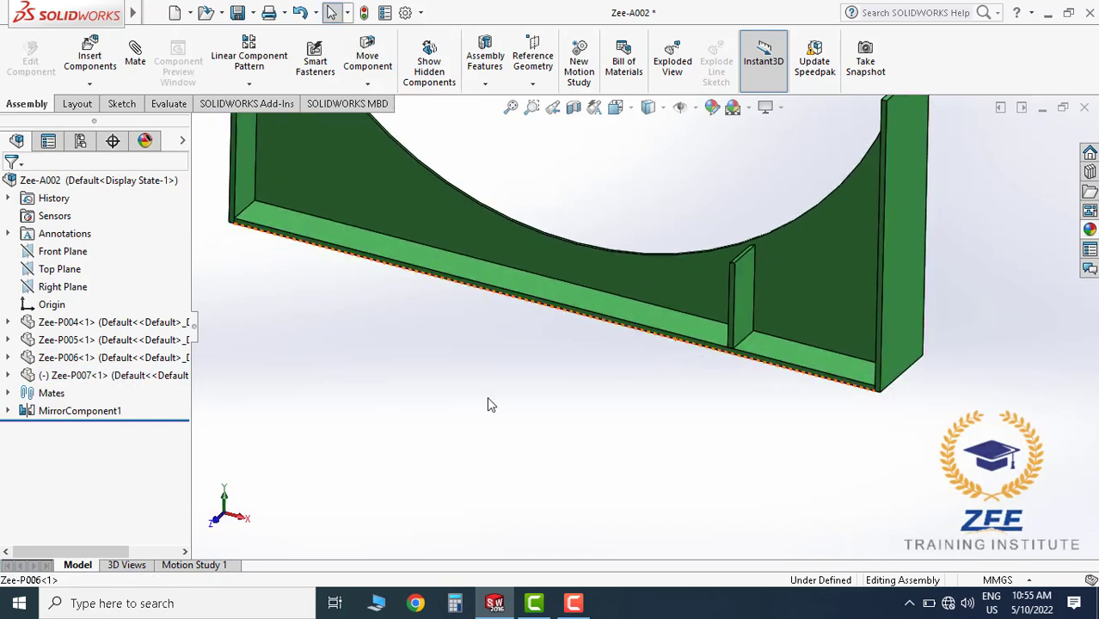
Add a distance mate of 510-8 mm, giving 502 mm, between the stiffener's Right Plane and the assembly's Right Plane
click(9, 375)
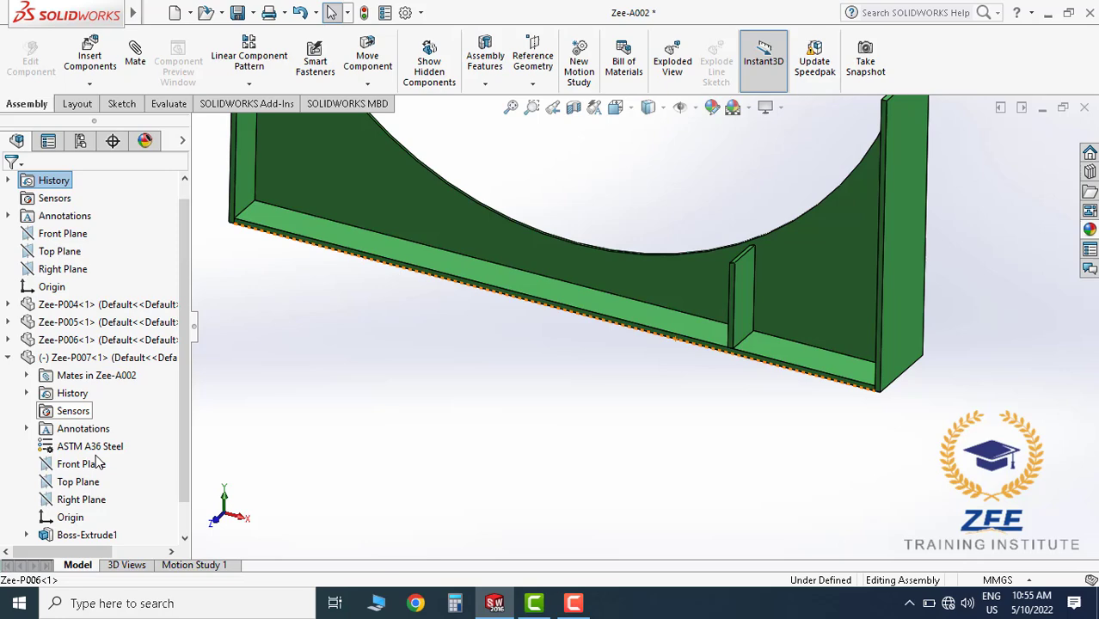
click(82, 500)
middle_drag(559, 370, 756, 277)
scroll(747, 283, up, 5)
scroll(86, 288, up, 1)
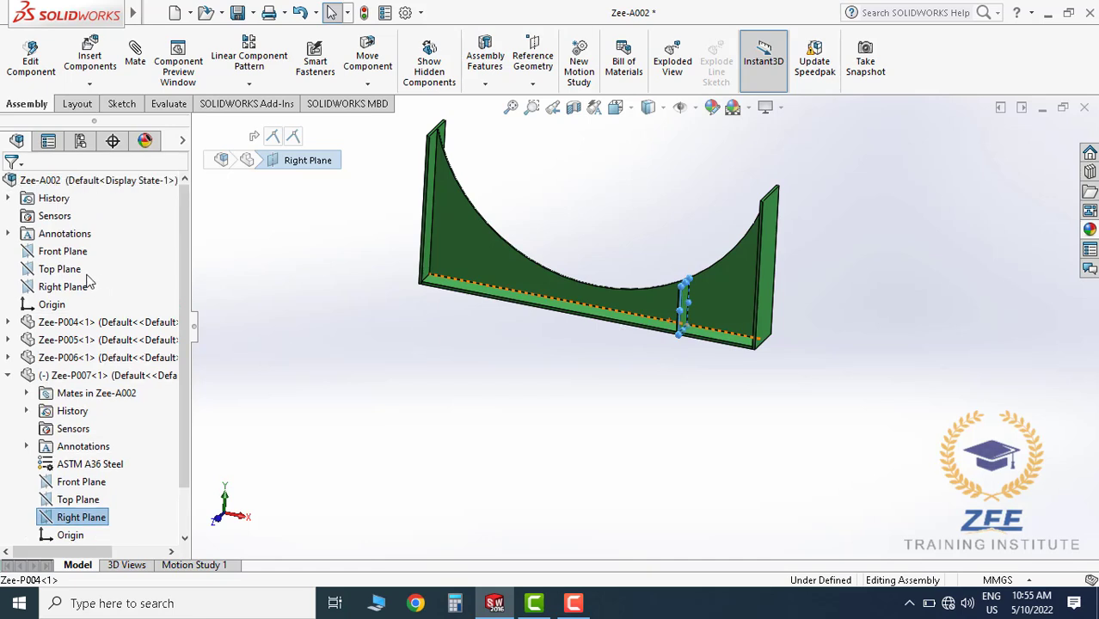
ctrl+click(71, 286)
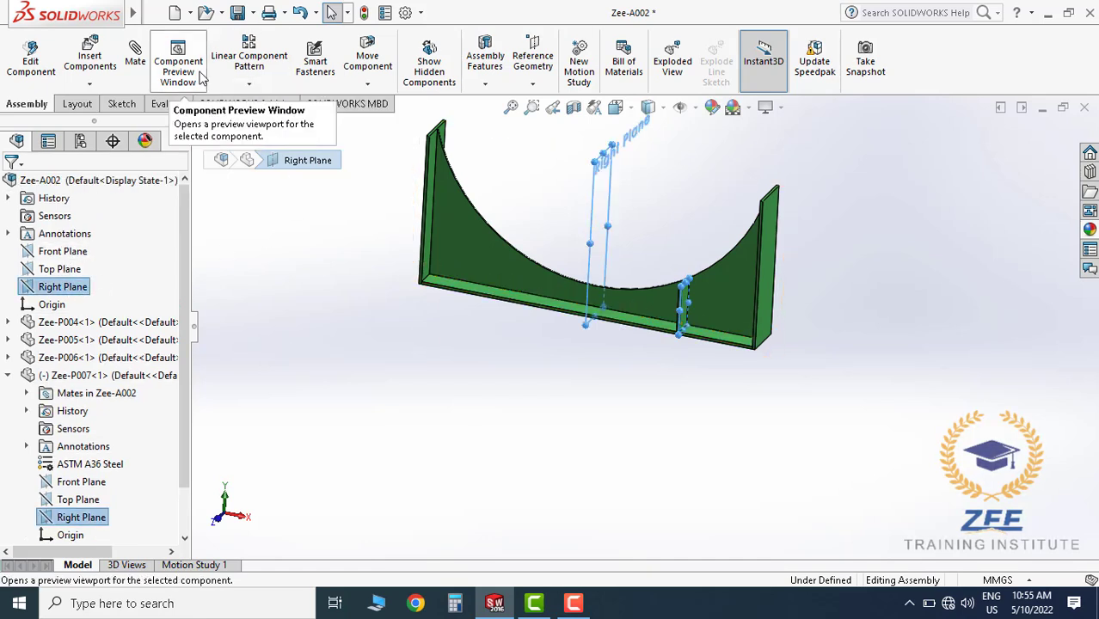
click(136, 57)
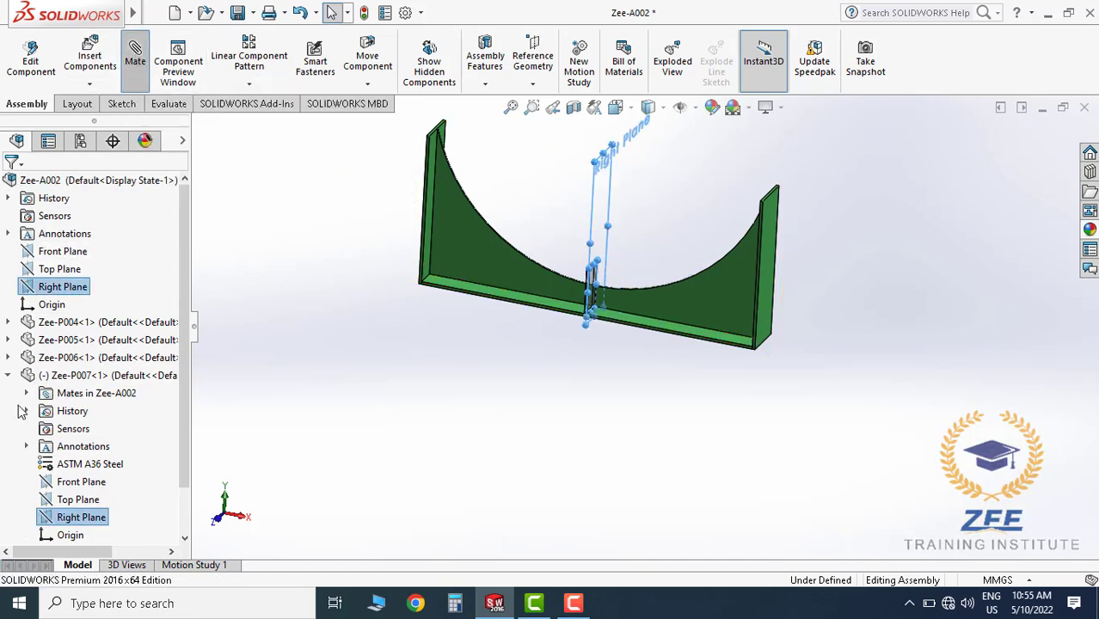
click(15, 494)
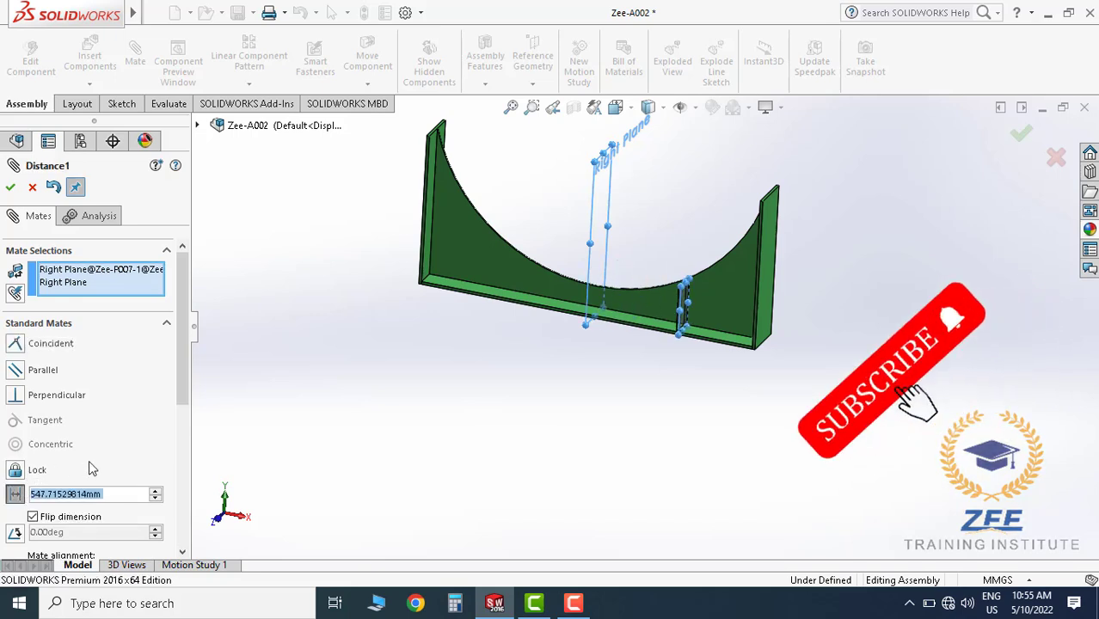
text(510)
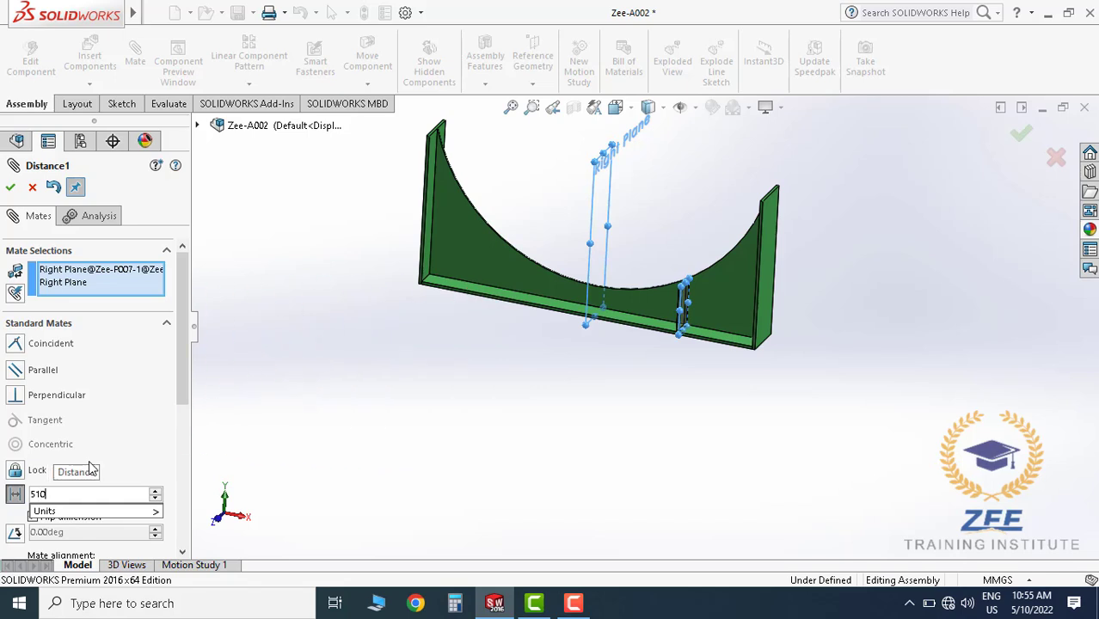
text(-8)
key(Return)
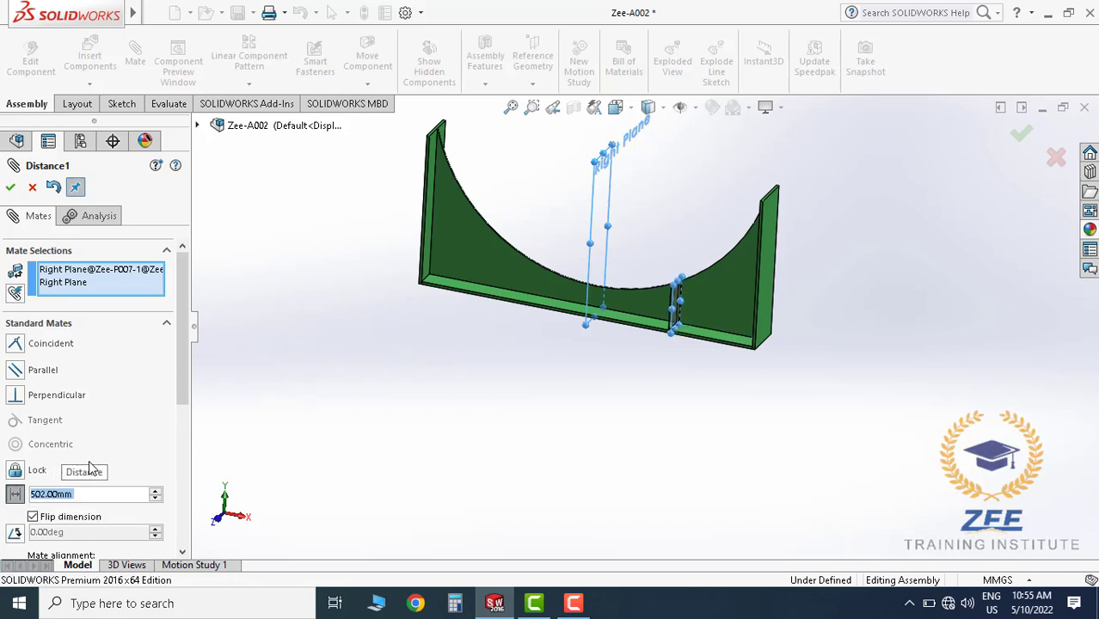
click(11, 188)
click(11, 187)
Edit the stiffener's distance mate to the assembly's Right Plane, setting it to 510+8 mm, giving 518 mm
scroll(679, 288, down, 6)
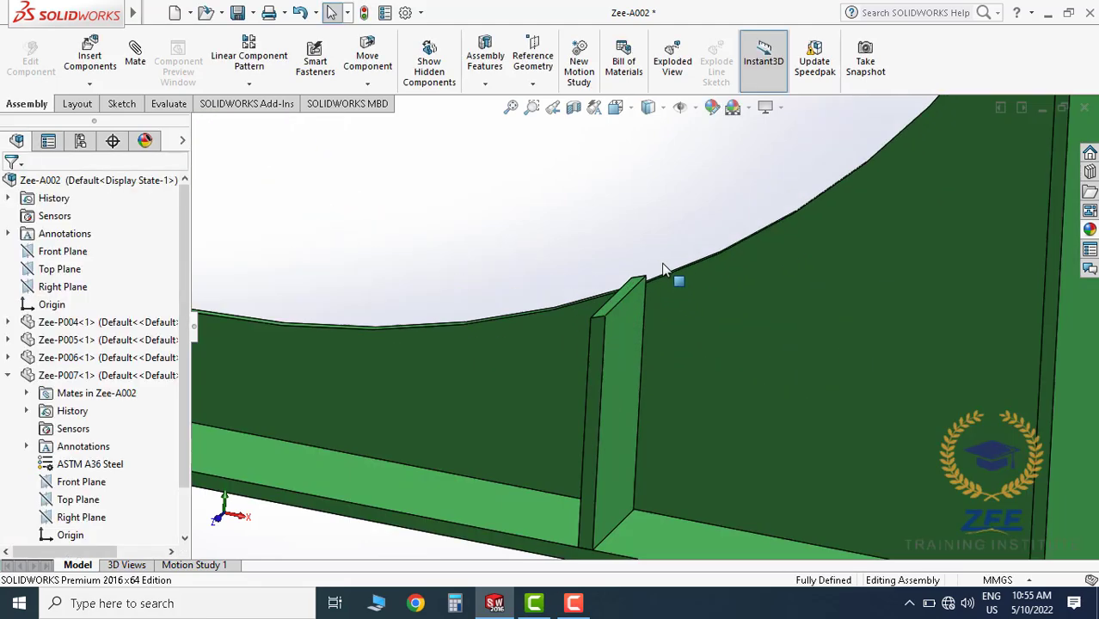
scroll(663, 270, down, 5)
mouse_move(652, 310)
middle_down()
mouse_move(708, 310)
mouse_move(641, 327)
middle_up()
scroll(641, 329, up, 6)
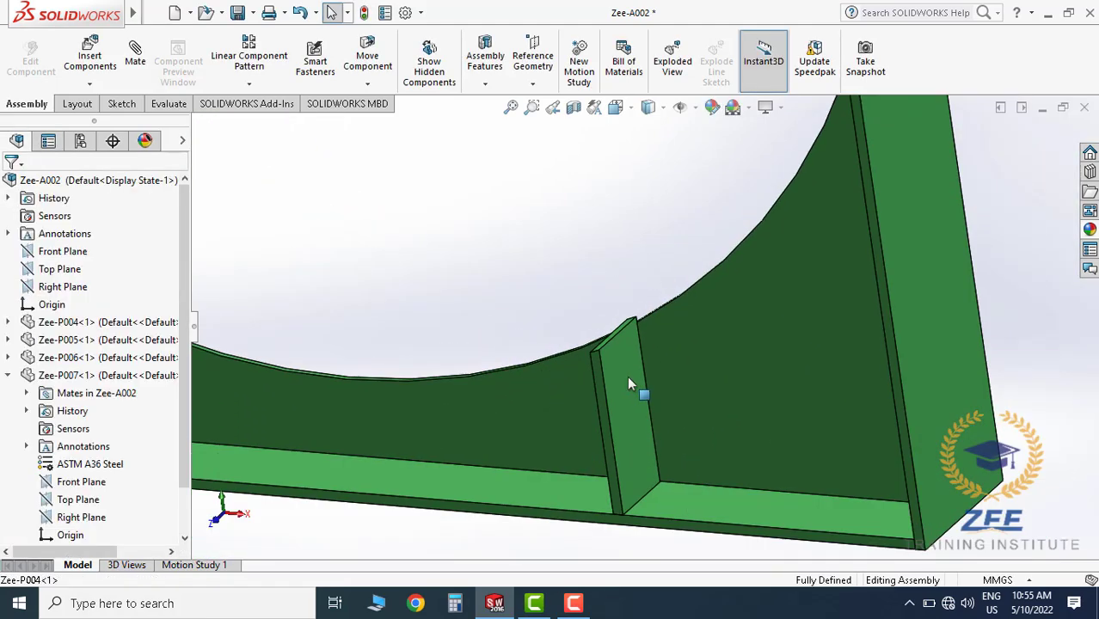
scroll(628, 384, up, 3)
click(632, 378)
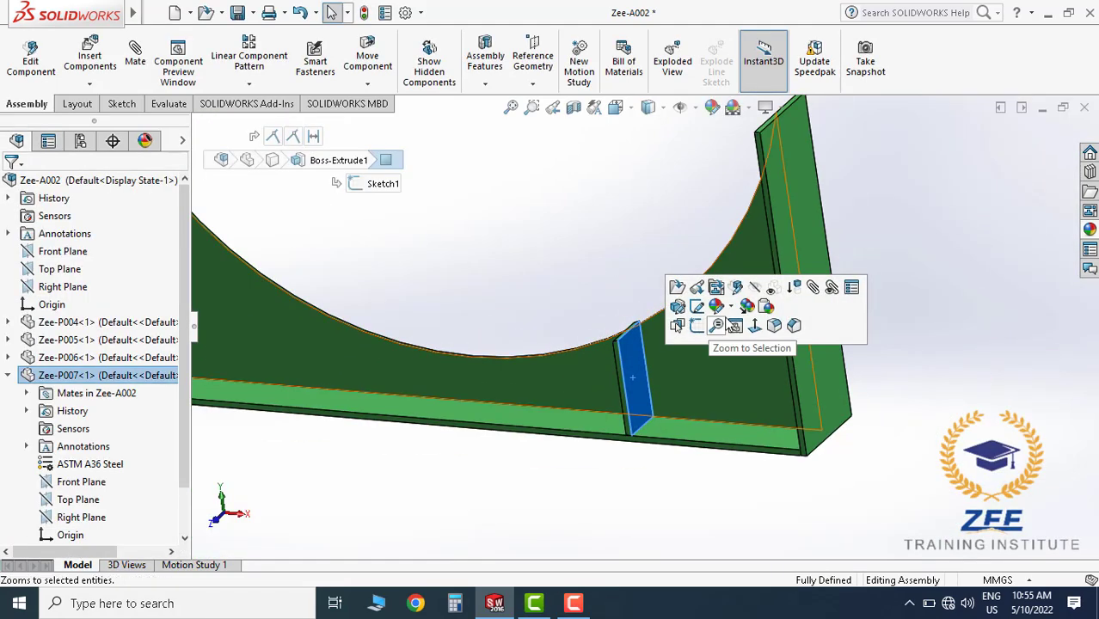
click(831, 287)
click(129, 243)
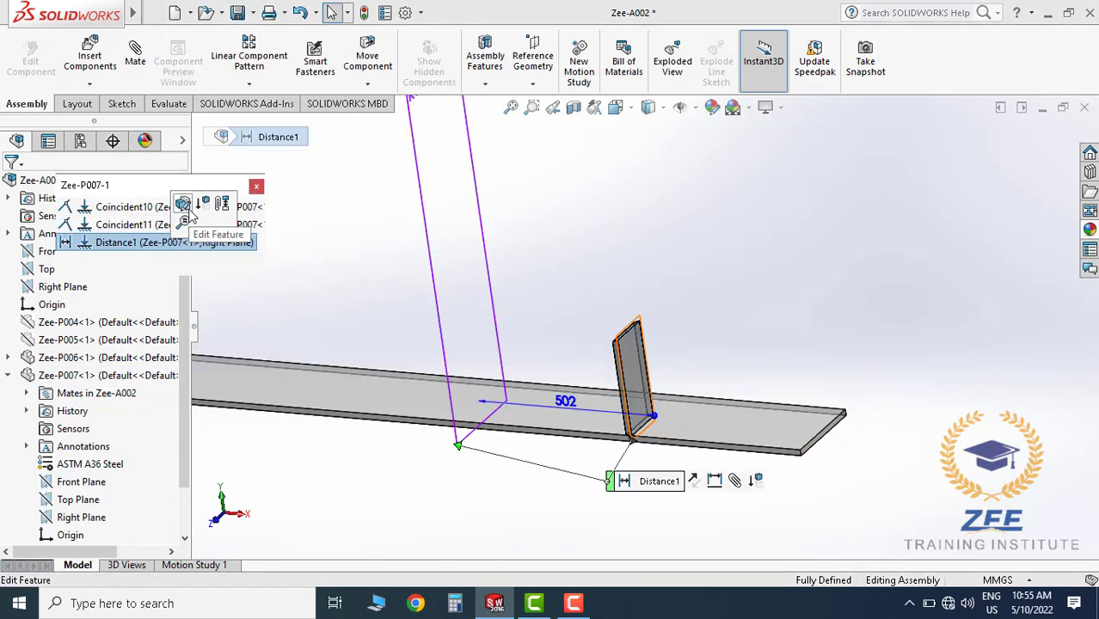
click(185, 206)
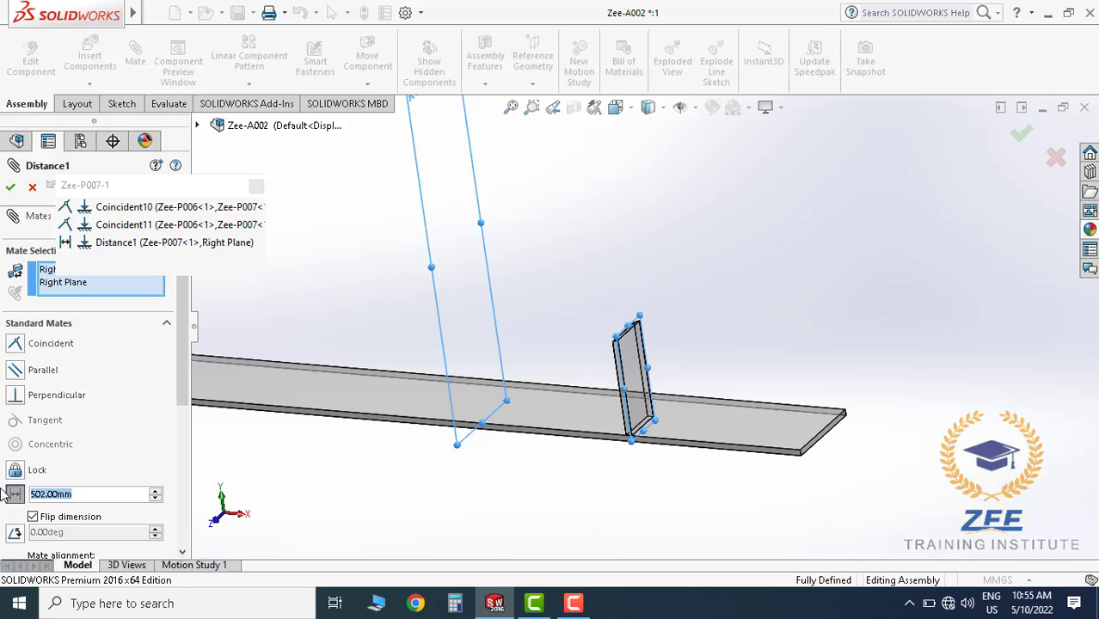
text(5)
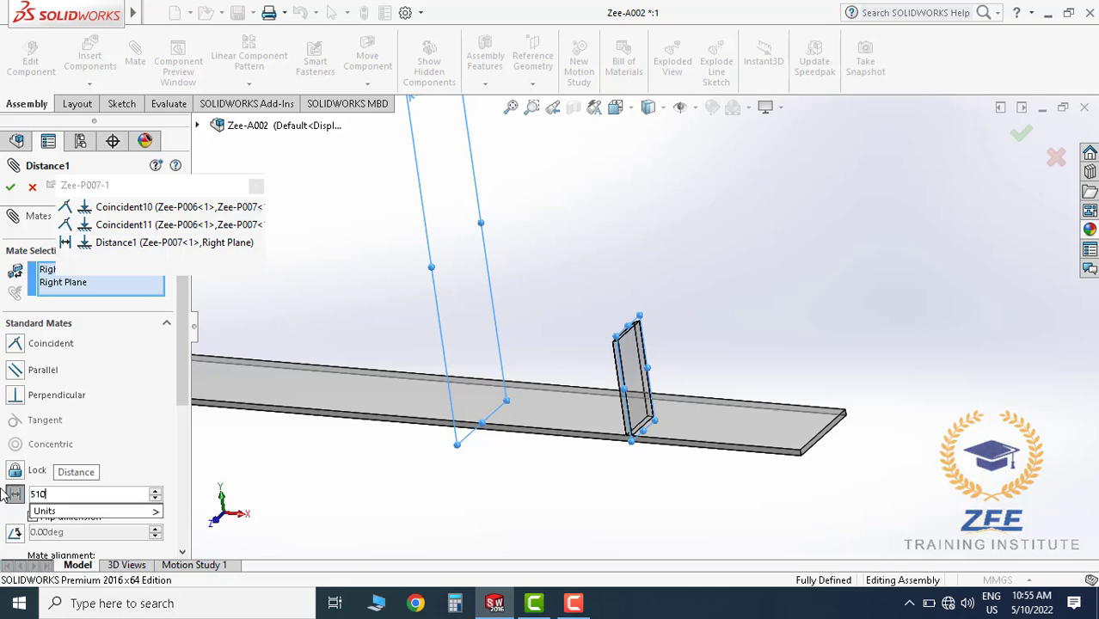
text(10)
key(Return)
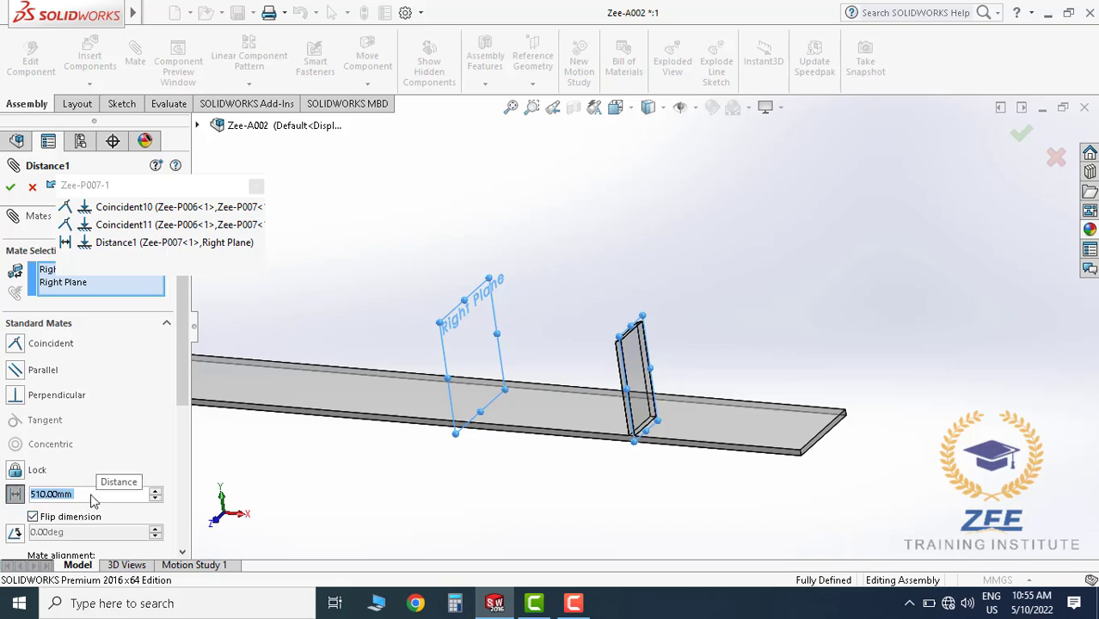
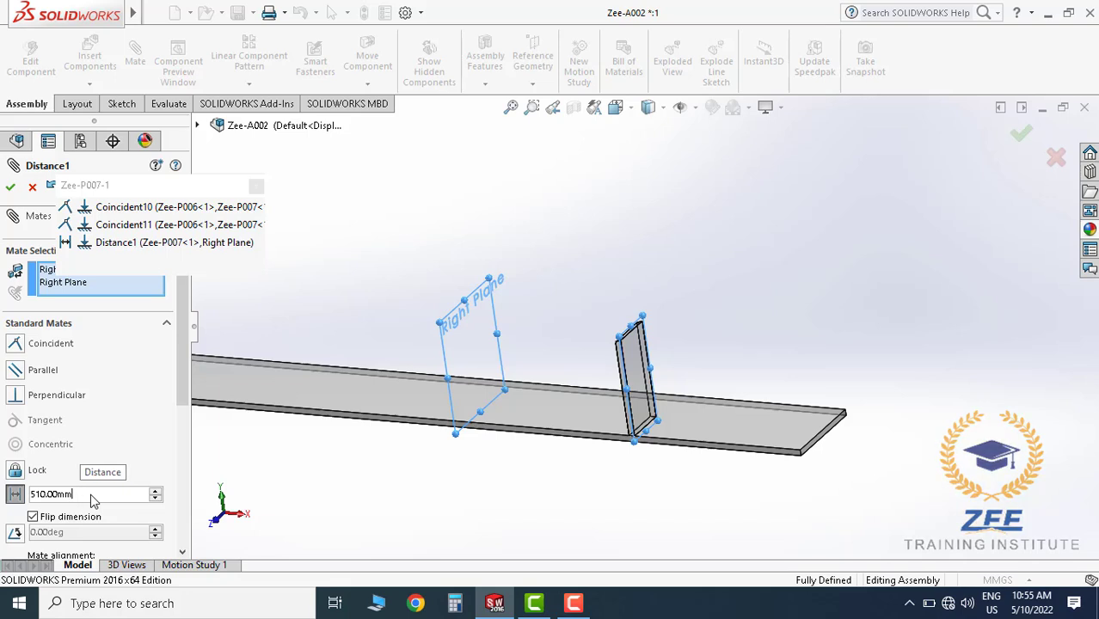
text(+8)
key(Return)
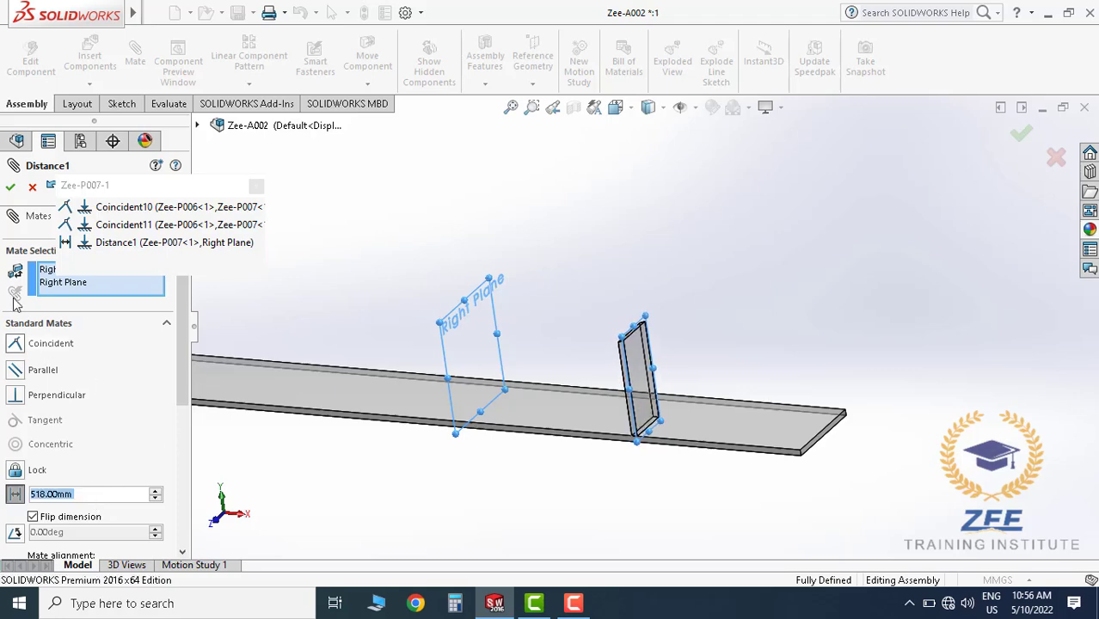
click(10, 186)
click(11, 186)
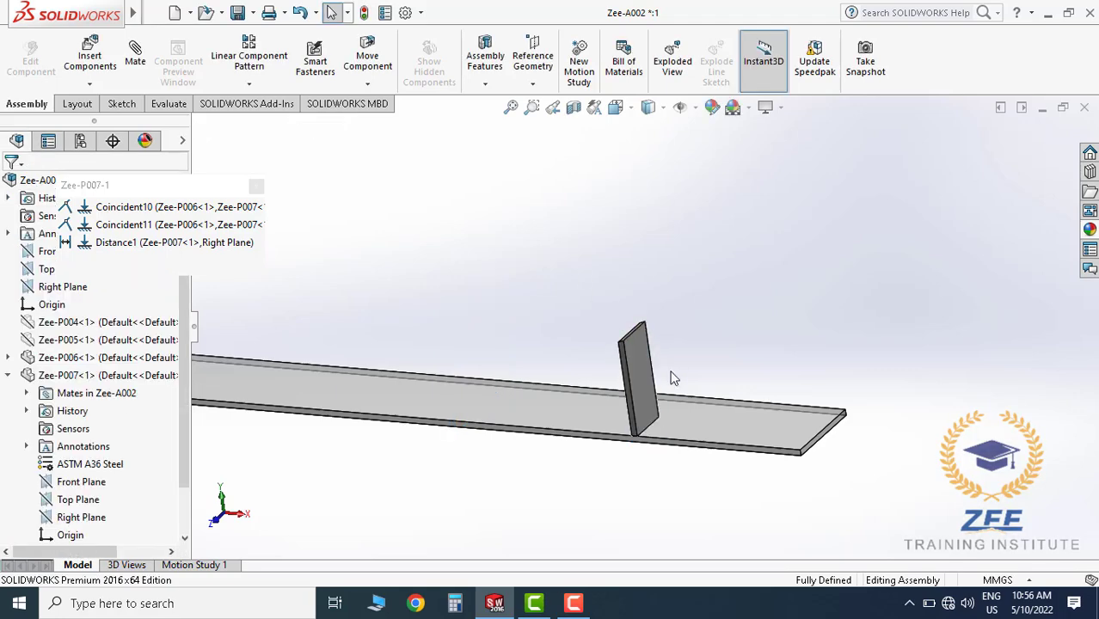
scroll(670, 372, down, 2)
click(255, 186)
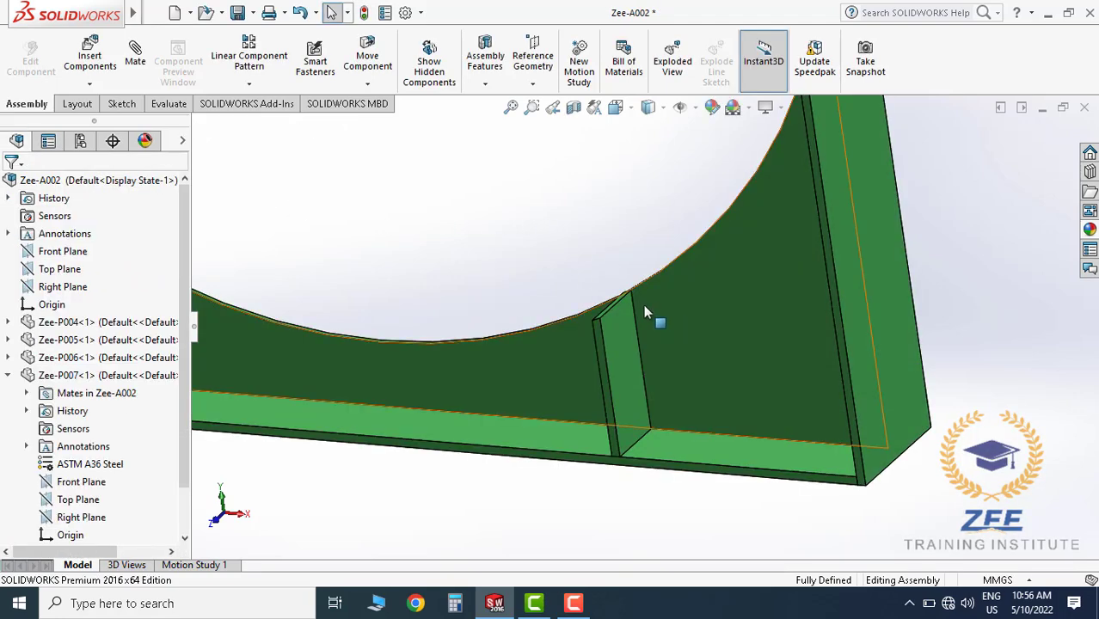
Mirror the stiffener Zee-P007 about the assembly's Right Plane
scroll(643, 301, down, 8)
middle_drag(604, 285, 553, 429)
scroll(594, 374, up, 5)
scroll(553, 431, up, 3)
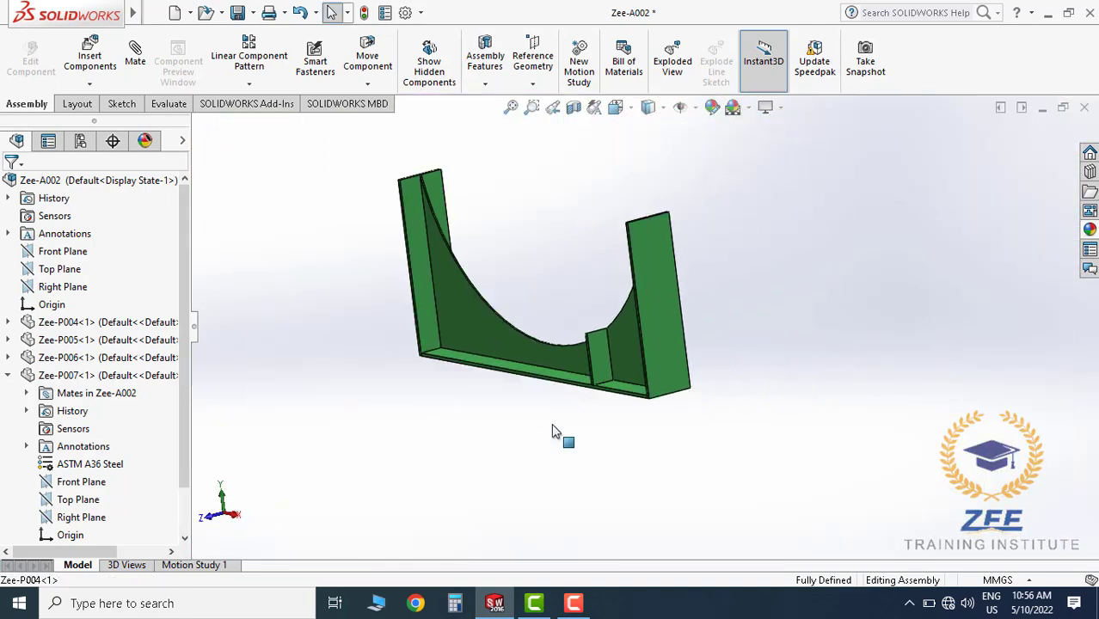
middle_drag(585, 356, 395, 378)
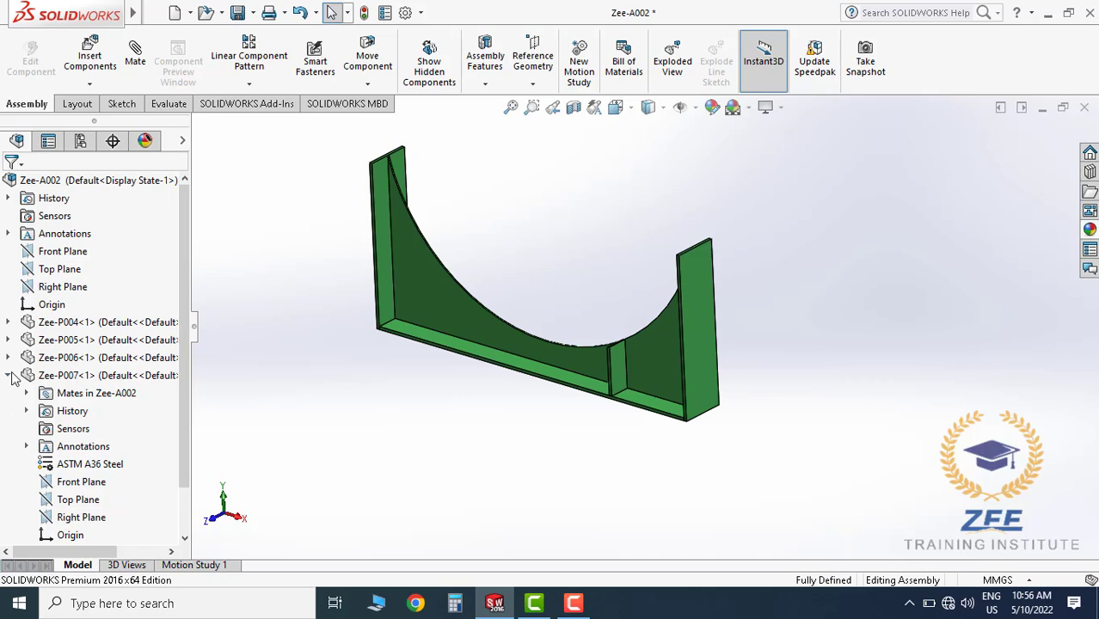
click(8, 376)
click(67, 286)
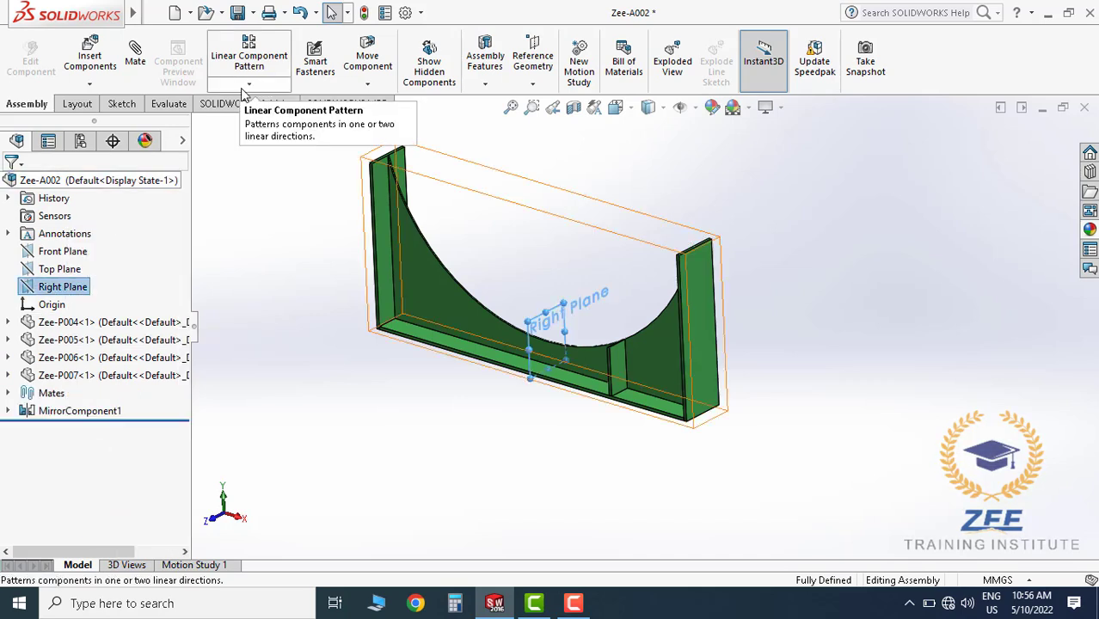
click(249, 84)
click(283, 217)
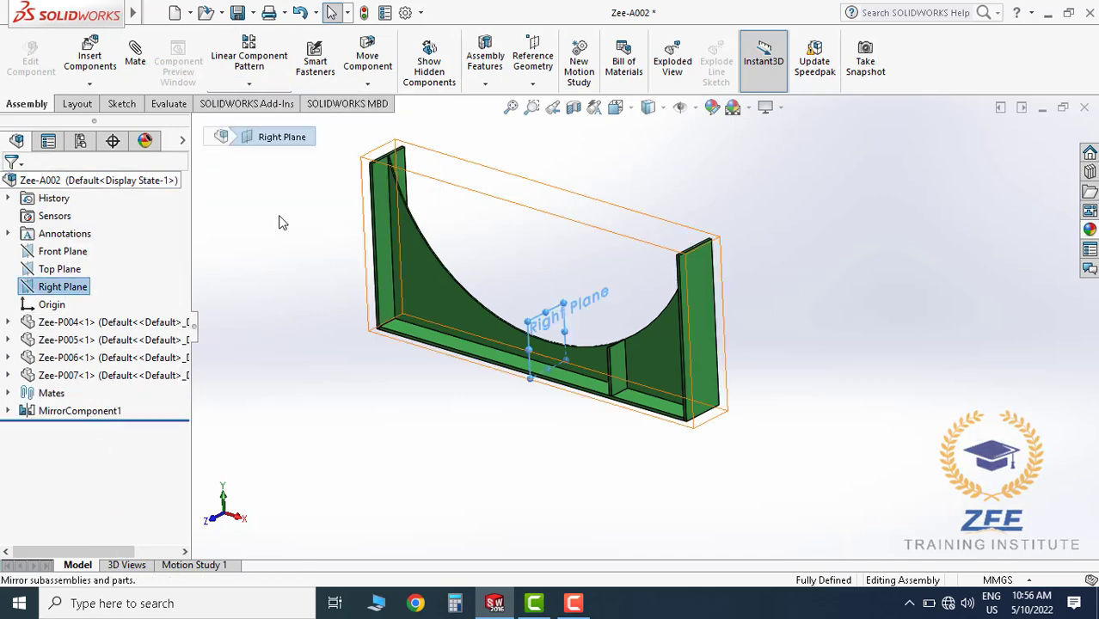
click(614, 374)
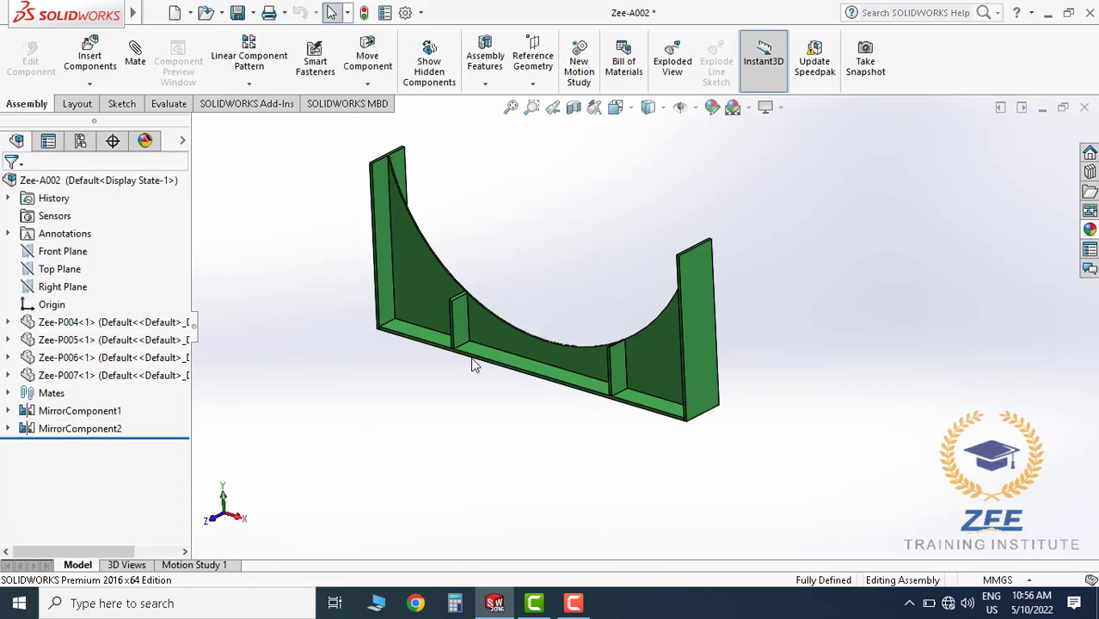
Mirror both Zee-P007 stiffeners about the assembly's Front Plane to the other side of the curved saddle plate
middle_drag(471, 359, 494, 365)
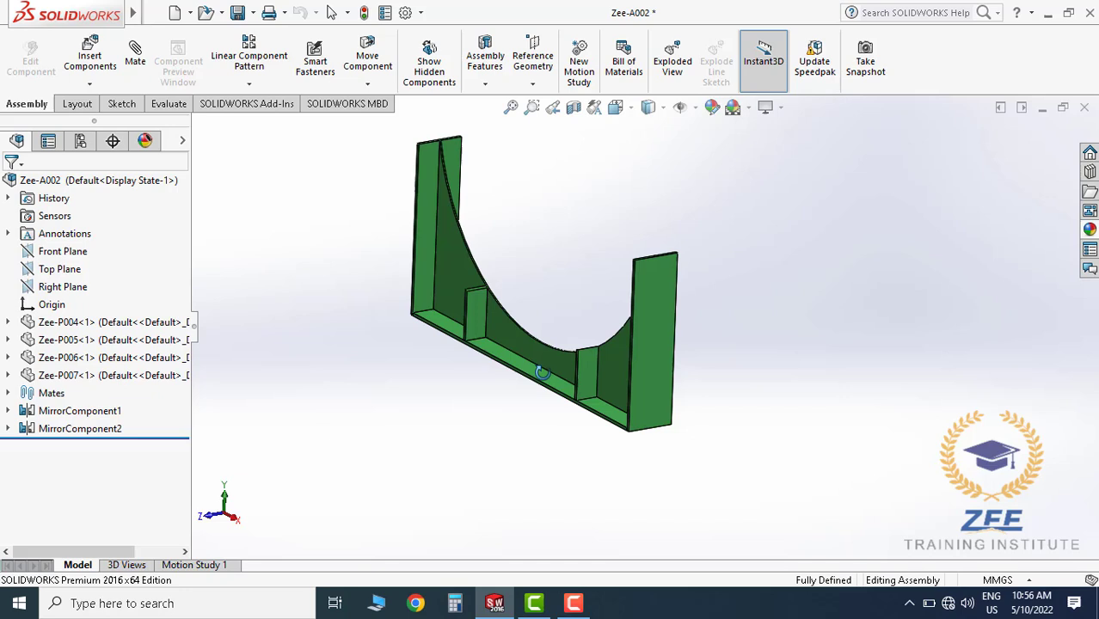
click(68, 252)
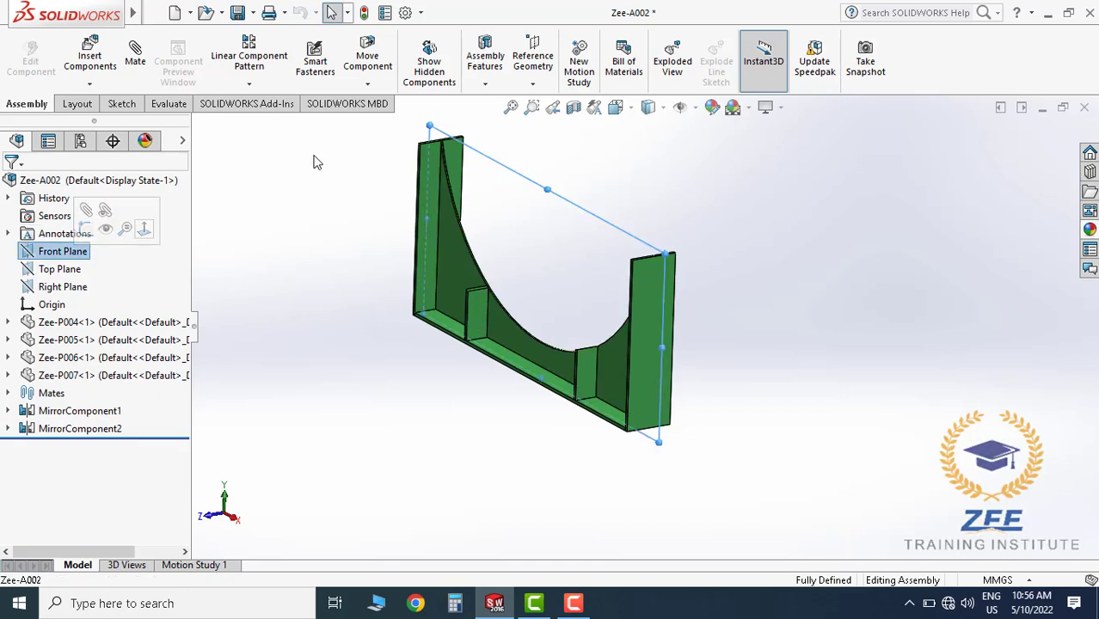
click(249, 86)
click(258, 218)
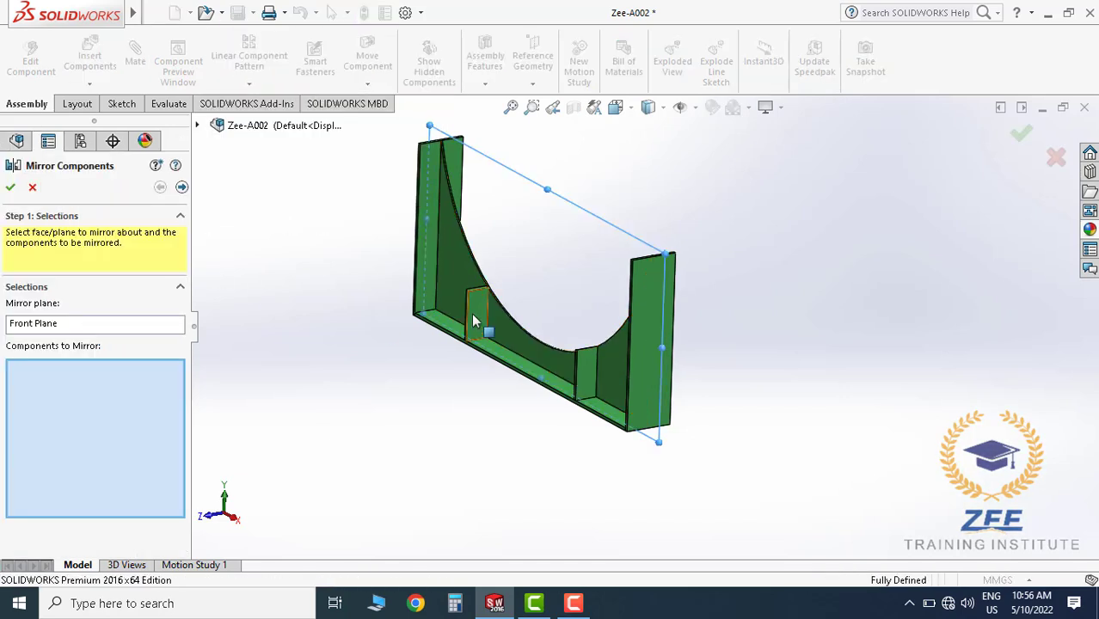
click(581, 389)
click(560, 389)
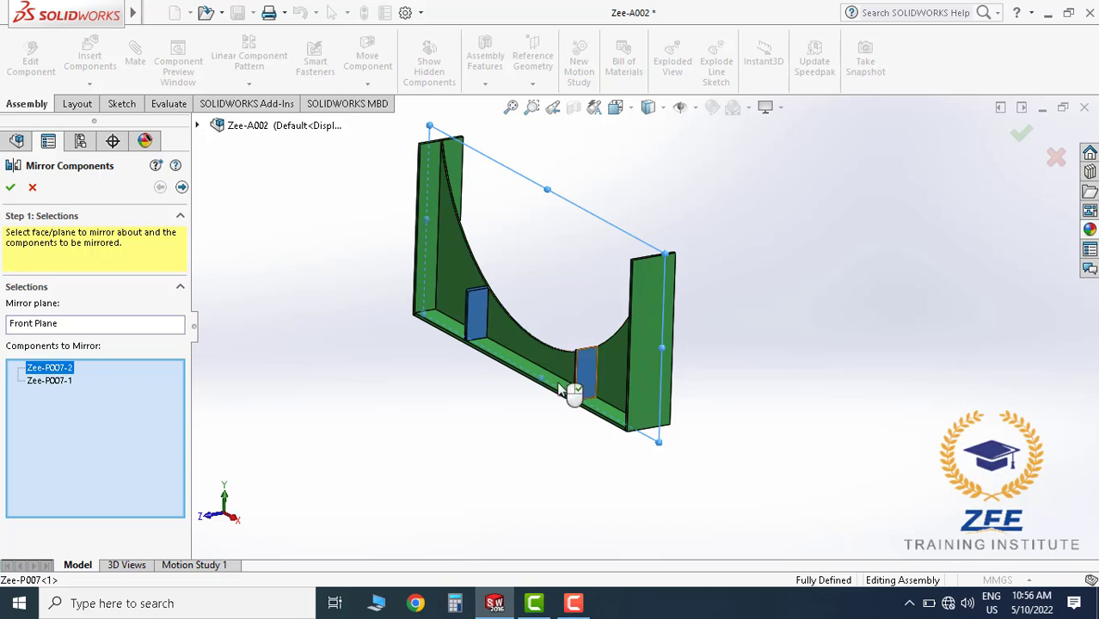
click(11, 188)
Save the saddle assembly Zee-A002 and close it
middle_drag(586, 433, 646, 380)
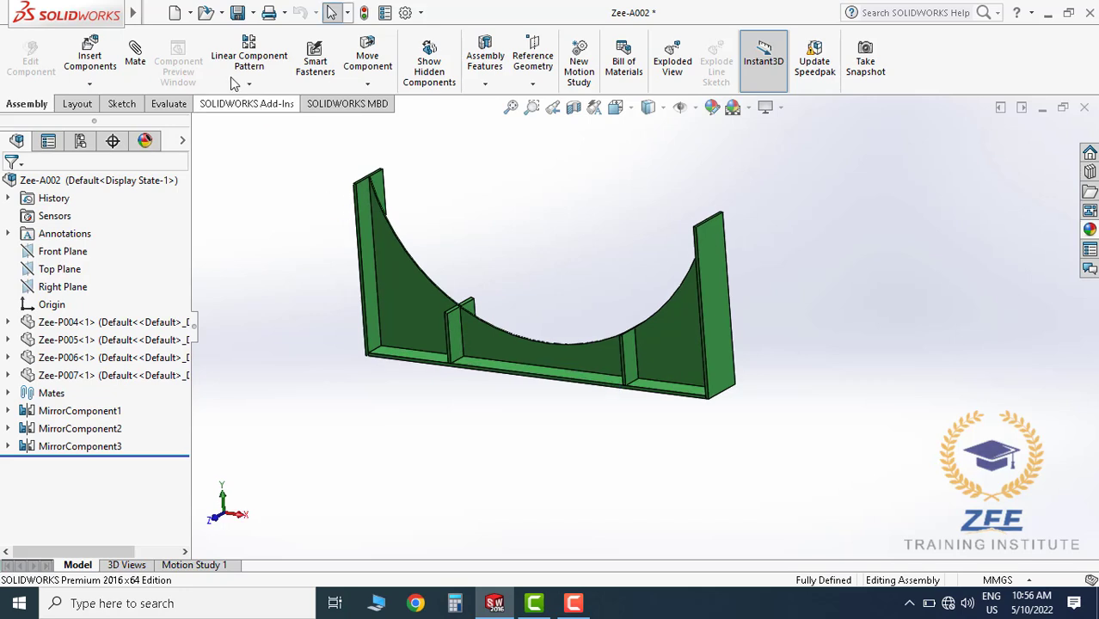
click(237, 12)
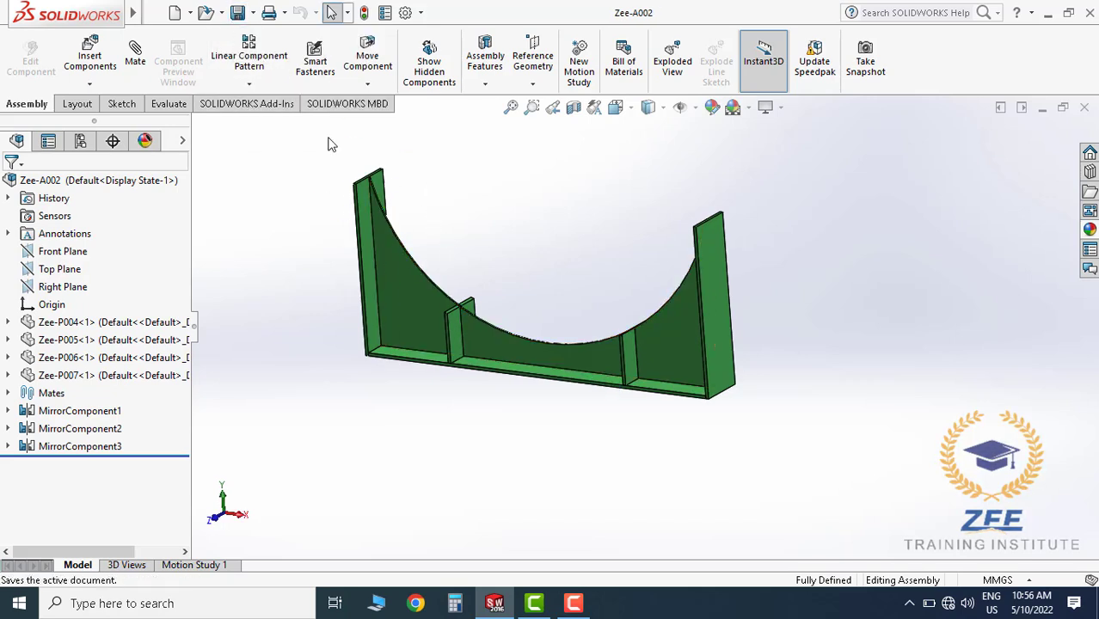
middle_drag(627, 335, 710, 343)
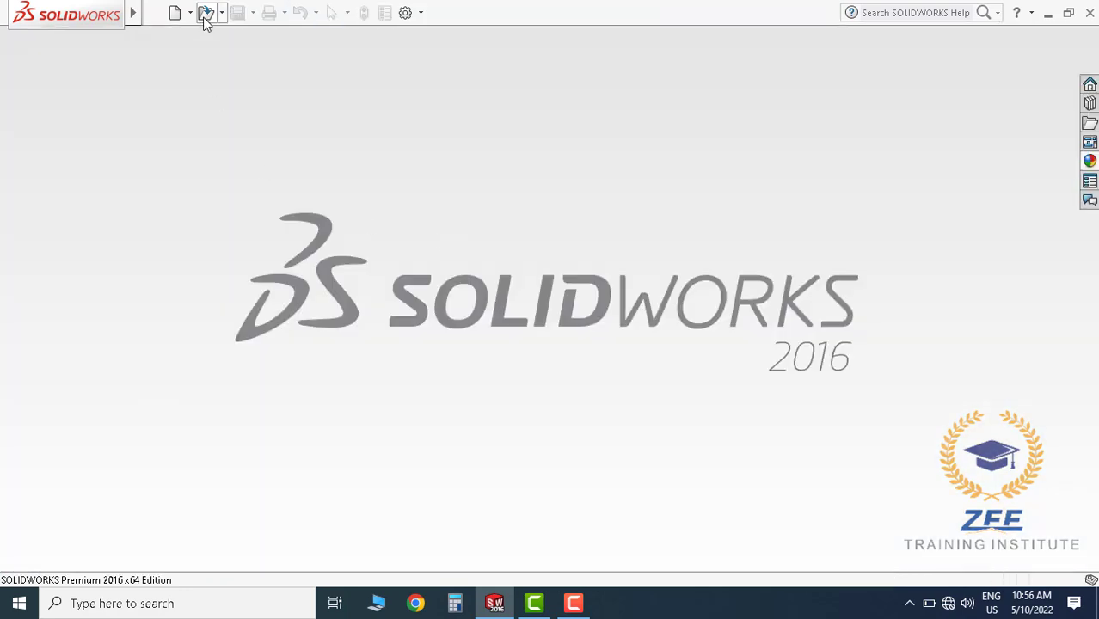
Open the tank assembly Zee-A001 from the Acid Tank folder, with the file list filtered to assemblies
key(ctrl+o)
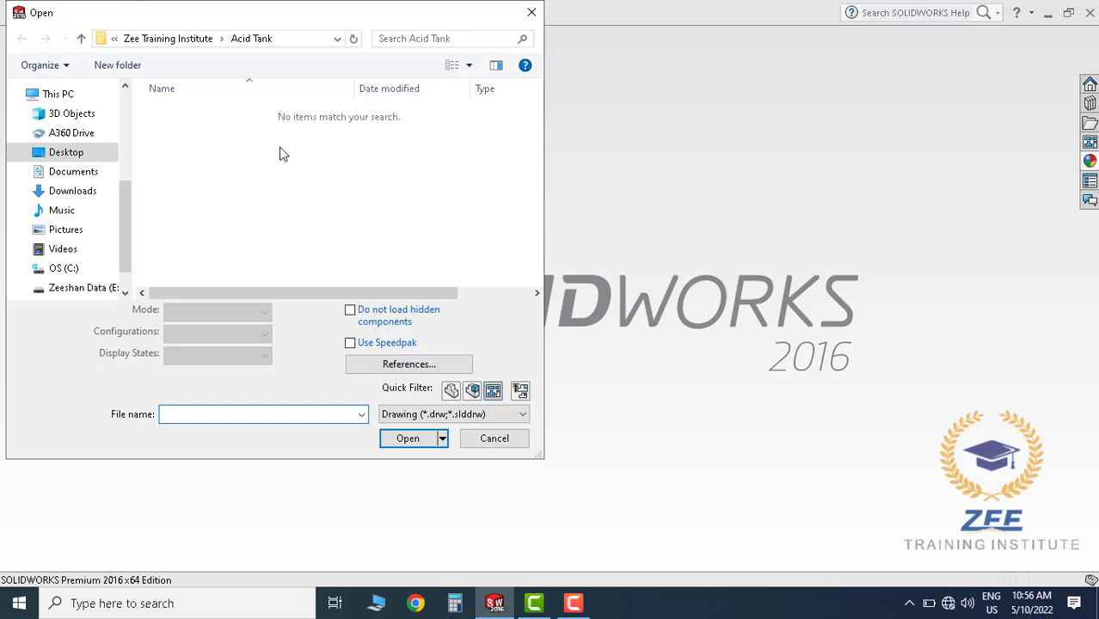
click(472, 391)
click(516, 414)
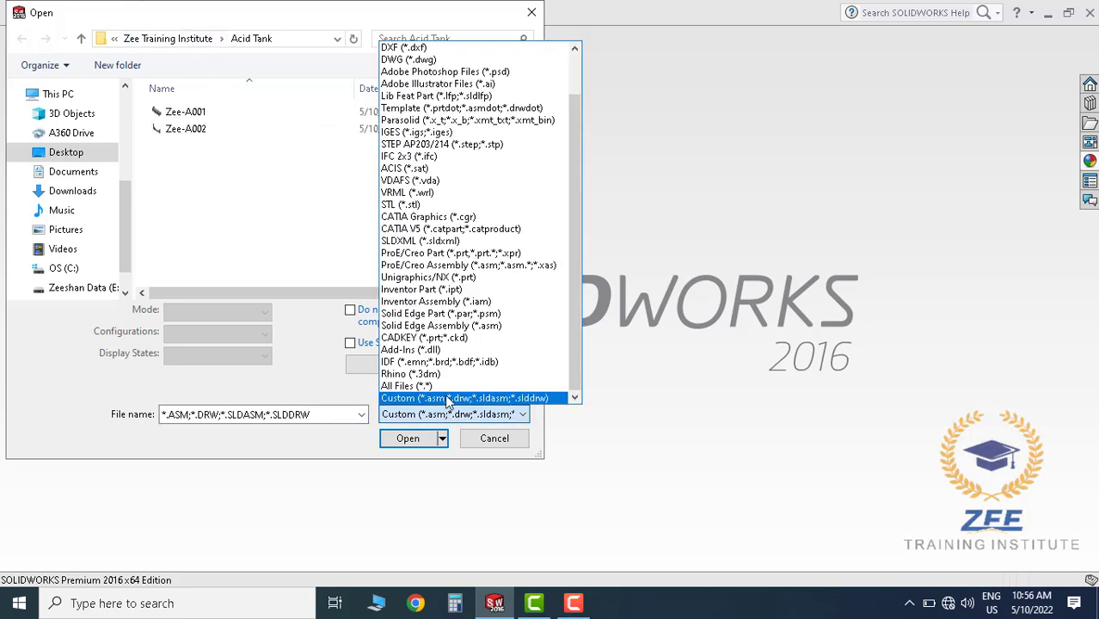
scroll(440, 146, up, 2)
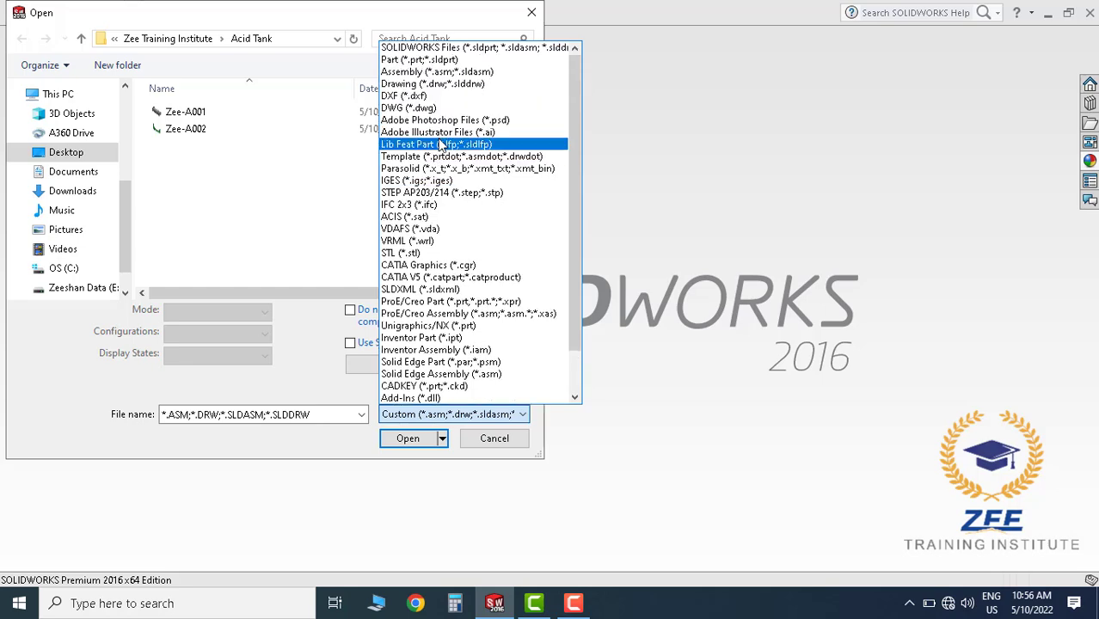
click(411, 72)
click(215, 117)
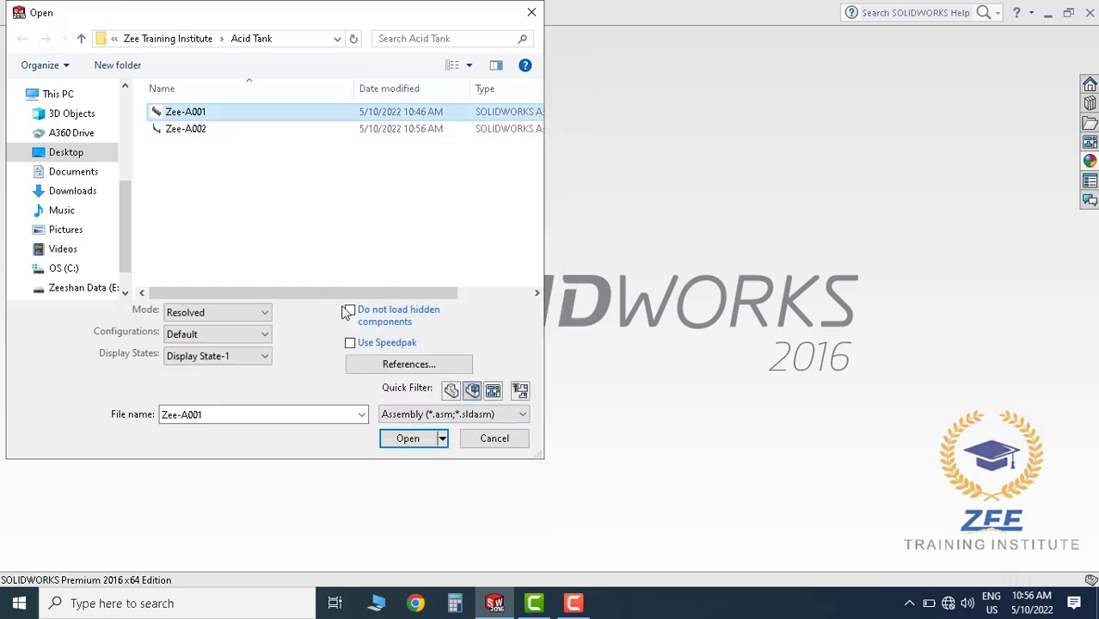
click(408, 439)
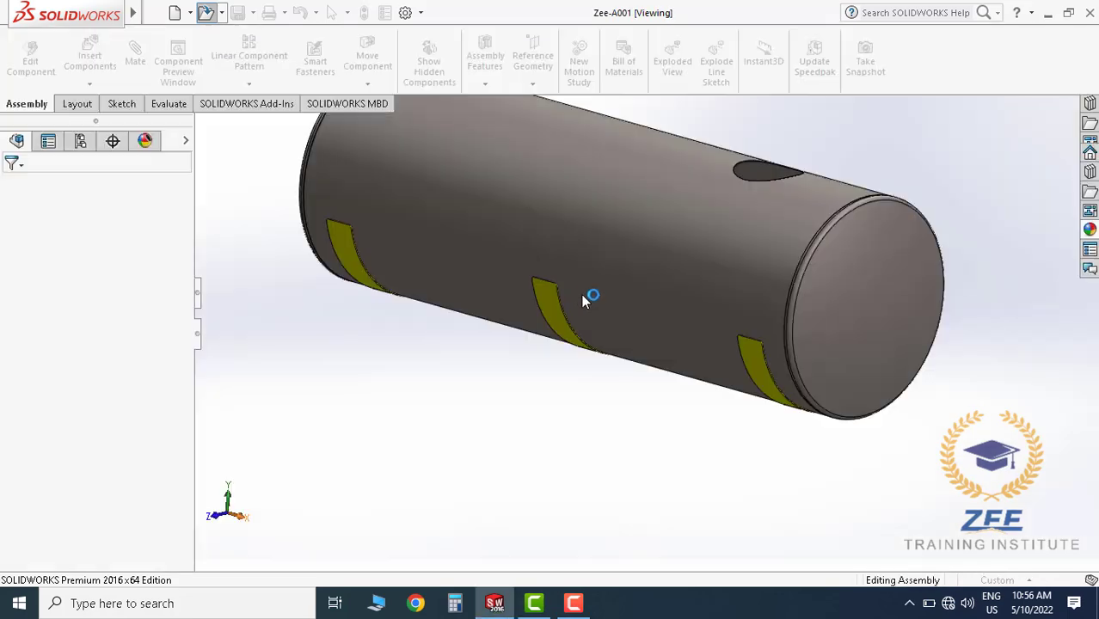
middle_drag(615, 273, 577, 288)
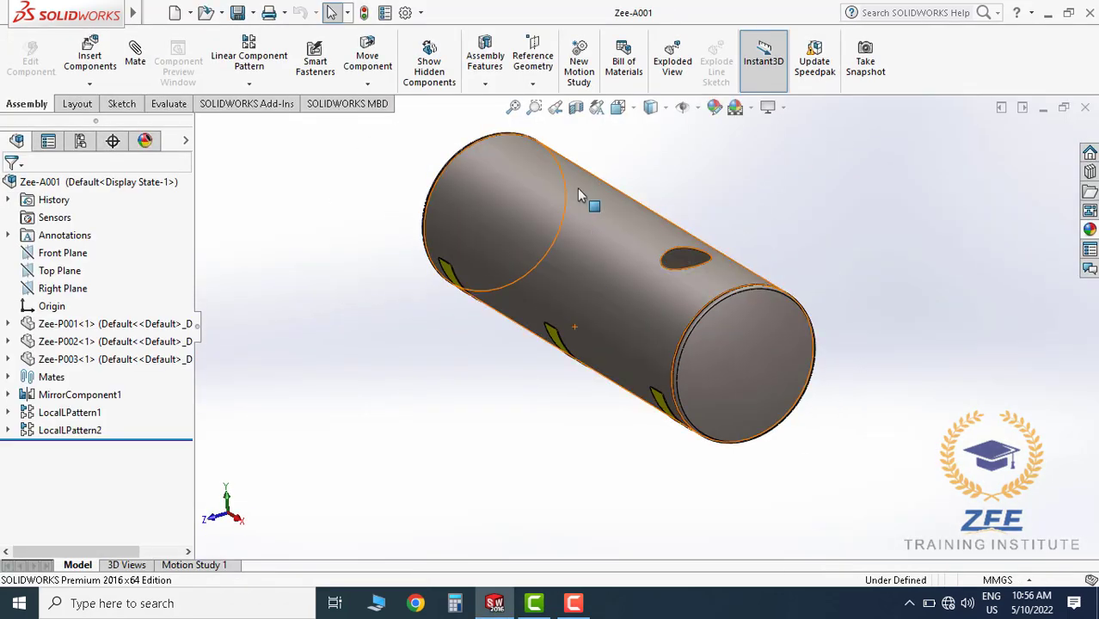
Cancel inserting a component and close assembly Zee-A001
click(91, 58)
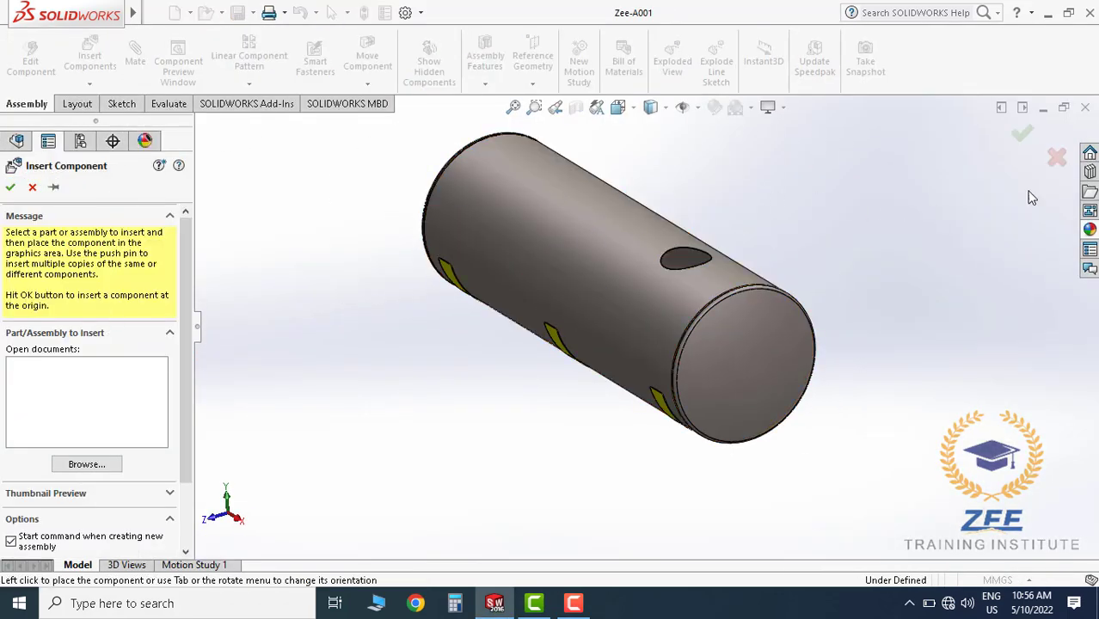
click(1055, 158)
middle_drag(745, 206, 885, 165)
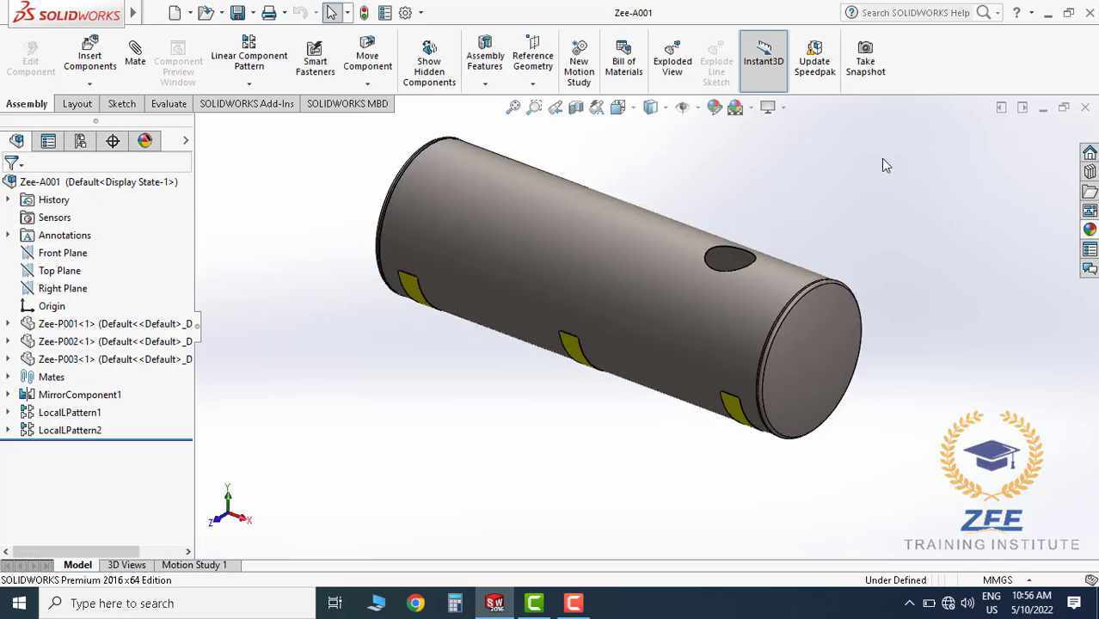
click(1086, 108)
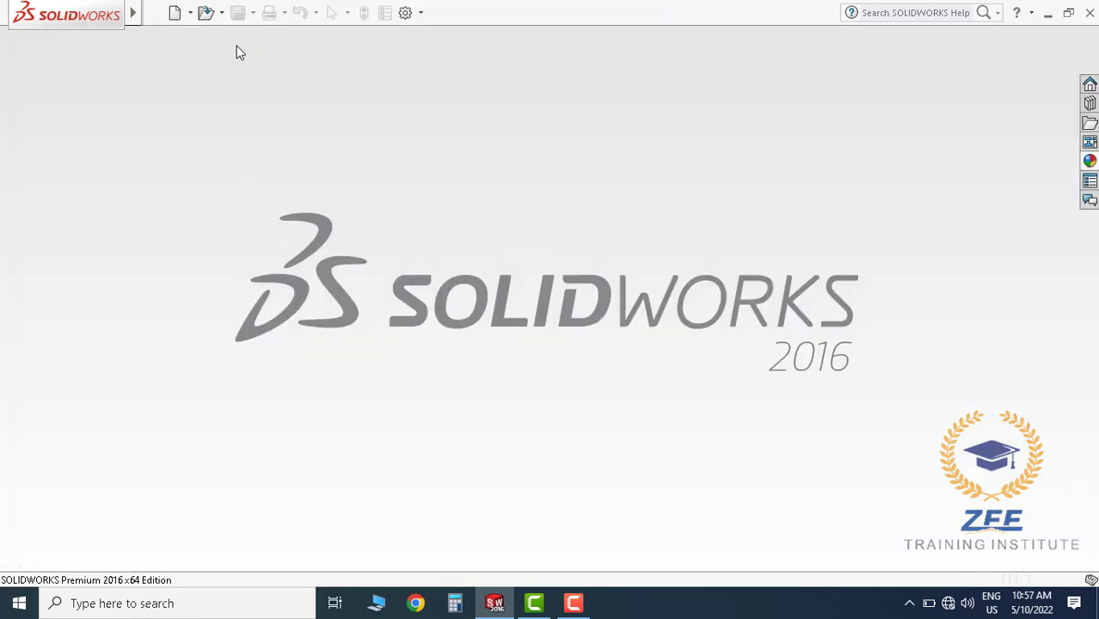
Create a new assembly and place the tank assembly Zee-A001 in it as the first component
click(204, 34)
click(428, 255)
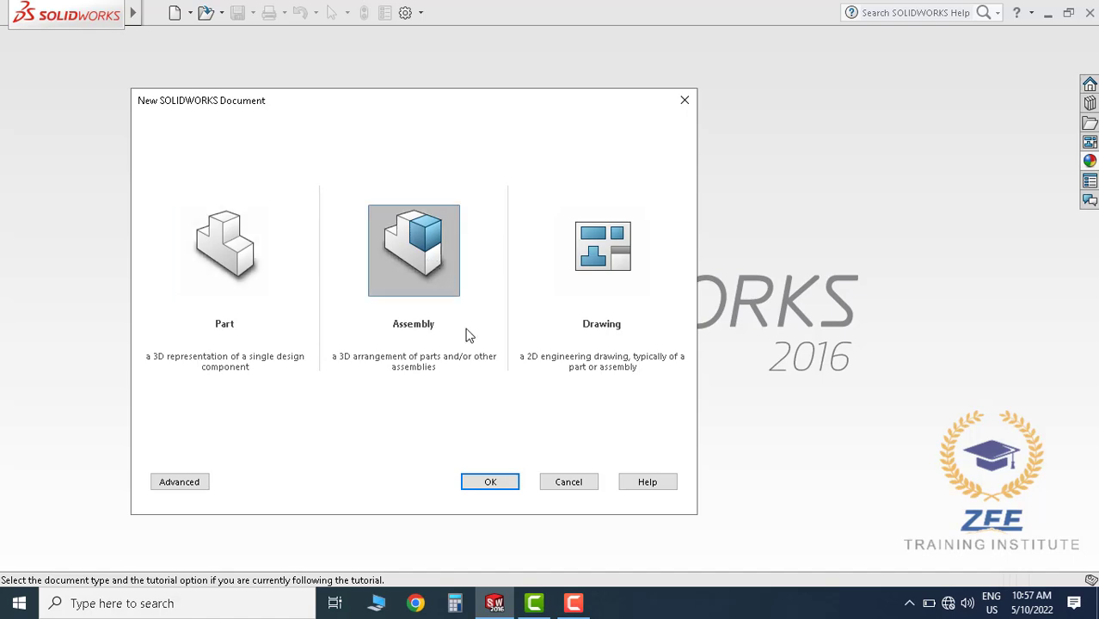
click(490, 483)
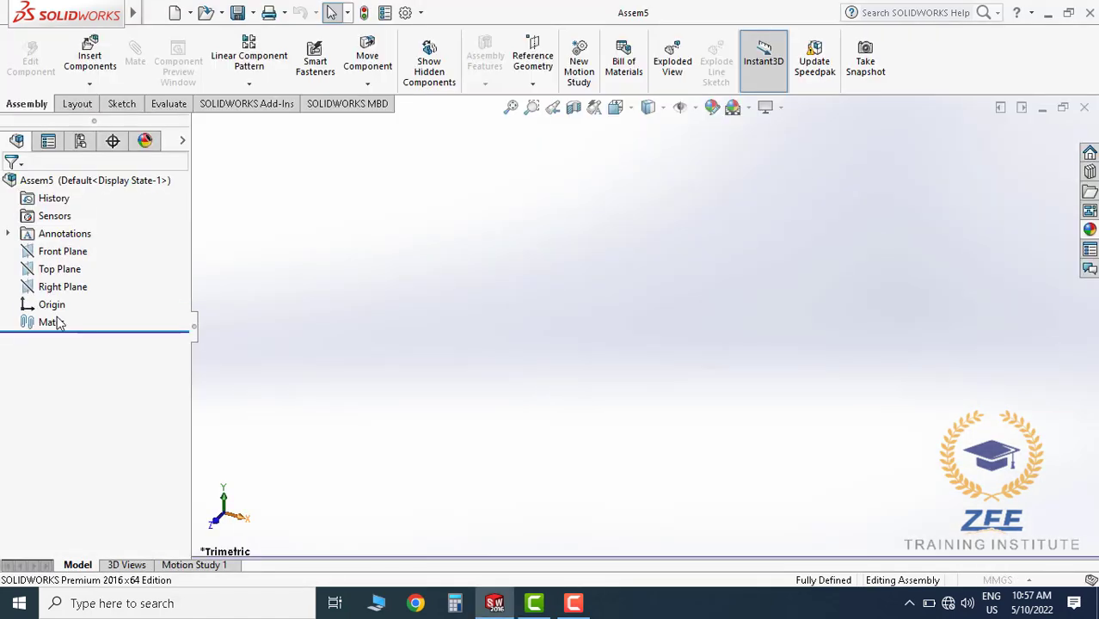
click(97, 480)
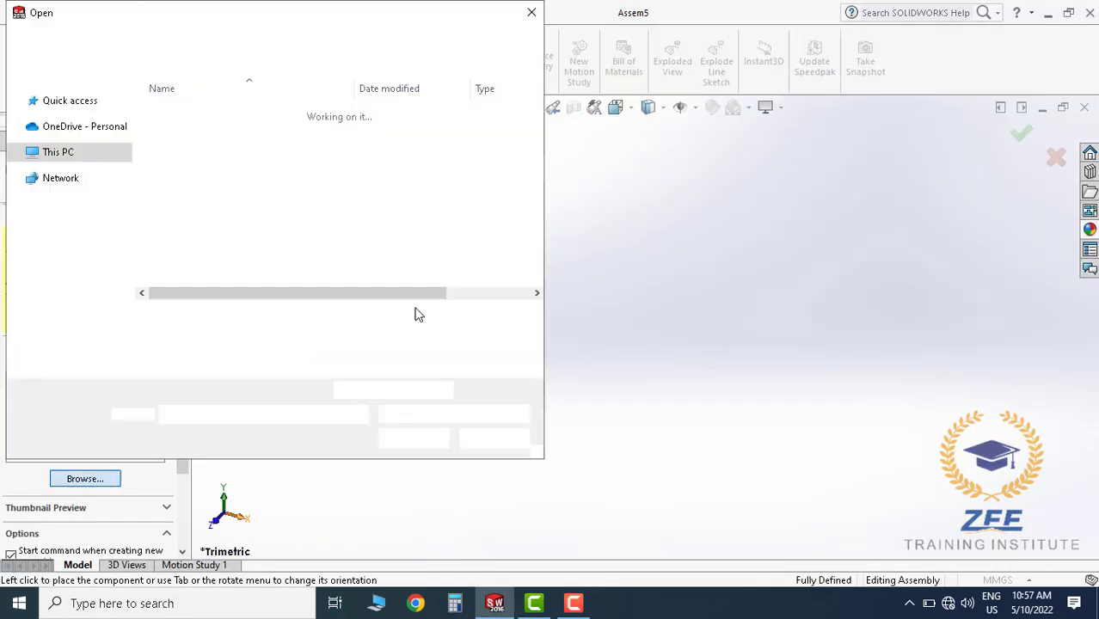
click(225, 113)
click(406, 440)
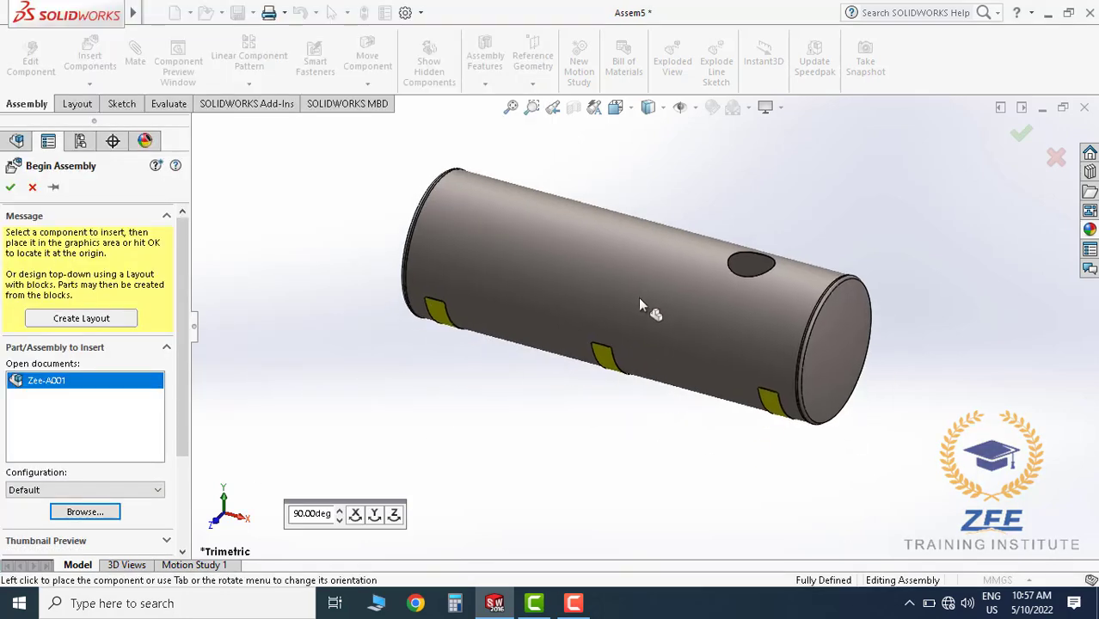
click(641, 297)
Float the fixed Zee-A001 subassembly so it can be mated
middle_drag(620, 342, 595, 241)
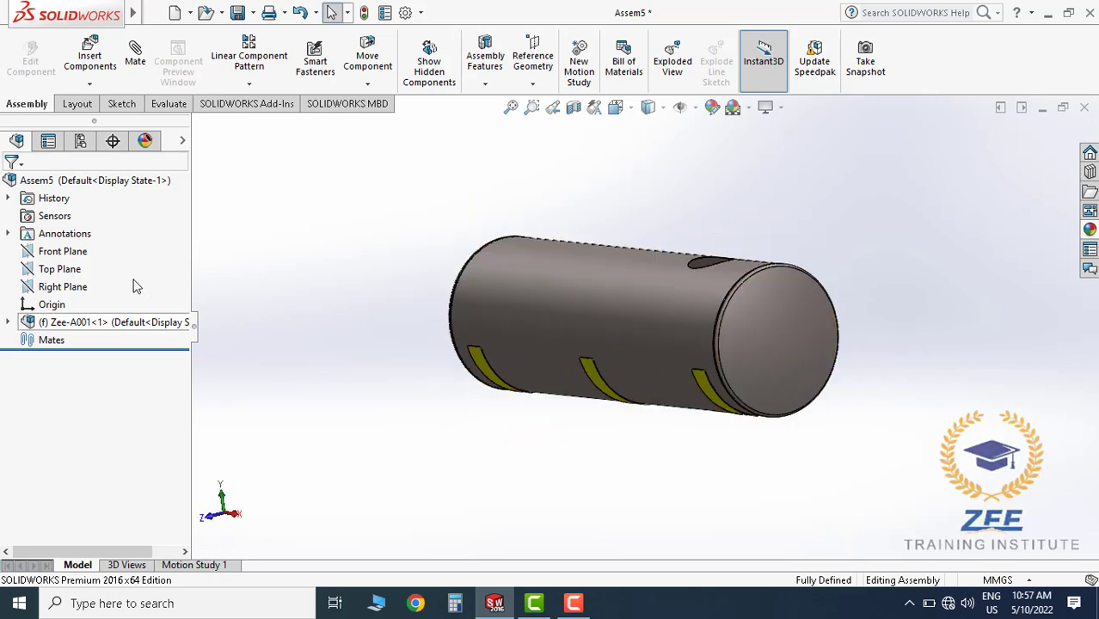
click(73, 257)
scroll(658, 335, up, 5)
scroll(650, 296, down, 5)
middle_drag(648, 295, 643, 330)
scroll(705, 322, up, 1)
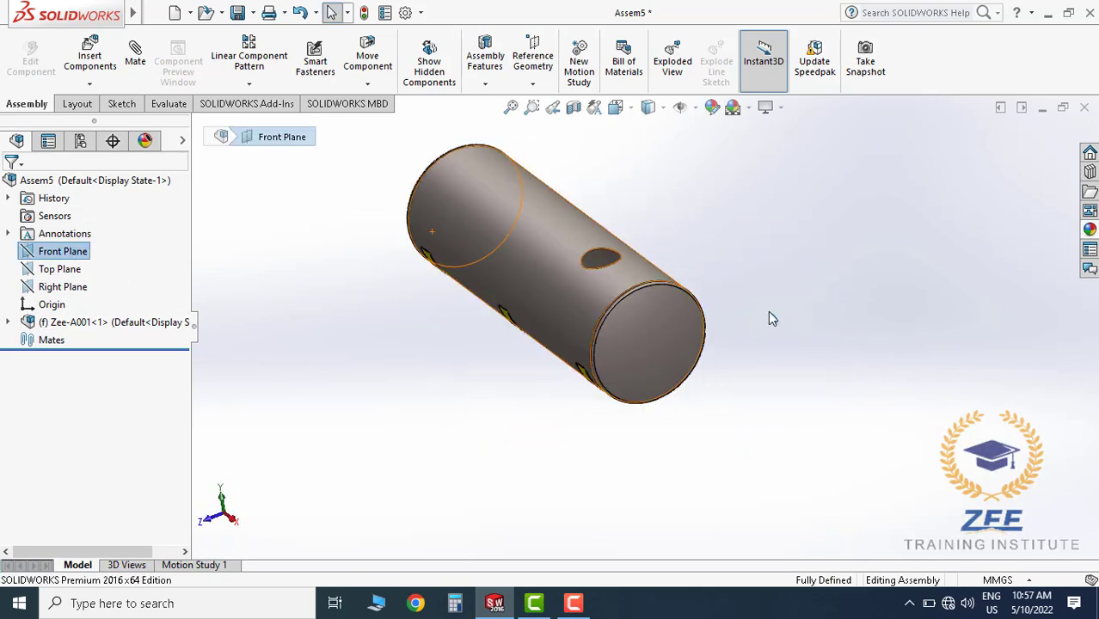
click(785, 422)
right_click(155, 323)
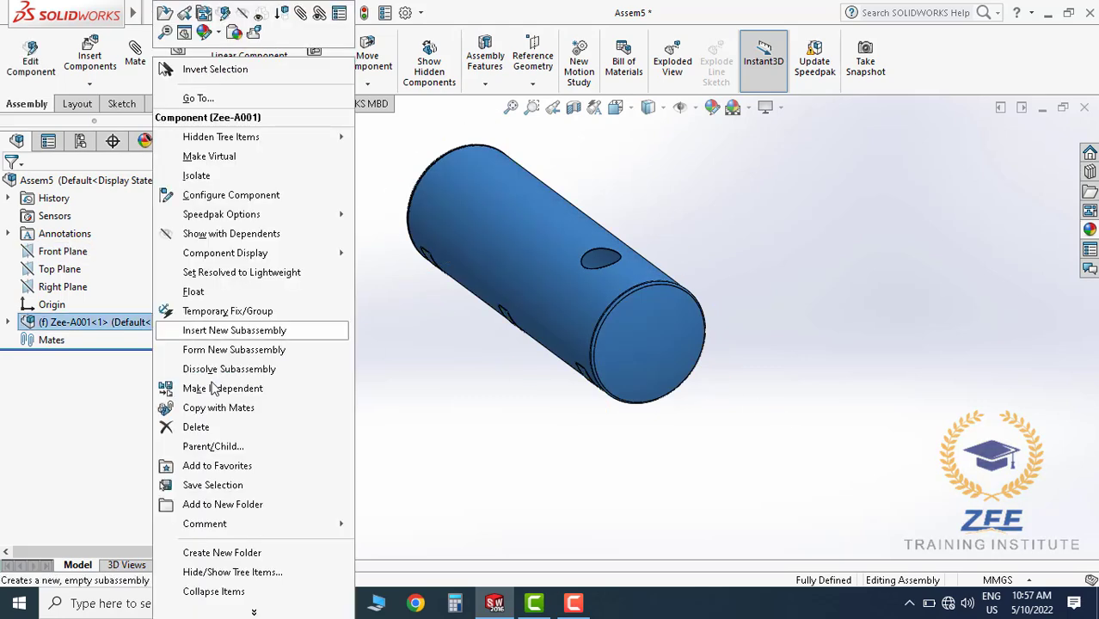
click(196, 292)
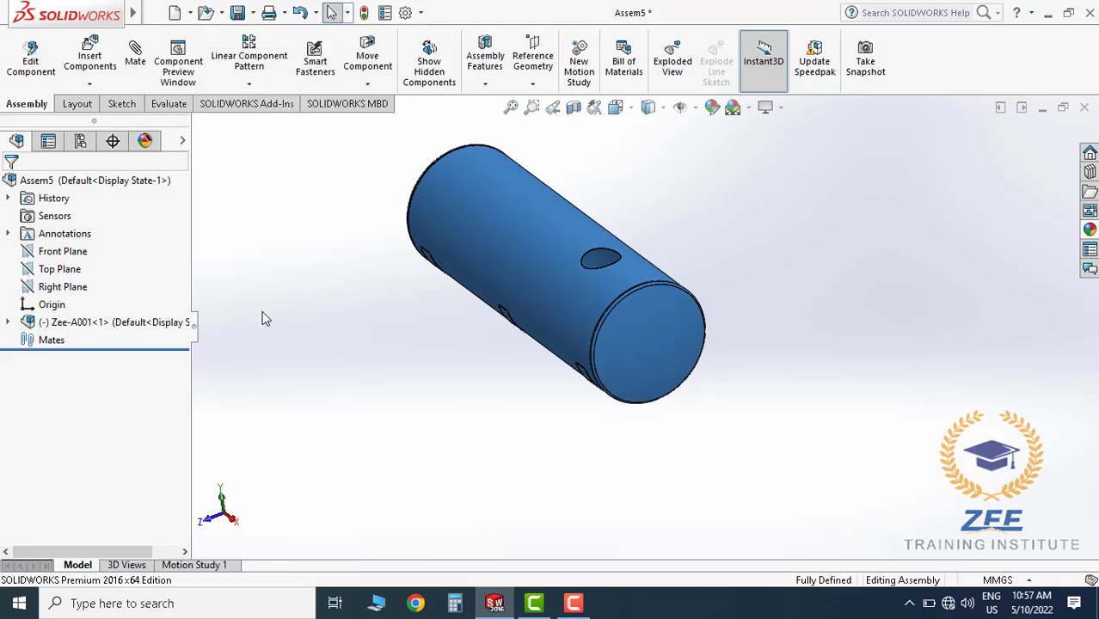
Mate Zee-A001's Front Plane coincident with the new assembly's Front Plane
click(8, 323)
click(81, 356)
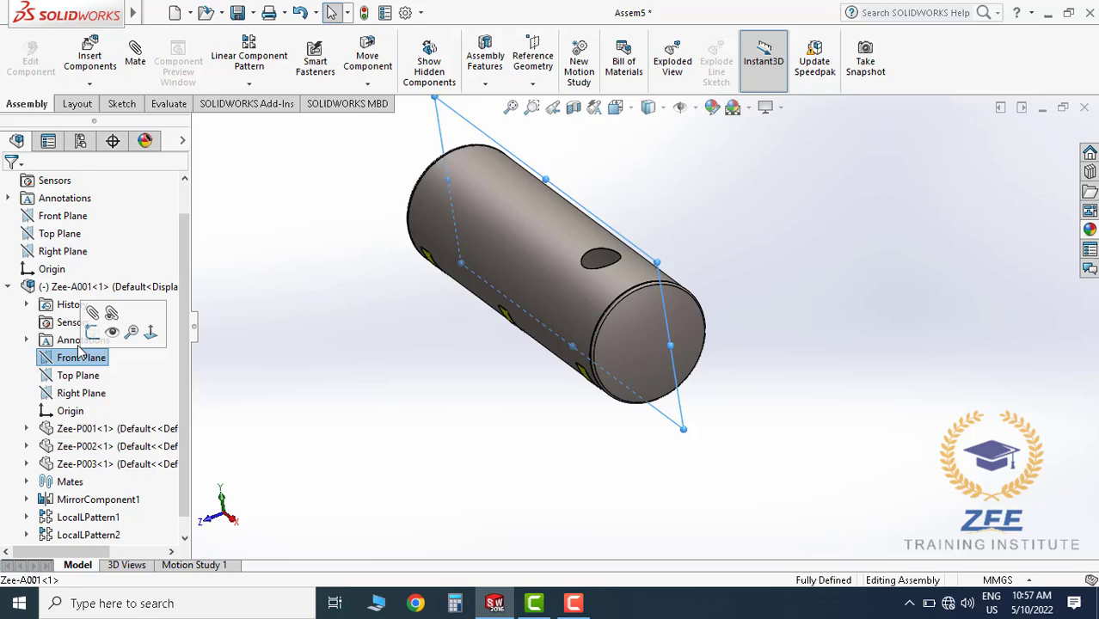
ctrl+click(60, 220)
click(135, 56)
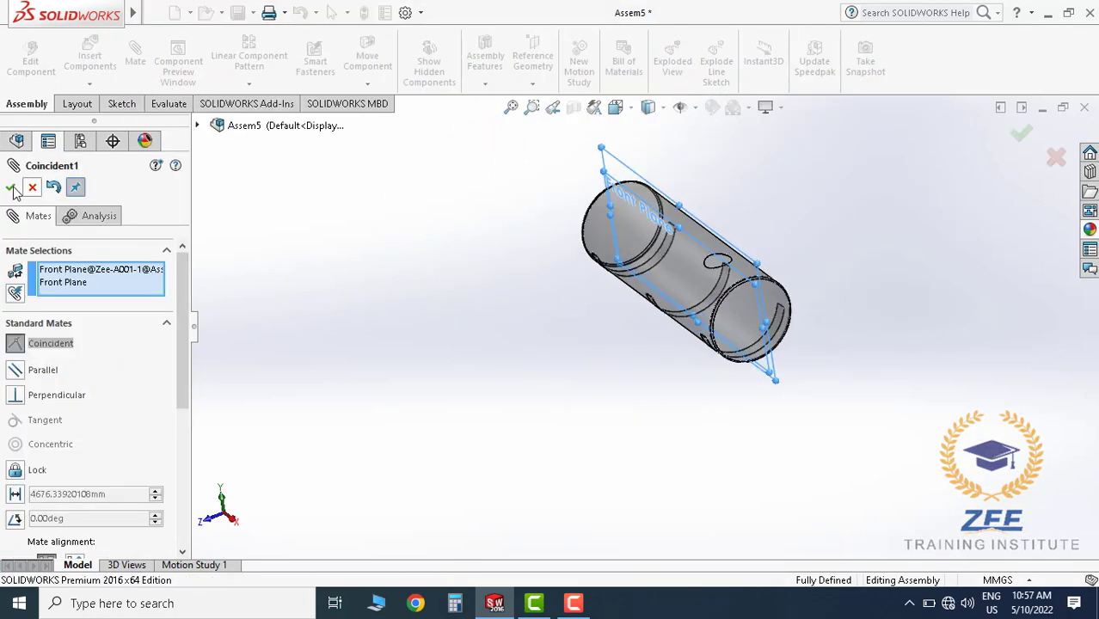
click(11, 188)
click(10, 188)
Mate Zee-A001's Top Plane coincident with the new assembly's Top Plane
click(60, 233)
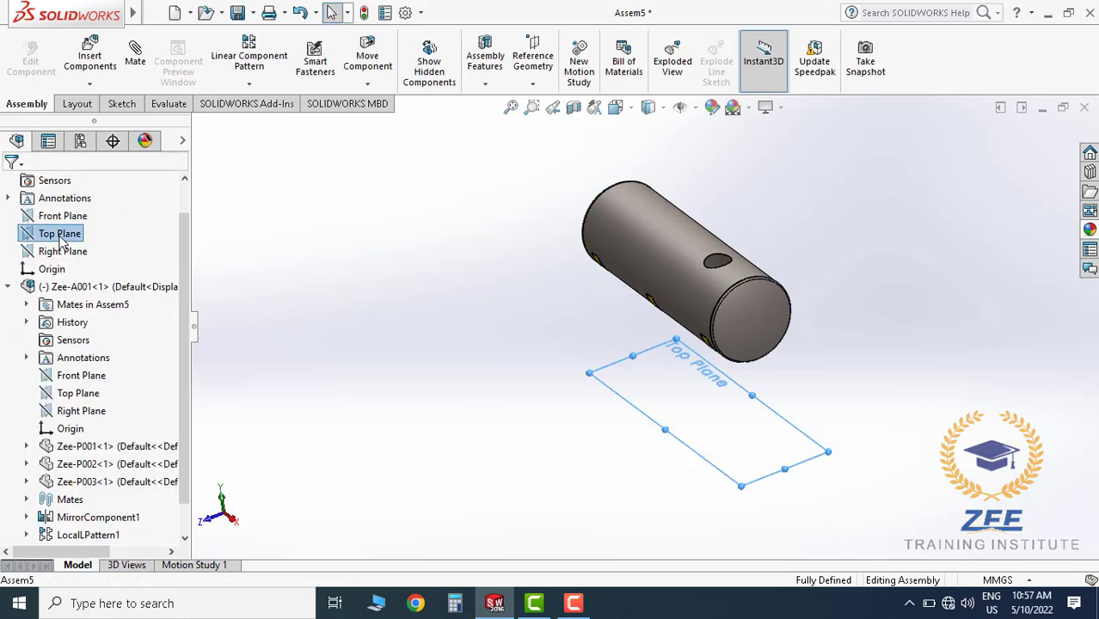
ctrl+click(79, 392)
click(135, 51)
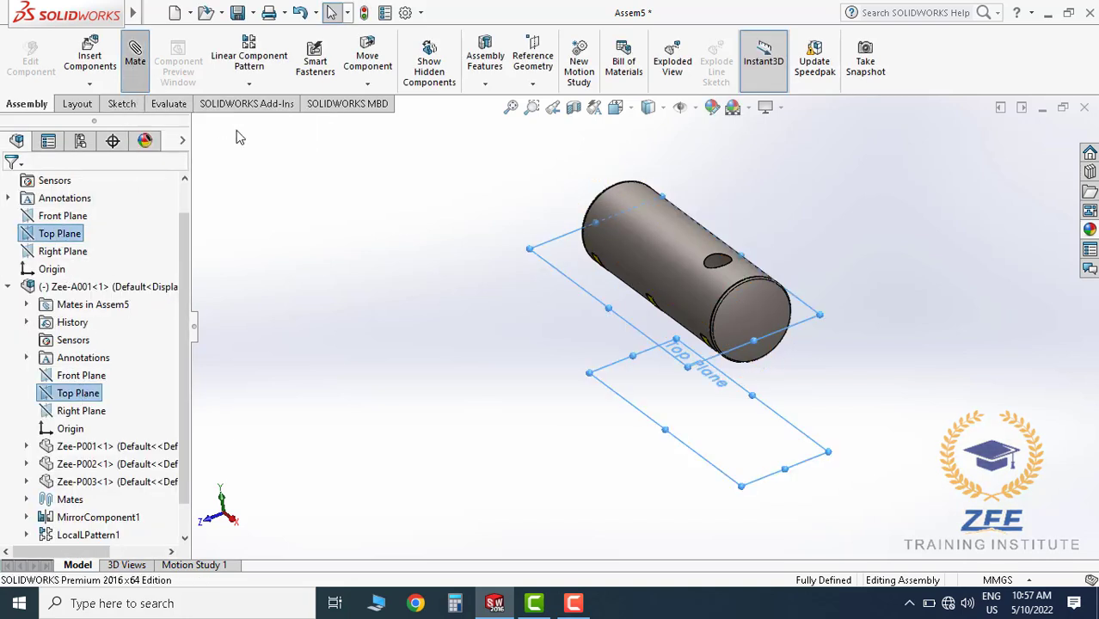
click(10, 188)
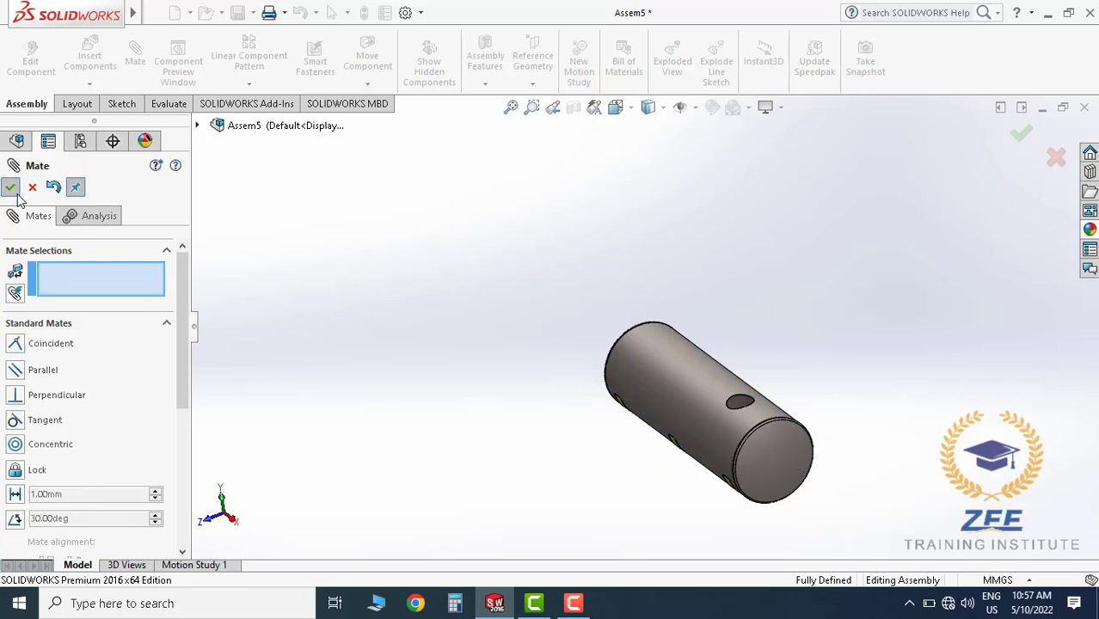
click(10, 187)
Mate Zee-A001's Right Plane coincident with the new assembly's Right Plane
click(66, 255)
ctrl+click(81, 411)
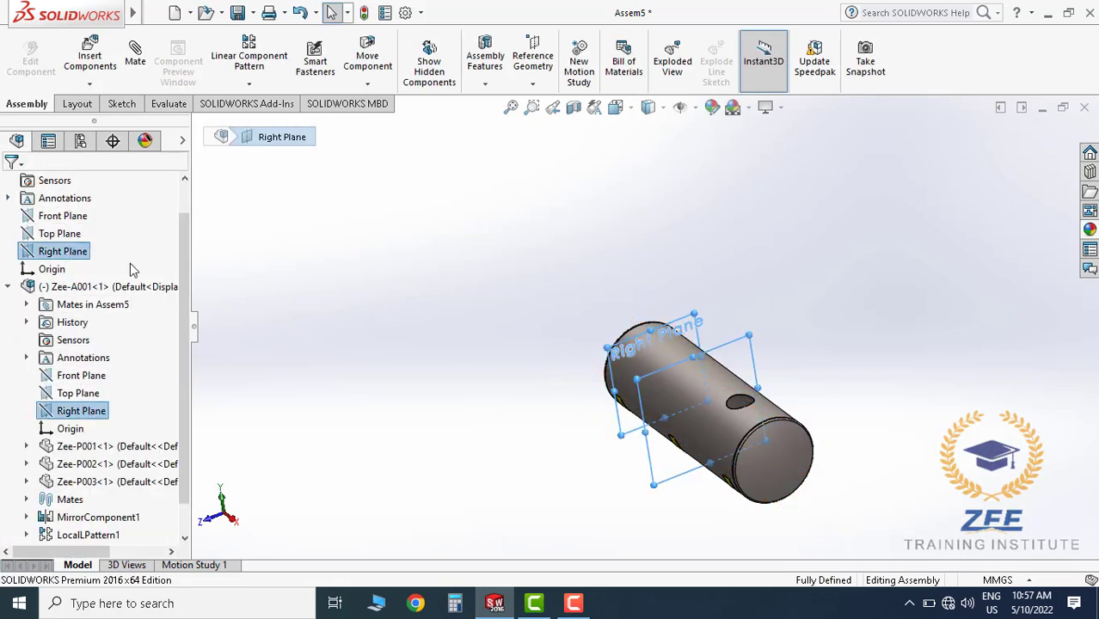
click(135, 54)
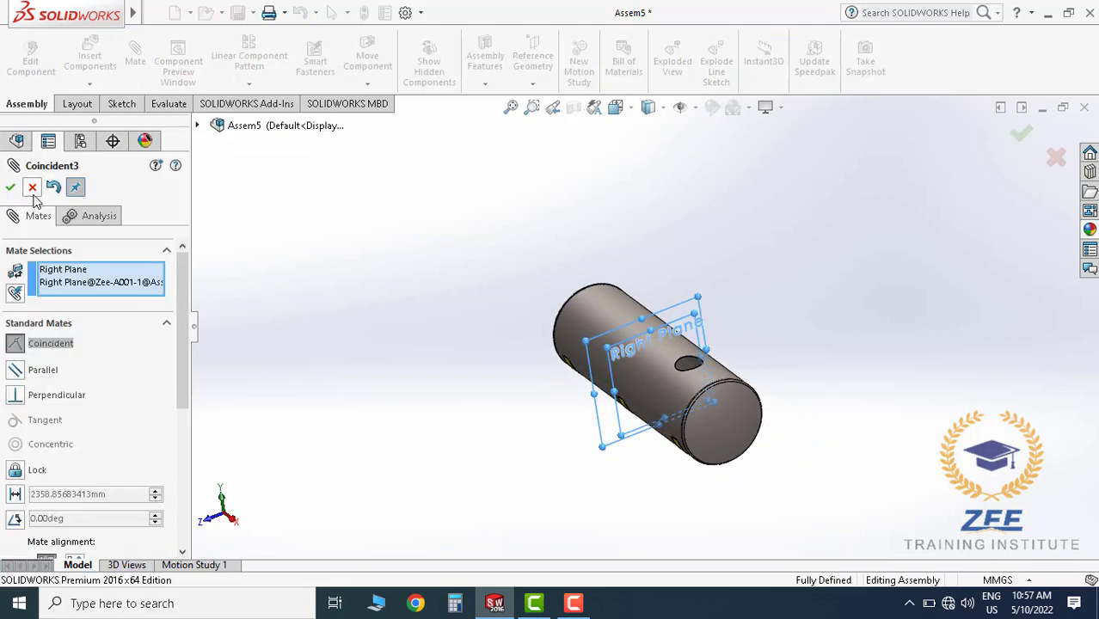
click(11, 187)
click(10, 187)
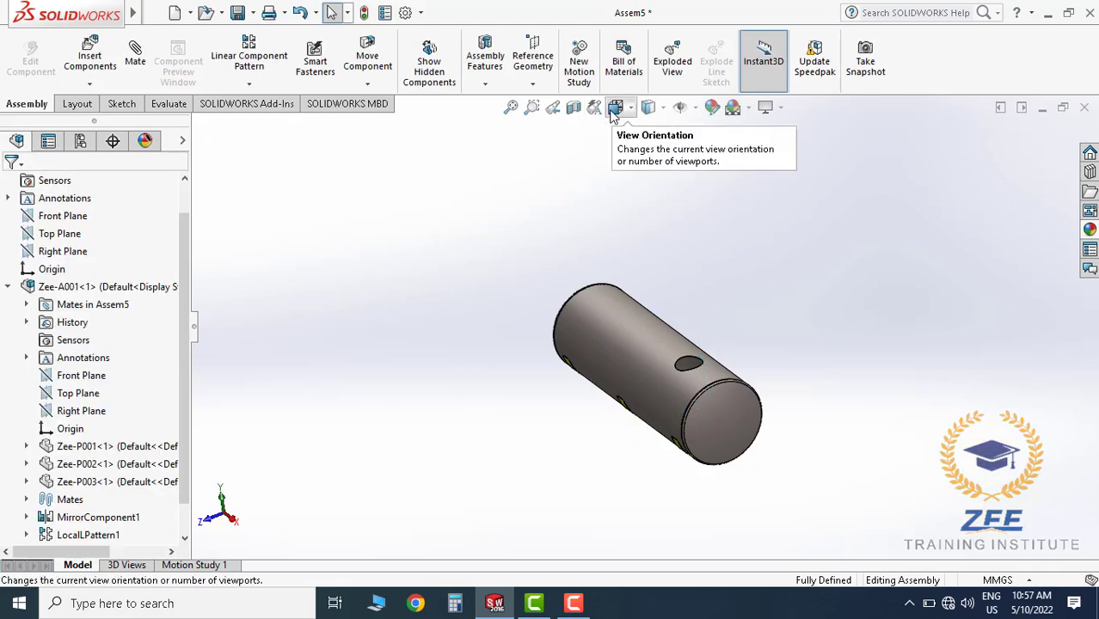
Insert the saddle assembly Zee-A002 from the Acid Tank folder and place it below the tank
click(706, 153)
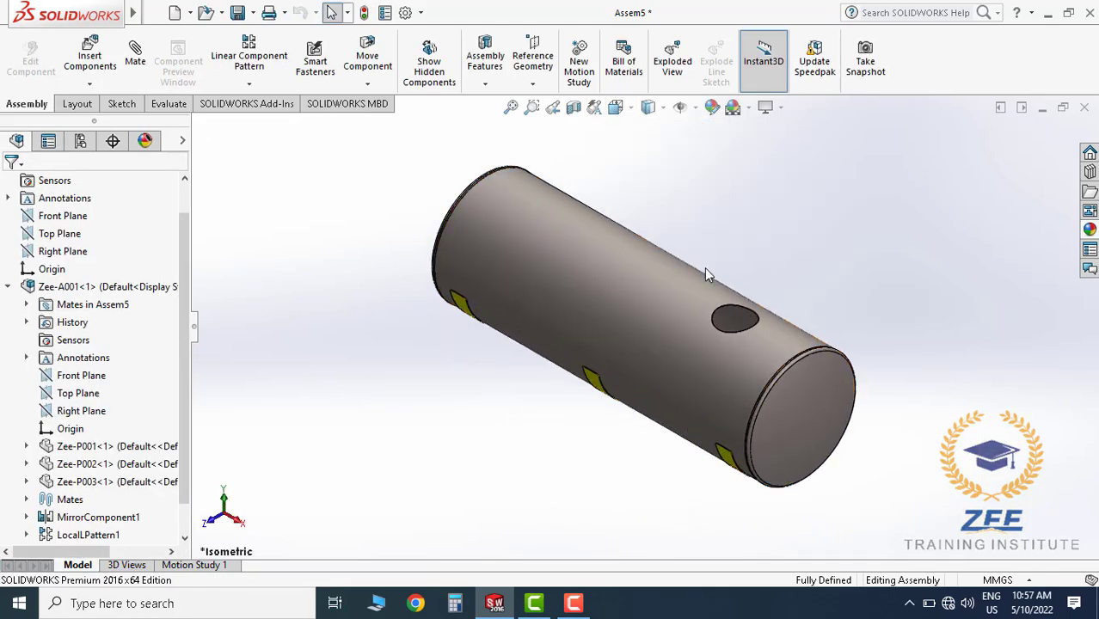
middle_drag(686, 373, 681, 304)
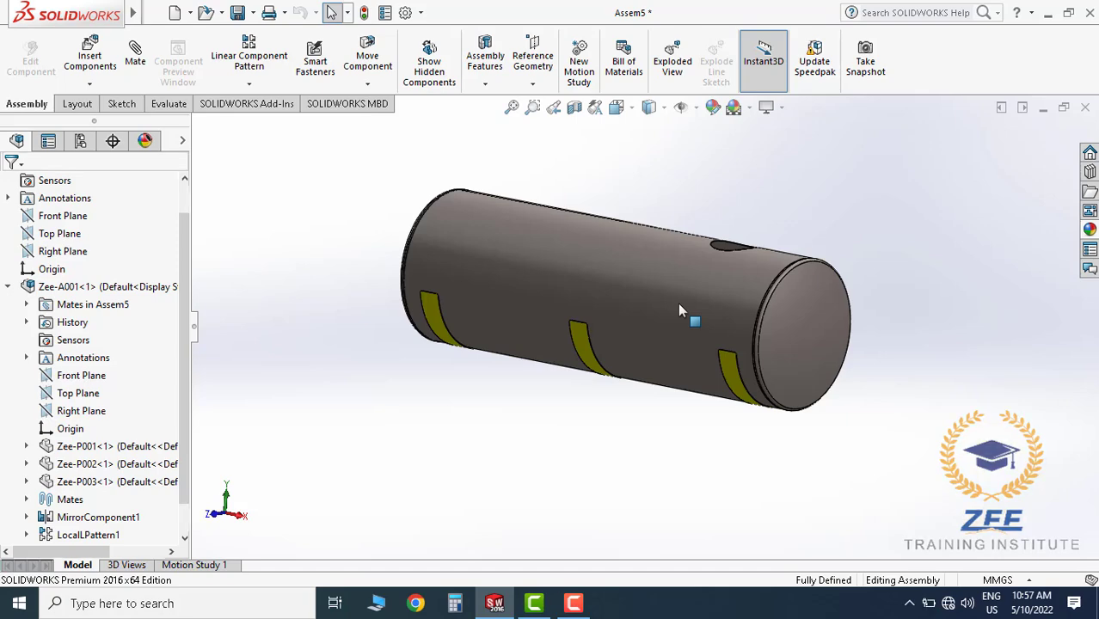
middle_drag(701, 261, 693, 280)
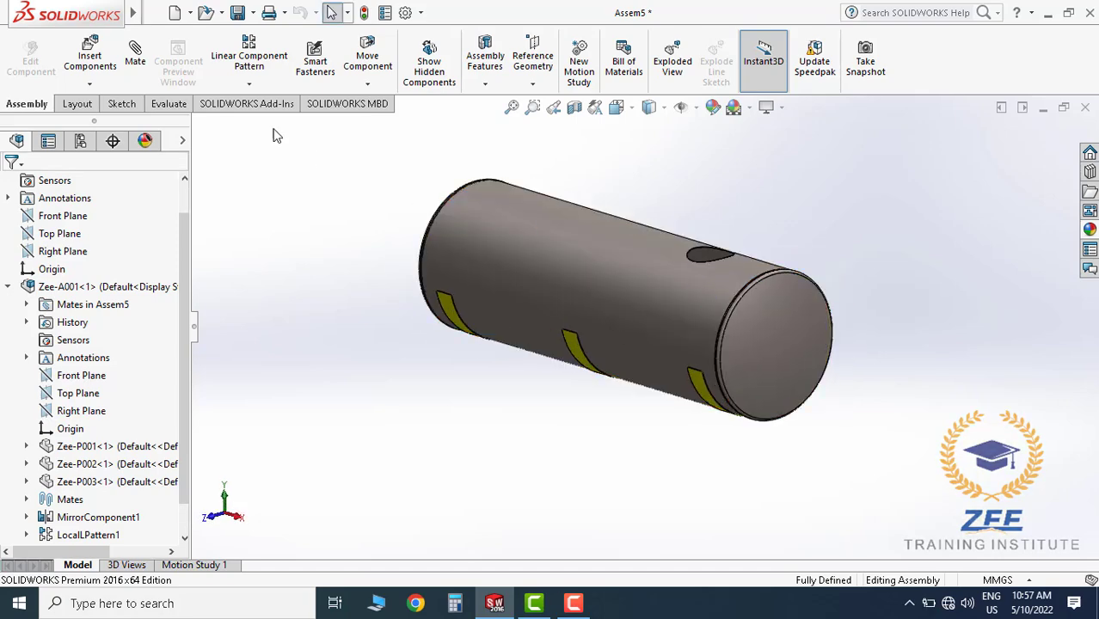
click(91, 56)
click(107, 464)
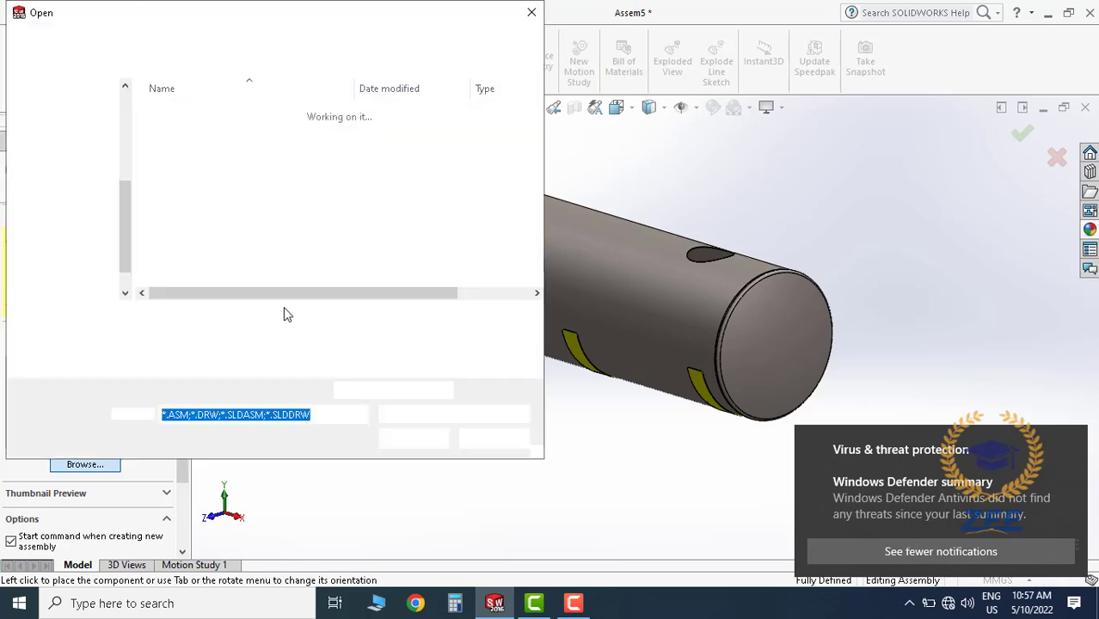
click(197, 130)
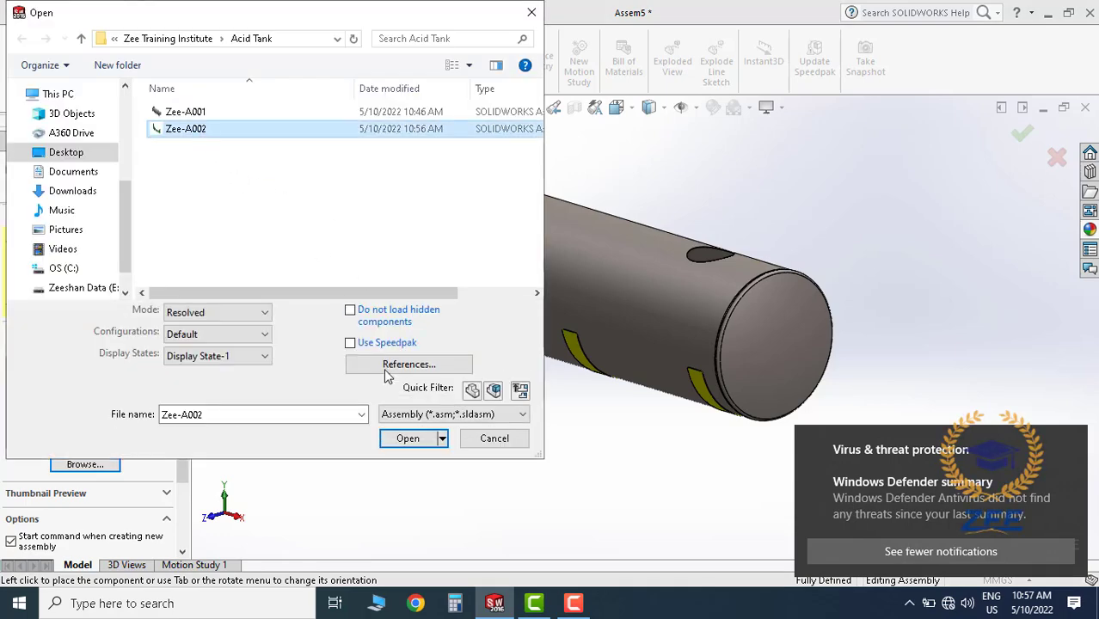
click(407, 439)
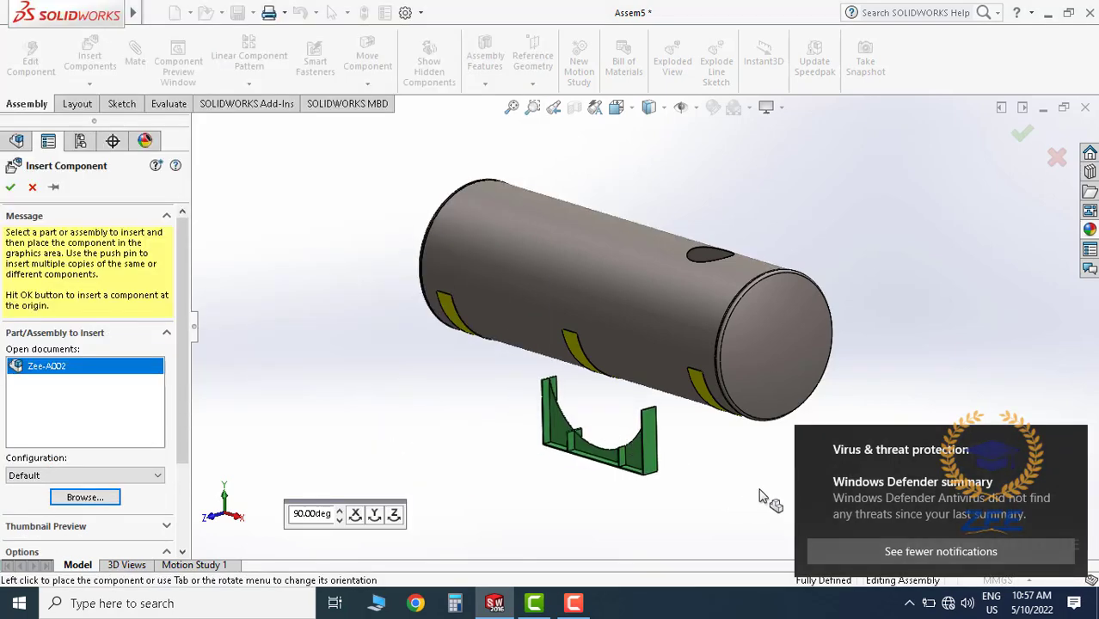
click(1070, 439)
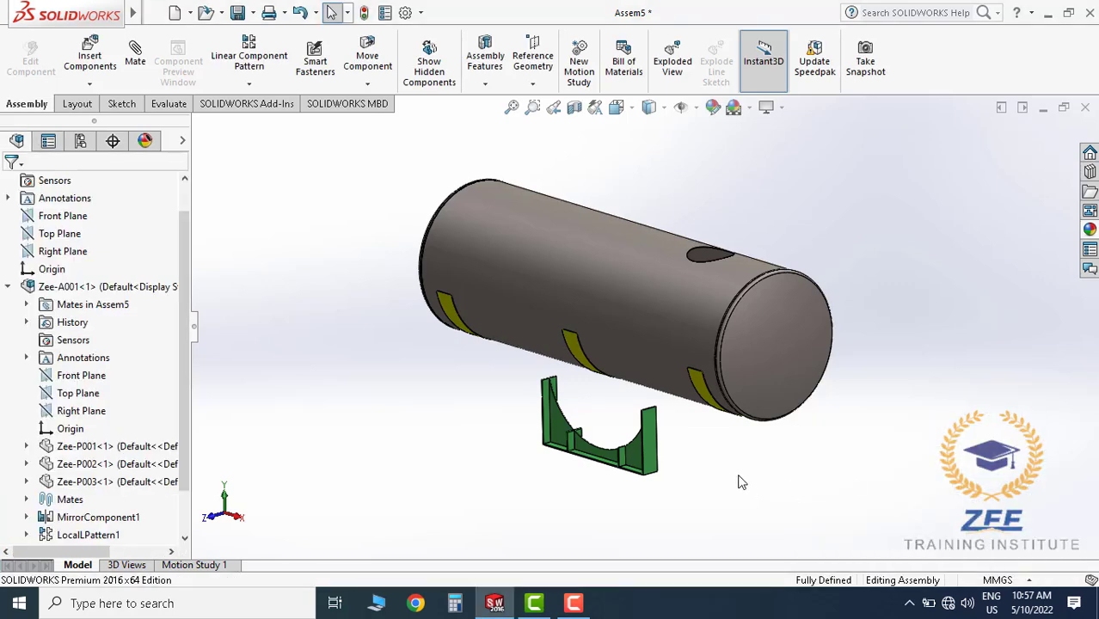
Rotate the loose saddle assembly Zee-A002 until it stands roughly crosswise to the tank's length with its cradle facing up
scroll(688, 359, down, 5)
click(612, 427)
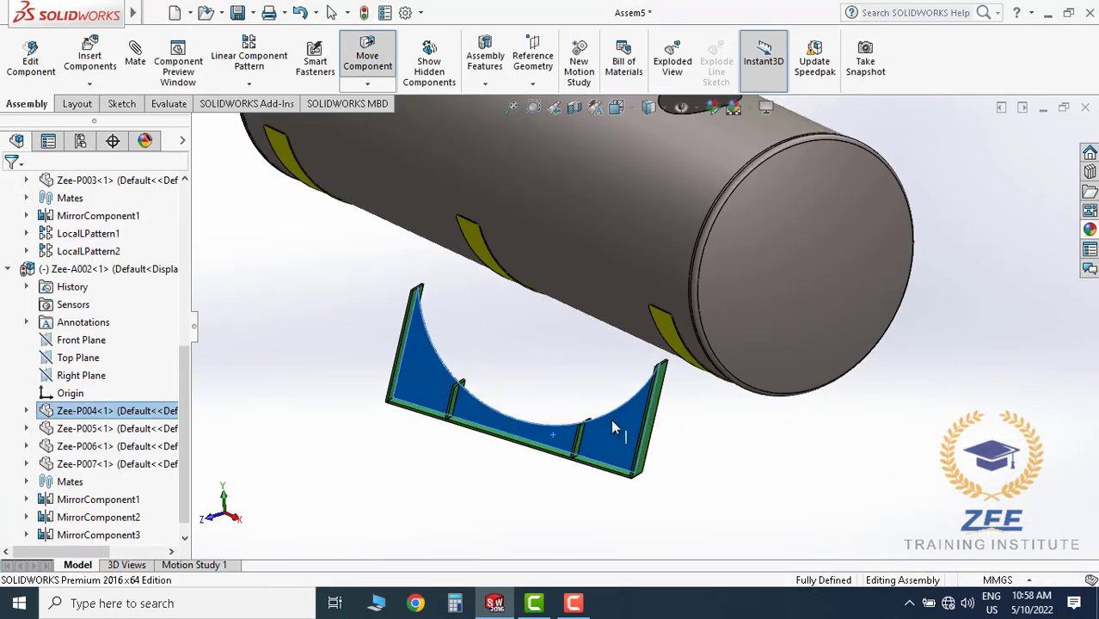
right_drag(612, 421, 680, 489)
click(678, 505)
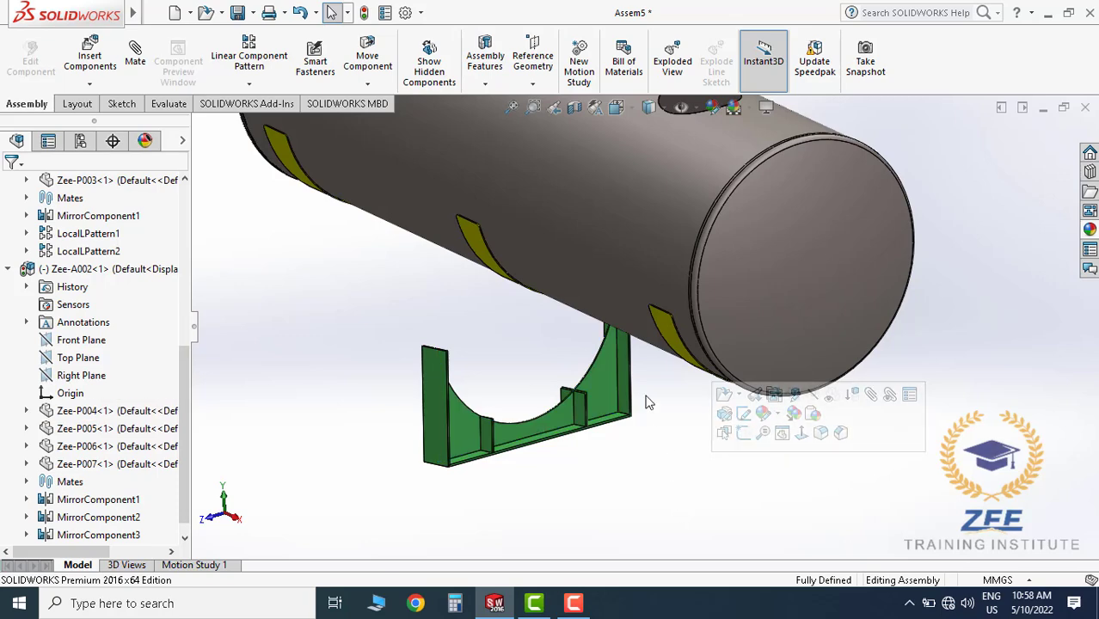
scroll(636, 403, up, 3)
scroll(623, 405, down, 4)
scroll(627, 326, up, 2)
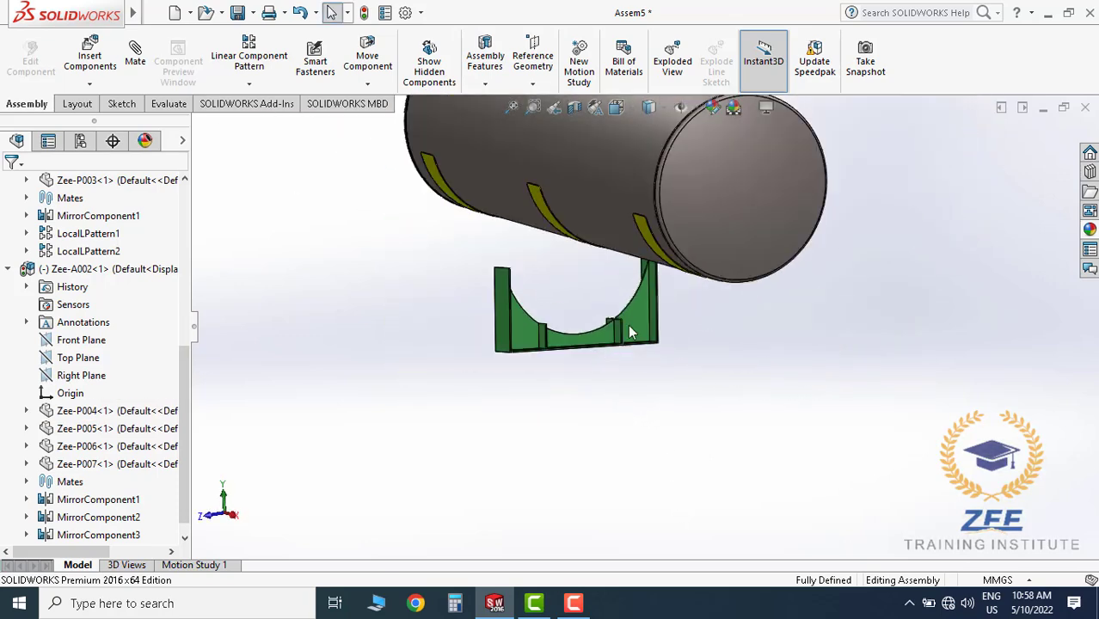
scroll(636, 331, down, 3)
scroll(654, 379, up, 4)
scroll(658, 379, down, 2)
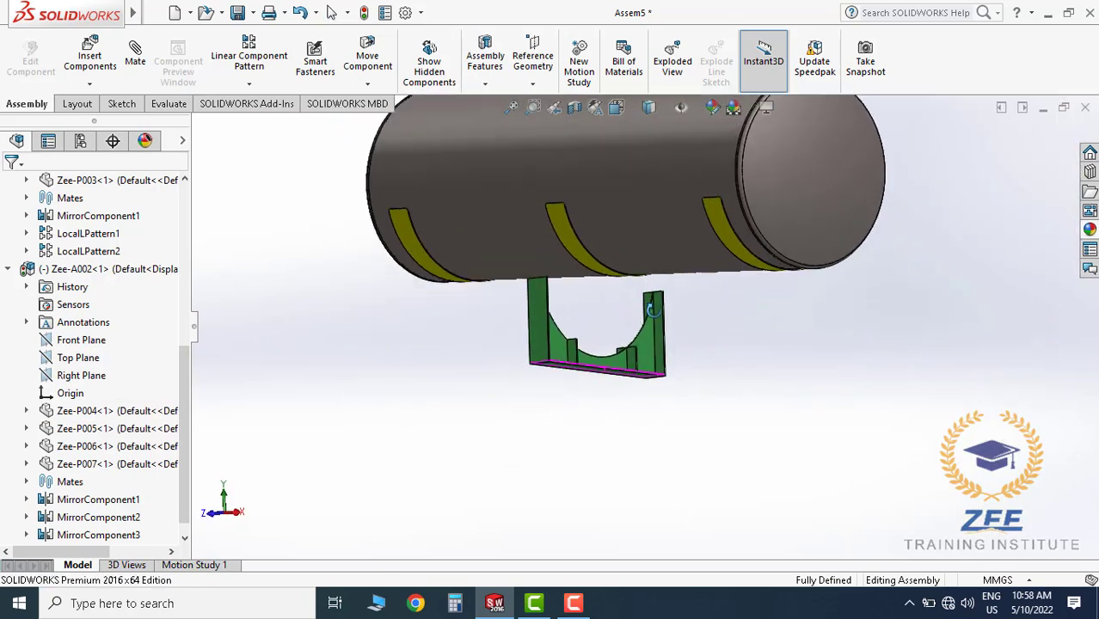
scroll(662, 347, up, 1)
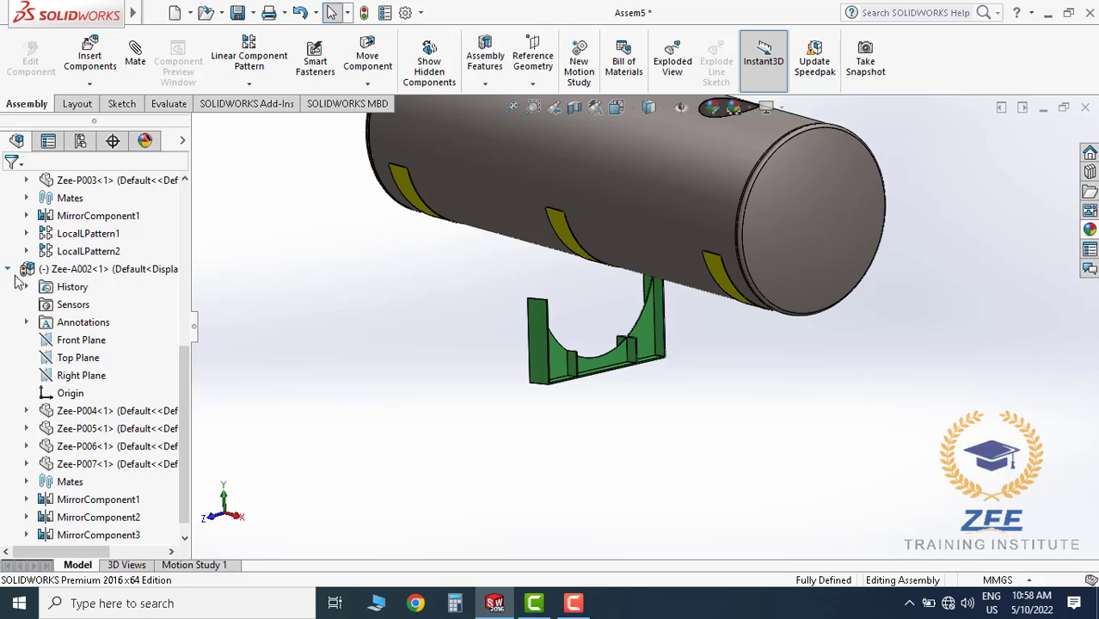
Mate Zee-A002's Front Plane coincident with the main assembly's Right Plane
scroll(34, 309, up, 5)
scroll(84, 397, down, 4)
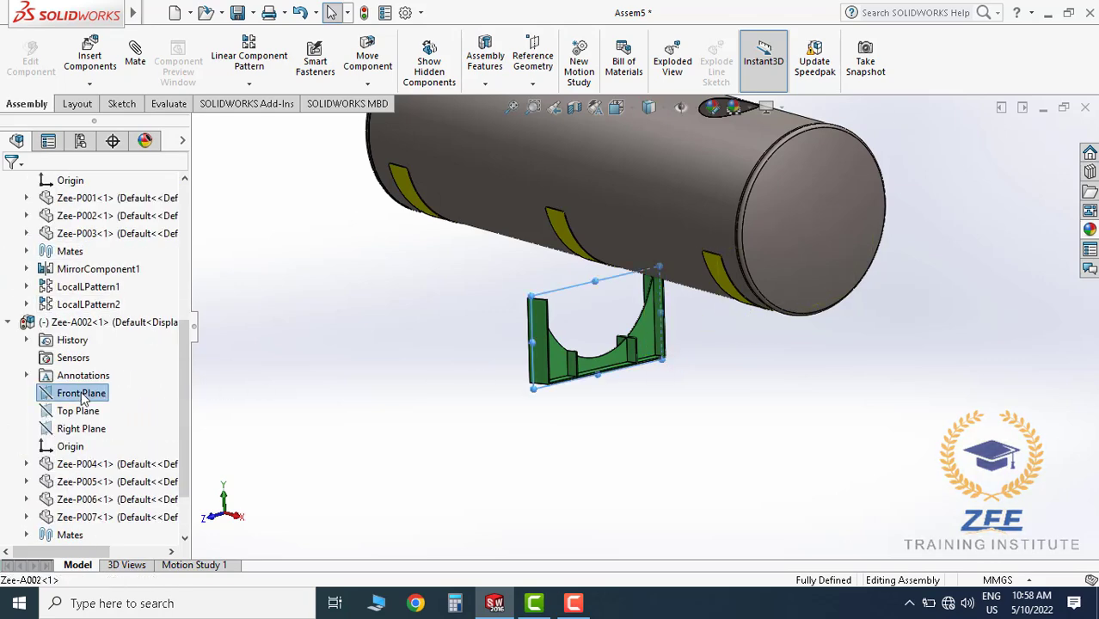
middle_drag(460, 398, 507, 393)
scroll(134, 322, up, 5)
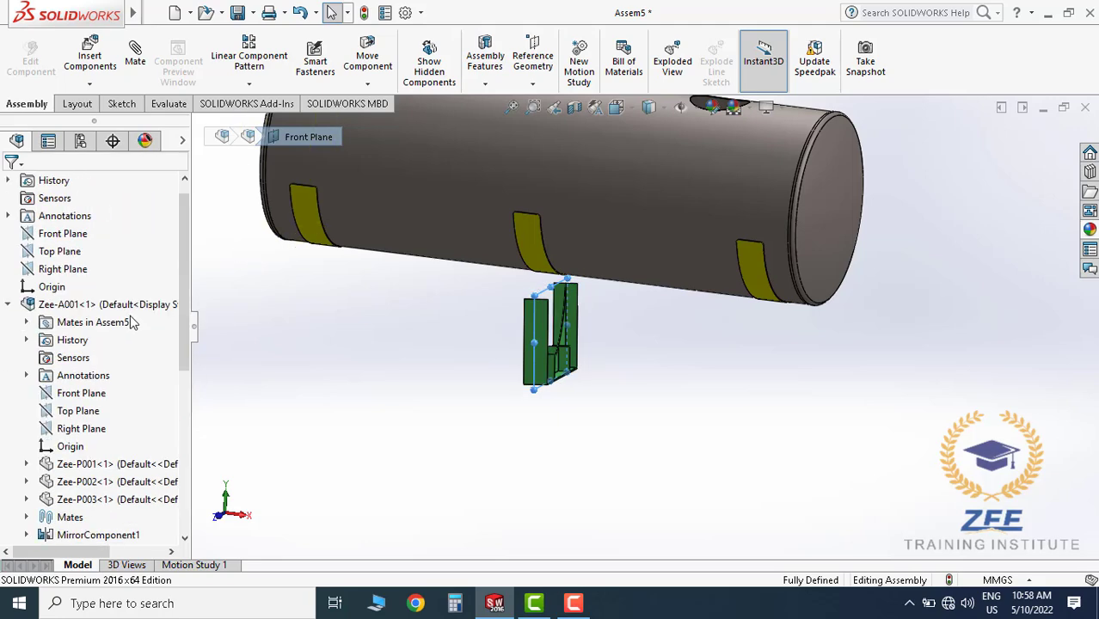
click(65, 269)
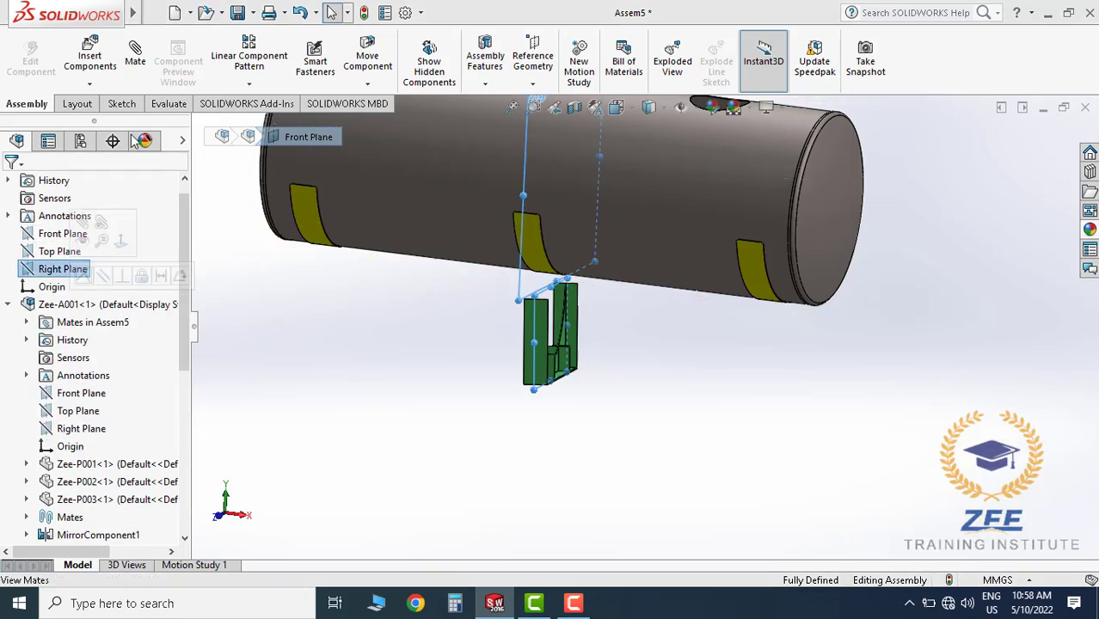
click(133, 60)
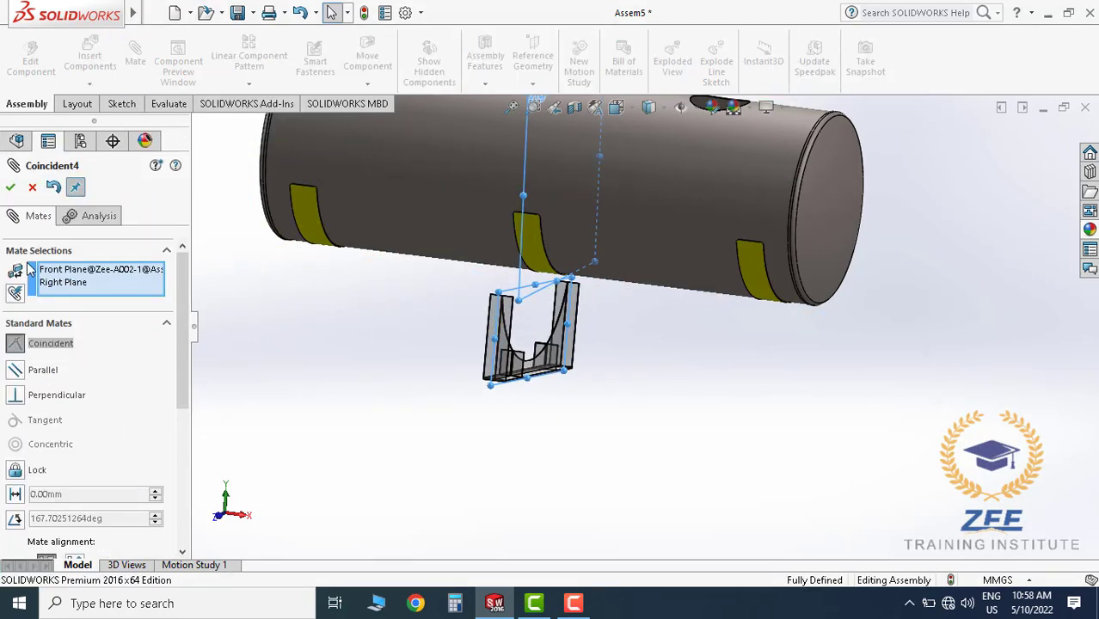
click(11, 187)
click(10, 187)
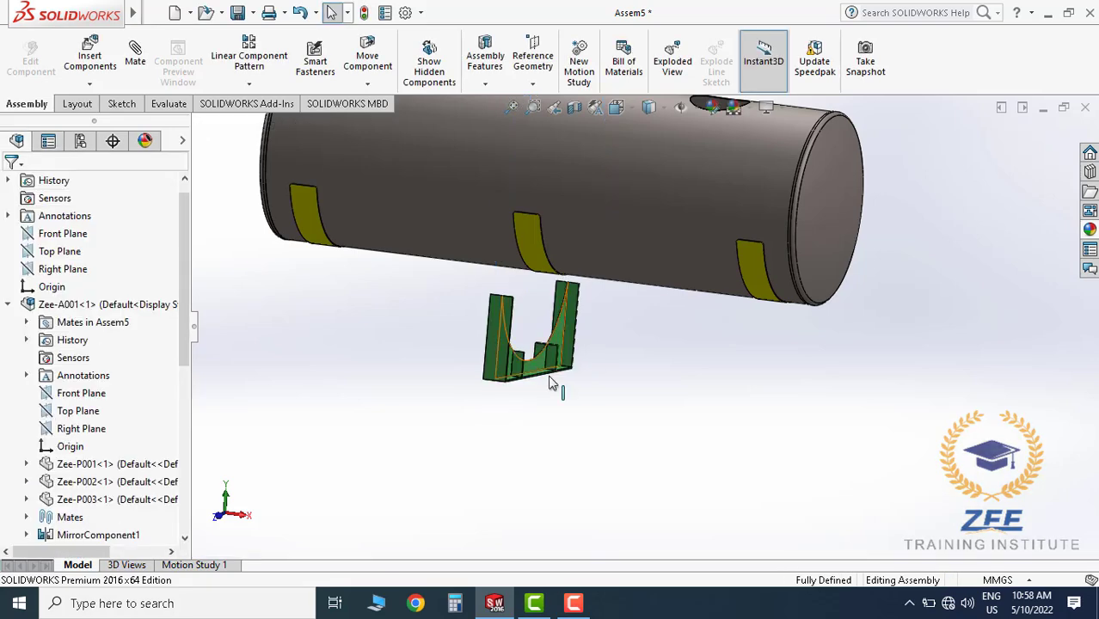
Mate Zee-A002's Right Plane coincident with the main assembly's Front Plane
middle_drag(559, 384, 503, 393)
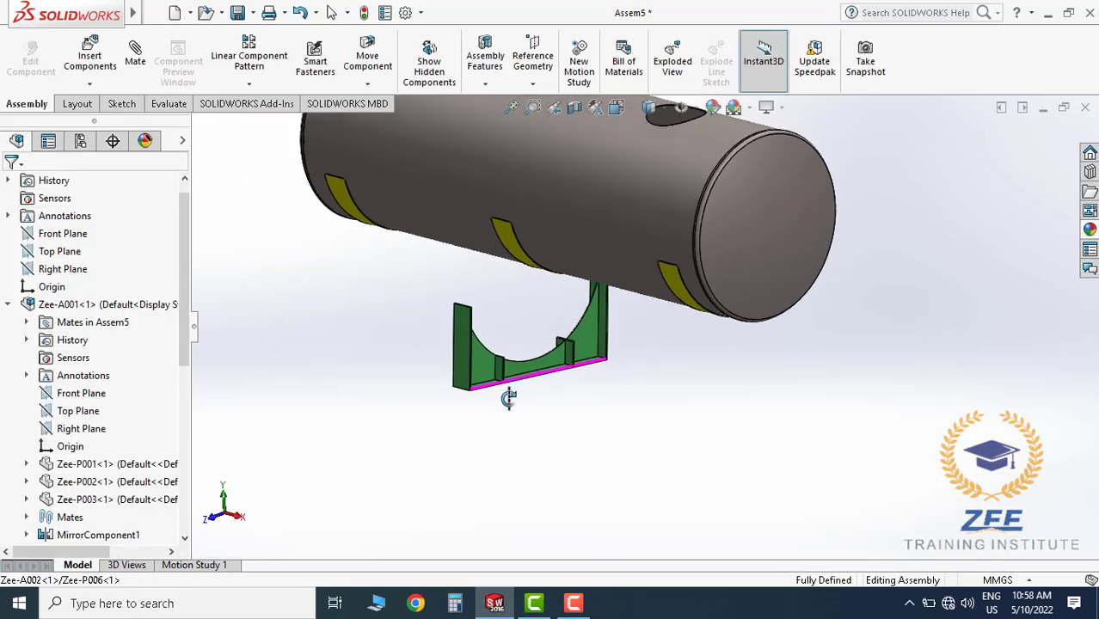
scroll(497, 343, down, 3)
scroll(495, 336, down, 5)
scroll(693, 331, up, 8)
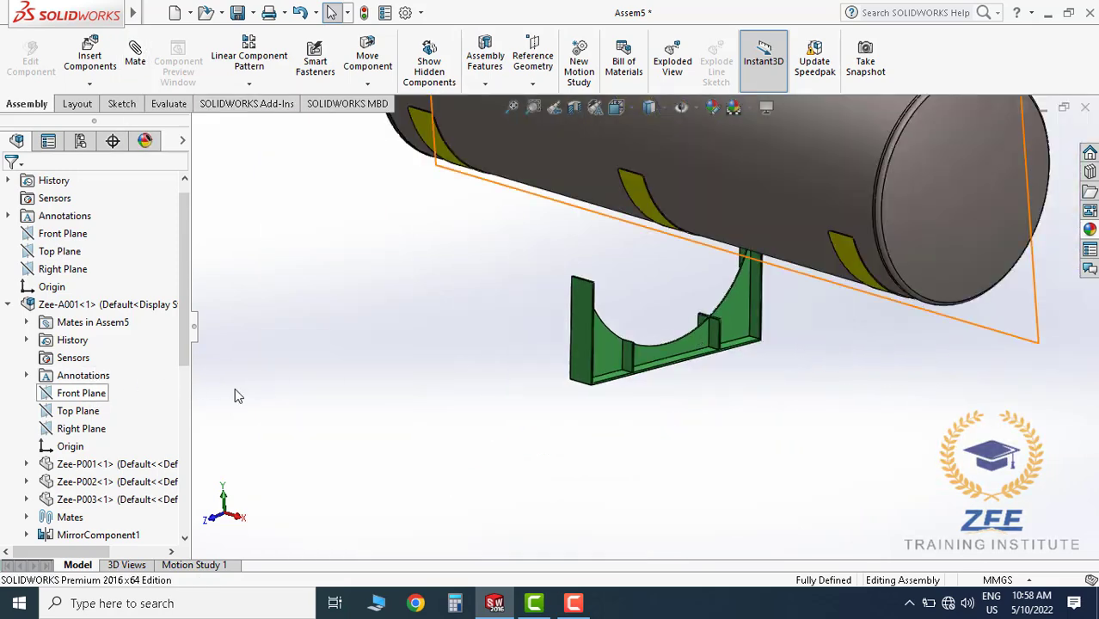
scroll(239, 395, up, 5)
scroll(90, 462, down, 6)
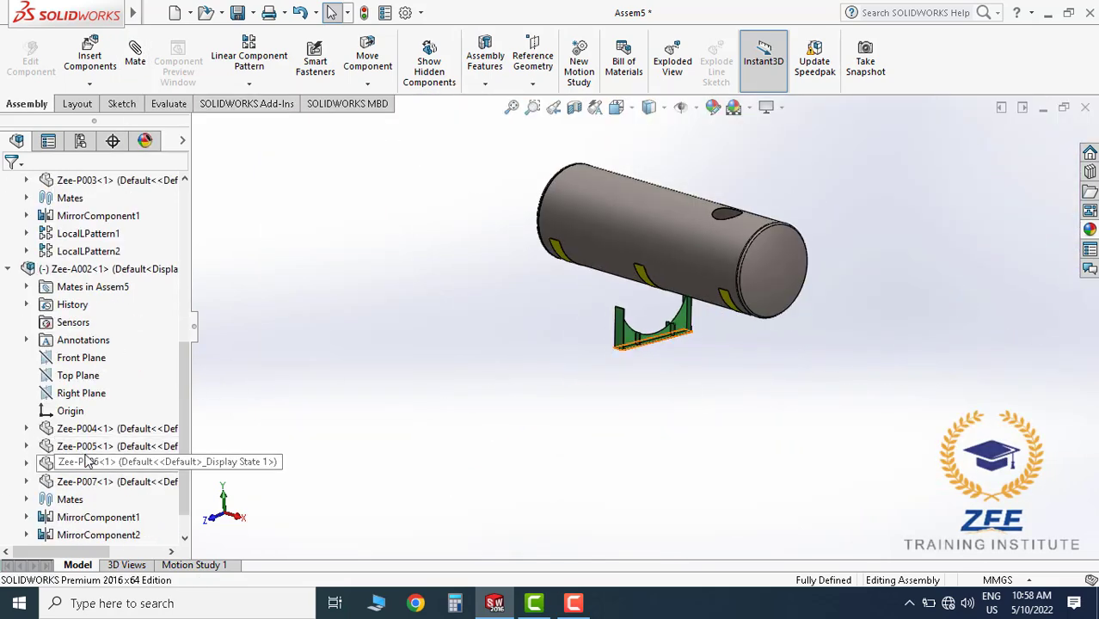
click(82, 393)
scroll(92, 309, up, 5)
scroll(97, 318, up, 2)
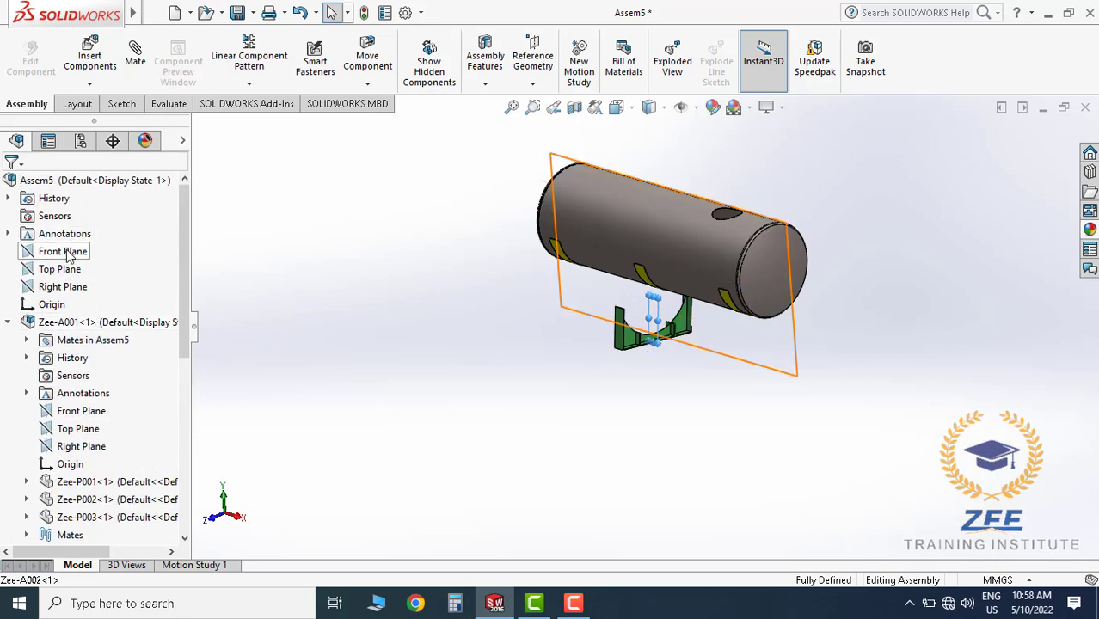
click(76, 250)
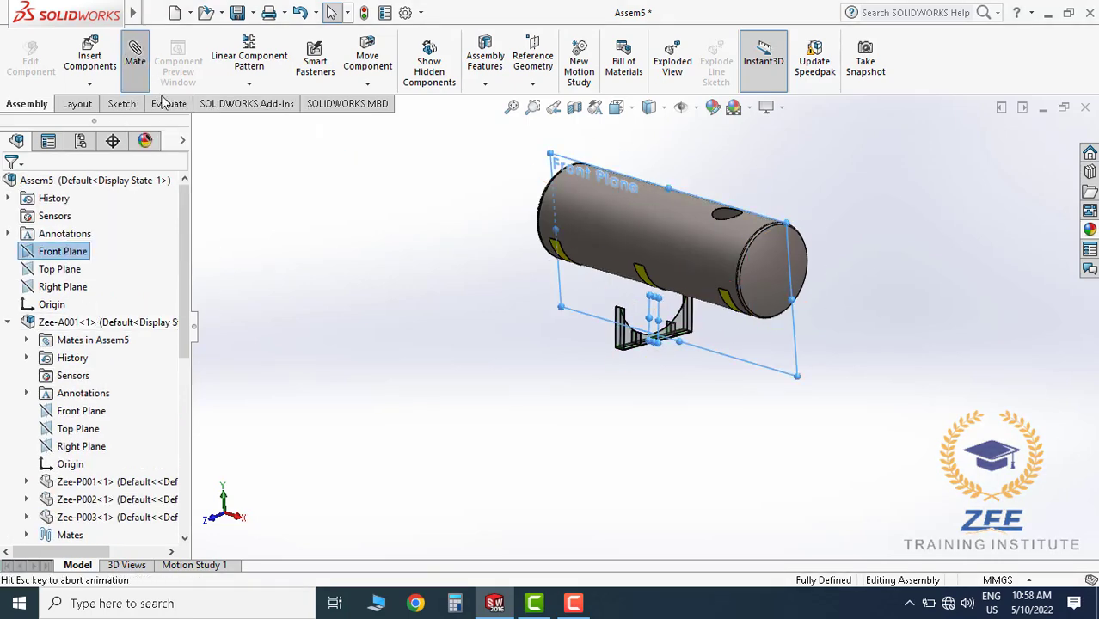
scroll(680, 306, down, 3)
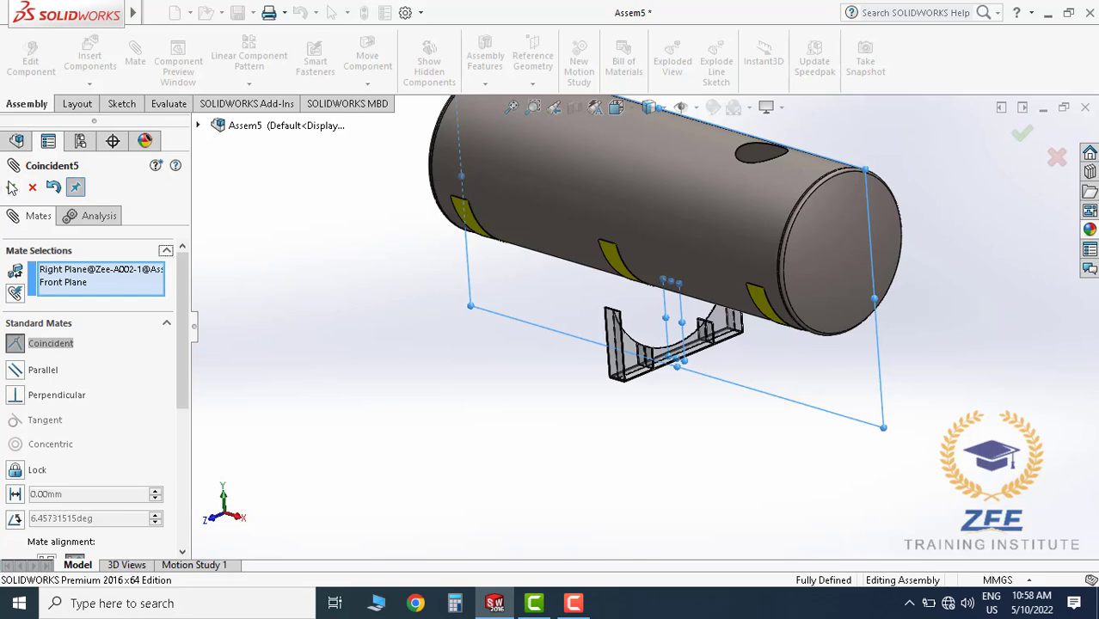
click(11, 188)
key(Escape)
Mate the curved cradle face of saddle plate Zee-P004 concentric with the curved face of the tank's middle pad Zee-P003
scroll(636, 361, down, 10)
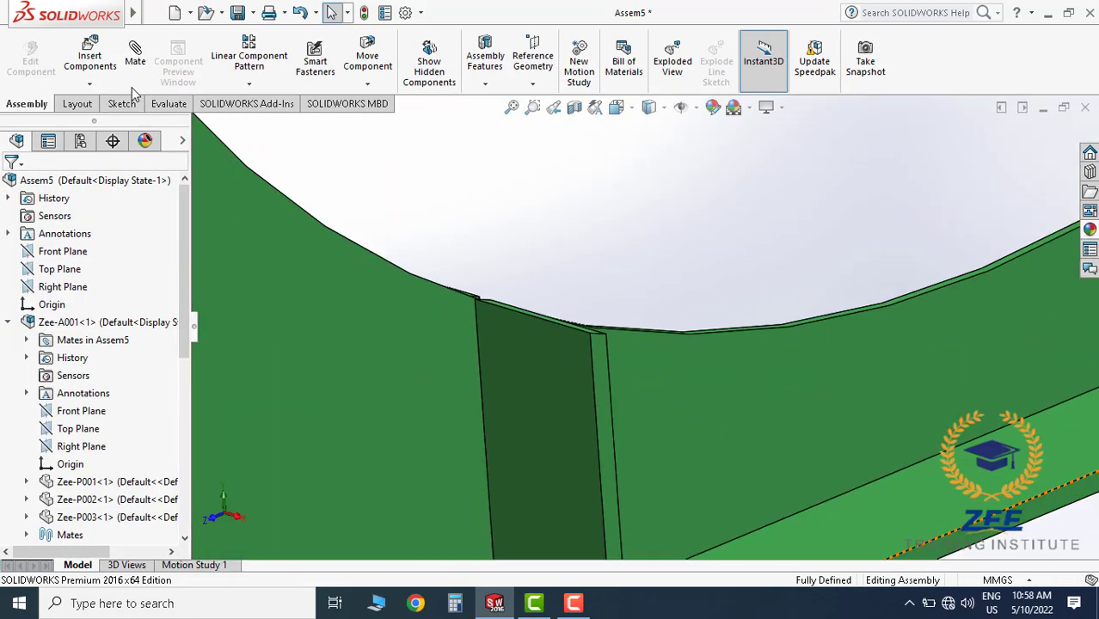
click(135, 58)
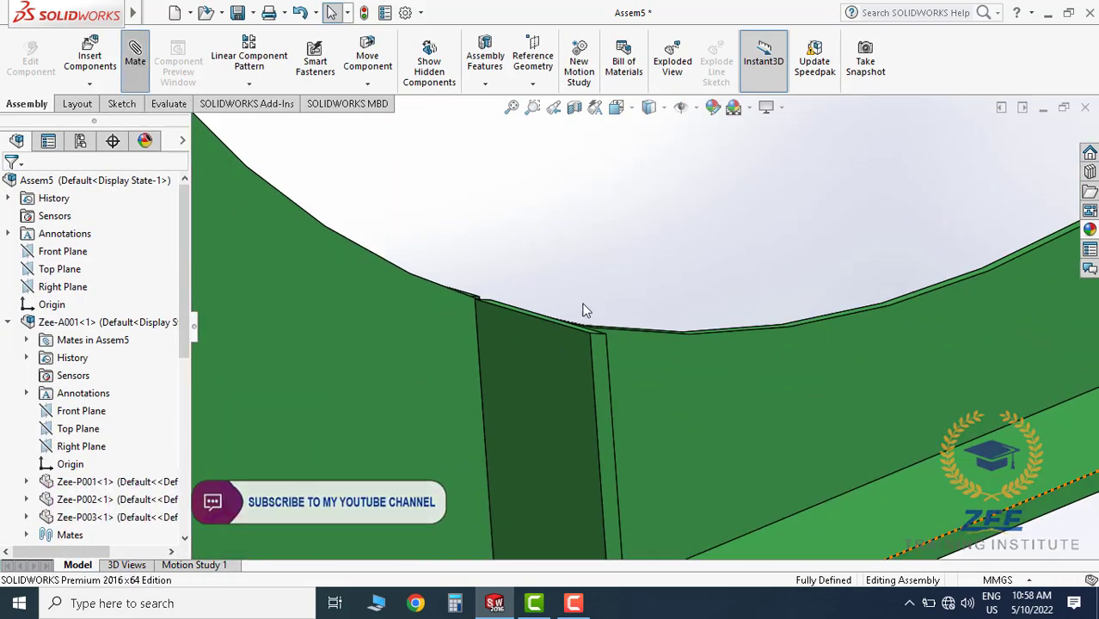
scroll(684, 331, down, 5)
click(667, 337)
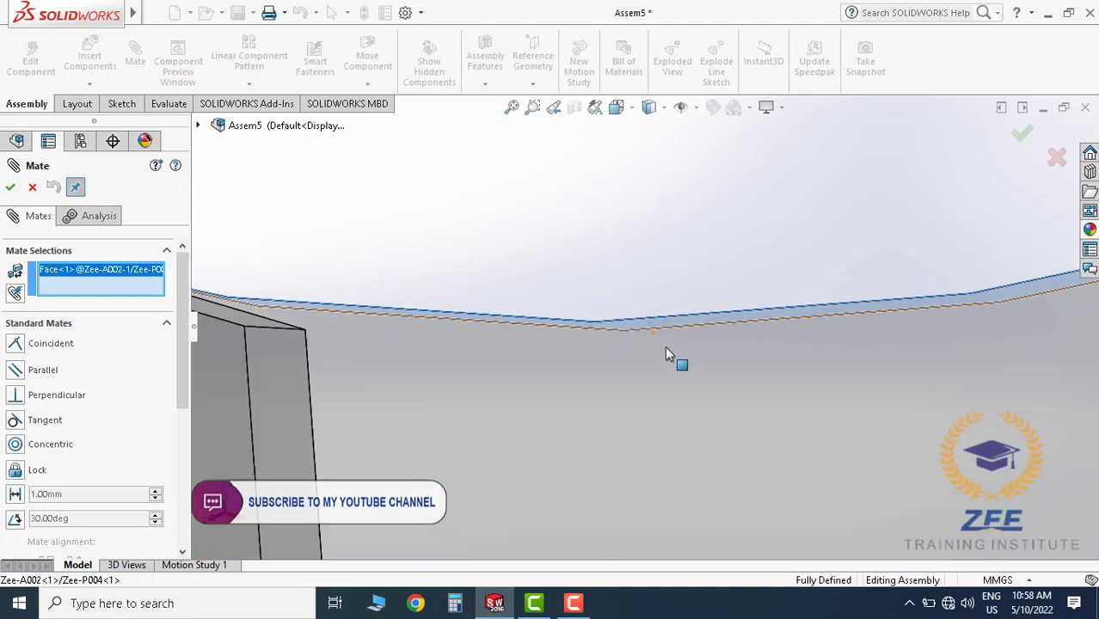
scroll(653, 348, up, 10)
scroll(652, 350, up, 3)
middle_drag(640, 365, 633, 311)
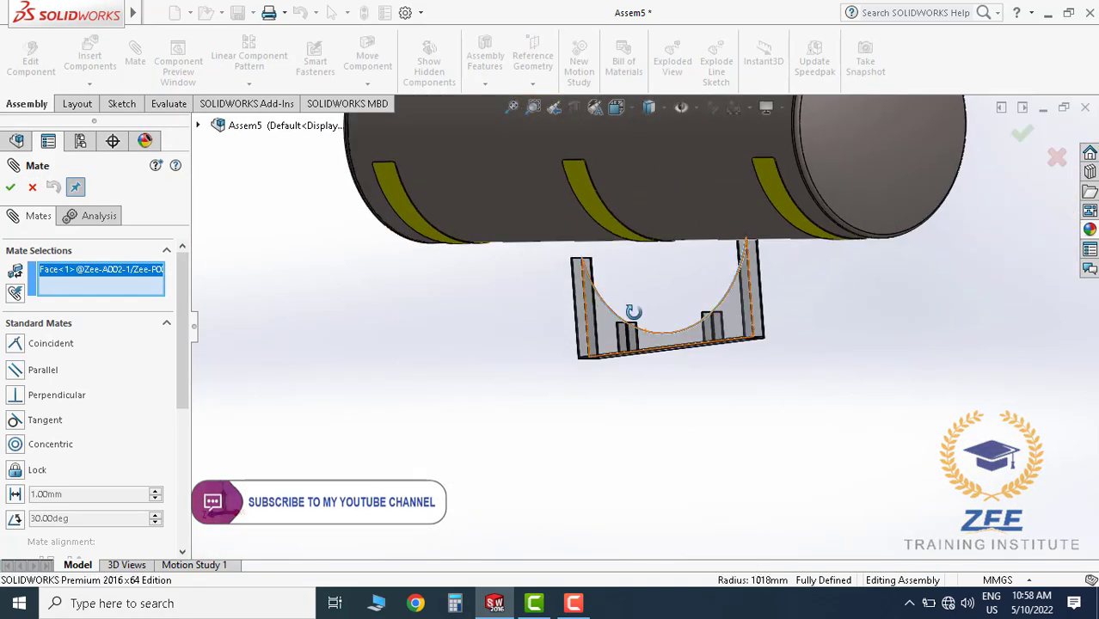
scroll(616, 246, down, 5)
click(625, 201)
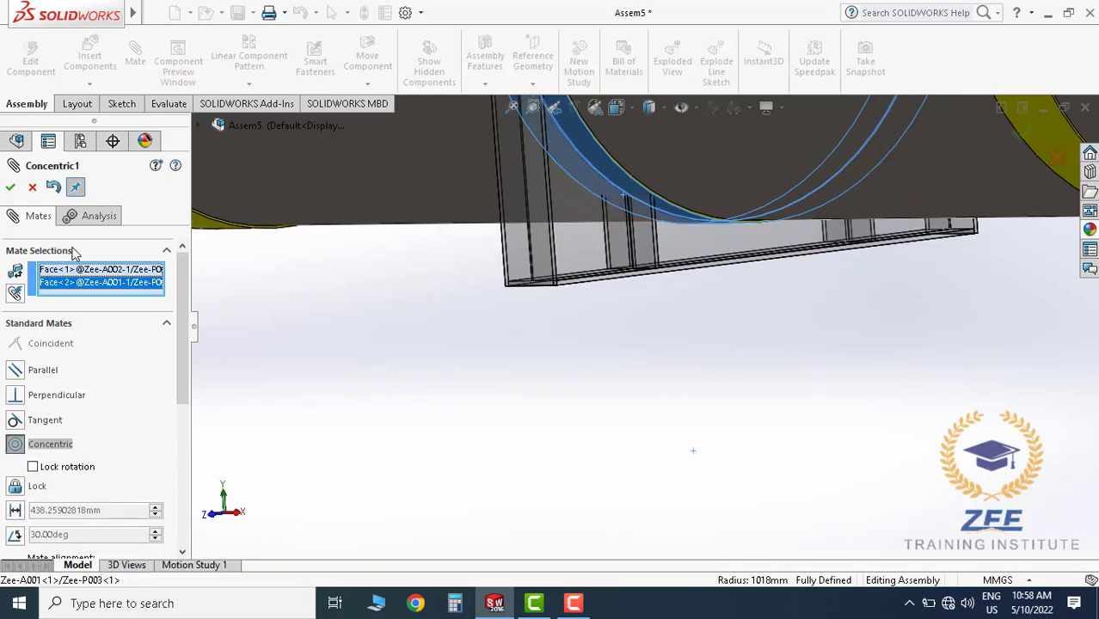
click(10, 187)
click(11, 187)
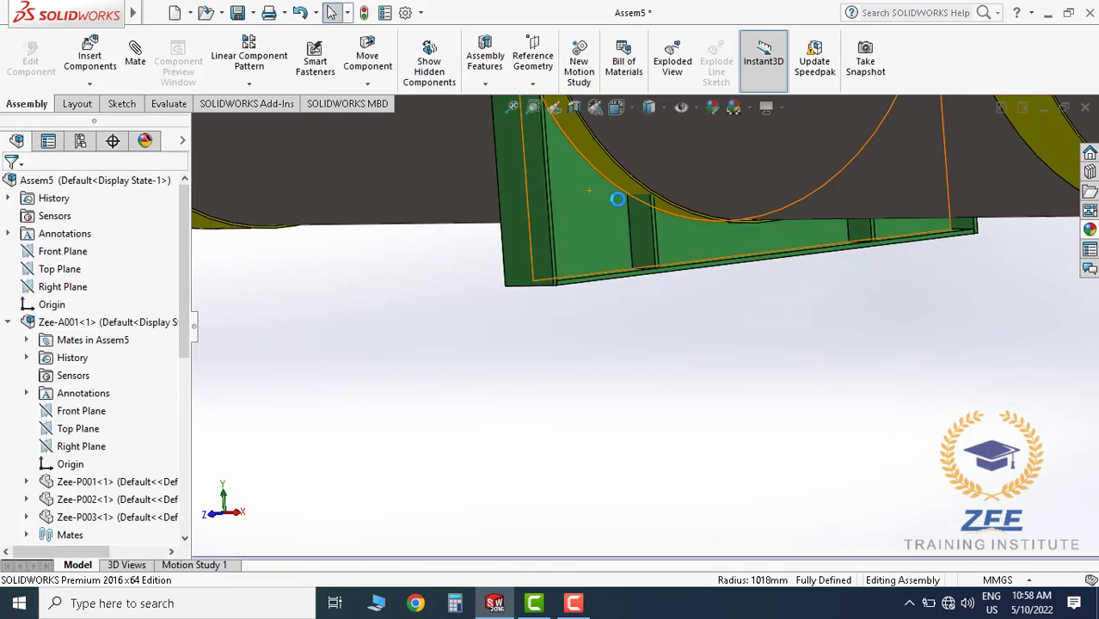
scroll(570, 232, down, 5)
middle_drag(570, 226, 565, 270)
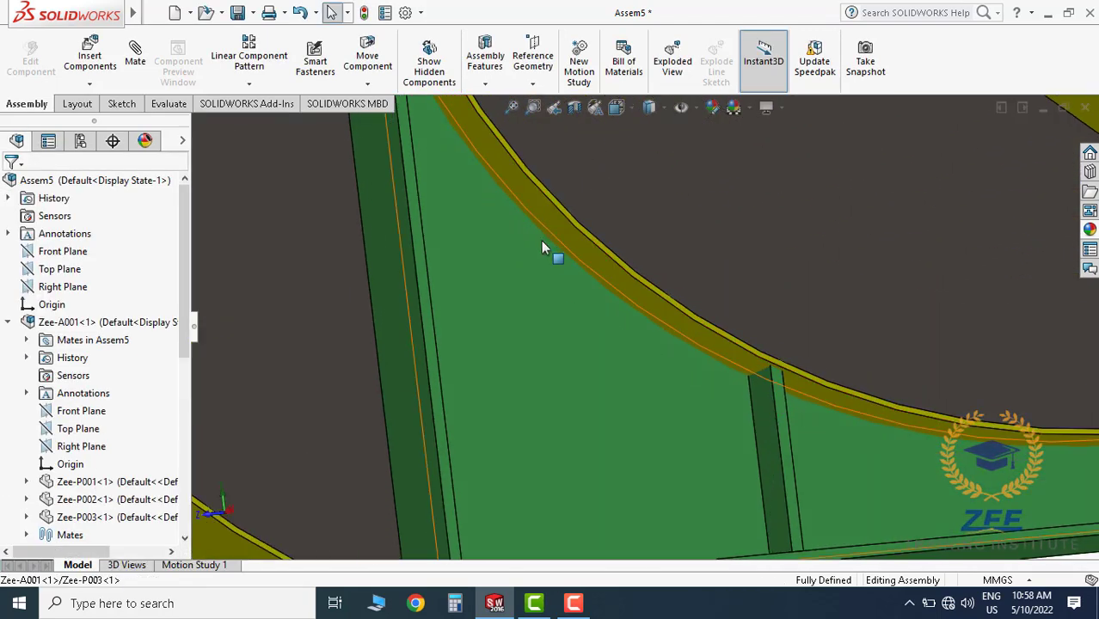
scroll(587, 276, up, 5)
scroll(699, 429, down, 6)
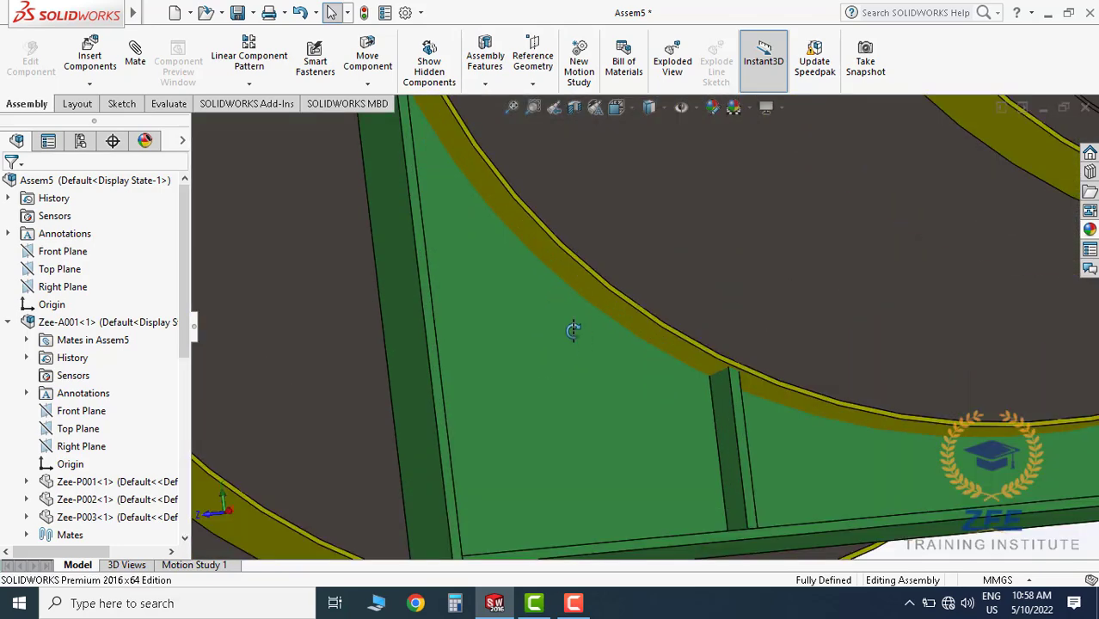
scroll(621, 319, down, 5)
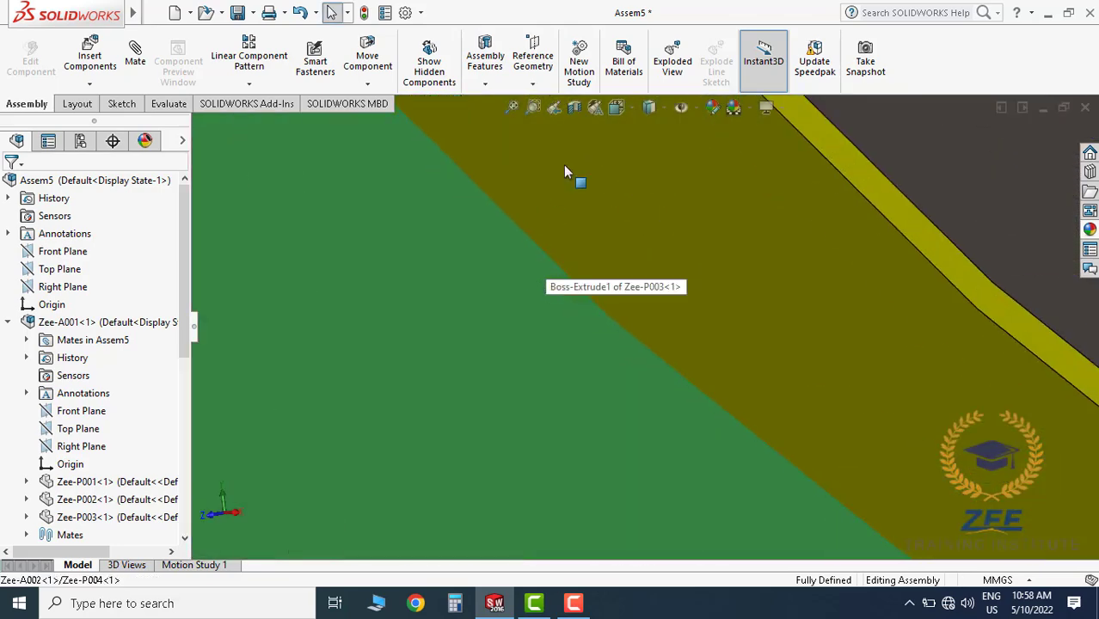
Section the assembly on its Front Plane to examine where the saddle meets the tank's middle pad, and remove the section
scroll(715, 337, up, 7)
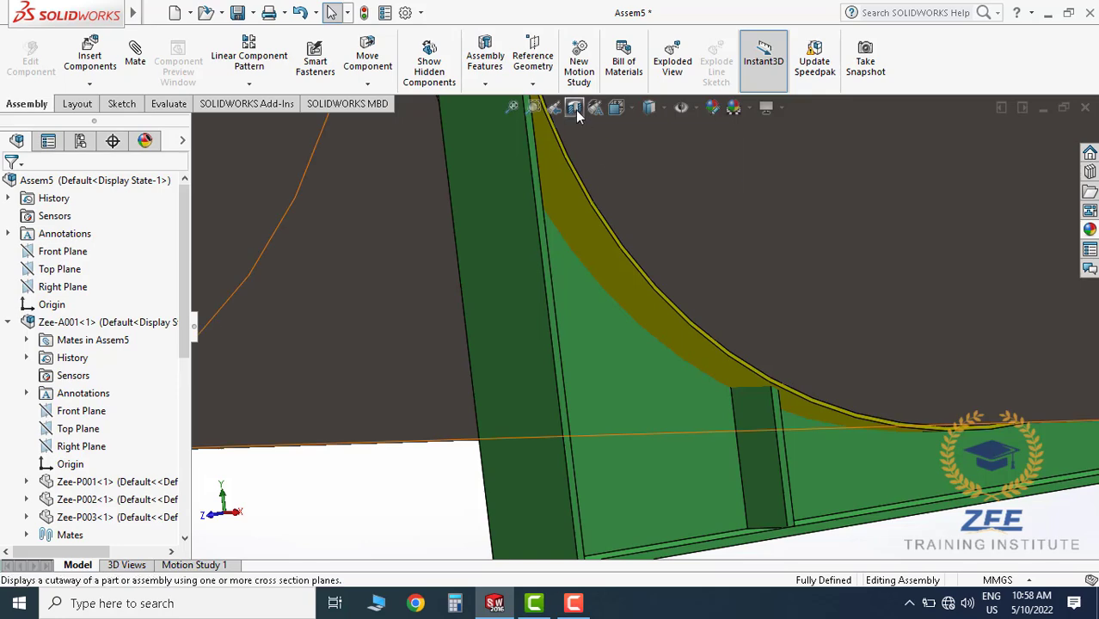
click(576, 110)
scroll(718, 348, down, 3)
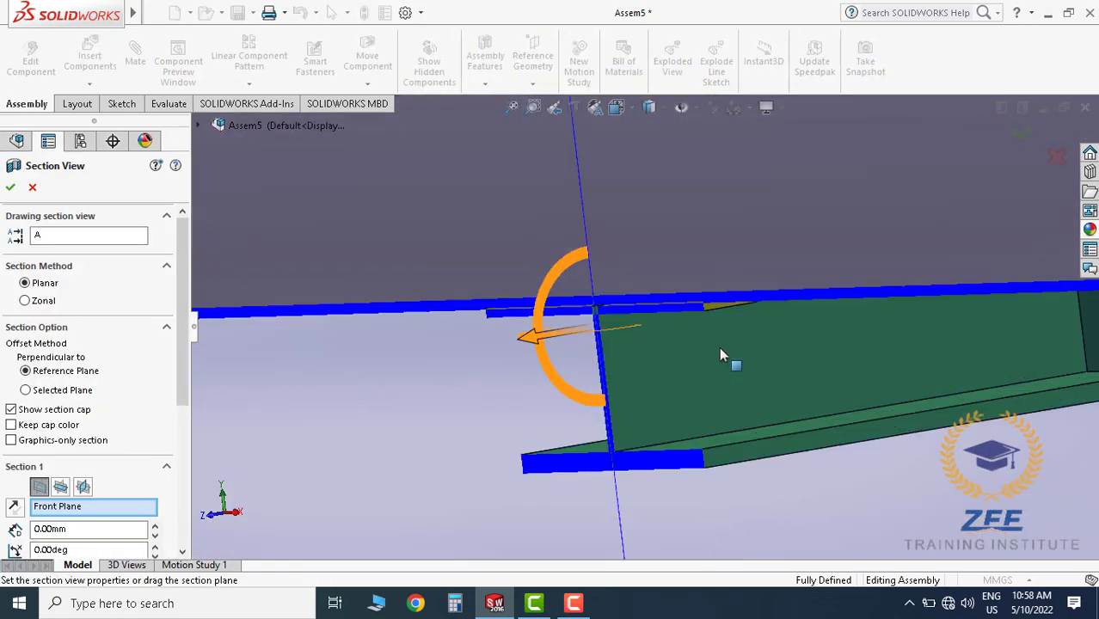
scroll(720, 354, down, 2)
click(18, 189)
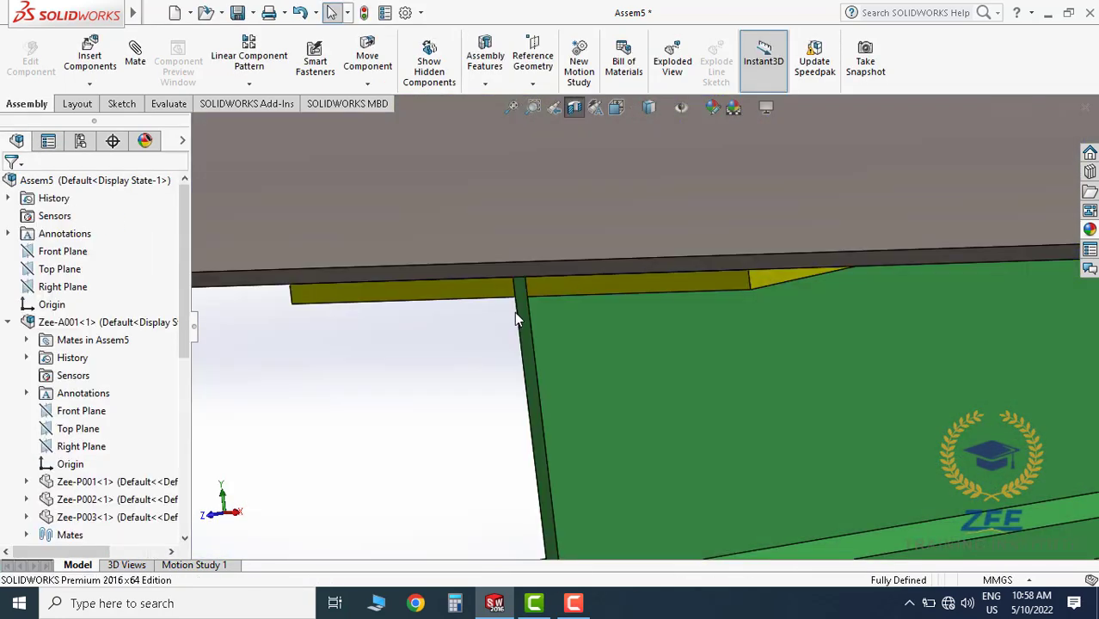
scroll(607, 319, up, 5)
scroll(609, 321, down, 7)
middle_drag(611, 342, 629, 242)
scroll(734, 363, up, 8)
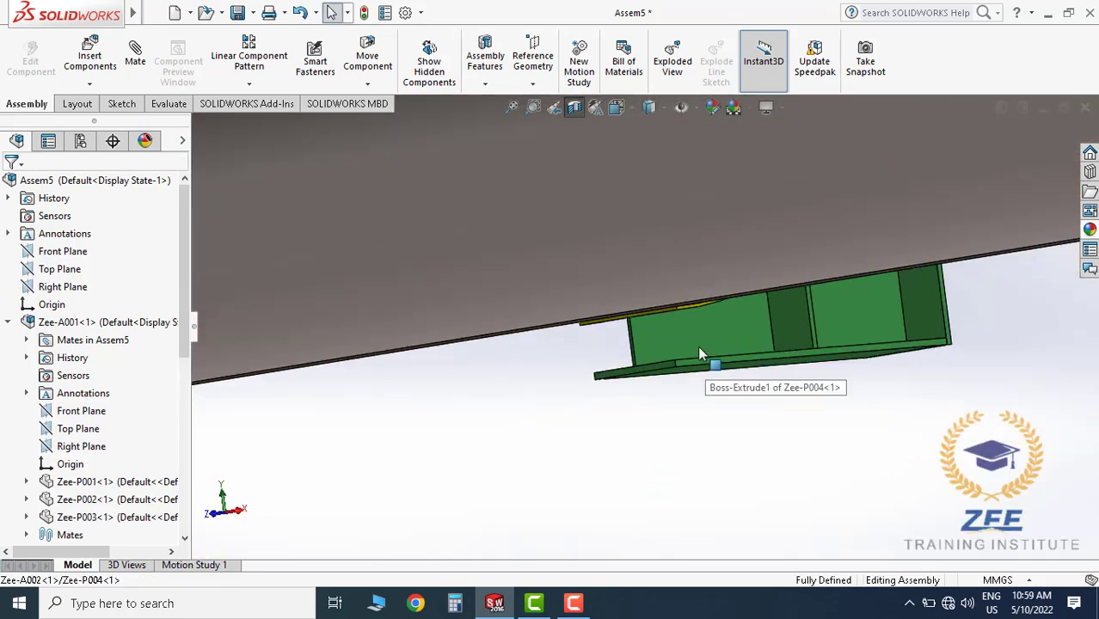
scroll(697, 348, down, 2)
click(573, 112)
scroll(620, 292, up, 3)
scroll(588, 320, down, 4)
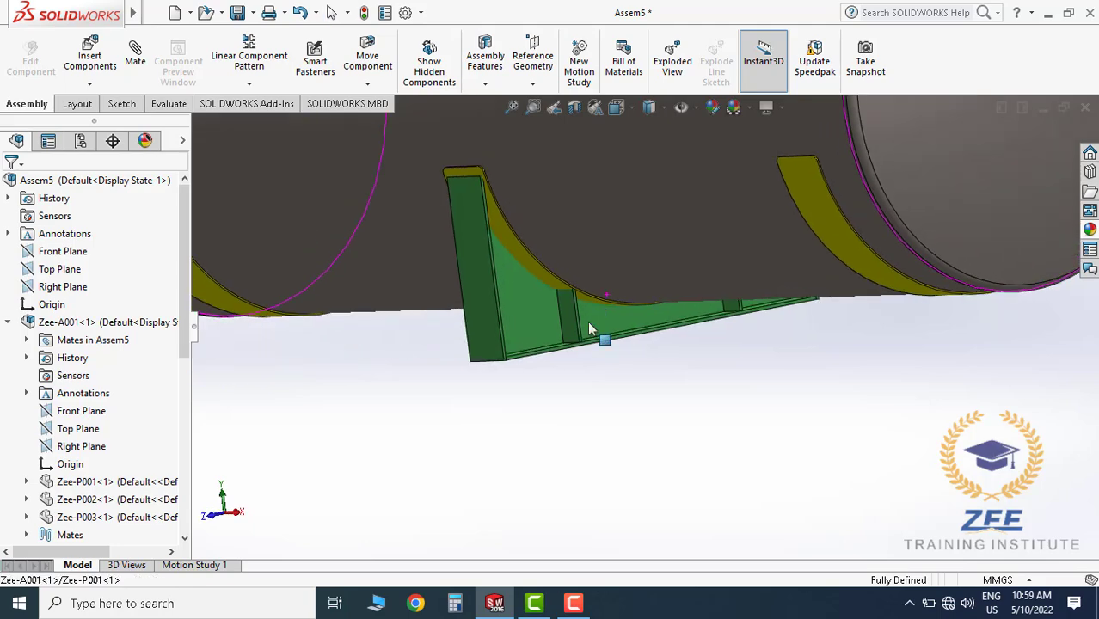
Open saddle plate Zee-P004 on its own, check its cradle radius, and return to the main assembly
click(516, 280)
click(567, 199)
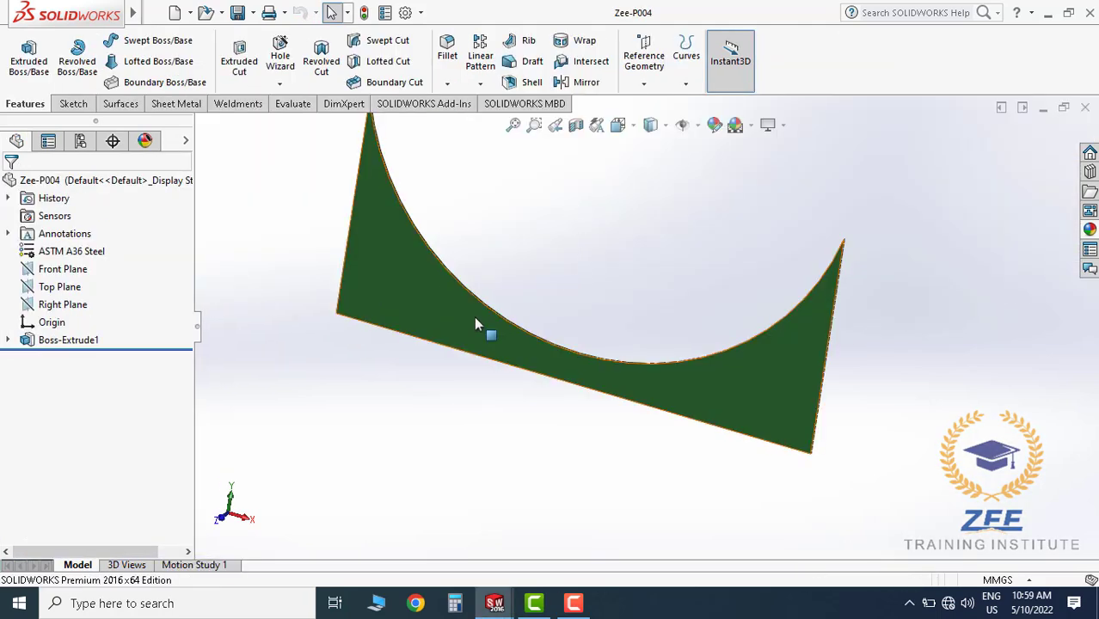
click(477, 327)
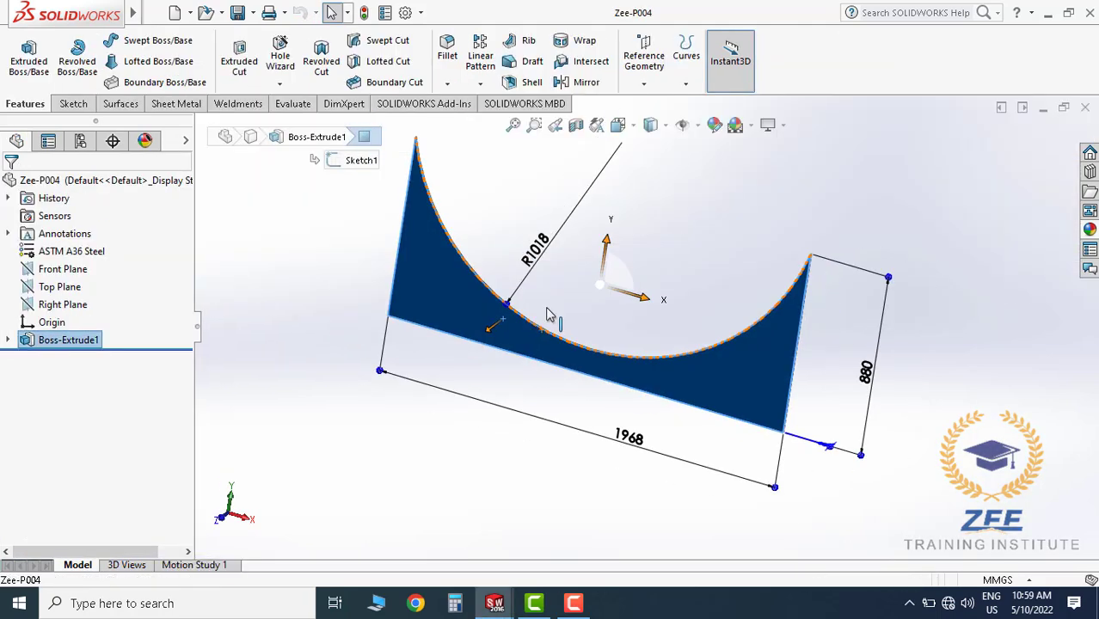
scroll(555, 315, down, 2)
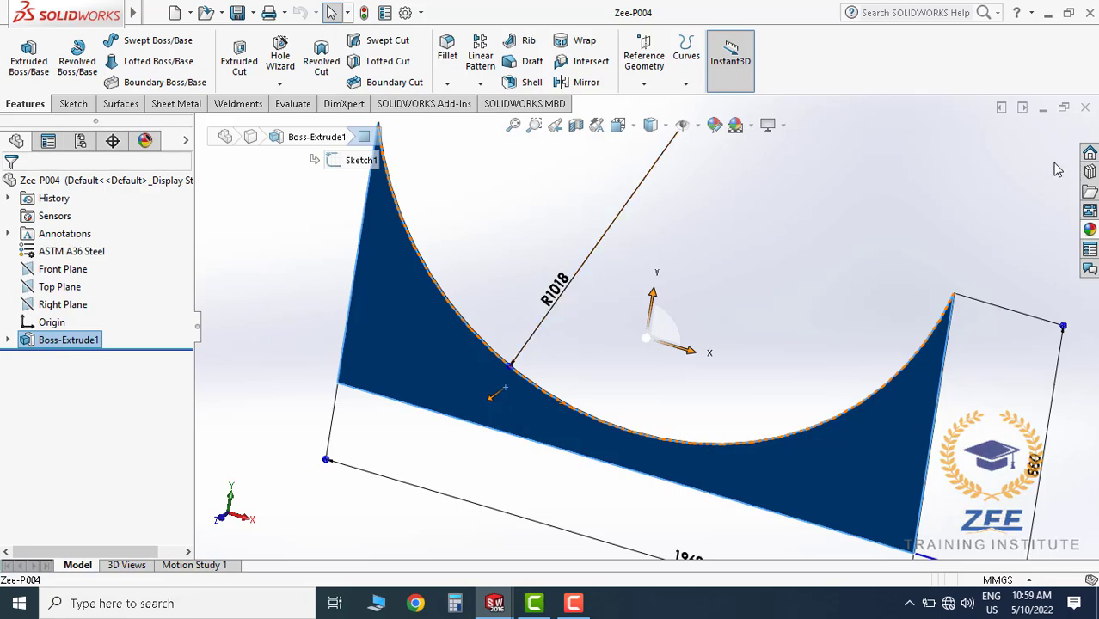
click(1086, 107)
Measure the radius of the curved outer face of the tank's middle pad Zee-P003
scroll(632, 299, down, 3)
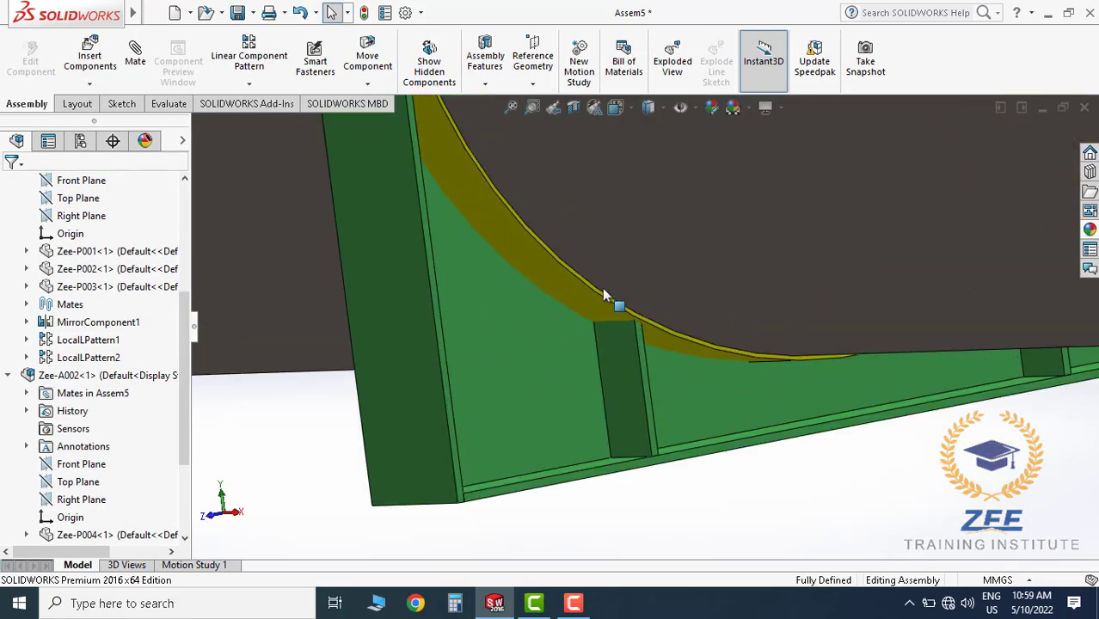
click(181, 107)
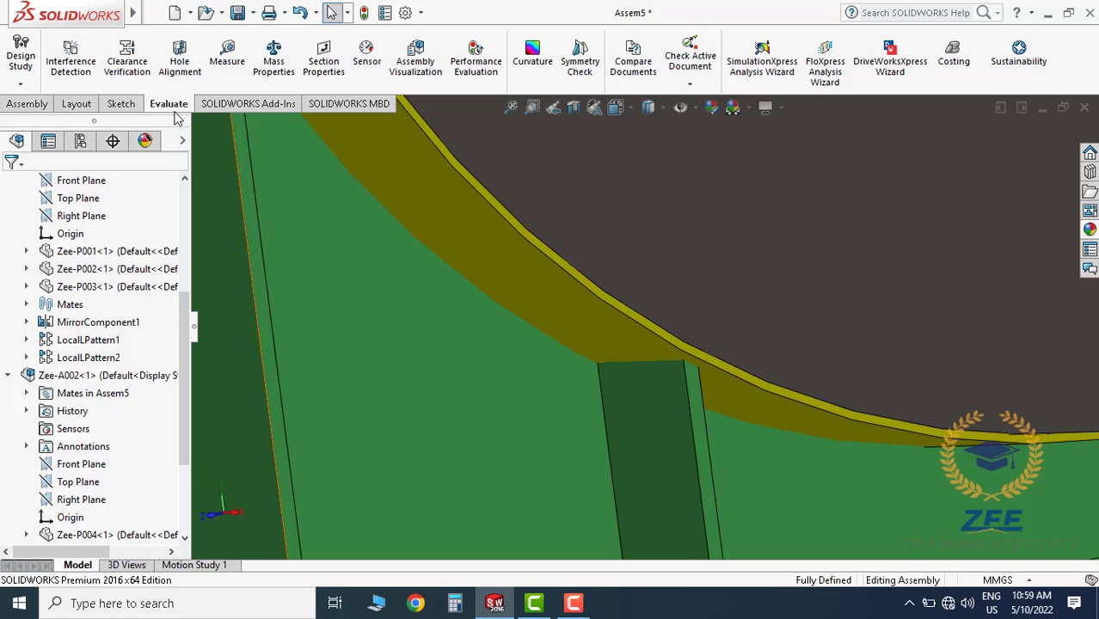
click(225, 60)
click(480, 247)
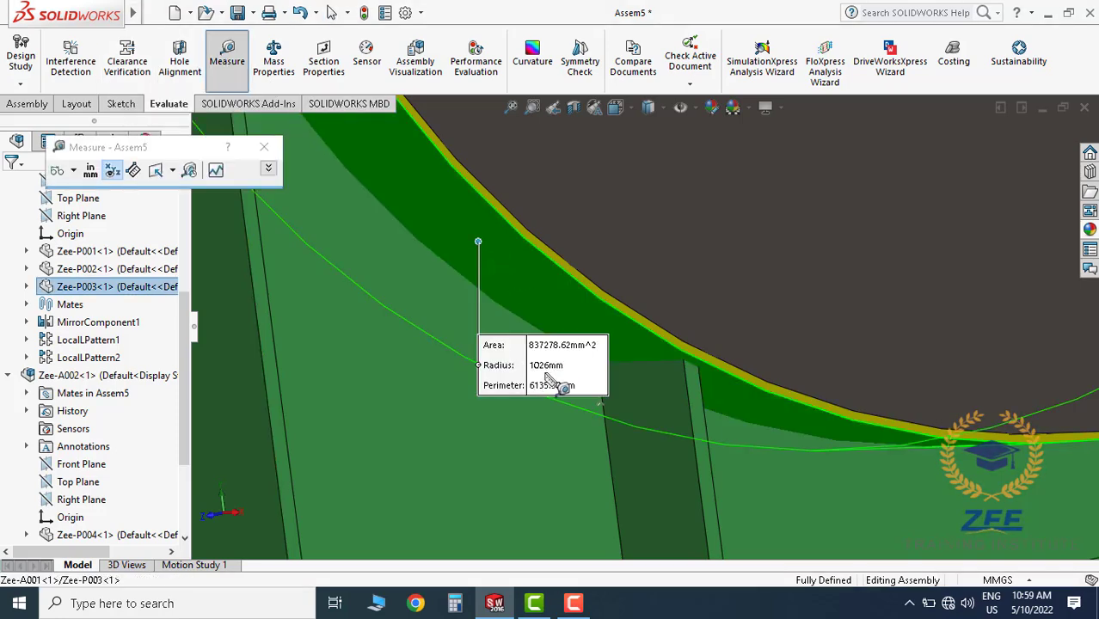
key(Escape)
Enlarge the cradle arc's radius in saddle plate Zee-P004's base sketch to fit around the pad, and save the part back into the assembly
scroll(563, 366, up, 3)
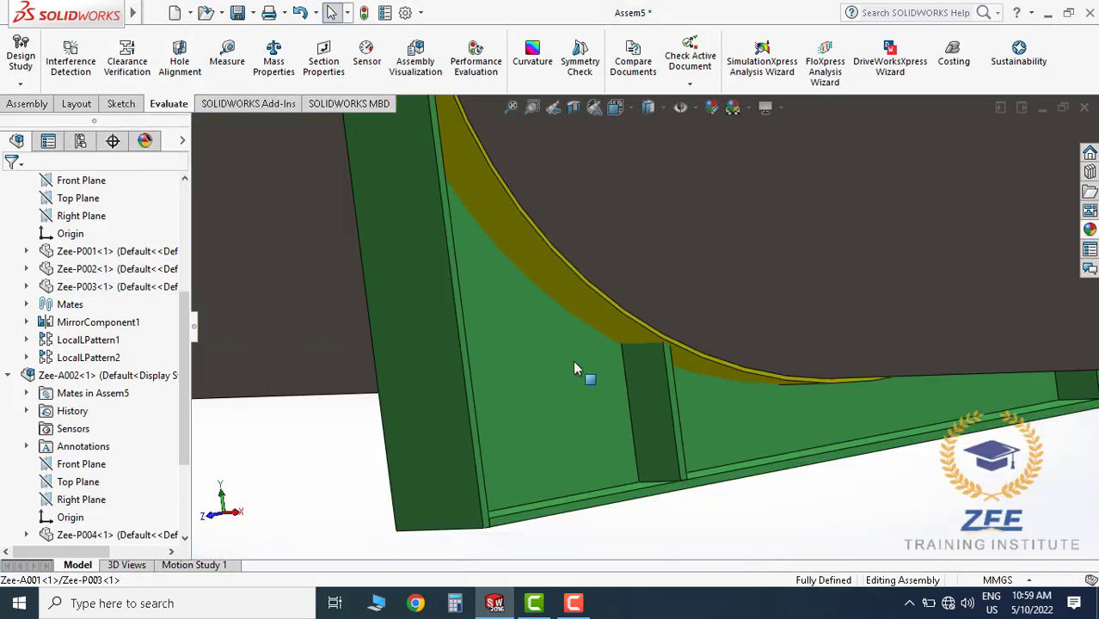
click(571, 366)
click(615, 281)
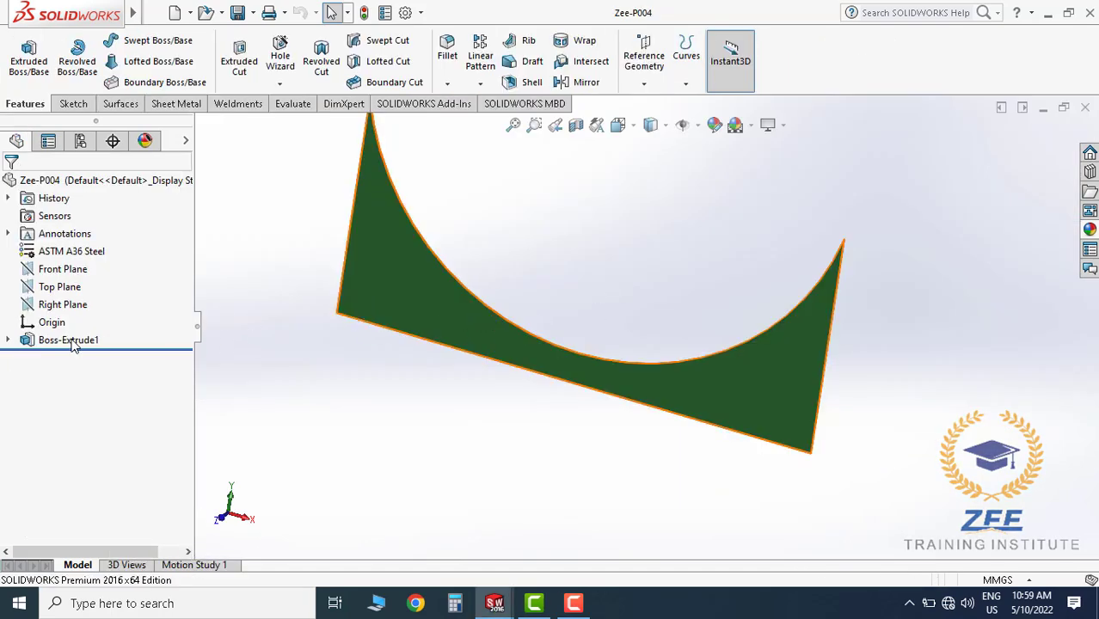
click(73, 340)
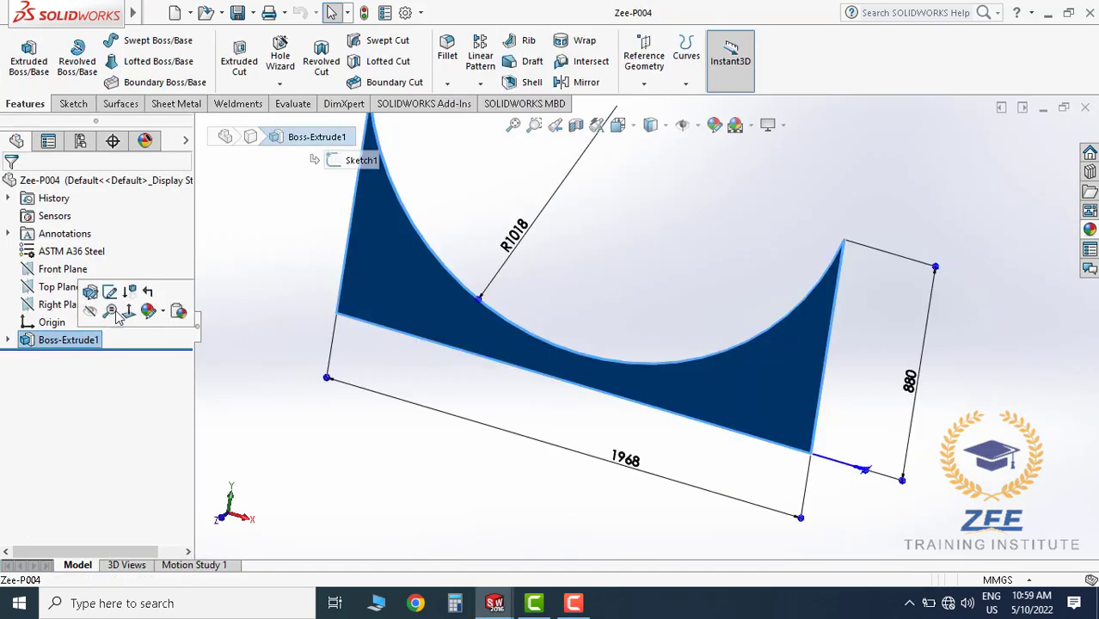
click(110, 294)
double_click(516, 236)
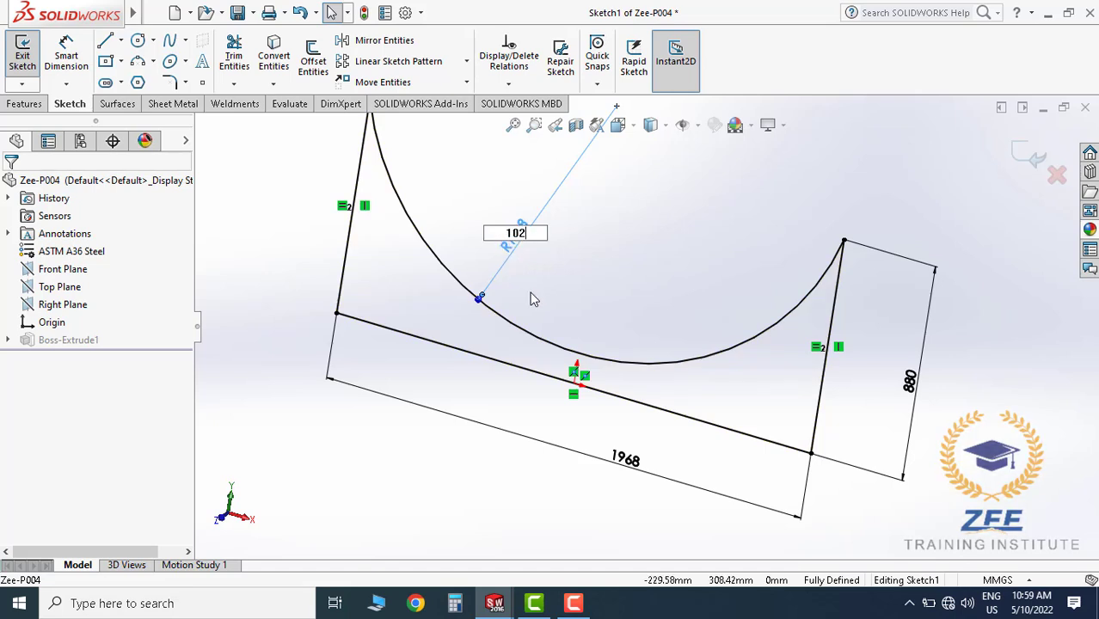
click(1019, 158)
click(1085, 108)
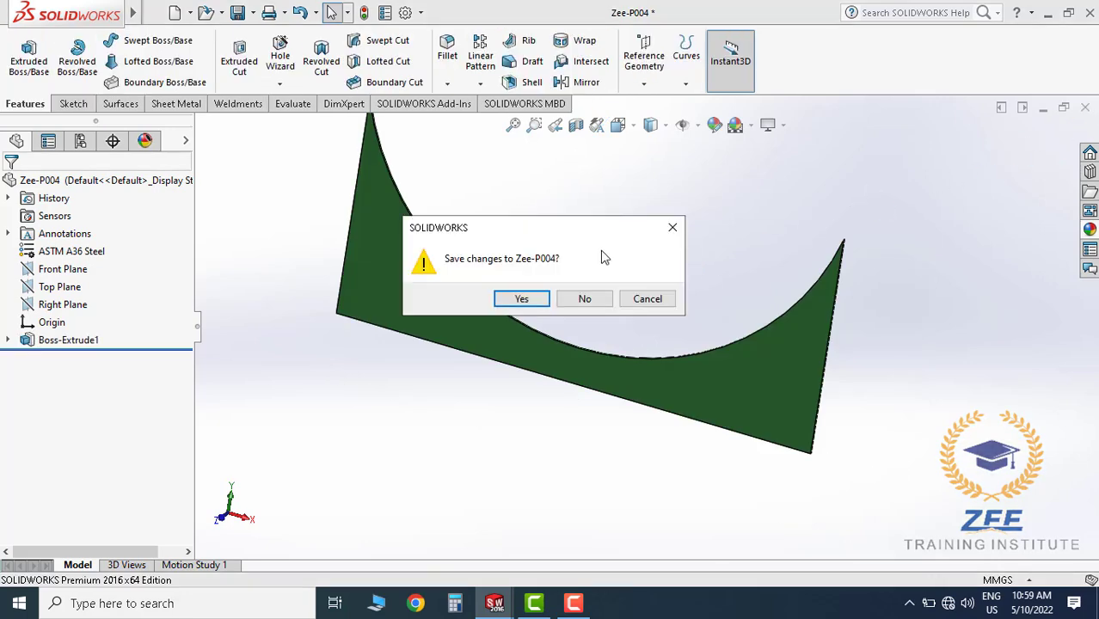
click(522, 298)
click(151, 92)
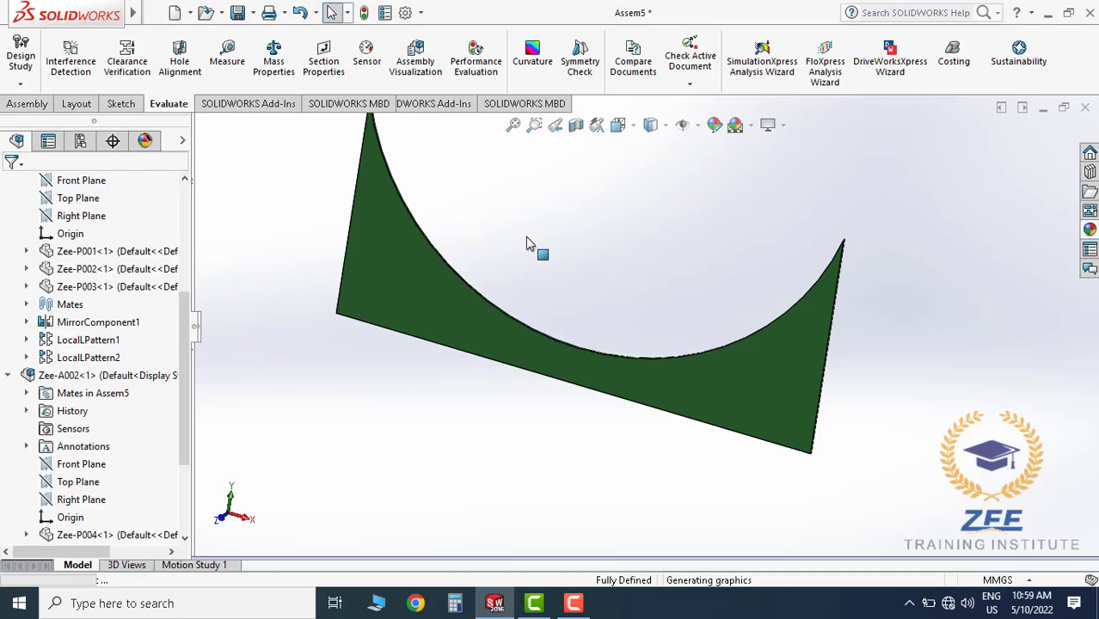
Check the resized saddle plate's fit against the pad with a Front Plane section, and turn the section off
scroll(552, 303, down, 4)
scroll(460, 211, down, 3)
scroll(593, 269, up, 5)
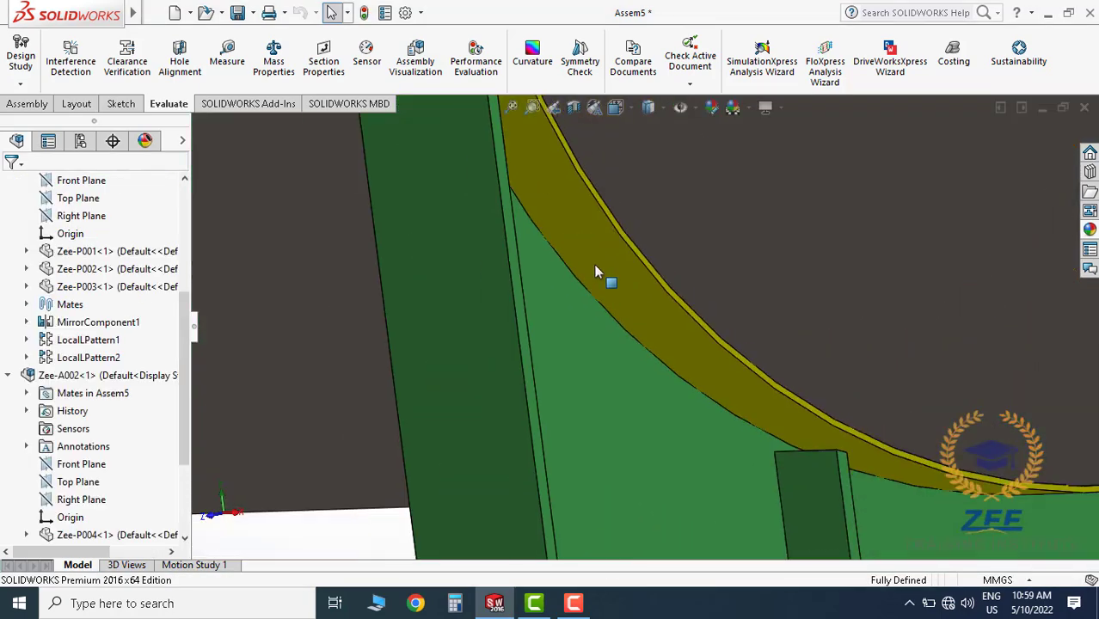
scroll(597, 272, up, 5)
click(574, 106)
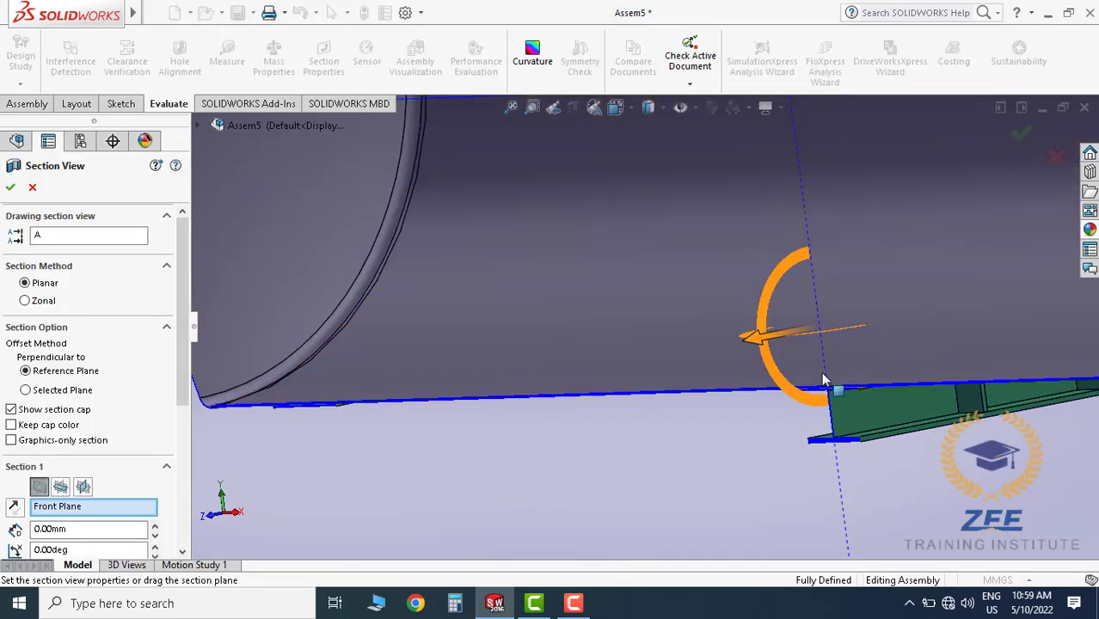
scroll(751, 365, down, 5)
middle_drag(511, 346, 481, 331)
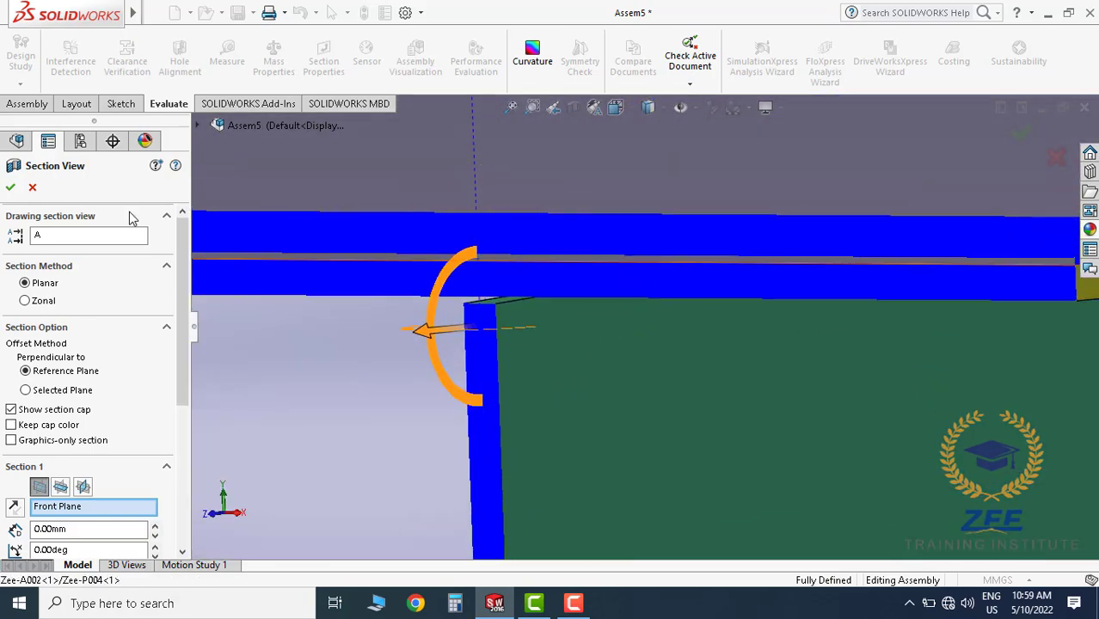
click(13, 191)
middle_drag(636, 373, 729, 372)
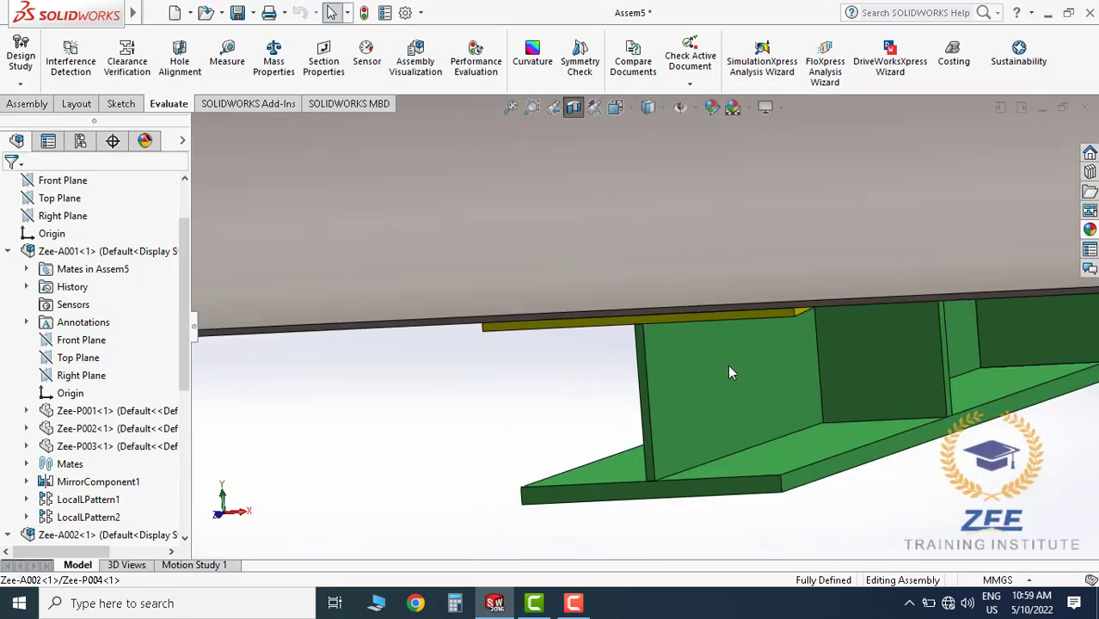
scroll(727, 365, up, 10)
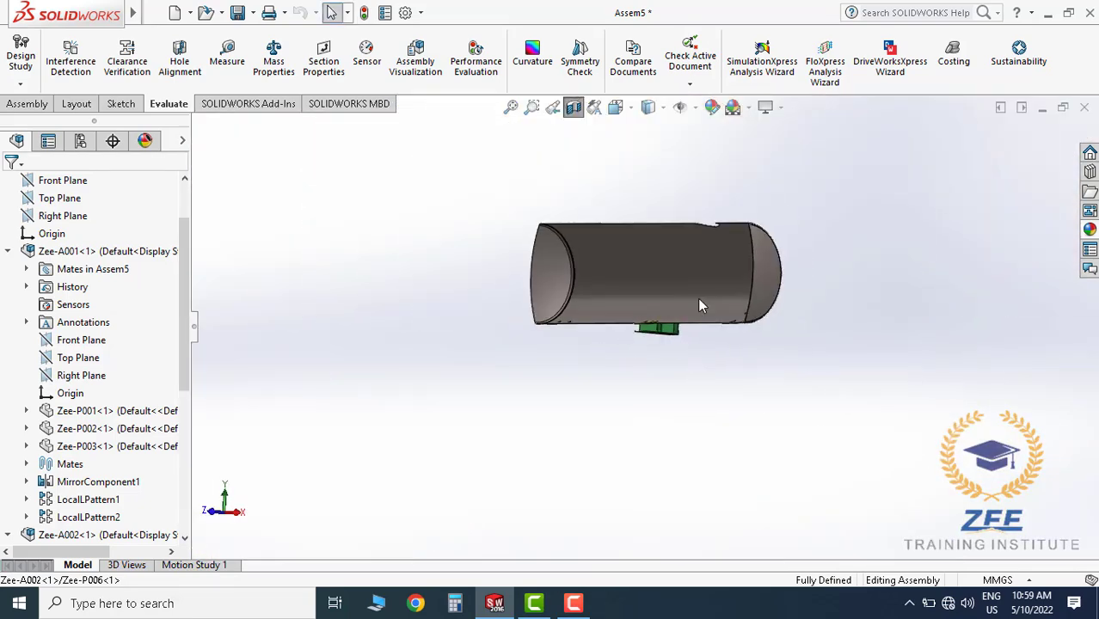
scroll(699, 299, down, 5)
drag(699, 299, 718, 363)
middle_drag(719, 363, 675, 380)
click(574, 108)
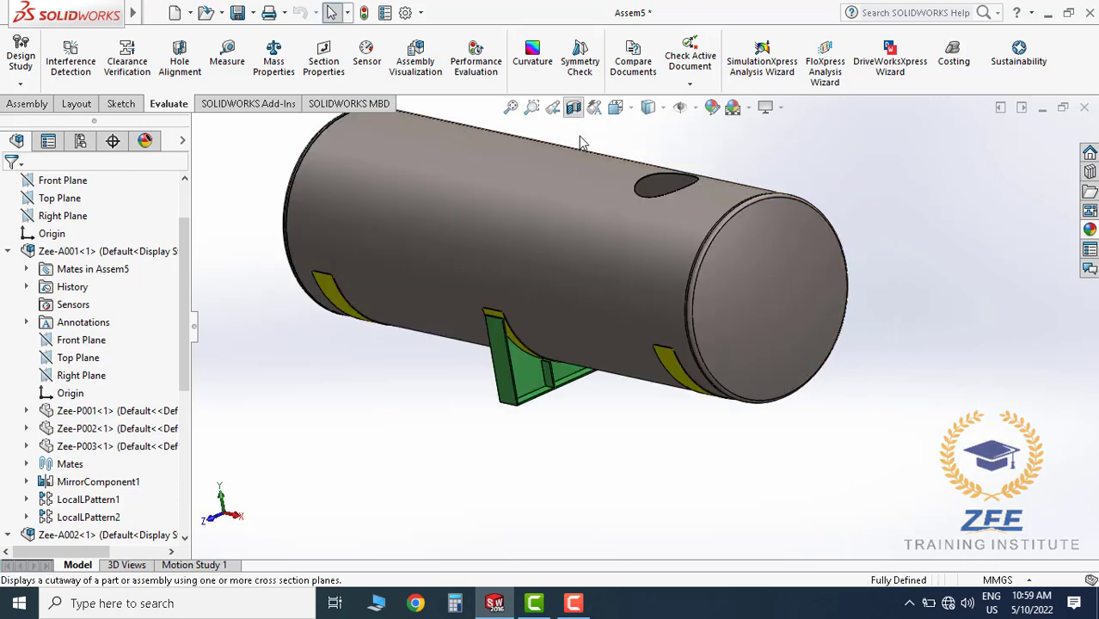
Place two loose copies of saddle assembly Zee-A002 below the tank, one near each end
scroll(582, 346, down, 1)
middle_drag(582, 346, 773, 516)
scroll(580, 332, up, 4)
scroll(580, 332, down, 4)
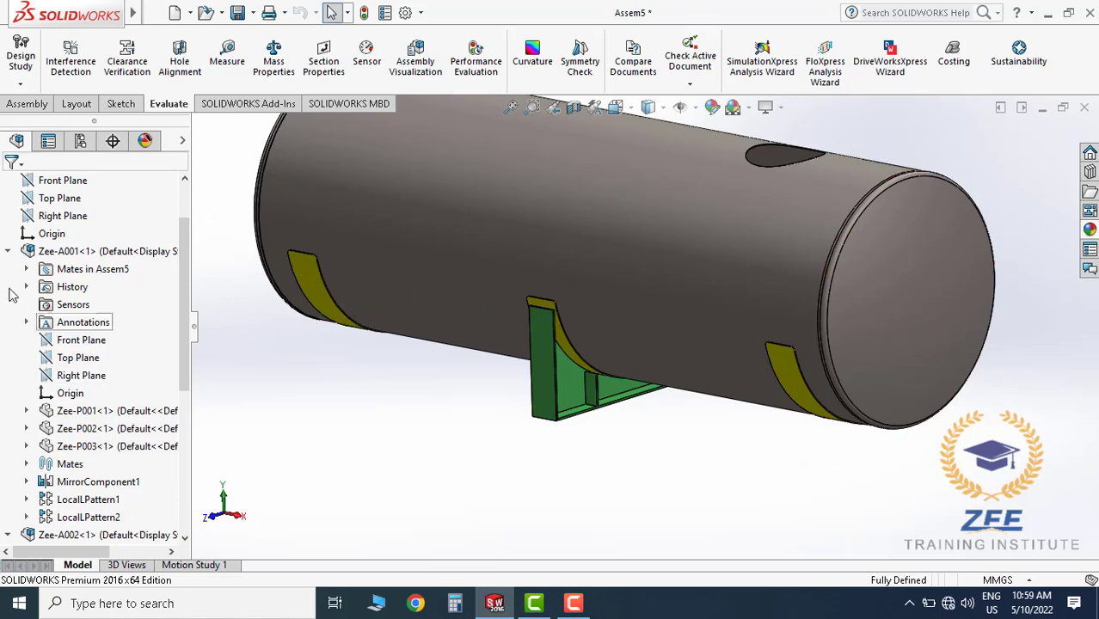
click(9, 252)
scroll(626, 336, up, 3)
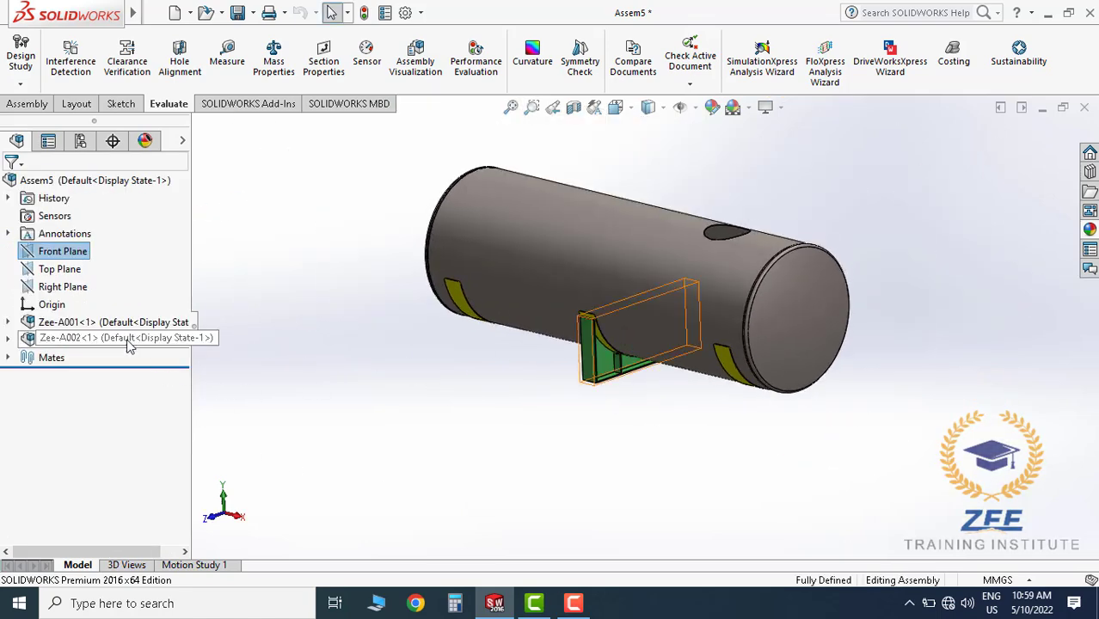
drag(127, 344, 563, 411)
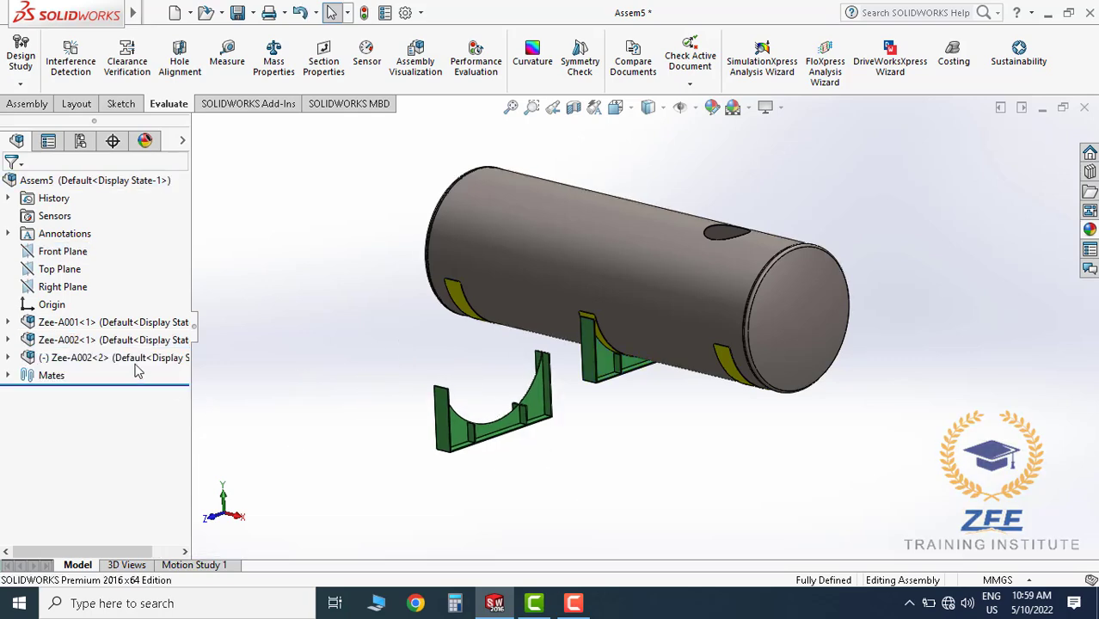
drag(135, 365, 718, 471)
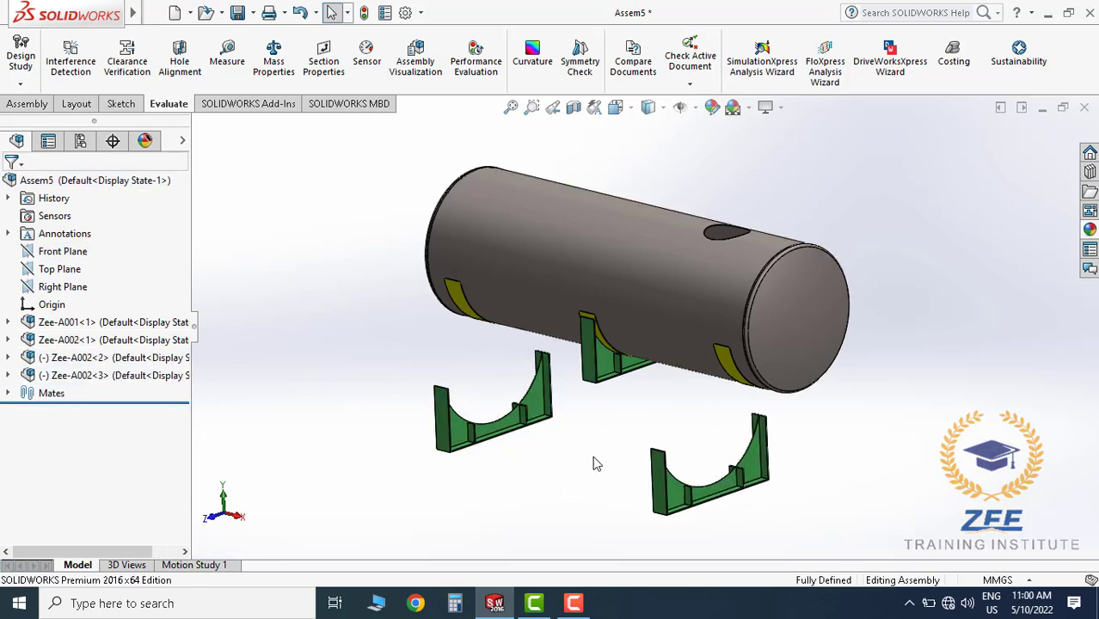
Delete the two loose copies of Zee-A002, keeping only the mated middle saddle
middle_drag(596, 464, 575, 480)
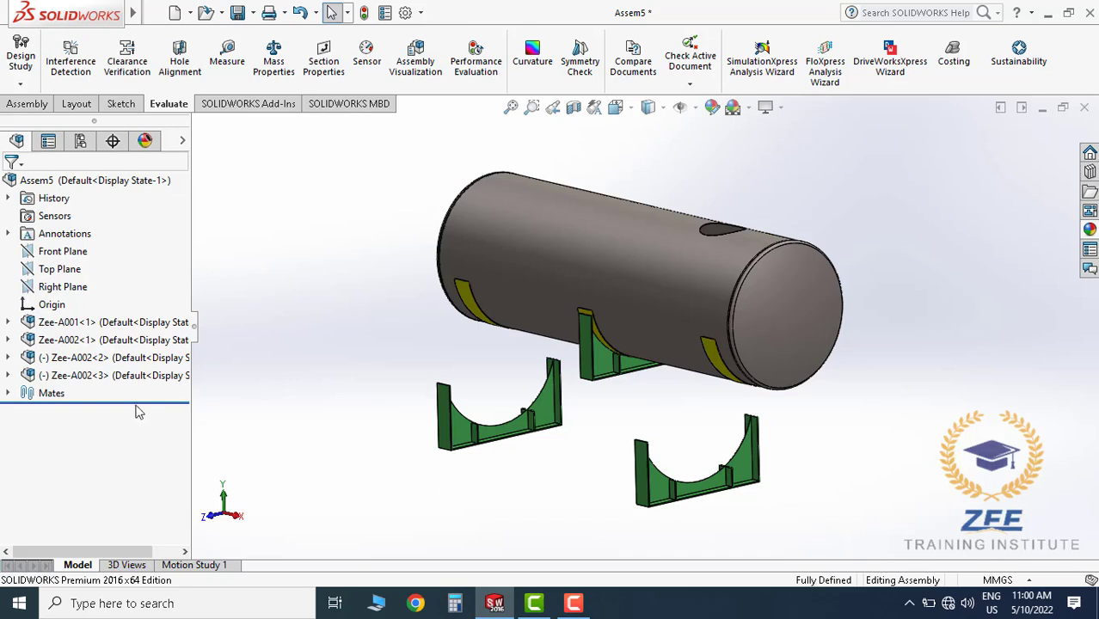
scroll(533, 444, down, 2)
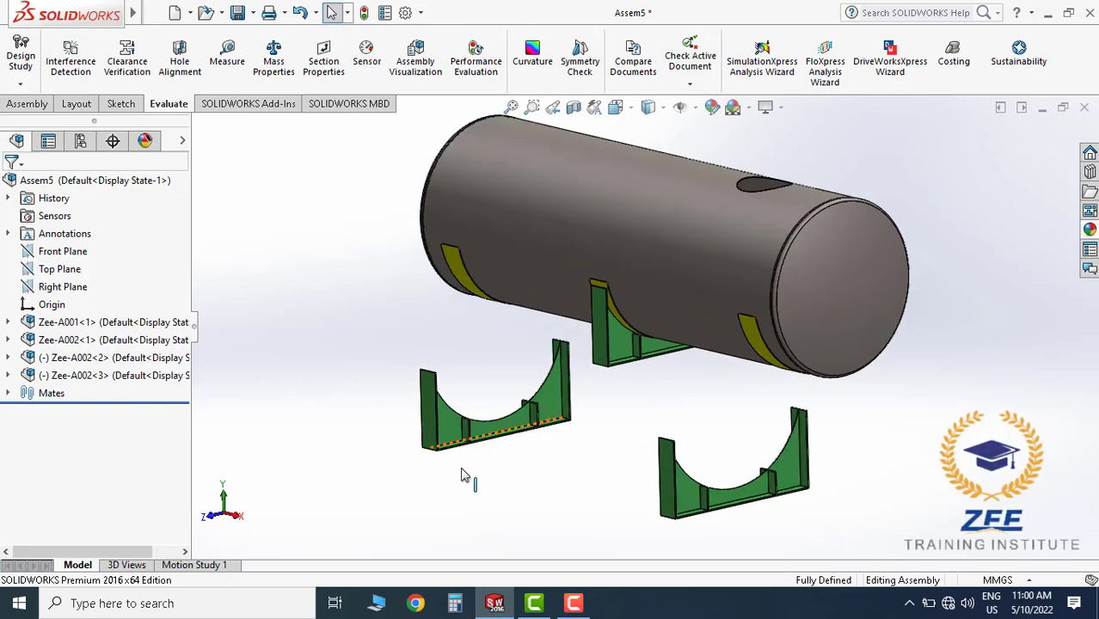
click(157, 376)
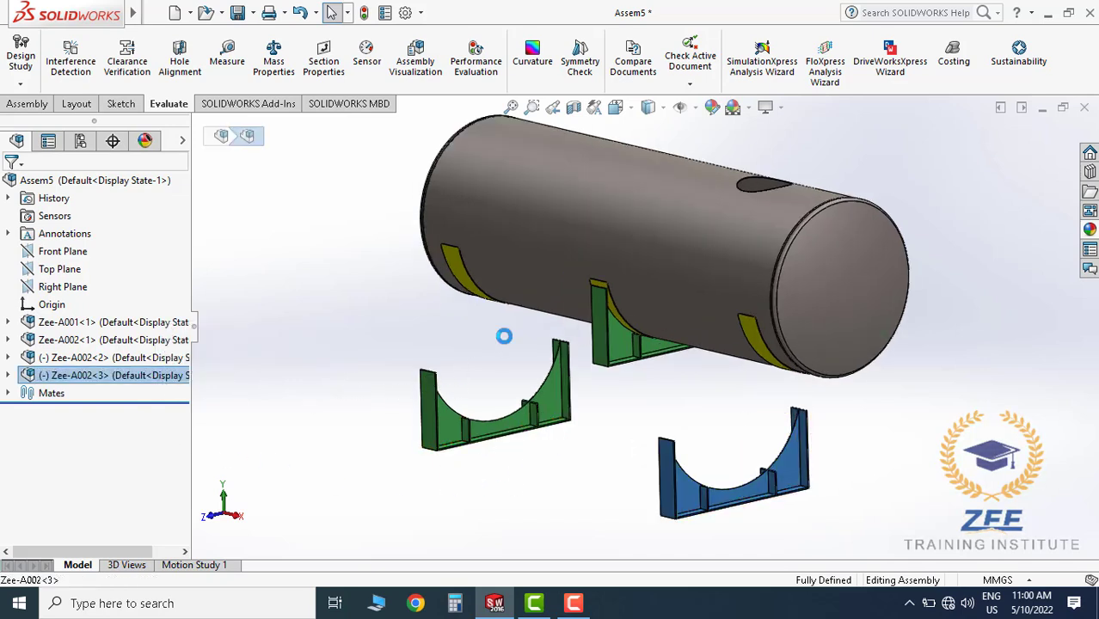
click(649, 225)
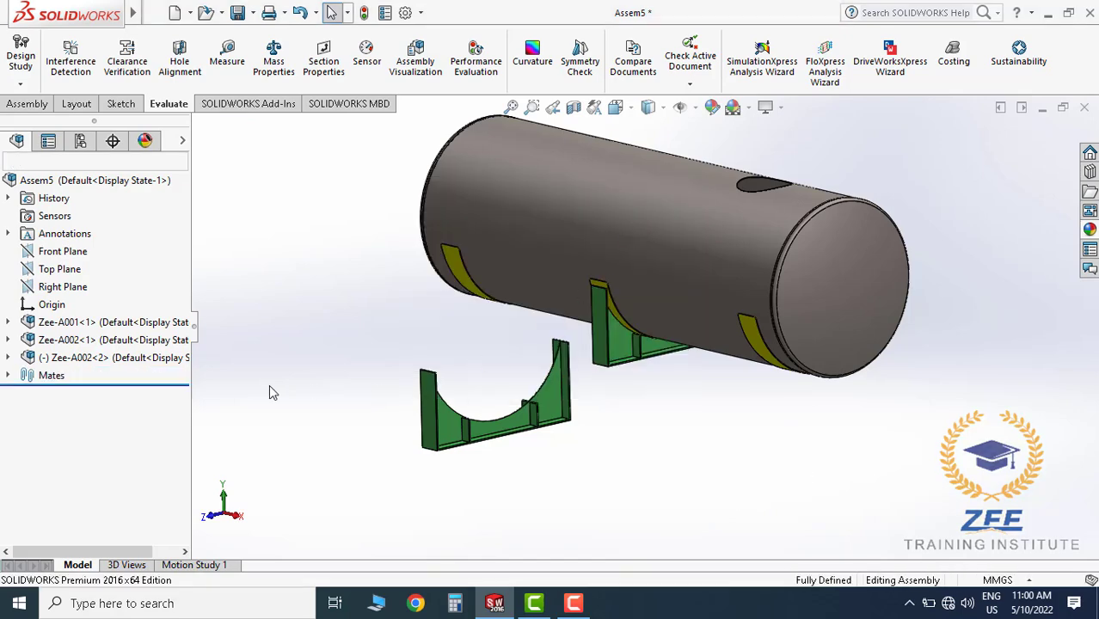
click(124, 363)
key(Delete)
click(648, 222)
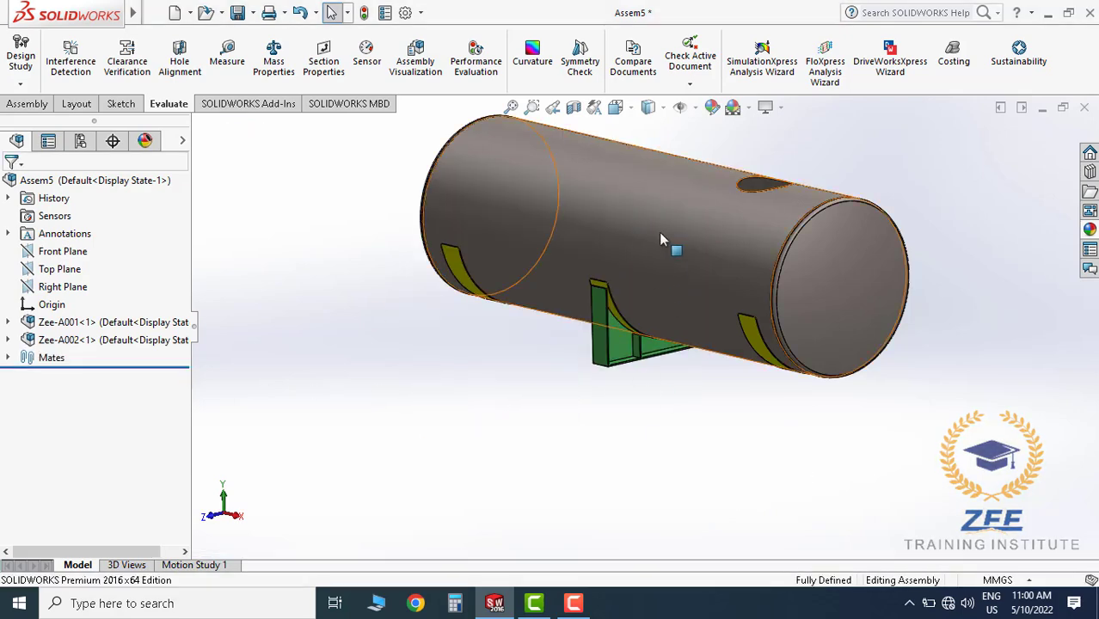
Show the temporary axes in the main assembly, including the tank's lengthwise centre axis
scroll(658, 182, up, 5)
scroll(665, 158, down, 5)
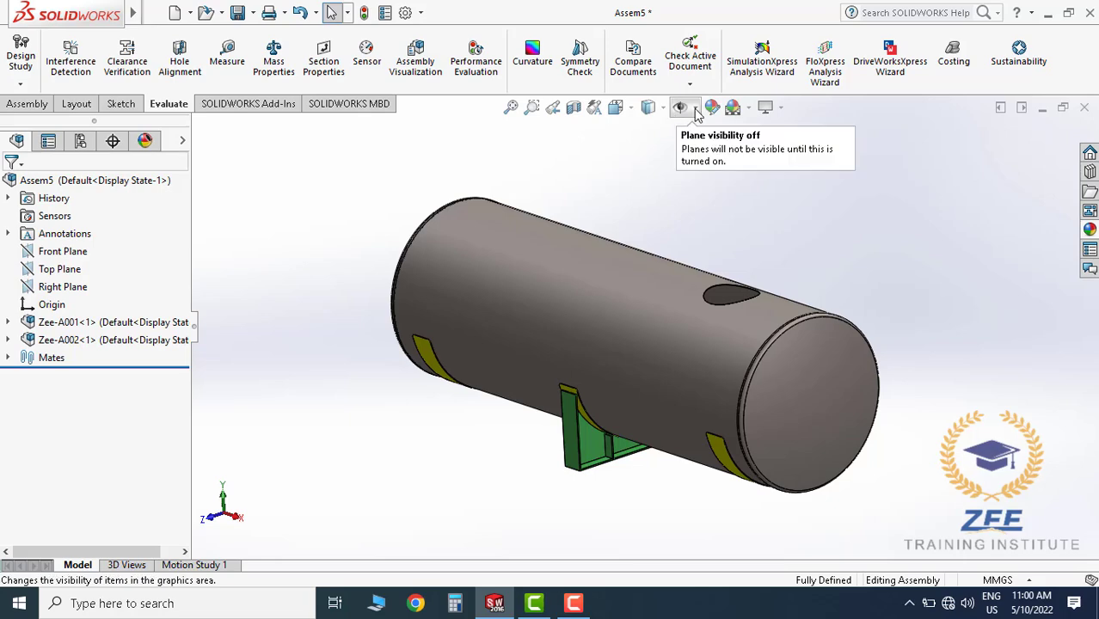
click(695, 110)
click(708, 155)
click(603, 222)
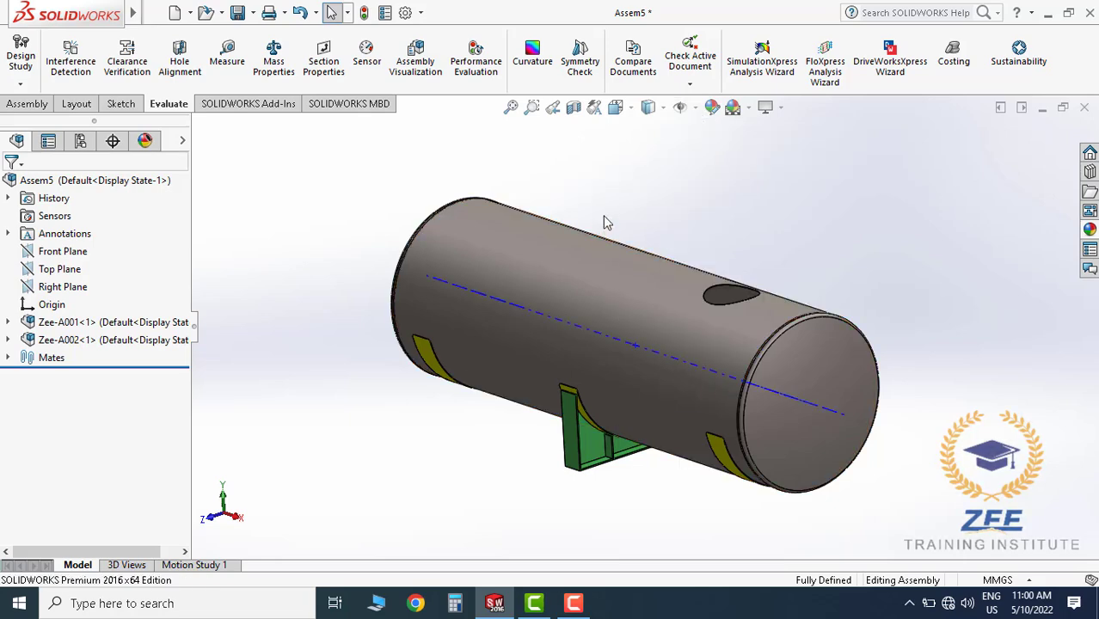
scroll(626, 405, down, 4)
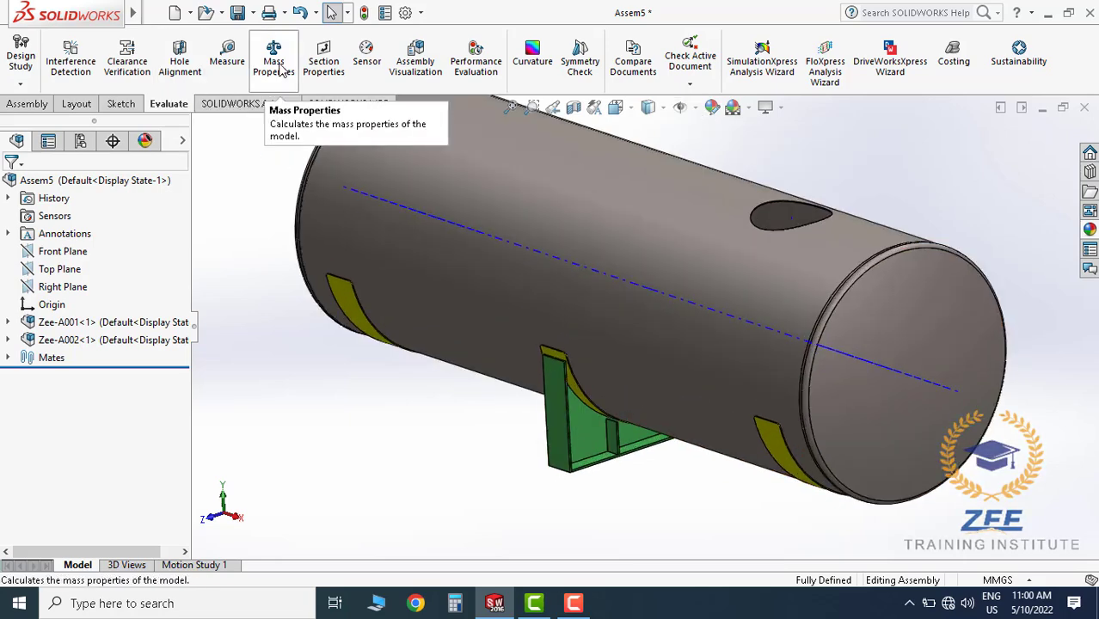
click(27, 104)
click(249, 55)
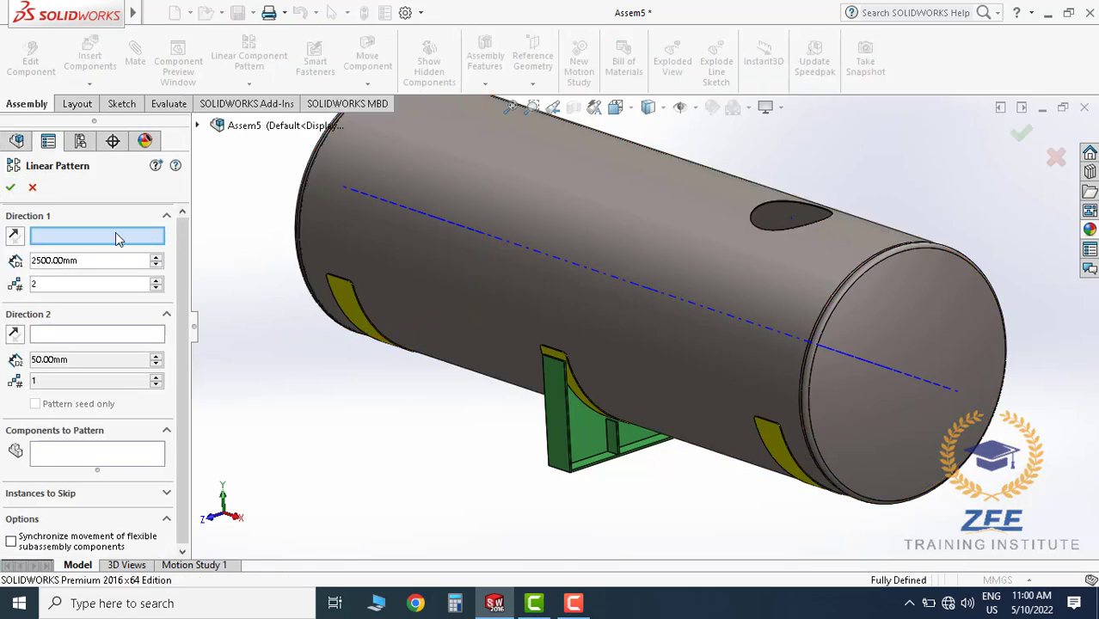
click(577, 434)
scroll(551, 417, up, 2)
scroll(550, 417, down, 4)
click(636, 370)
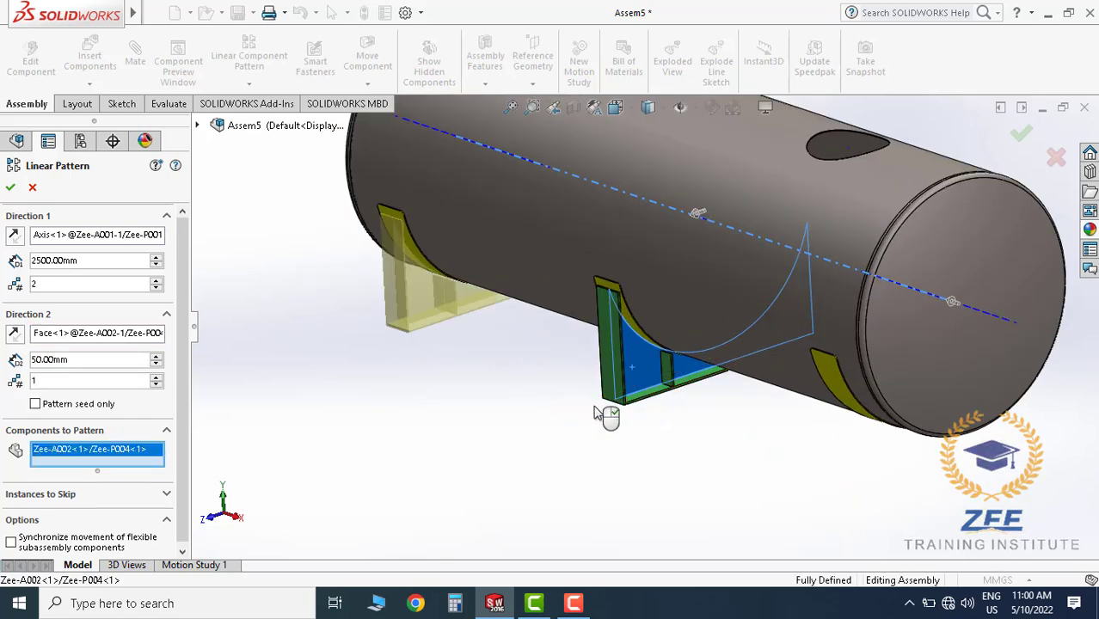
scroll(617, 386, down, 2)
key(Escape)
scroll(690, 400, up, 2)
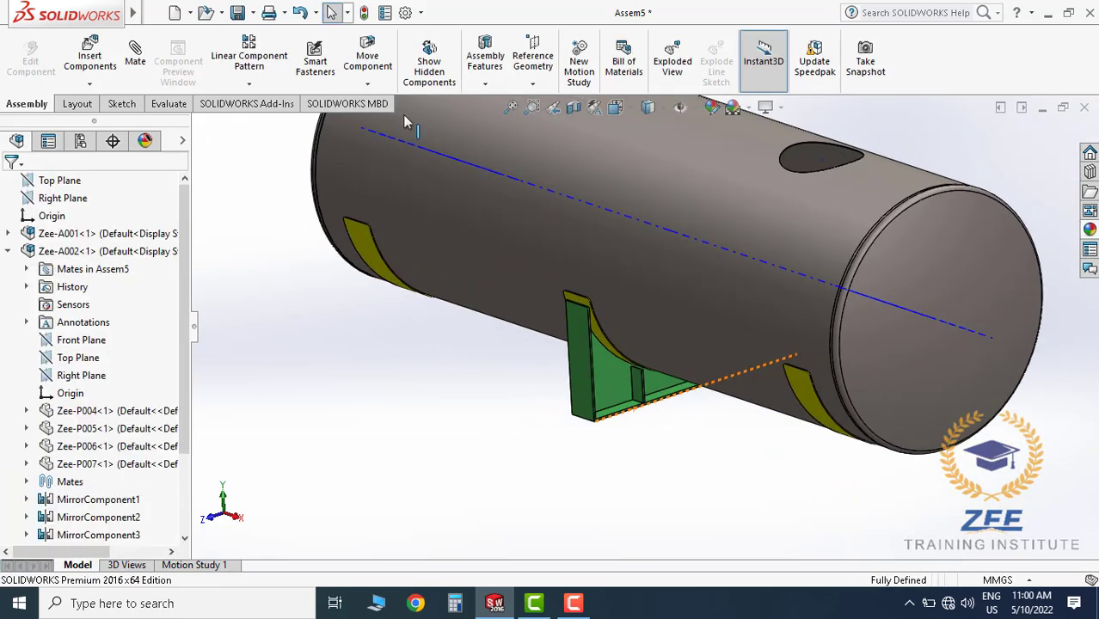
Linearly pattern saddle assembly Zee-A002 along the tank's lengthwise axis, 2 instances at 2500 mm, toward the end away from the top opening
click(270, 69)
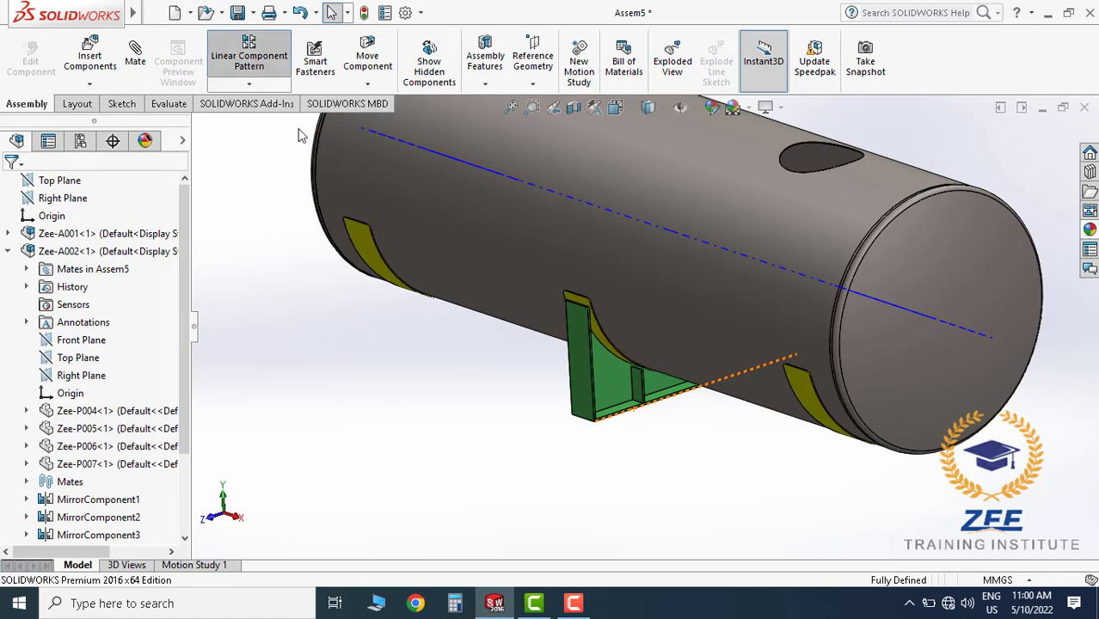
click(543, 192)
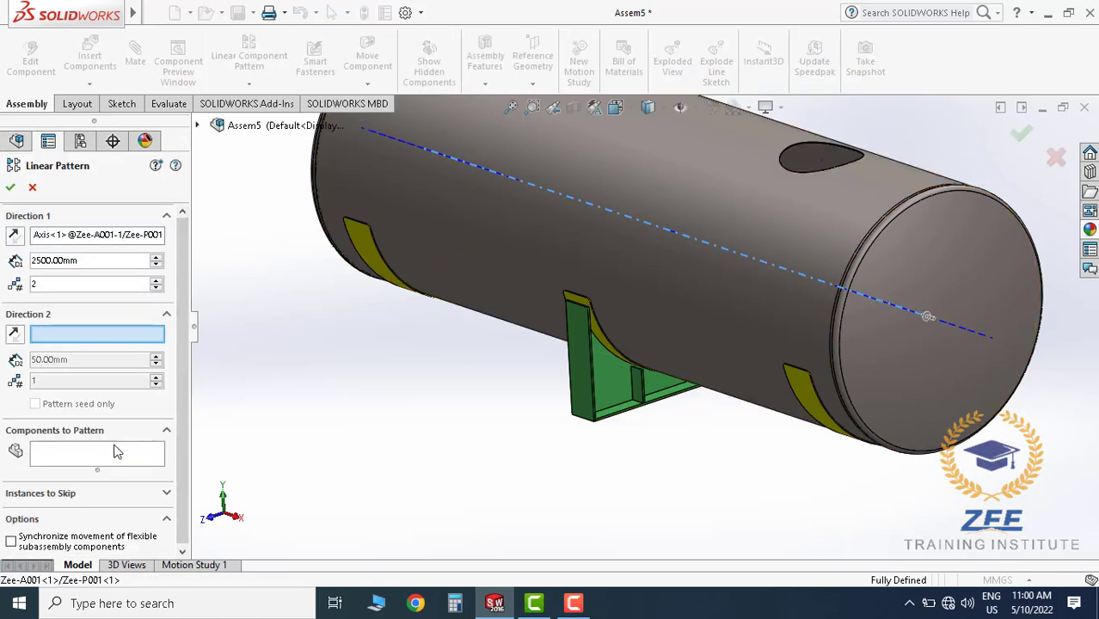
click(198, 125)
click(289, 287)
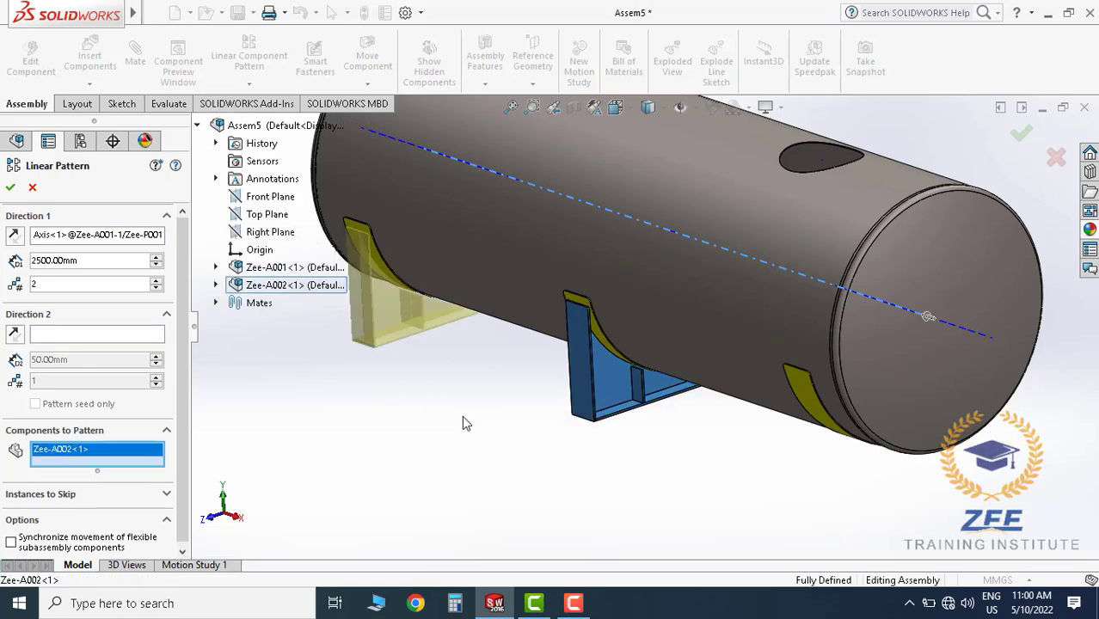
scroll(508, 344, up, 2)
scroll(552, 382, down, 3)
middle_drag(560, 398, 578, 370)
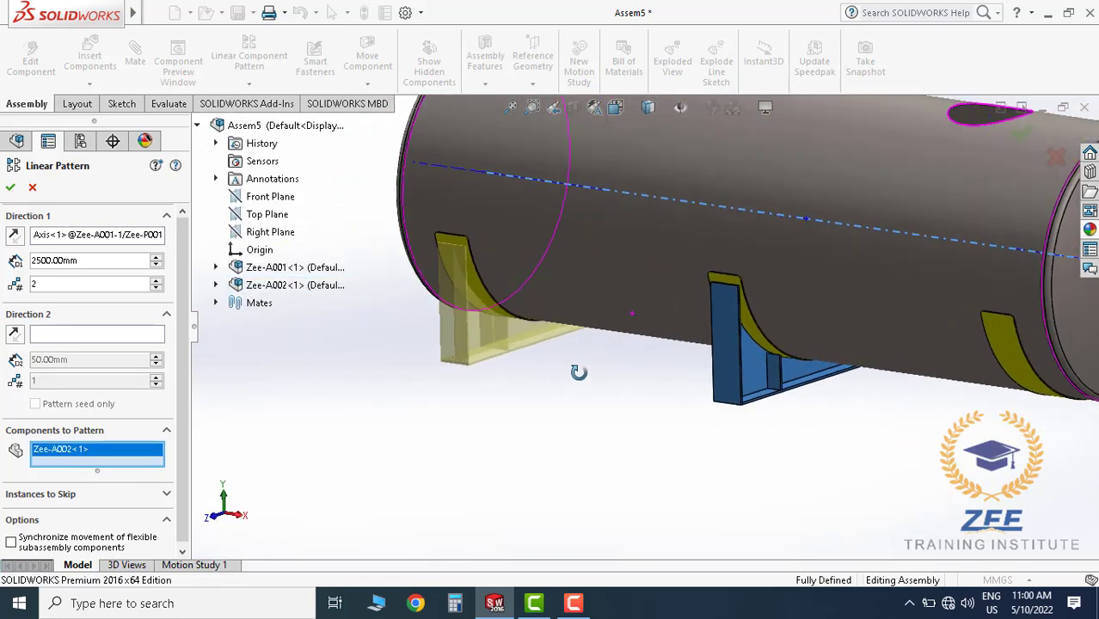
scroll(588, 378, up, 3)
scroll(723, 274, up, 2)
scroll(723, 274, down, 3)
middle_drag(723, 274, 705, 301)
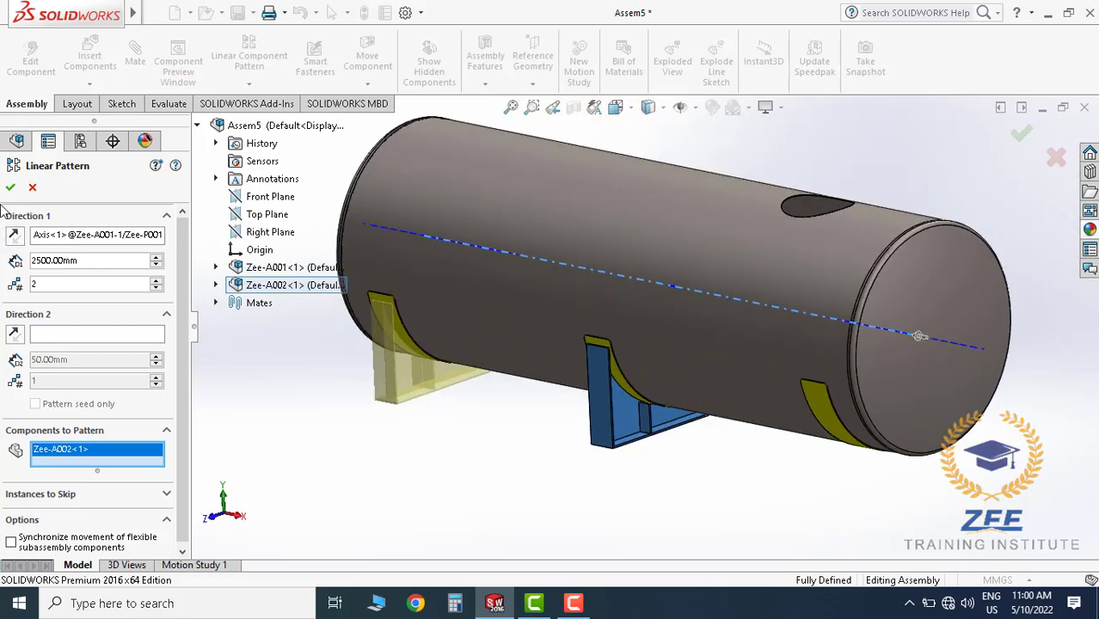
click(12, 187)
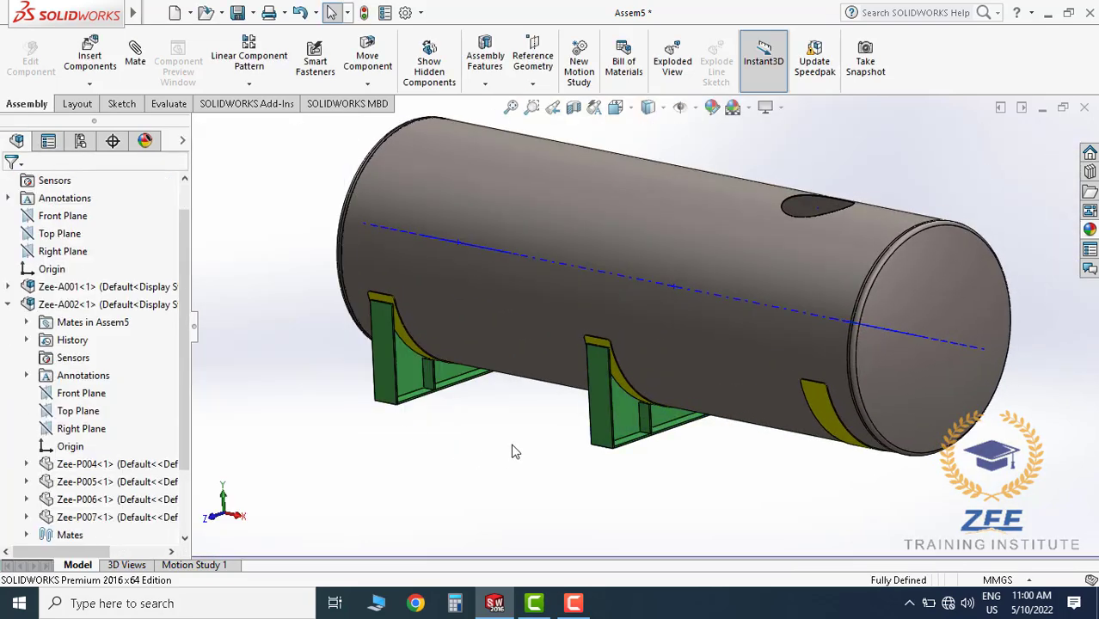
Linearly pattern middle saddle Zee-A002 in the reversed axis direction, 2 instances at 2500 mm, onto the pad at the opening's end
scroll(600, 350, up, 3)
scroll(600, 345, down, 1)
mouse_move(615, 290)
middle_down()
mouse_move(675, 303)
mouse_move(613, 292)
middle_up()
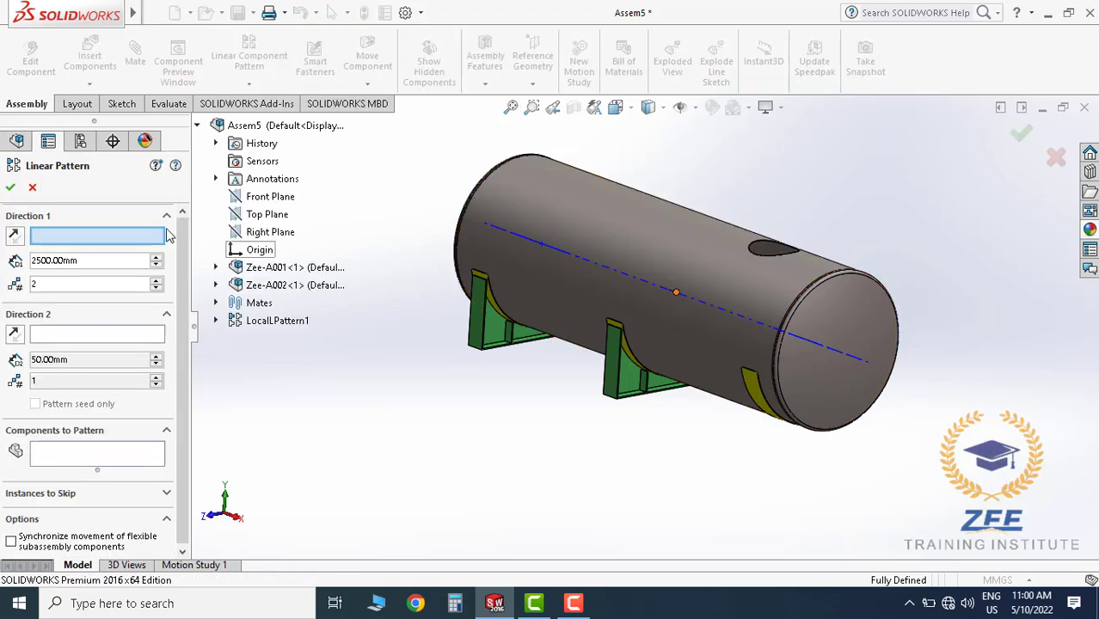
click(607, 274)
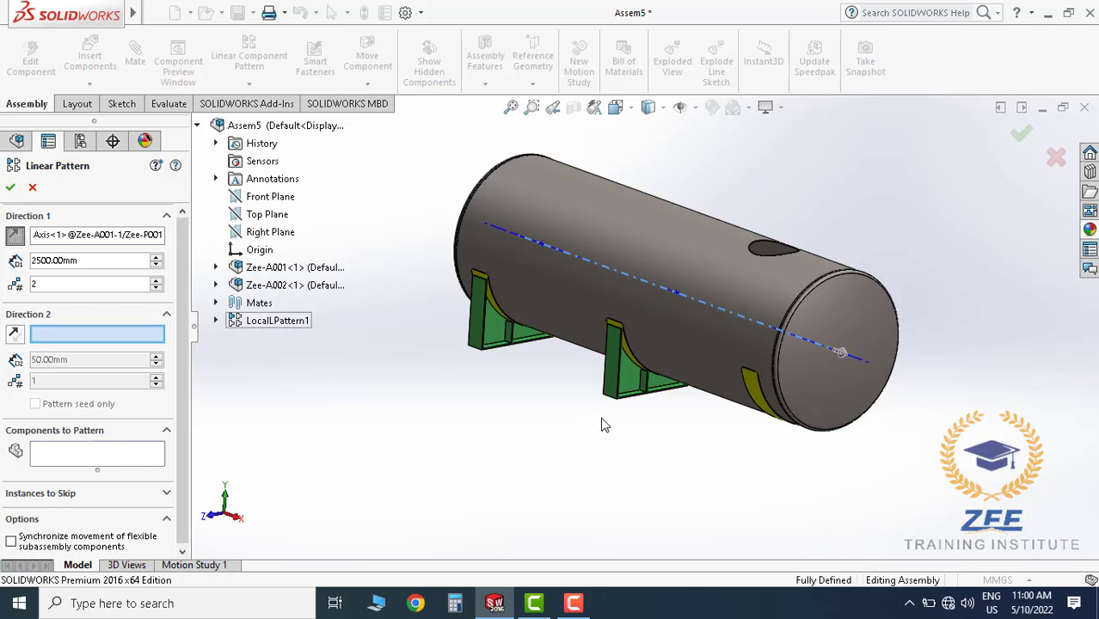
mouse_move(604, 424)
middle_down()
mouse_move(601, 442)
mouse_move(593, 434)
middle_up()
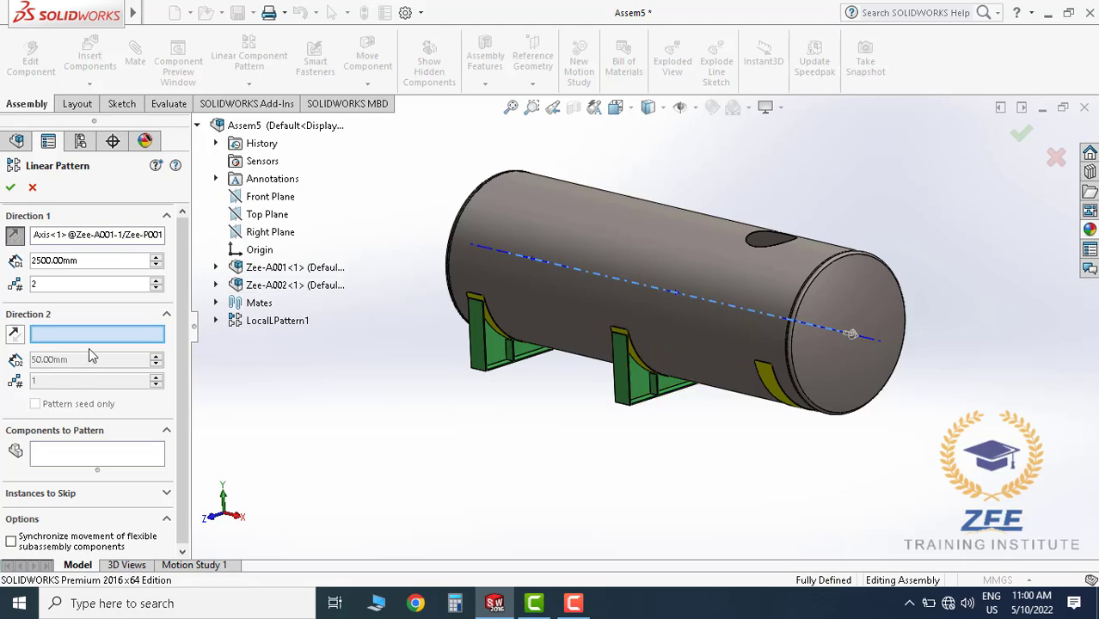
click(317, 286)
middle_drag(574, 464, 707, 428)
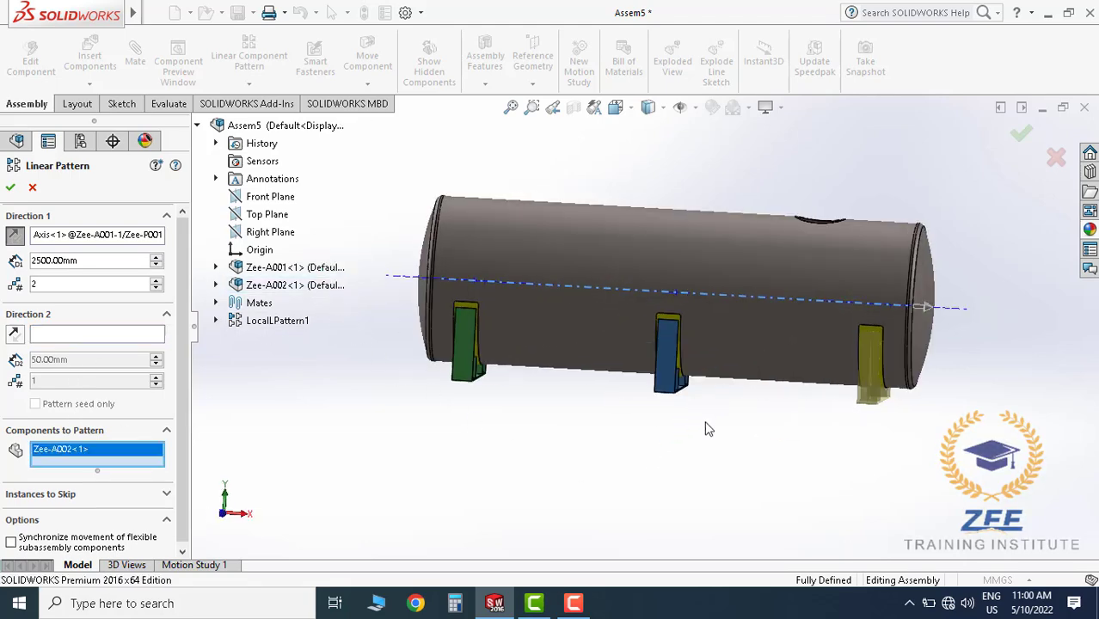
scroll(877, 405, down, 5)
middle_drag(840, 403, 725, 389)
scroll(654, 400, up, 6)
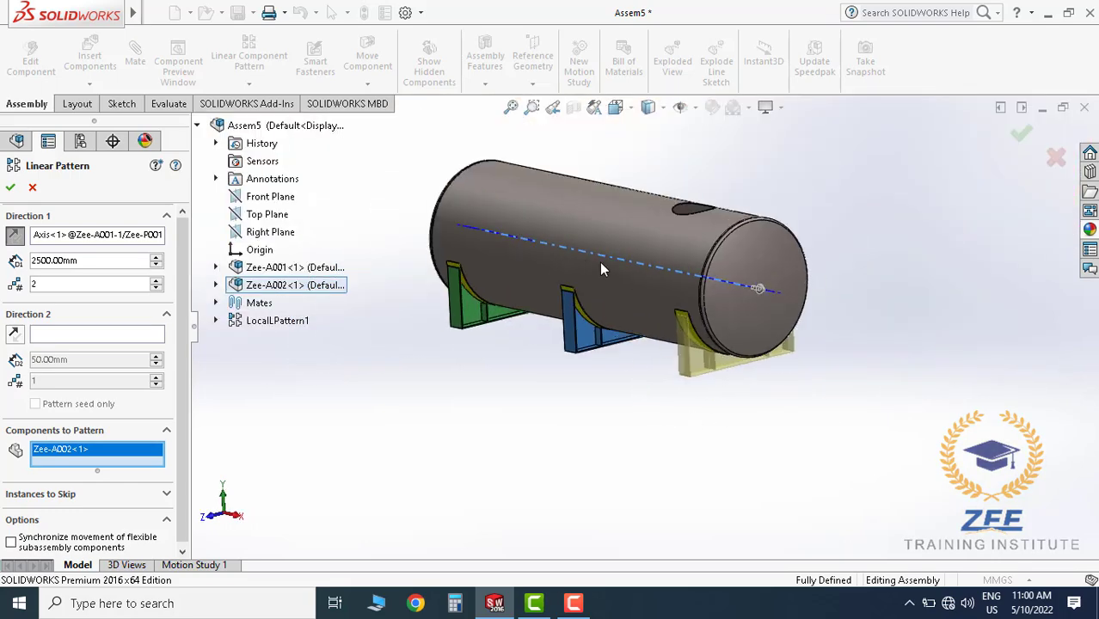
scroll(602, 269, down, 2)
click(1020, 132)
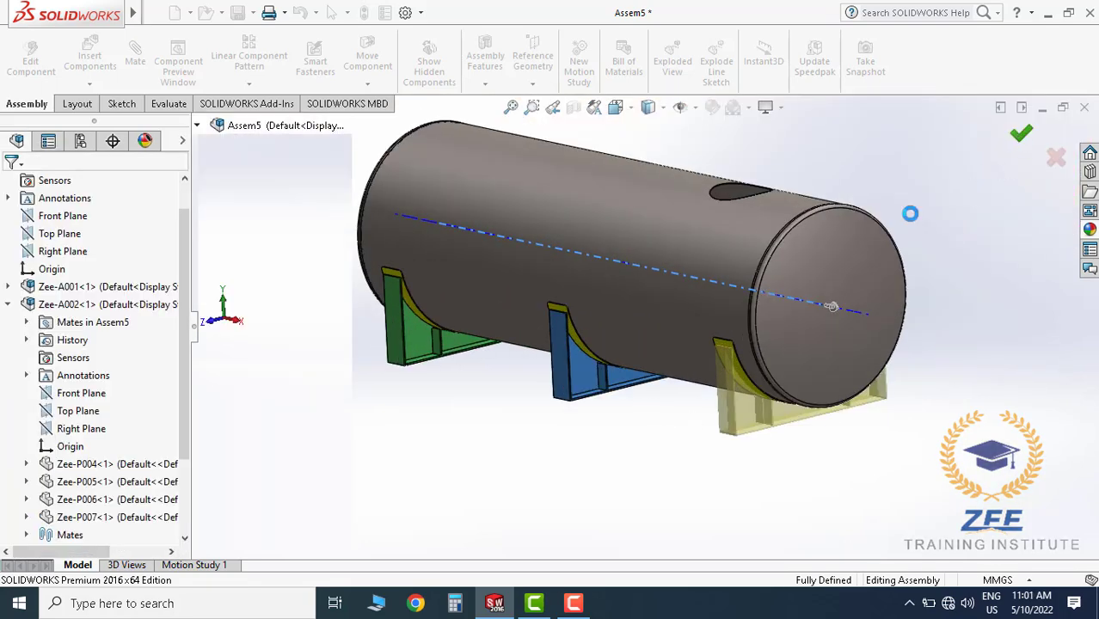
Hide the temporary axes in the main assembly
scroll(714, 258, up, 1)
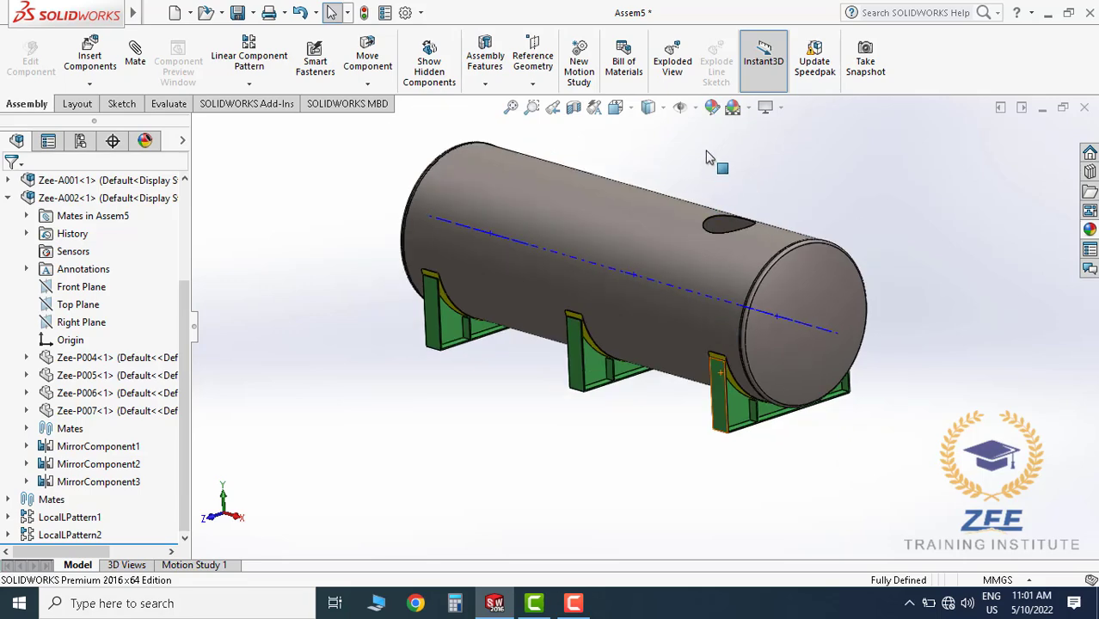
click(679, 107)
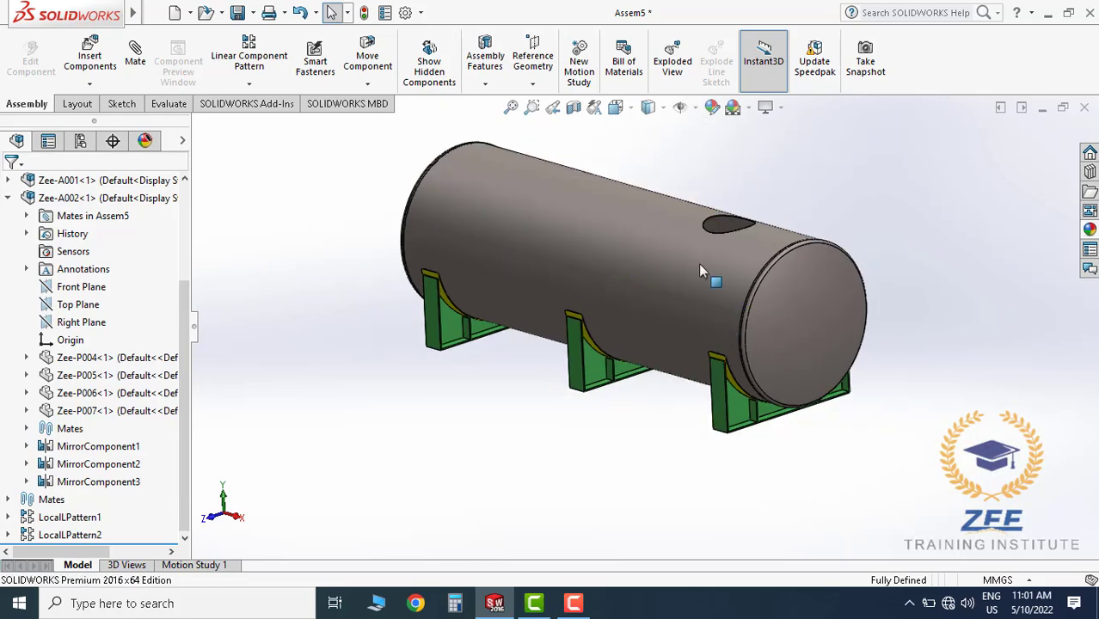
middle_drag(698, 263, 512, 265)
Save the main assembly as Zee-A003 in the Acid Tank folder and close it
key(ctrl+s)
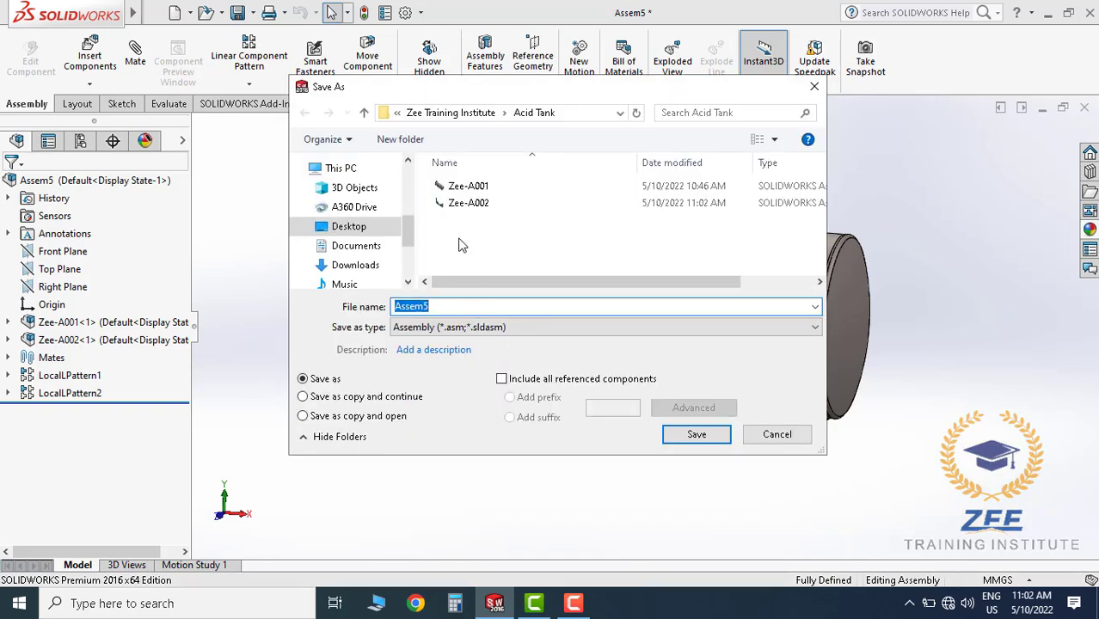
click(481, 205)
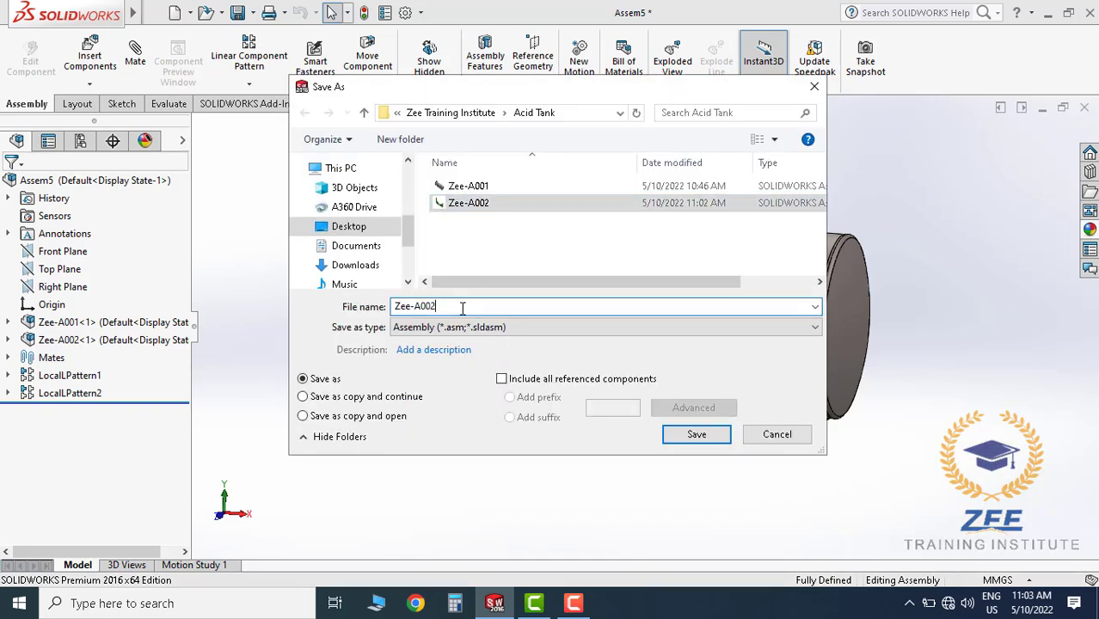
key(BackSpace)
click(699, 435)
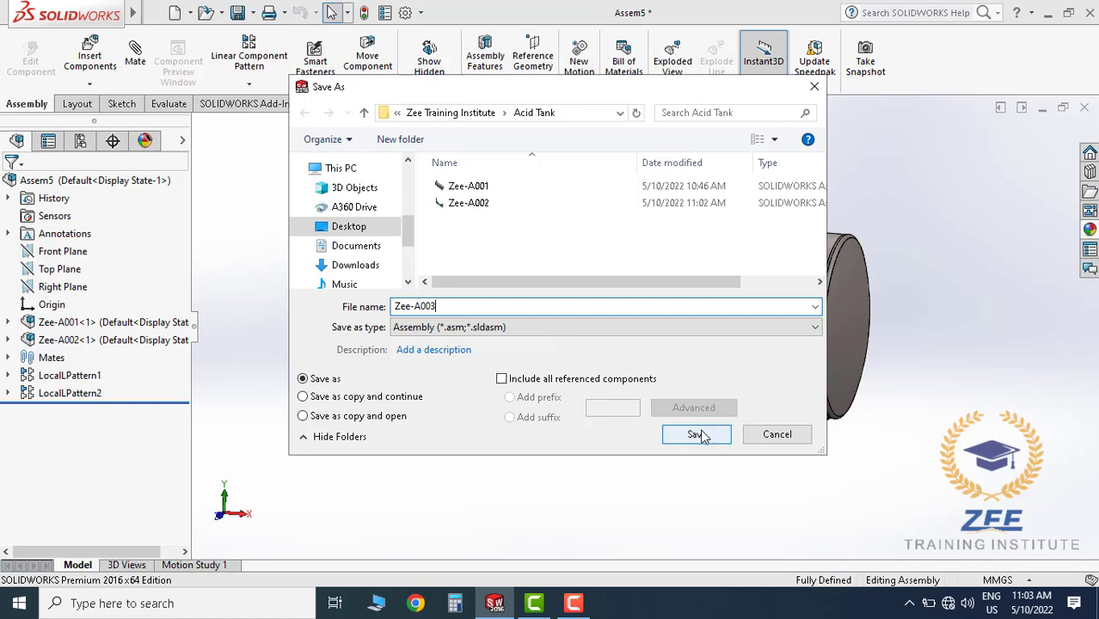
key(ctrl+w)
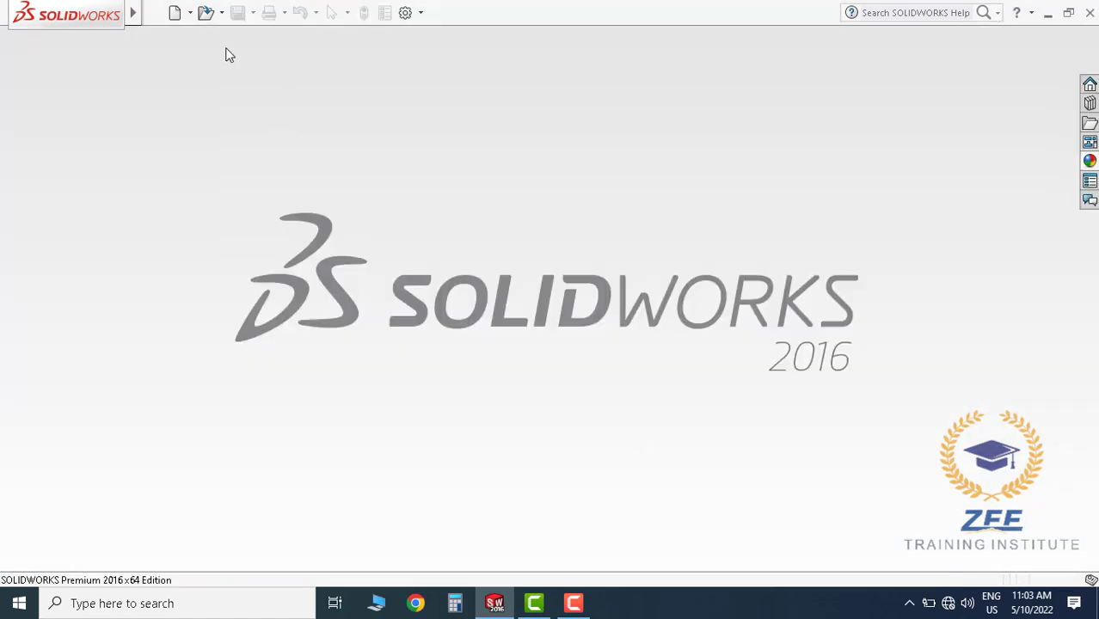
Create a new part document
click(191, 14)
click(203, 34)
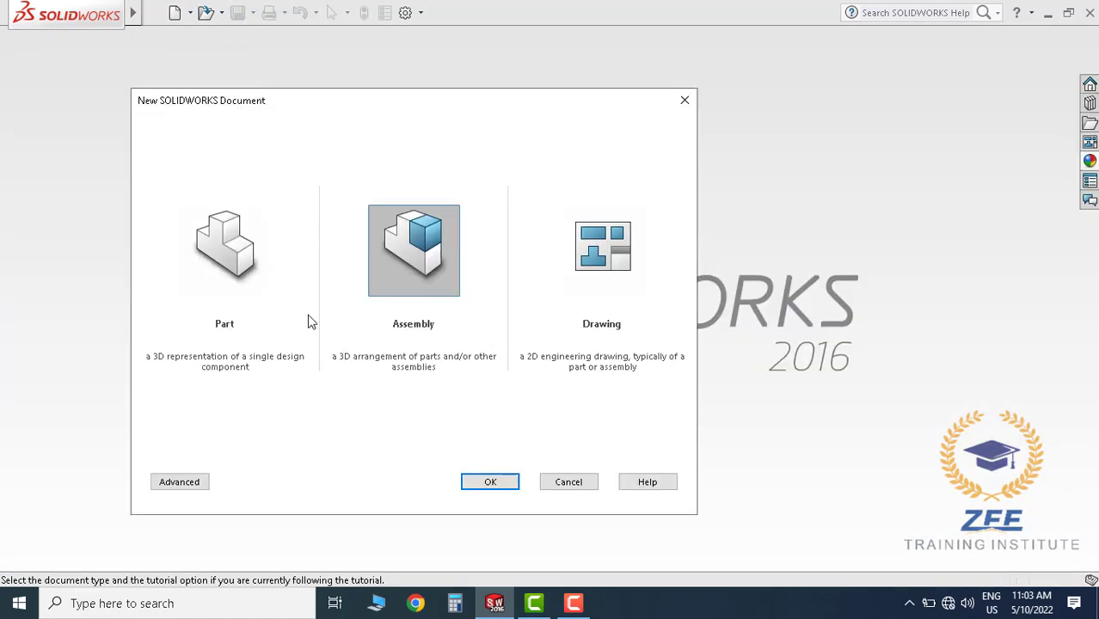
click(254, 284)
click(503, 483)
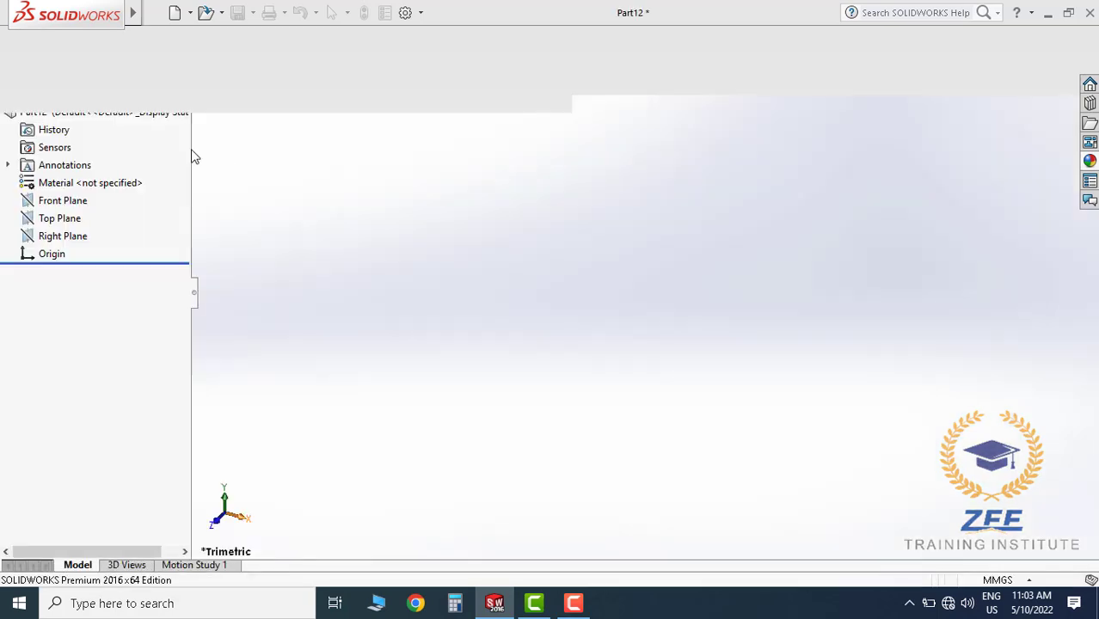
On the Top Plane, sketch a circle of about 66.7 mm radius centred on the origin
click(74, 103)
click(23, 52)
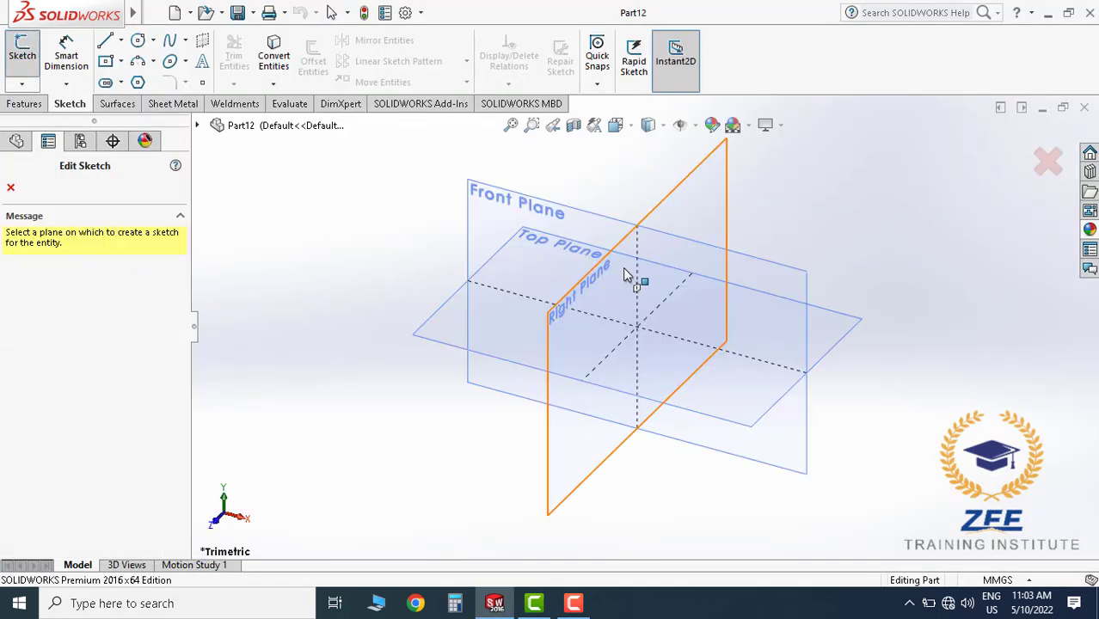
click(550, 244)
click(137, 40)
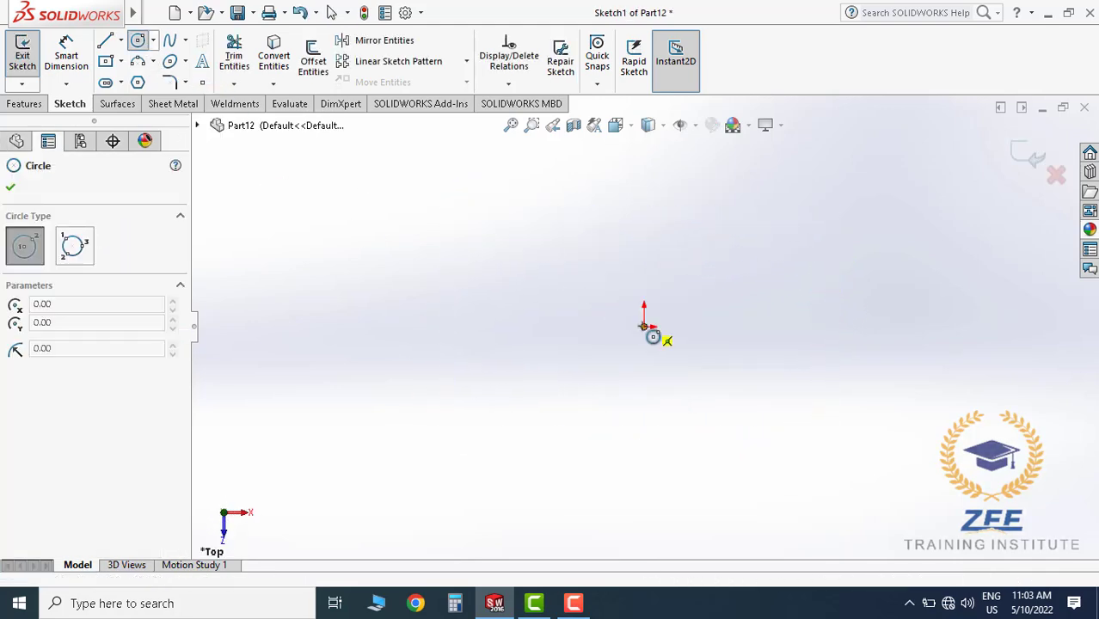
drag(644, 327, 779, 398)
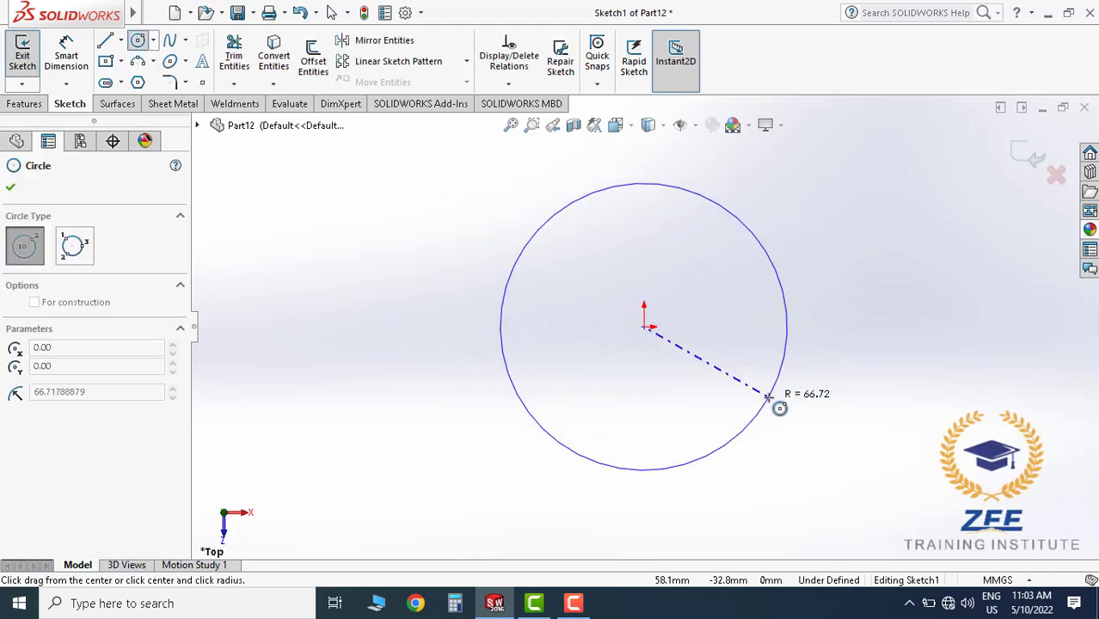
Dimension the circle's diameter as 610 mm
click(66, 55)
scroll(695, 268, down, 2)
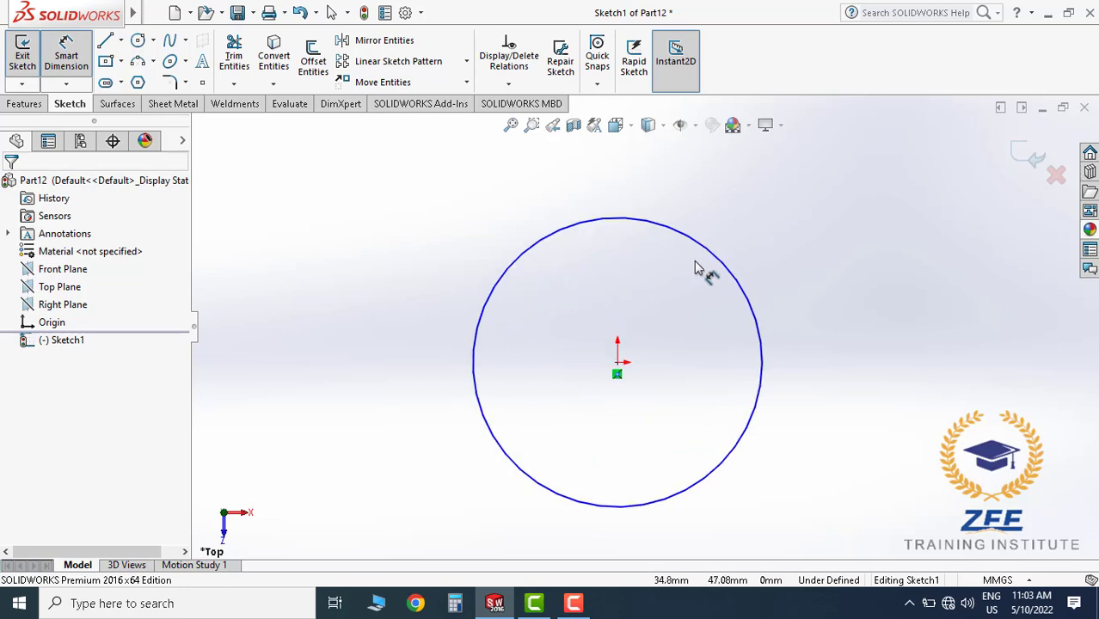
click(761, 346)
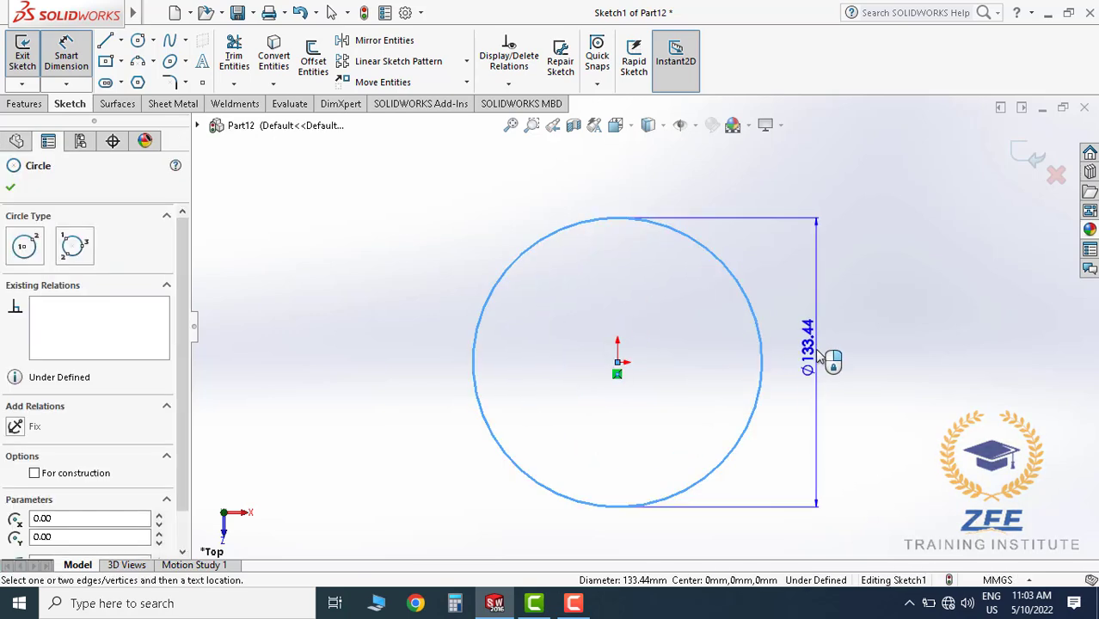
click(821, 360)
text(6)
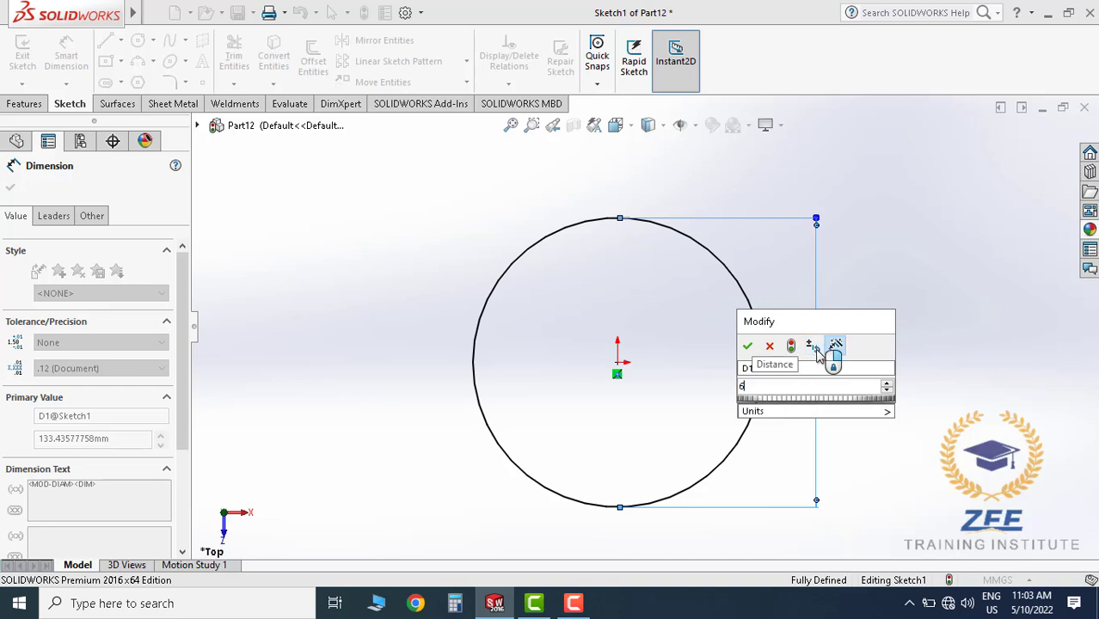
text(10)
key(Return)
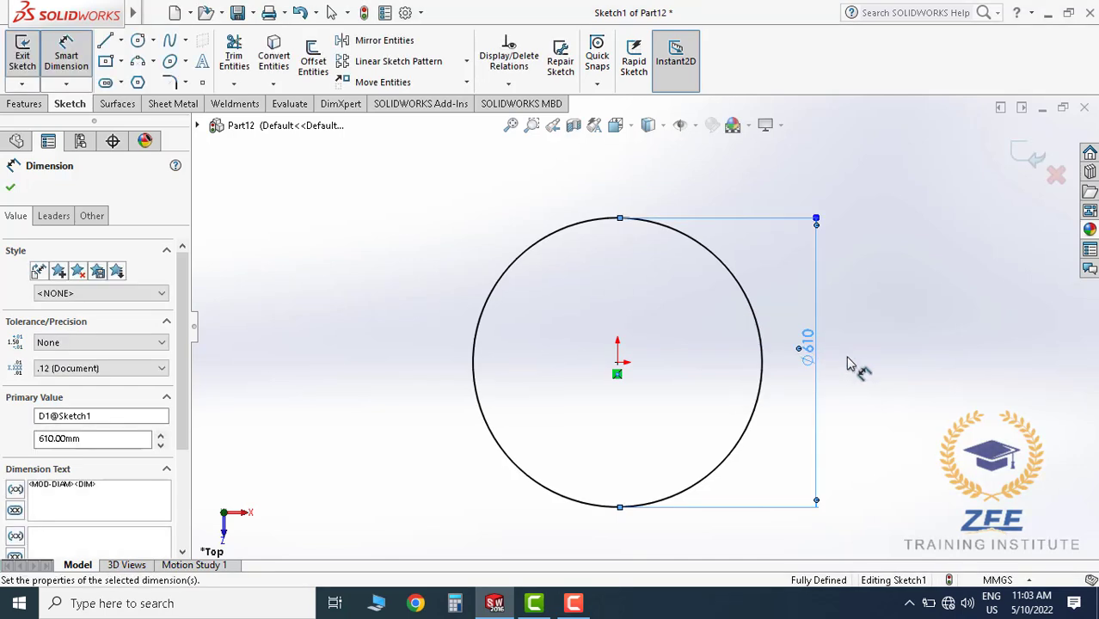
click(890, 381)
Offset the 610 mm circle outward by 8 mm to form a ring profile
click(312, 61)
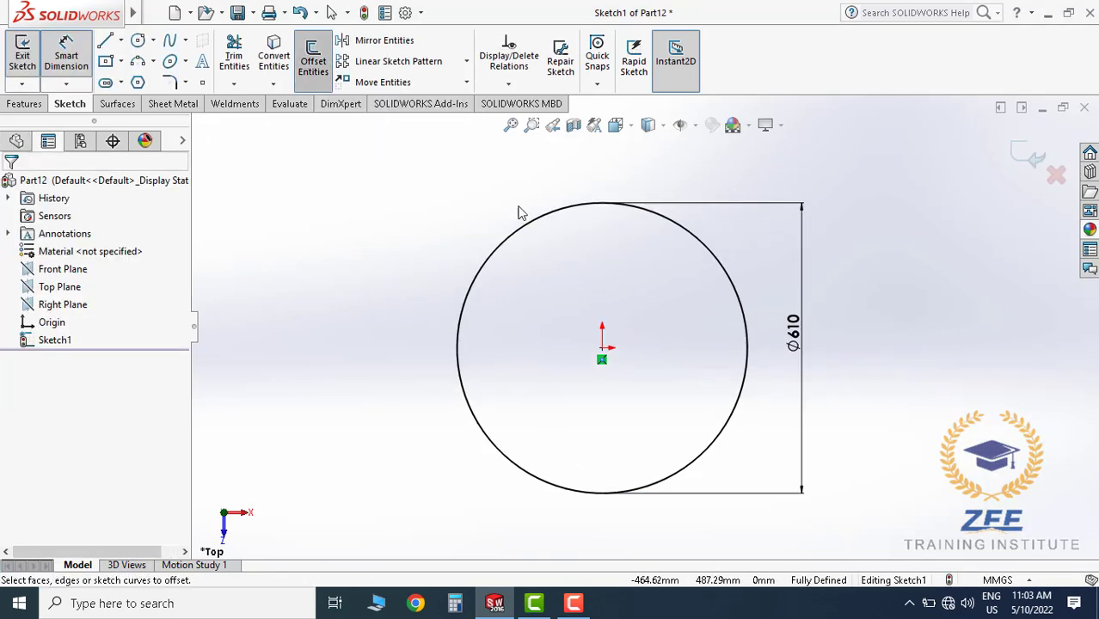
click(530, 224)
scroll(550, 236, down, 3)
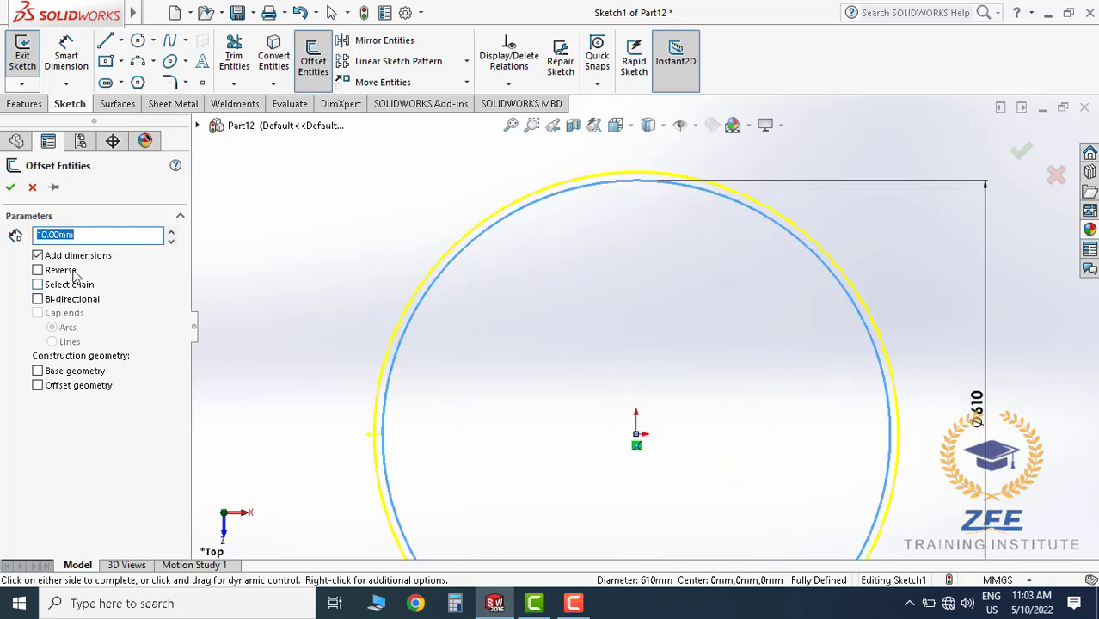
click(39, 270)
click(47, 272)
text(8)
key(Return)
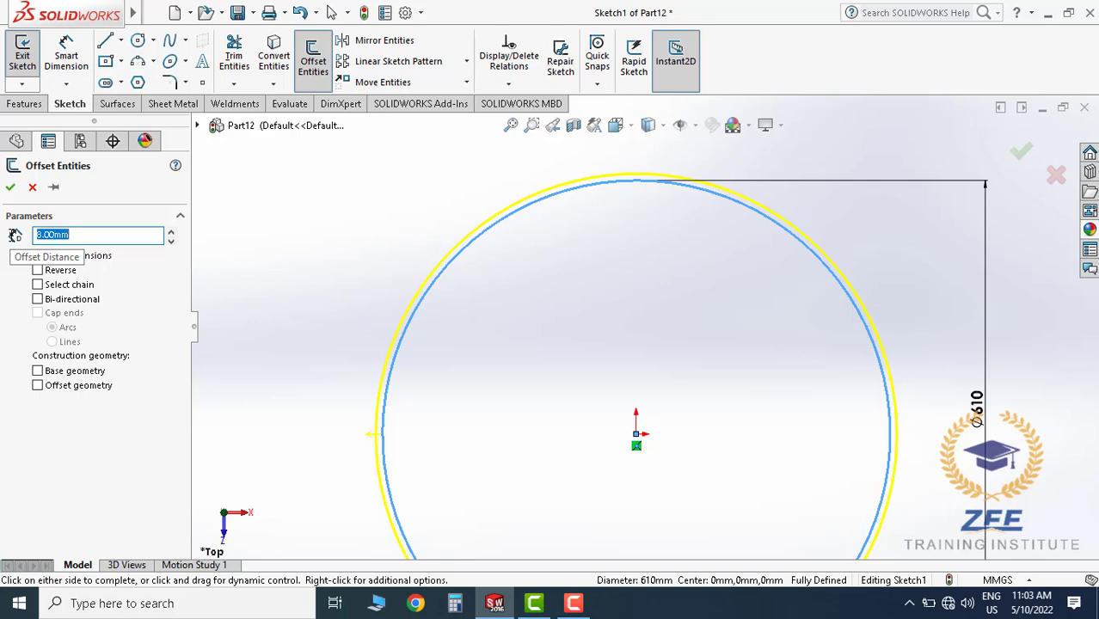
click(11, 189)
scroll(572, 344, up, 4)
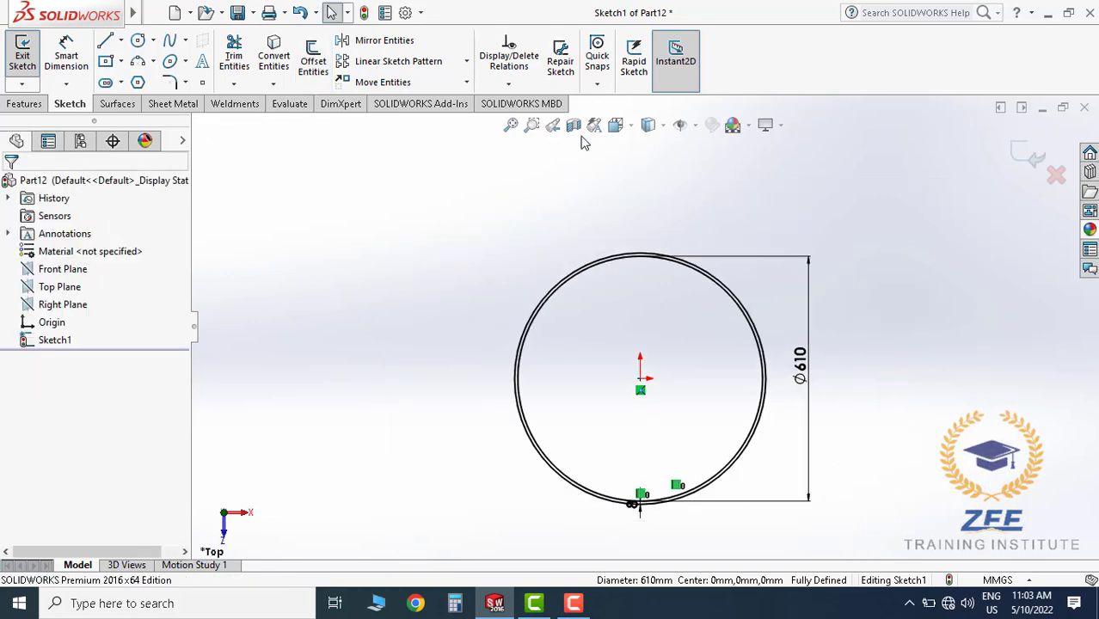
Extrude the ring profile to a blind depth of 230 mm
click(24, 103)
click(35, 67)
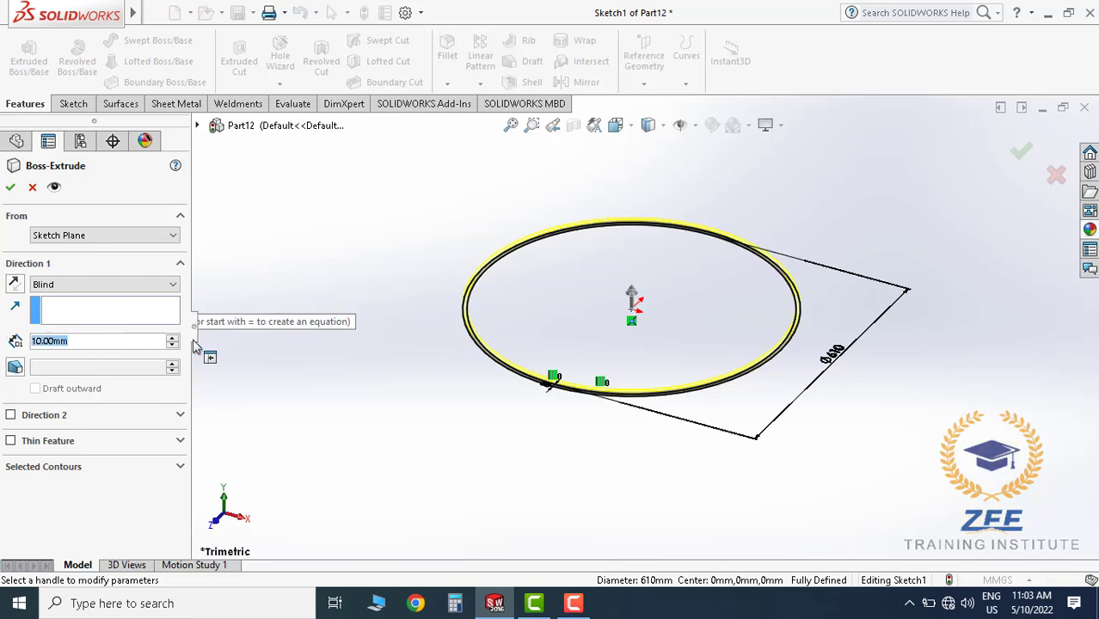
text(230)
key(Return)
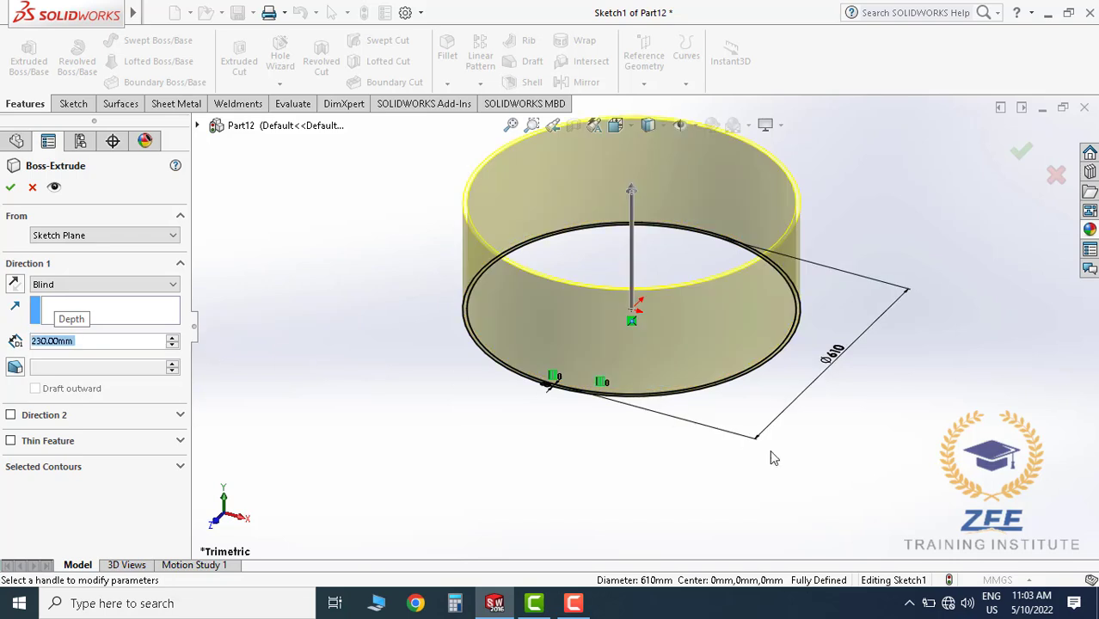
scroll(670, 484, up, 2)
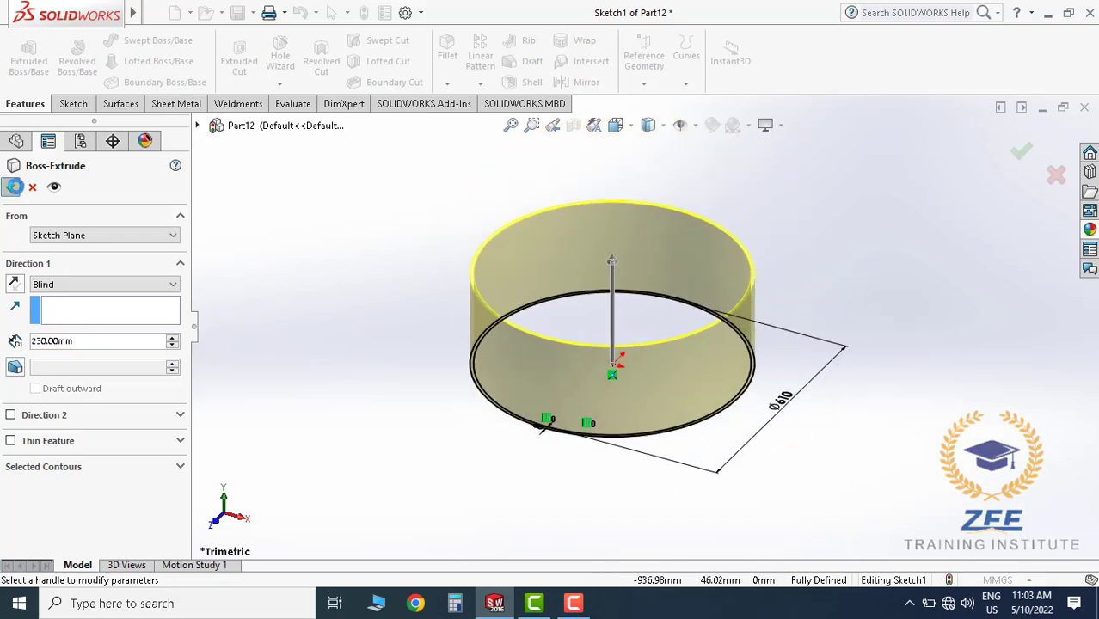
key(Return)
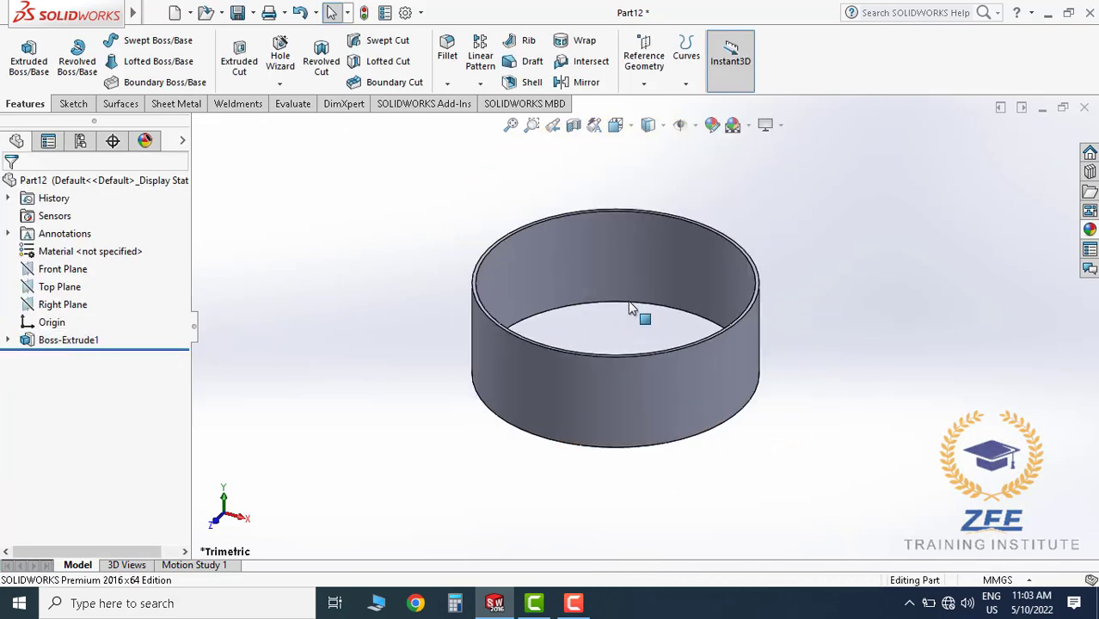
Start a sketch on the ring's top end face and convert the ring's outer edge into a sketch circle
scroll(625, 242, down, 1)
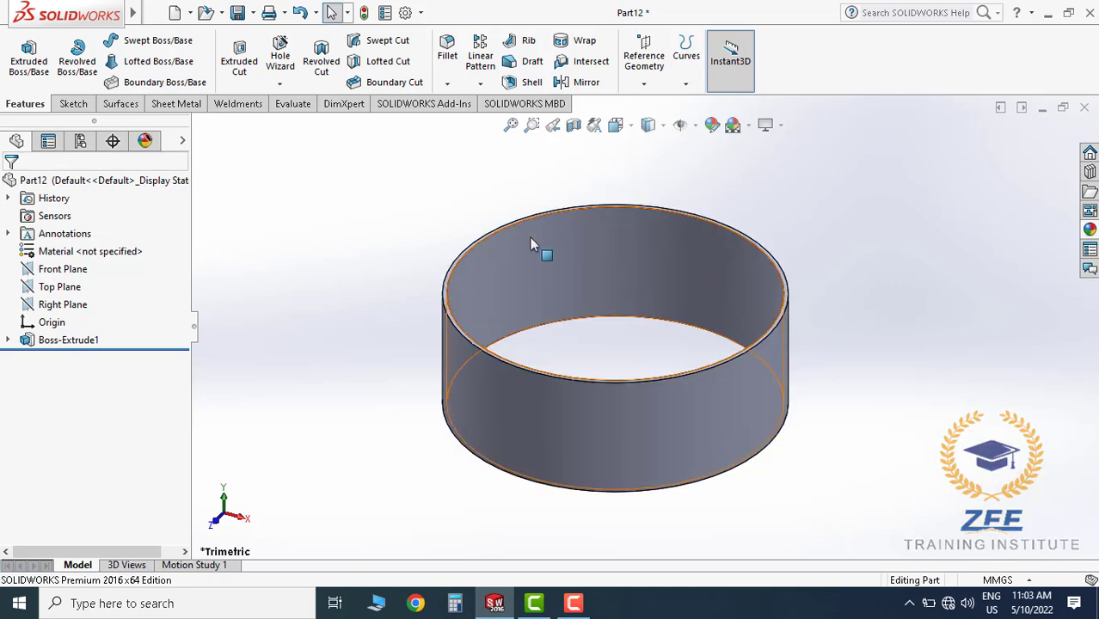
scroll(641, 344, up, 2)
middle_drag(641, 365, 601, 370)
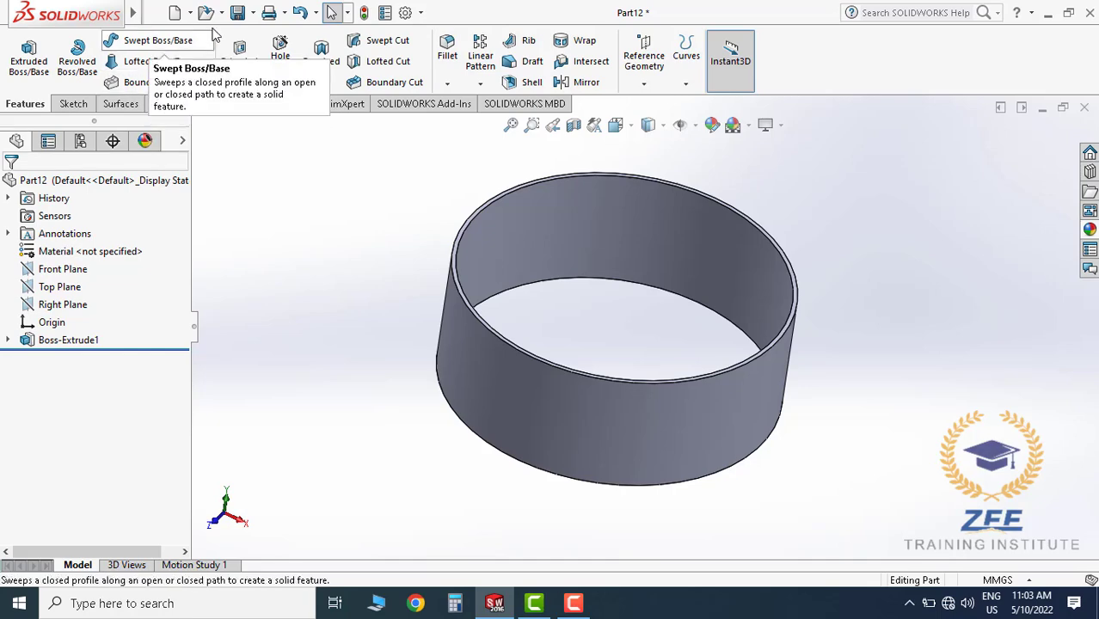
mouse_move(566, 286)
middle_down()
mouse_move(503, 253)
mouse_move(498, 266)
middle_up()
scroll(499, 266, down, 3)
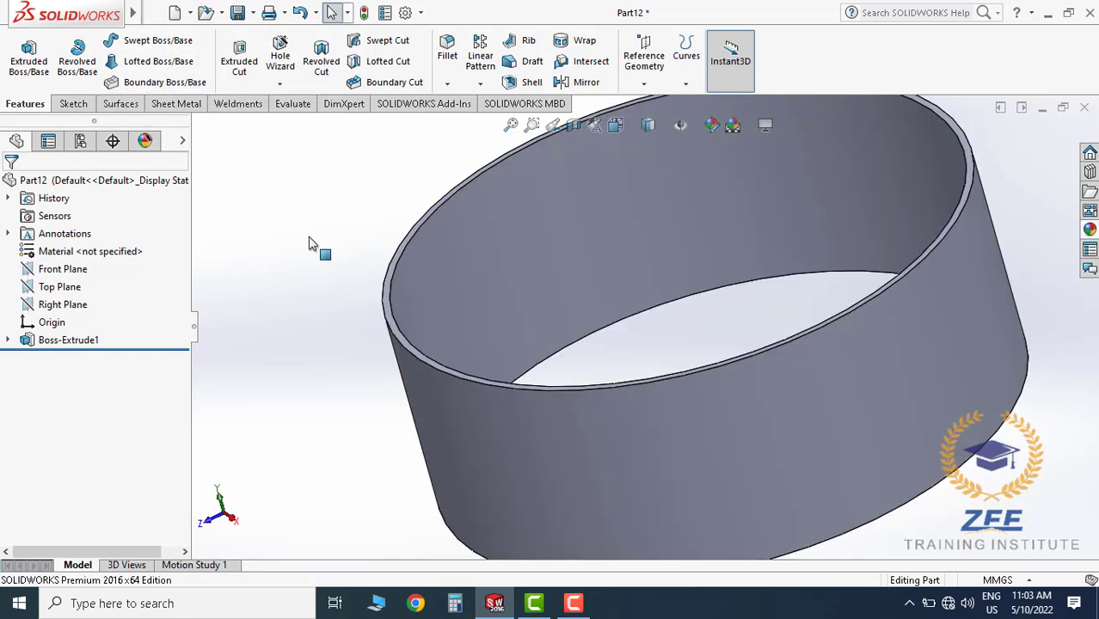
click(73, 103)
click(22, 55)
scroll(434, 280, down, 3)
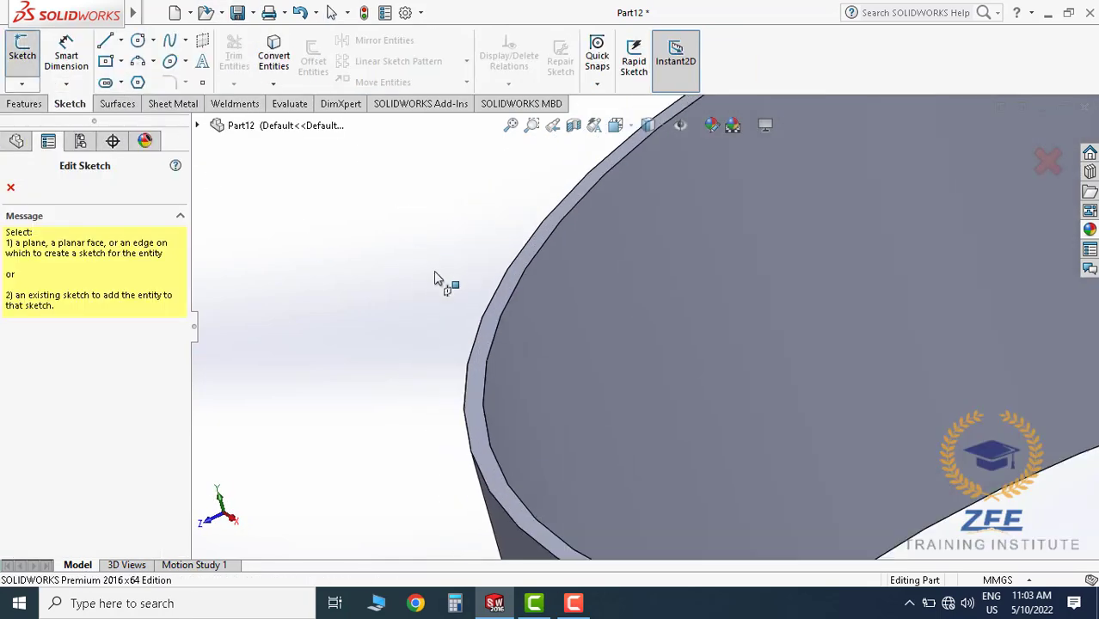
click(495, 326)
click(616, 125)
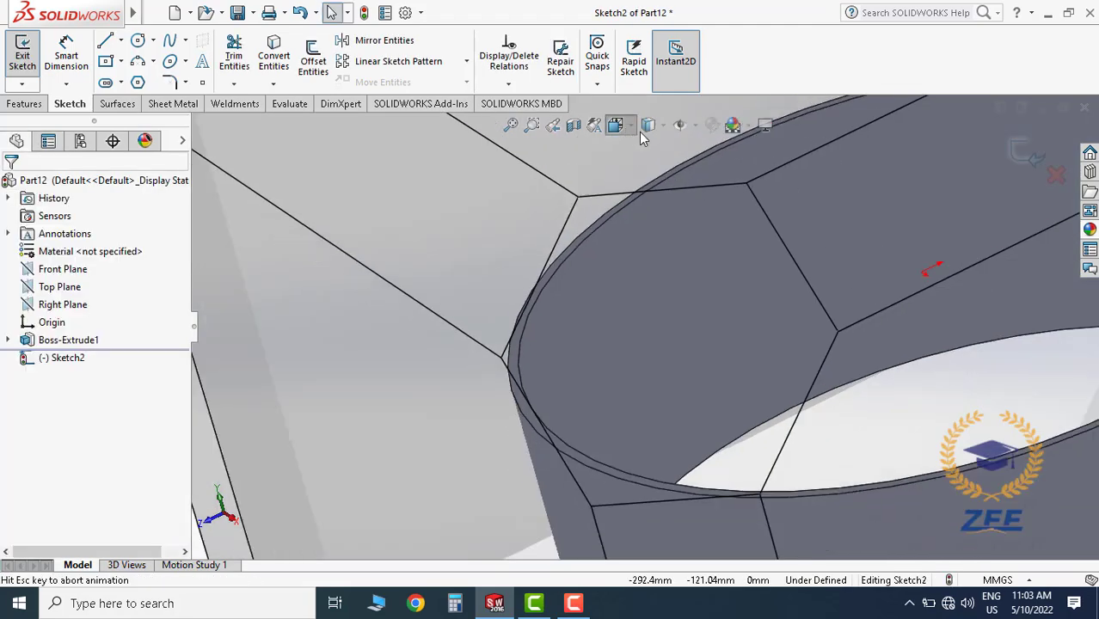
click(705, 214)
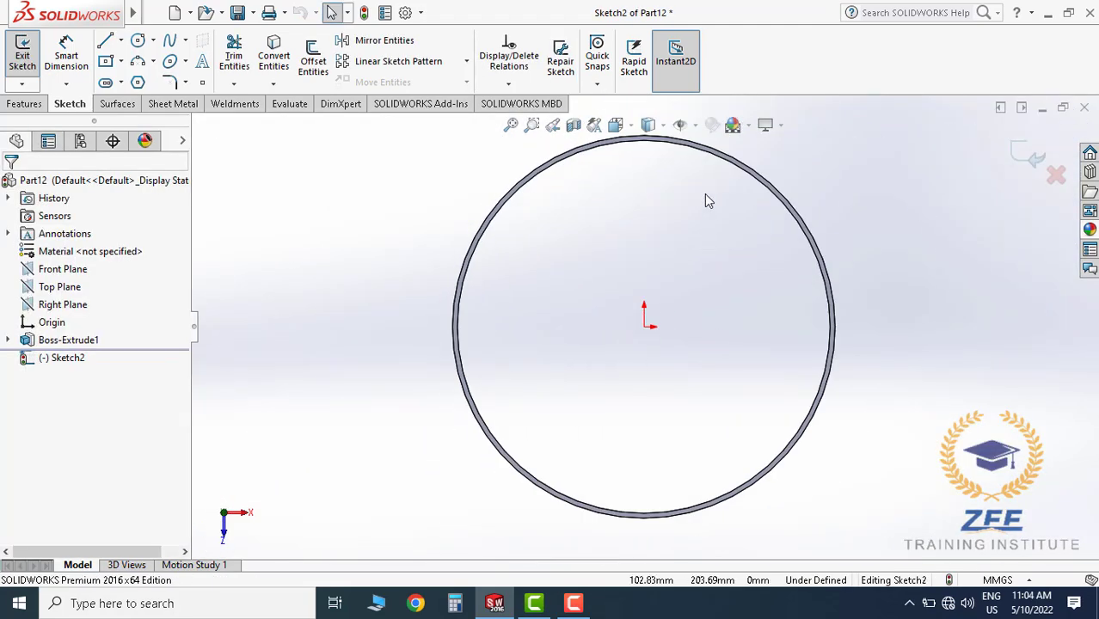
click(724, 228)
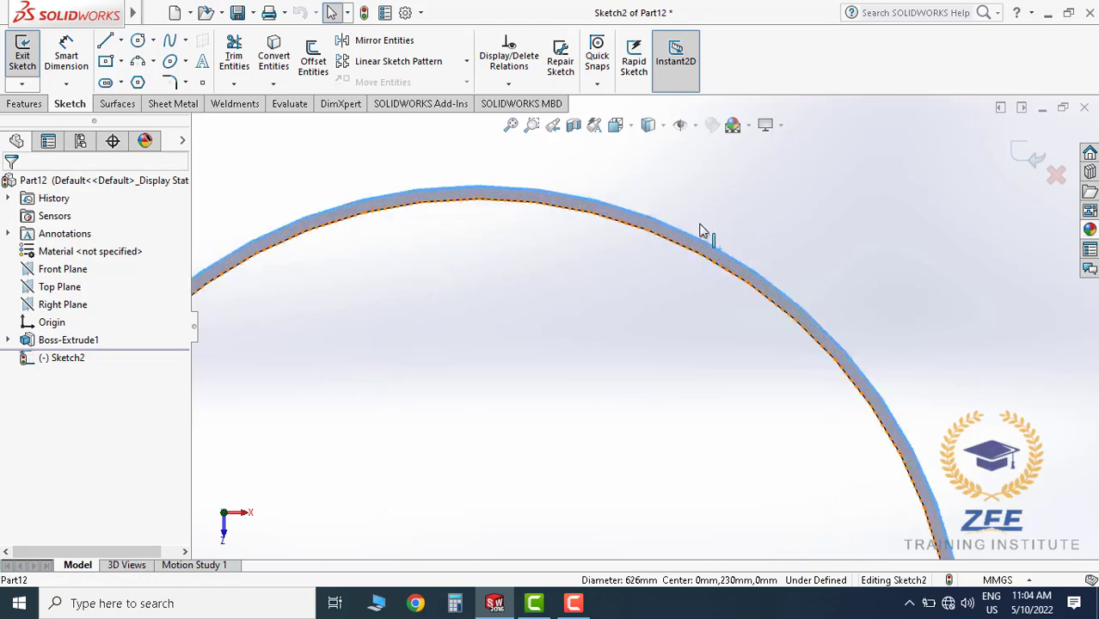
scroll(707, 233, down, 3)
click(275, 86)
scroll(671, 249, up, 2)
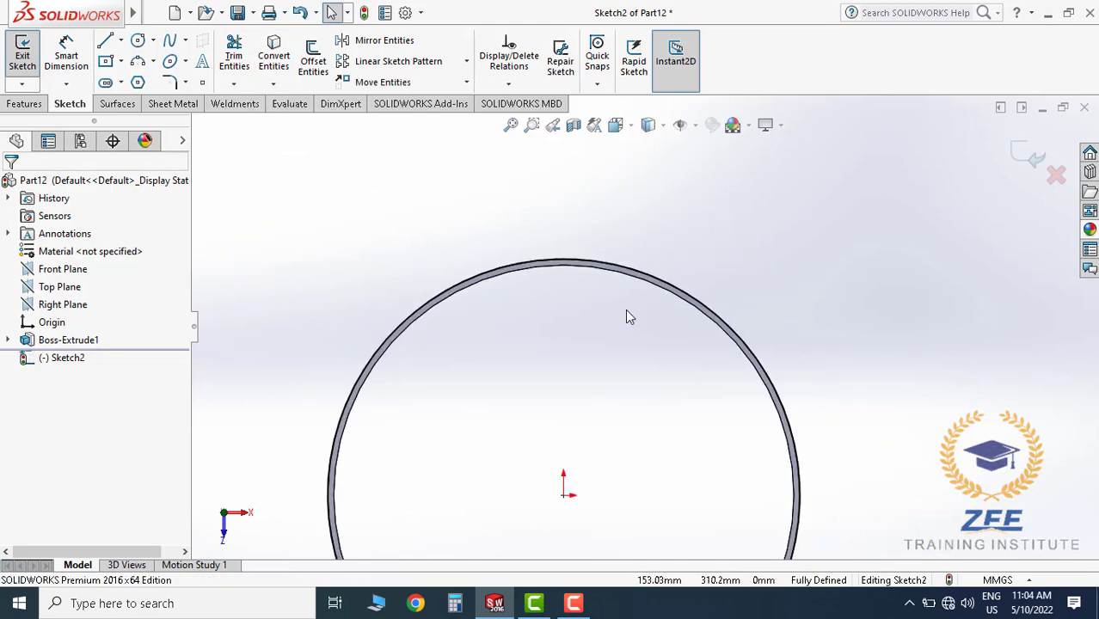
Offset the converted outer circle outward by 67 mm to form the flange profile
scroll(625, 309, down, 2)
click(313, 60)
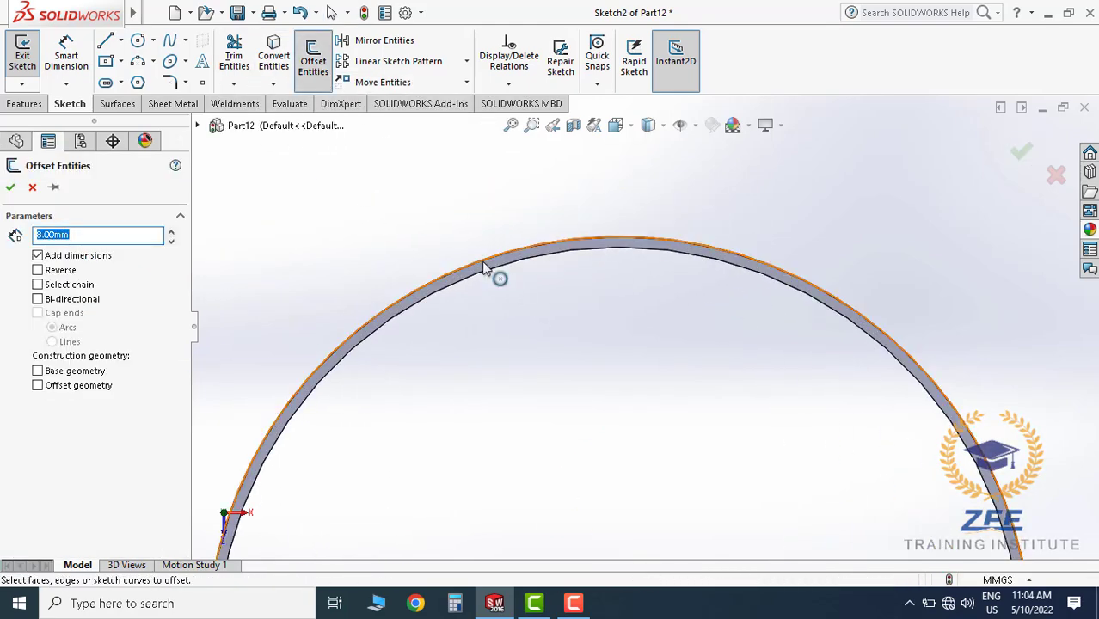
click(486, 262)
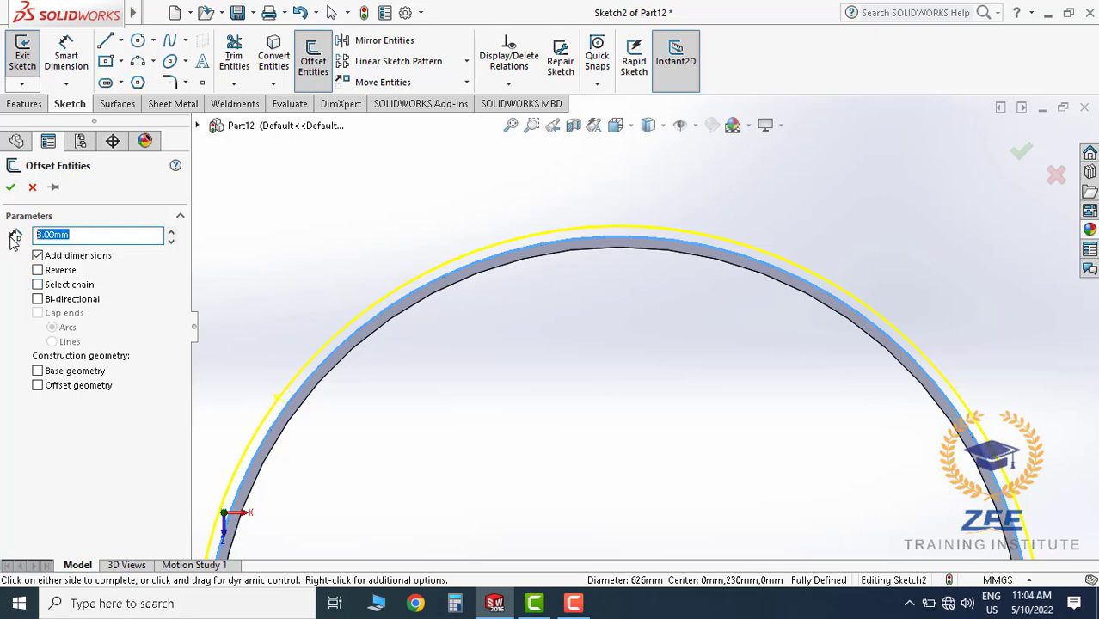
key(Return)
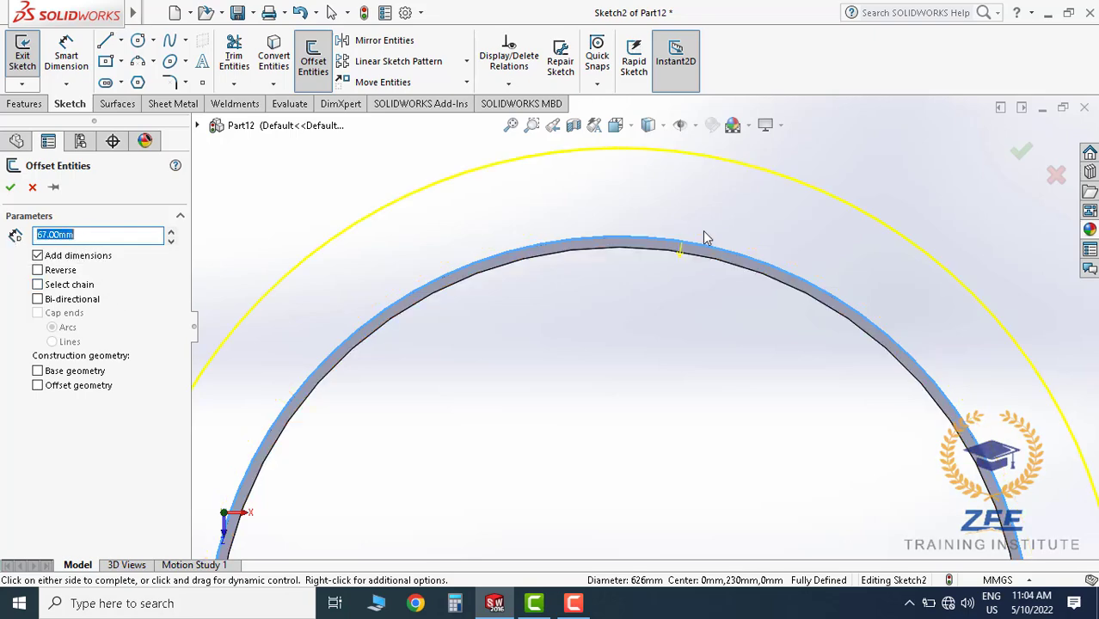
click(851, 171)
scroll(778, 380, up, 5)
scroll(638, 509, down, 3)
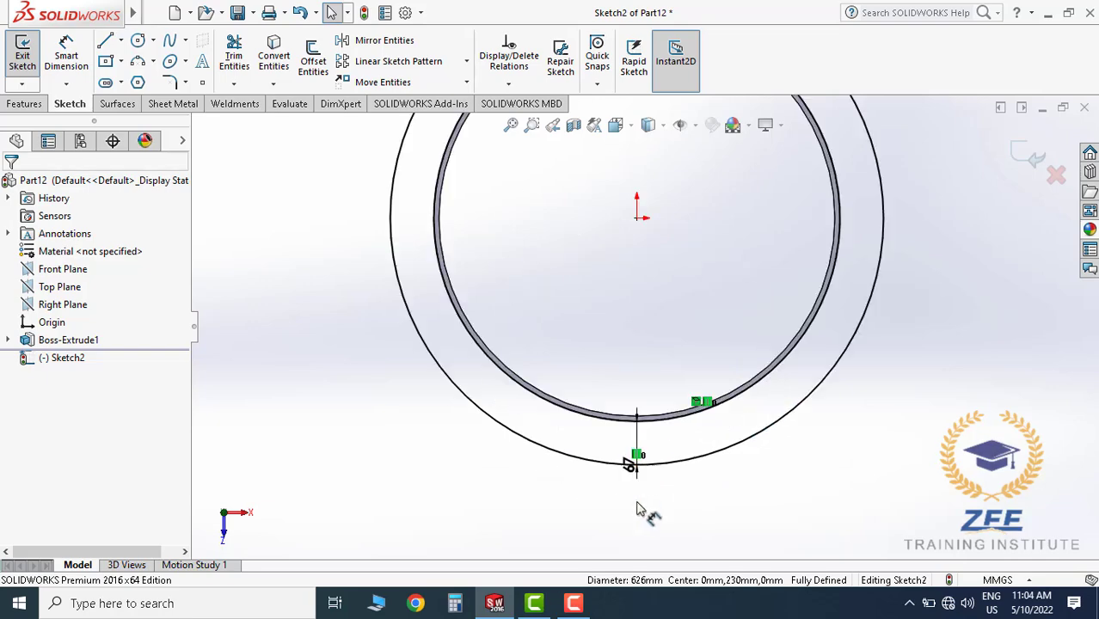
scroll(630, 437, up, 5)
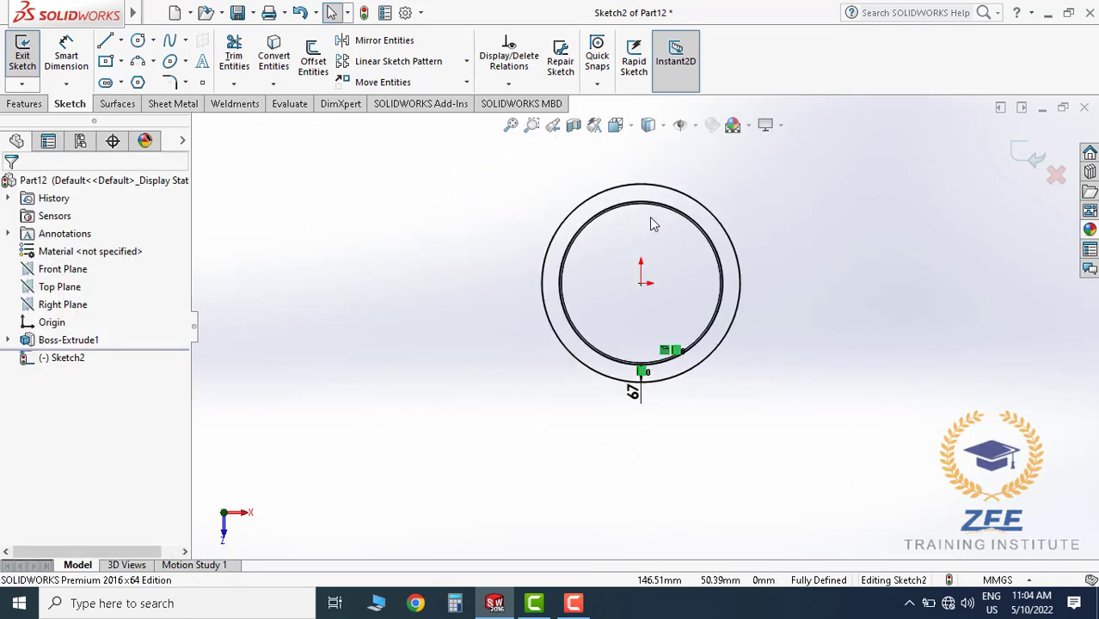
Extrude the flange profile 8 mm in the reversed direction, down along the ring's wall
click(627, 129)
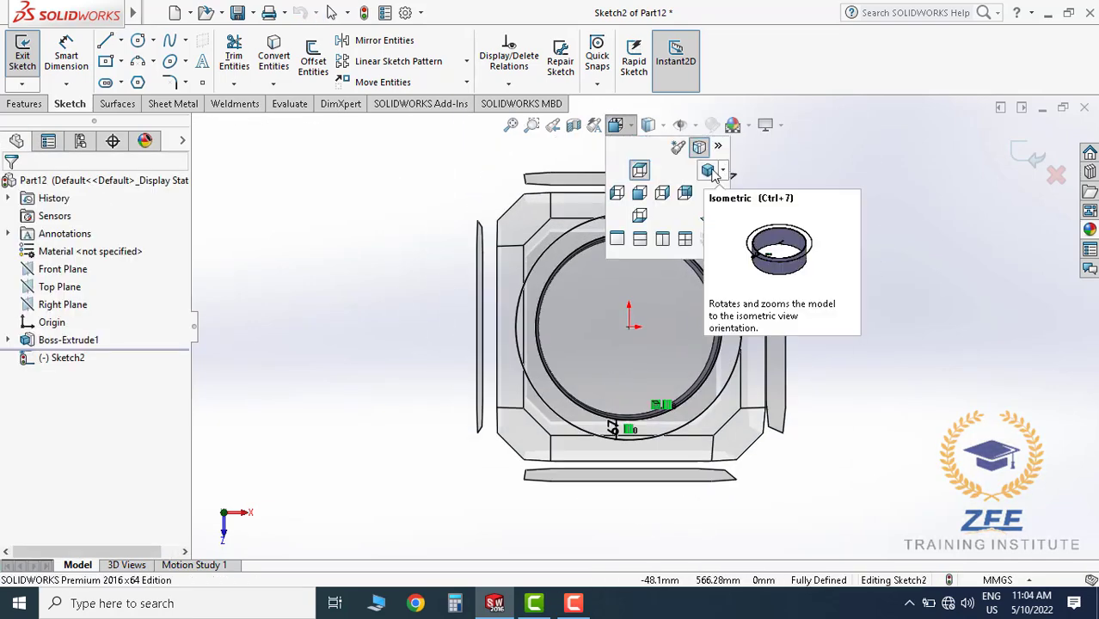
click(708, 170)
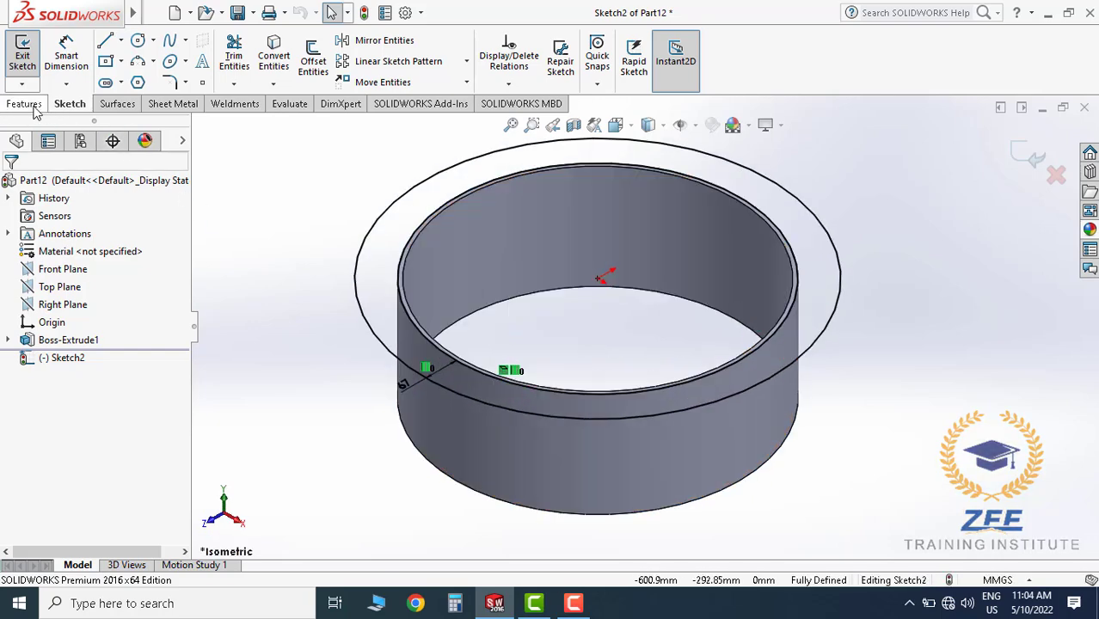
click(26, 104)
click(28, 56)
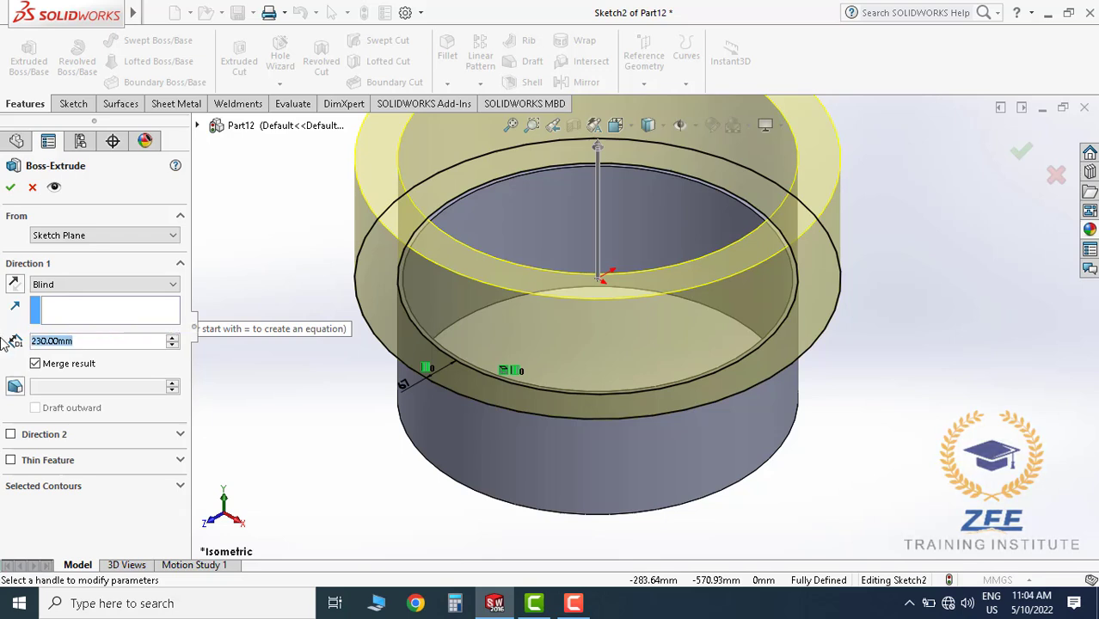
text(8)
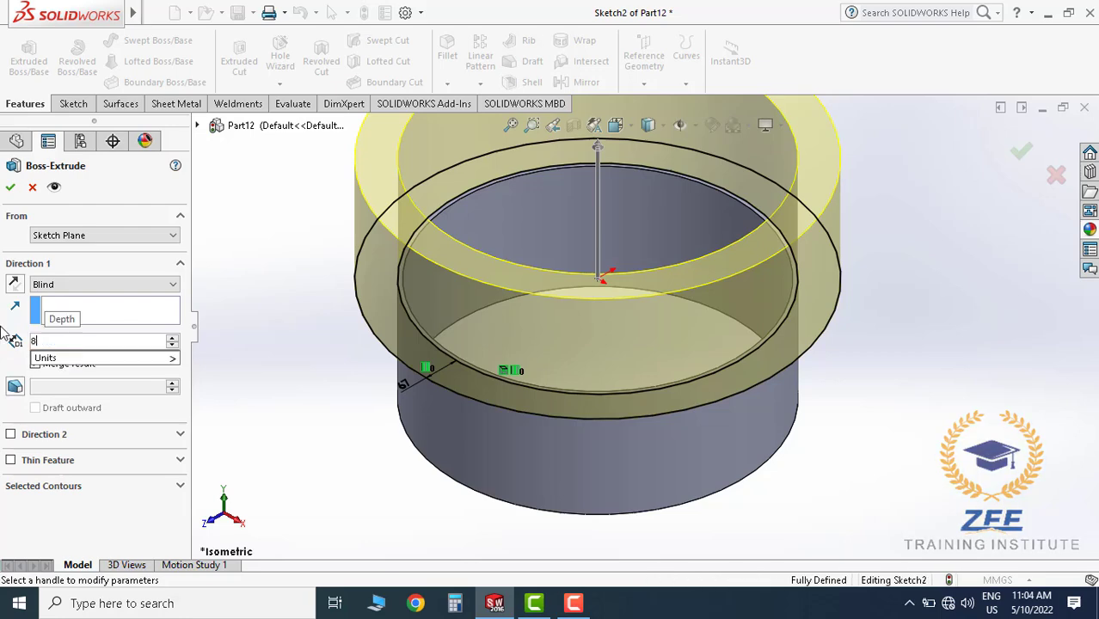
key(Return)
scroll(475, 239, down, 3)
scroll(418, 335, down, 6)
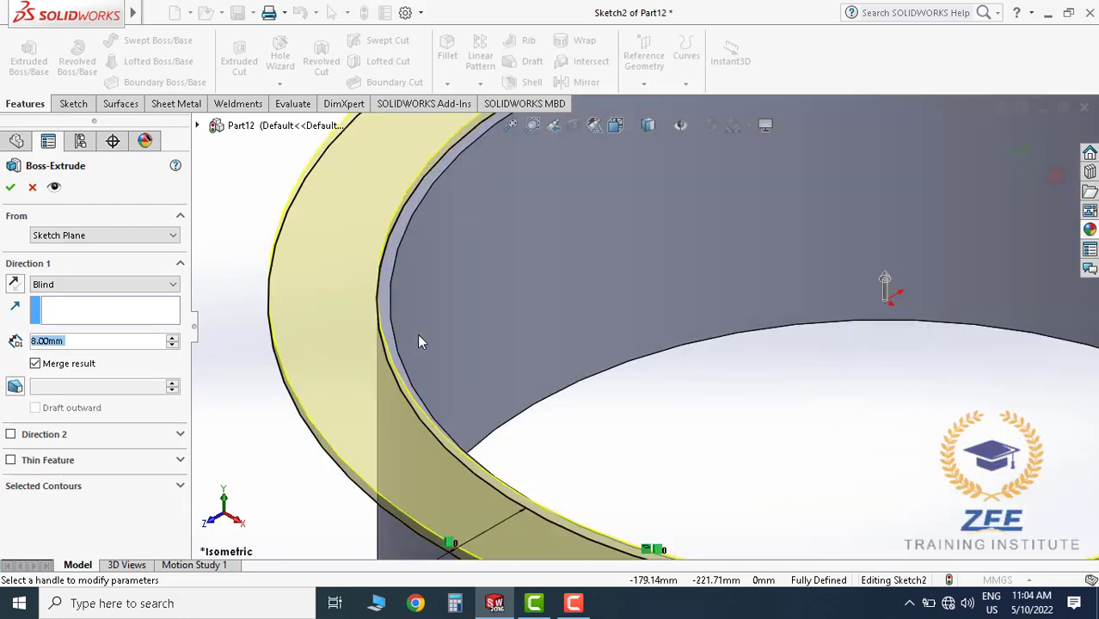
click(14, 284)
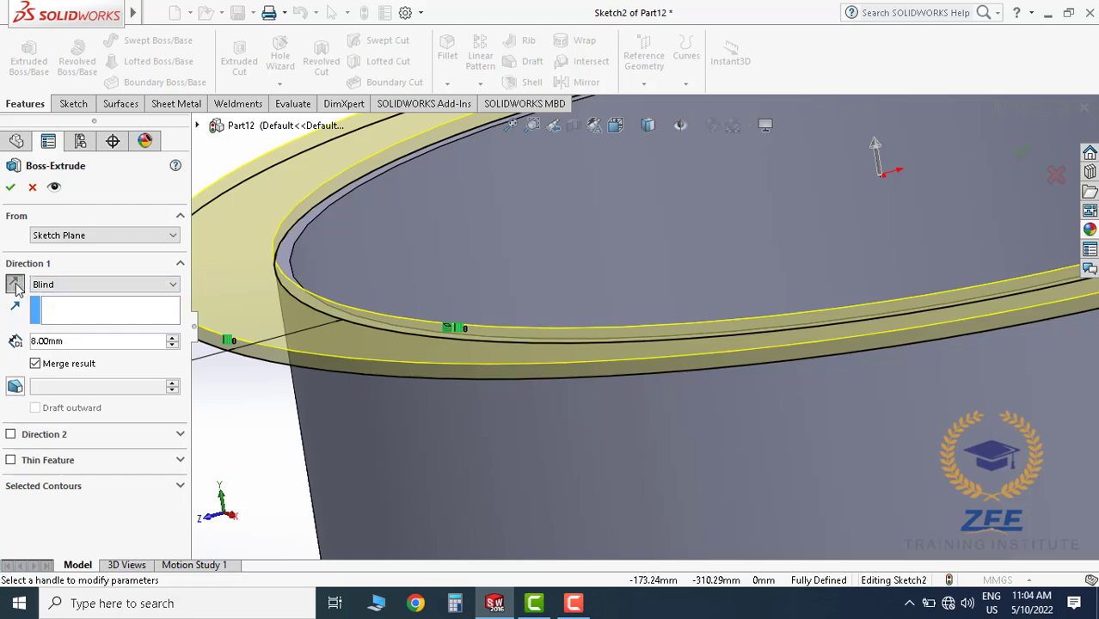
click(10, 188)
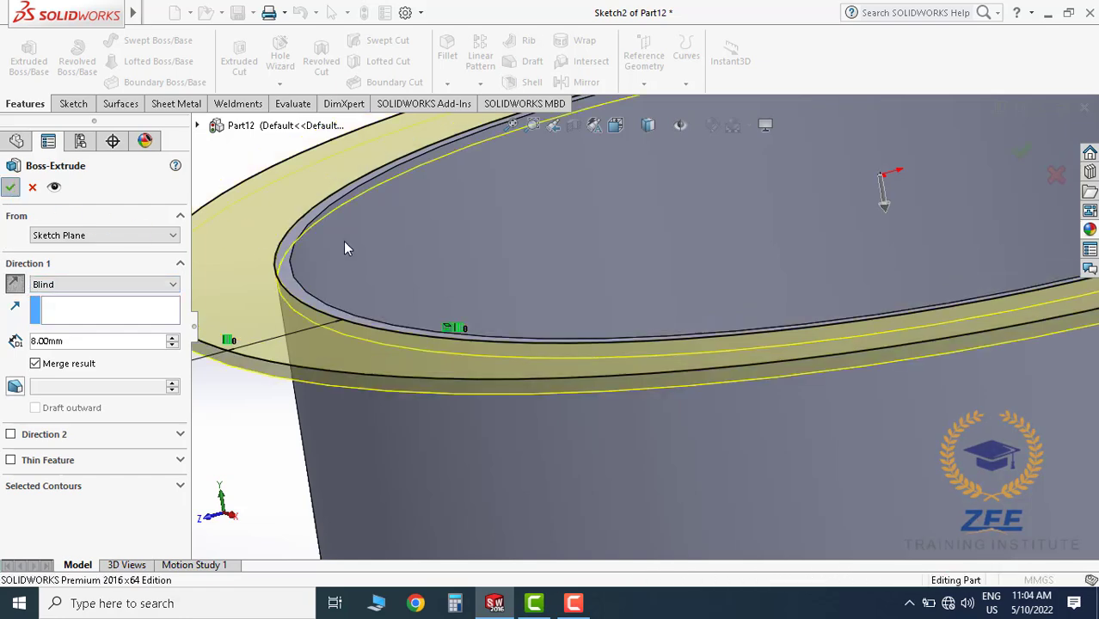
Edit the flange extrusion to turn off Merge result, keeping the flange as a separate body
scroll(361, 241, up, 8)
click(86, 356)
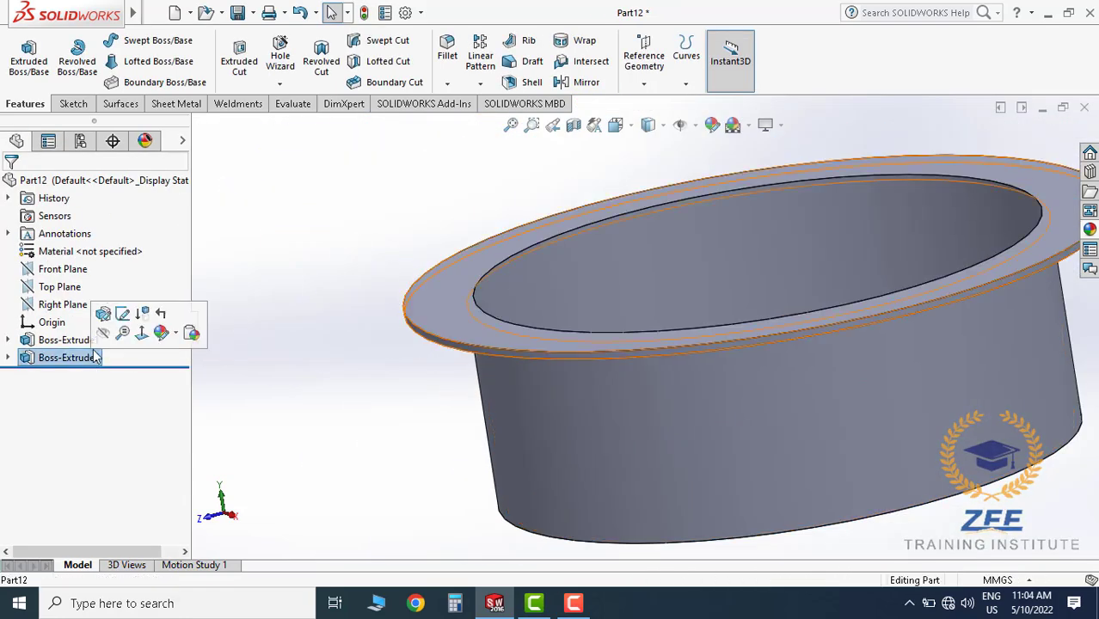
click(119, 312)
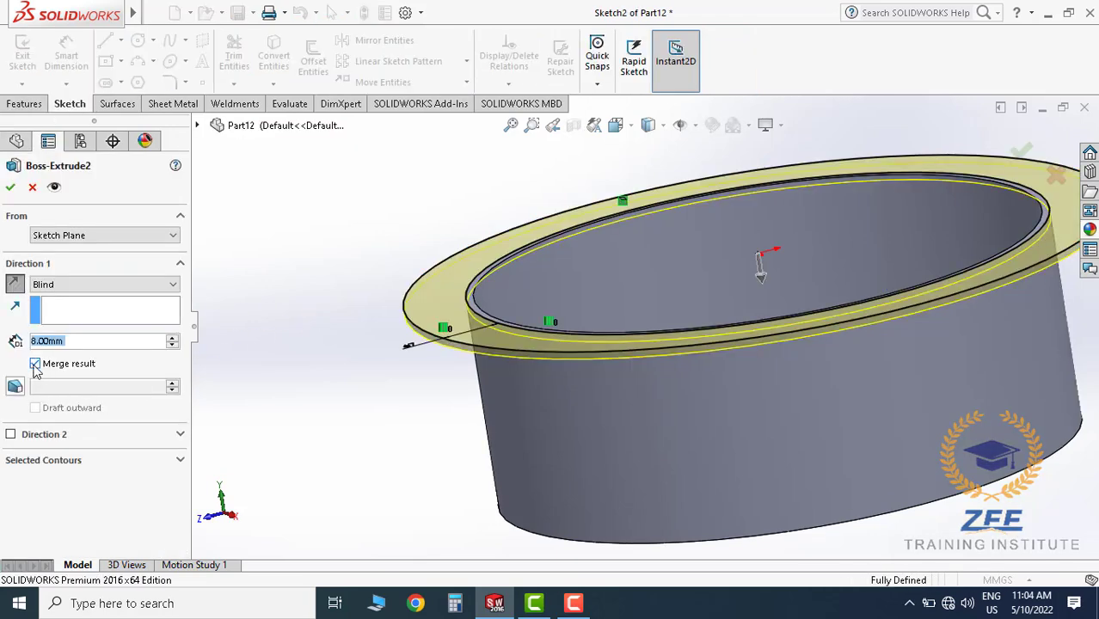
click(35, 364)
click(10, 187)
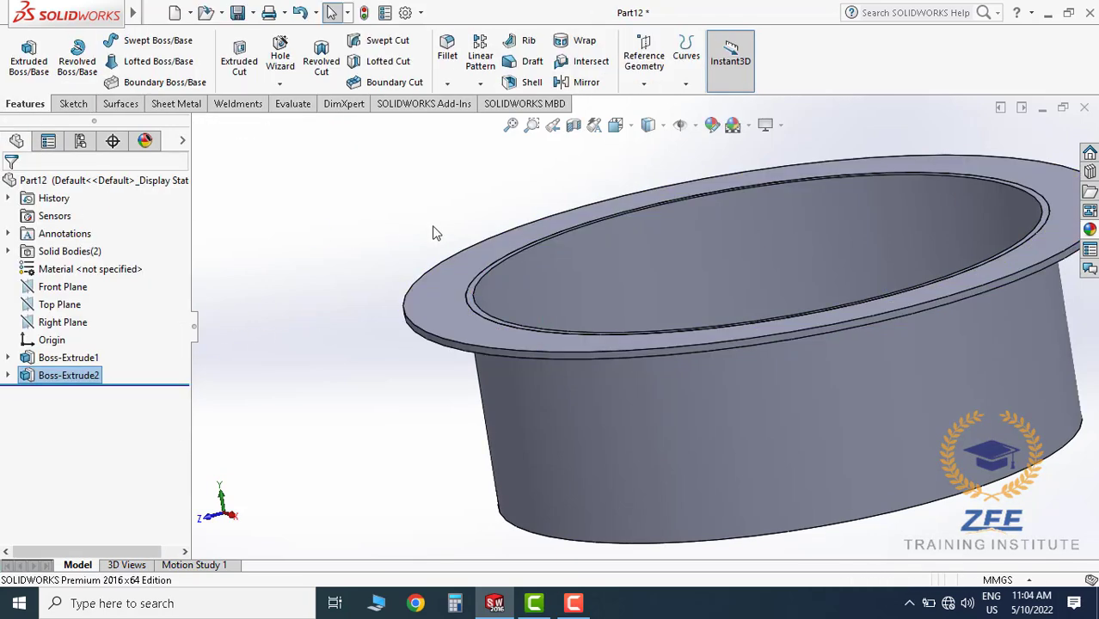
On the flange's top face, sketch a construction circle centred on the origin, between the flange's inner and outer edges
scroll(554, 309, down, 2)
scroll(515, 250, down, 2)
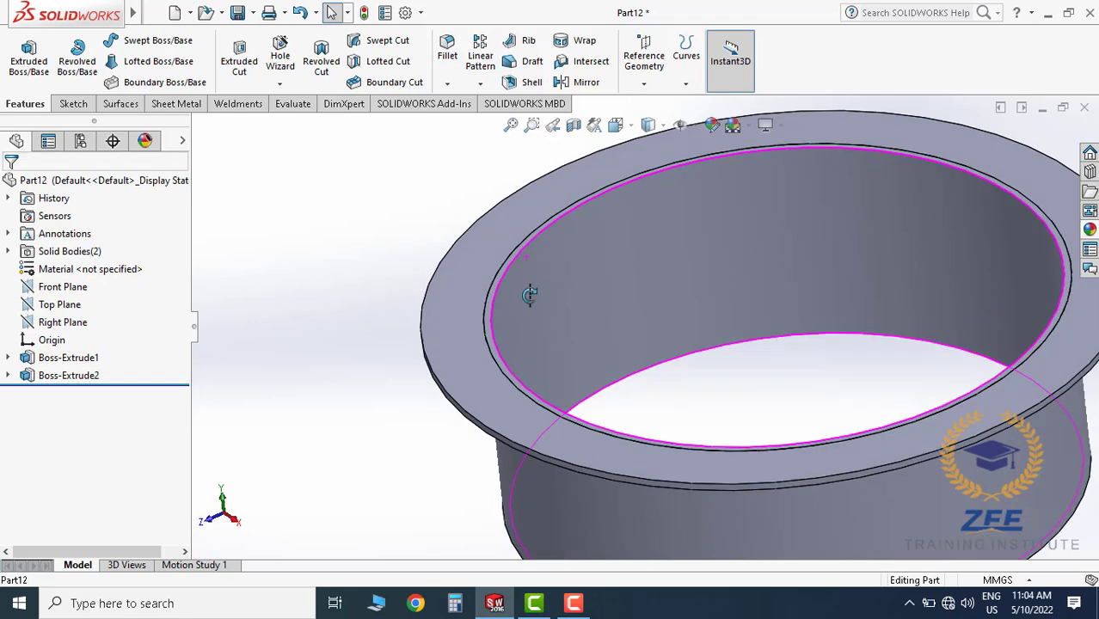
scroll(599, 309, up, 5)
middle_drag(599, 310, 436, 249)
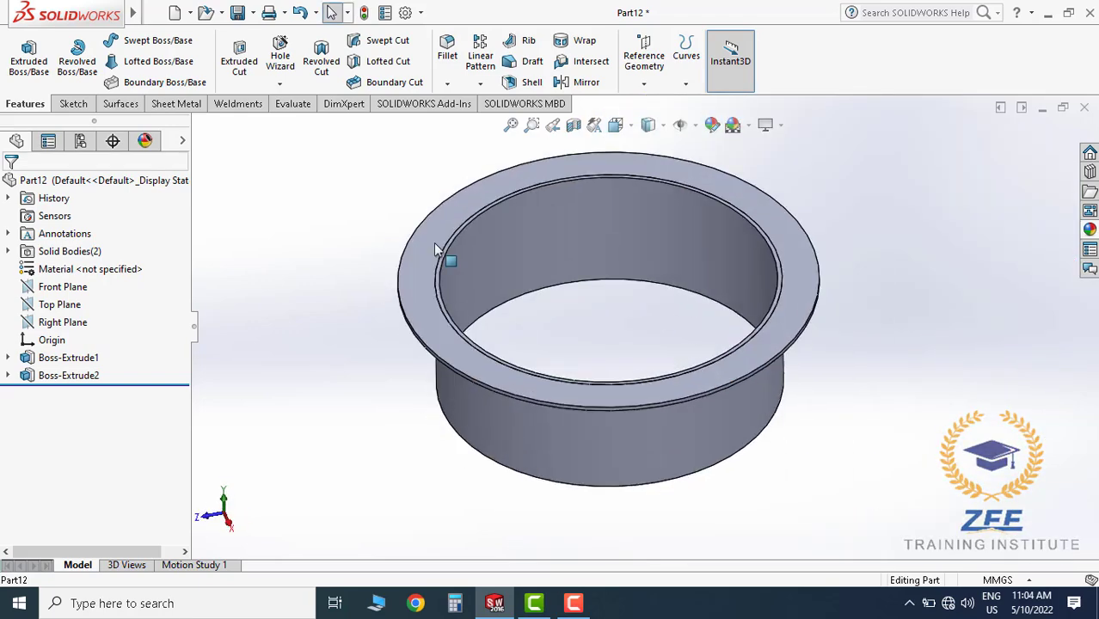
click(73, 103)
click(23, 56)
click(496, 189)
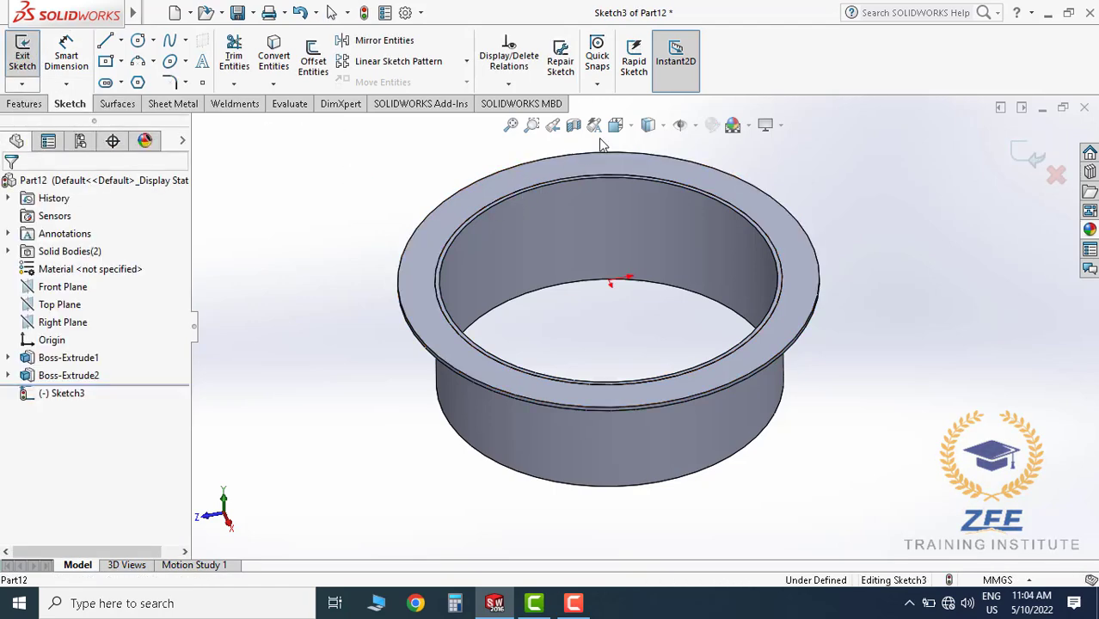
click(616, 126)
click(711, 215)
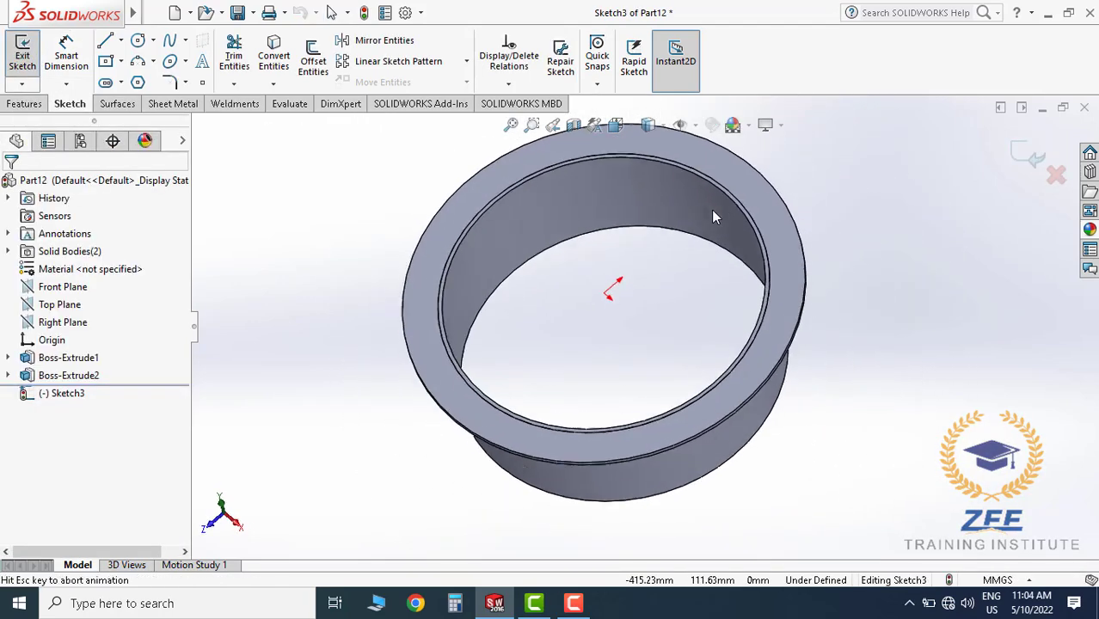
click(137, 41)
click(601, 336)
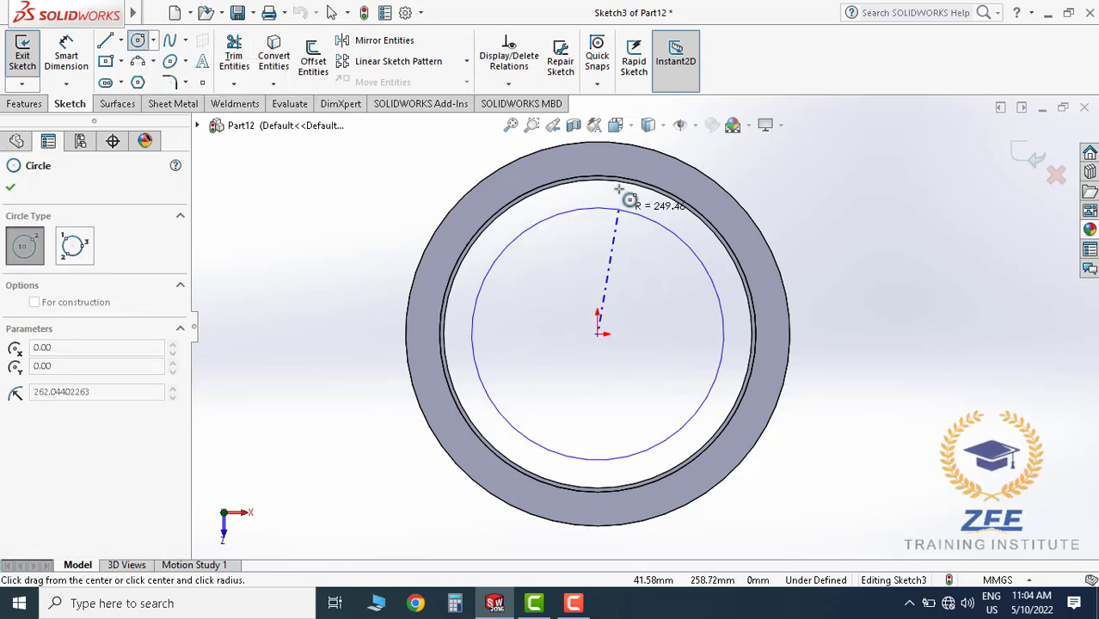
click(630, 164)
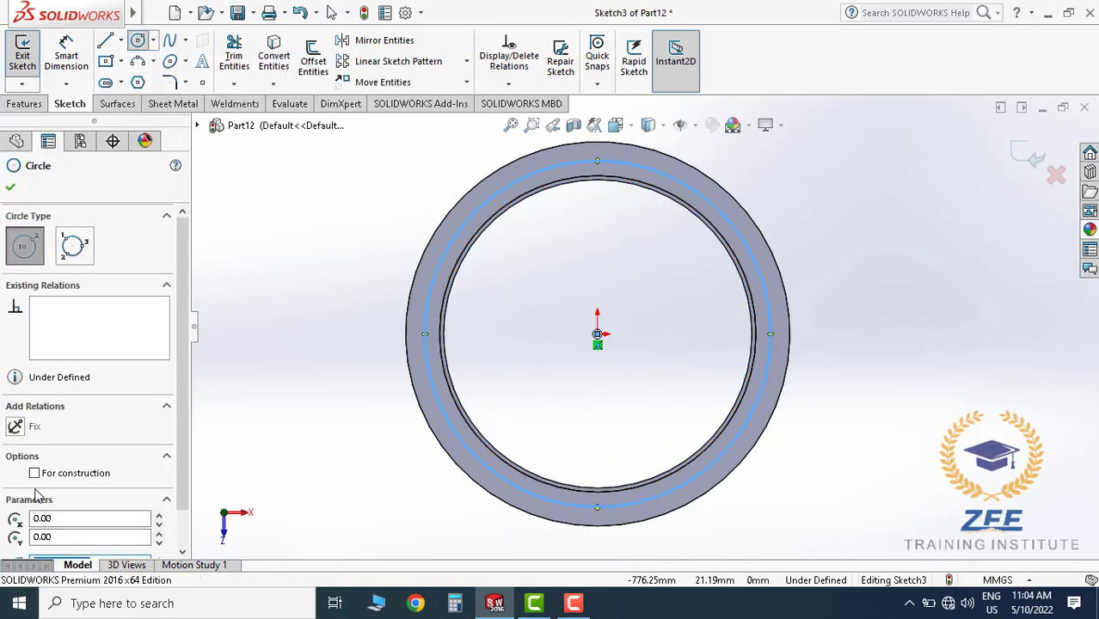
click(314, 392)
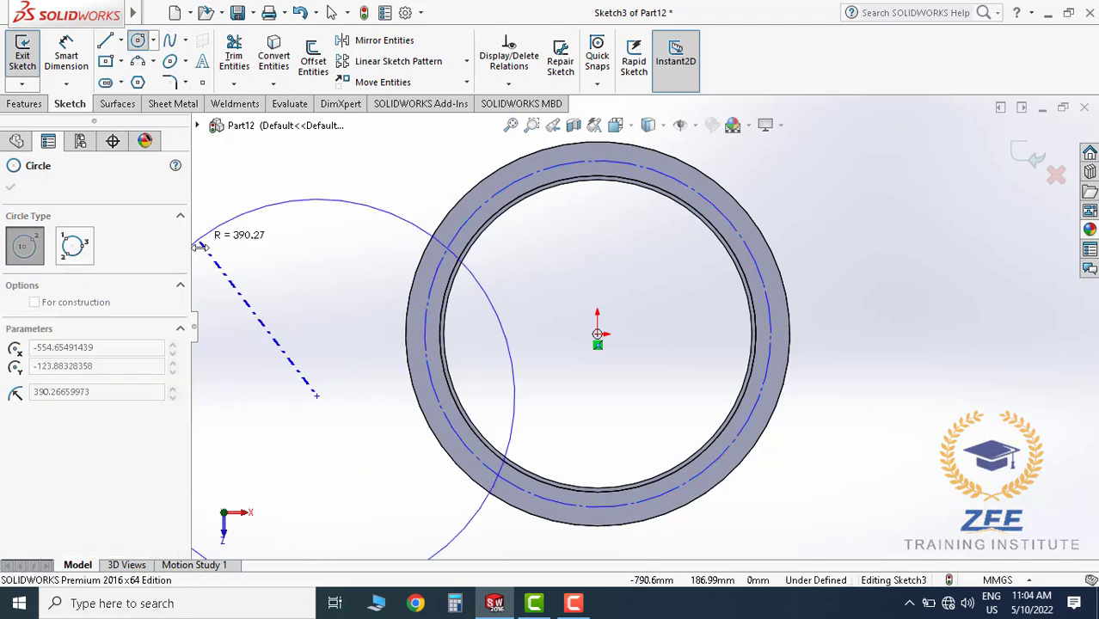
key(Escape)
Dimension the flange's construction circle and set its diameter to 700 mm
click(66, 54)
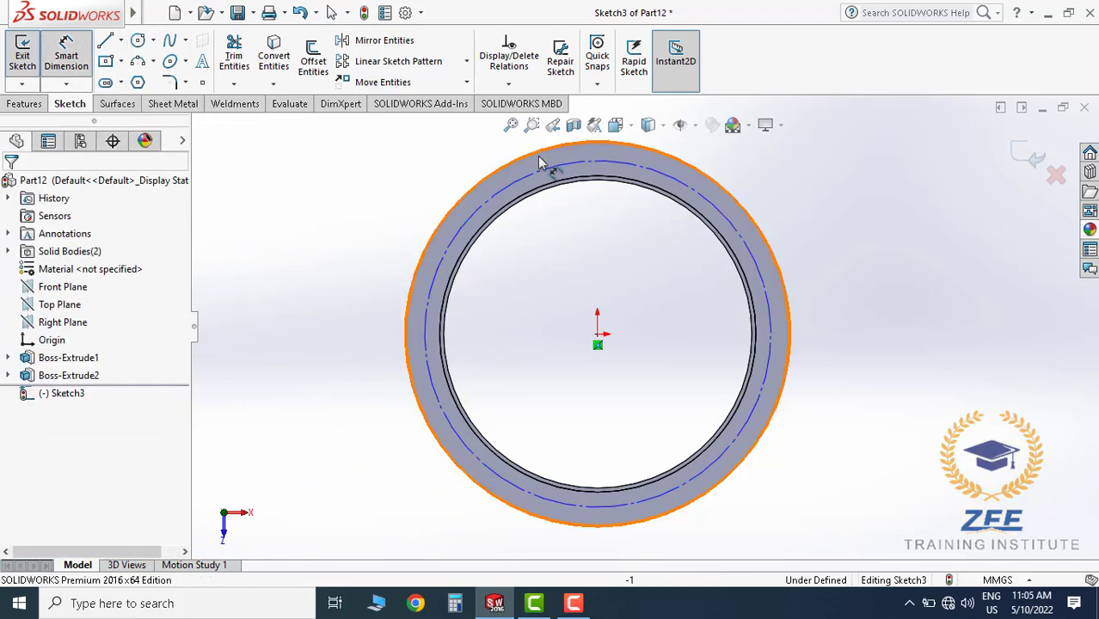
click(574, 160)
click(855, 326)
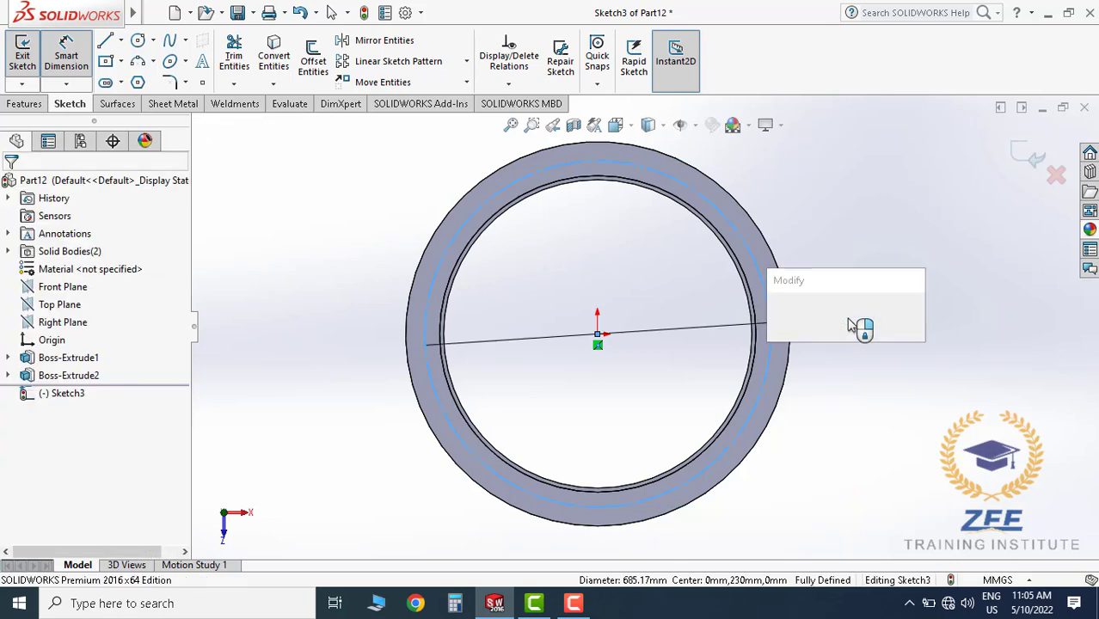
text(700)
key(Return)
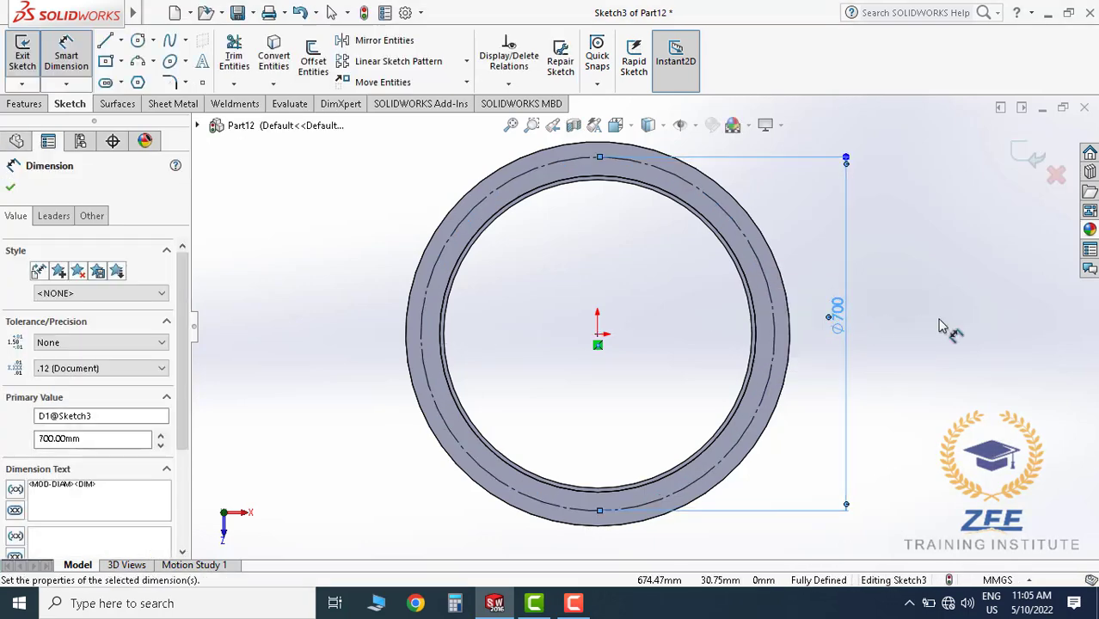
key(Escape)
Sketch a hole circle about 33 mm in diameter, centred on the construction circle directly above the origin
scroll(624, 232, up, 3)
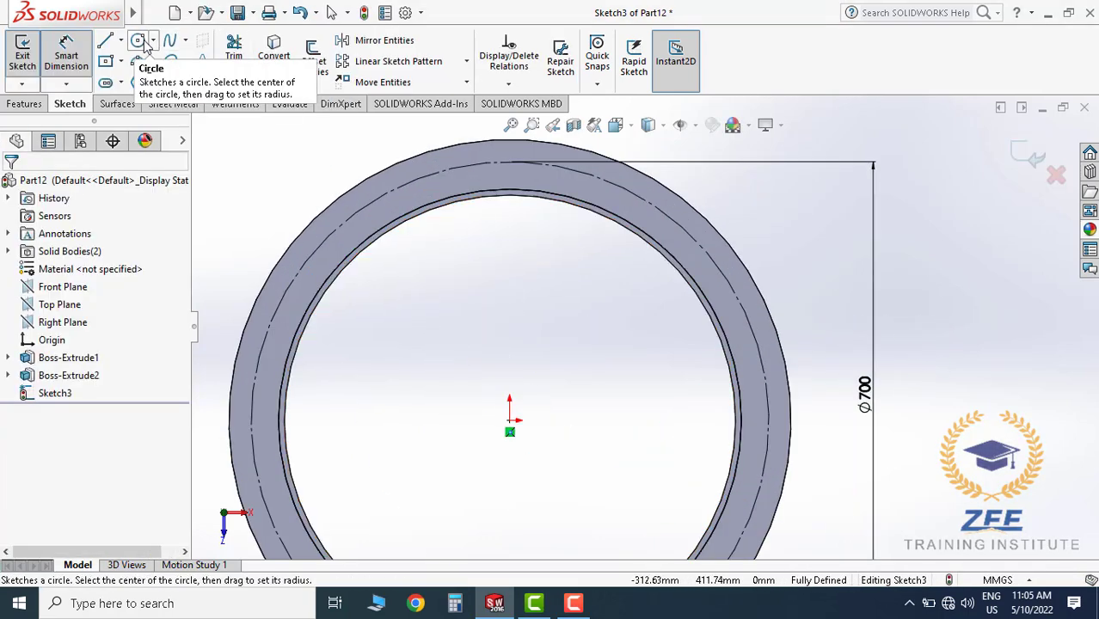
click(169, 63)
click(510, 160)
scroll(510, 153, down, 2)
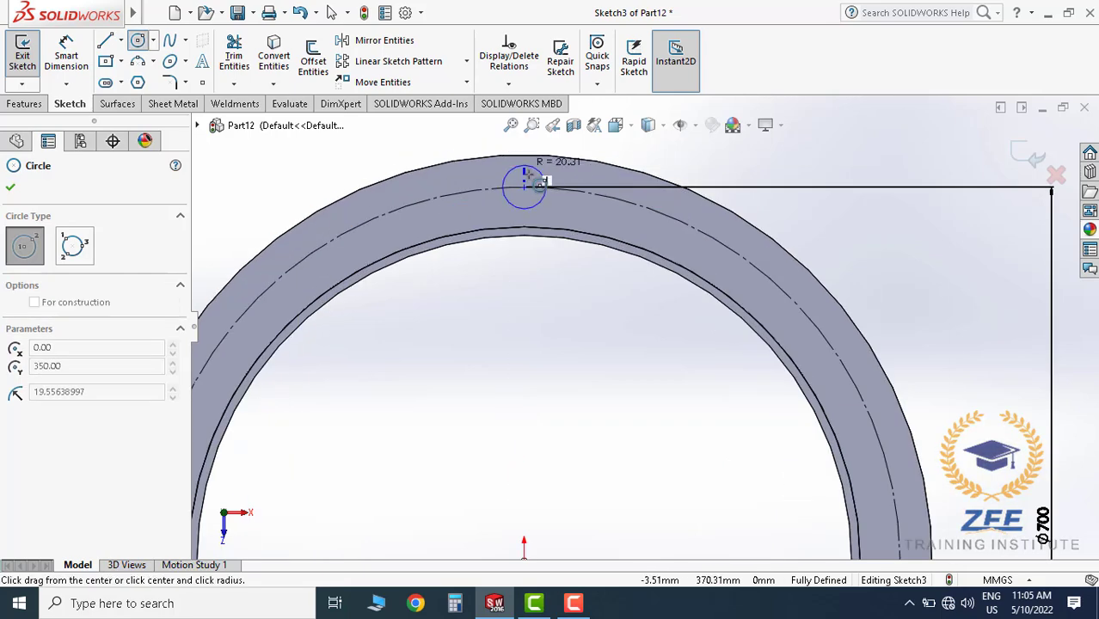
click(529, 171)
Add a diameter dimension to the small hole circle on the flange
click(68, 55)
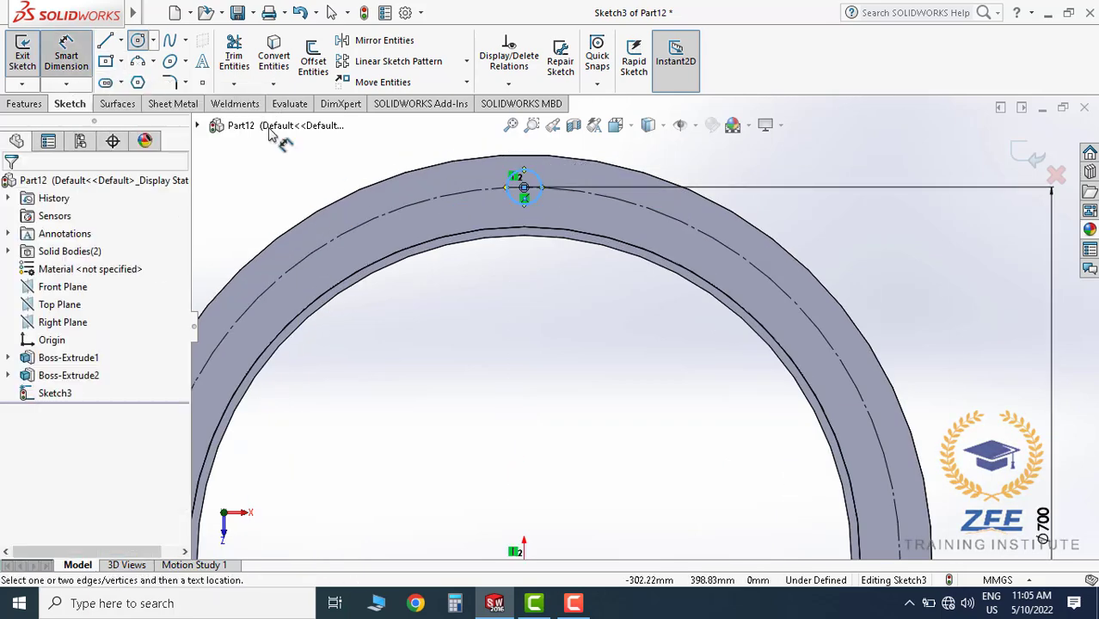
click(538, 200)
click(576, 285)
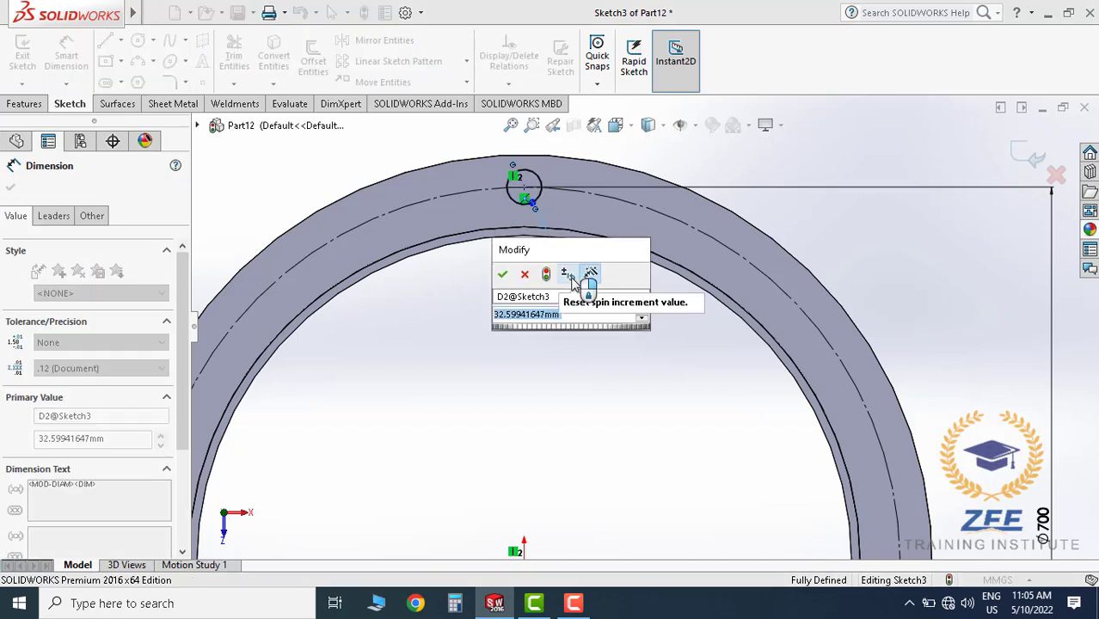
Set the diameter of the small circle on the flange's centerline to 18 mm
text(18)
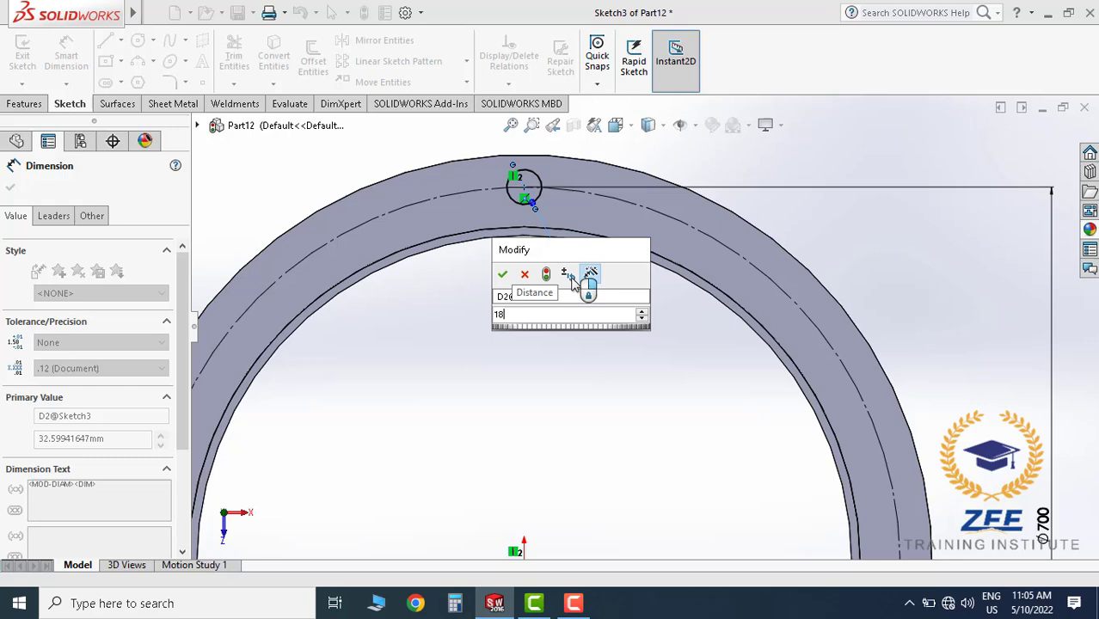
key(Return)
scroll(611, 339, up, 4)
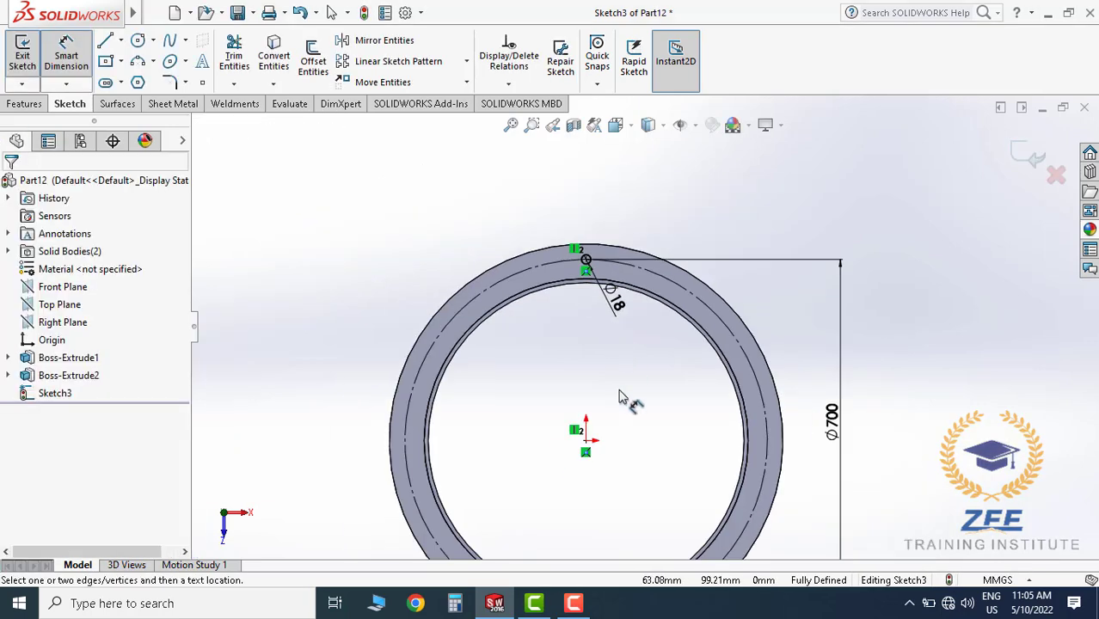
Cut the 18 mm circle through the flange with an Extruded Cut using the Up To Next end condition
scroll(620, 393, down, 2)
click(24, 103)
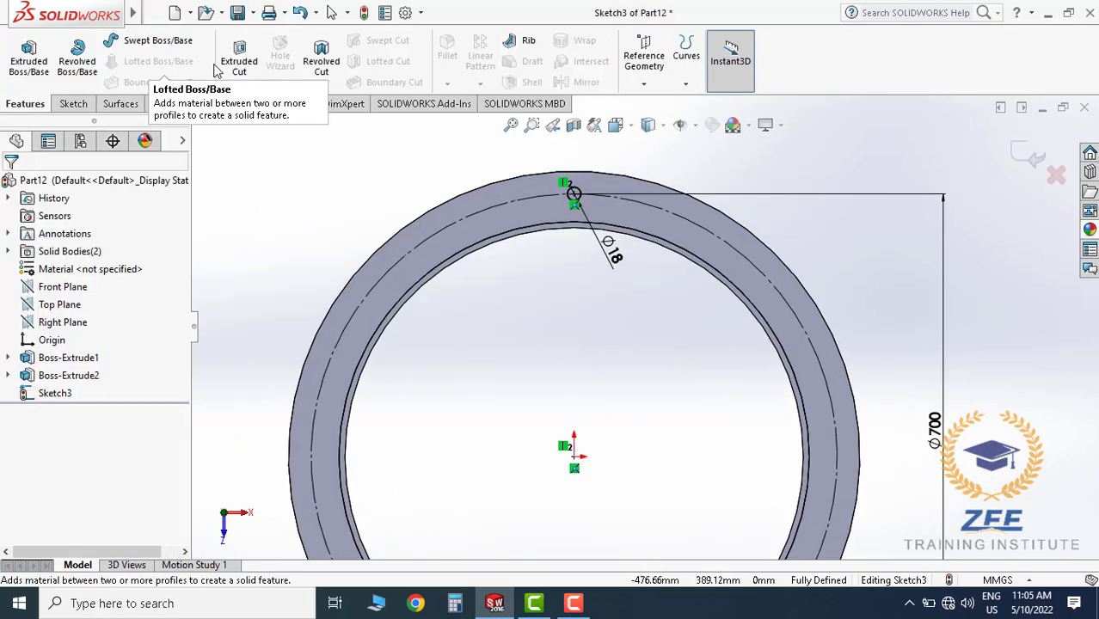
click(239, 53)
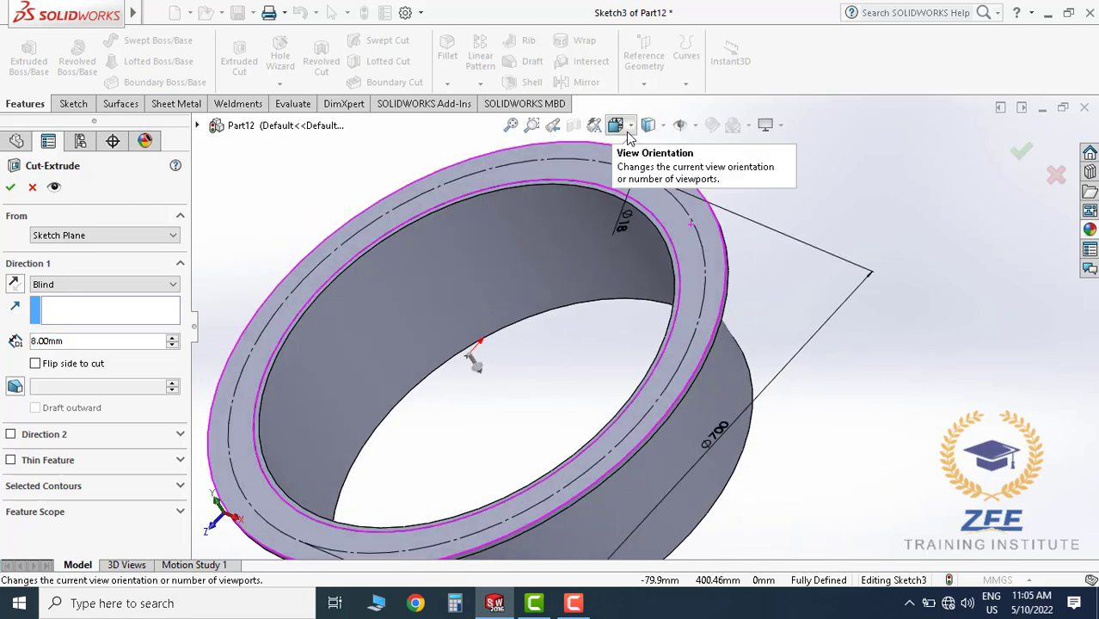
scroll(624, 189, down, 6)
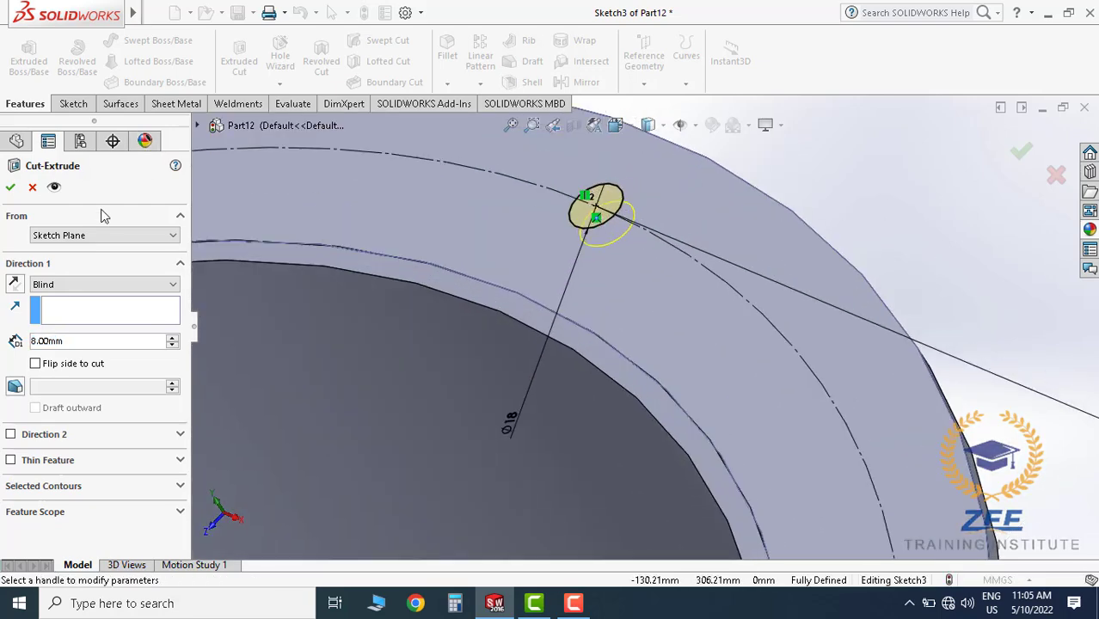
click(66, 285)
click(56, 327)
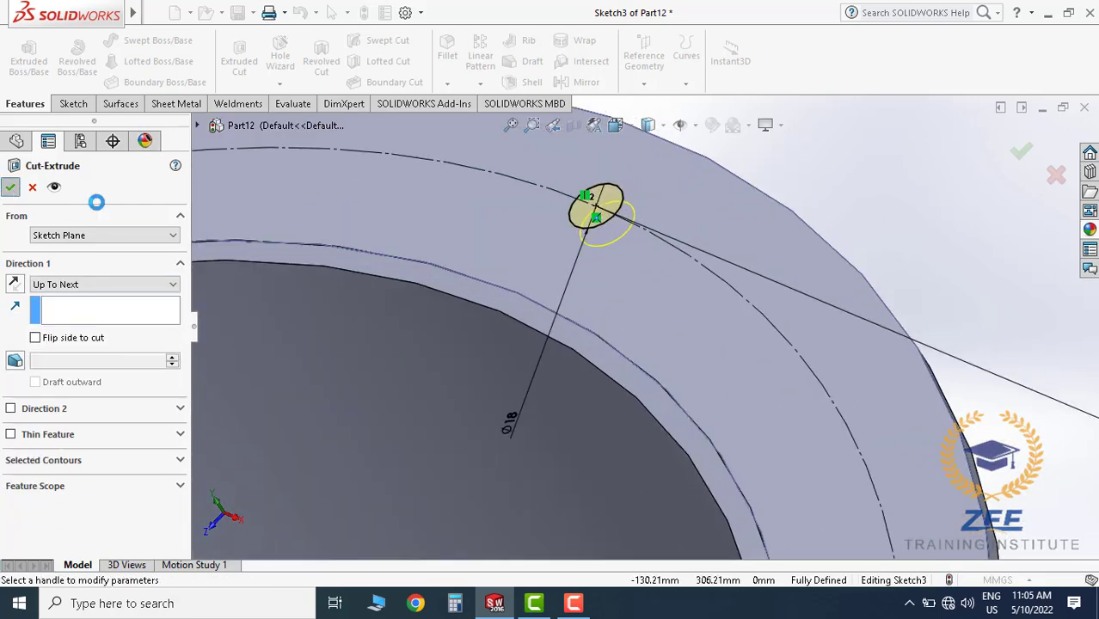
scroll(774, 301, up, 5)
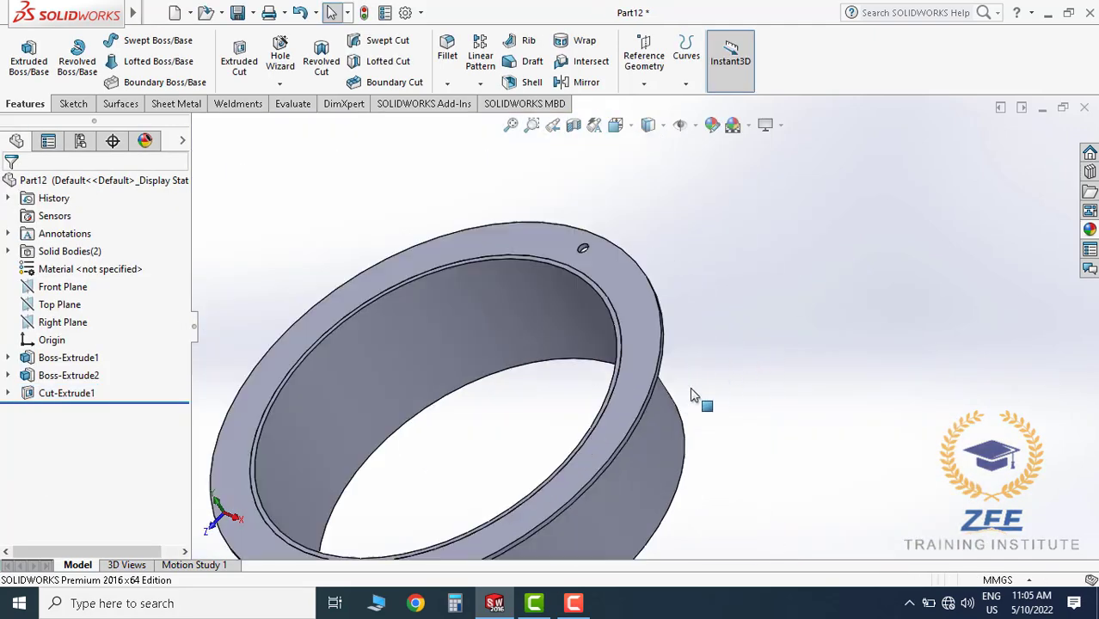
mouse_move(661, 349)
middle_down()
mouse_move(676, 346)
mouse_move(664, 343)
middle_up()
scroll(564, 372, up, 1)
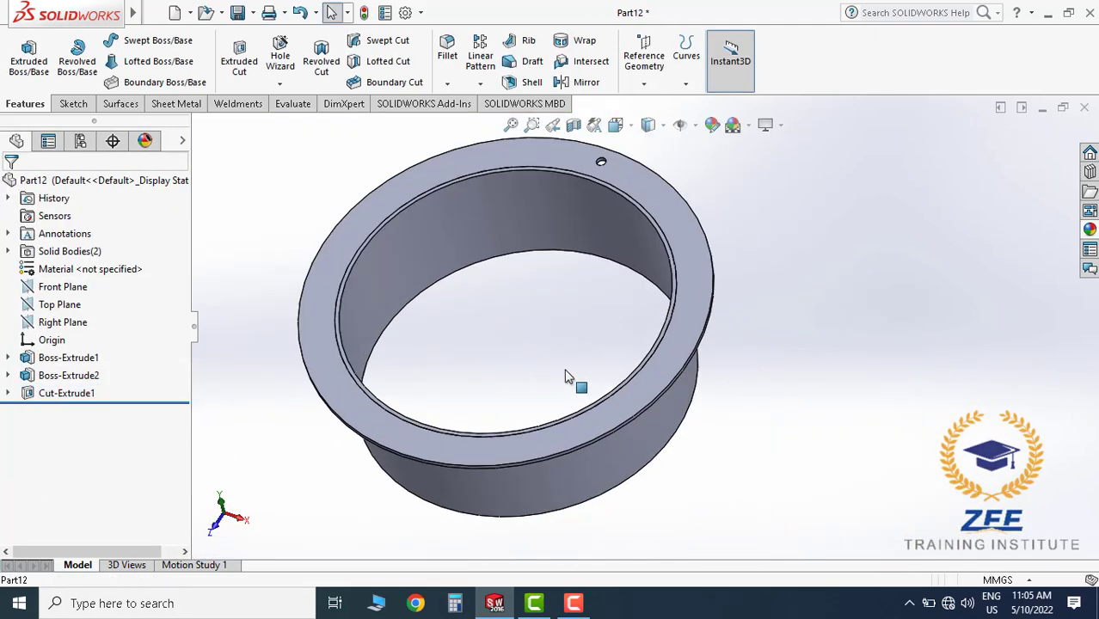
Start a circular pattern using the flange's outer cylindrical face as the rotation reference
click(480, 82)
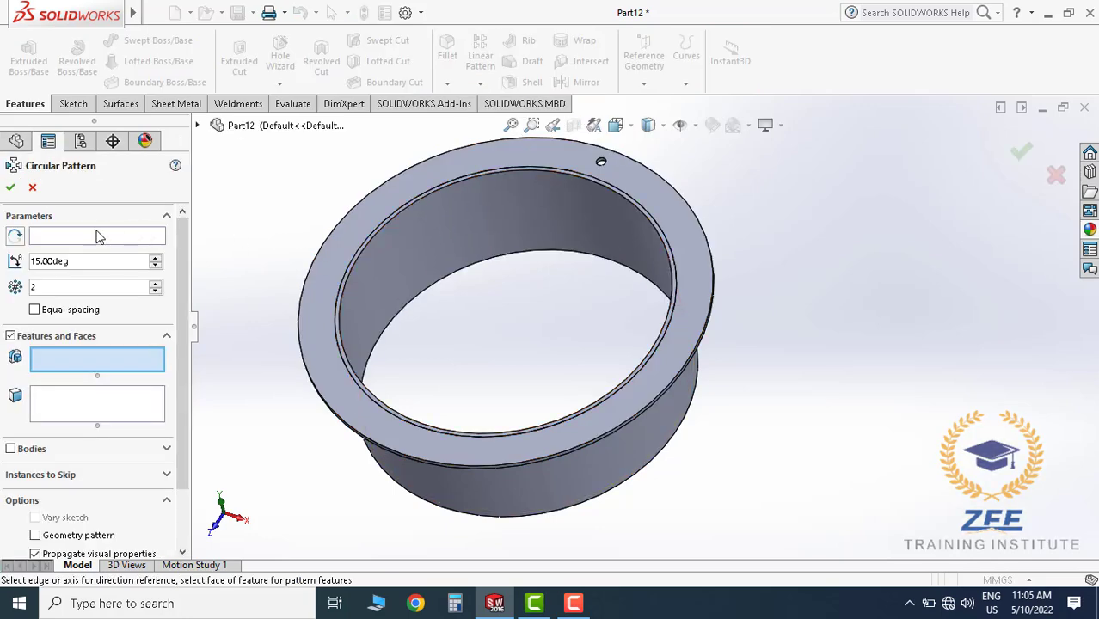
click(99, 237)
scroll(719, 265, down, 6)
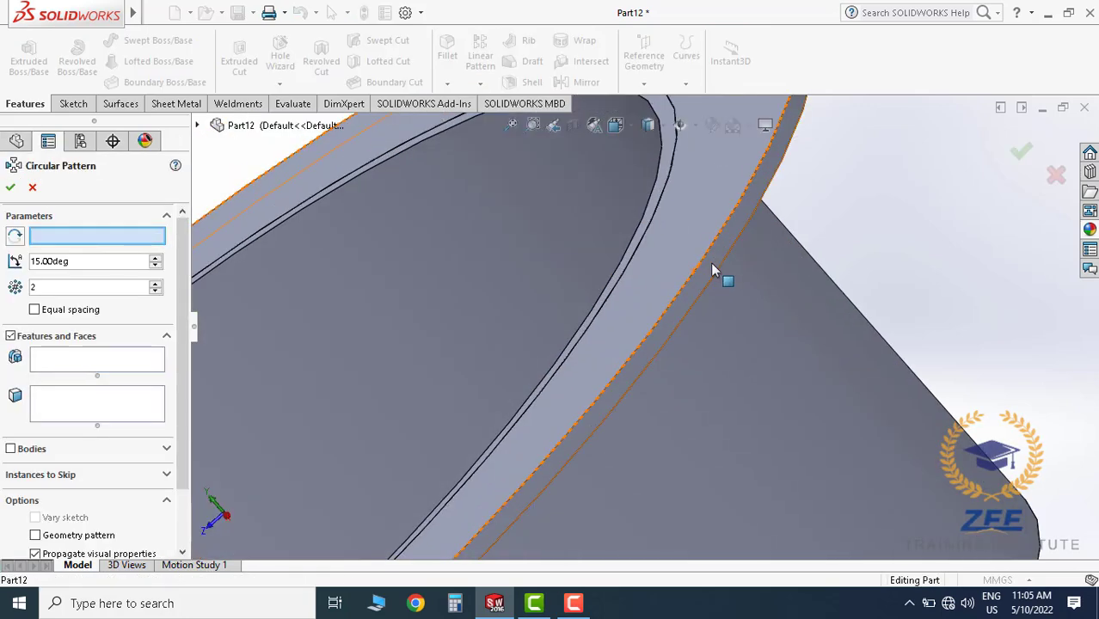
click(710, 277)
scroll(705, 283, up, 6)
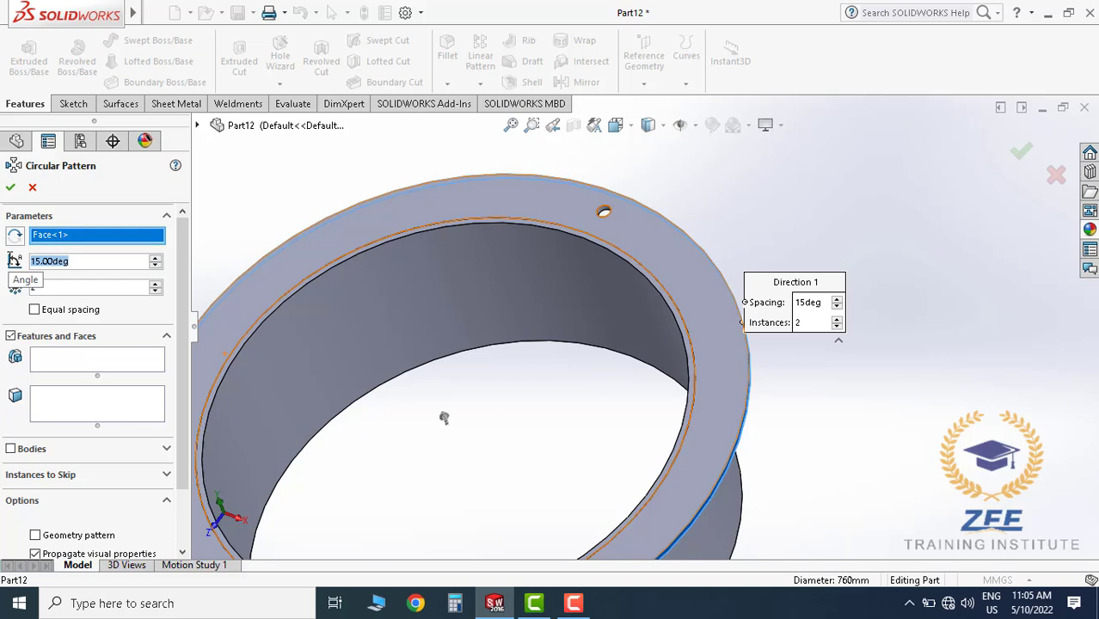
Try a 360-degree spacing and set the circular pattern to 16 instances
text(360)
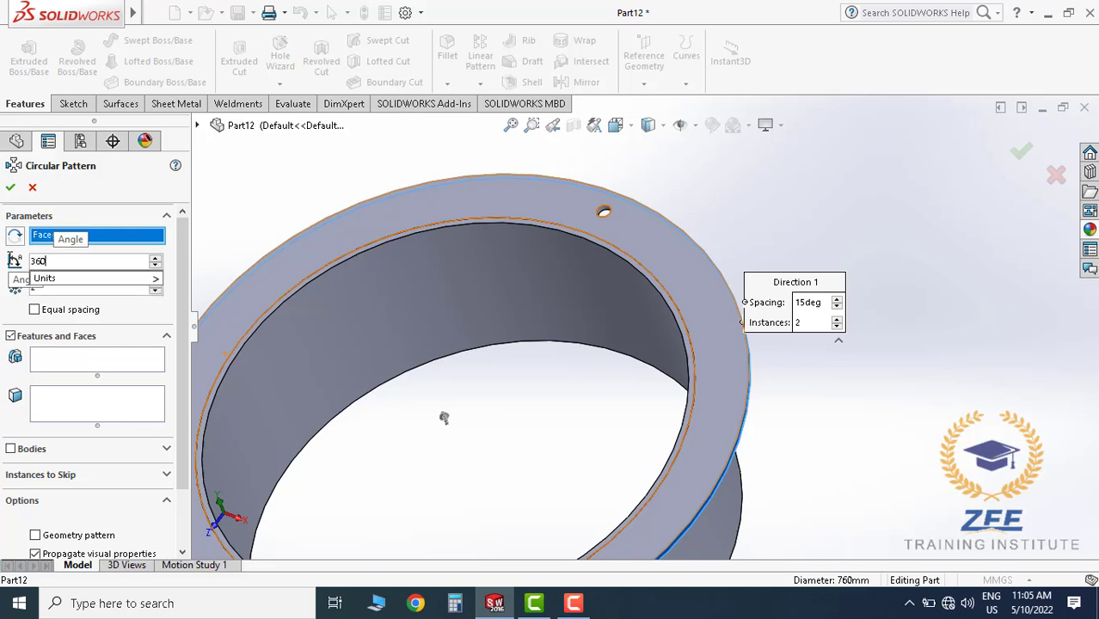
key(Return)
click(49, 289)
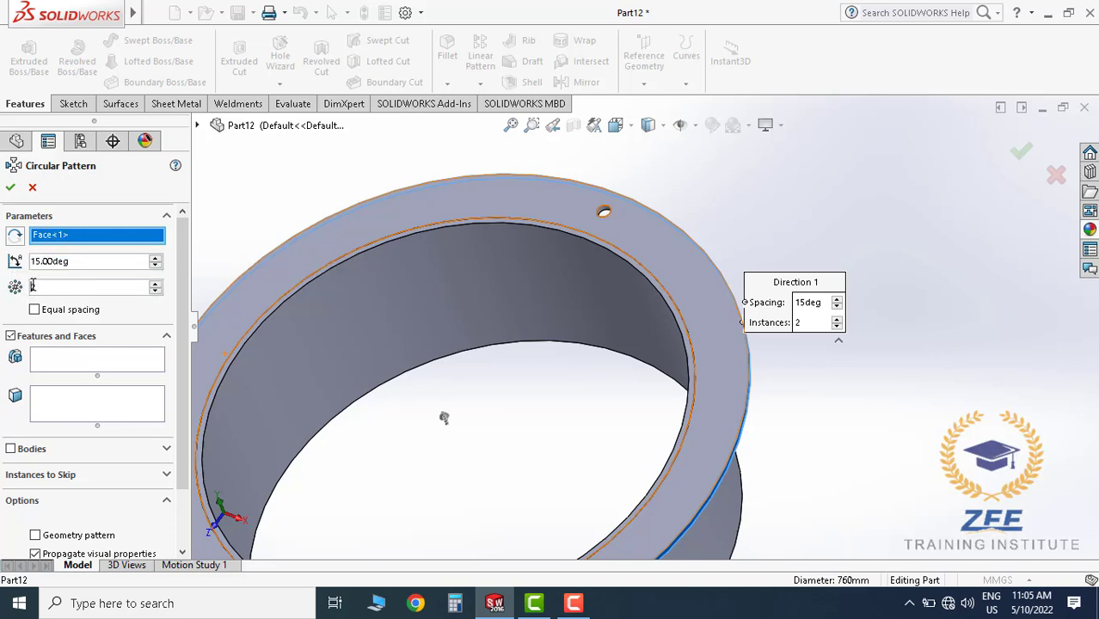
text(1)
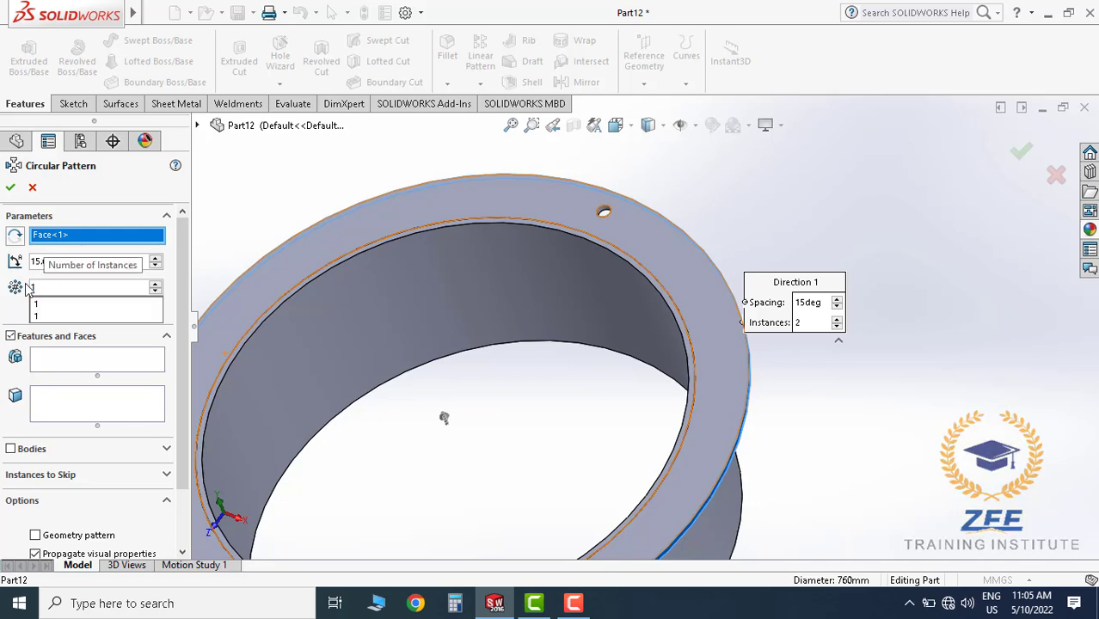
text(6)
key(Return)
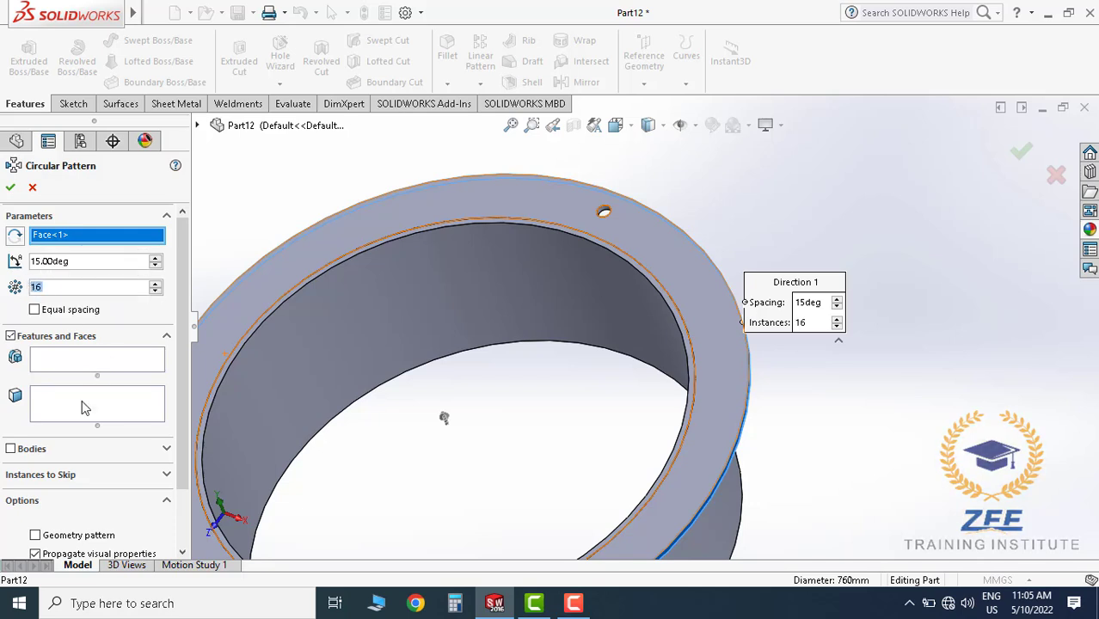
Add the flange's bolt-hole cut as the feature to pattern
click(81, 361)
scroll(607, 210, down, 6)
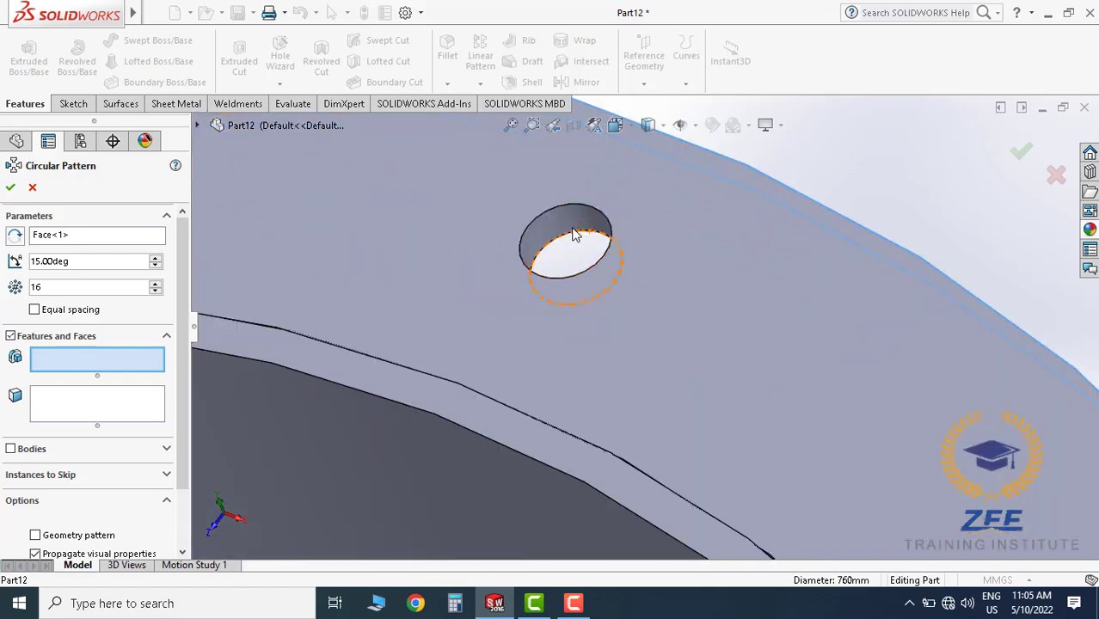
click(568, 232)
scroll(613, 393, up, 6)
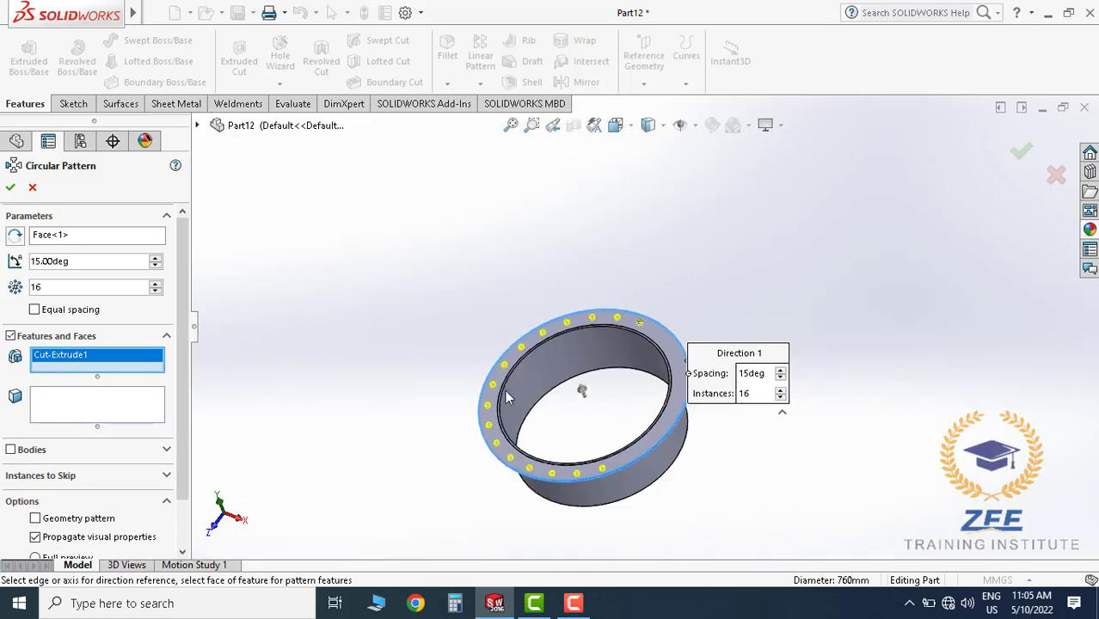
scroll(679, 415, down, 2)
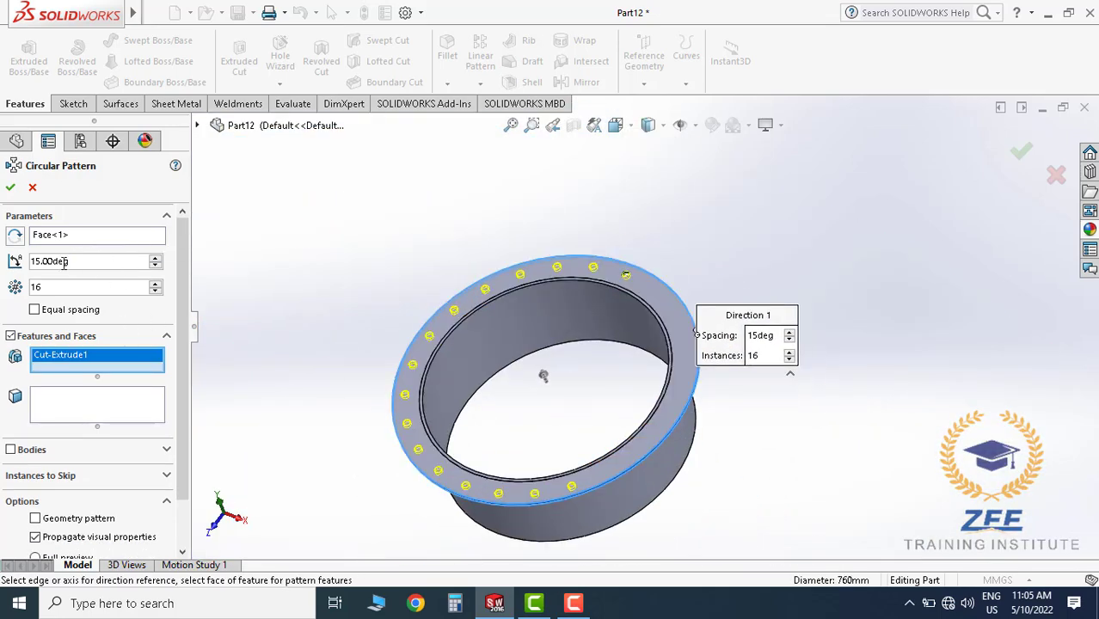
Set the pattern's spacing angle to 360/16 degrees
text(3)
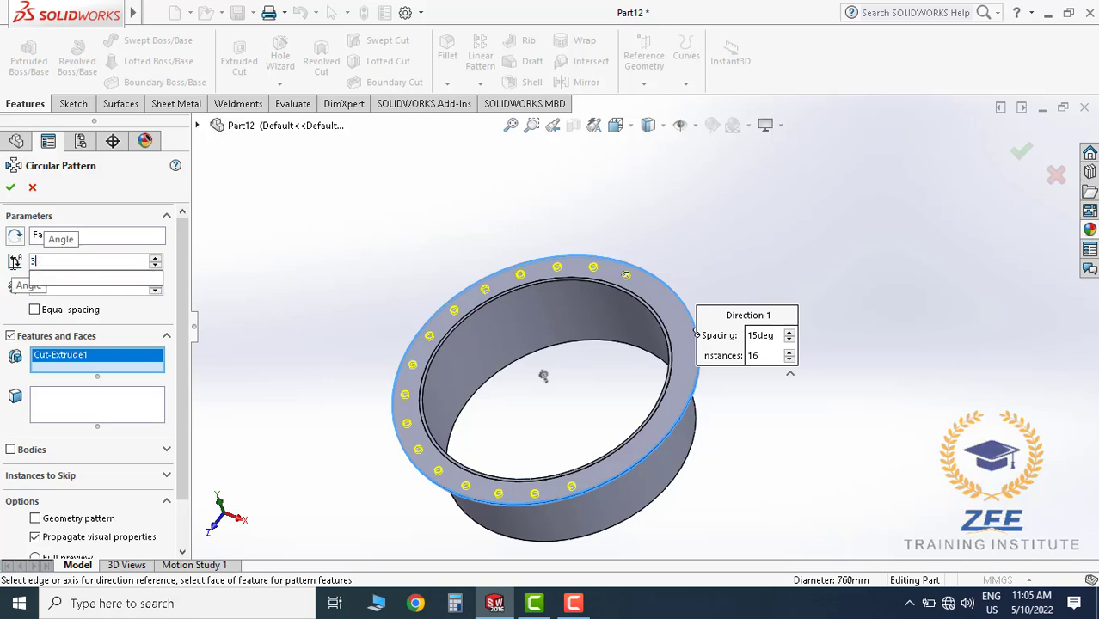
text(60/)
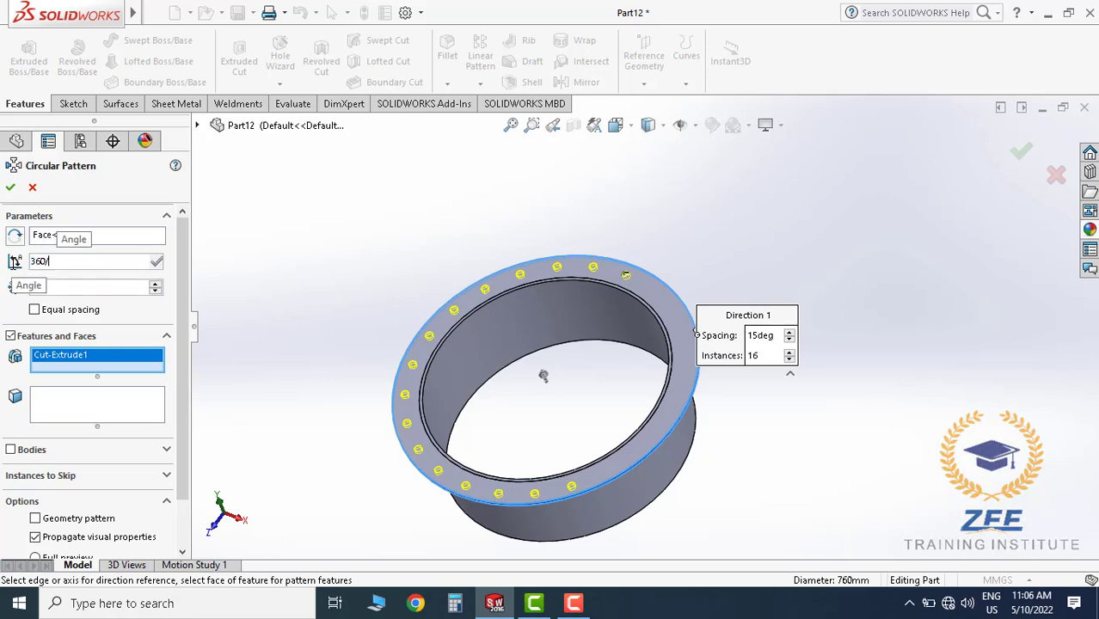
text(16)
key(Return)
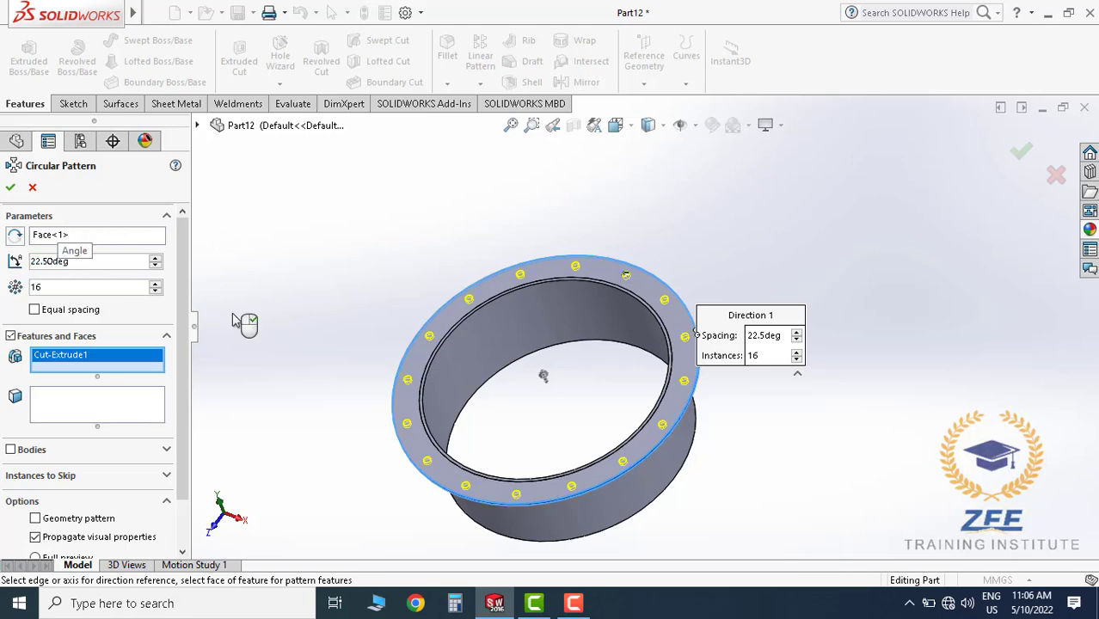
Switch the hole pattern to equal spacing over 360 degrees and create it
middle_drag(577, 491, 574, 459)
scroll(609, 381, down, 1)
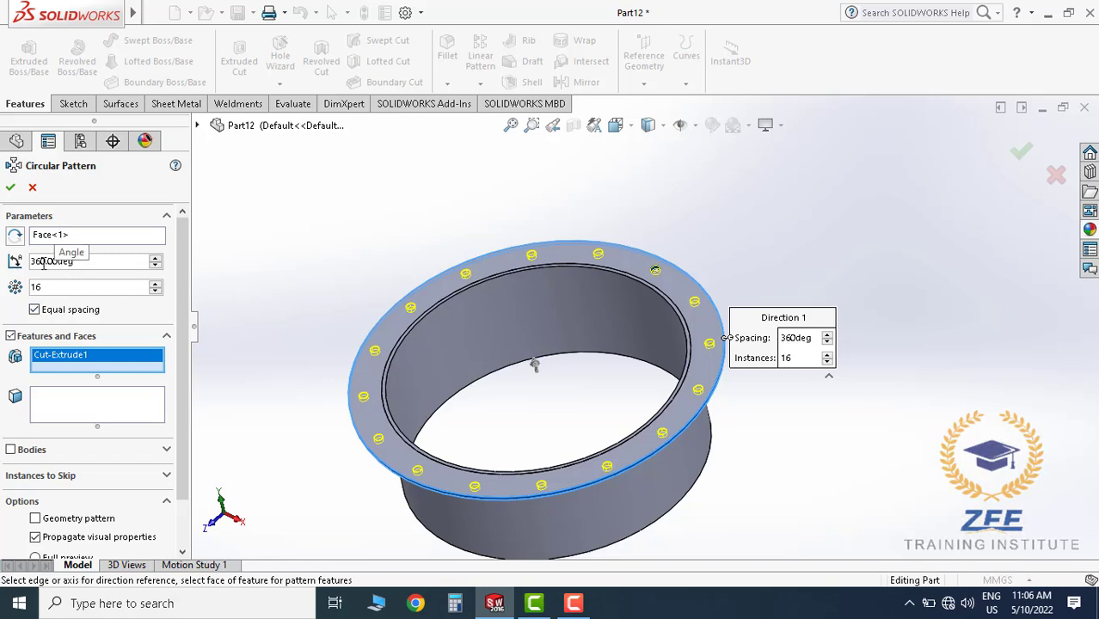
click(10, 188)
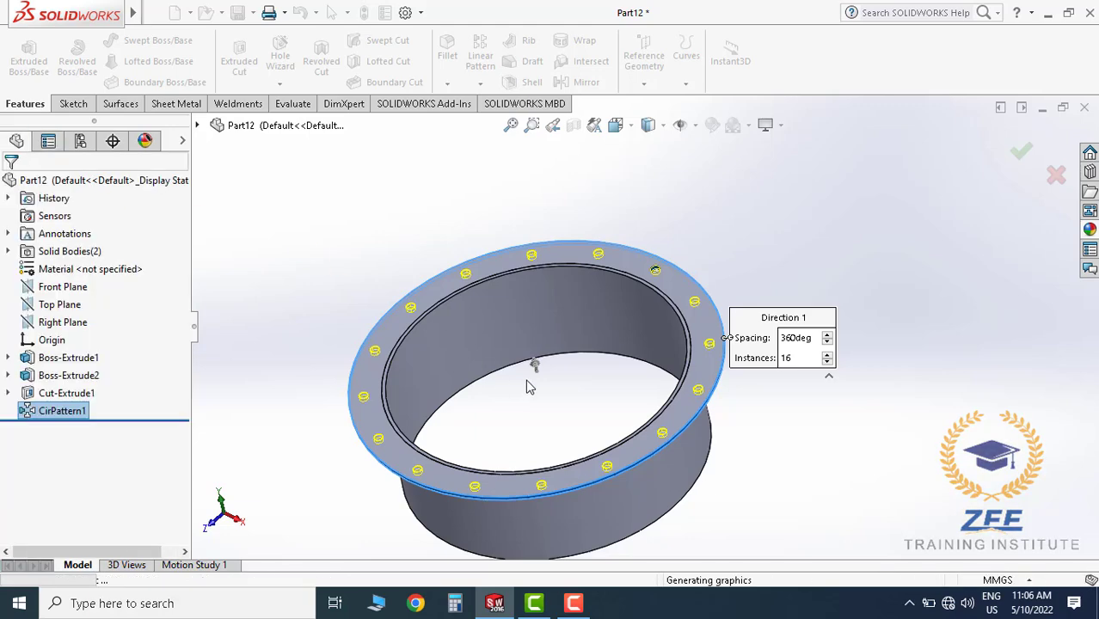
middle_drag(705, 397, 575, 329)
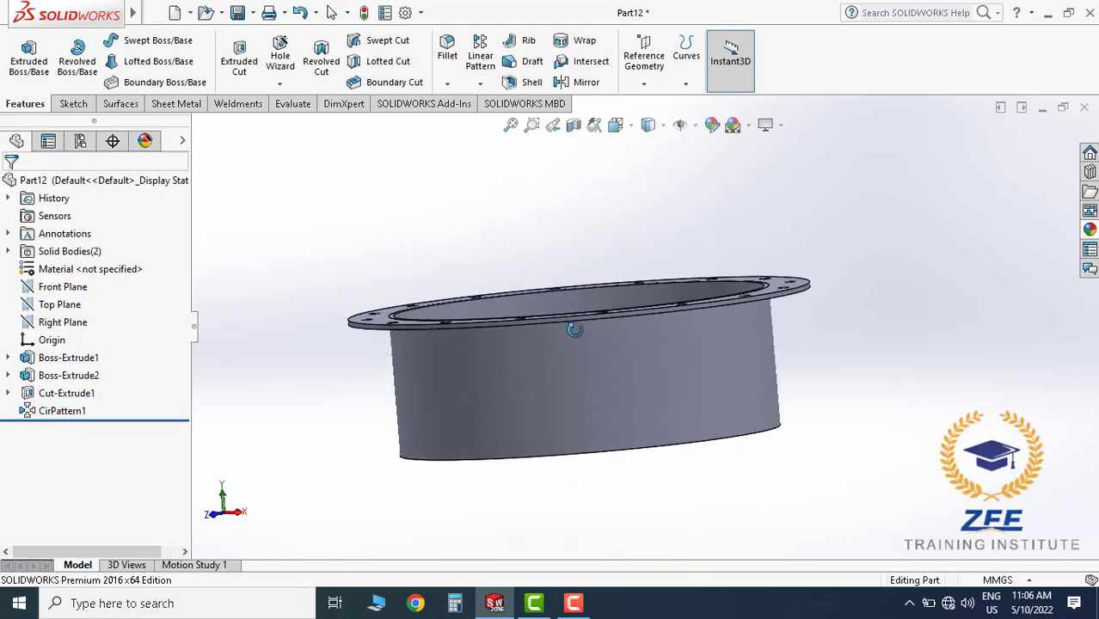
Save the part as Zee-P008 in the Acid Tank folder
click(239, 14)
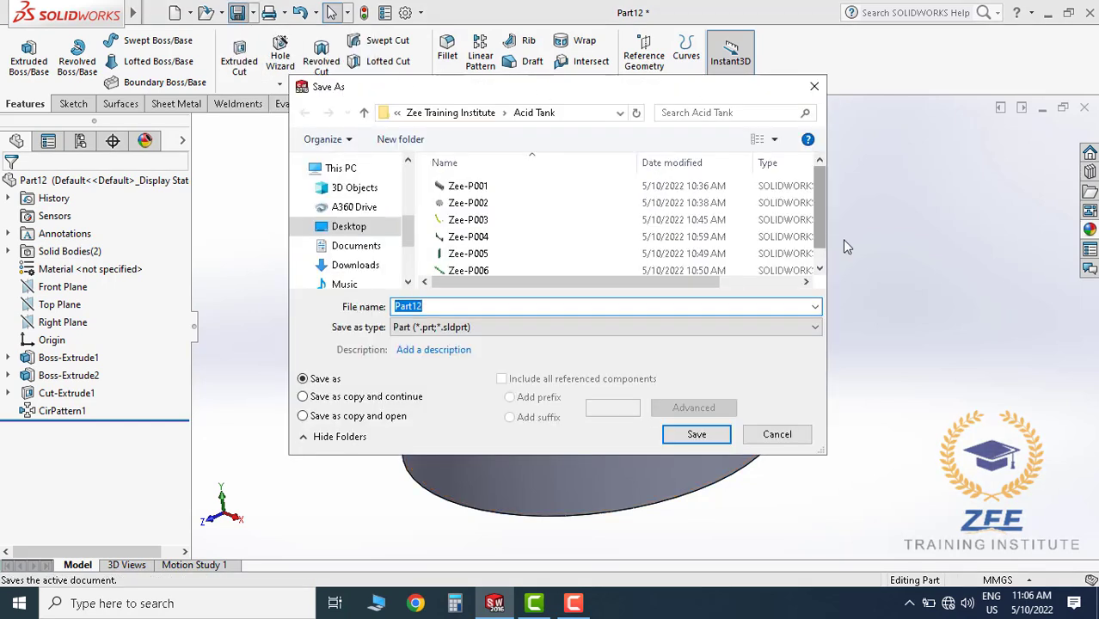
scroll(817, 217, down, 1)
click(497, 266)
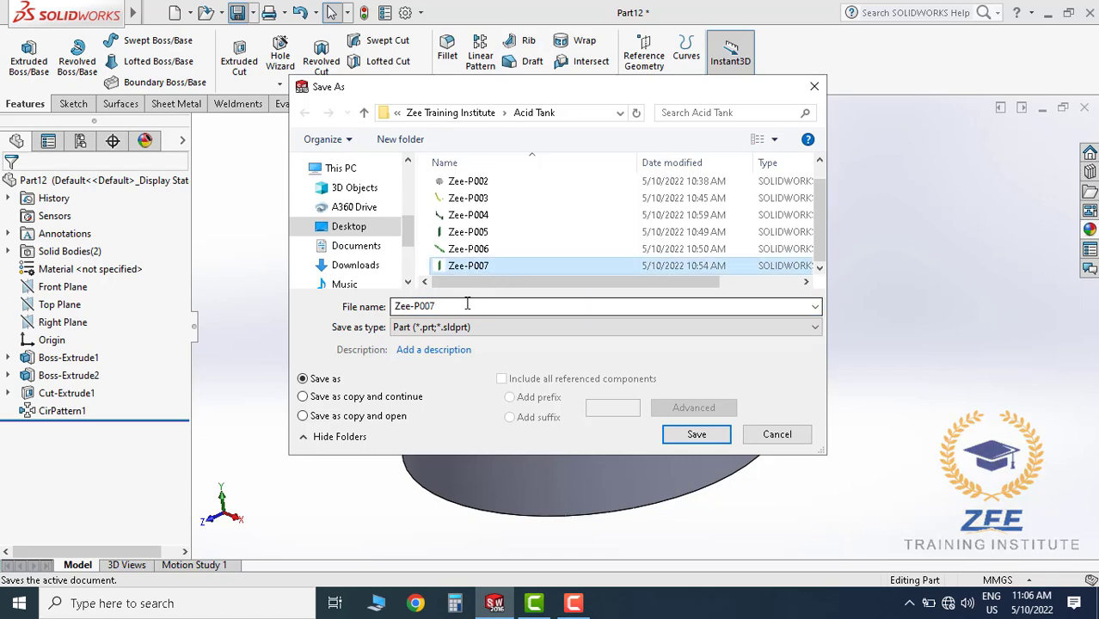
click(469, 306)
key(BackSpace)
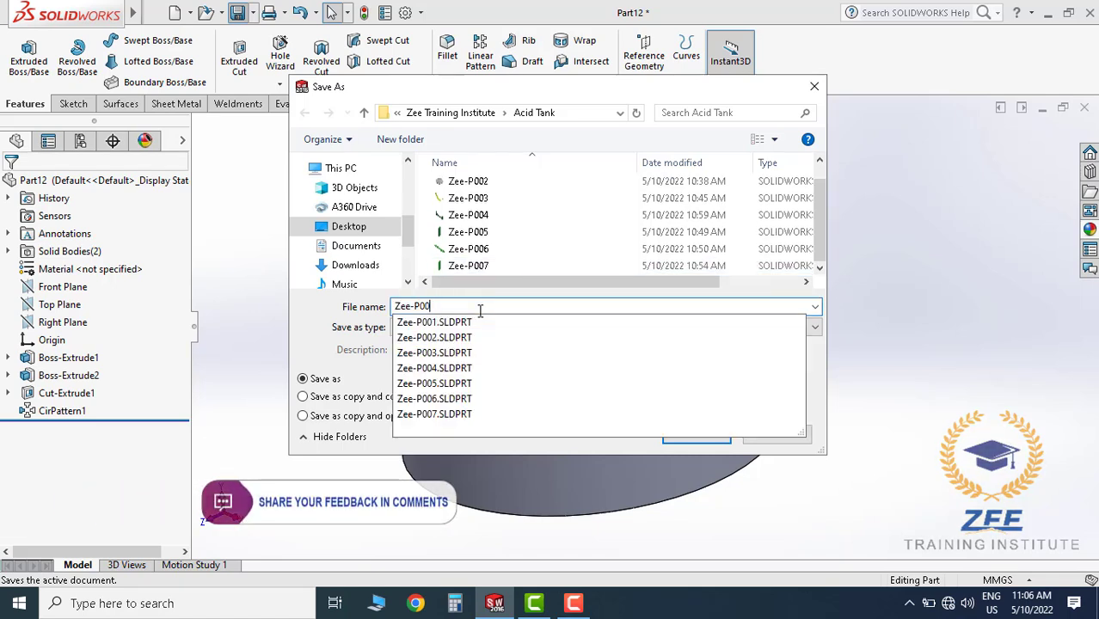
text(8)
click(697, 435)
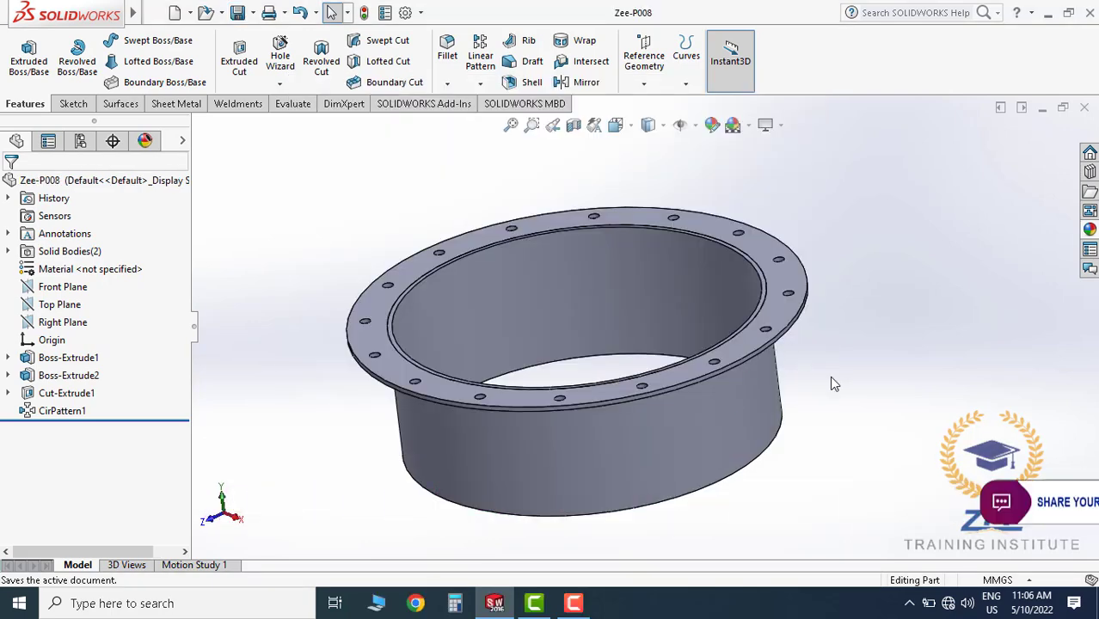
Inspect the finished flanged ring and its bolt-hole pattern from several angles
scroll(739, 369, up, 2)
scroll(735, 370, down, 2)
middle_drag(734, 369, 730, 383)
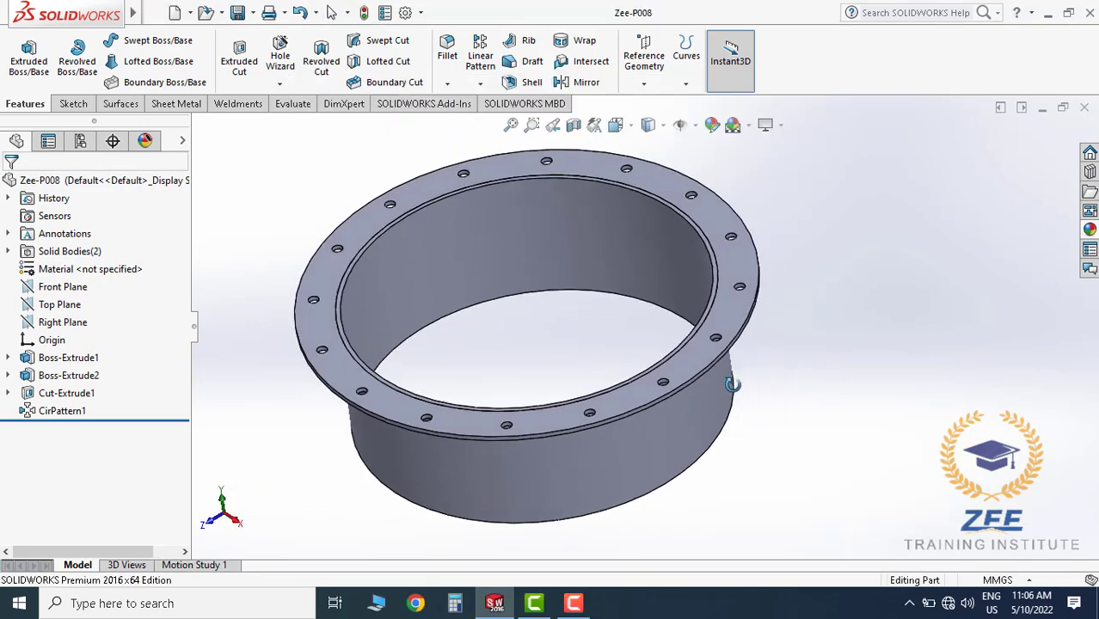
scroll(729, 380, up, 2)
scroll(722, 371, down, 2)
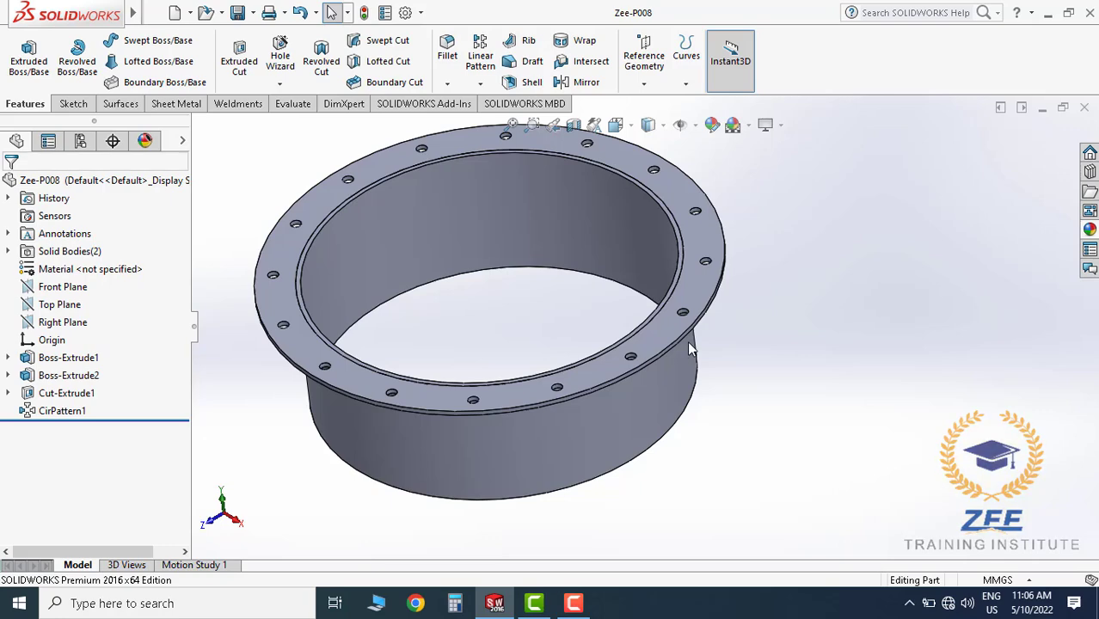
scroll(658, 328, up, 2)
scroll(511, 279, down, 1)
middle_drag(564, 379, 616, 337)
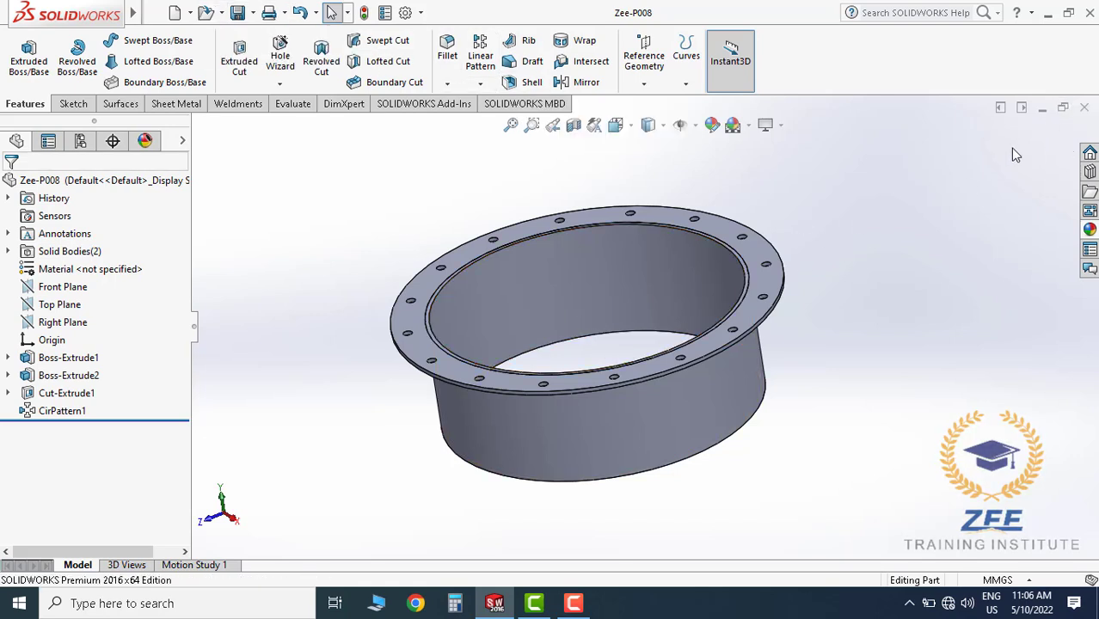
Close the saved flange part and start a sketch on the Top Plane of a new part
click(1084, 109)
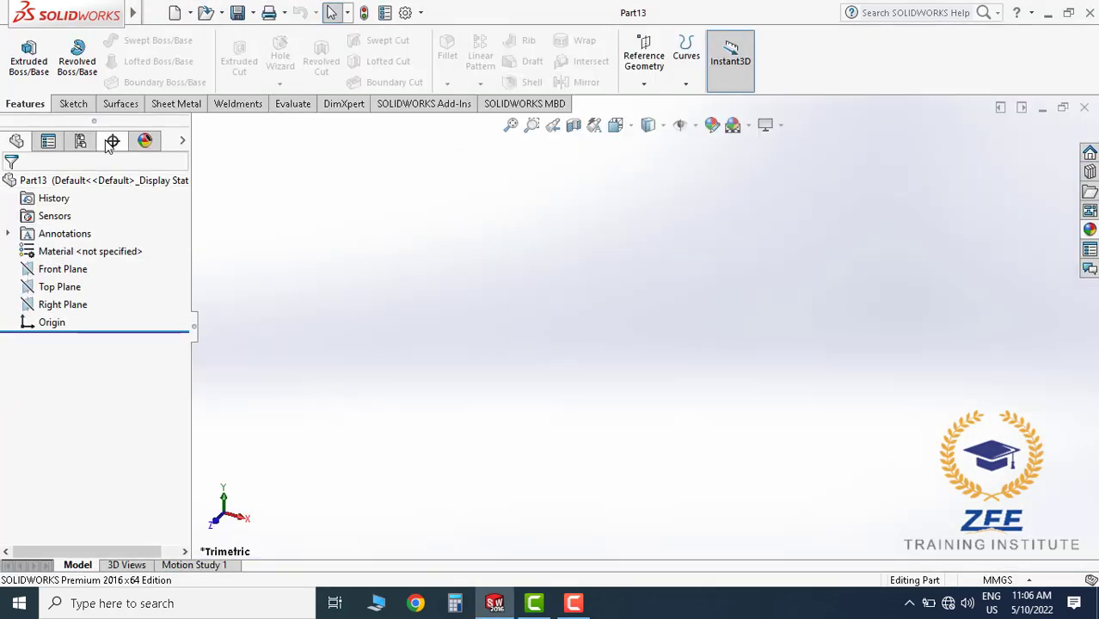
click(74, 103)
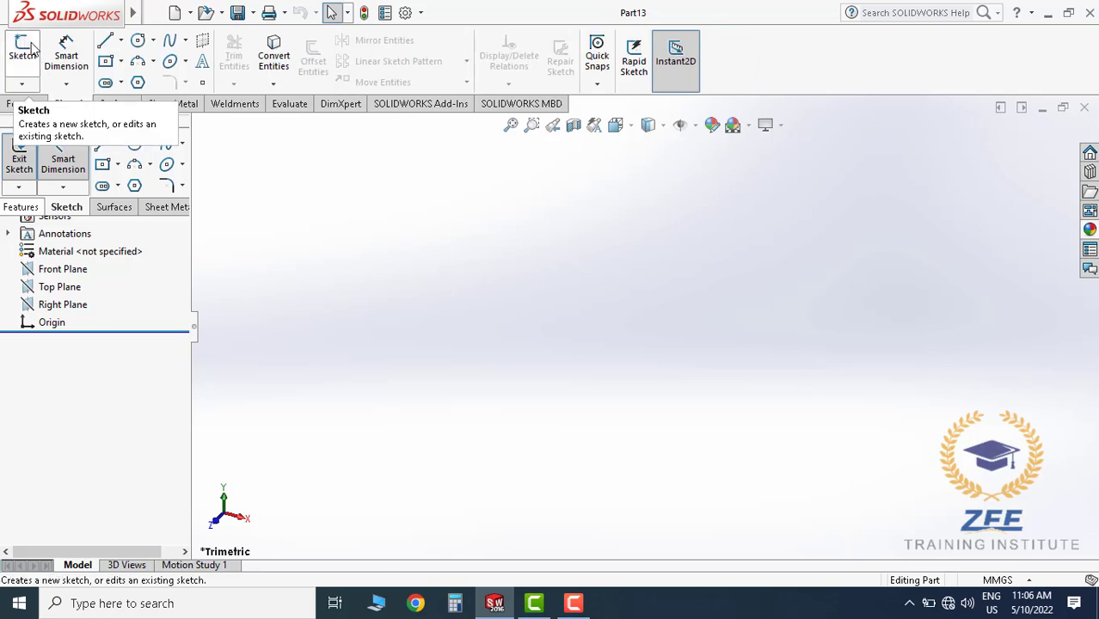
click(26, 49)
click(552, 238)
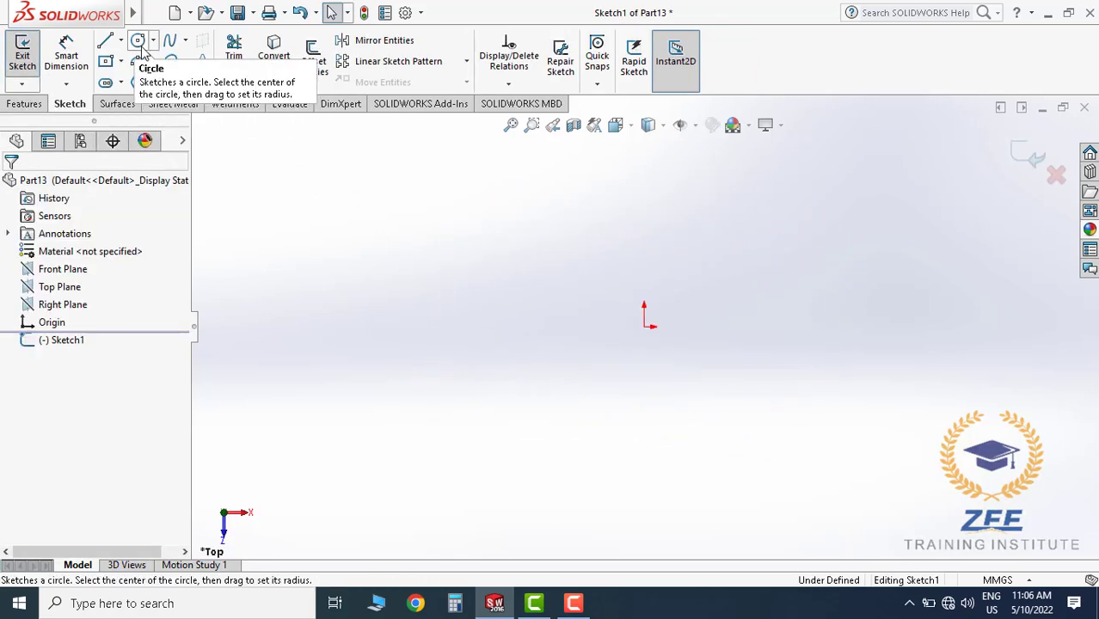
Sketch a circle centred on the origin and dimension its diameter to 760 mm
click(137, 42)
click(643, 326)
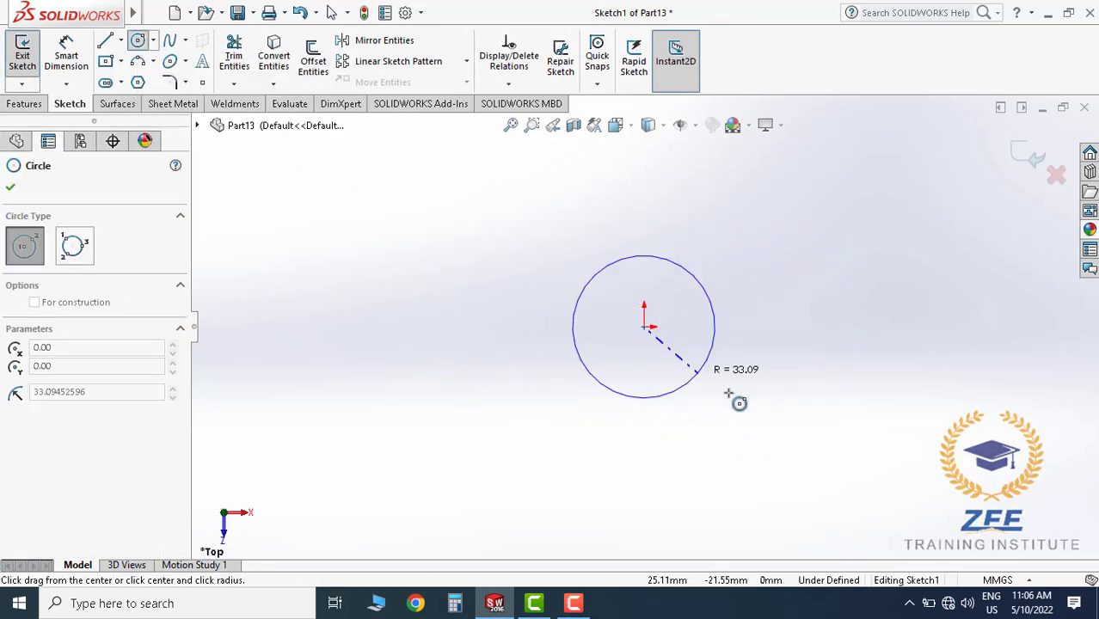
click(777, 407)
click(71, 57)
click(710, 196)
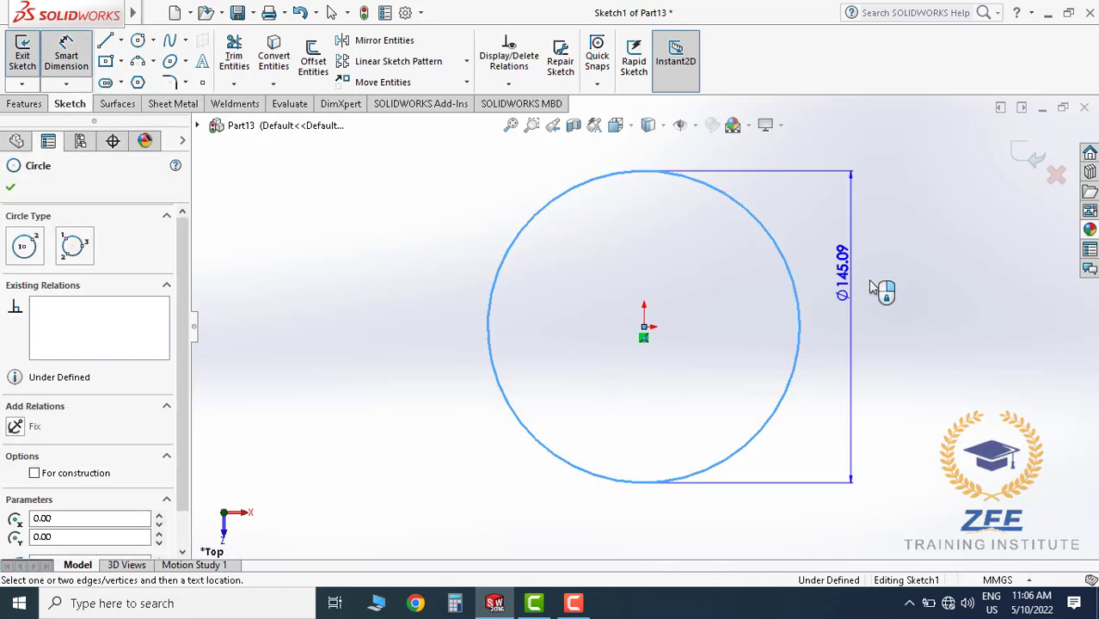
click(891, 291)
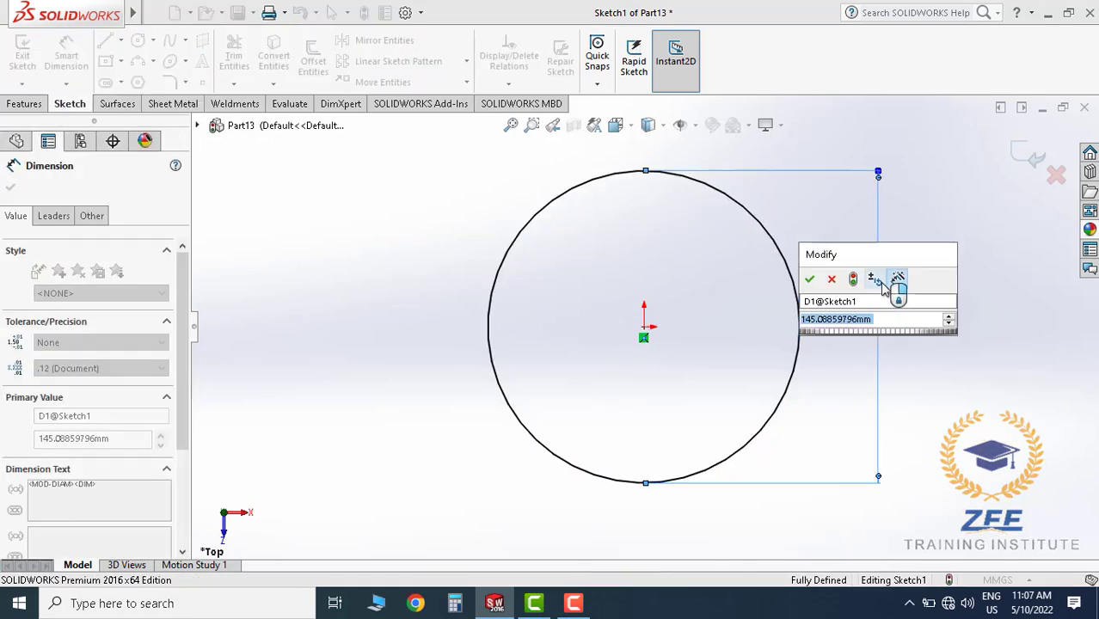
text(760)
key(Return)
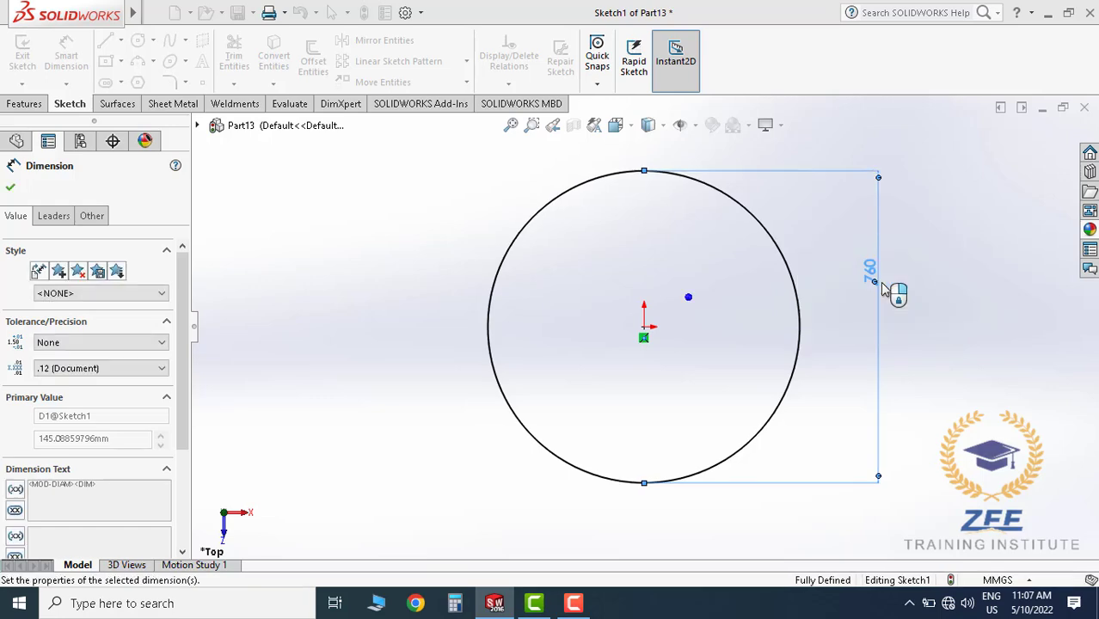
Extrude the circle 12 mm into a solid disc
click(25, 103)
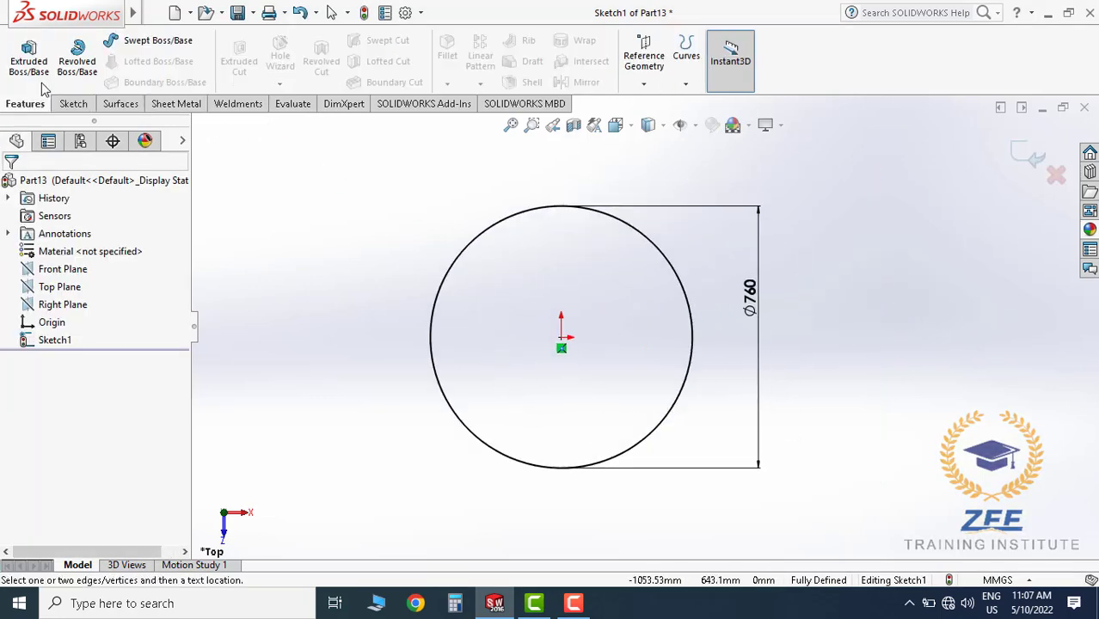
click(29, 55)
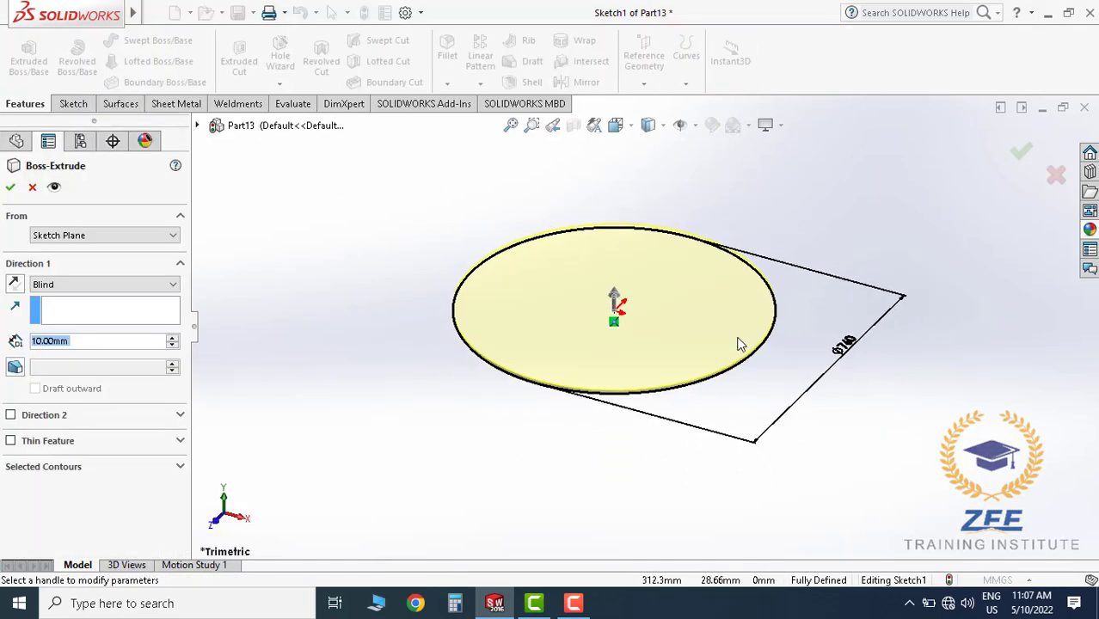
text(12)
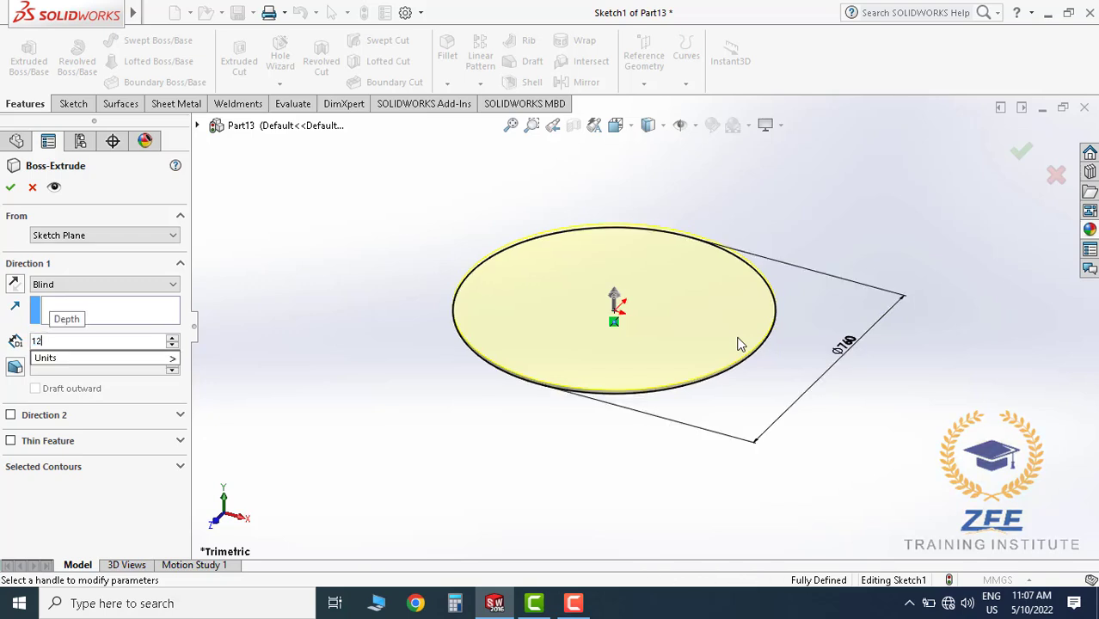
scroll(632, 378, up, 1)
scroll(638, 318, down, 1)
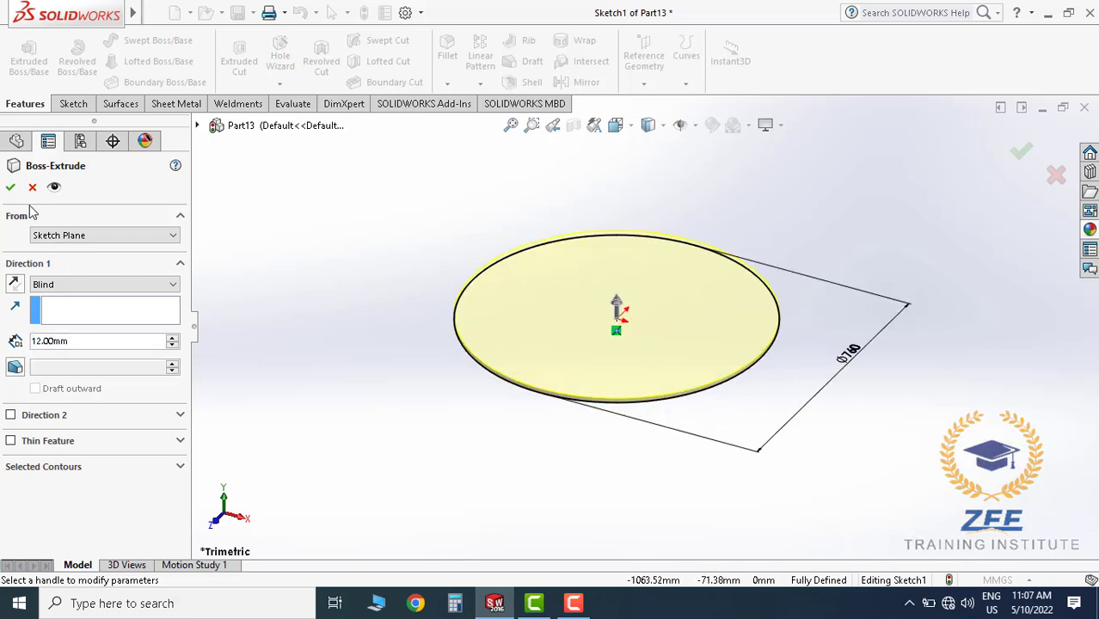
key(Return)
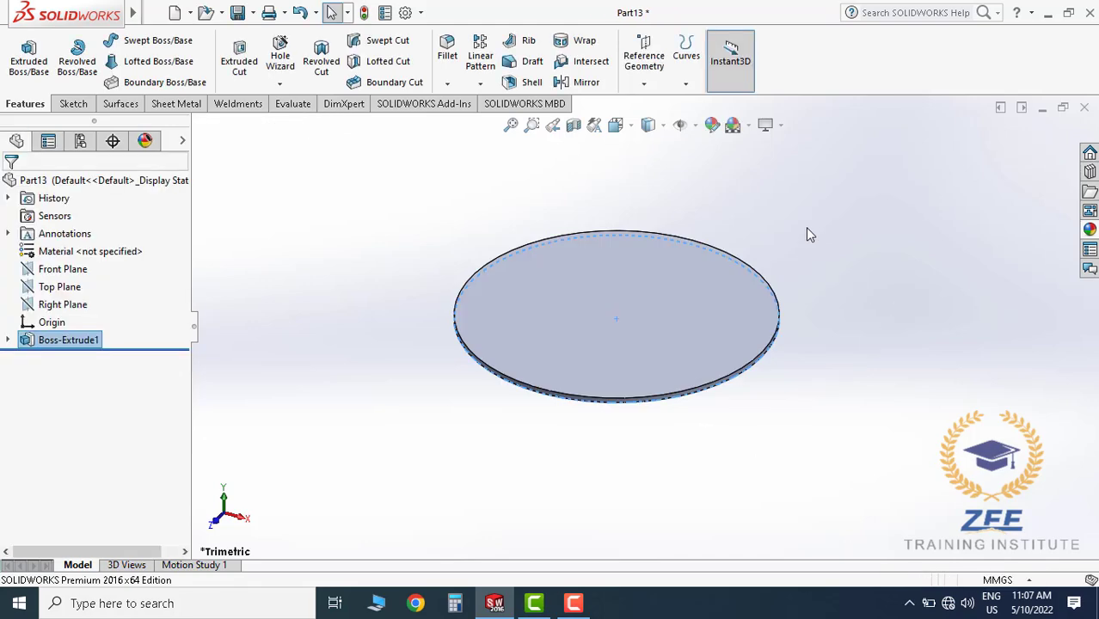
Start a sketch on the disc's upper flat face and view it face-on
click(73, 104)
click(22, 51)
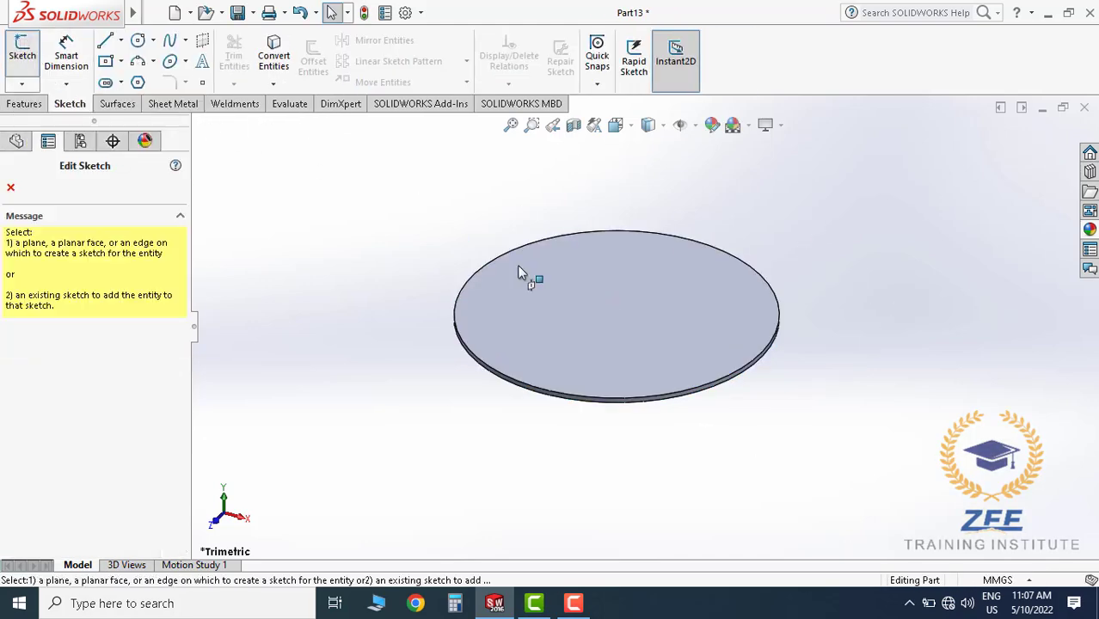
click(517, 265)
click(621, 126)
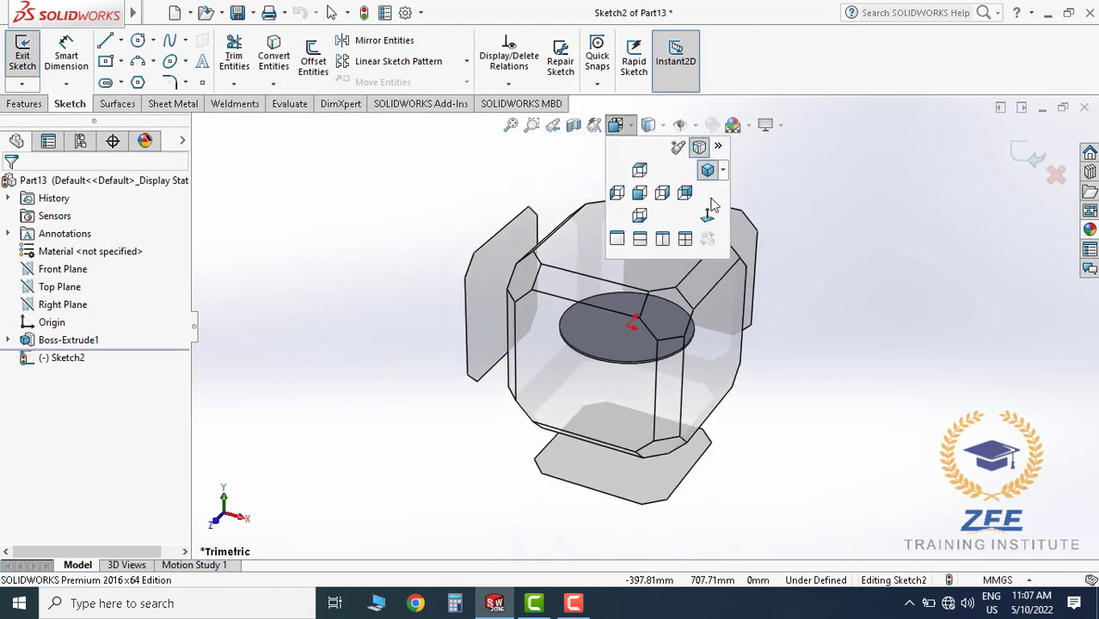
click(708, 216)
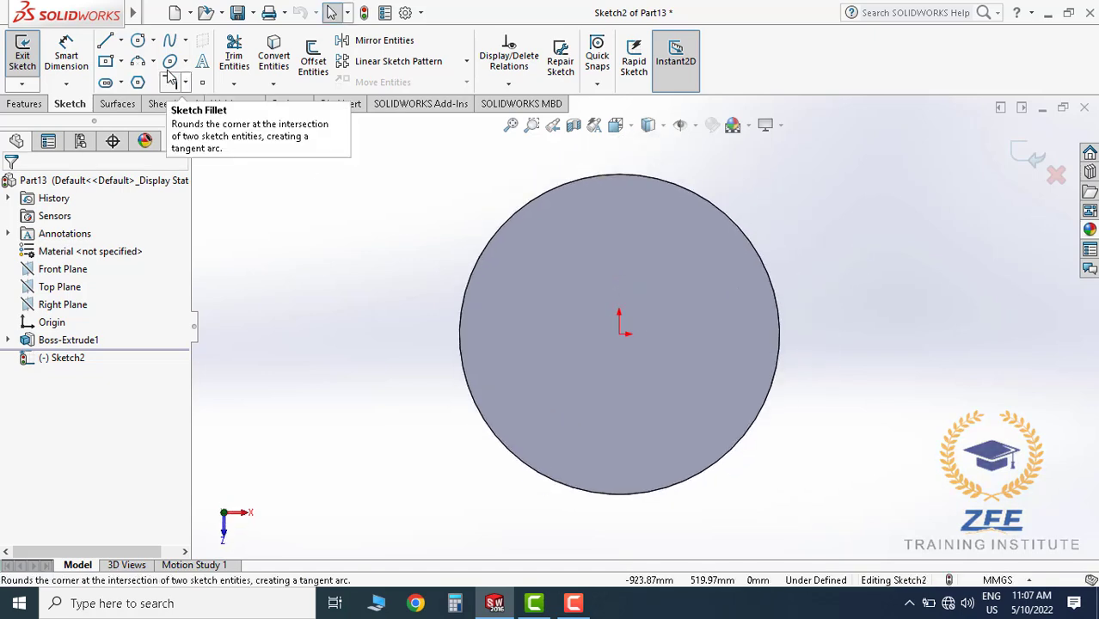
Draw a construction circle centred on the origin and set its diameter to 700 mm
click(137, 40)
click(619, 334)
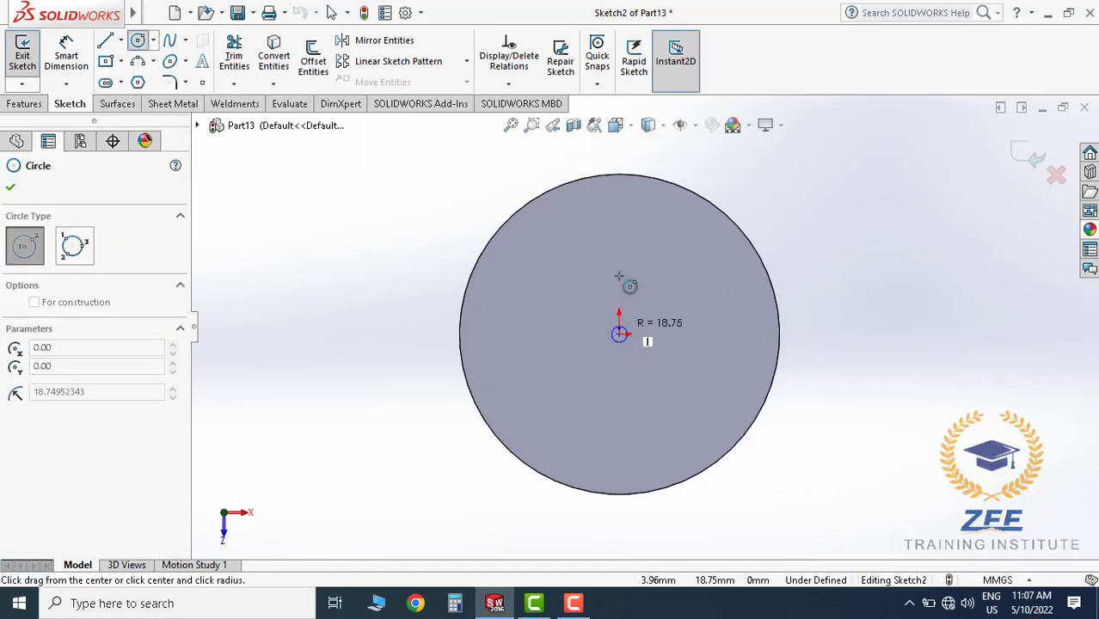
click(615, 197)
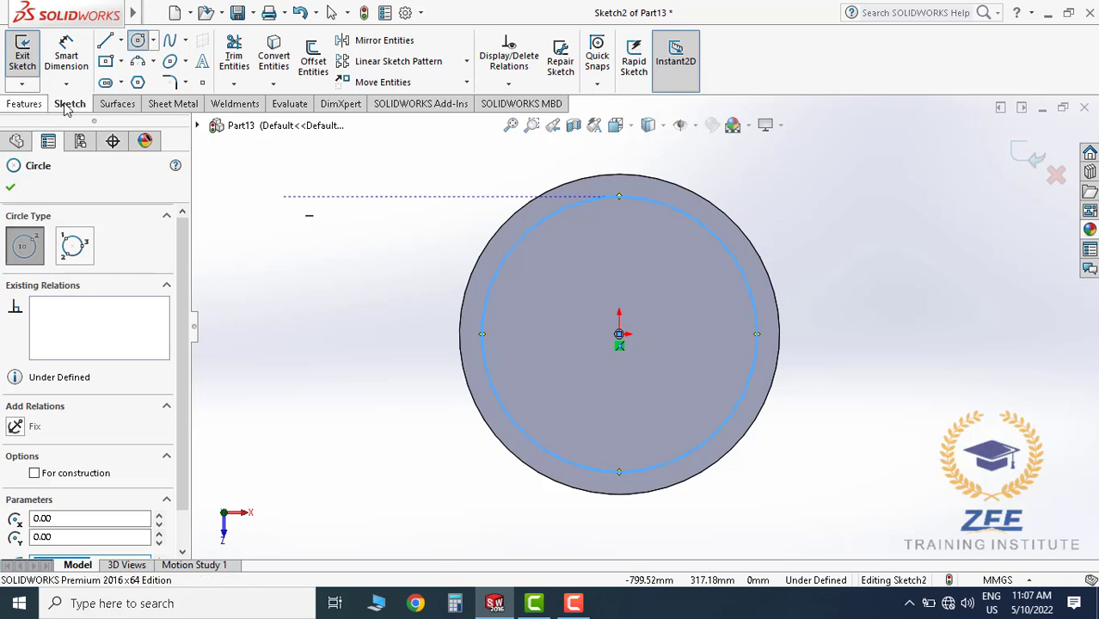
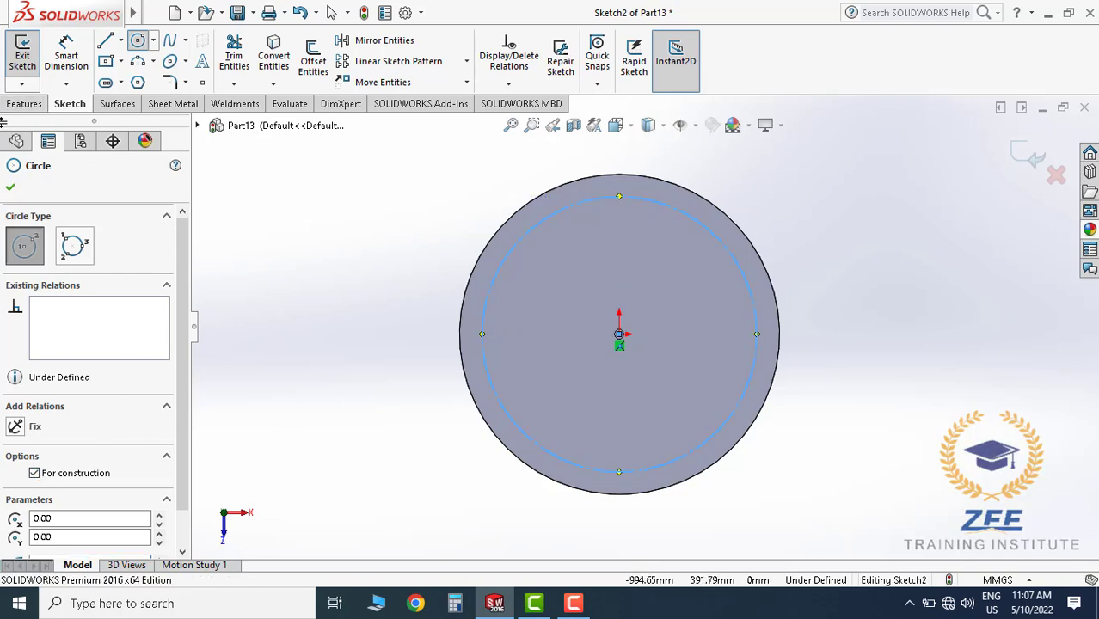
click(66, 53)
click(695, 221)
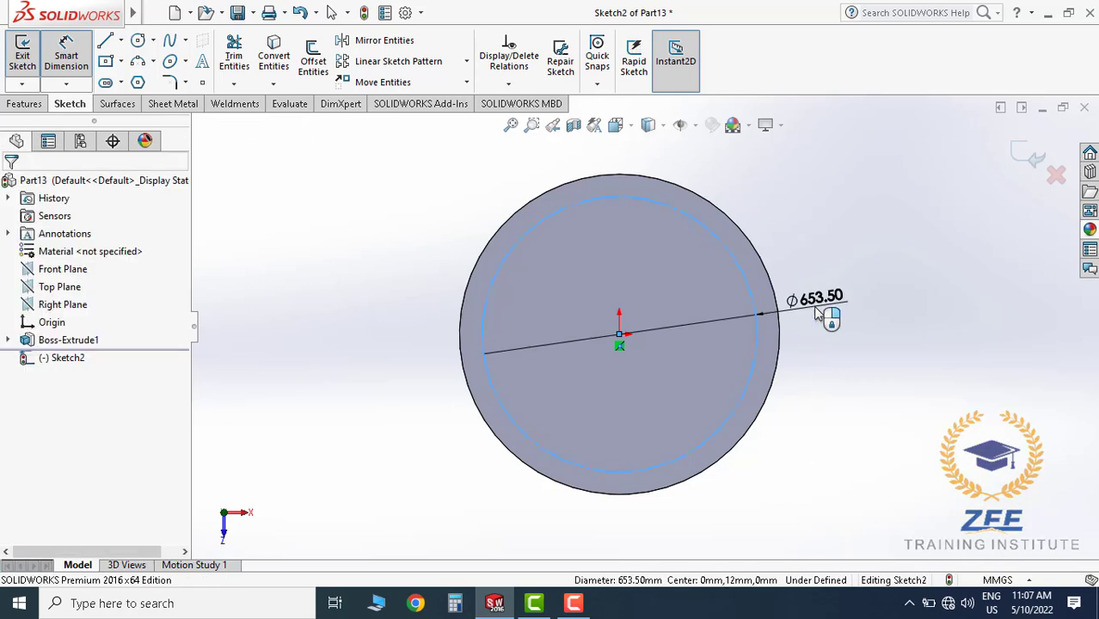
click(813, 306)
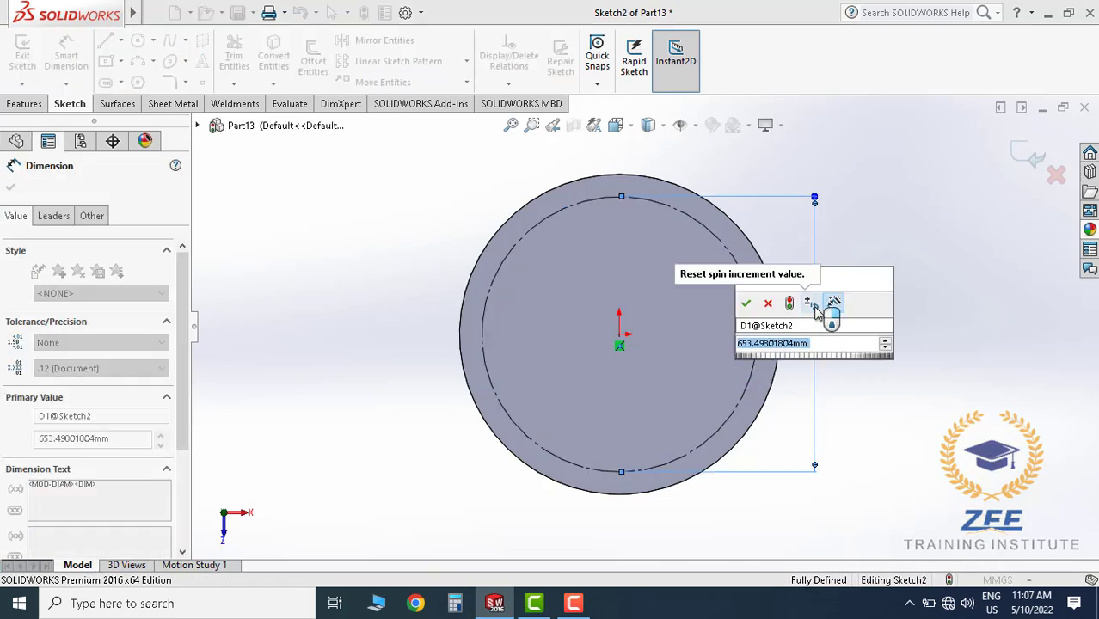
text(700)
key(Return)
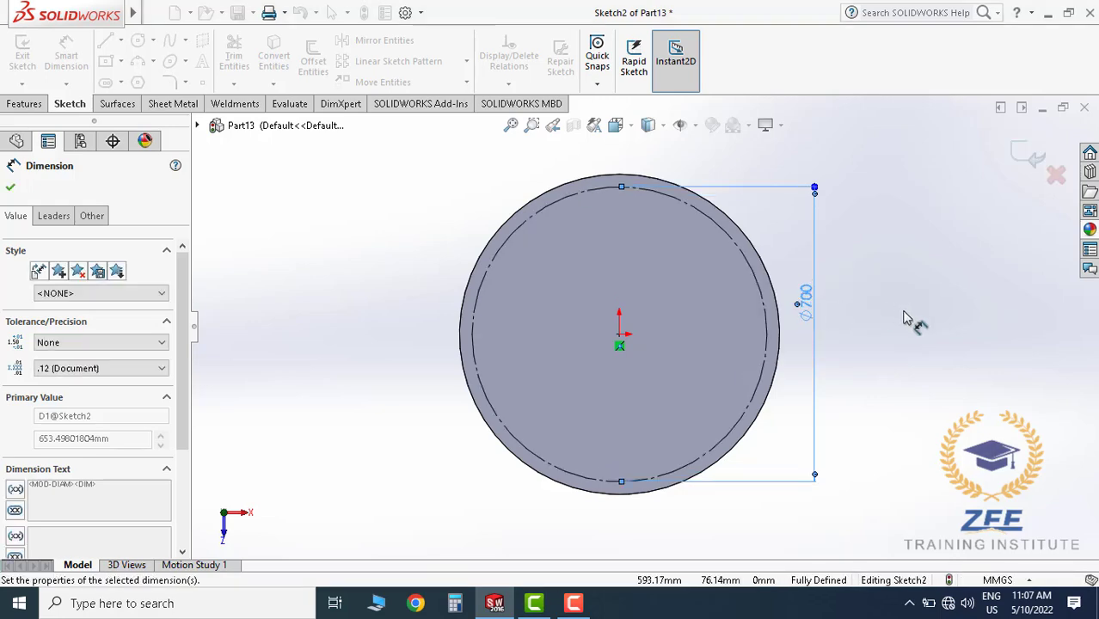
Sketch a small circle about 30 mm in diameter, centred on the uppermost point of the construction circle
scroll(601, 277, down, 3)
click(137, 40)
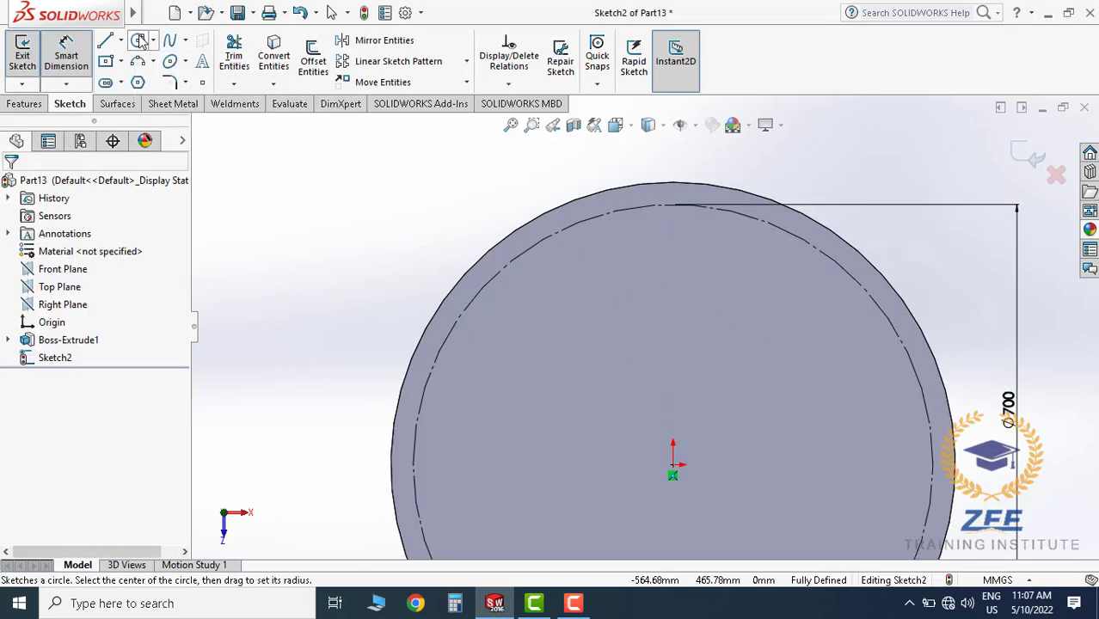
click(675, 206)
scroll(681, 225, down, 2)
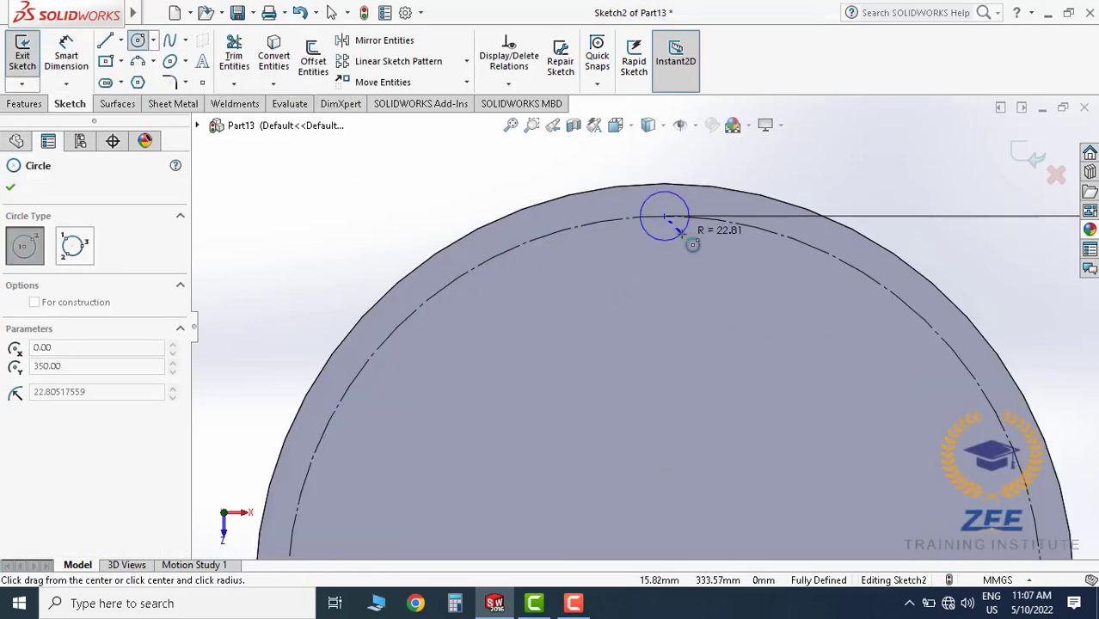
click(674, 228)
Dimension the small circle's diameter to 18 mm
click(86, 65)
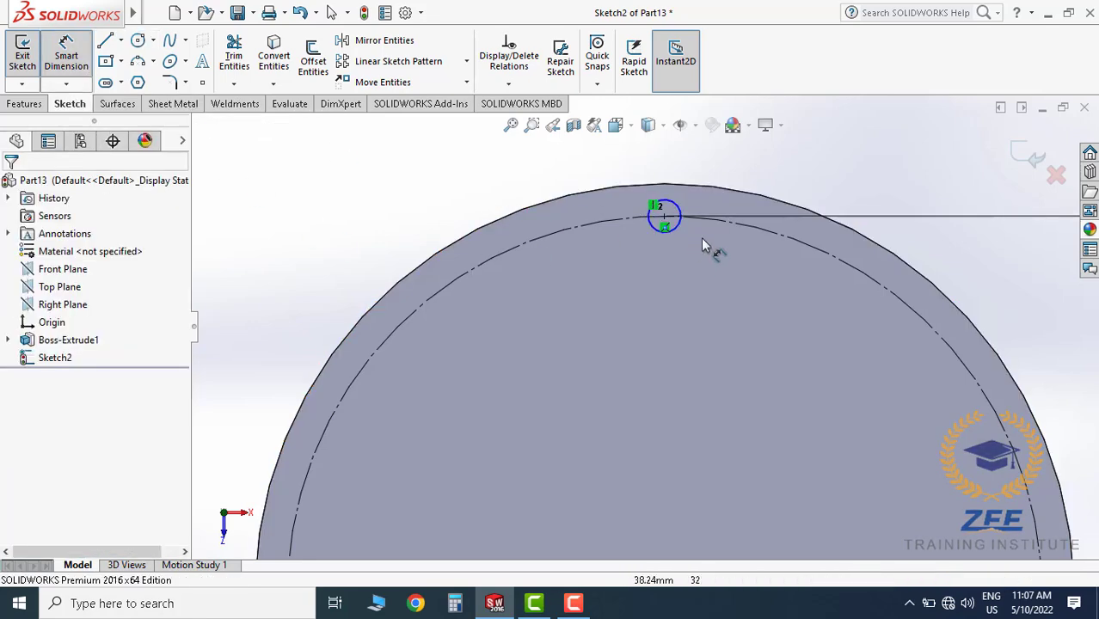
click(675, 229)
scroll(636, 234, up, 1)
click(604, 196)
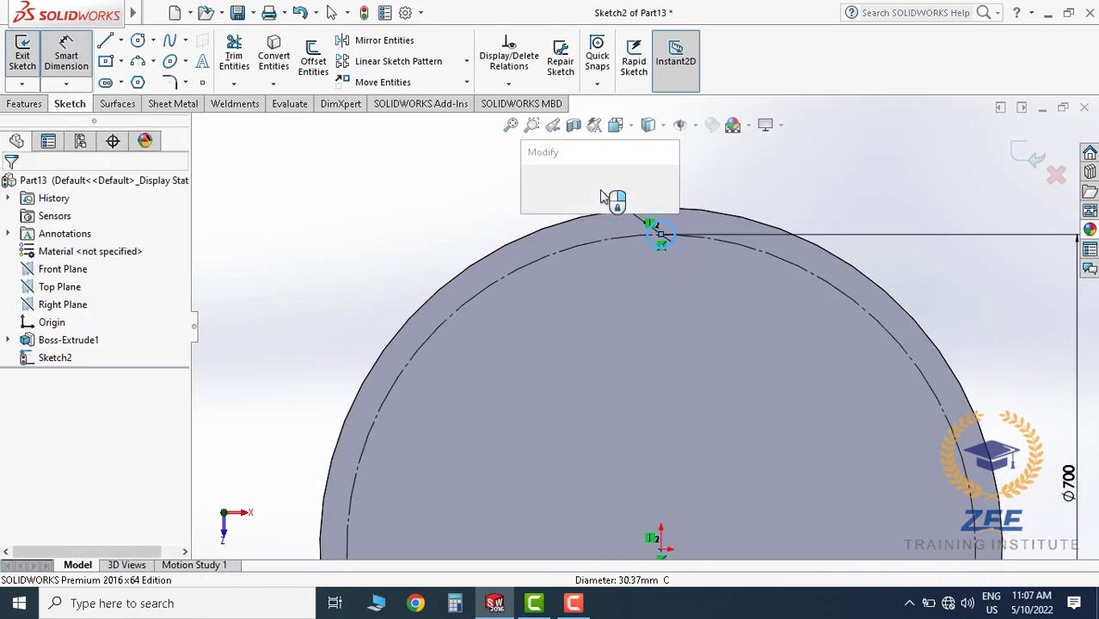
text(18)
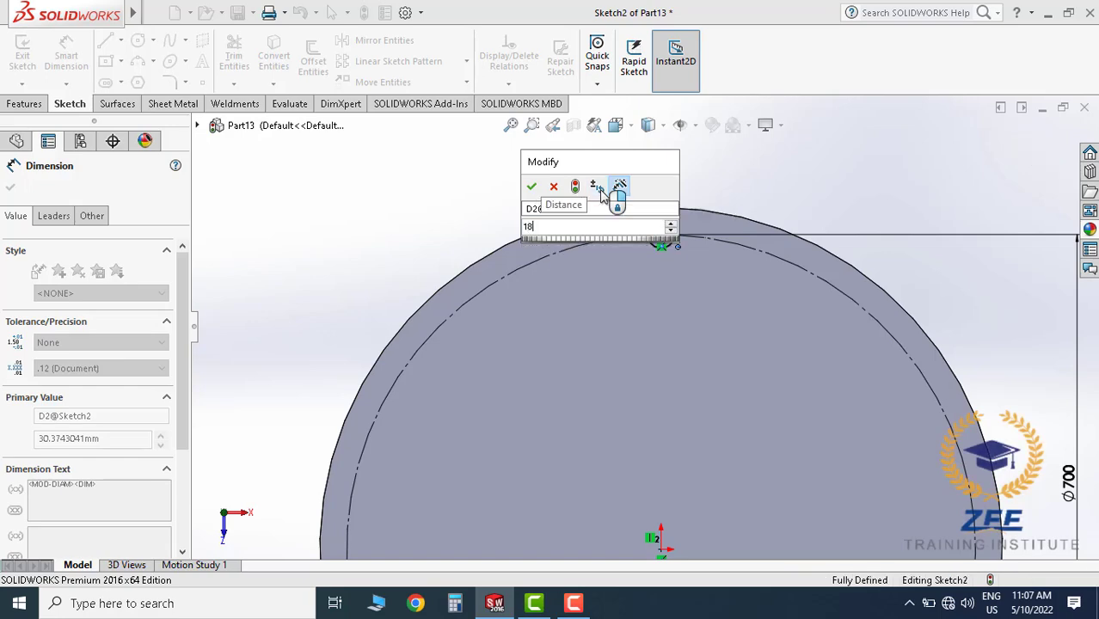
key(Return)
Cut the 18 mm circle 12 mm deep through the disc as a bolt hole
key(f)
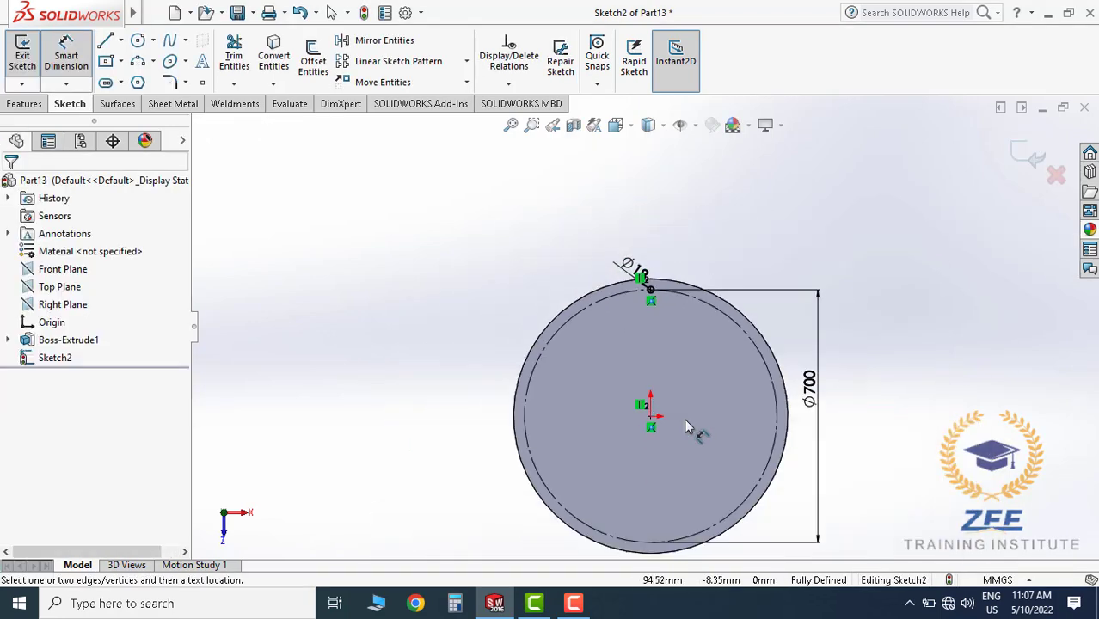
click(31, 104)
click(241, 58)
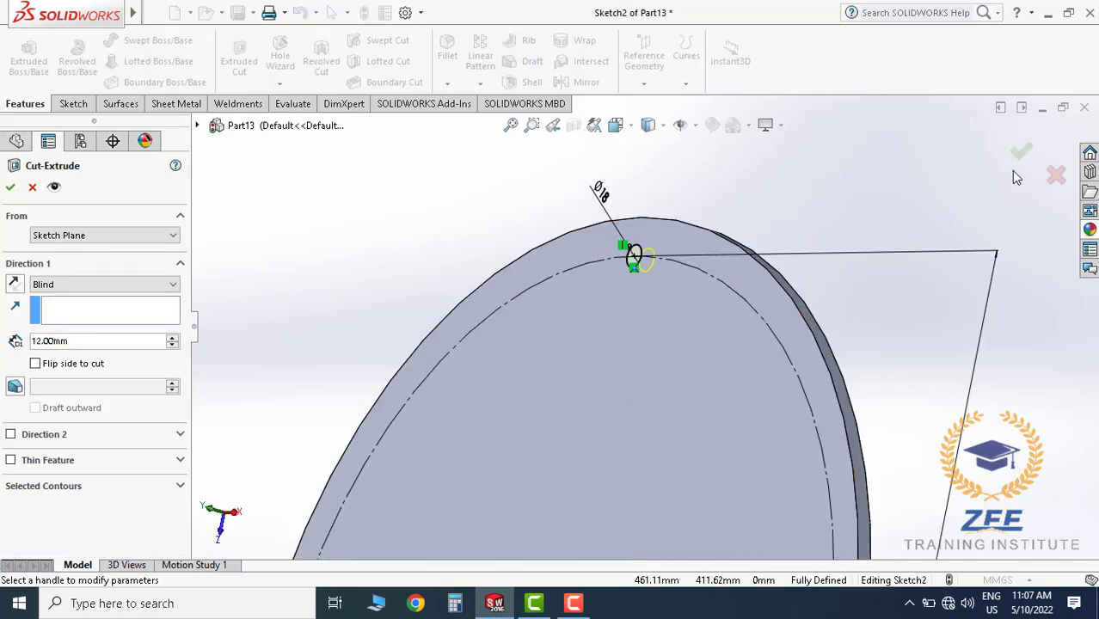
key(Return)
Start a circular pattern with the disc's outer cylindrical face as the rotation reference
middle_drag(833, 208, 551, 276)
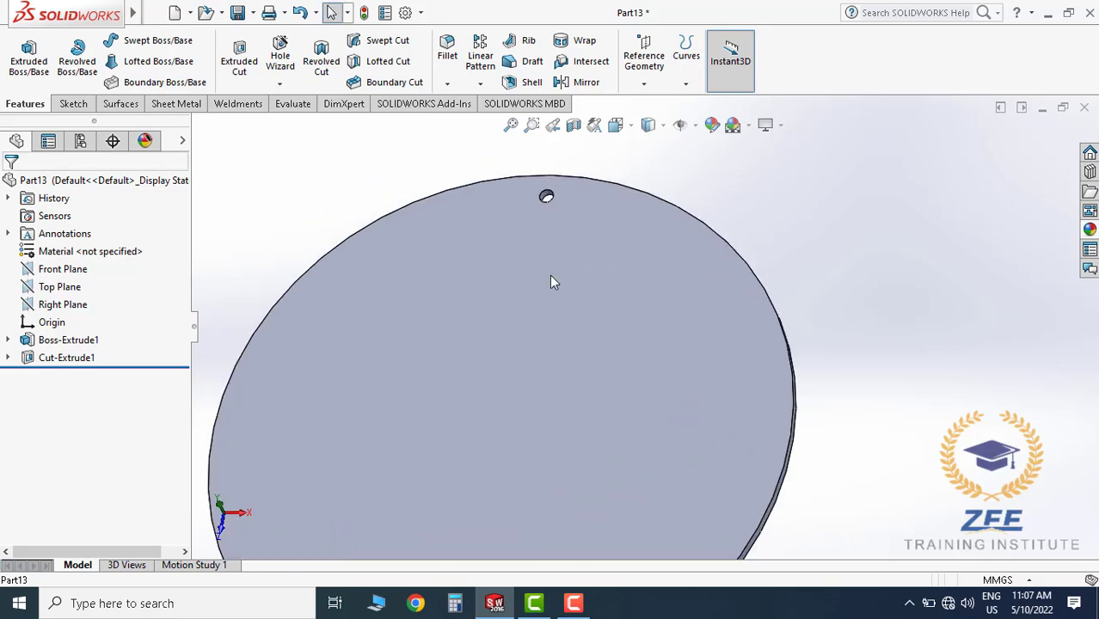
click(480, 83)
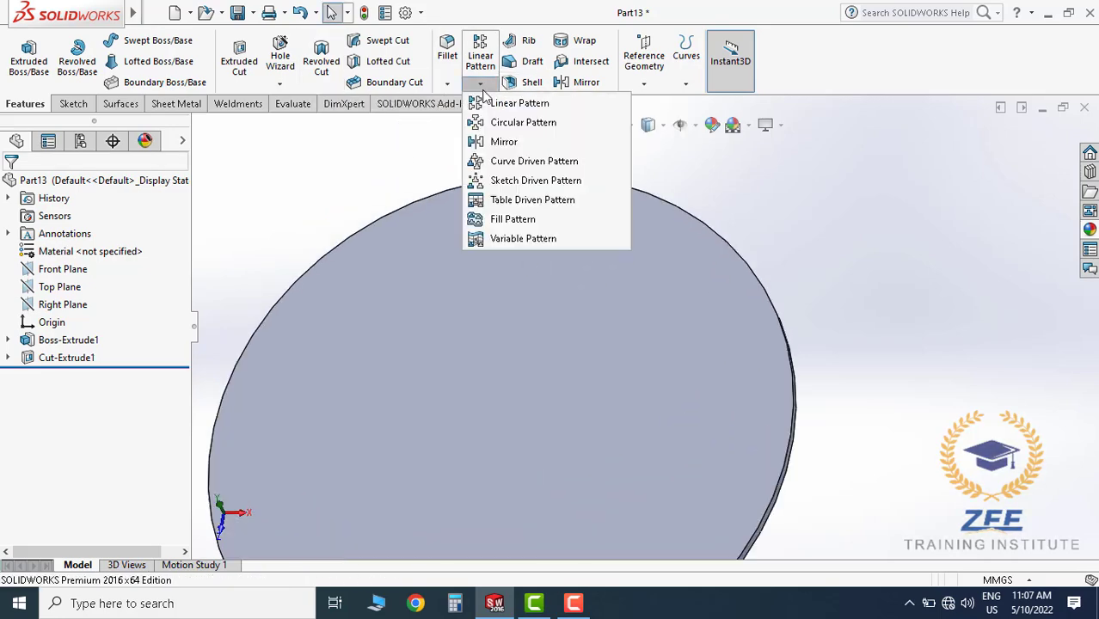
click(517, 123)
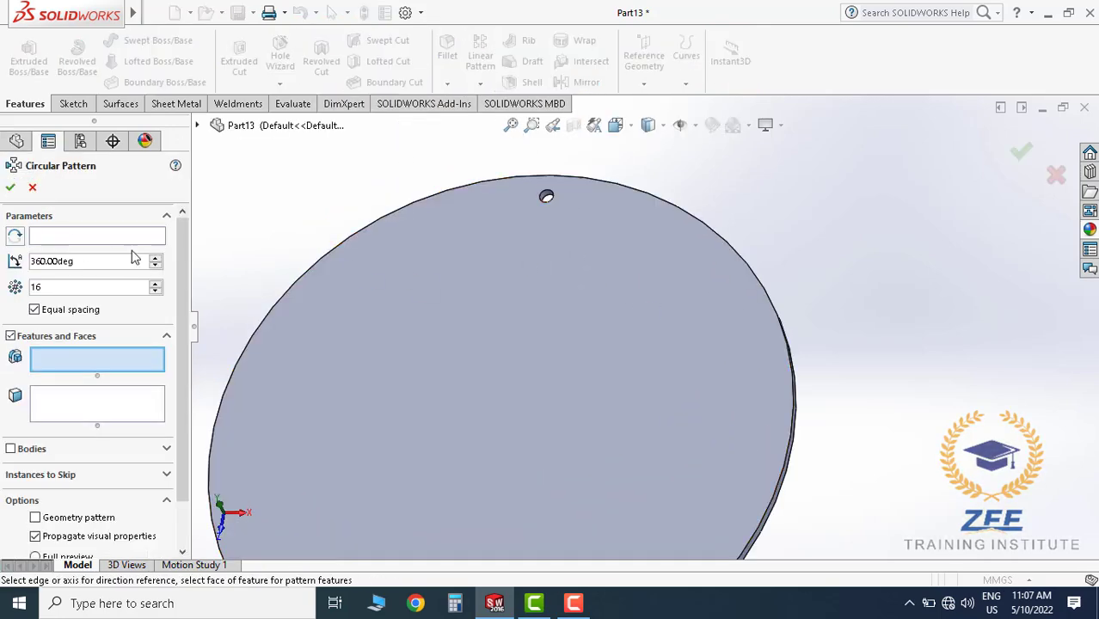
click(69, 234)
middle_drag(482, 283, 588, 335)
click(707, 282)
scroll(687, 313, up, 4)
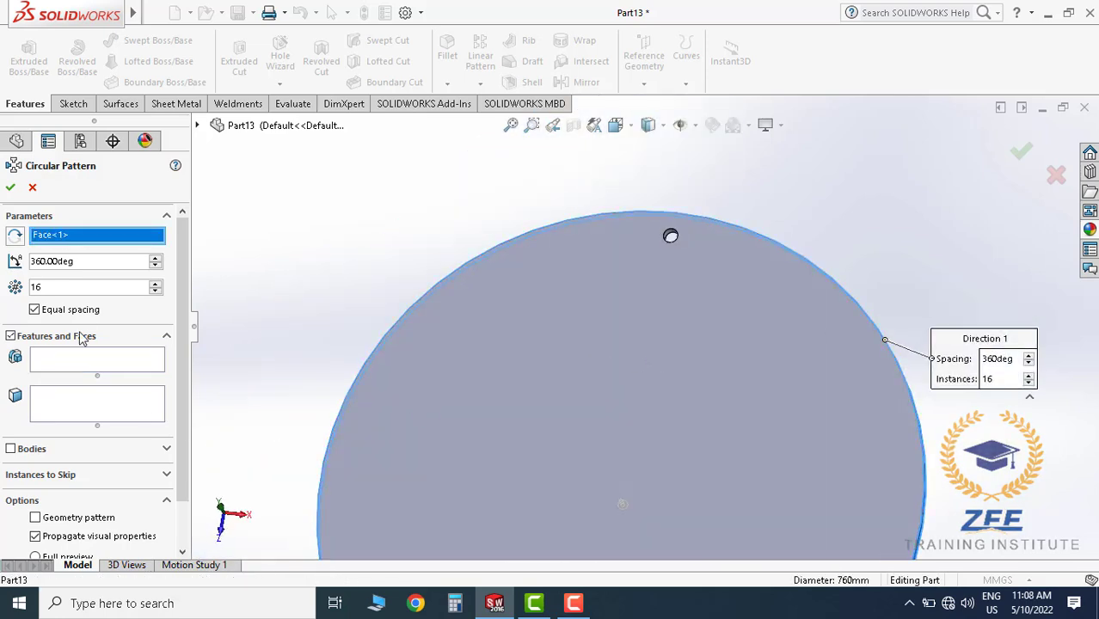
Choose the bolt hole as the patterned feature and create 16 equally spaced instances over 360 degrees
click(92, 366)
scroll(671, 248, down, 8)
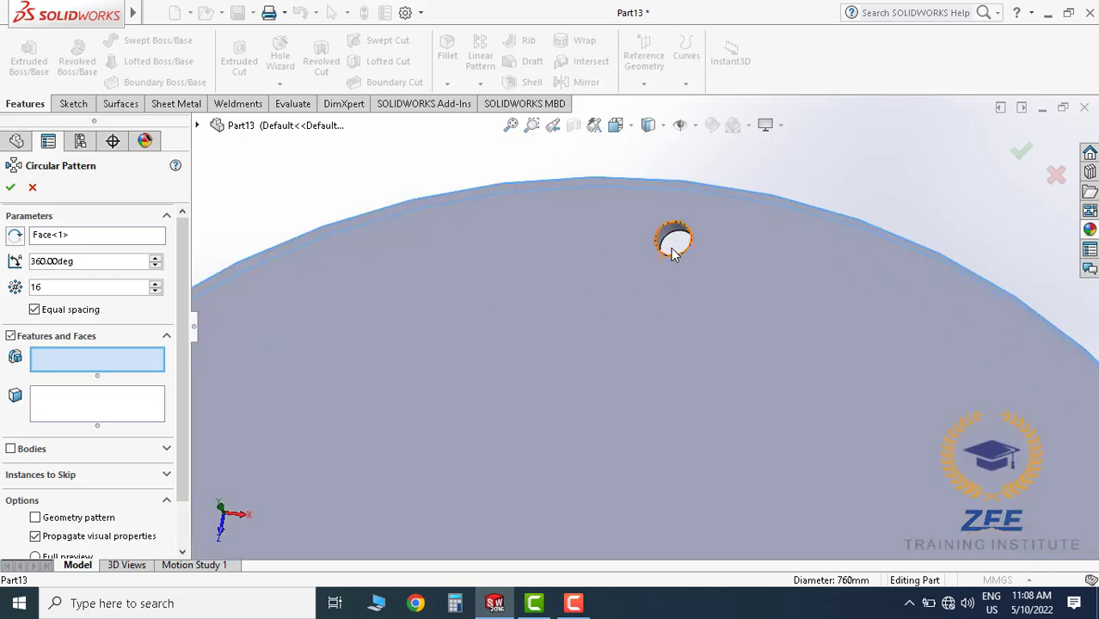
click(650, 230)
scroll(661, 330, up, 4)
scroll(679, 378, up, 6)
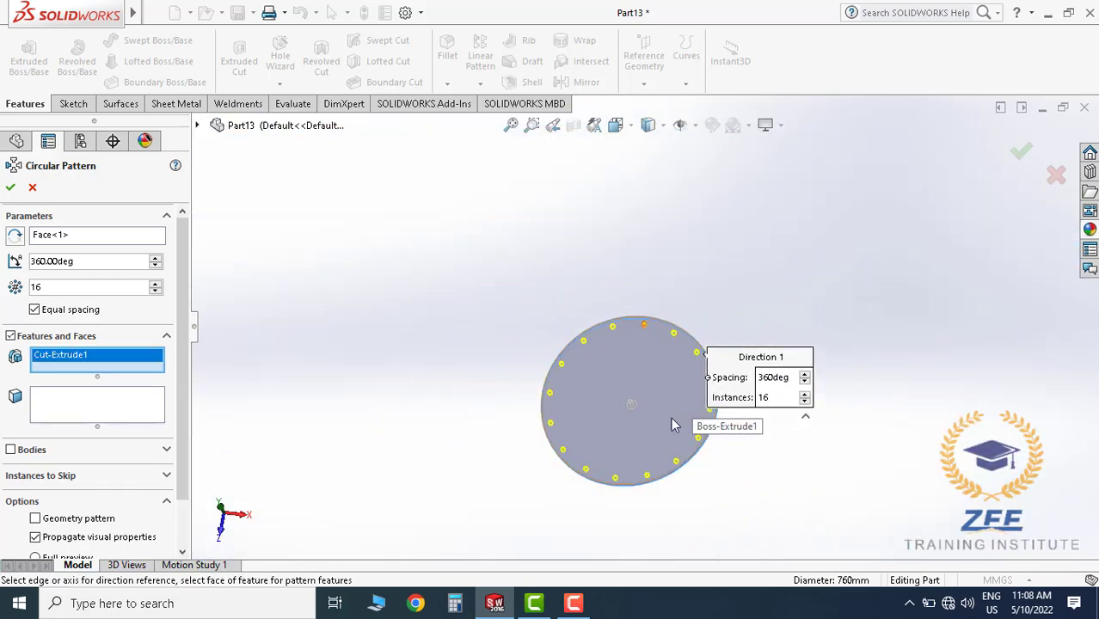
scroll(598, 236, down, 4)
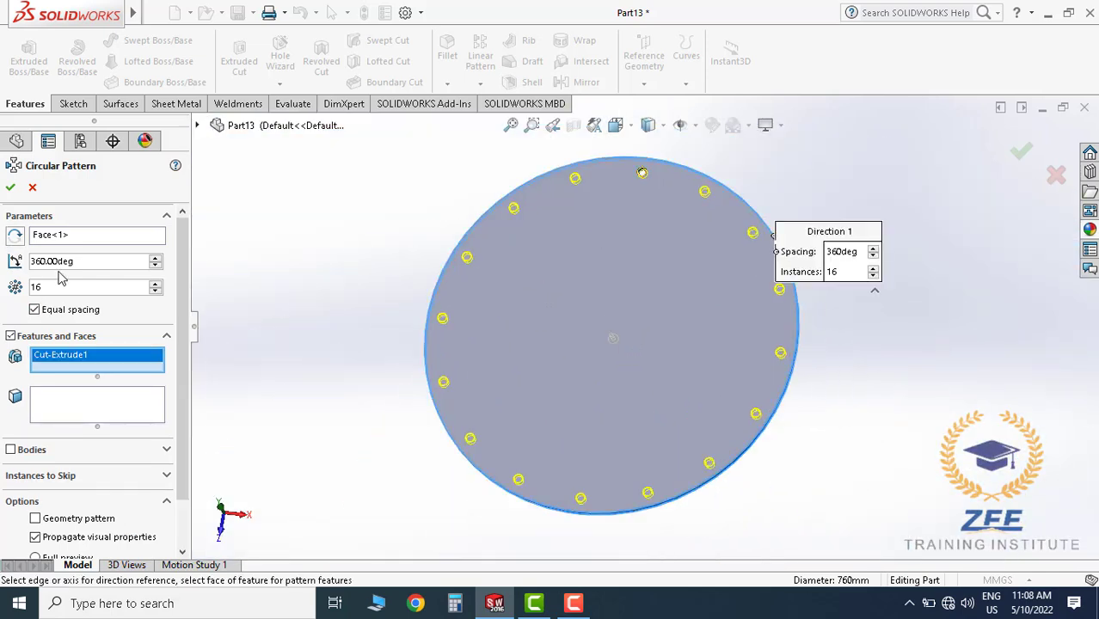
click(13, 190)
Save the drilled disc part as Zee-P009 in the Acid Tank folder and close it
middle_drag(571, 378, 608, 366)
click(238, 12)
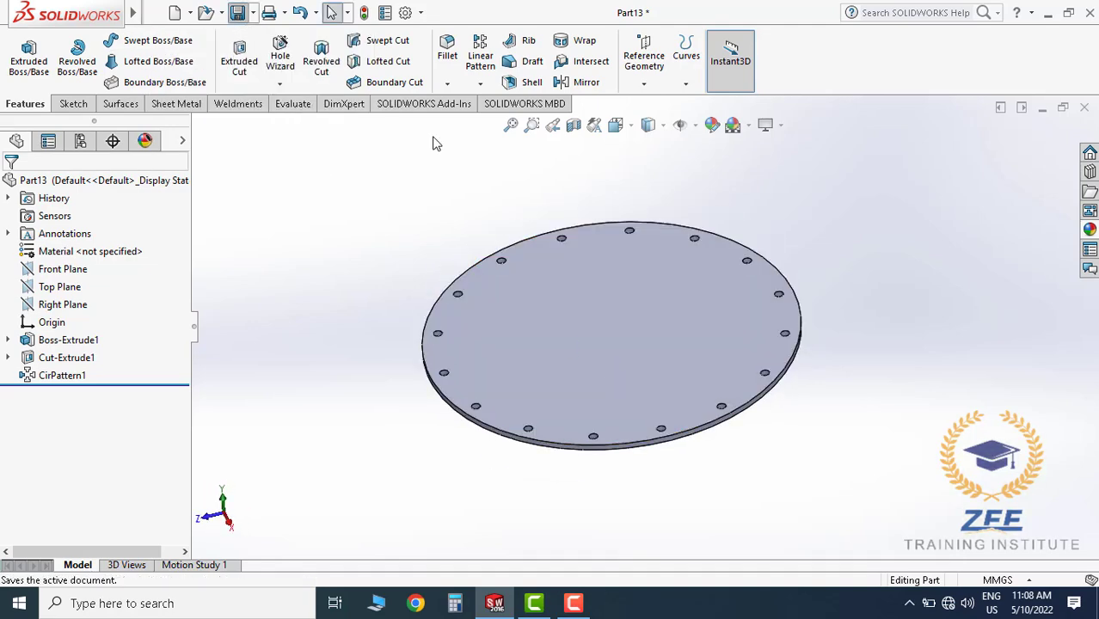
drag(820, 209, 820, 233)
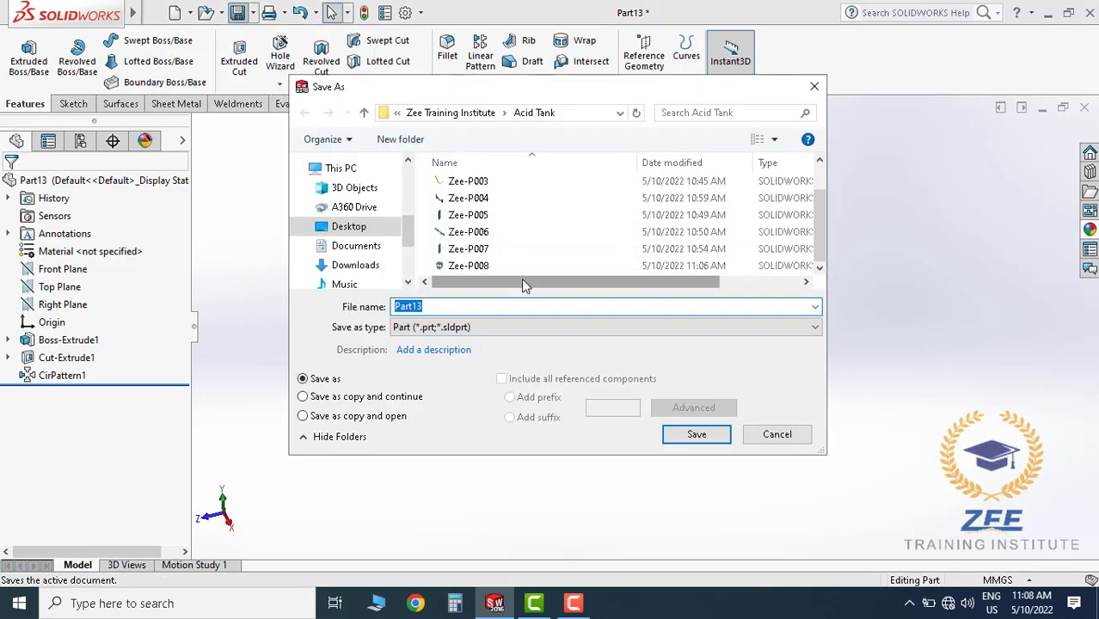
click(489, 268)
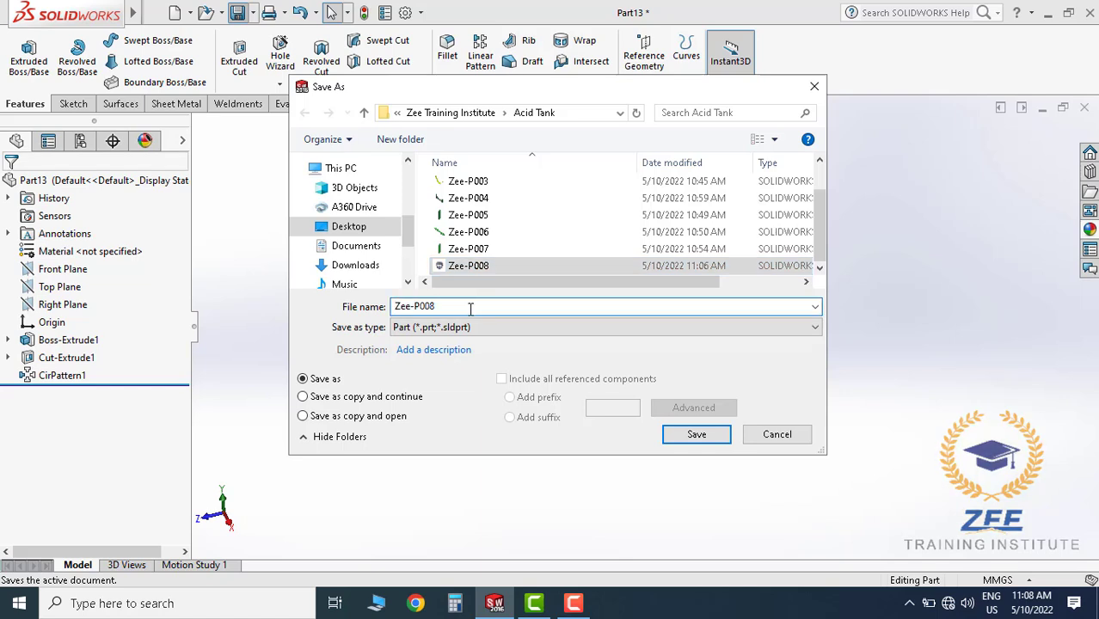
key(BackSpace)
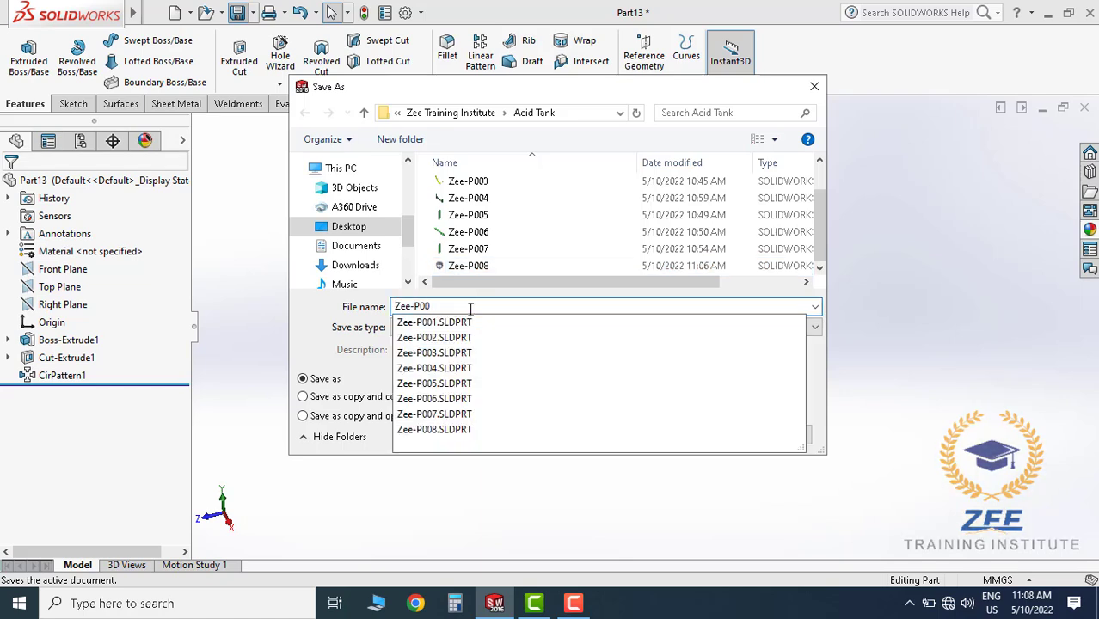
text(9)
click(696, 435)
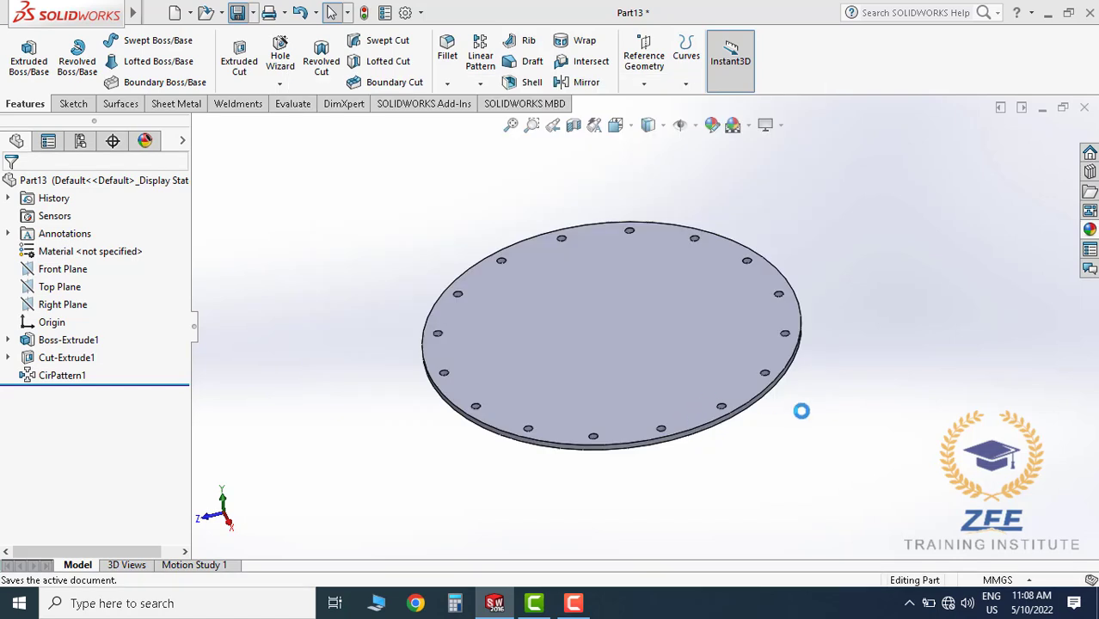
middle_drag(663, 429, 665, 370)
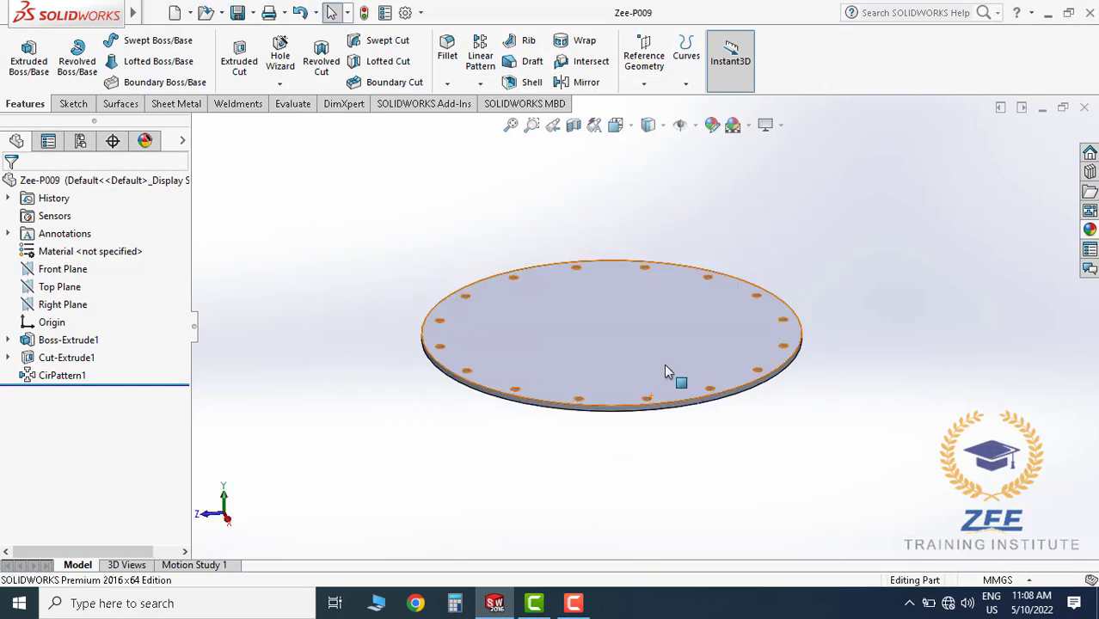
middle_drag(666, 296, 602, 347)
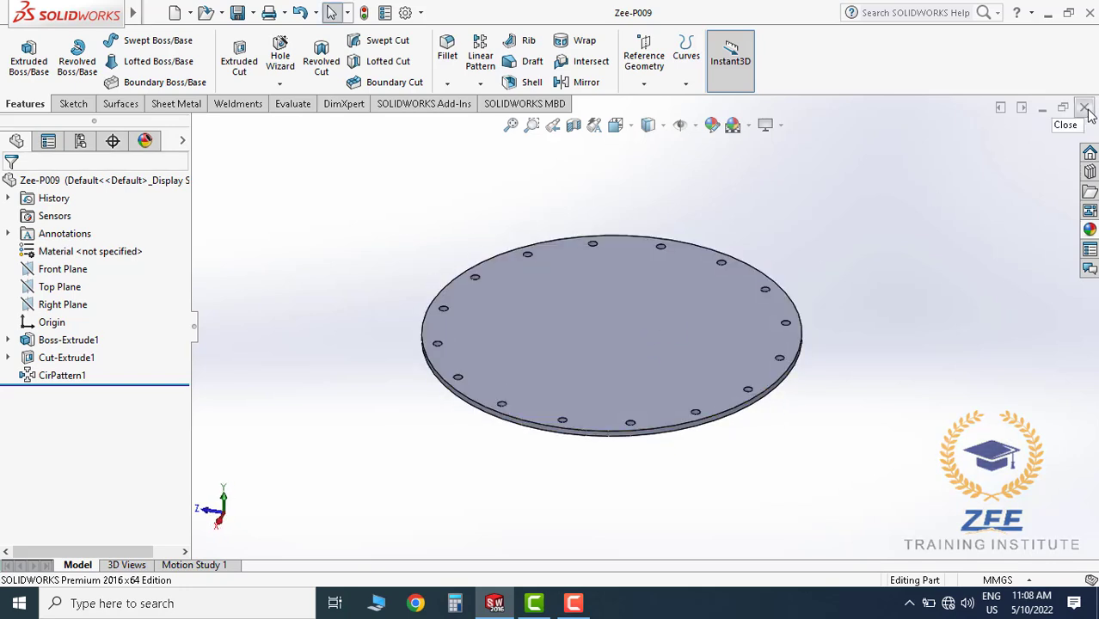
click(1085, 109)
Create a new assembly and place the parts Zee-P008 and Zee-P009 side by side in it
click(201, 34)
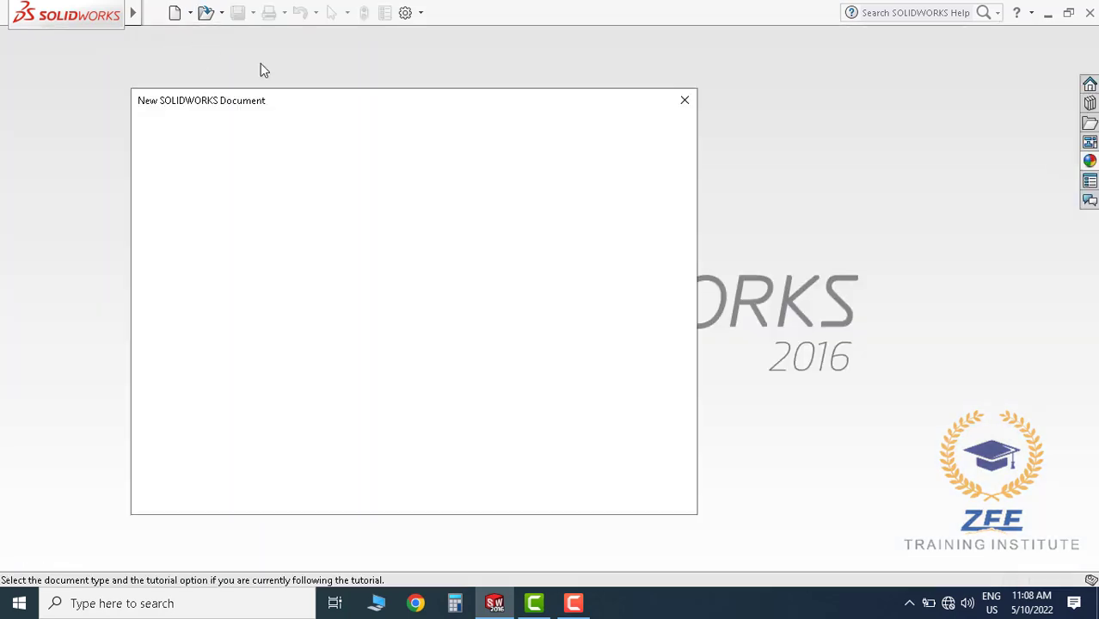
click(413, 250)
click(490, 481)
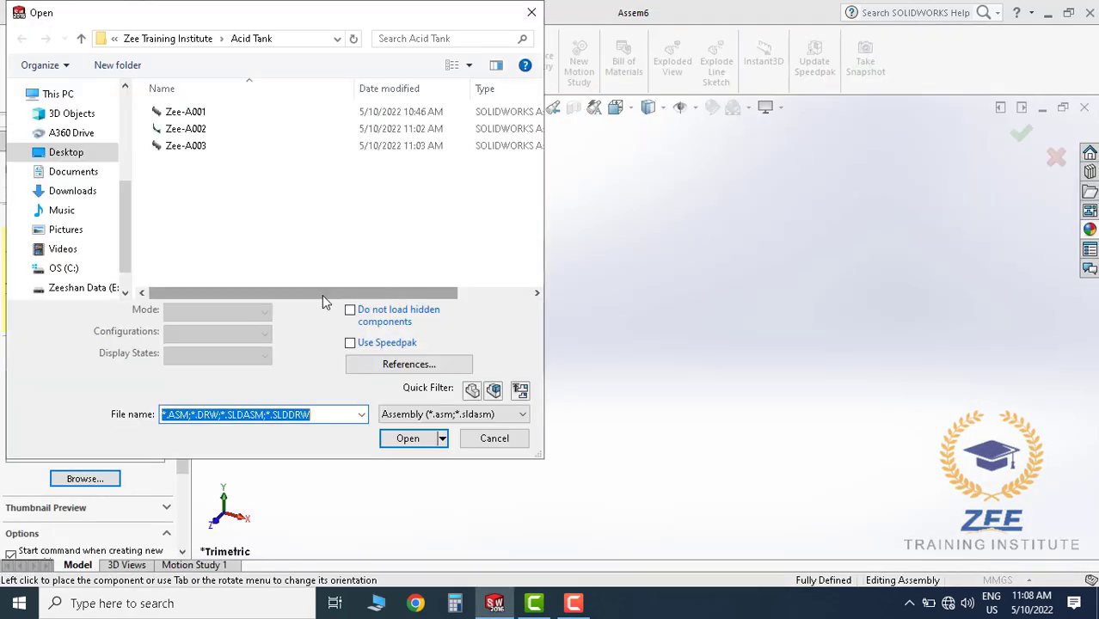
click(472, 391)
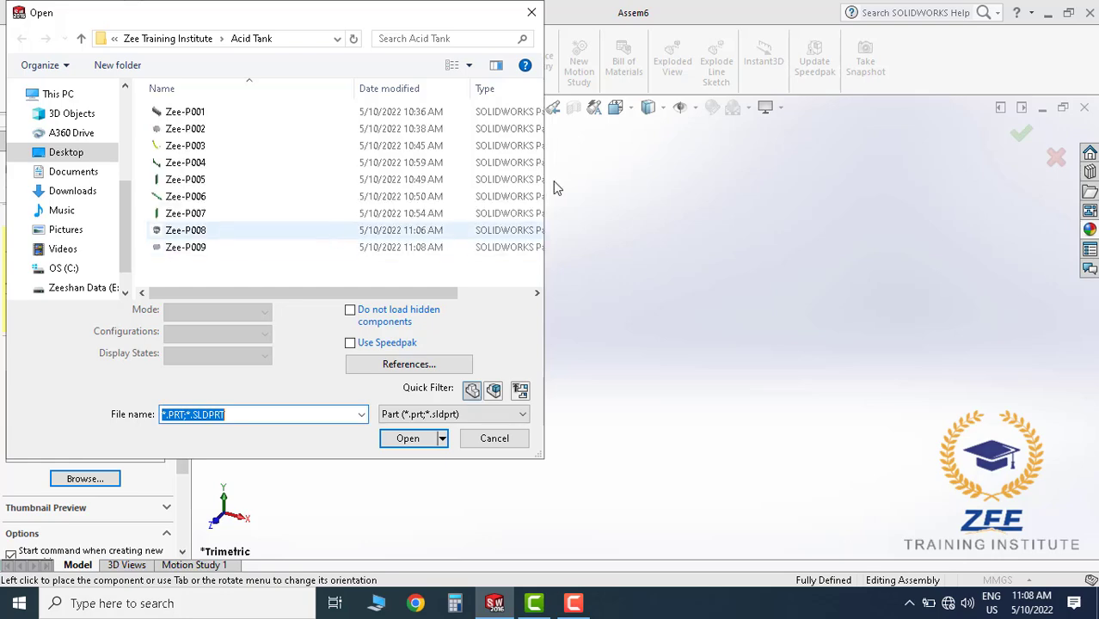
click(207, 231)
ctrl+click(203, 247)
click(407, 438)
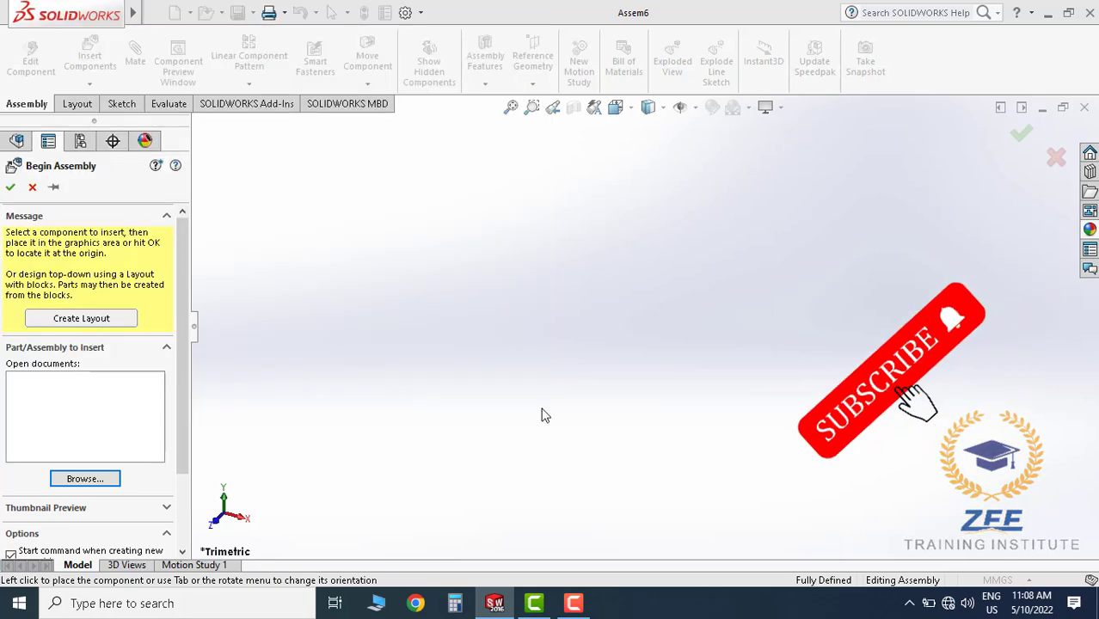
click(693, 297)
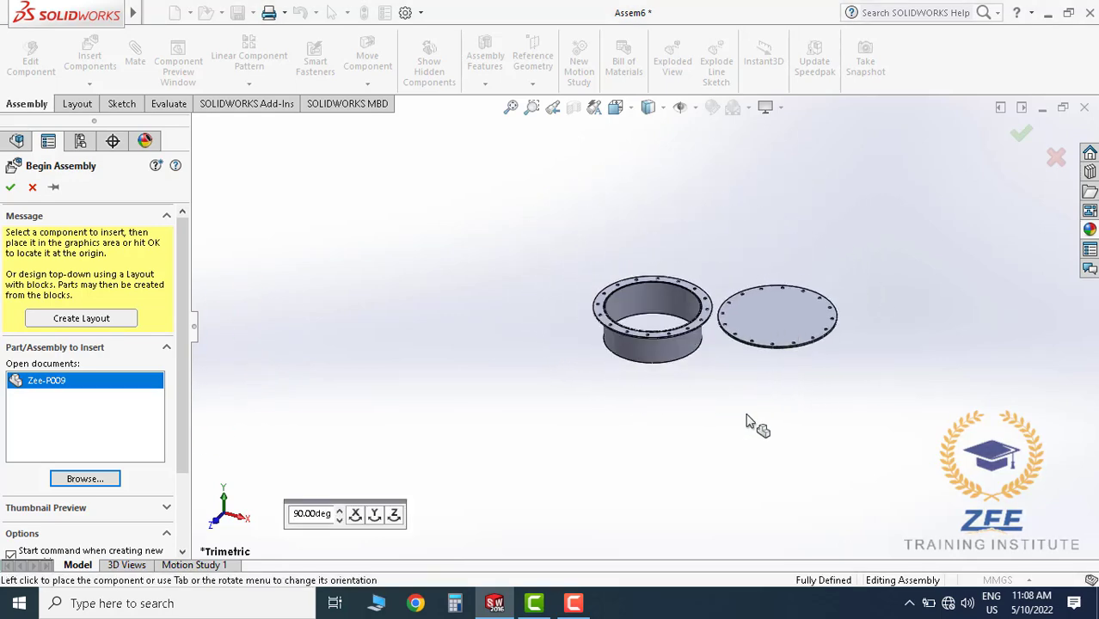
click(735, 404)
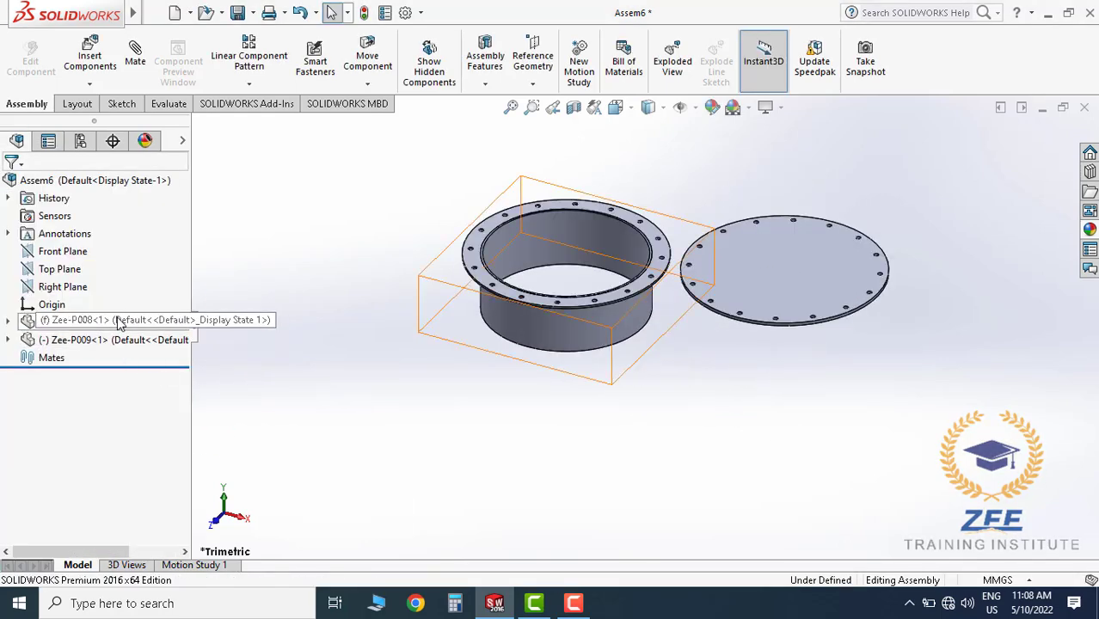
Float the Zee-P008 component and mate its Front Plane coincident with the assembly's Front Plane
right_click(120, 331)
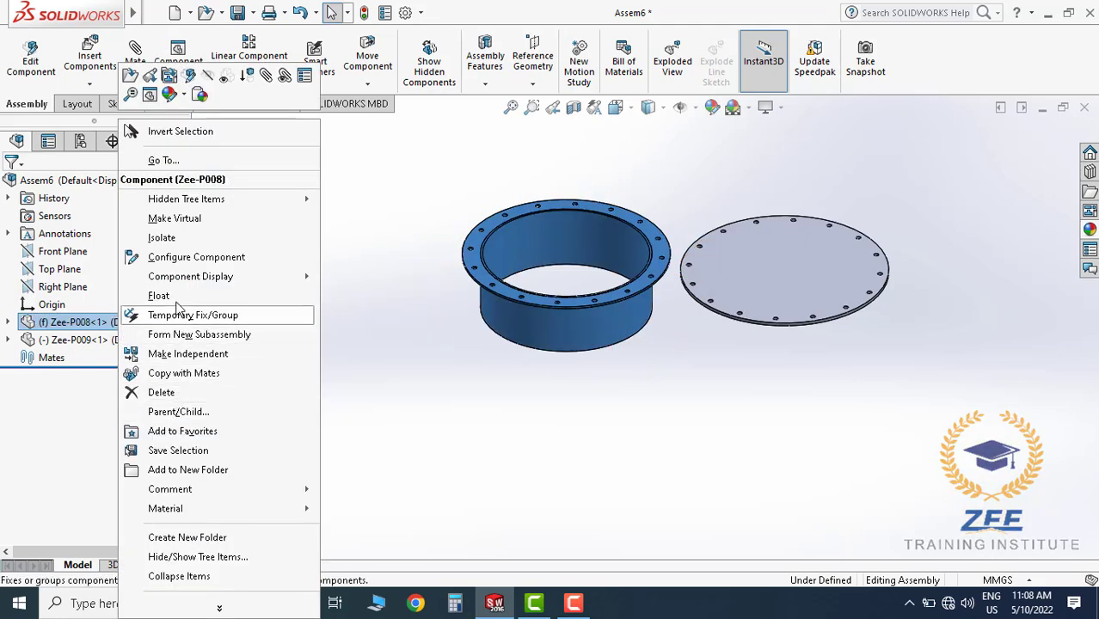
click(177, 298)
click(8, 323)
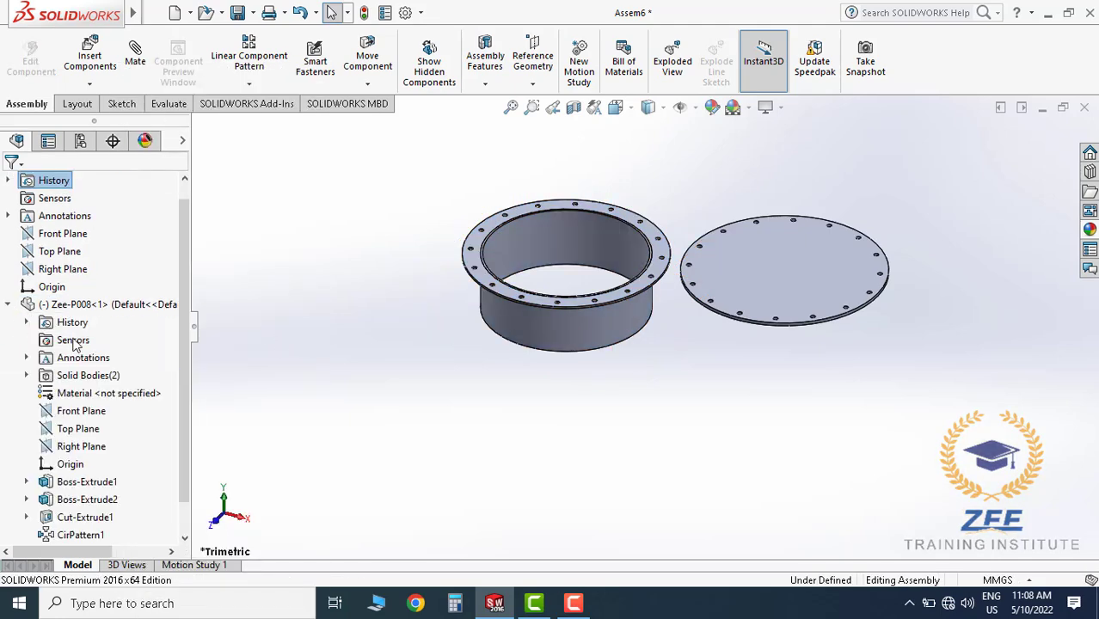
click(77, 418)
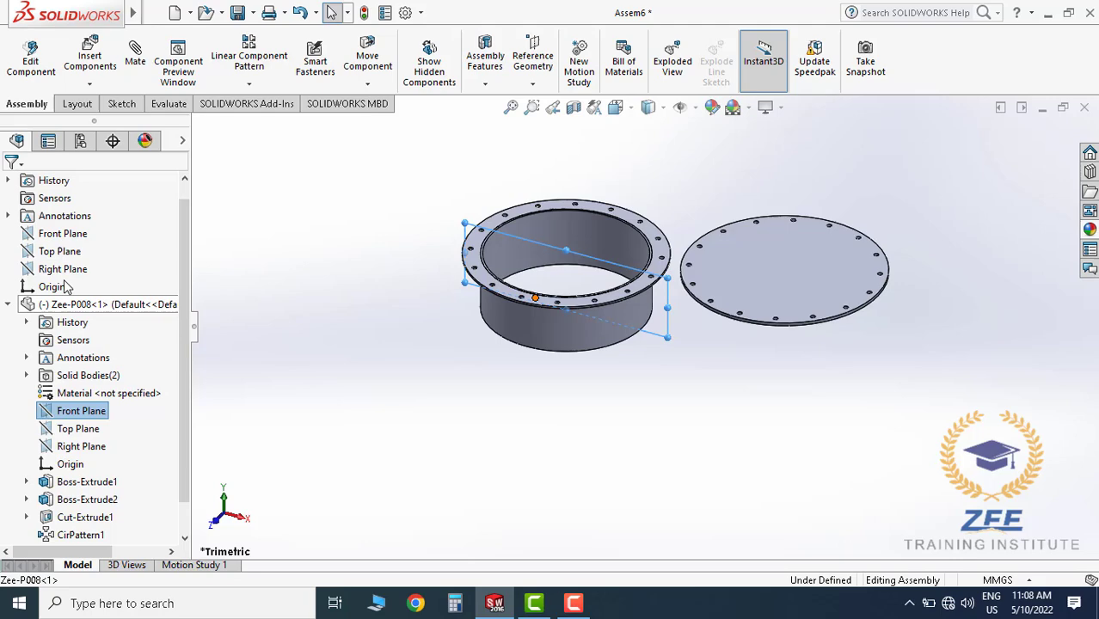
ctrl+click(58, 235)
click(134, 56)
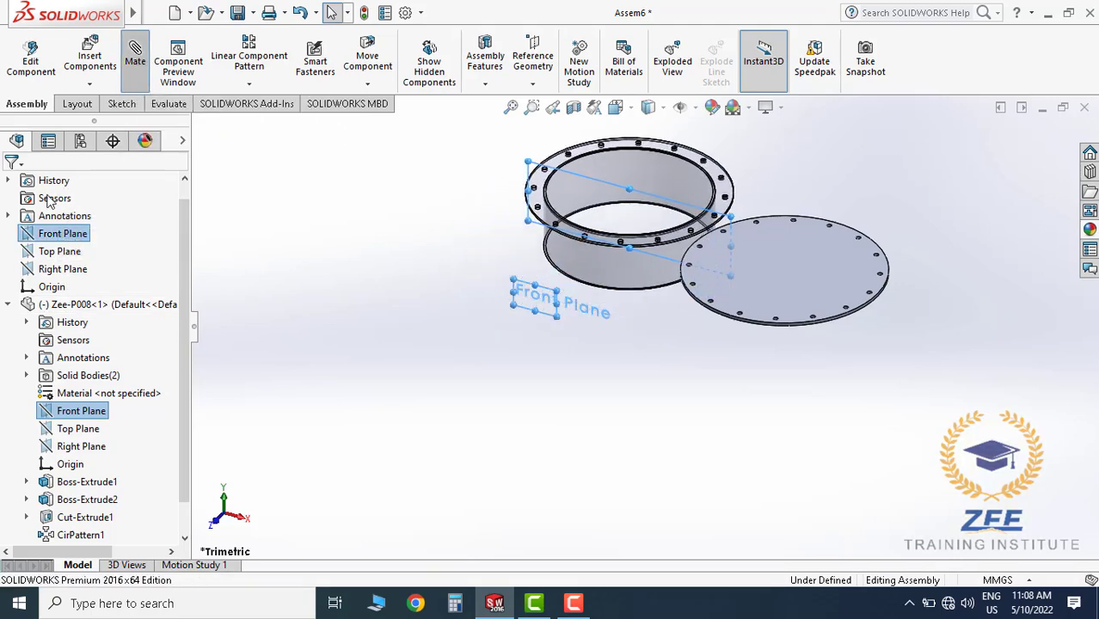
click(12, 184)
click(12, 184)
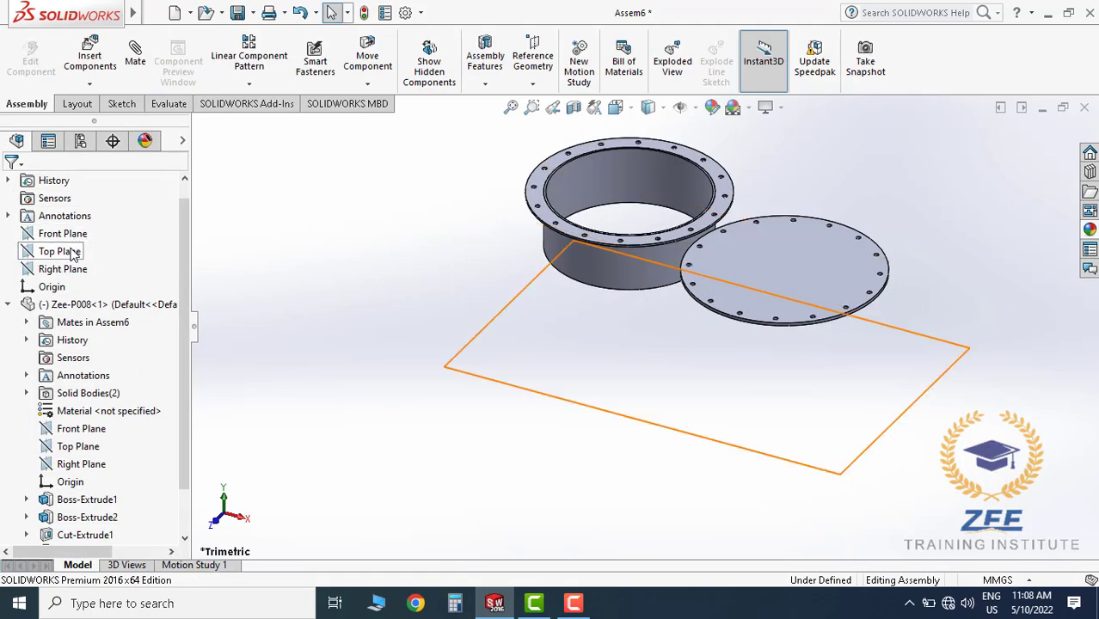
Add a coincident mate between the assembly's Top Plane and the Top Plane of Zee-P008
ctrl+click(78, 446)
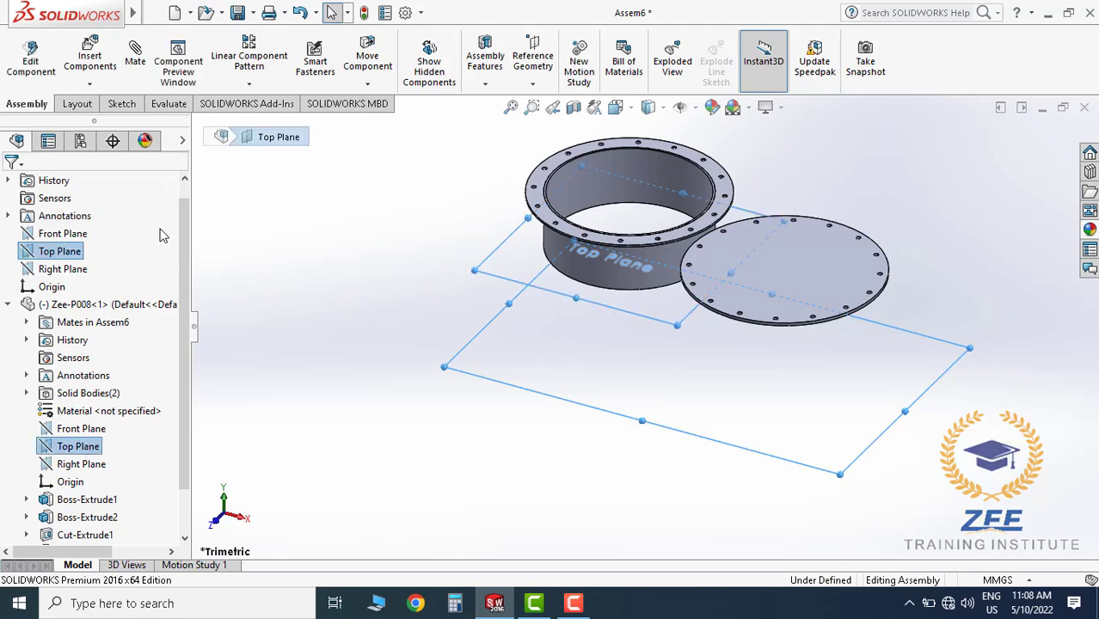
click(135, 58)
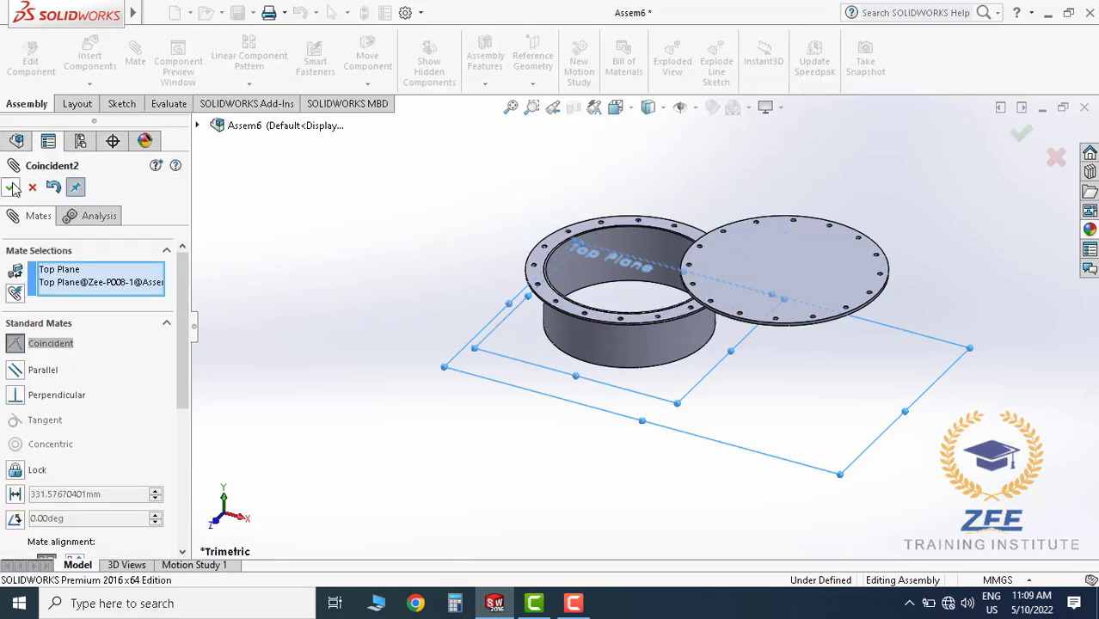
click(11, 188)
click(10, 188)
Add a coincident mate between the assembly's Right Plane and the Right Plane of Zee-P008
click(63, 269)
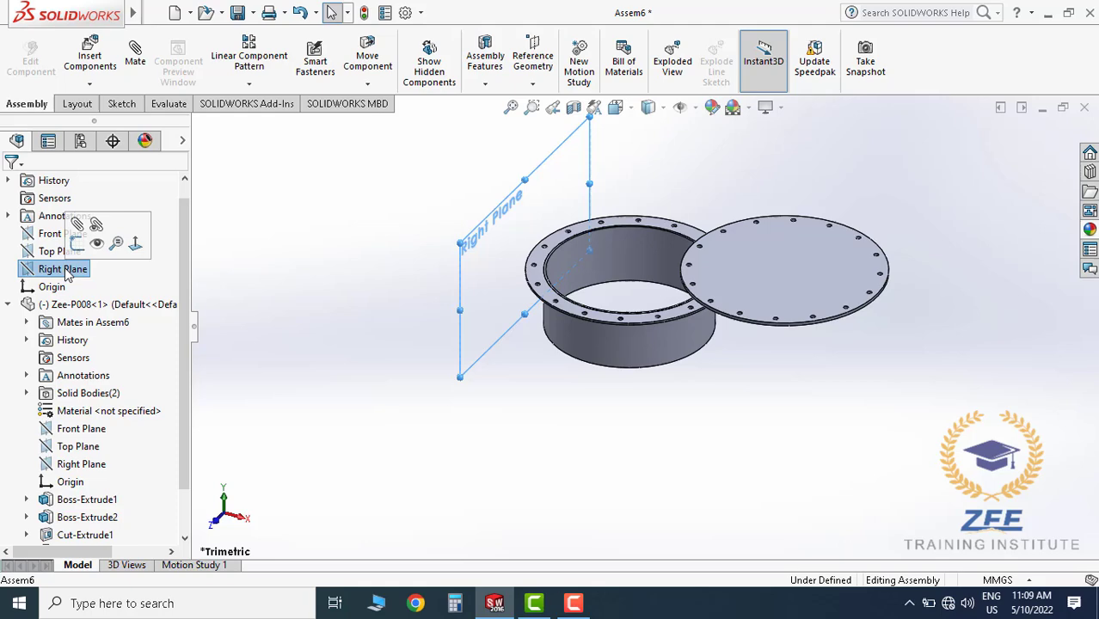
ctrl+click(81, 463)
click(135, 58)
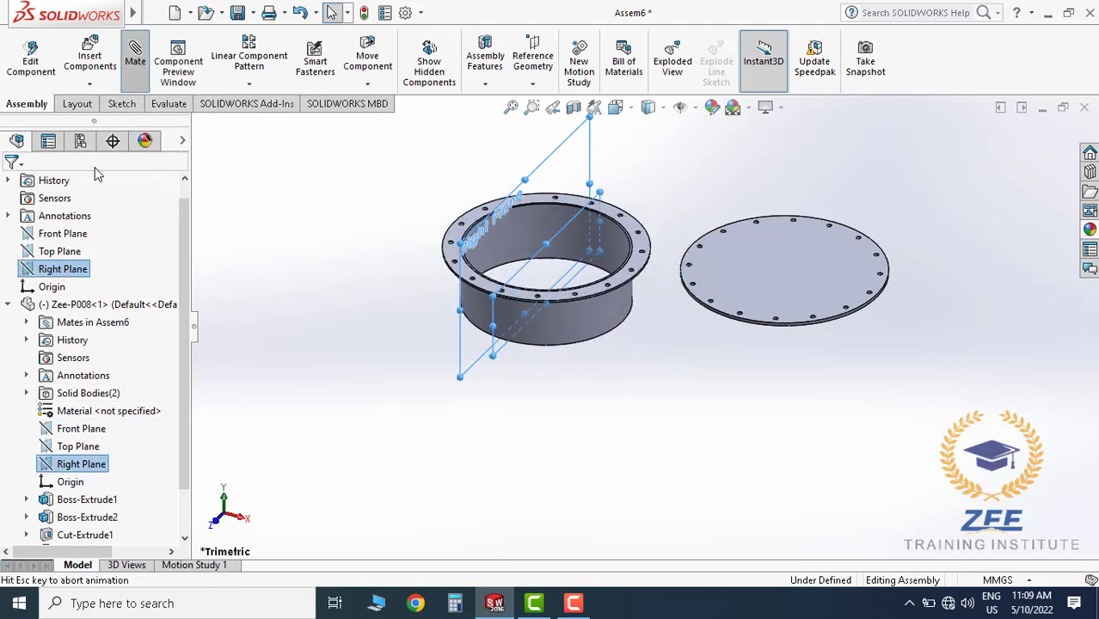
click(11, 188)
click(11, 188)
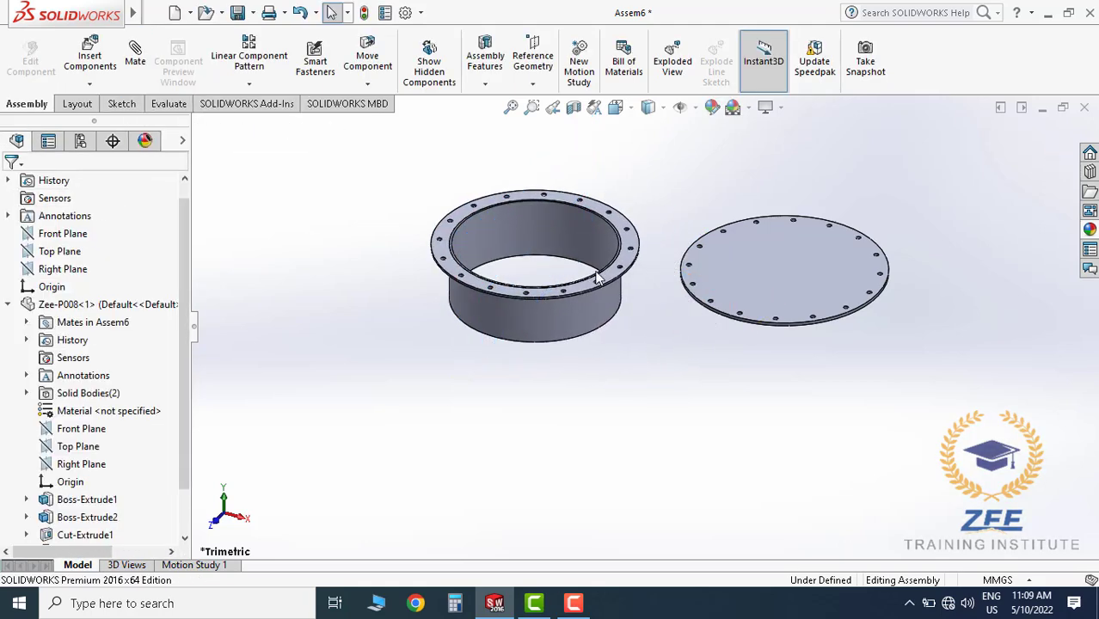
Mate the underside of the Zee-P009 disc coincident with the upper flange face of Zee-P008
scroll(602, 262, down, 2)
click(768, 329)
scroll(769, 329, up, 3)
key(Escape)
scroll(750, 340, down, 3)
middle_drag(748, 333, 671, 121)
click(725, 365)
scroll(730, 354, up, 3)
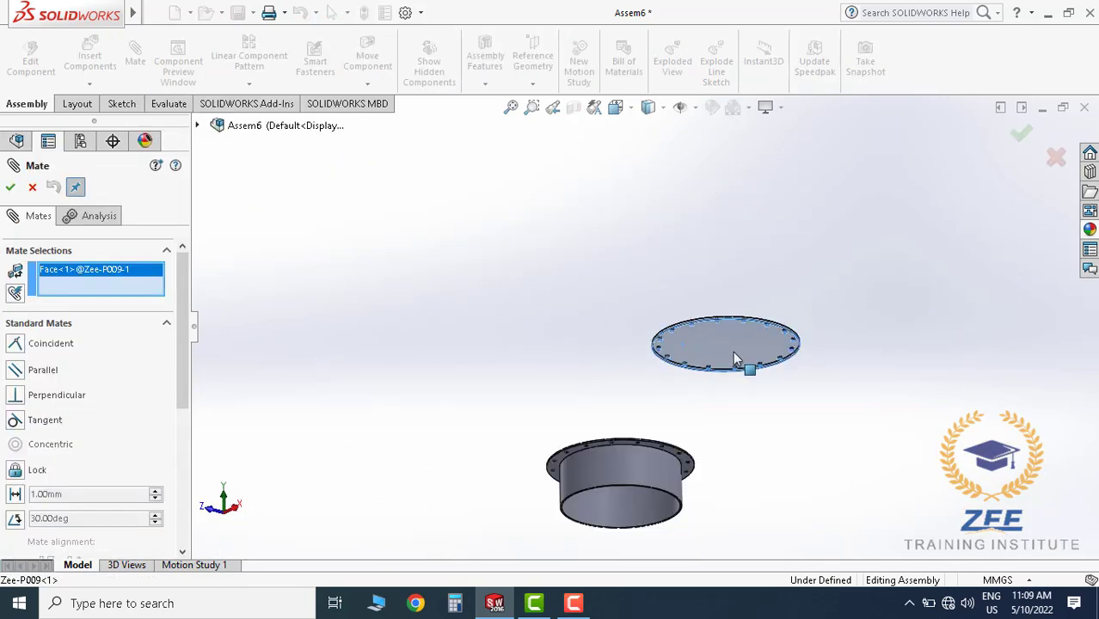
middle_drag(734, 354, 740, 479)
scroll(635, 414, down, 7)
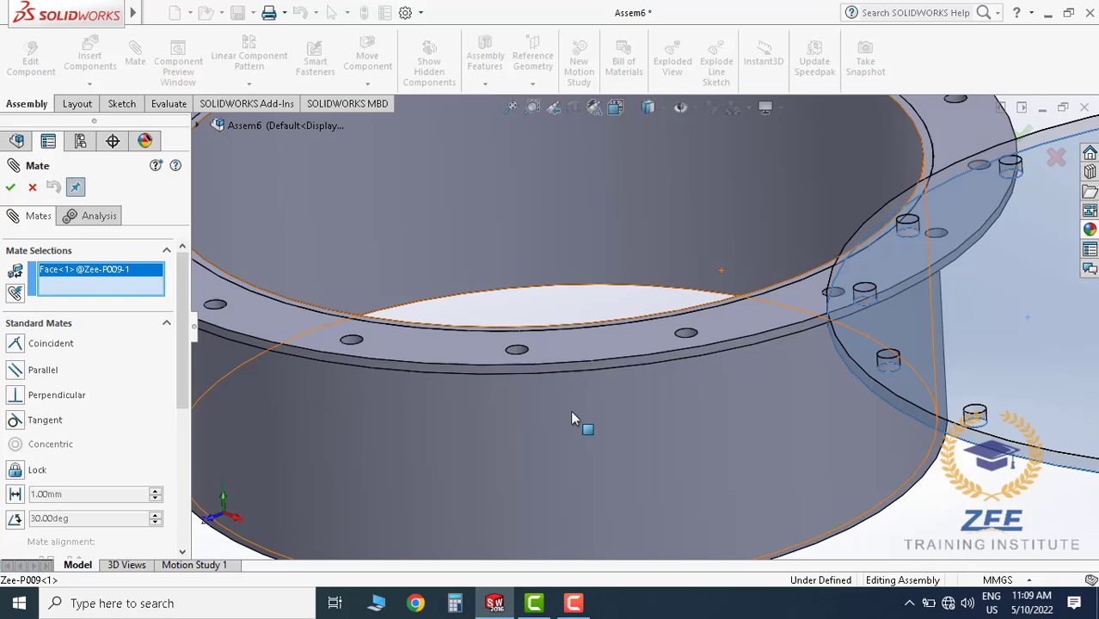
click(573, 351)
click(11, 188)
Add a concentric mate between the disc's outer rim face and the flange's outer rim face
scroll(458, 378, up, 5)
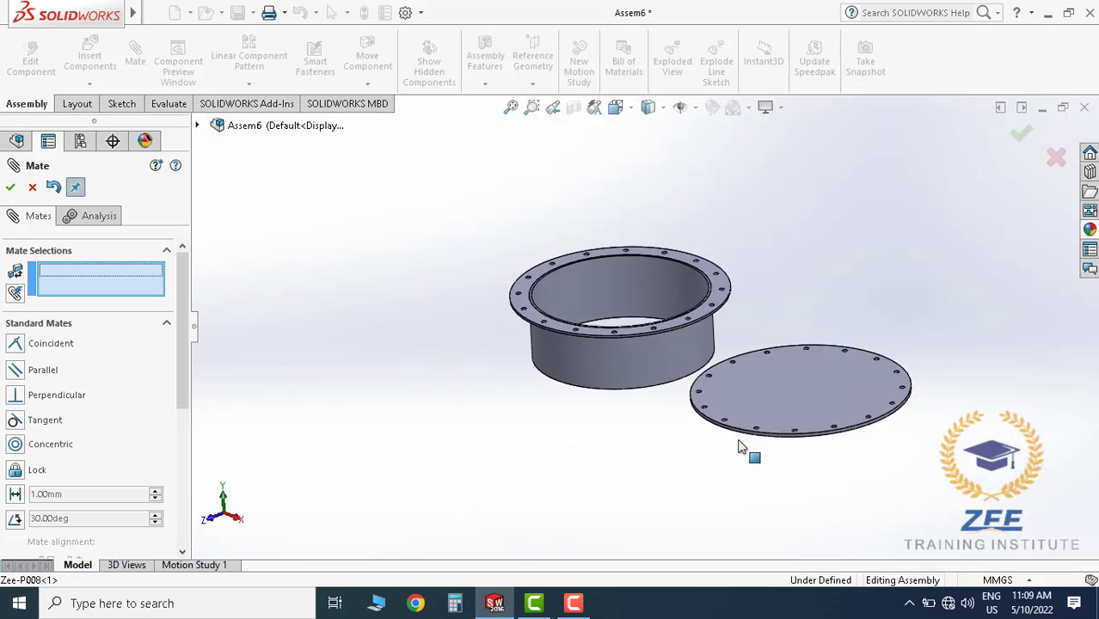
scroll(721, 400, down, 5)
click(717, 342)
scroll(696, 363, up, 5)
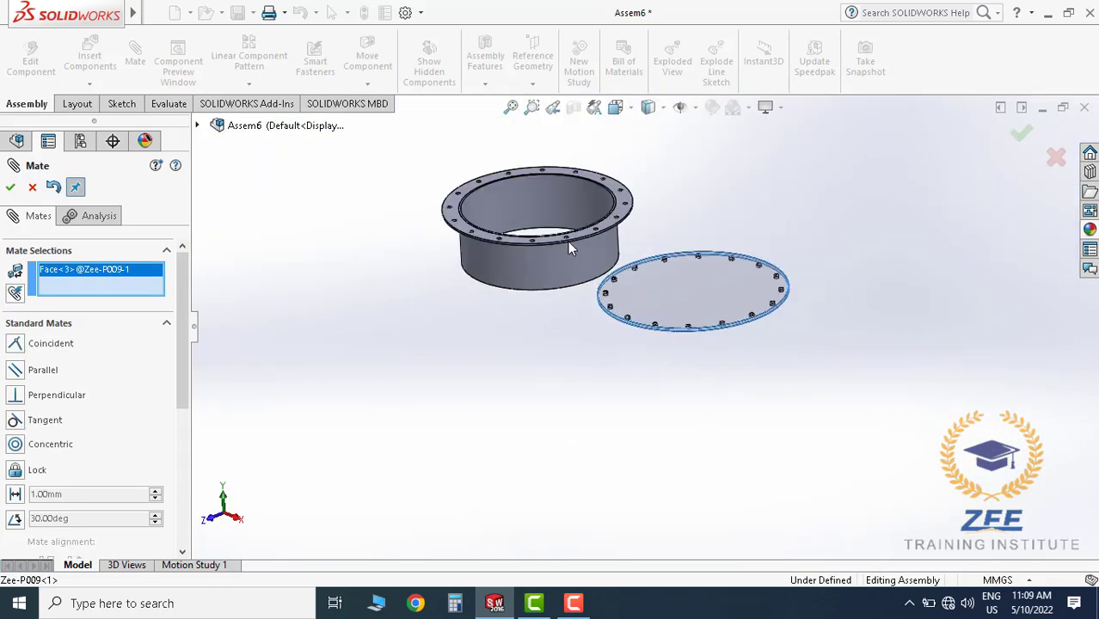
scroll(571, 245, down, 7)
click(576, 211)
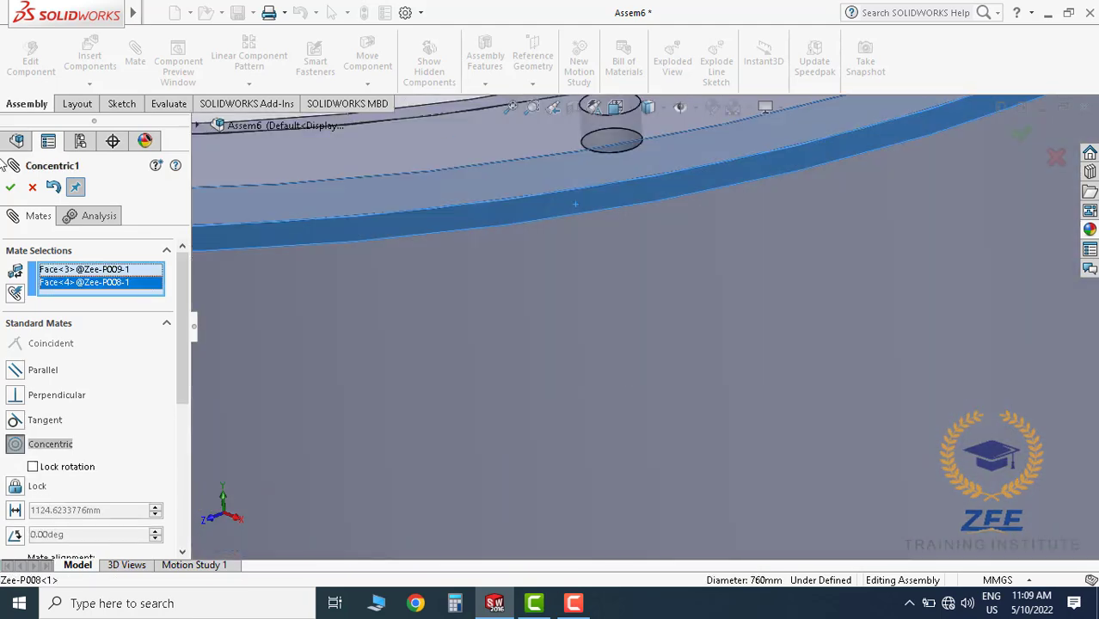
click(11, 187)
click(11, 188)
Turn the disc on the flange until its bolt holes roughly overlap the flange's holes
scroll(481, 265, up, 3)
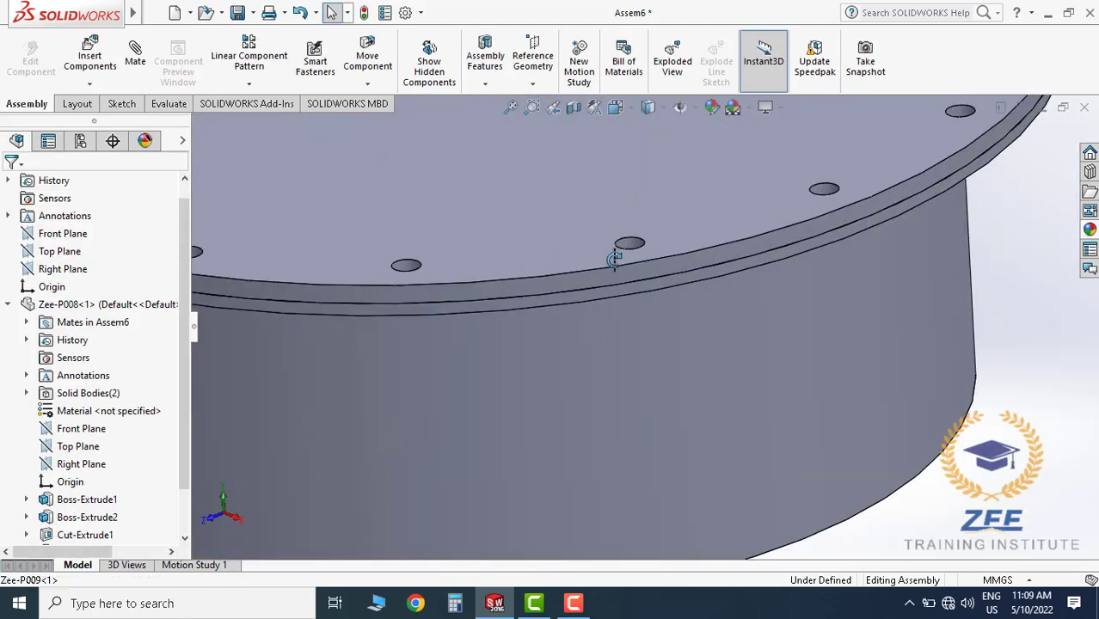
scroll(640, 284, down, 5)
drag(657, 278, 625, 359)
scroll(632, 354, up, 6)
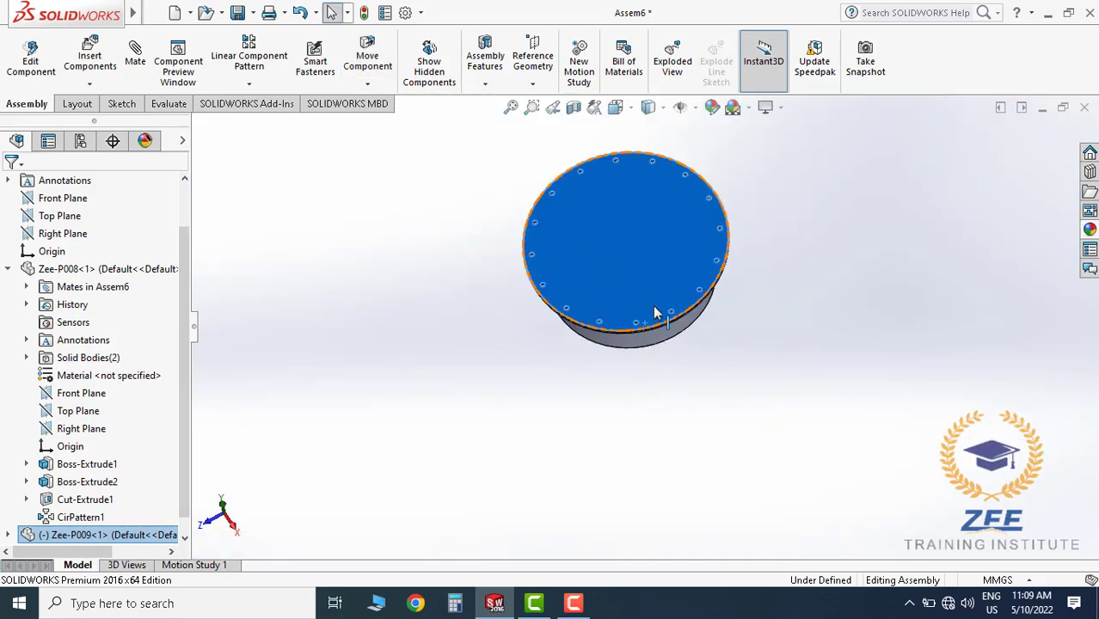
scroll(662, 308, down, 10)
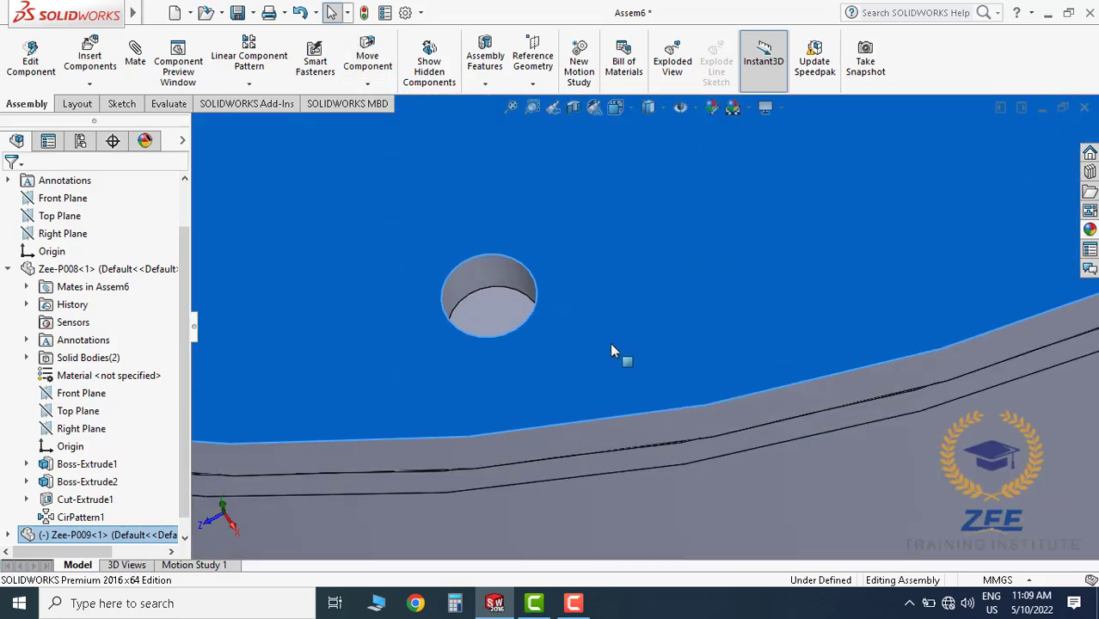
drag(610, 350, 697, 353)
key(Escape)
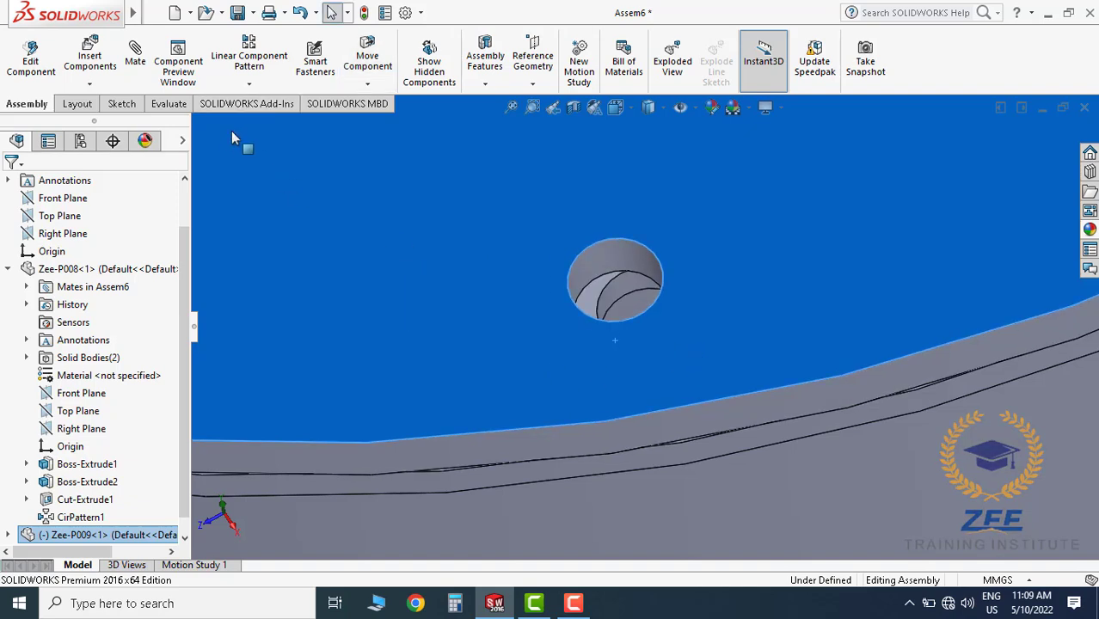
Add a concentric mate between one of the disc's bolt holes and the flange hole beneath it
click(134, 51)
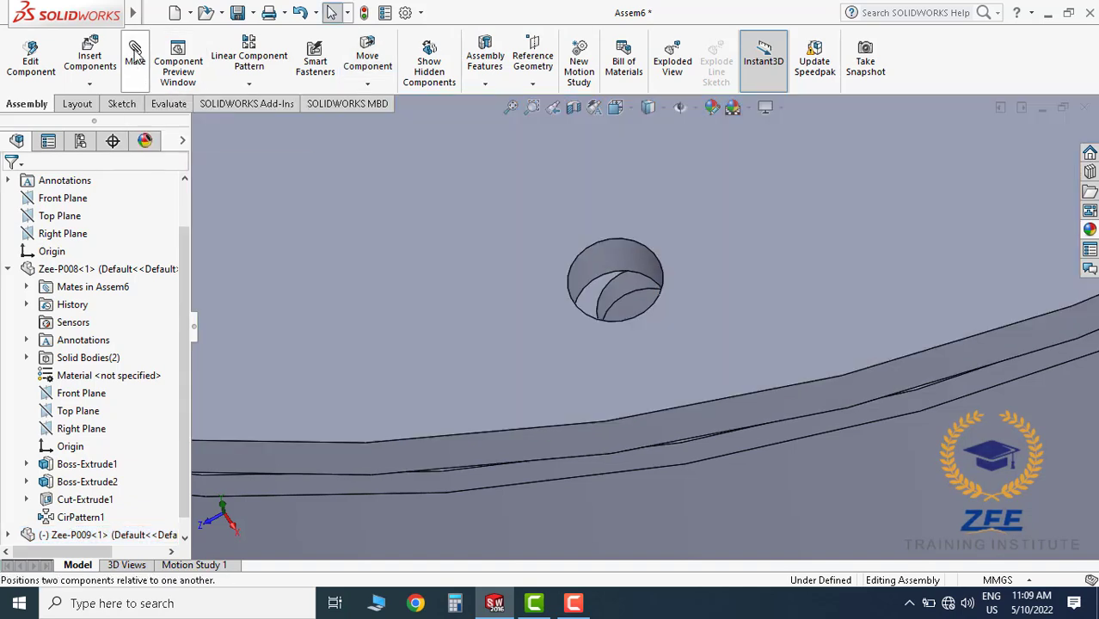
click(600, 260)
click(636, 299)
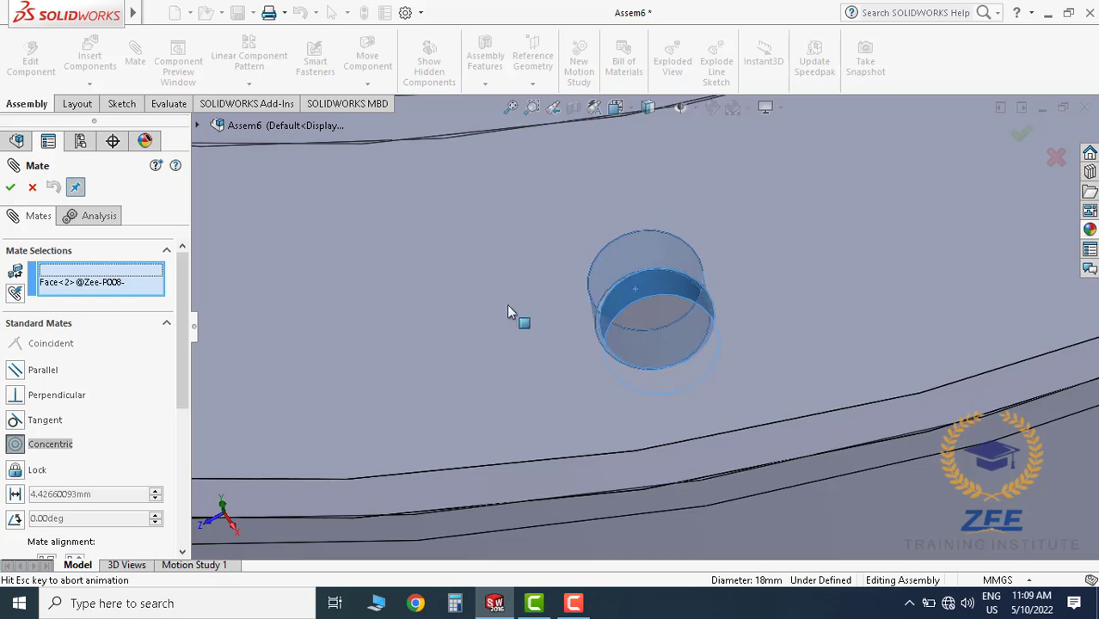
click(12, 189)
click(11, 189)
scroll(680, 330, up, 12)
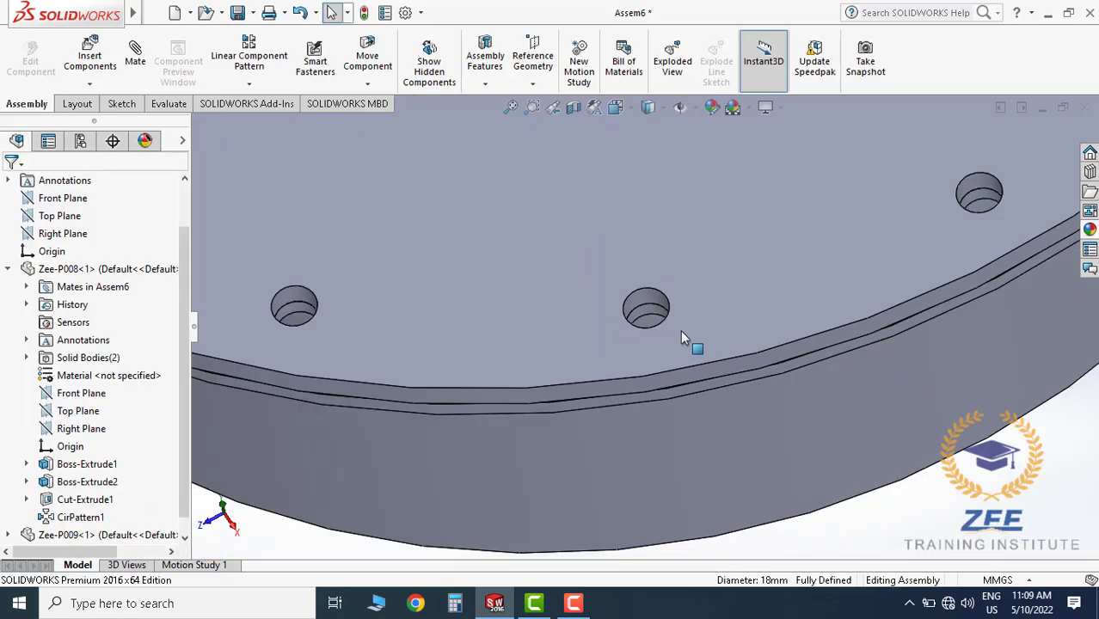
Open the Zee-P008 neck from the assembly as a separate part
scroll(698, 331, down, 3)
middle_drag(692, 327, 683, 225)
scroll(682, 225, up, 4)
click(623, 108)
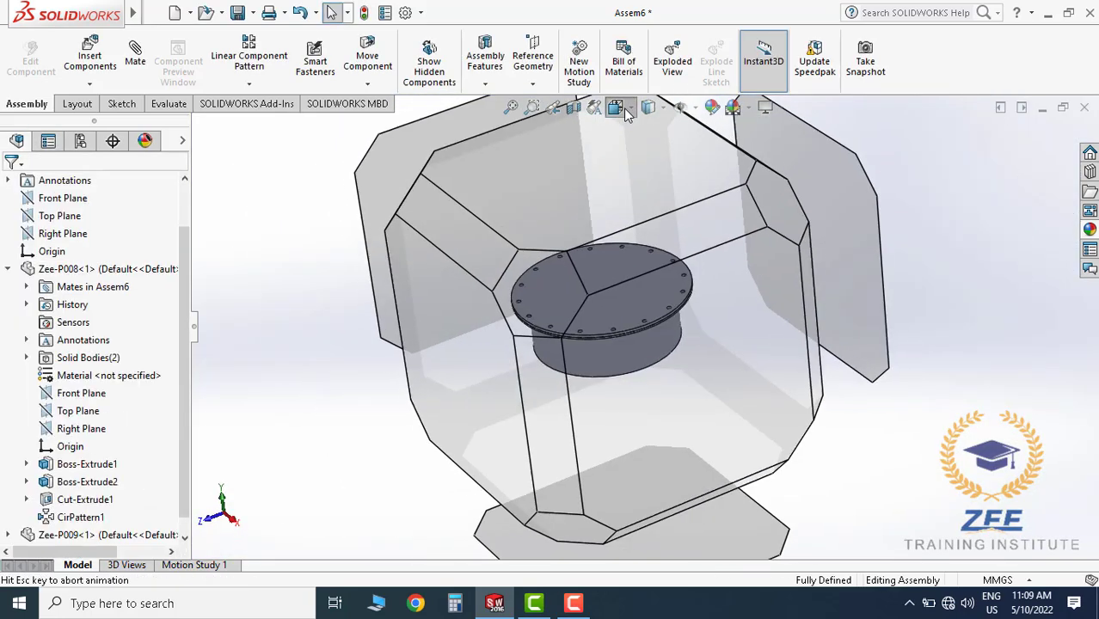
click(597, 307)
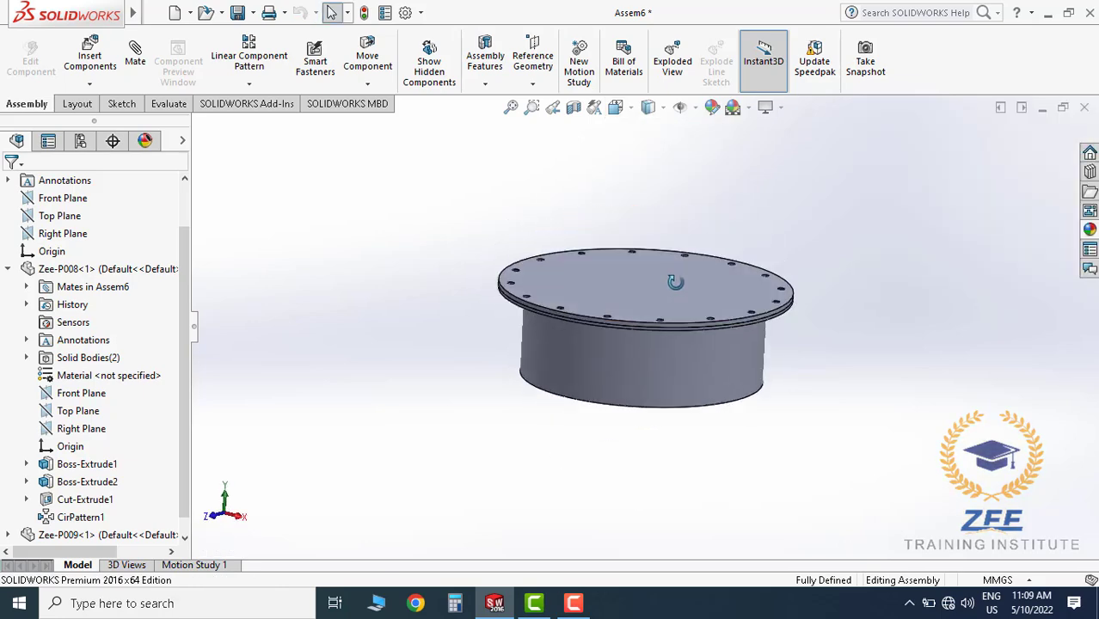
middle_drag(670, 326, 729, 337)
click(9, 269)
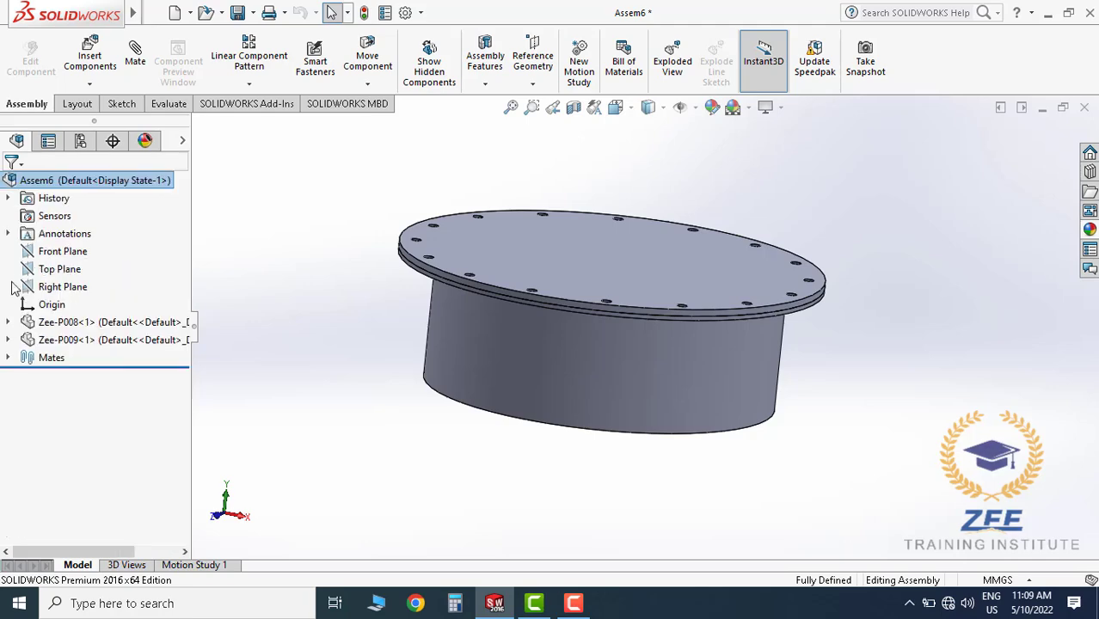
click(69, 321)
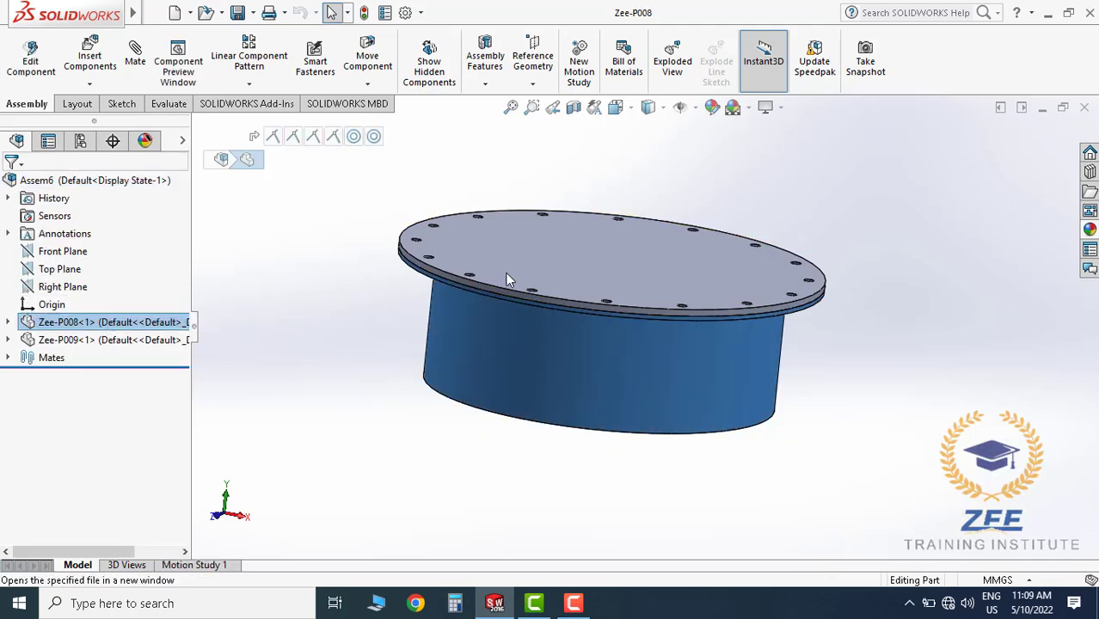
Assign ASTM A36 Steel as the material of the Zee-P008 part
right_click(112, 272)
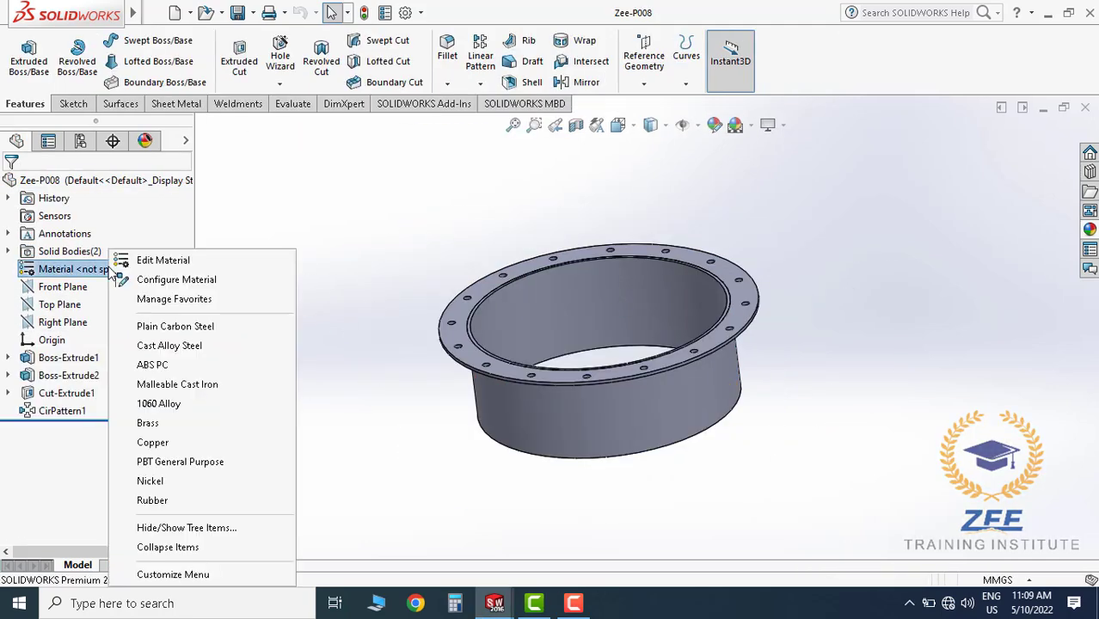
click(163, 259)
scroll(472, 288, down, 3)
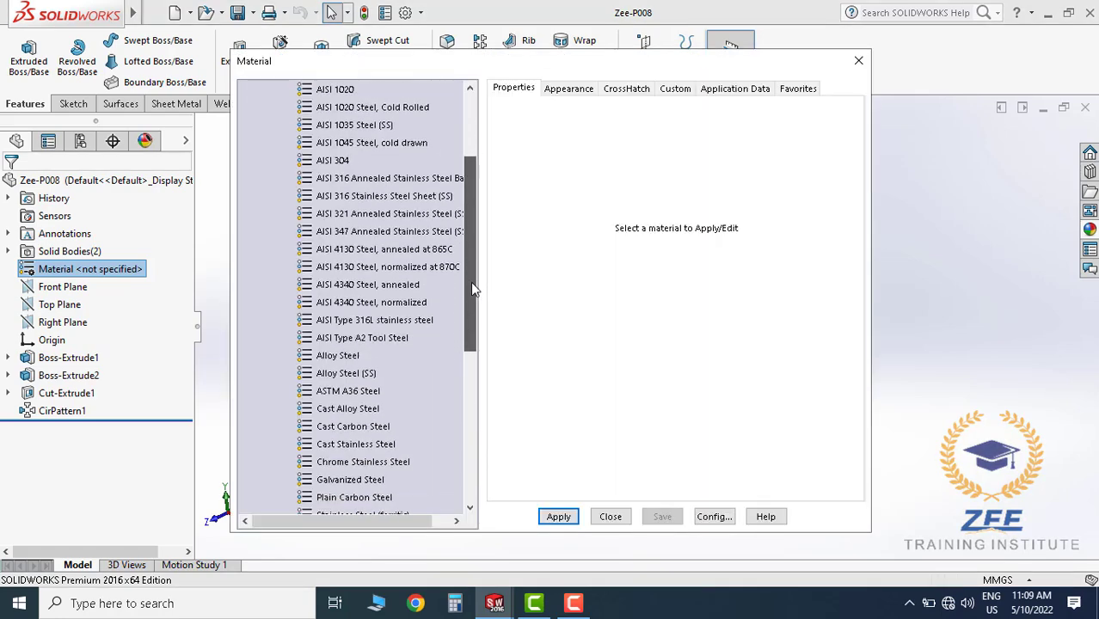
click(361, 391)
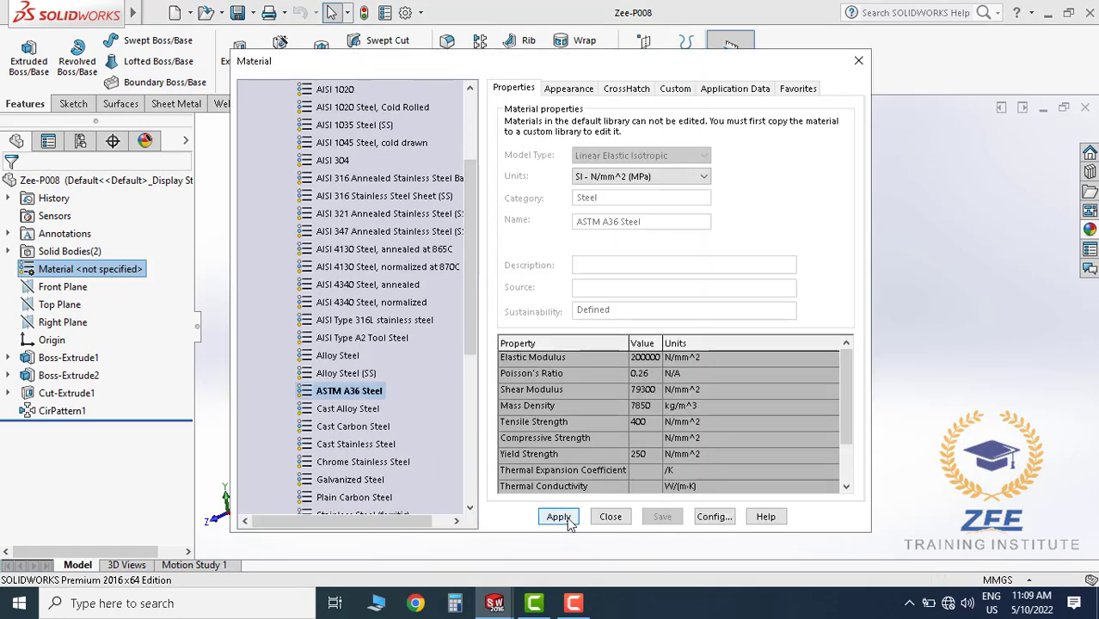
click(612, 518)
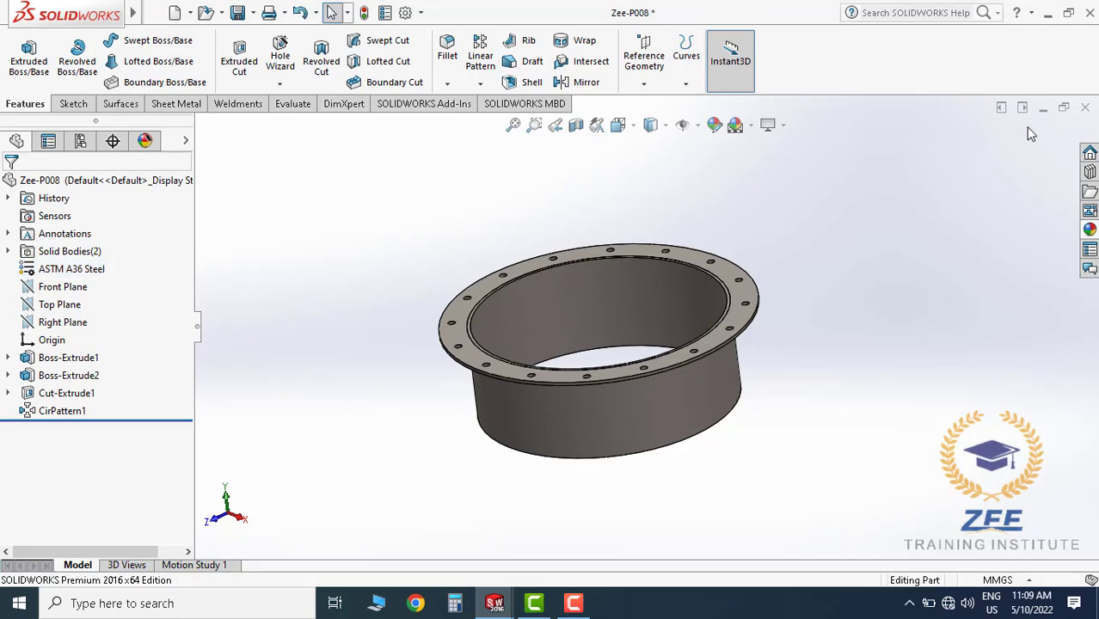
Close the Zee-P008 part and rebuild the assembly with its changed material
click(1093, 112)
click(538, 297)
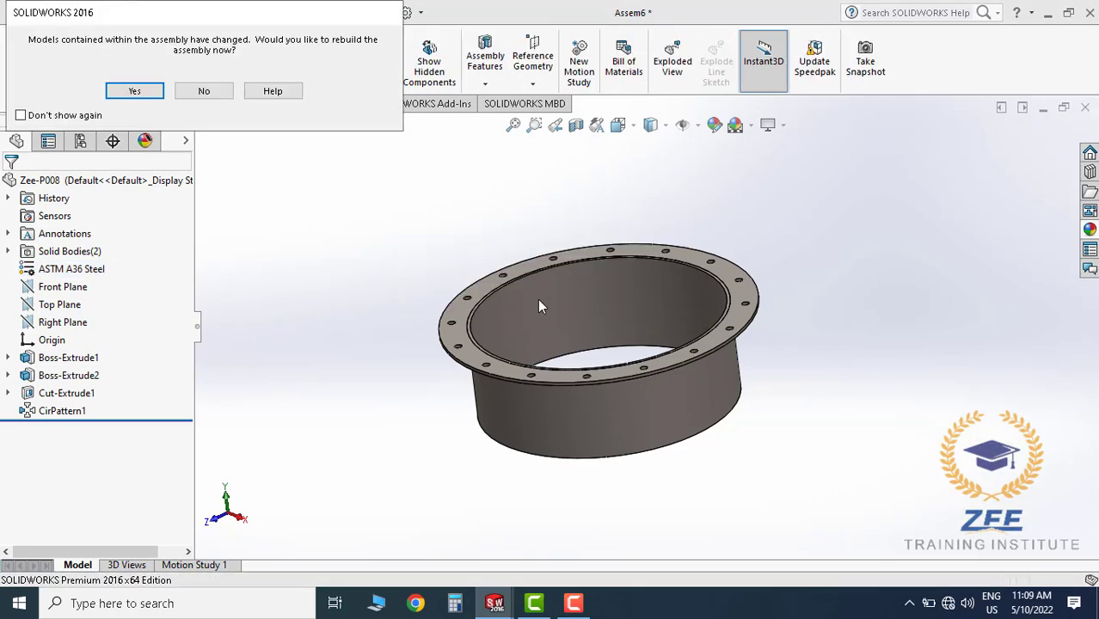
click(135, 91)
Open the Zee-P009 disc as a separate part and assign it ASTM A36 Steel
click(587, 251)
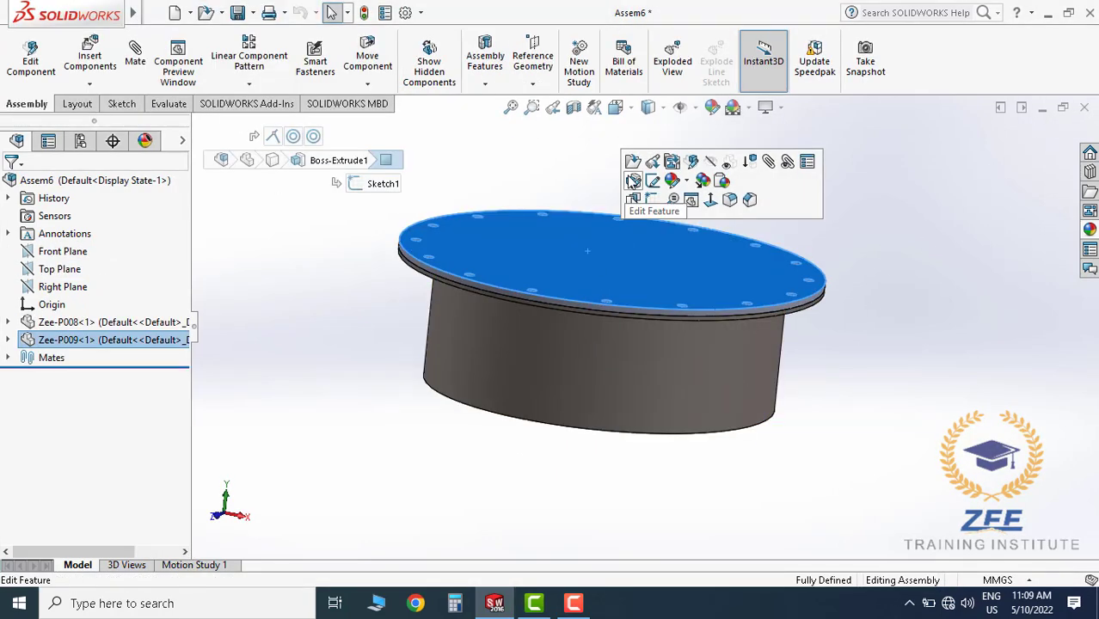
click(605, 197)
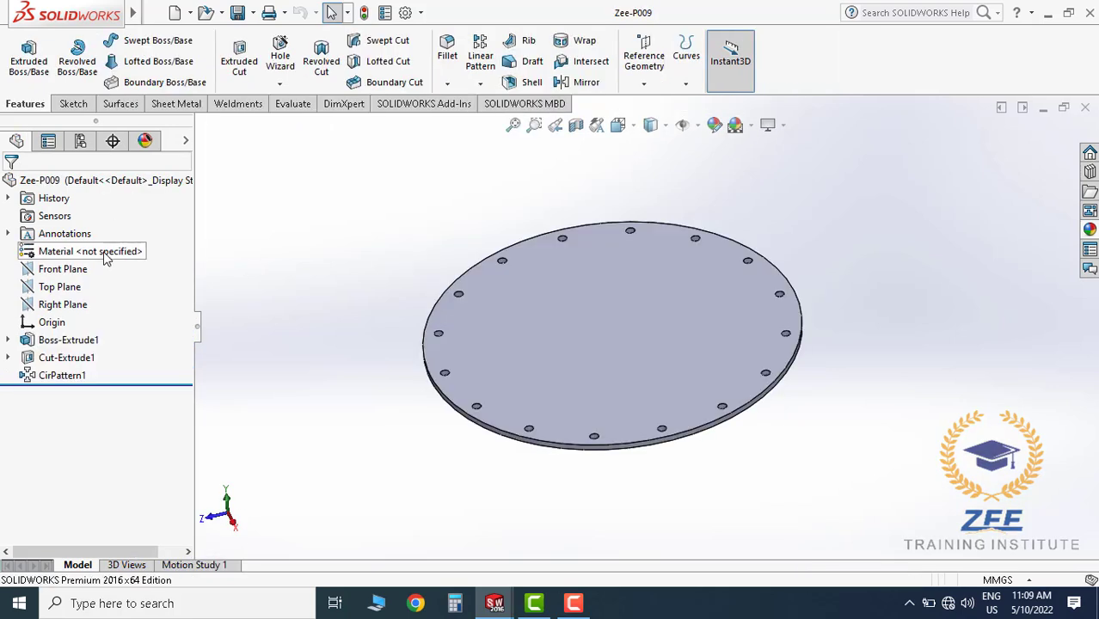
right_click(105, 258)
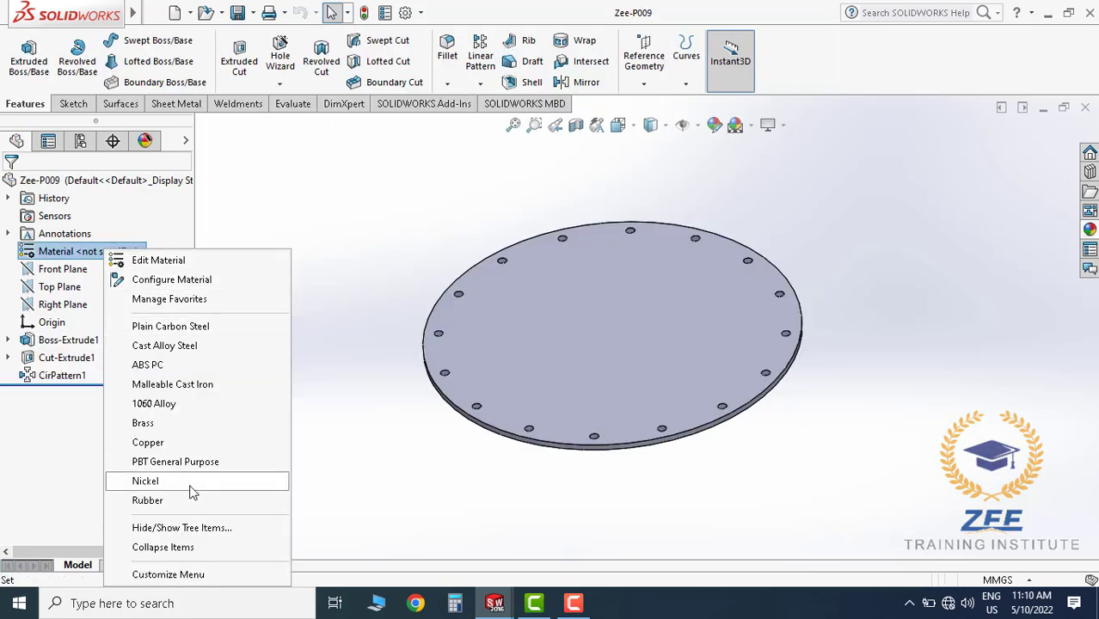
click(114, 259)
right_click(105, 258)
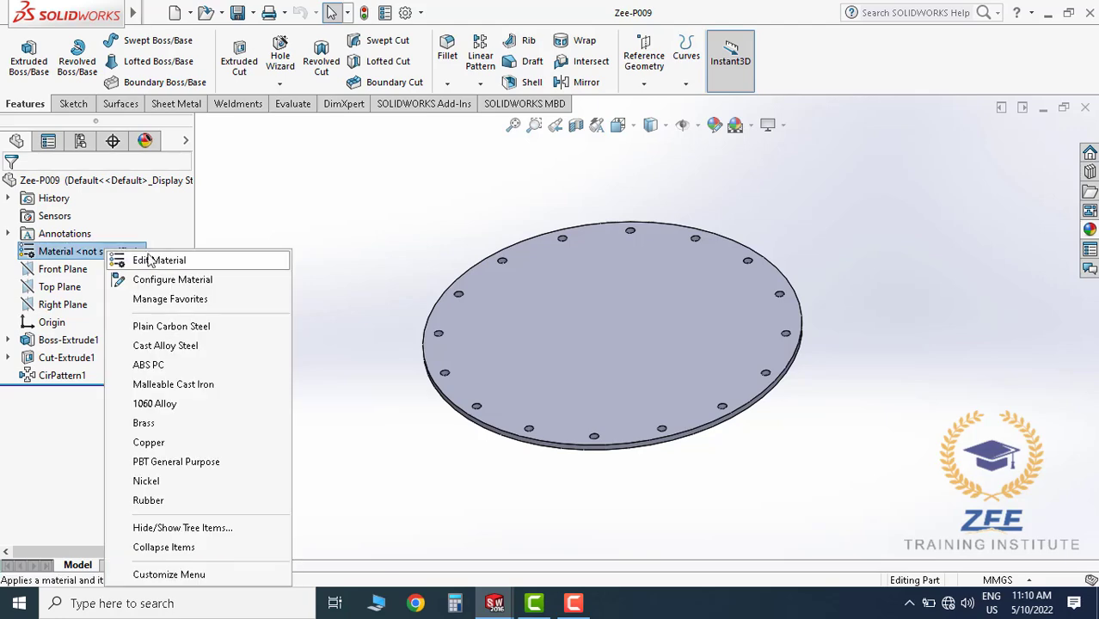
click(141, 261)
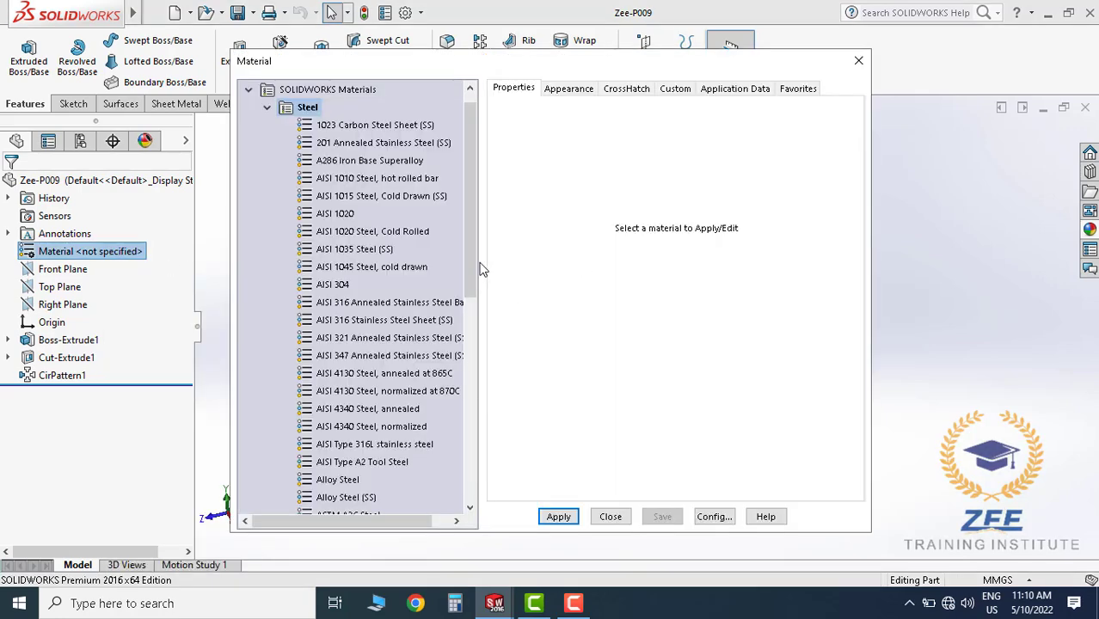
scroll(471, 275, down, 2)
click(370, 427)
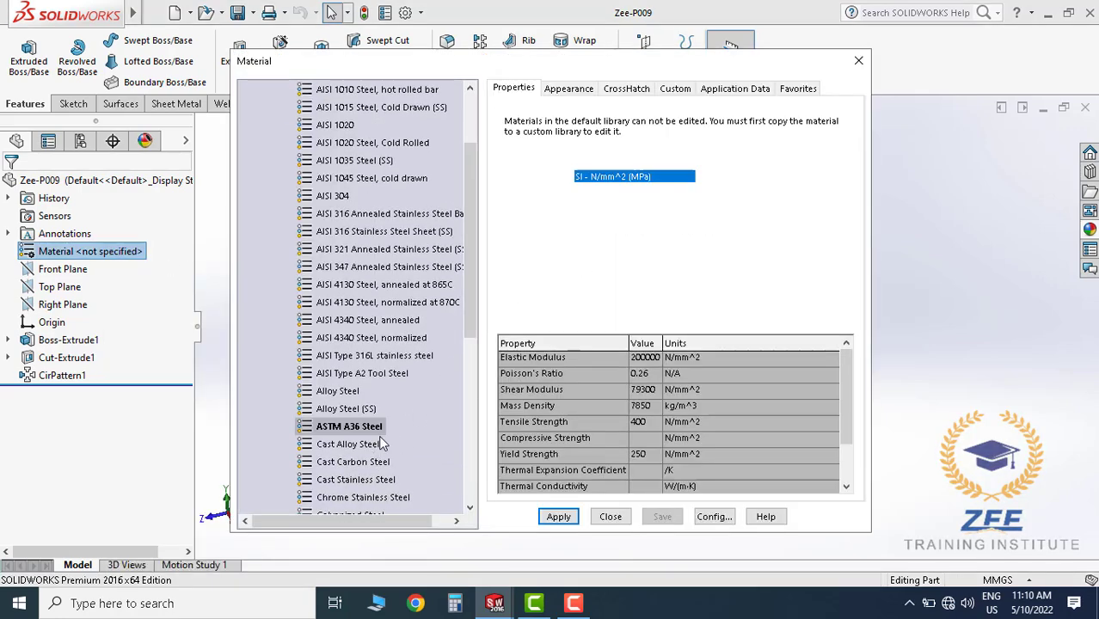
click(558, 516)
click(610, 515)
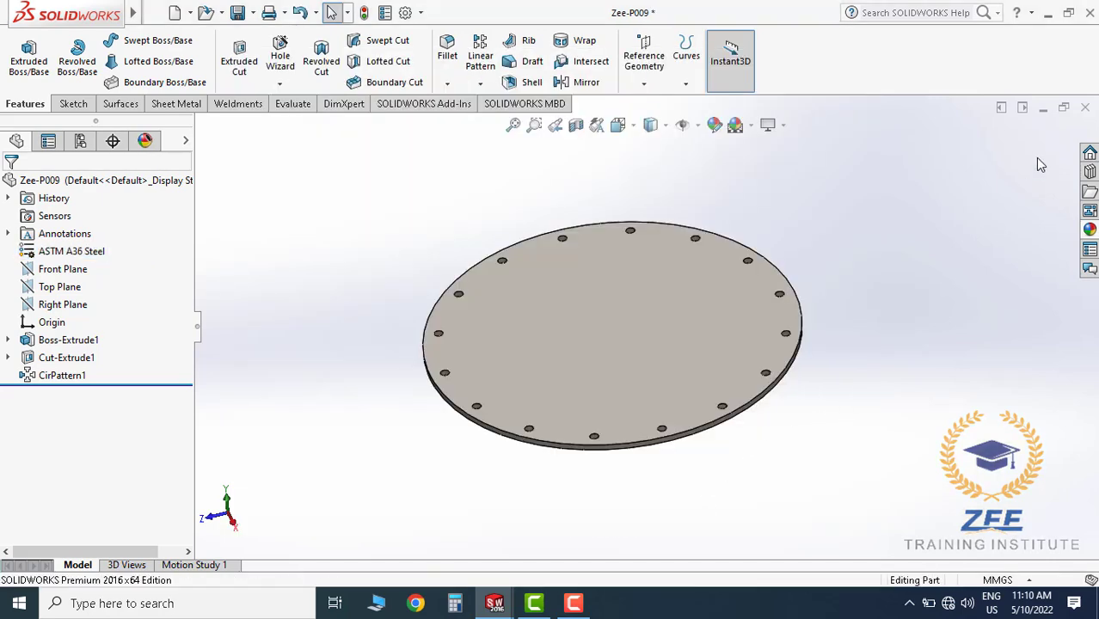
Close the Zee-P009 part and rebuild the assembly with the disc's new material
click(1085, 112)
click(517, 297)
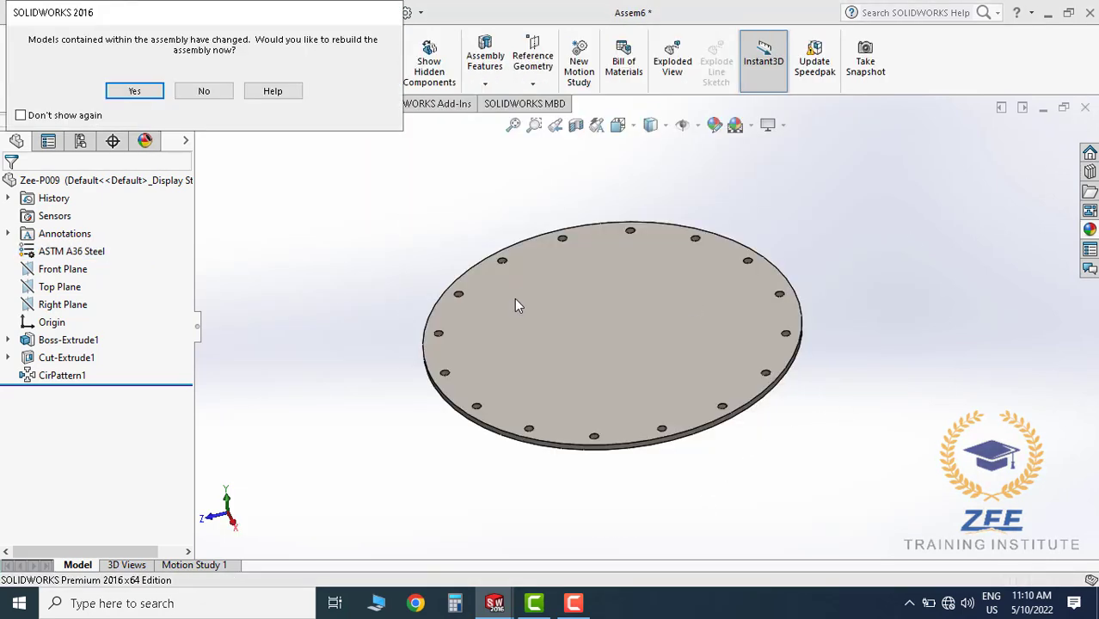
click(135, 91)
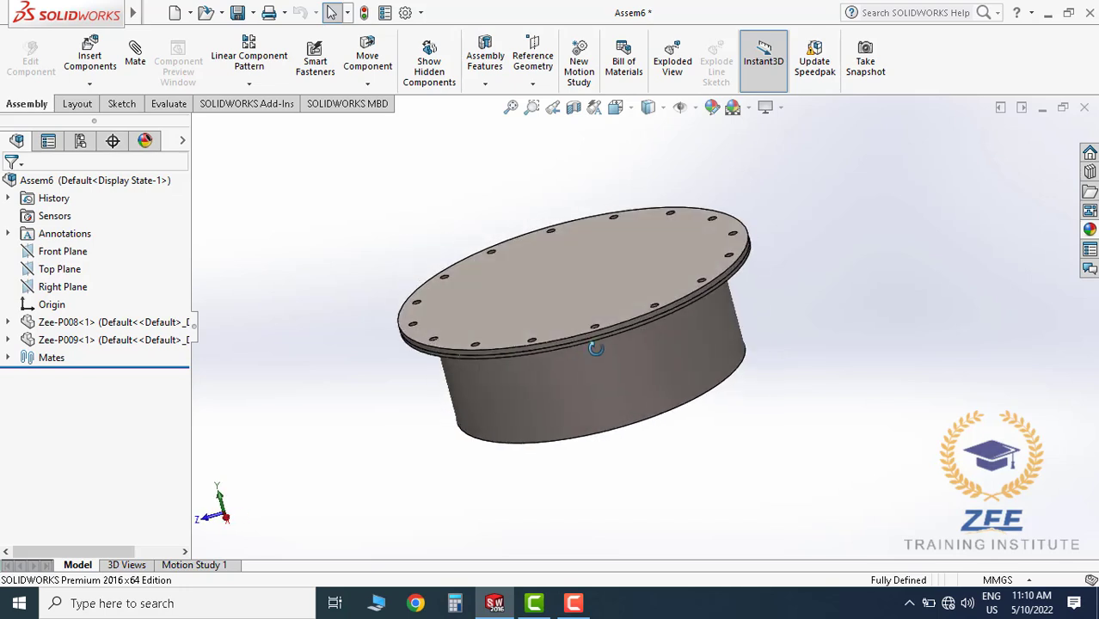
Save the neck and disc assembly as Zee-A004 in the Acid Tank folder
key(ctrl+s)
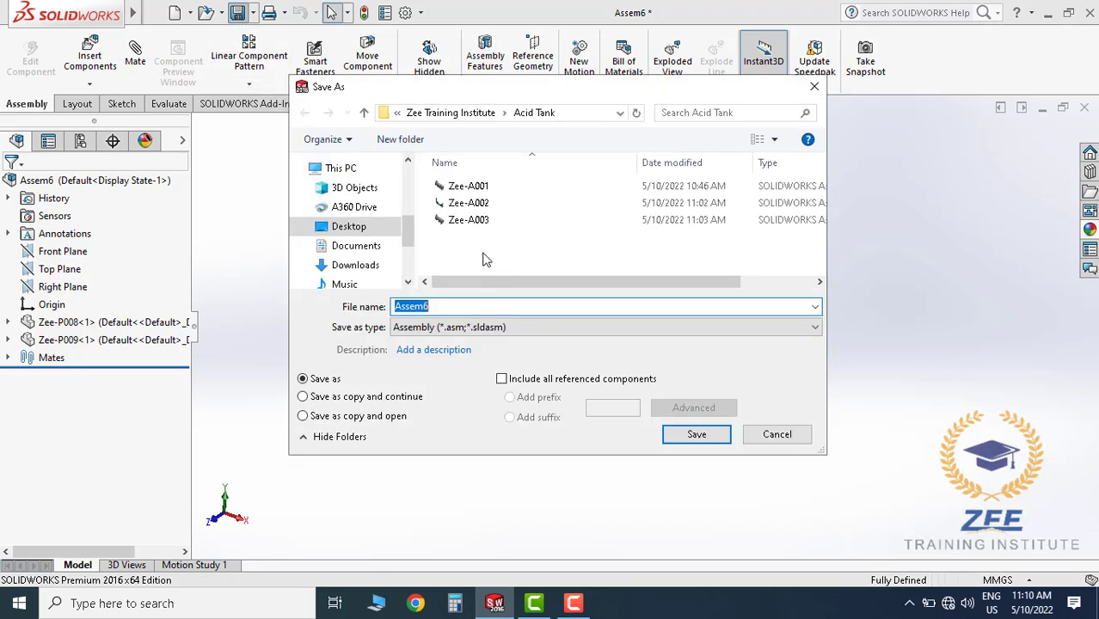
click(469, 220)
click(466, 306)
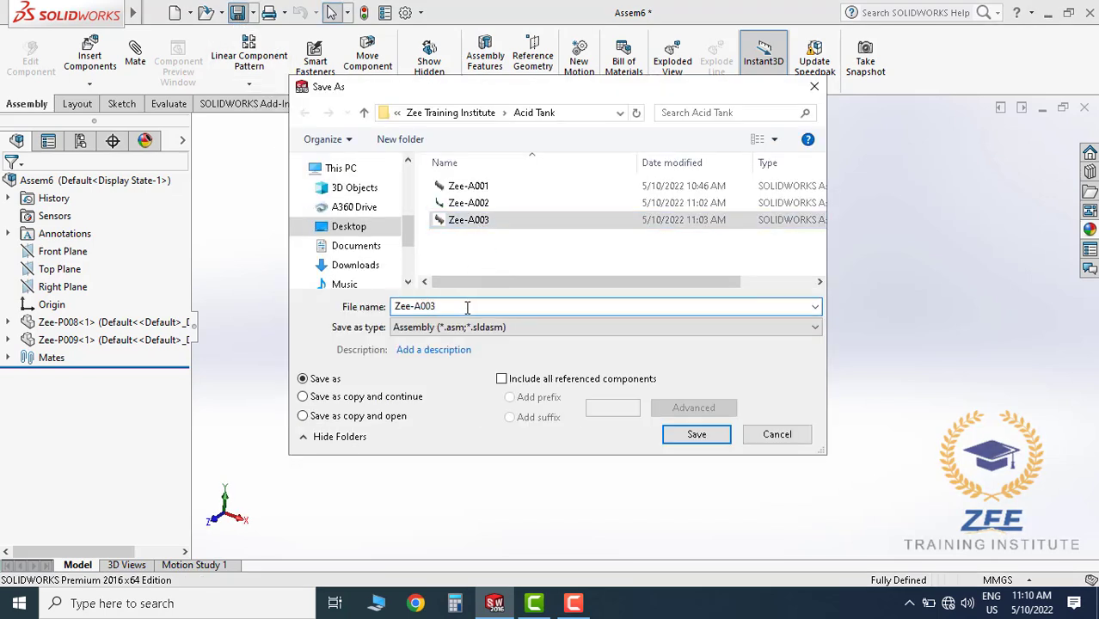
key(BackSpace)
text(4)
click(692, 435)
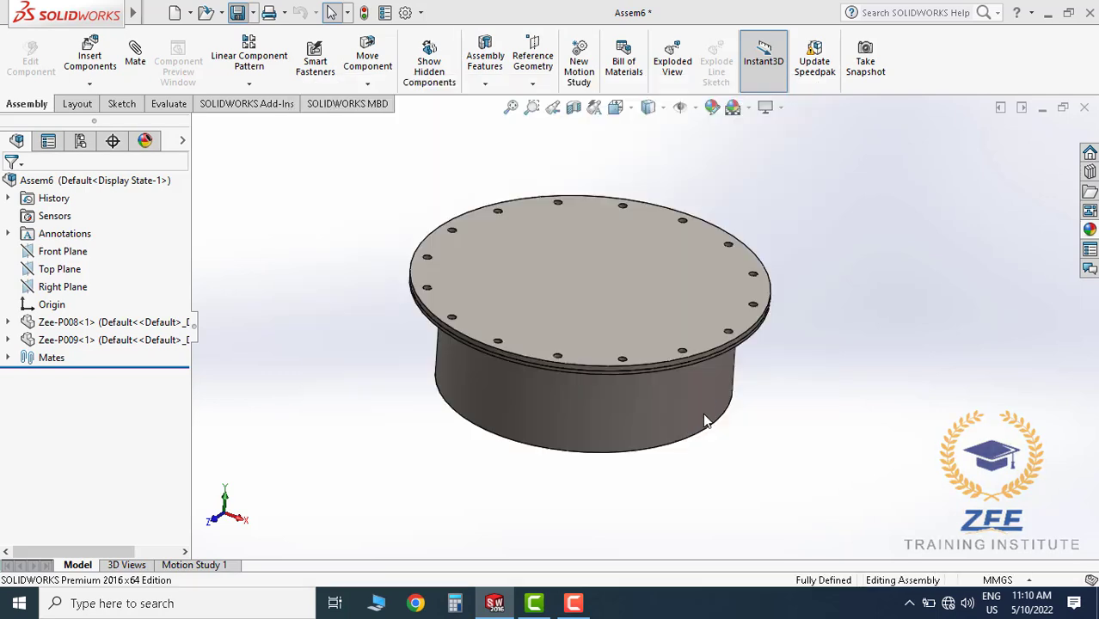
Close the neck and disc assembly and open the Zee-A003 tank assembly from the Acid Tank folder
middle_drag(796, 452, 701, 361)
middle_drag(702, 292, 669, 319)
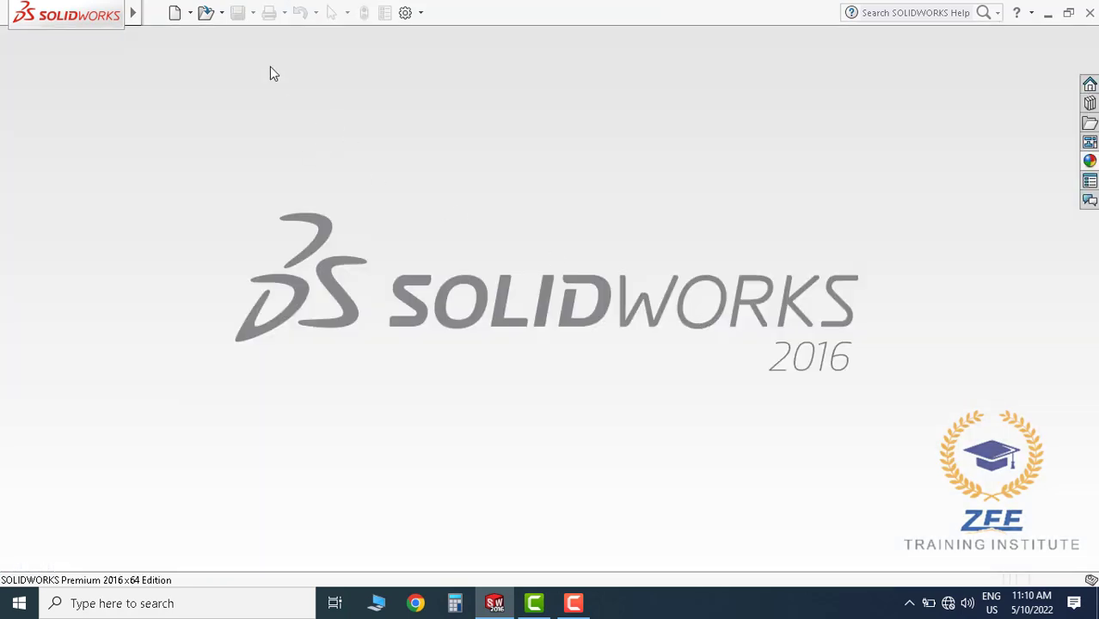
click(205, 12)
click(222, 145)
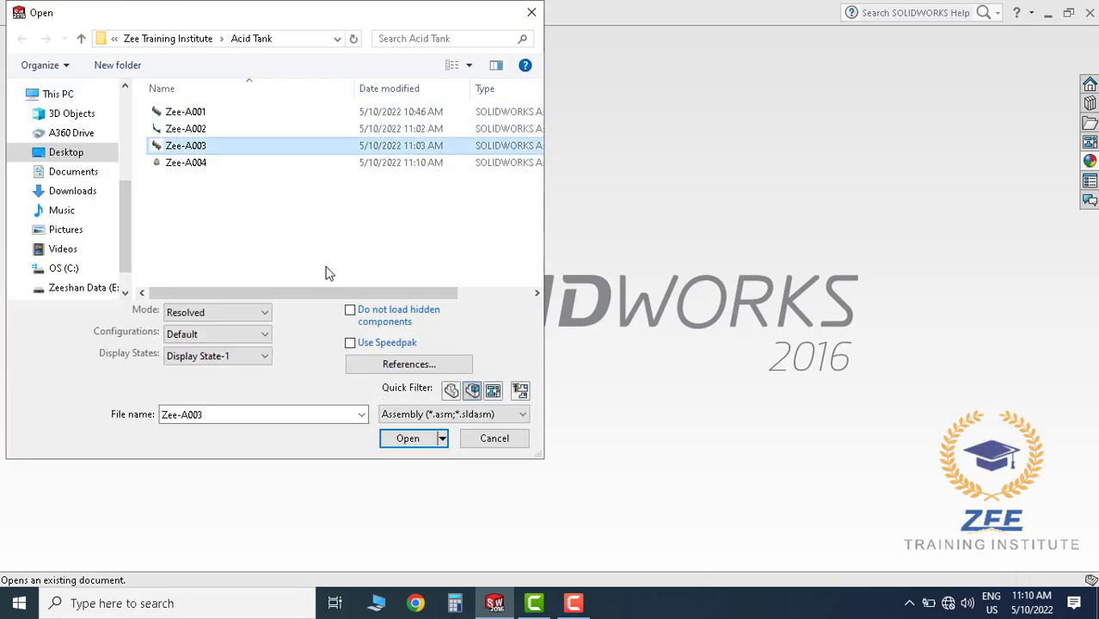
click(405, 439)
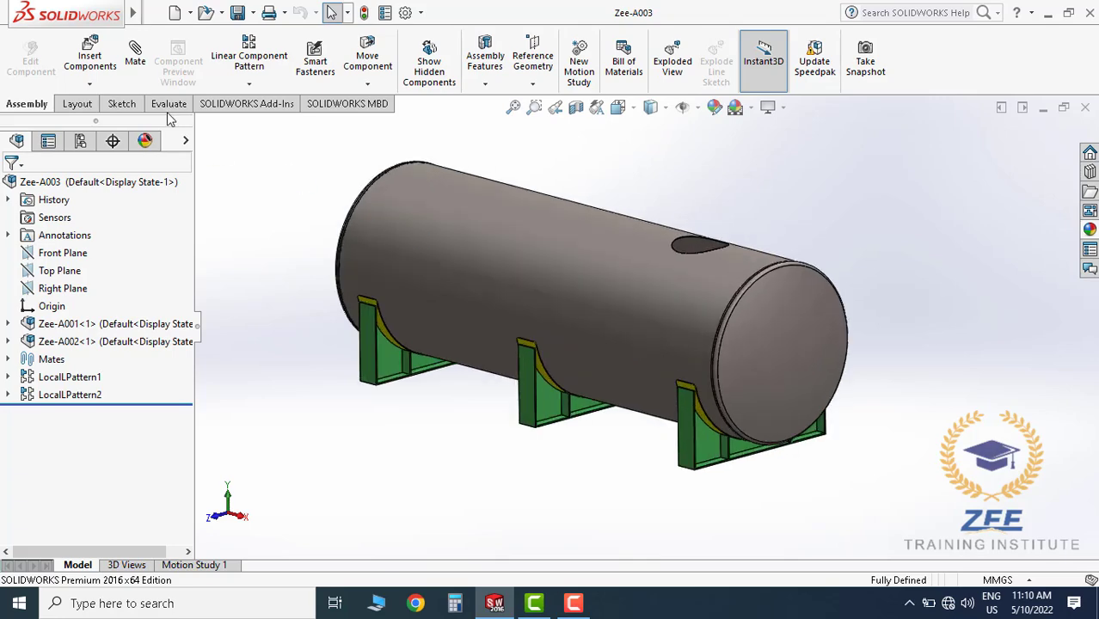
Insert the Zee-A004 subassembly into the tank assembly, placing it above the opening in the shell
click(108, 57)
click(110, 465)
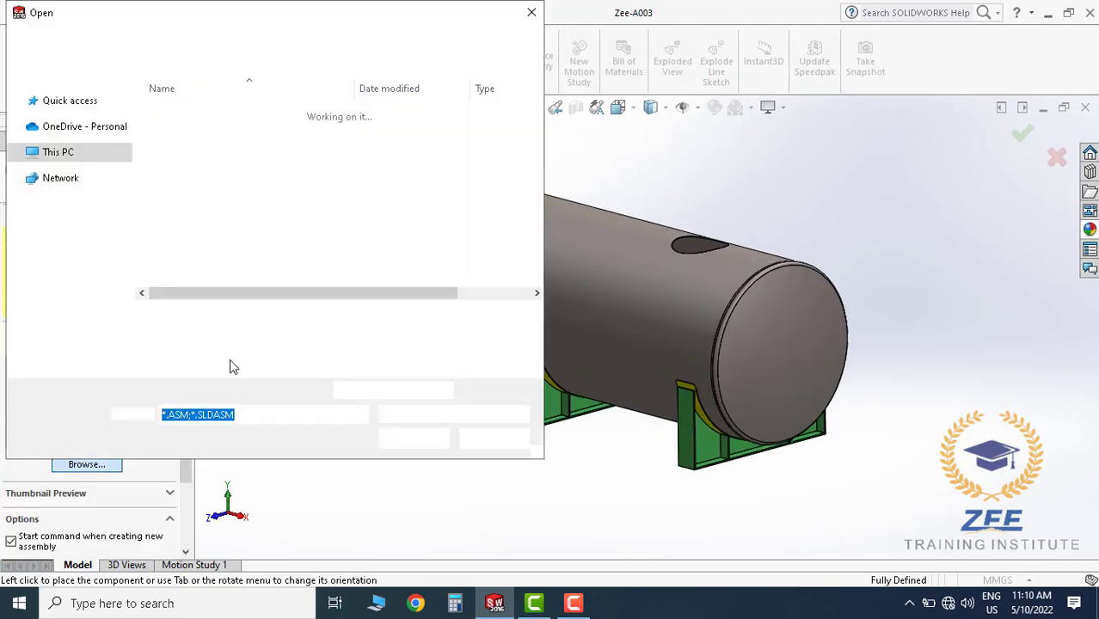
click(216, 165)
click(408, 438)
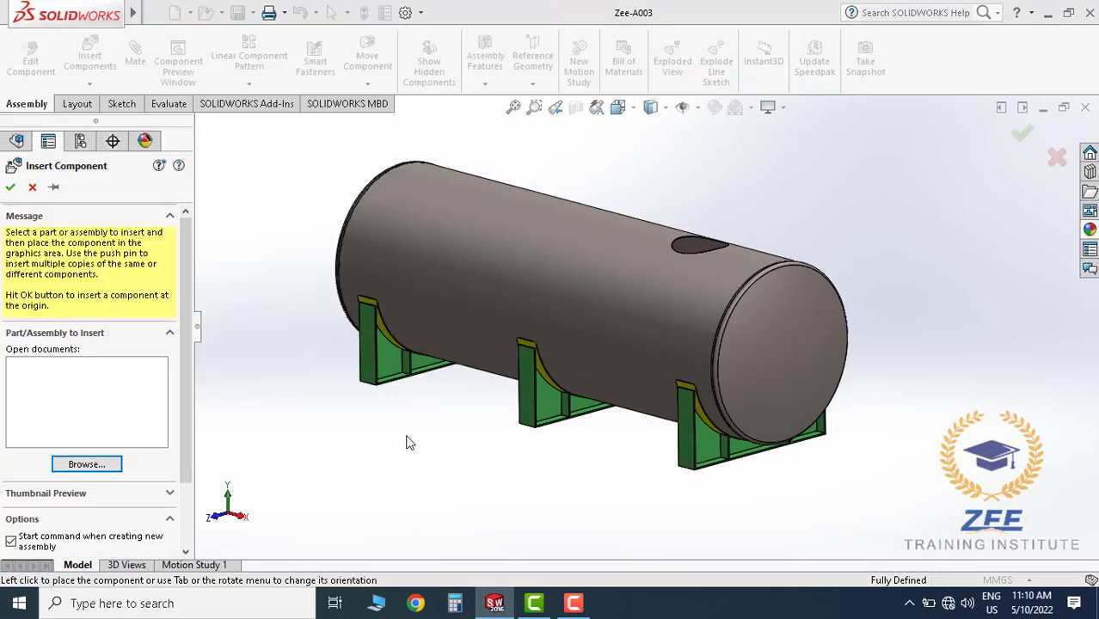
scroll(709, 229, down, 5)
click(703, 232)
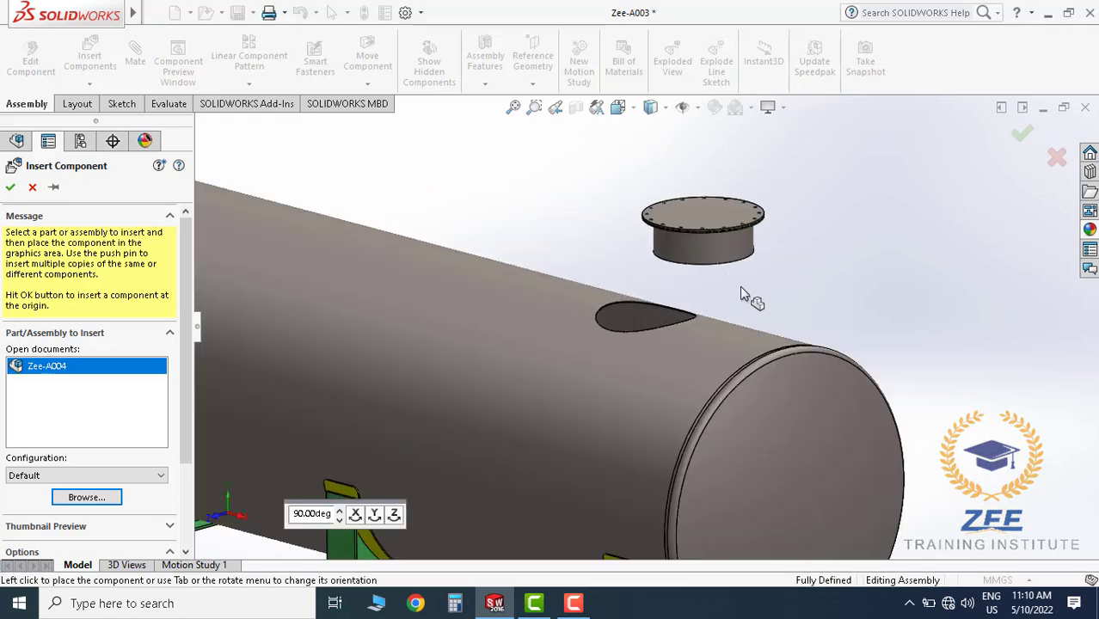
key(f)
Add a coincident mate between the Front Plane of Zee-A004 and the Front Plane of the Zee-A003 assembly
scroll(633, 319, down, 5)
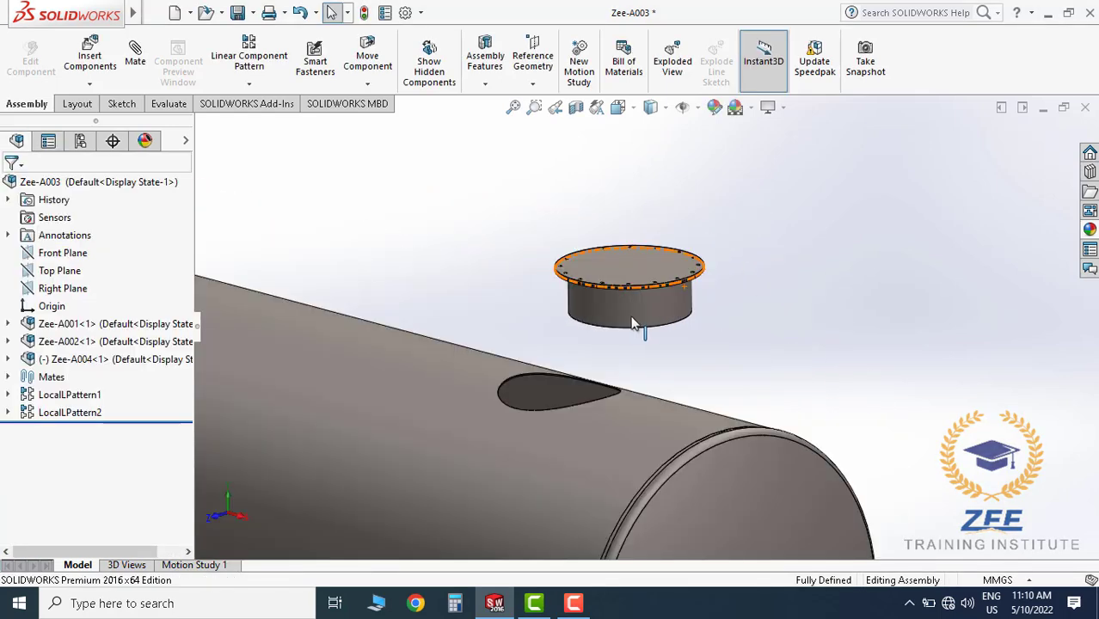
scroll(606, 380, up, 2)
scroll(608, 352, down, 2)
scroll(639, 352, up, 6)
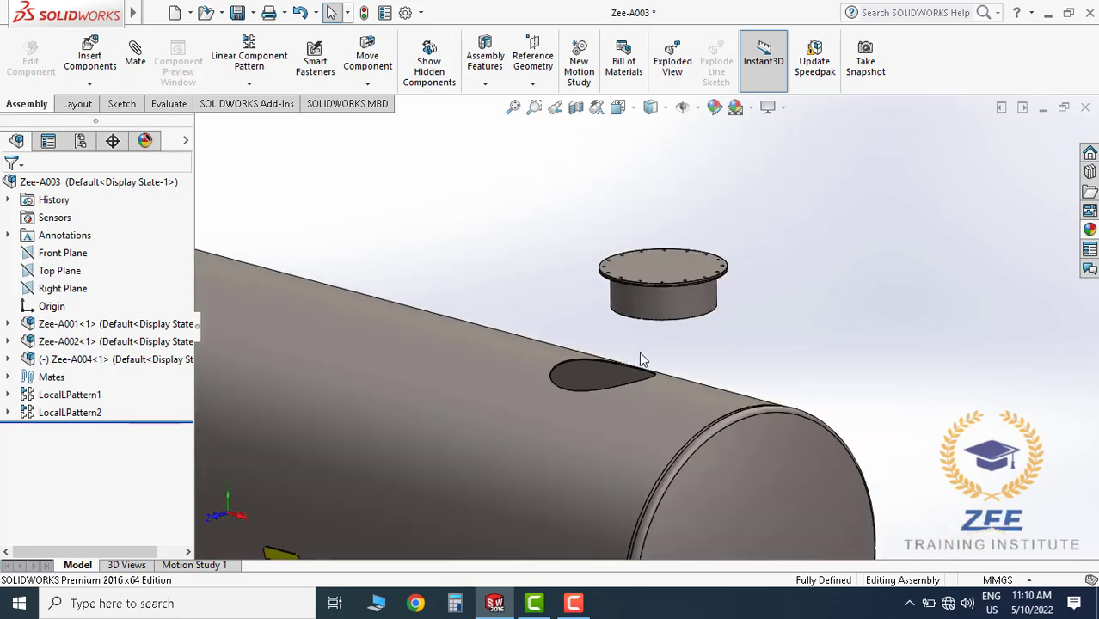
middle_drag(639, 352, 590, 396)
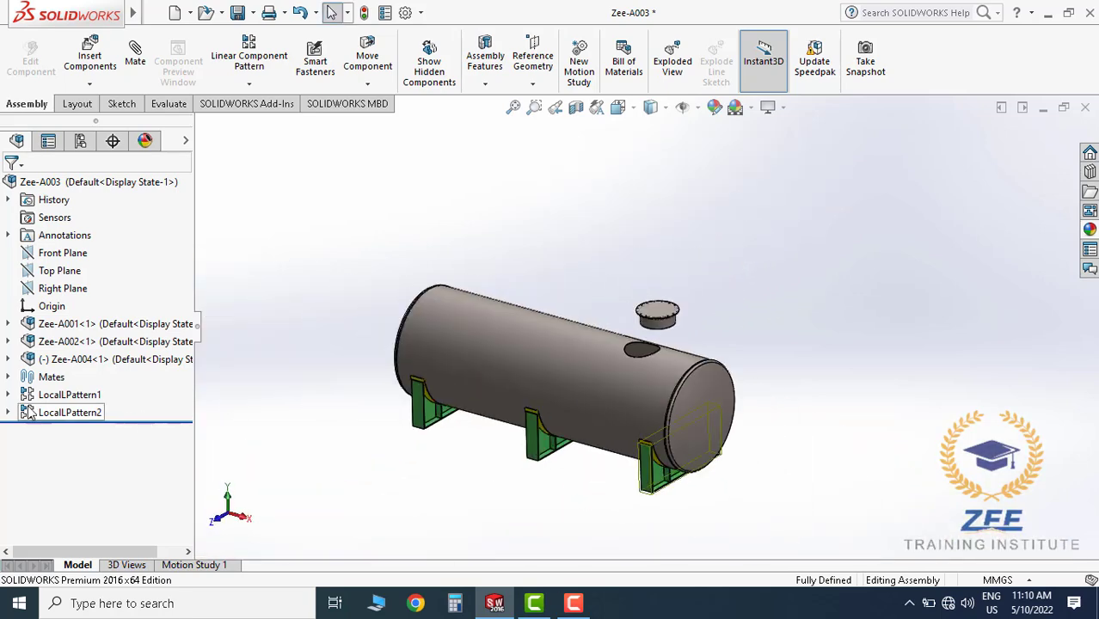
click(7, 360)
click(82, 430)
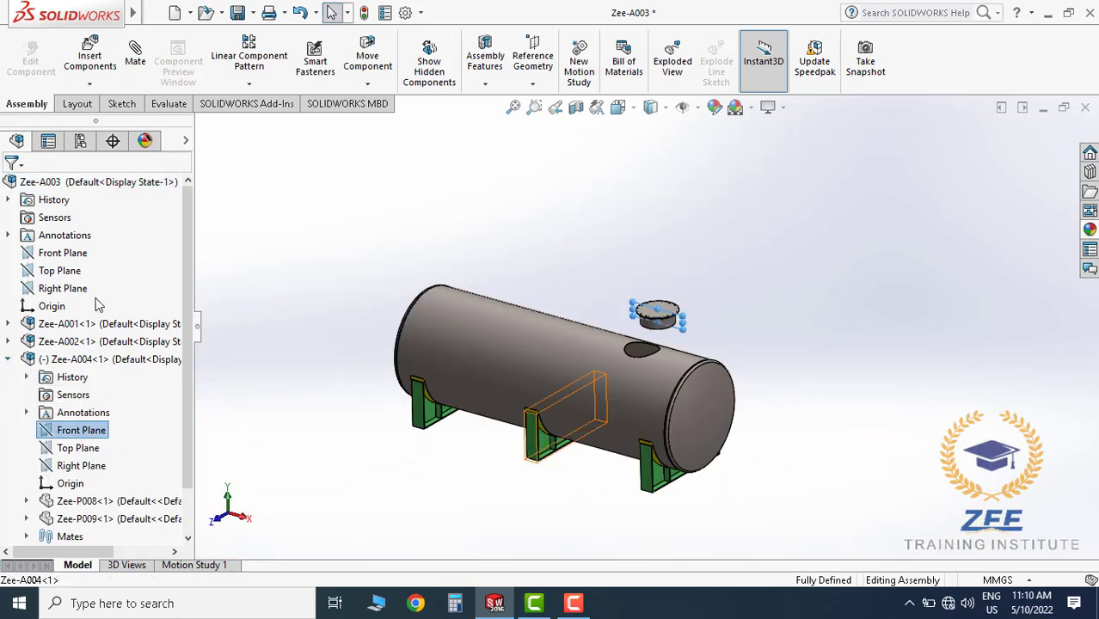
ctrl+click(63, 253)
click(138, 62)
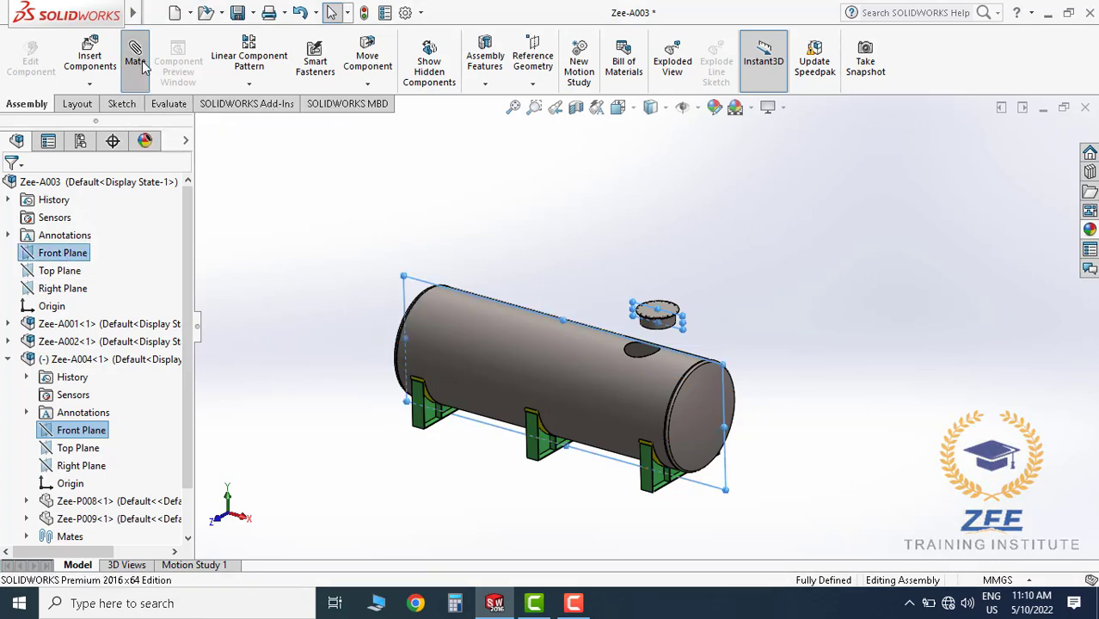
click(12, 189)
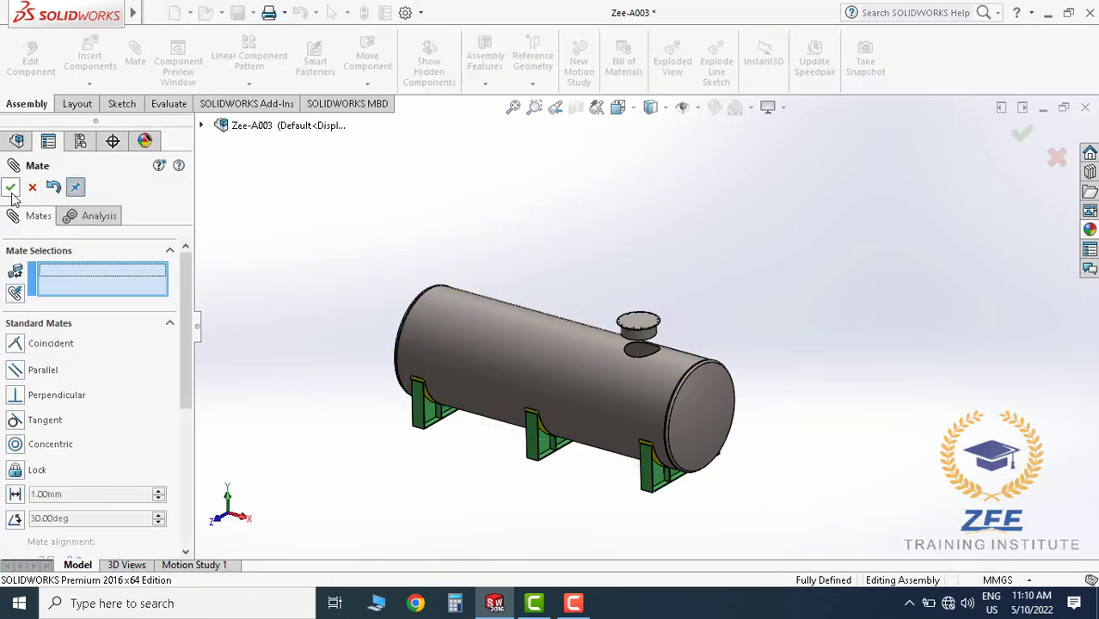
click(12, 188)
Move the Zee-A004 subassembly along the tank, clear of the opening in the shell
scroll(608, 354, down, 5)
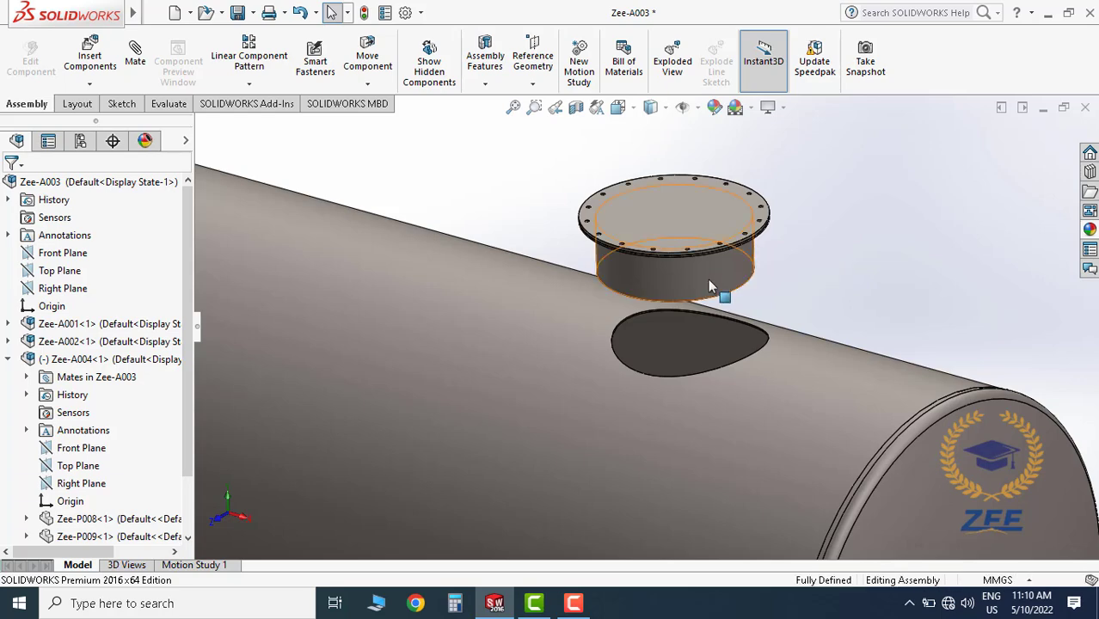
drag(706, 278, 489, 240)
scroll(738, 256, down, 3)
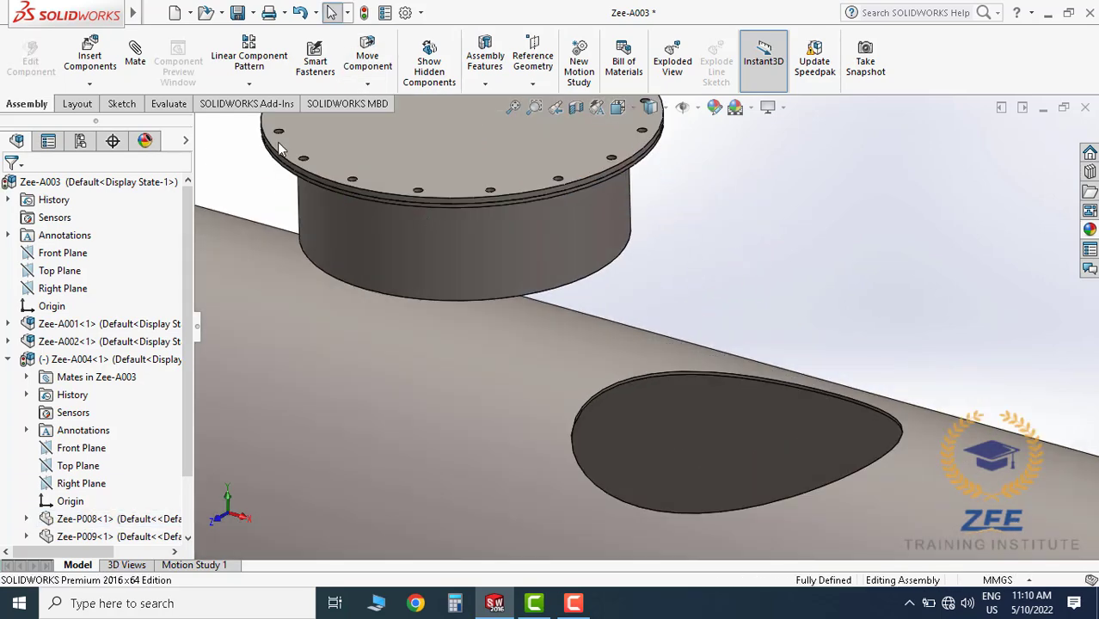
Add a concentric mate between the cylindrical face of the Zee-A004 neck and the circular cut face of the shell opening
click(135, 57)
scroll(602, 370, down, 5)
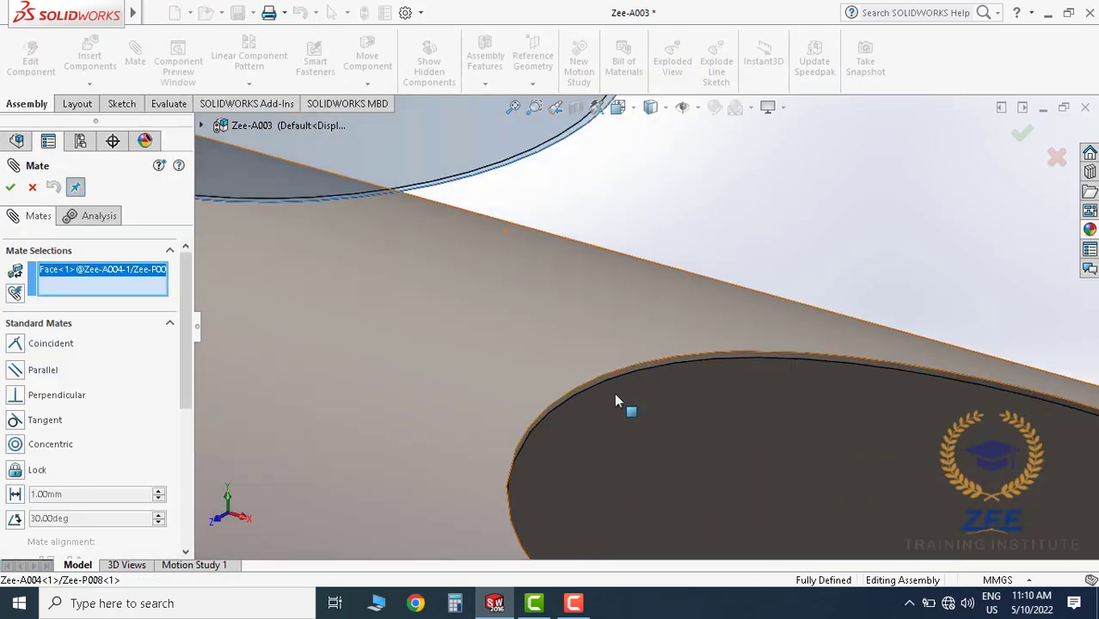
click(560, 340)
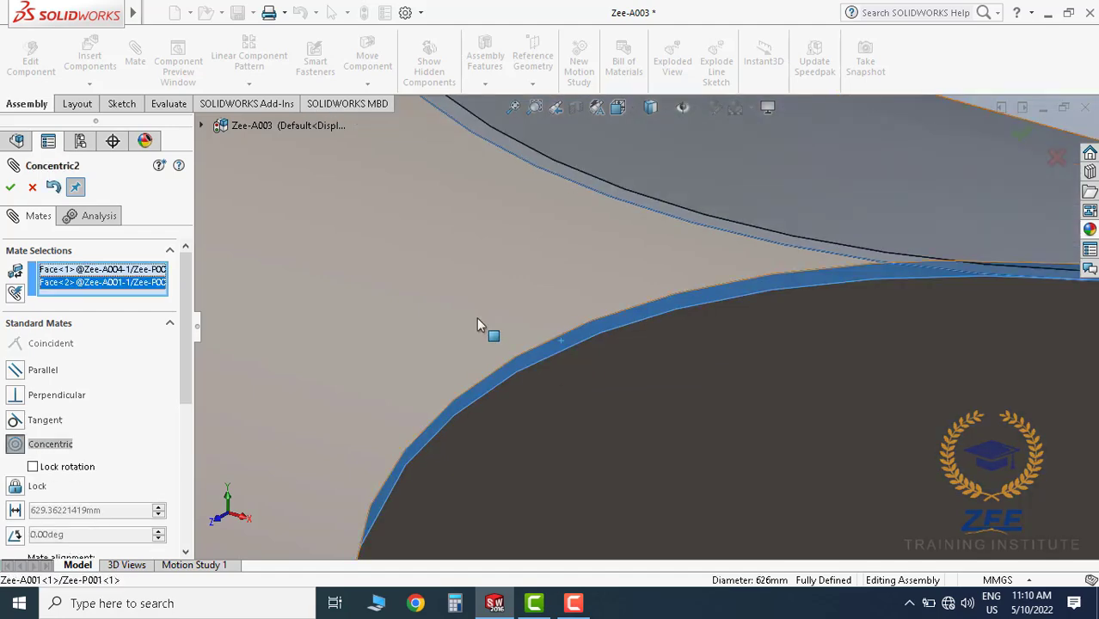
scroll(541, 297, up, 6)
click(10, 187)
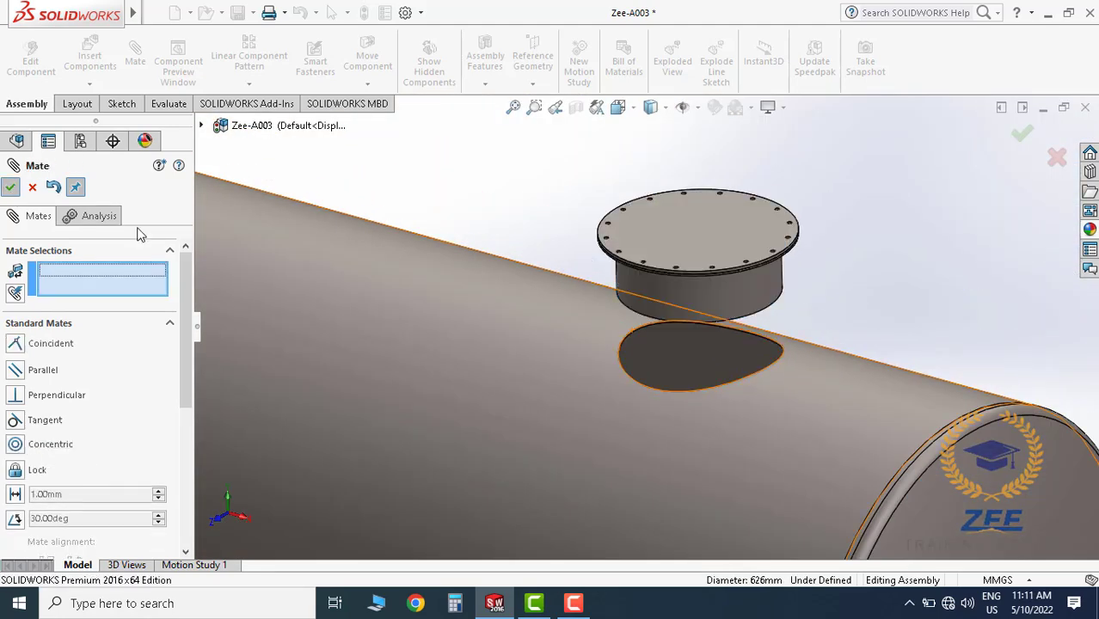
click(10, 187)
Lower the Zee-A004 subassembly along its axis until the neck sits in the shell opening
drag(735, 379, 733, 399)
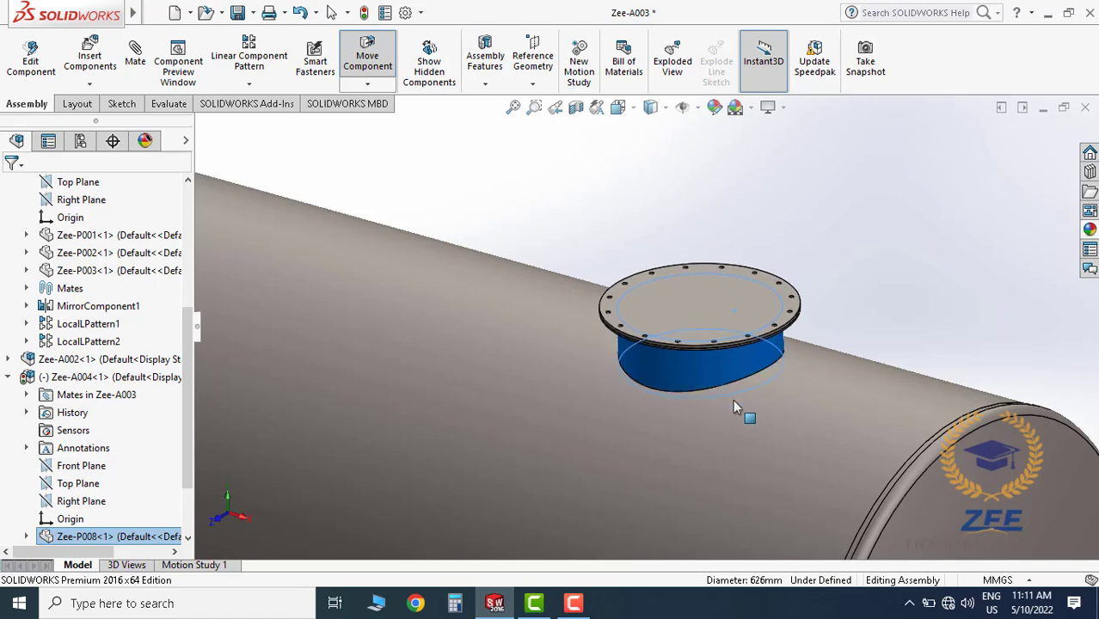
scroll(813, 326, up, 9)
scroll(608, 365, down, 3)
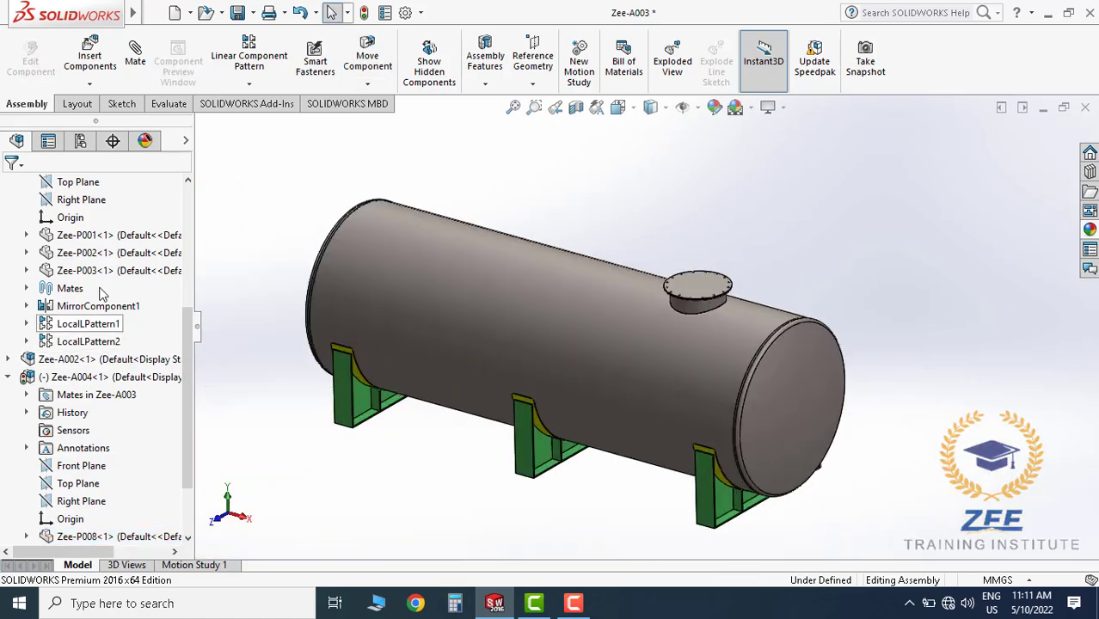
Start a distance mate between the Top Plane of Zee-A001 and the upper face of the manhole cover
scroll(86, 307, up, 4)
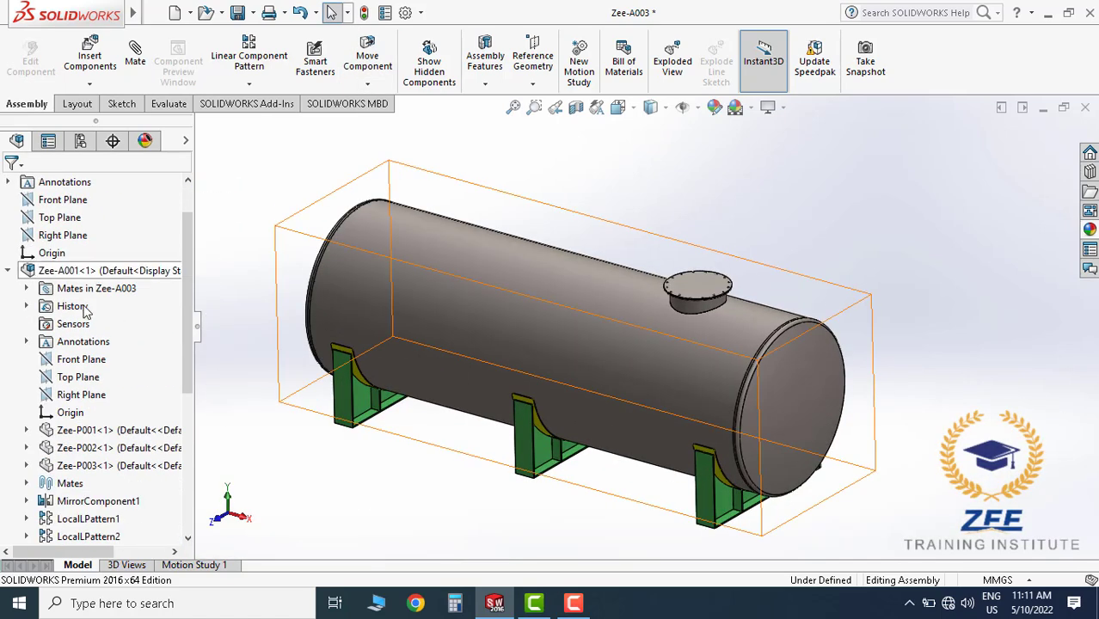
click(78, 377)
scroll(617, 261, down, 5)
ctrl+click(617, 261)
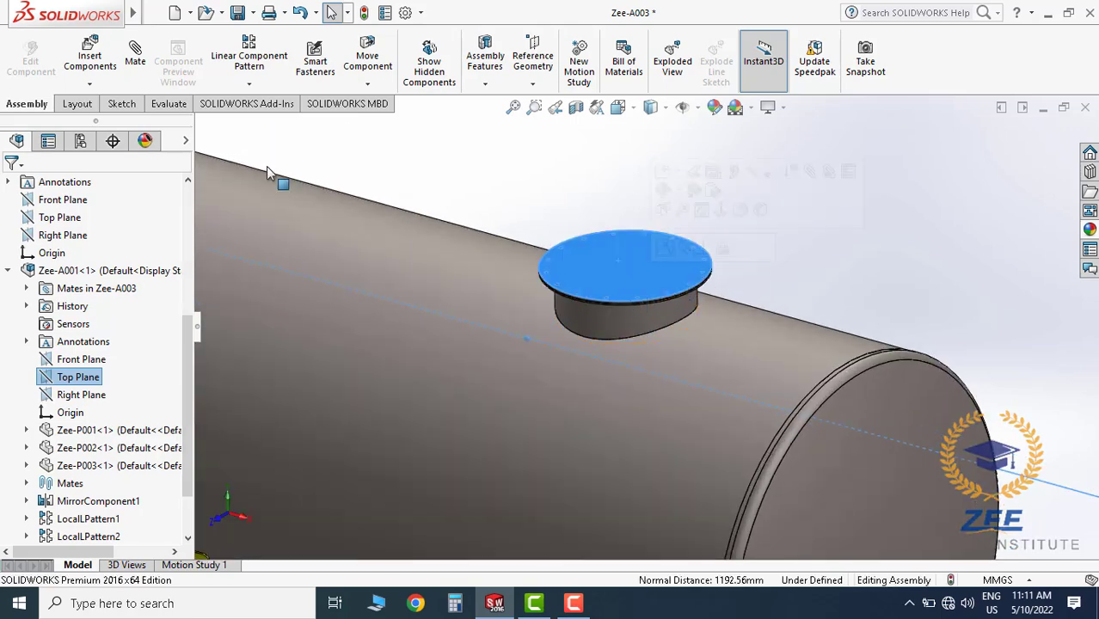
click(136, 59)
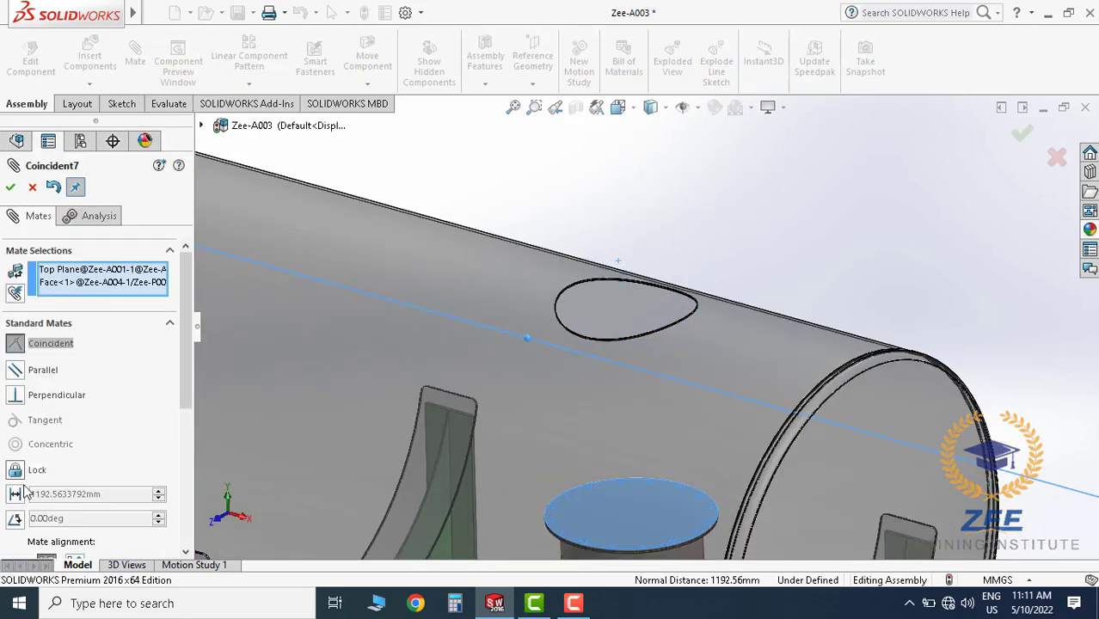
click(15, 494)
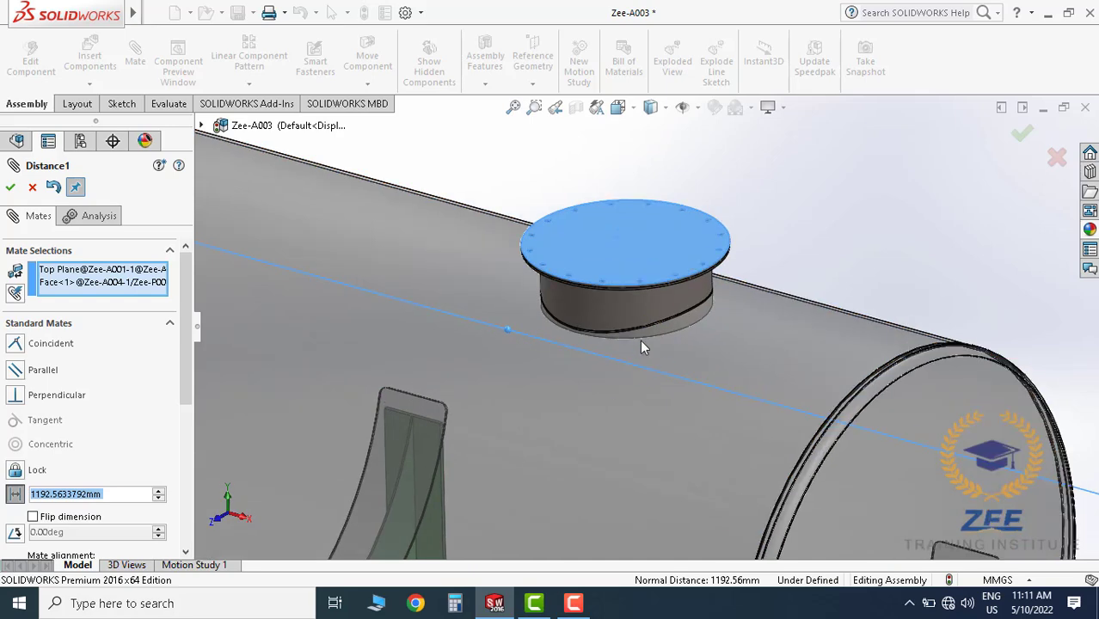
mouse_move(639, 340)
middle_down()
mouse_move(655, 305)
mouse_move(638, 337)
middle_up()
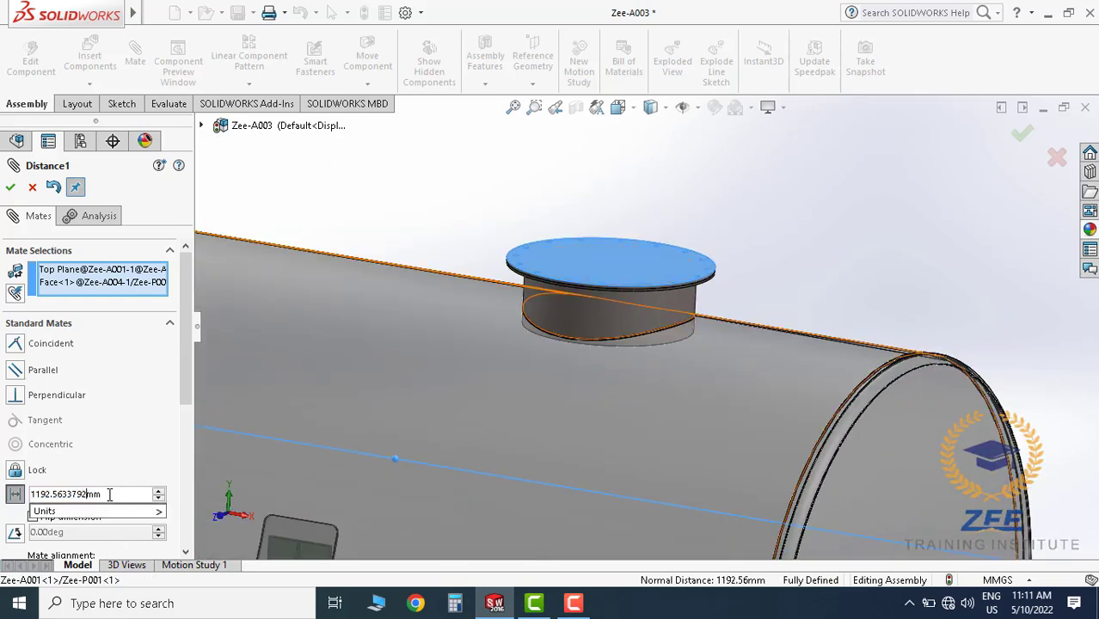
Set the mate distance to 1200 mm, check the neck at the shell opening, and accept the mate
drag(110, 495, 3, 495)
right_click(31, 478)
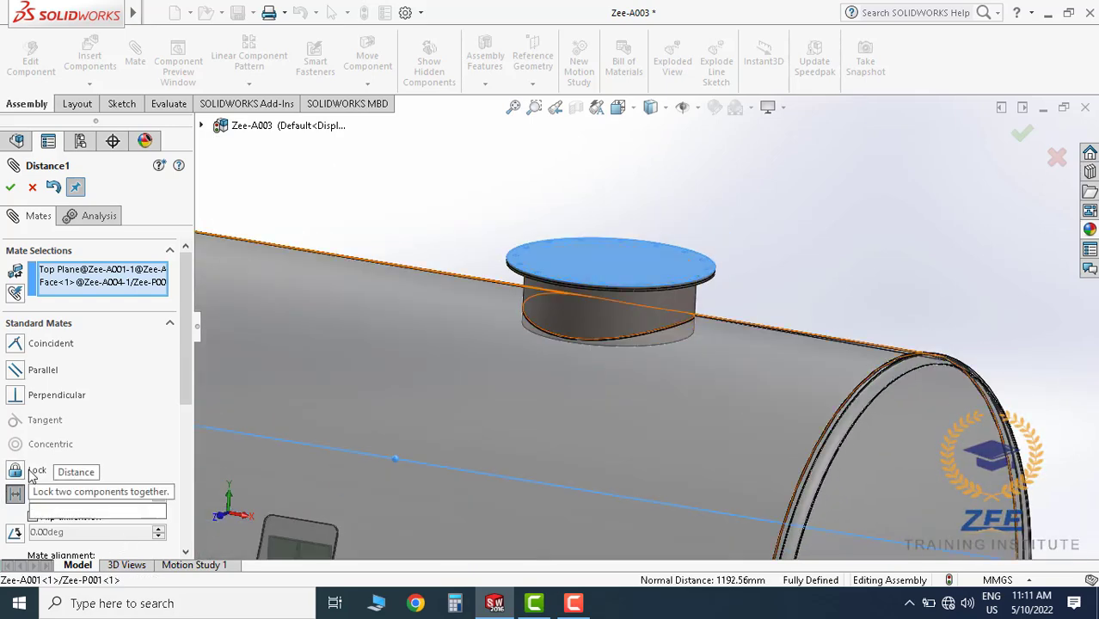
text(1200)
key(Return)
scroll(565, 355, down, 10)
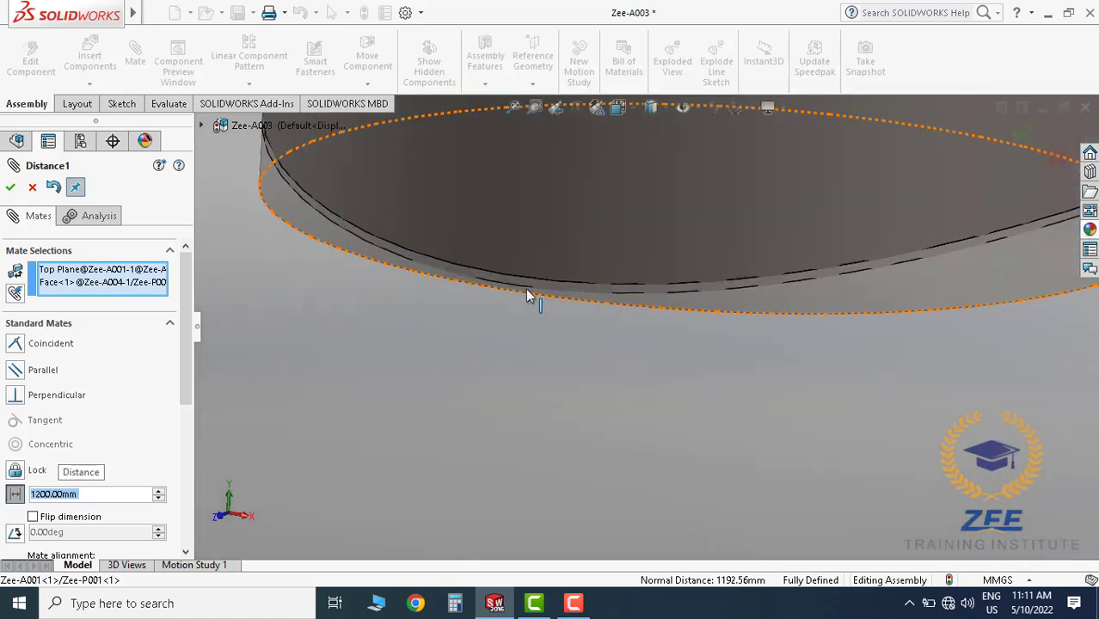
scroll(528, 296, down, 3)
scroll(530, 296, up, 8)
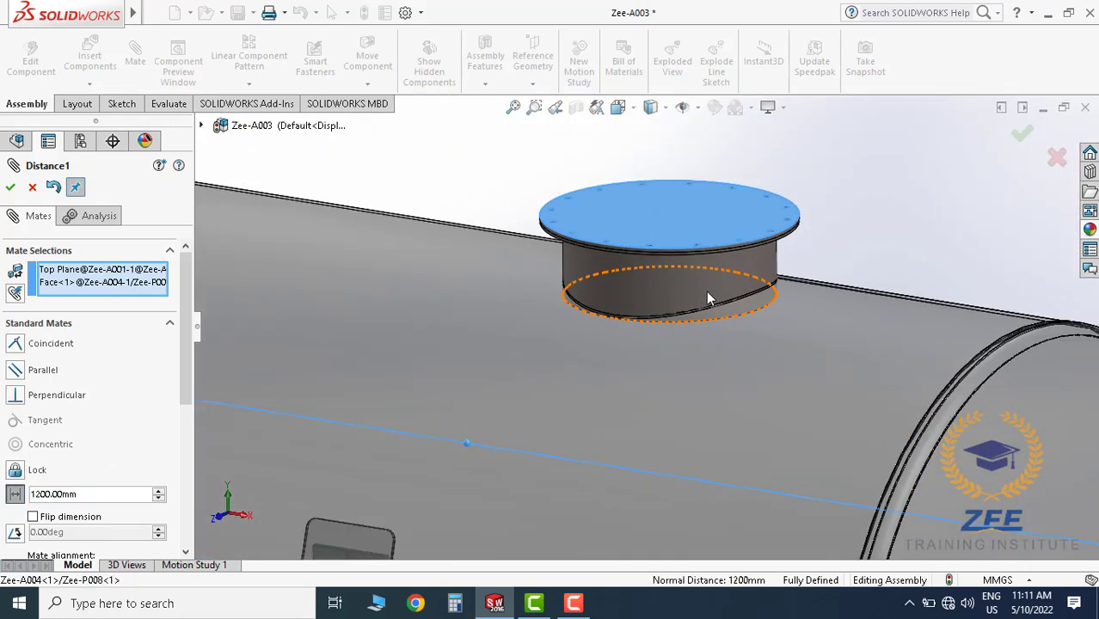
scroll(631, 330, up, 3)
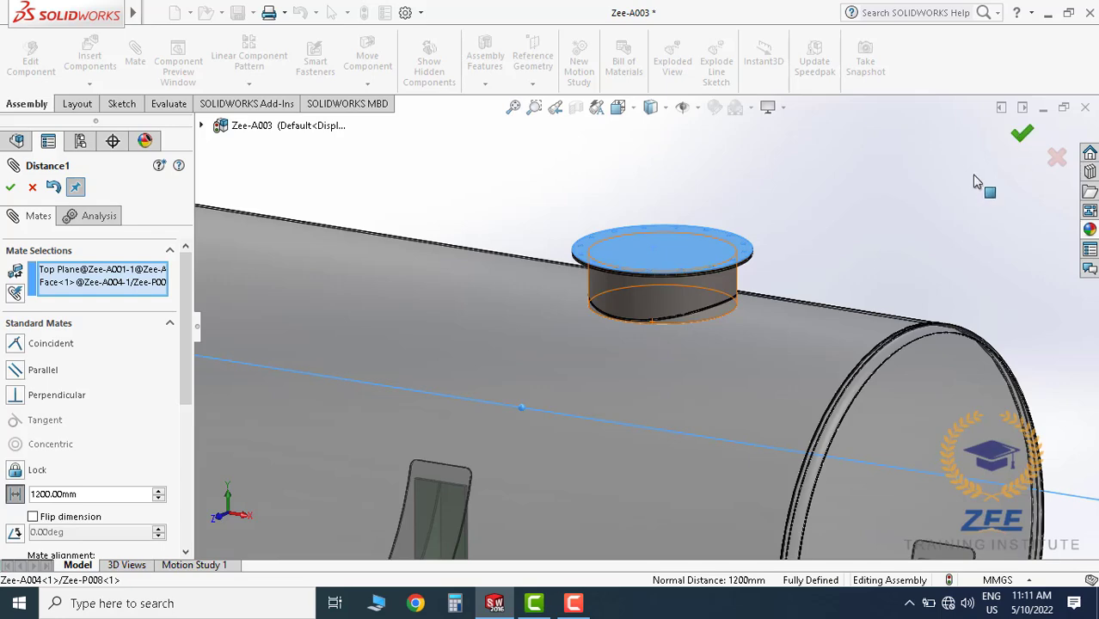
click(1022, 132)
scroll(782, 246, up, 4)
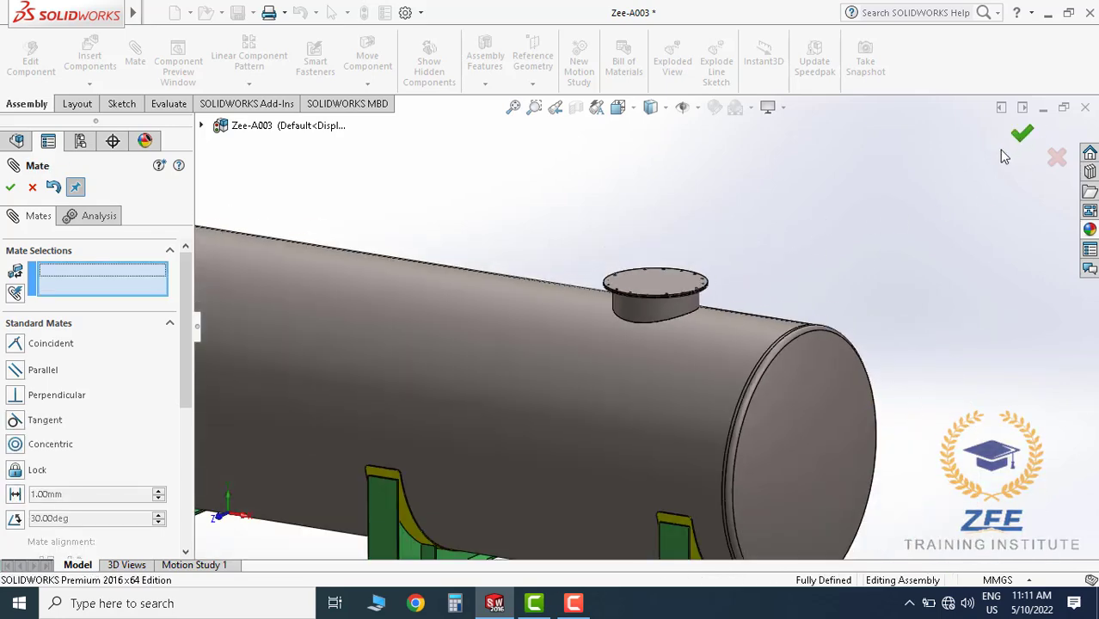
click(1015, 137)
Examine the tank with the mounted manhole in the front, right and isometric views
scroll(585, 374, up, 5)
scroll(584, 374, down, 4)
mouse_move(586, 374)
middle_down()
mouse_move(679, 336)
mouse_move(625, 354)
mouse_move(661, 339)
mouse_move(632, 328)
mouse_move(650, 307)
mouse_move(589, 368)
mouse_move(606, 376)
middle_up()
click(651, 106)
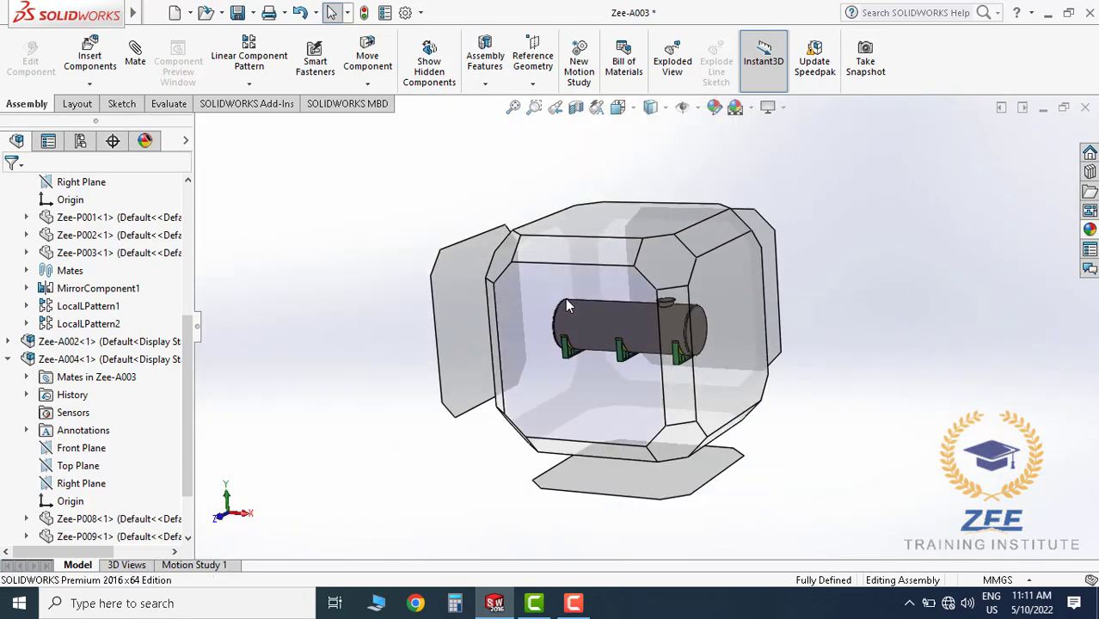
click(566, 305)
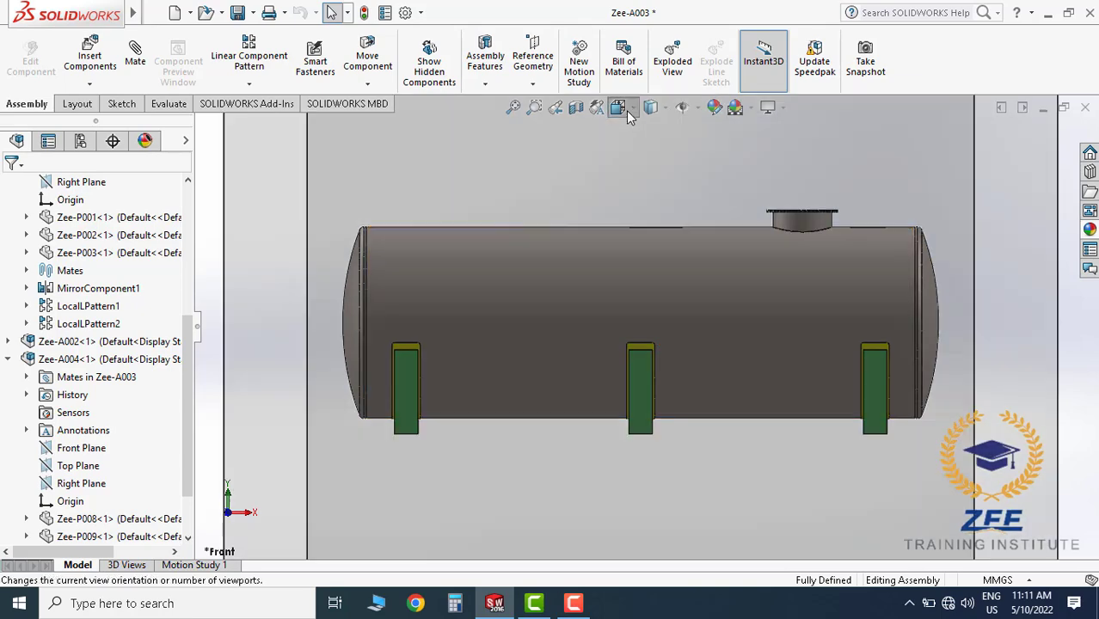
click(651, 106)
click(778, 306)
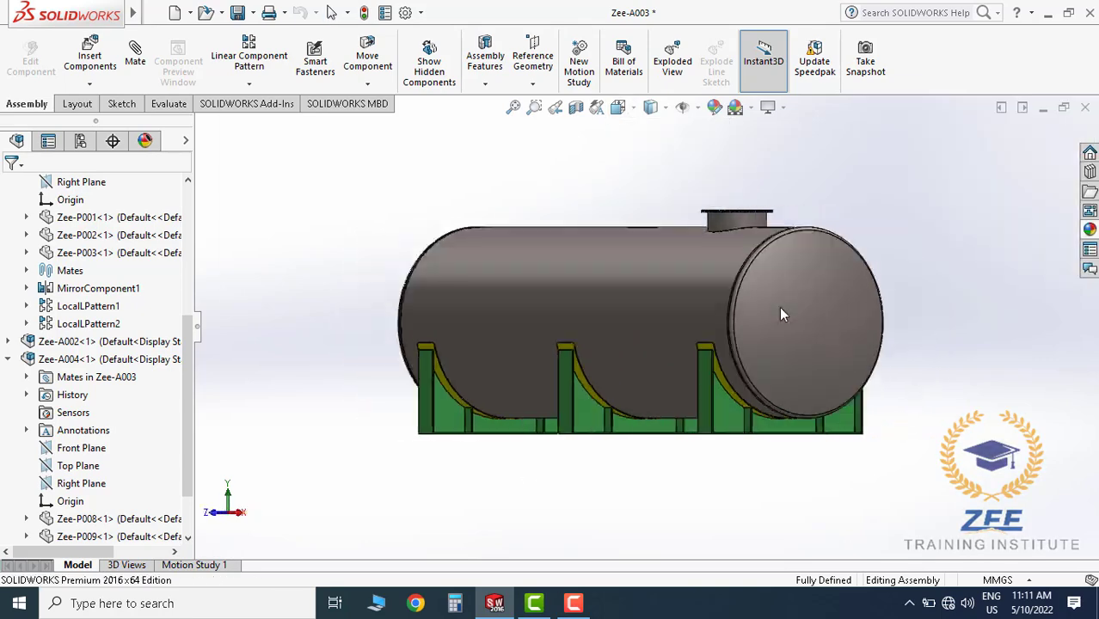
click(617, 106)
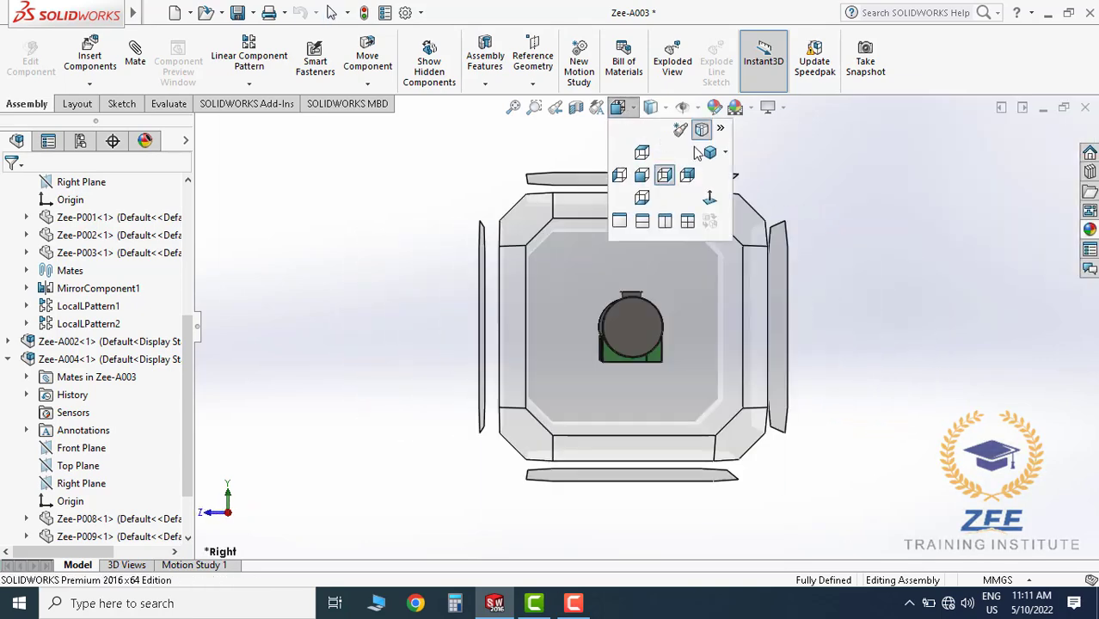
click(708, 152)
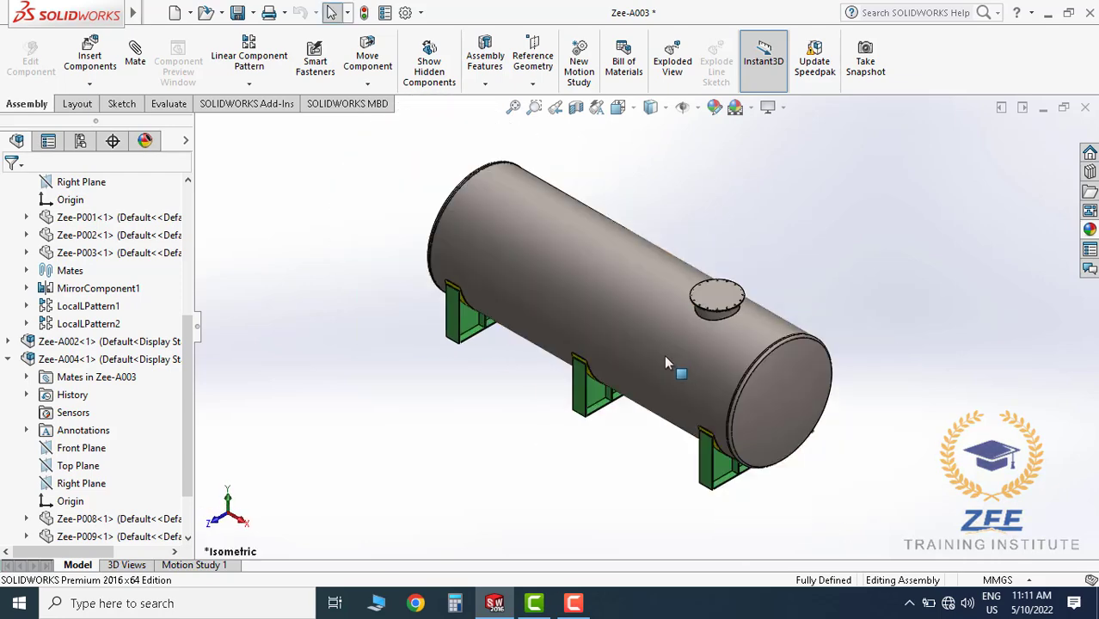
scroll(663, 355, down, 1)
middle_drag(663, 355, 660, 298)
Save the Zee-A003 assembly and create a new part document
click(239, 14)
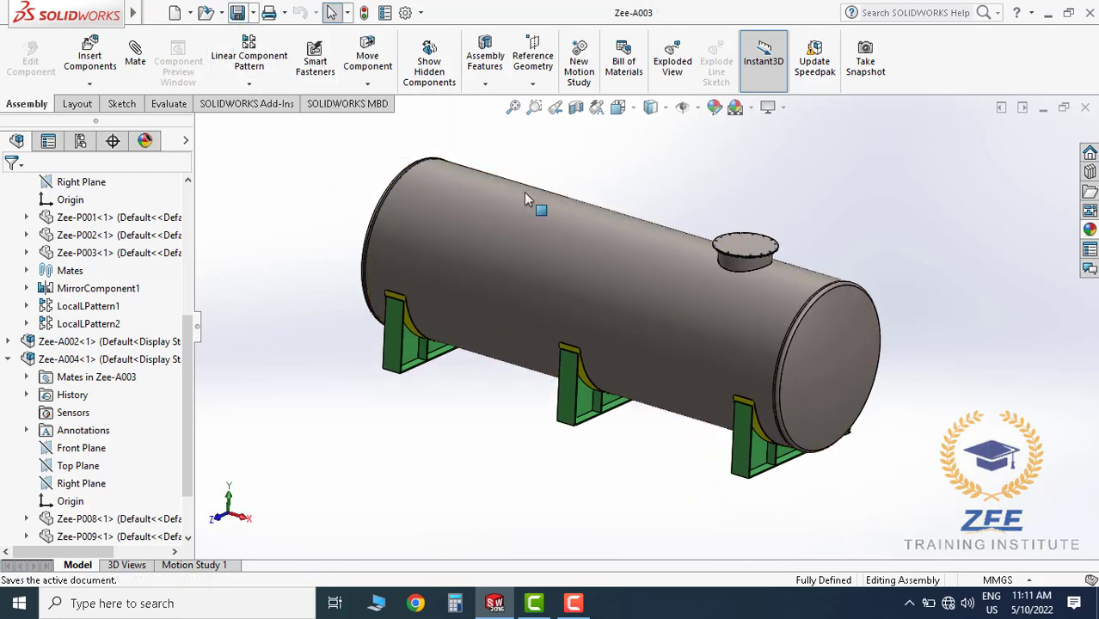
middle_drag(586, 255, 595, 272)
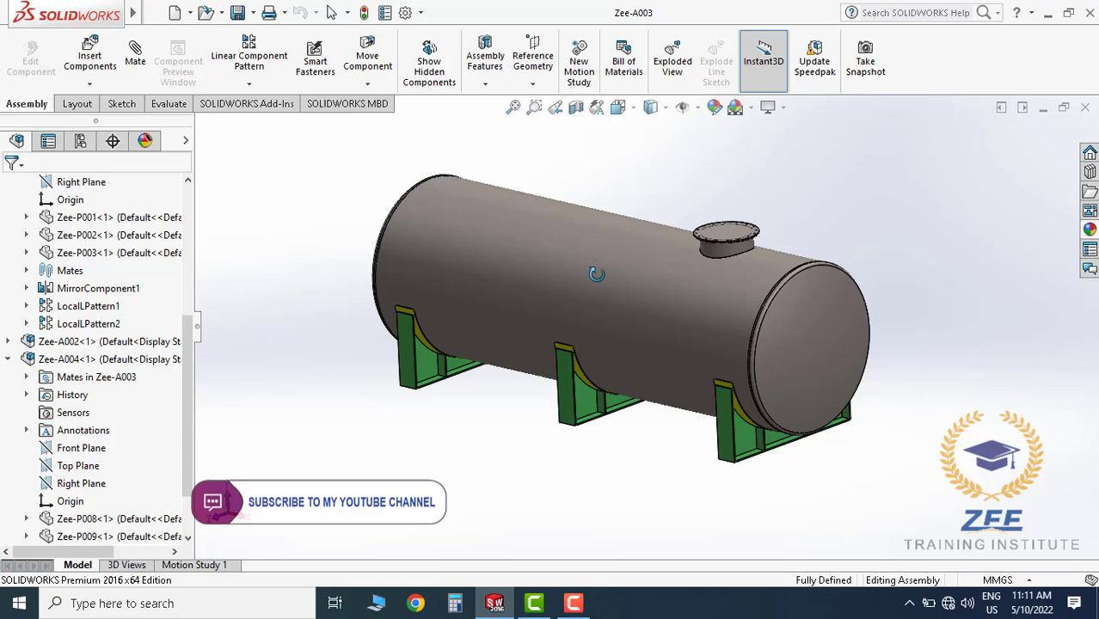
click(190, 13)
click(201, 32)
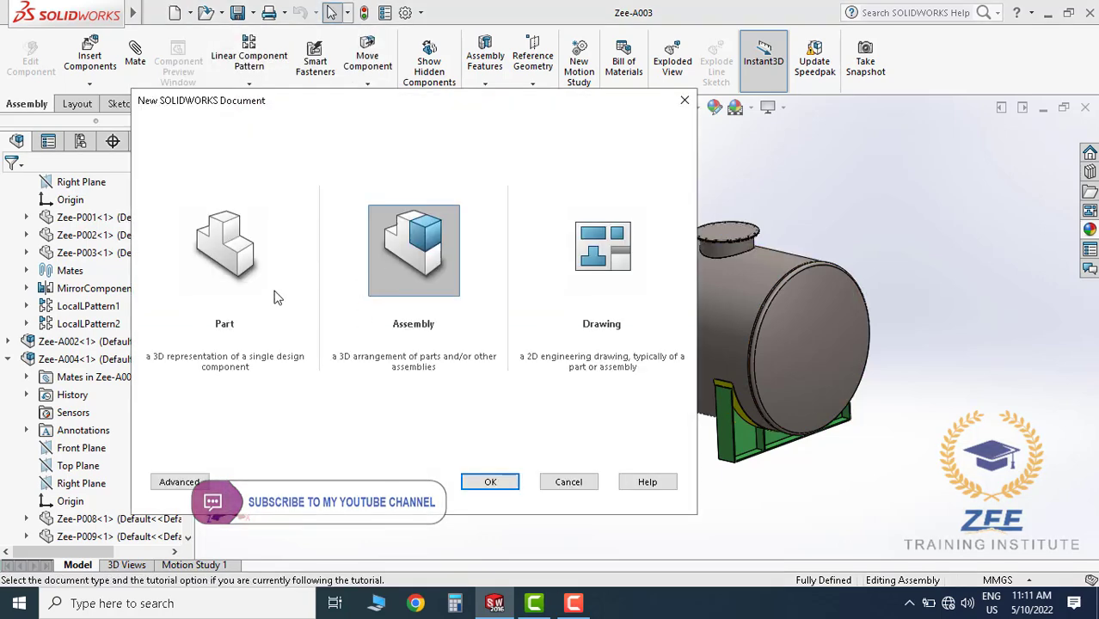
click(488, 481)
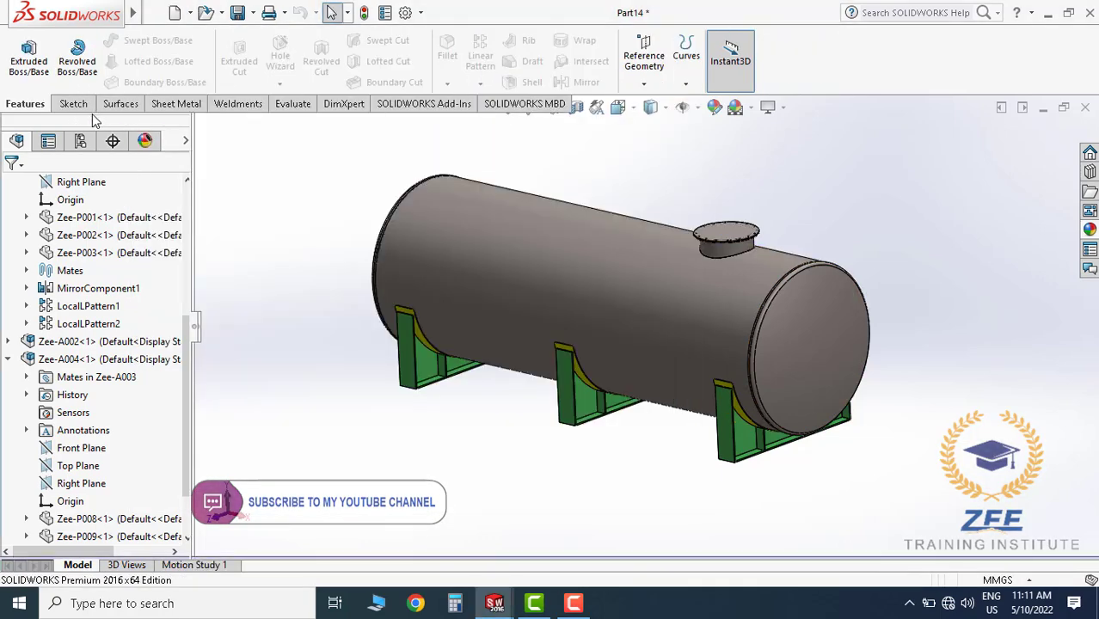
Start a sketch on the Front Plane and draw a circle about 104 mm in diameter centred on the origin
click(22, 49)
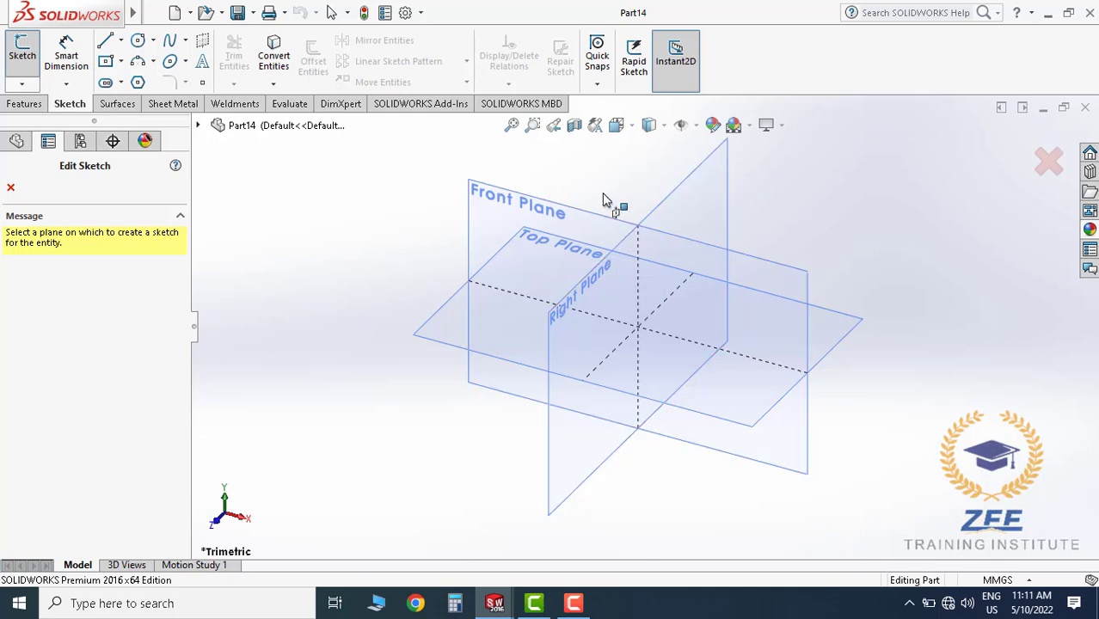
click(553, 201)
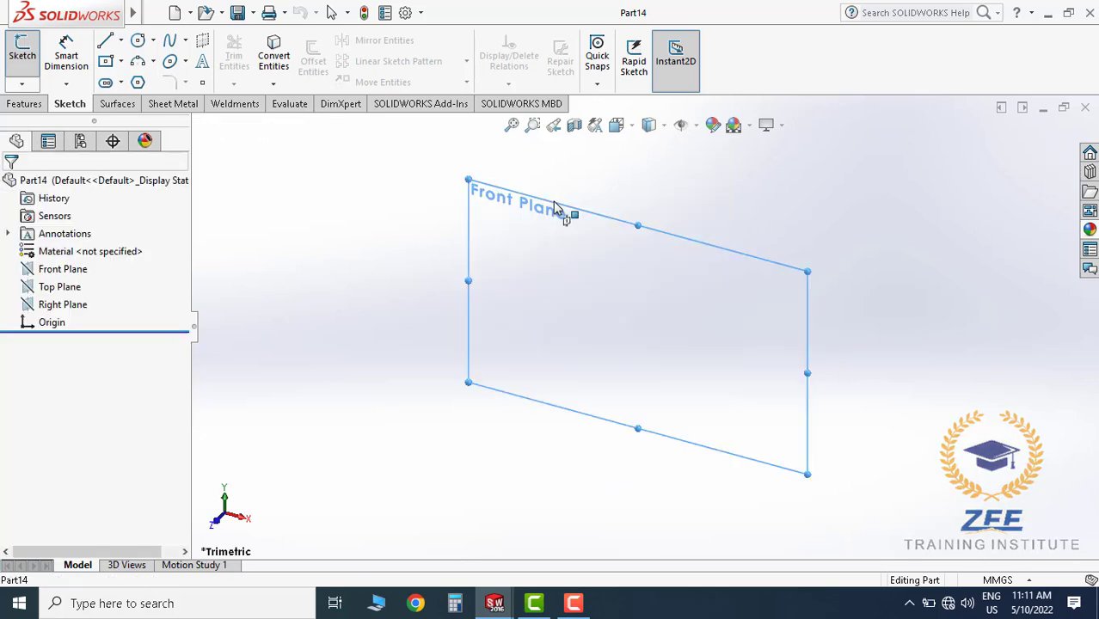
click(137, 41)
click(647, 328)
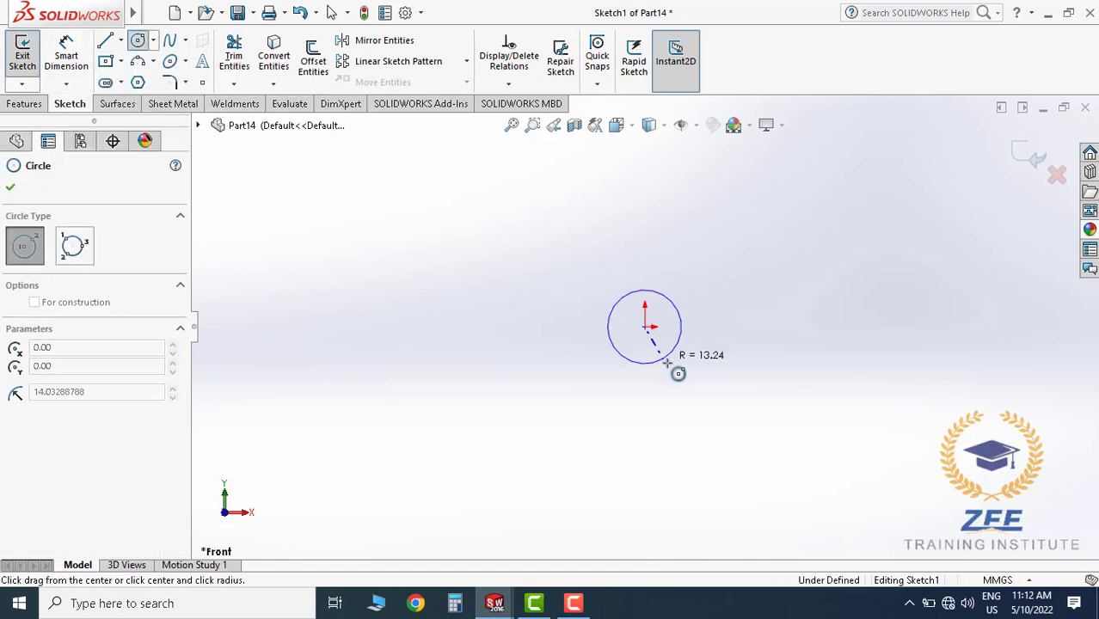
click(766, 399)
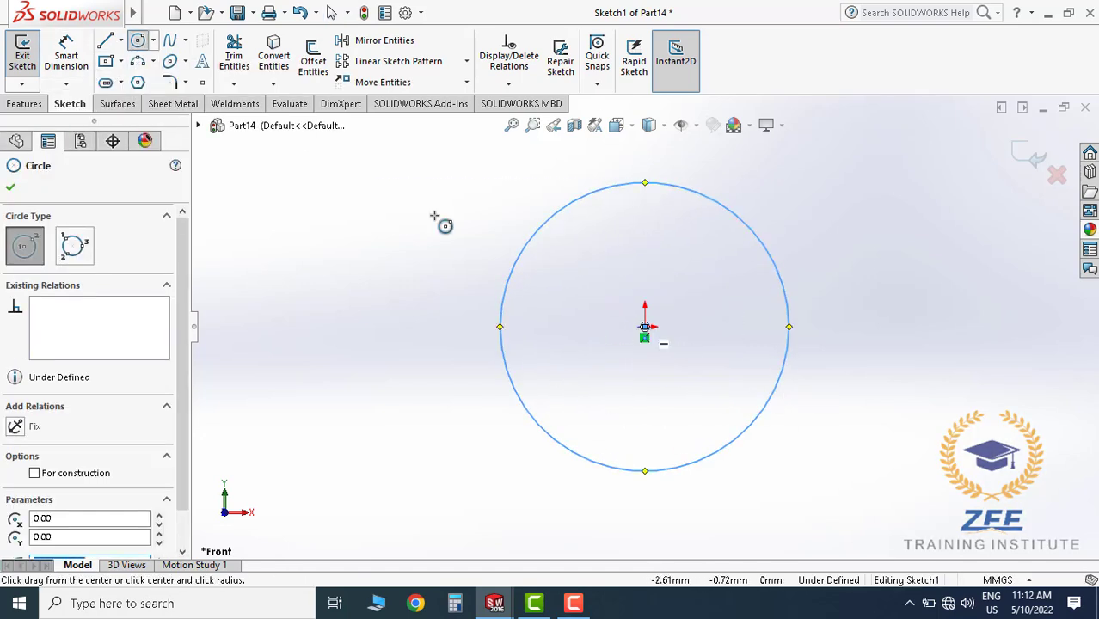
Dimension the circle's diameter as 1018 mm
click(67, 53)
click(710, 248)
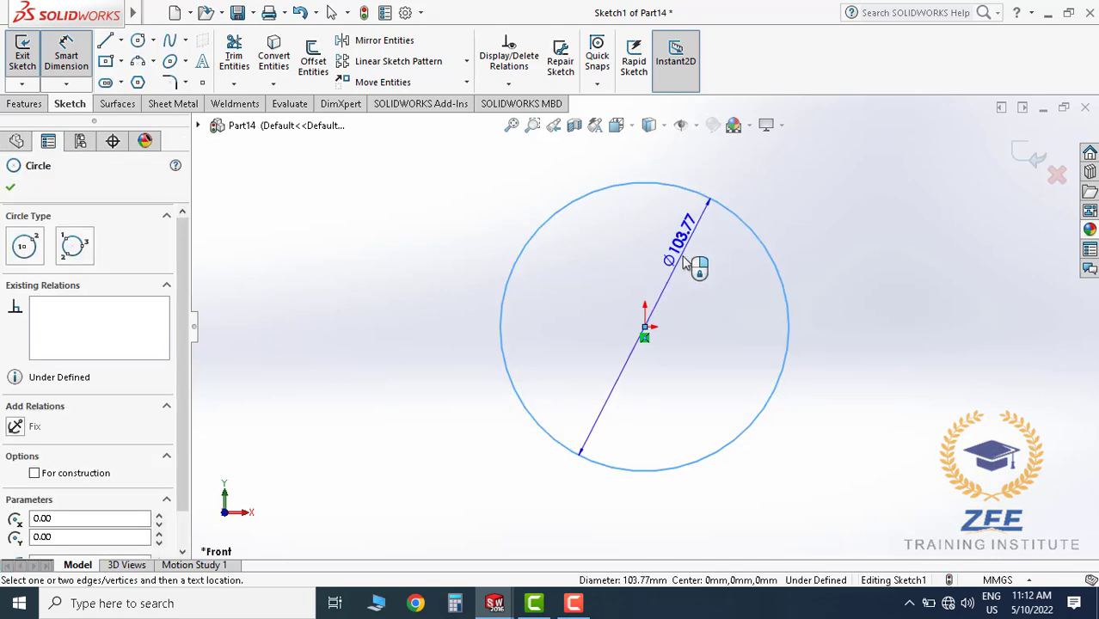
click(686, 250)
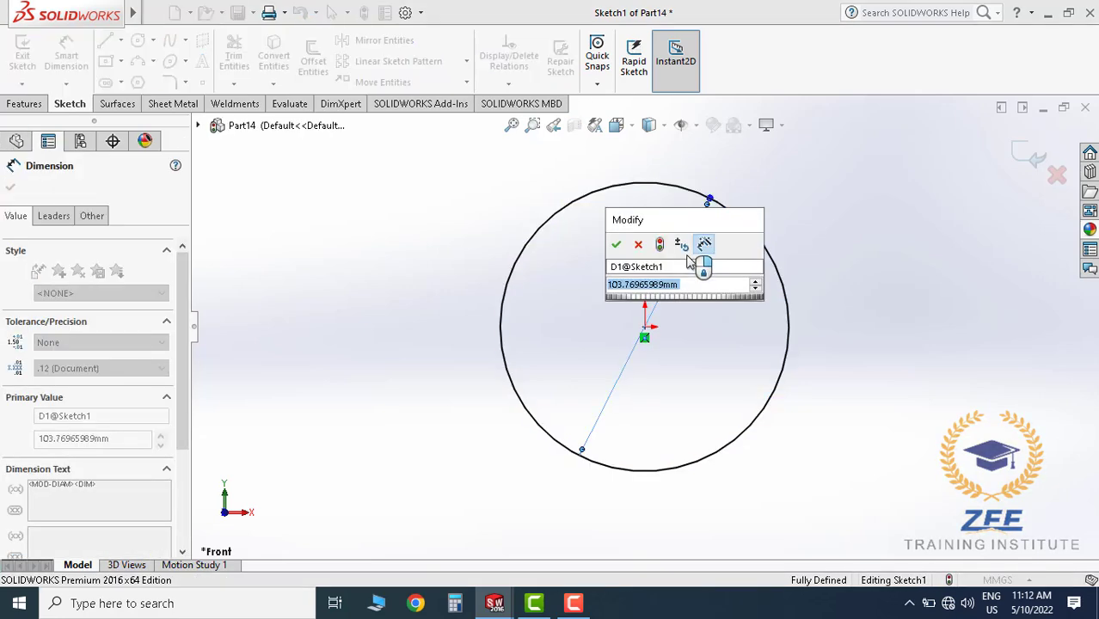
text(1018)
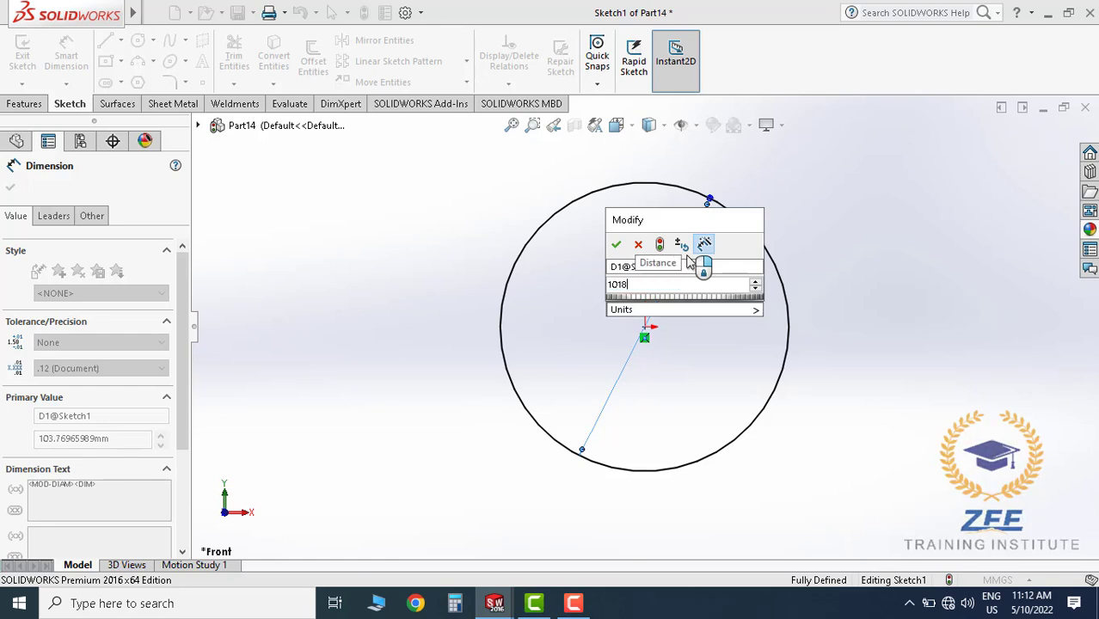
key(Return)
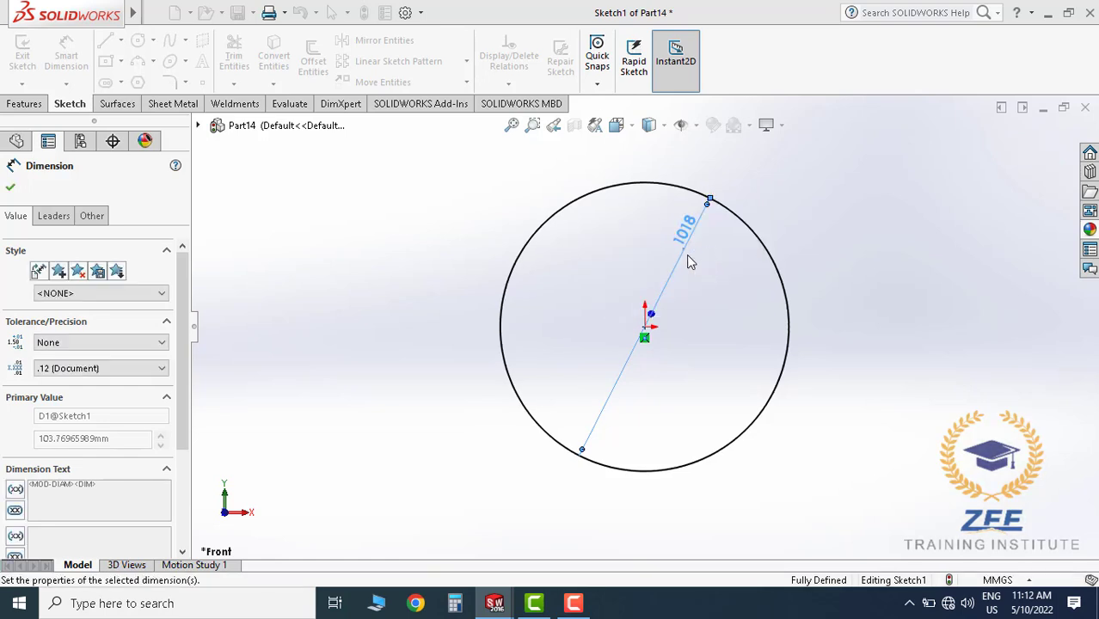
key(Escape)
scroll(609, 308, down, 2)
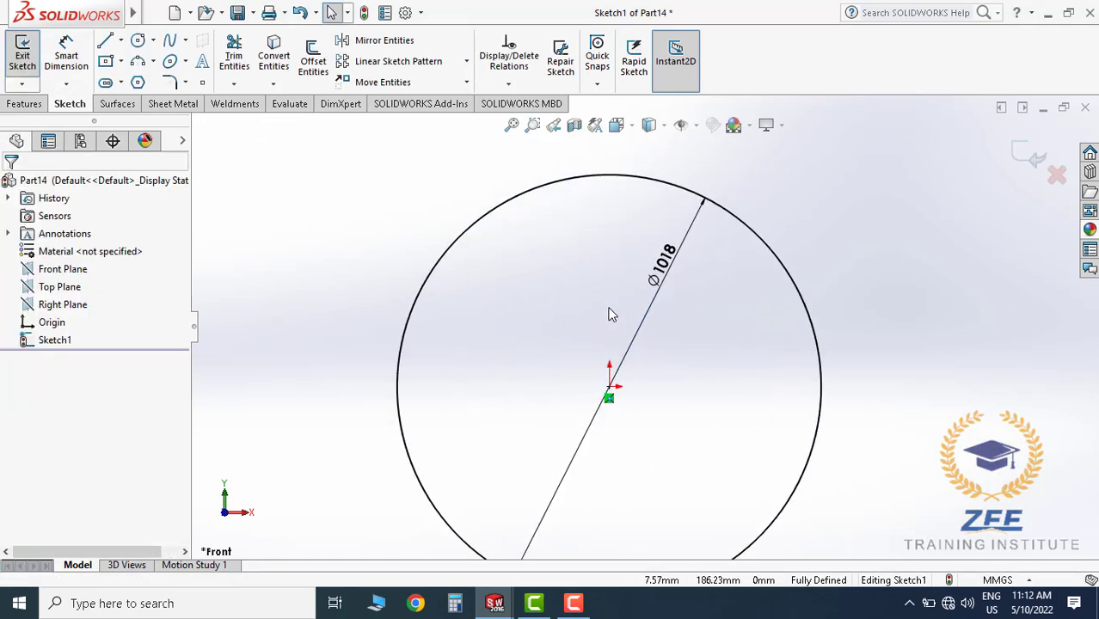
Draw a vertical centerline from the origin to the top of the circle
click(120, 40)
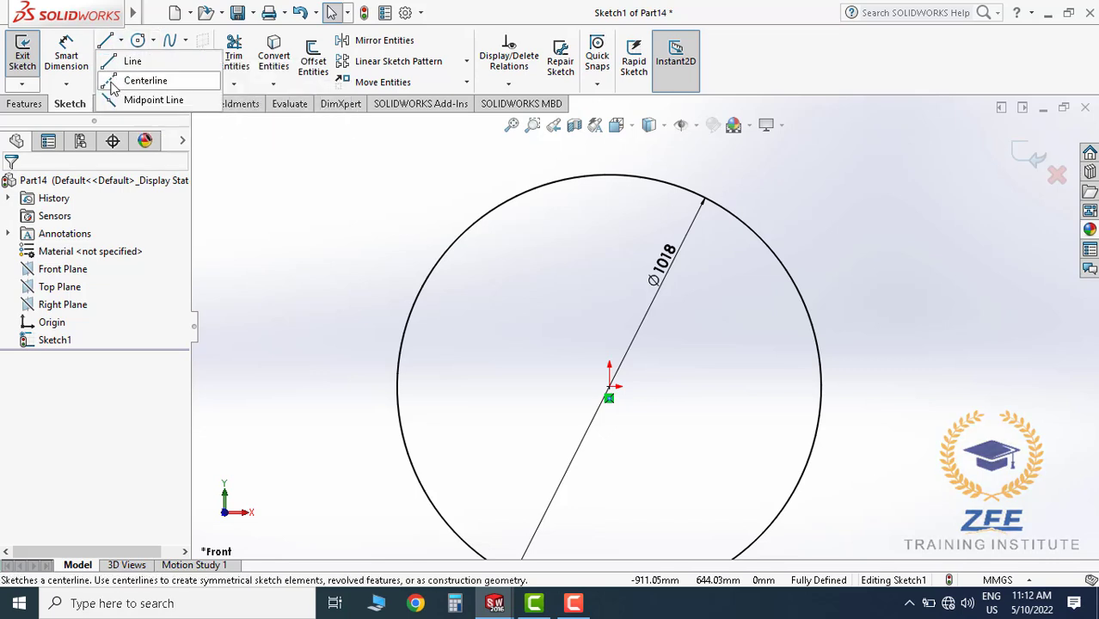
click(145, 80)
click(608, 391)
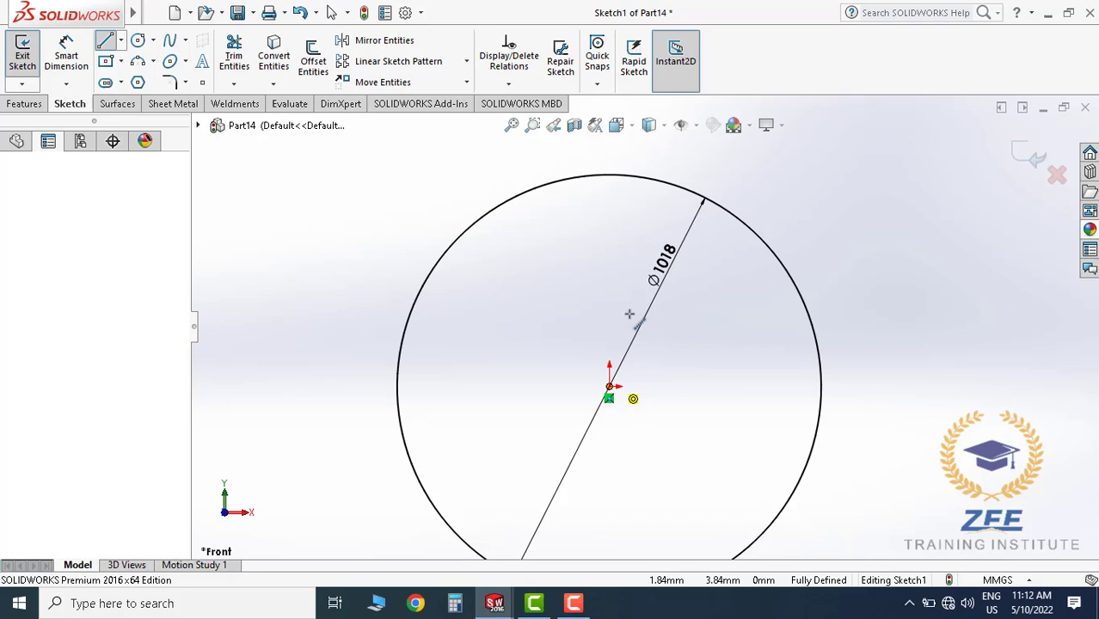
click(609, 175)
key(Escape)
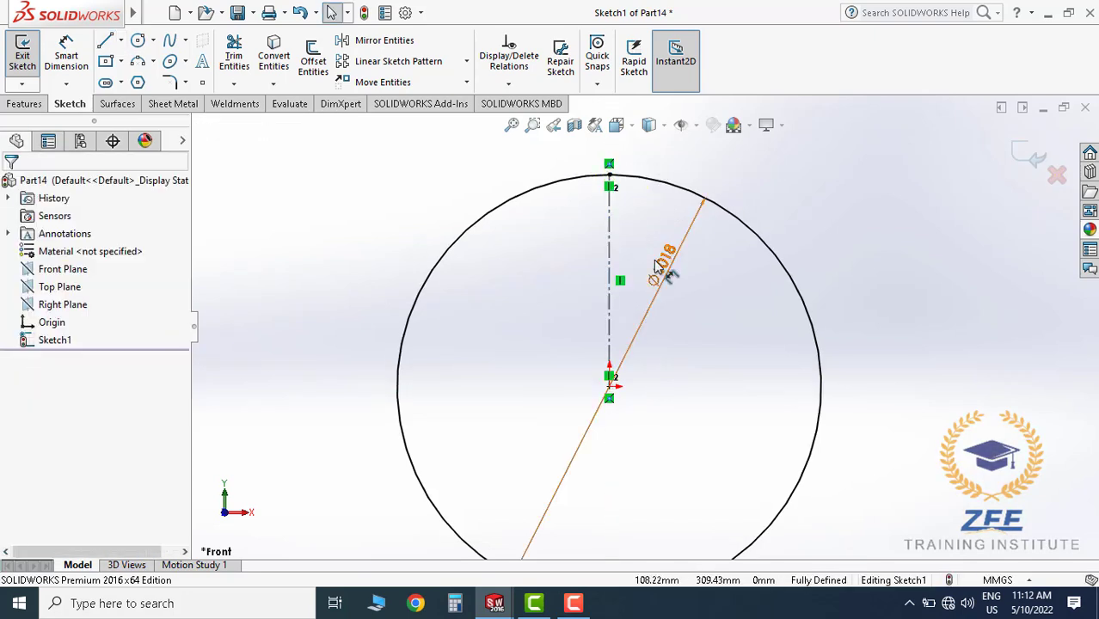
Offset the centerline 250/2 mm to its right and move the offset dimension up between the two lines
scroll(658, 267, down, 2)
click(313, 60)
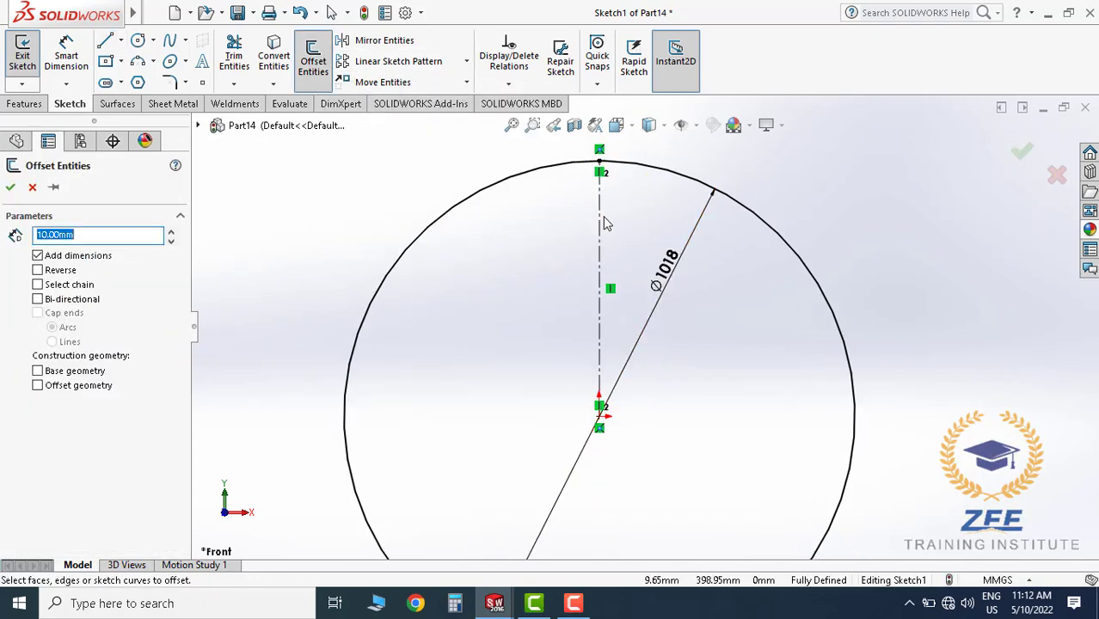
click(607, 183)
scroll(611, 172, down, 2)
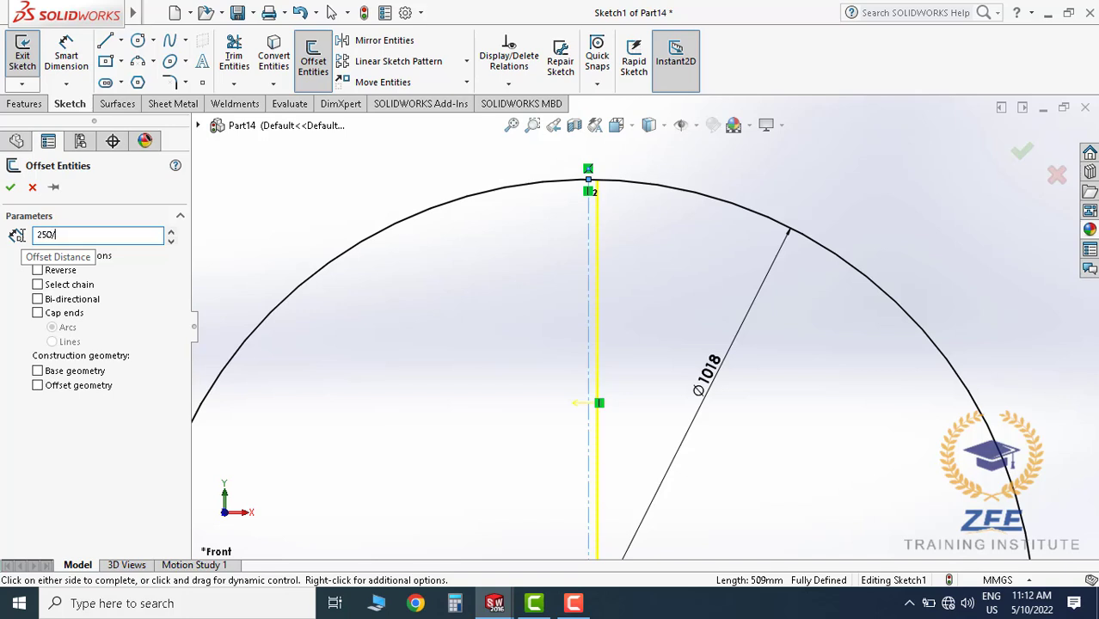
scroll(478, 246, up, 1)
scroll(553, 269, down, 1)
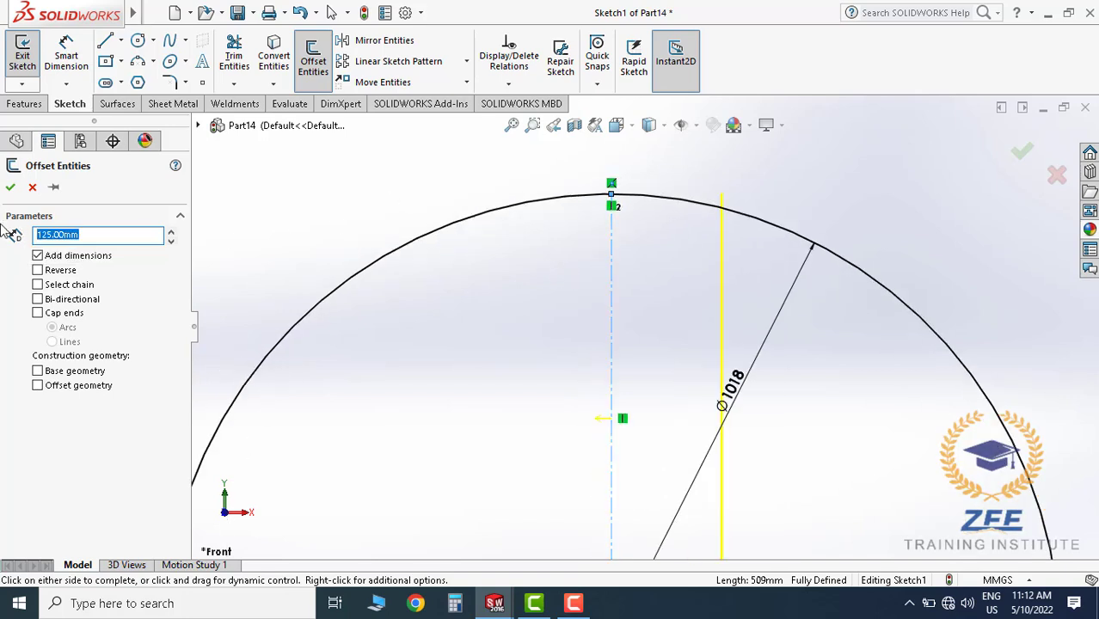
click(10, 189)
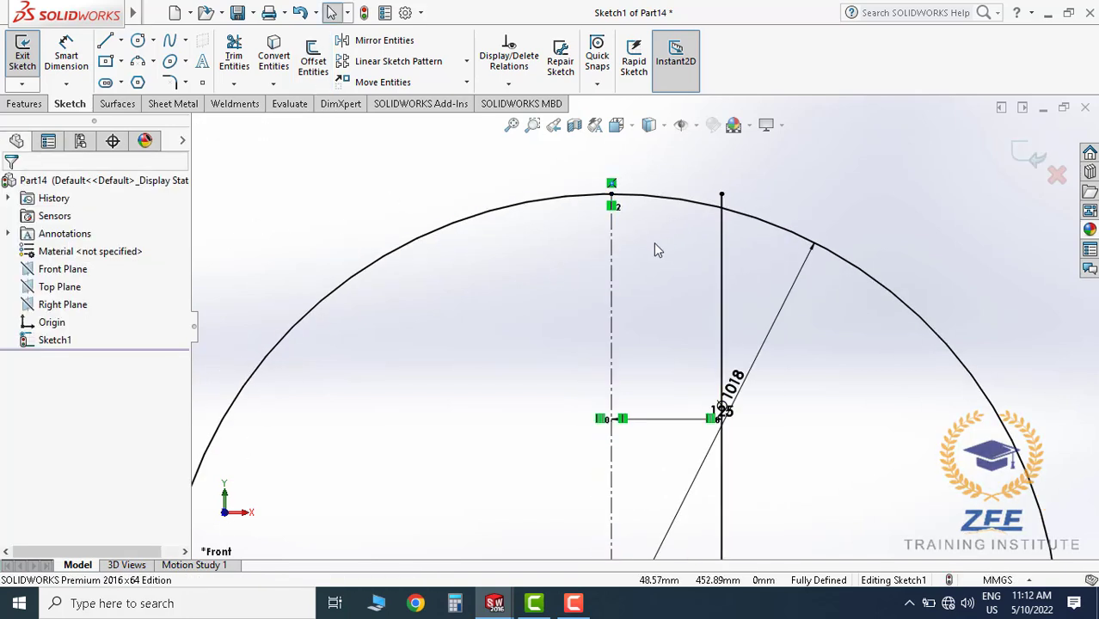
drag(729, 417, 679, 332)
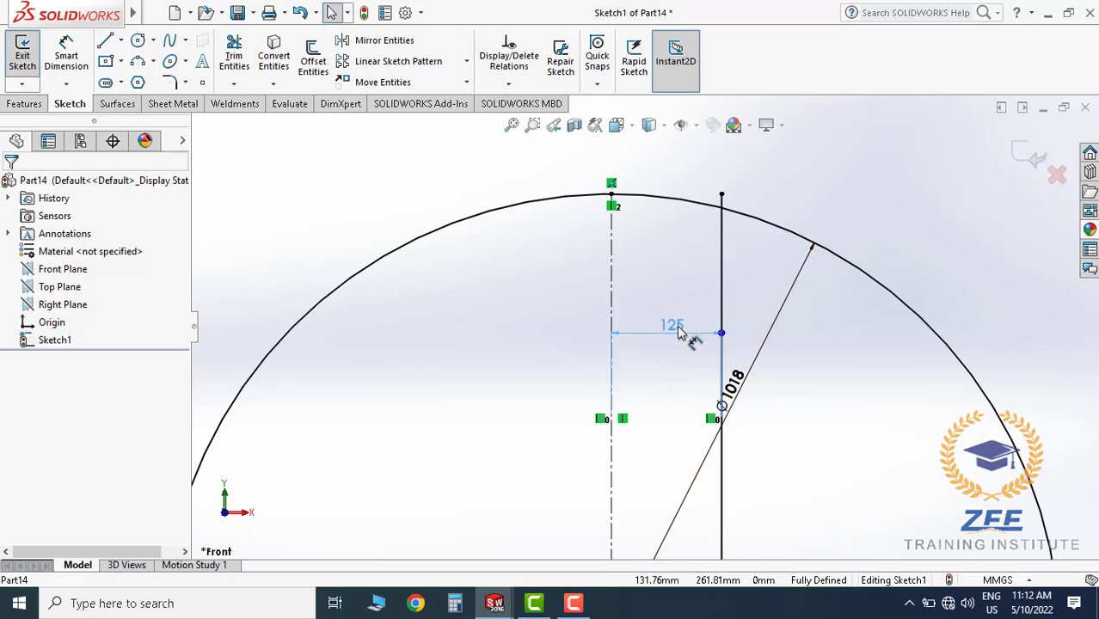
click(787, 175)
Offset the centerline 125 mm to its left side
scroll(695, 245, down, 2)
click(313, 60)
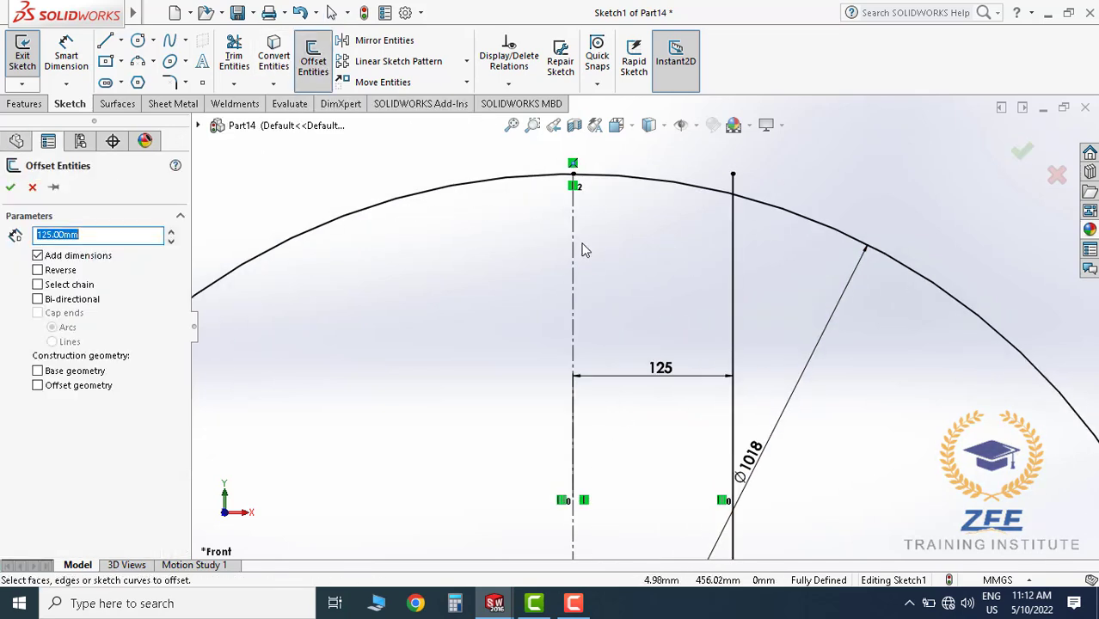
click(574, 247)
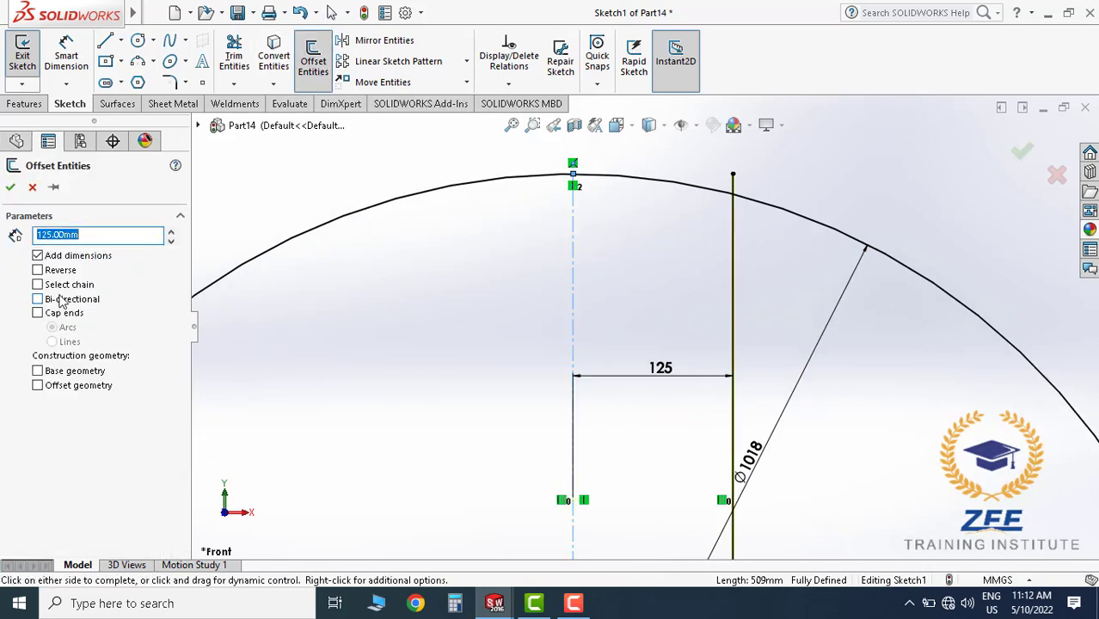
click(10, 190)
Trim the circle so only the top arc between the two offset lines is left
click(234, 55)
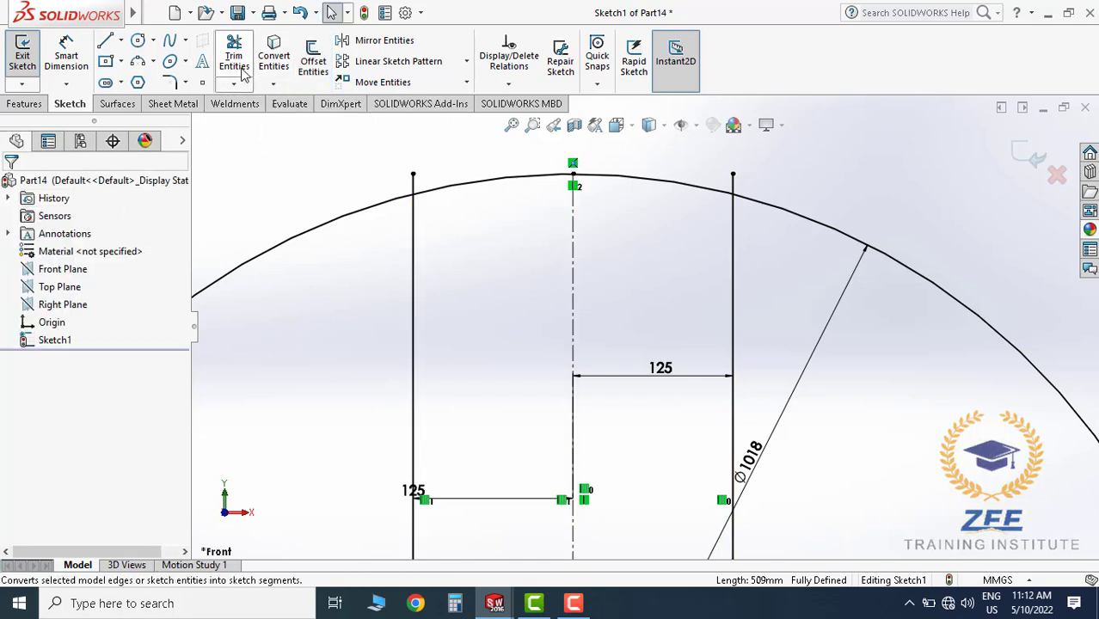
drag(344, 182, 339, 226)
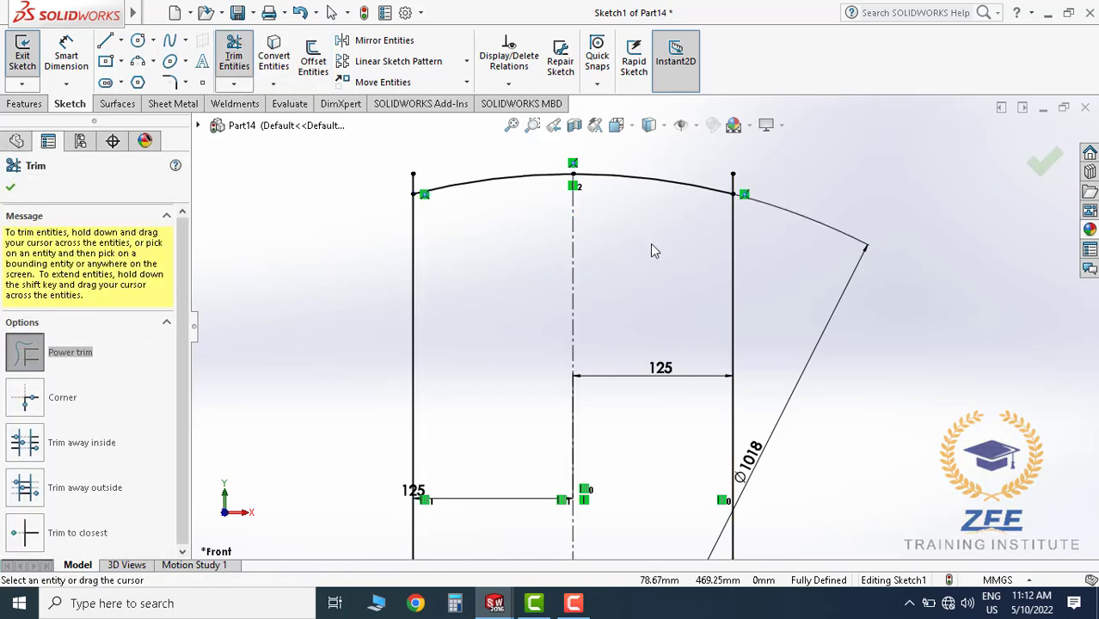
key(Escape)
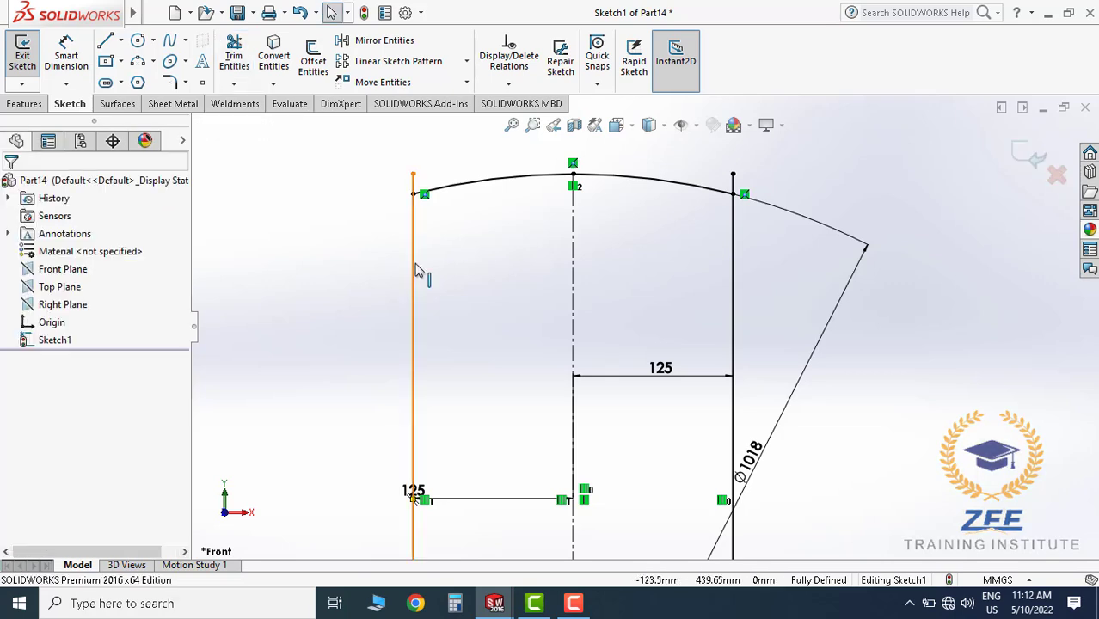
Convert both vertical offset lines to construction geometry
click(413, 272)
click(35, 442)
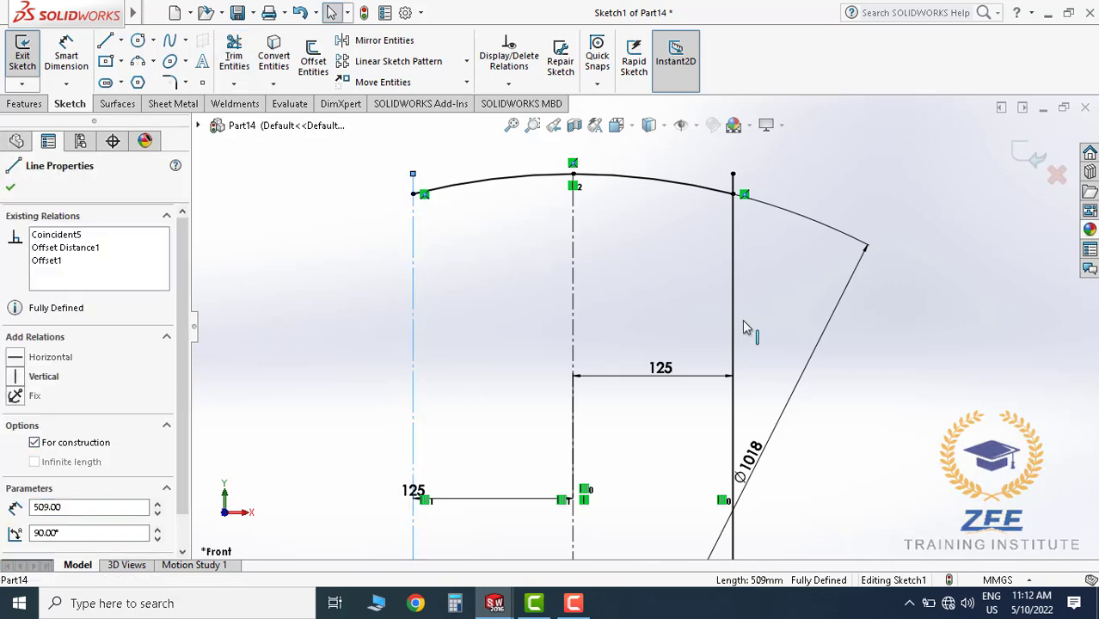
click(733, 309)
click(35, 443)
click(475, 293)
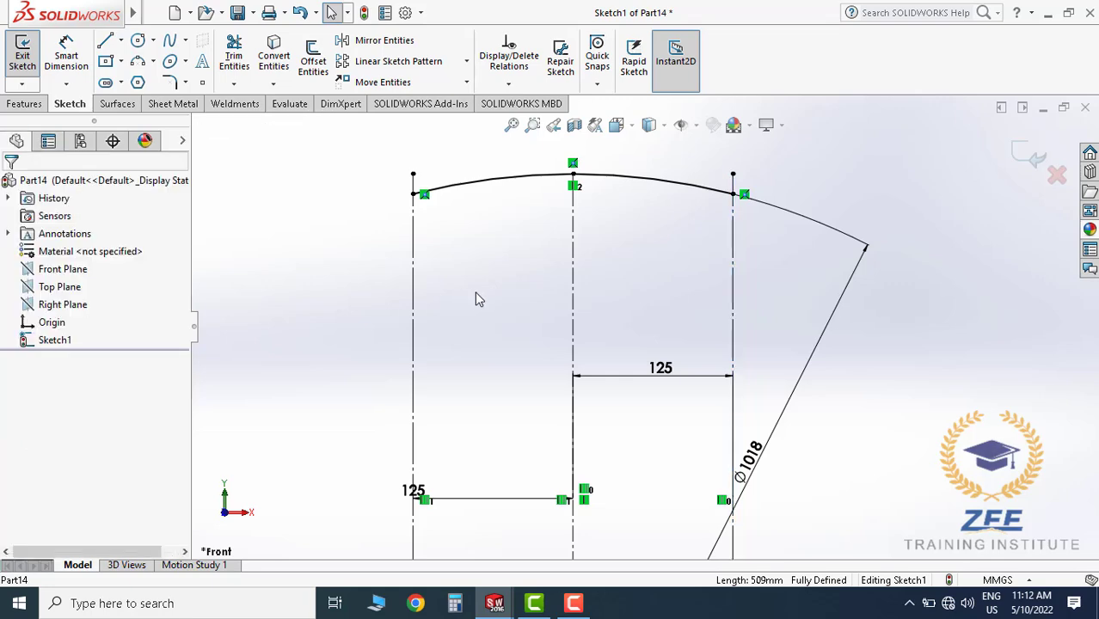
Offset the top arc 16 mm outward
scroll(603, 199, down, 2)
scroll(605, 219, up, 2)
scroll(626, 206, down, 2)
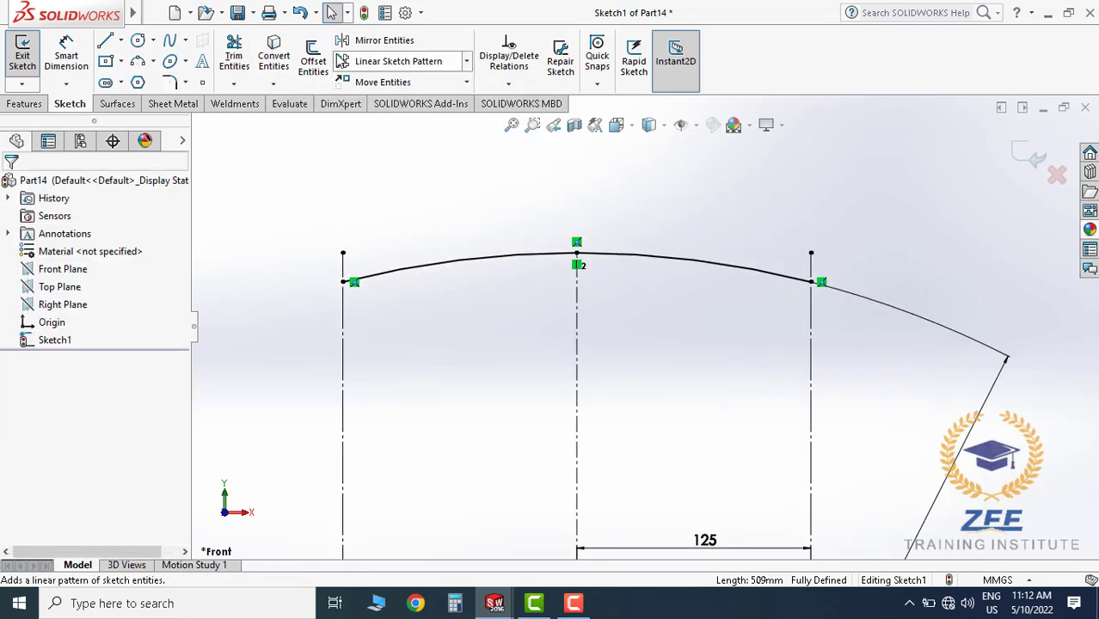
click(392, 61)
click(313, 60)
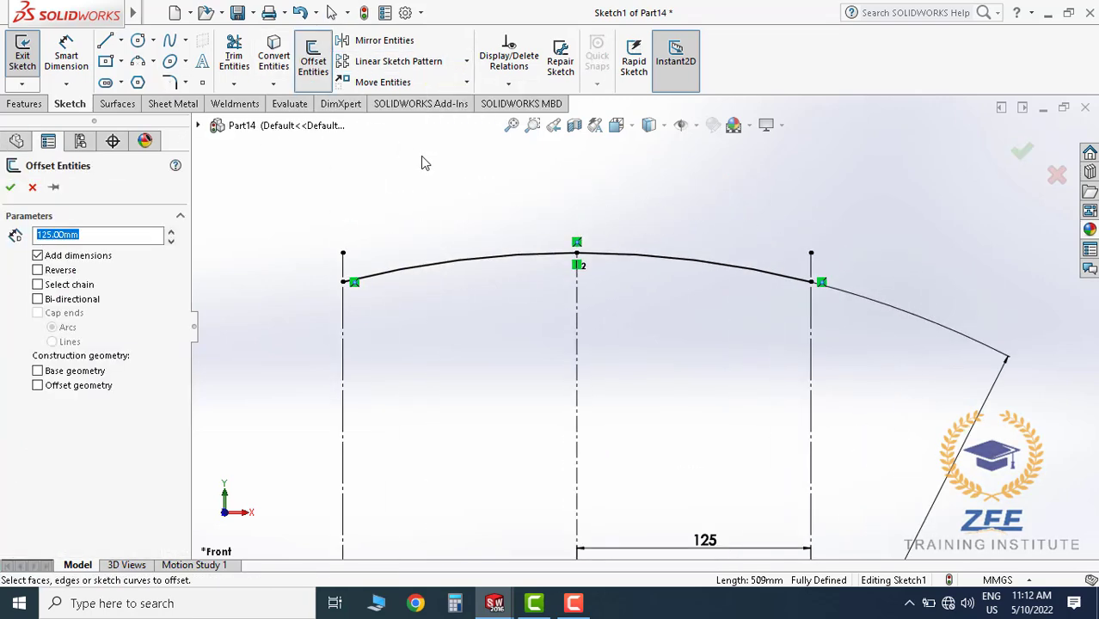
click(500, 257)
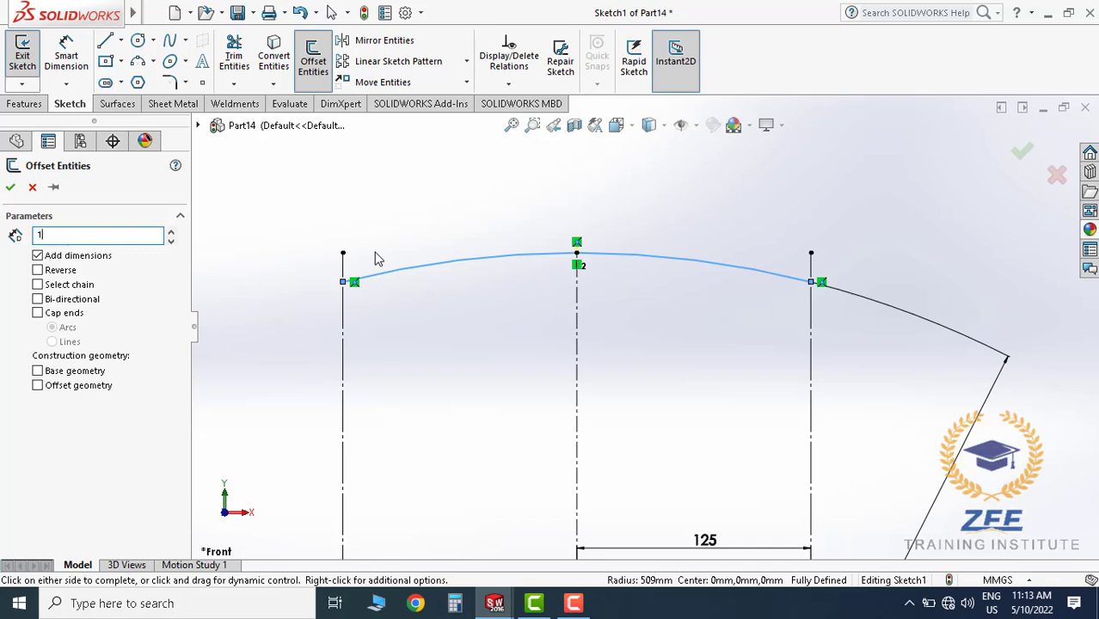
key(Return)
scroll(595, 274, down, 1)
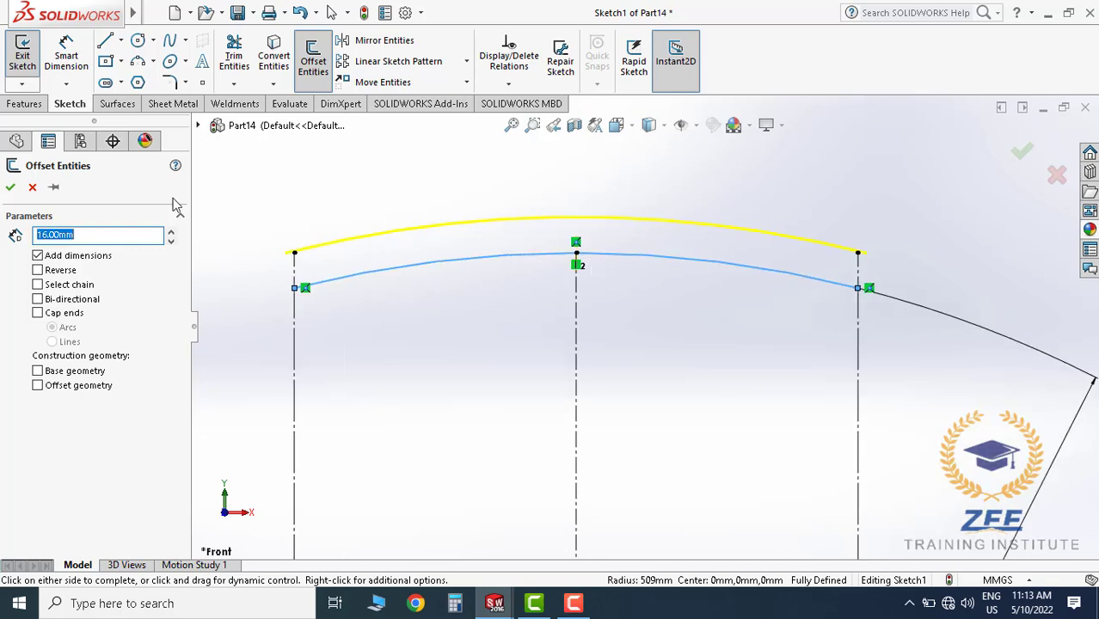
click(11, 186)
Draw a line joining the left endpoints of the outer and inner arcs
scroll(456, 309, down, 3)
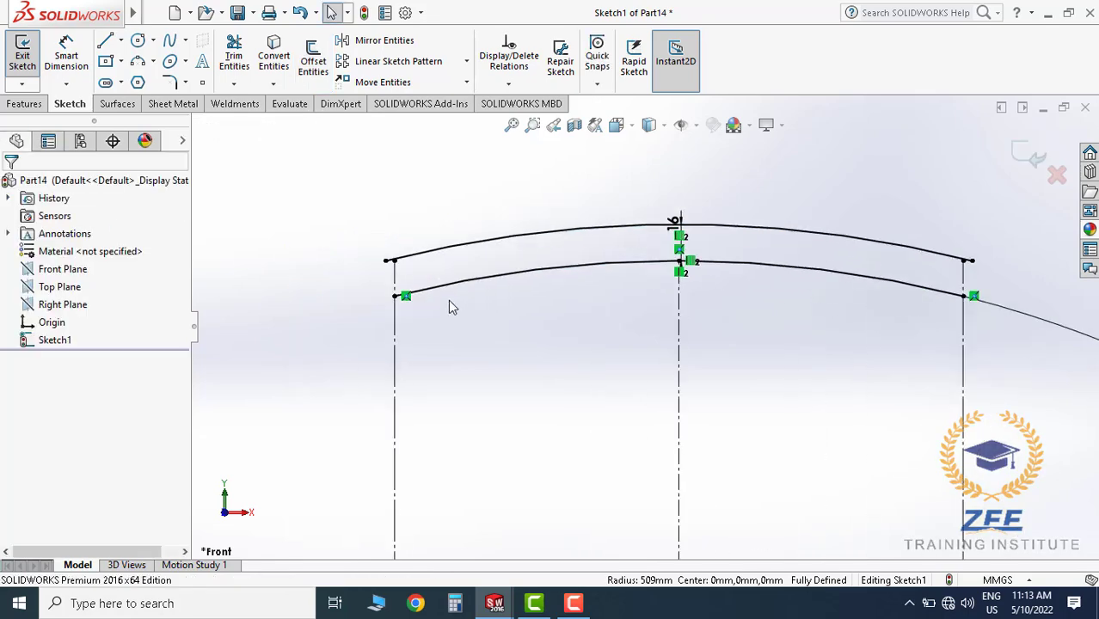
click(104, 40)
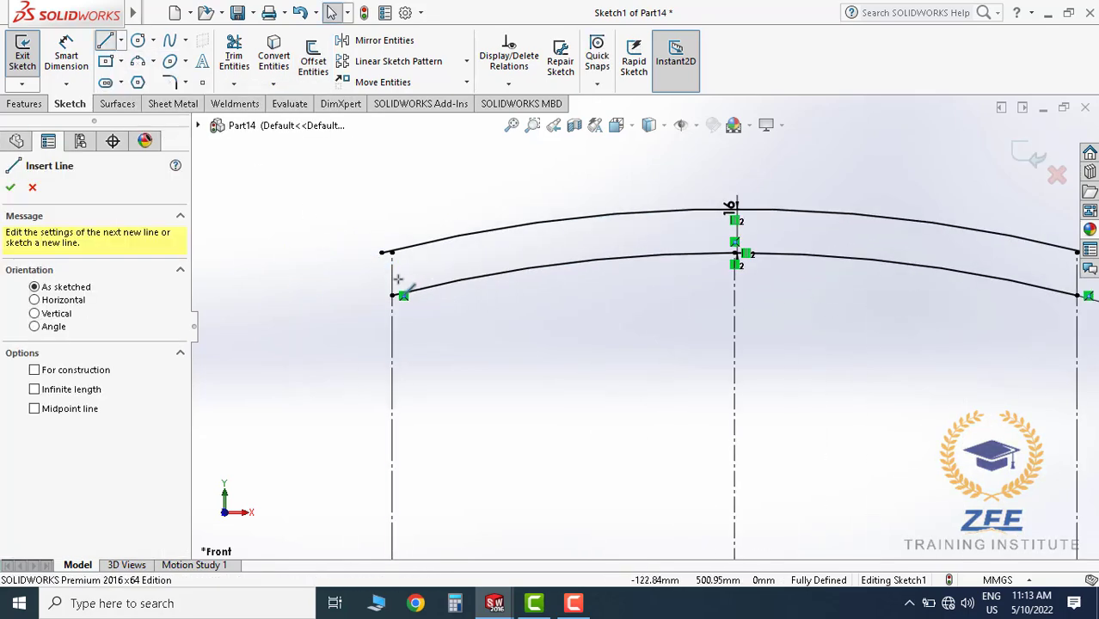
scroll(397, 267, down, 2)
click(413, 245)
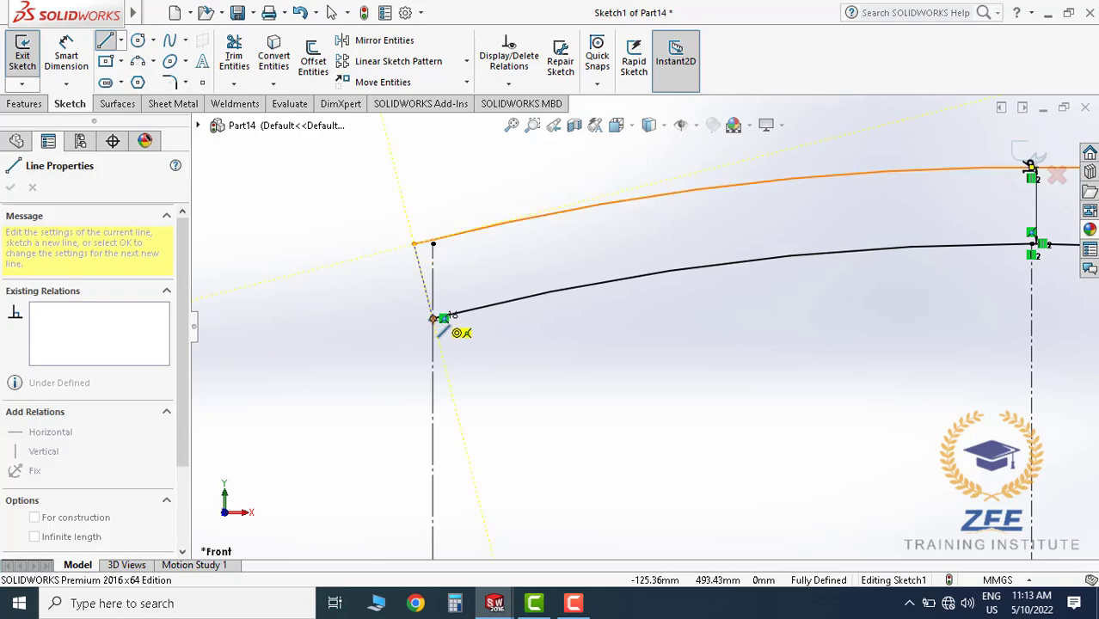
click(433, 319)
key(Escape)
key(Escape)
Close the profile with a line joining the right endpoints of the outer and inner arcs
scroll(701, 332, up, 8)
scroll(838, 321, down, 9)
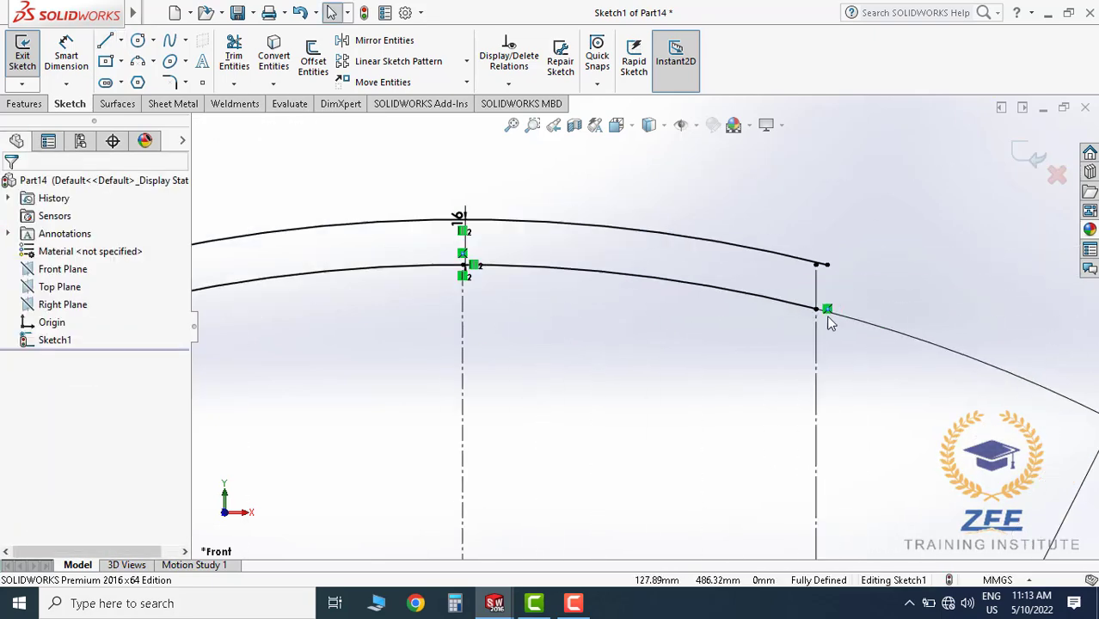
click(105, 41)
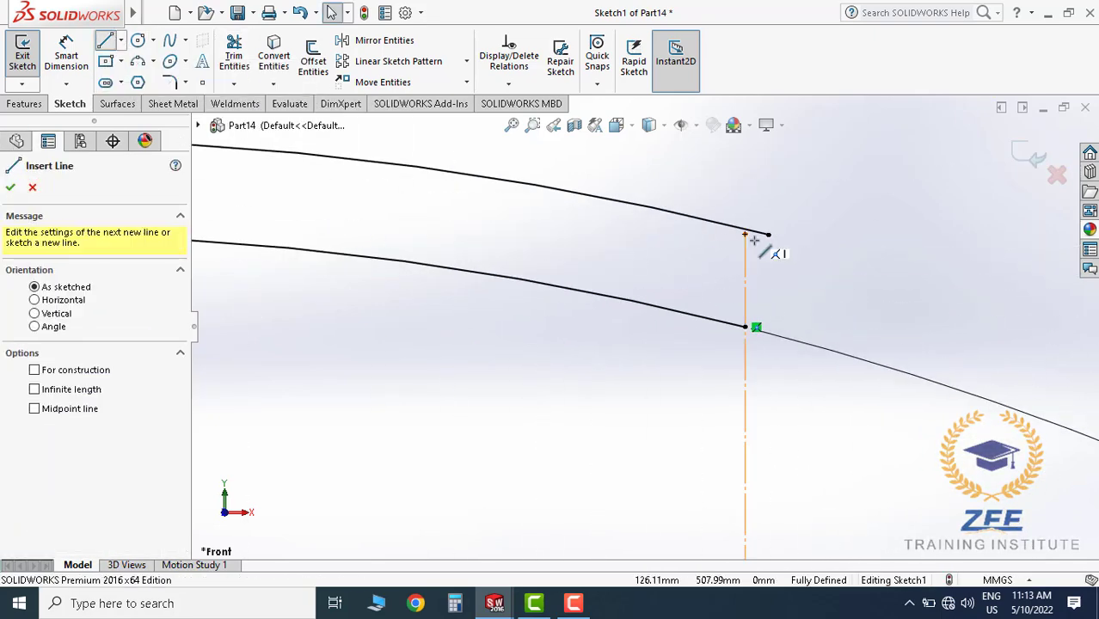
click(768, 235)
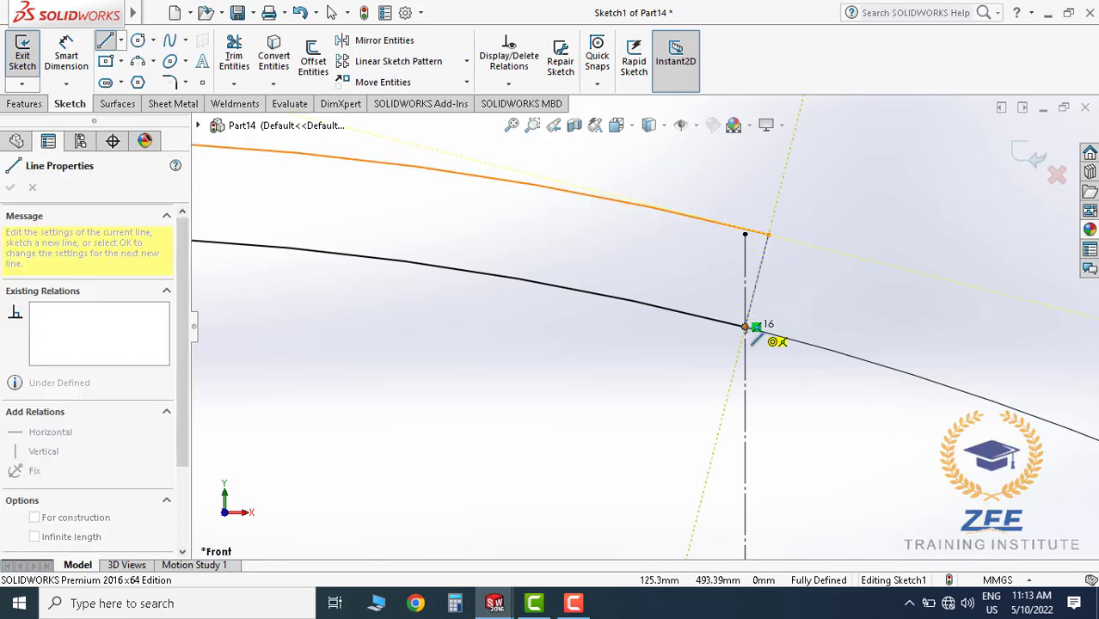
click(746, 327)
key(Escape)
Extrude the closed arc profile 300 mm with the Mid Plane end condition
scroll(624, 338, up, 5)
mouse_move(637, 331)
middle_down()
mouse_move(587, 371)
mouse_move(621, 391)
middle_up()
scroll(620, 392, down, 8)
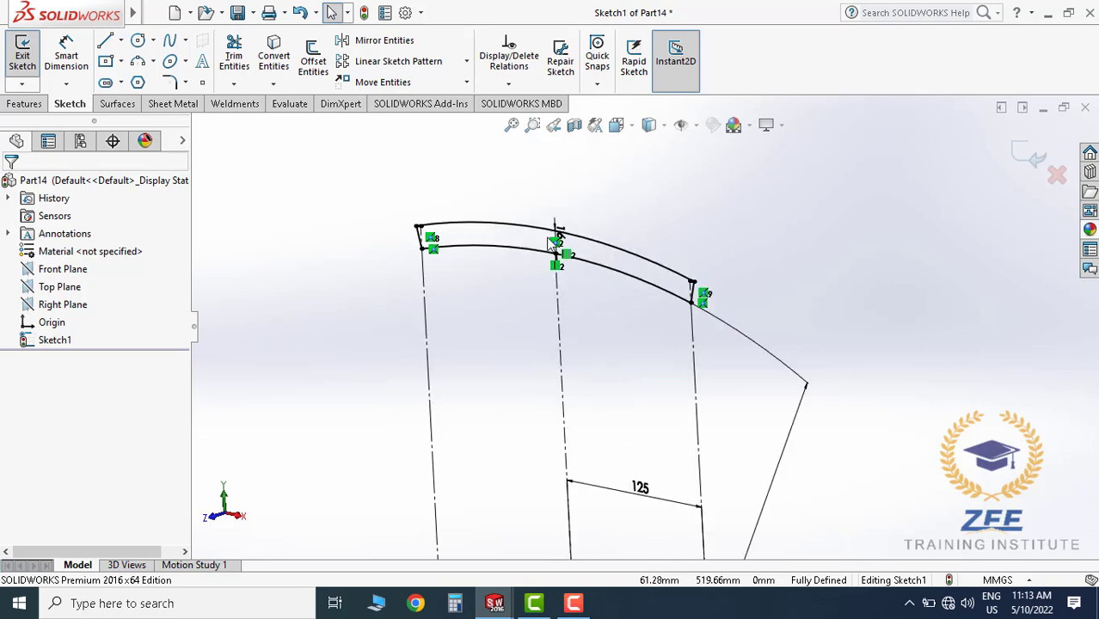
click(24, 104)
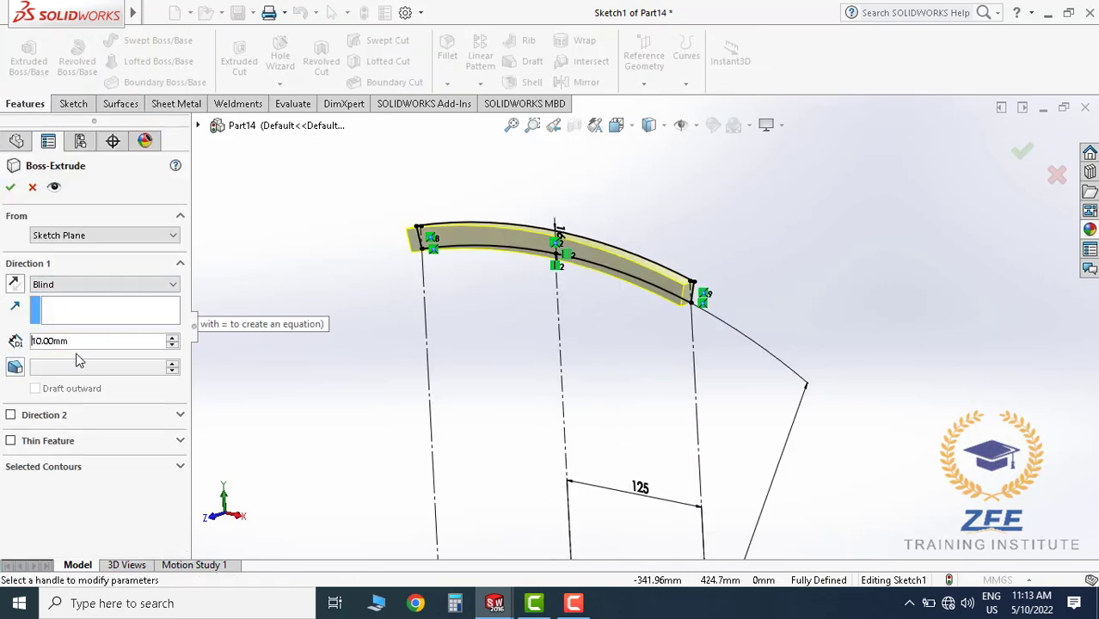
text(3)
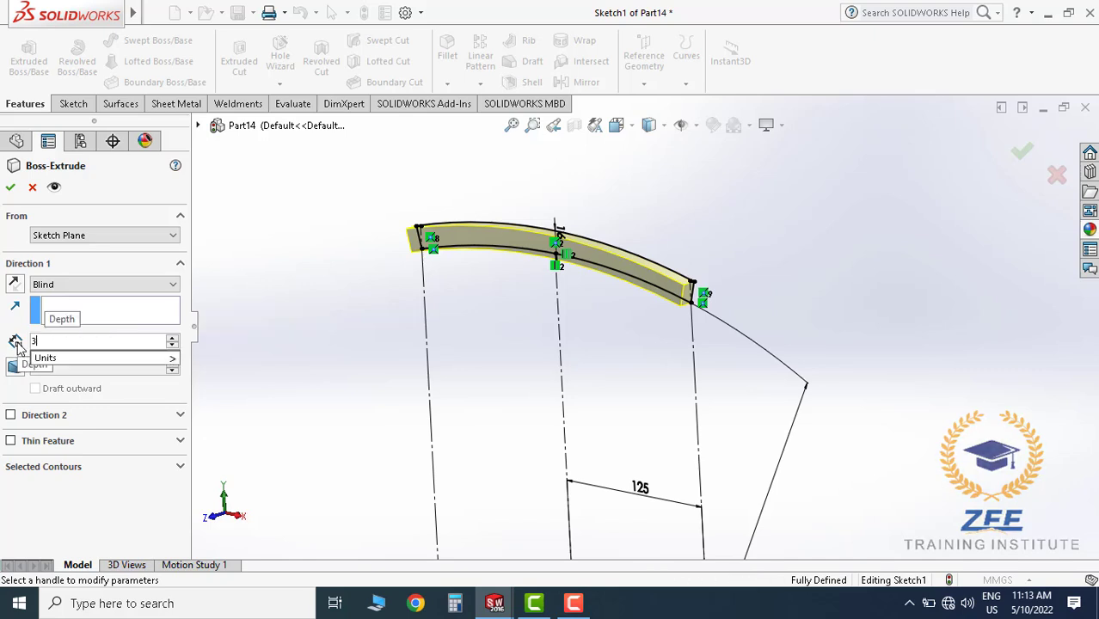
text(00)
key(Return)
click(103, 283)
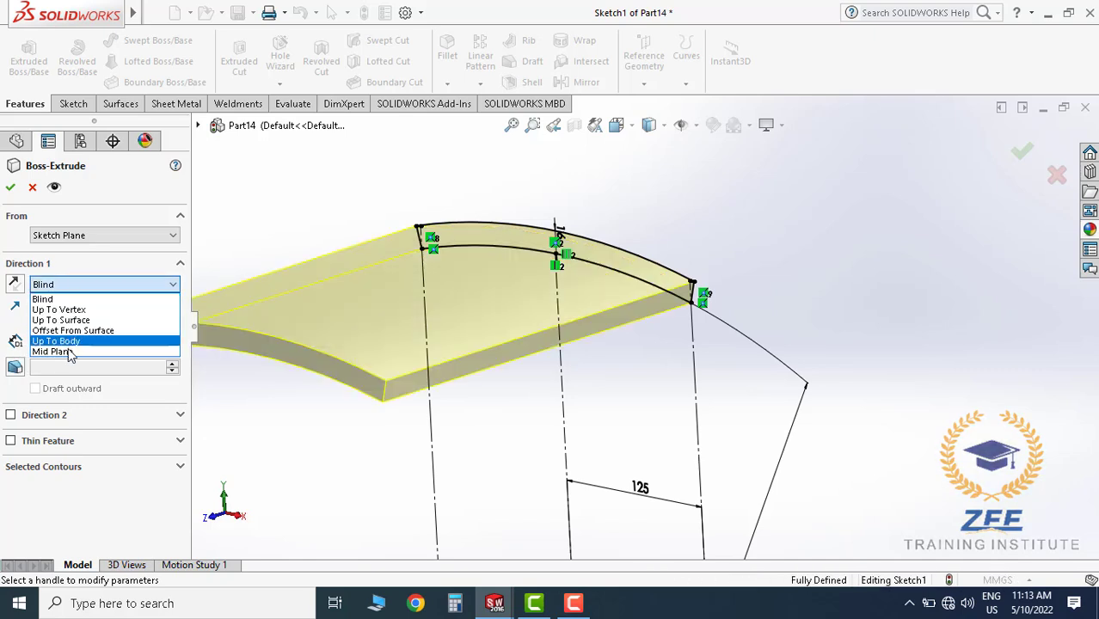
click(52, 350)
scroll(645, 323, down, 3)
middle_drag(619, 298, 640, 324)
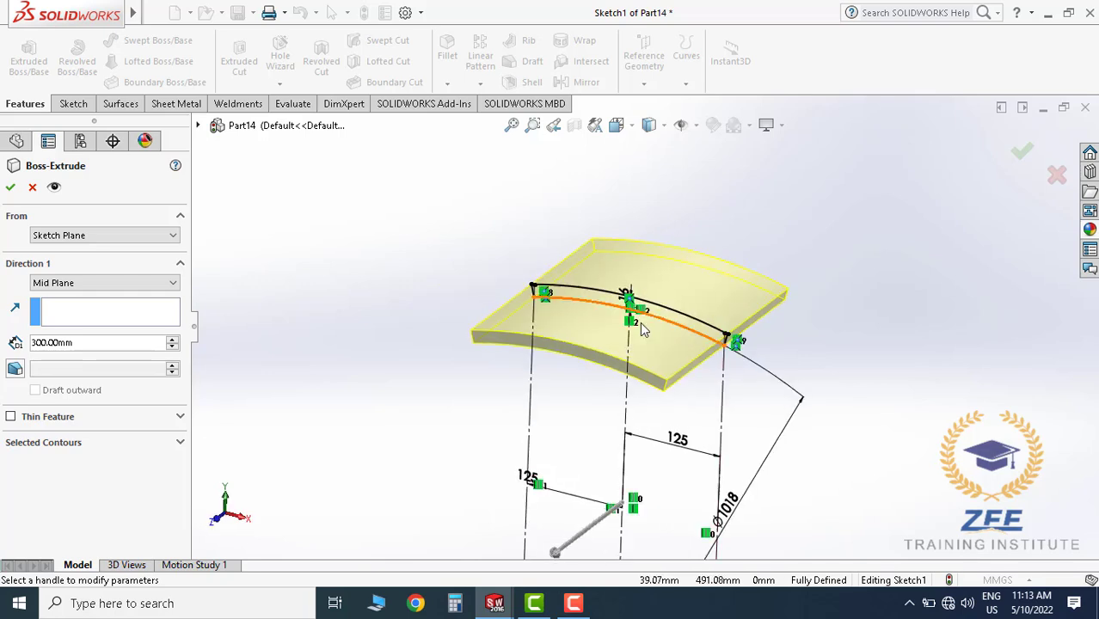
click(10, 186)
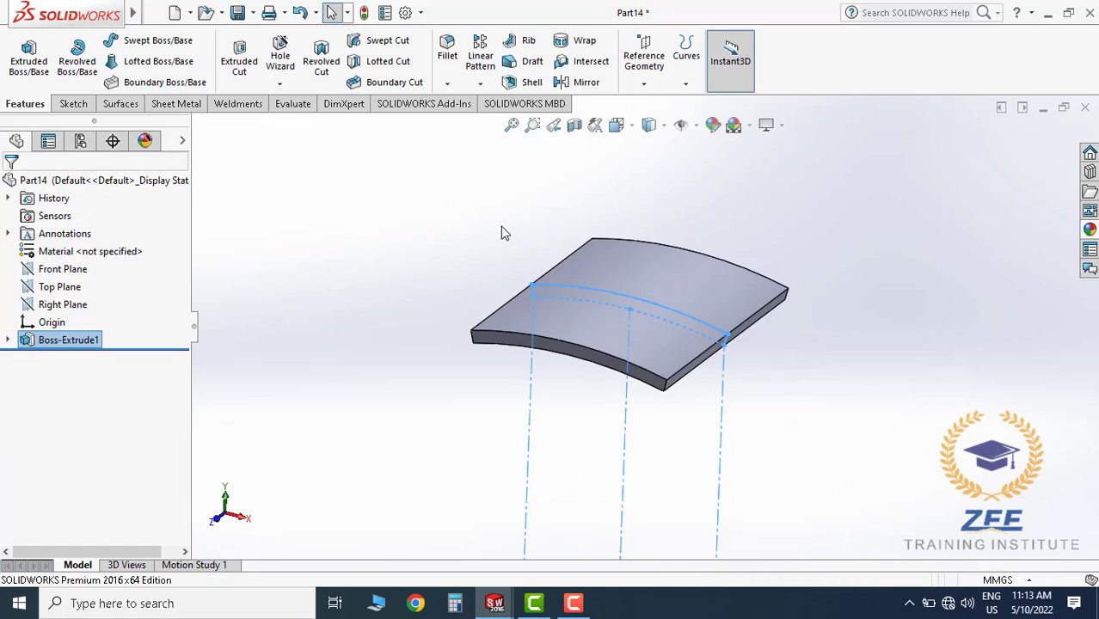
Assign ASTM A36 Steel as the material of the curved plate
middle_drag(599, 315, 551, 283)
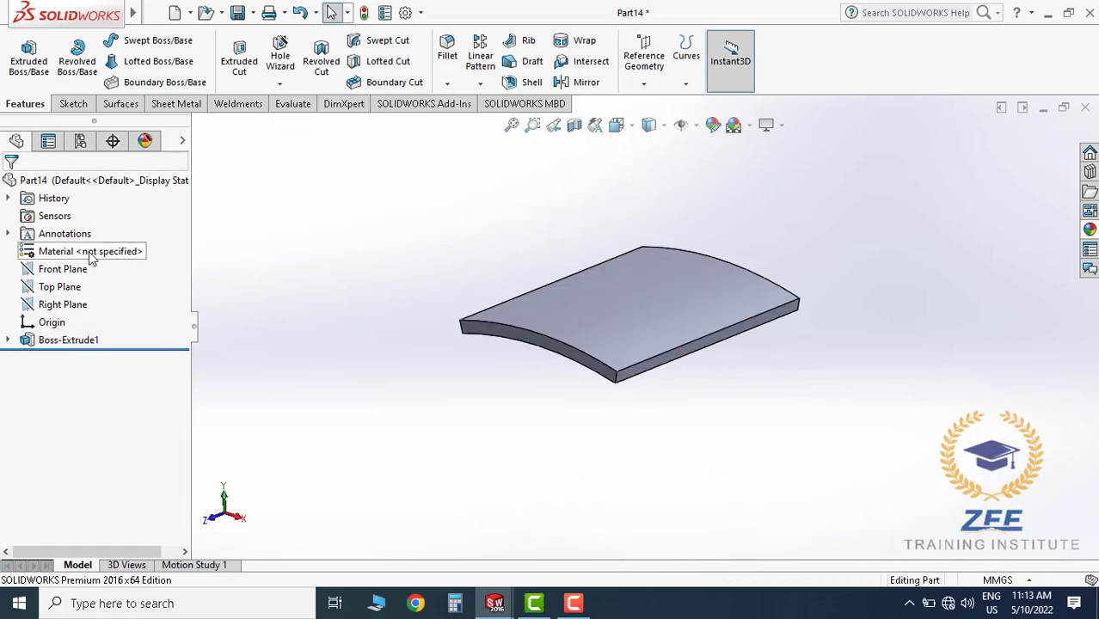
right_click(92, 255)
click(213, 275)
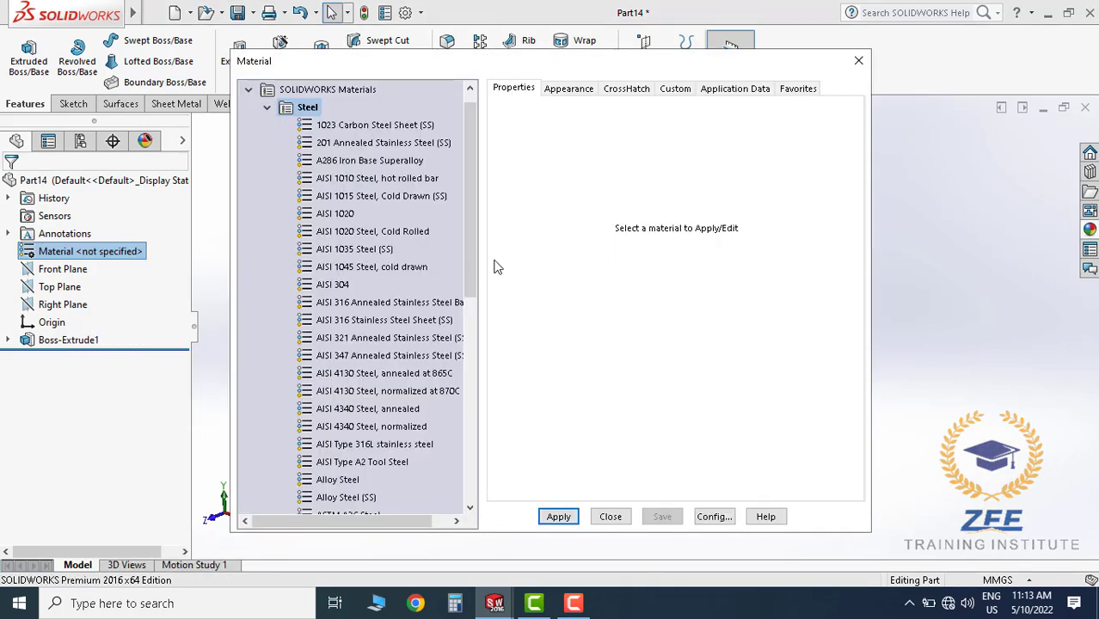
drag(471, 254, 479, 360)
click(361, 356)
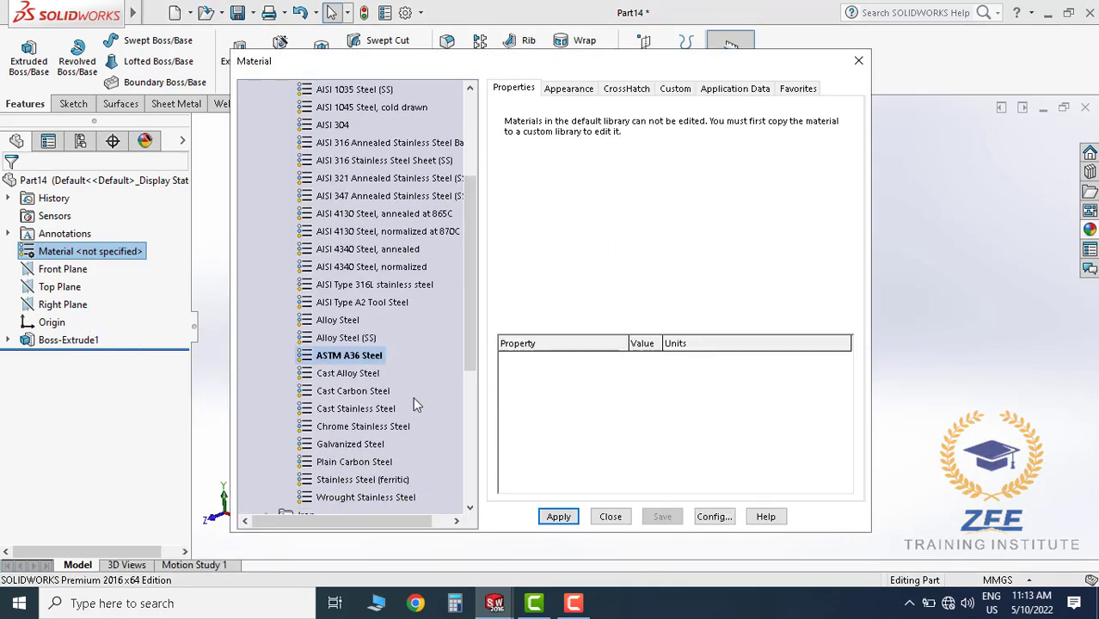
click(558, 517)
click(610, 517)
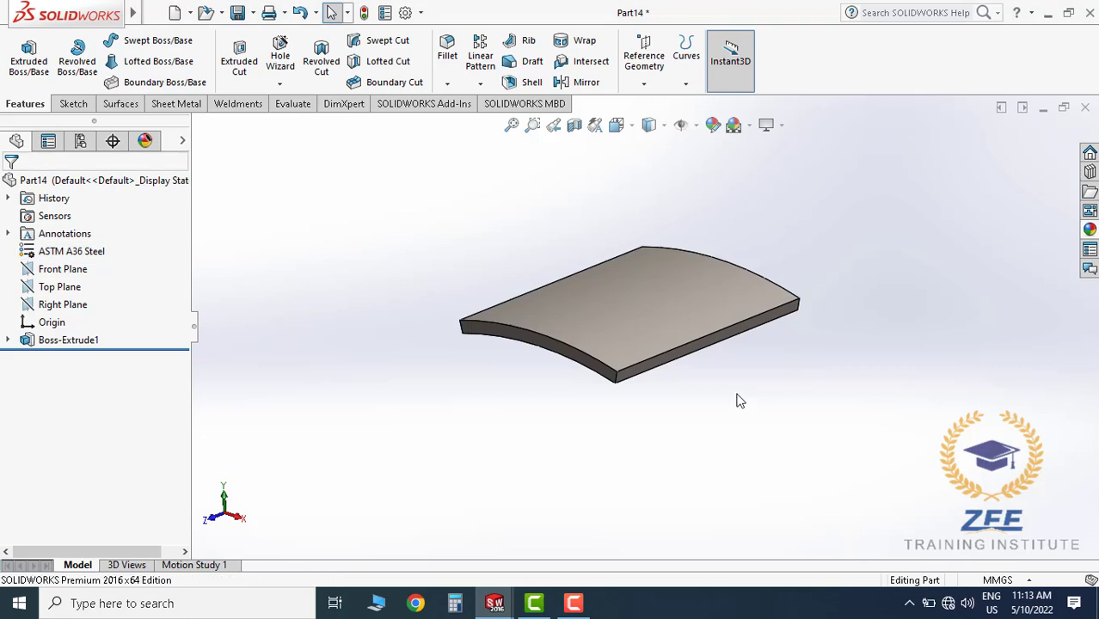
Save the curved plate part as Zee-P010 in the Acid Tank folder
middle_drag(736, 400, 578, 309)
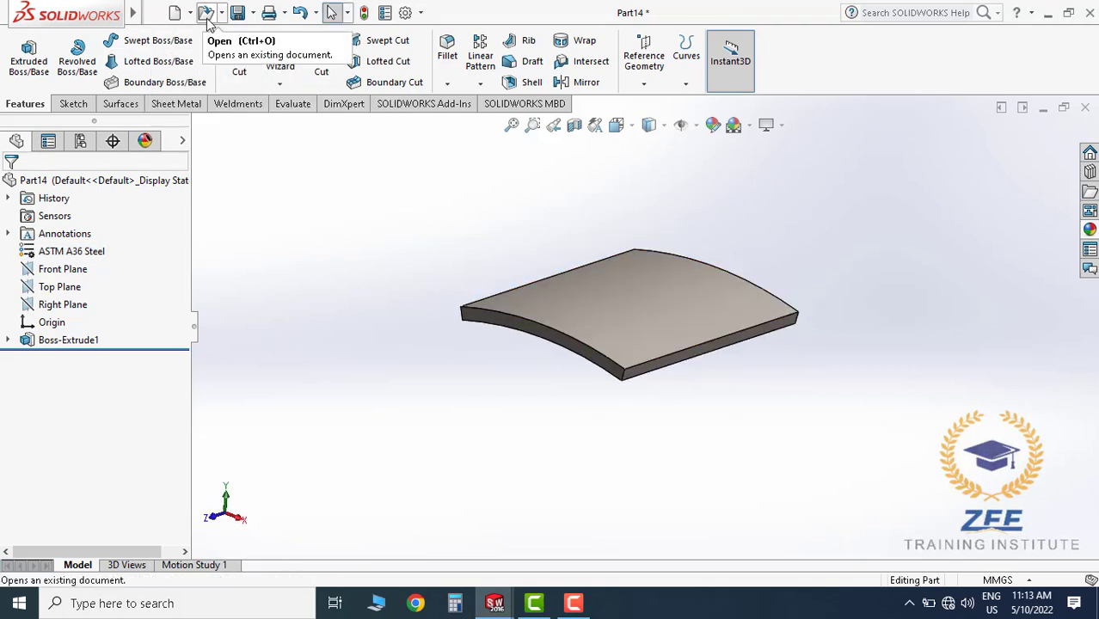
click(237, 13)
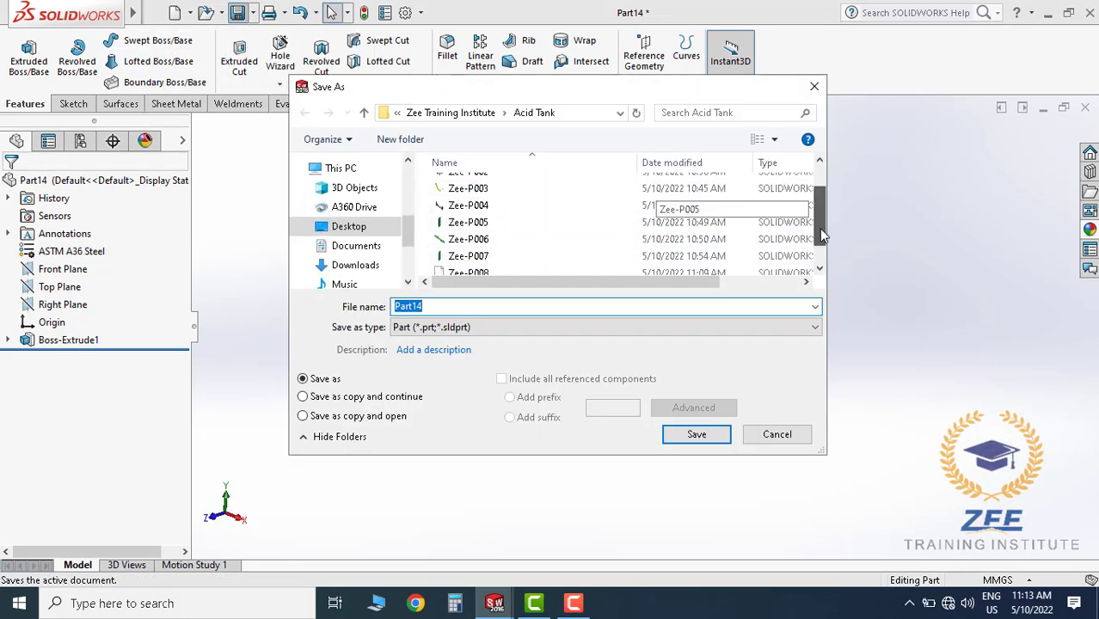
scroll(601, 279, down, 1)
click(468, 265)
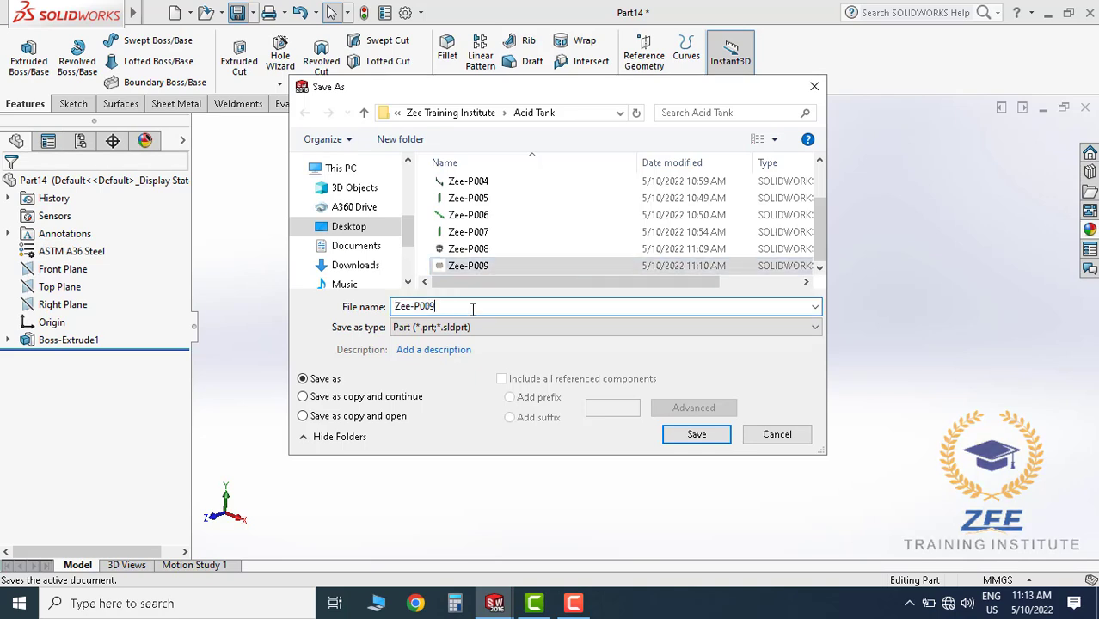
key(BackSpace)
key(BackSpace)
text(1)
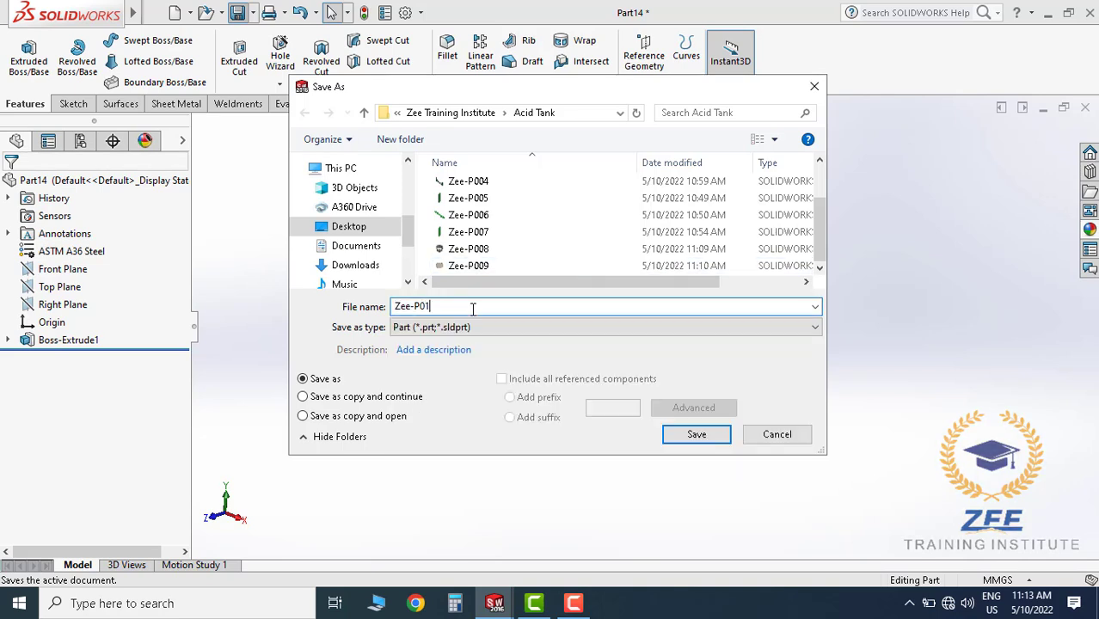
click(707, 433)
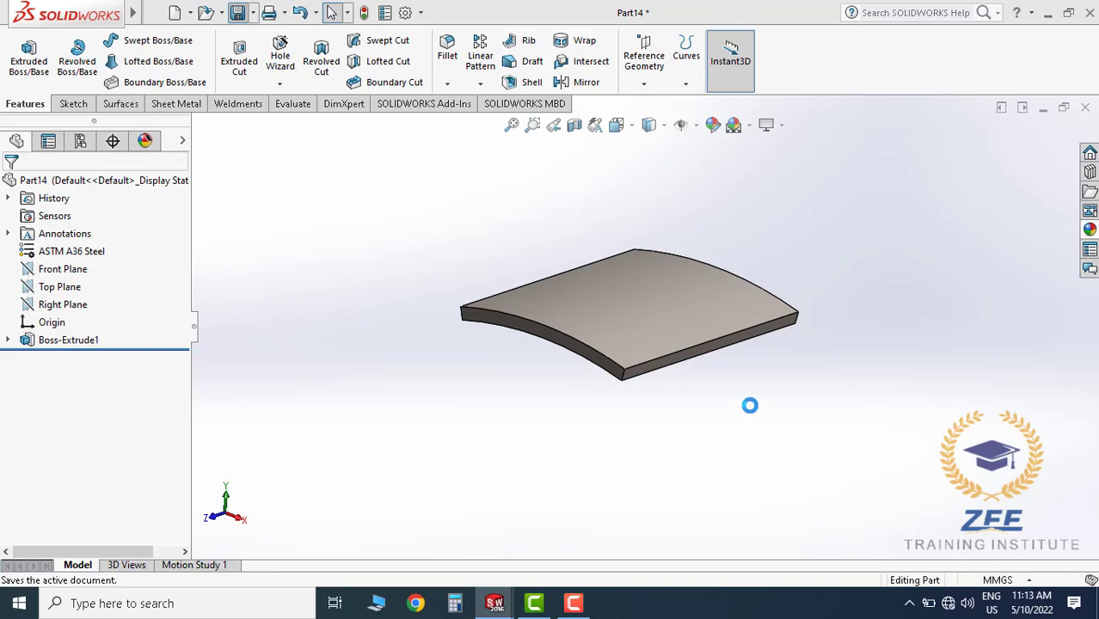
Switch to the Zee-A003 assembly and insert the Zee-P010 plate above the tank shell
mouse_move(494, 603)
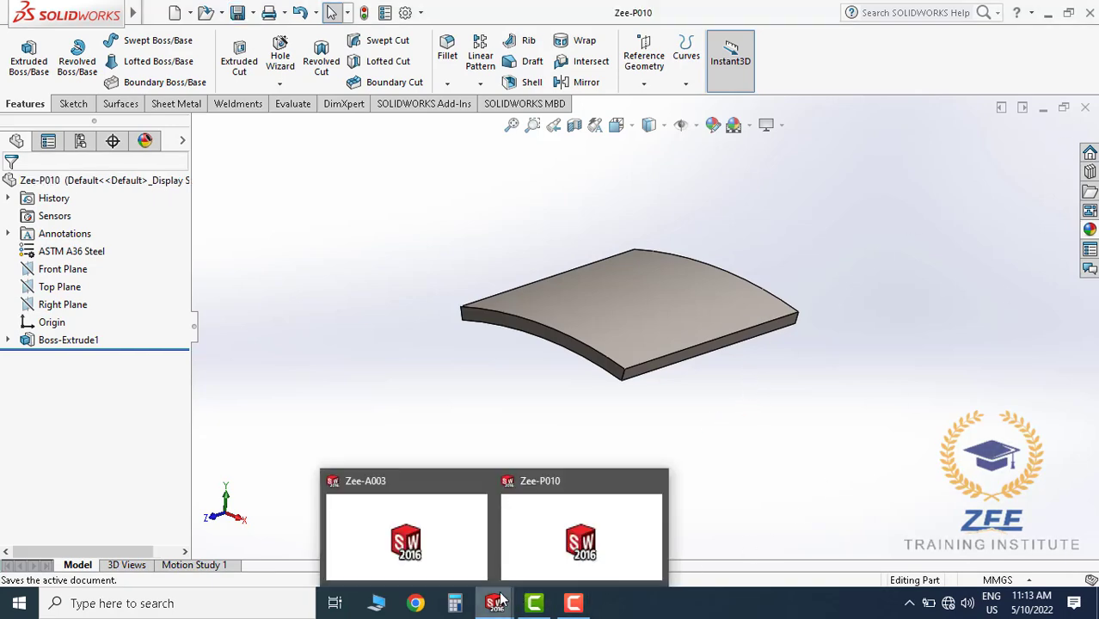
click(434, 516)
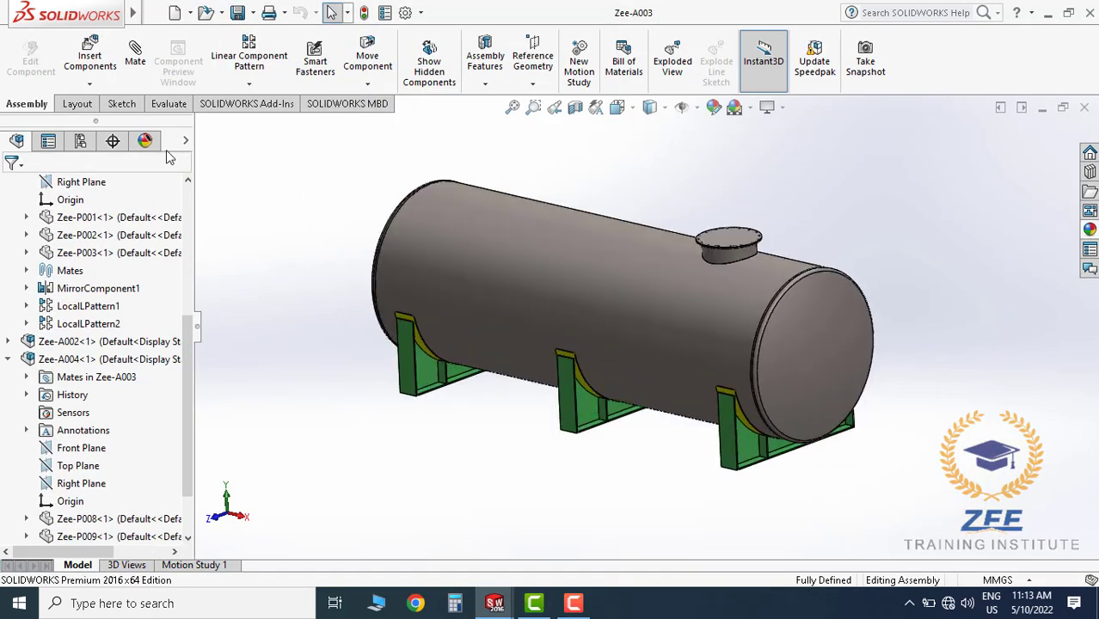
click(90, 56)
click(62, 367)
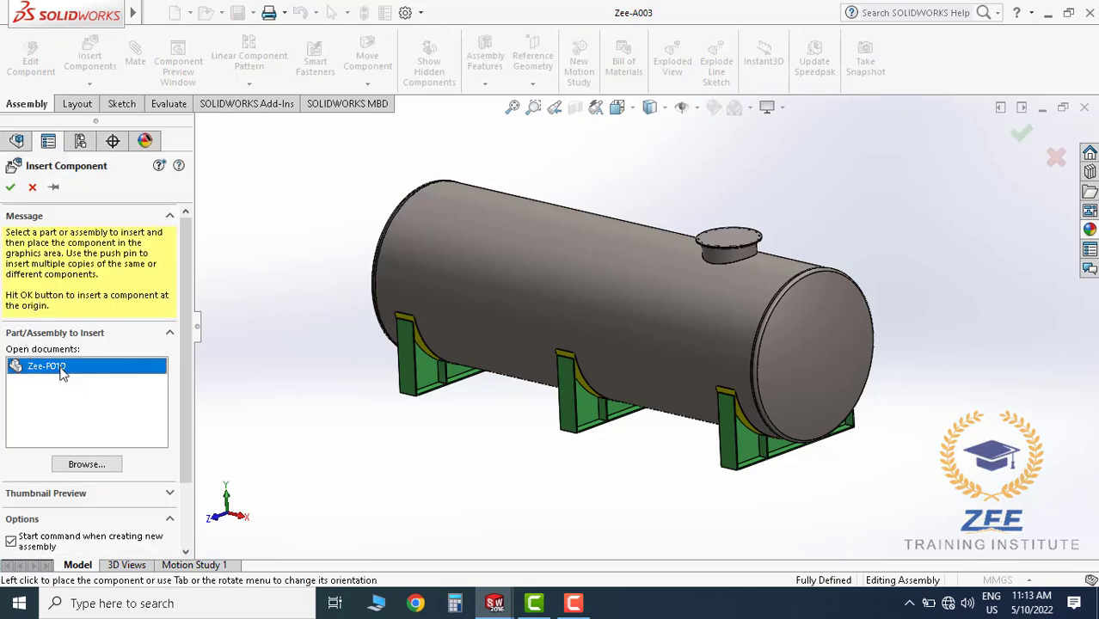
scroll(518, 186, down, 5)
click(518, 185)
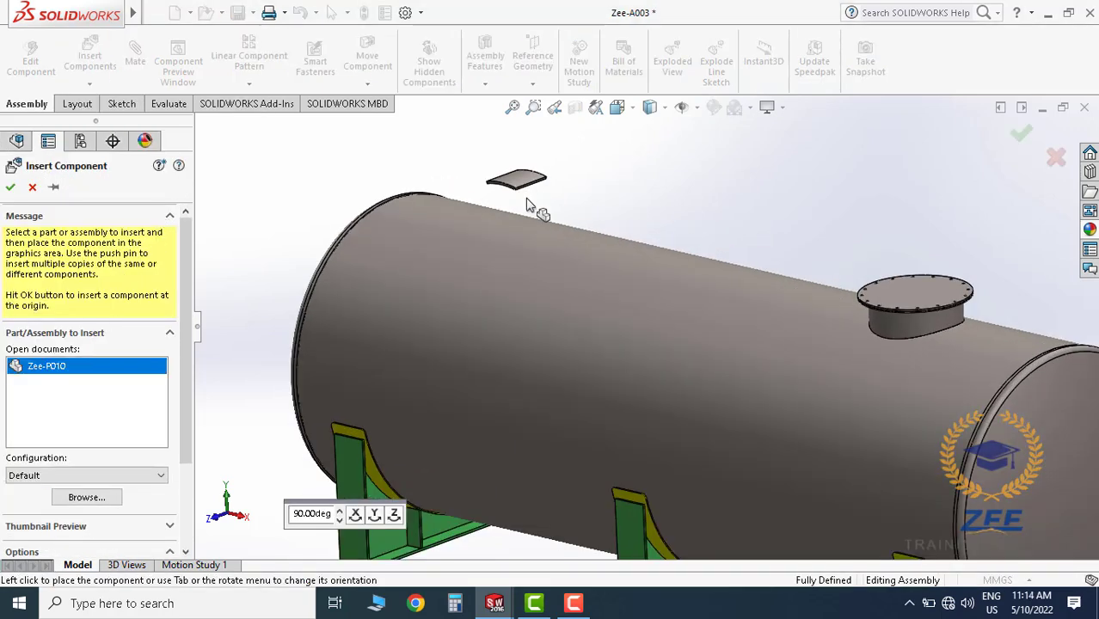
Move the inserted Zee-P010 plate slightly along the space above the tank shell
scroll(525, 191, down, 5)
right_click(533, 193)
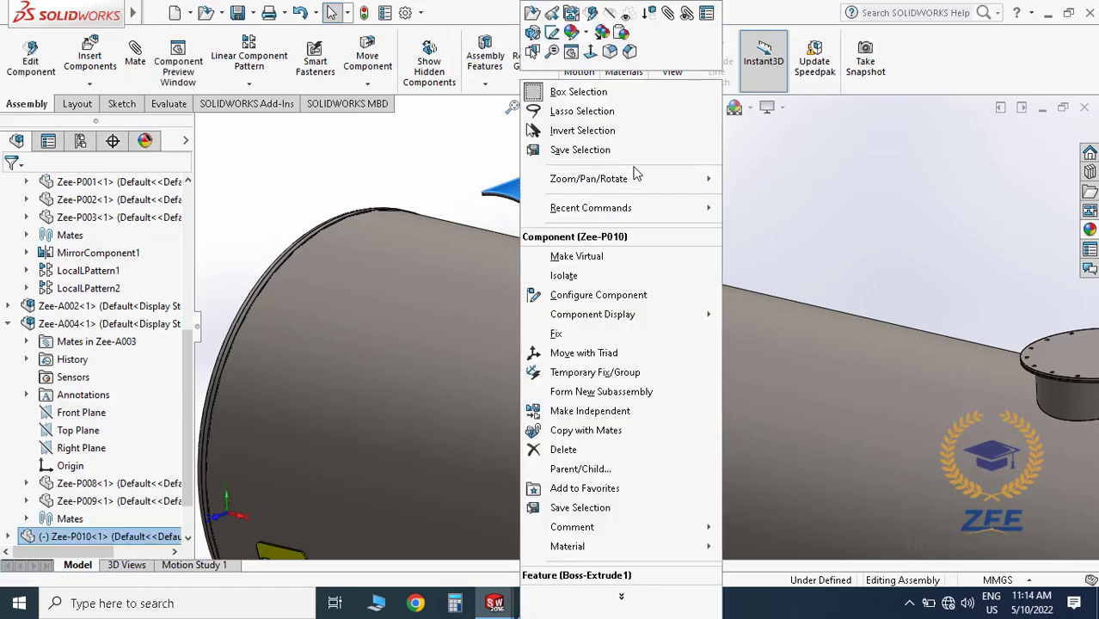
click(506, 178)
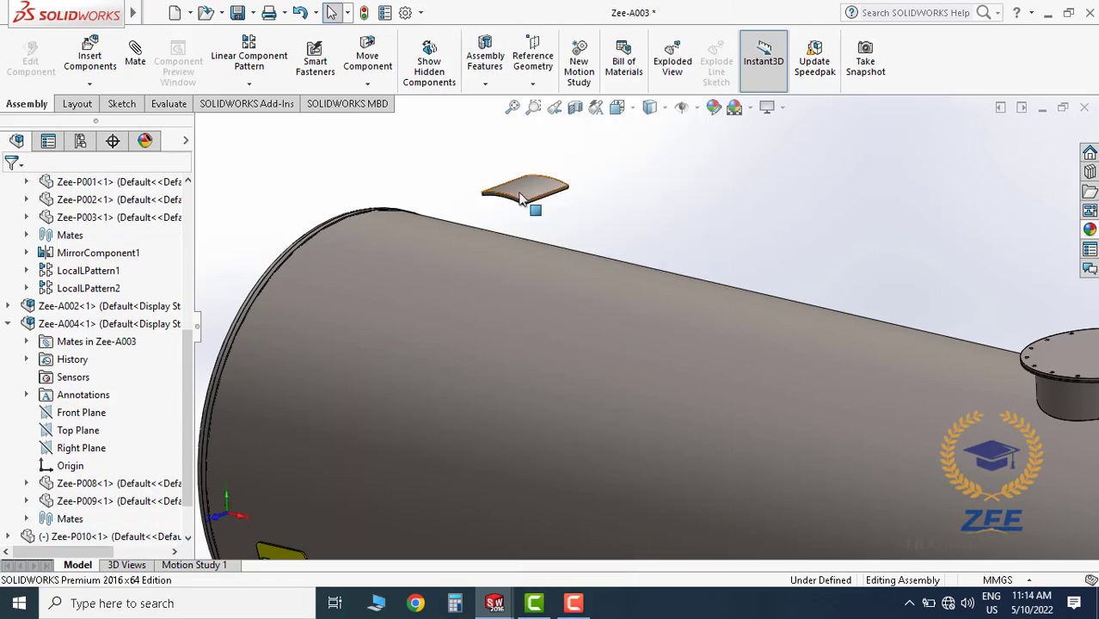
drag(520, 197, 559, 196)
right_drag(639, 230, 635, 240)
click(636, 242)
scroll(649, 311, up, 6)
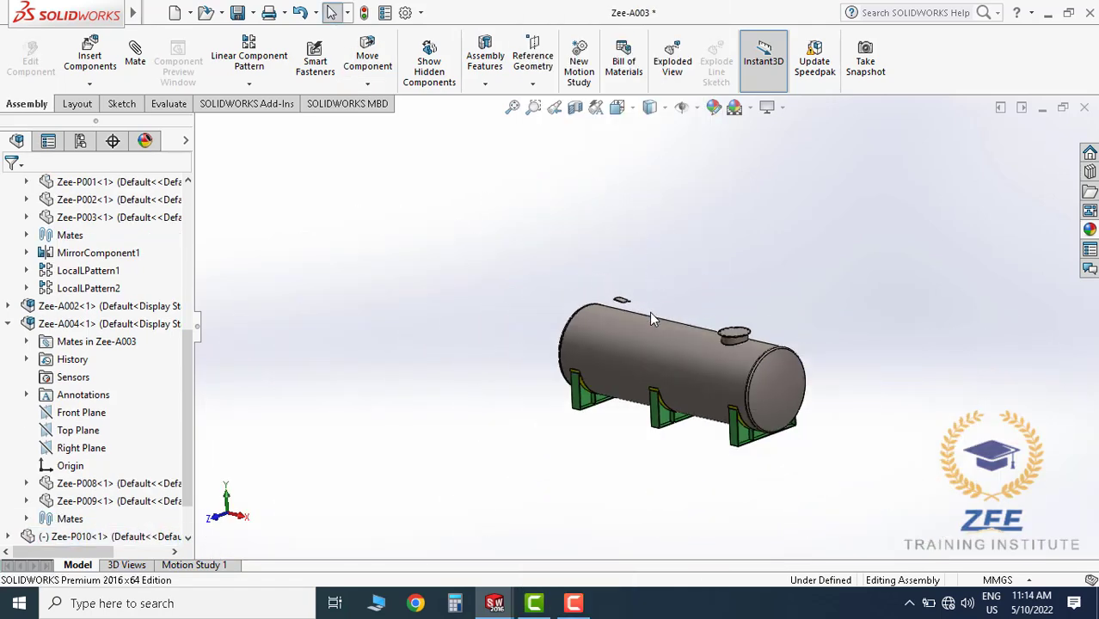
scroll(649, 314, down, 4)
middle_drag(640, 317, 618, 346)
scroll(574, 265, down, 2)
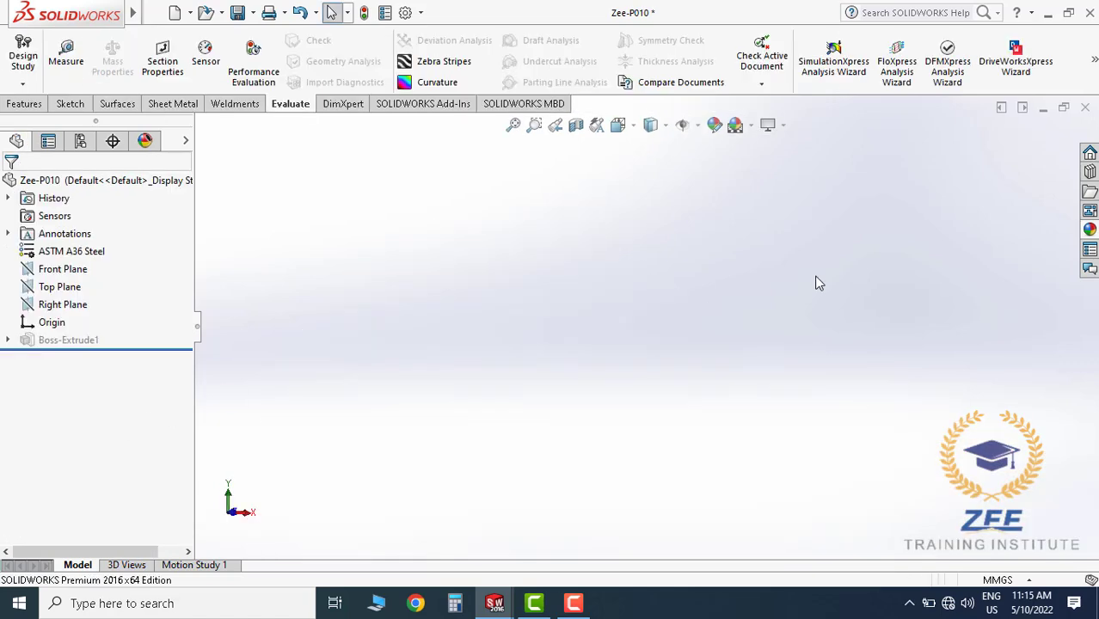
Edit the base sketch of Zee-P010 and set the arc's diameter to 2036 mm
scroll(749, 311, up, 5)
click(77, 342)
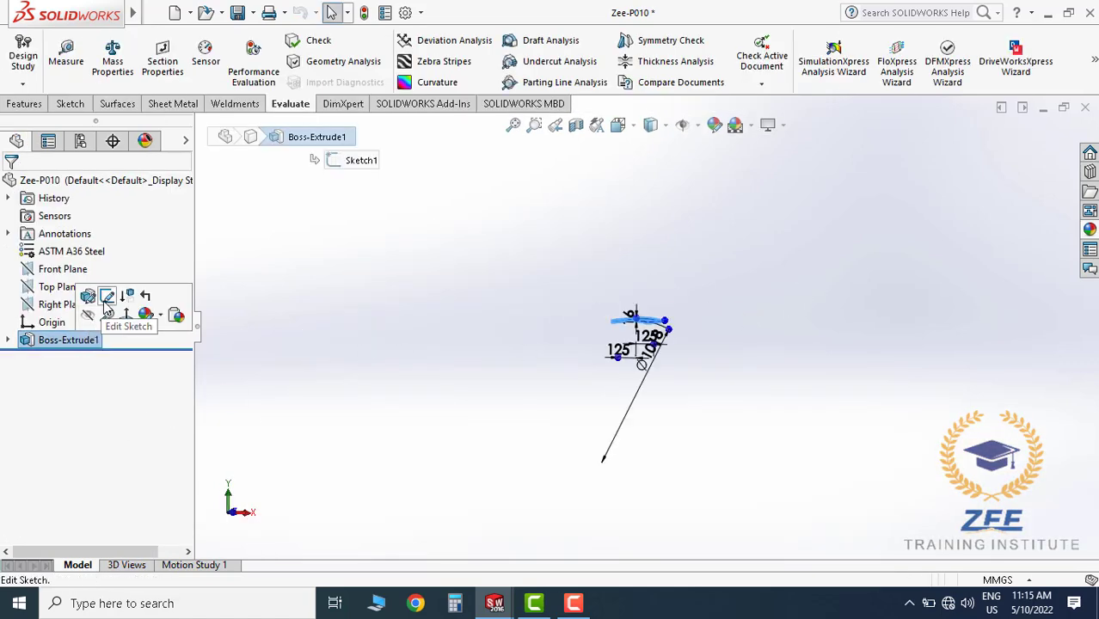
click(111, 301)
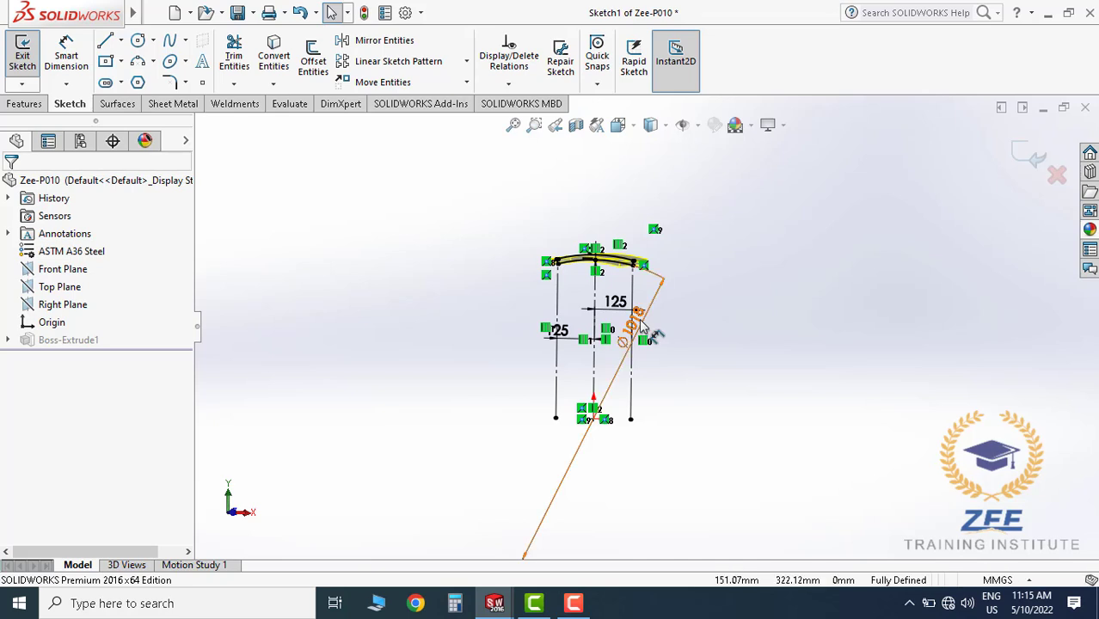
double_click(638, 325)
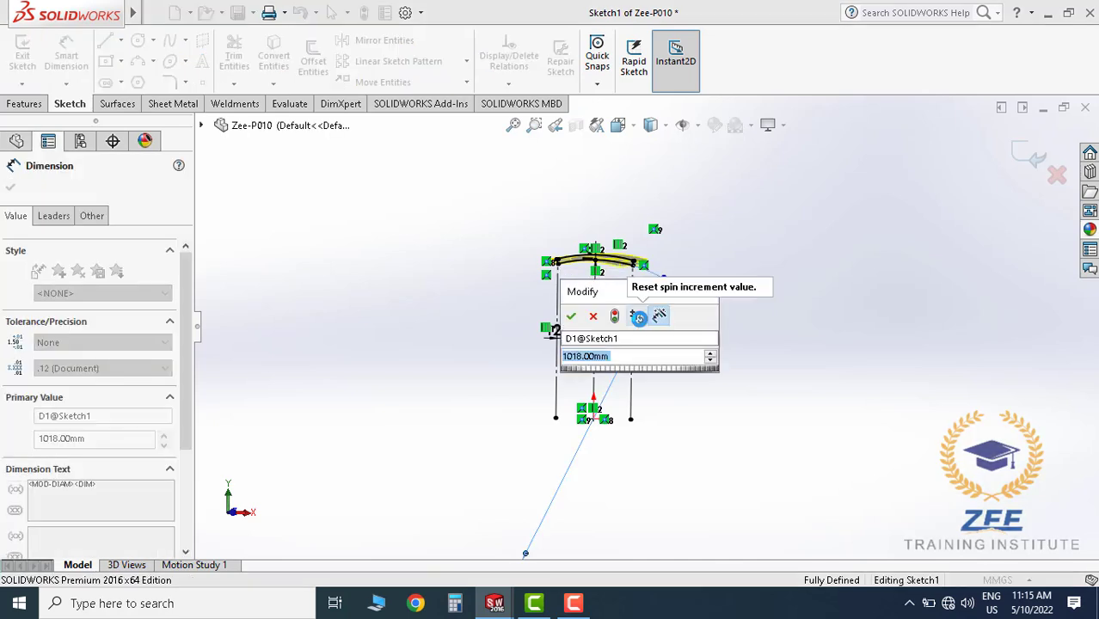
text(2036)
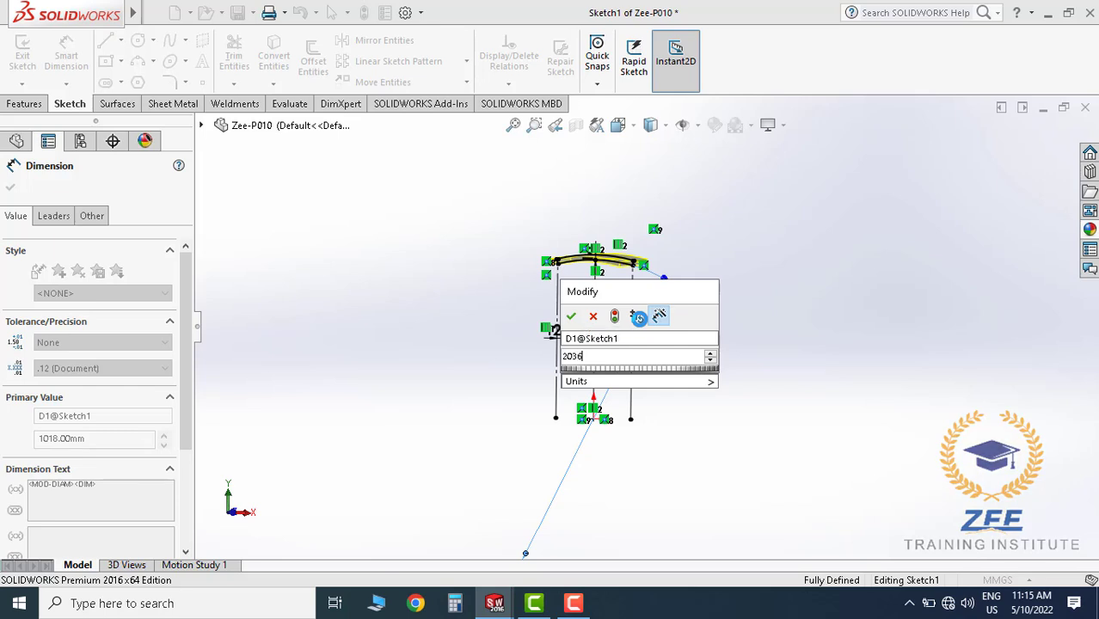
key(Return)
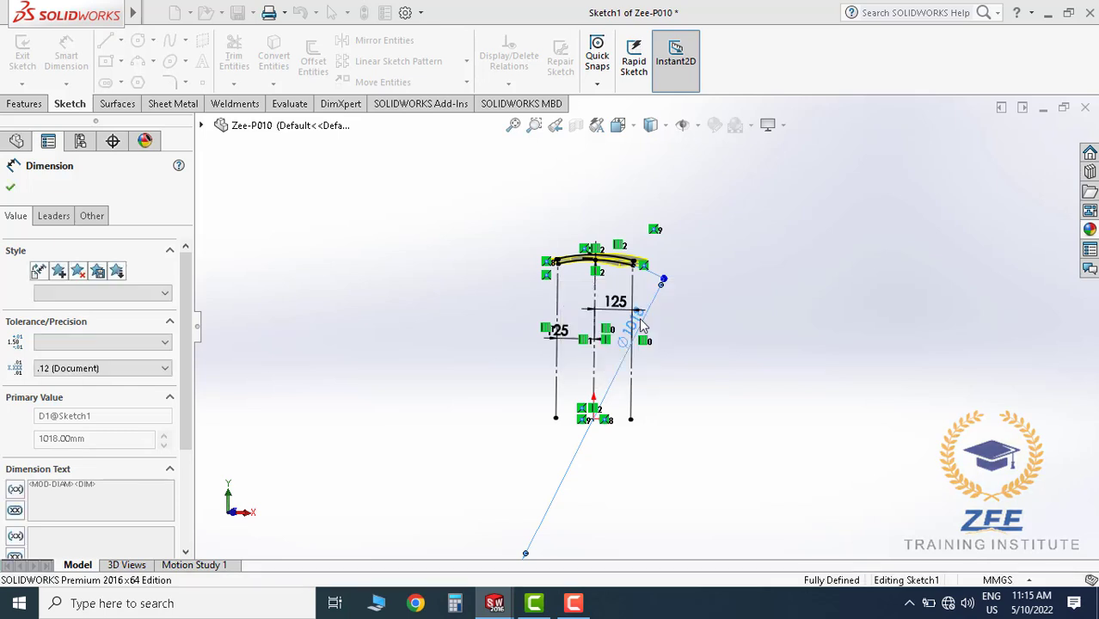
click(743, 324)
scroll(742, 324, up, 4)
scroll(643, 253, down, 3)
scroll(645, 249, down, 2)
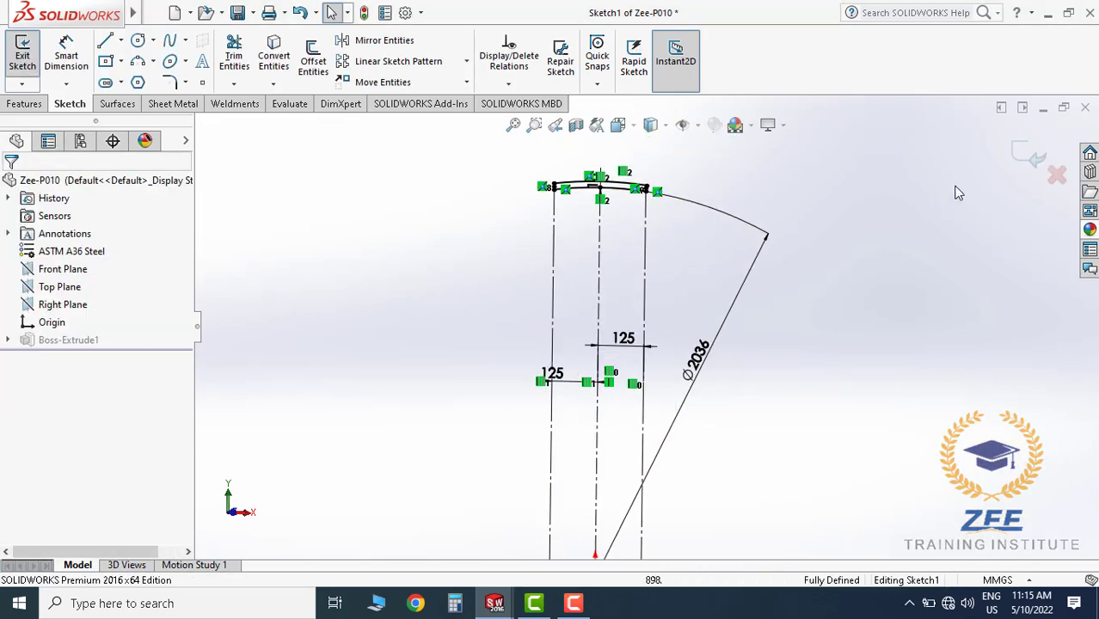
scroll(1010, 204, up, 3)
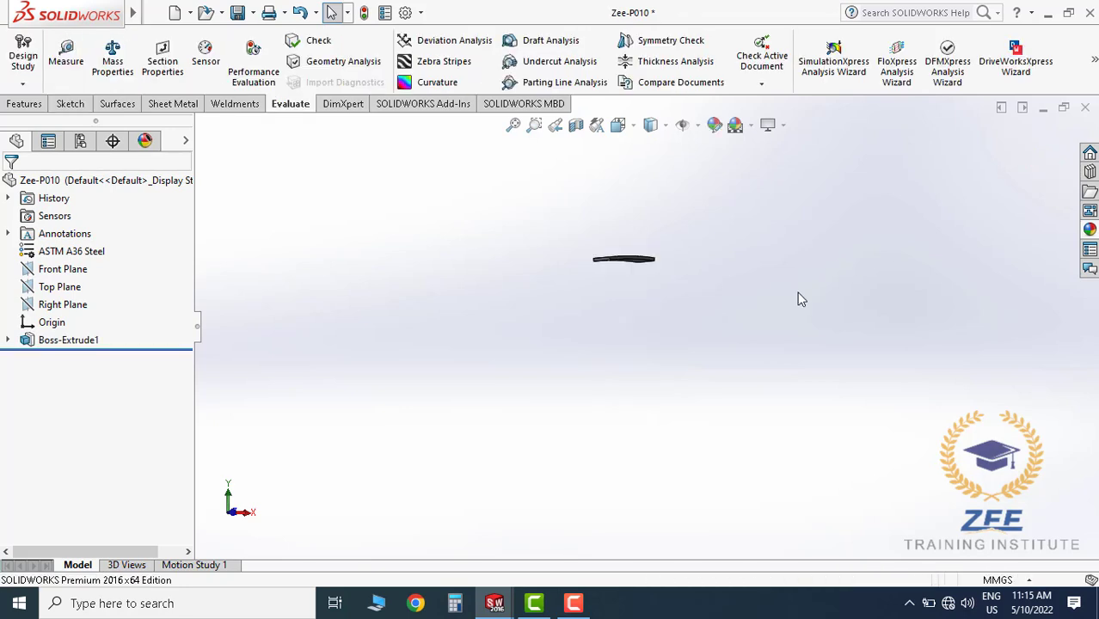
Close the Zee-P010 part and save its changes
middle_drag(605, 314, 661, 327)
click(1084, 109)
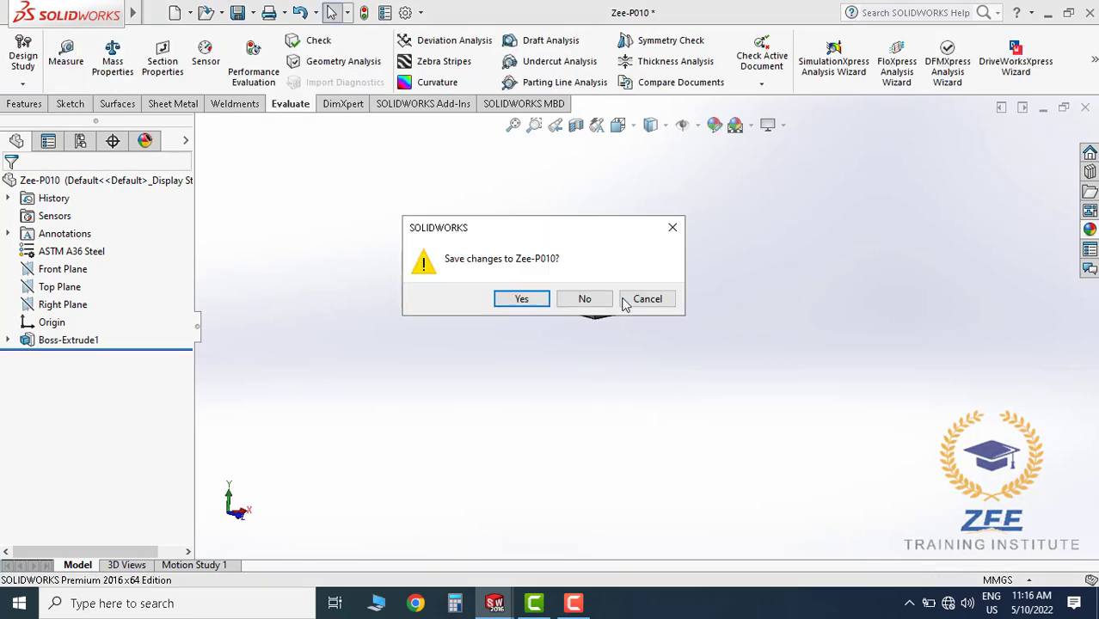
click(522, 299)
Add a concentric mate between the plate's curved underside and the outer cylindrical face of the tank shell
click(138, 91)
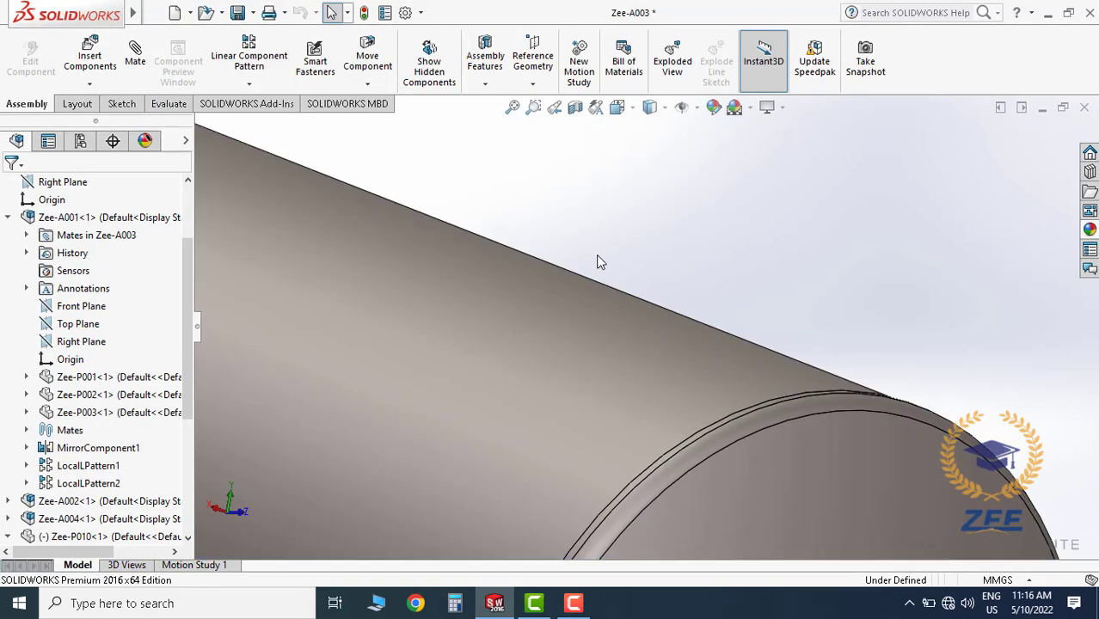
scroll(641, 301, up, 5)
scroll(663, 263, down, 4)
middle_drag(622, 274, 598, 228)
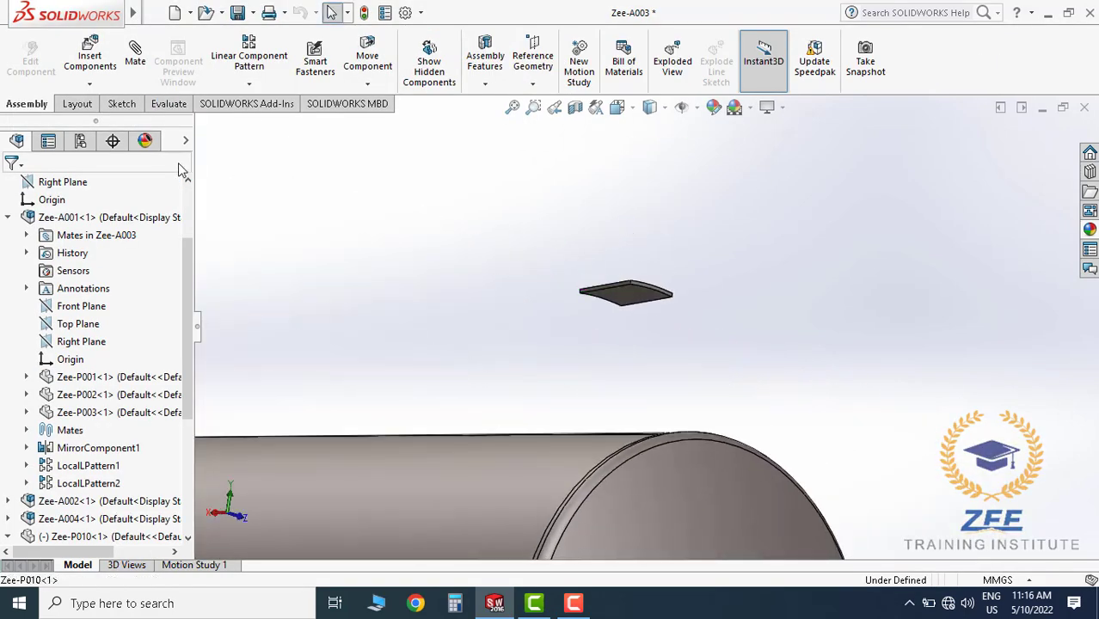
click(138, 56)
click(629, 294)
middle_drag(627, 294, 619, 395)
click(573, 438)
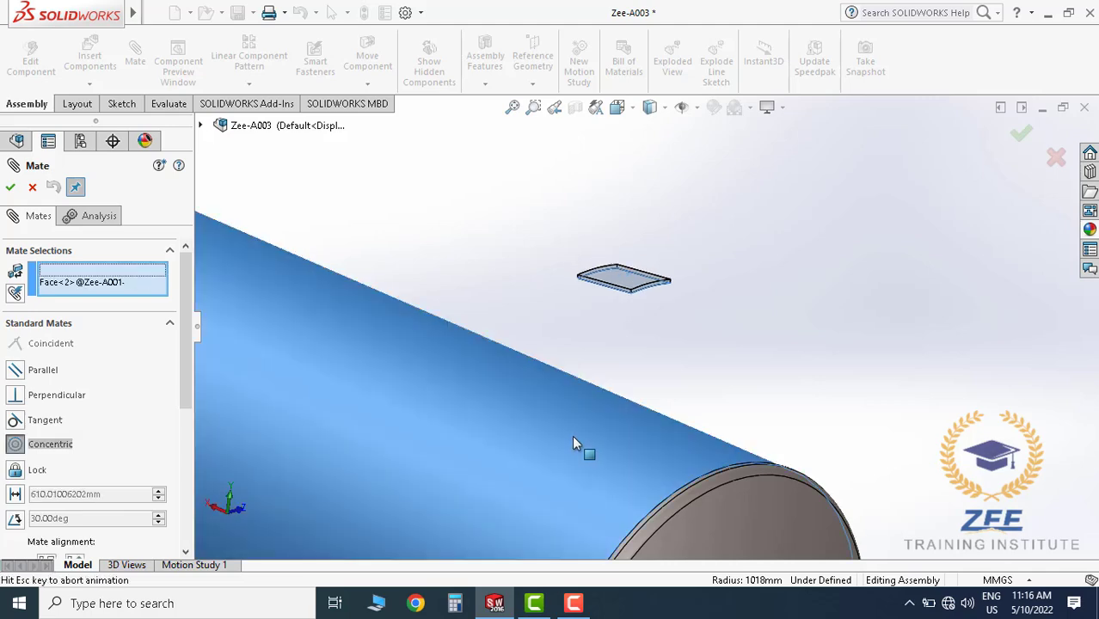
click(10, 188)
click(10, 188)
Slide the mated plate on the tank shell to examine its seating and remaining freedom of movement
scroll(643, 296, down, 3)
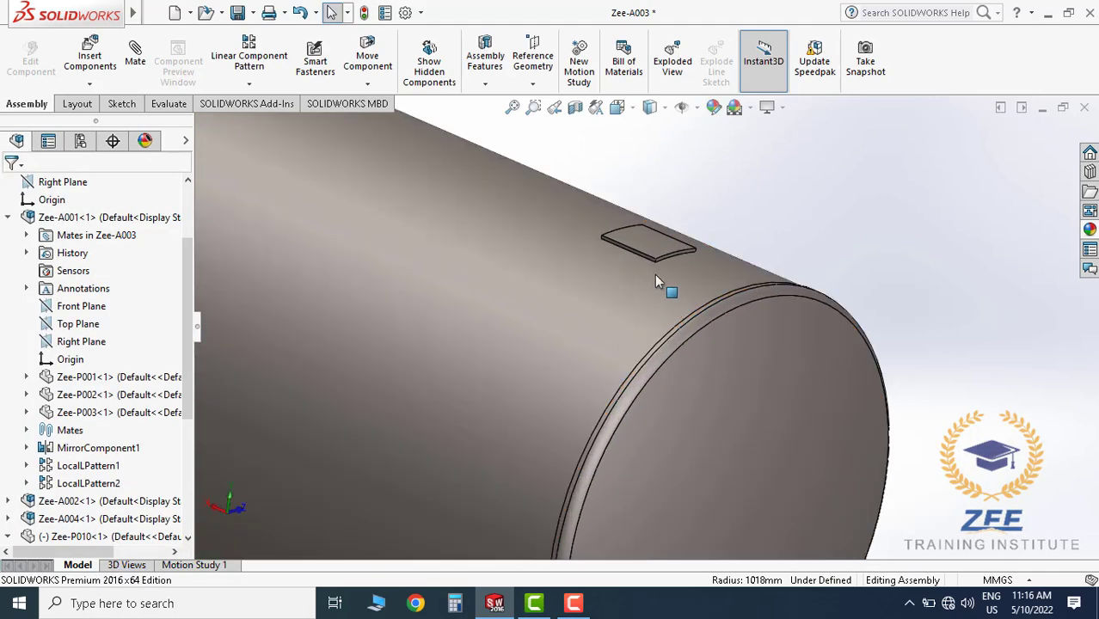
middle_drag(654, 275, 628, 290)
scroll(628, 291, up, 2)
drag(662, 266, 681, 282)
click(754, 227)
scroll(751, 262, up, 6)
scroll(614, 342, down, 3)
middle_drag(593, 343, 621, 328)
scroll(69, 343, up, 2)
Add a 2200 mm distance mate between the Front Plane of Zee-P010 and the assembly's Right Plane
click(7, 320)
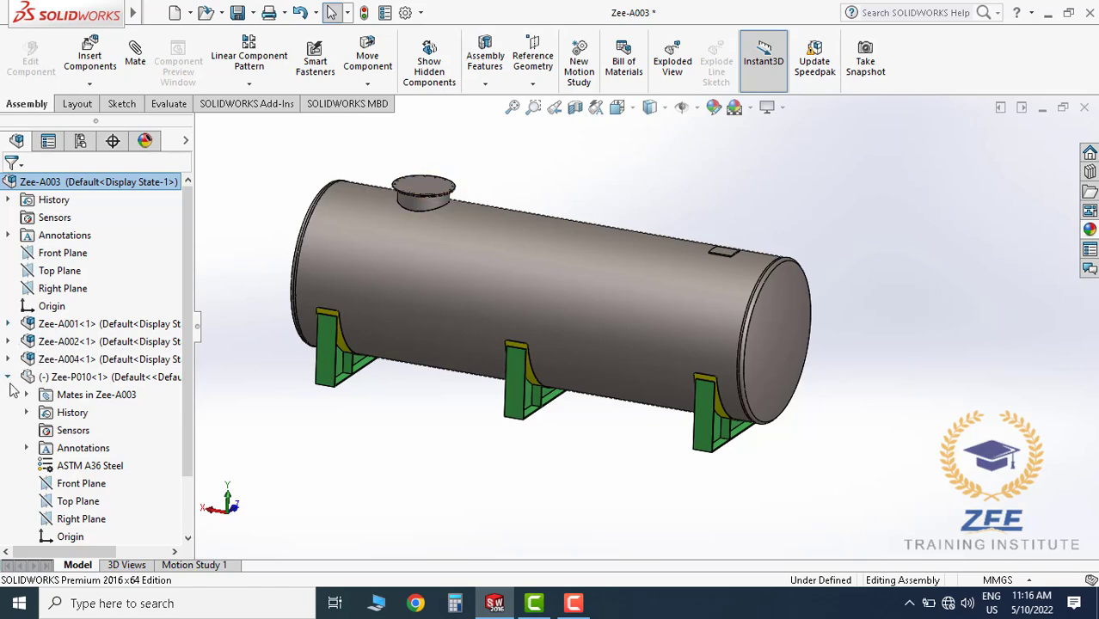
scroll(52, 413, down, 1)
click(81, 415)
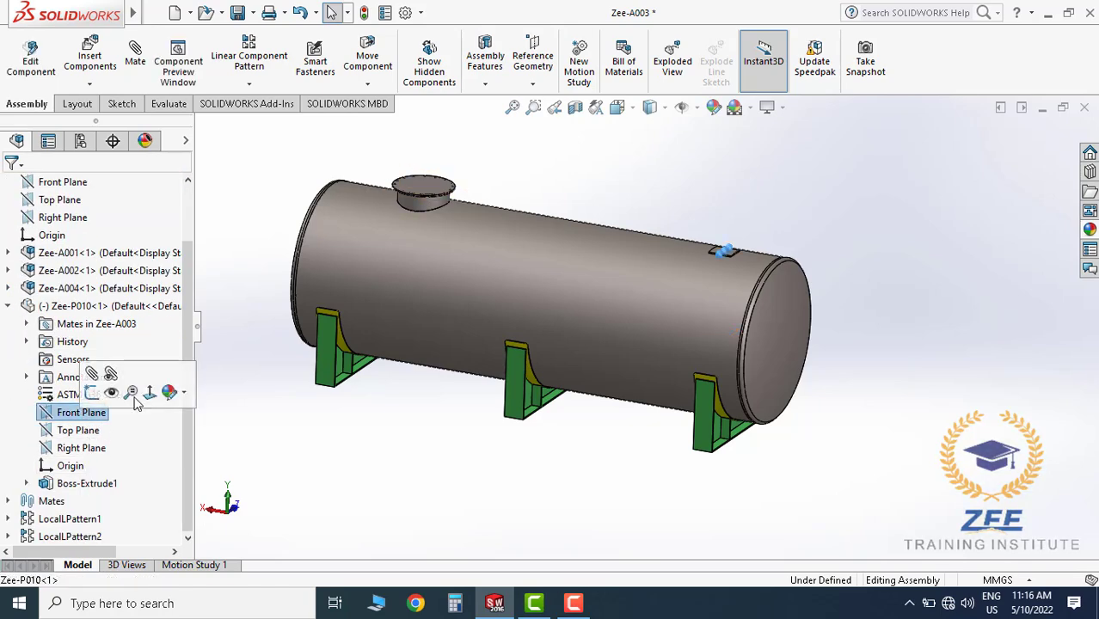
scroll(76, 353, up, 2)
ctrl+click(69, 290)
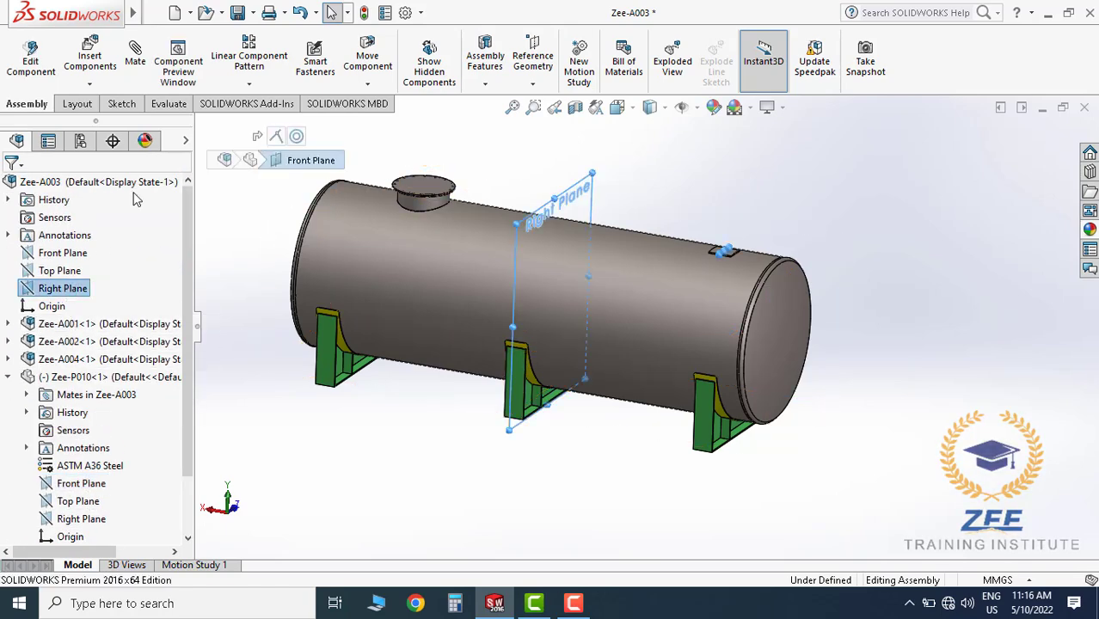
click(134, 56)
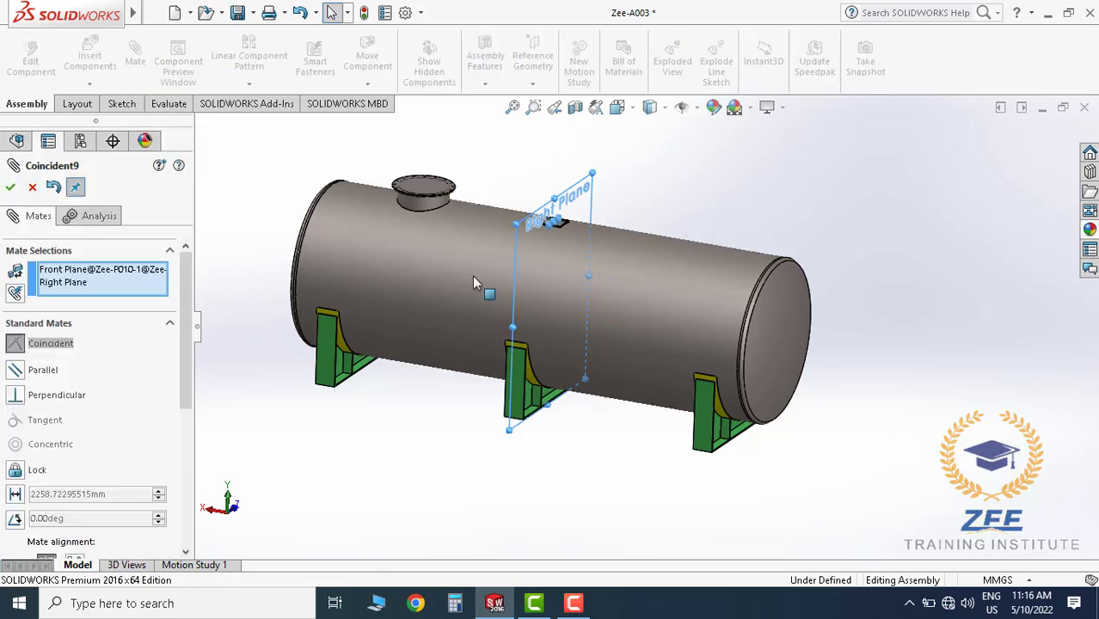
scroll(585, 286, down, 2)
click(15, 494)
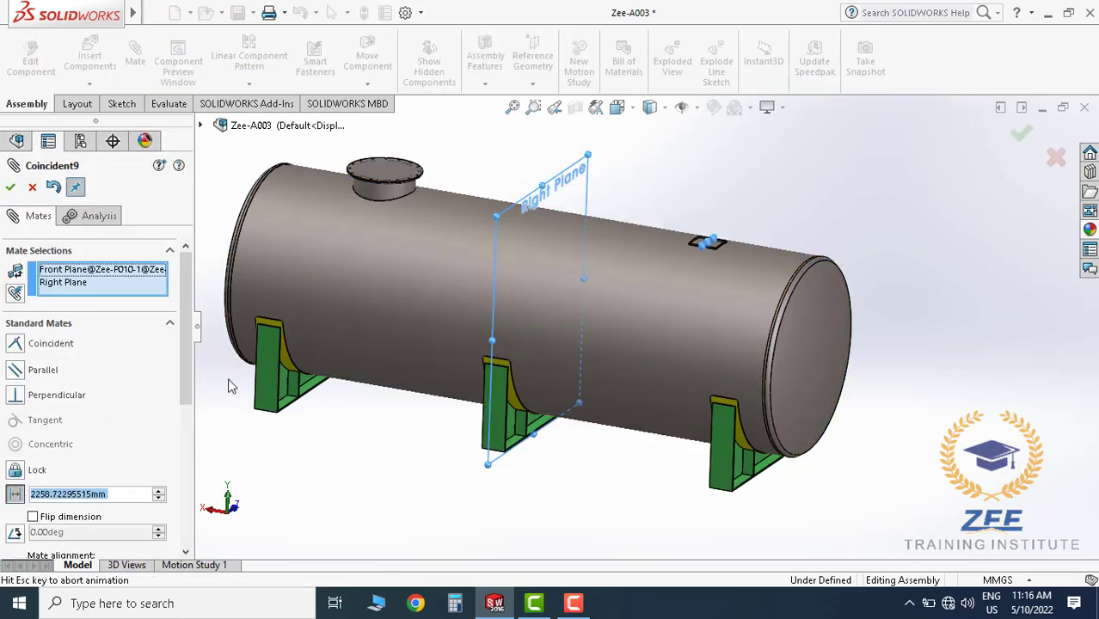
middle_drag(602, 227, 585, 300)
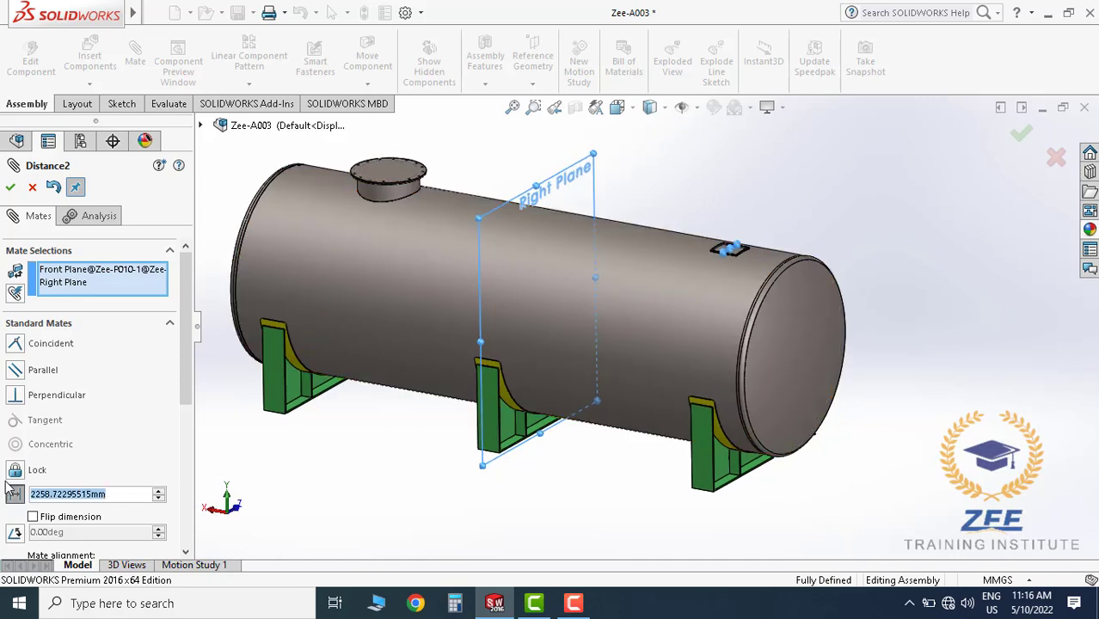
text(2200)
key(Return)
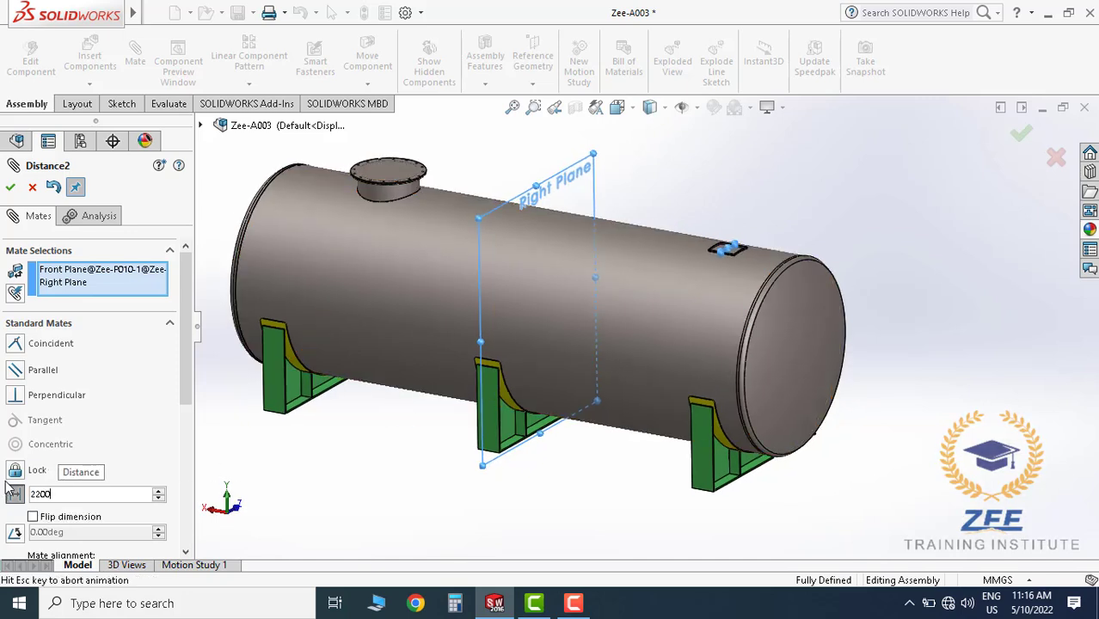
click(10, 186)
click(9, 186)
Mirror the curved plate Zee-P010 about the assembly's Right Plane
middle_drag(636, 186, 600, 311)
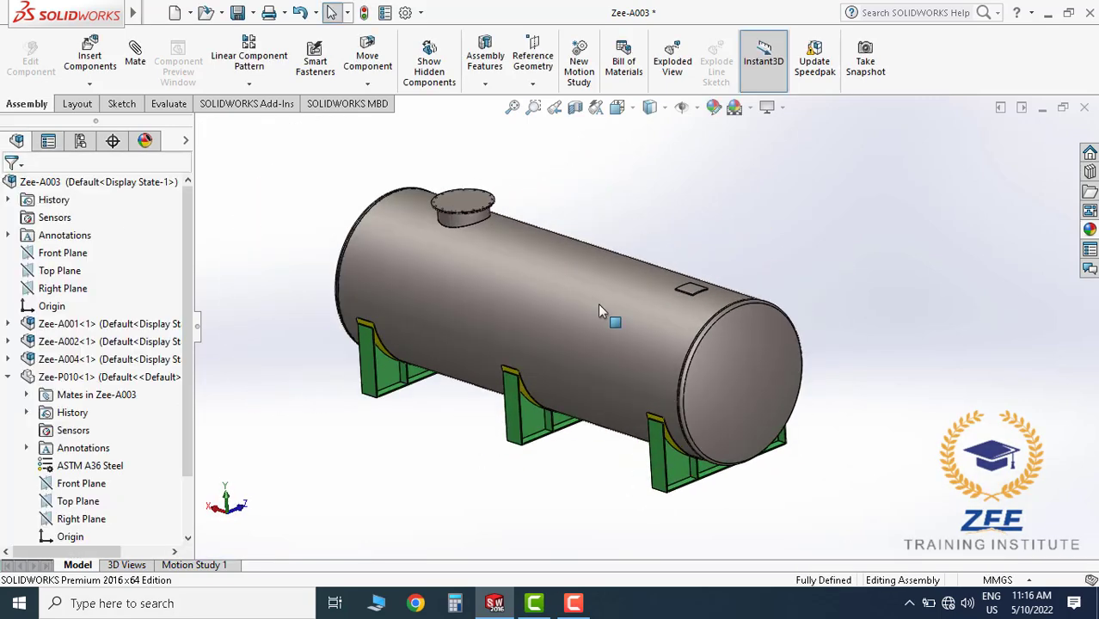
click(7, 376)
click(76, 288)
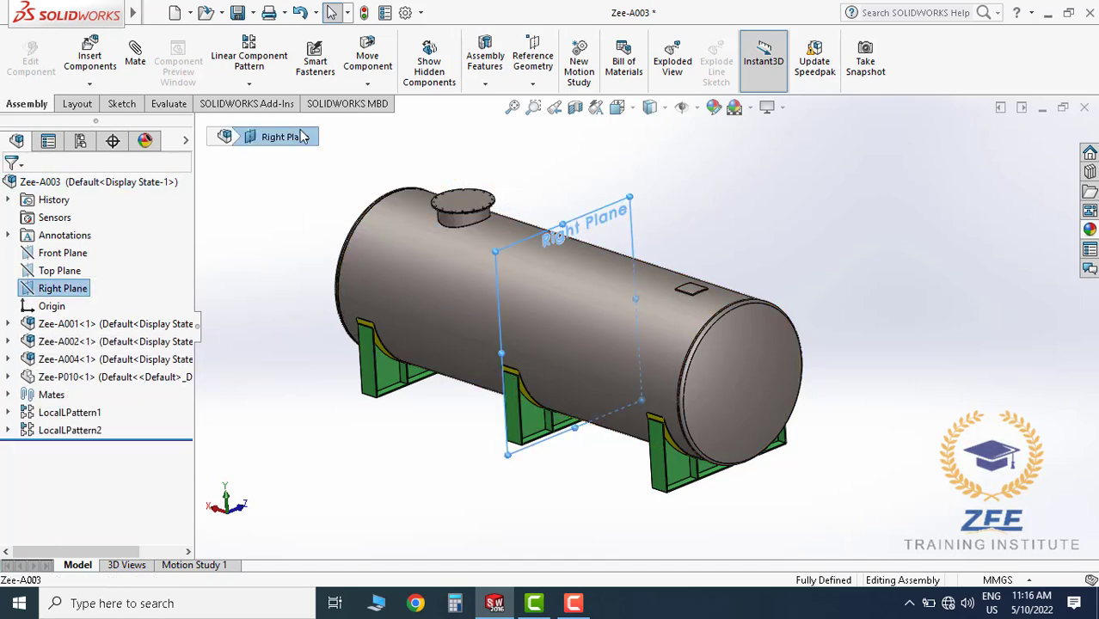
click(249, 84)
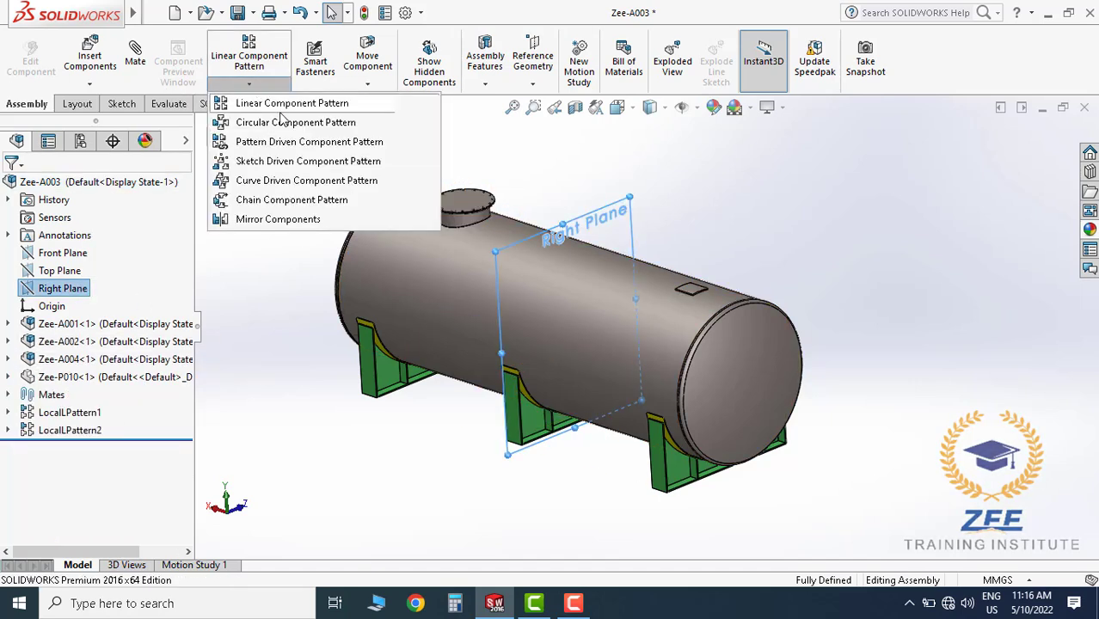
click(278, 219)
scroll(680, 304, down, 3)
click(679, 338)
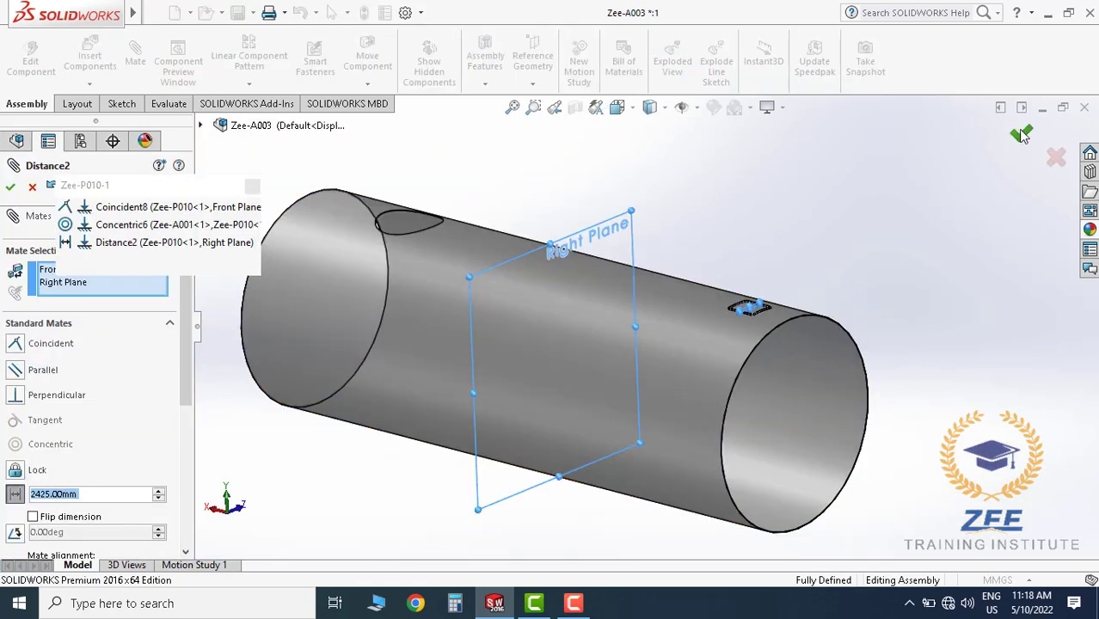
Accept 2425 mm as the distance mate between the plate's Front Plane and the assembly's Right Plane, and save the assembly
click(1021, 136)
click(1021, 136)
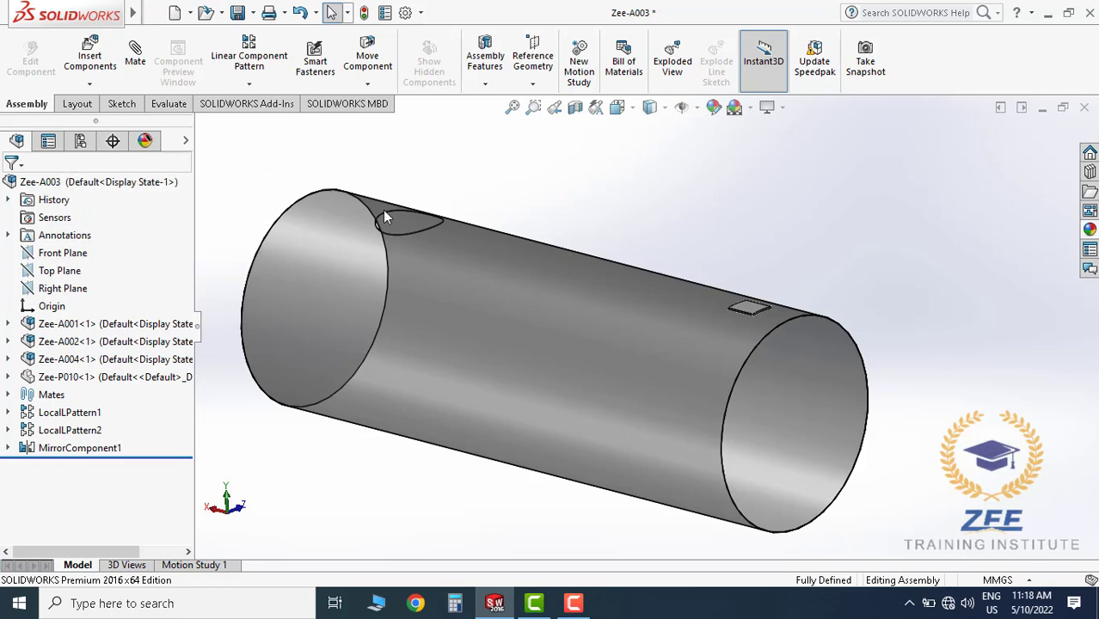
middle_drag(540, 301, 612, 352)
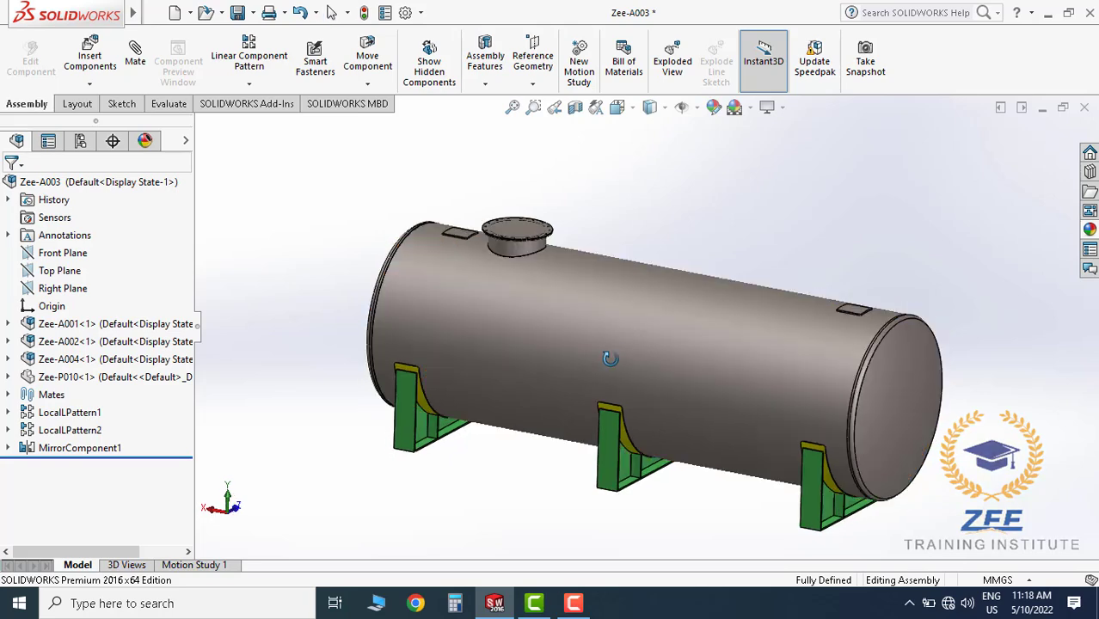
click(237, 12)
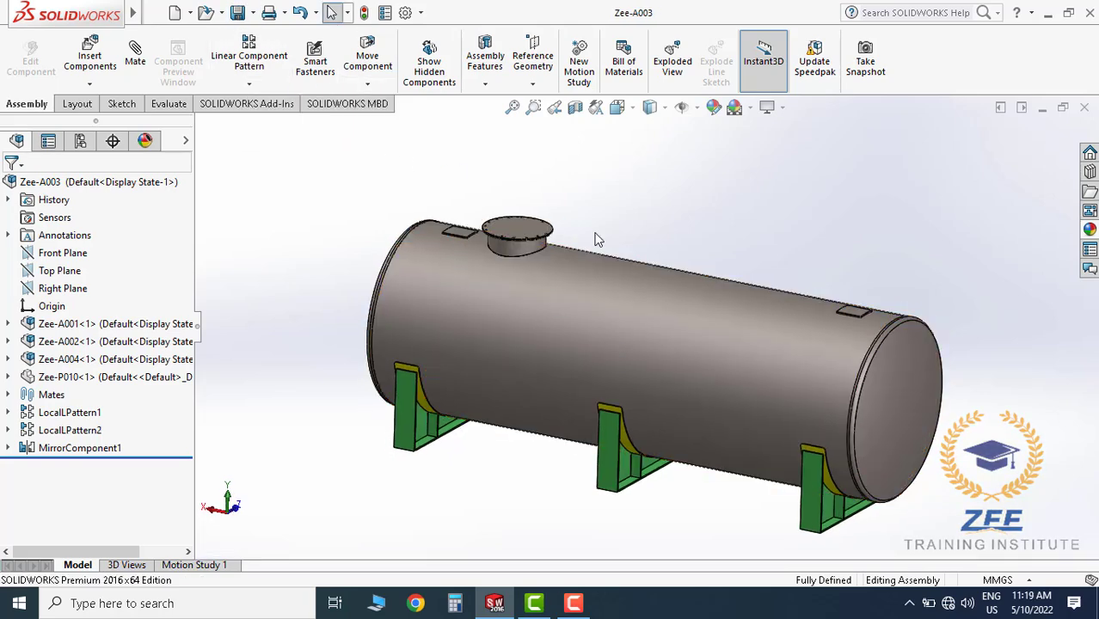
Examine the tank assembly with both curved plates from several angles and distances
middle_drag(618, 323, 656, 342)
scroll(441, 267, down, 4)
mouse_move(563, 281)
middle_down()
mouse_move(576, 297)
mouse_move(543, 291)
middle_up()
scroll(691, 390, up, 5)
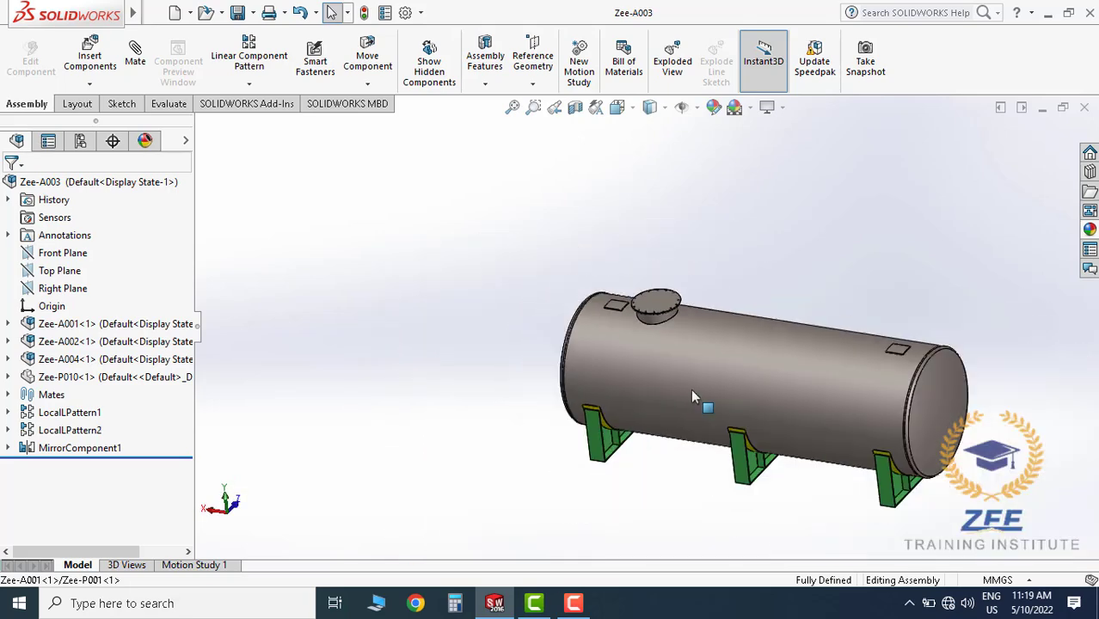
scroll(693, 393, up, 4)
key(f)
middle_drag(702, 340, 621, 318)
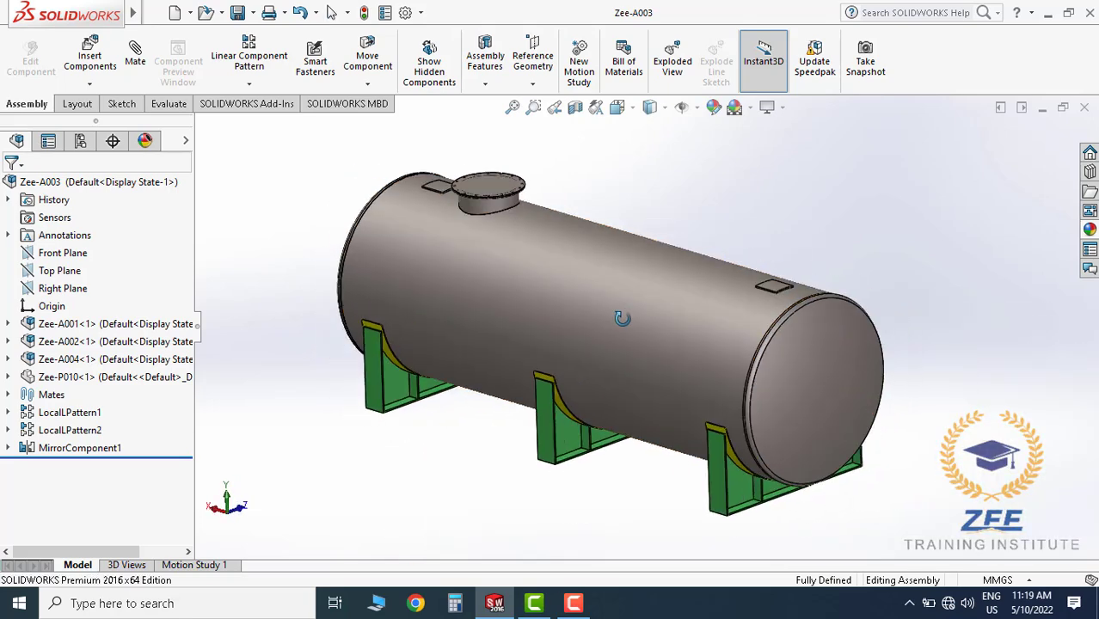
Create a new part and start a sketch on its Front Plane
click(189, 12)
click(207, 32)
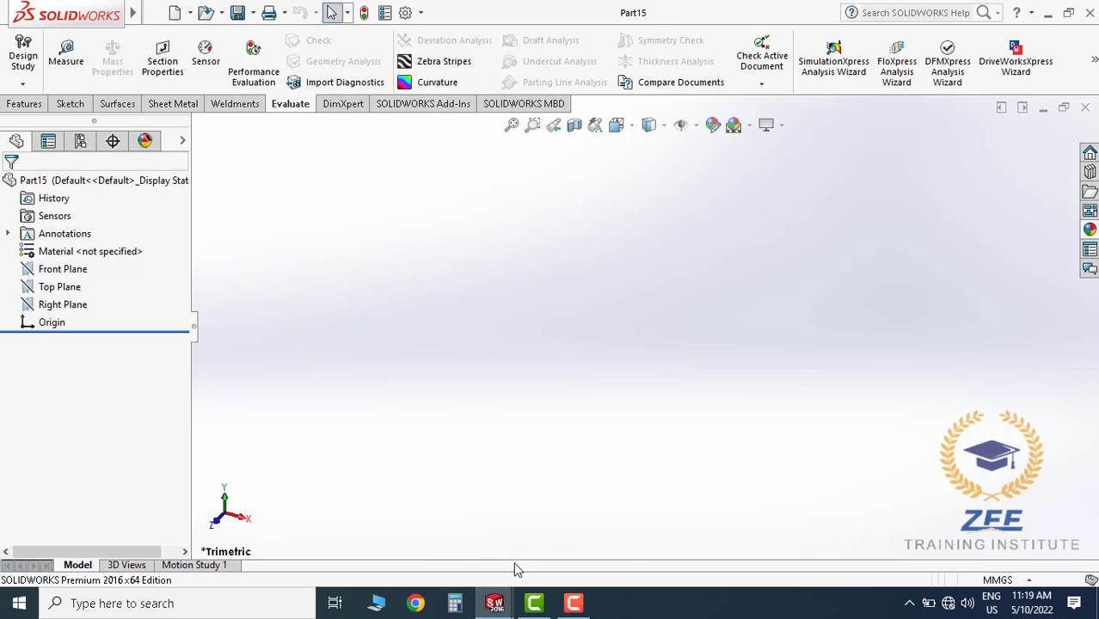
click(573, 603)
click(1023, 526)
click(74, 104)
click(77, 269)
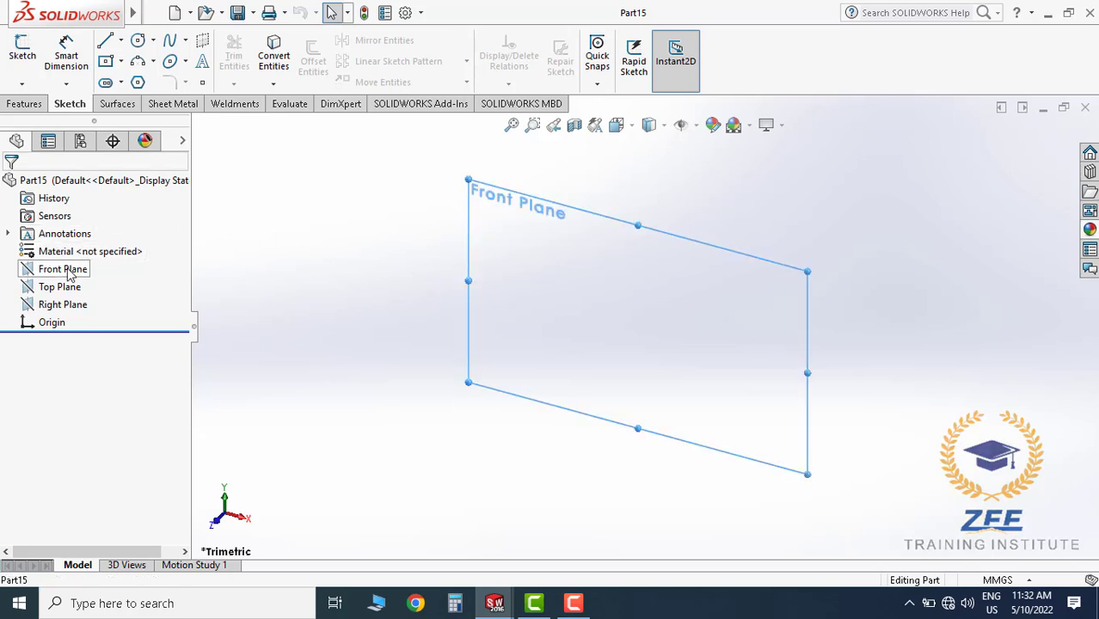
click(79, 248)
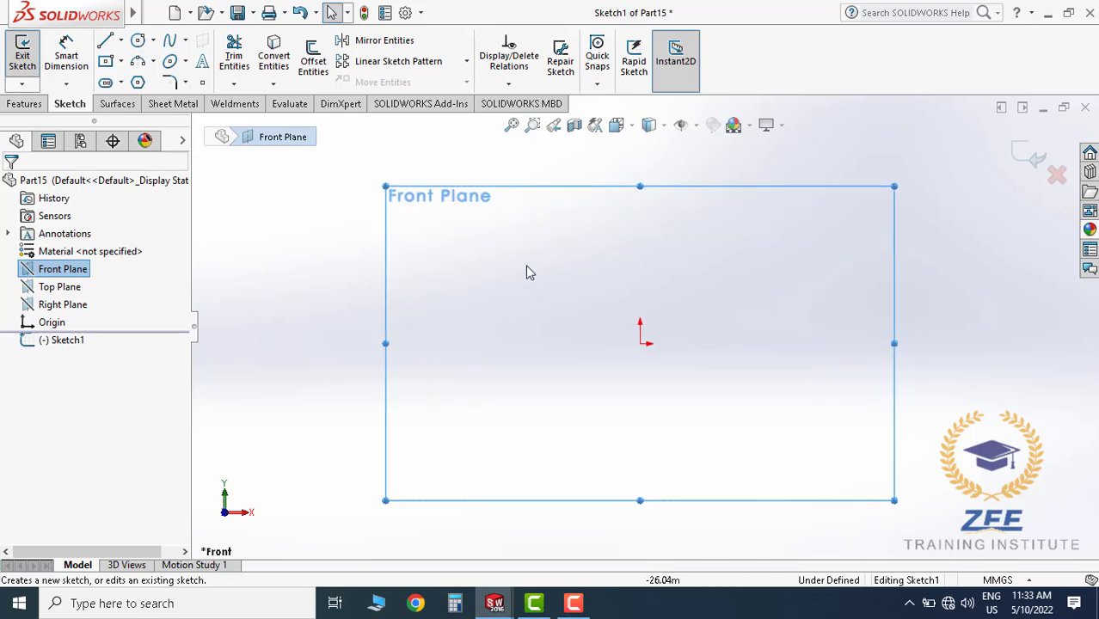
Sketch a horizontal line about 75 mm long through the origin and add a midpoint relation between the line and the origin
click(105, 41)
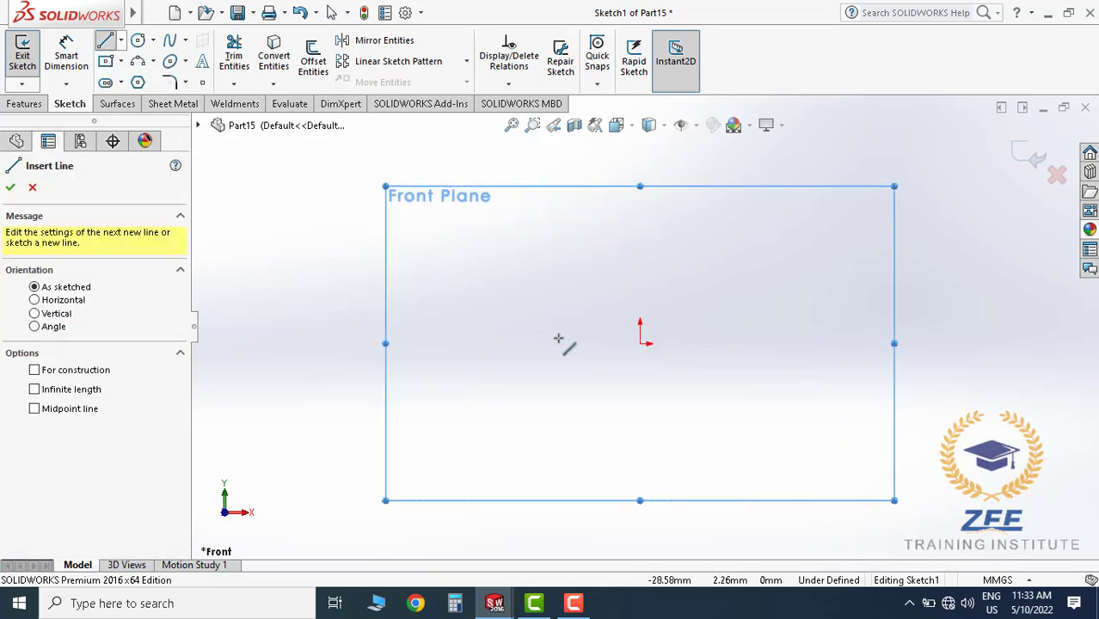
click(533, 343)
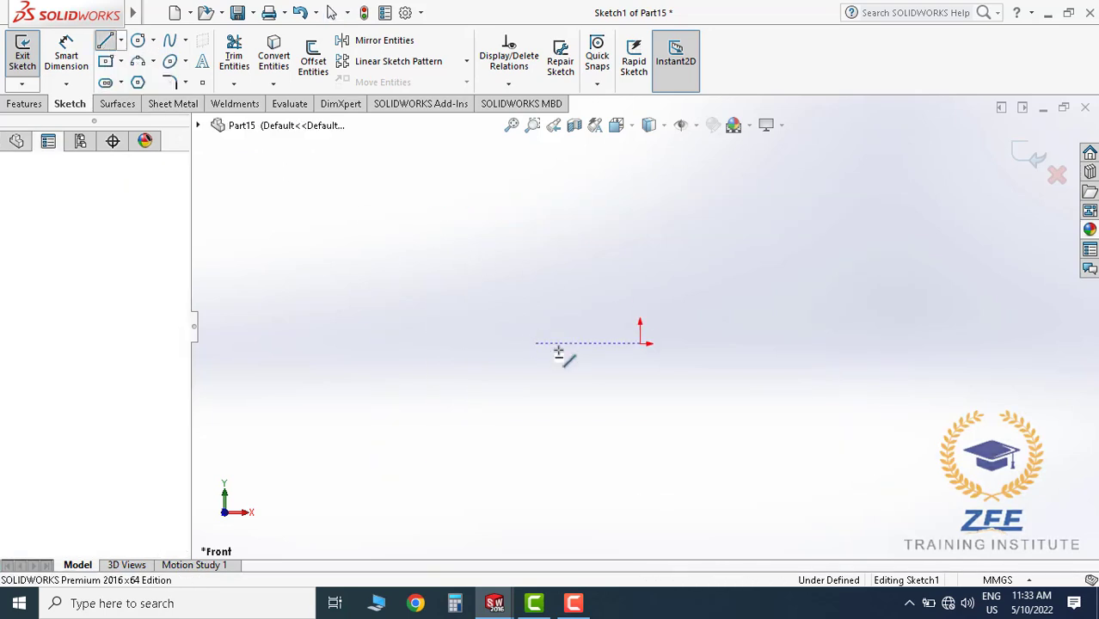
click(735, 343)
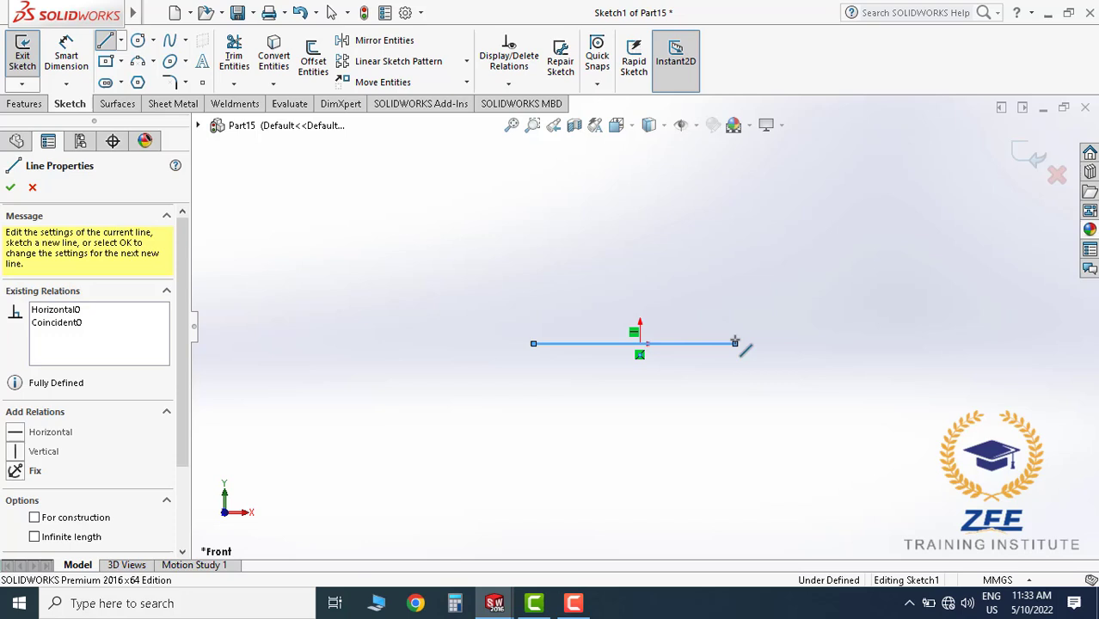
key(Escape)
click(642, 345)
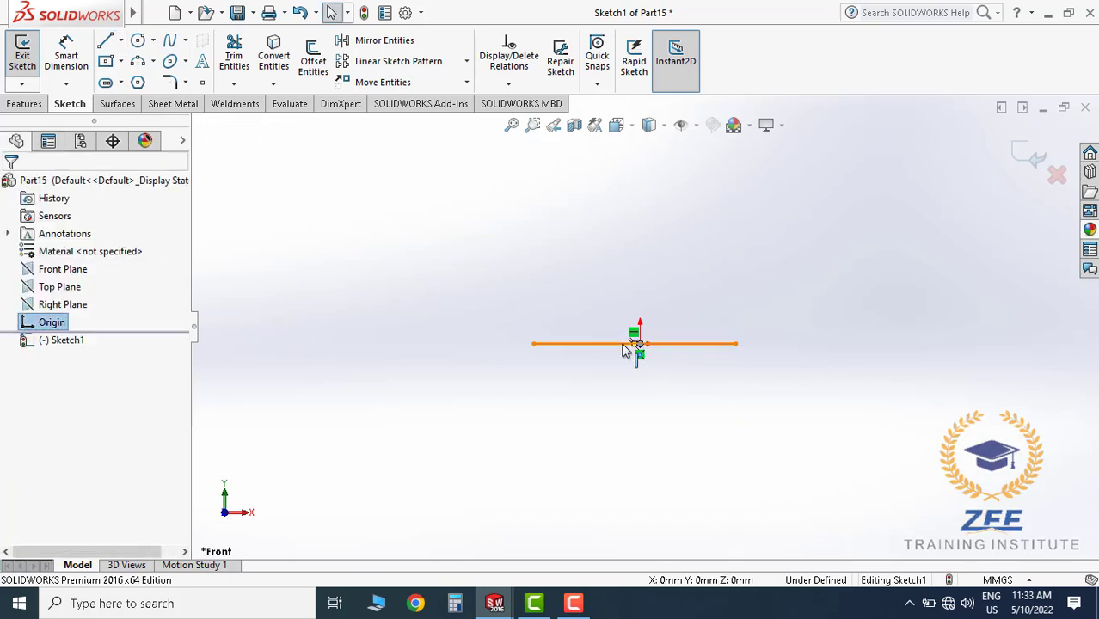
ctrl+click(621, 344)
click(290, 438)
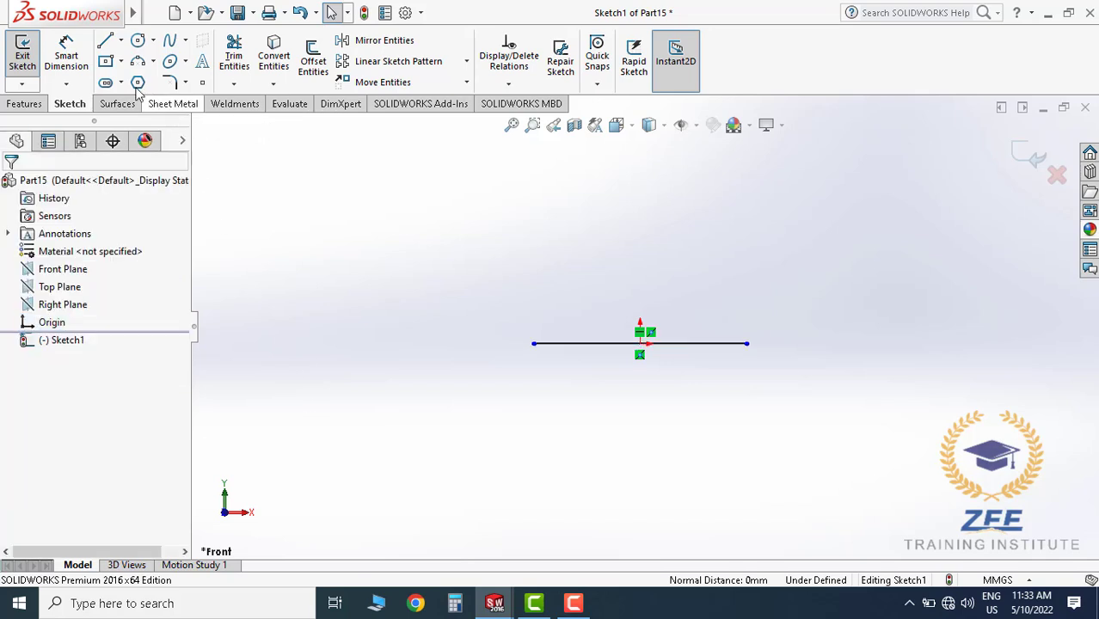
Dimension the horizontal line's length as 250 mm
click(67, 56)
click(664, 344)
click(670, 400)
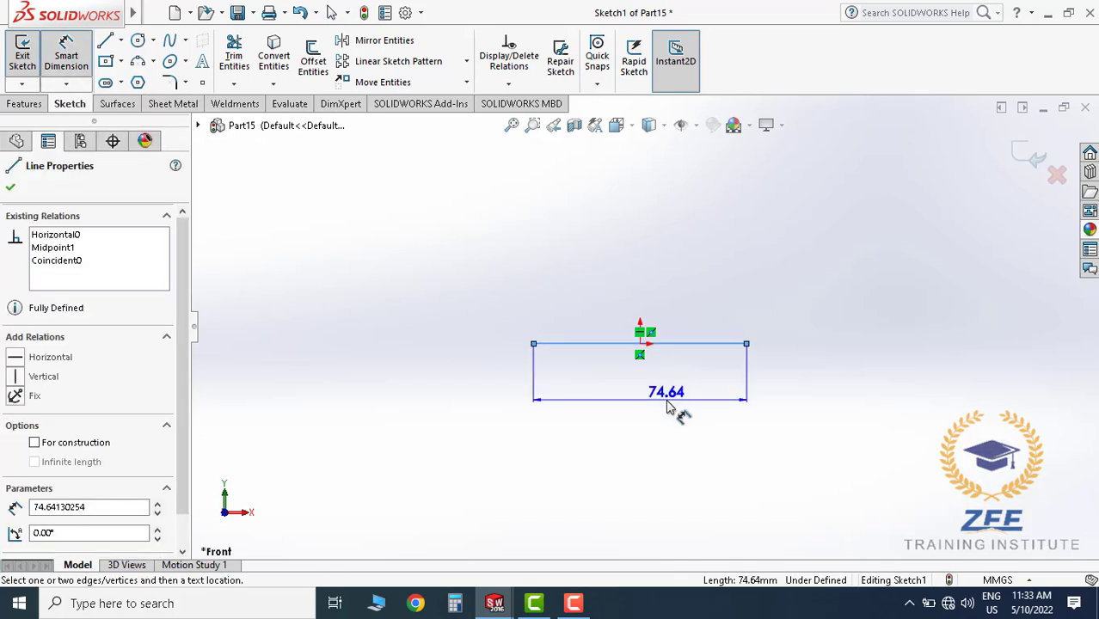
text(2)
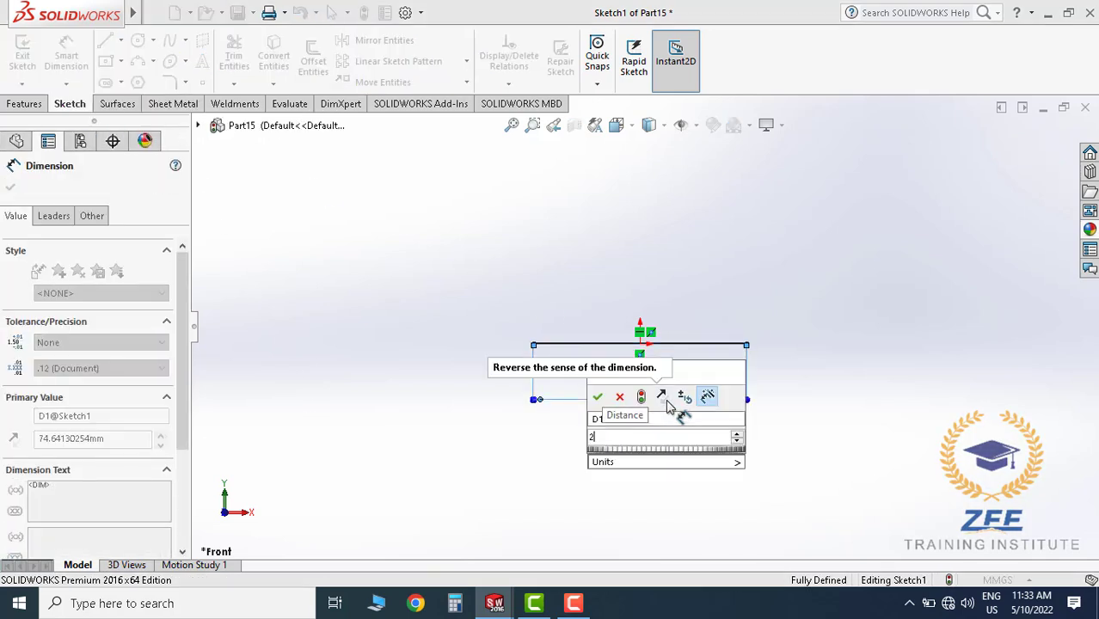
text(50)
key(Return)
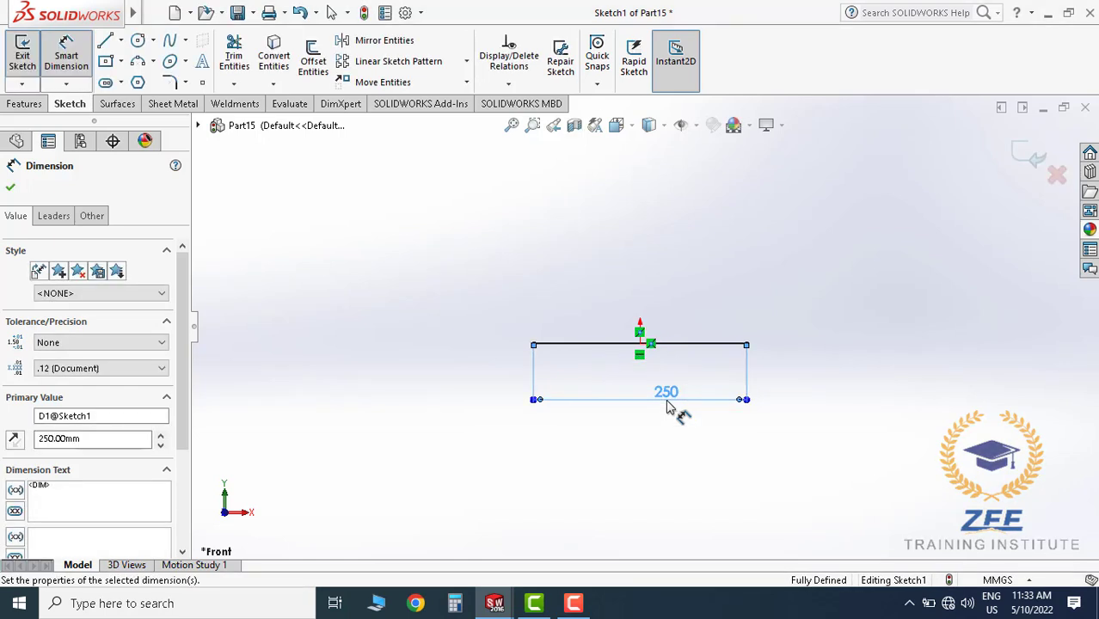
key(Escape)
Sketch a vertical line about 82 mm long upward from each end of the 250 mm line
scroll(684, 328, down, 2)
scroll(578, 245, down, 2)
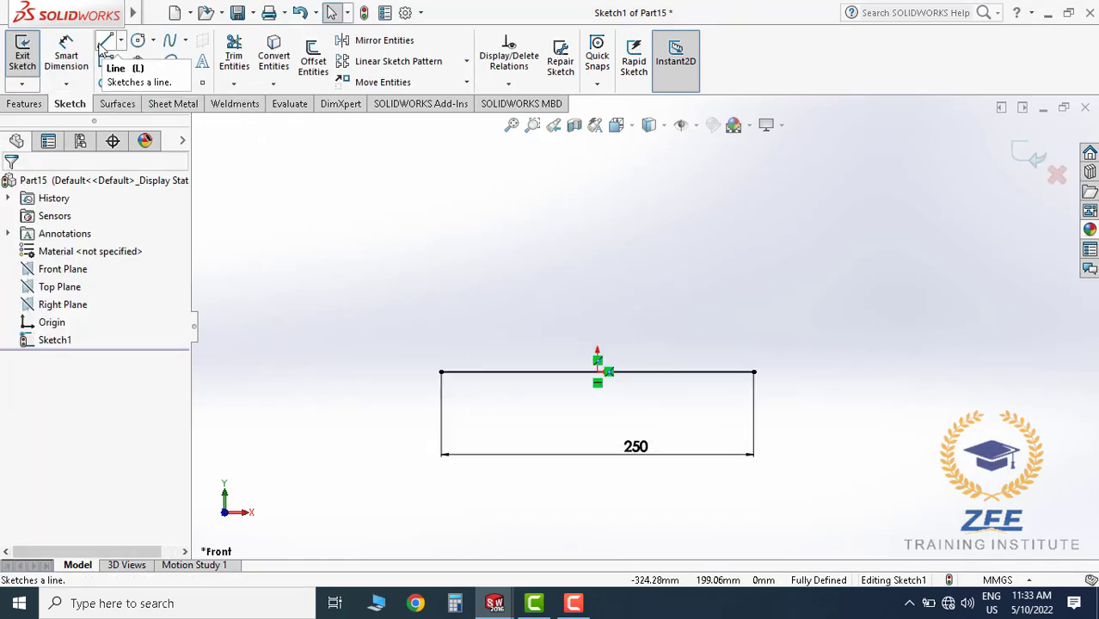
click(106, 41)
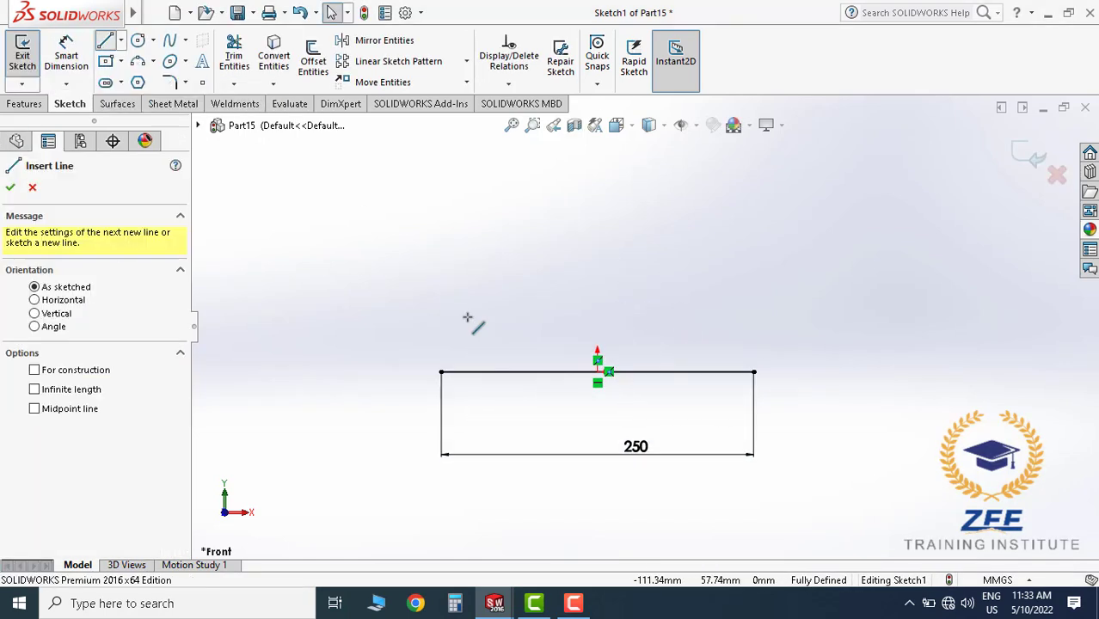
click(439, 371)
click(441, 270)
key(Escape)
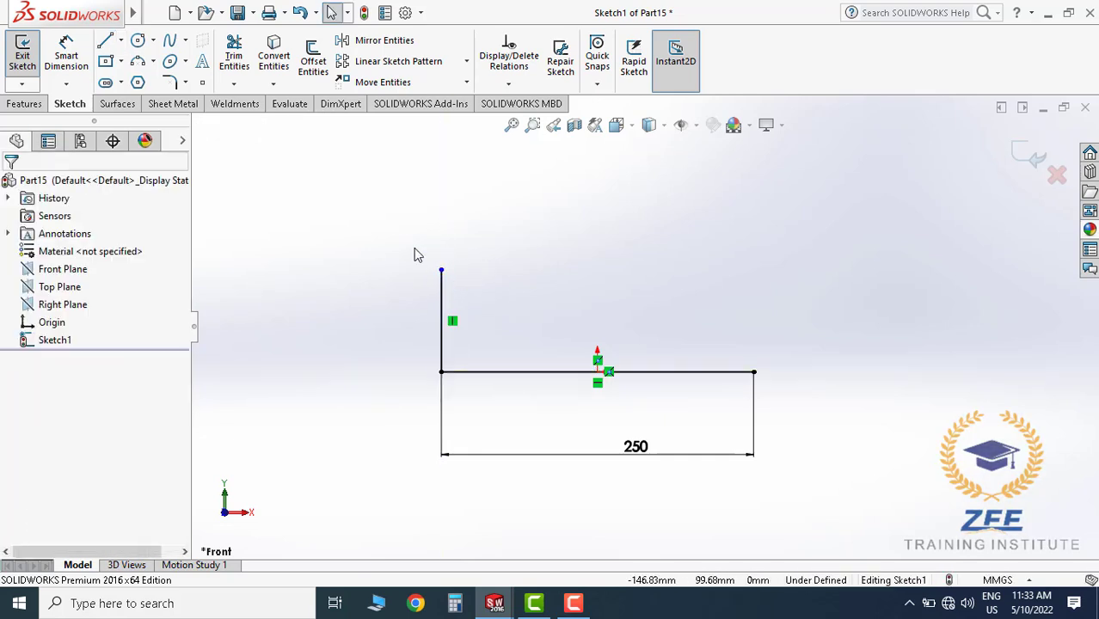
click(105, 42)
click(753, 371)
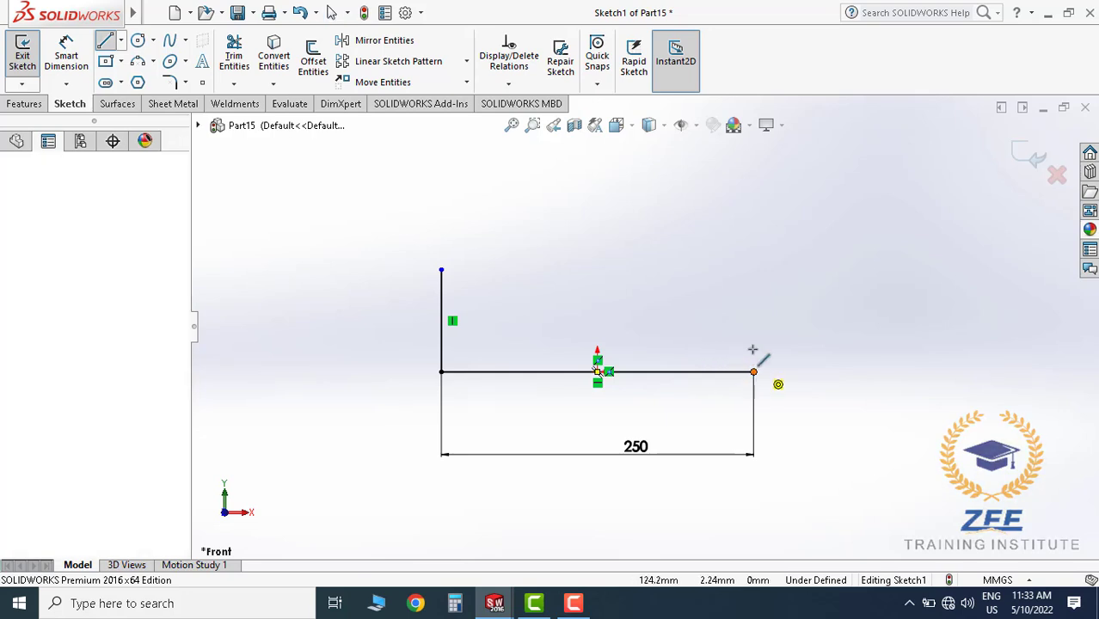
click(753, 270)
key(Escape)
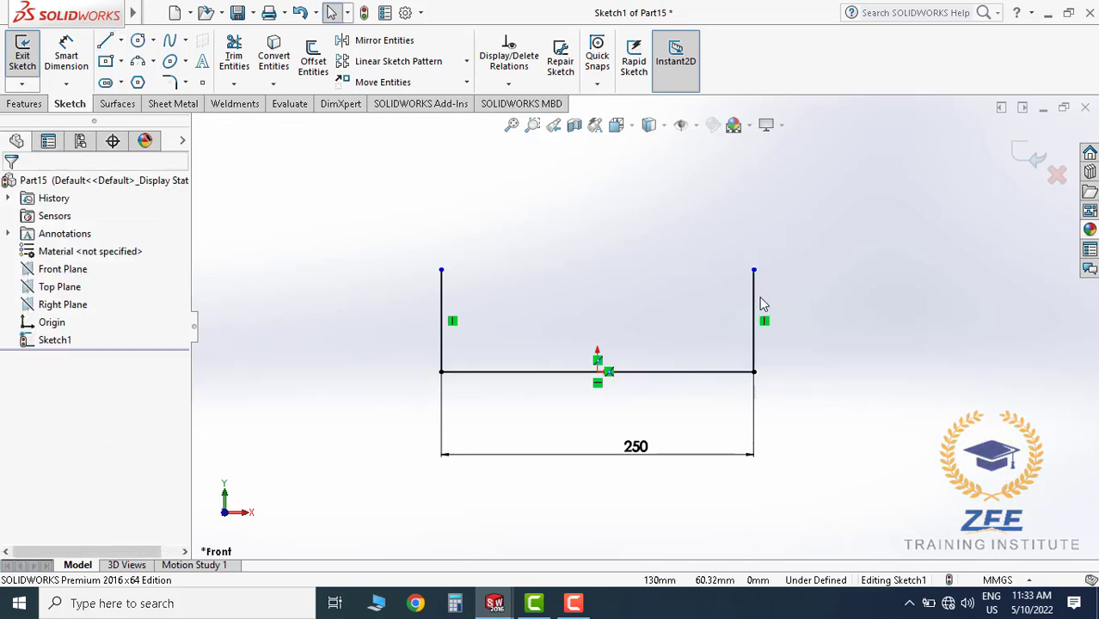
Make the two vertical side lines parallel and equal in length
click(753, 331)
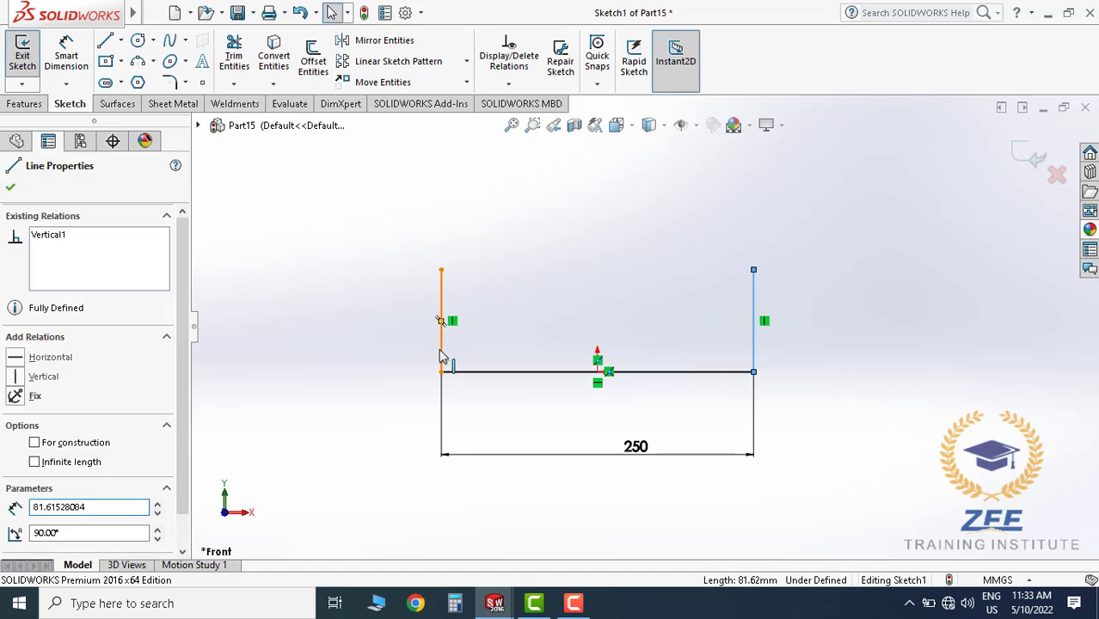
ctrl+click(441, 352)
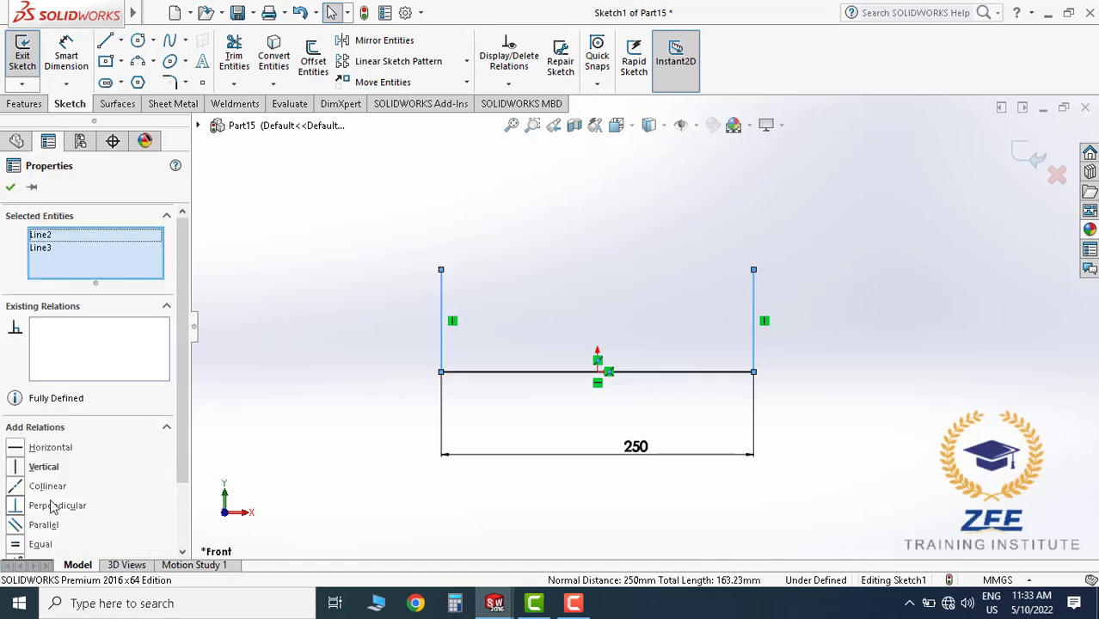
click(43, 546)
key(Escape)
Sketch a circle about 129 mm in diameter above the open profile, centred vertically over the origin
scroll(643, 324, up, 3)
scroll(644, 270, down, 3)
scroll(646, 344, up, 3)
scroll(687, 268, down, 1)
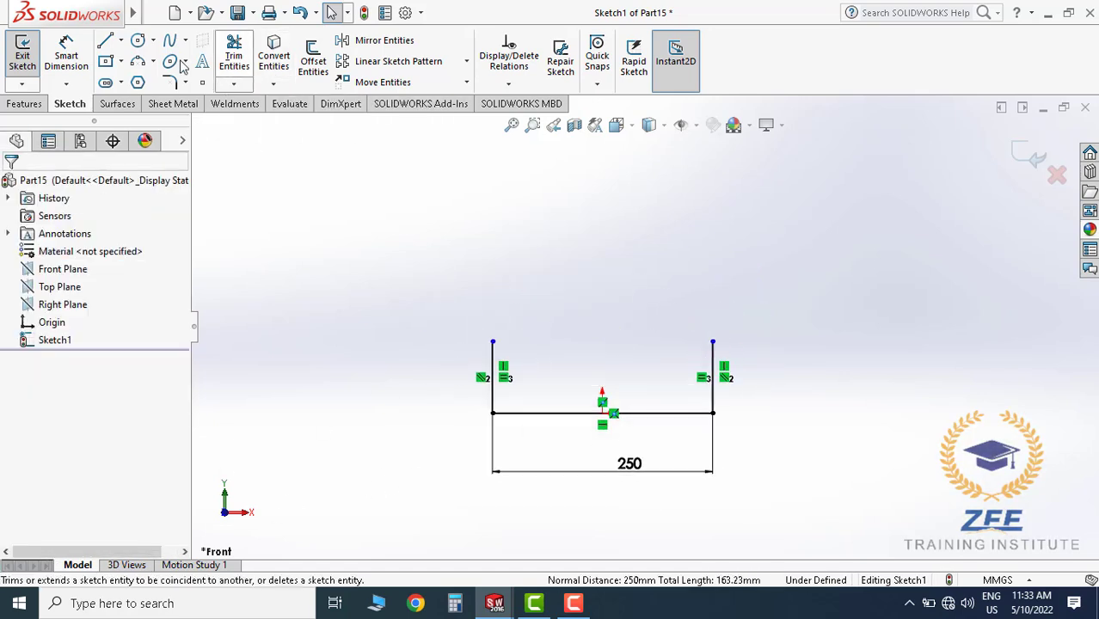
click(138, 41)
click(602, 256)
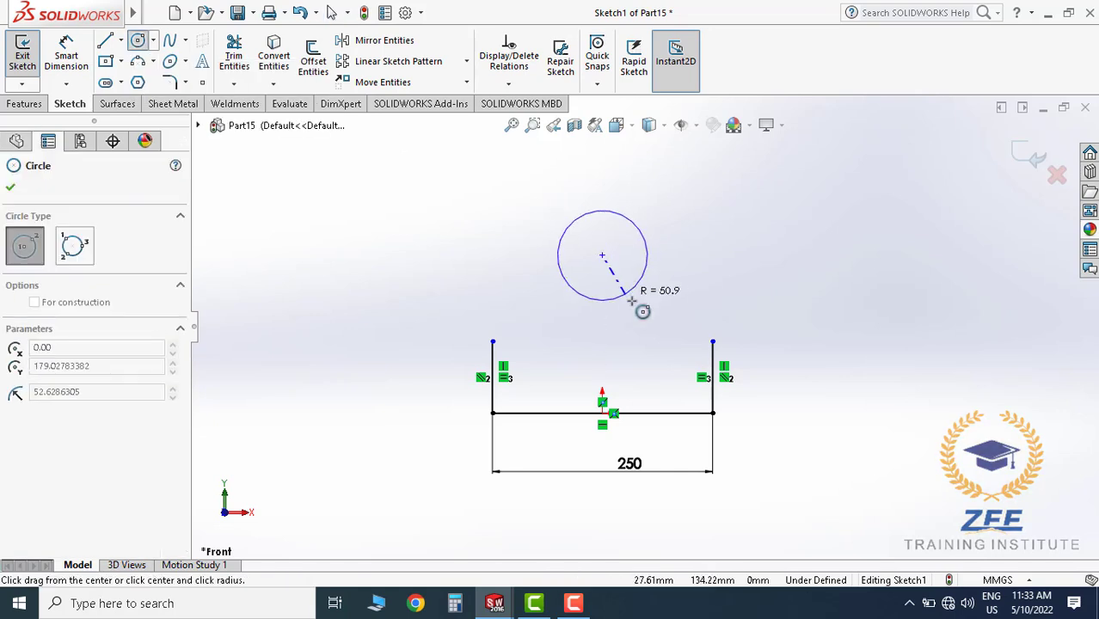
click(644, 310)
key(Escape)
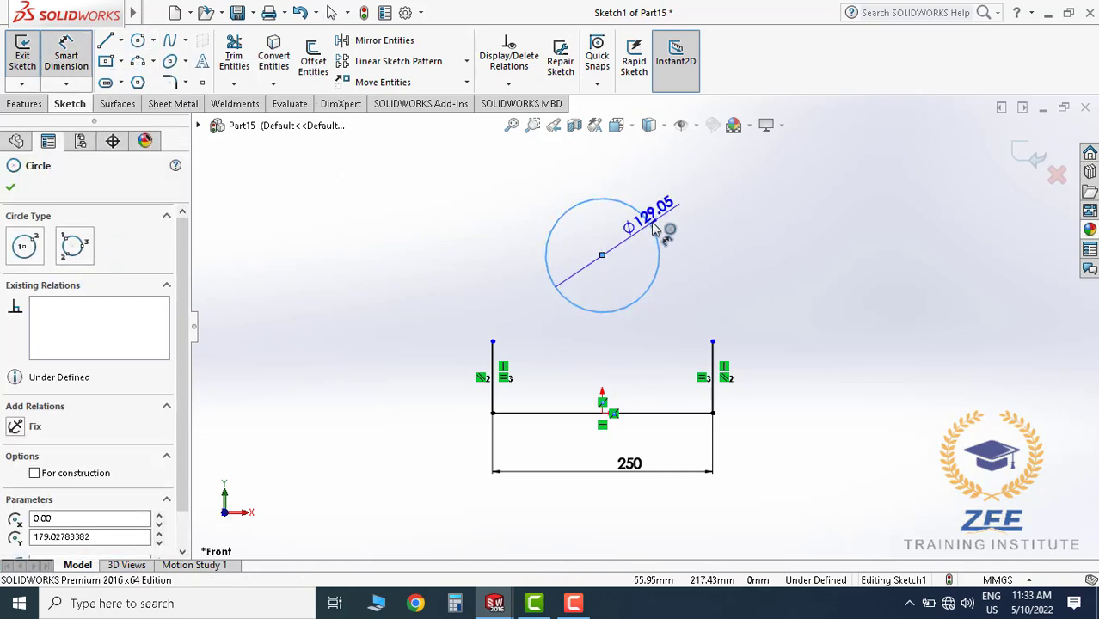
Dimension the circle's diameter as 75+75, giving 150 mm
double_click(636, 245)
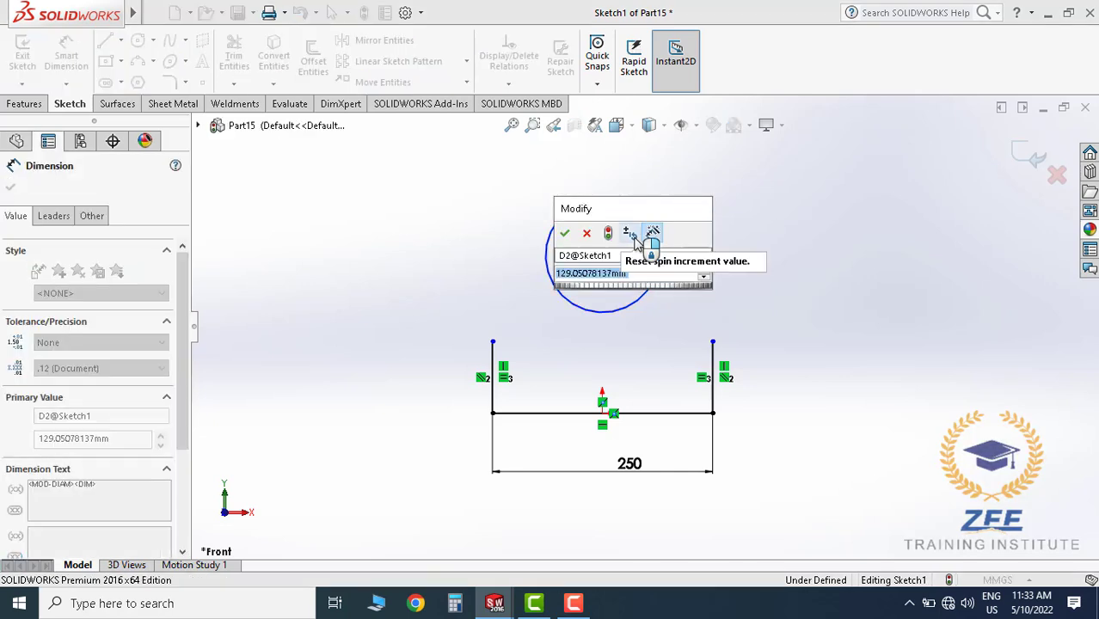
text(75)
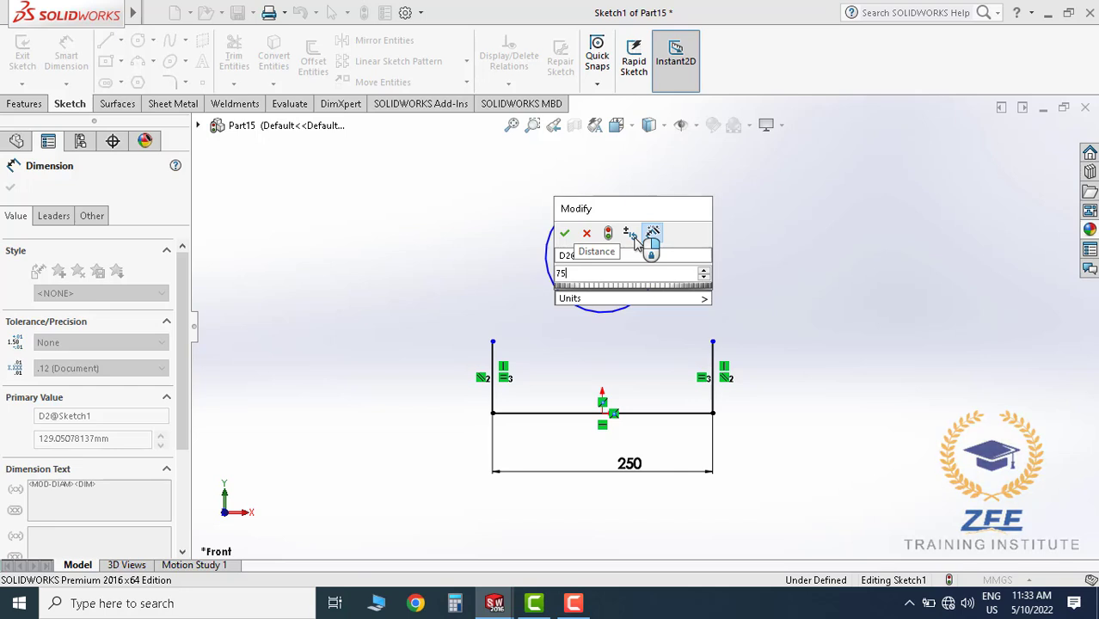
text(+)
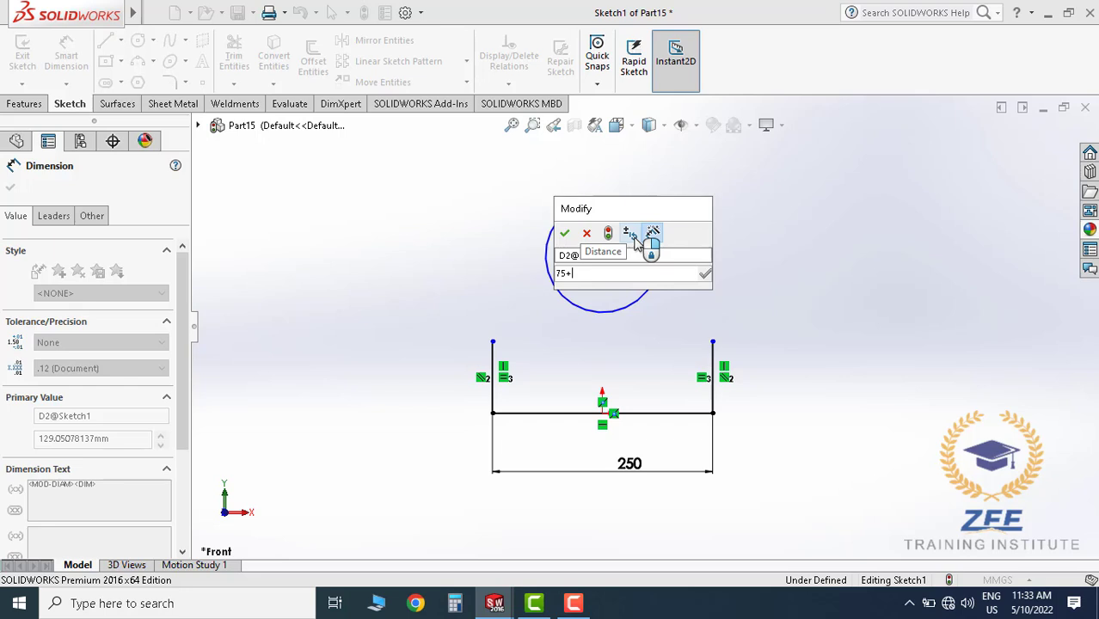
text(75)
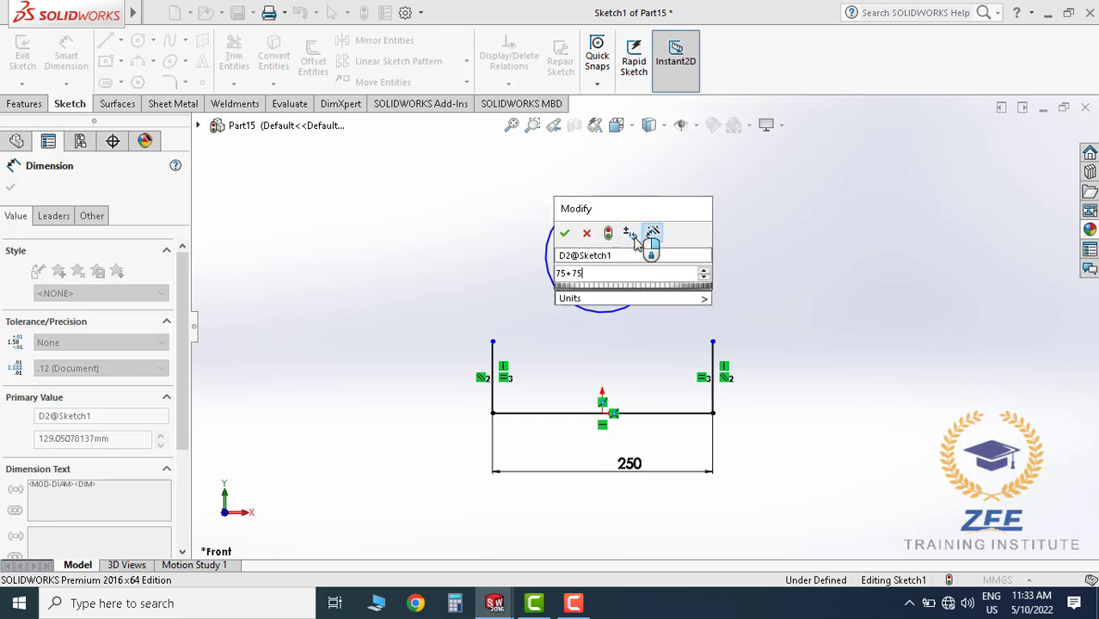
key(Return)
key(Escape)
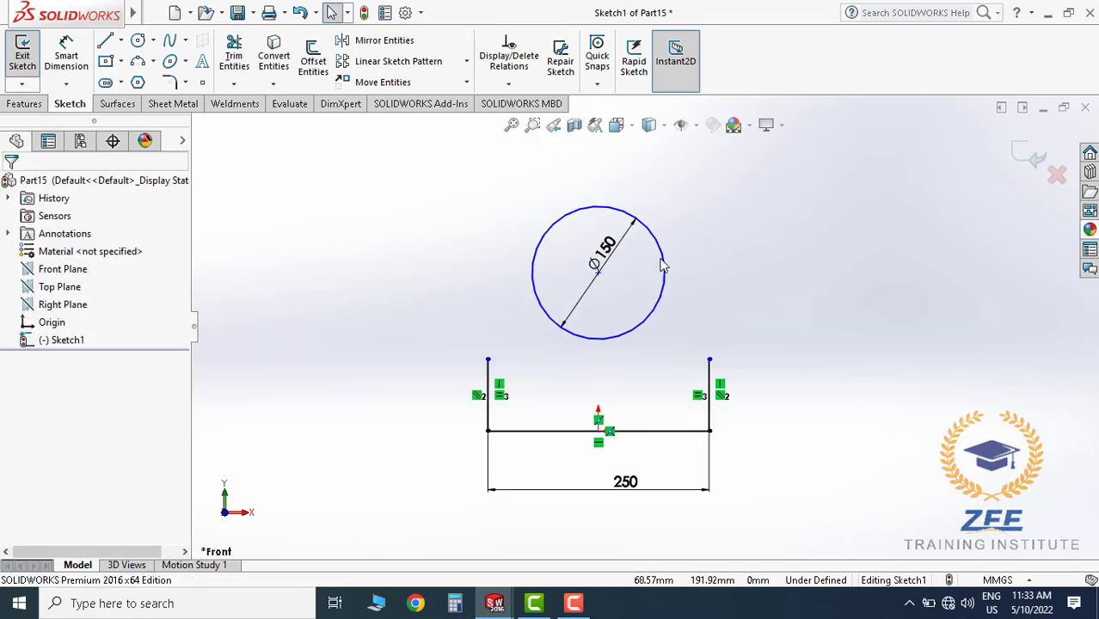
Sketch a sloping line from the left vertical line's upper end to the left side of the circle
click(105, 44)
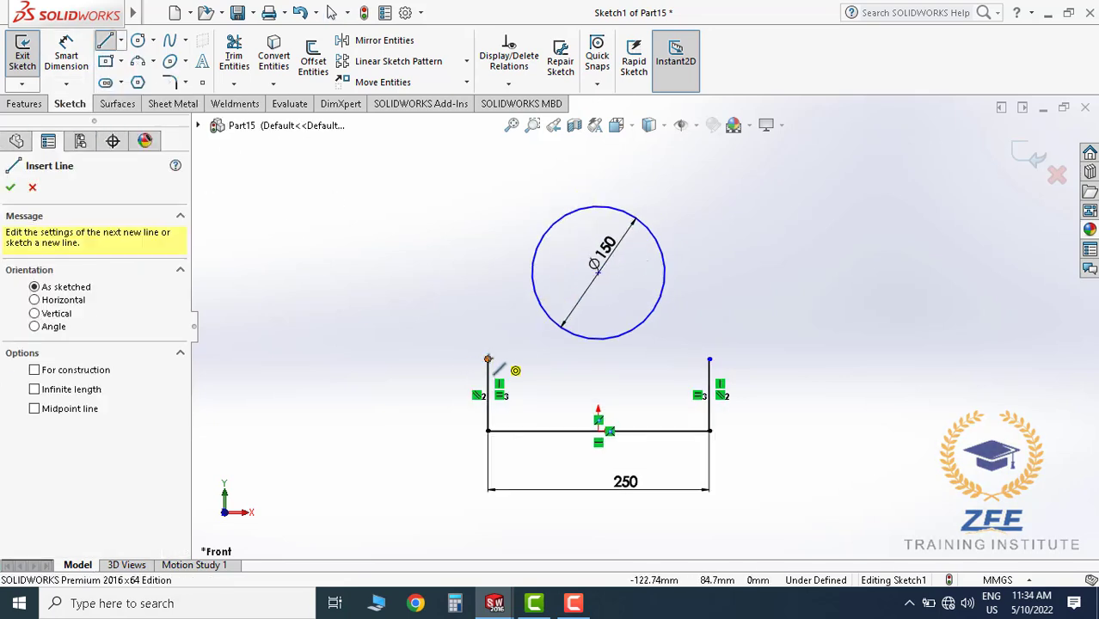
click(488, 360)
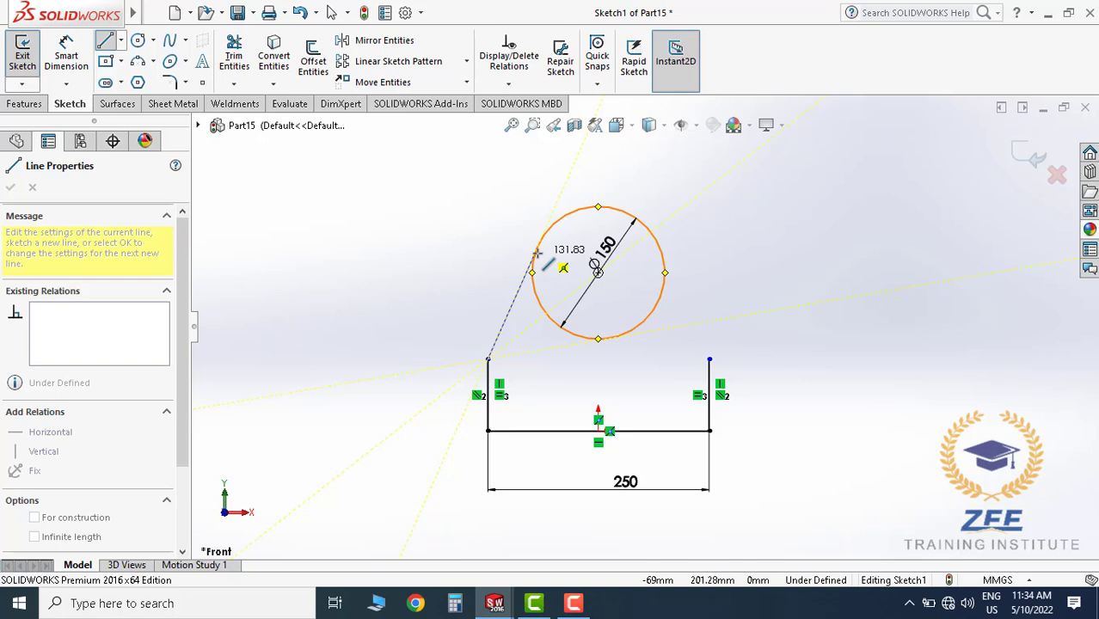
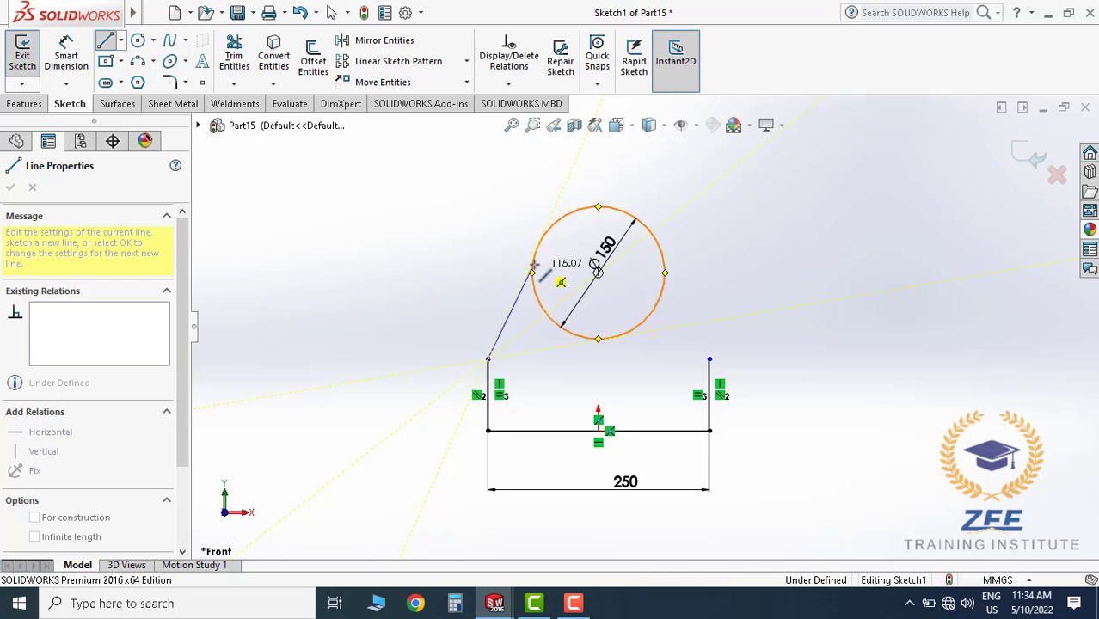
right_click(533, 261)
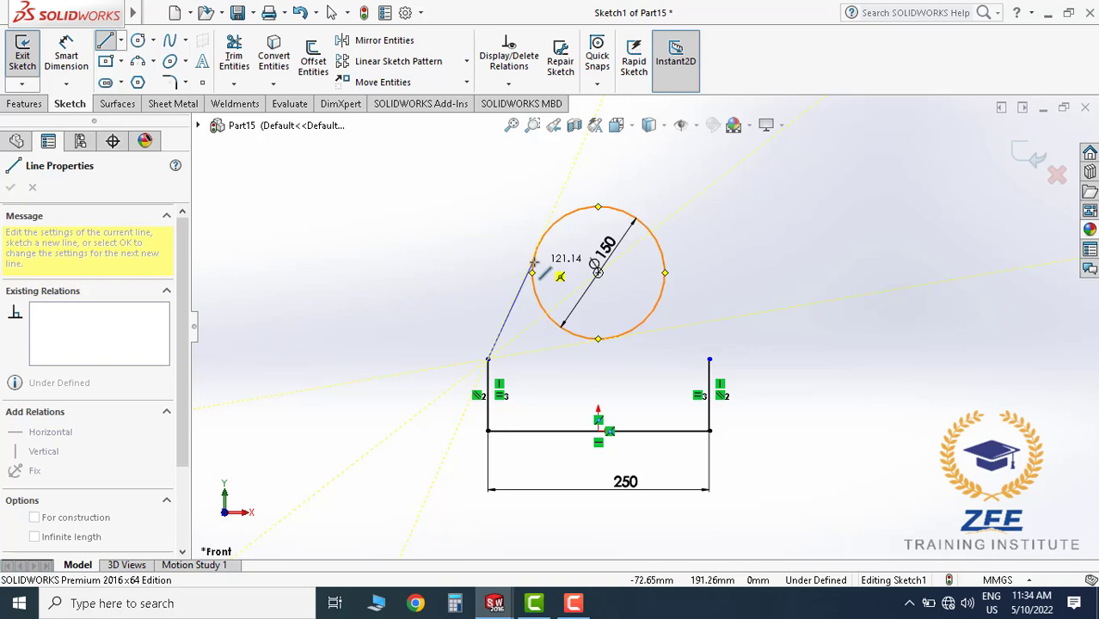
right_click(533, 261)
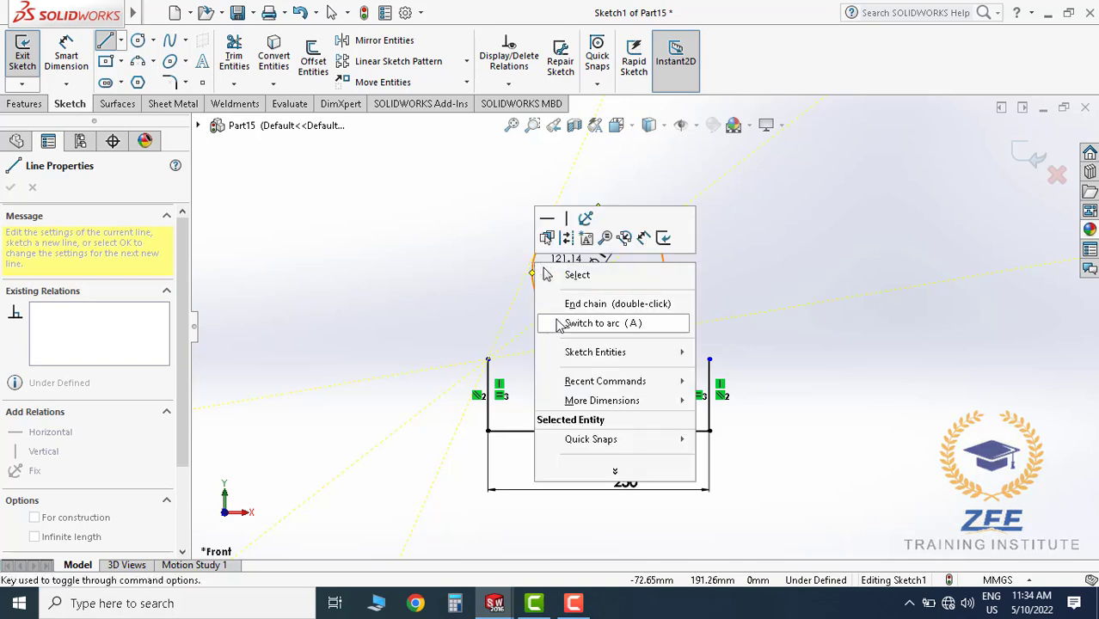
right_click(536, 247)
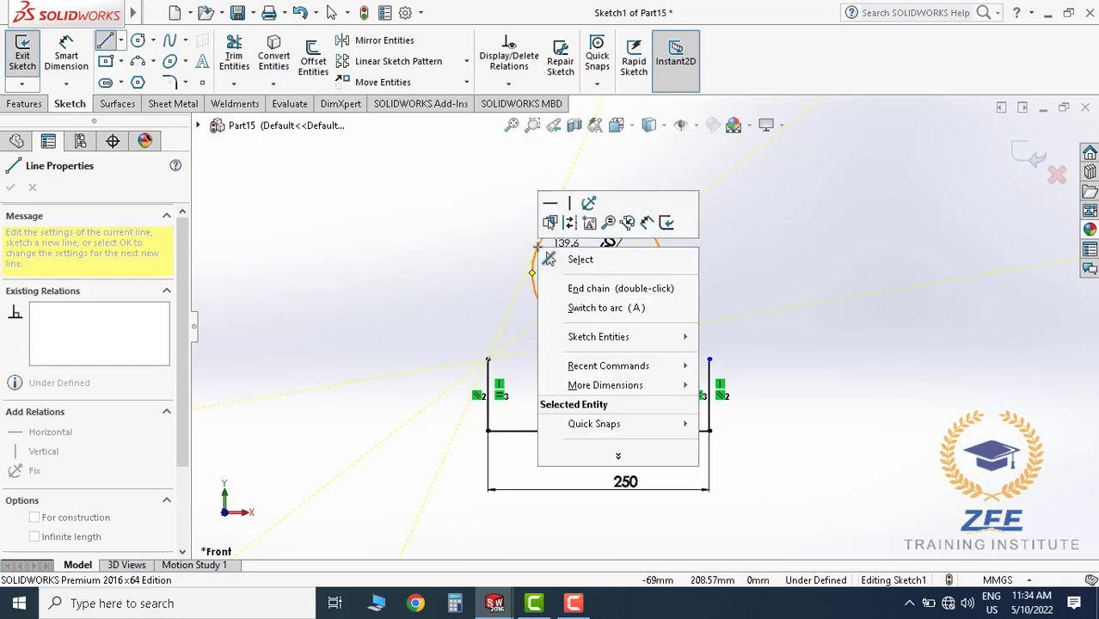
click(533, 262)
click(533, 257)
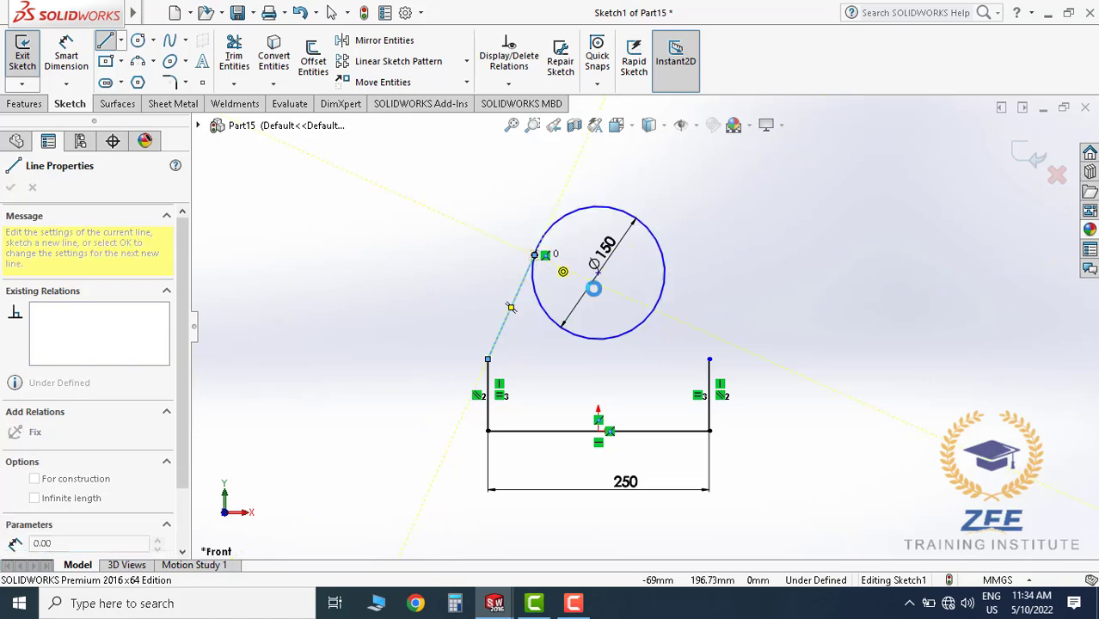
key(Escape)
Sketch a sloping line about 123 mm long from the right vertical line's upper end to the right side of the circle
click(105, 40)
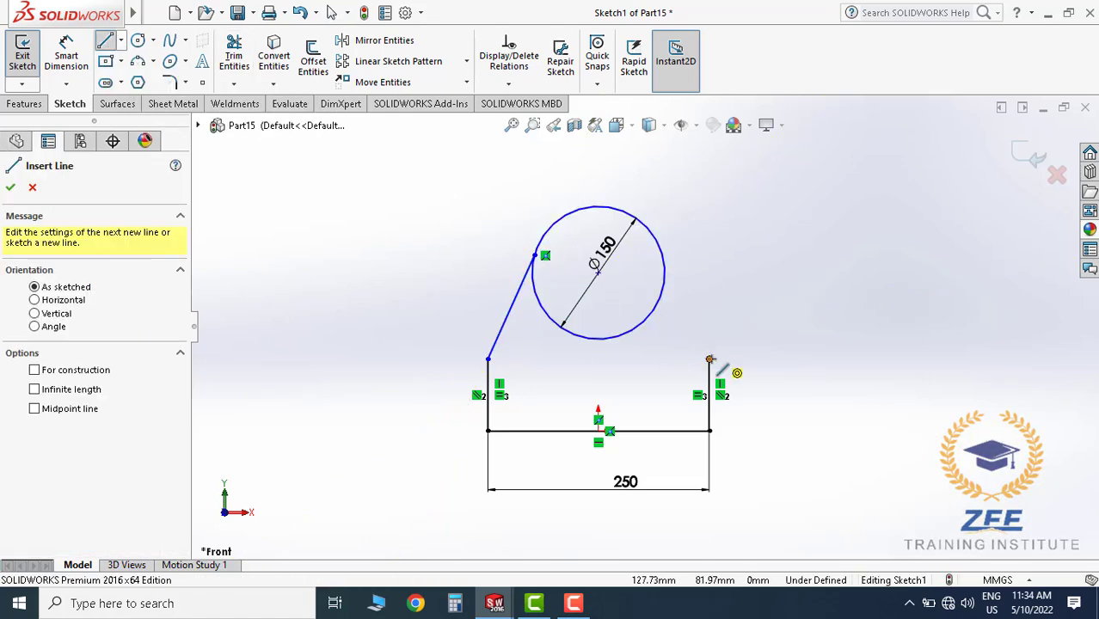
click(710, 359)
click(664, 260)
key(Escape)
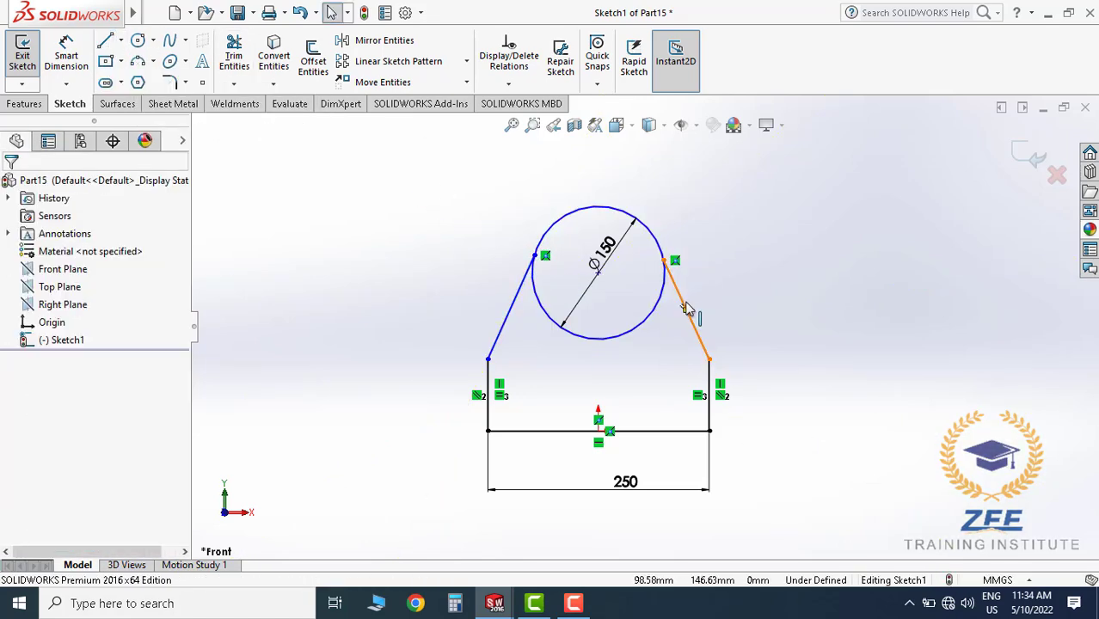
Make the right sloping line tangent to the circle
click(688, 310)
ctrl+click(666, 300)
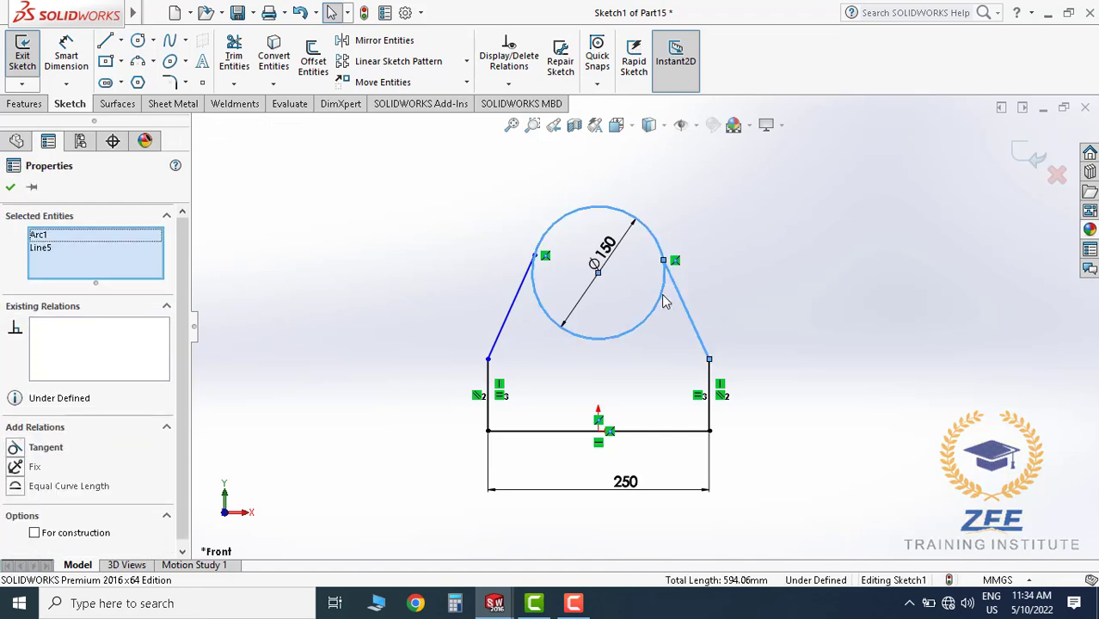
right_click(665, 300)
key(Escape)
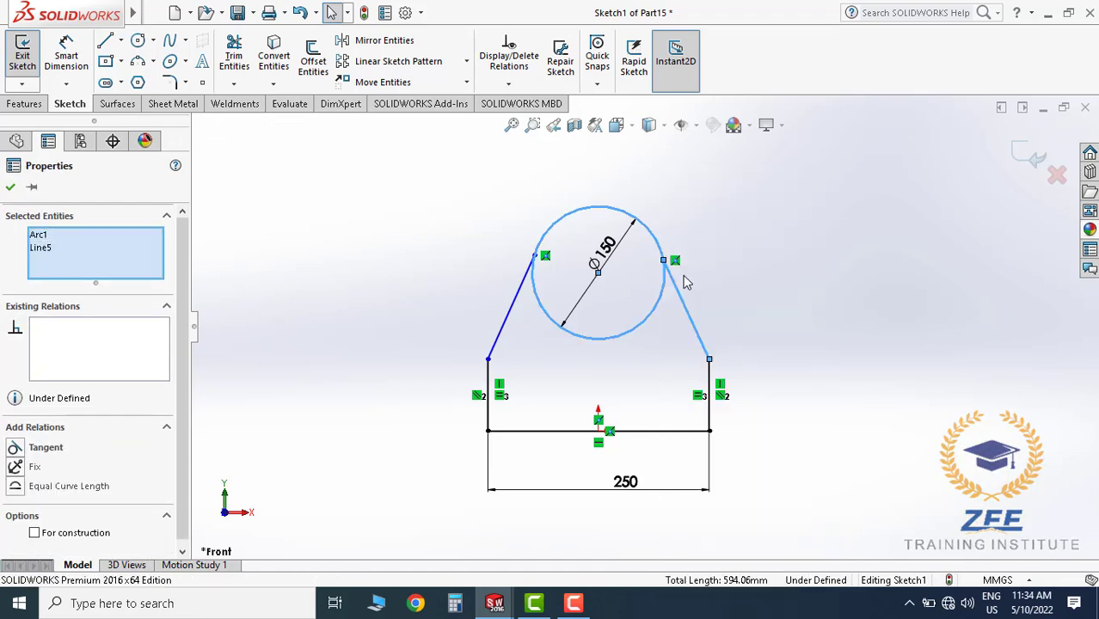
scroll(685, 280, down, 3)
click(670, 311)
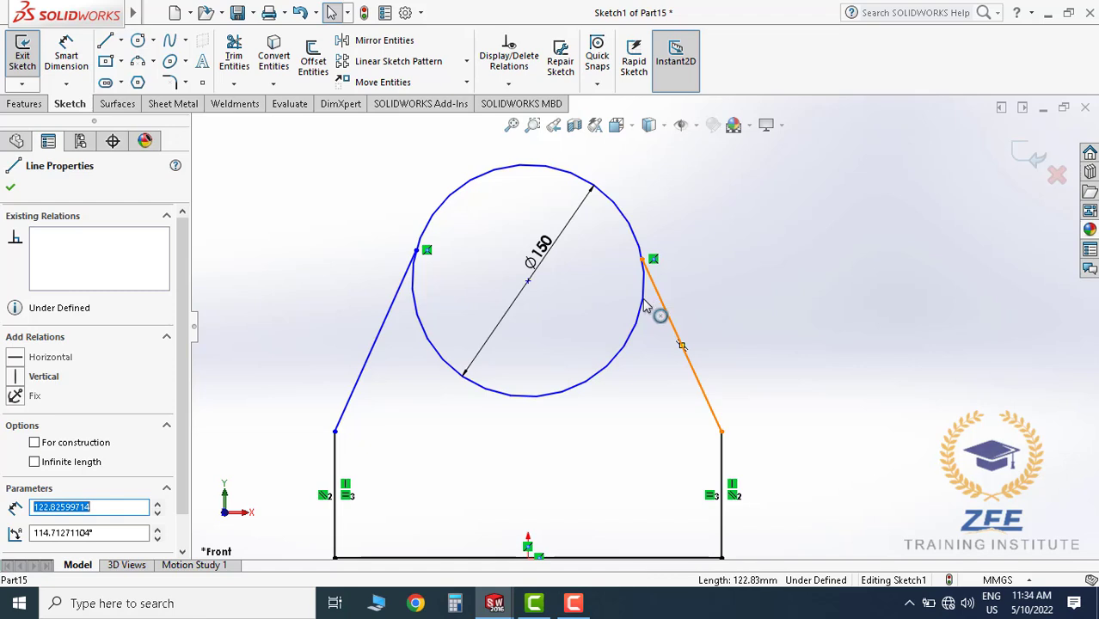
ctrl+click(644, 306)
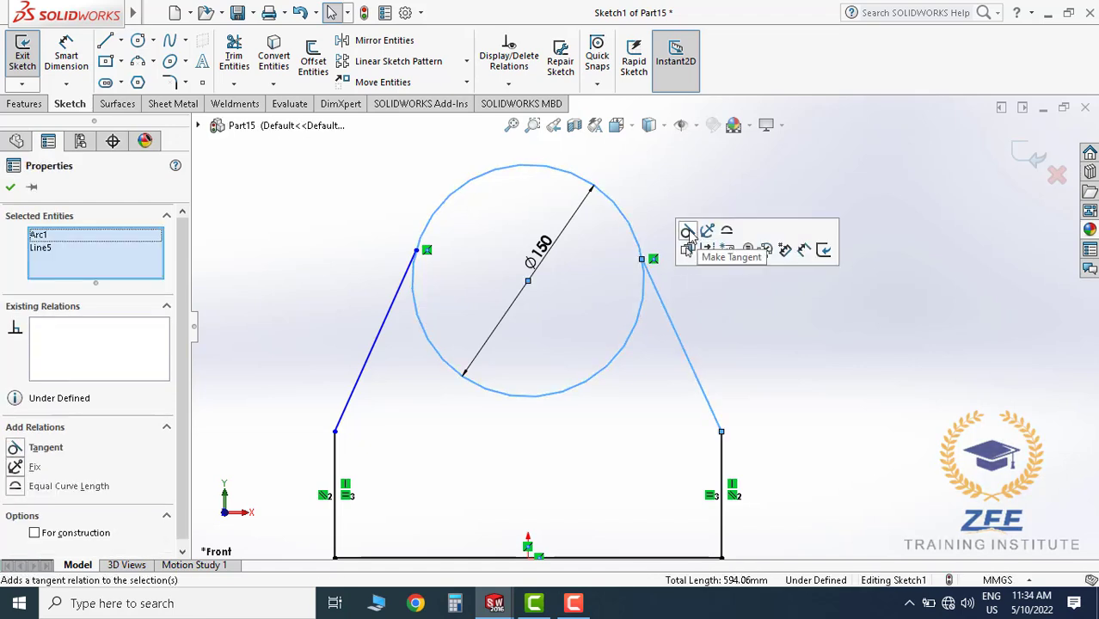
click(687, 233)
key(Escape)
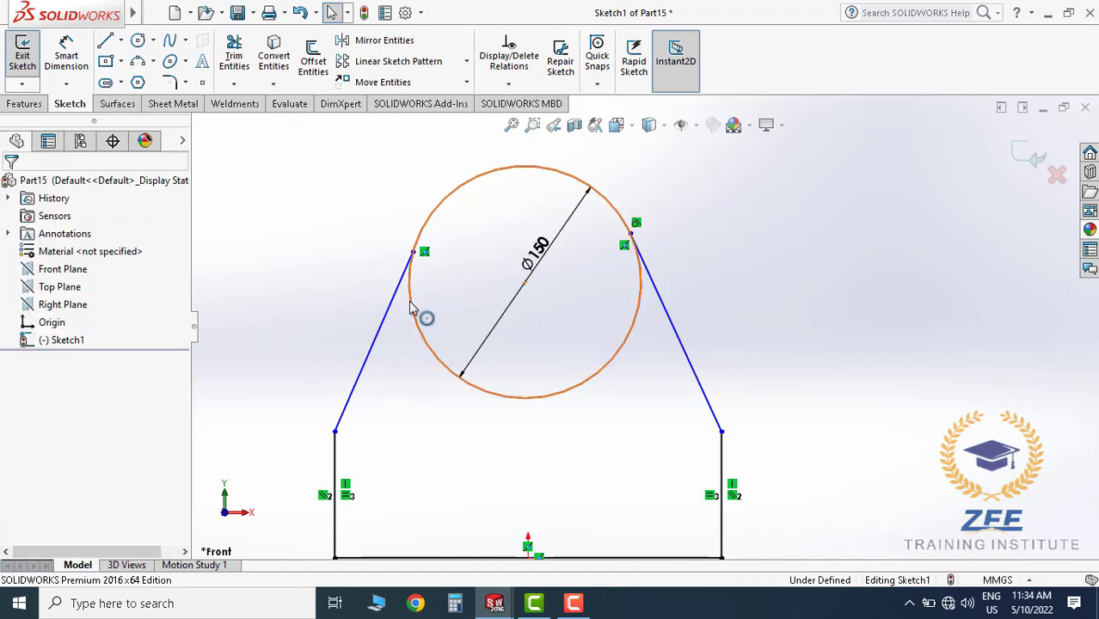
Make the left sloping line tangent to the circle
click(420, 313)
ctrl+click(394, 307)
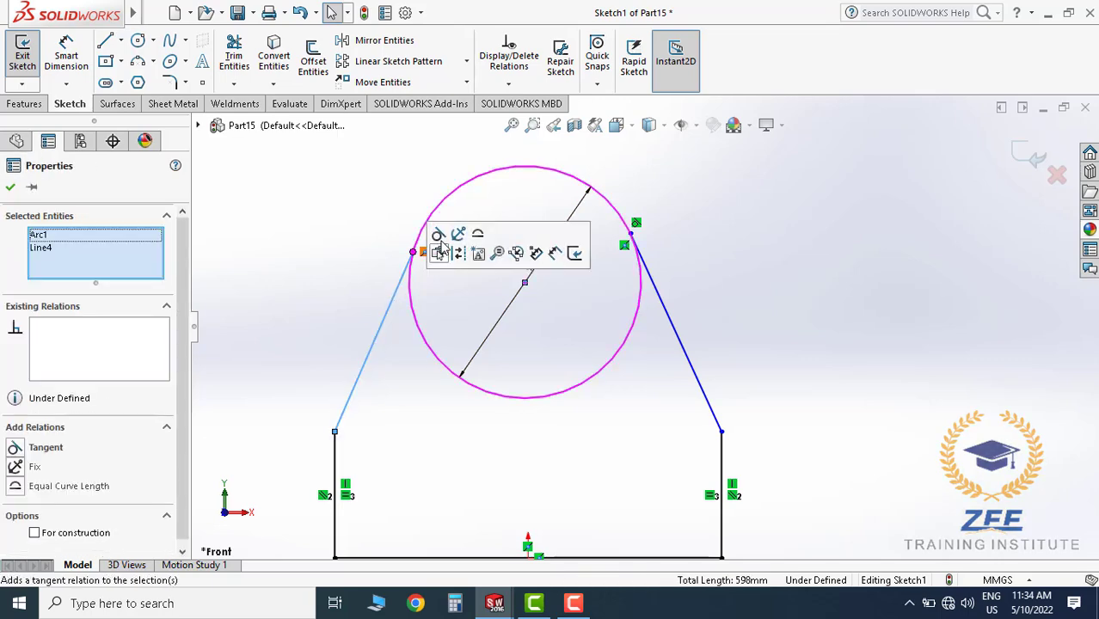
key(Escape)
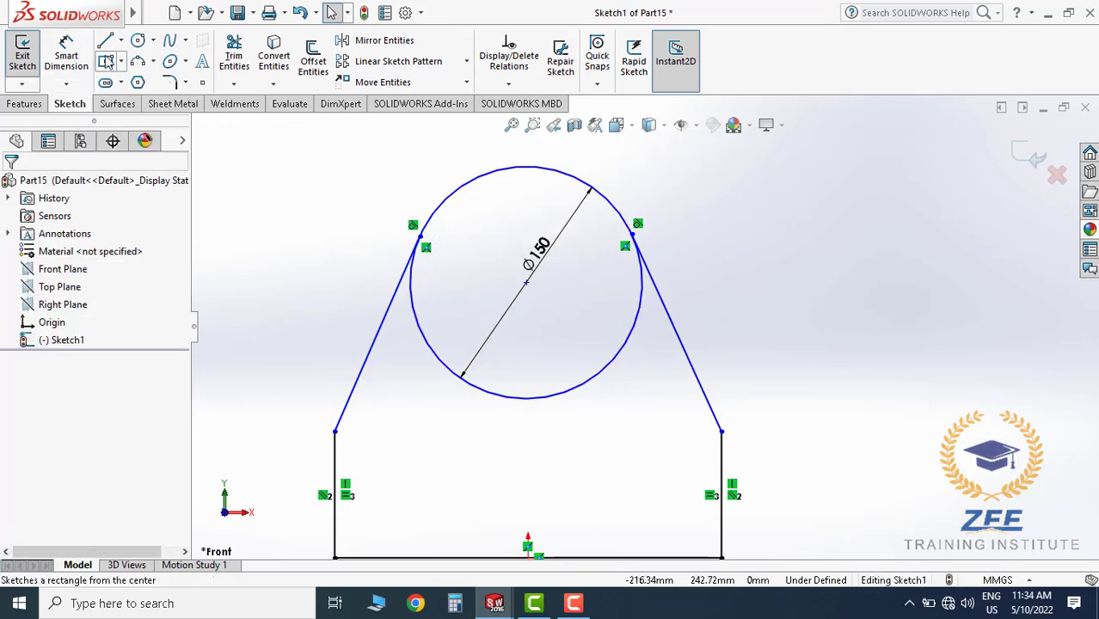
Trim away the lower part of the circle between the two sloping lines, leaving only the top arc
click(234, 56)
drag(424, 319, 418, 338)
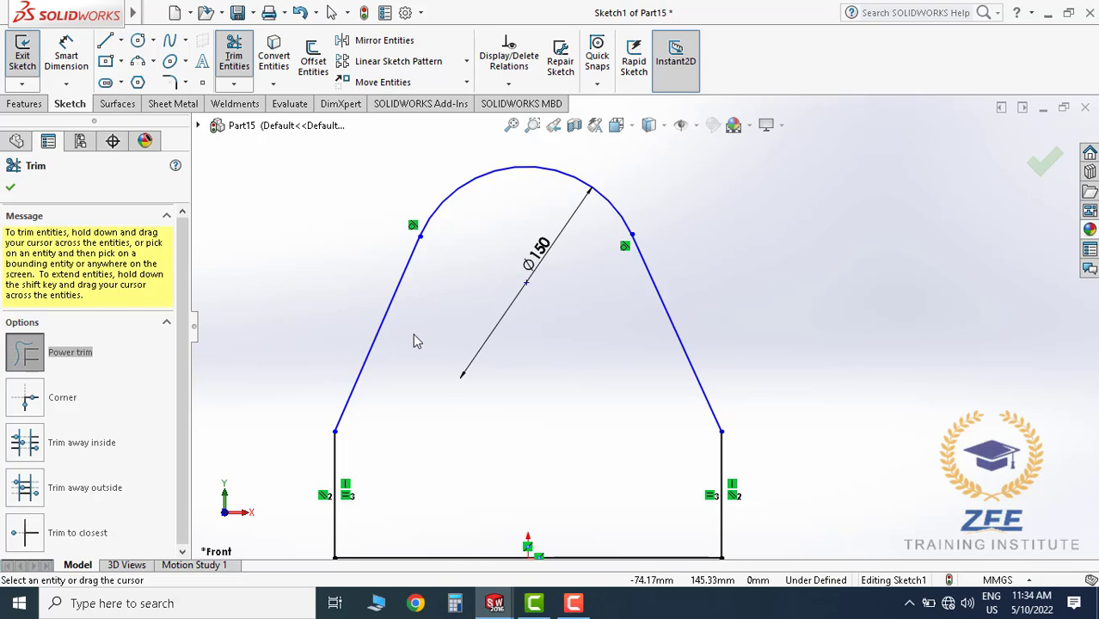
key(Escape)
Dimension the profile's overall height from the base line to the top of the arc as 175 mm
scroll(613, 374, up, 2)
click(66, 53)
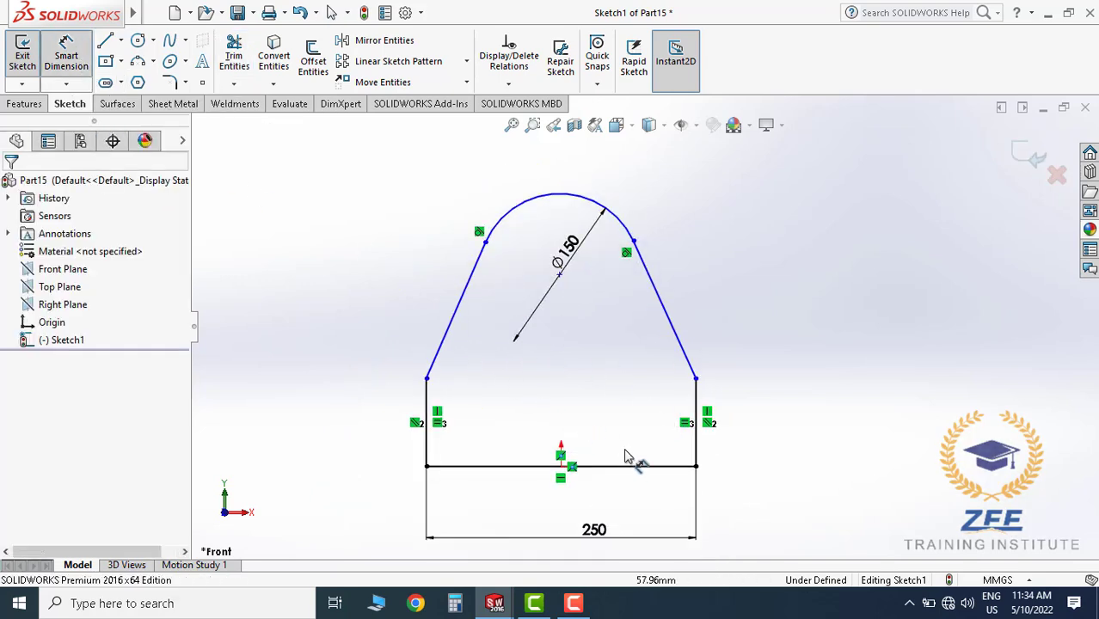
click(628, 469)
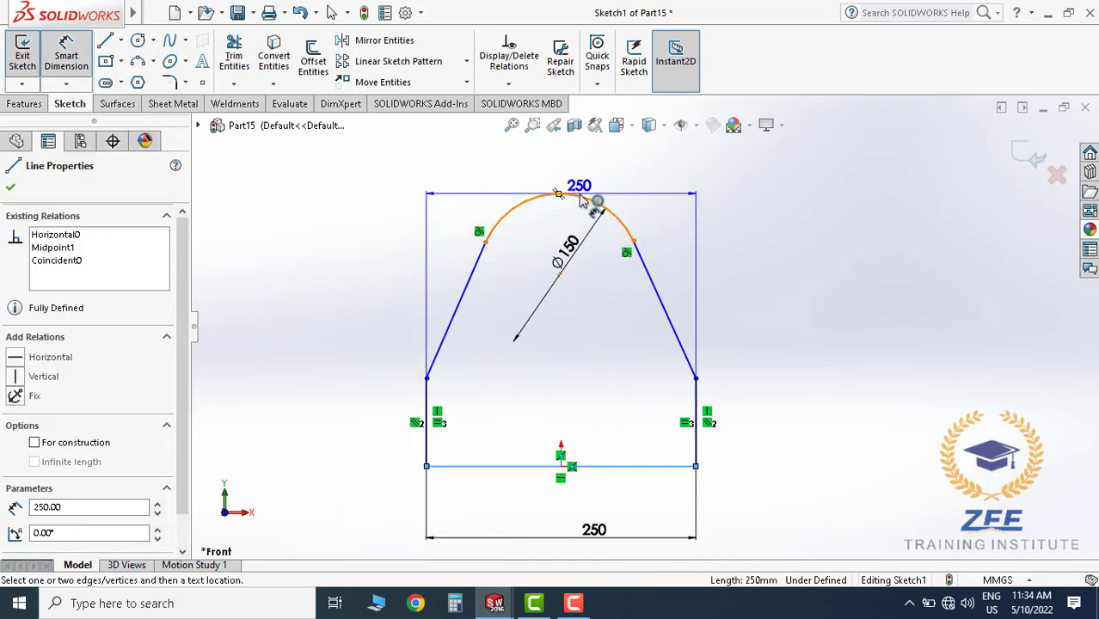
click(581, 203)
click(773, 343)
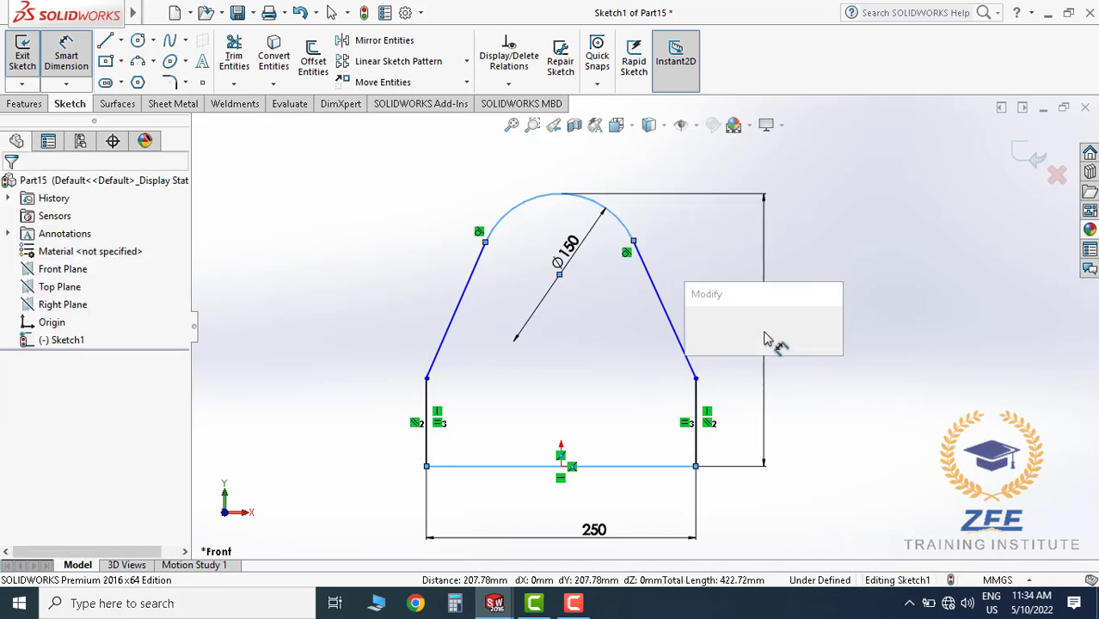
text(175)
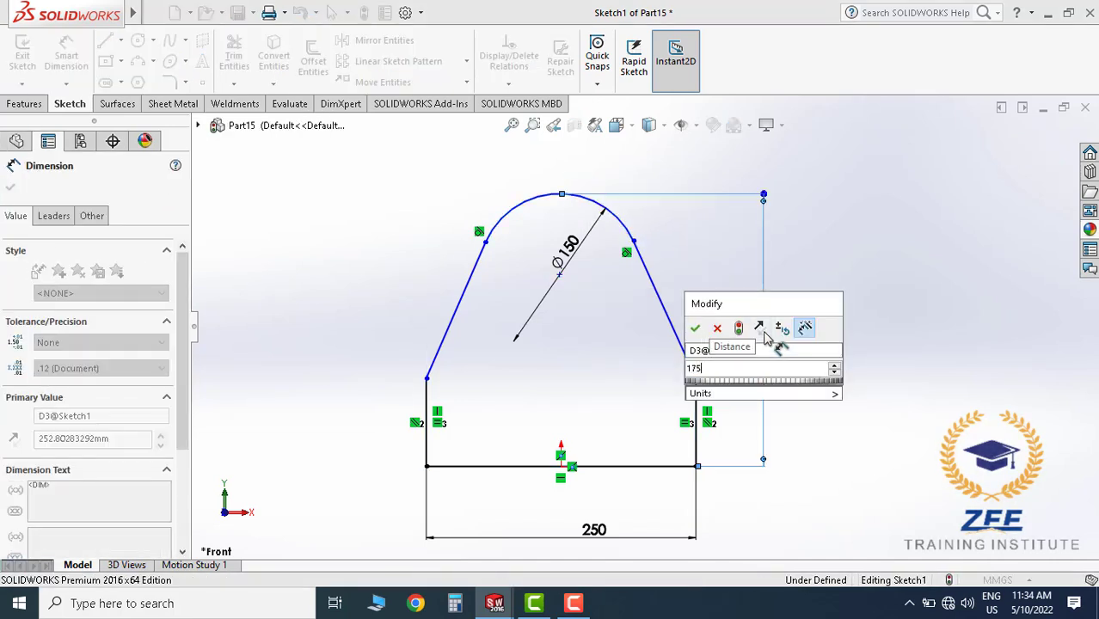
key(Return)
click(848, 373)
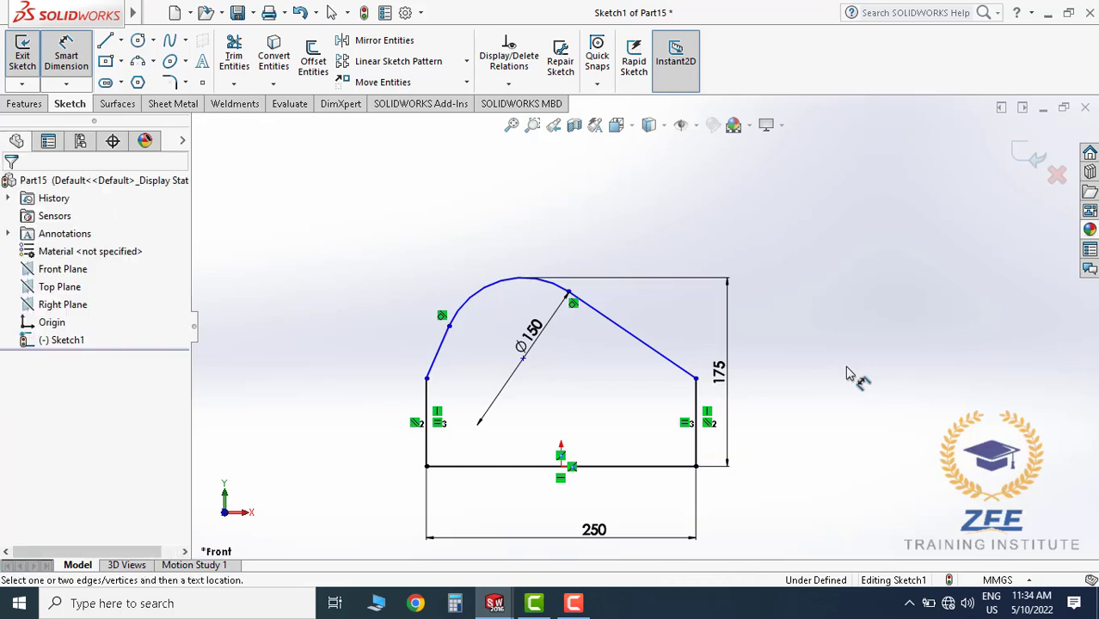
key(Escape)
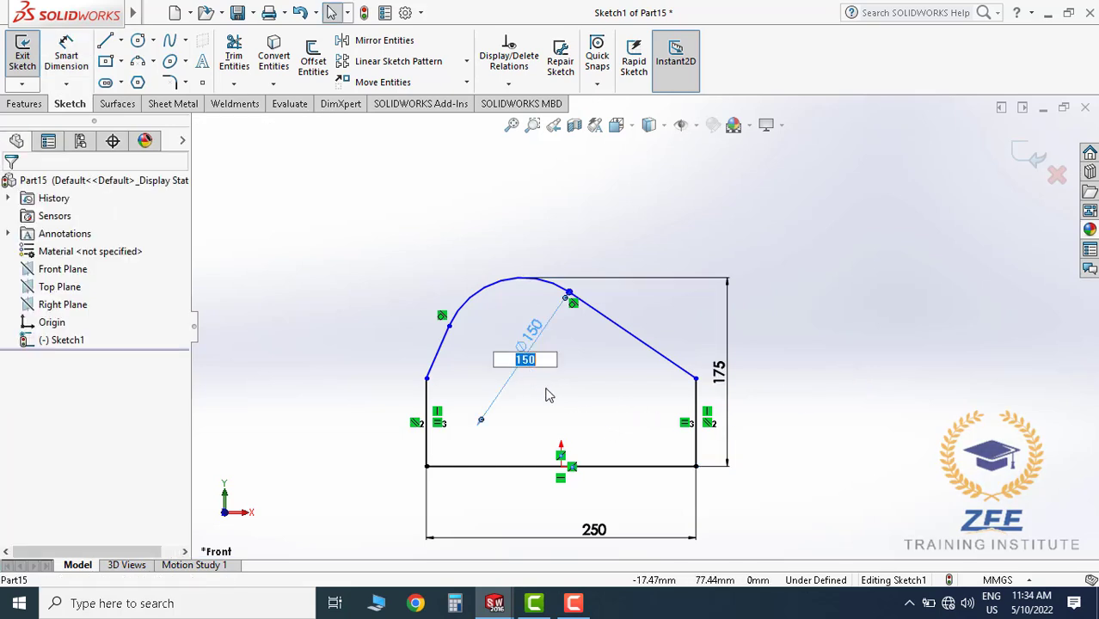
Move the arc's diameter dimension clear of its centre and align the arc centre vertically with the origin
key(Return)
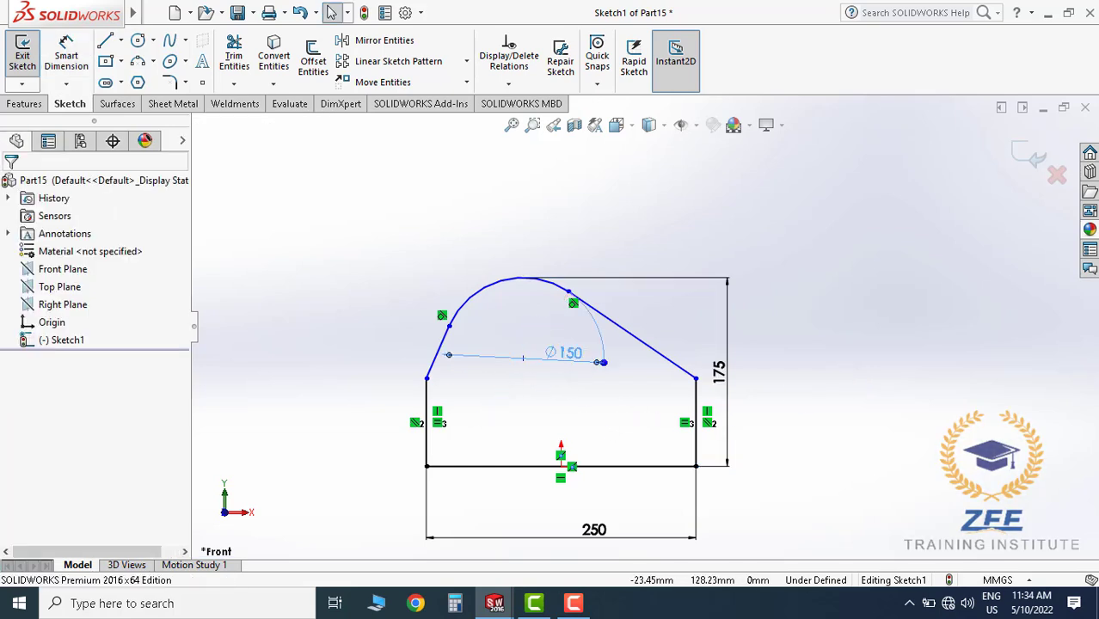
click(523, 359)
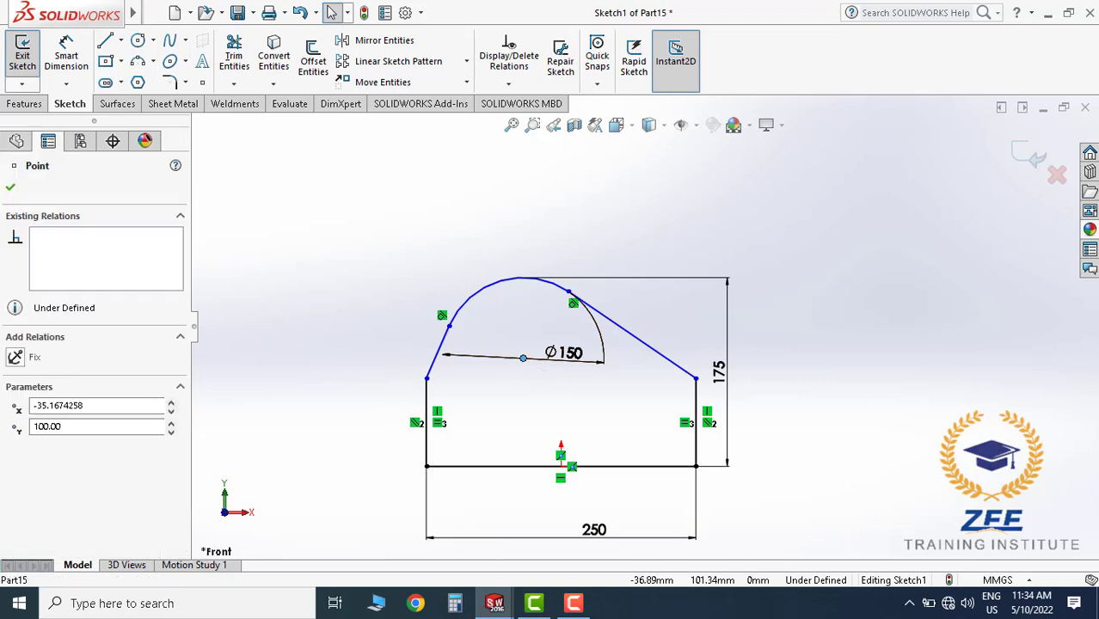
ctrl+click(563, 468)
click(43, 467)
click(830, 300)
scroll(657, 421, up, 2)
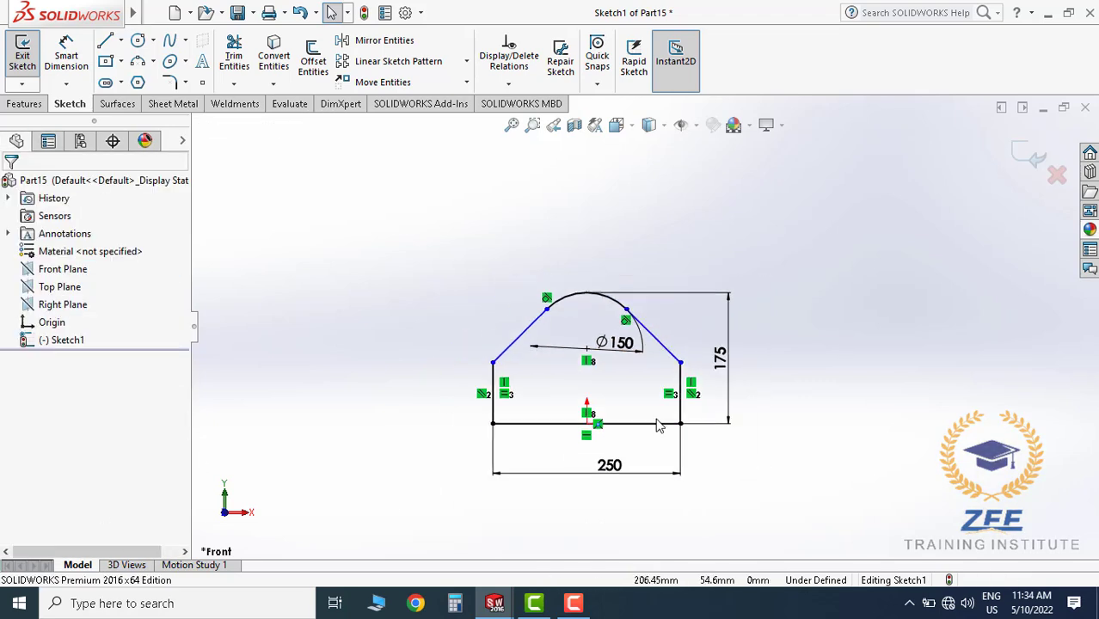
Dimension the left vertical line's length as 40 mm
scroll(655, 424, down, 2)
click(64, 64)
click(422, 397)
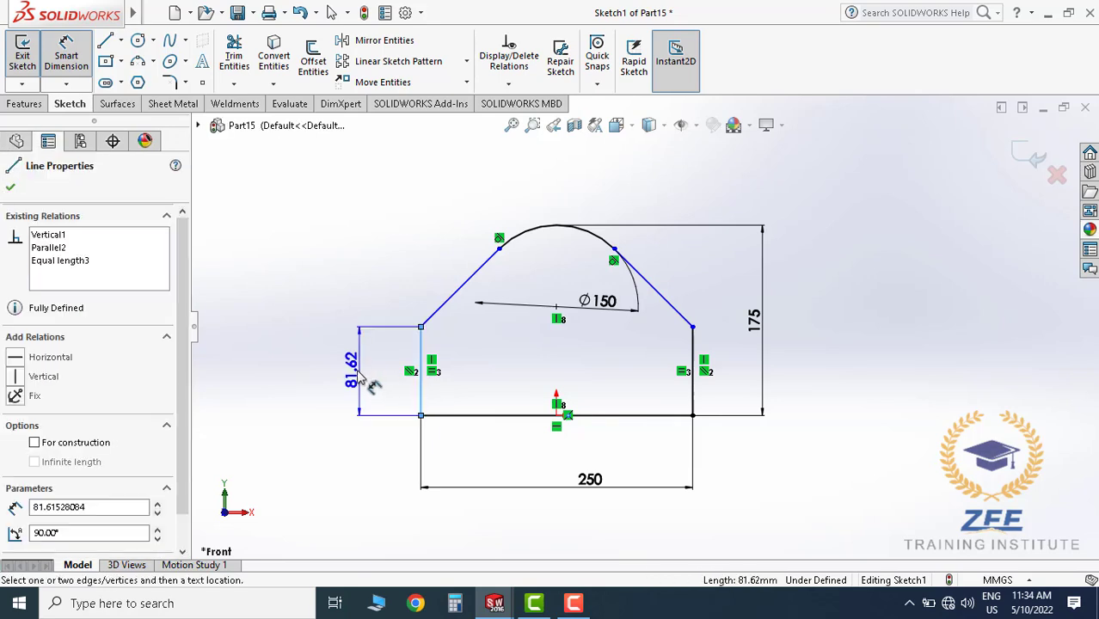
click(361, 378)
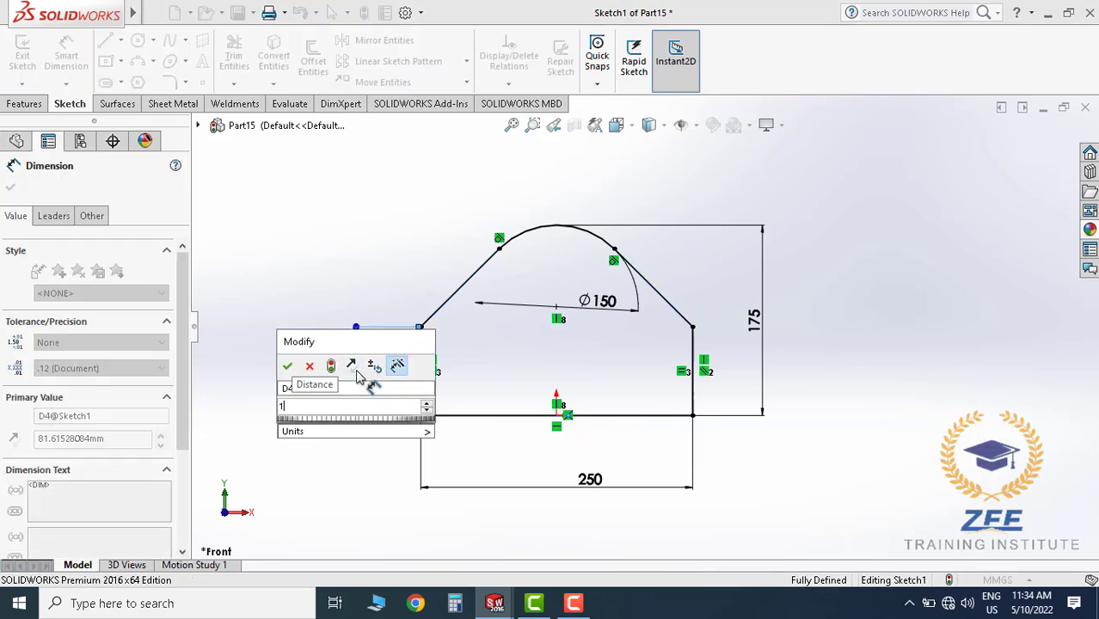
key(BackSpace)
text(40)
key(Return)
key(Escape)
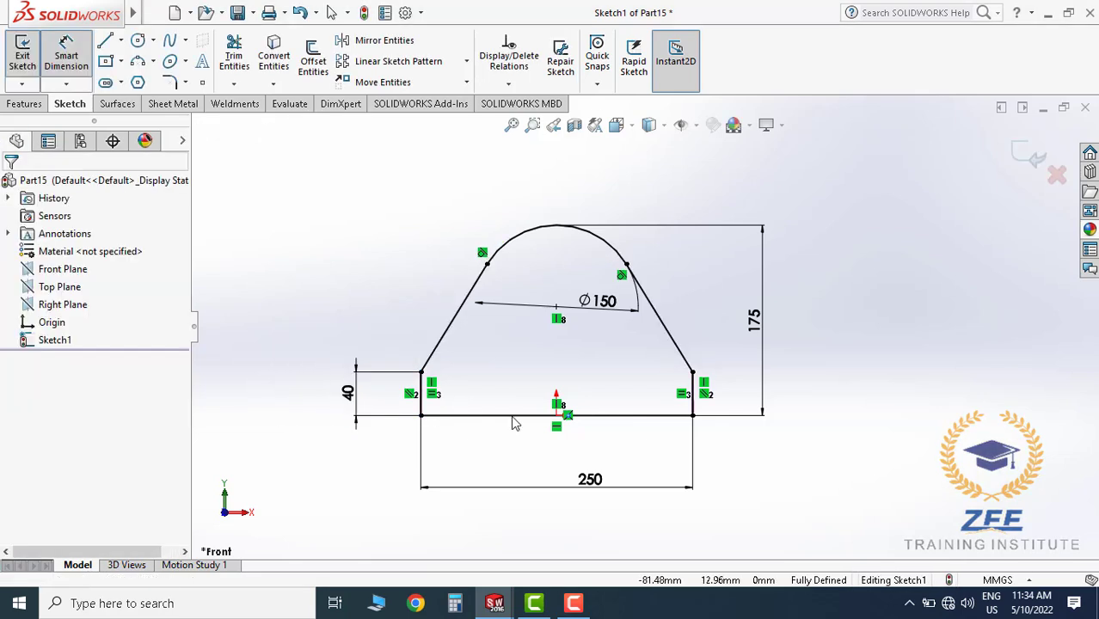
Sketch a circle about 61 mm in diameter centred on the top arc's centre point
scroll(617, 379, up, 2)
scroll(616, 346, down, 3)
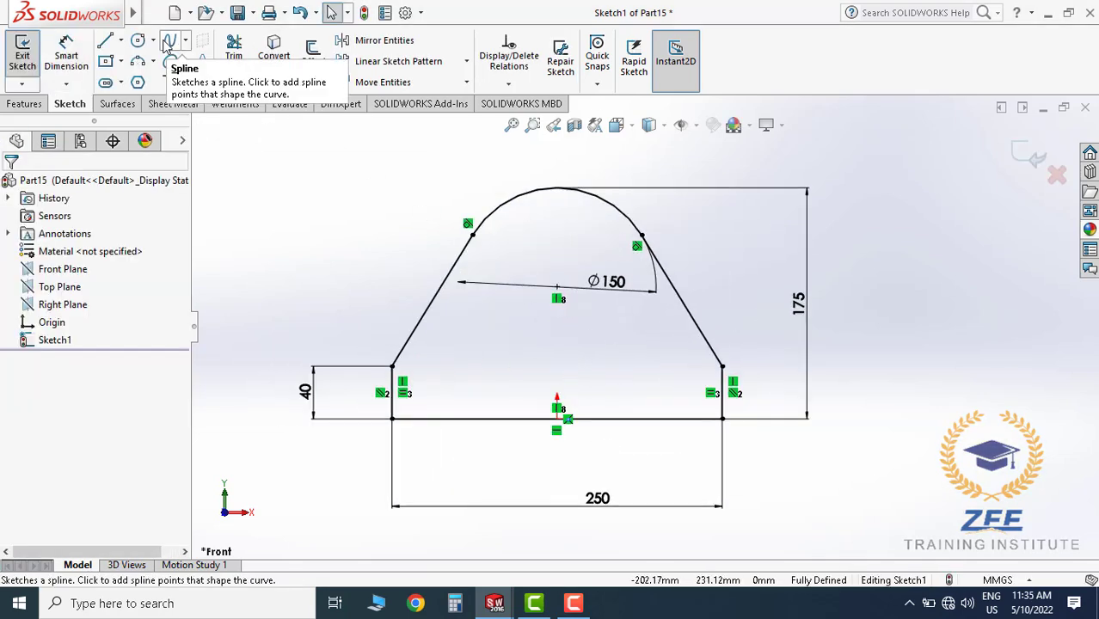
click(138, 40)
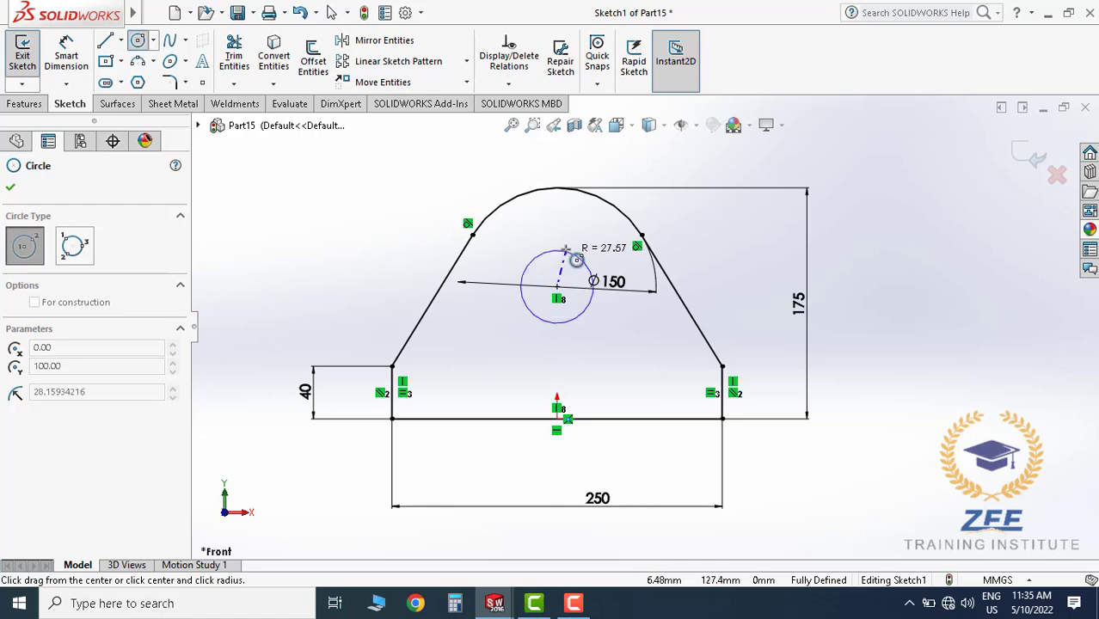
click(565, 249)
key(Escape)
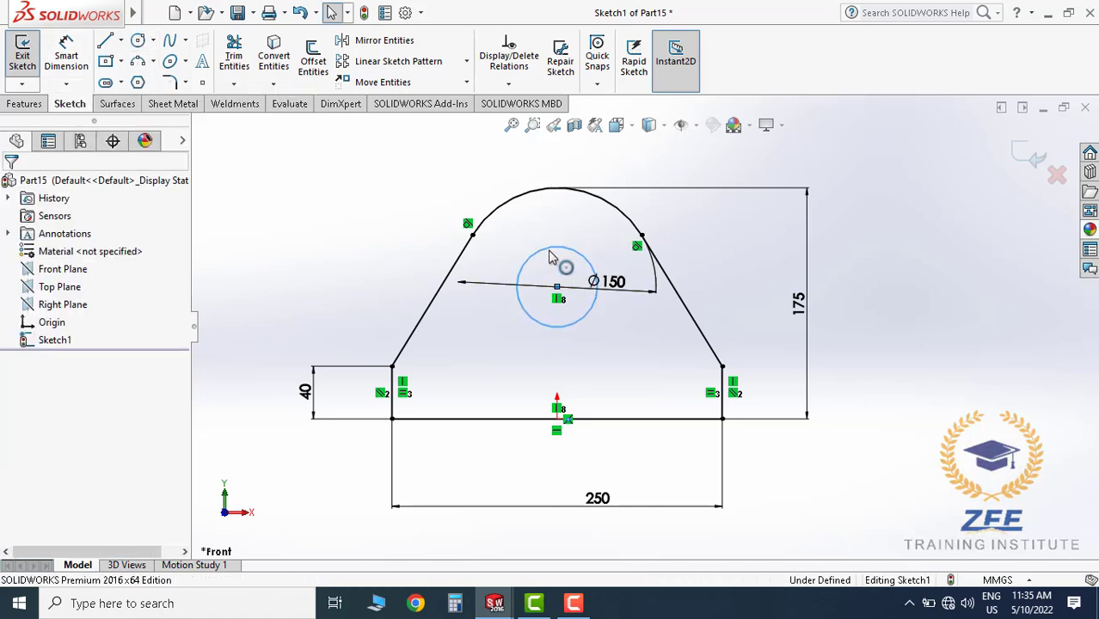
key(Escape)
Dimension the inner circle's diameter as 50 mm
click(68, 59)
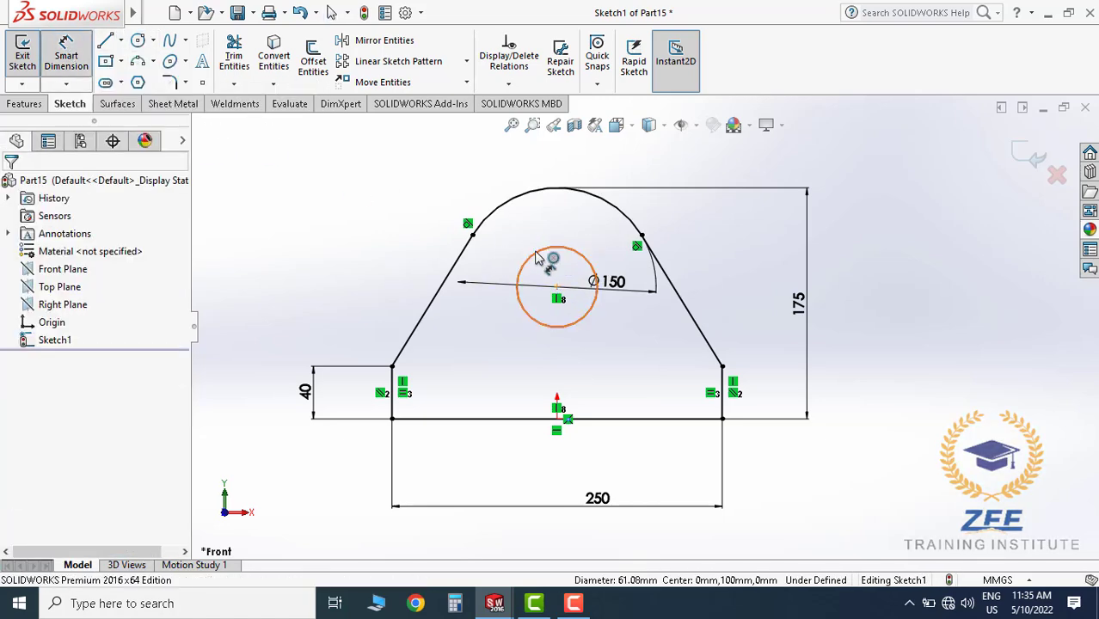
click(536, 258)
click(361, 274)
text(5)
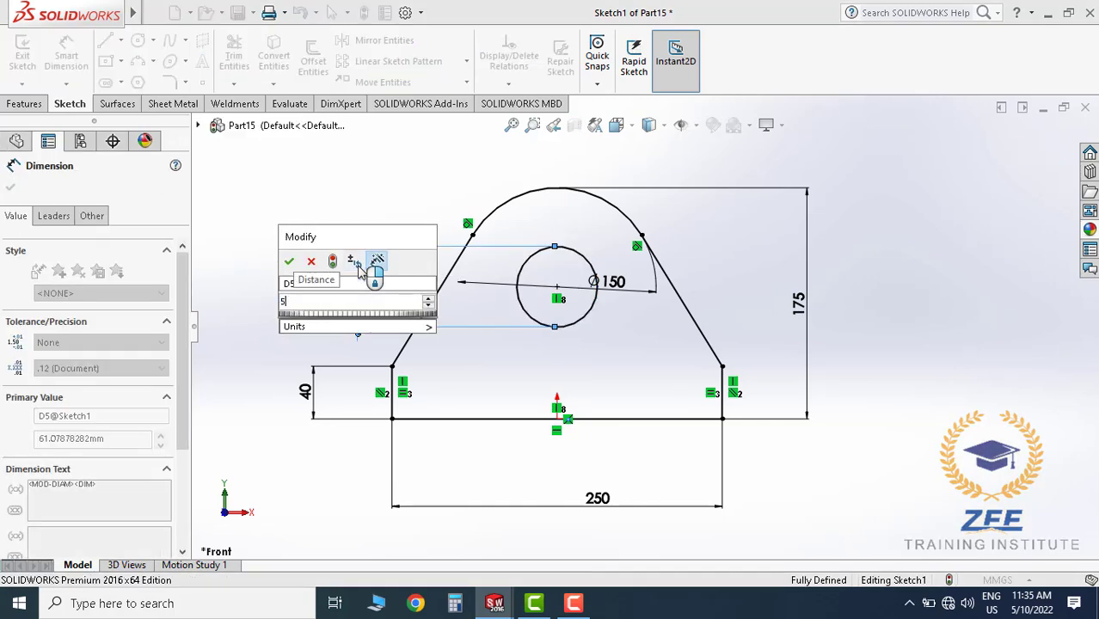
text(0)
key(Return)
key(Escape)
key(Escape)
scroll(636, 372, up, 1)
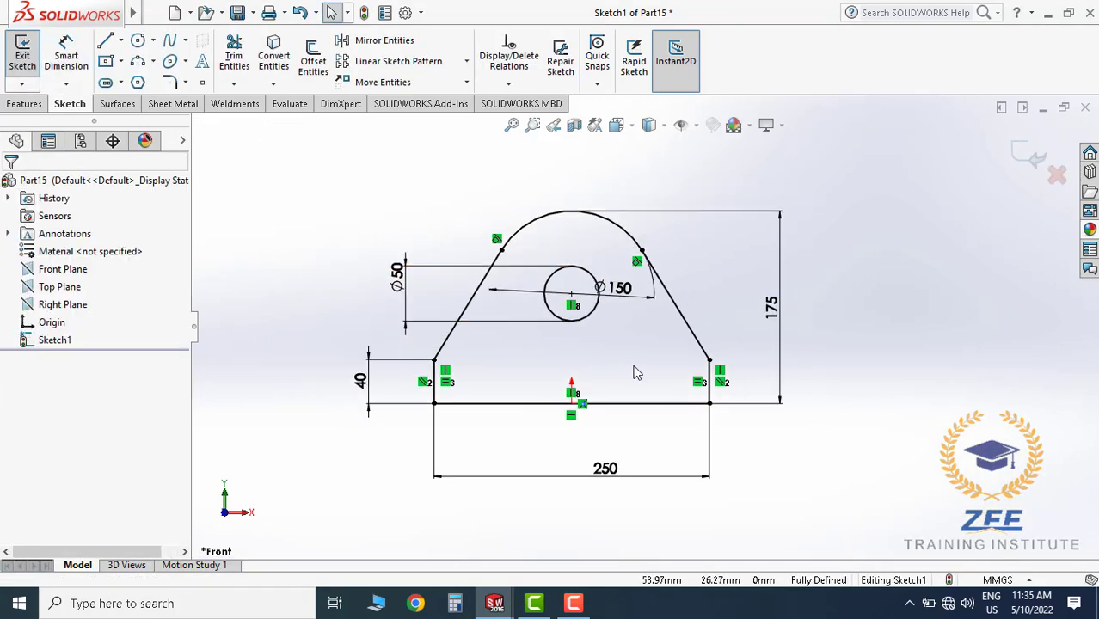
scroll(635, 378, down, 1)
scroll(643, 337, up, 1)
scroll(647, 318, down, 1)
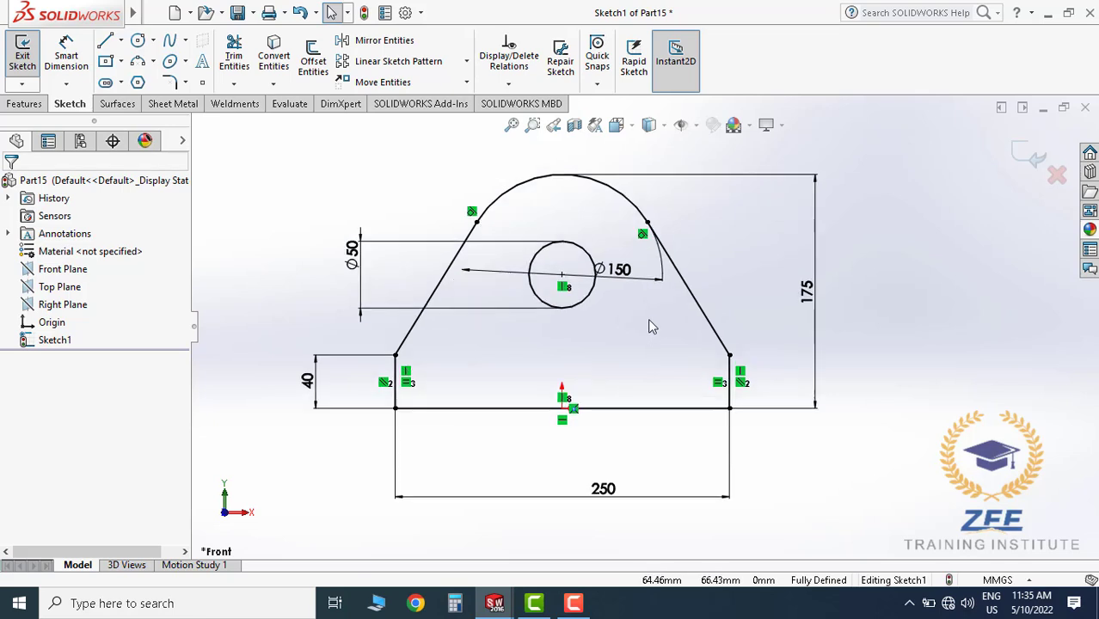
scroll(654, 315, up, 1)
scroll(661, 315, down, 1)
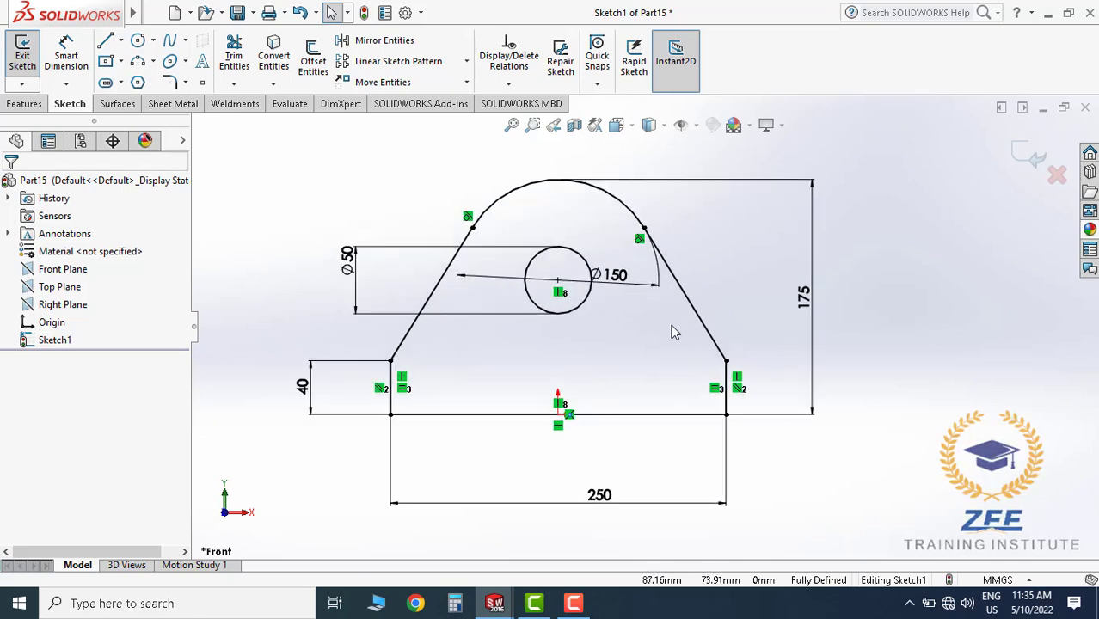
click(64, 51)
click(628, 174)
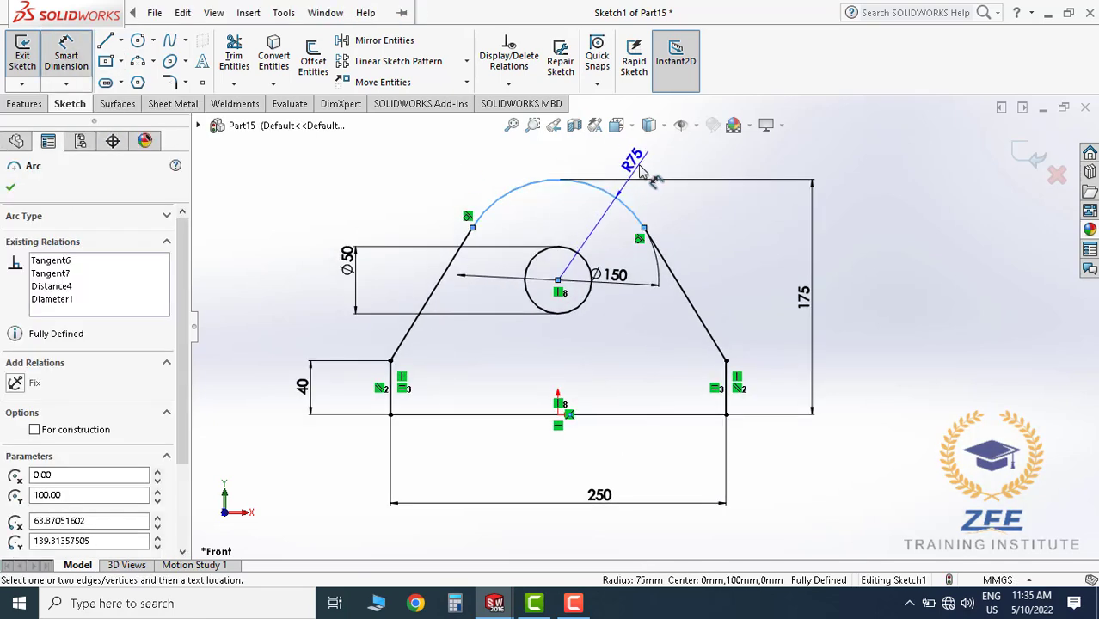
key(Escape)
Extrude the arched profile with its hole 25 mm using the Mid Plane end condition
scroll(640, 298, up, 2)
scroll(640, 296, down, 1)
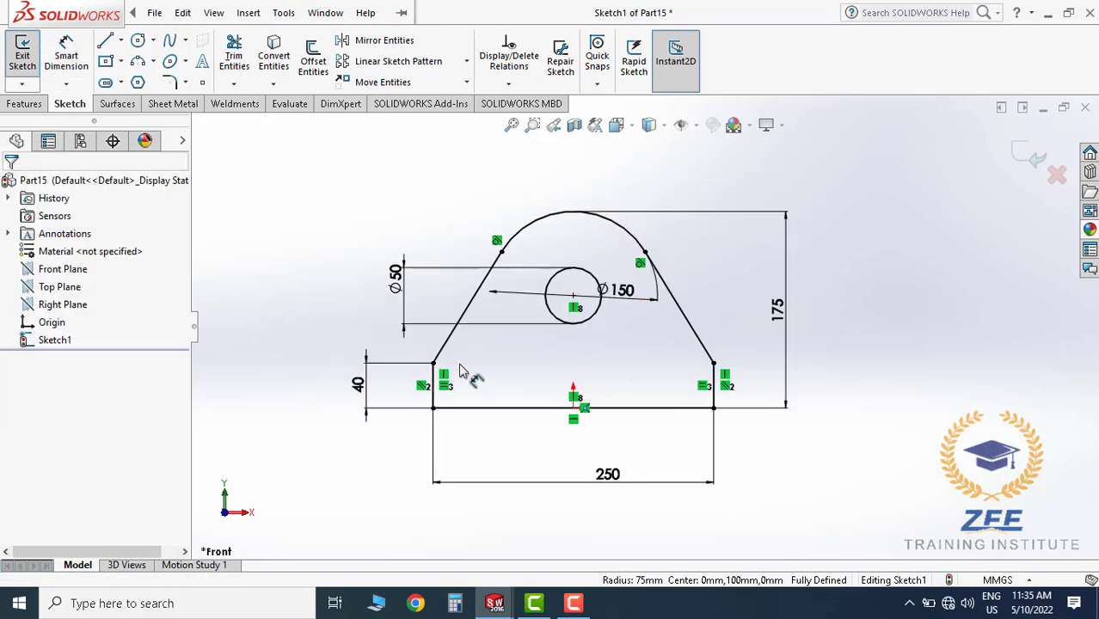
click(25, 103)
click(28, 56)
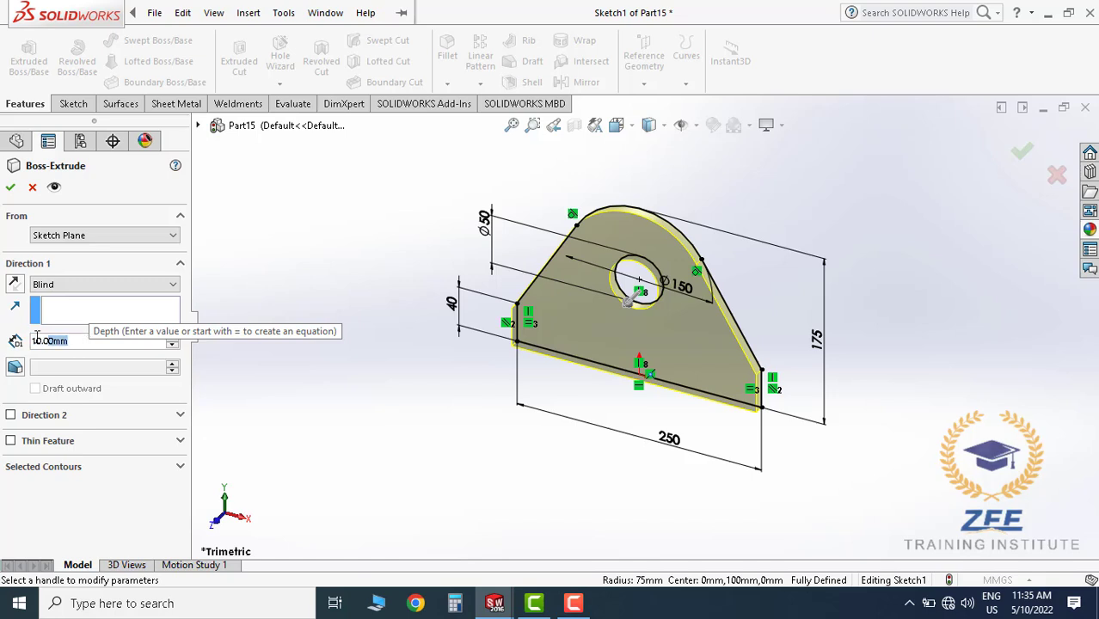
text(25)
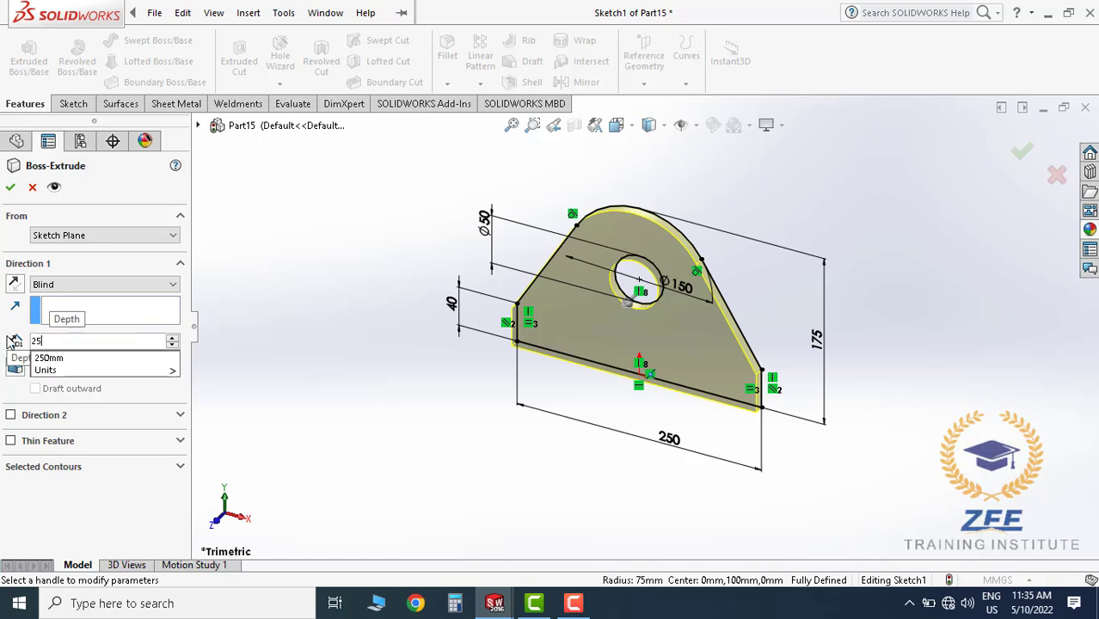
key(Return)
click(103, 284)
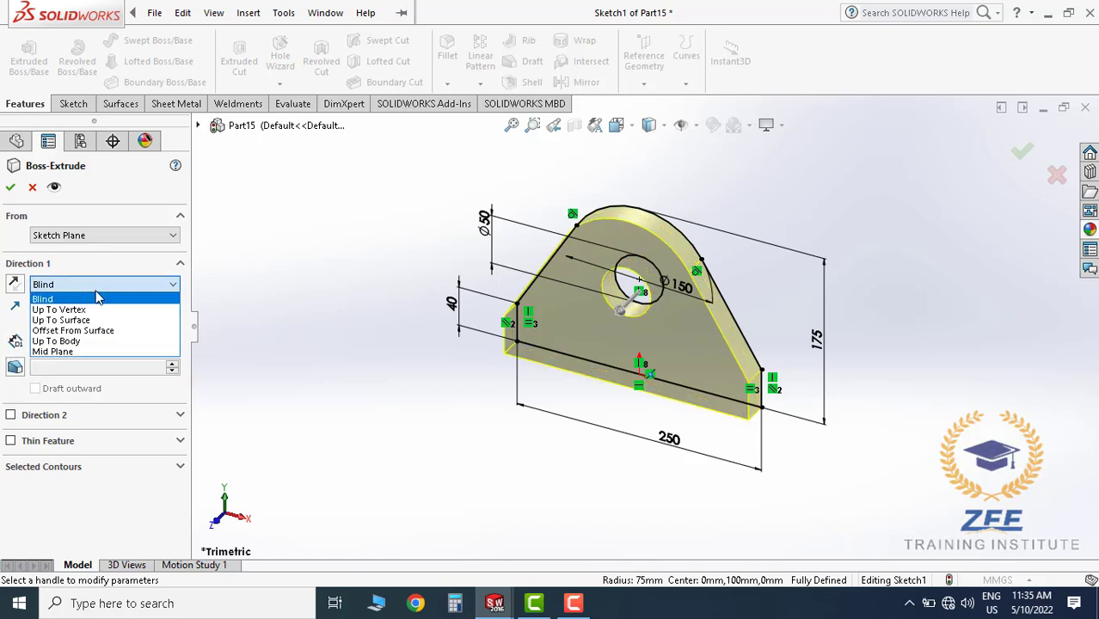
click(51, 351)
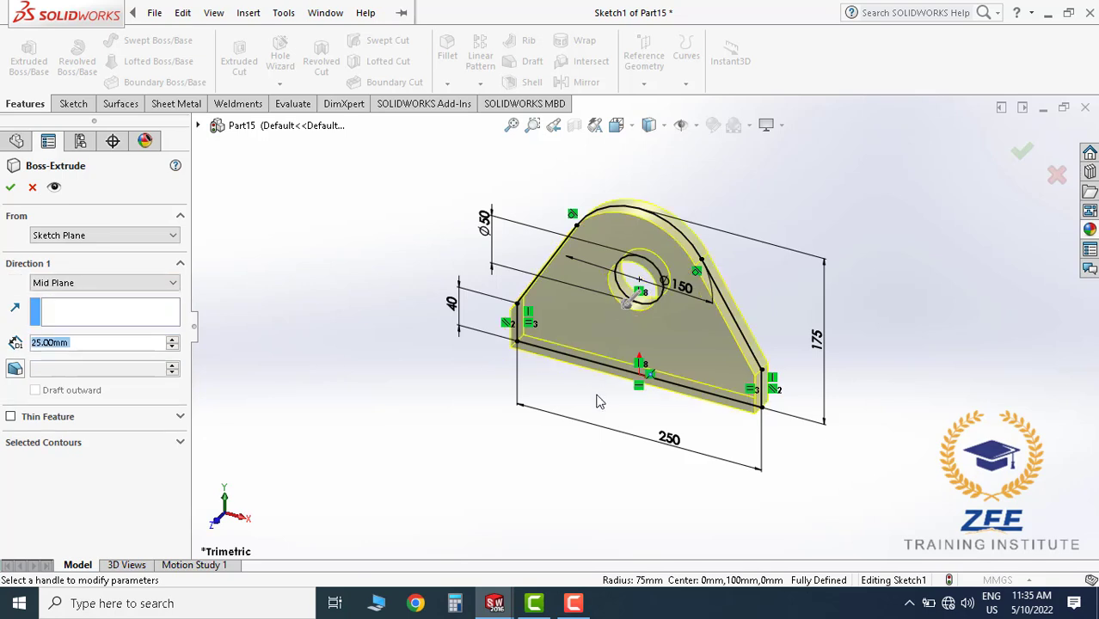
click(1023, 155)
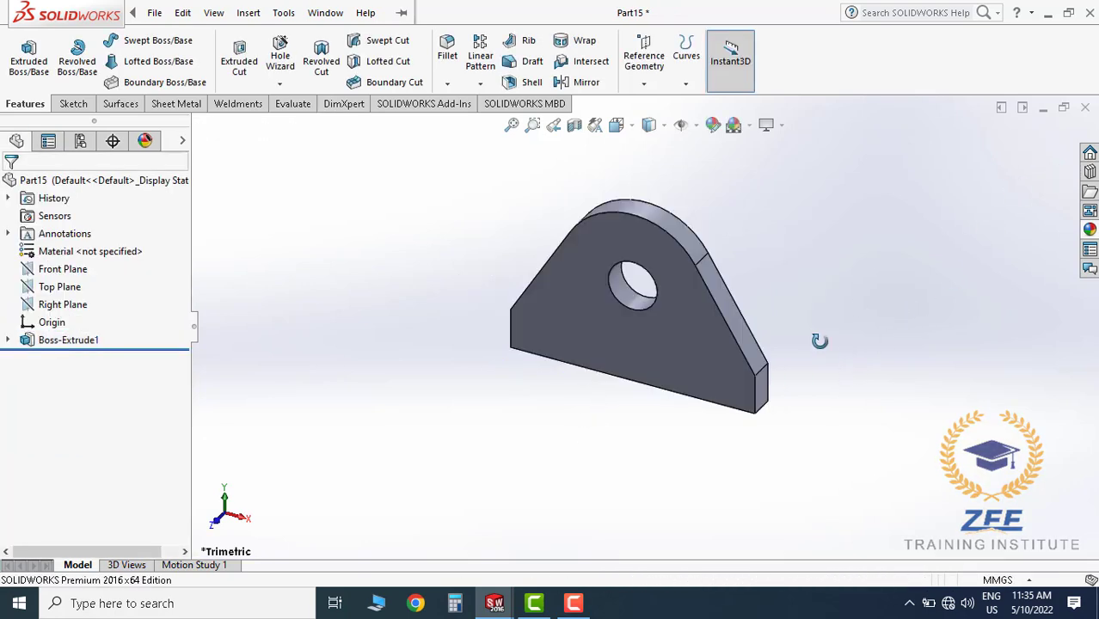
Assign ASTM A36 Steel as the part's material
right_click(101, 261)
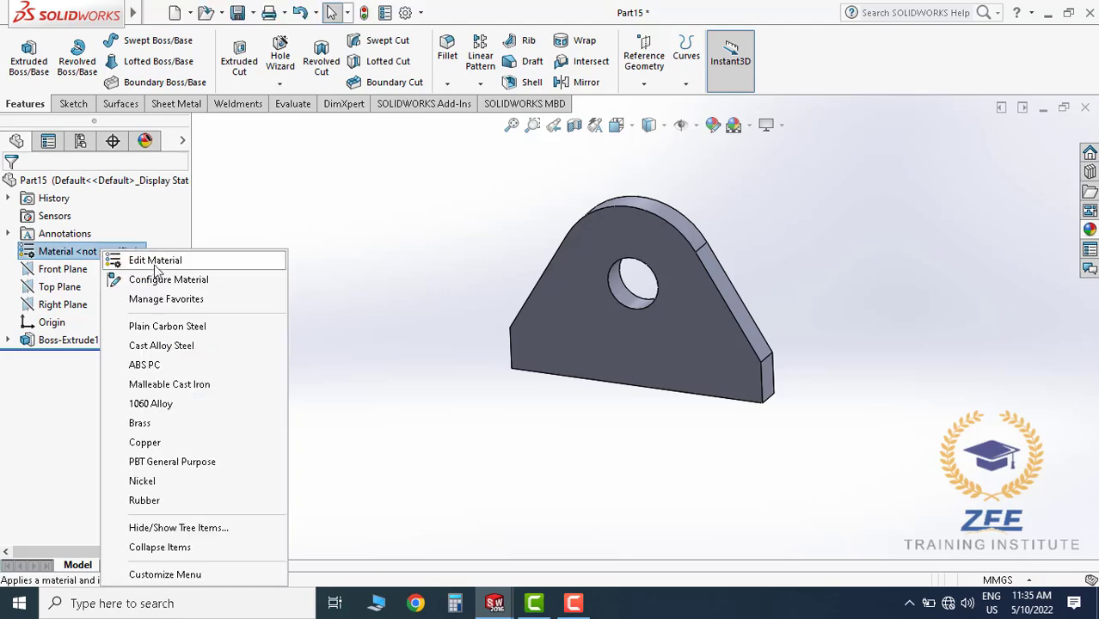
click(167, 269)
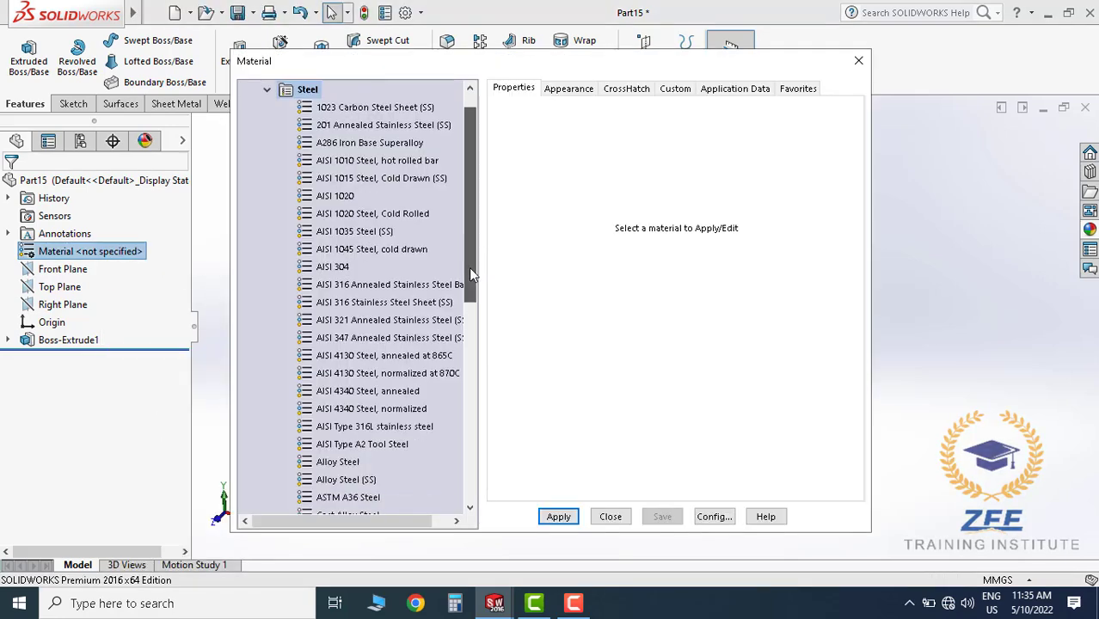
drag(469, 267, 472, 365)
click(348, 266)
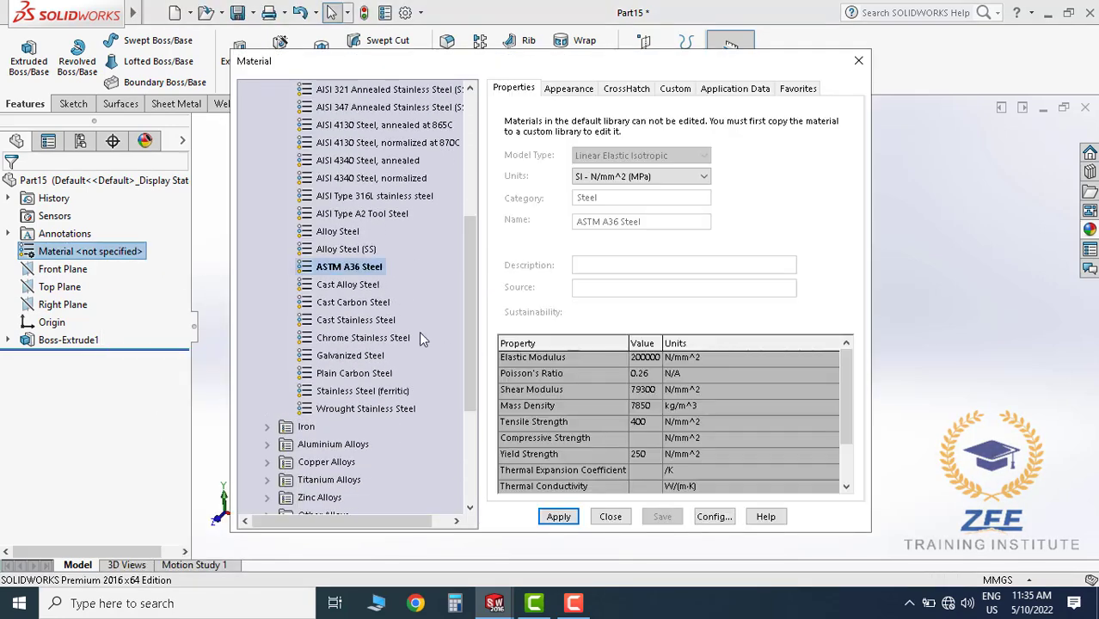
click(613, 516)
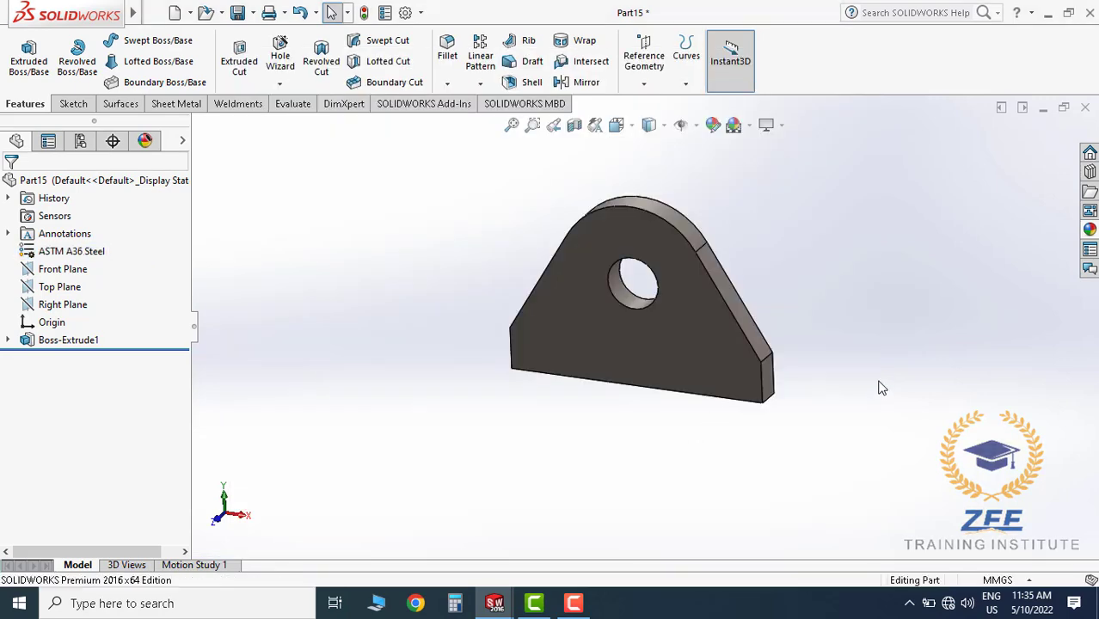
Save the part as Zee-P011 in the Acid Tank folder
click(237, 12)
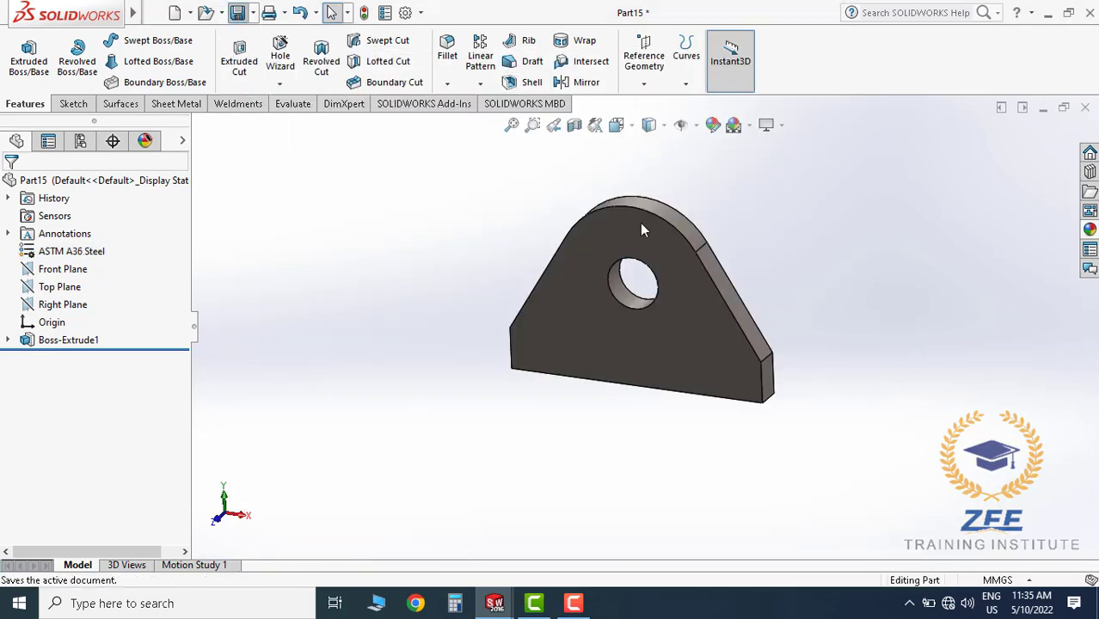
drag(818, 200, 817, 270)
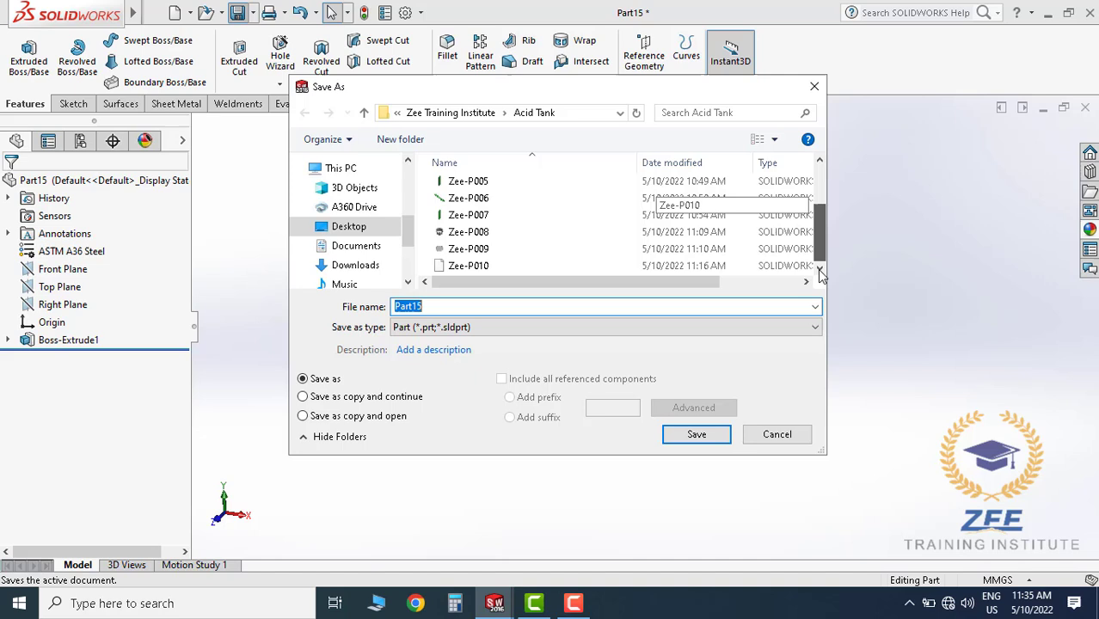
click(510, 266)
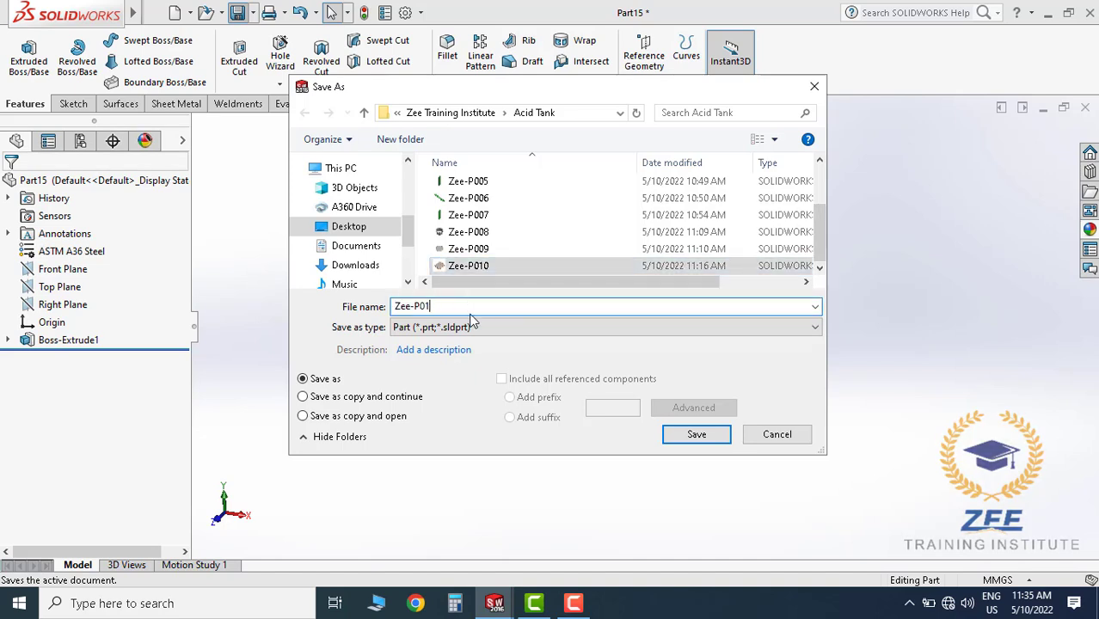
text(1)
click(696, 434)
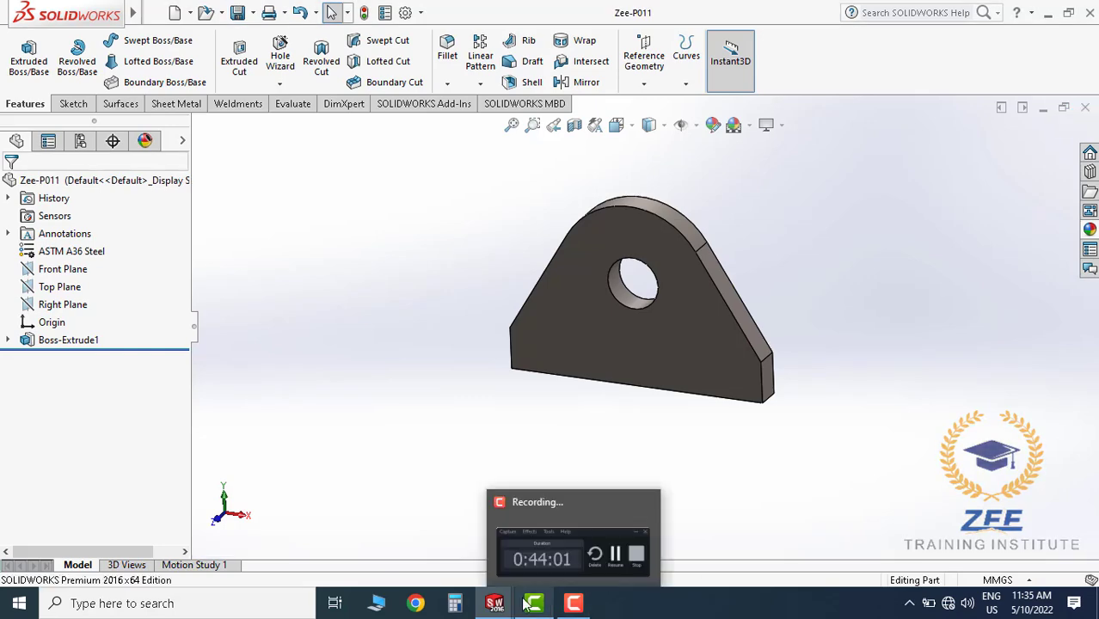
Switch to the Zee-A003 assembly and insert the Zee-P011 lug above the pad near the tank's front end
mouse_move(495, 603)
click(447, 542)
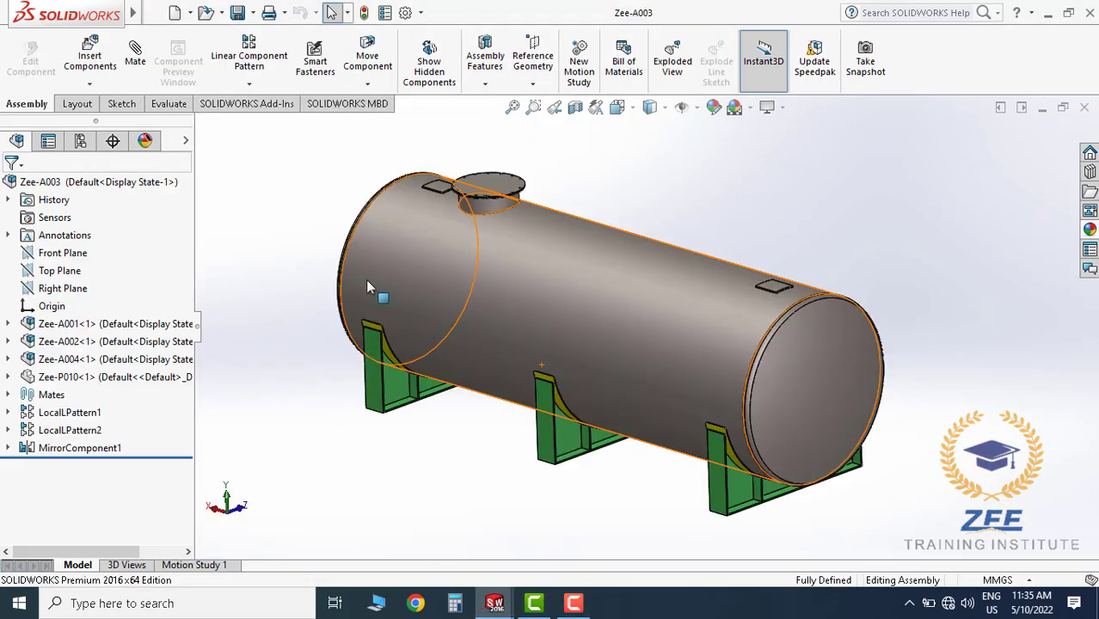
click(90, 58)
click(48, 367)
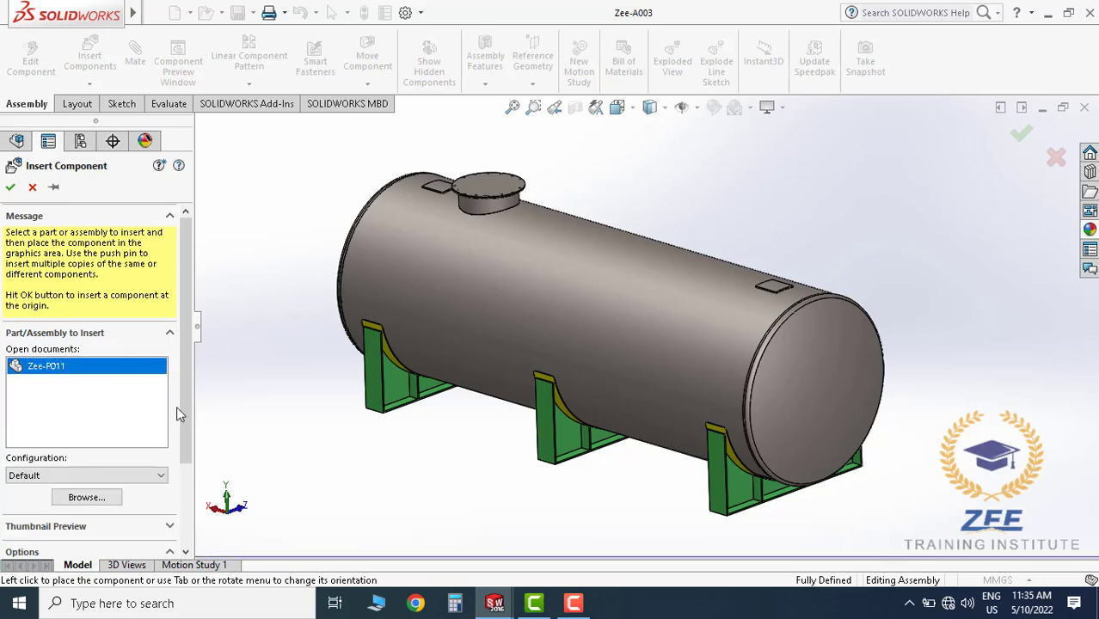
scroll(745, 260, down, 5)
click(745, 261)
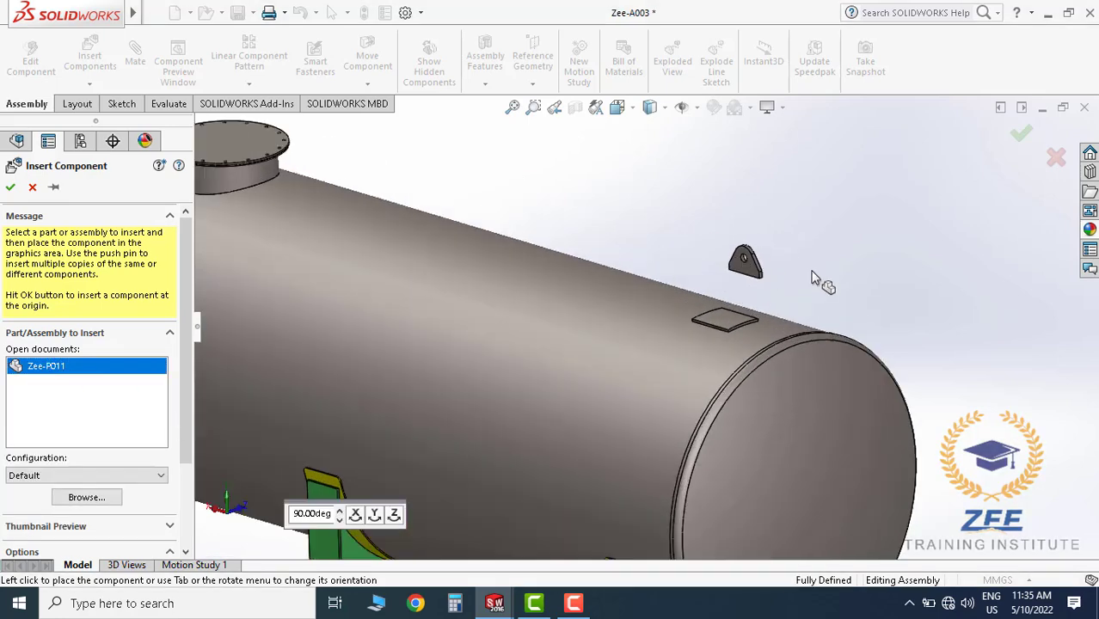
scroll(719, 256, down, 3)
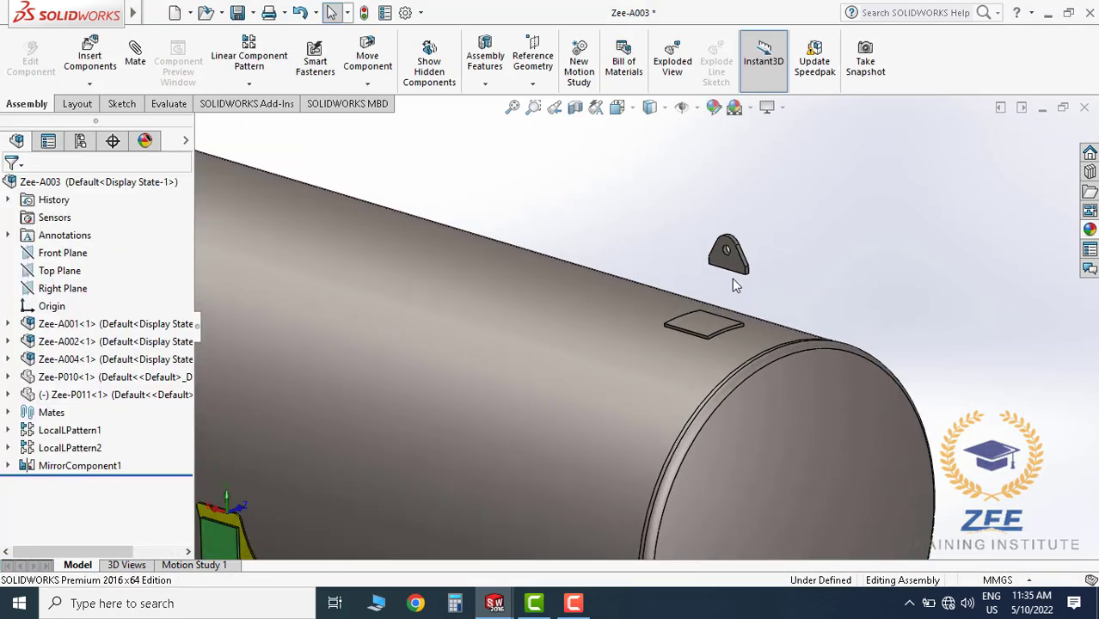
Mate the Zee-P011 lug's Front Plane coincident with the assembly's Front Plane
click(717, 261)
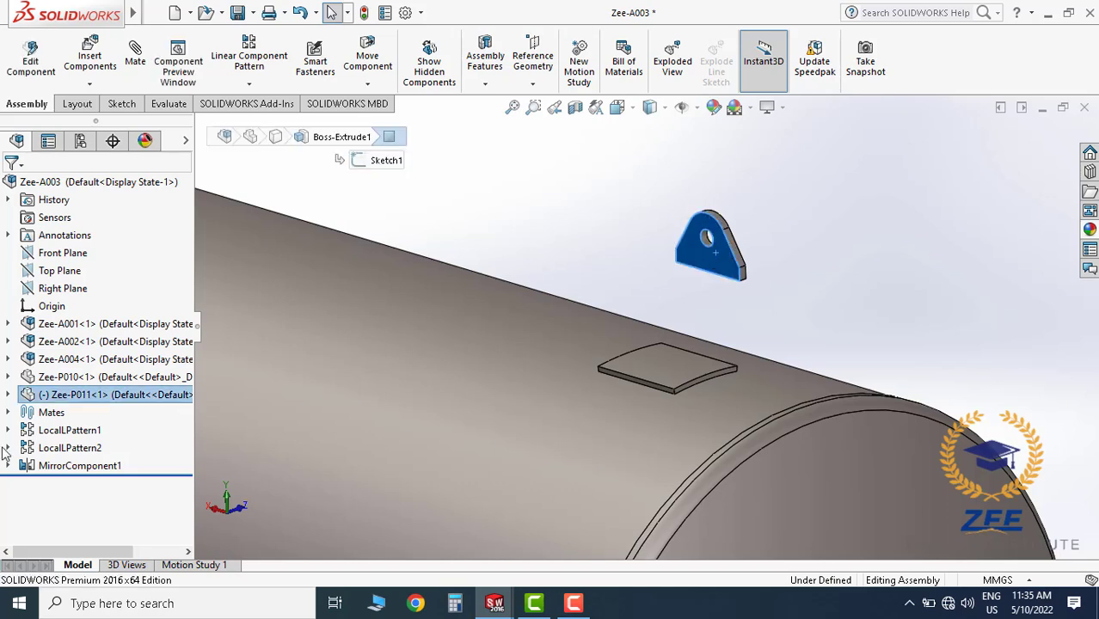
click(8, 396)
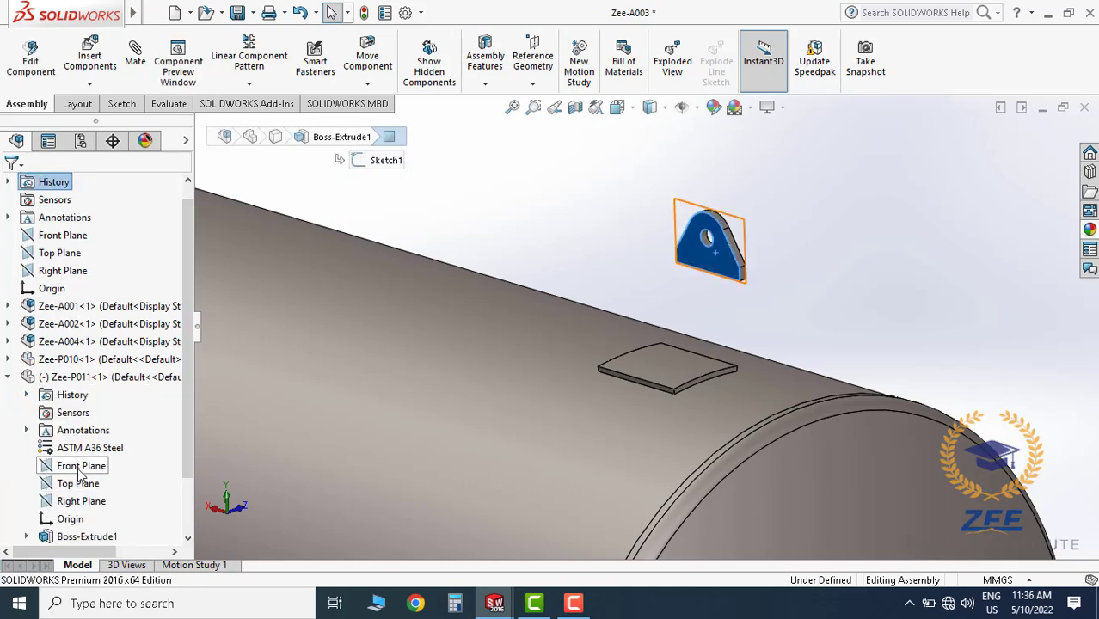
click(81, 465)
scroll(88, 275, up, 1)
ctrl+click(63, 253)
scroll(654, 316, up, 2)
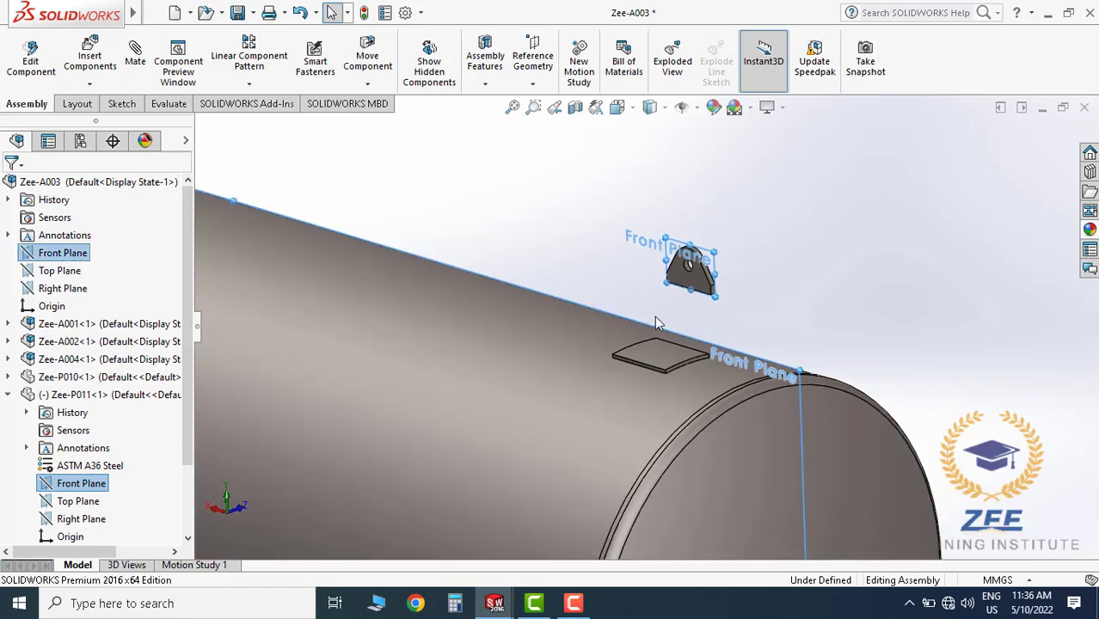
scroll(654, 316, up, 3)
click(135, 56)
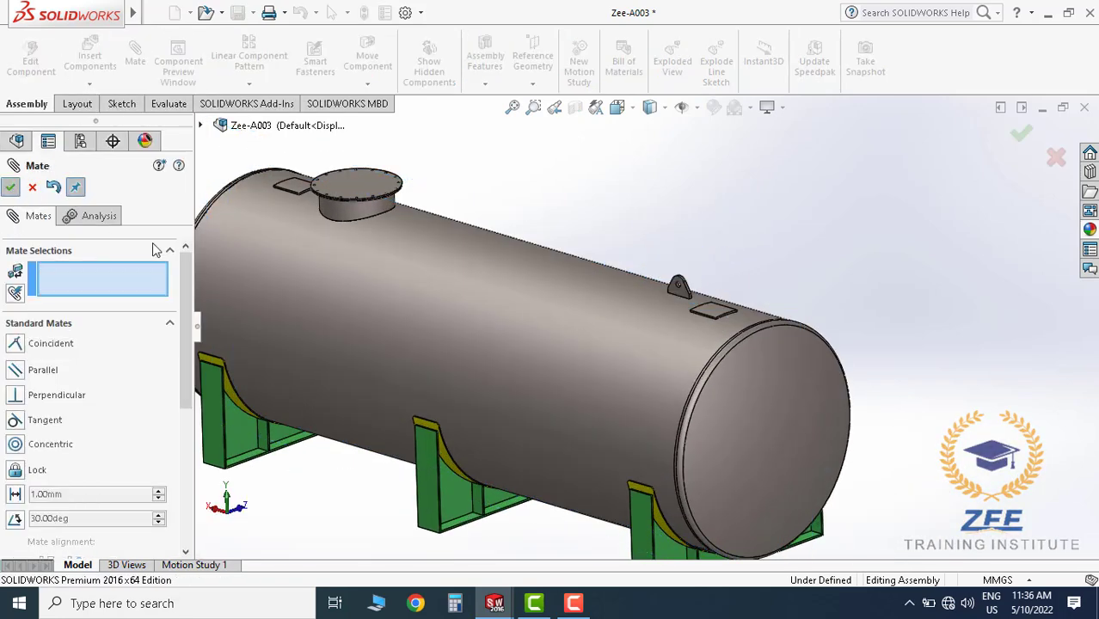
scroll(683, 301, down, 2)
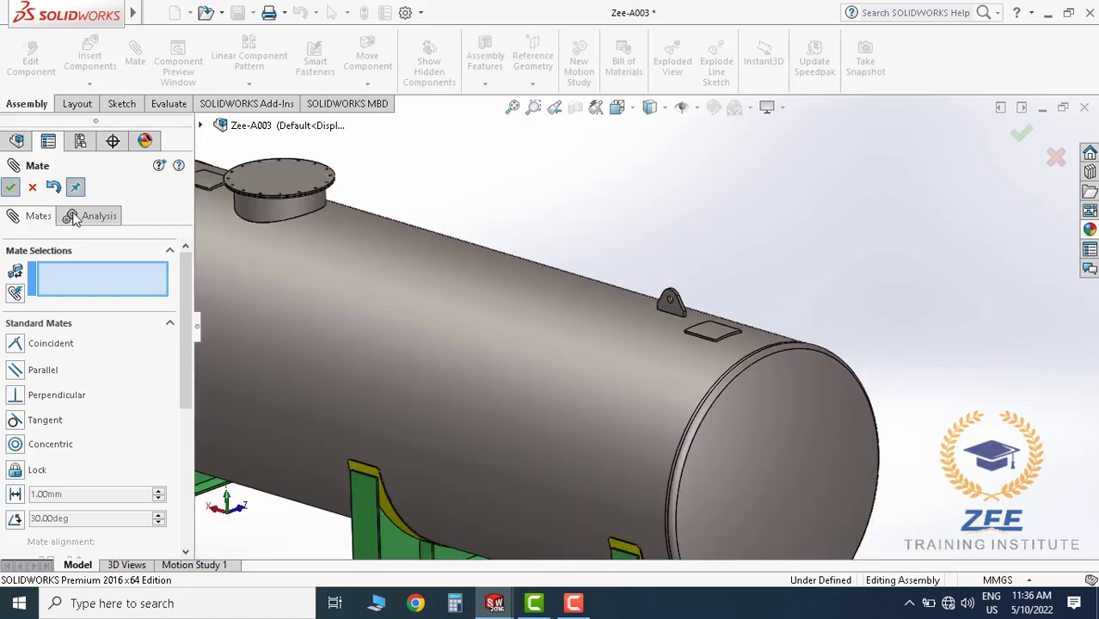
key(Escape)
Mate the Zee-P011 lug's Right Plane coincident with the Zee-P010 pad's Front Plane
scroll(658, 321, down, 5)
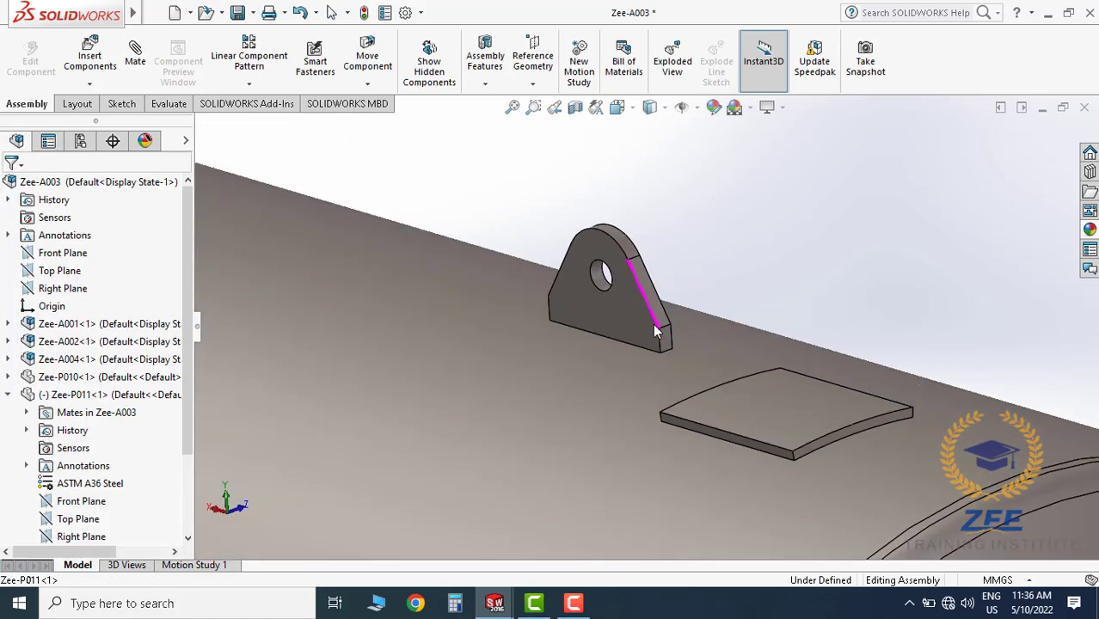
scroll(655, 331, up, 3)
click(641, 327)
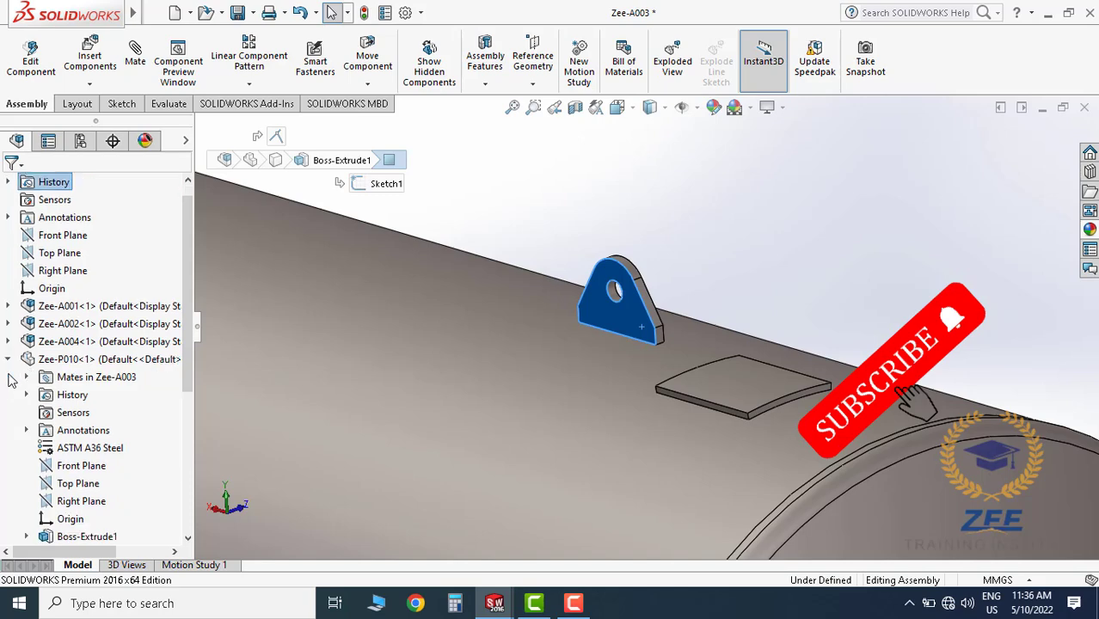
scroll(621, 349, up, 5)
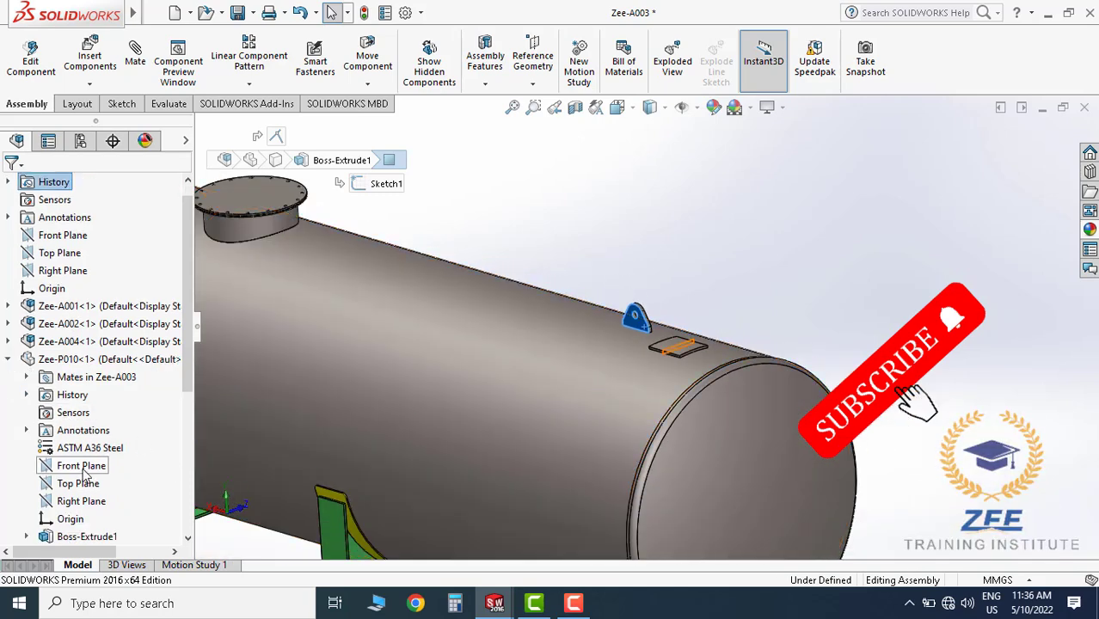
click(81, 466)
scroll(80, 419, down, 5)
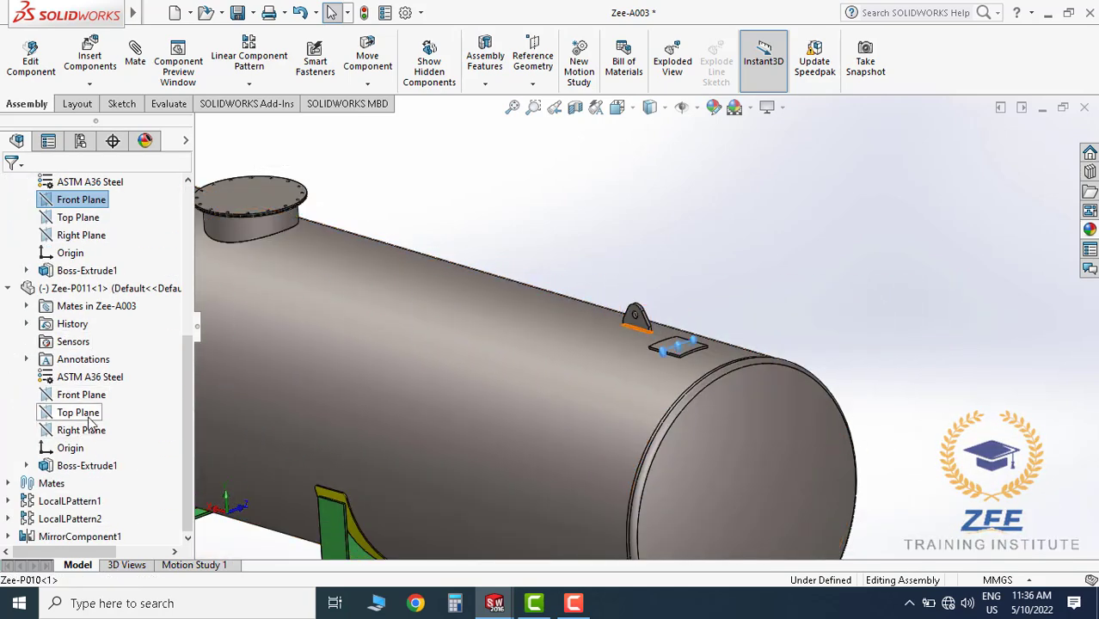
scroll(633, 383, down, 5)
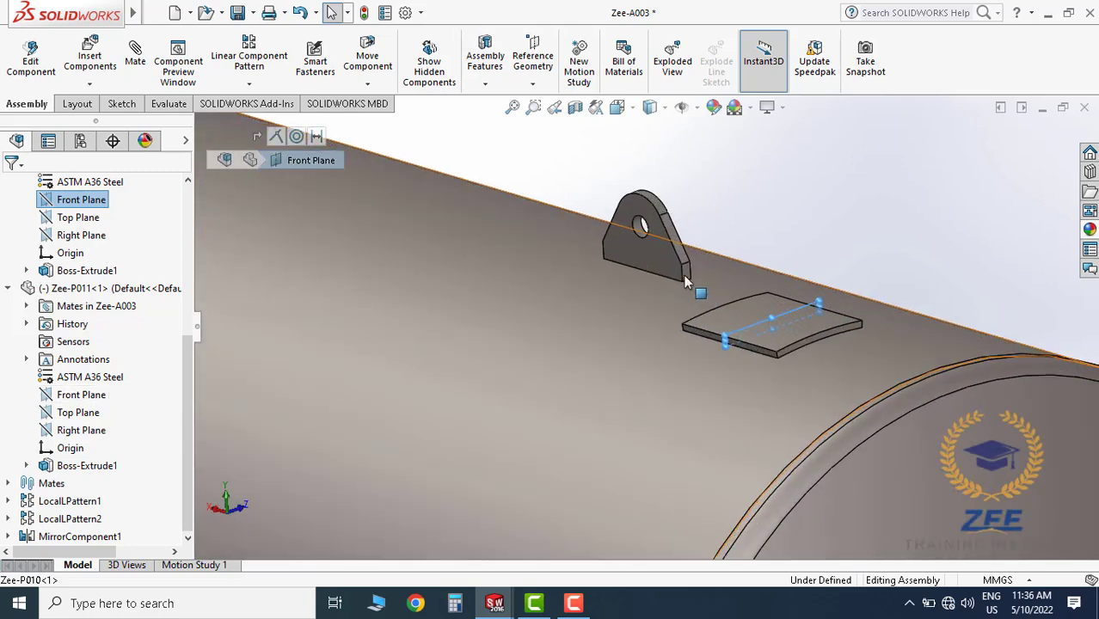
ctrl+click(83, 430)
click(135, 58)
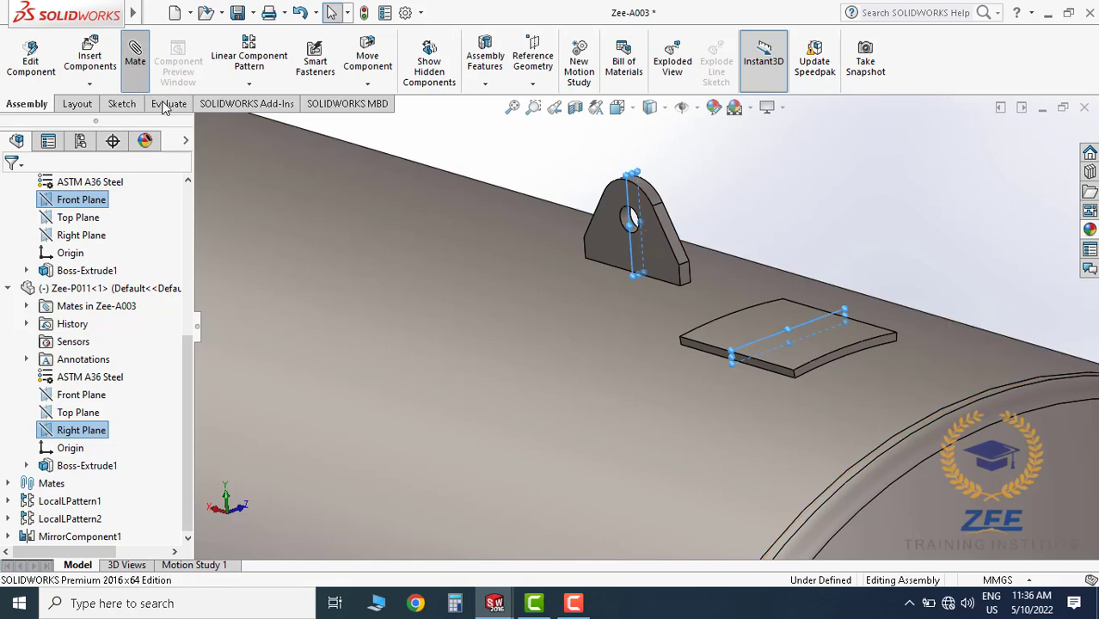
click(11, 188)
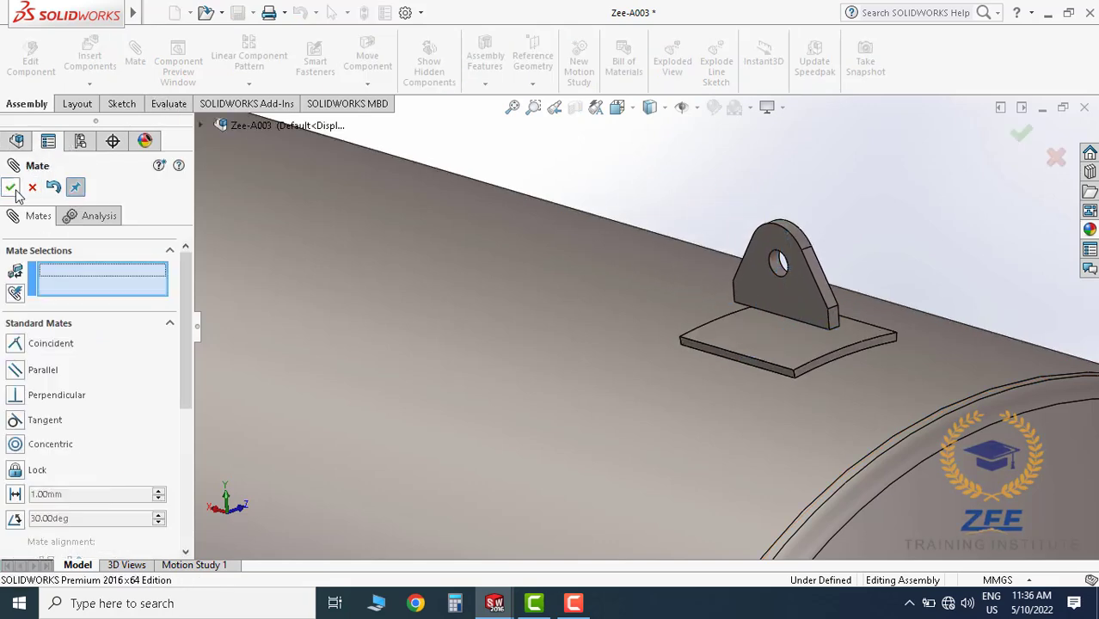
Mate the Zee-P011 lug's bottom face tangent to the curved top face of the Zee-P010 pad
mouse_move(809, 321)
middle_down()
mouse_move(883, 330)
mouse_move(767, 245)
mouse_move(823, 310)
middle_up()
scroll(823, 311, down, 5)
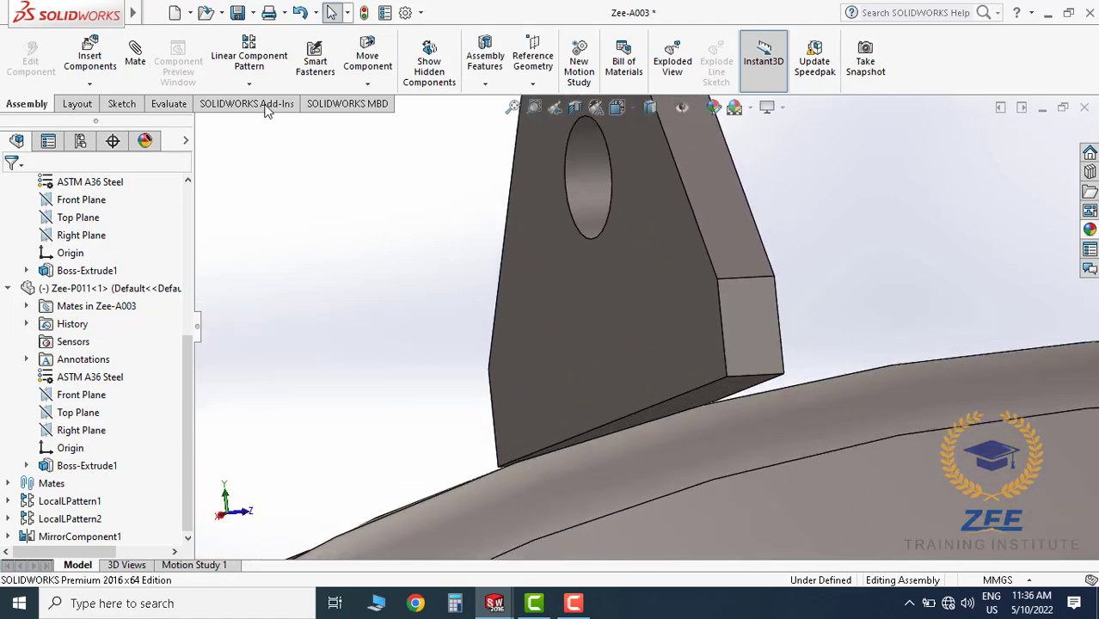
click(135, 52)
click(698, 365)
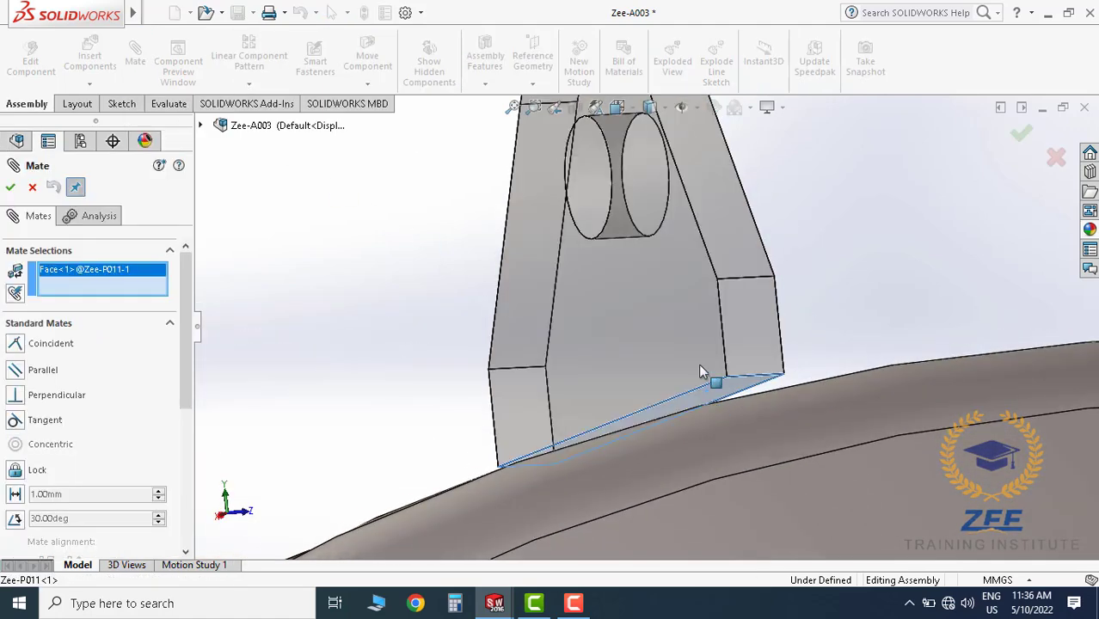
middle_drag(698, 364, 645, 405)
click(638, 396)
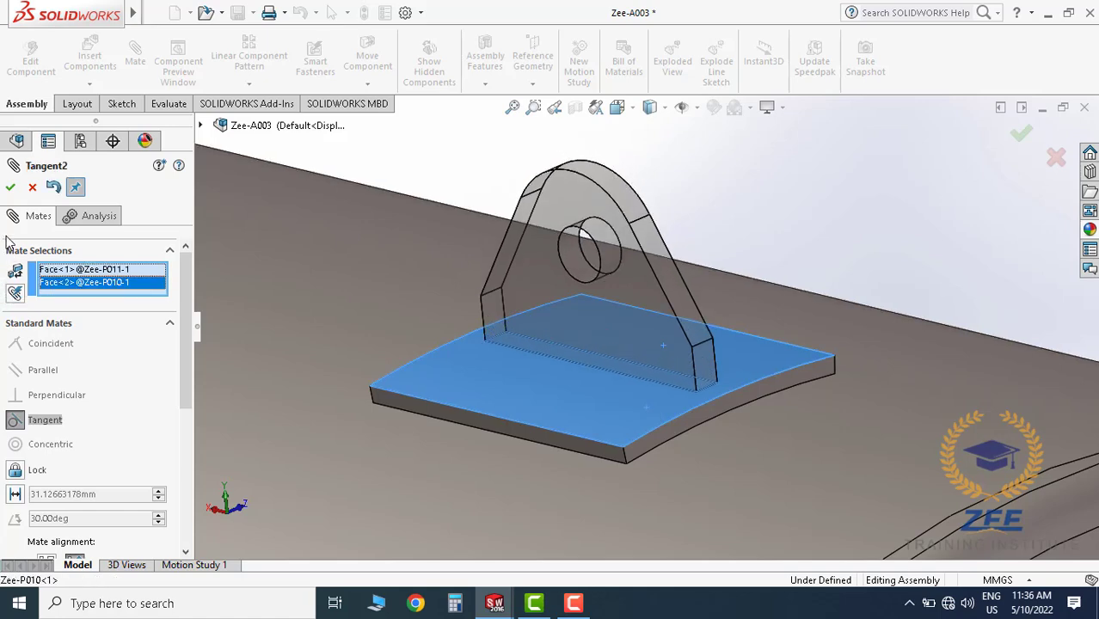
click(11, 187)
click(11, 188)
scroll(550, 371, up, 5)
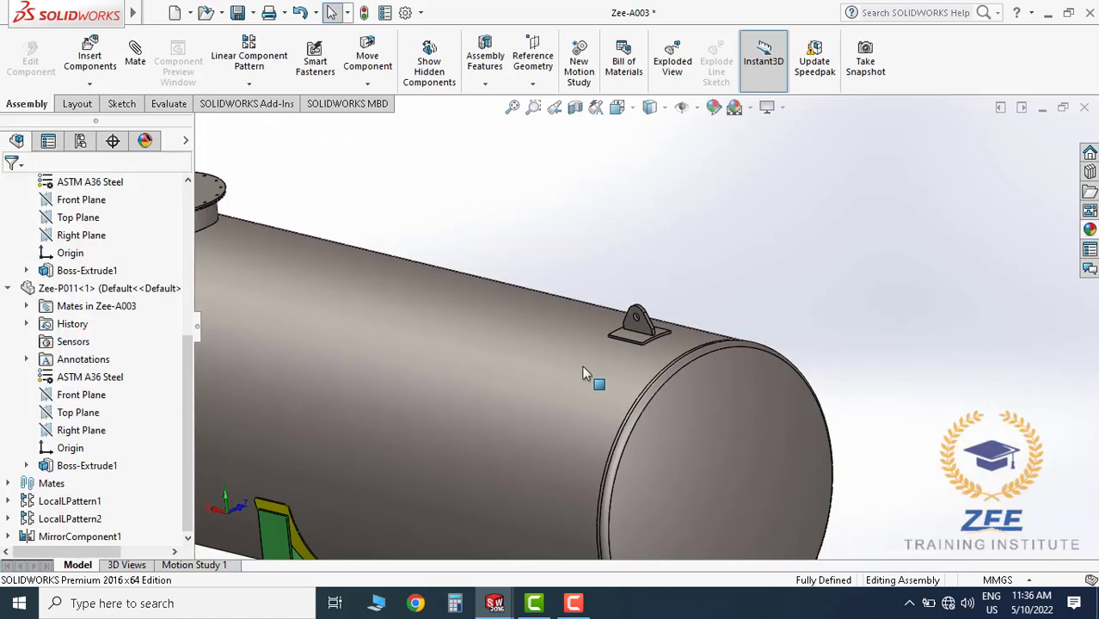
Edit the MirrorComponent1 feature to also mirror the Zee-P011 lug about the Right Plane
middle_drag(582, 365, 612, 370)
scroll(603, 370, up, 3)
scroll(537, 362, down, 3)
middle_drag(524, 362, 482, 359)
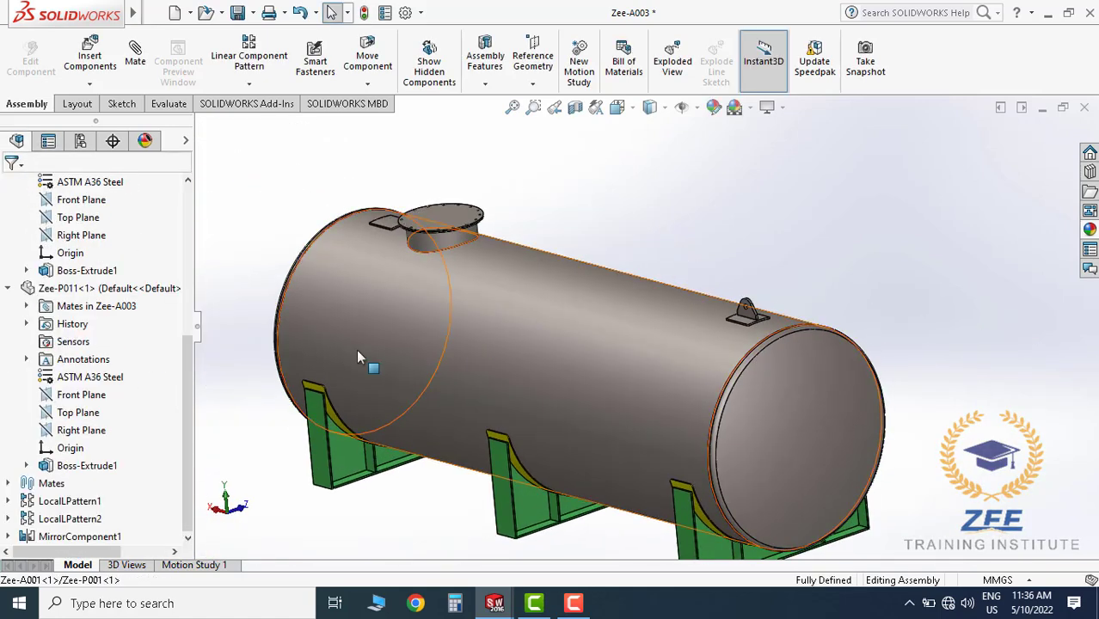
click(7, 290)
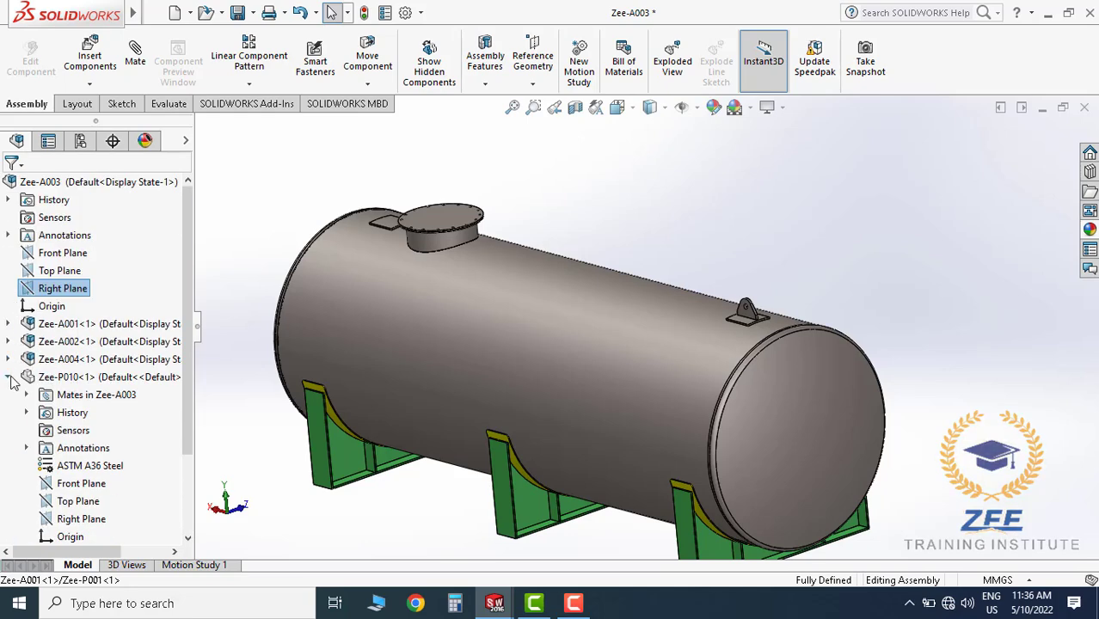
click(9, 377)
click(107, 465)
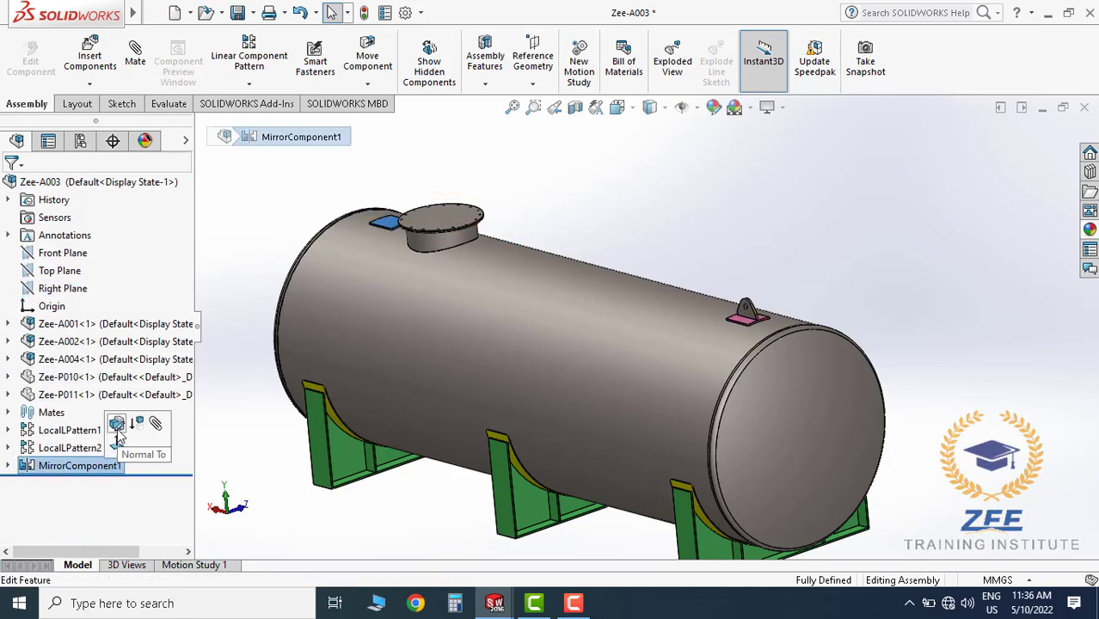
click(118, 422)
scroll(705, 334, down, 3)
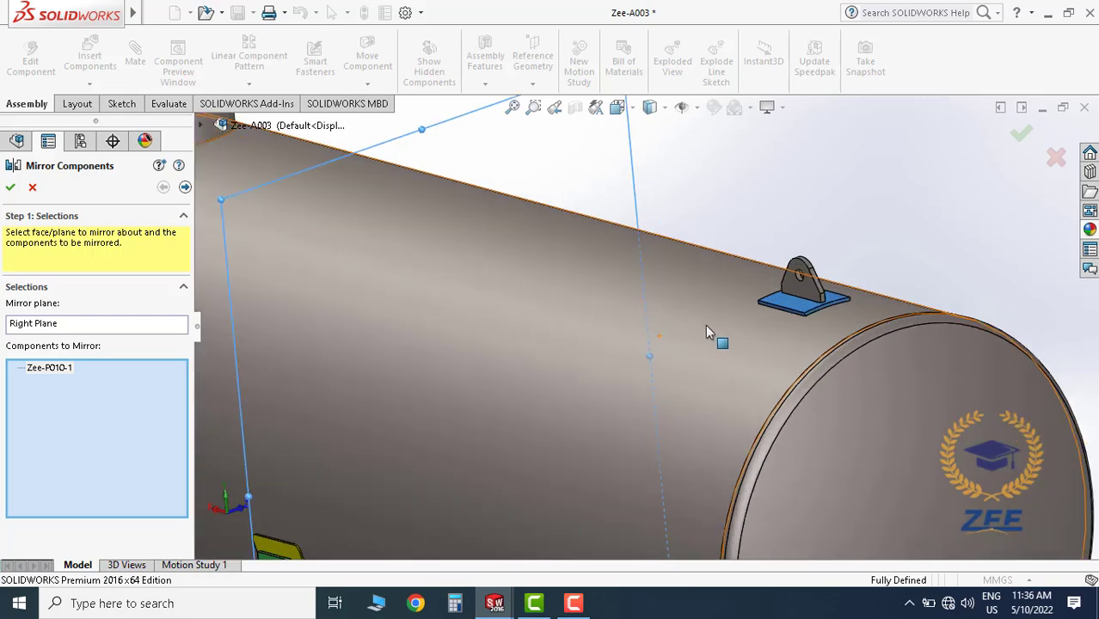
click(806, 280)
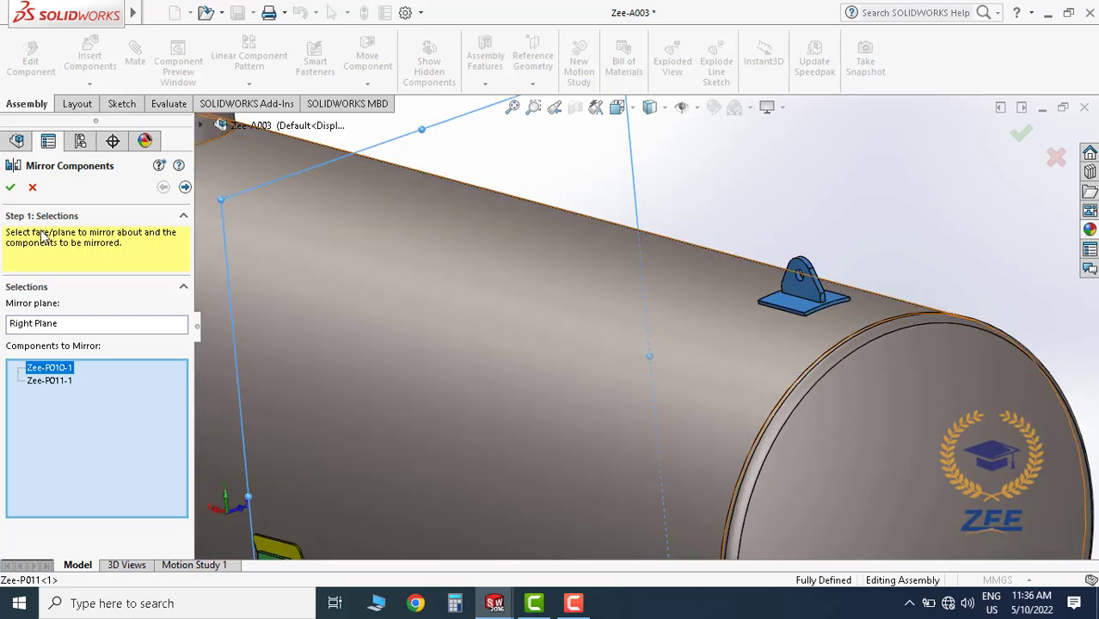
click(12, 187)
scroll(713, 262, up, 5)
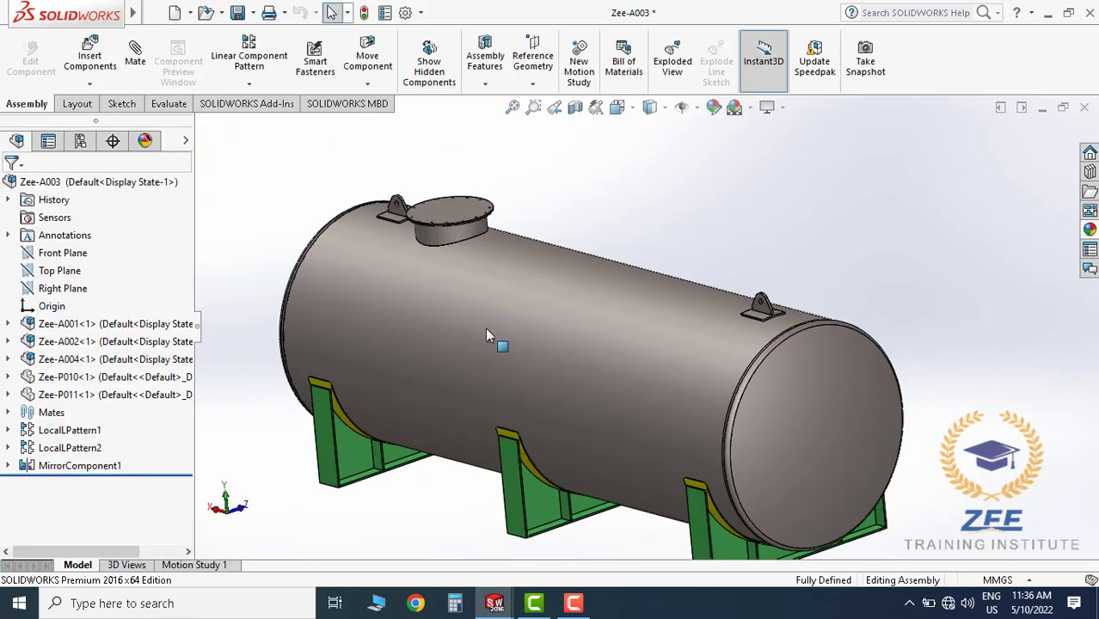
Set the tank assembly to the isometric view, inspect it from a lower angle, and save Zee-A003
middle_drag(490, 343, 653, 284)
click(616, 106)
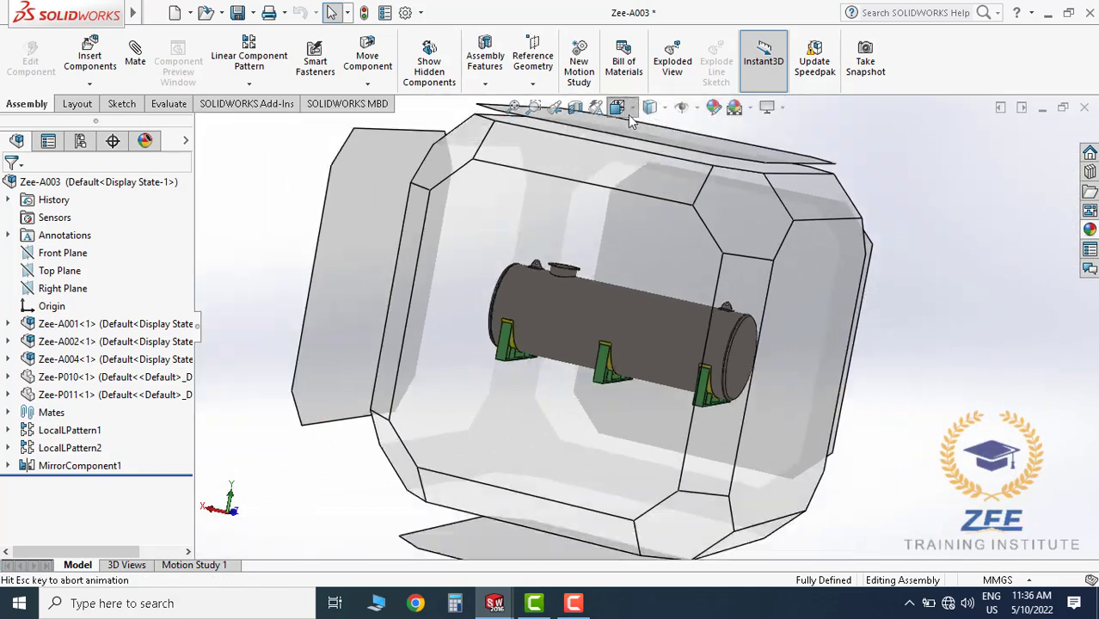
click(697, 264)
scroll(664, 344, down, 1)
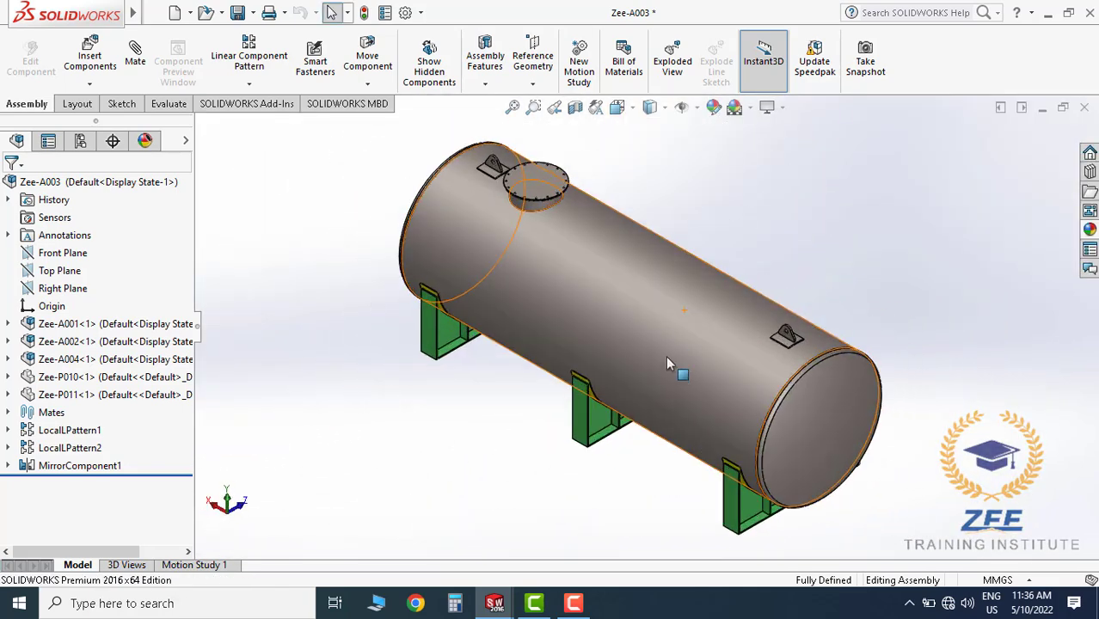
scroll(669, 359, up, 1)
middle_drag(684, 369, 643, 304)
scroll(645, 284, down, 1)
click(237, 12)
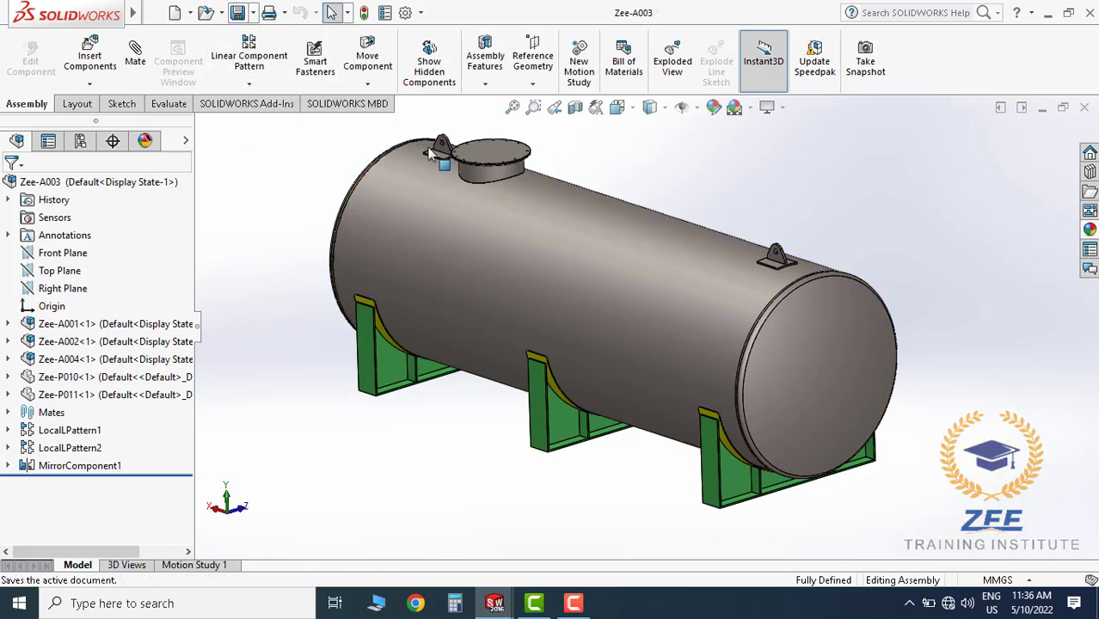